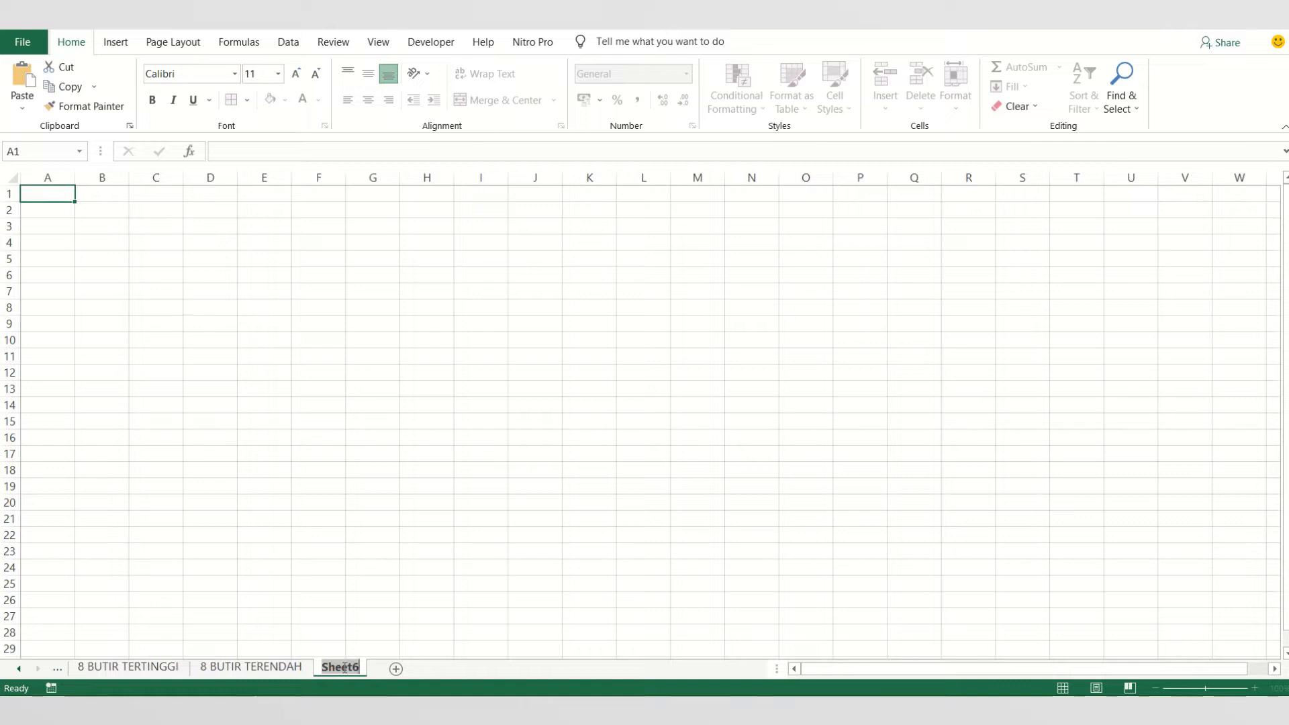
- Rename the blank Sheet6 worksheet as PROFIL INDIVIDU
left_click(370, 612)
right_click(352, 671)
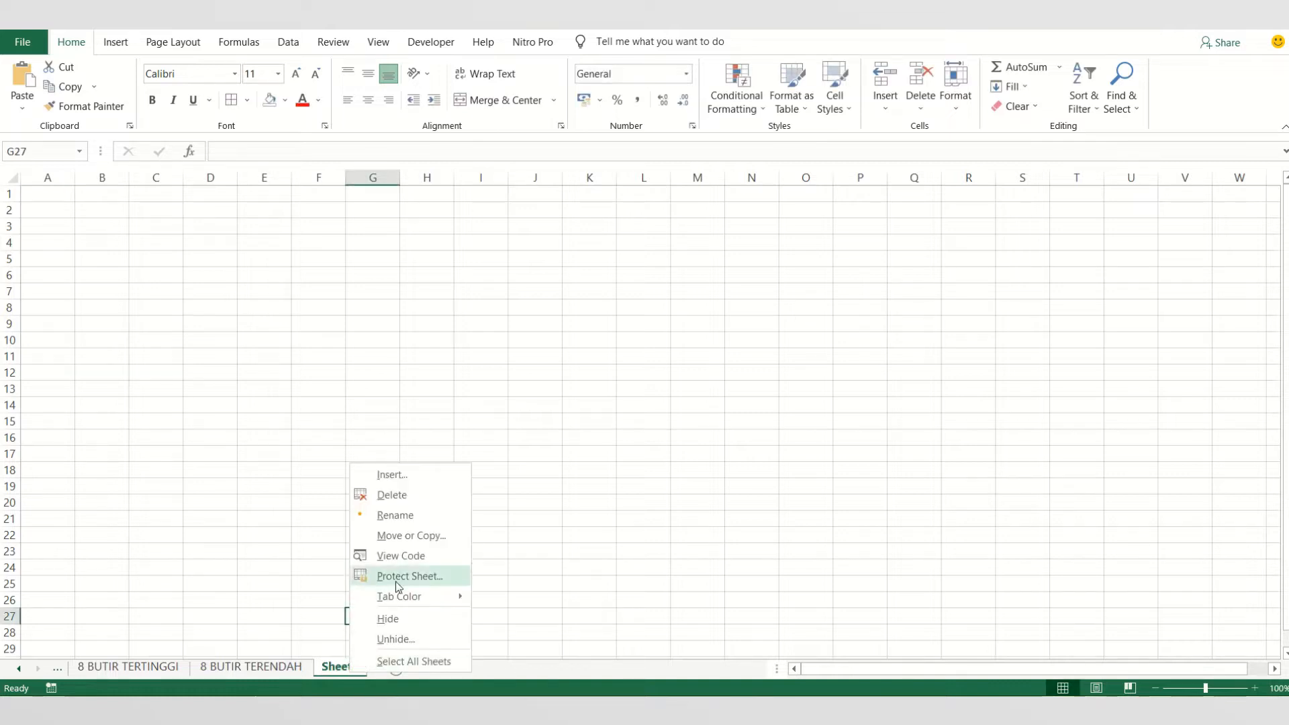
left_click(396, 516)
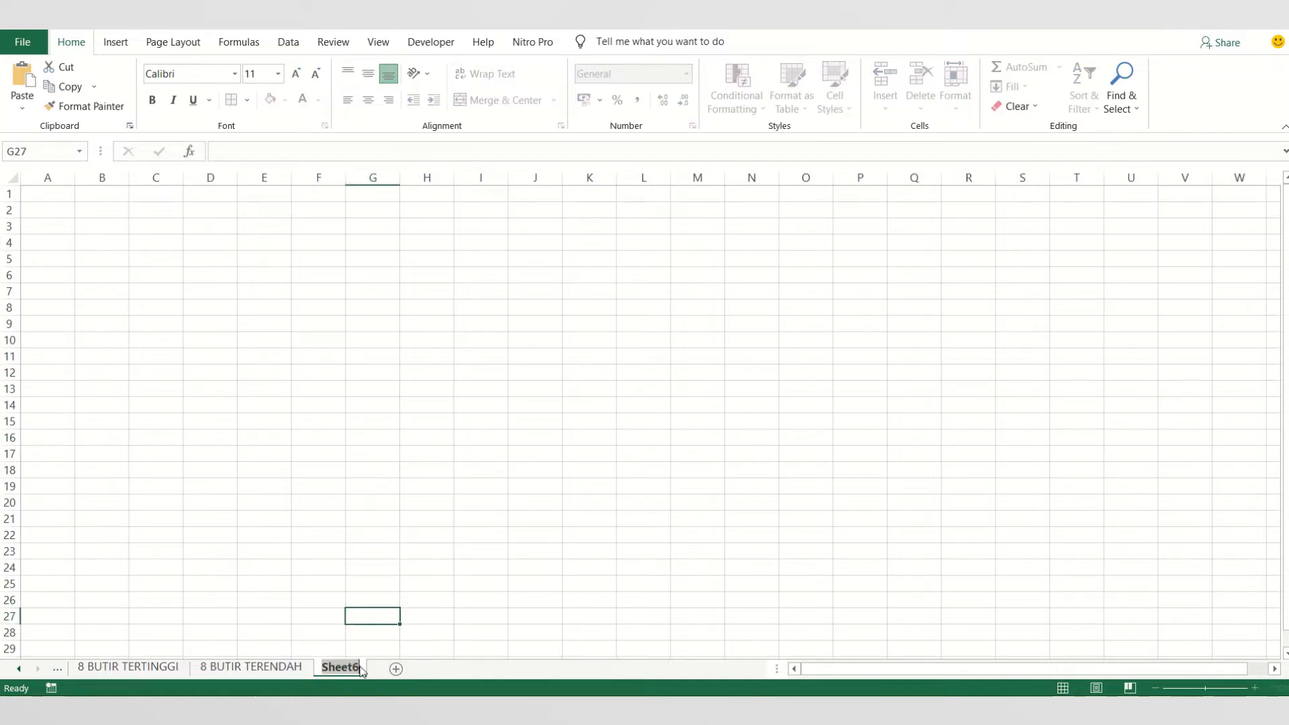
type("PROFIL")
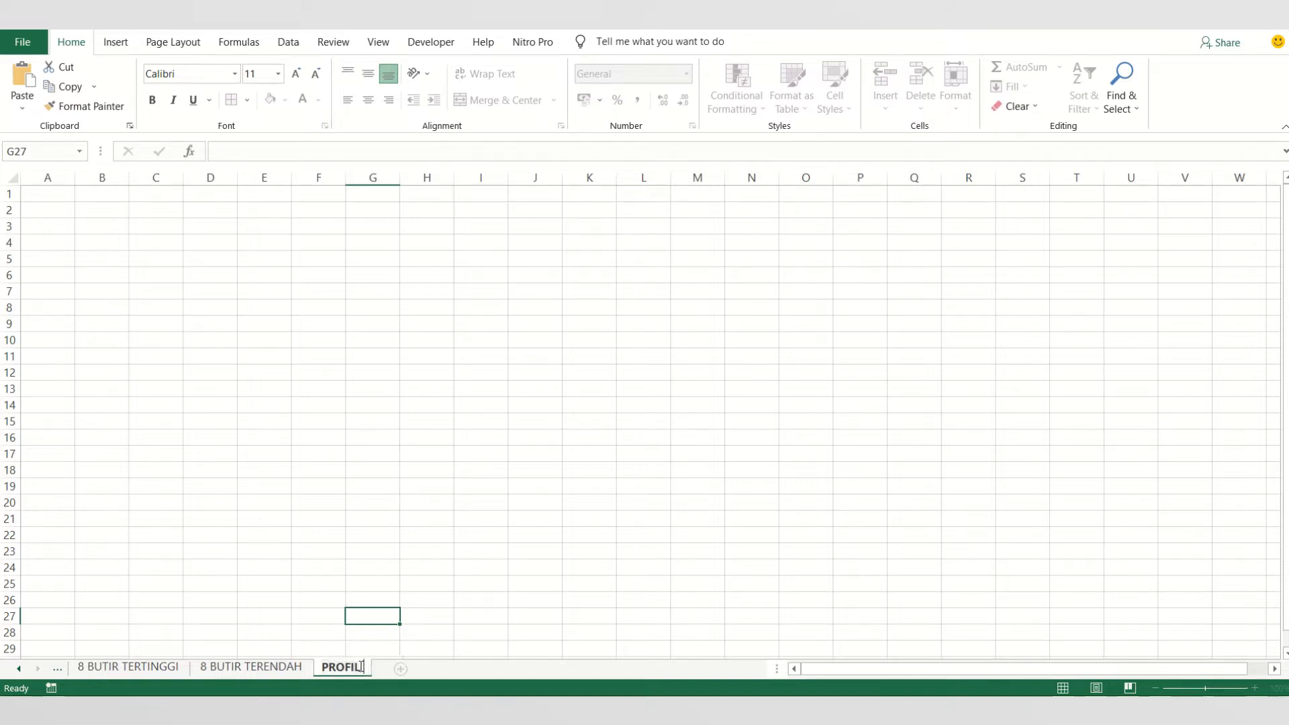
type(" INDIVIDU")
left_click(401, 538)
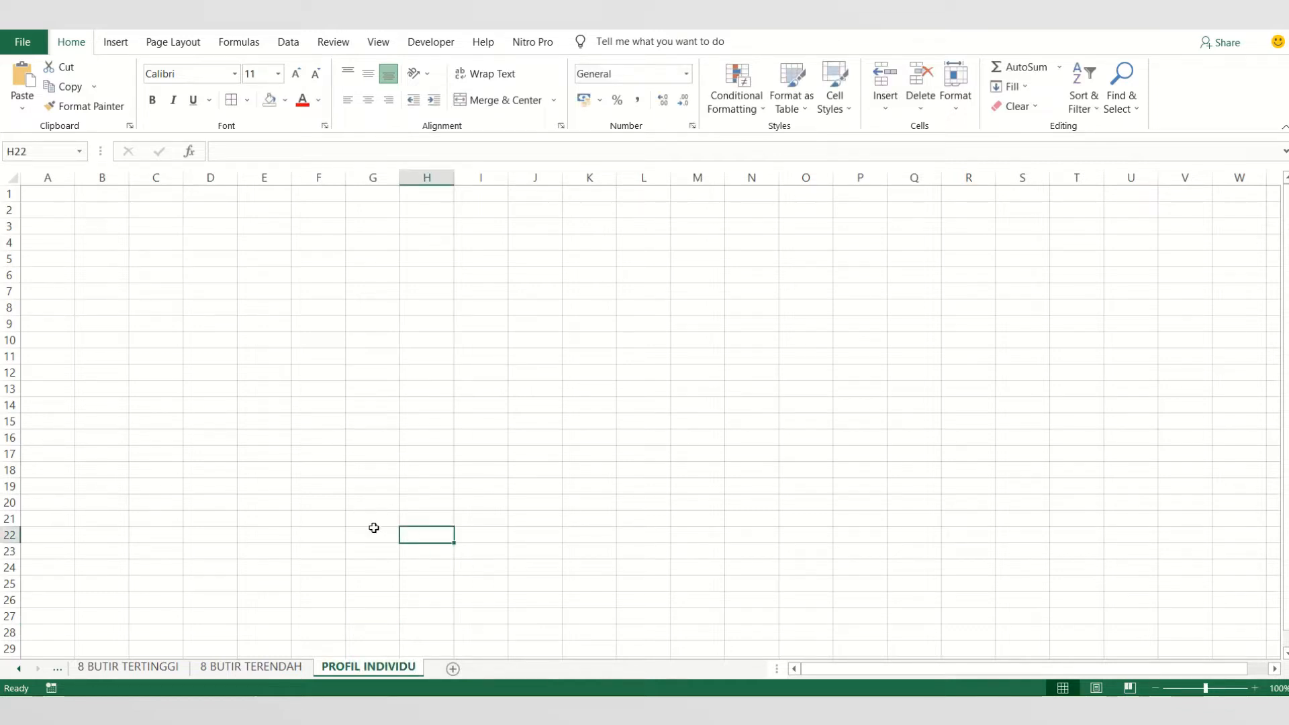
- Switch to the ANALISIS sheet containing the students' developmental aspect scores
right_click(54, 672)
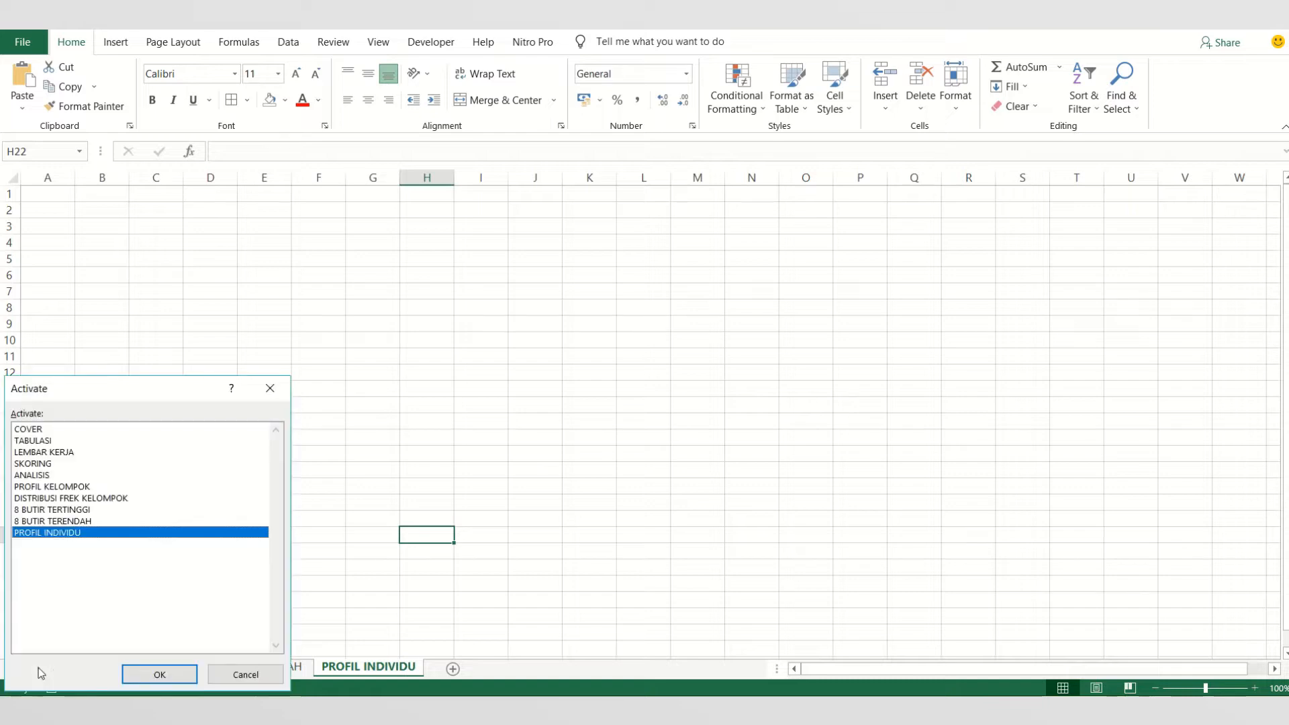
double_click(33, 475)
left_click(358, 411)
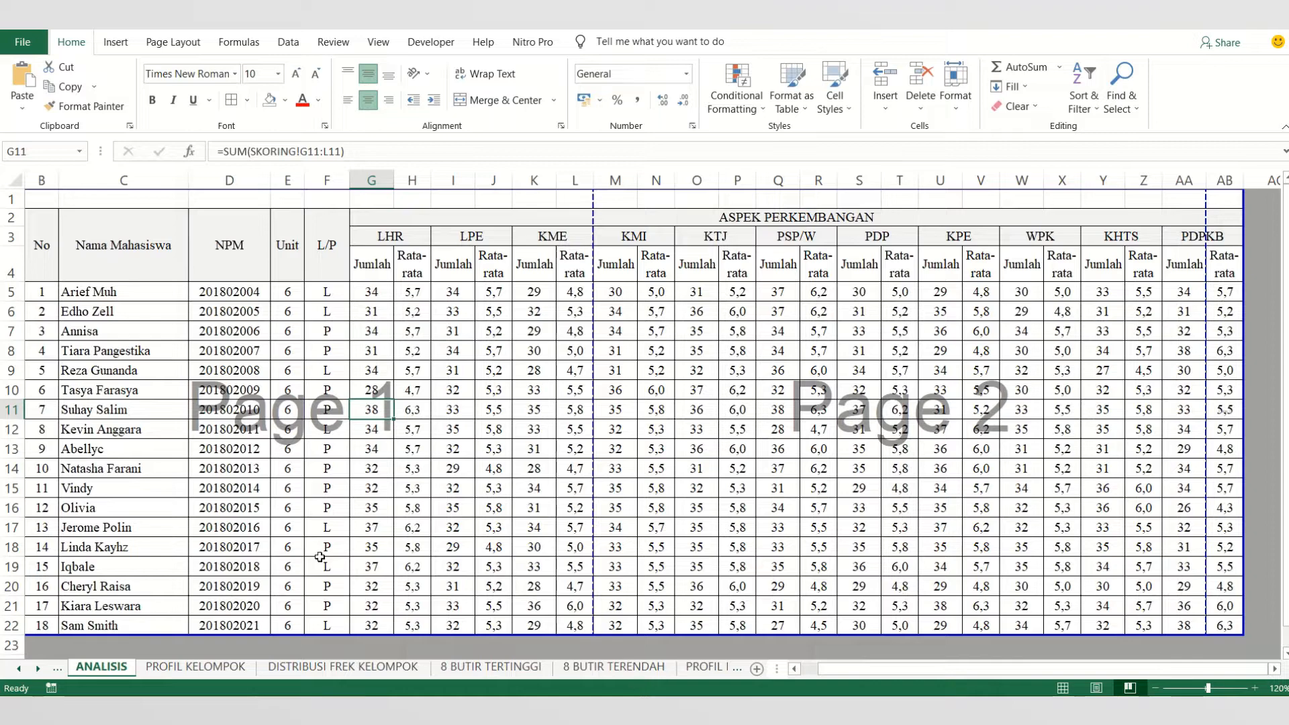
left_click(160, 527)
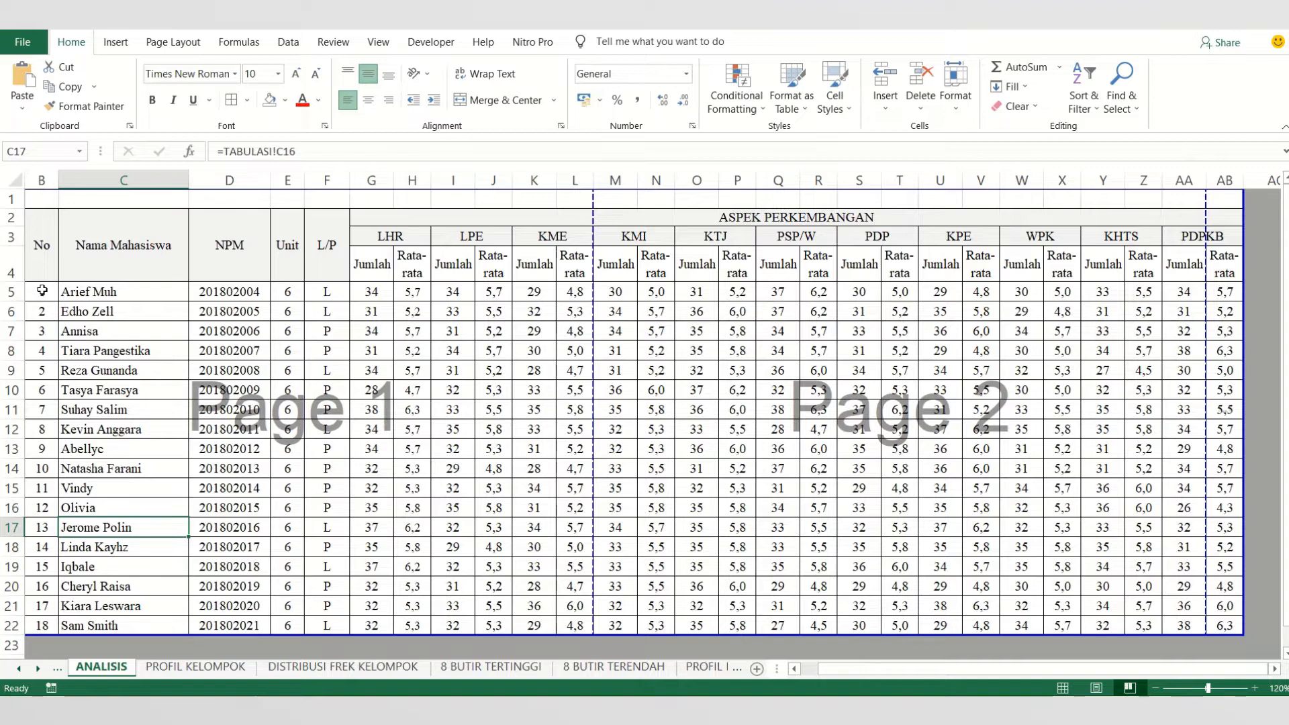
left_click_drag(893, 670, 830, 673)
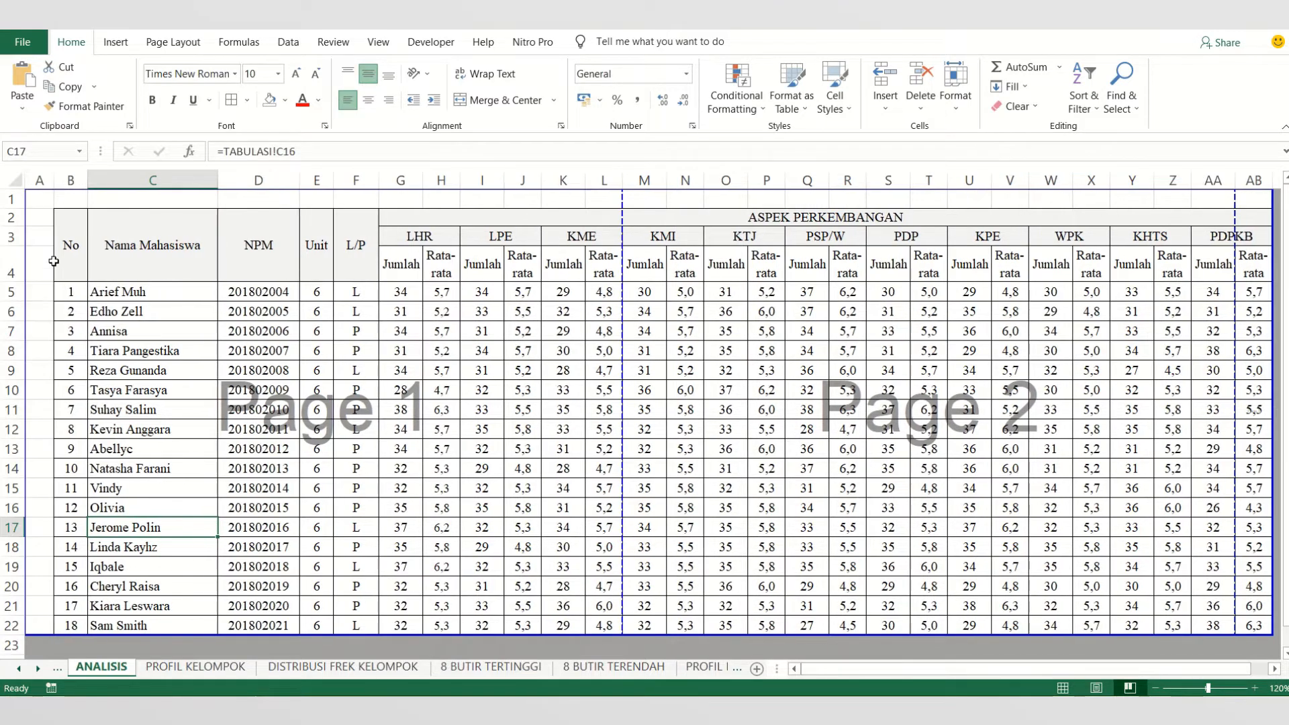
- Define the name ANALISA for the student data range B5:AB22, excluding the headers, and return to the PROFIL INDIVIDU sheet
left_click(72, 289)
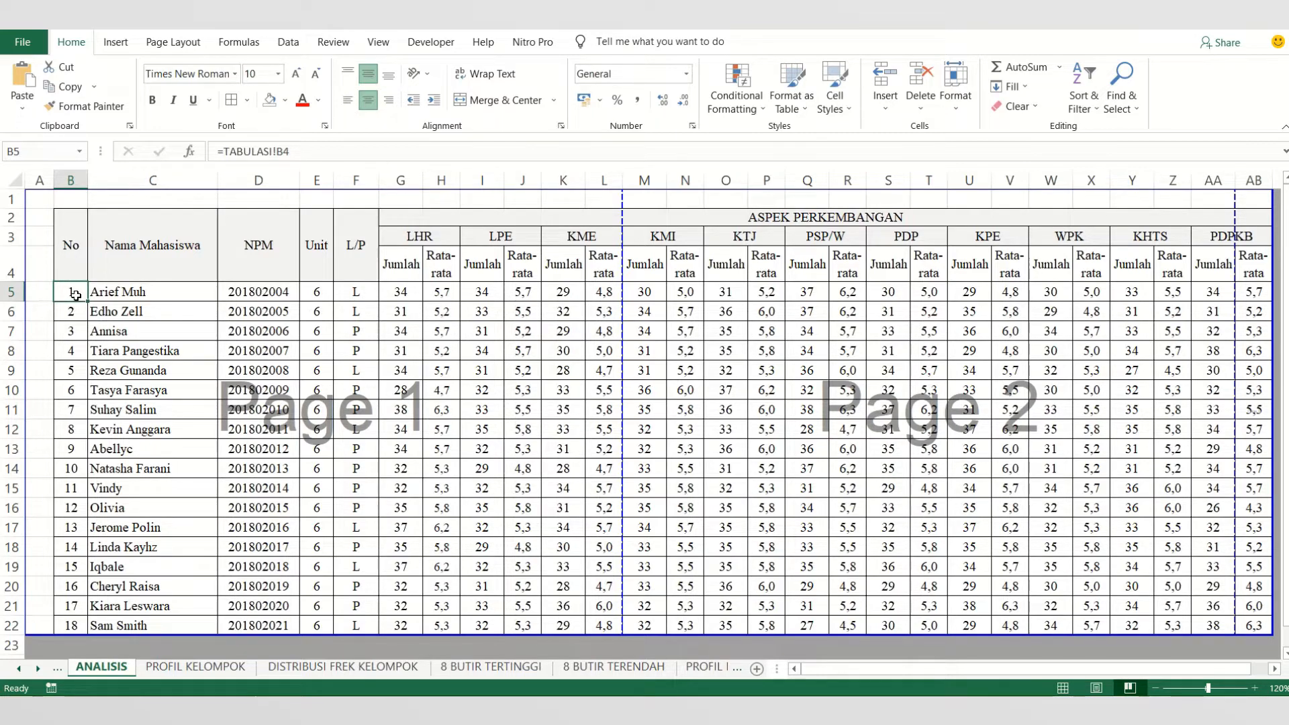
left_click_drag(76, 295, 1251, 621)
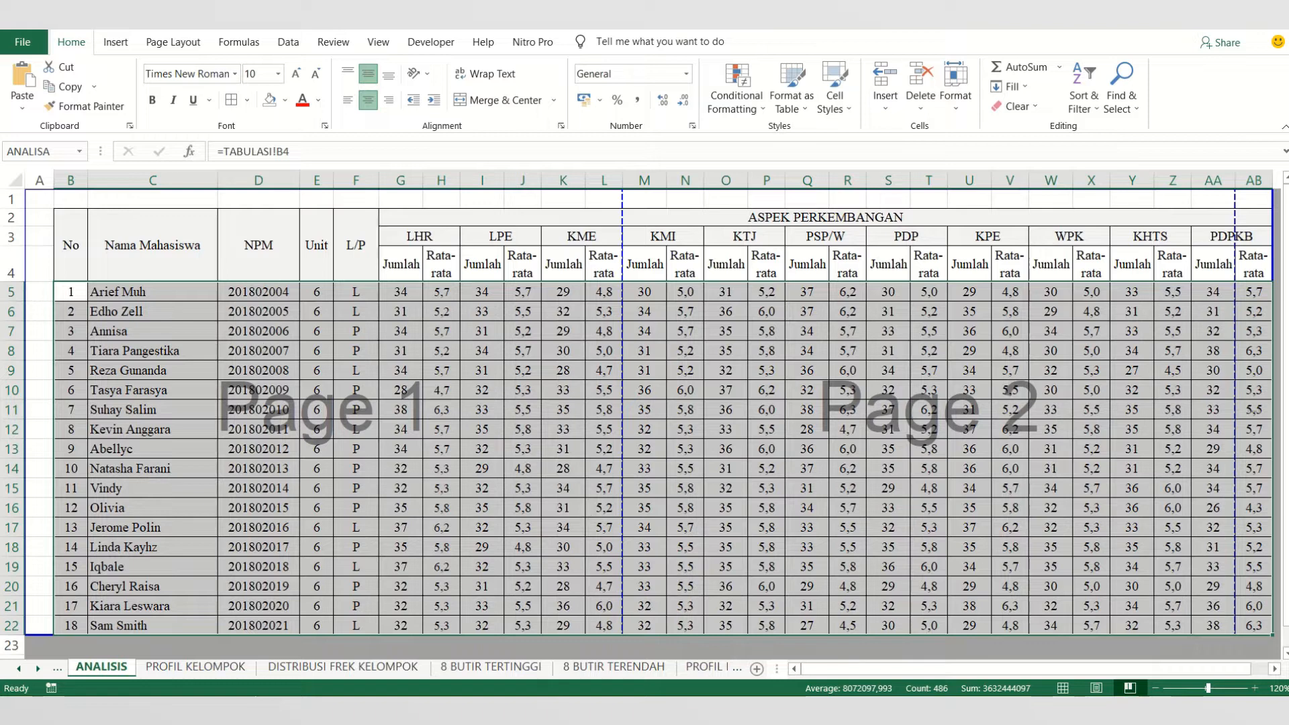
left_click(56, 151)
type("ANALISA")
key("Return")
left_click(669, 506)
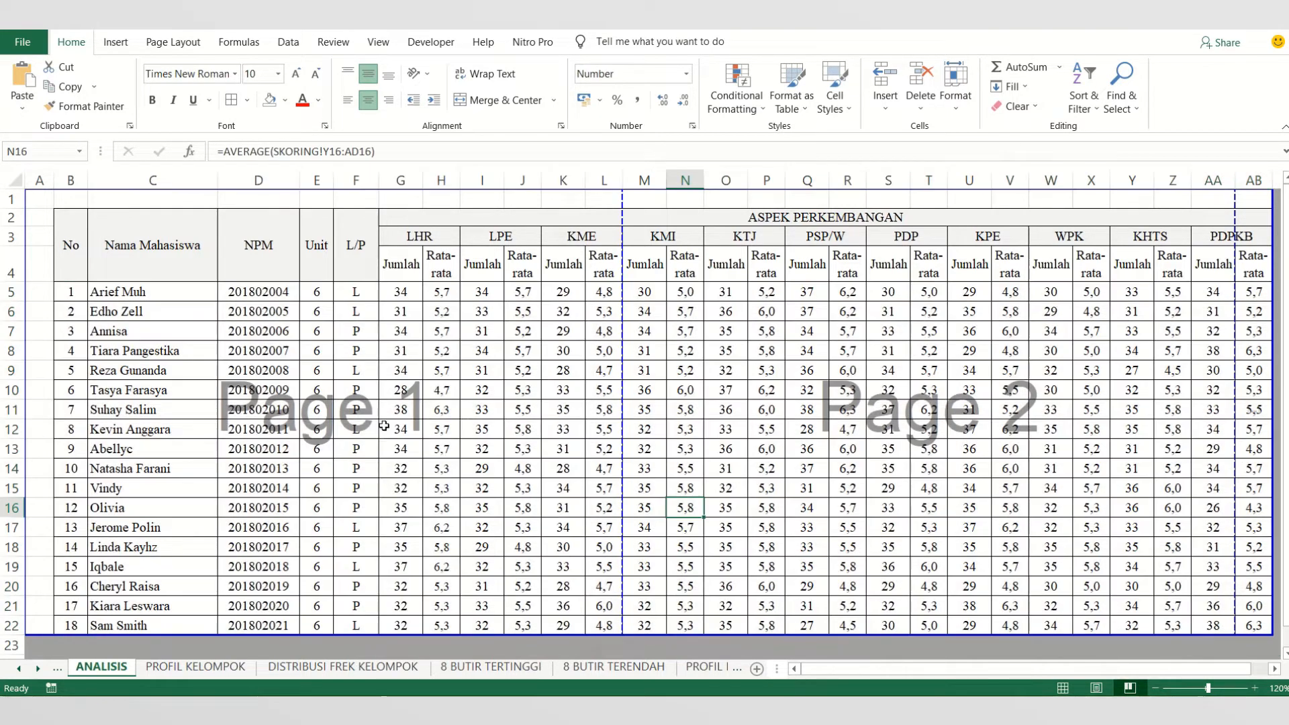
left_click(707, 666)
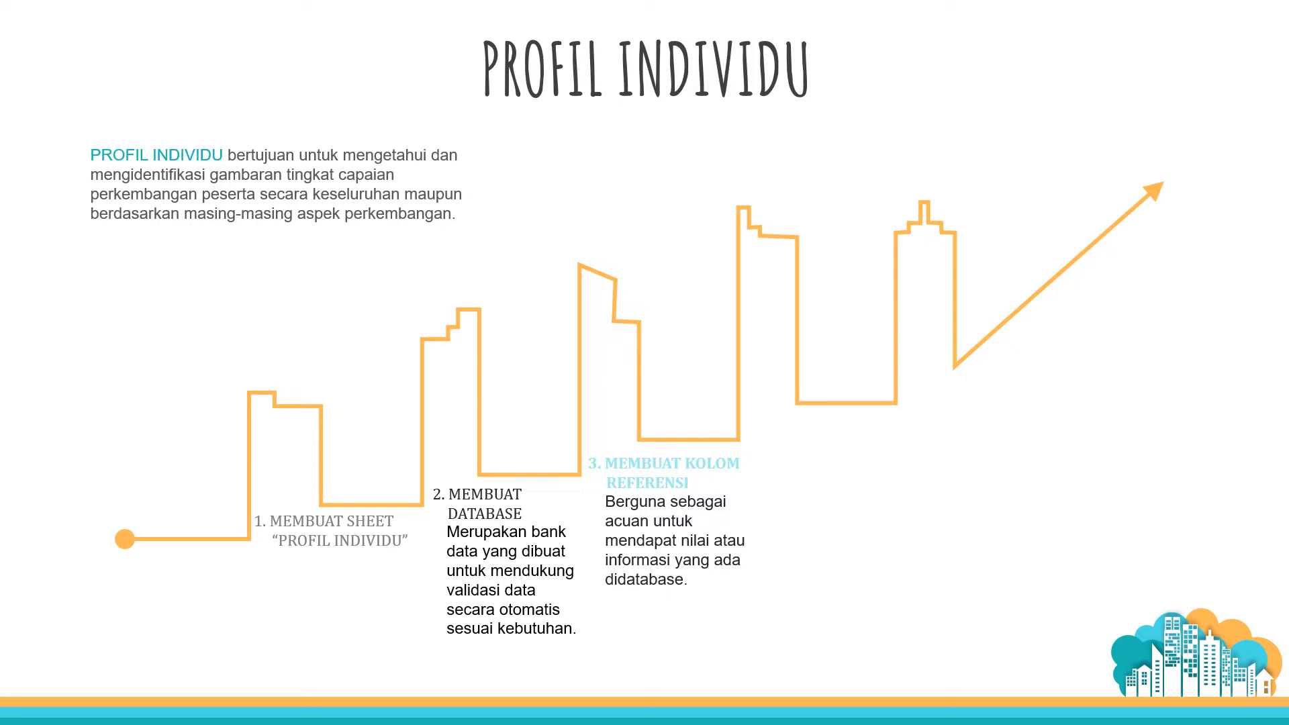
- View the Kolom Referensi slide in PowerPoint for the required fields, and switch back to the VIDEO 2 Excel workbook
key("Right")
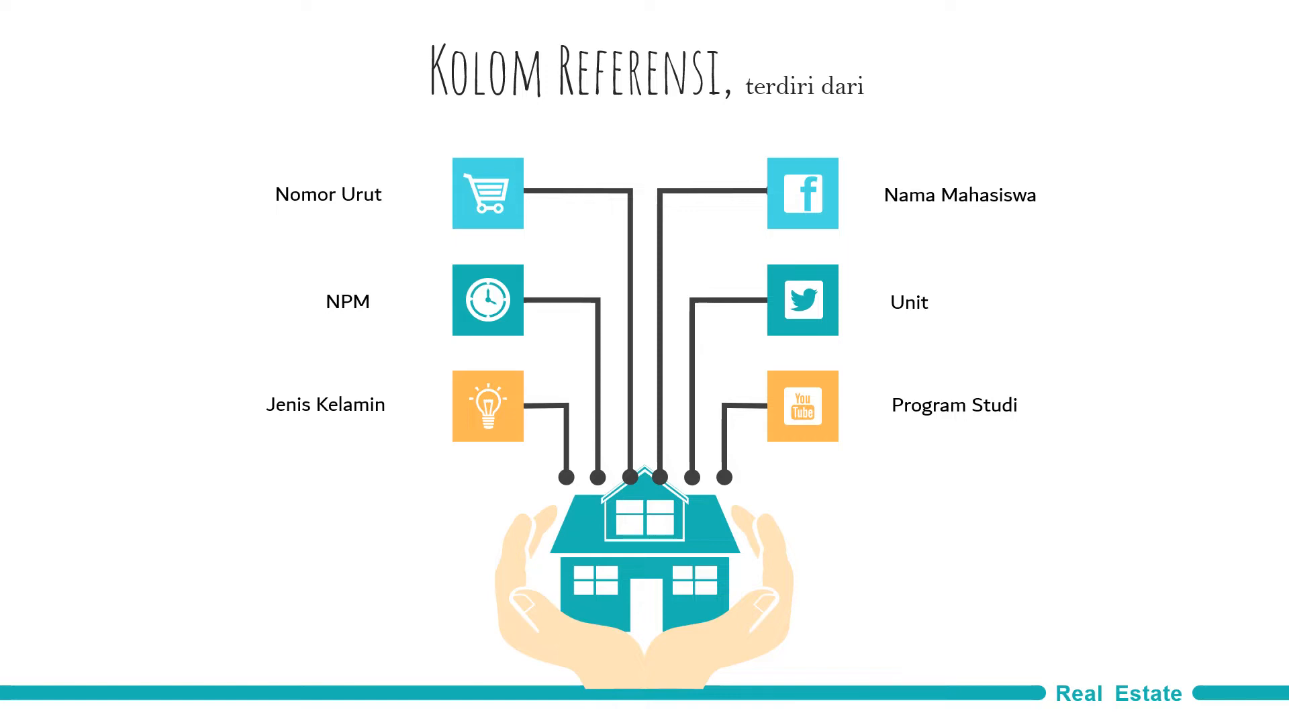
key("Escape")
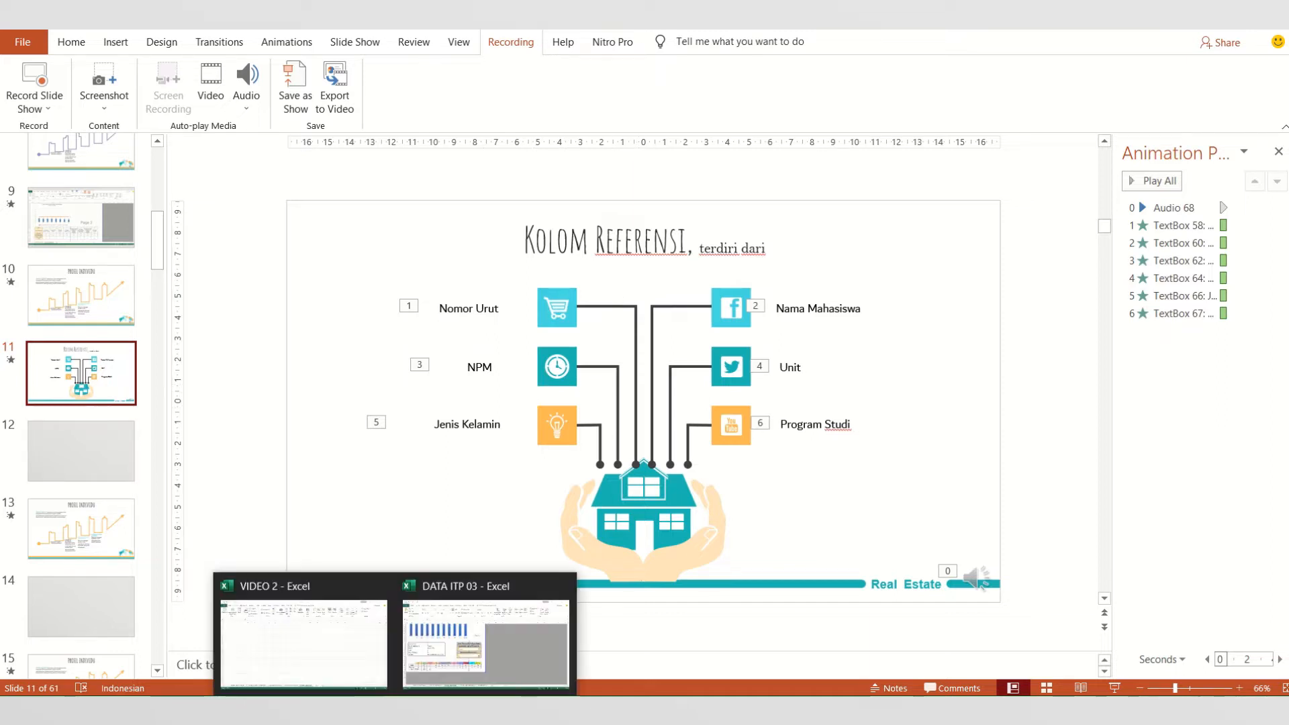
left_click(369, 624)
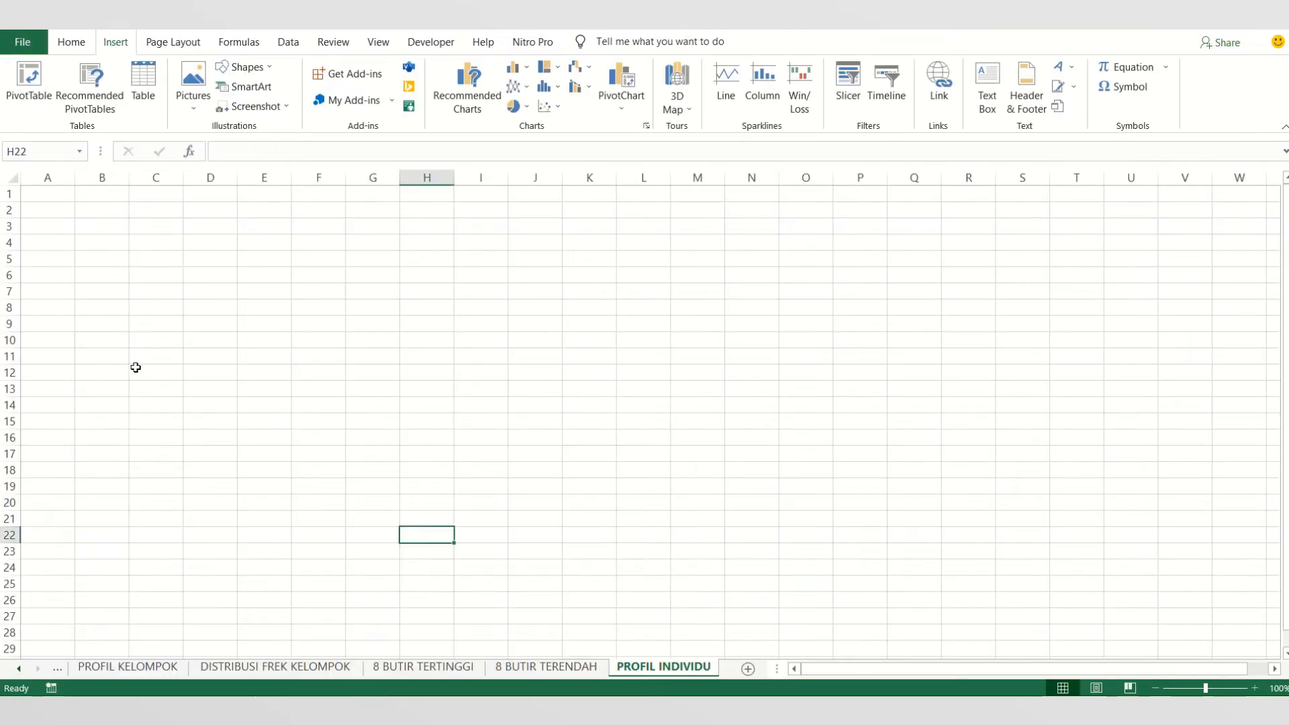
- Enter the labels Nomor Urut in B10 and Nama Mahasiswa in B11 of the PROFIL INDIVIDU sheet
left_click(96, 341)
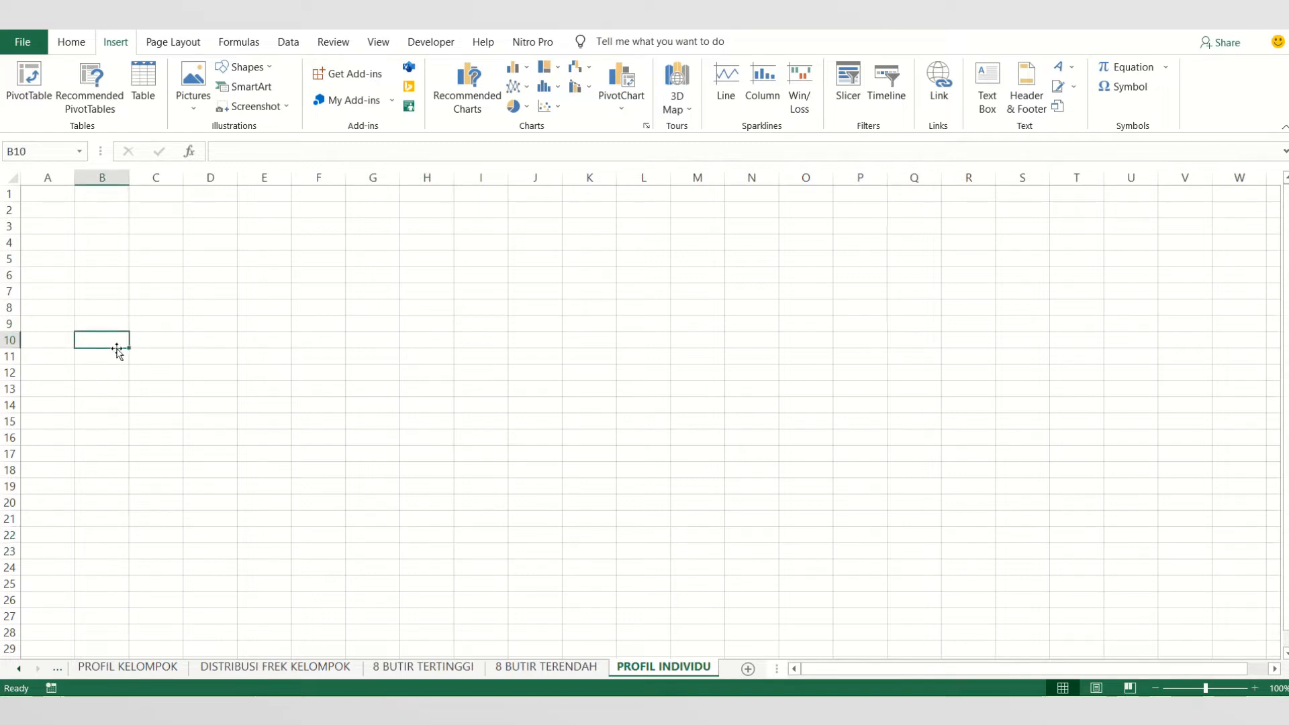
type("No")
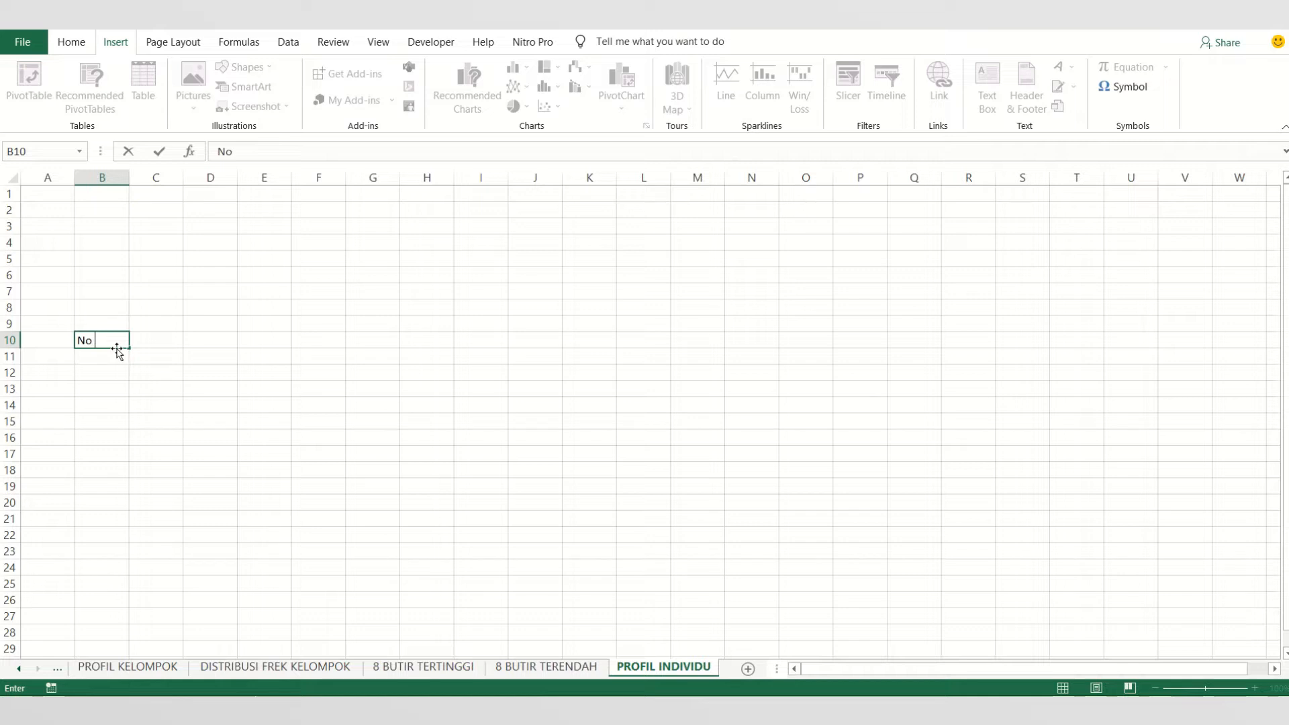
type("mor Urut")
key("Return")
type("Nama M")
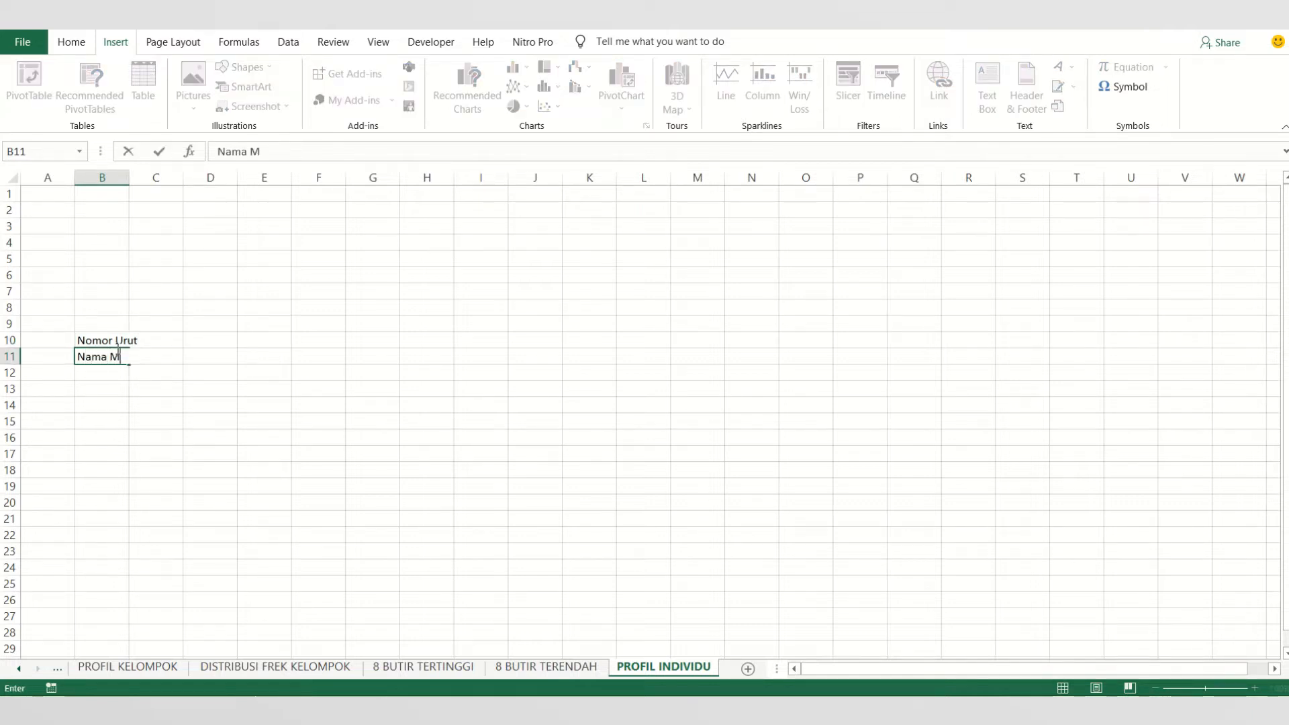
type("ahasi")
key("BackSpace")
type("sw")
key("Return")
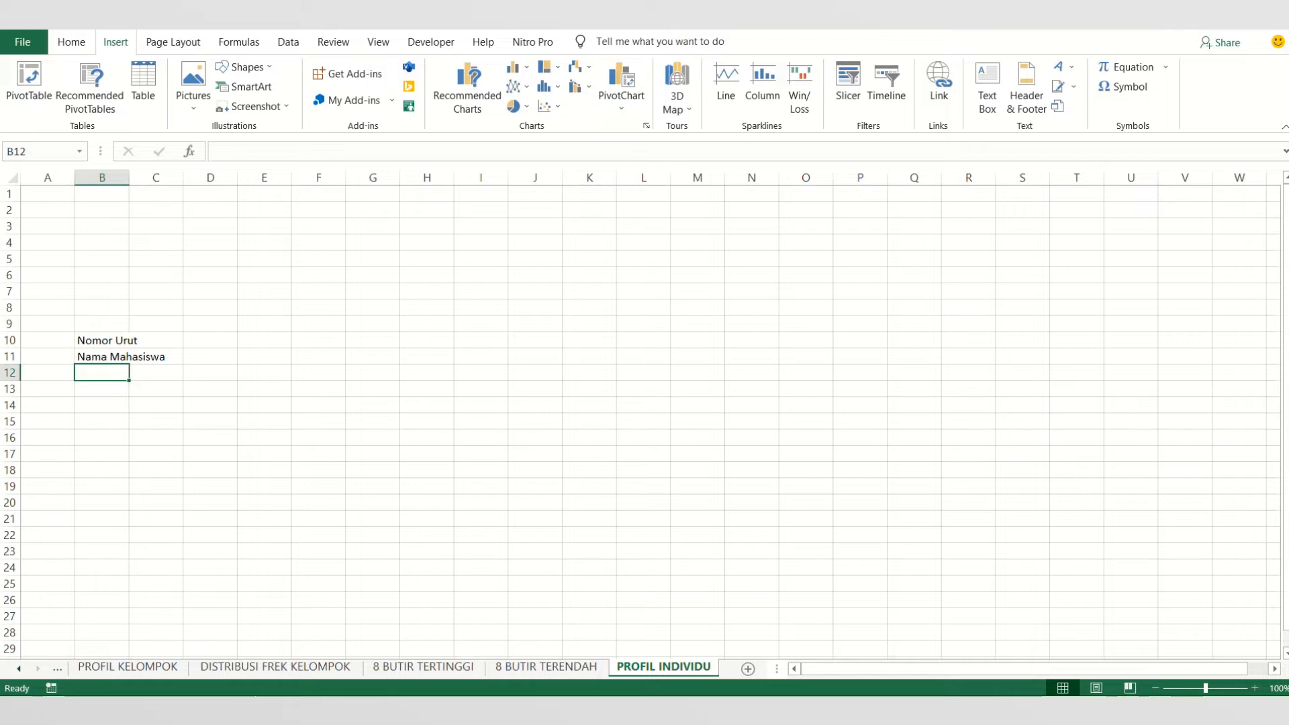
- Check the remaining reference fields on the Kolom Referensi slide in PowerPoint and return to the Excel workbook
left_click(348, 711)
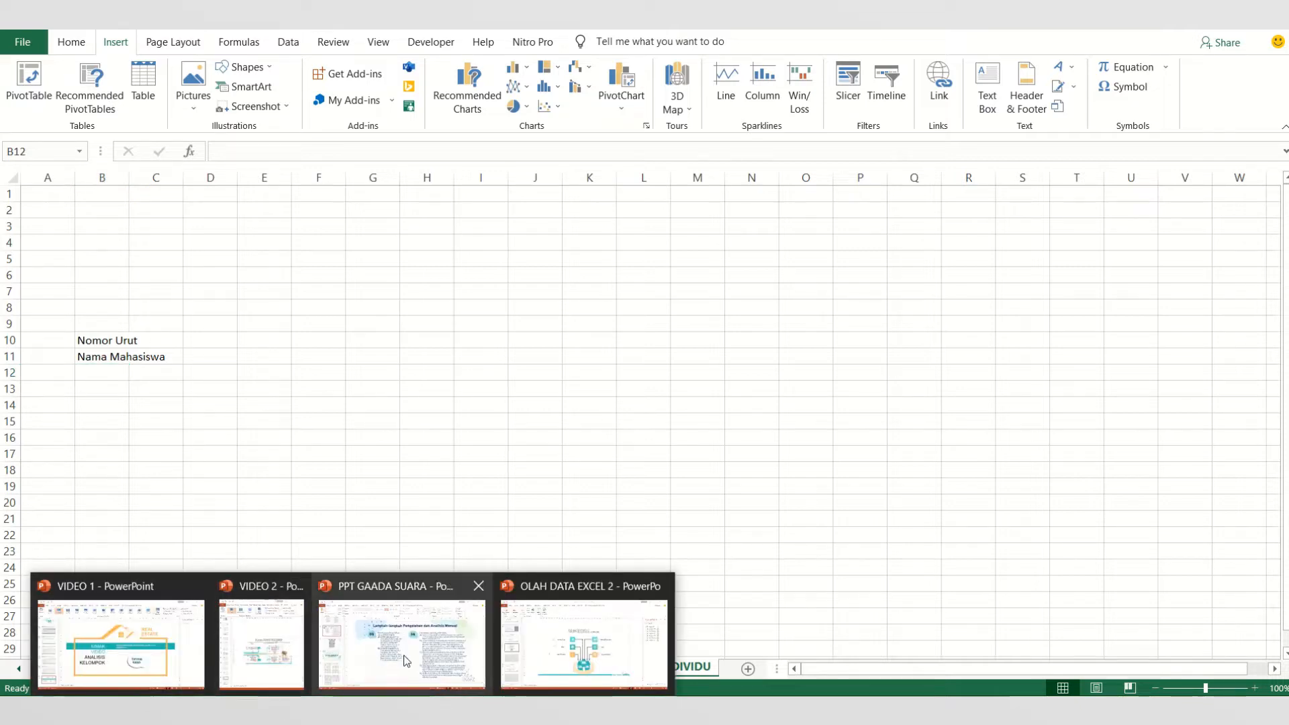
left_click(387, 659)
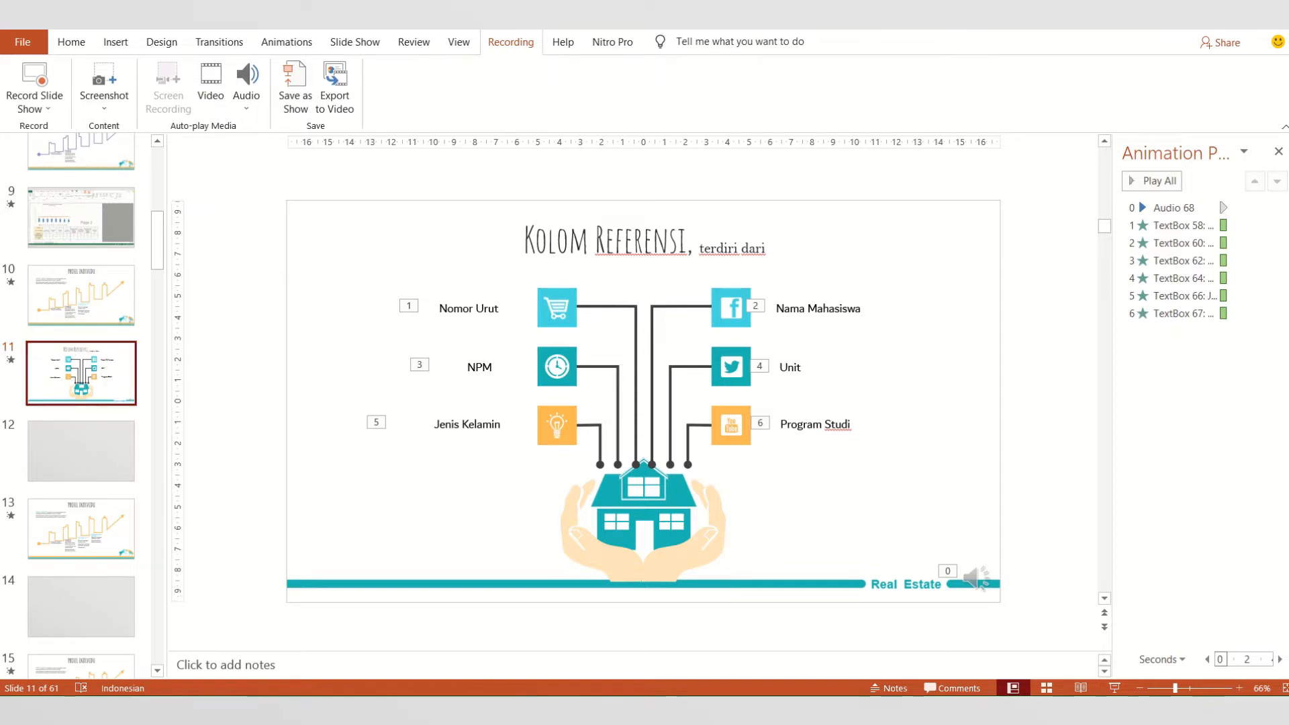
left_click(313, 638)
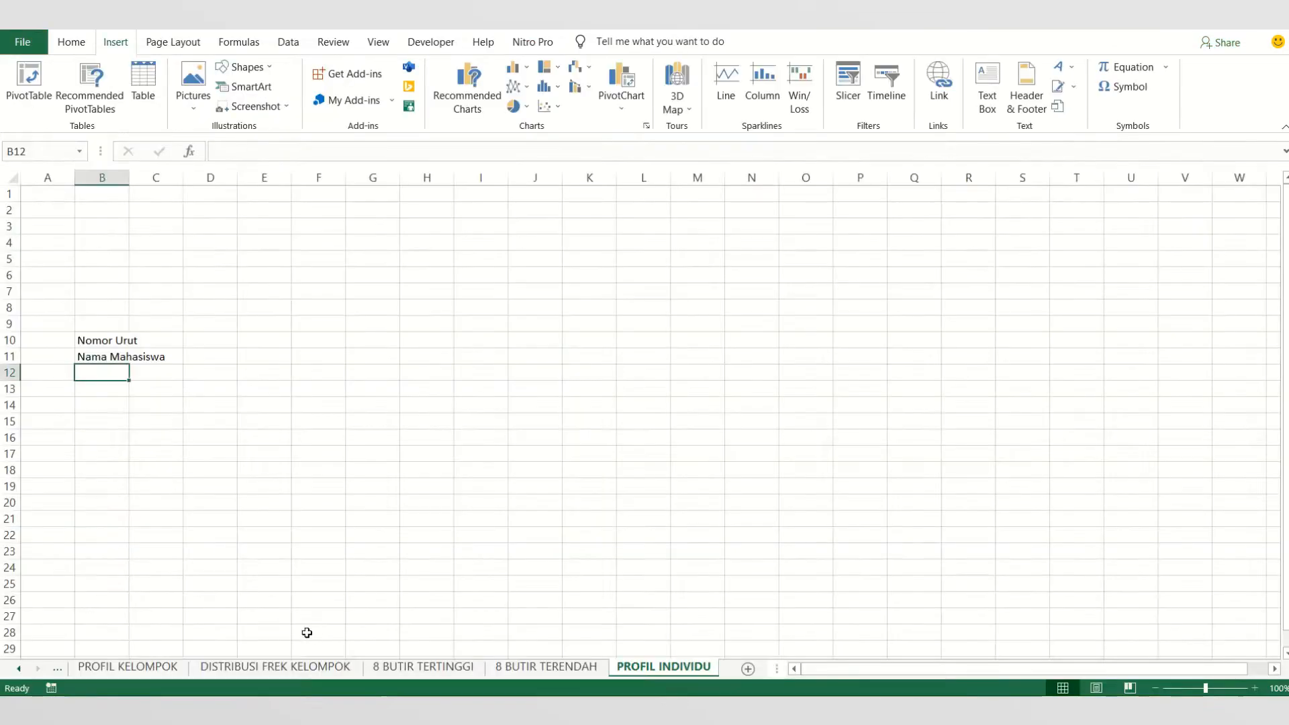
- Enter the labels NPM, Unit, Jenis Kelamin and Program Studi in cells B12 to B15
type("NPM")
key("Return")
type("Unit")
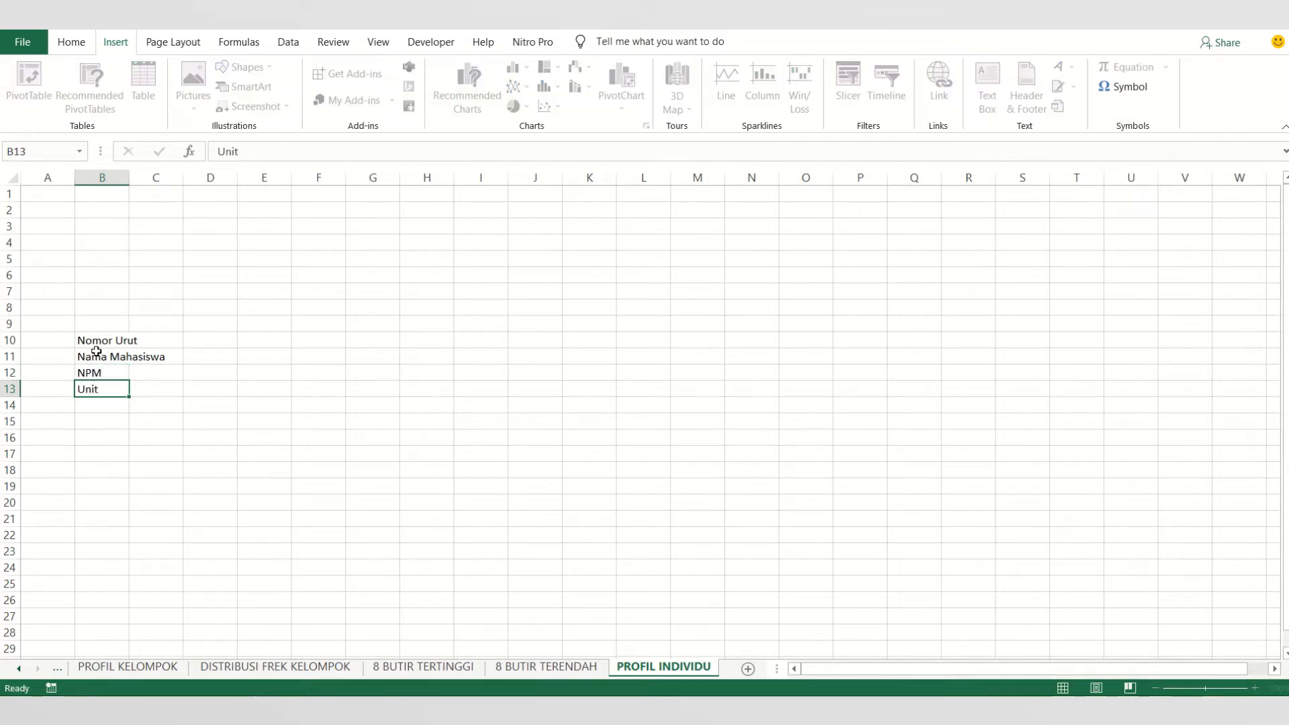
key("Return")
type("Jenis Kelamin")
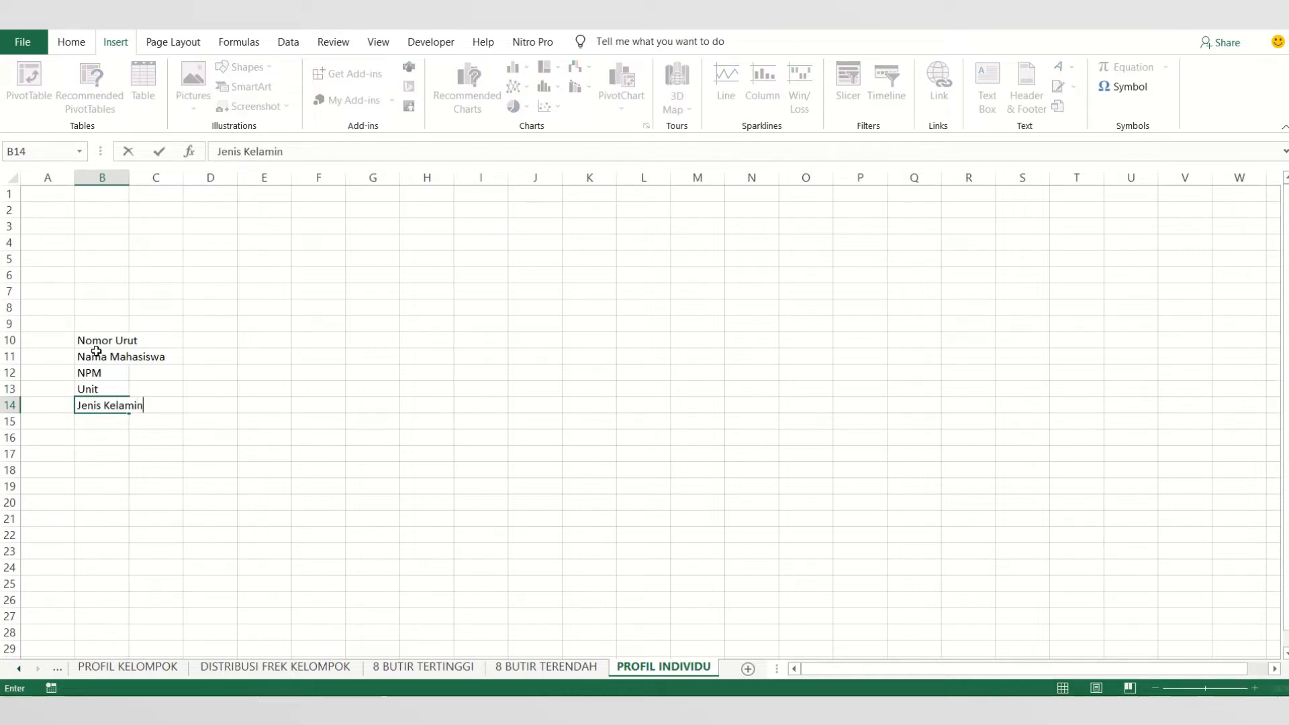
key("Return")
type("P")
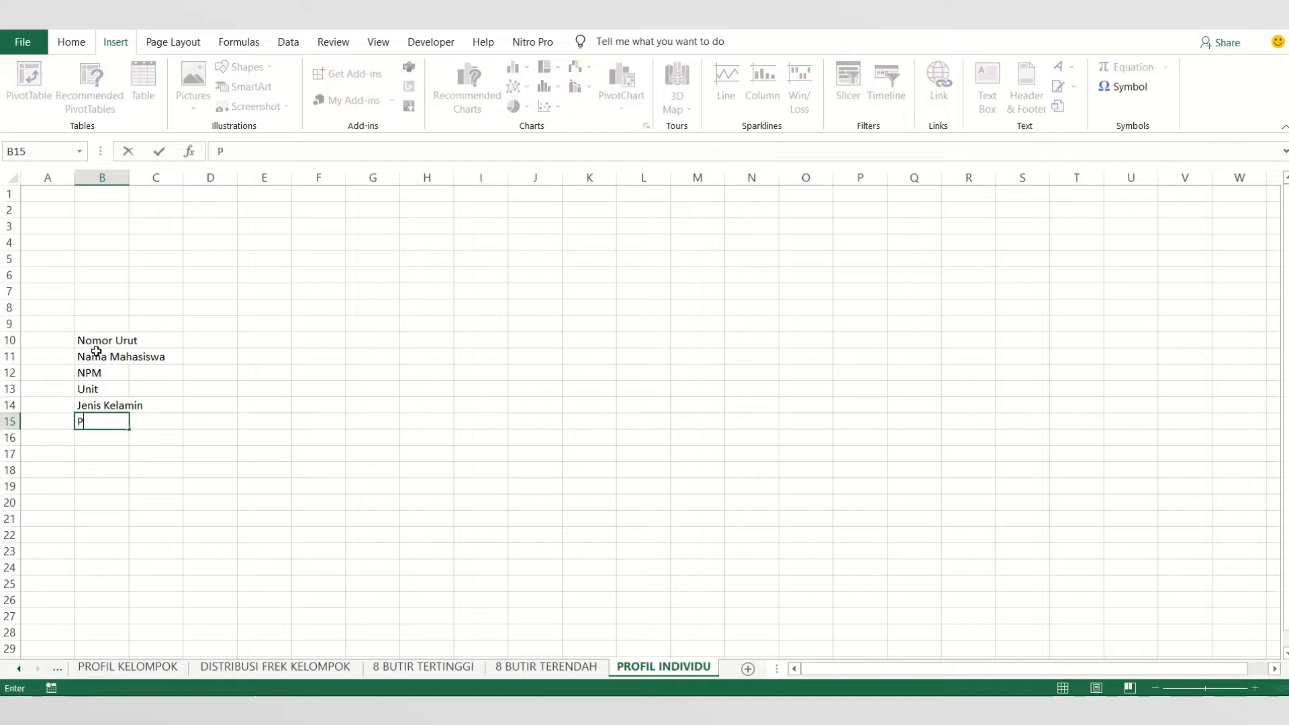
type("rogram Stud")
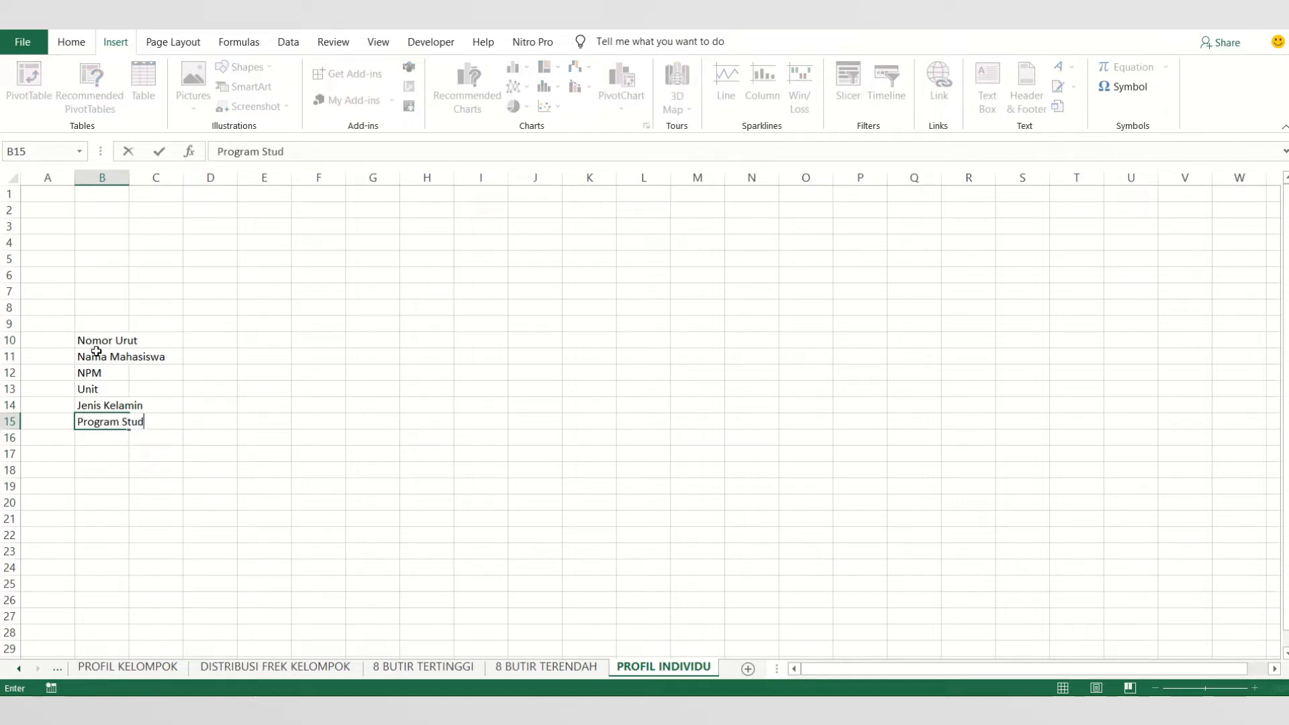
type("i")
left_click(82, 454)
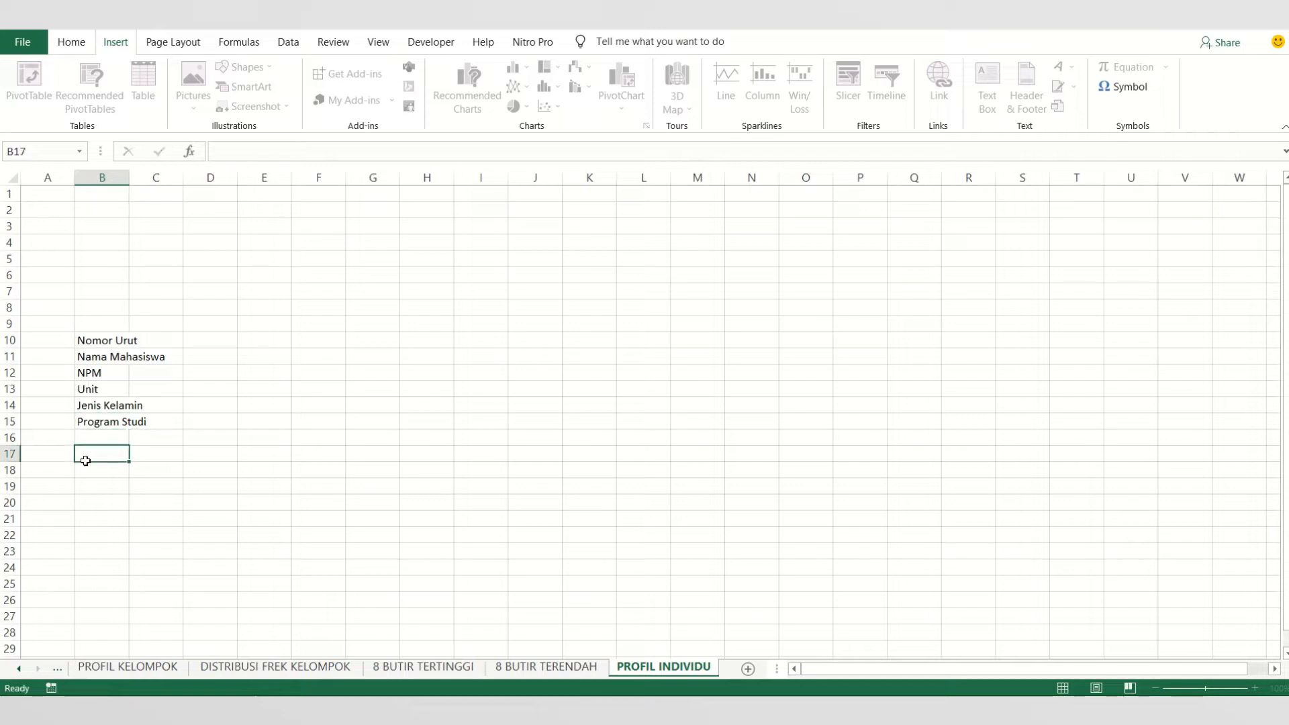
- Set the font of the labels in B10:B15 to Times New Roman
left_click(112, 341)
left_click_drag(112, 340, 103, 422)
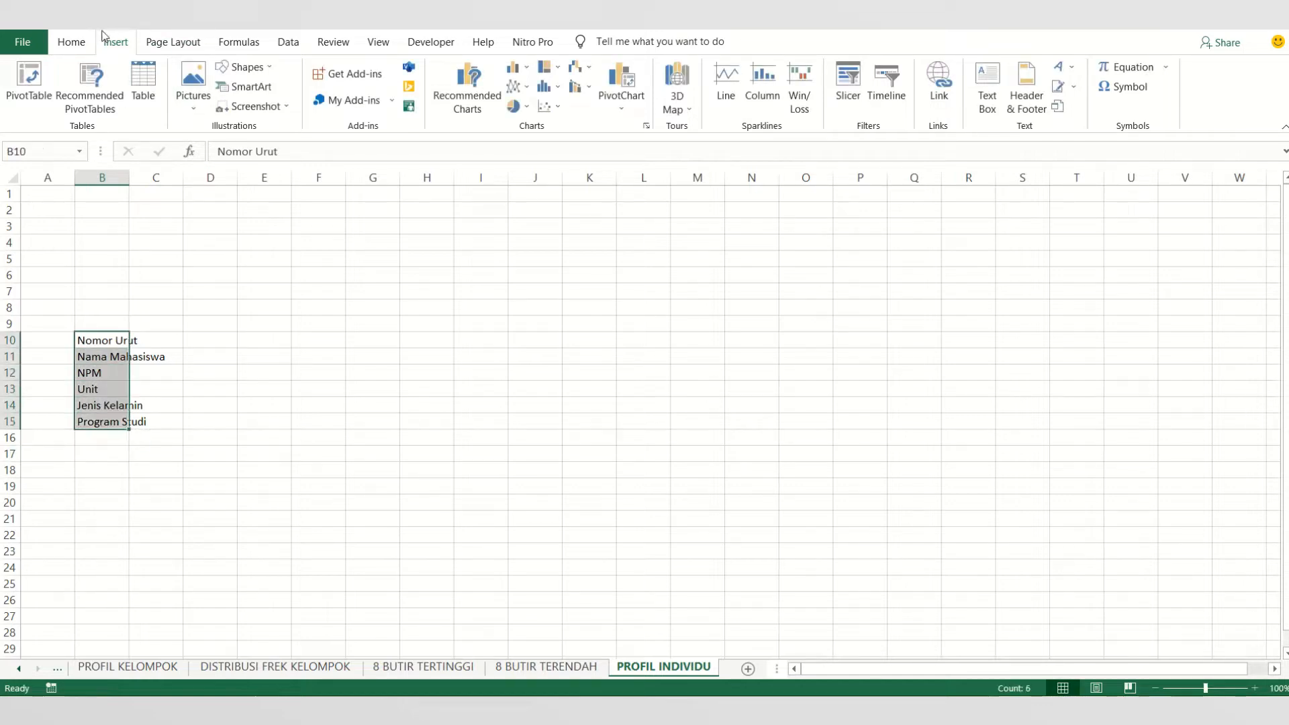
left_click(75, 44)
left_click(191, 74)
type("Times New Roman")
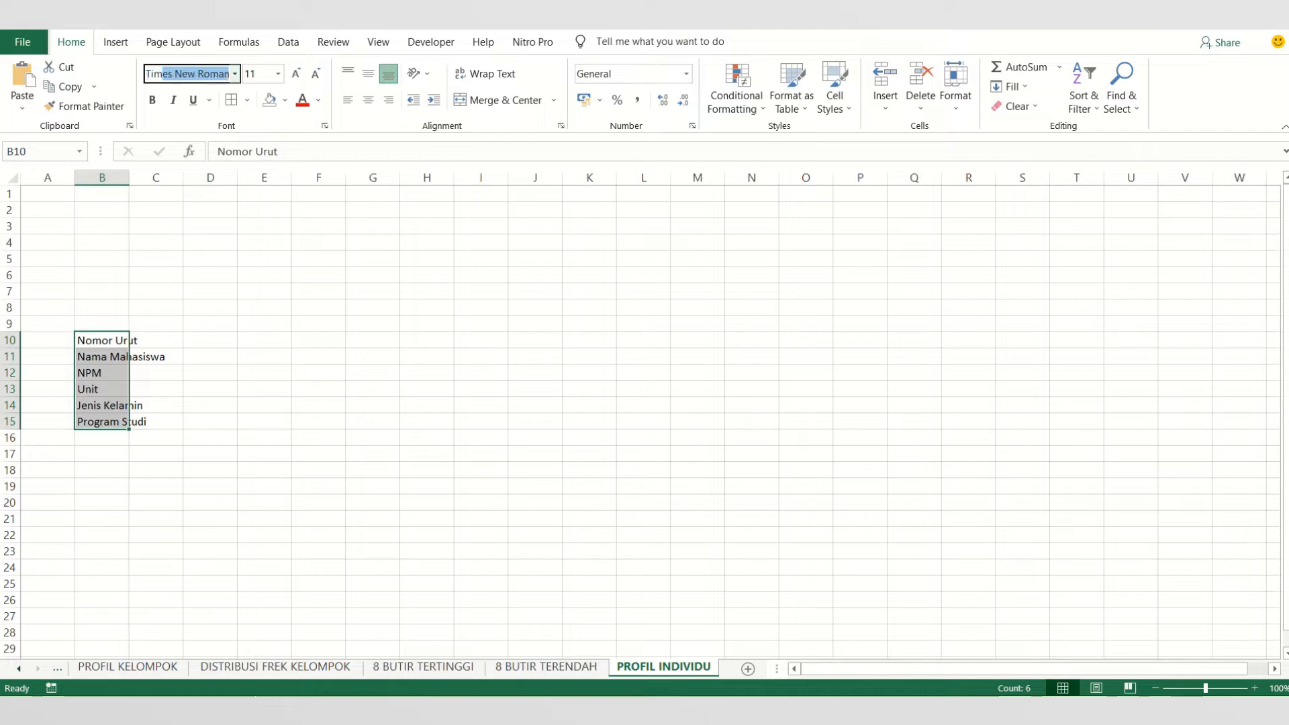
key("Return")
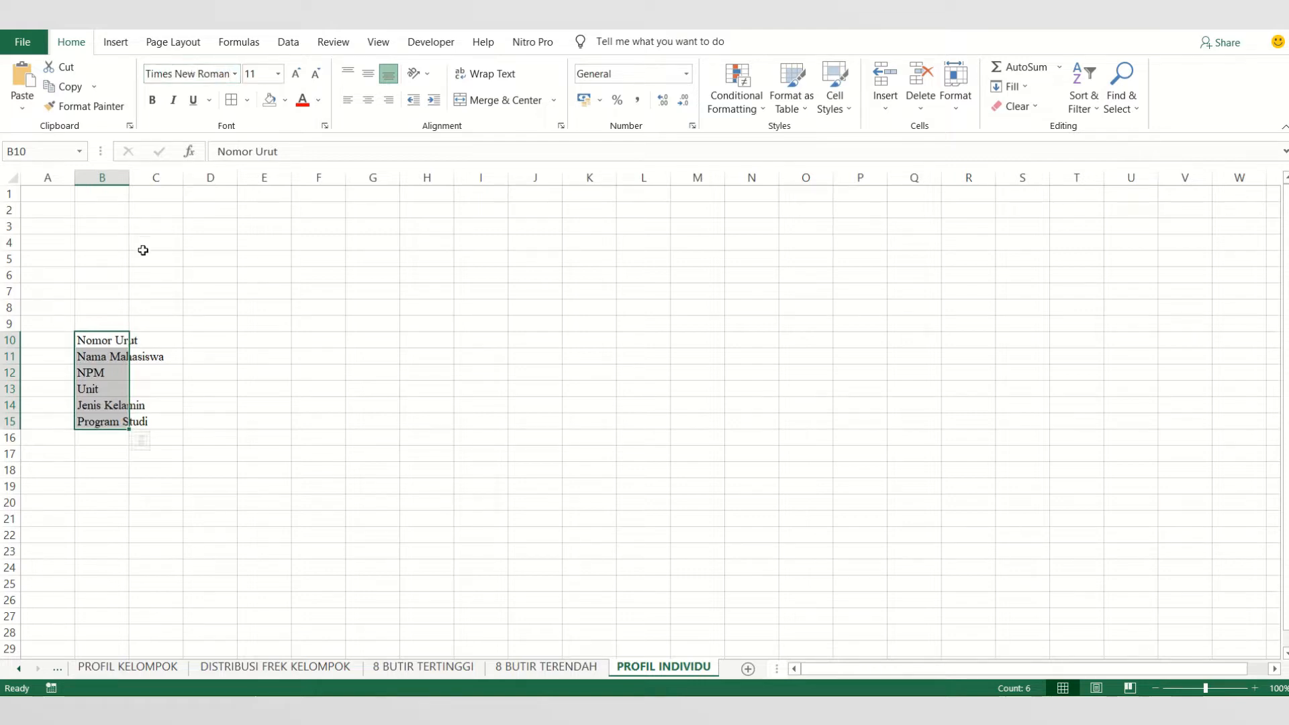
- Widen column B to fit its labels and narrow column C to the width of a single character
left_click_drag(129, 176, 189, 176)
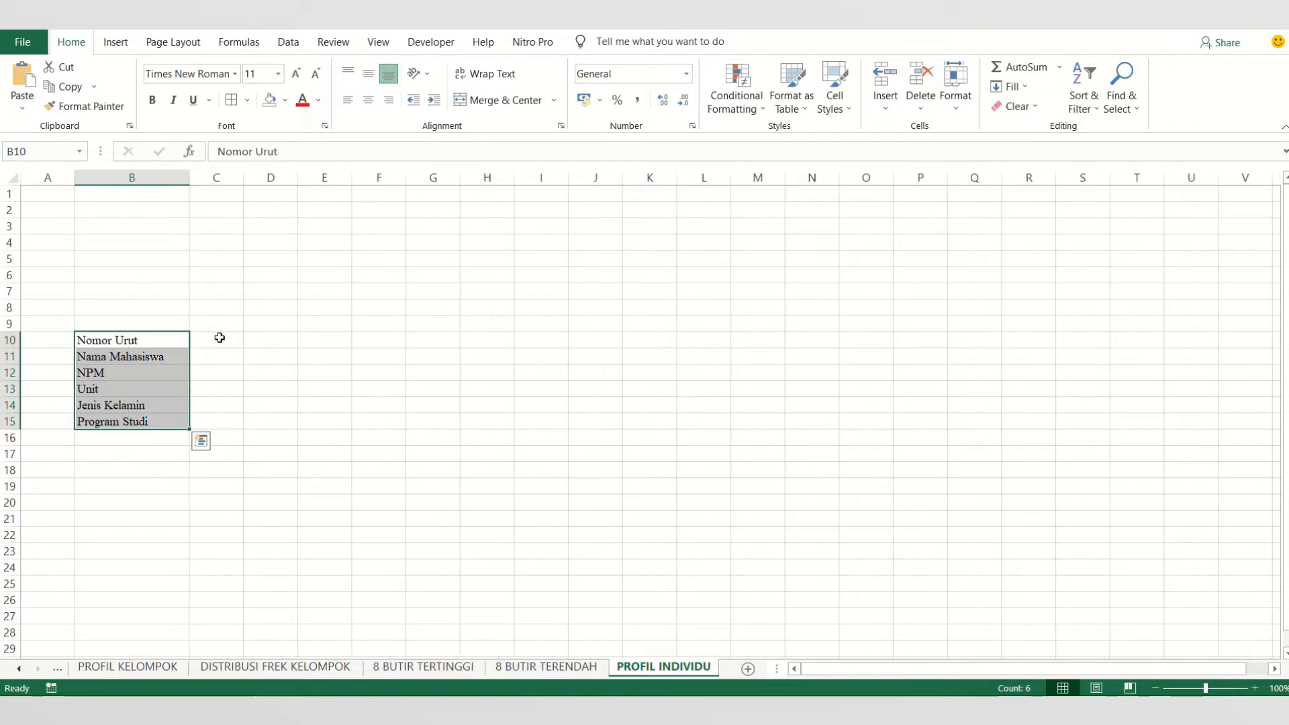
left_click(219, 338)
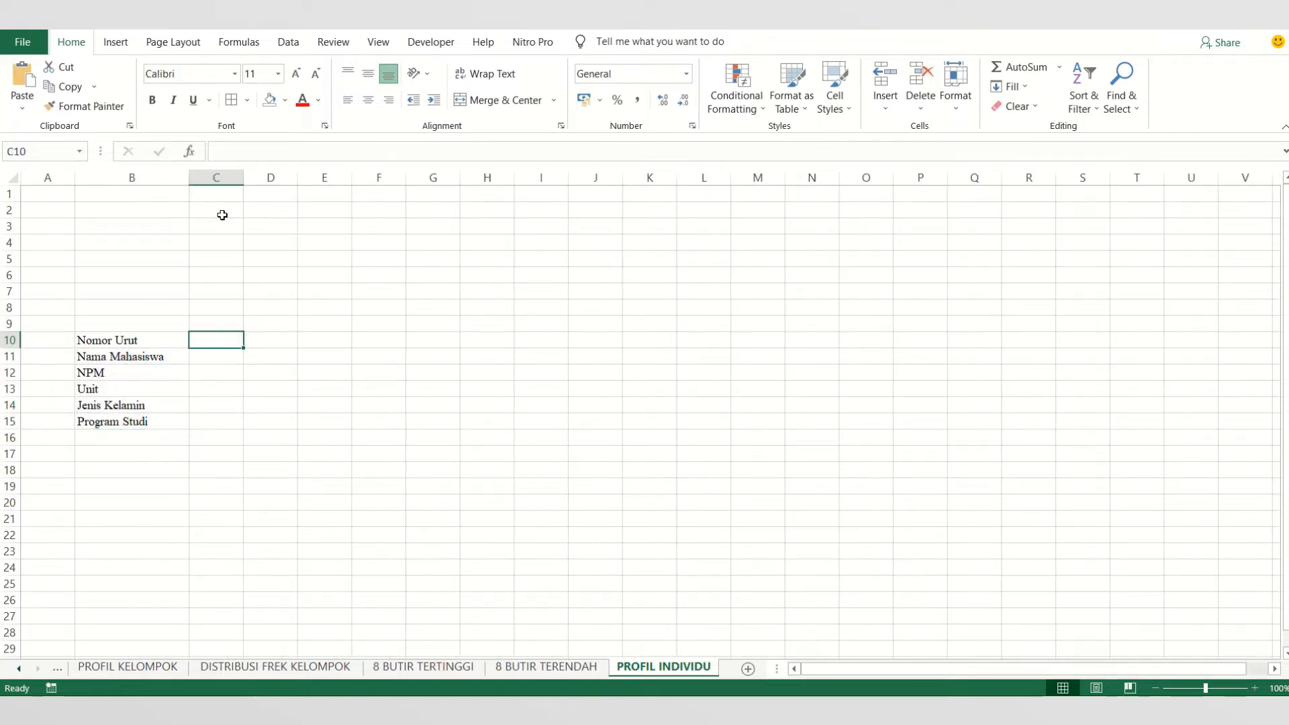
left_click_drag(243, 177, 202, 178)
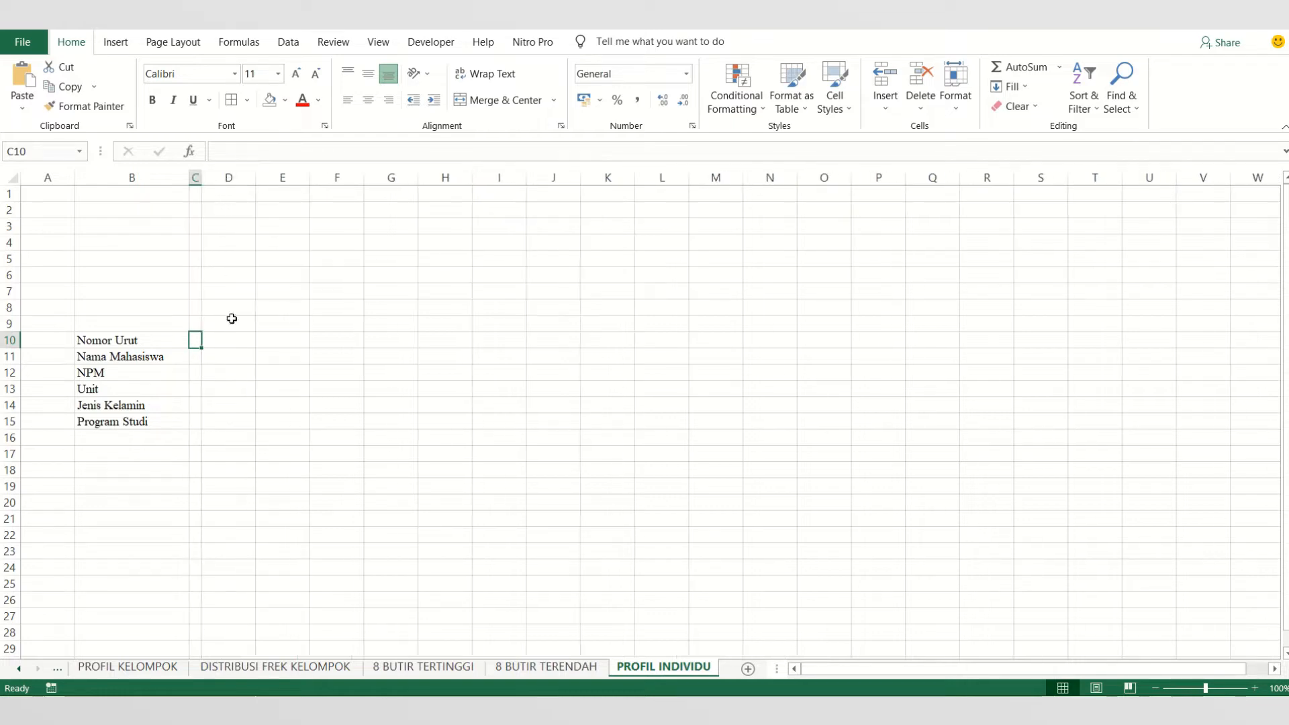
- Enter a colon in C10 and fill it down to C15 beside the labels
type(":")
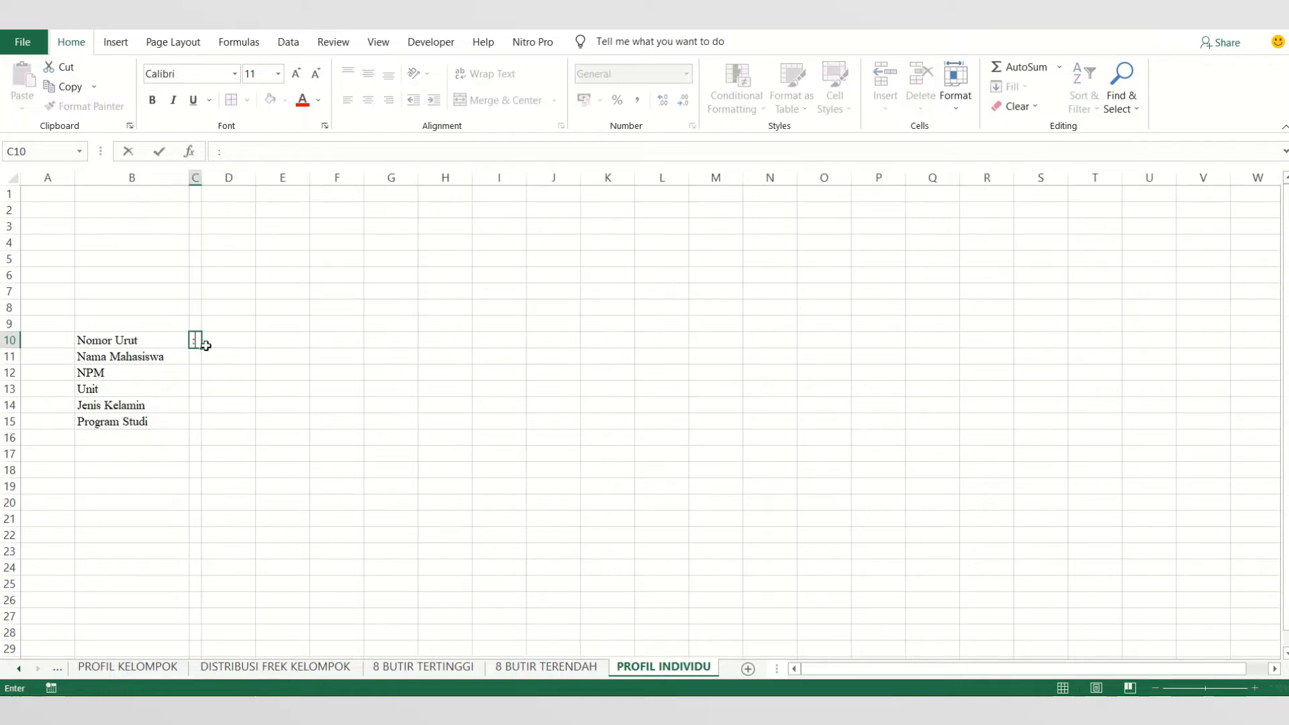
left_click(224, 369)
left_click(202, 344)
left_click_drag(202, 344, 200, 423)
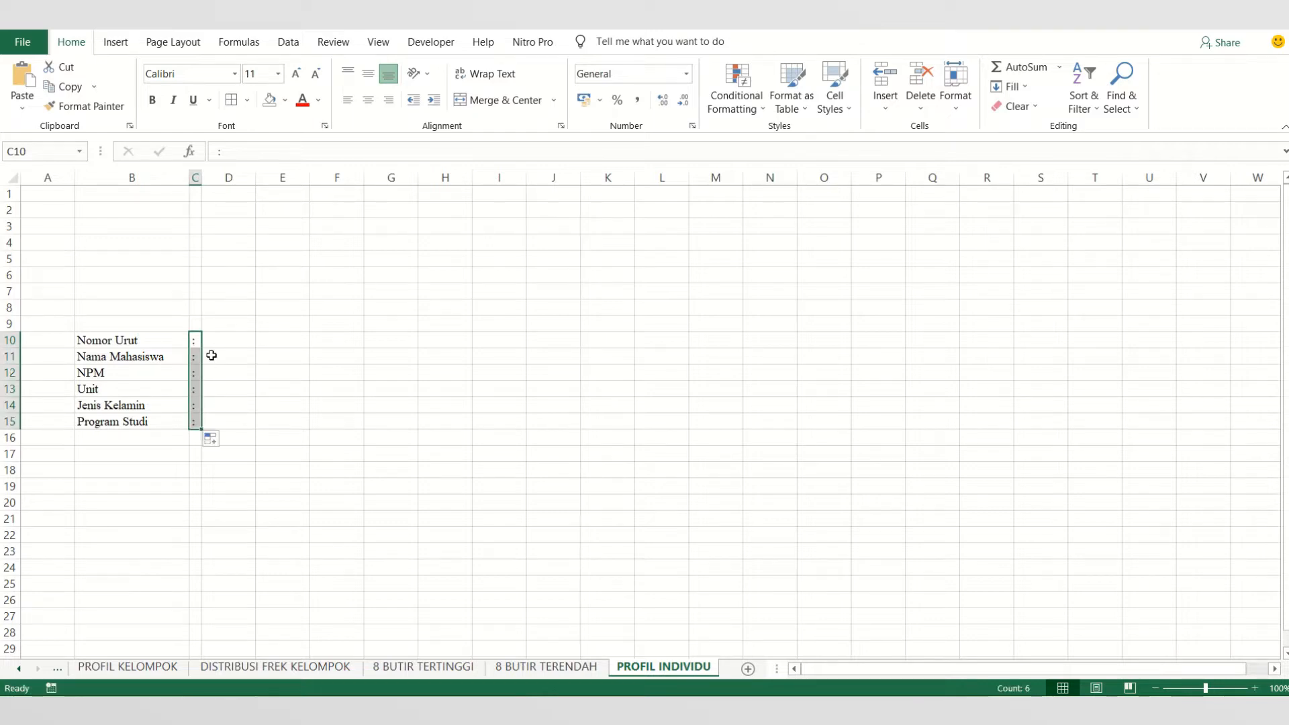
- Start a formula in cell D11, beside the Nama Mahasiswa label
left_click(227, 342)
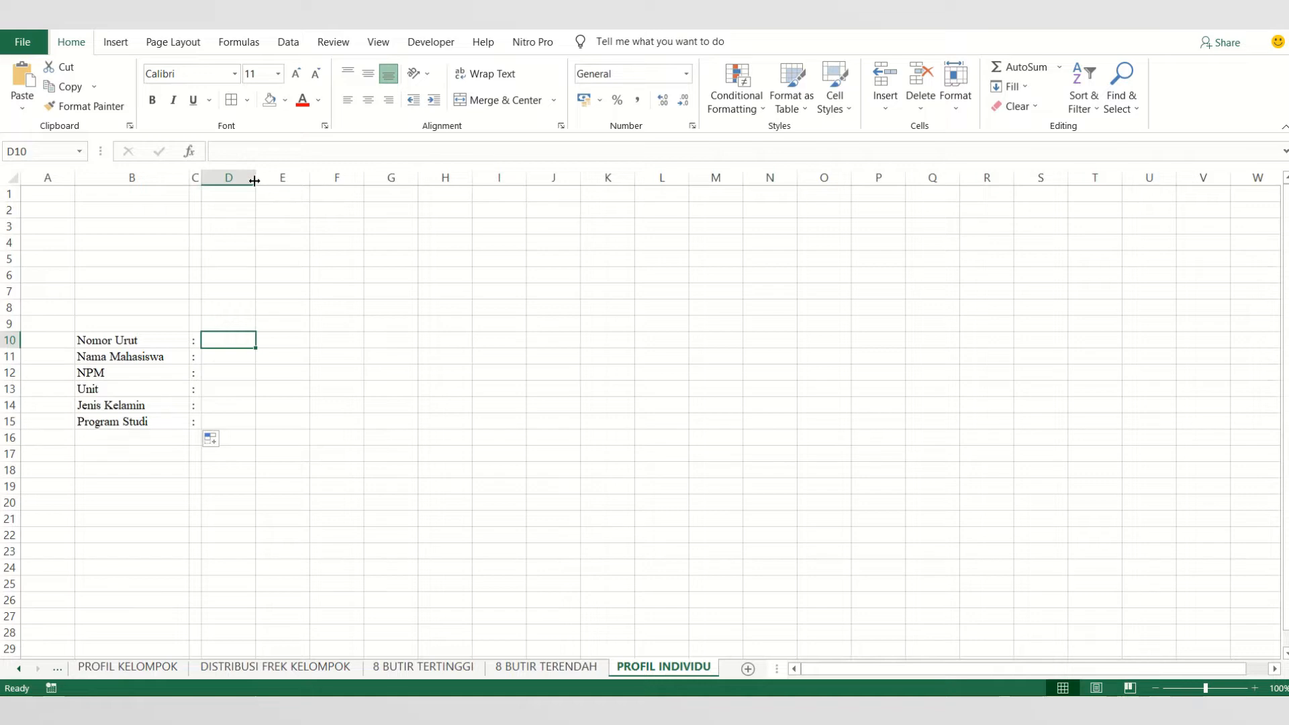
left_click(243, 355)
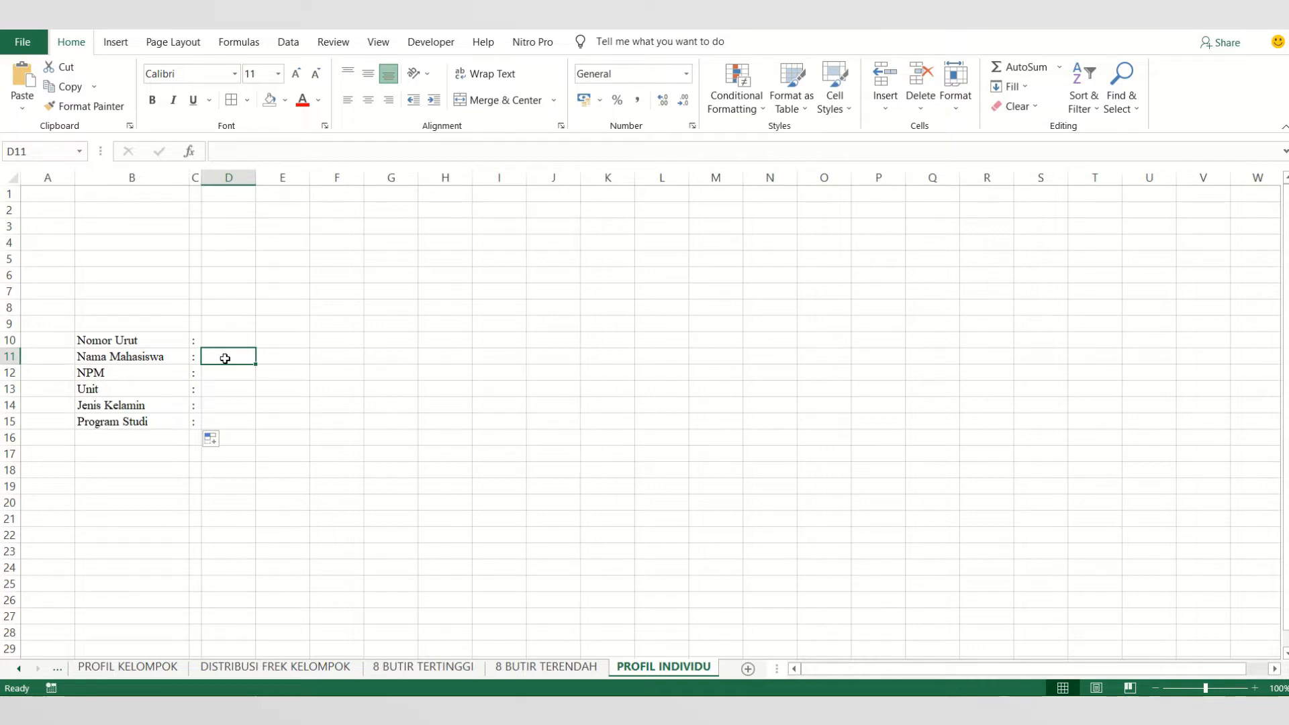
double_click(226, 358)
type("=")
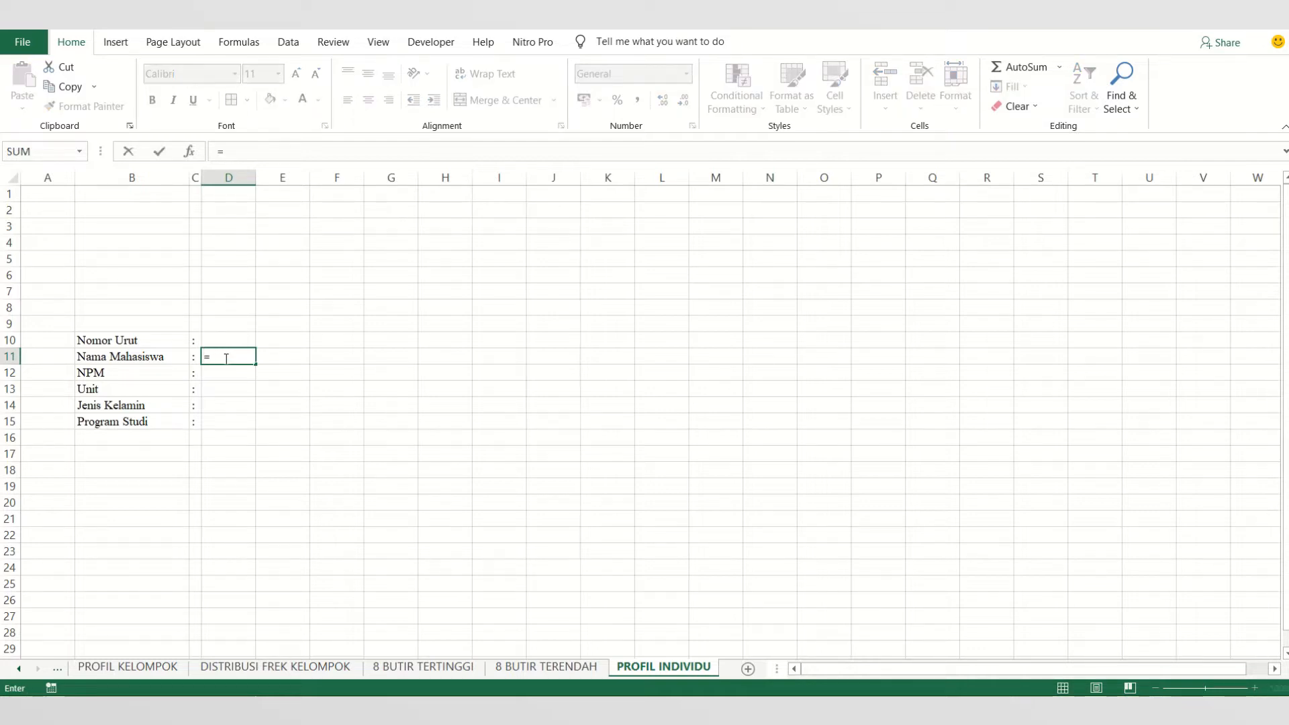
type("INDE")
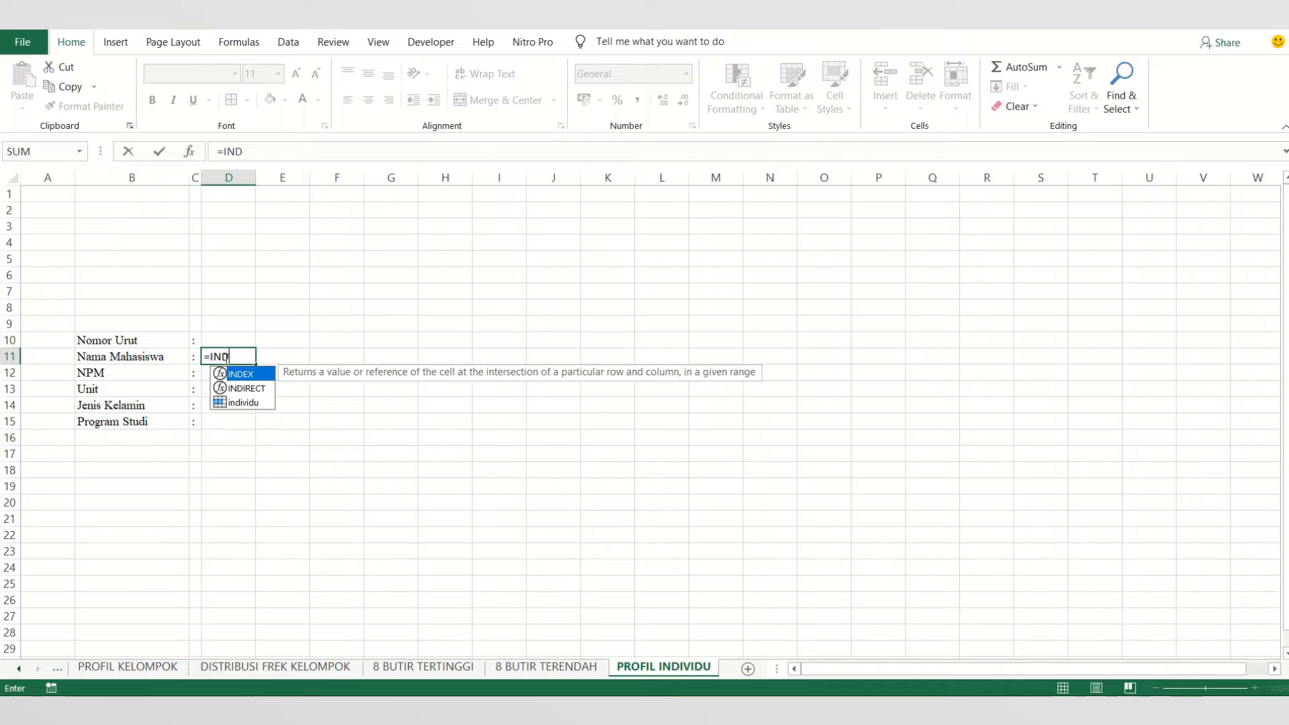
key("BackSpace")
key("BackSpace")
key("BackSpace")
key("BackSpace")
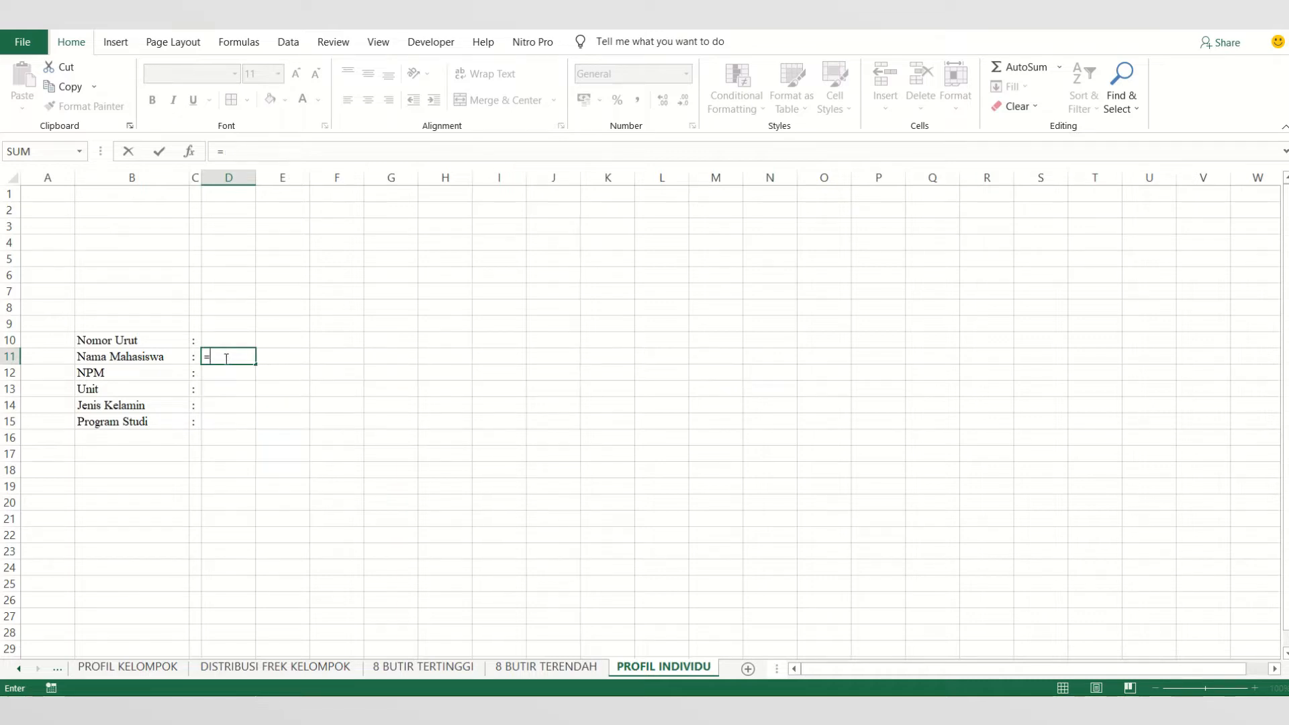
- Complete the D11 formula as =VLOOKUP(D10;ANALISA;2;FALSE) to look up the student's name
type("VLOOK")
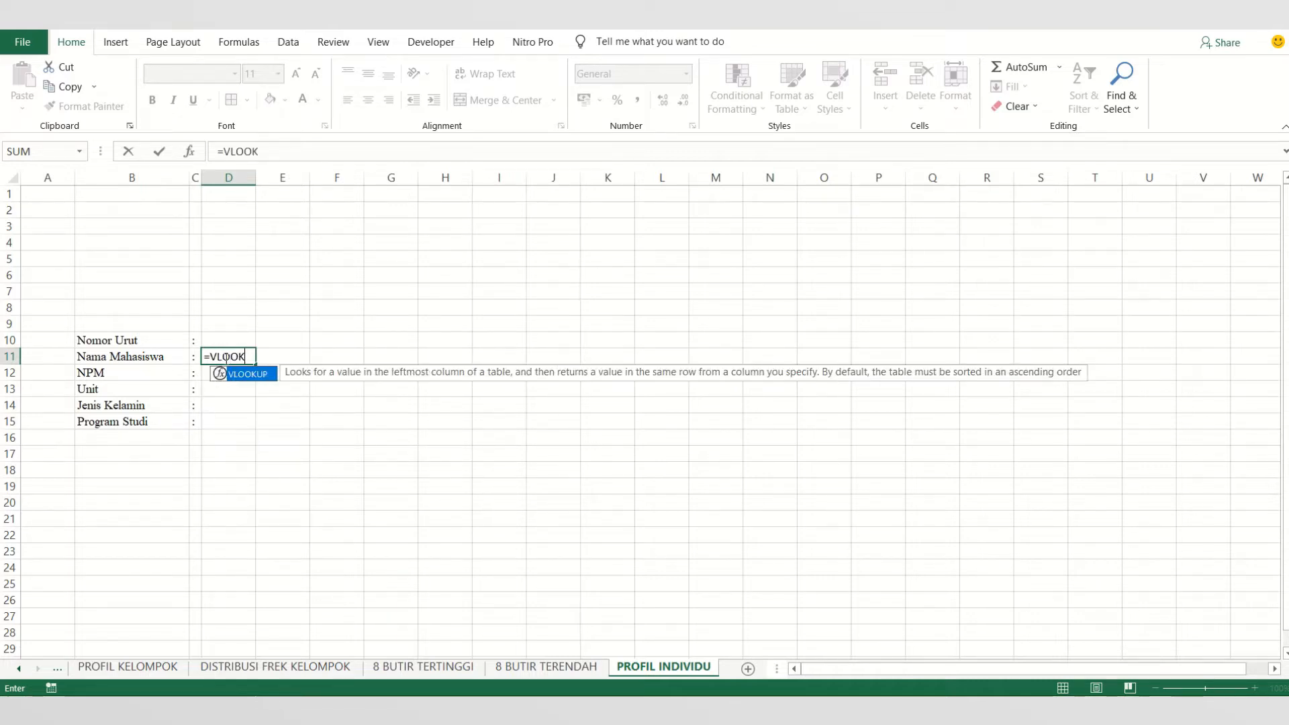
double_click(266, 376)
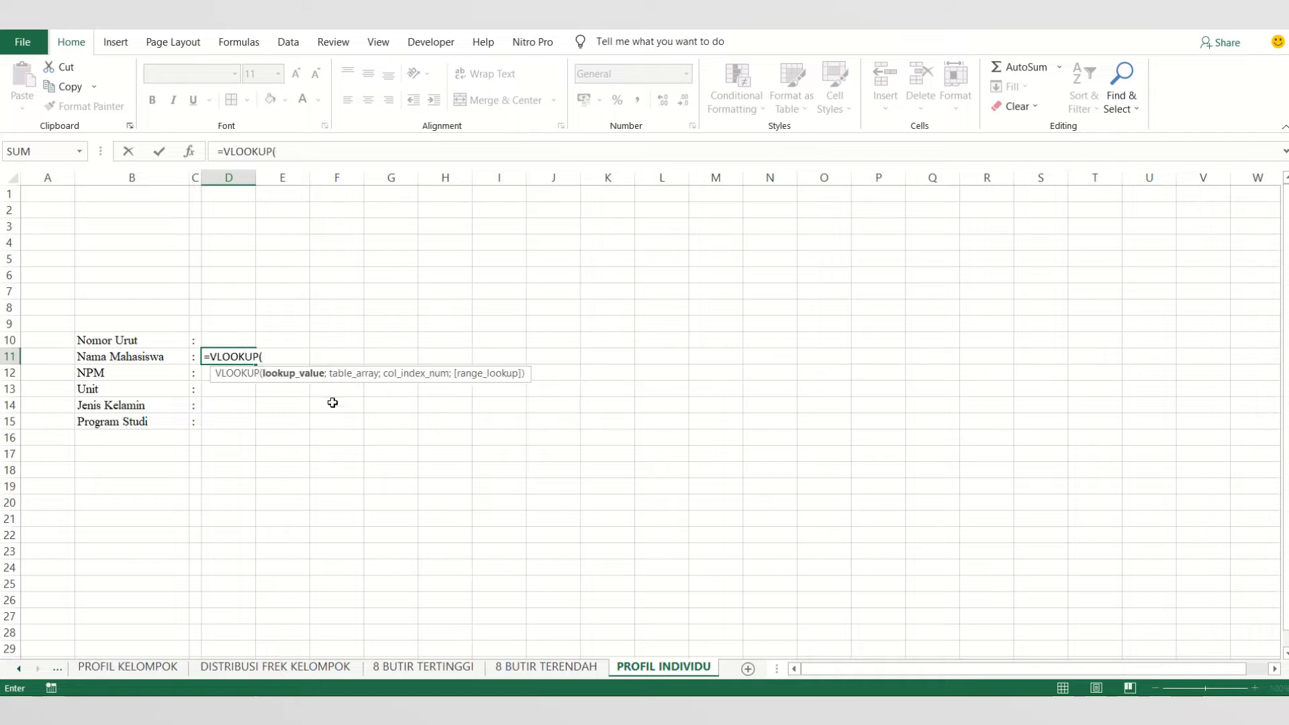
left_click(227, 343)
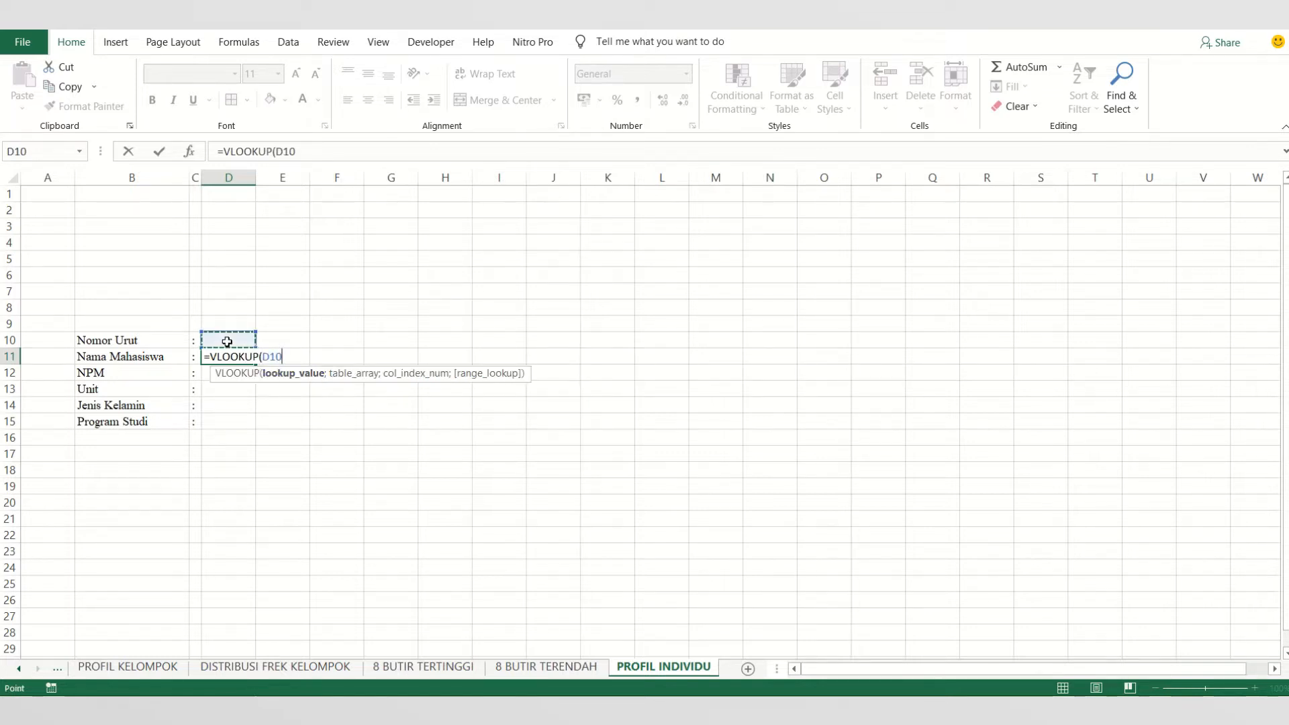
type(";")
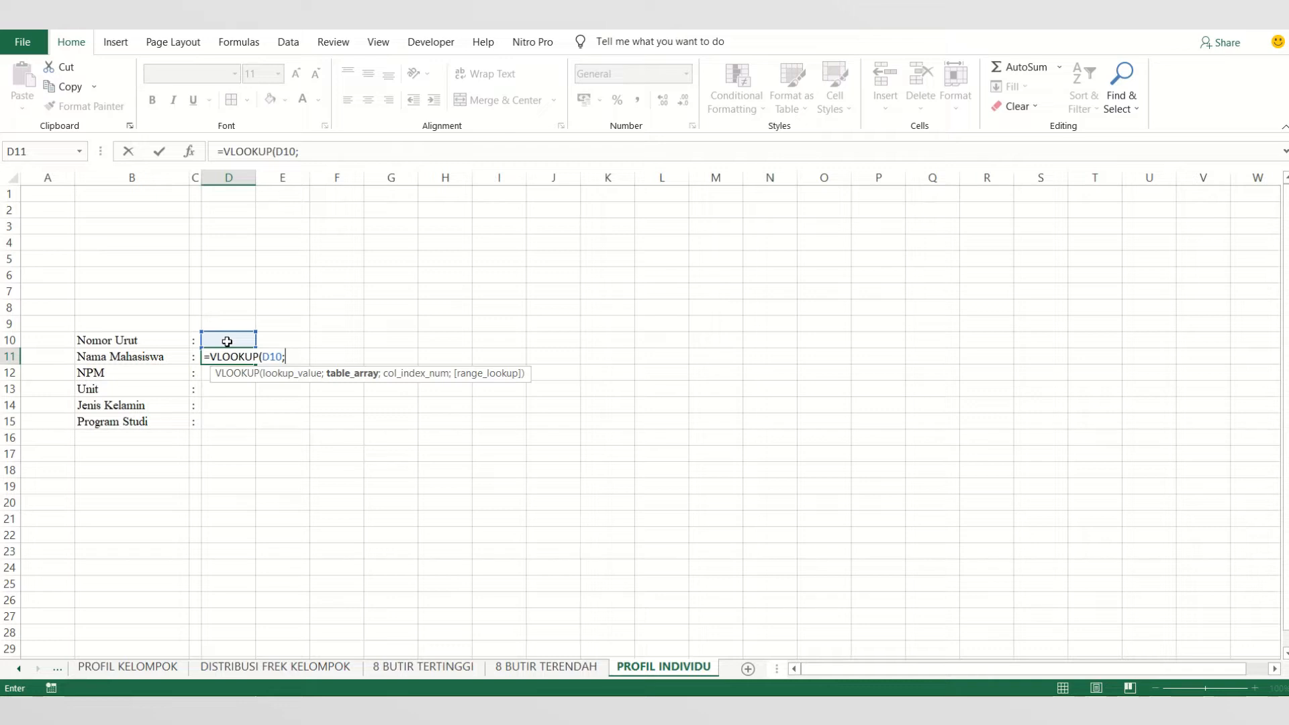
type("AN")
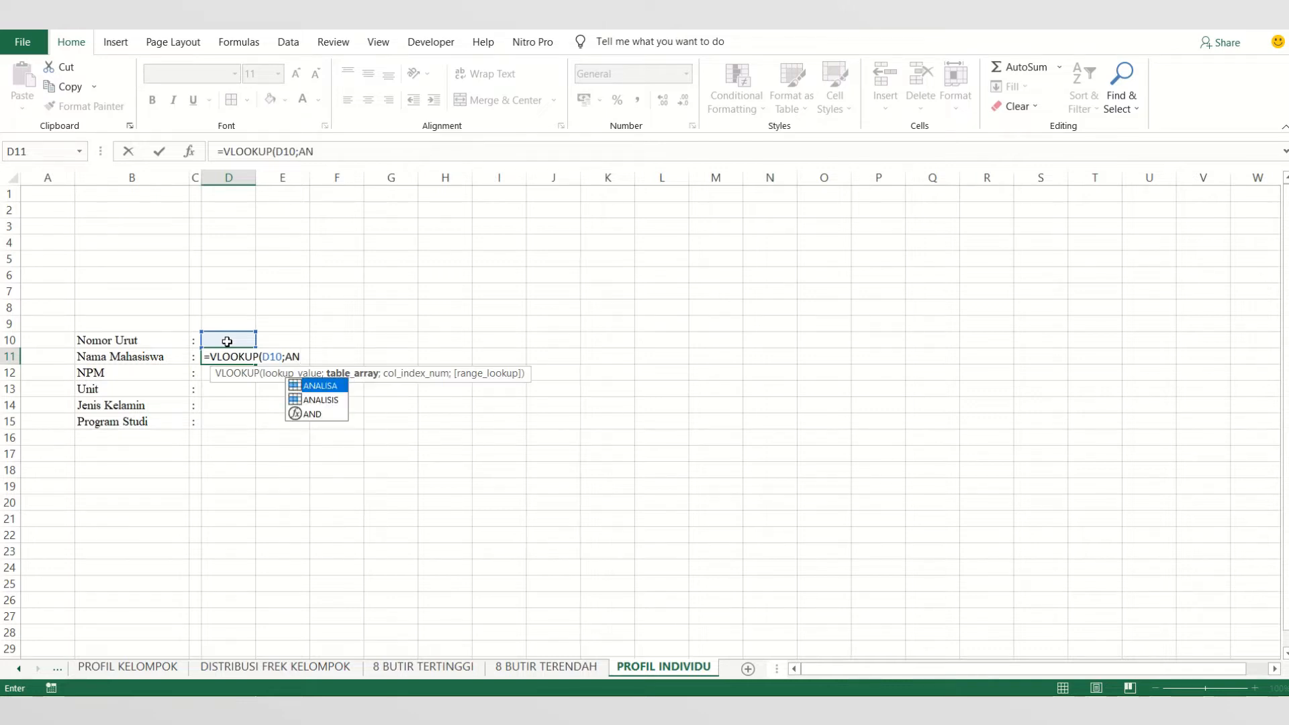
double_click(313, 387)
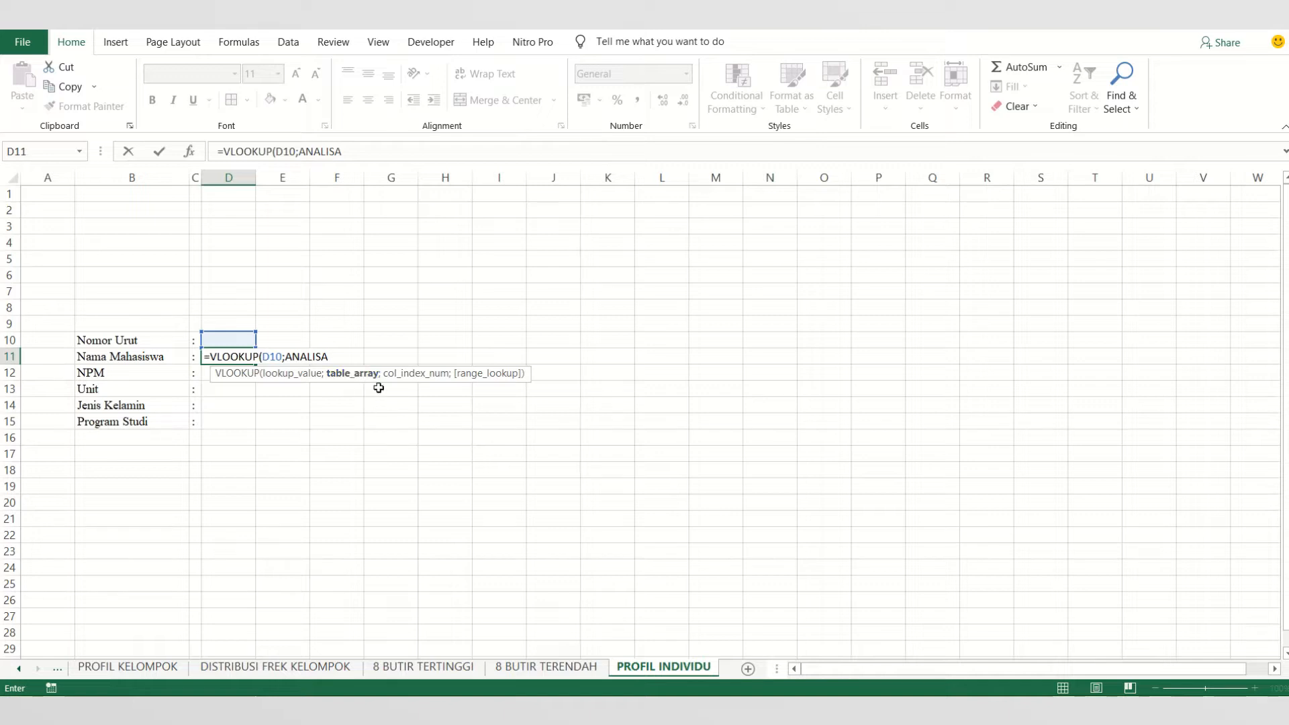
type(";")
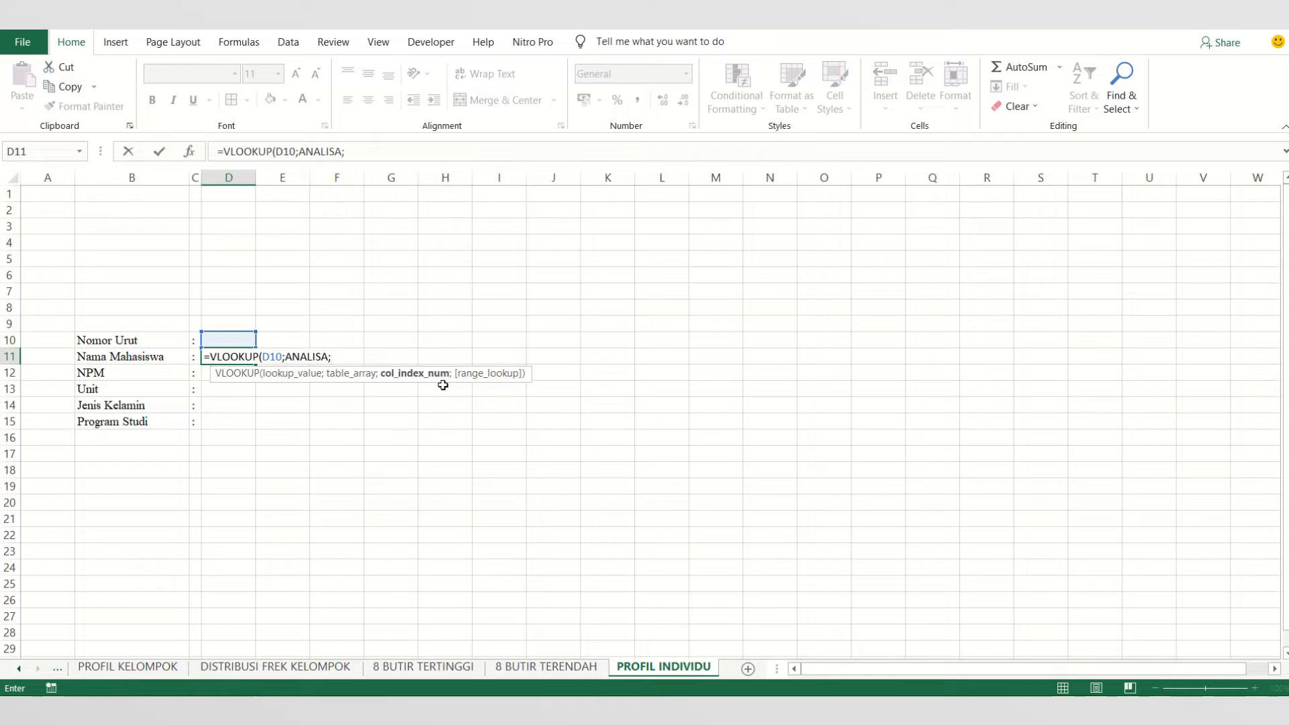
type("2;")
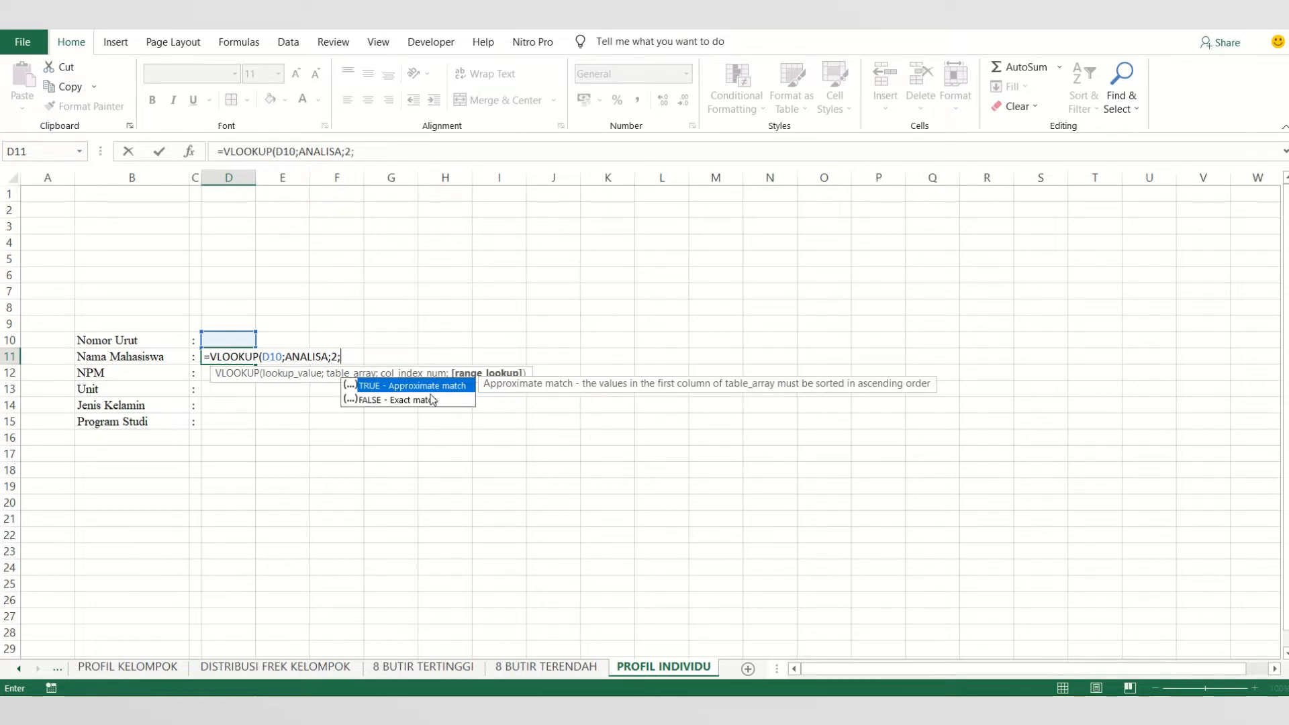
double_click(390, 400)
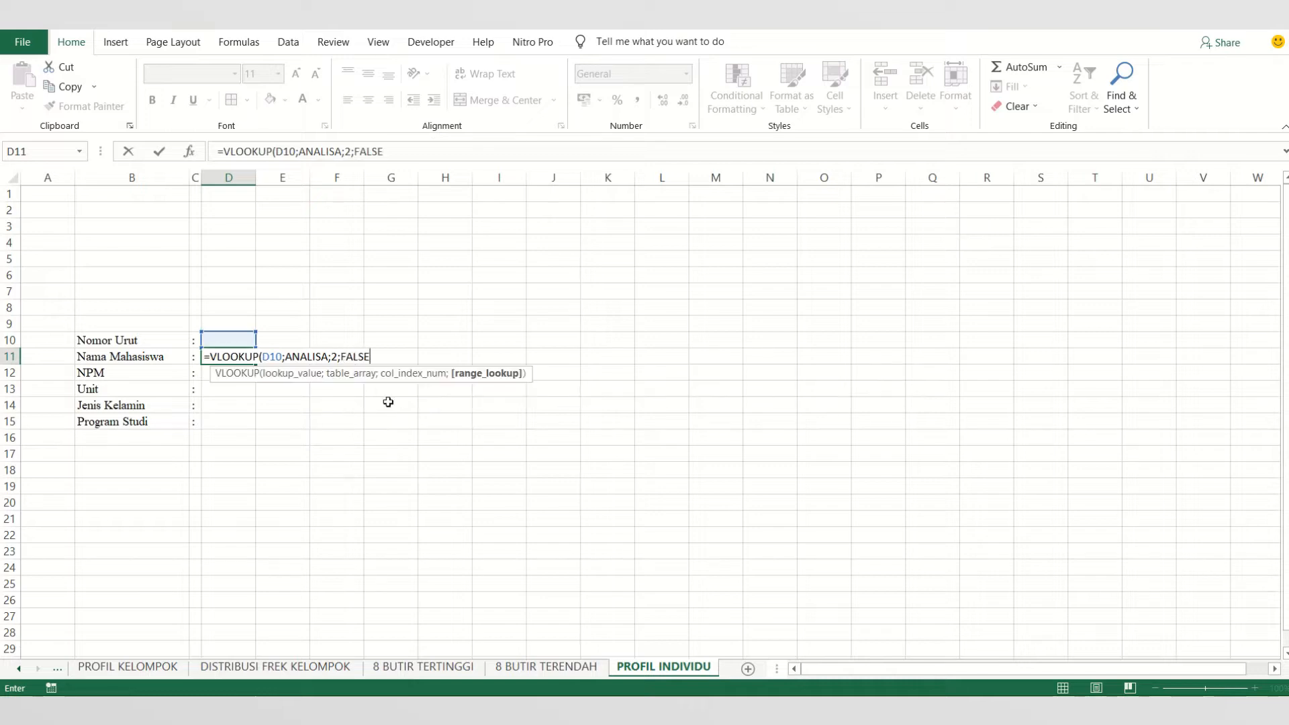
type(")")
key("Return")
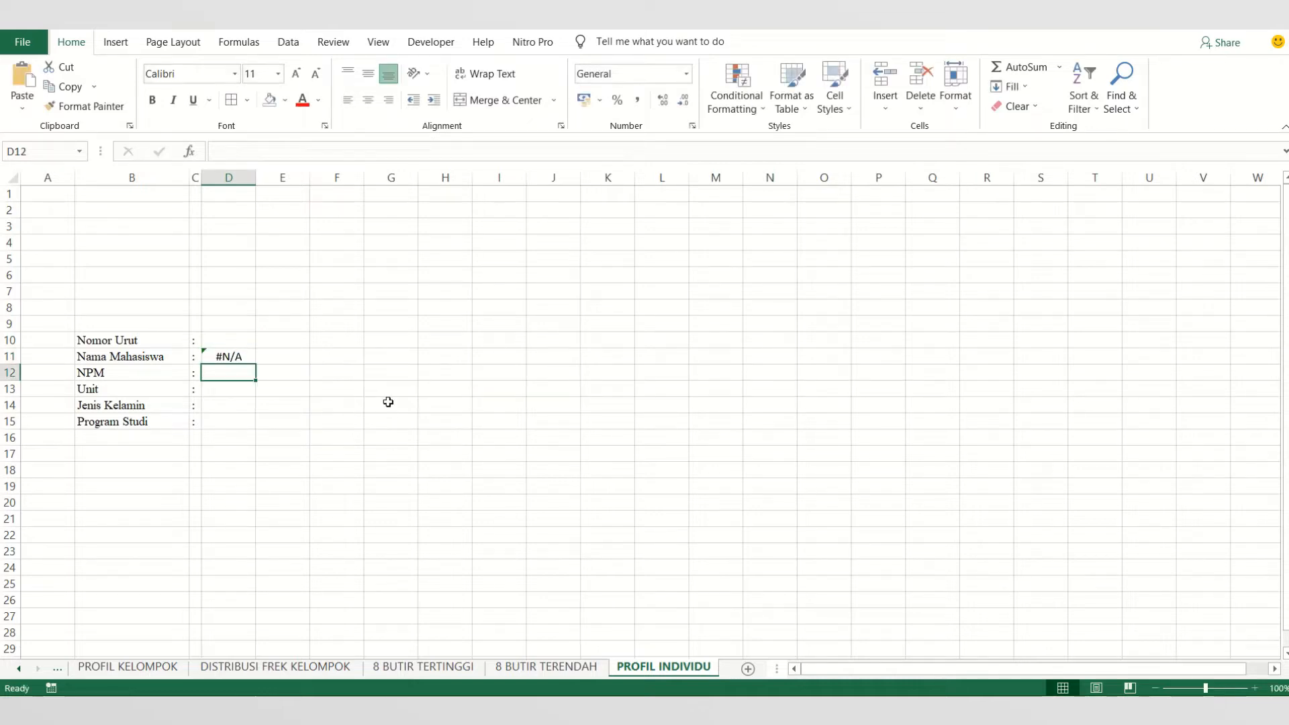
- Enter 1 as the Nomor Urut in D10 to test the name lookup
left_click(223, 356)
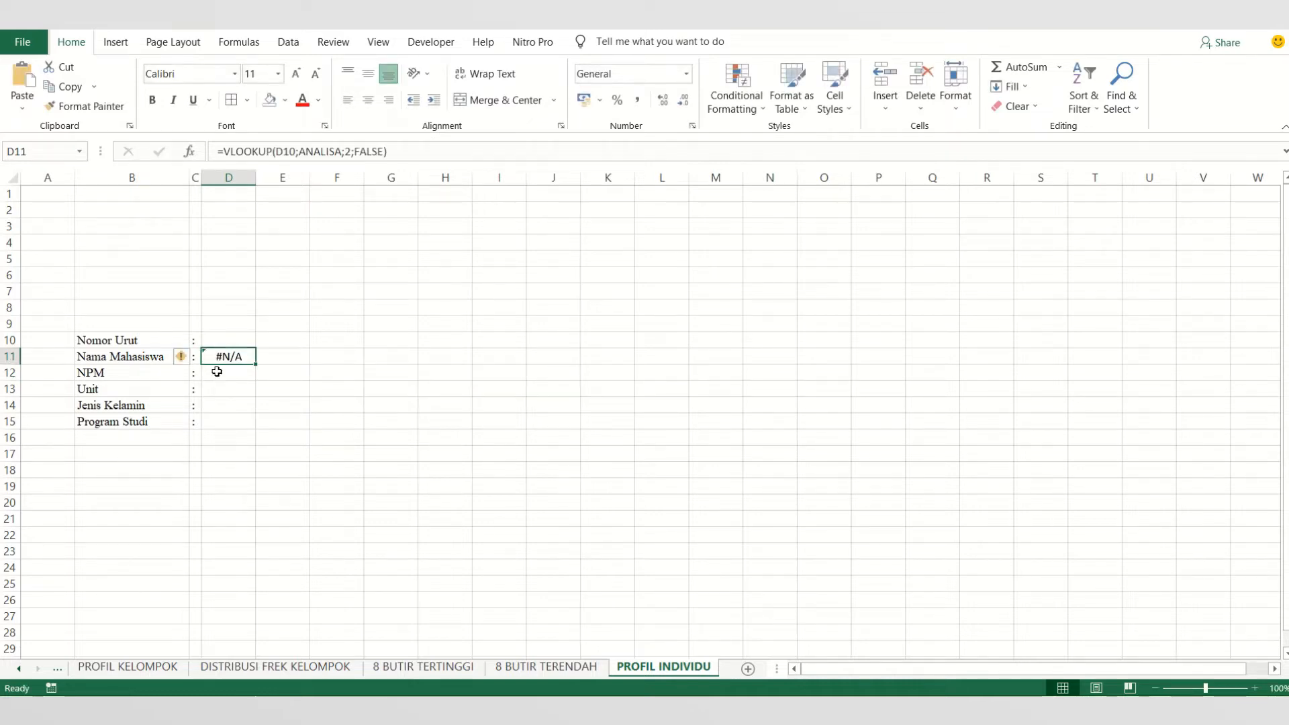
left_click(222, 341)
type("1")
key("Return")
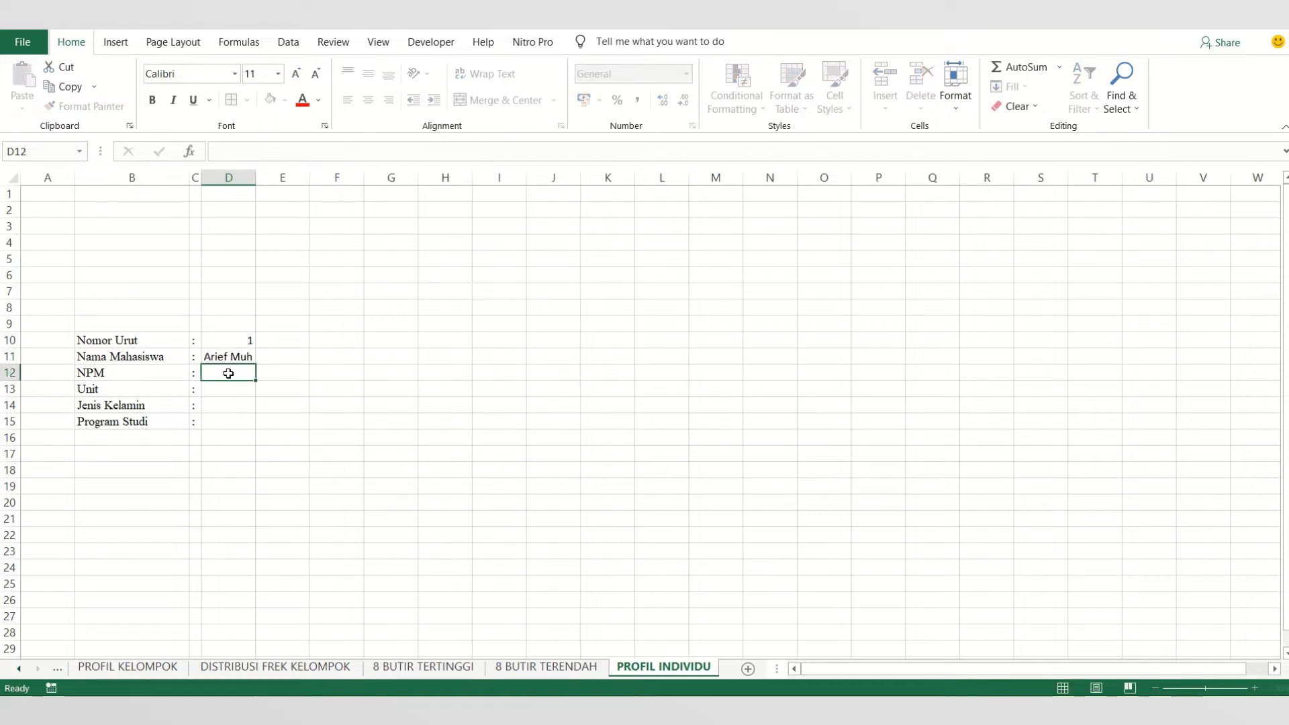
left_click(236, 346)
left_click(240, 375)
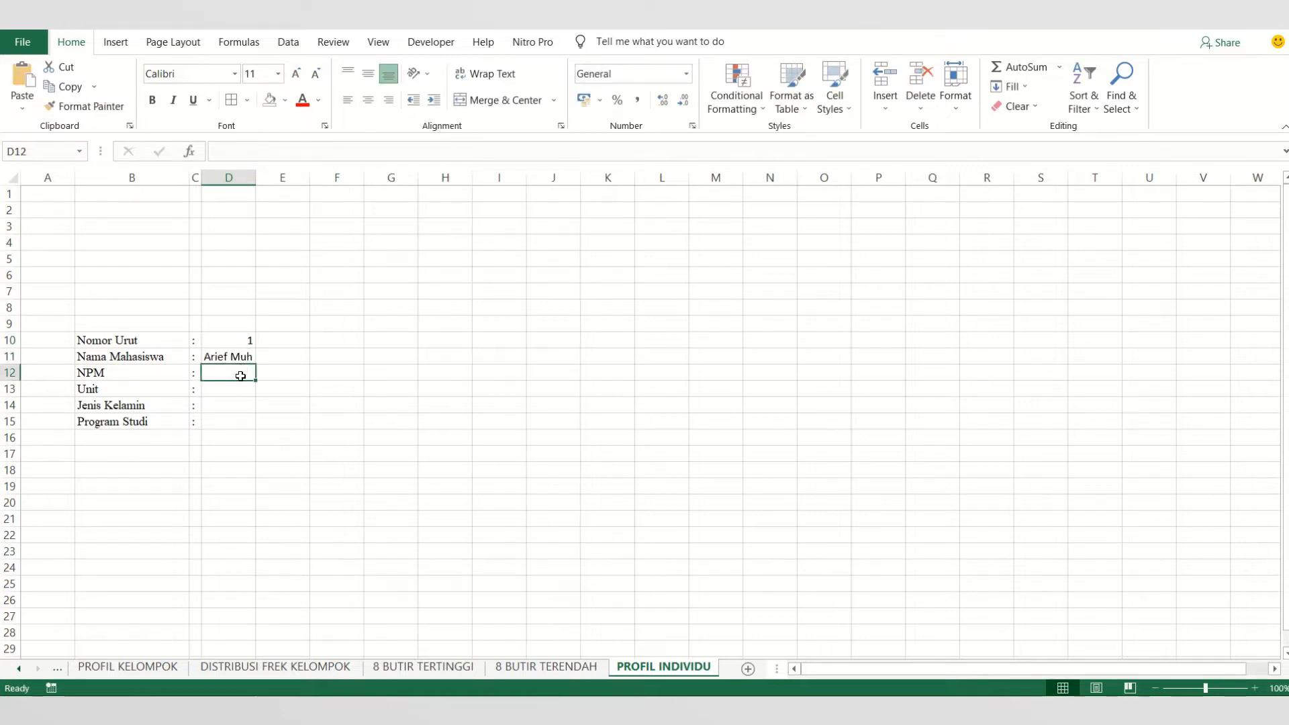
- Set the Nomor Urut in D10 to 2 to test the lookup with another student
left_click(240, 341)
type("2")
left_click(242, 371)
left_click(241, 343)
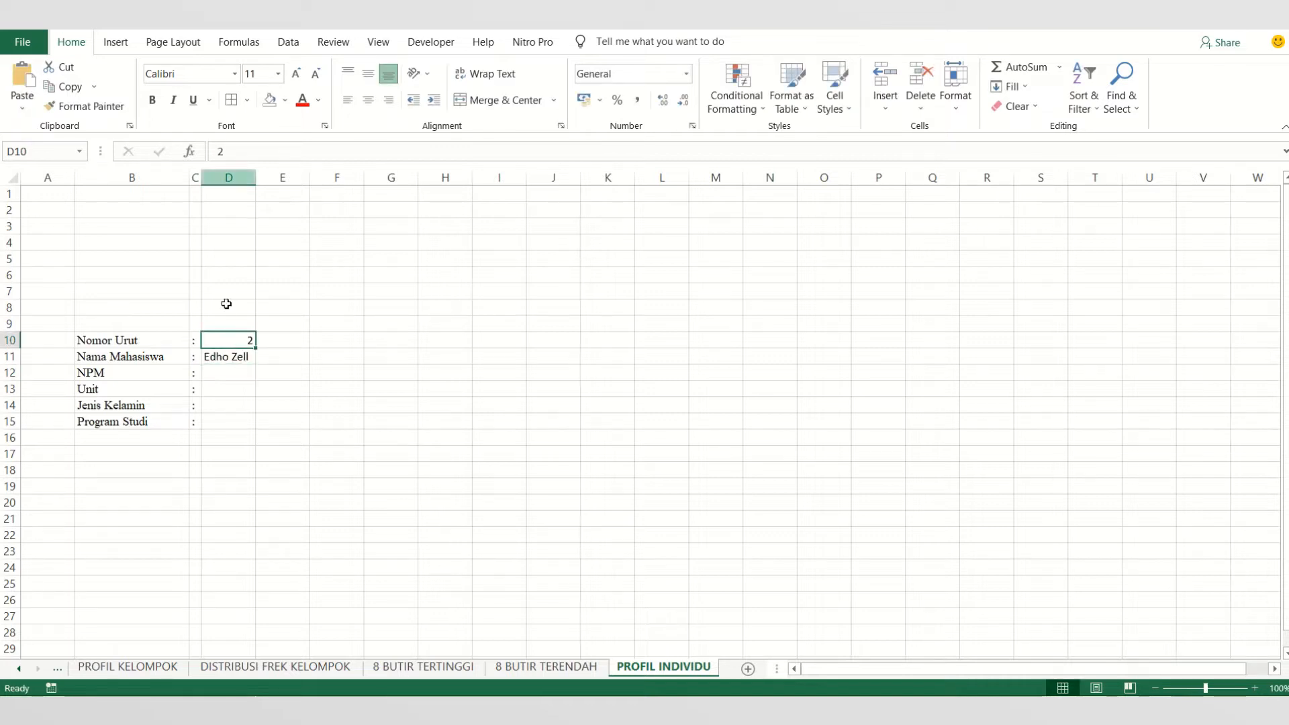
- Left-align all of column D
left_click(226, 179)
left_click(348, 100)
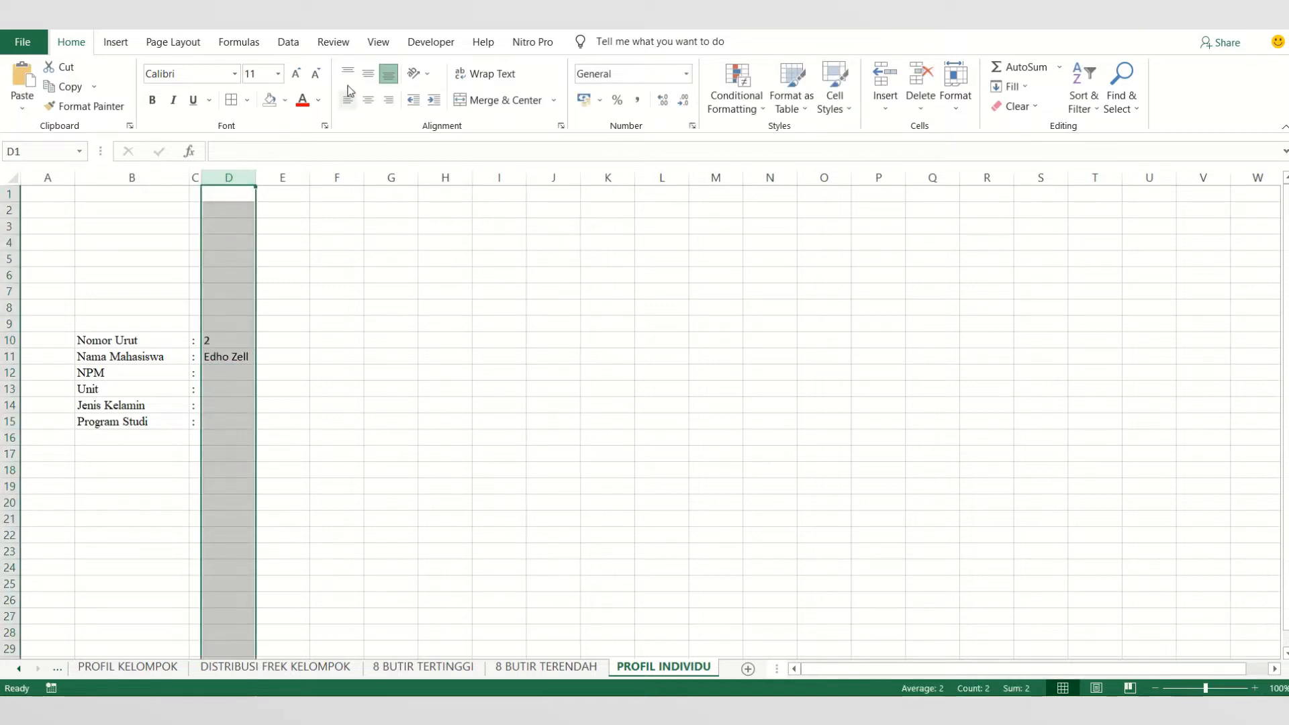
left_click(215, 371)
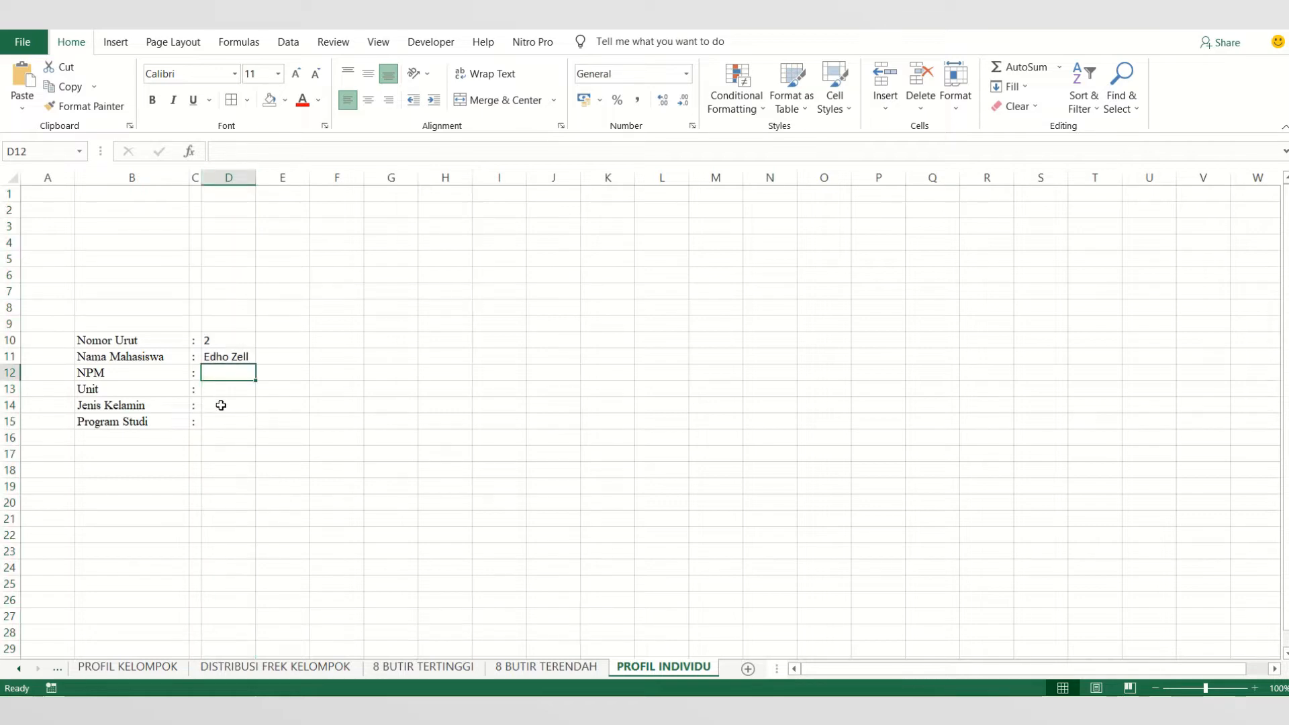
left_click(232, 358)
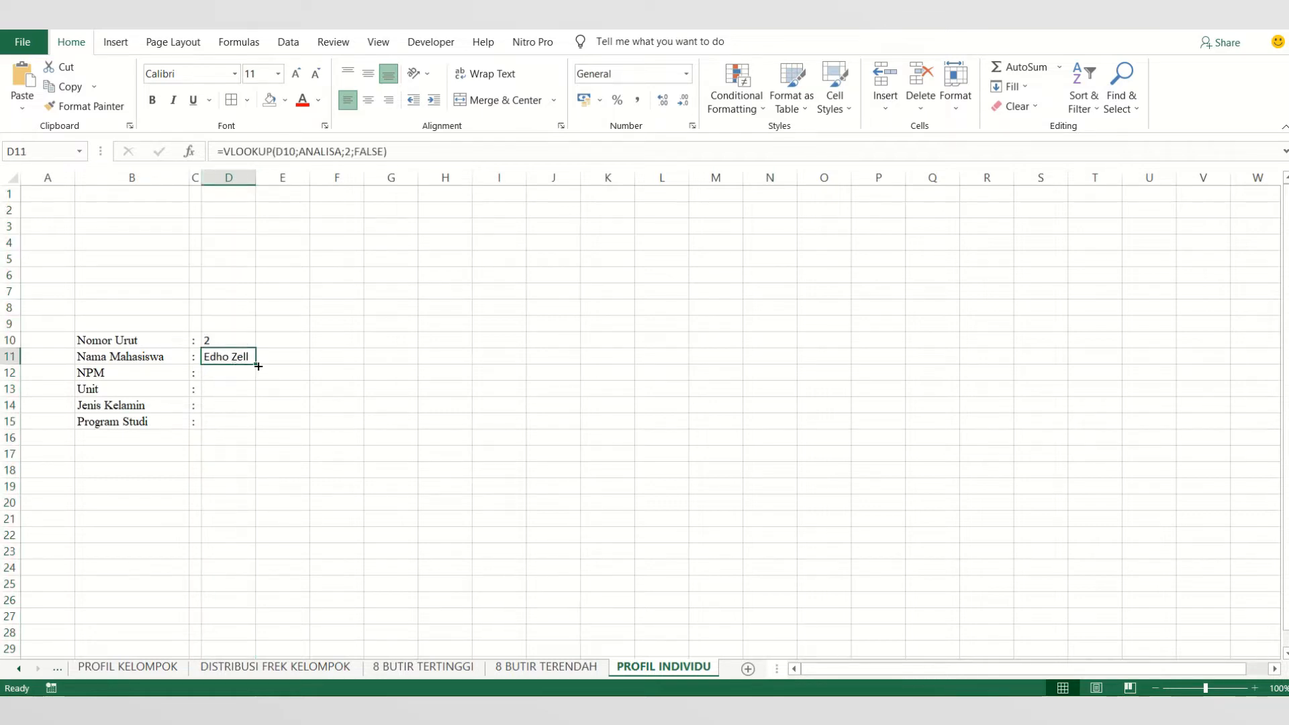
- Enter =VLOOKUP(D10;ANALISA;3;FALSE) in D12 to look up the student's NPM
left_click(243, 374)
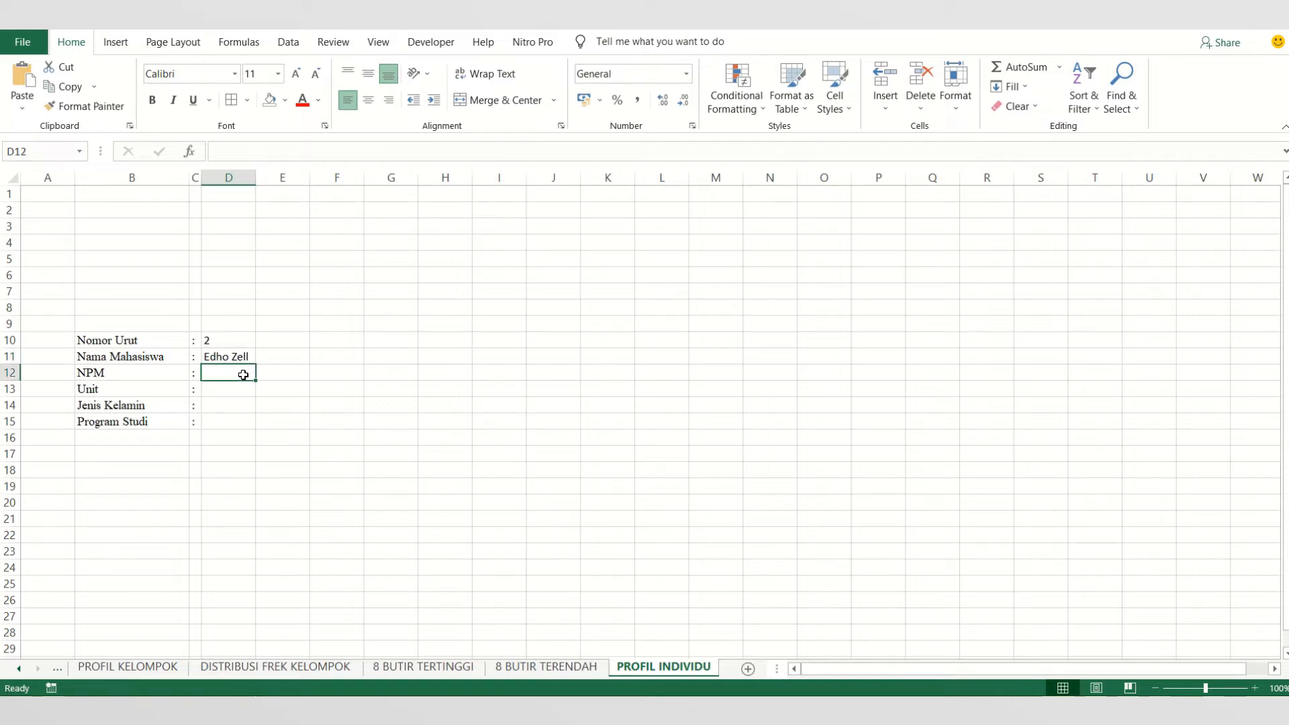
type("=VLOO")
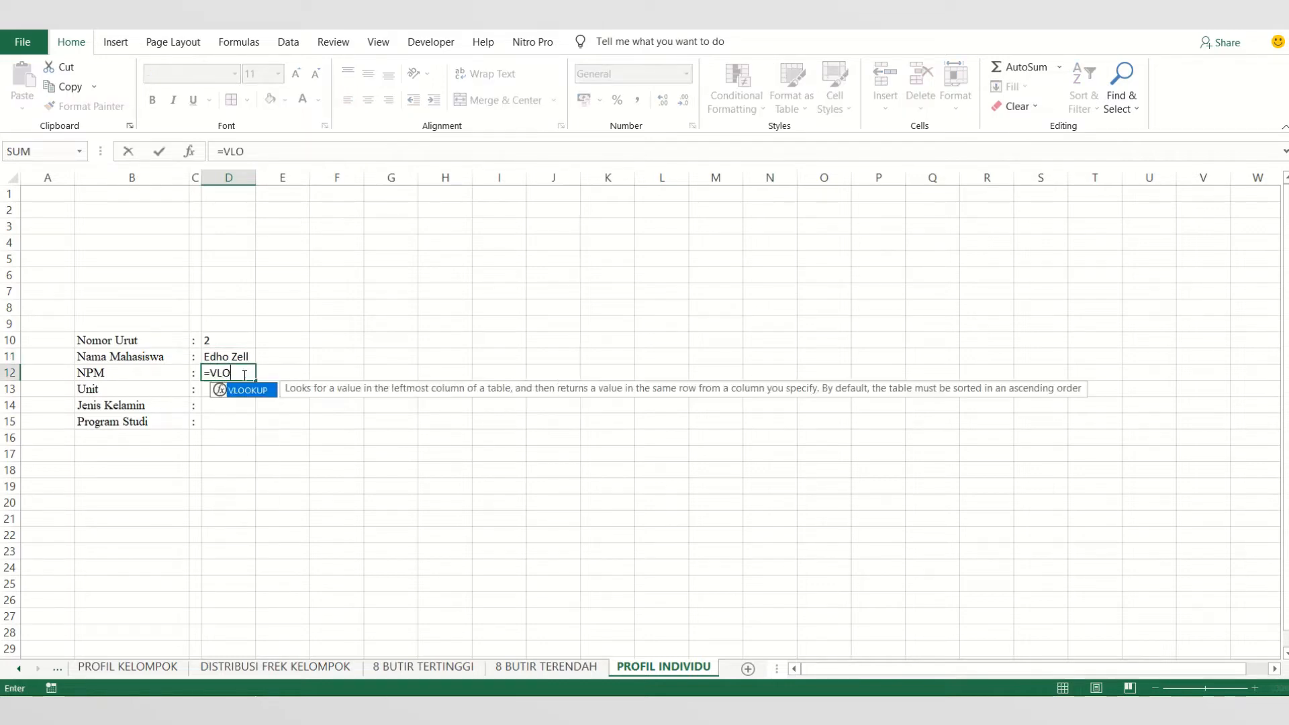
double_click(254, 390)
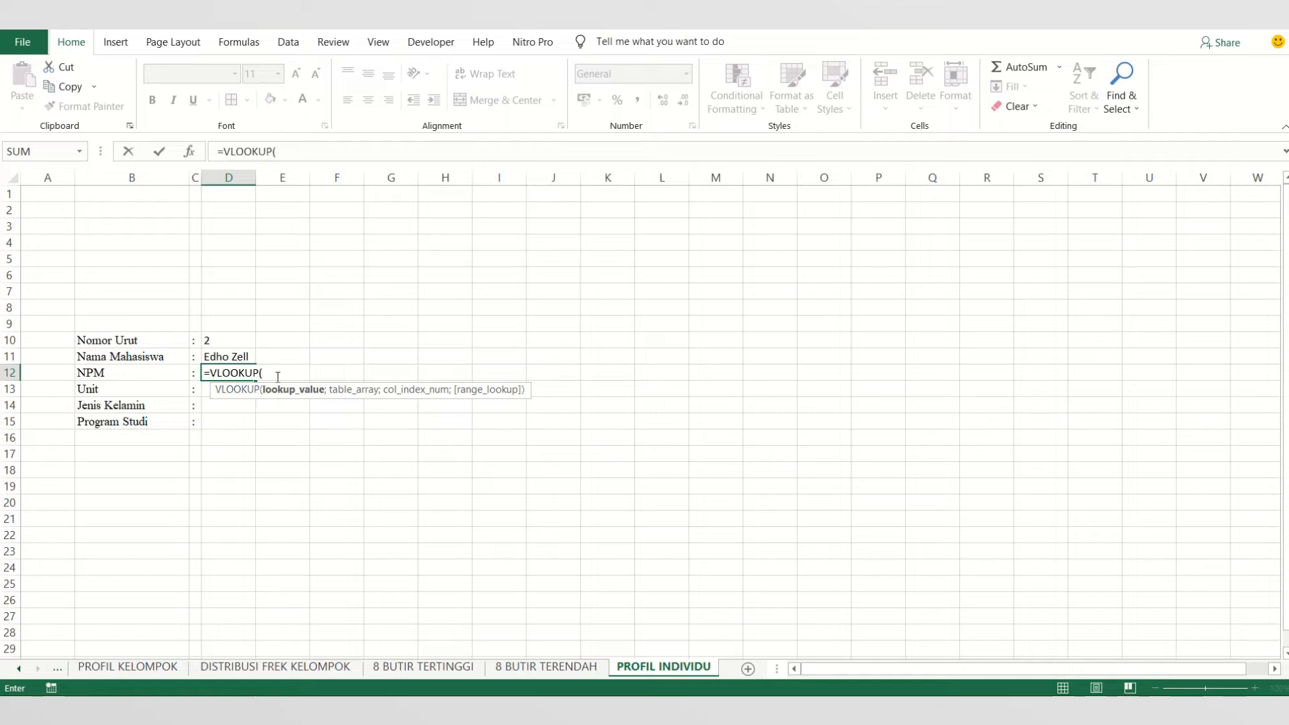
left_click(223, 344)
type(";")
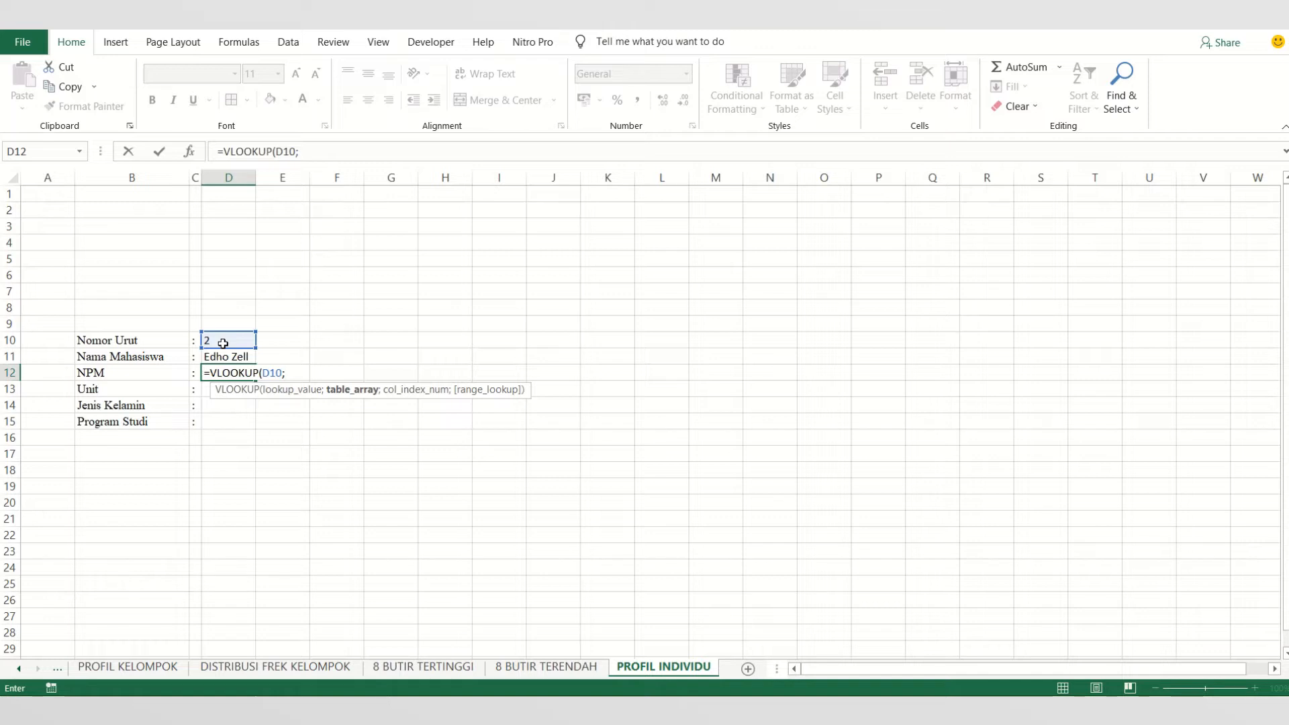
type("ANALIS")
double_click(325, 401)
type(";")
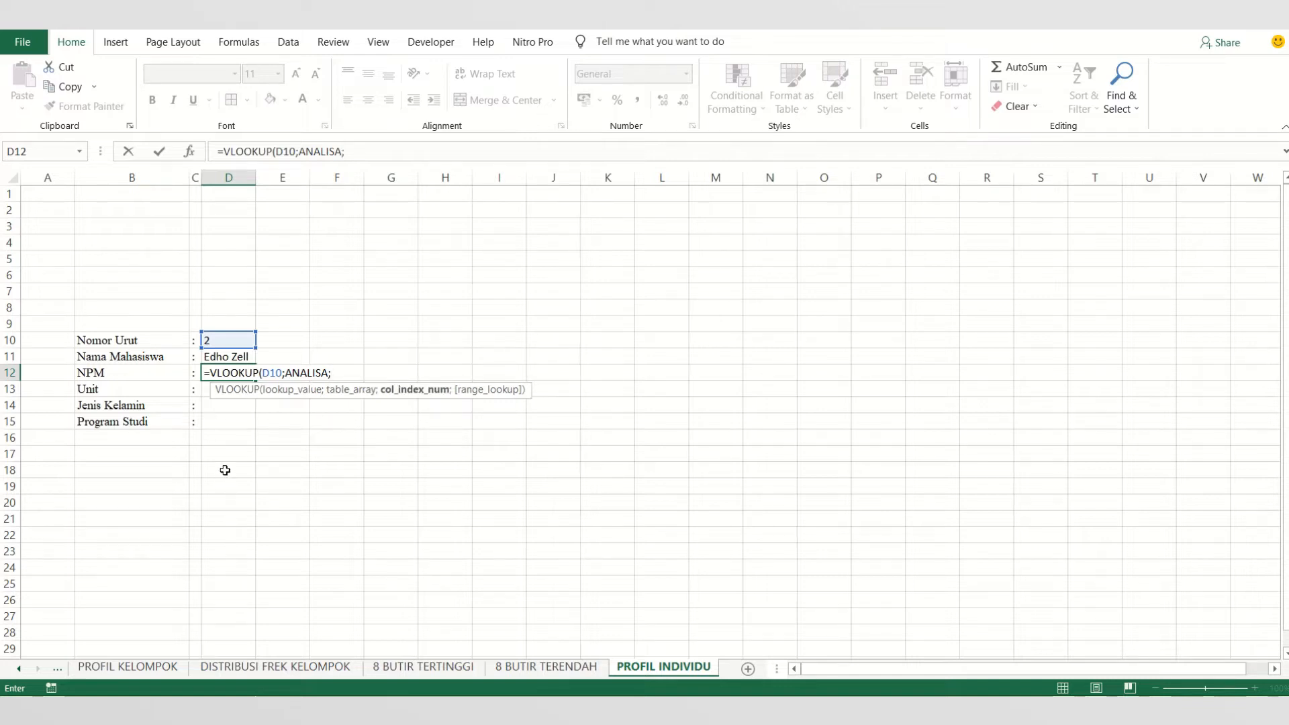
type("3;")
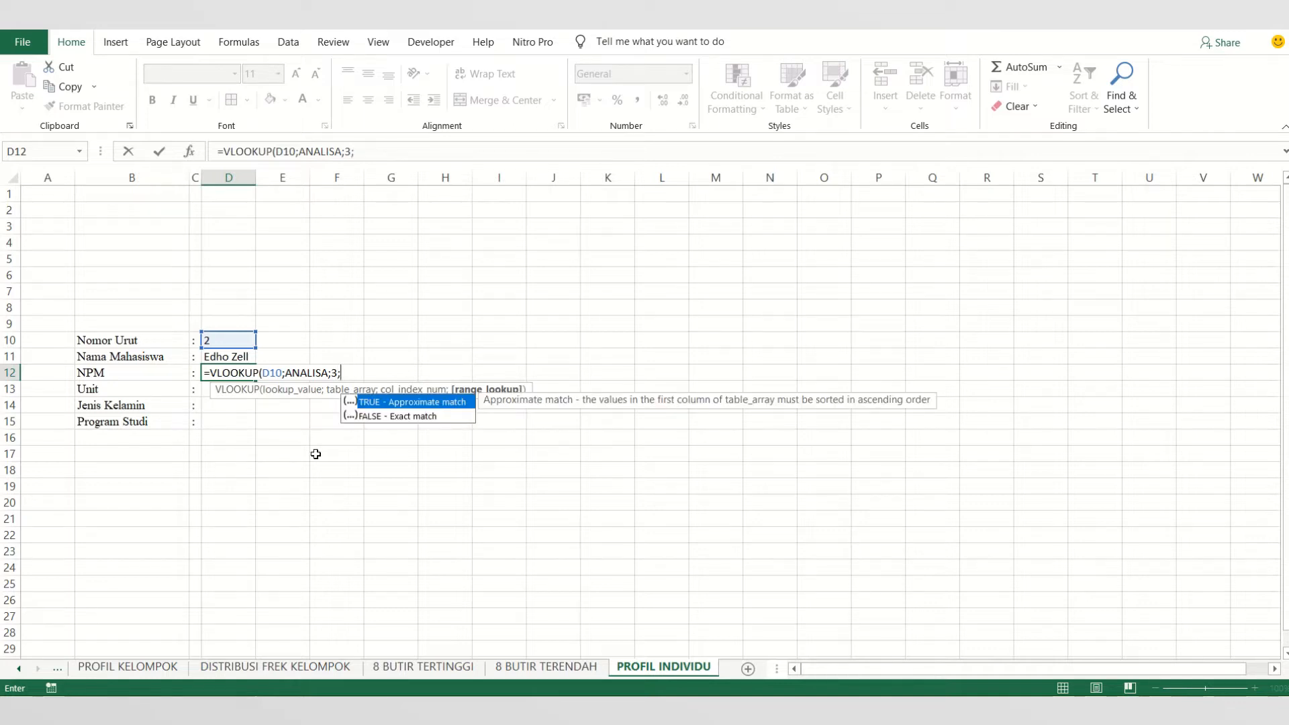
double_click(374, 418)
key("Return")
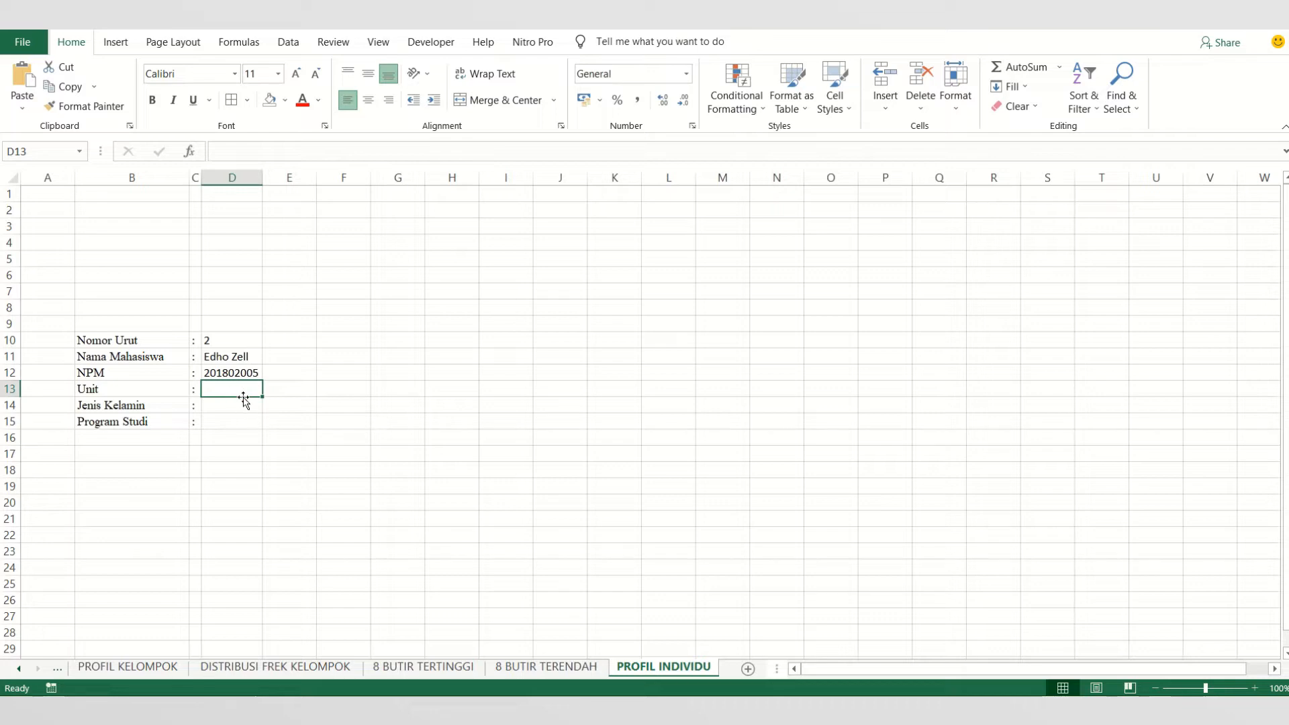
- Copy the NPM formula from D12 into D13 and change its lookup reference to $D$10
left_click(239, 374)
left_click_drag(263, 381, 264, 393)
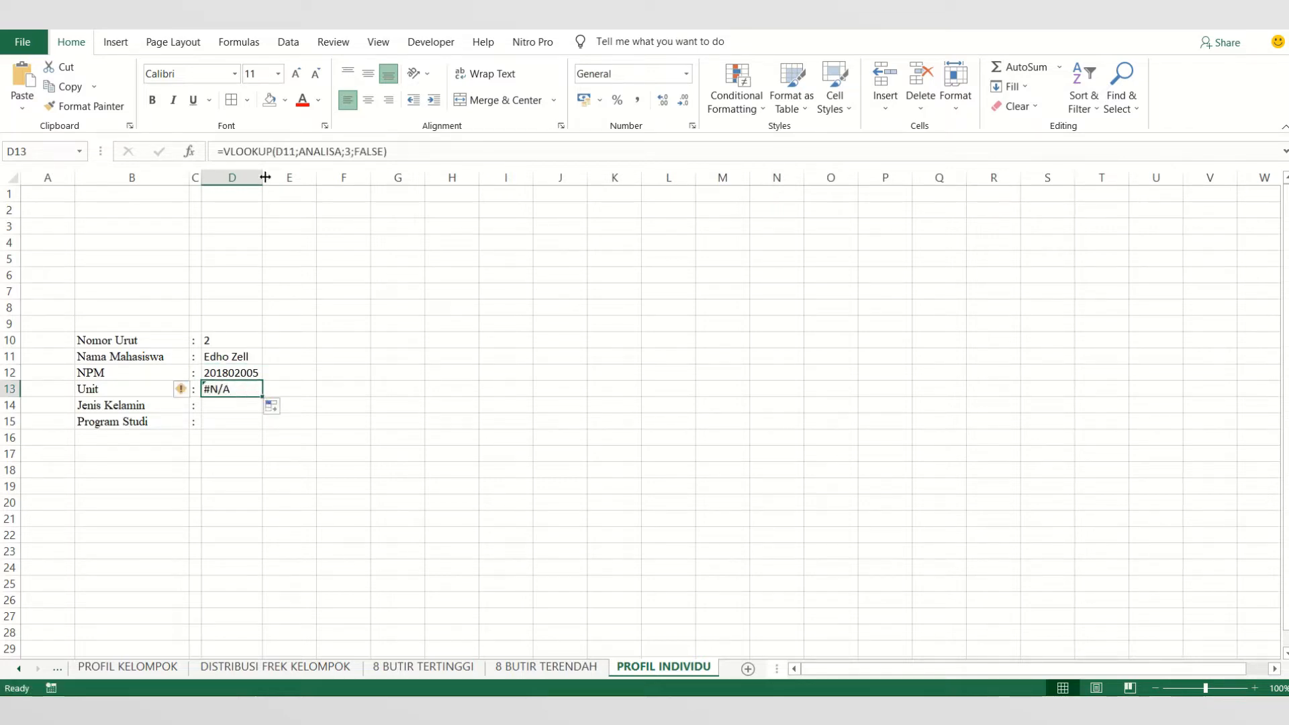
left_click(287, 155)
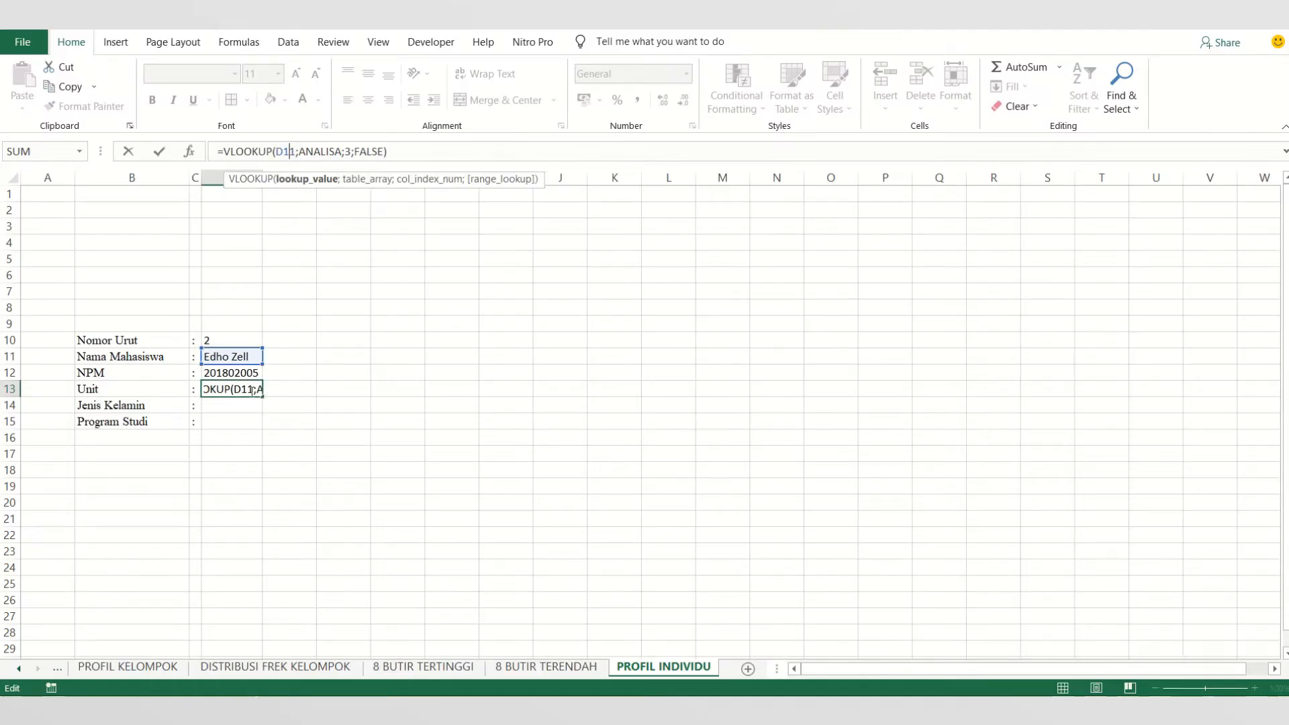
mouse_move(562, 34)
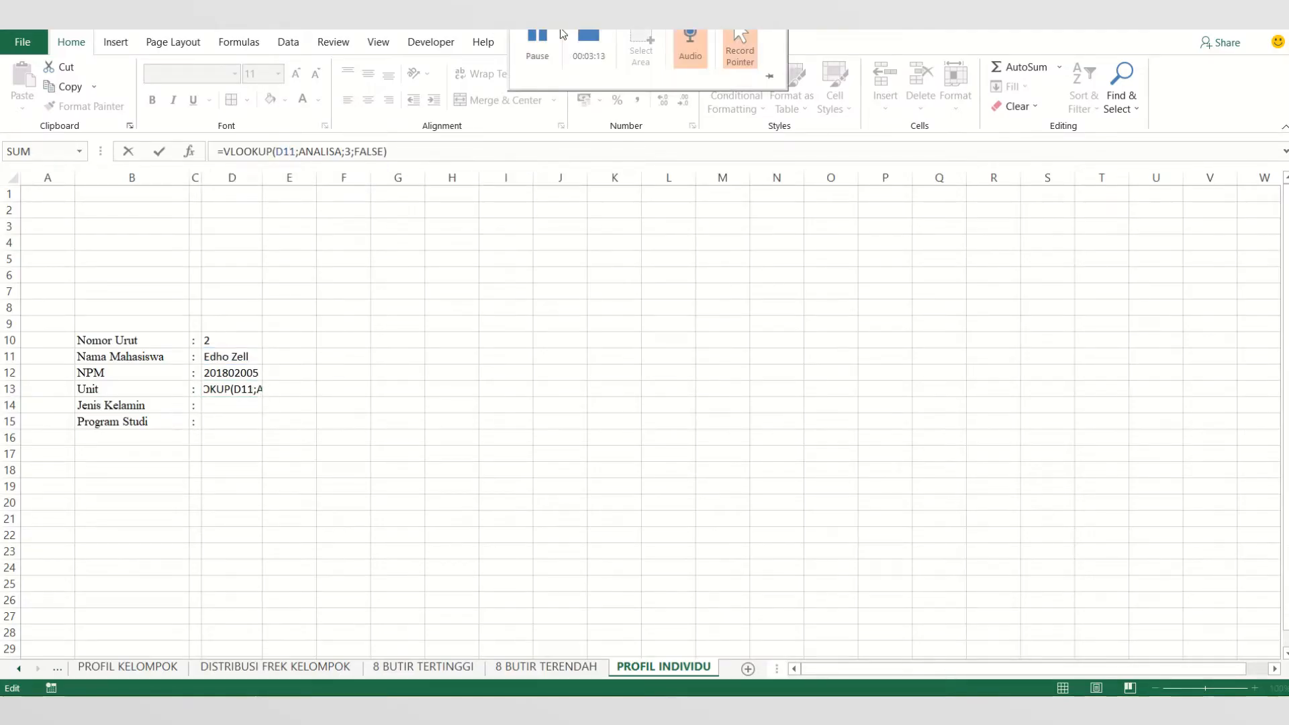
left_click(253, 390)
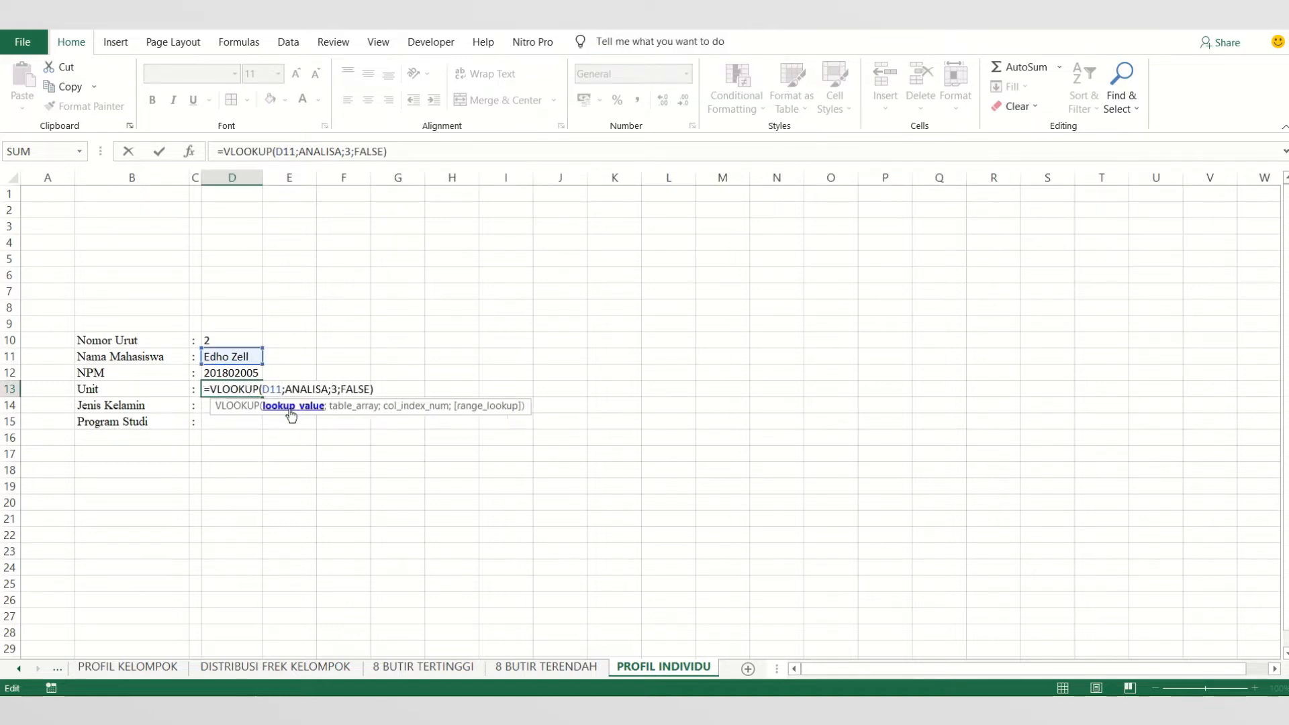
type("$D")
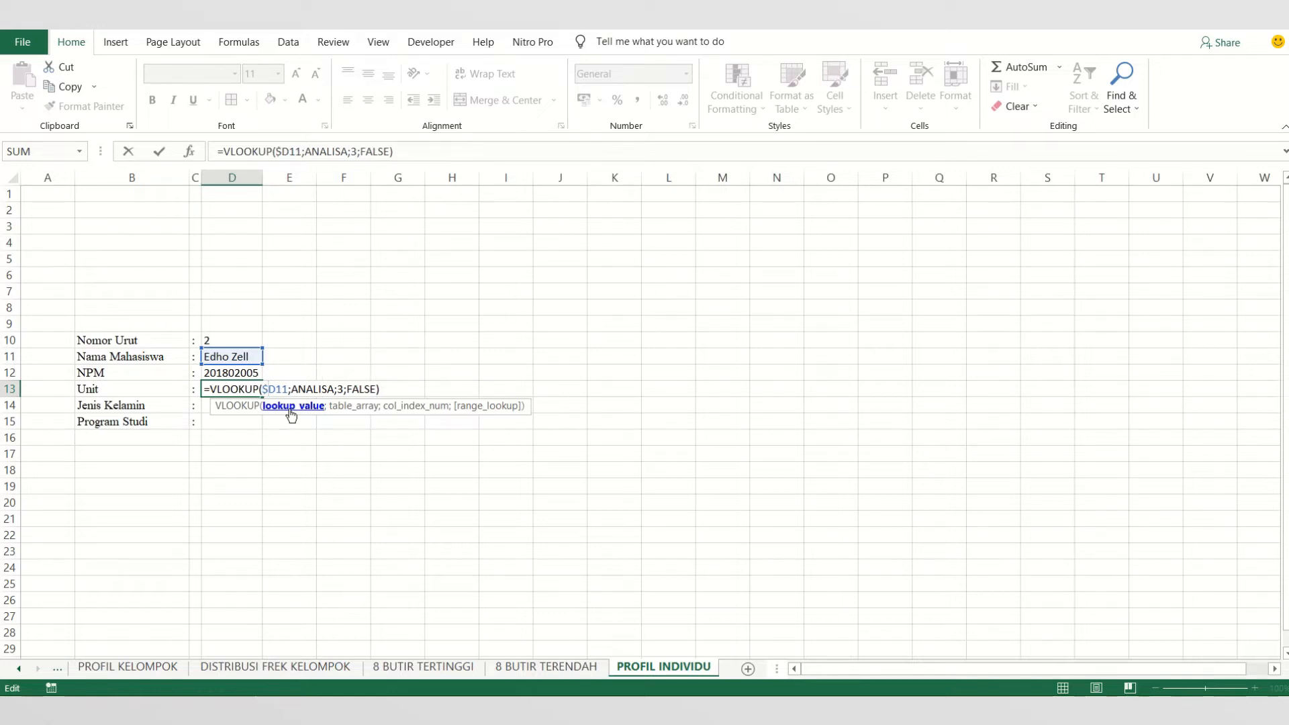
type("$")
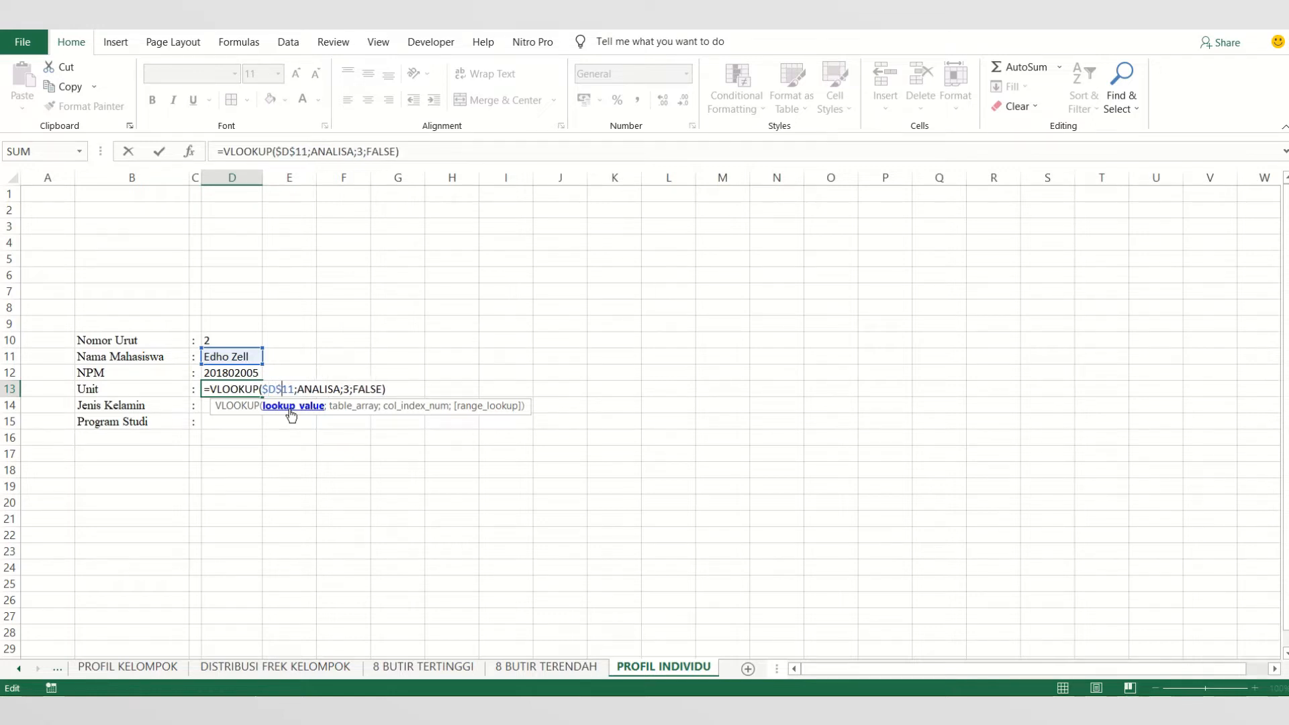
key("BackSpace")
type("0")
- Set the column index of the VLOOKUP formula in D13 to 4 to look up the Unit
key("Right")
key("Right")
key("Right")
key("Right")
key("Right")
key("Right")
key("Right")
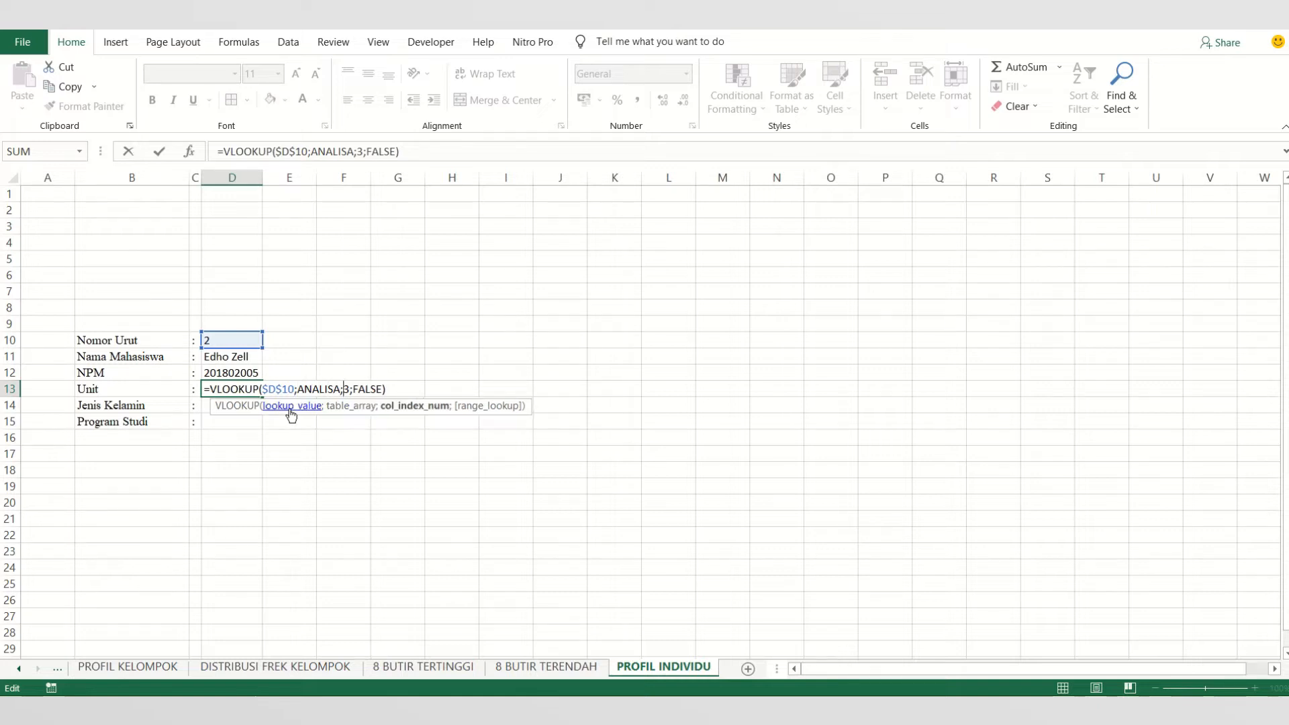
key("BackSpace")
type("6")
key("Return")
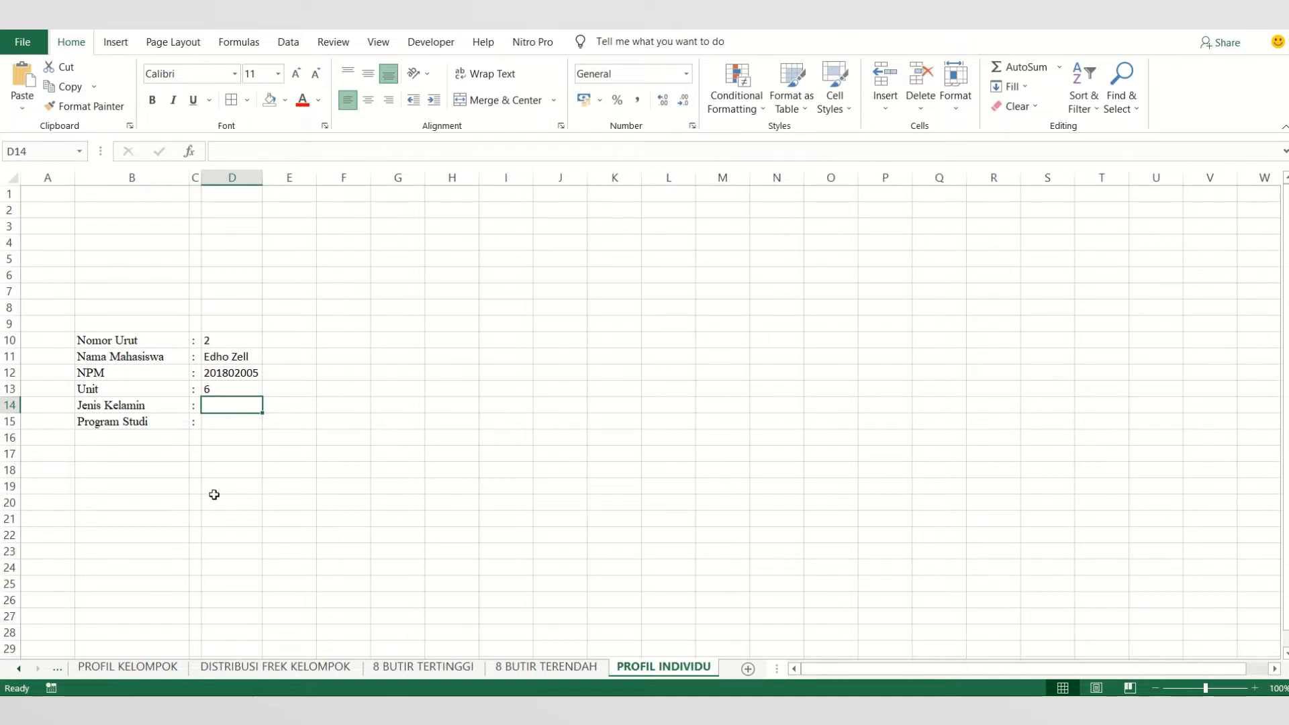
- Check the column order of the student data on the TABULASI sheet, and return to the PROFIL INDIVIDU sheet
left_click(89, 672)
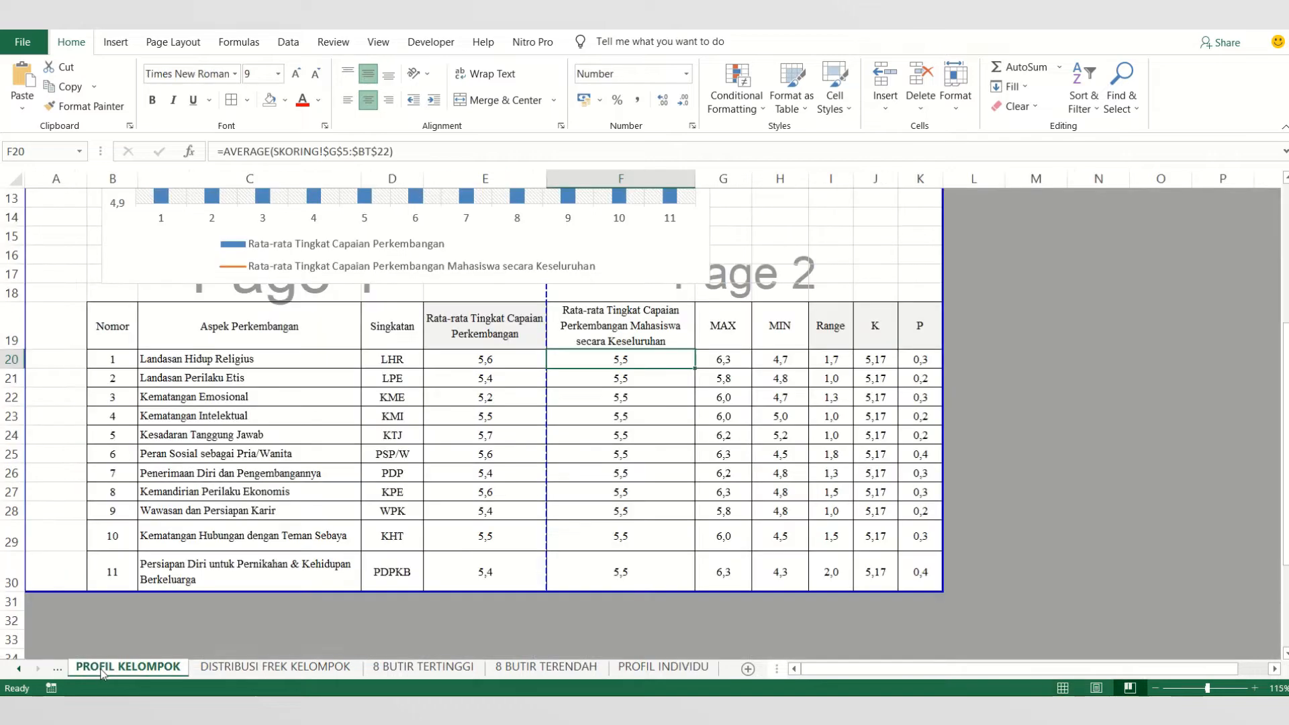
right_click(39, 669)
double_click(34, 441)
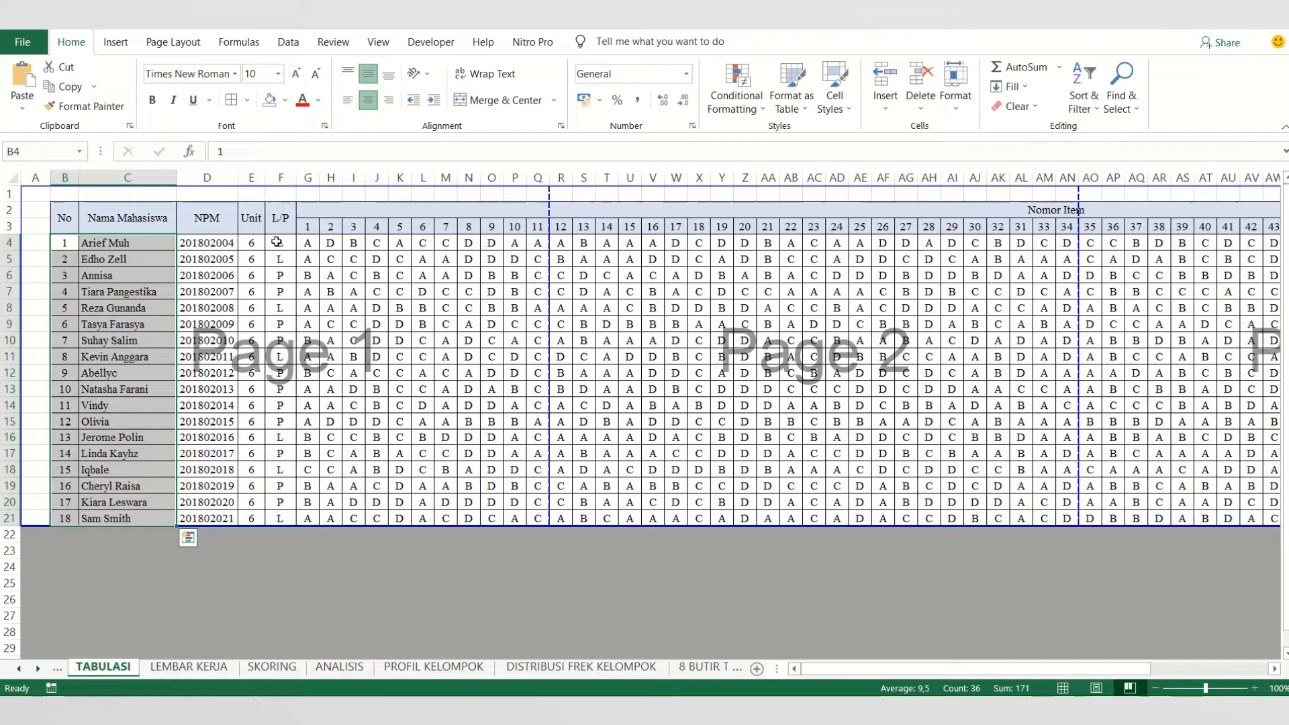
left_click(711, 668)
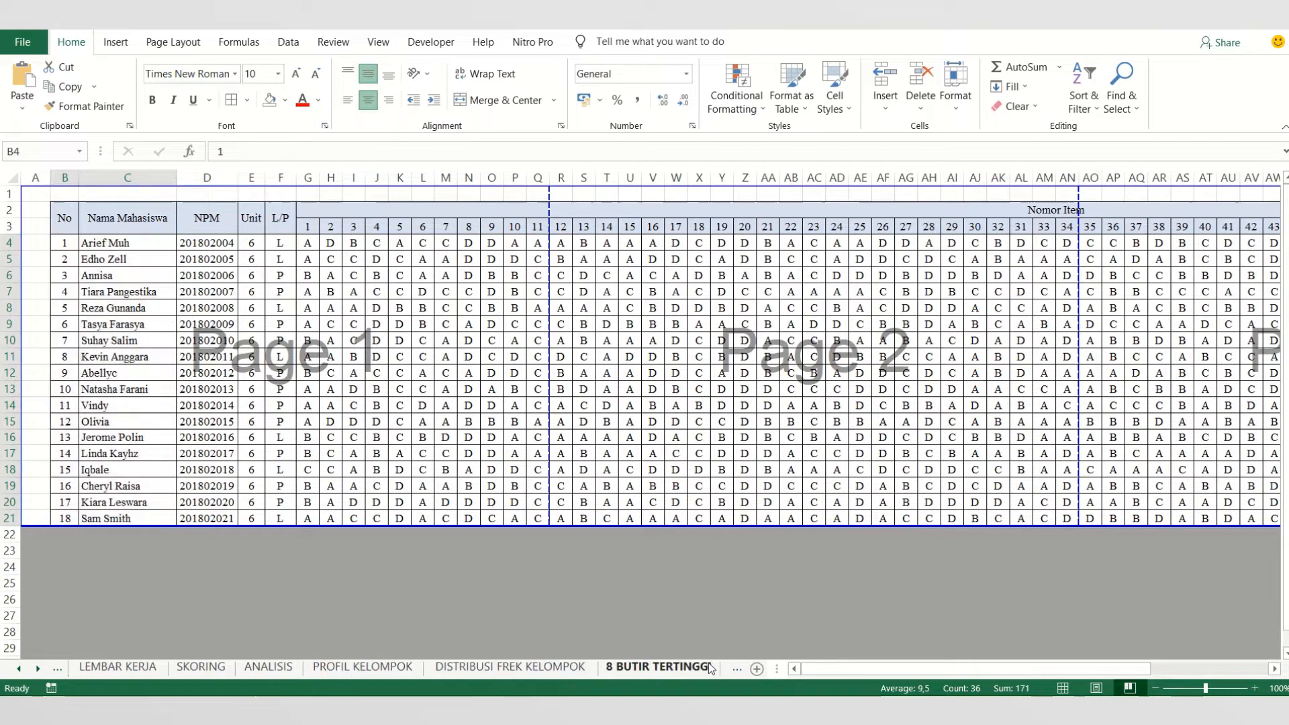
left_click(737, 668)
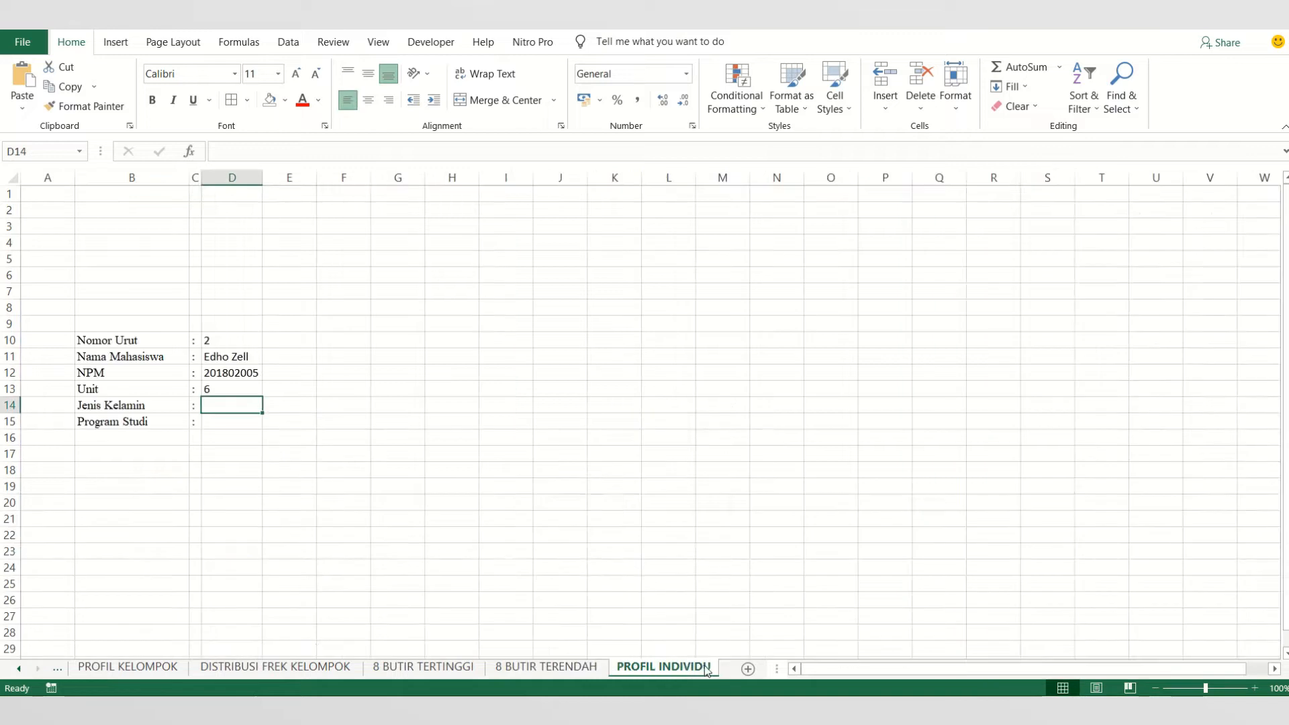
left_click(709, 667)
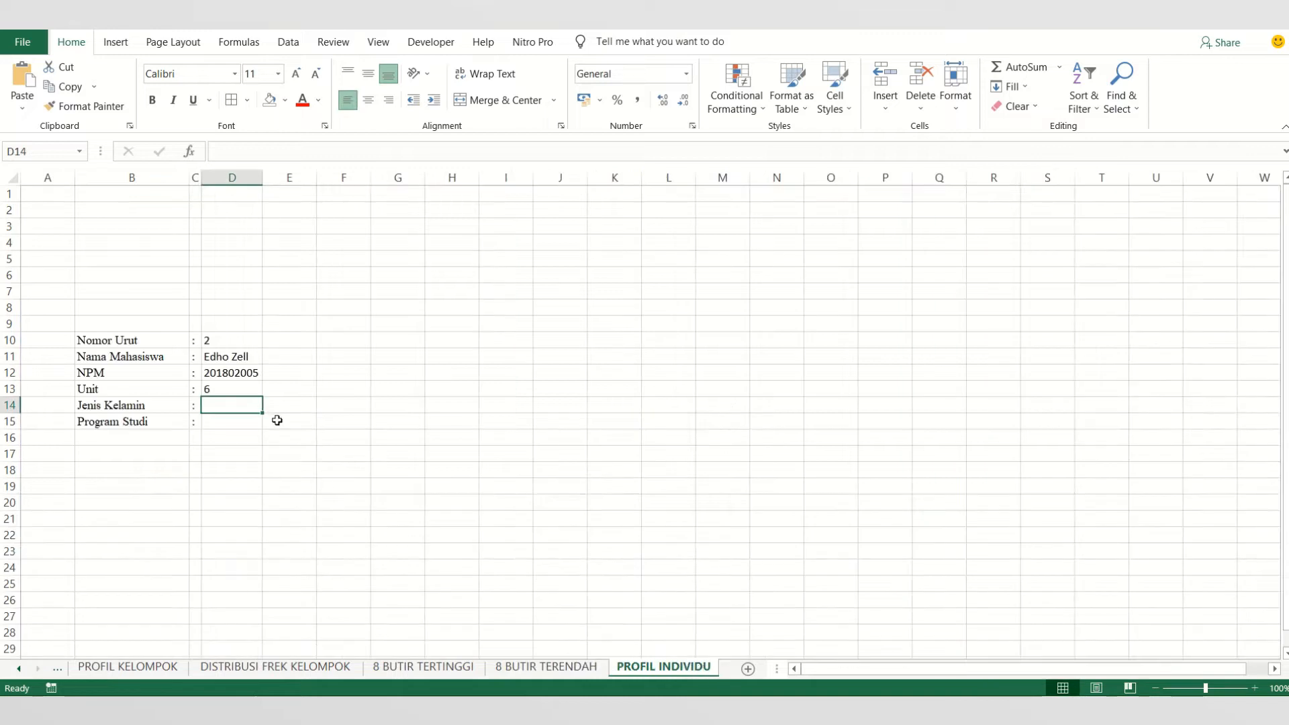
- Copy the Unit formula from D13 down to D14 for Jenis Kelamin
left_click(250, 393)
left_click_drag(262, 395, 261, 413)
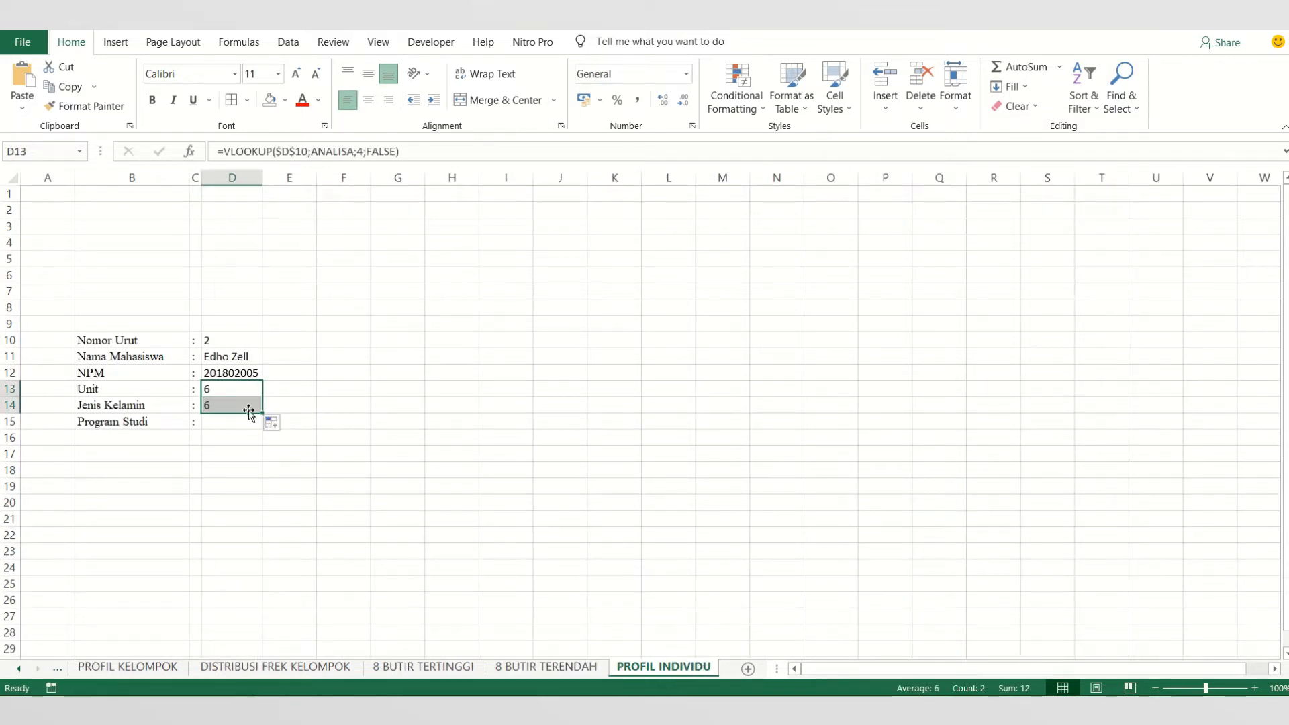
left_click(364, 152)
key("BackSpace")
type("5")
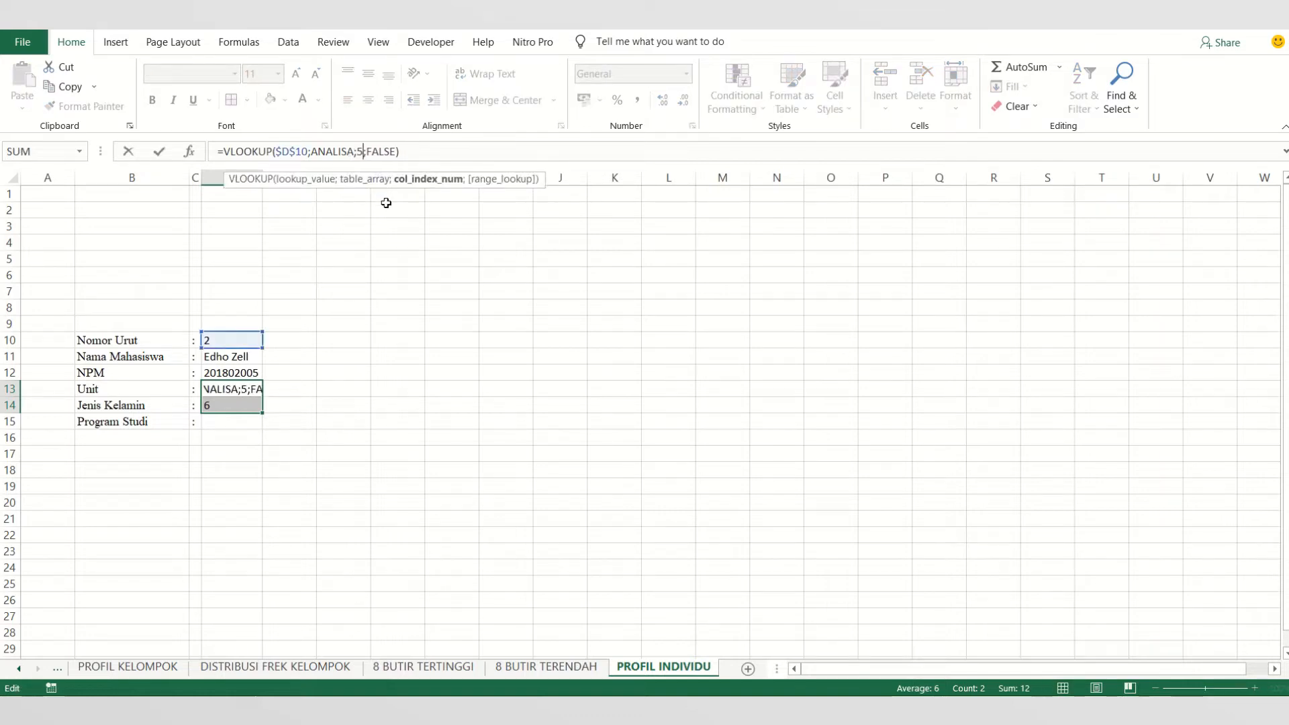
key("Return")
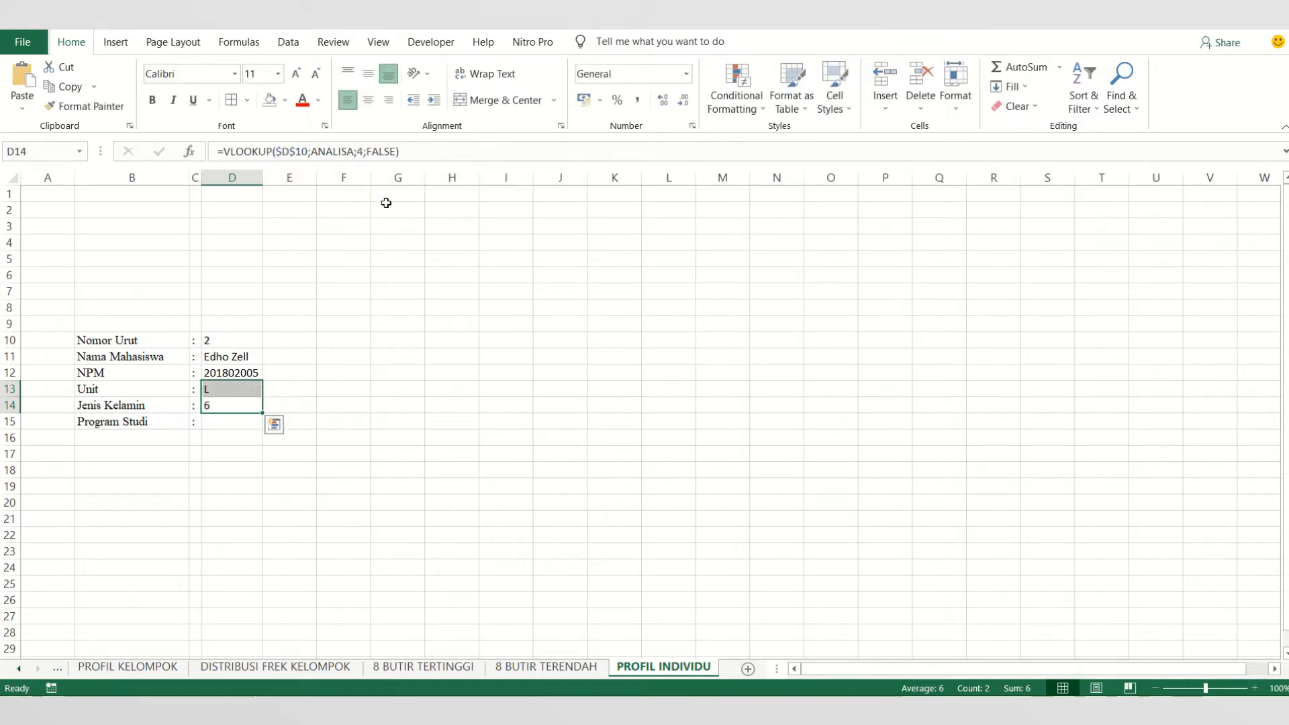
left_click(223, 424)
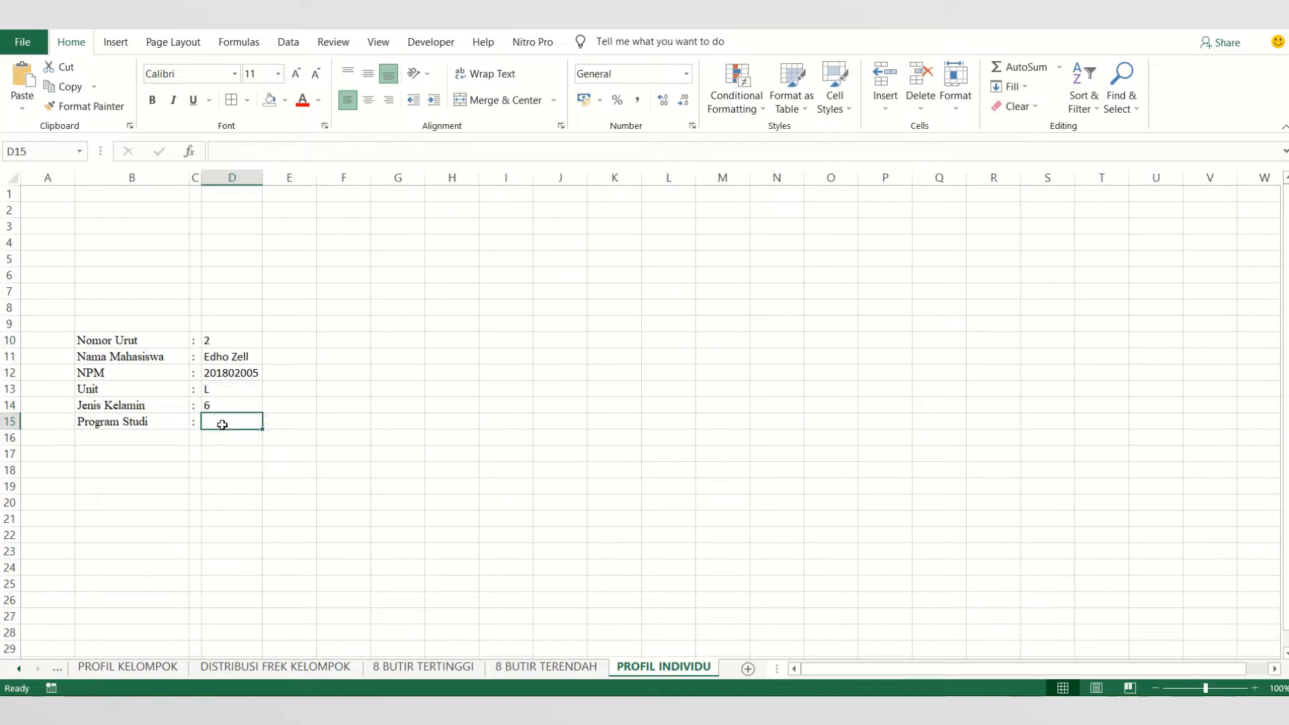
left_click(222, 391)
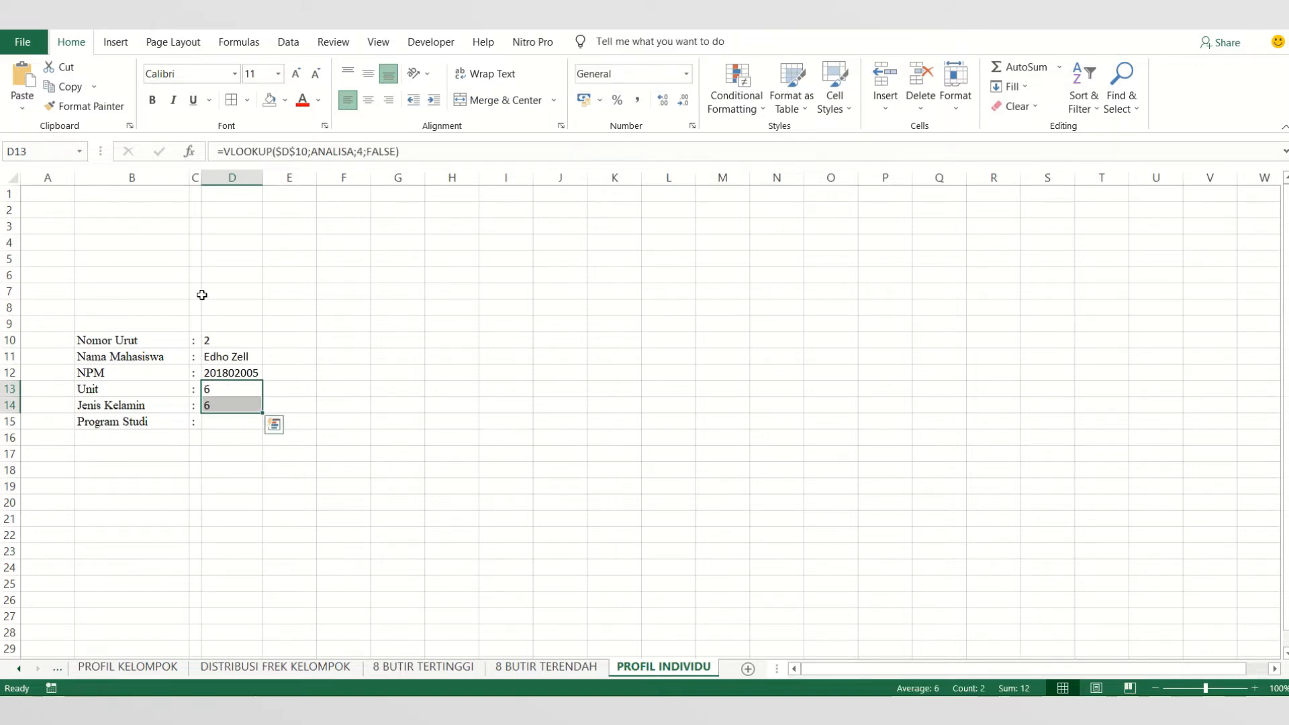
- Set the column index of the VLOOKUP formula in D14 to 5 to look up the Jenis Kelamin
left_click(228, 403)
left_click(364, 150)
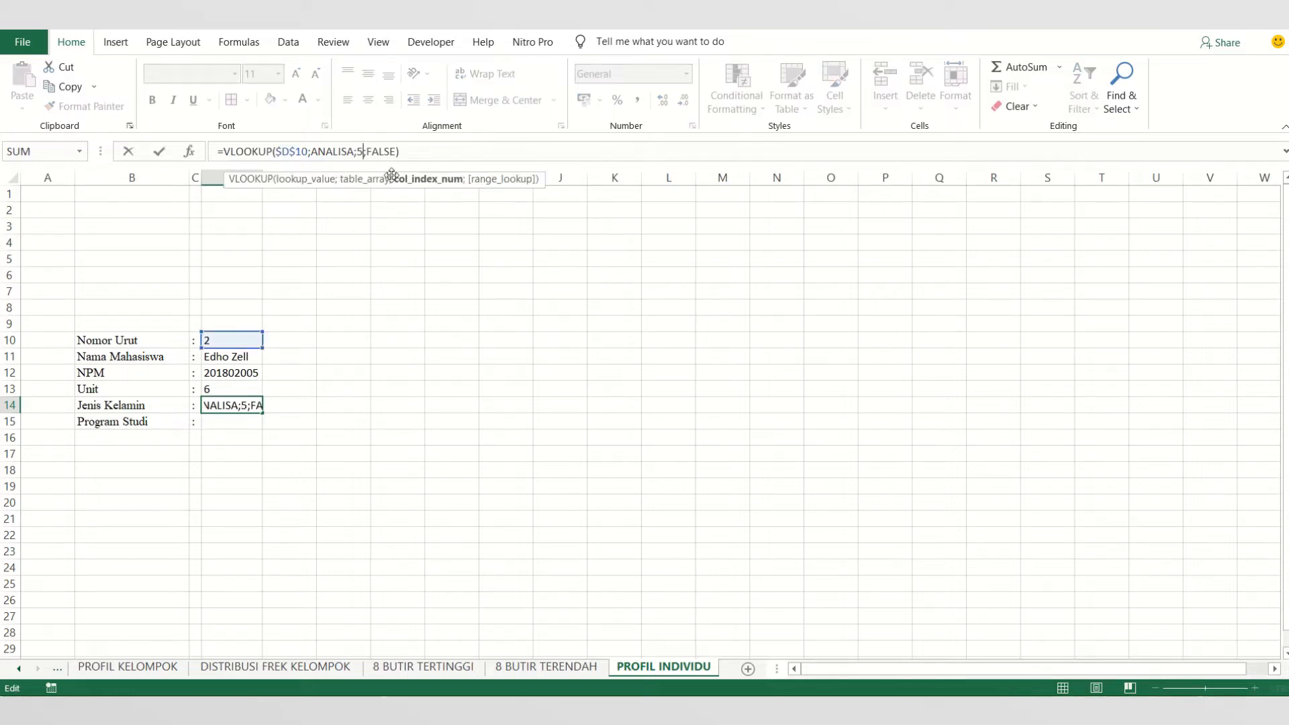
key("Return")
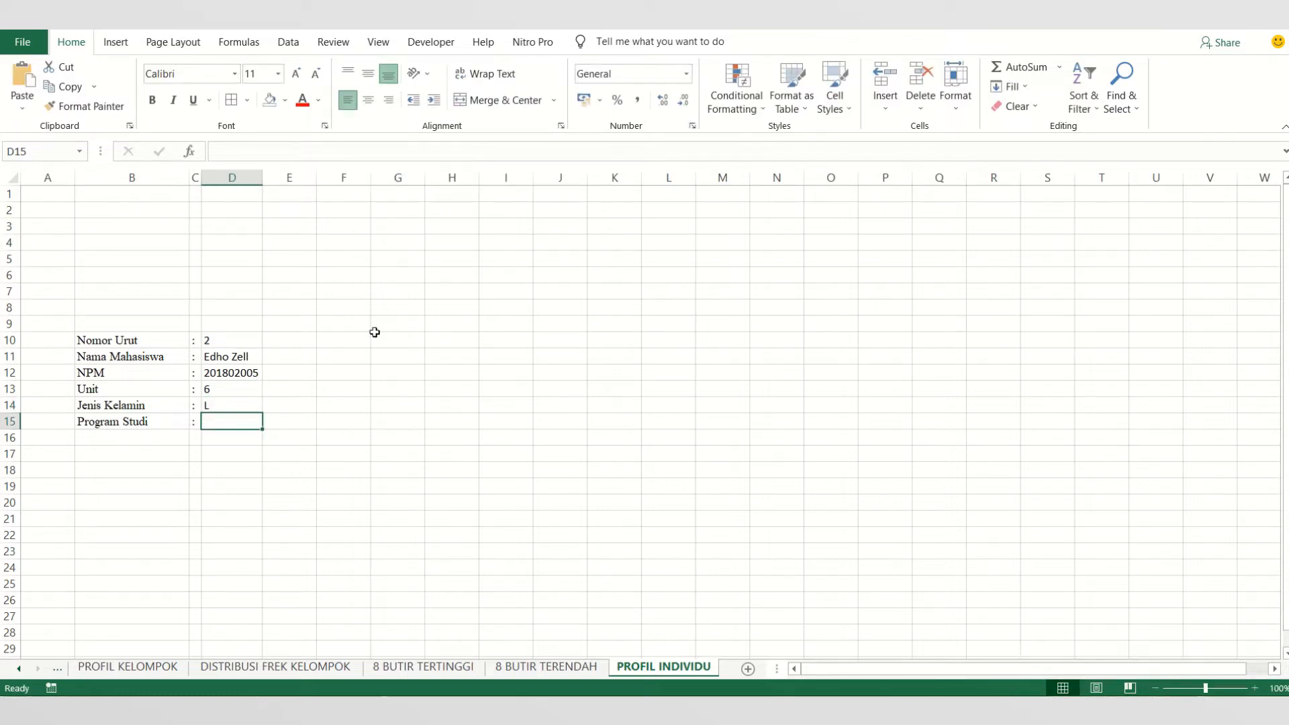
- Enter "Bimbingan dan Konseling" as the Program Studi in D15
type("Bi")
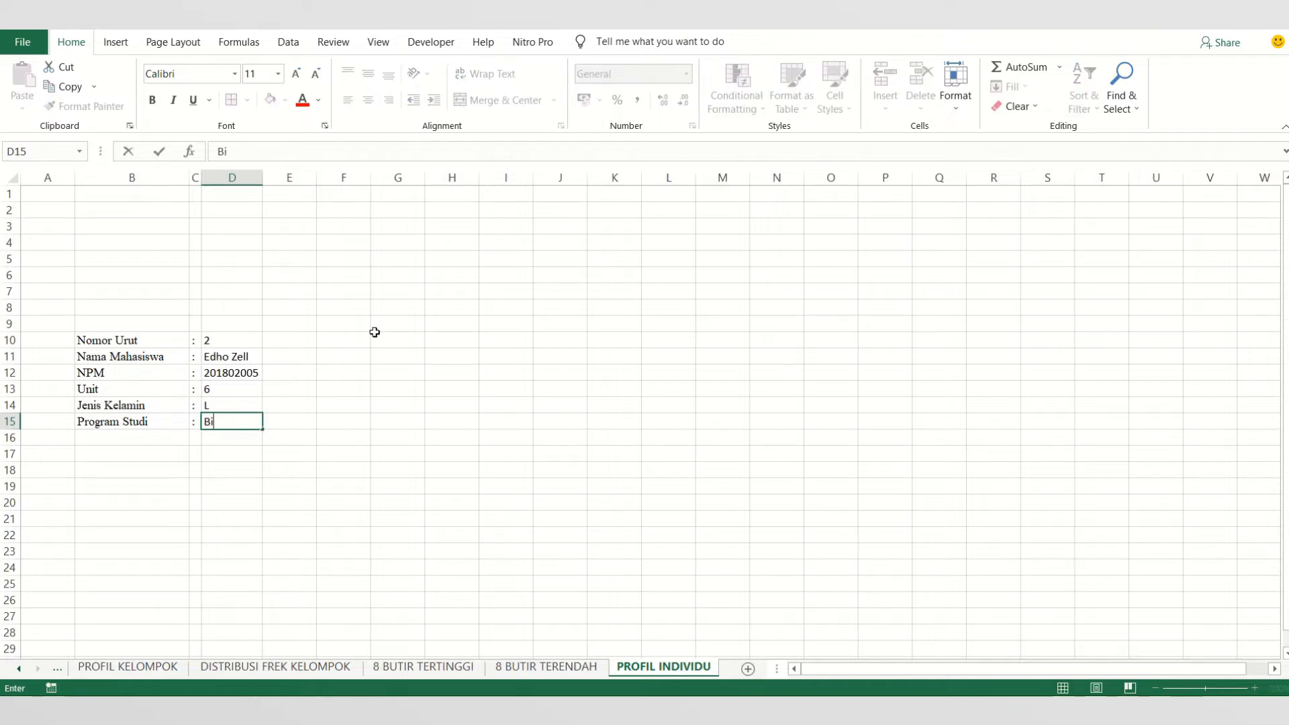
type("mbingan da")
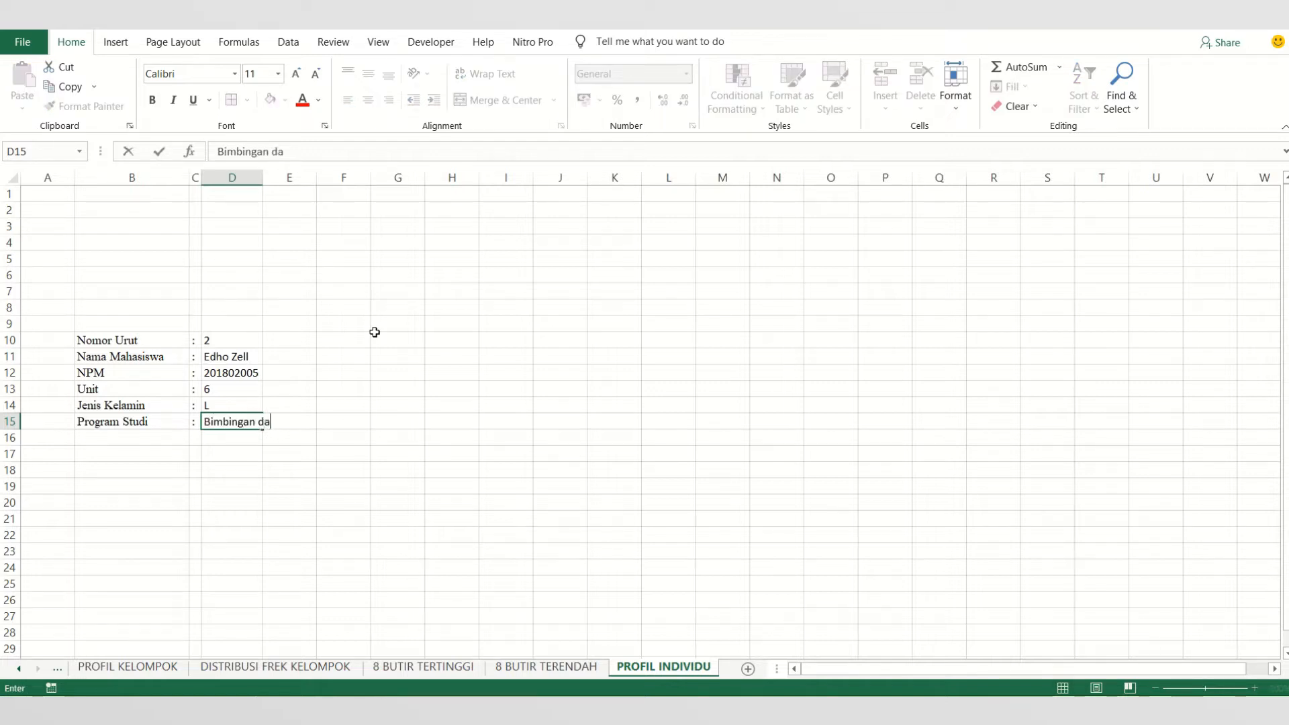
type("n Konsd")
type("ling")
left_click(375, 333)
- Apply a thick outside border around the profile block B10:G15
left_click_drag(129, 342, 389, 422)
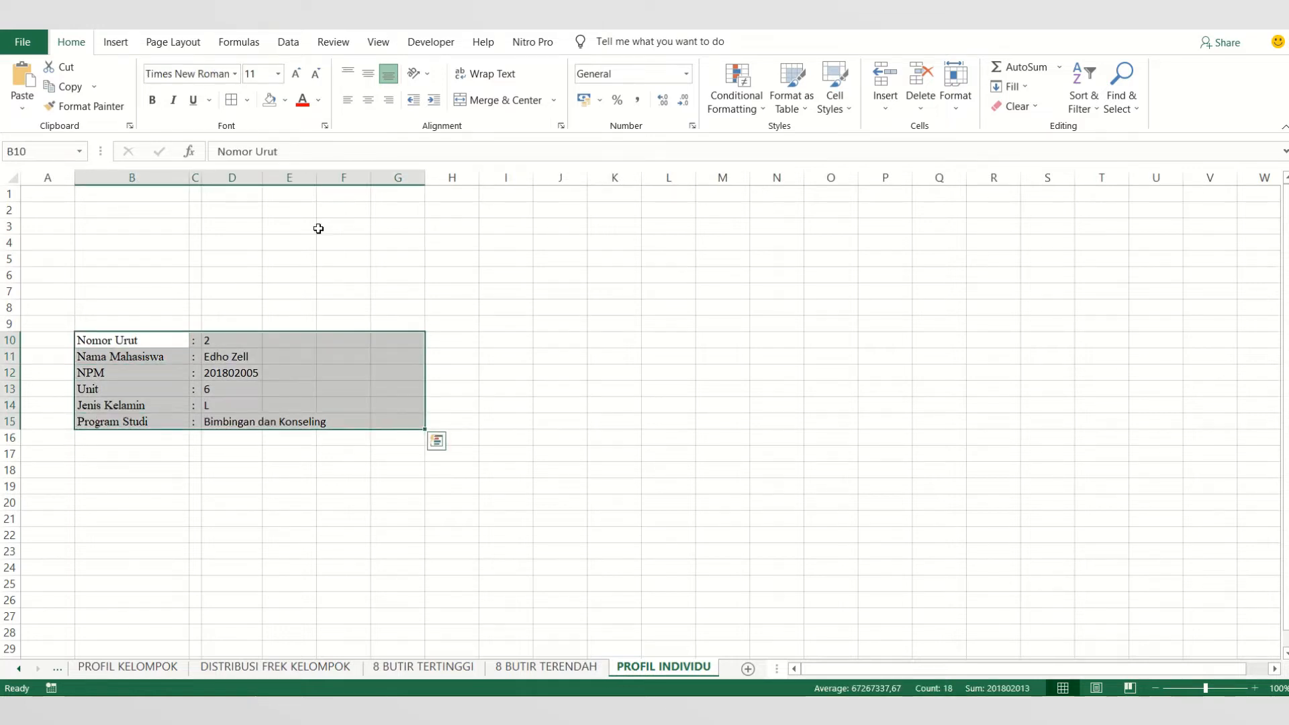
left_click(247, 100)
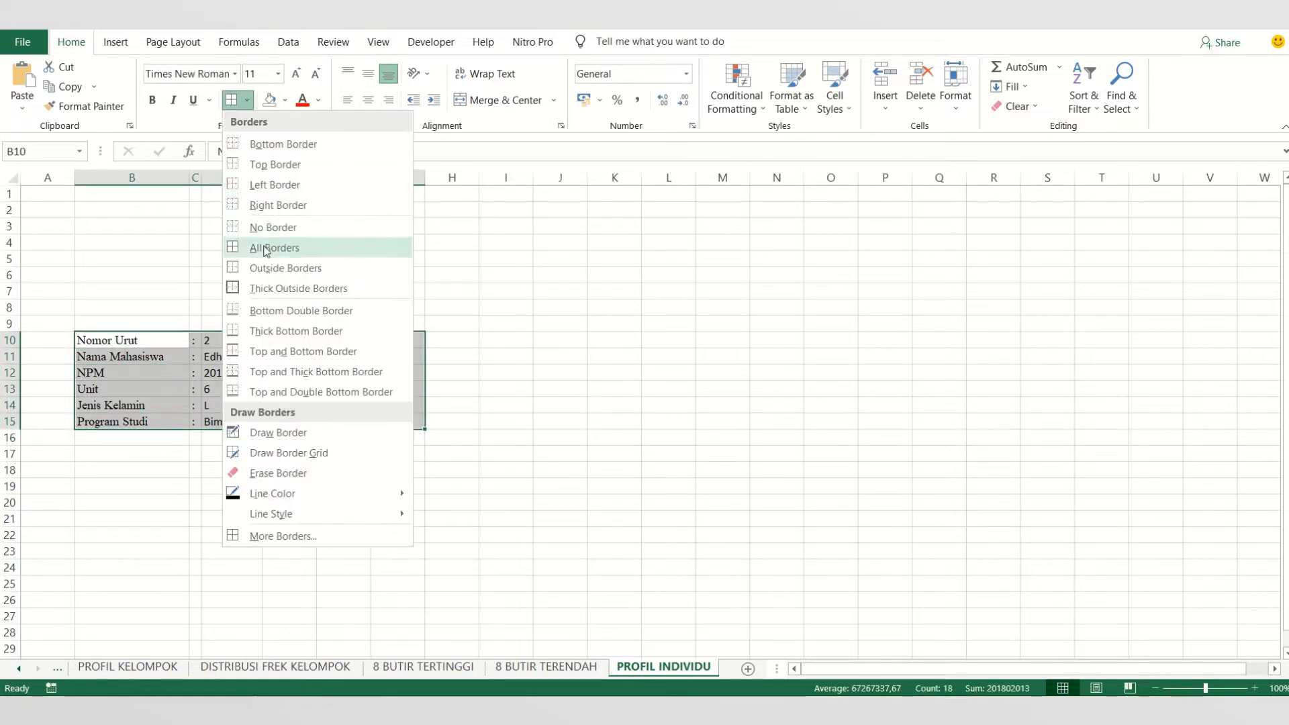
left_click(267, 288)
left_click(259, 570)
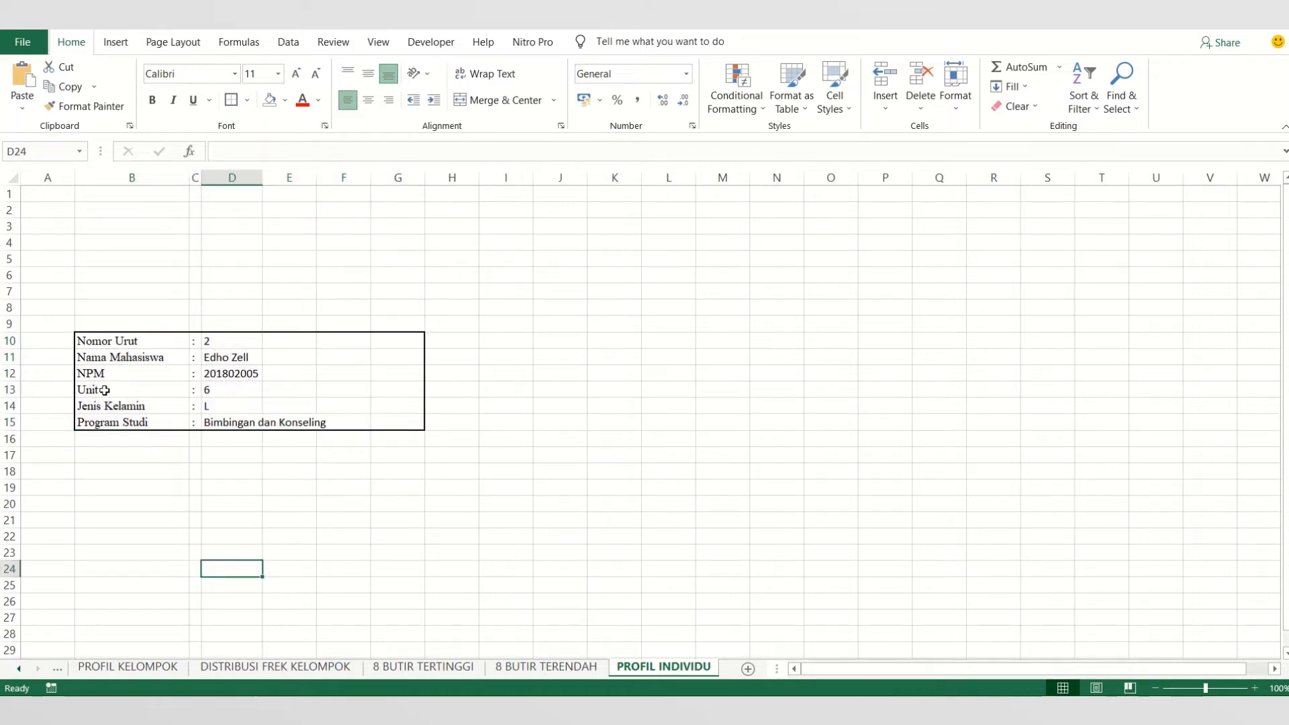
- Merge and center D11:G11 for the Nama Mahasiswa value
left_click_drag(215, 337, 387, 344)
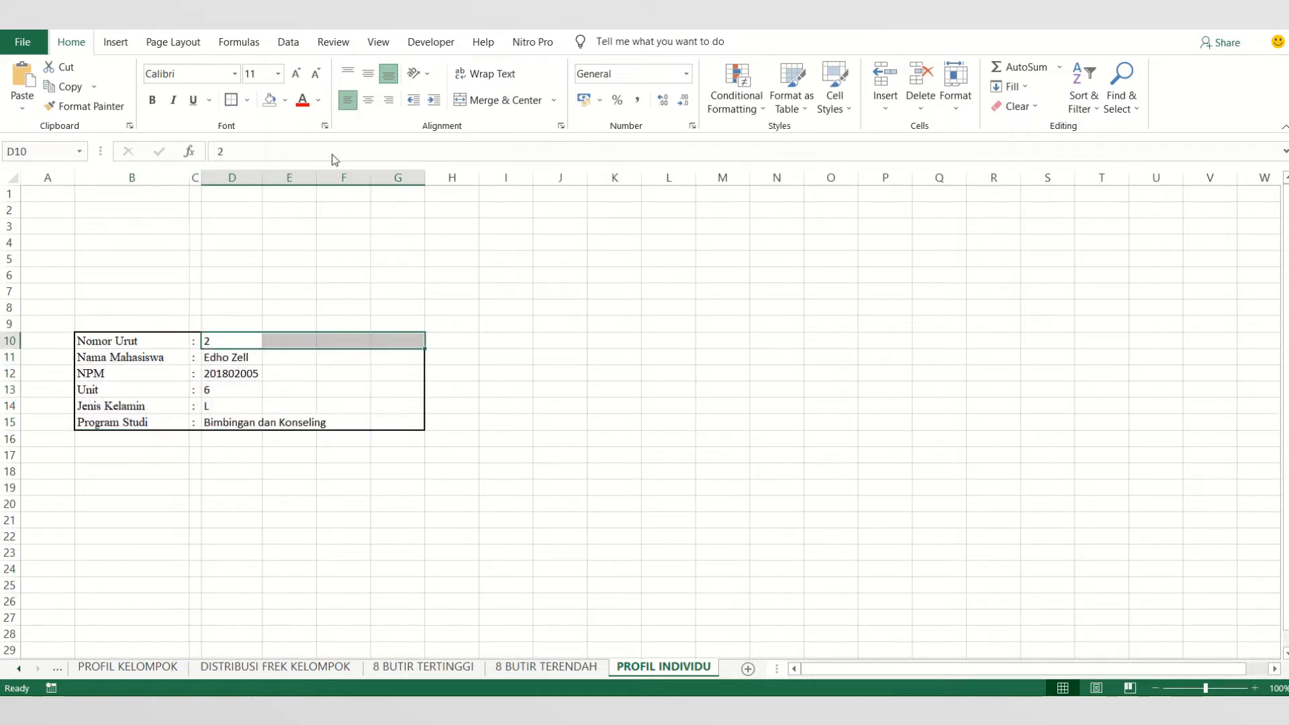
left_click_drag(242, 357, 387, 357)
left_click(285, 101)
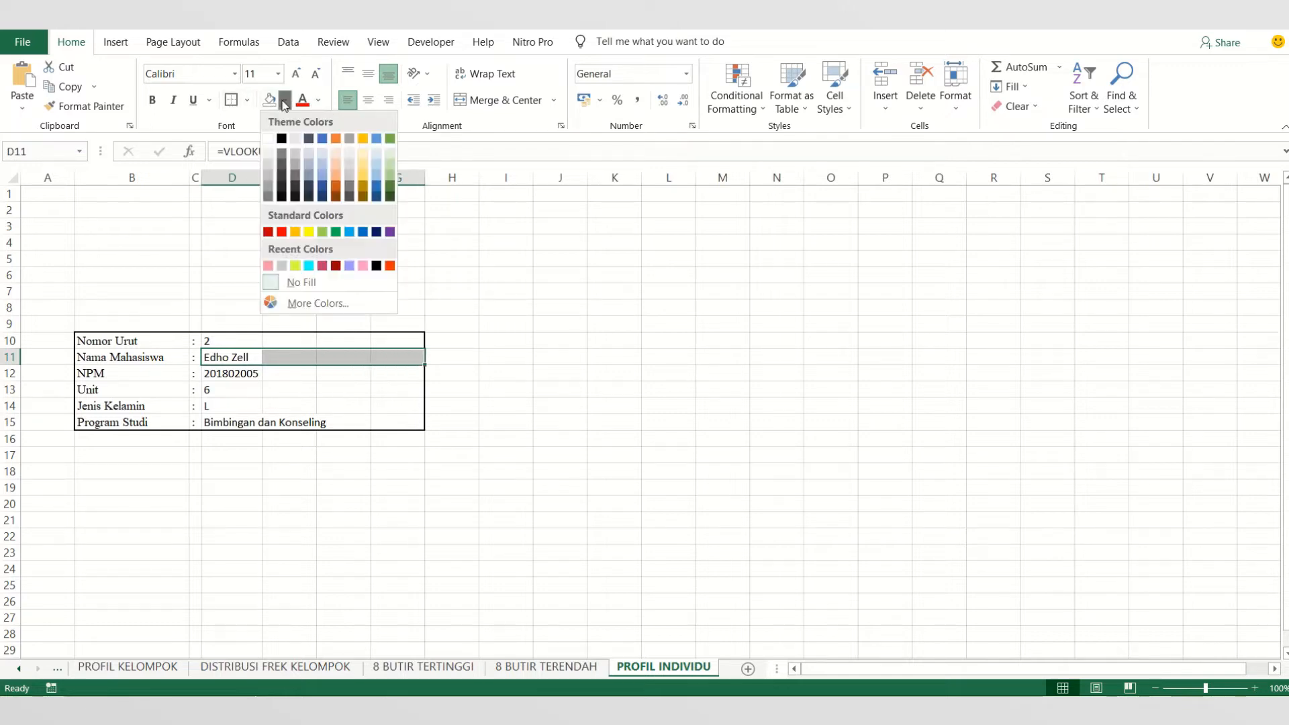
left_click(283, 100)
left_click(504, 101)
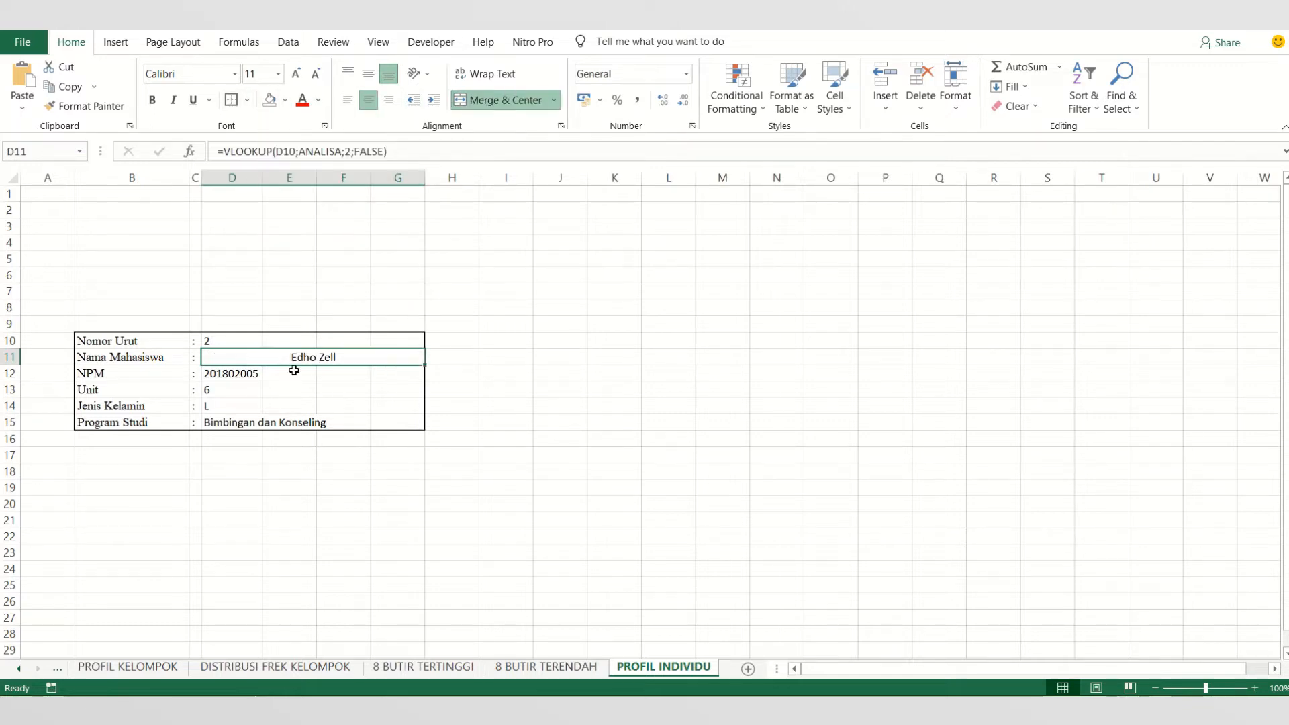
- Merge and center columns D to G separately in each of rows 12 to 15
left_click_drag(235, 377, 400, 372)
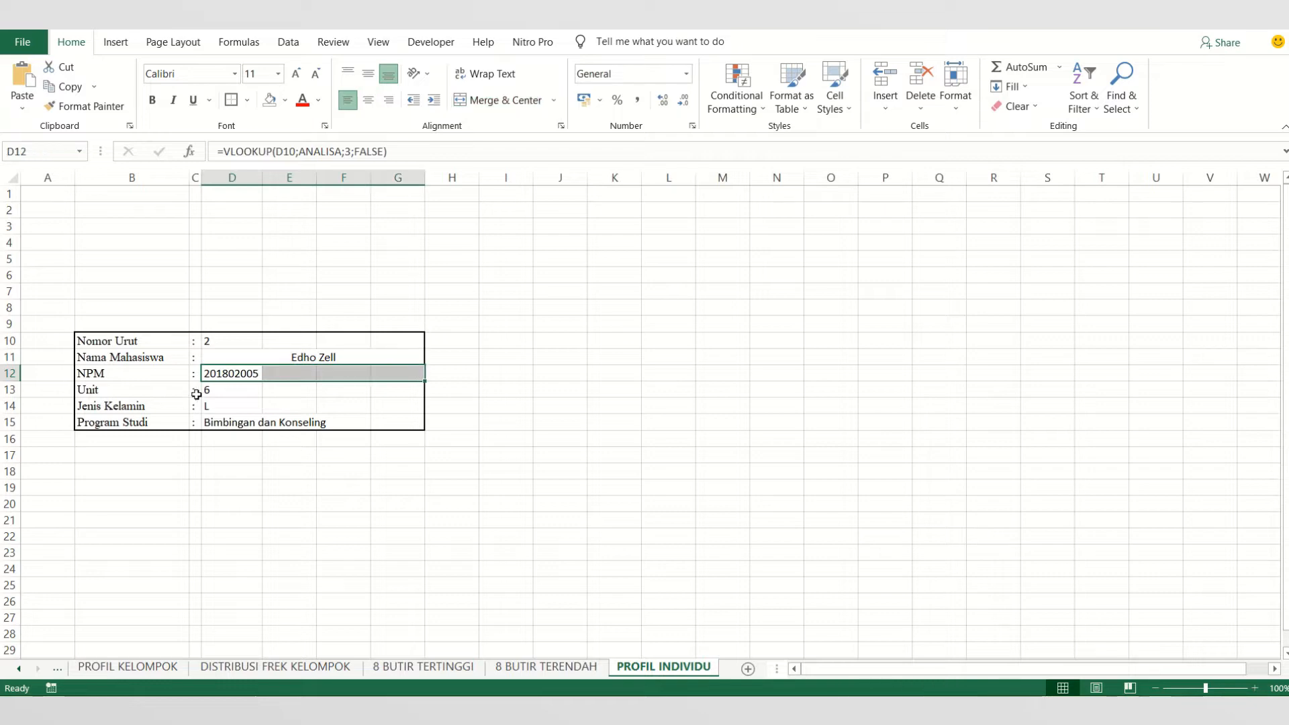
left_click(263, 388, "ctrl")
left_click_drag(263, 388, 383, 386)
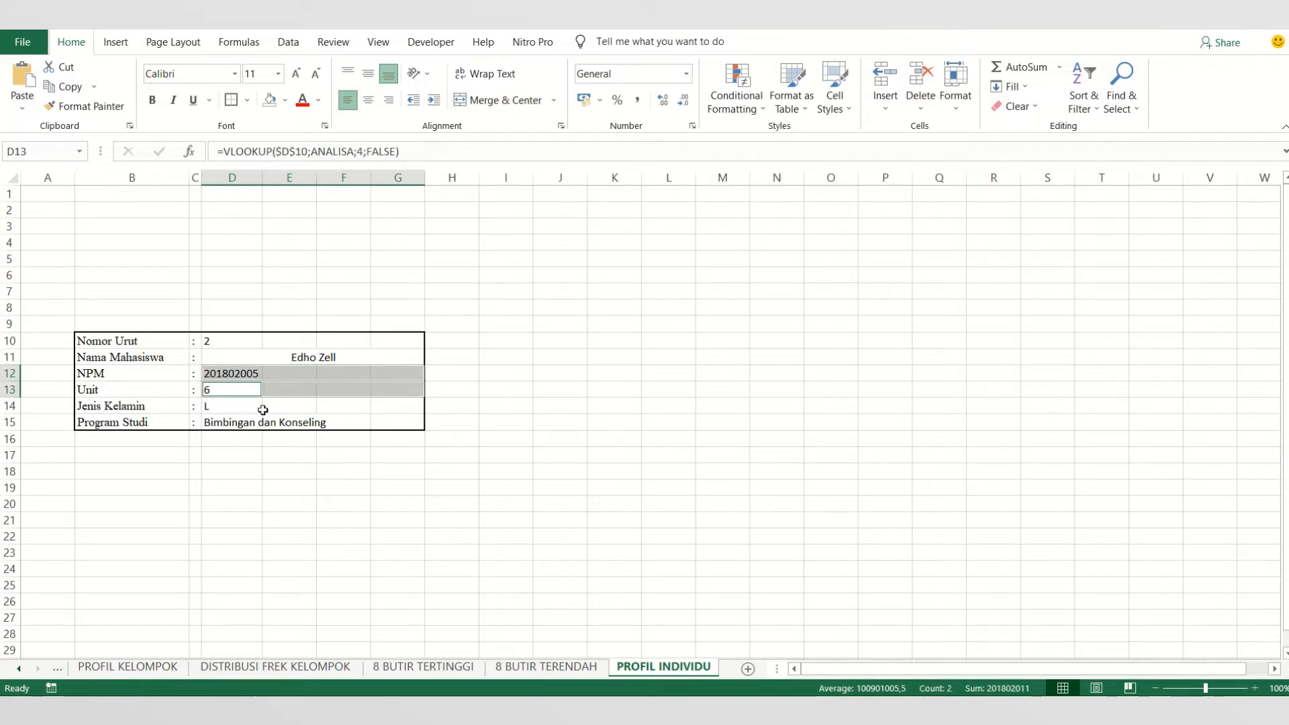
left_click_drag(262, 407, 408, 398)
left_click_drag(209, 427, 400, 422)
left_click(490, 100)
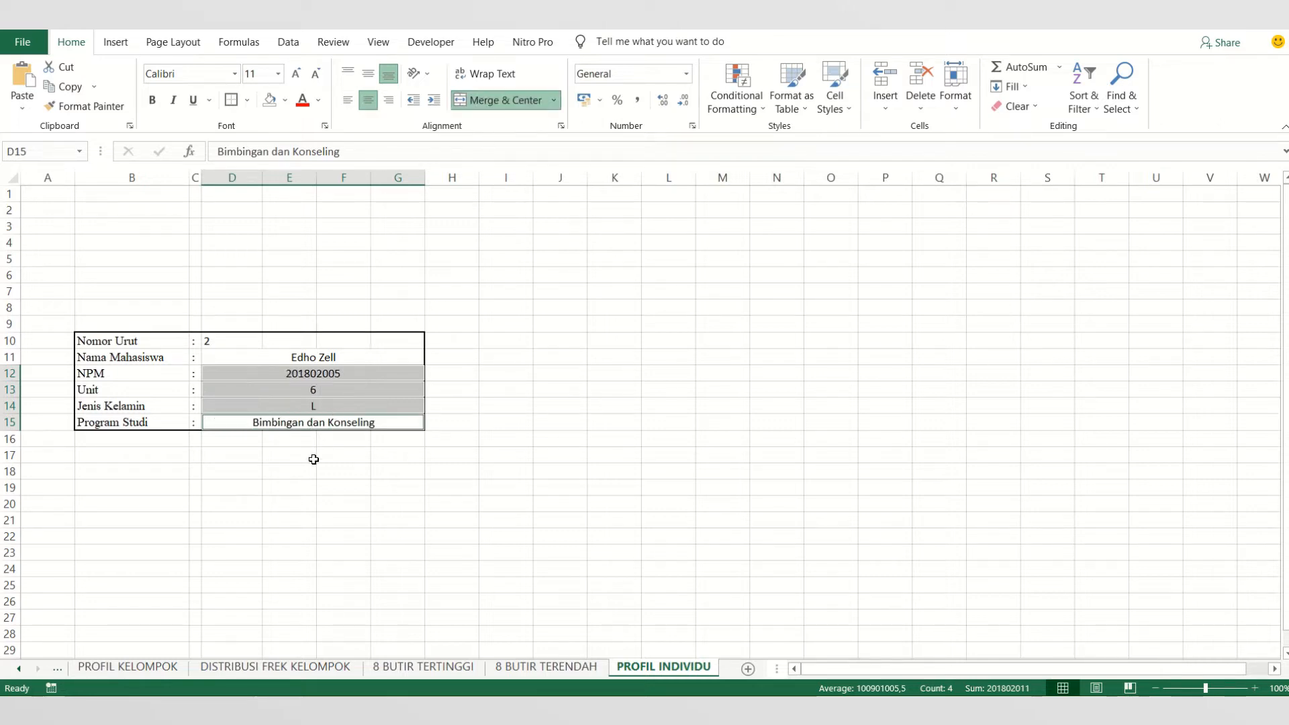
- Left-align the merged value cells in rows 11 to 15
left_click(347, 100)
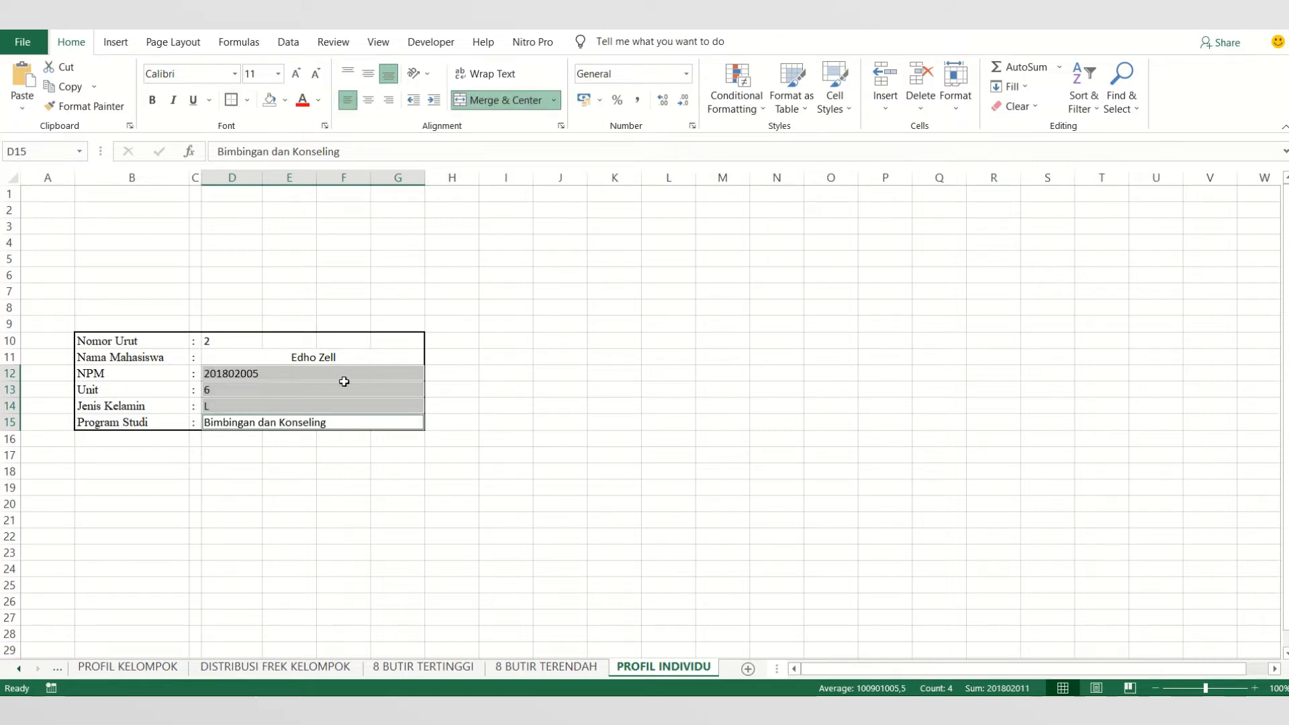
left_click(292, 362)
left_click(349, 101)
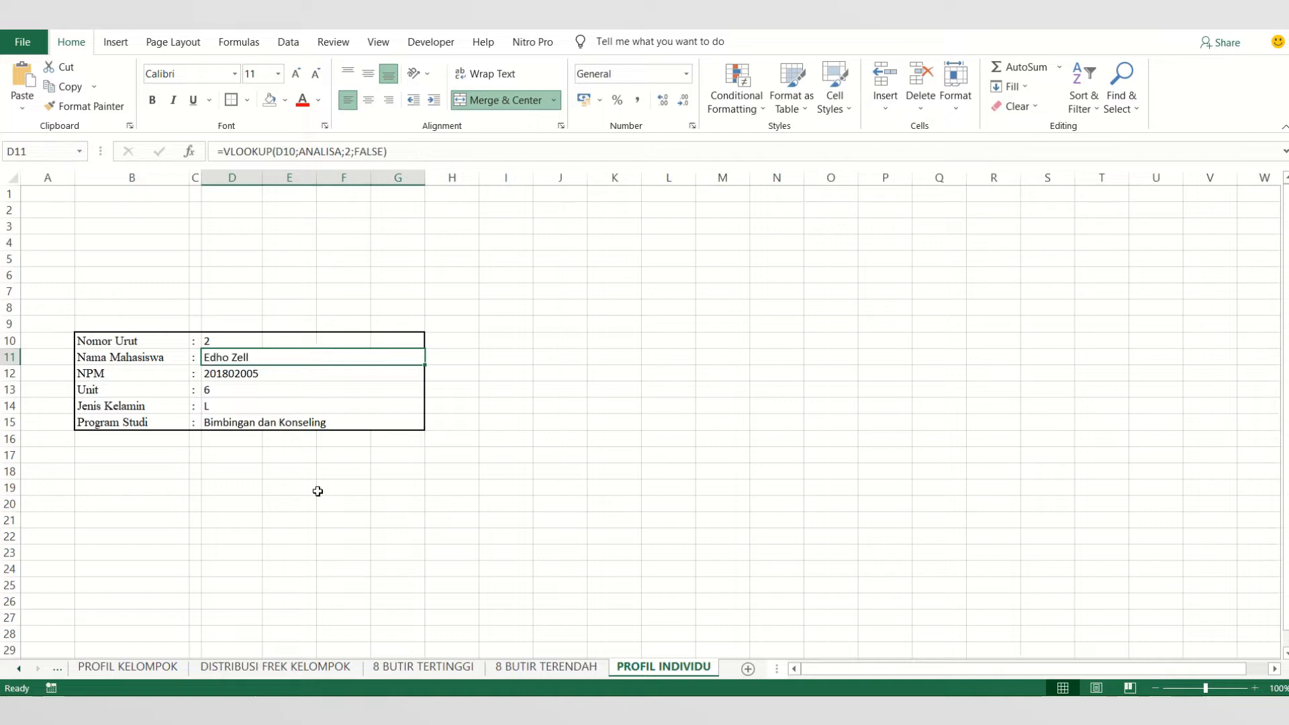
left_click(320, 505)
- Set the font of the profile block B10:G15 to Times New Roman, size 11
left_click_drag(129, 339, 296, 417)
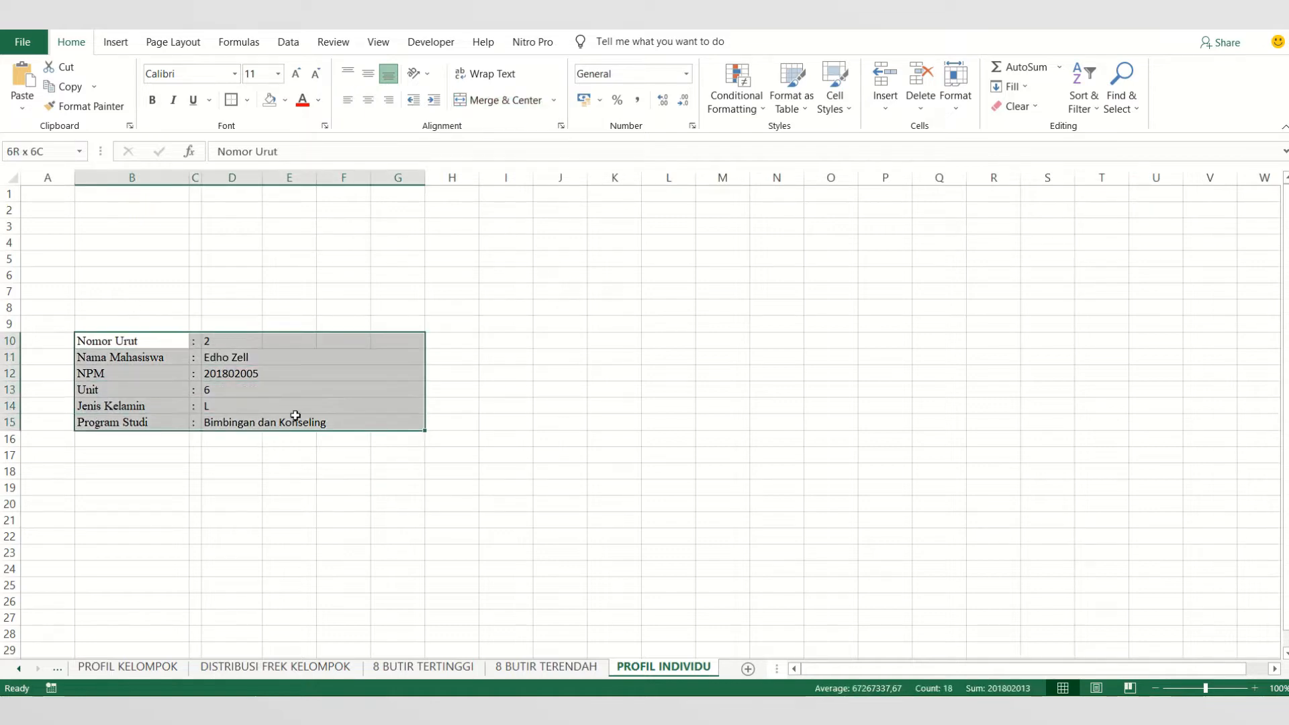
left_click(221, 73)
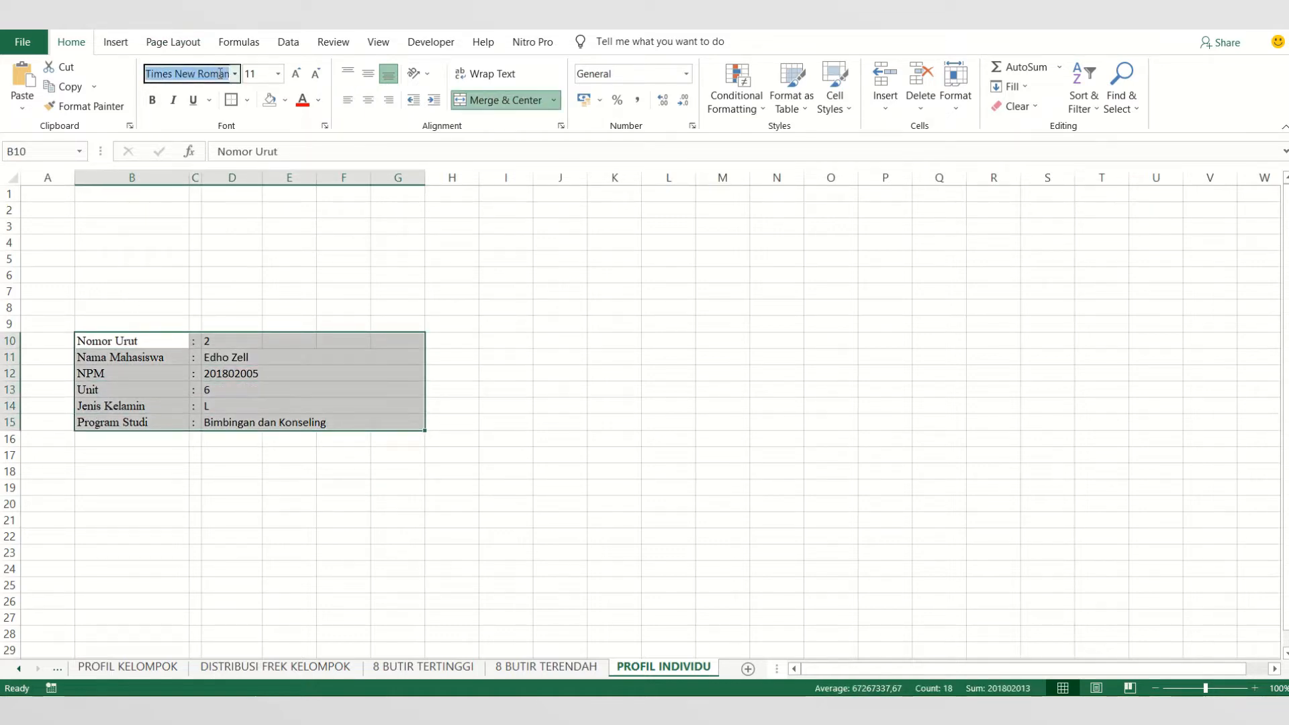
key("Return")
left_click(268, 79)
type("1")
key("Return")
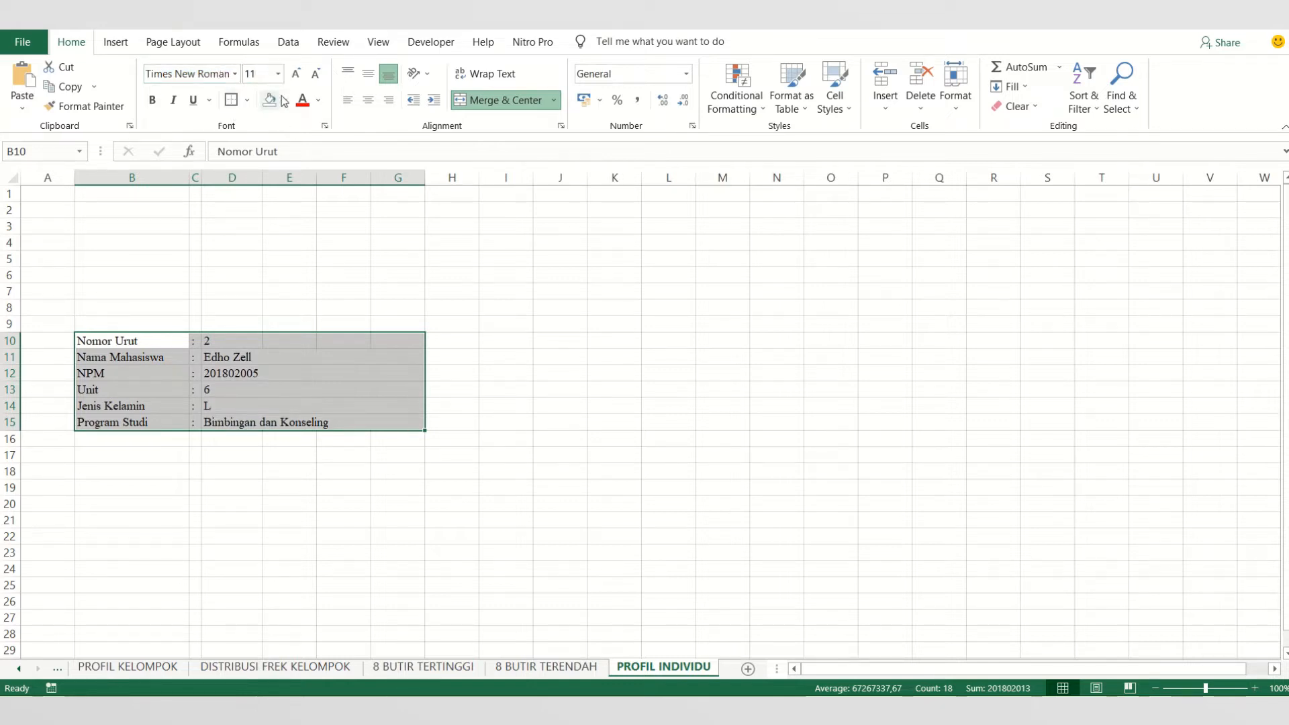
- Fill the profile block B10:G15 with white
left_click(285, 100)
left_click(268, 140)
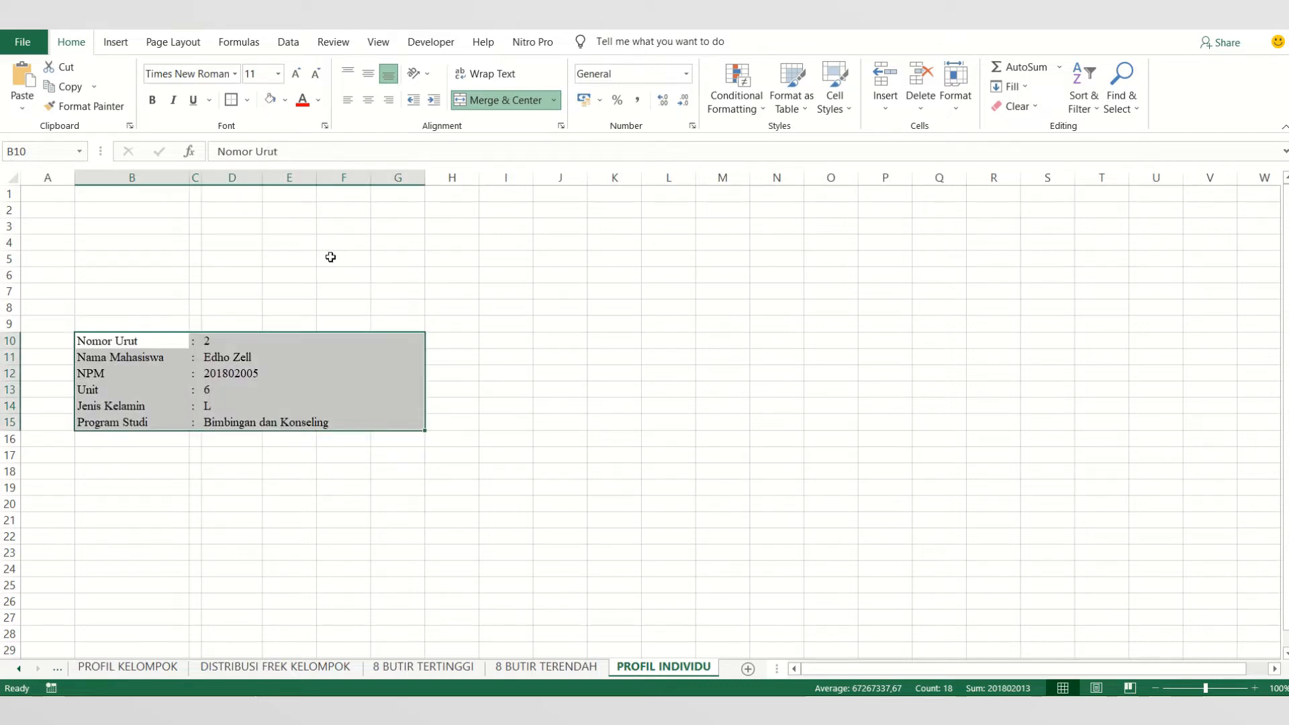
left_click(470, 376)
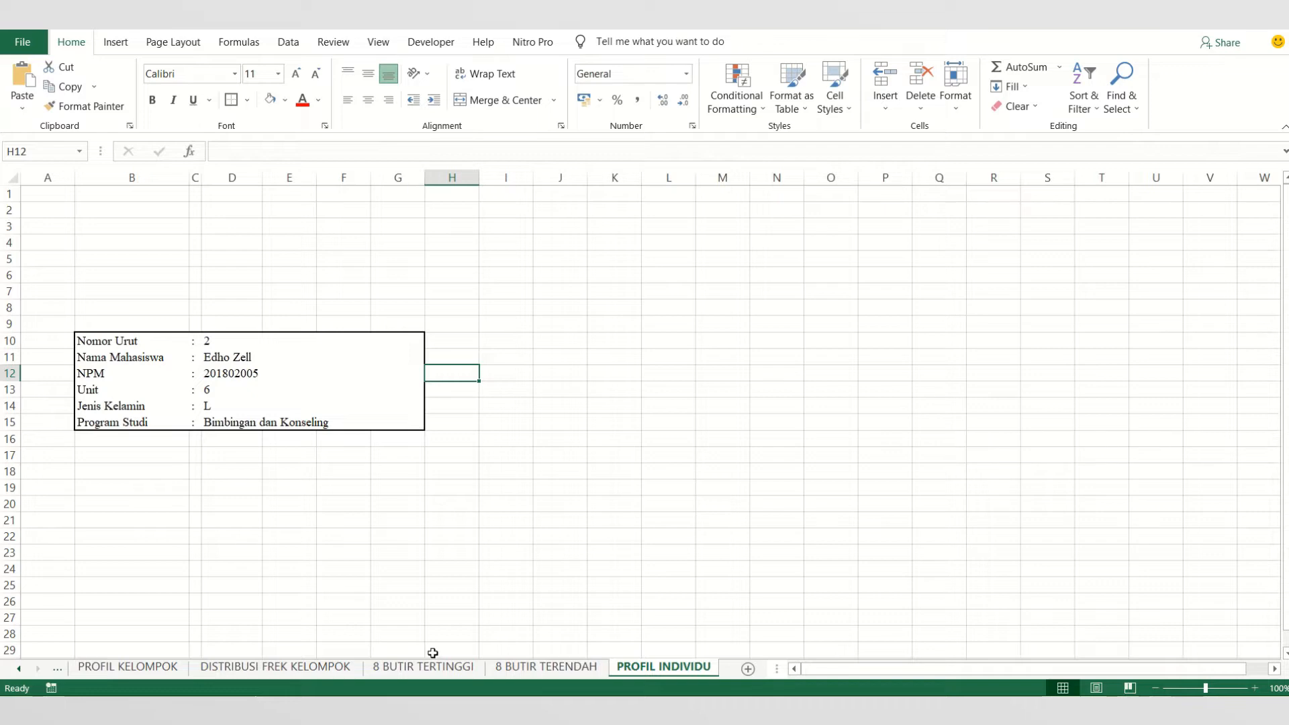
- Switch to the OLAH DATA EXCEL 2 presentation in PowerPoint and review the PROFIL INDIVIDU slide outlining the build steps
left_click(265, 645)
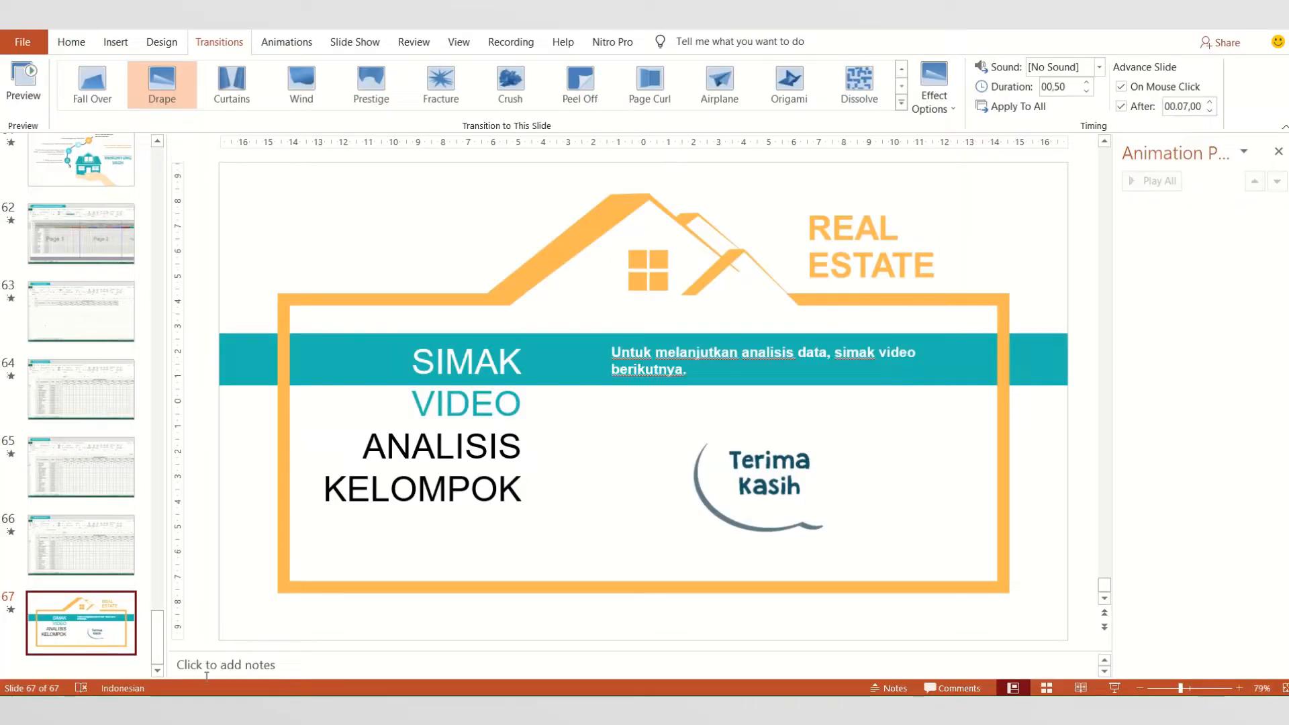
left_click(378, 632)
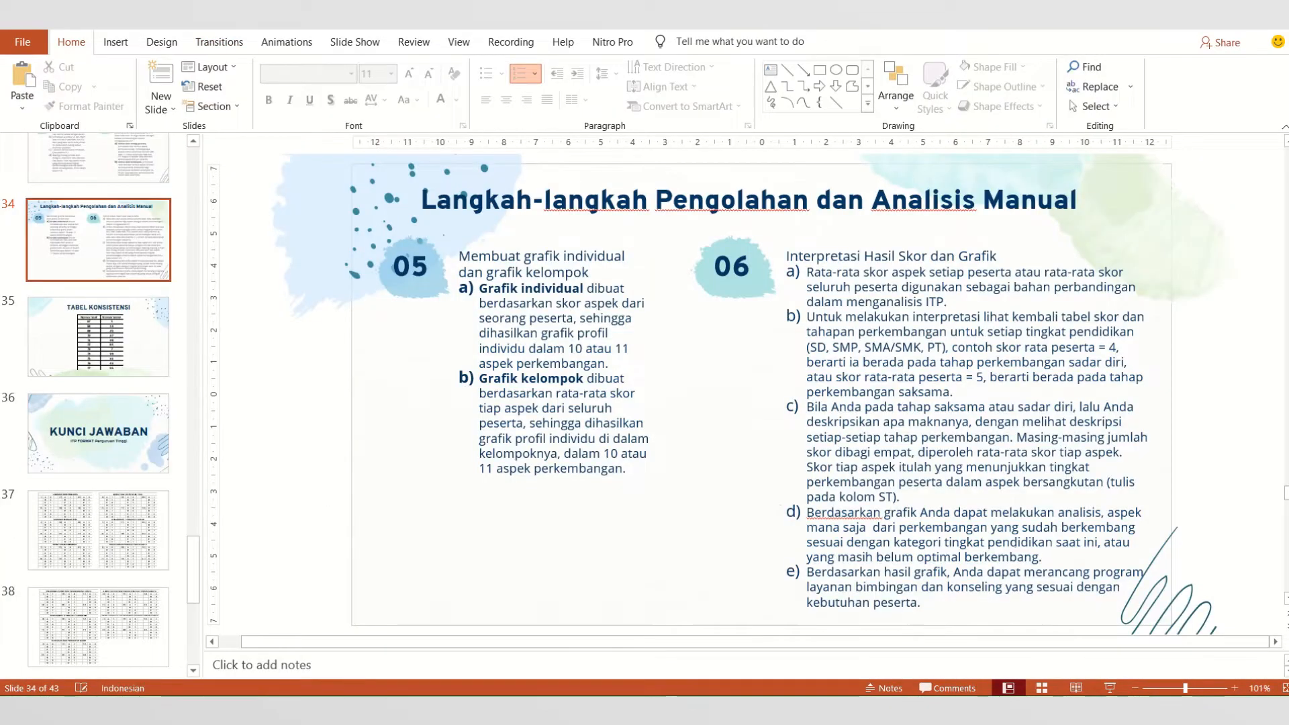
mouse_move(386, 709)
left_click(505, 635)
right_click(353, 709)
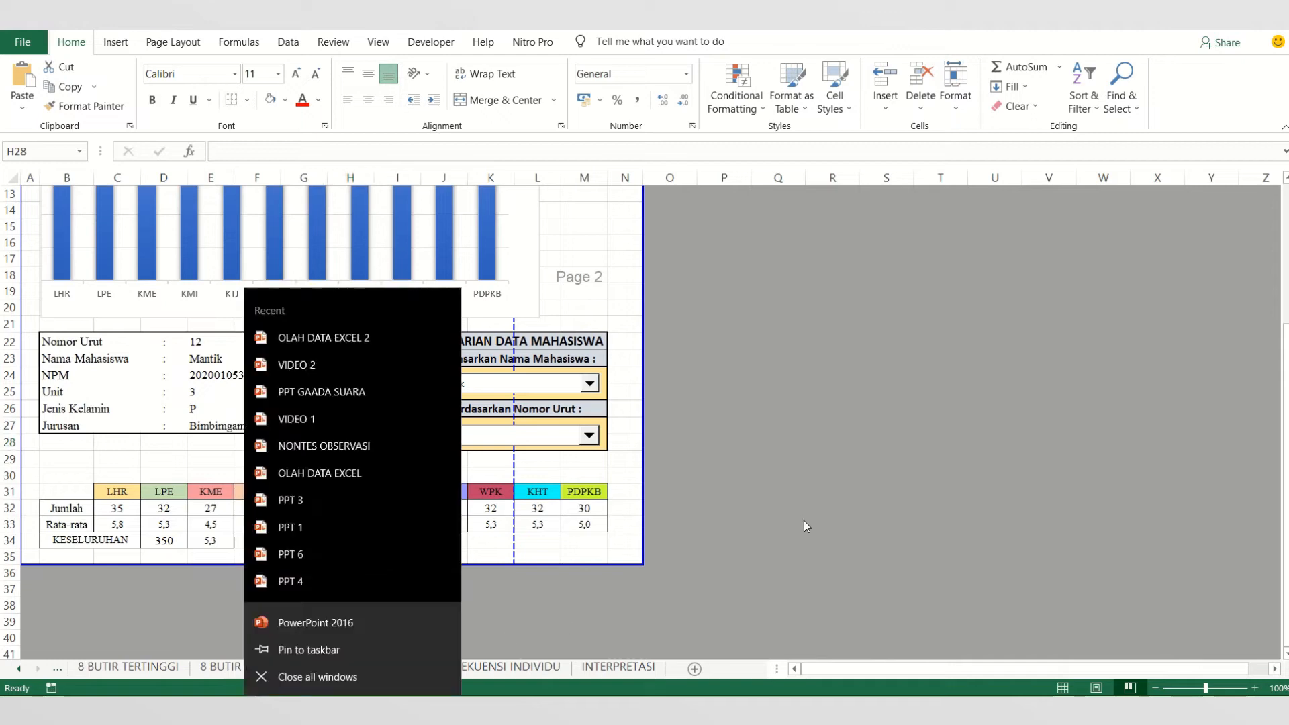
left_click(804, 522)
mouse_move(353, 710)
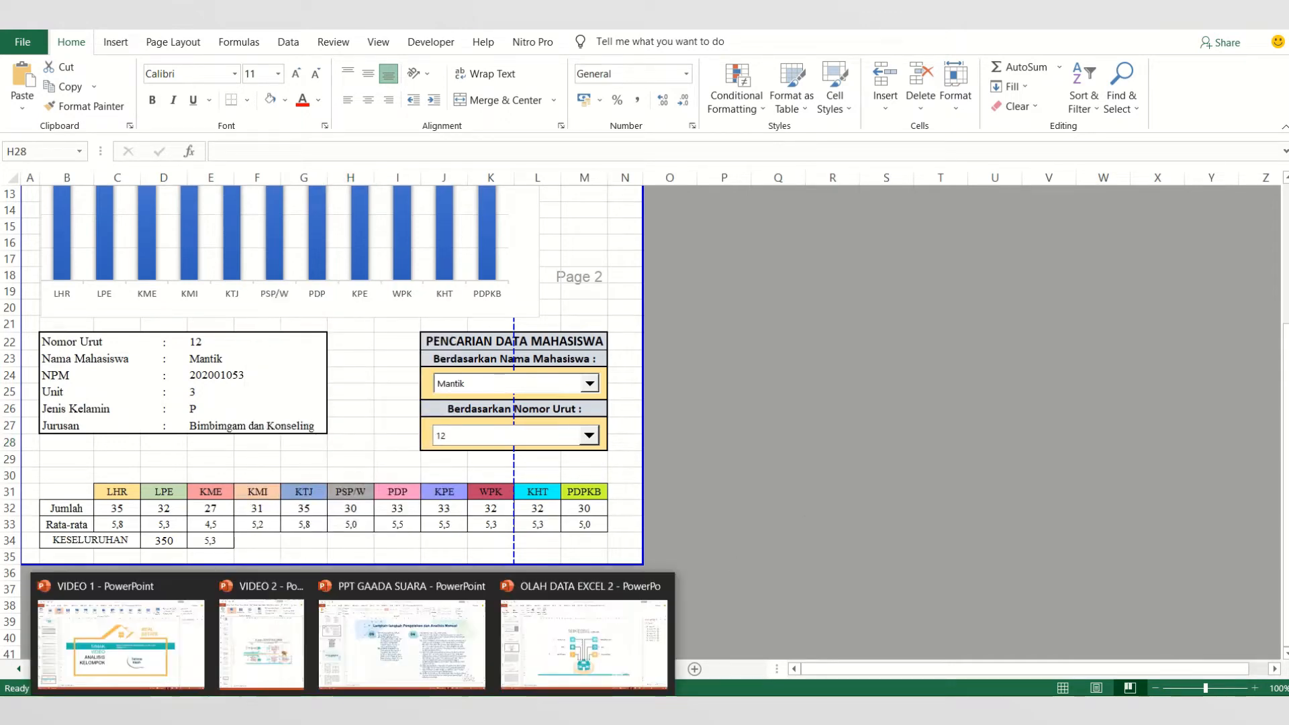
left_click(599, 623)
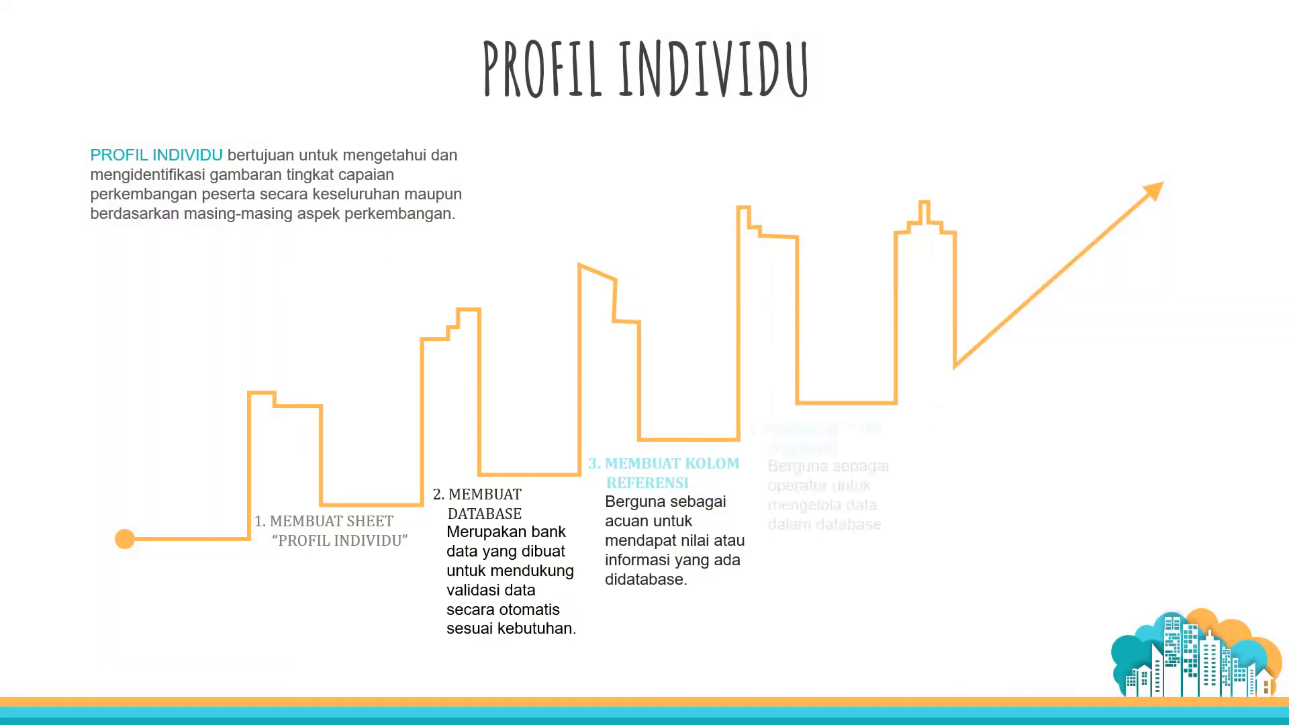
key("Right")
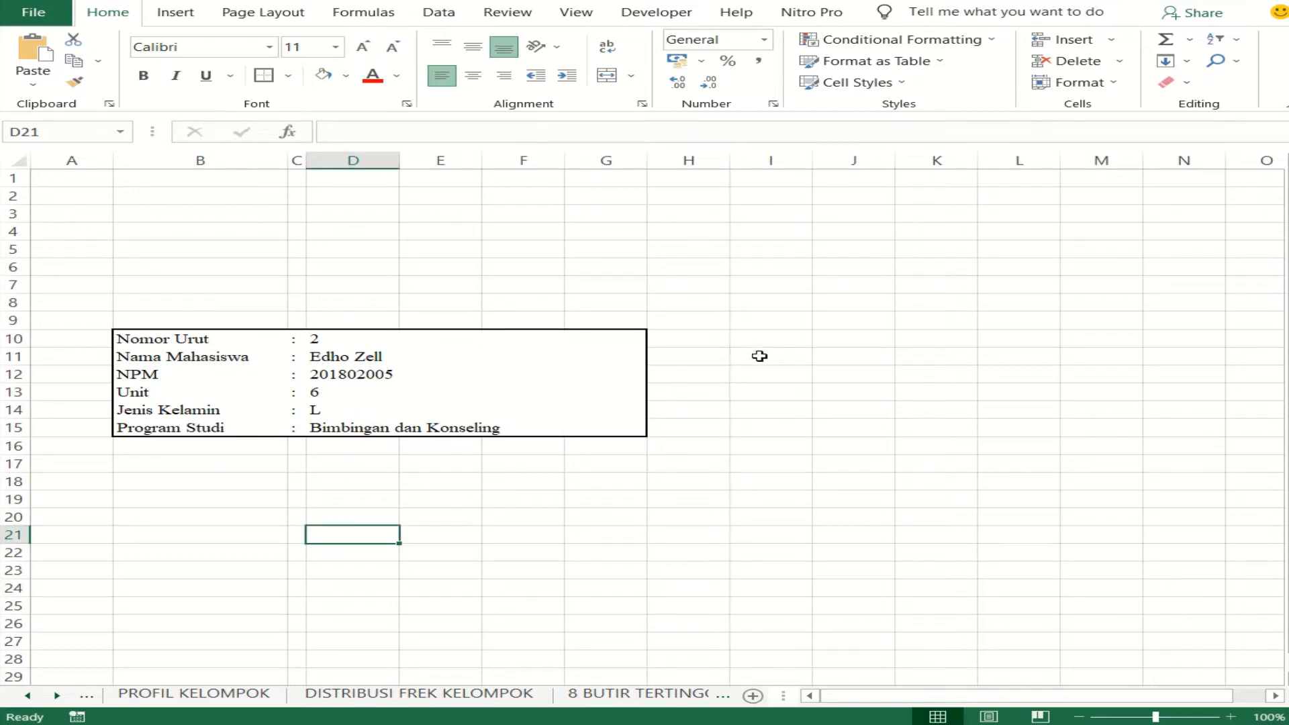
- Merge and center J10:M10 beside the profile block
left_click(798, 341)
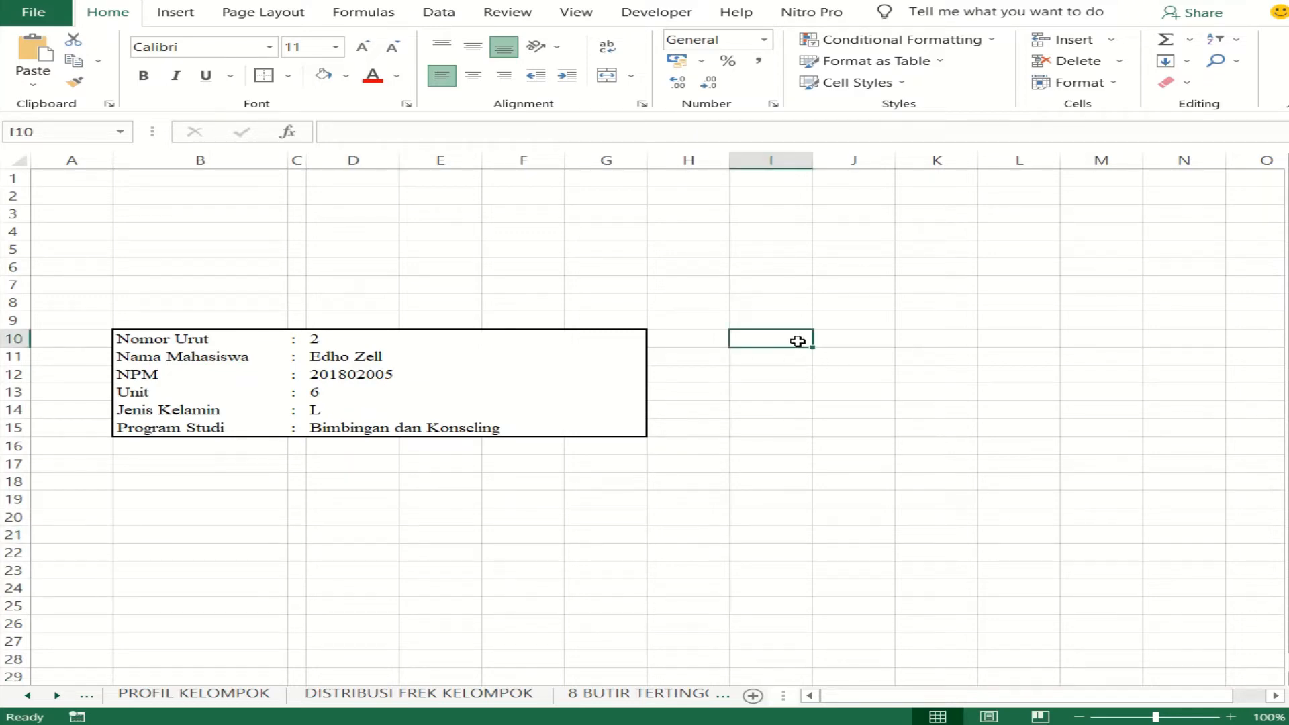
left_click_drag(844, 343, 1031, 340)
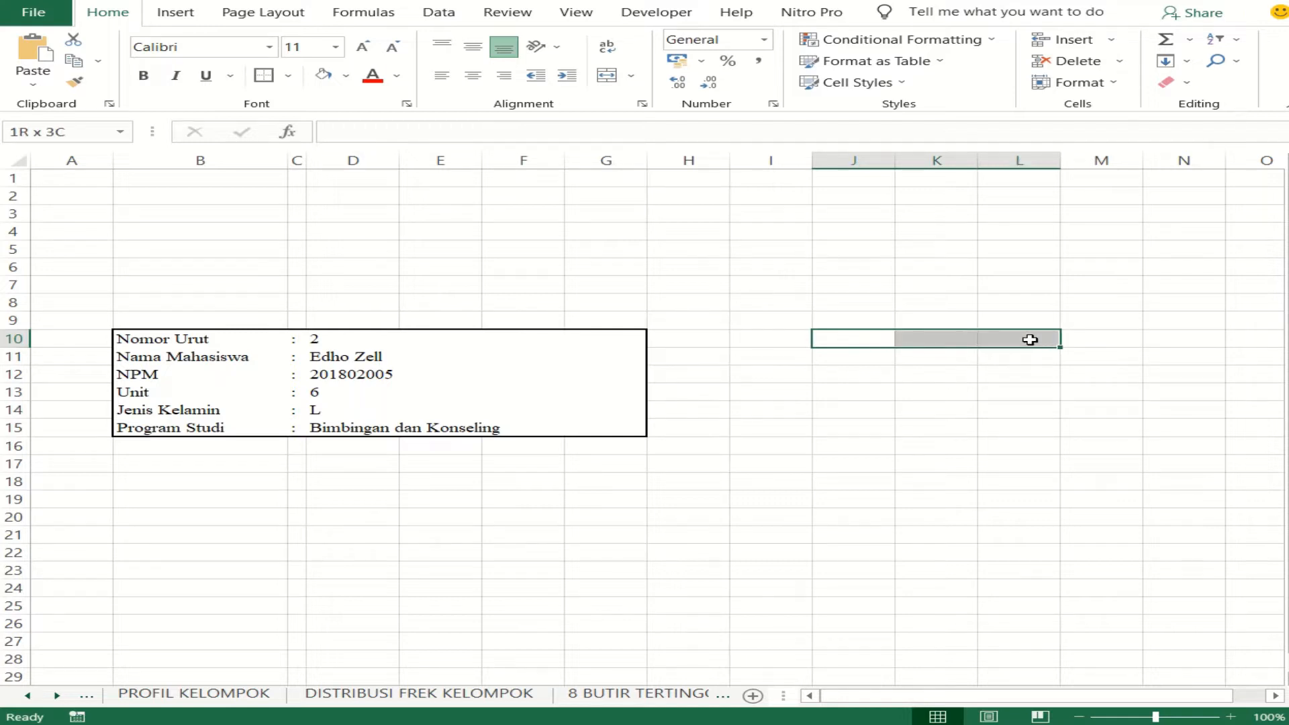
left_click_drag(1031, 340, 1071, 340)
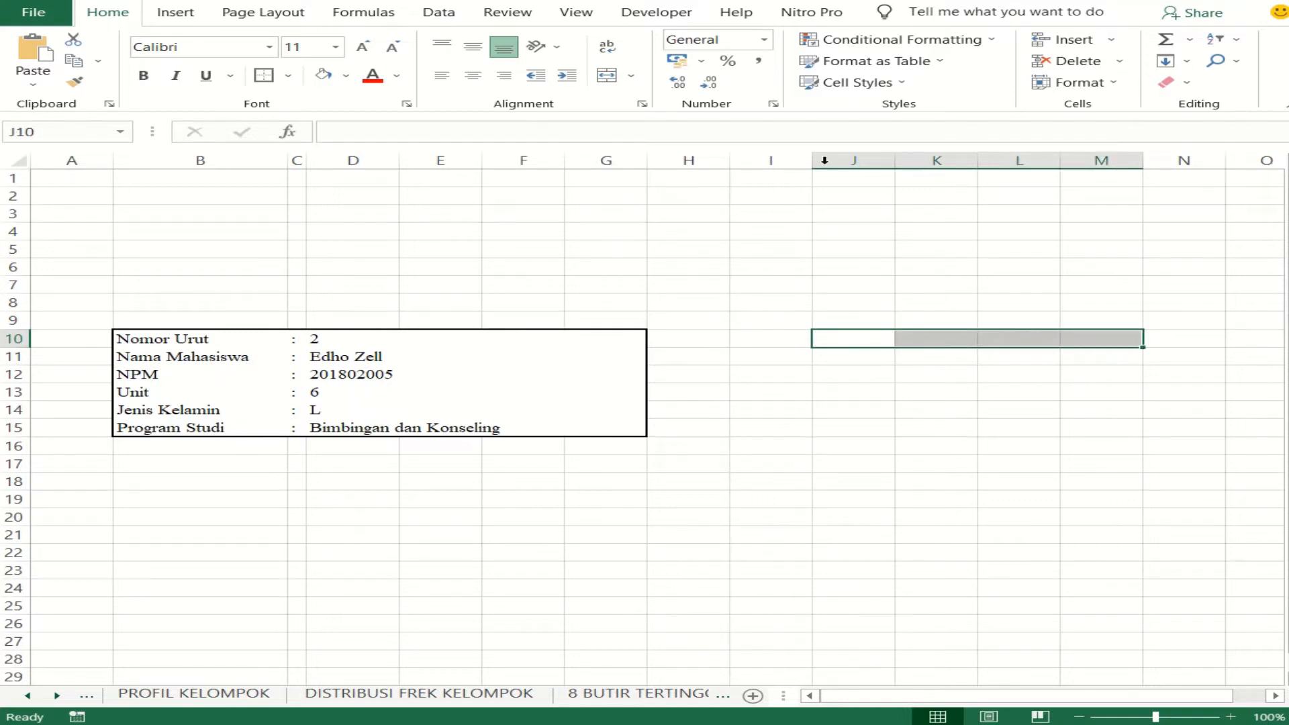
left_click(927, 397)
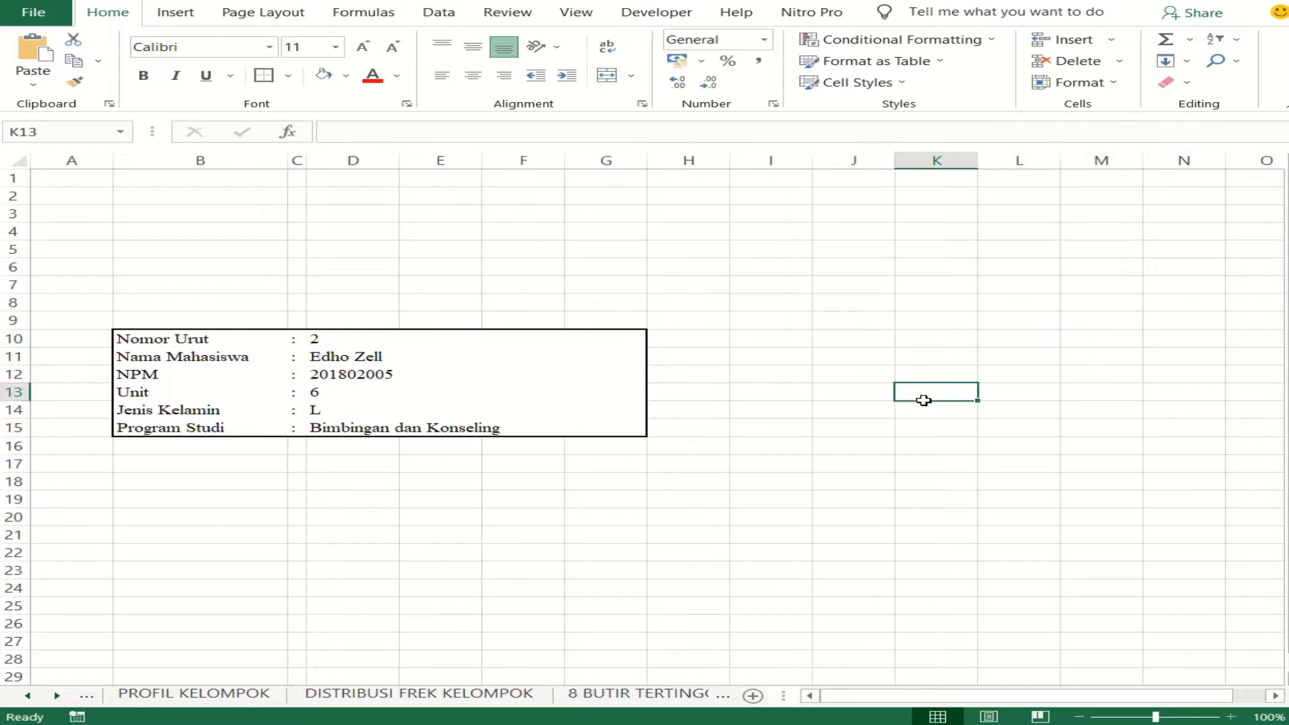
left_click_drag(889, 342, 1088, 334)
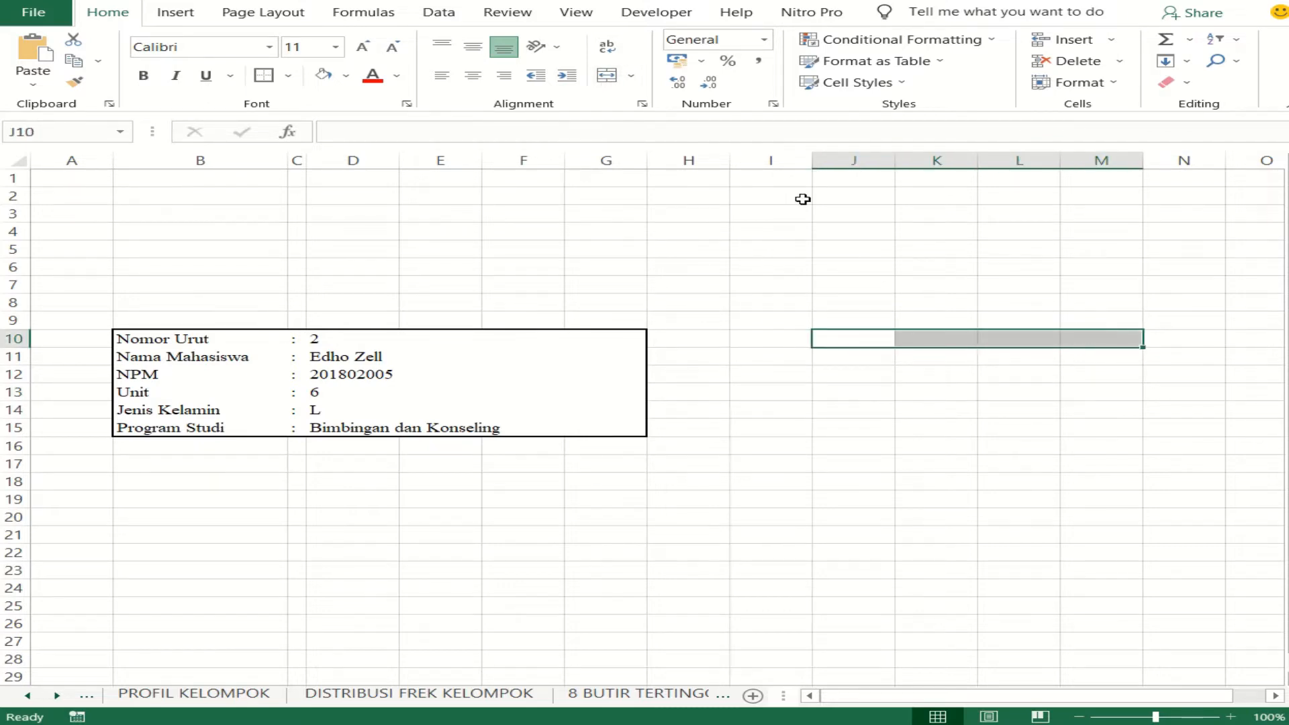
left_click(608, 77)
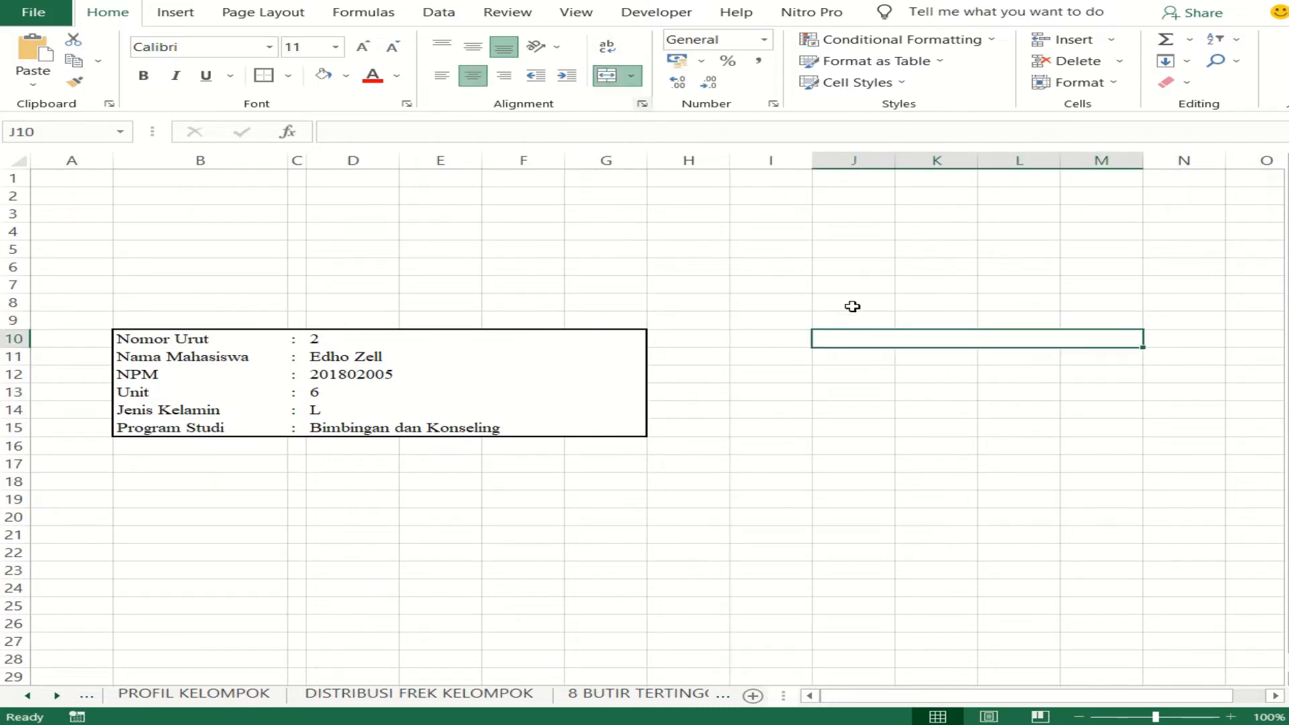
- Enter the heading PENCARIAN DATA MAHASISWA in the merged cell J10:M10
double_click(968, 338)
type("PENCARIAN ")
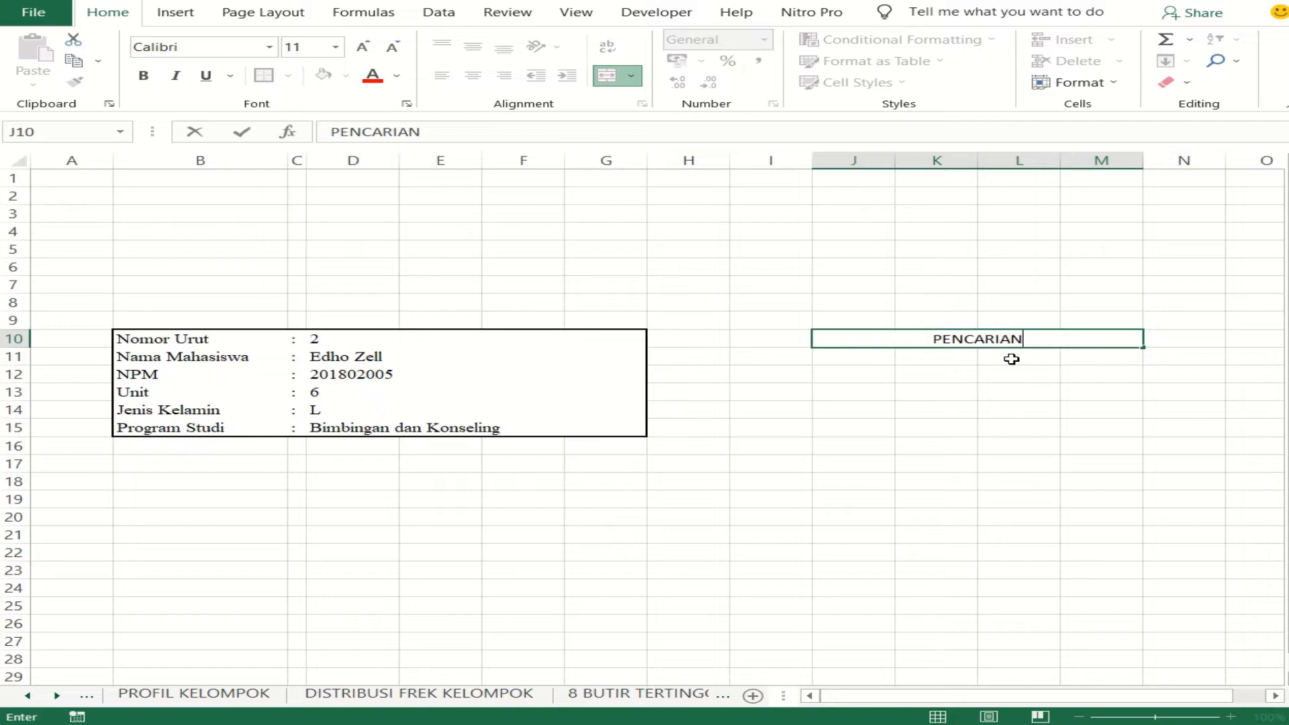
type("DATA")
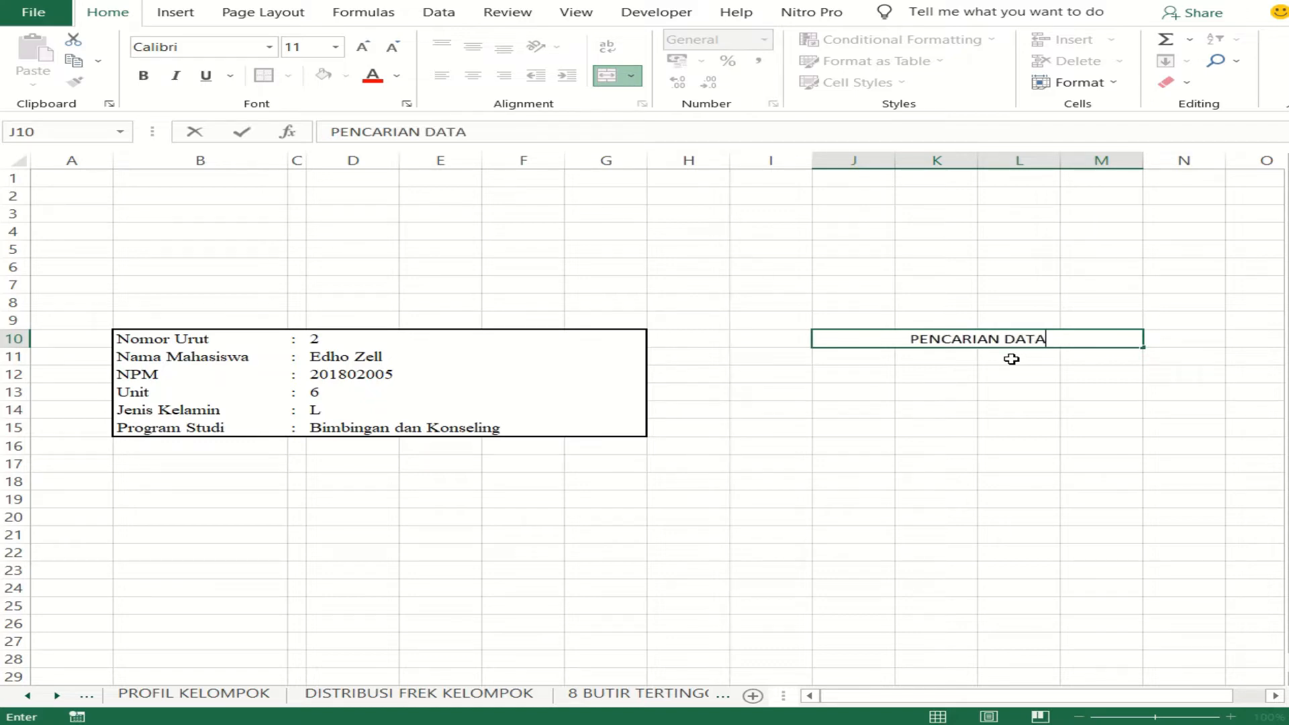
type(" MAHA")
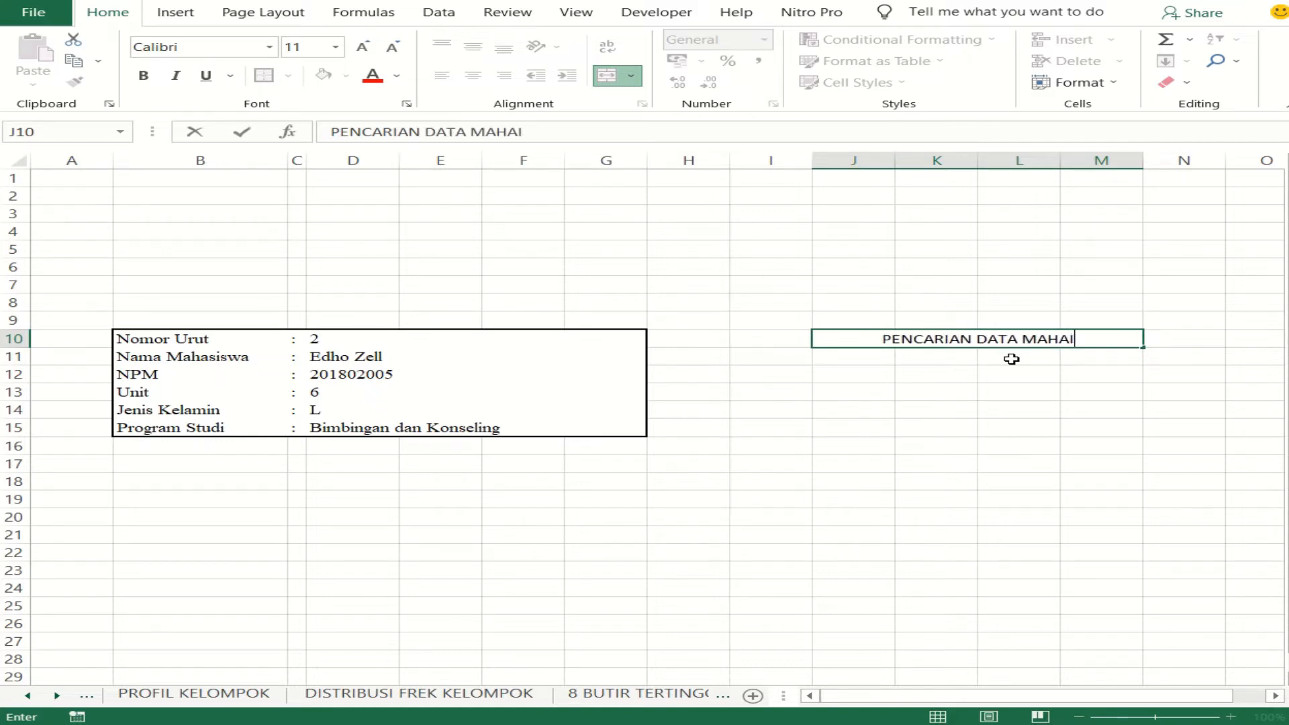
type("SISWA")
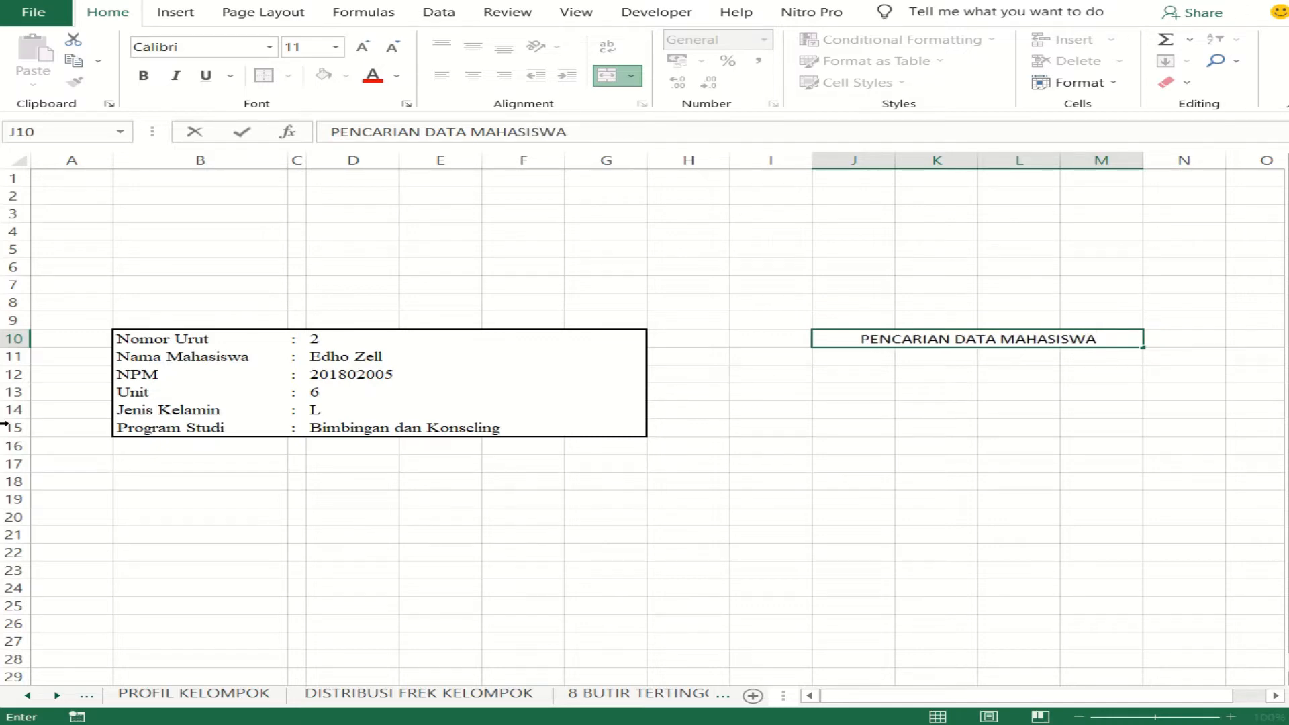
- Make row 10 slightly taller and middle-align the PENCARIAN DATA MAHASISWA heading vertically
left_click(13, 344)
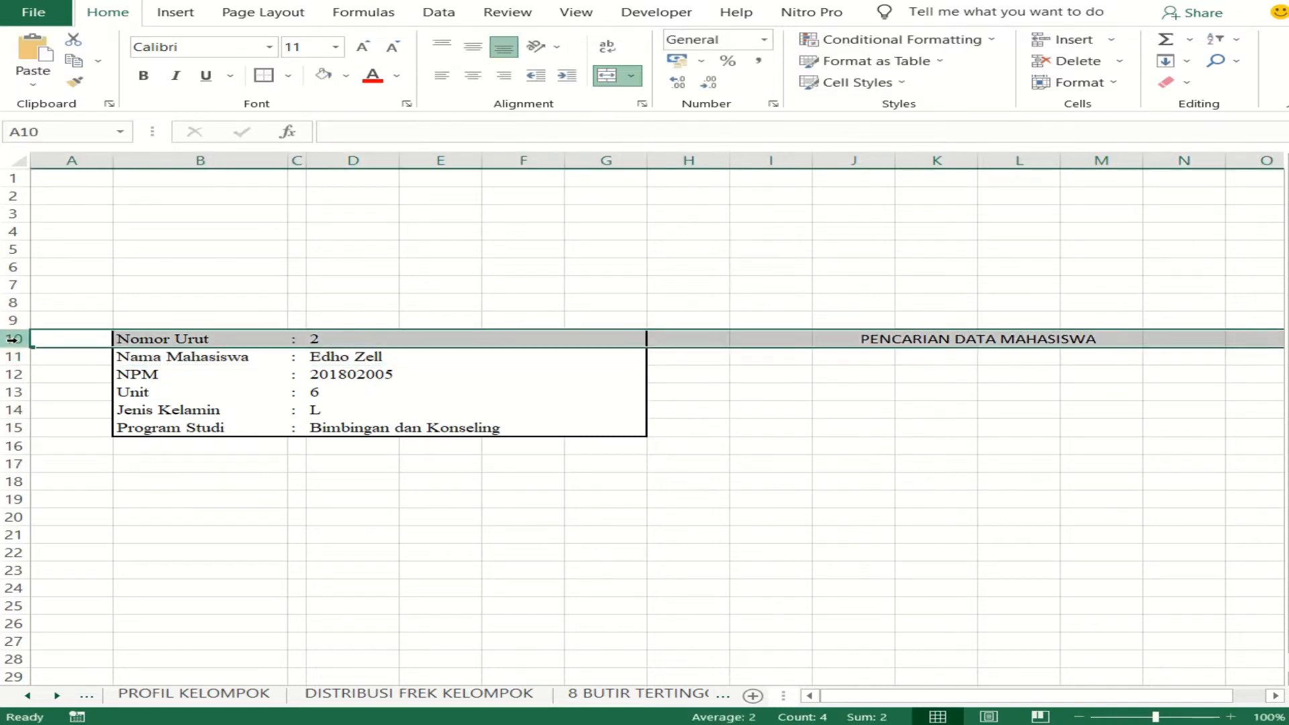
left_click_drag(20, 348, 23, 353)
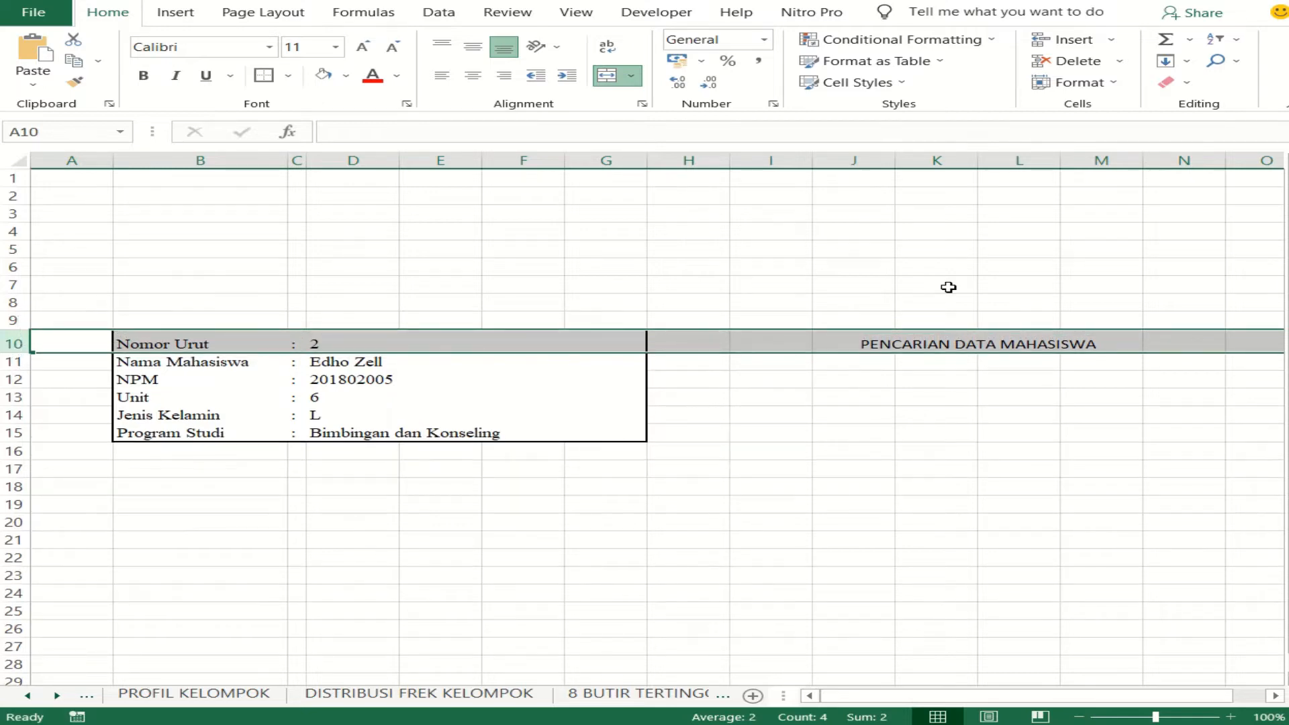
left_click(900, 343)
left_click(473, 47)
- Format the PENCARIAN DATA MAHASISWA heading in bold Times New Roman
left_click(269, 52)
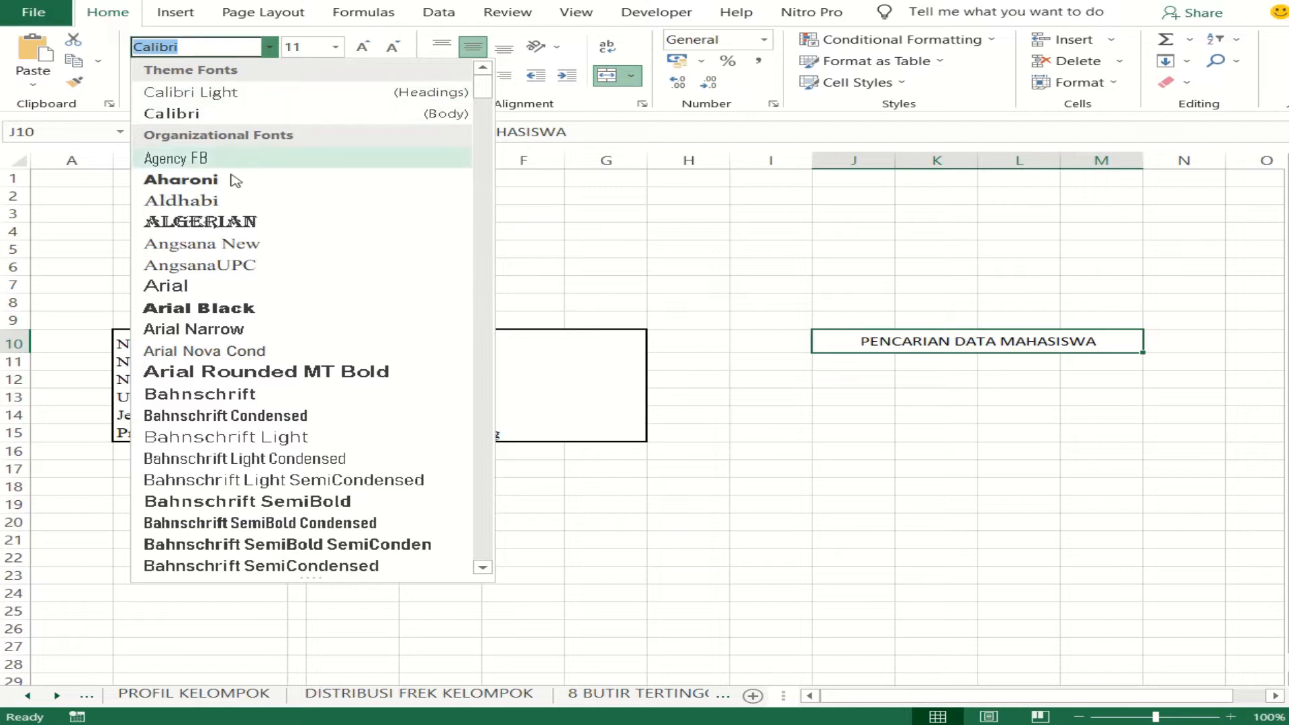
type("Times New Roman")
key("Return")
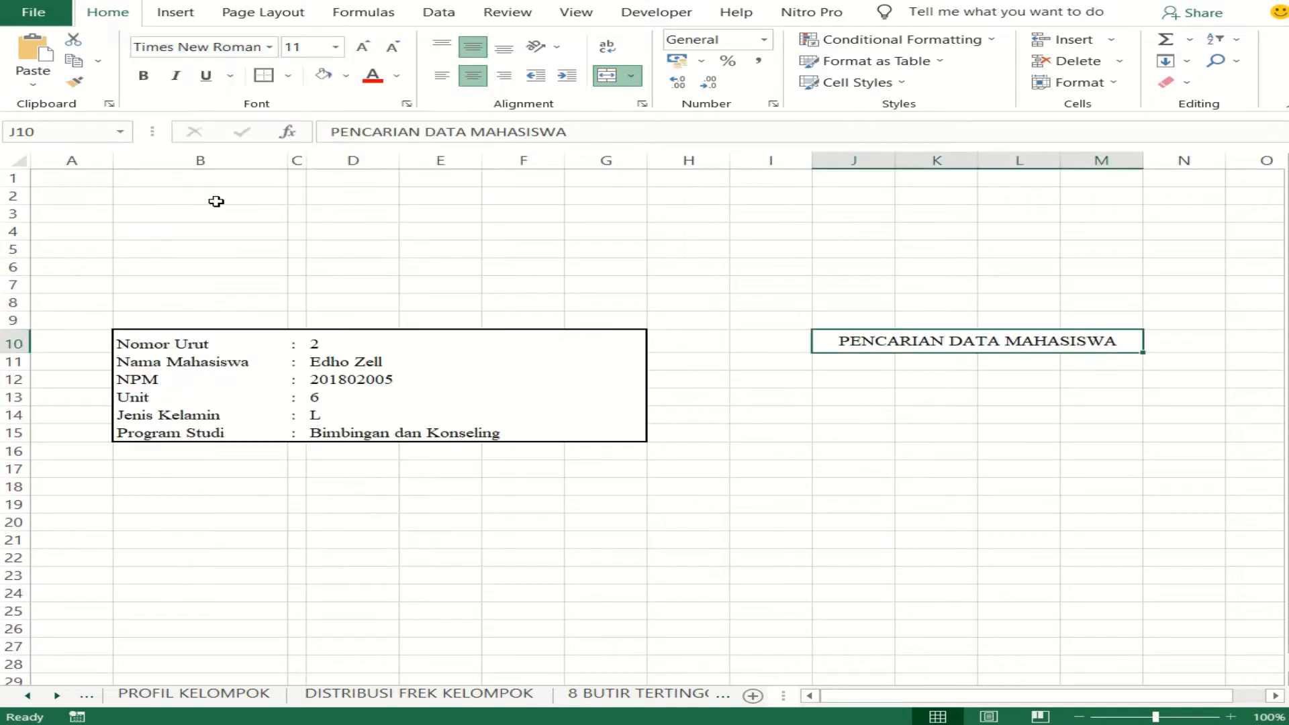
left_click(143, 75)
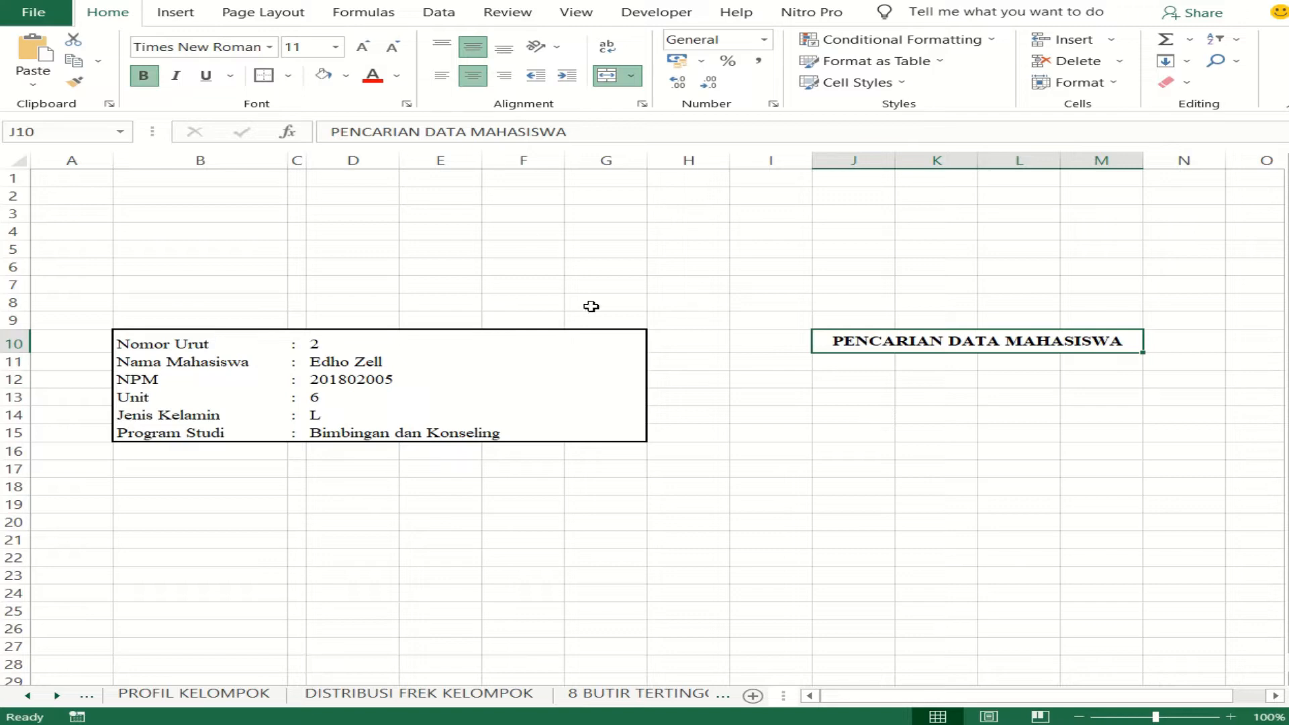
- Merge J11:M11 below the search heading and center its content horizontally and vertically
left_click_drag(845, 363, 1101, 360)
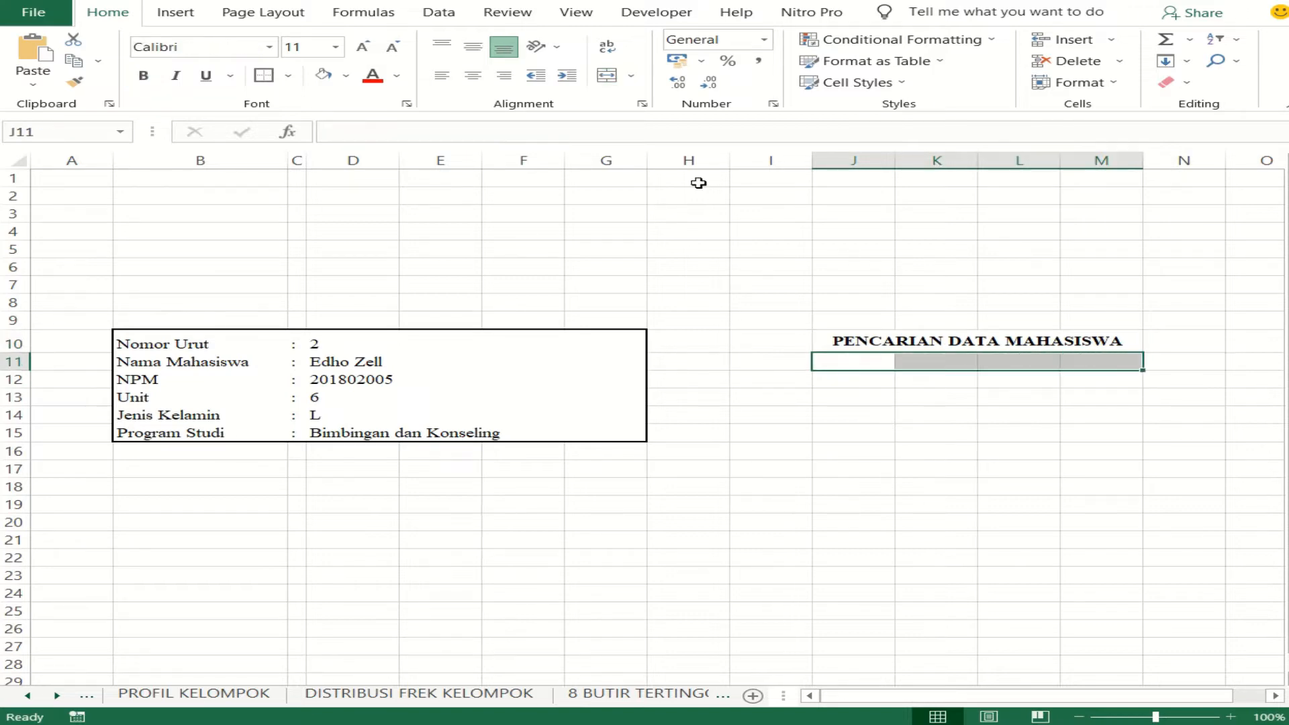
left_click(473, 47)
left_click(473, 75)
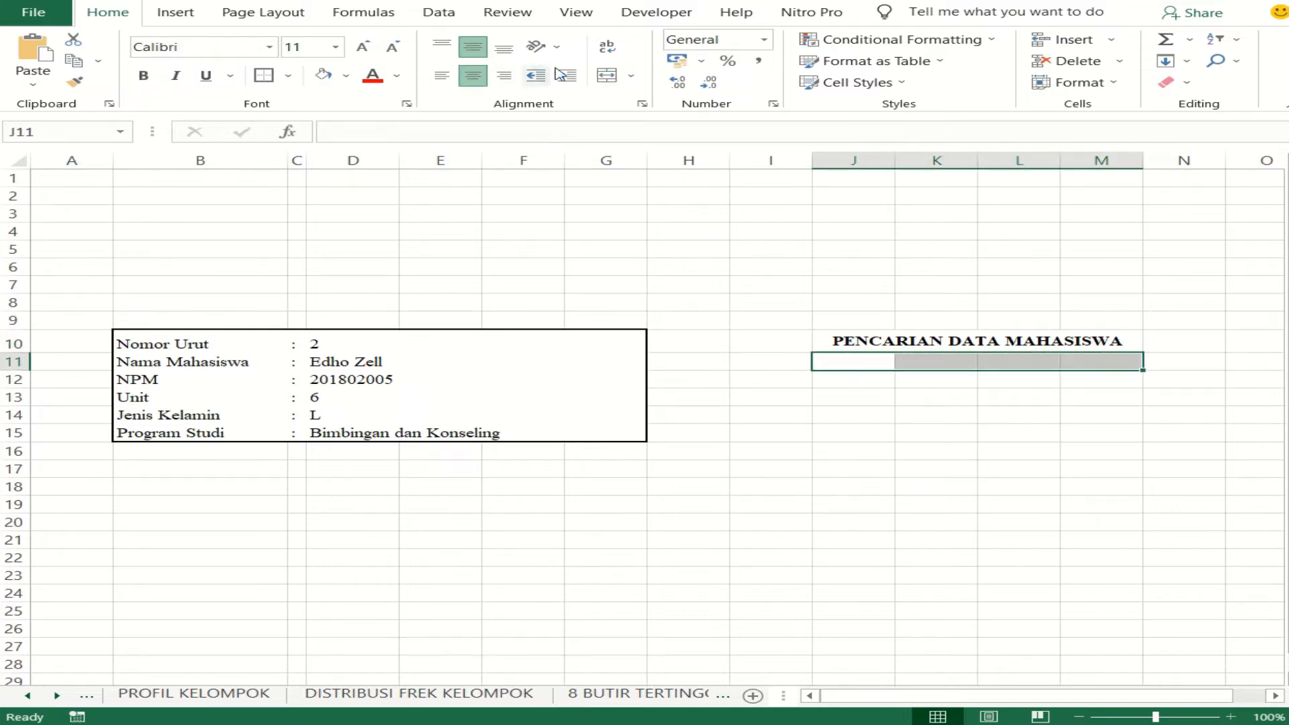
left_click(607, 75)
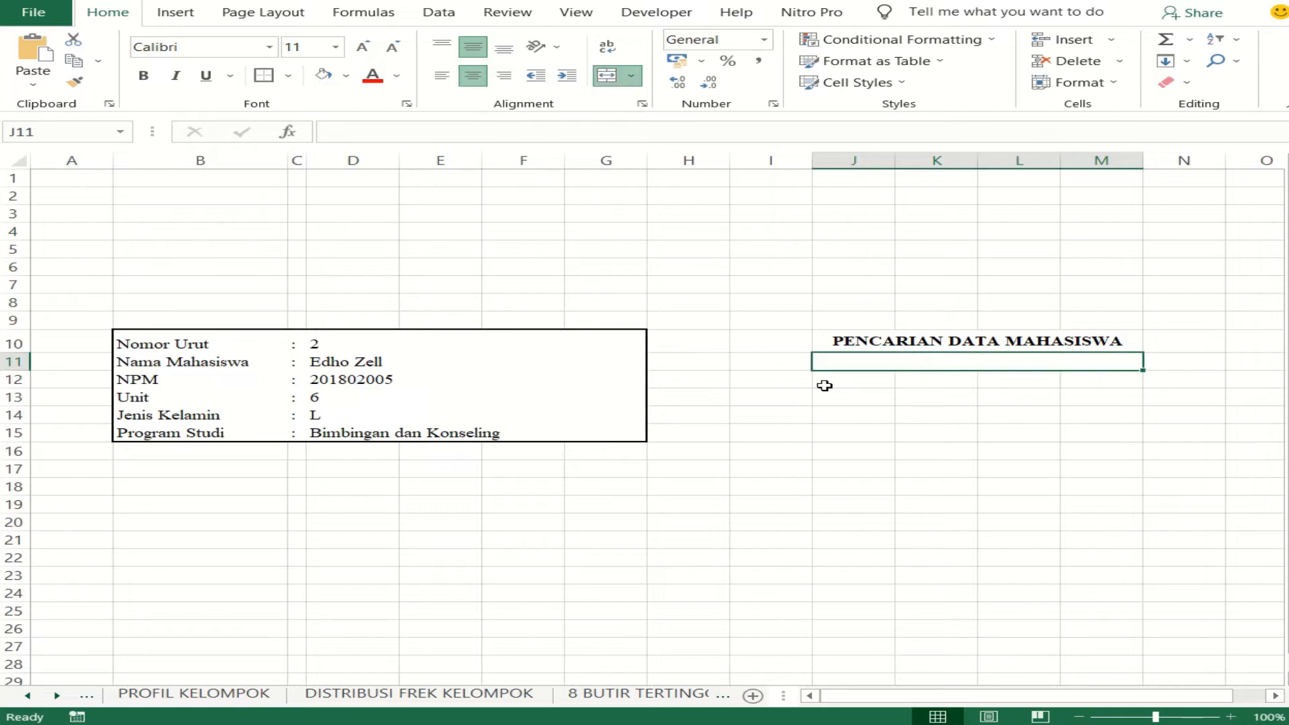
- Enter the label Berdasarkan Nama Mahasiswa in the merged cell J11:M11
double_click(905, 364)
type("Berdas")
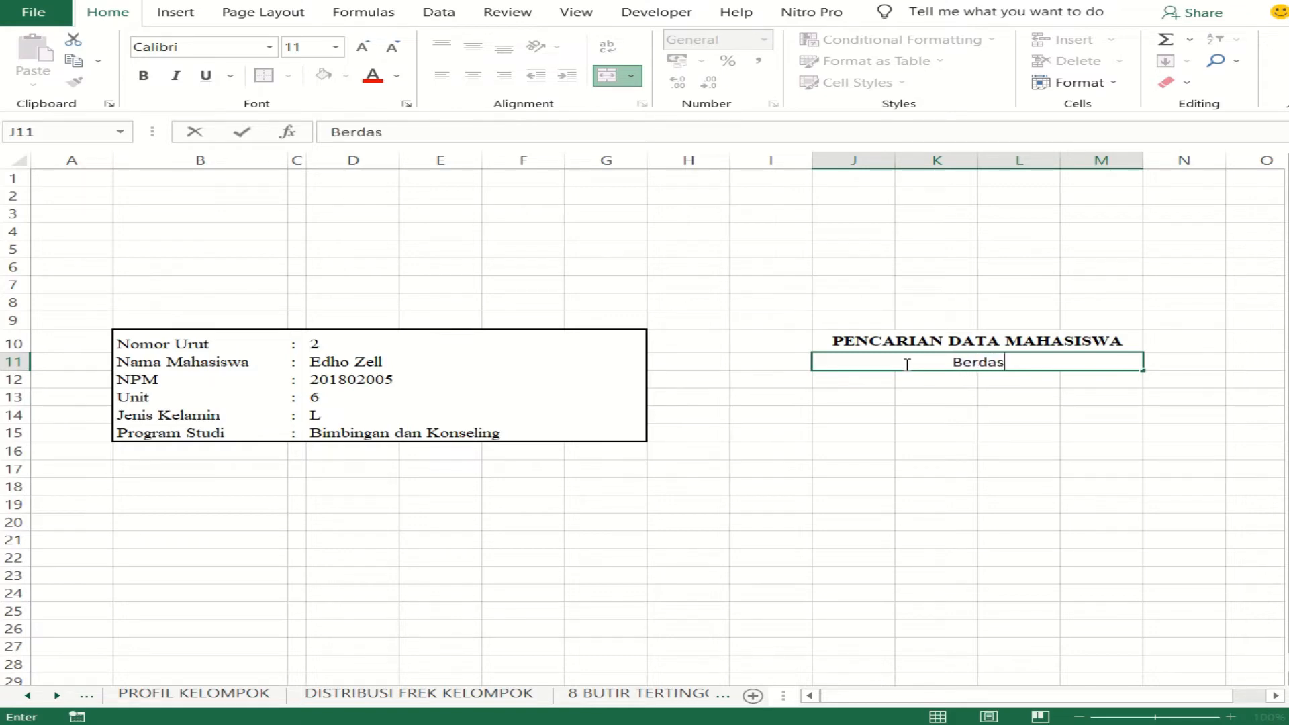
type("arkan ")
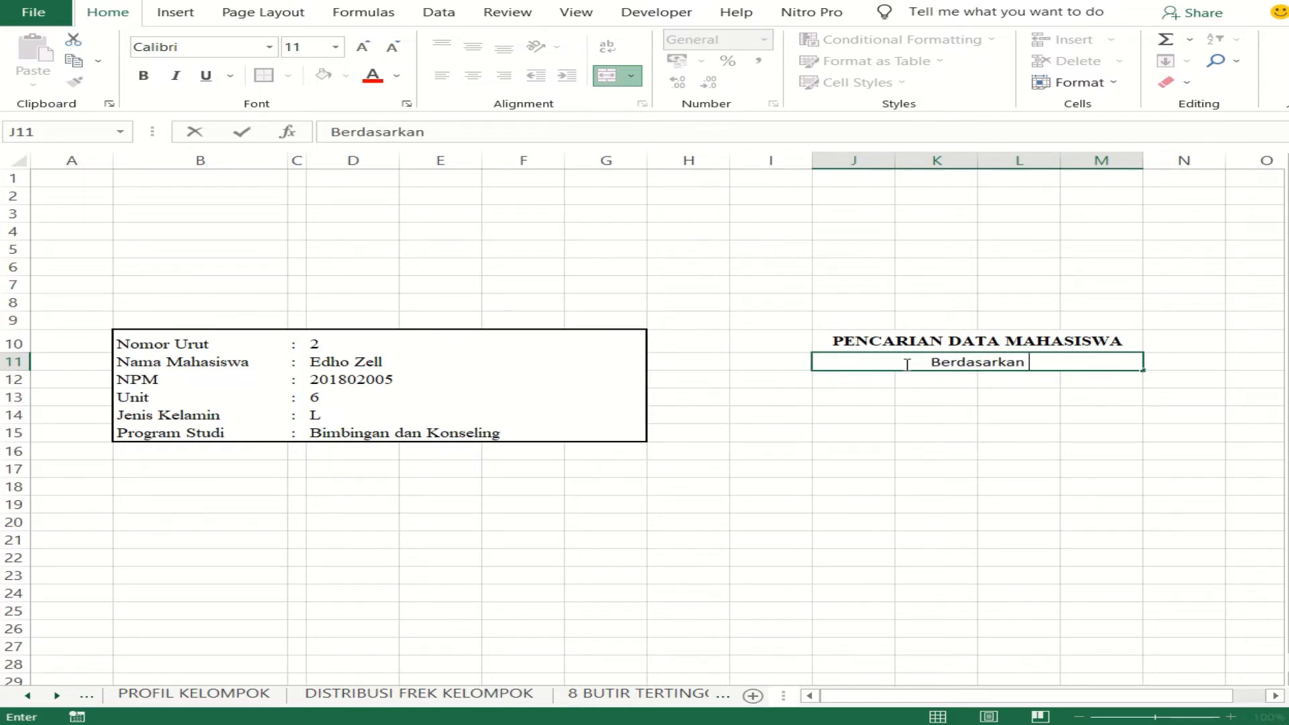
type("Nama")
key("BackSpace")
type("ma ")
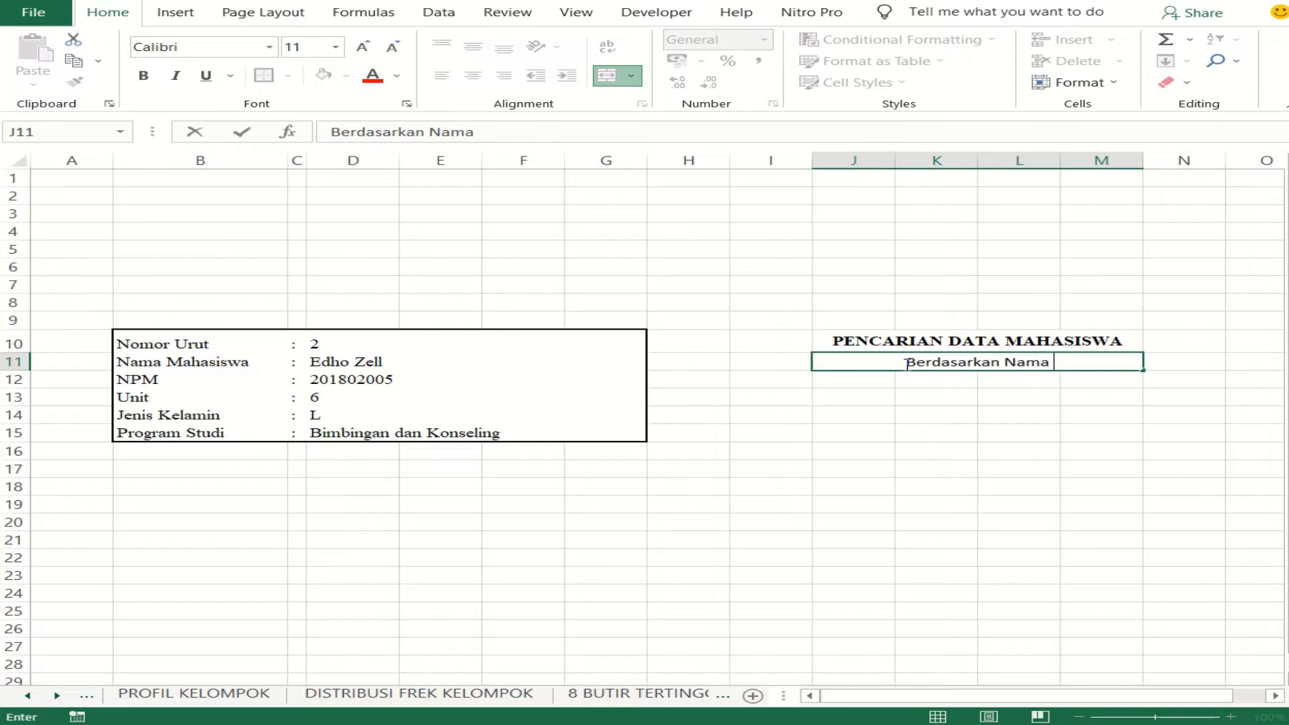
type("Mahasiswa")
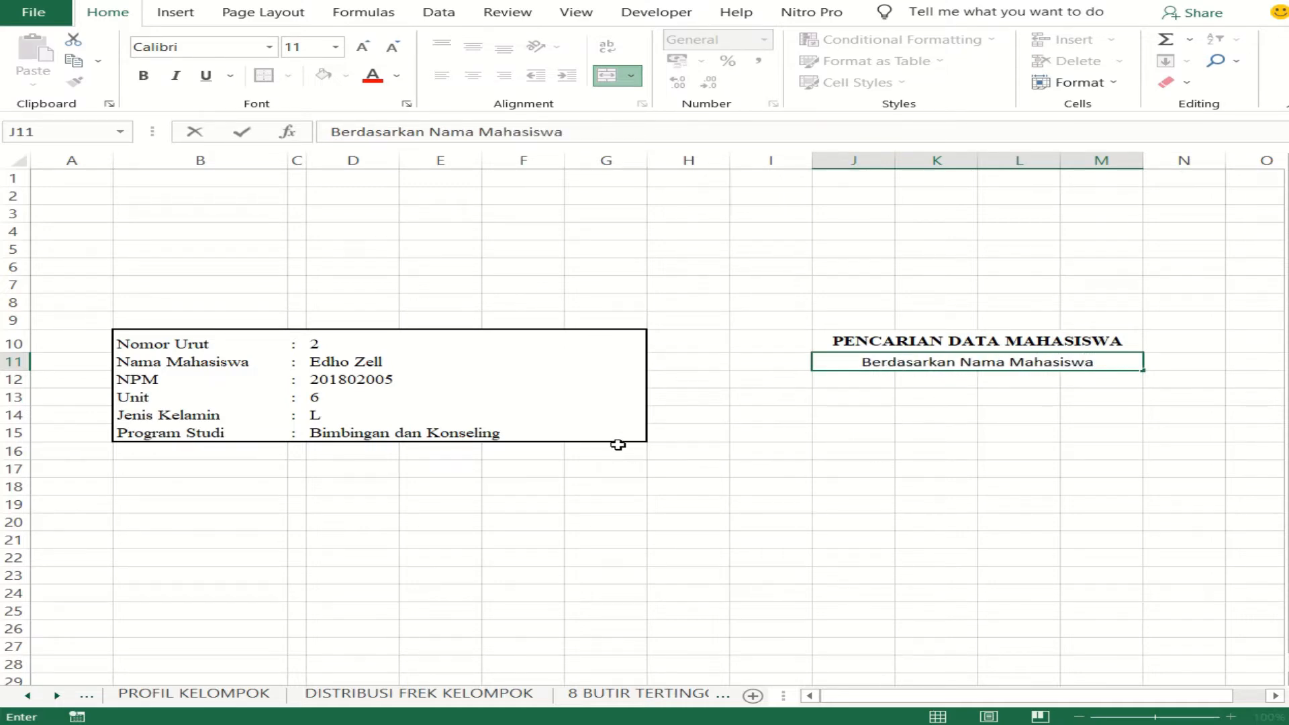
left_click(845, 376)
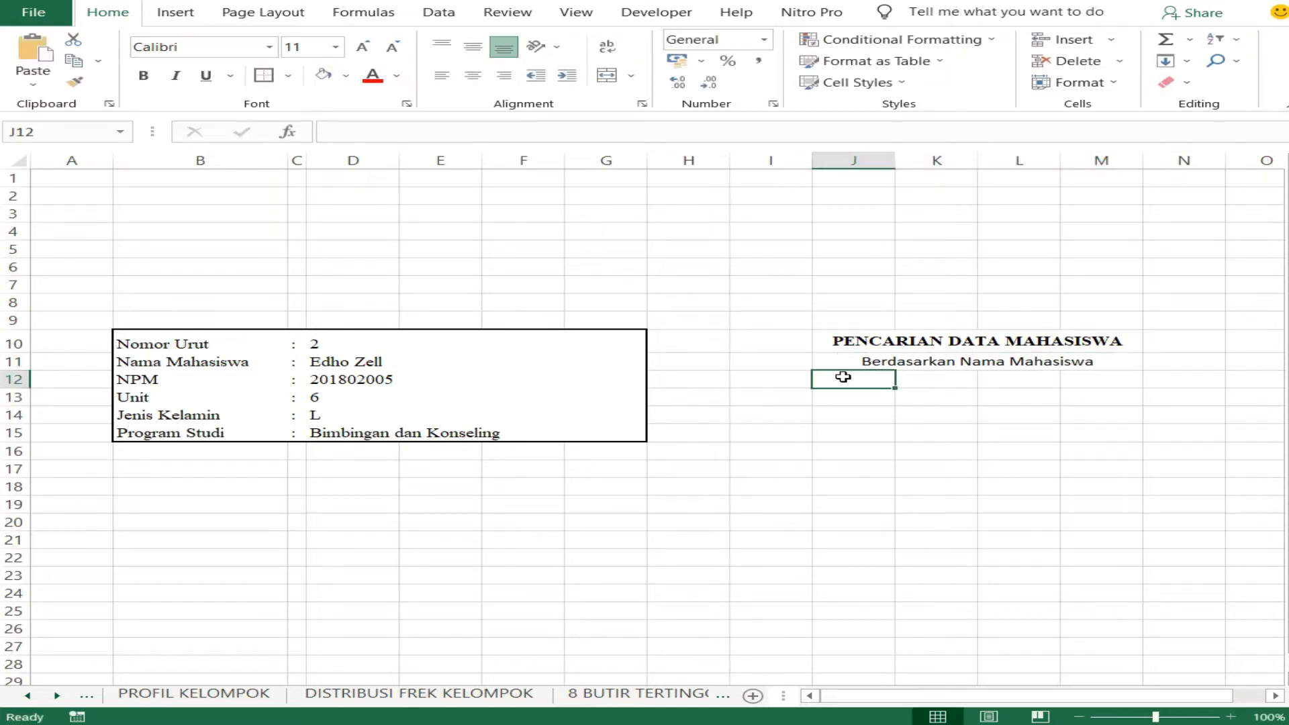
- Merge and center J12:M13 into one cell below the Berdasarkan Nama Mahasiswa label
left_click_drag(857, 386, 1081, 395)
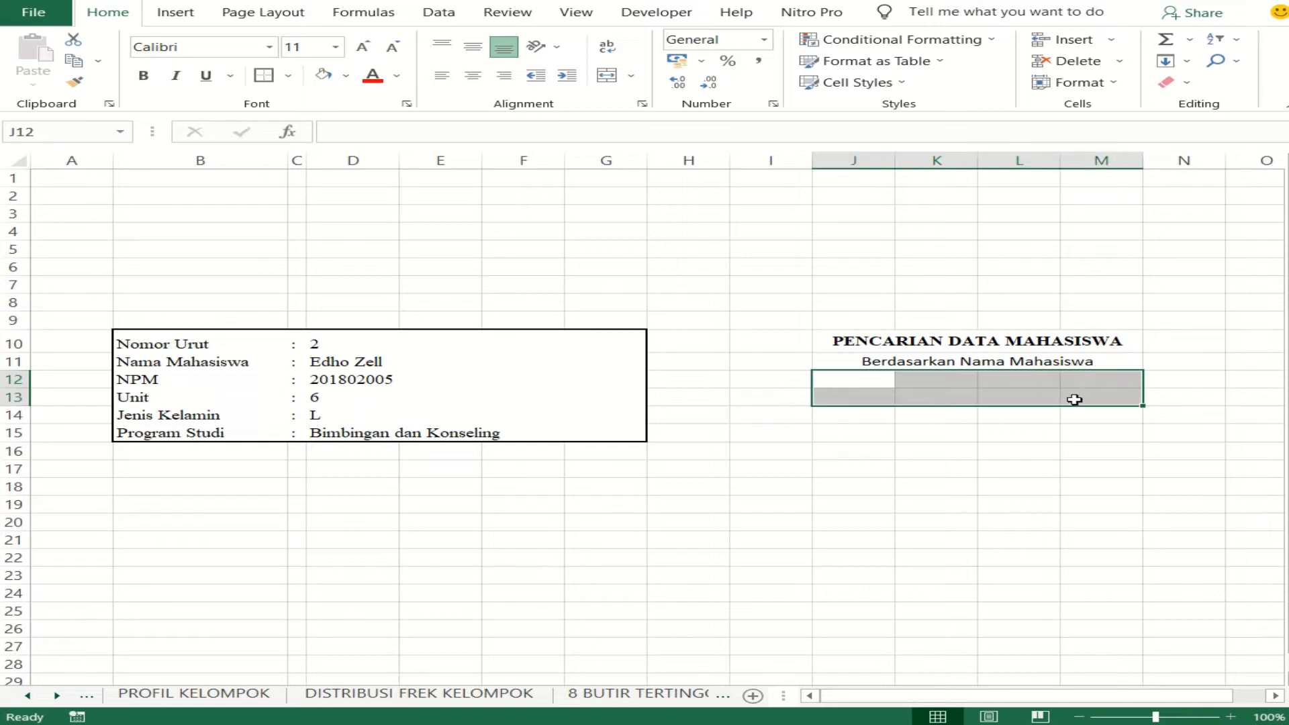
left_click(607, 75)
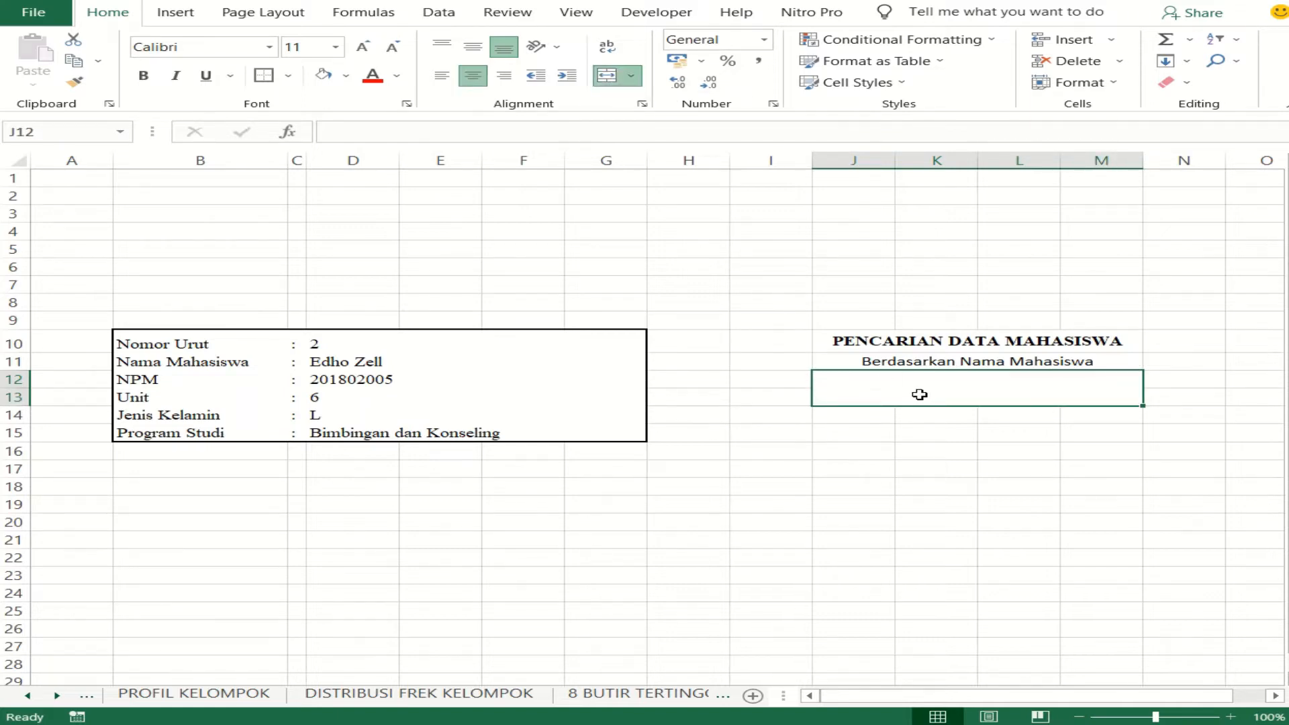
left_click(911, 435)
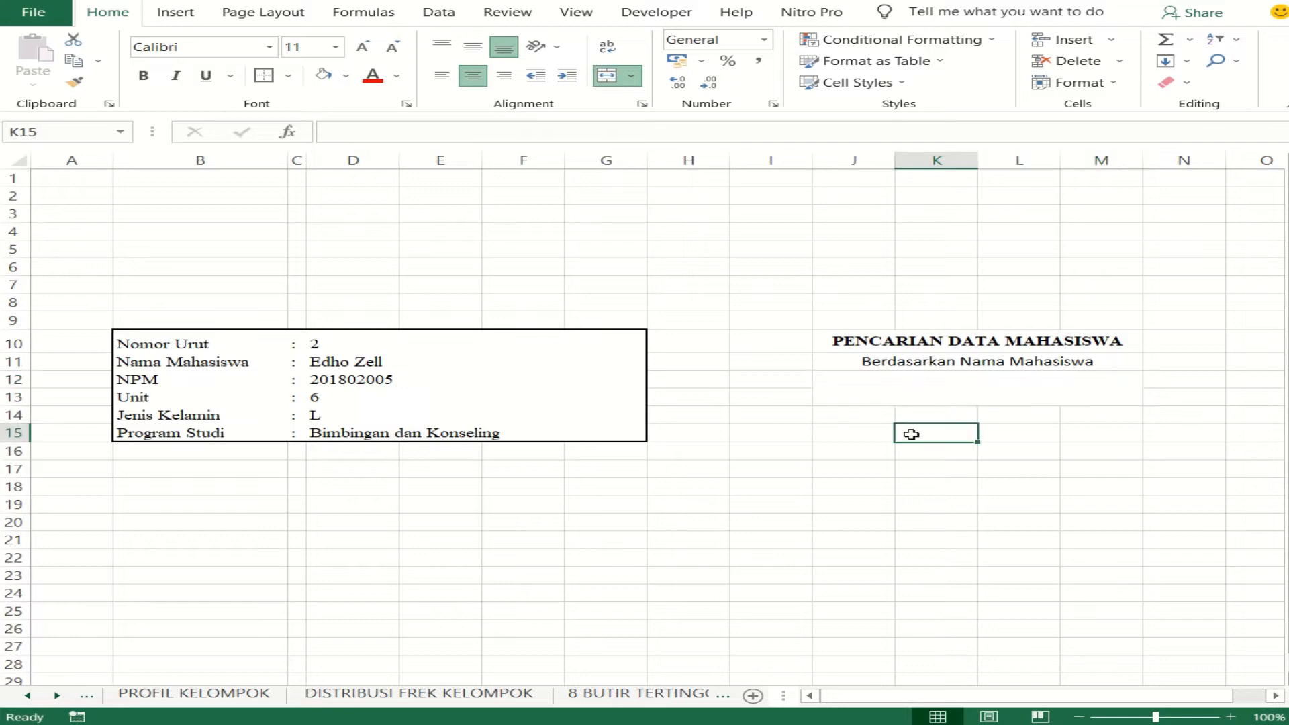
left_click(893, 381)
left_click(978, 444)
left_click(899, 389)
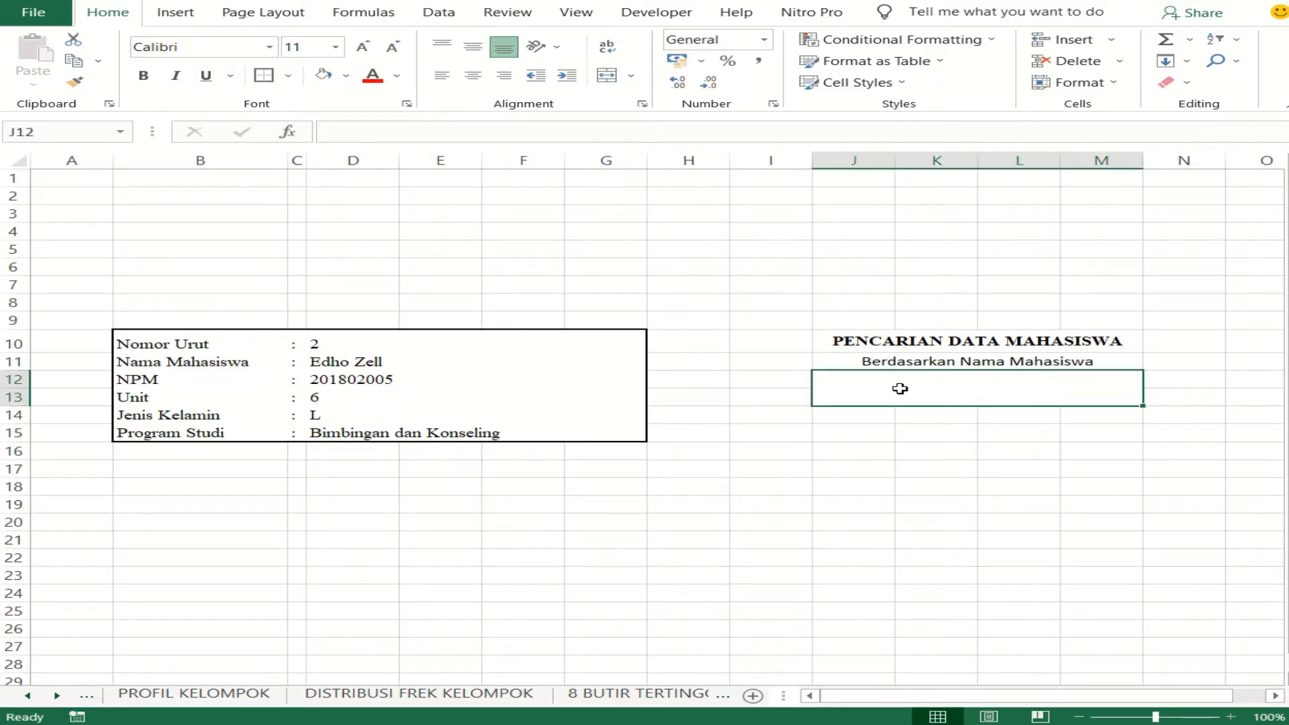
- Merge and center J14:M14 and enter the label Berdasarkan Nomor Urut in it
left_click_drag(866, 417, 1074, 408)
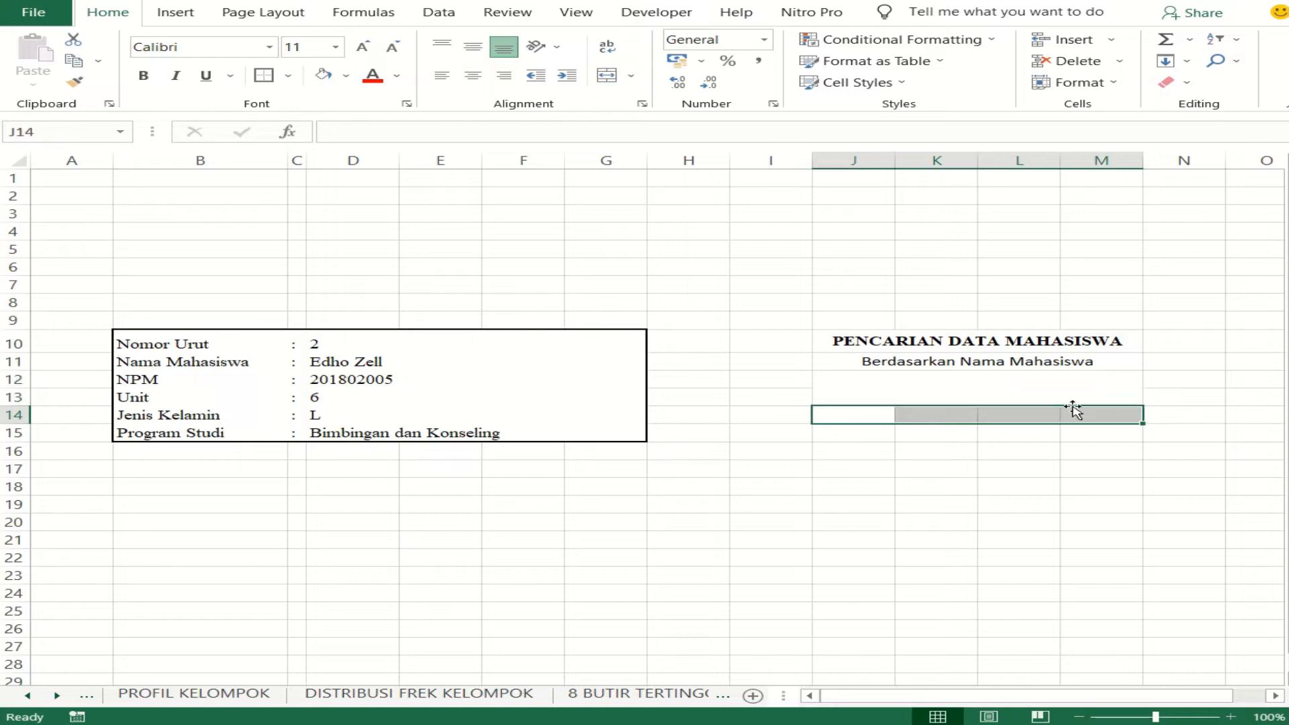
left_click(607, 75)
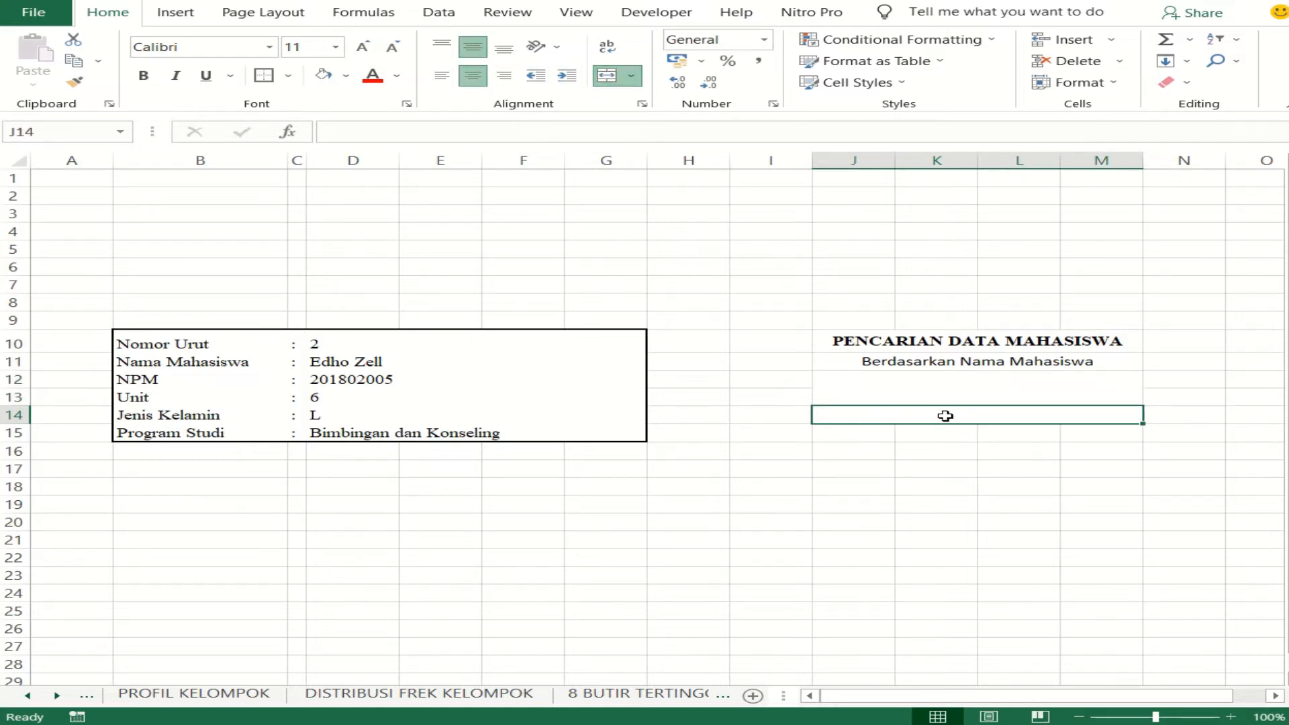
double_click(965, 417)
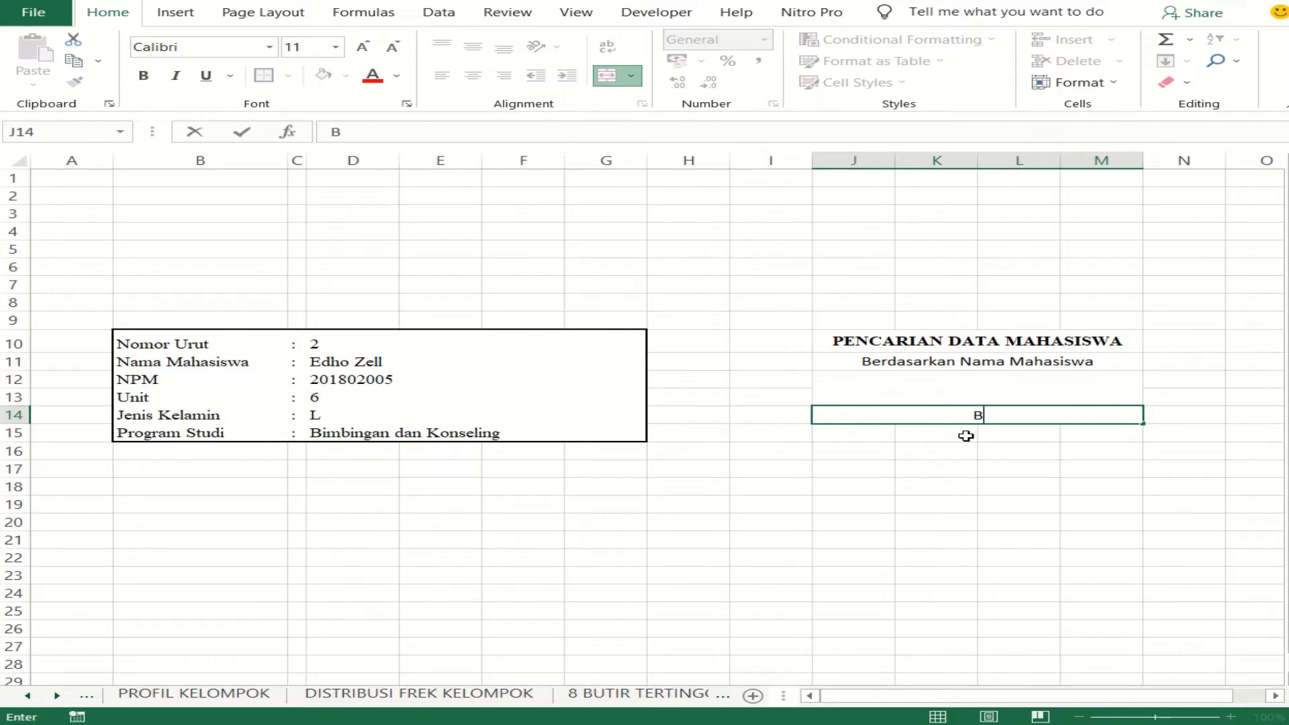
type("Berdasarkan ")
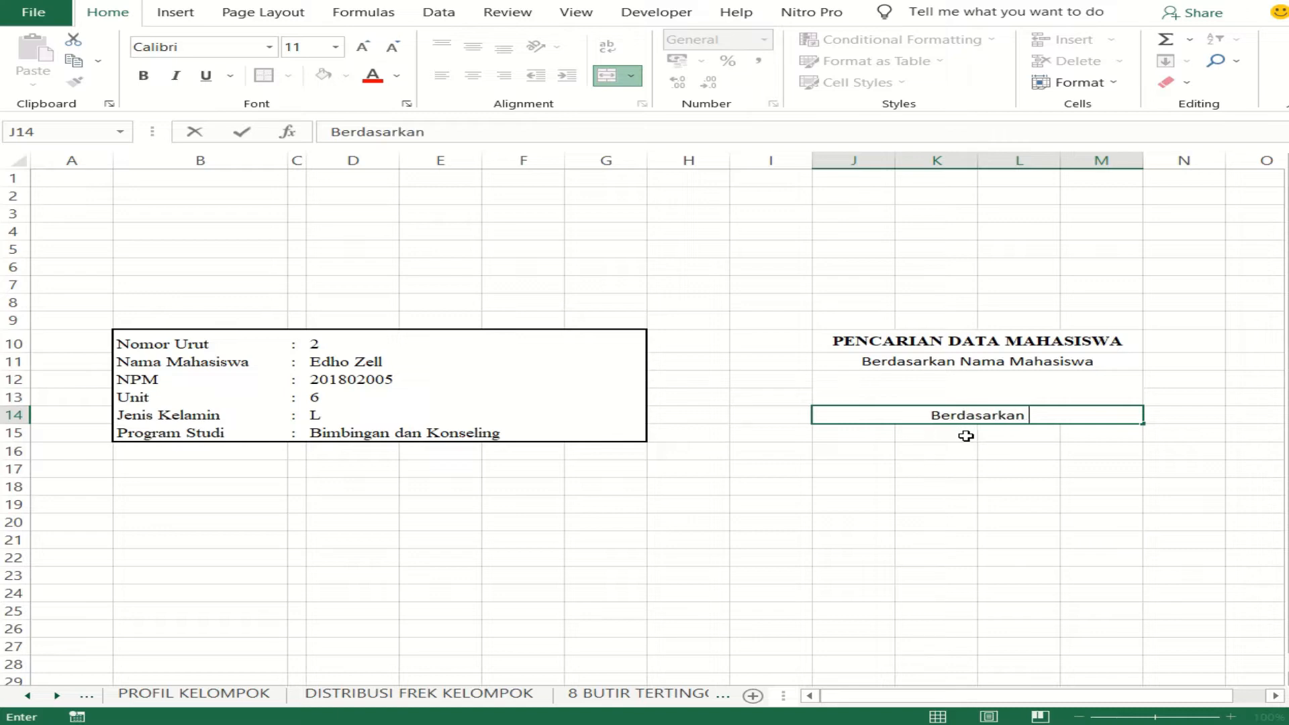
type("Nomor ")
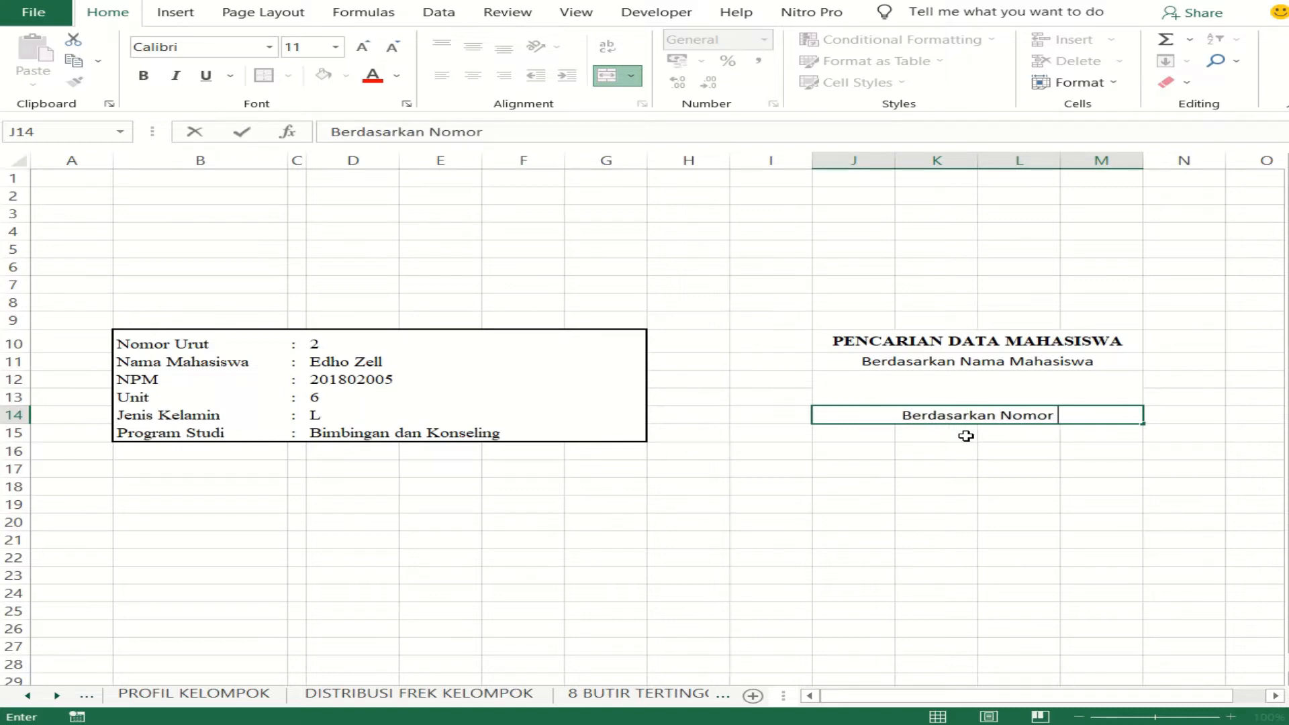
type("Urut")
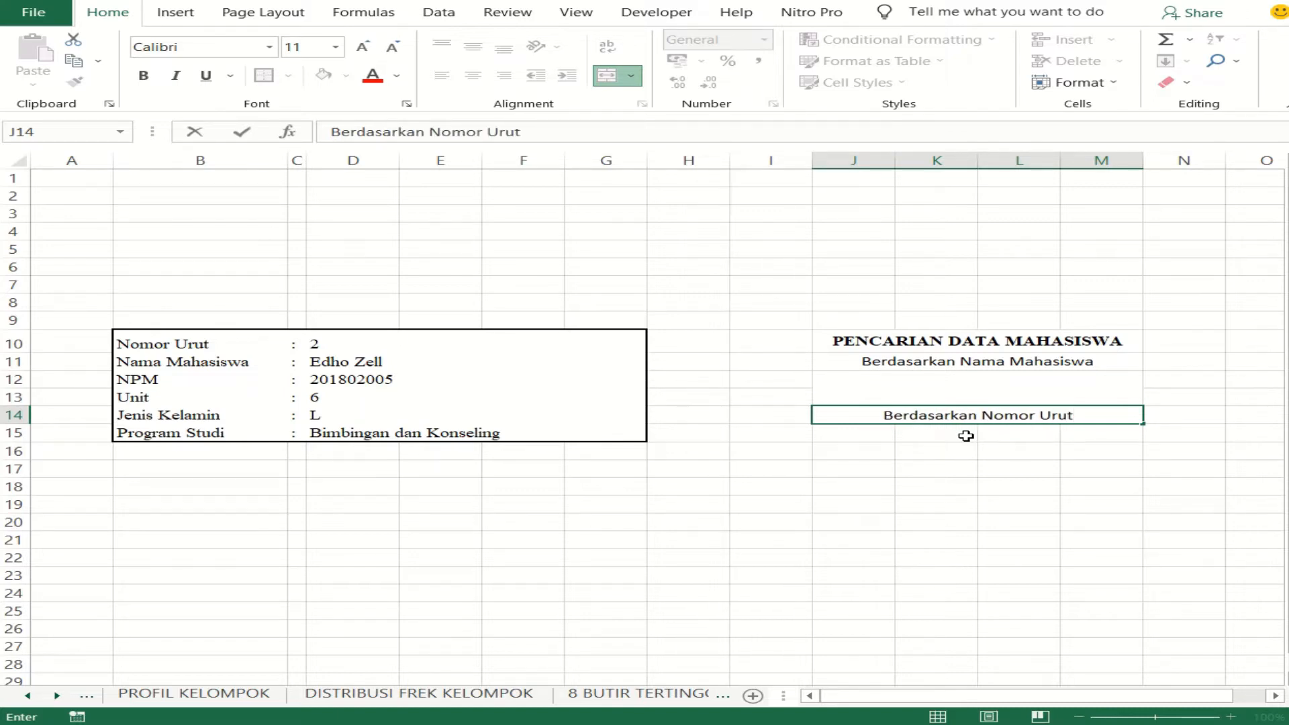
left_click(980, 448)
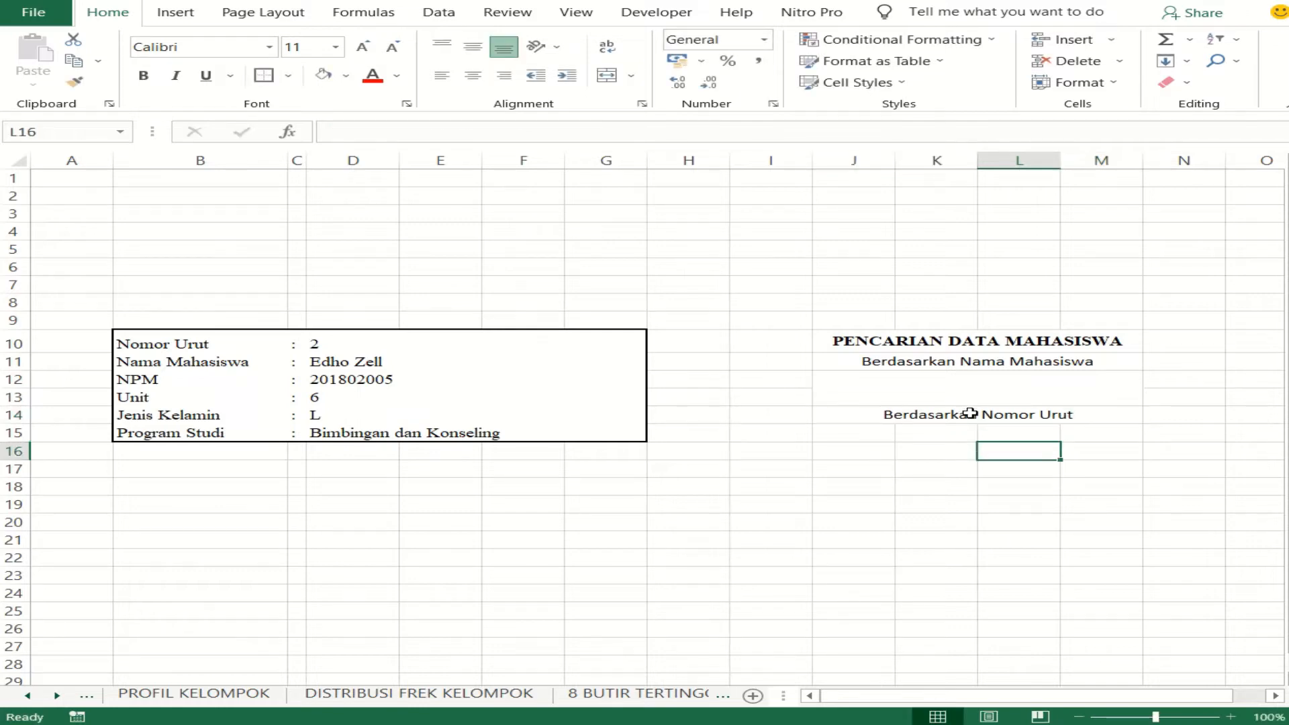
- Merge and center J15:M16 into one cell below the Berdasarkan Nomor Urut label
left_click_drag(935, 342, 949, 432)
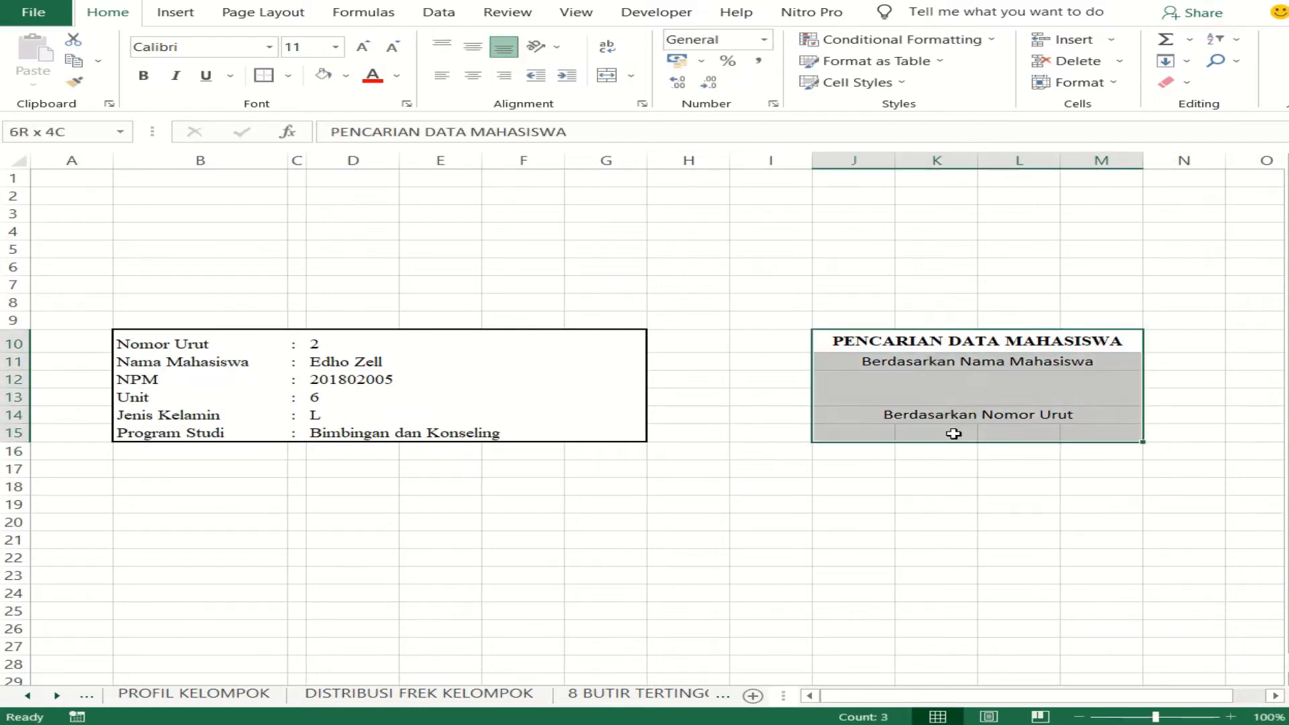
left_click_drag(860, 433, 1066, 448)
key("alt+h")
key("m")
key("c")
left_click(968, 537)
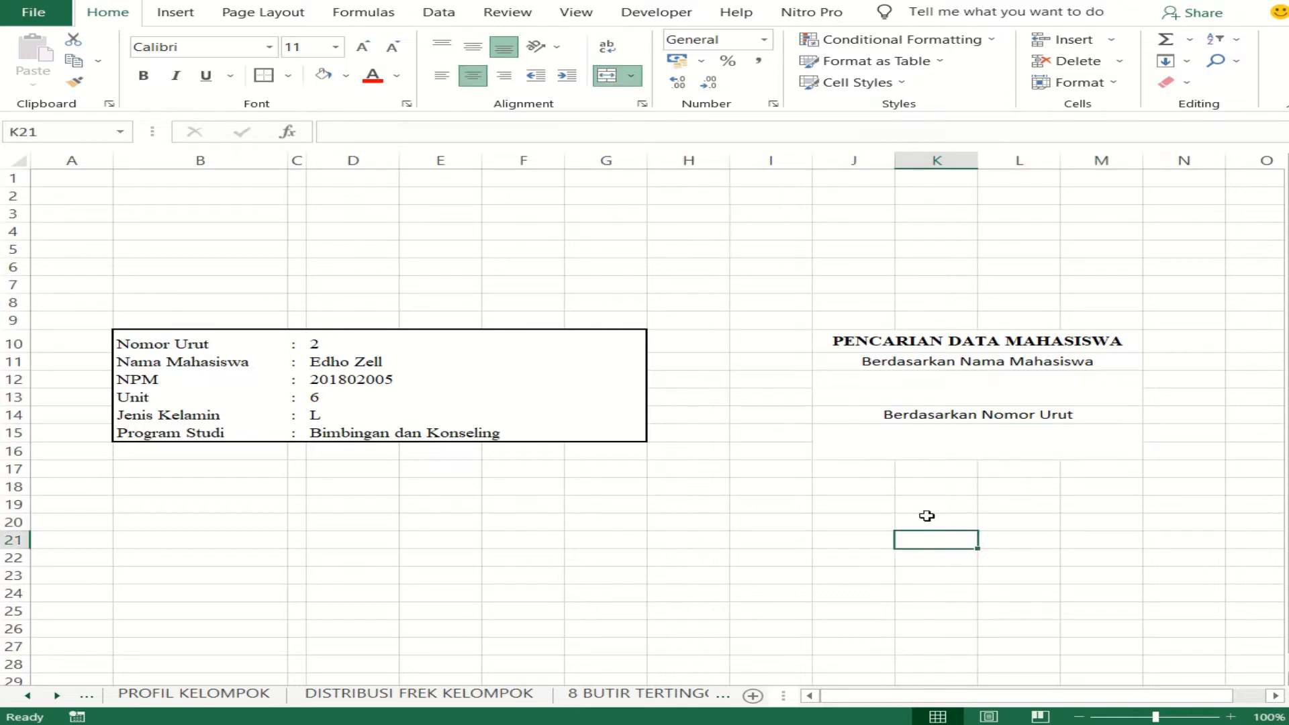
- Apply All Borders to the whole search block J10:M16
left_click(904, 445)
left_click(876, 345)
left_click_drag(876, 346, 907, 451)
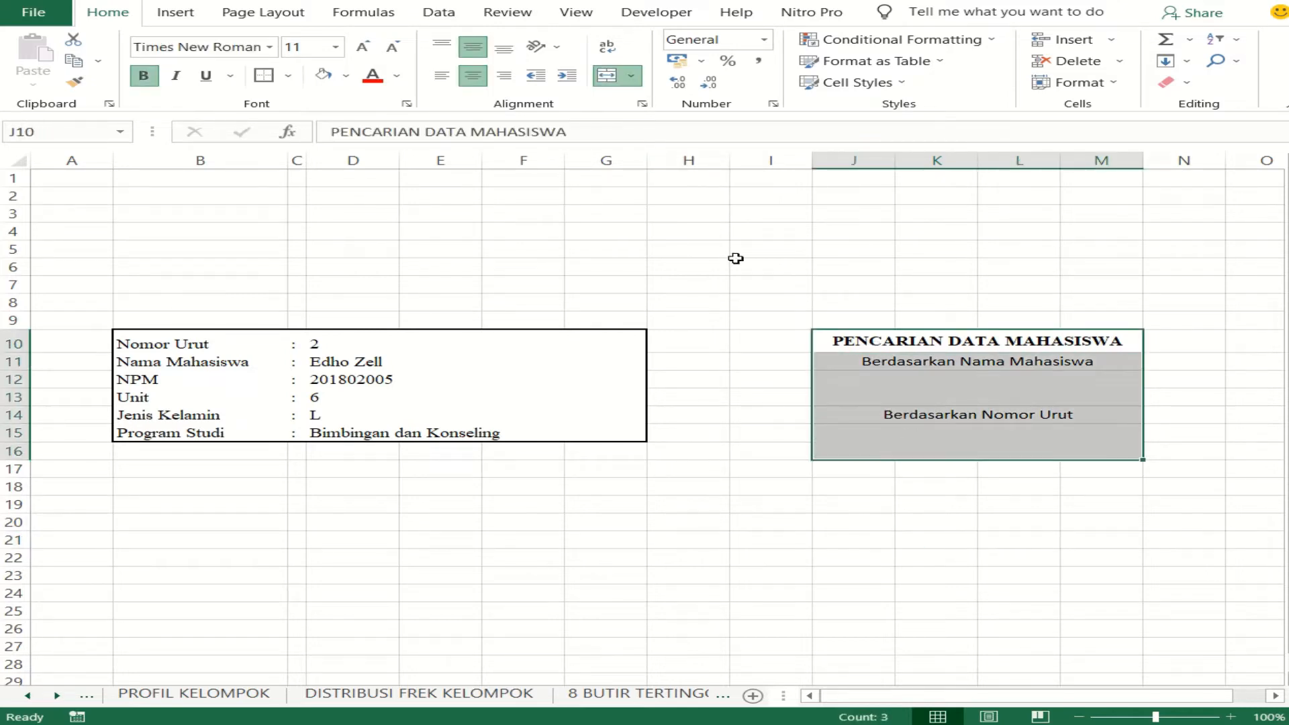
left_click(288, 75)
left_click(362, 238)
left_click(799, 485)
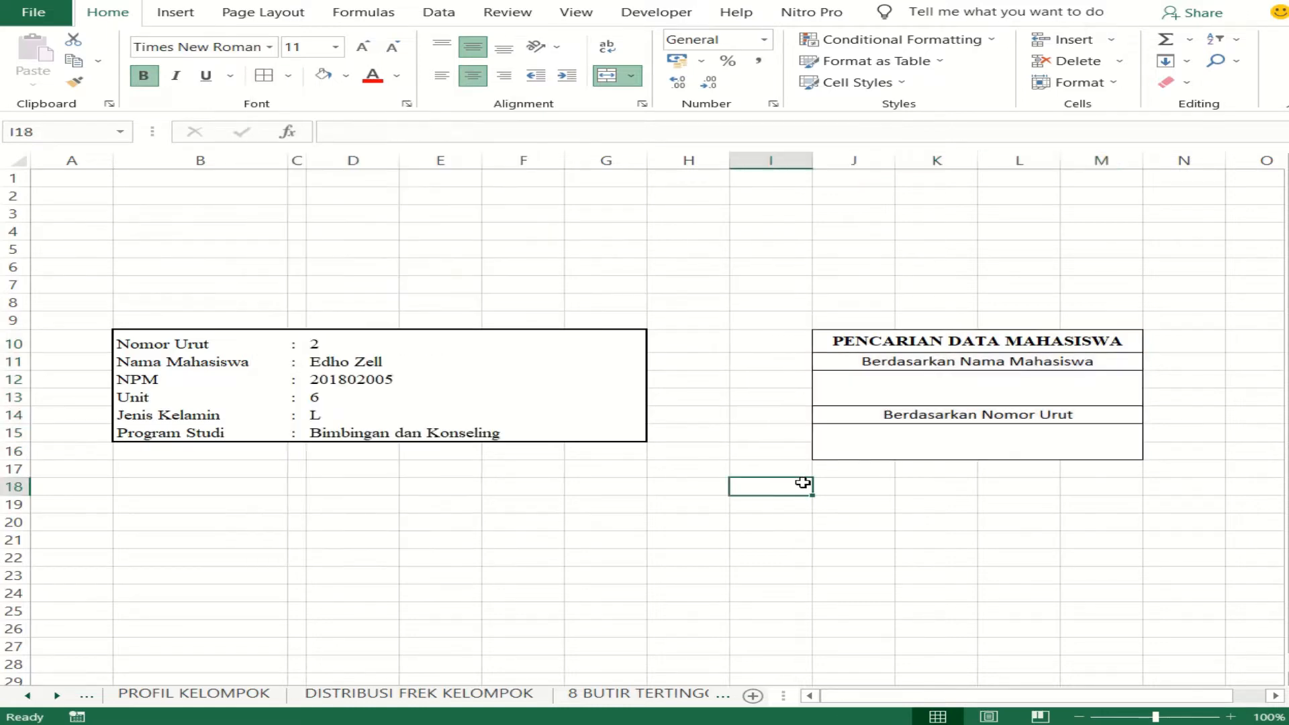
- Apply Thick Outside Borders to J10:M11 and to each of the merged cells J12, J14 and J15
left_click_drag(893, 342, 901, 356)
left_click(290, 76)
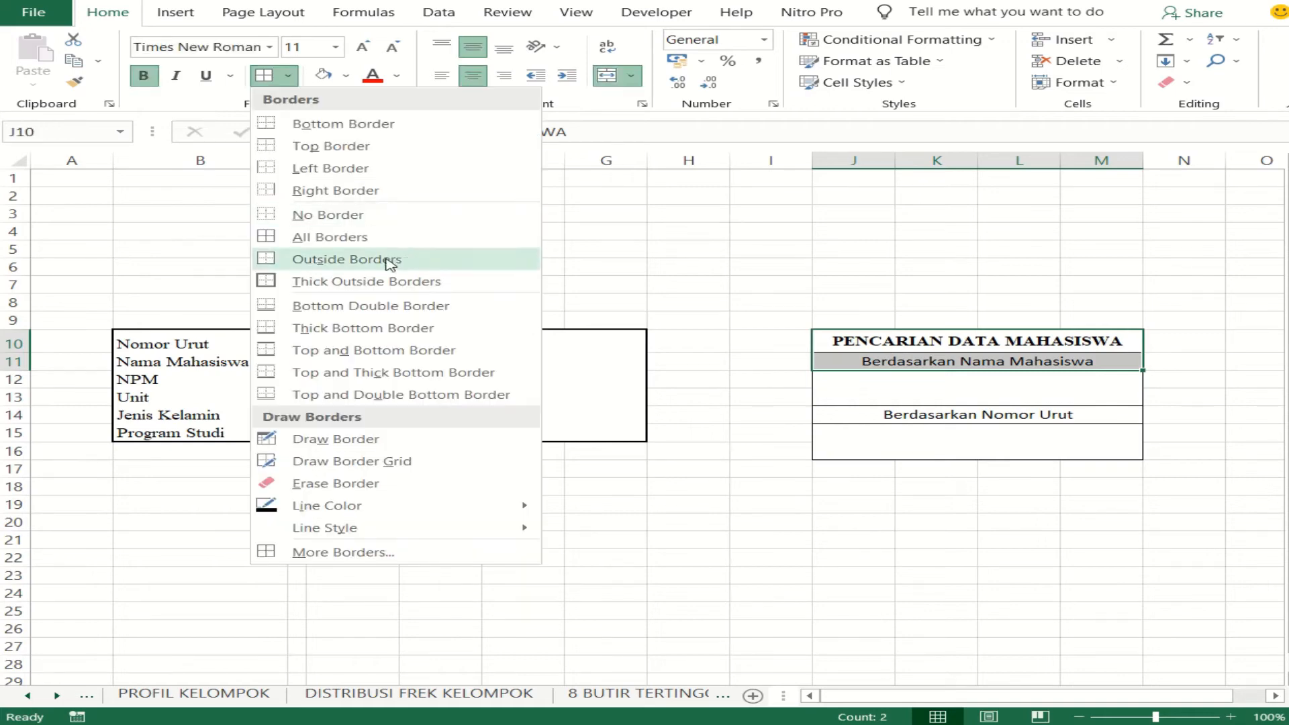
left_click(390, 281)
left_click(590, 470)
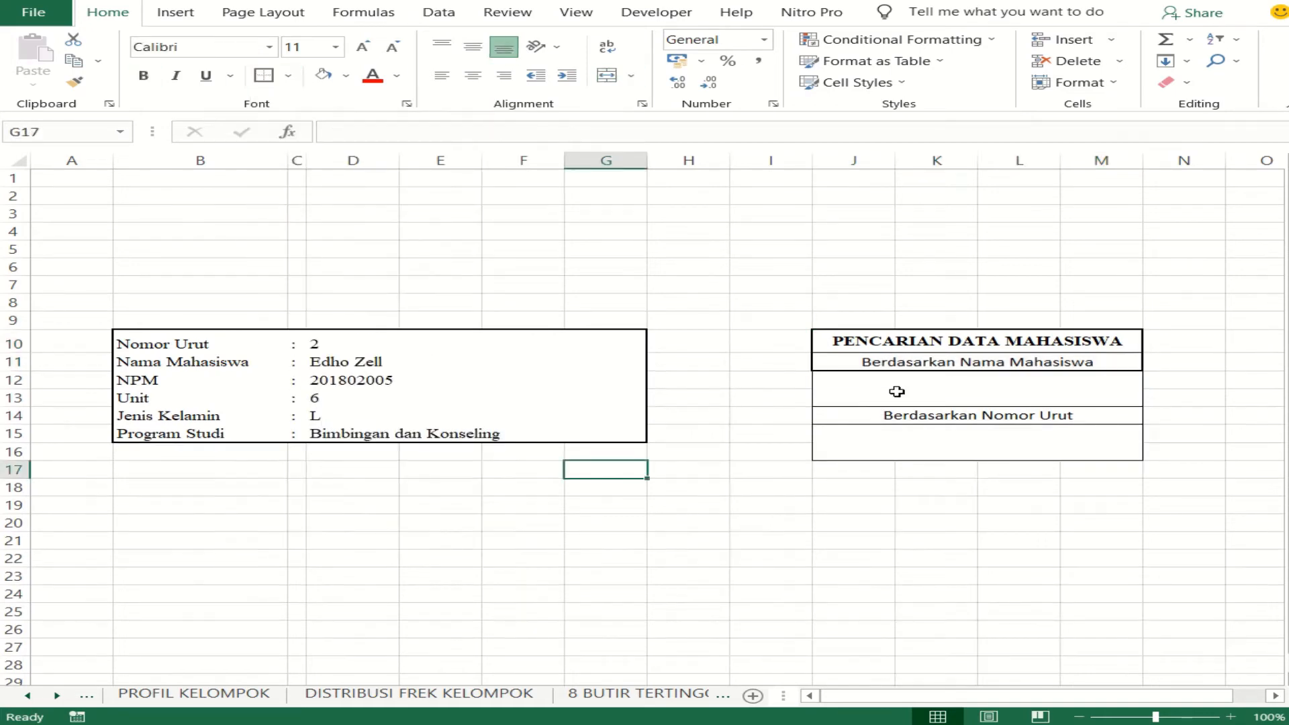
left_click(887, 384)
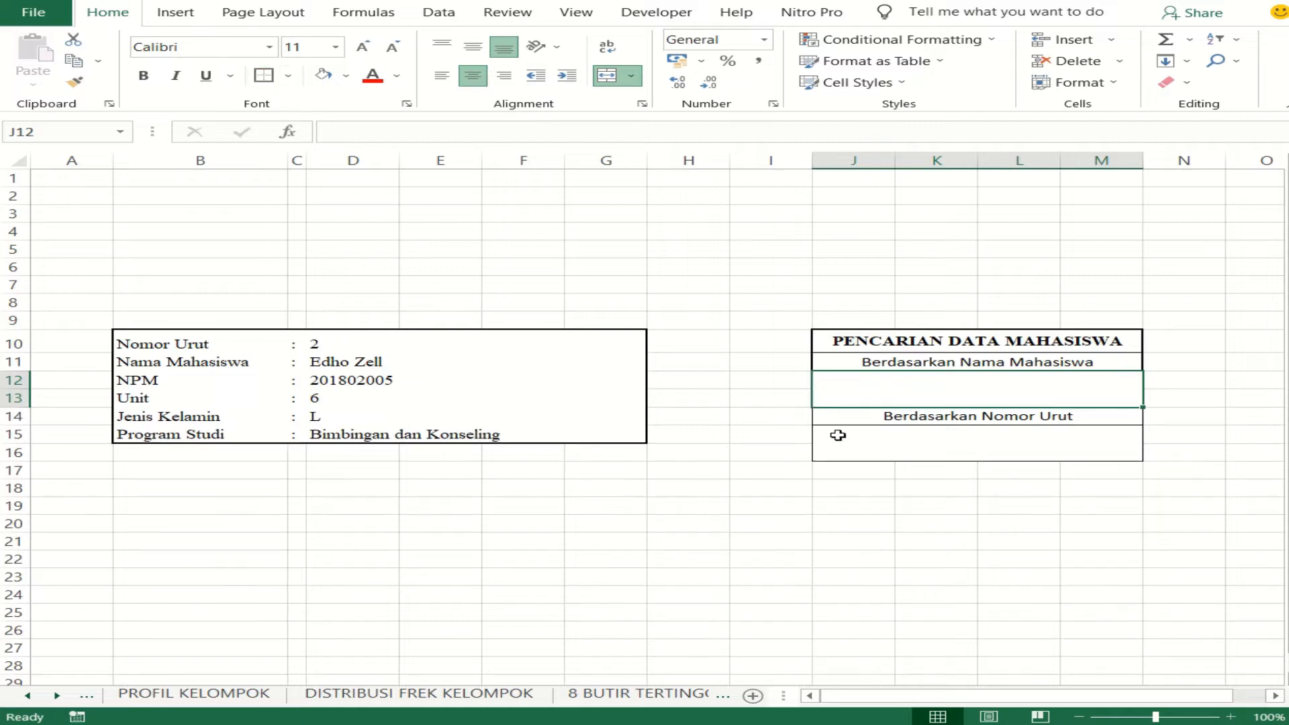
left_click(845, 415)
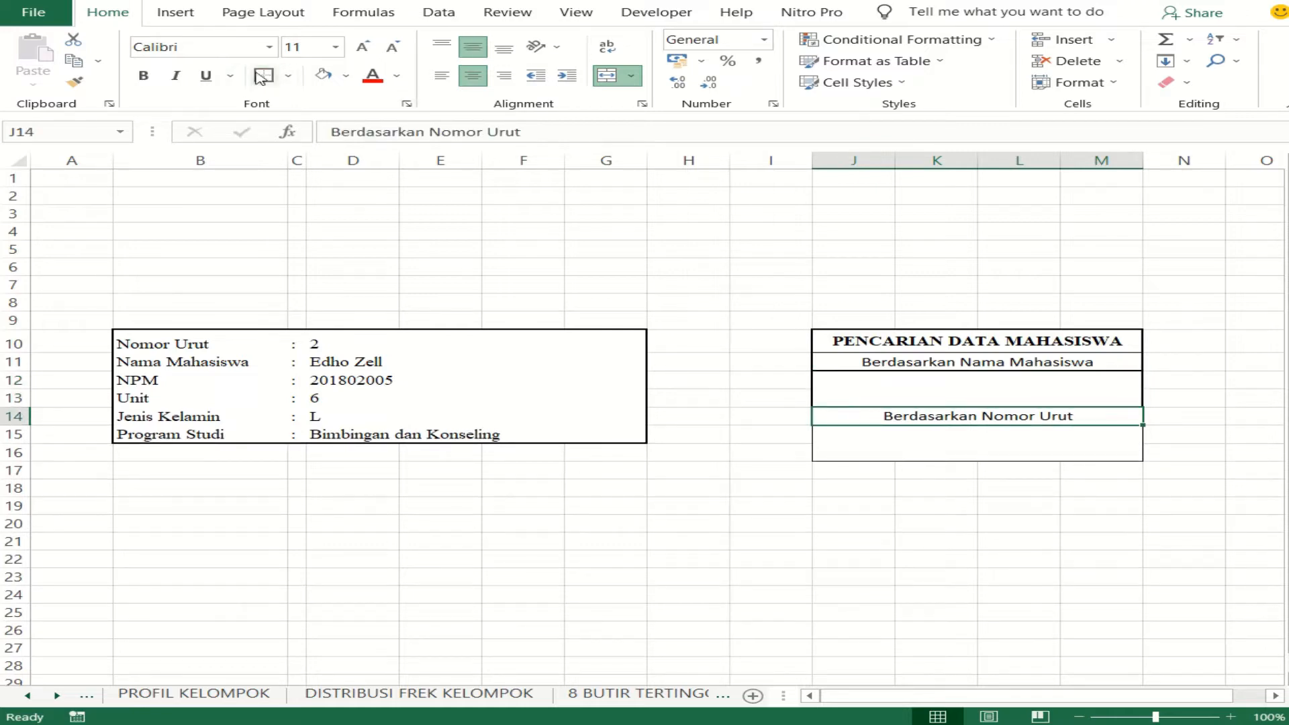
left_click(944, 447)
left_click(263, 76)
left_click(997, 679)
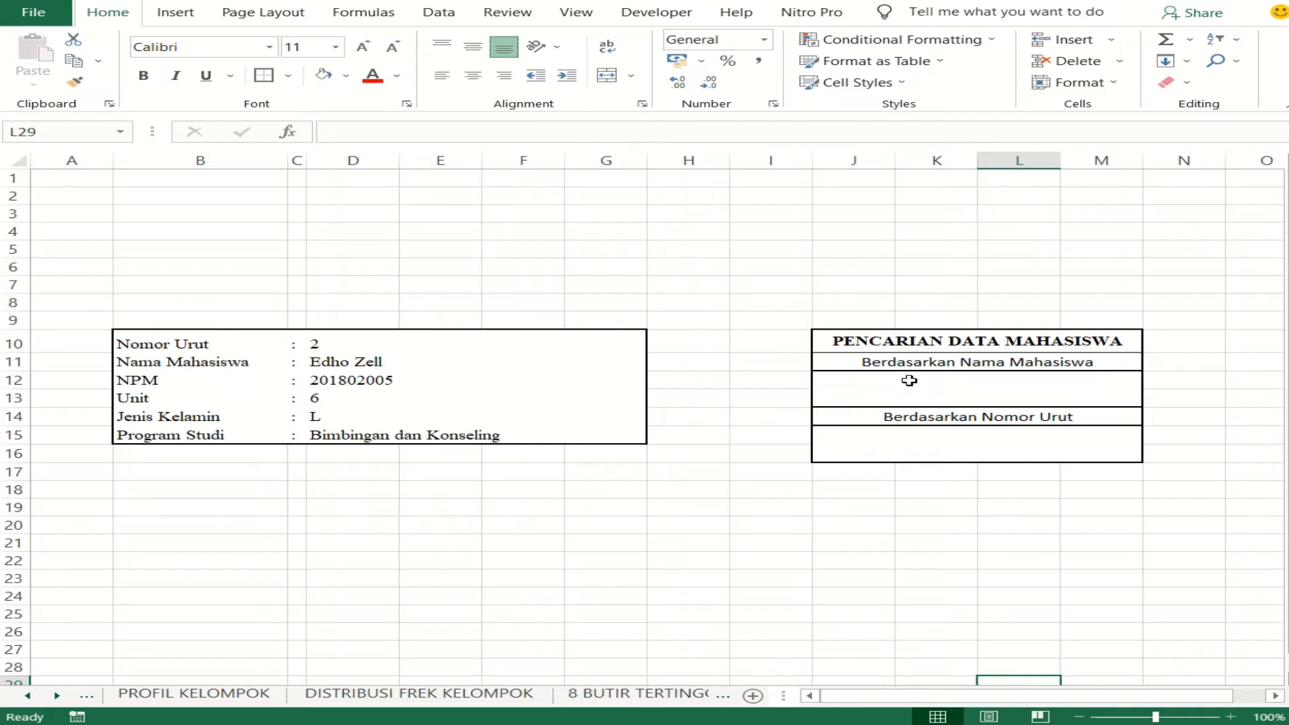
- Fill the PENCARIAN DATA MAHASISWA heading and both Berdasarkan label cells with a light blue-gray color
left_click_drag(906, 341, 917, 360)
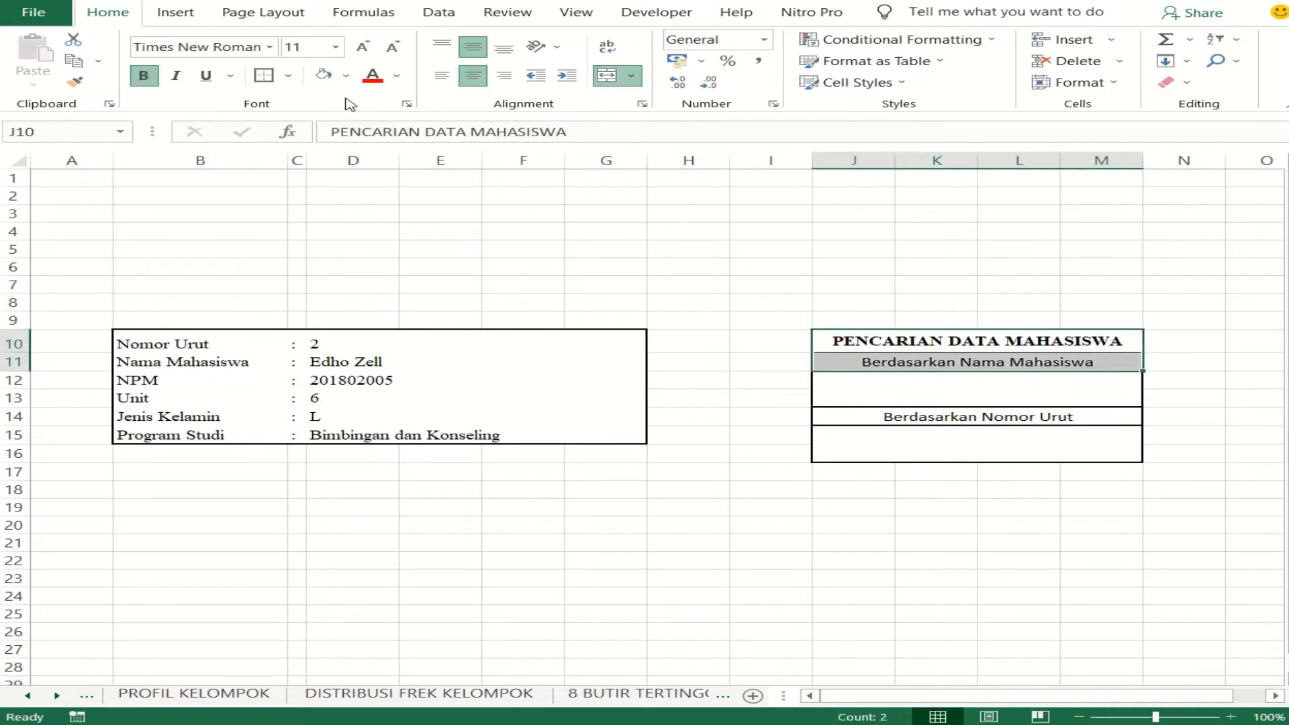
left_click(346, 75)
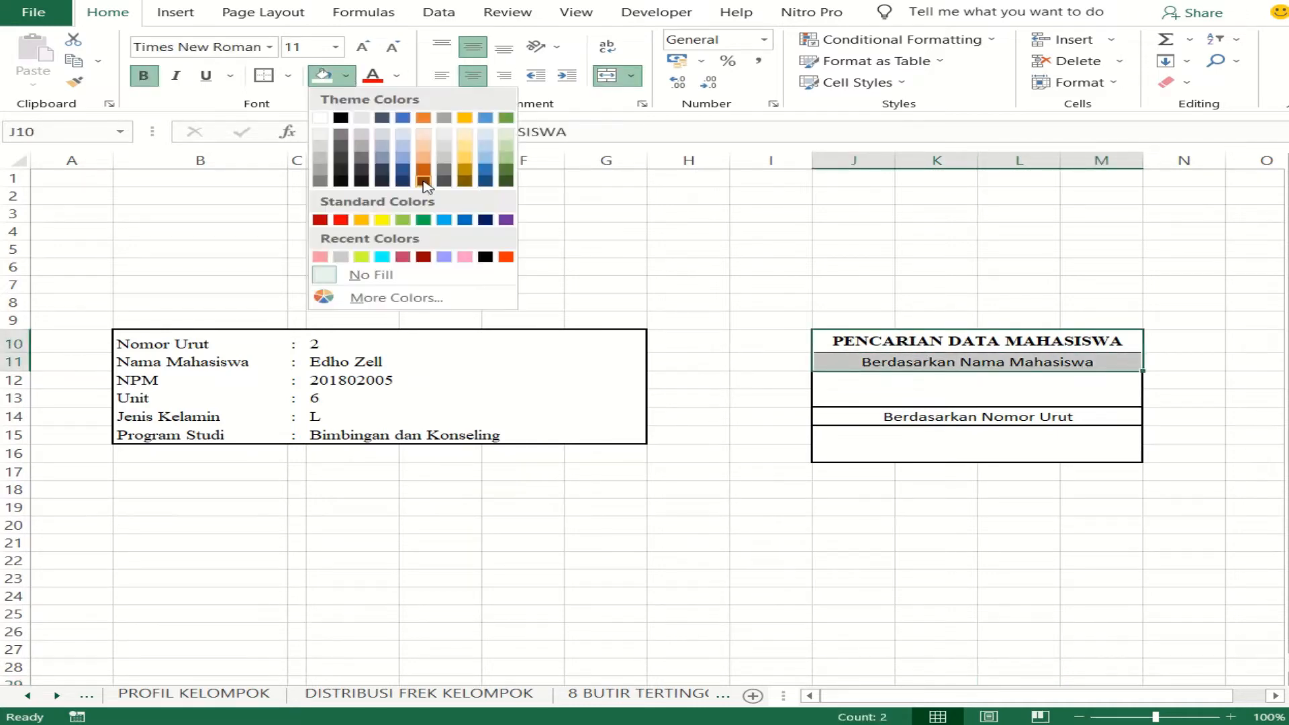
left_click(382, 141)
left_click(840, 416)
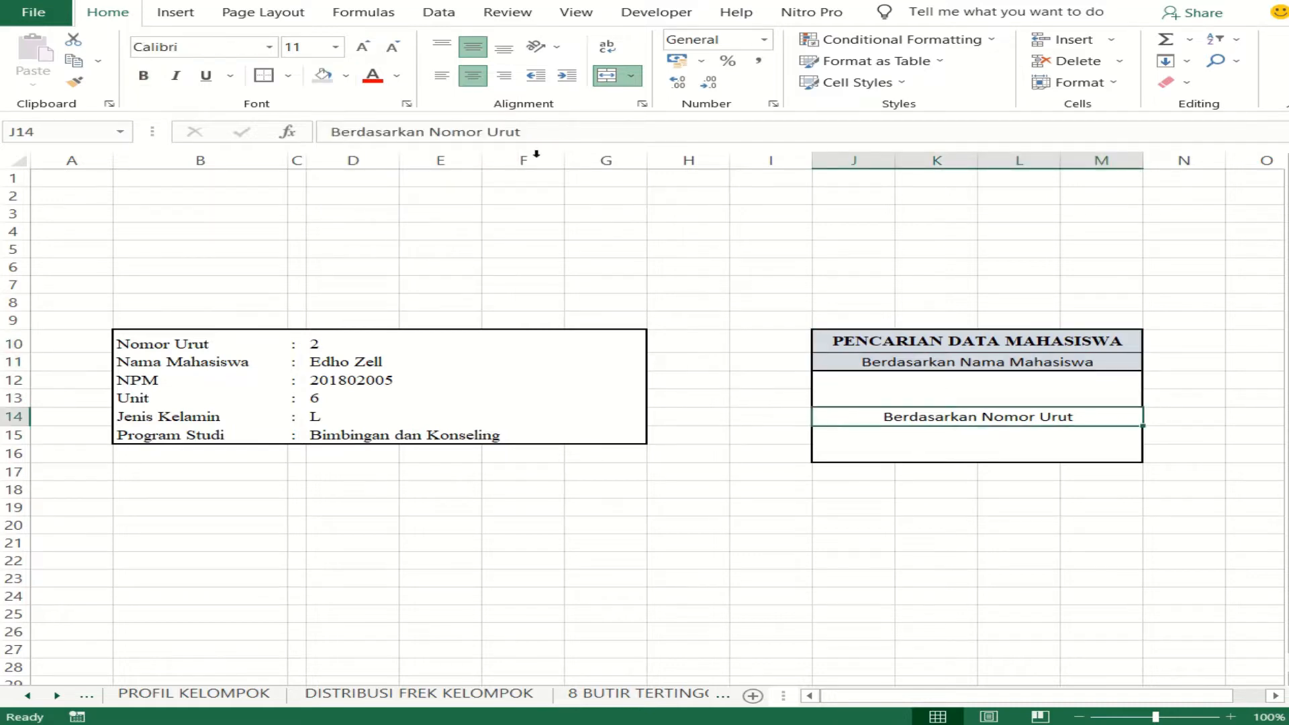
left_click(322, 76)
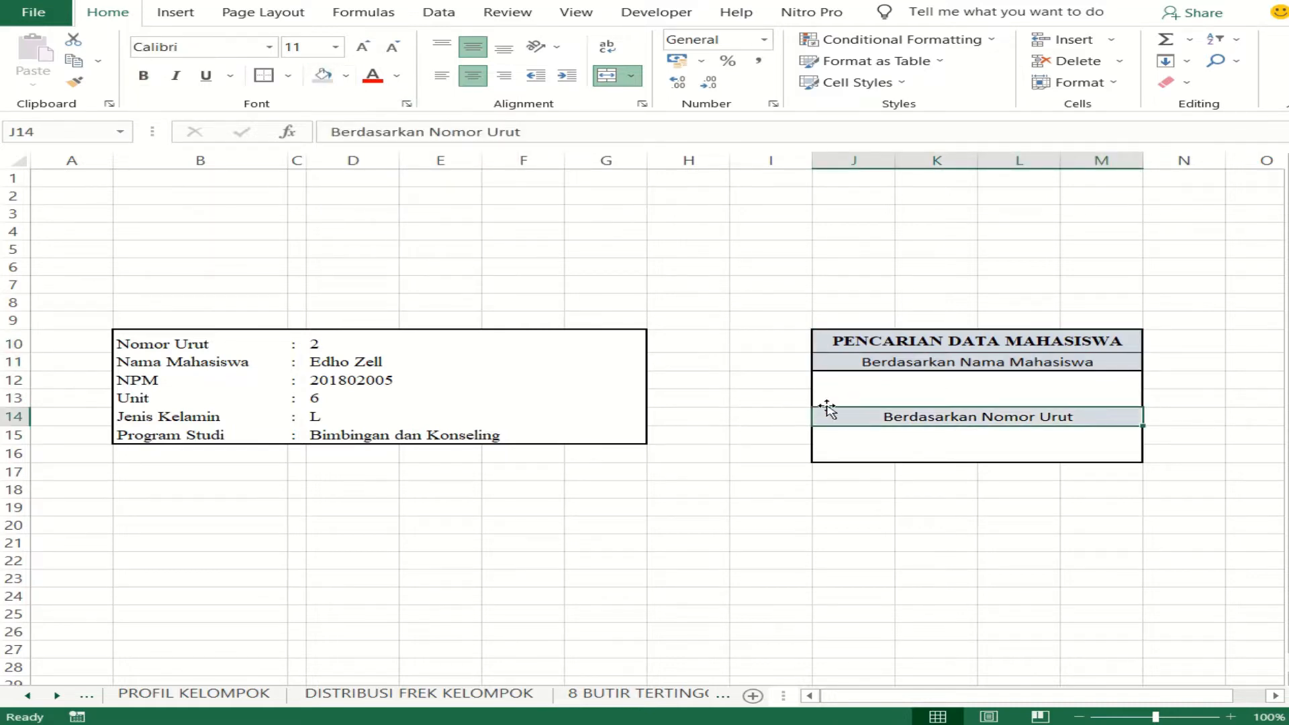
- Change the fill of the Berdasarkan Nama Mahasiswa and Berdasarkan Nomor Urut labels to Blue, Accent 1, Lighter 80%
left_click(874, 365, "ctrl")
left_click(346, 75)
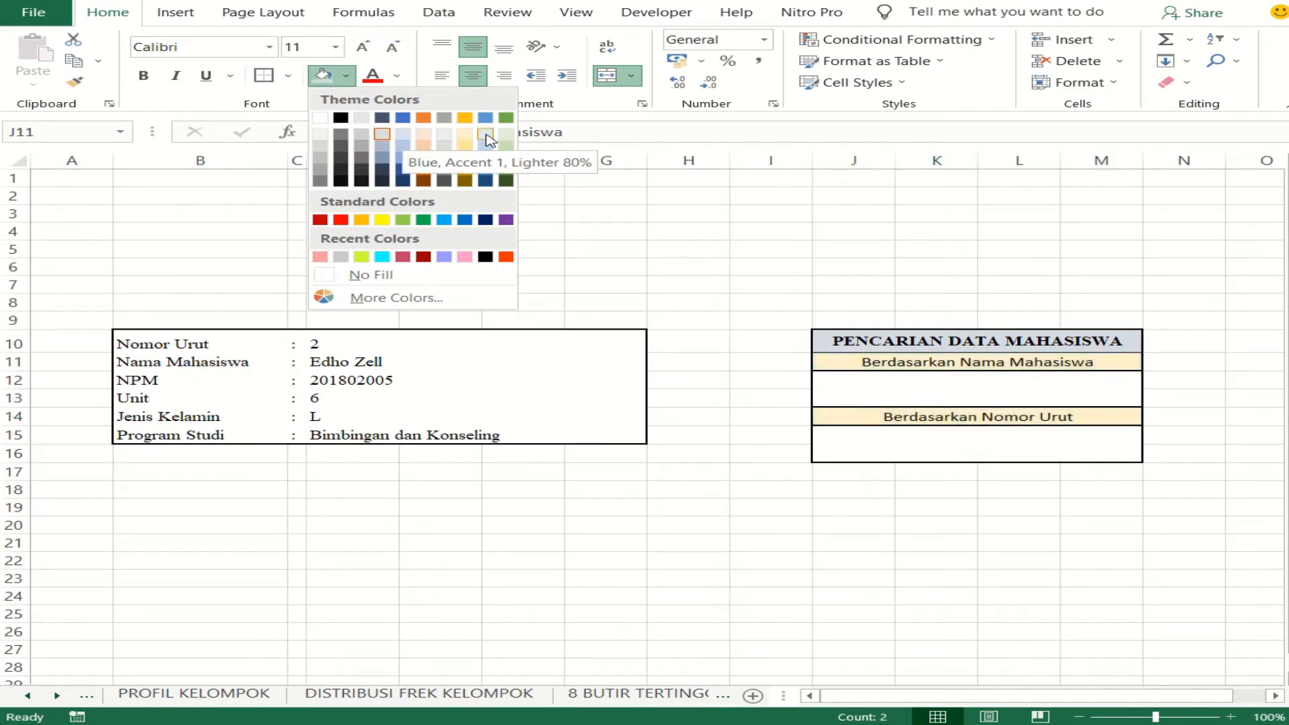
left_click(403, 134)
- Fill the two empty merged search cells J12 and J15 with a light gold color
left_click(899, 376)
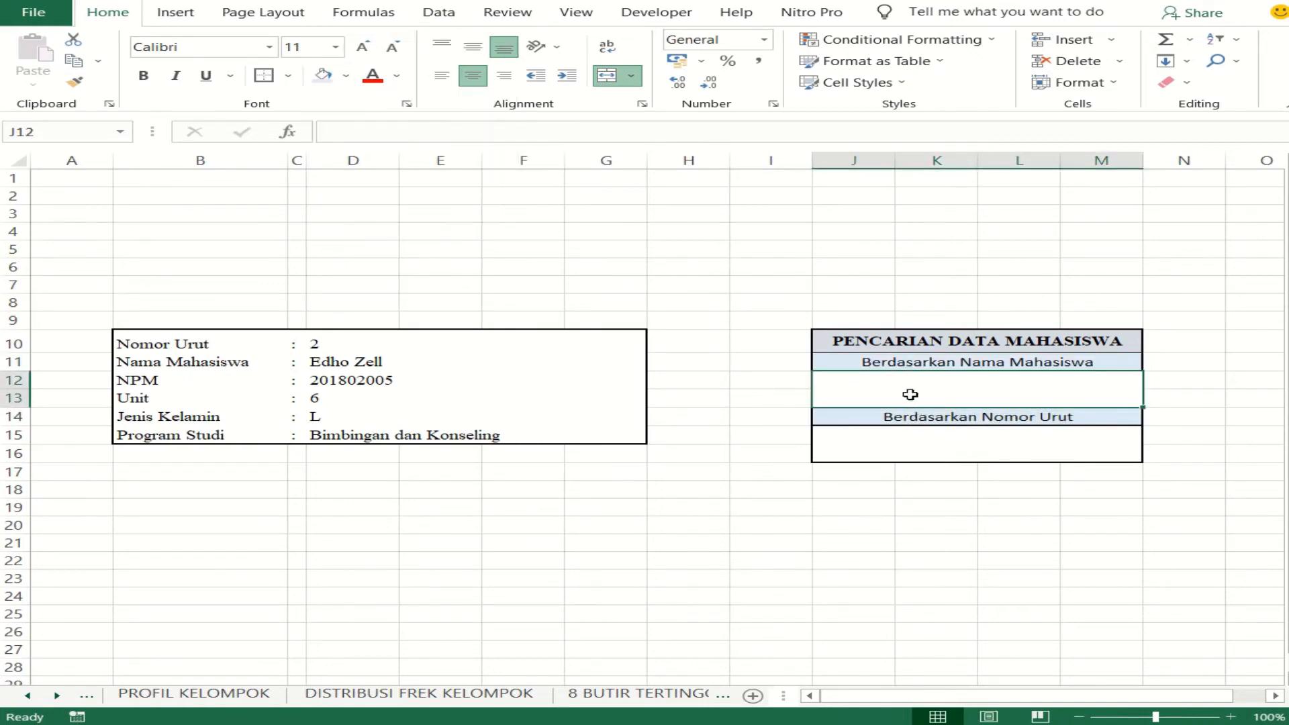
left_click(938, 447, "ctrl")
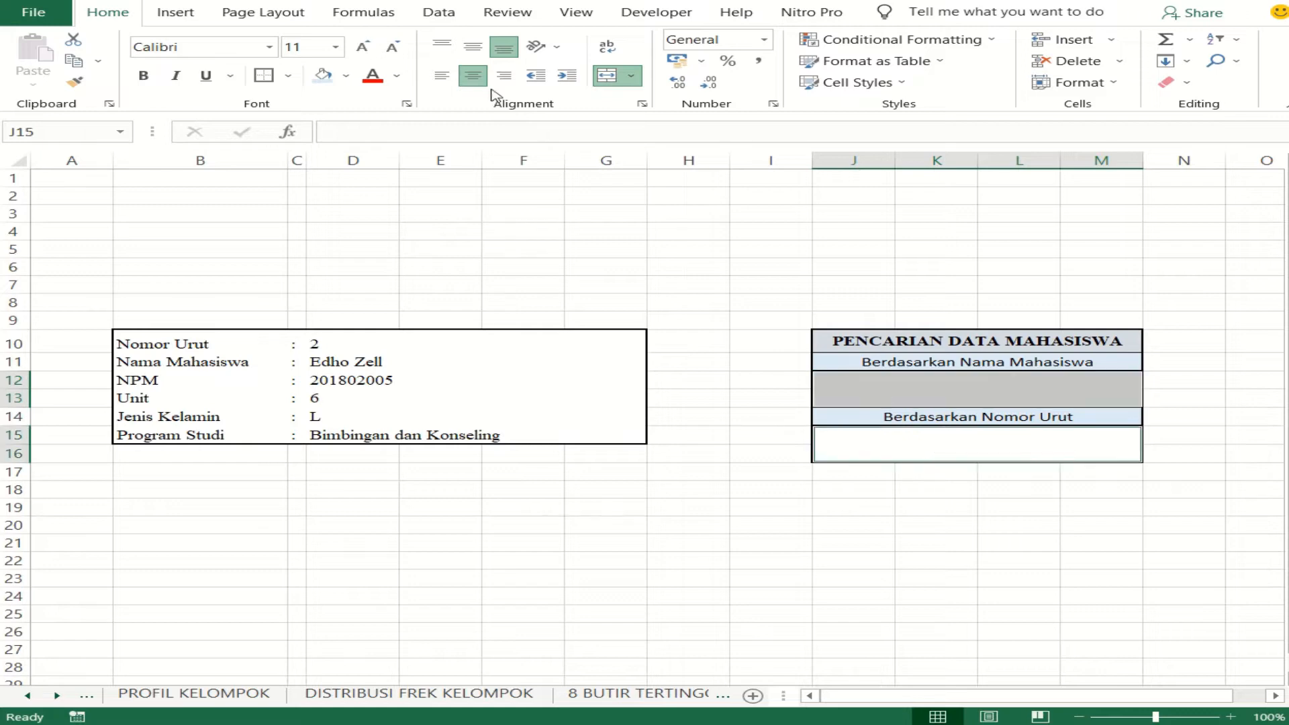
left_click(346, 75)
left_click(436, 137)
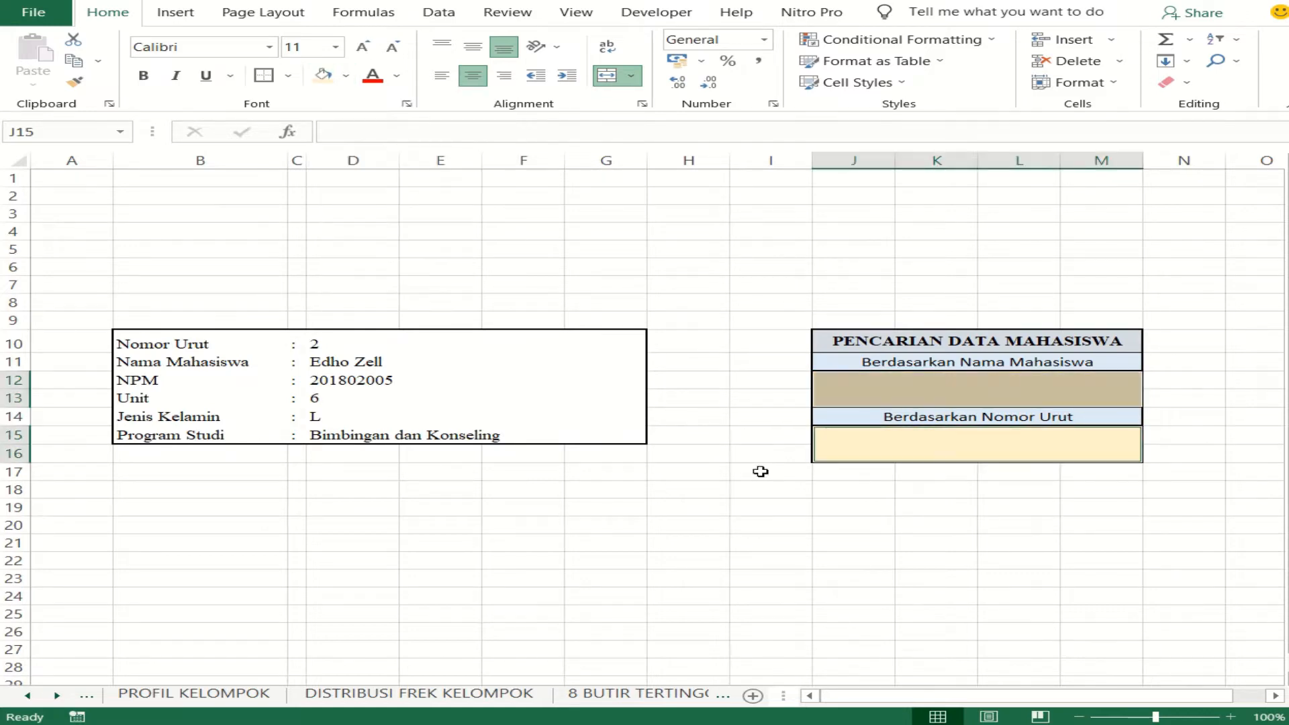
left_click(760, 471)
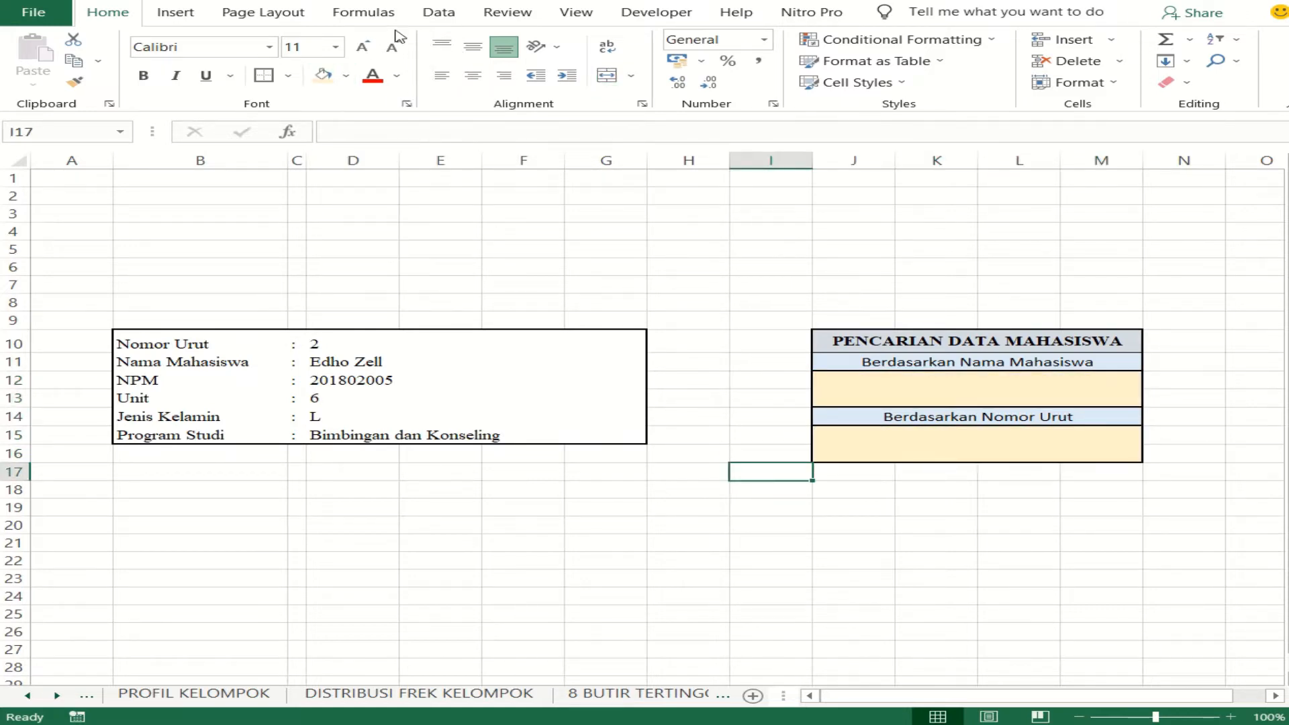
- Insert a Combo Box form control inside the merged cell below Berdasarkan Nama Mahasiswa, nearly filling it
left_click(640, 14)
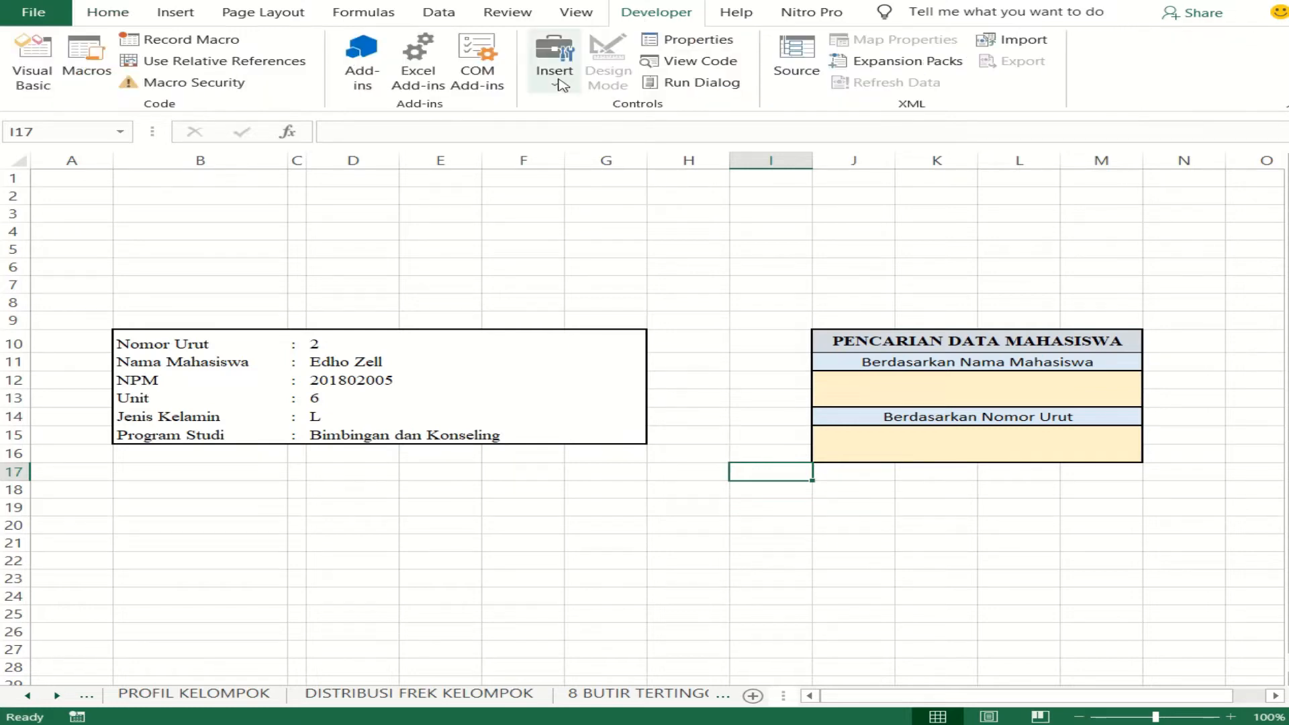
left_click(557, 79)
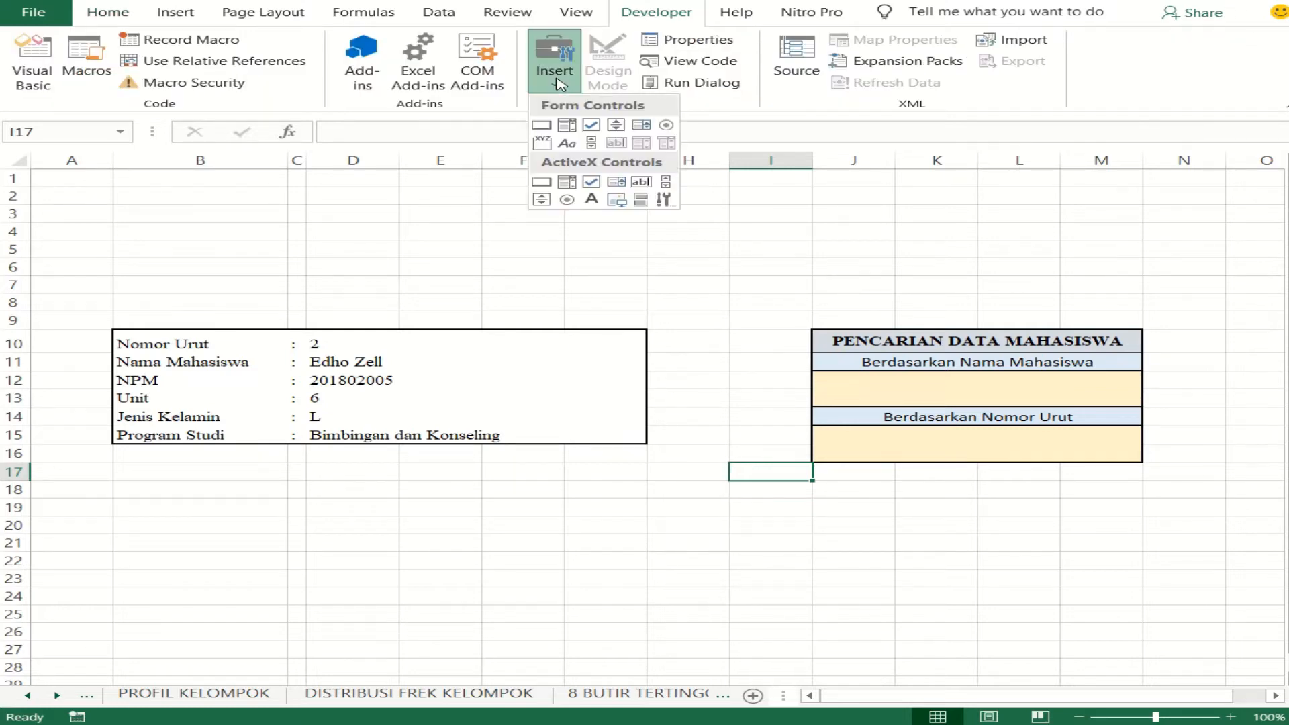
left_click(567, 126)
left_click_drag(827, 381, 1119, 404)
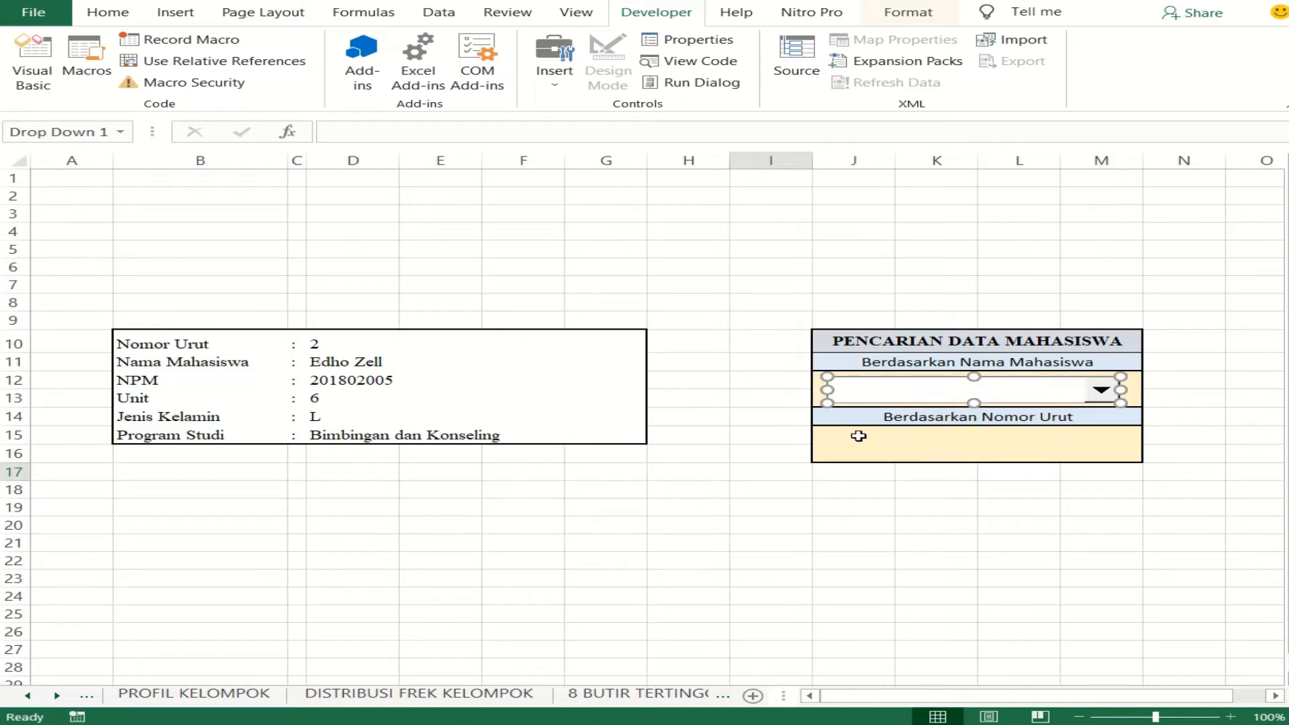
- Insert a second Combo Box form control below Berdasarkan Nomor Urut, widen it slightly and nudge it left to line up with the first
left_click(554, 67)
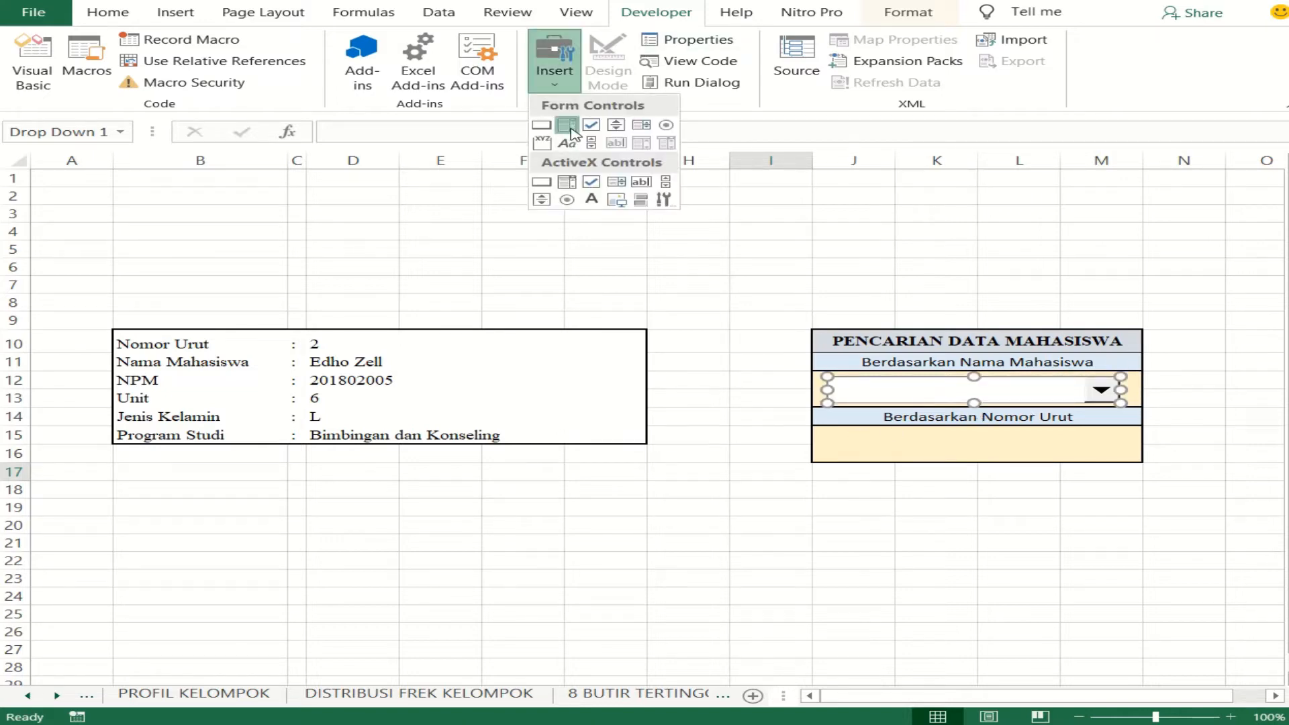
left_click(567, 125)
left_click_drag(834, 430, 1093, 457)
left_click_drag(1112, 455, 1125, 456)
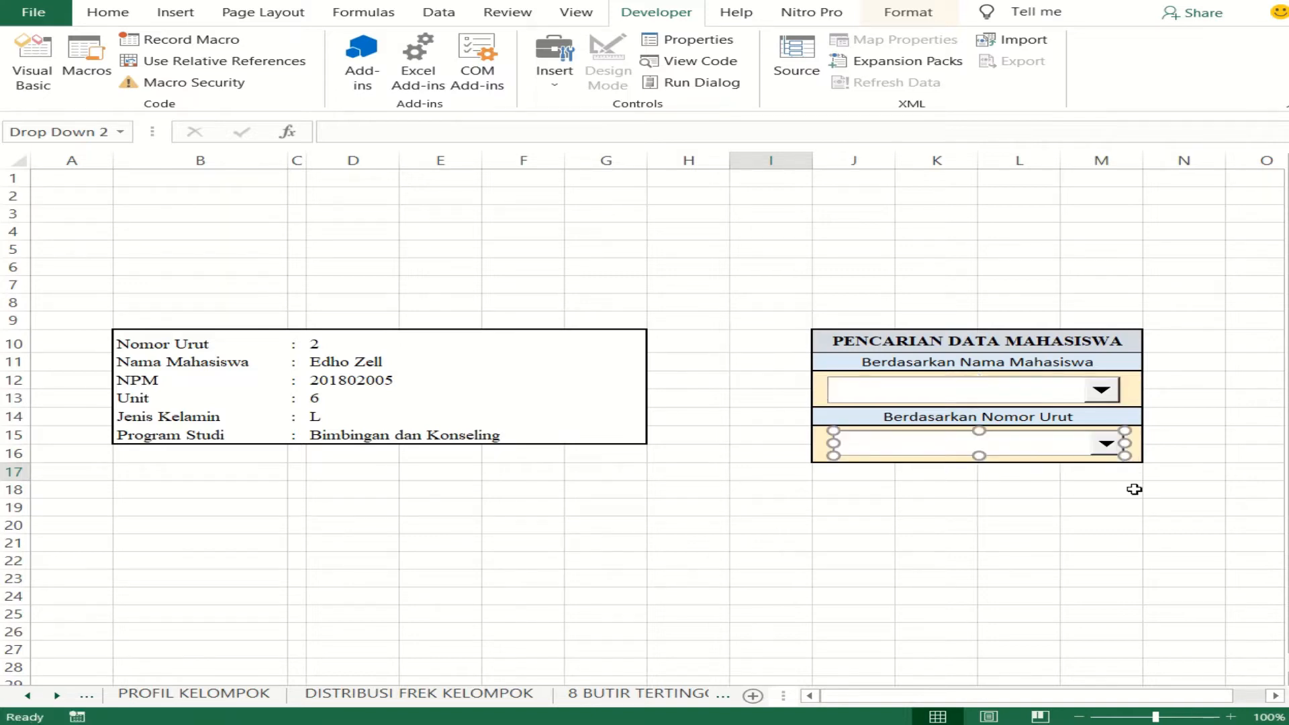
key("Left")
key("Left")
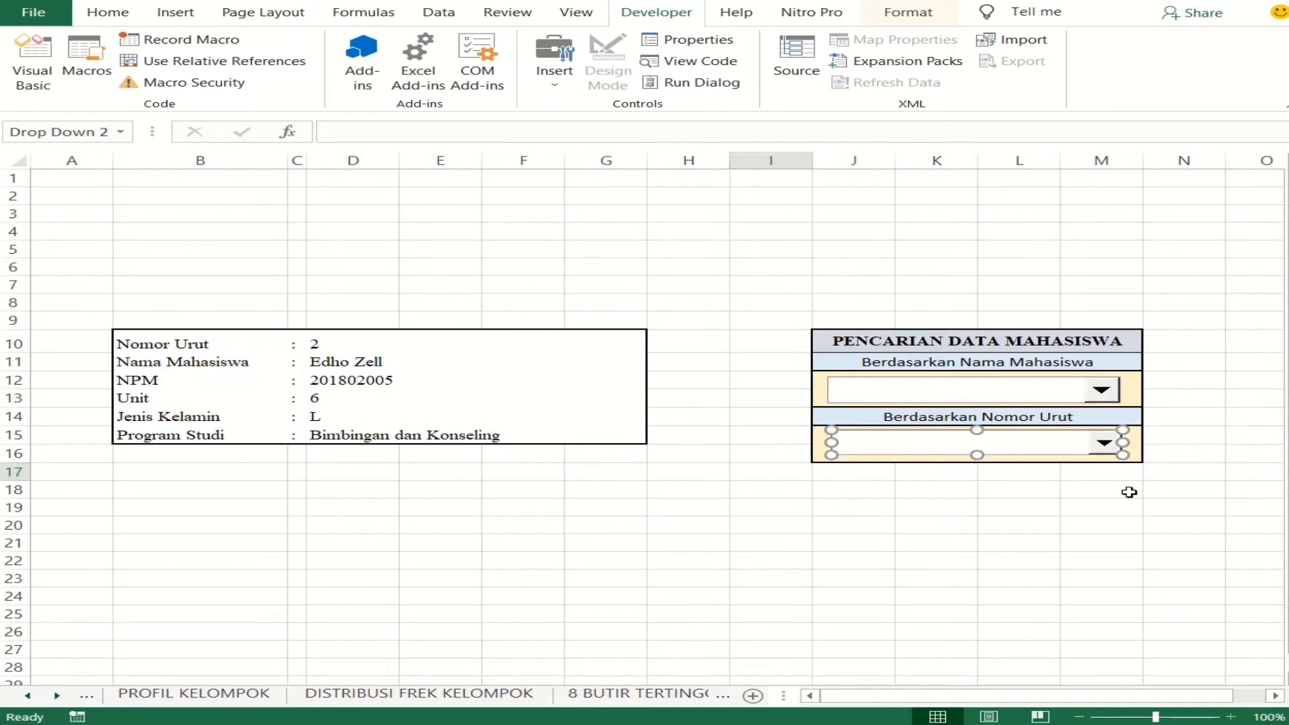
left_click(1129, 492)
- Open the list of the combo box below Berdasarkan Nomor Urut to check its entries, and close it again
left_click(1100, 443)
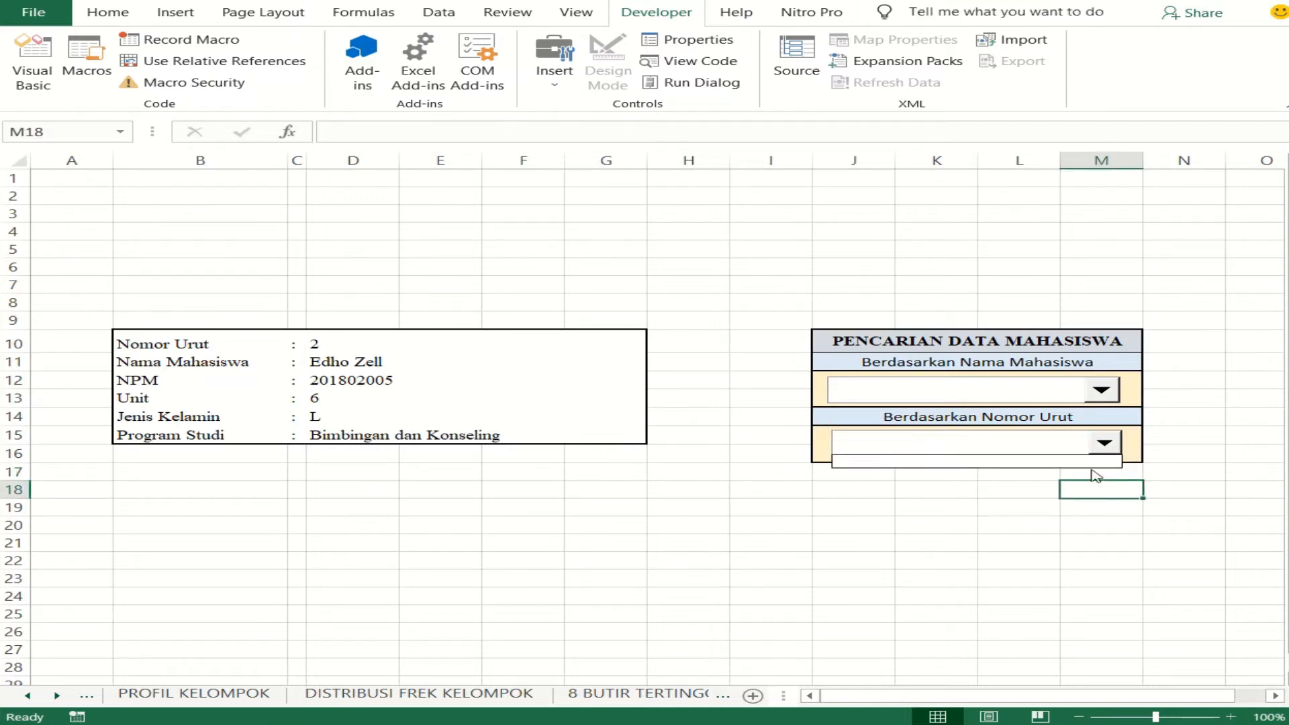
left_click(991, 435)
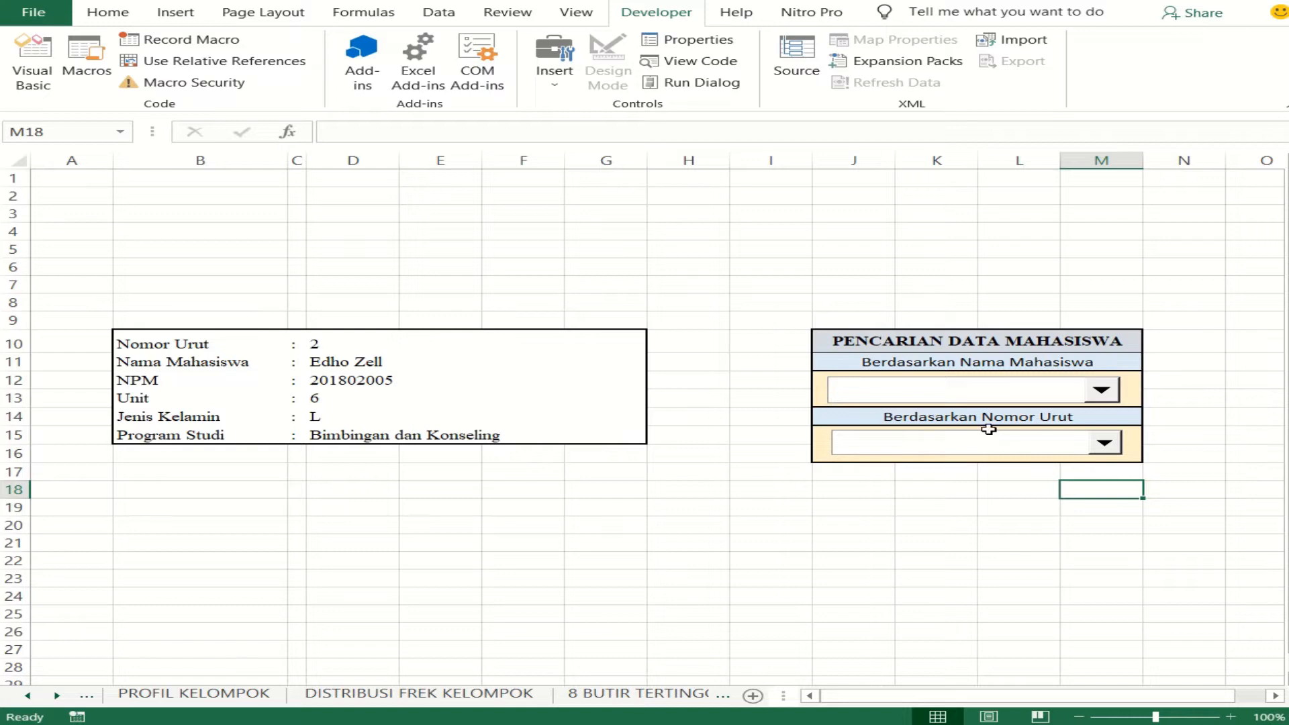
left_click(989, 430)
left_click(1040, 504)
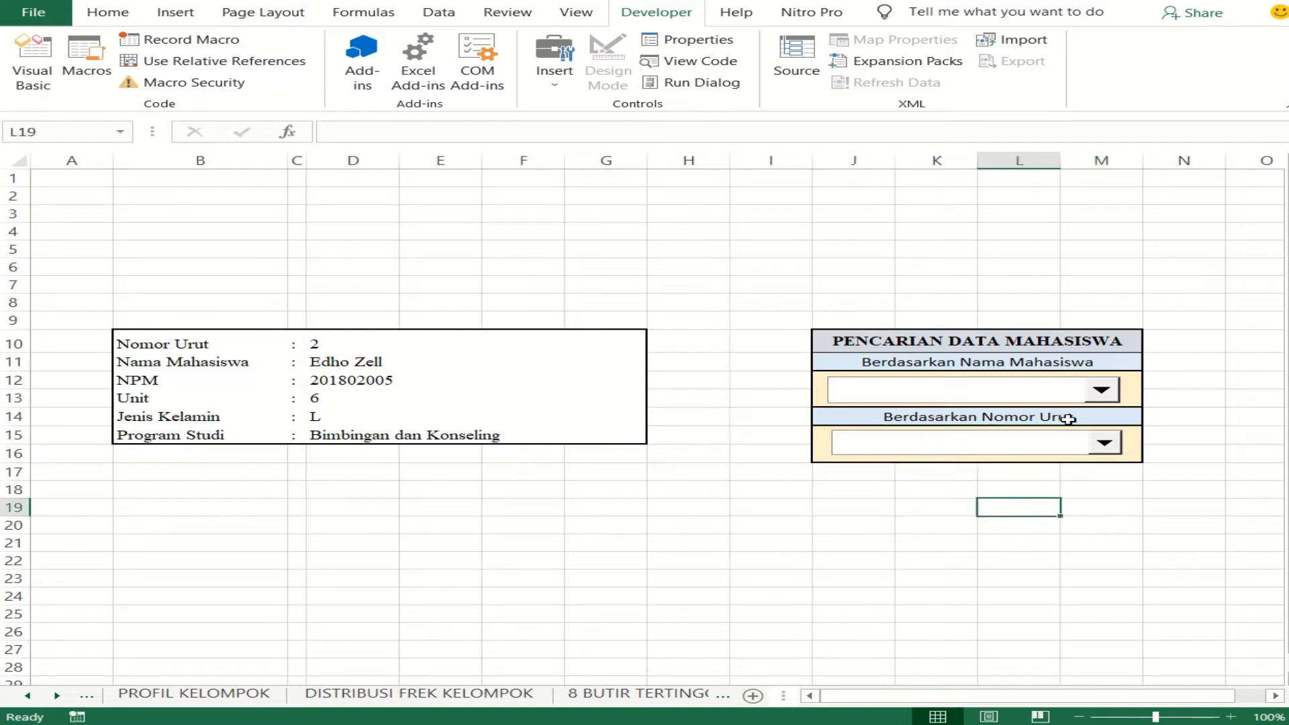
- Open the control settings of the combo box below Berdasarkan Nama Mahasiswa and try to set its input range to the student names on TABULASI
right_click(1072, 398)
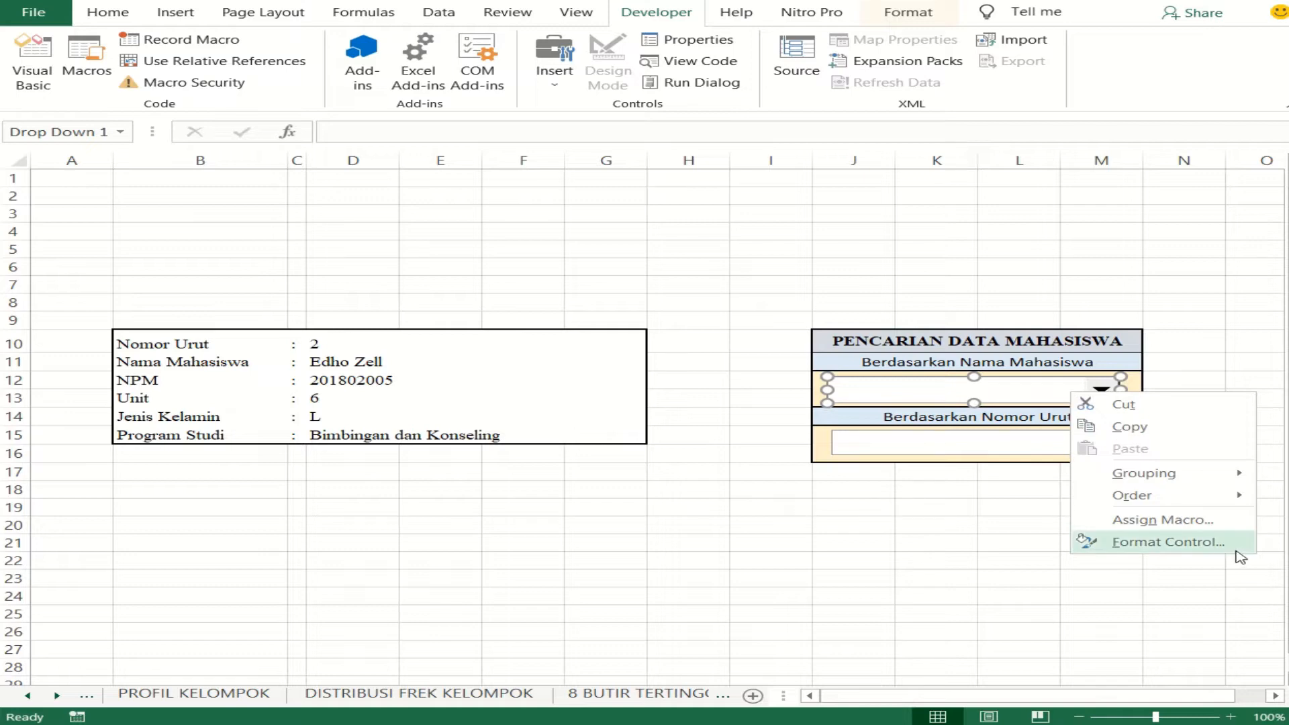
left_click(1209, 543)
left_click_drag(265, 337, 713, 162)
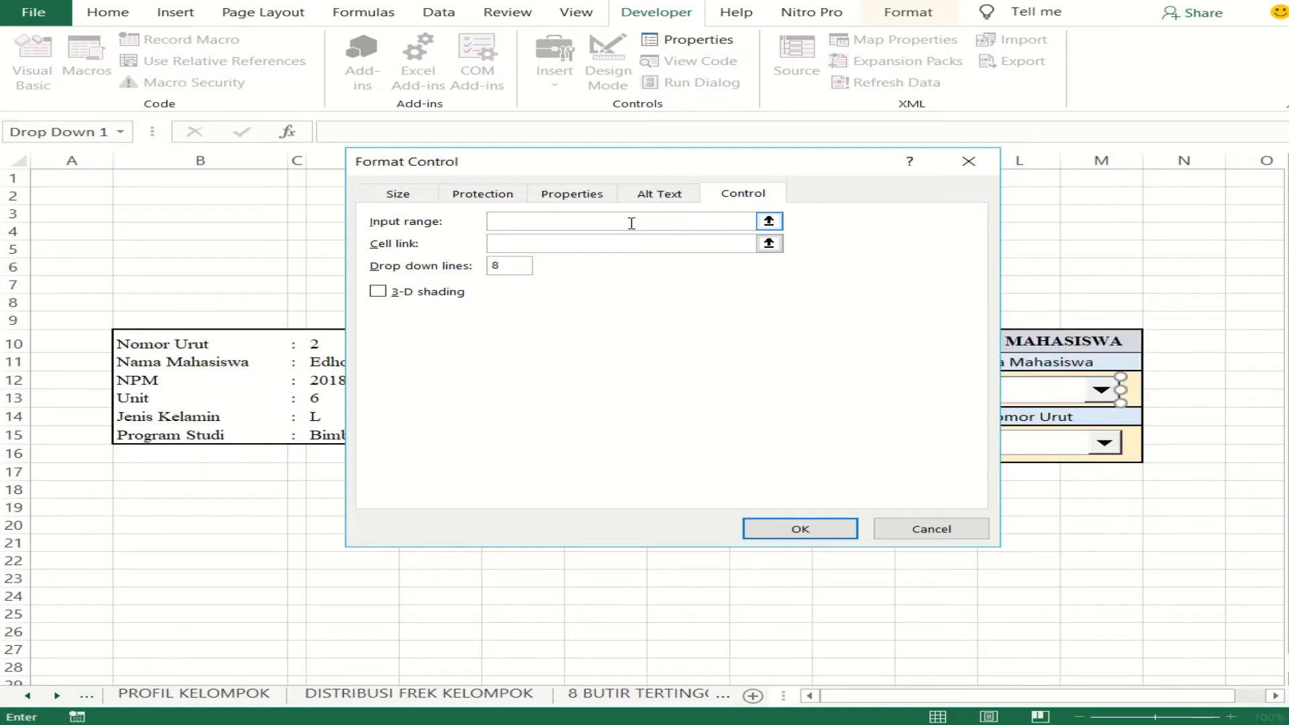
type("A")
key("BackSpace")
key("BackSpace")
key("BackSpace")
left_click(346, 696)
left_click(200, 695)
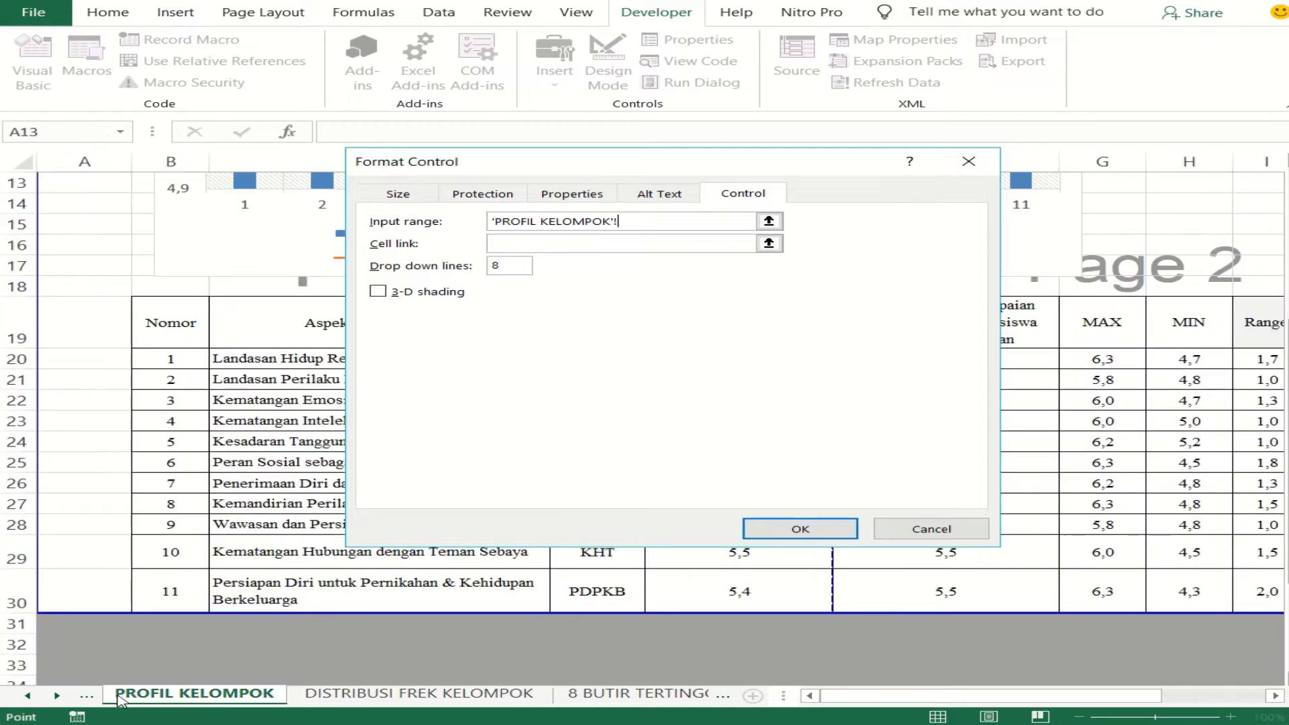
left_click(90, 697)
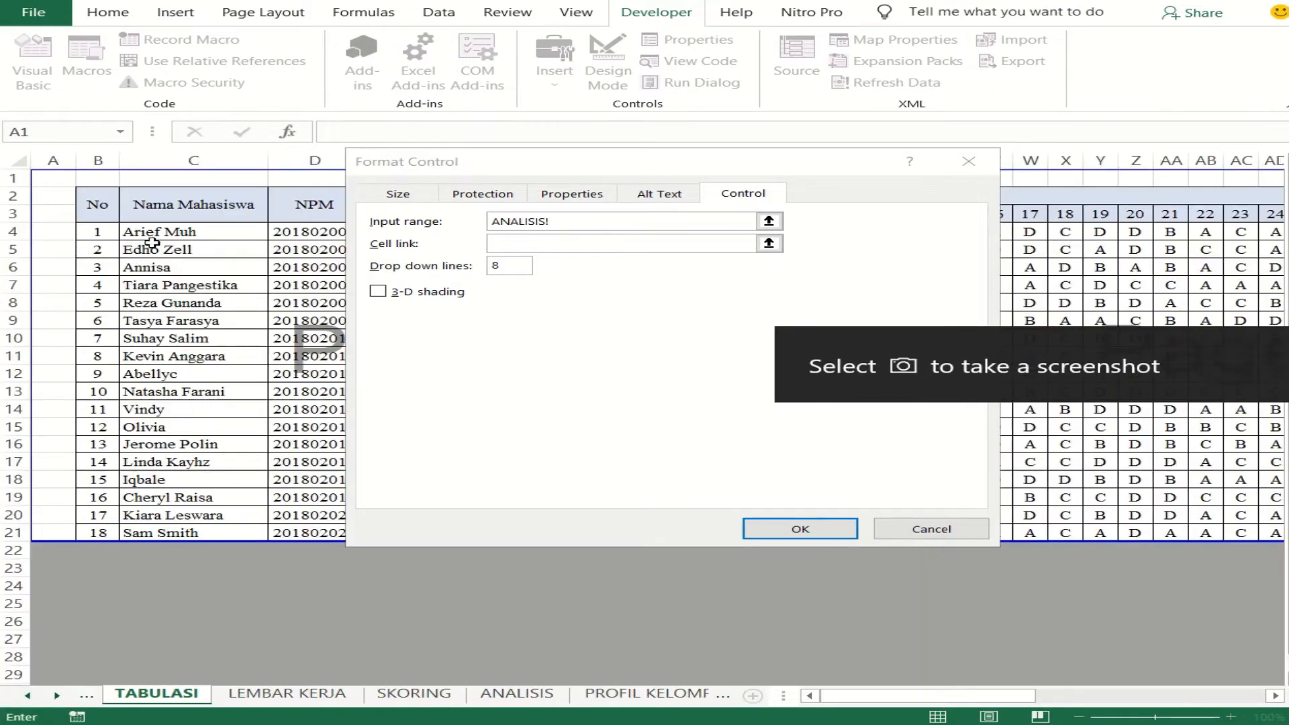
left_click_drag(155, 235, 155, 533)
- Link the Nama Mahasiswa combo box to cell $D$10 and set its drop down lines to 18
left_click(606, 242)
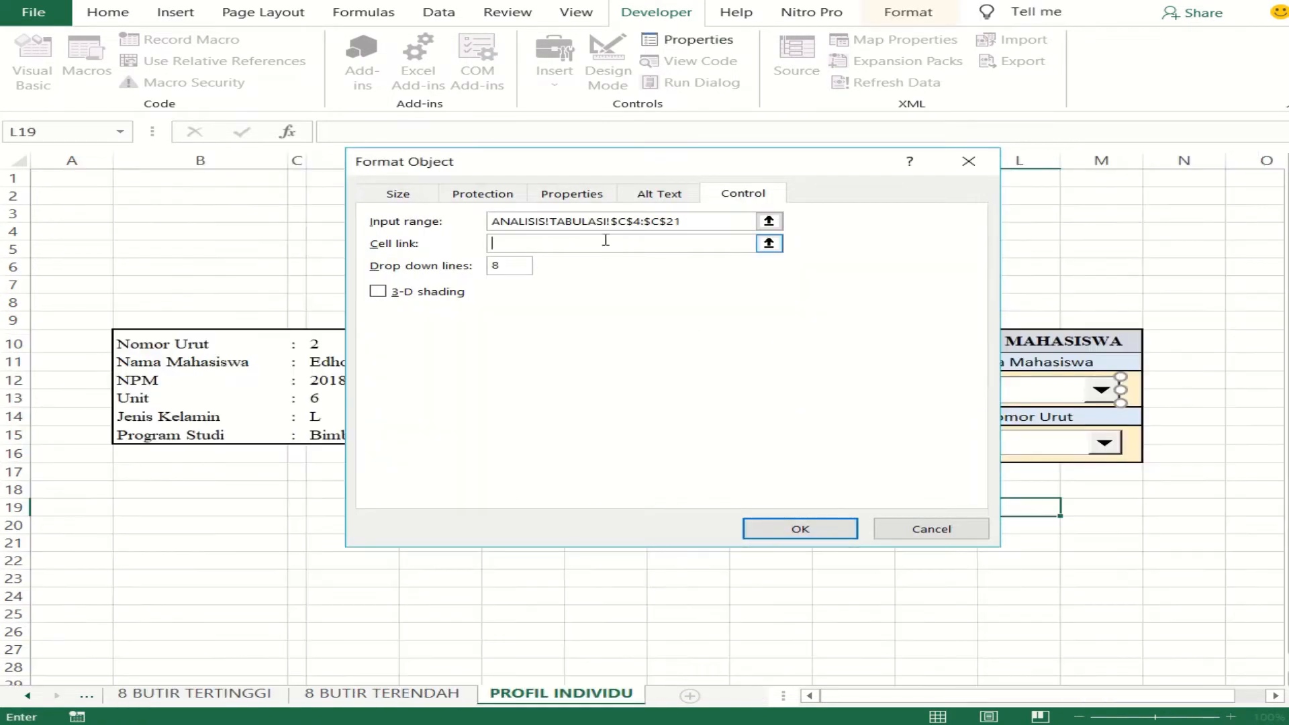
left_click(315, 343)
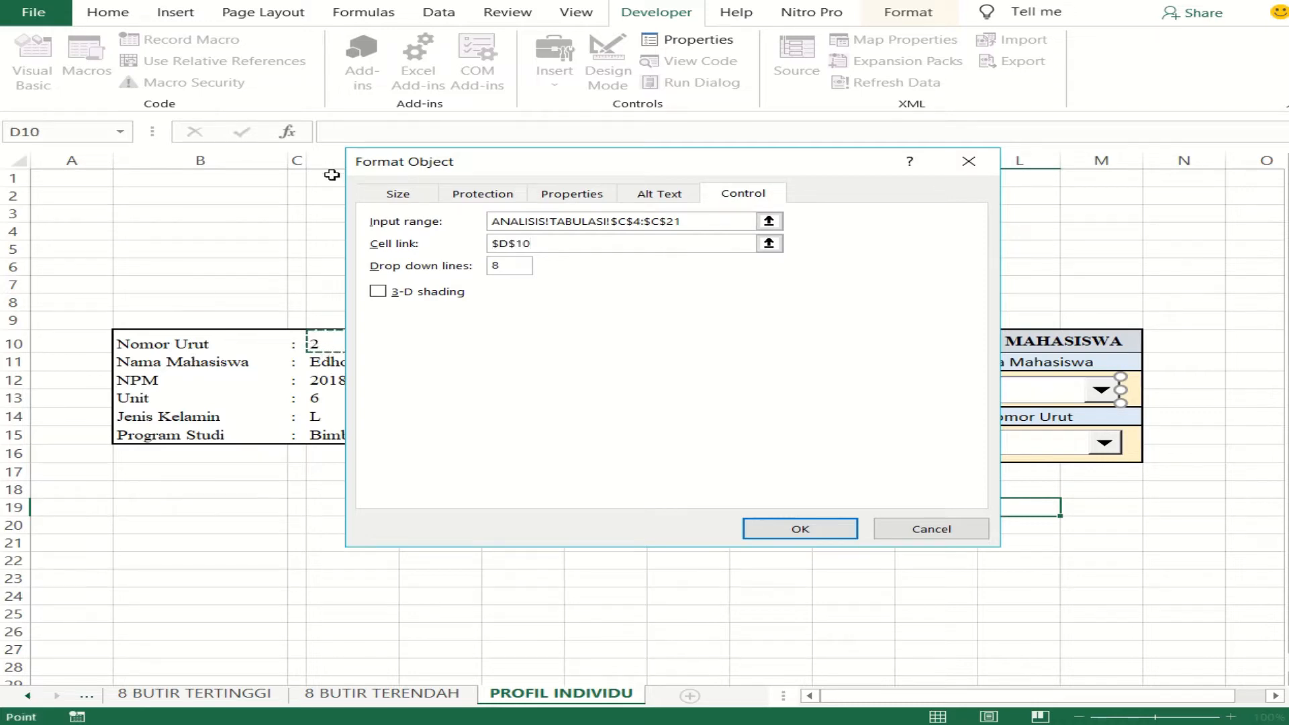
double_click(514, 266)
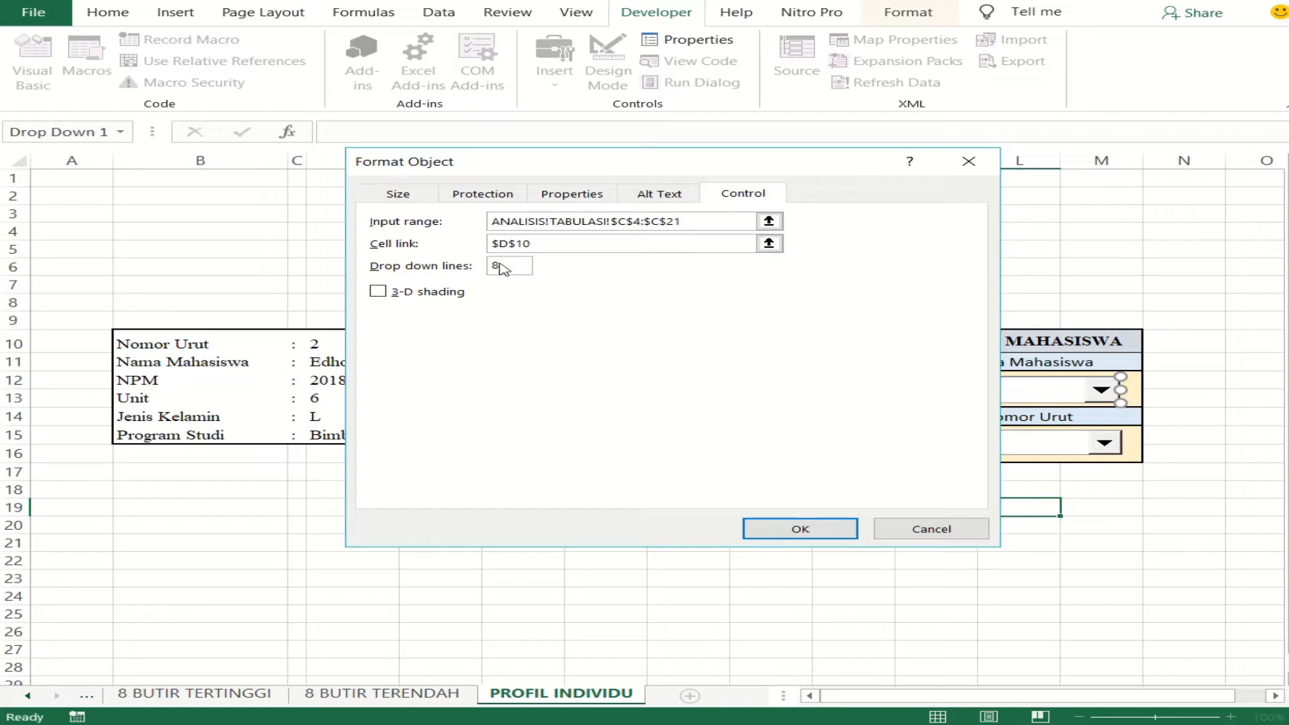
type("11")
left_click_drag(619, 169, 869, 135)
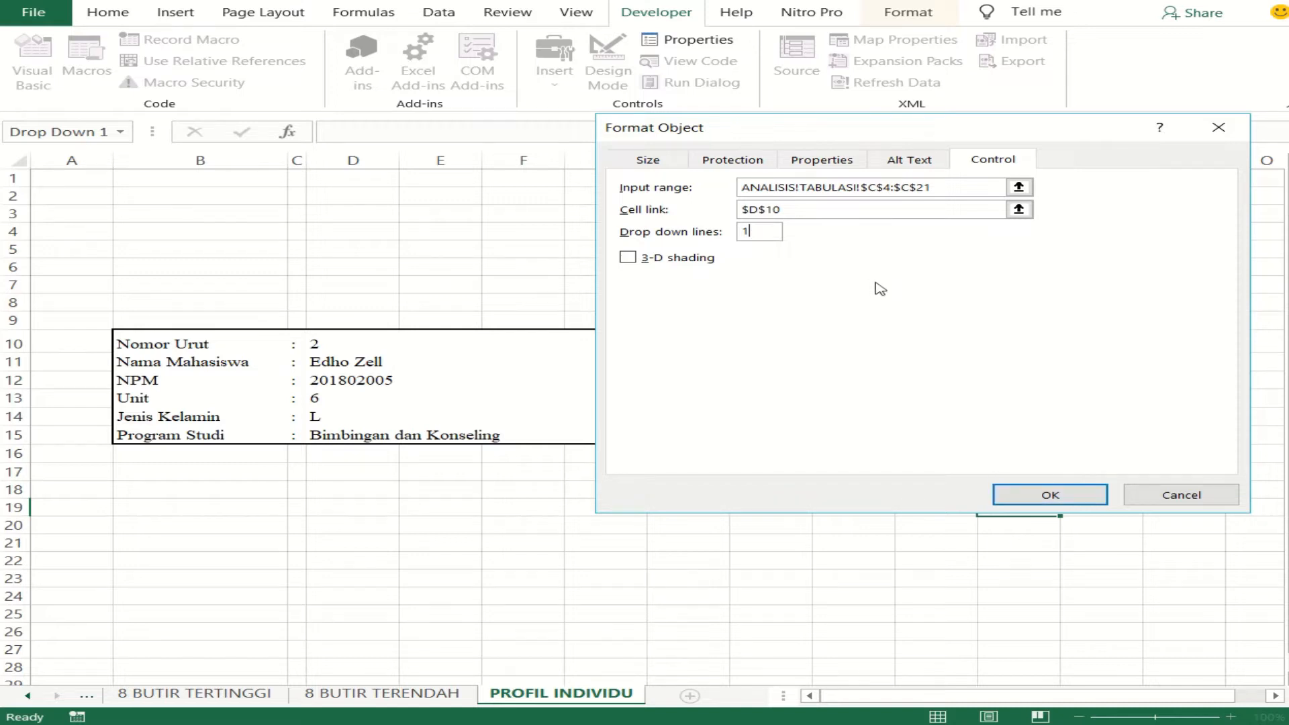
left_click(779, 233)
left_click(1012, 490)
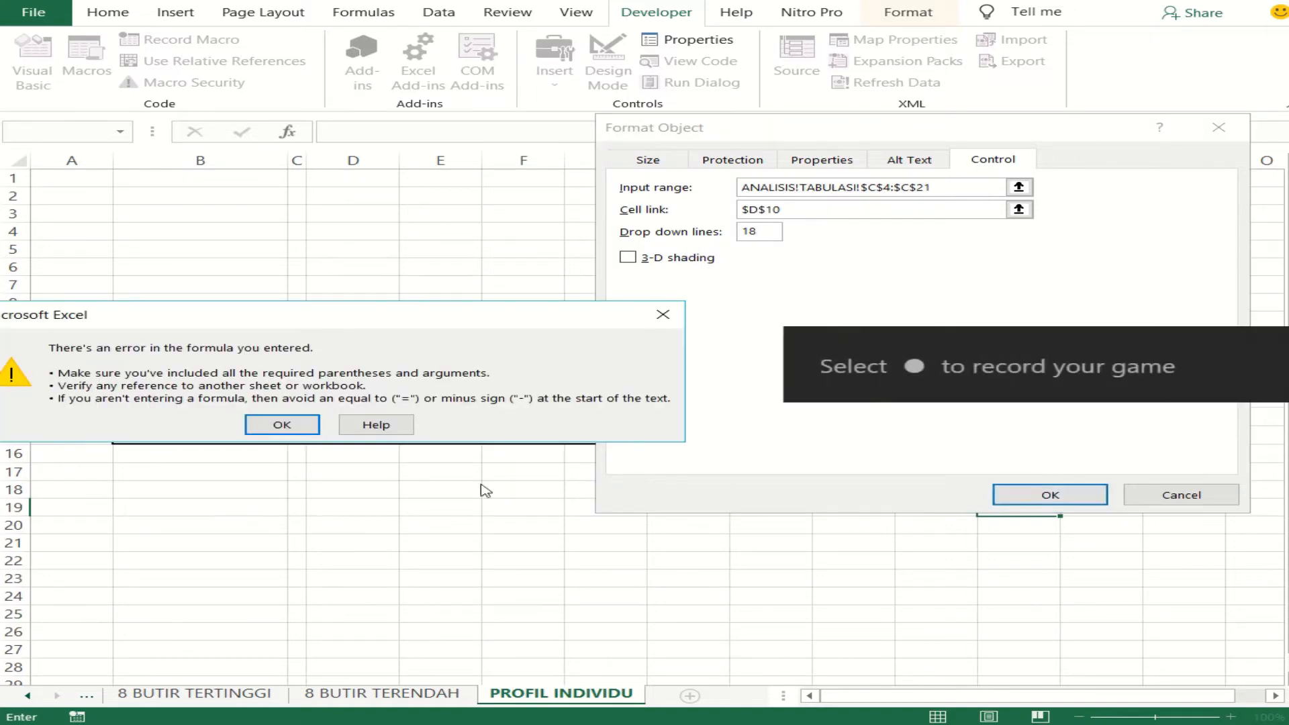
left_click(280, 428)
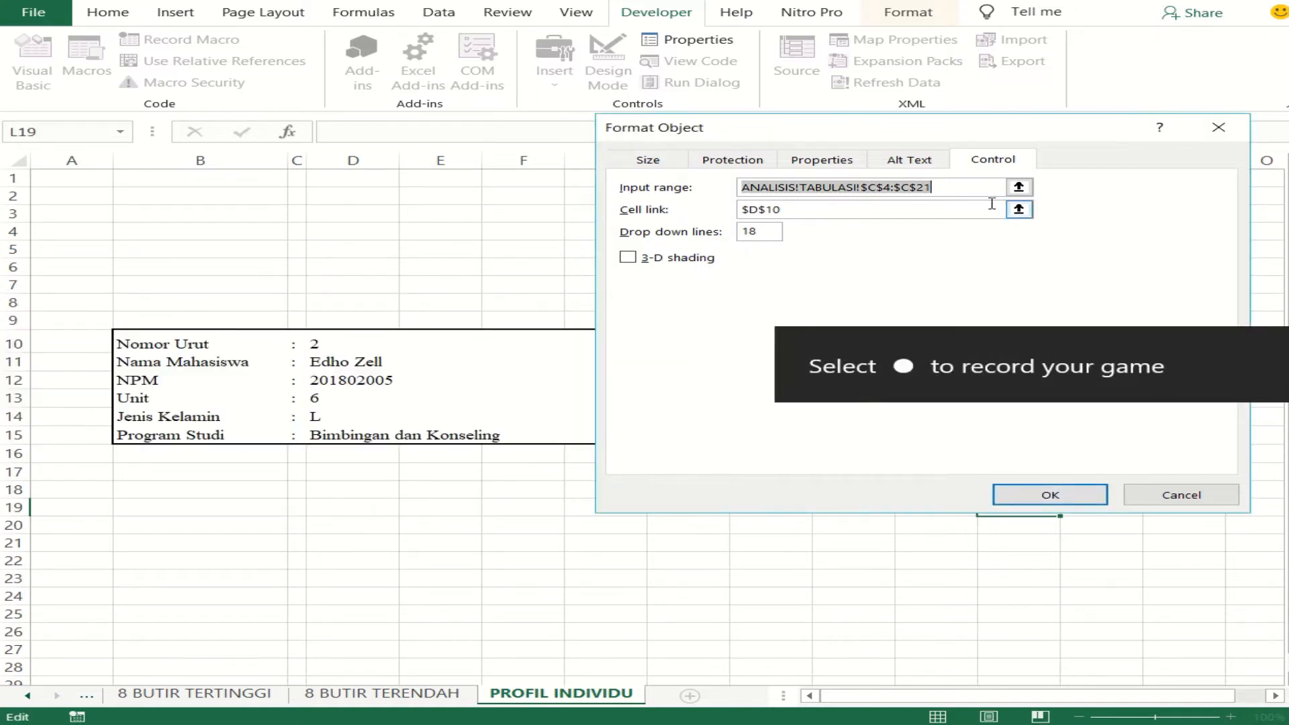
- Replace the Nama Mahasiswa combo box's input range with TABULASI!$C$4:$C$21 and apply its settings
left_click(953, 190)
double_click(745, 189)
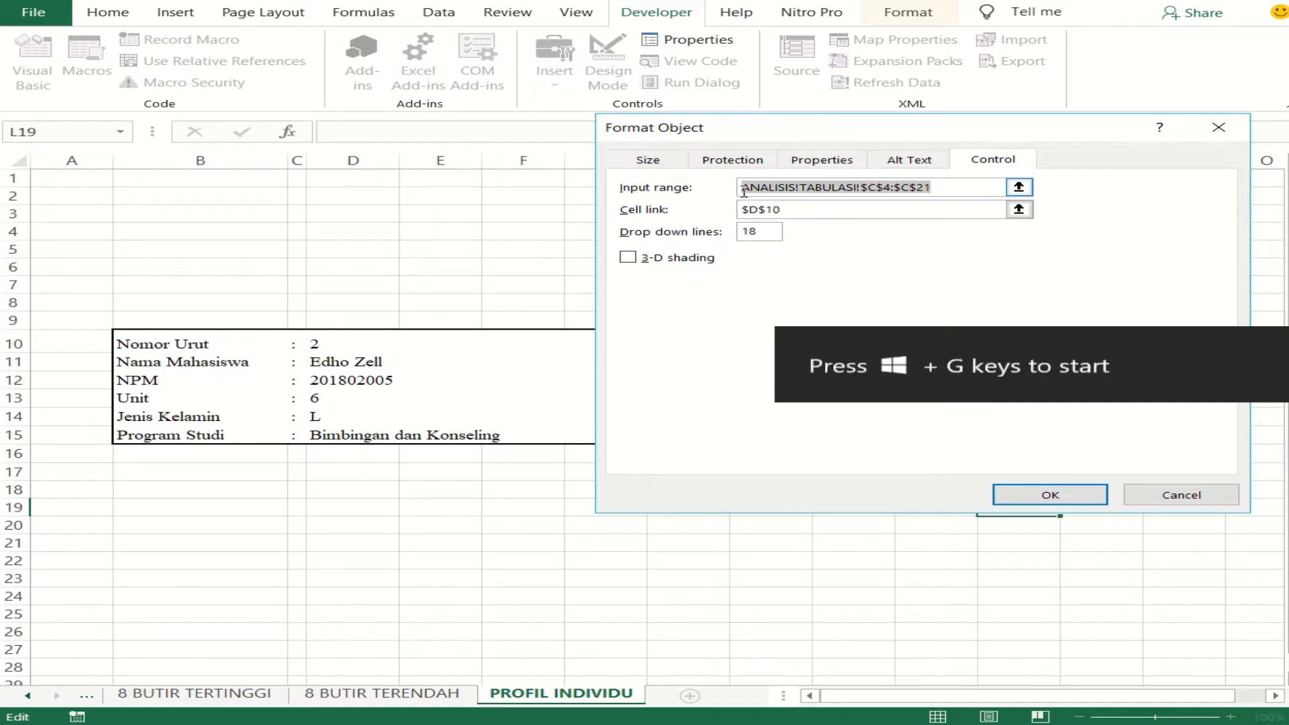
key("BackSpace")
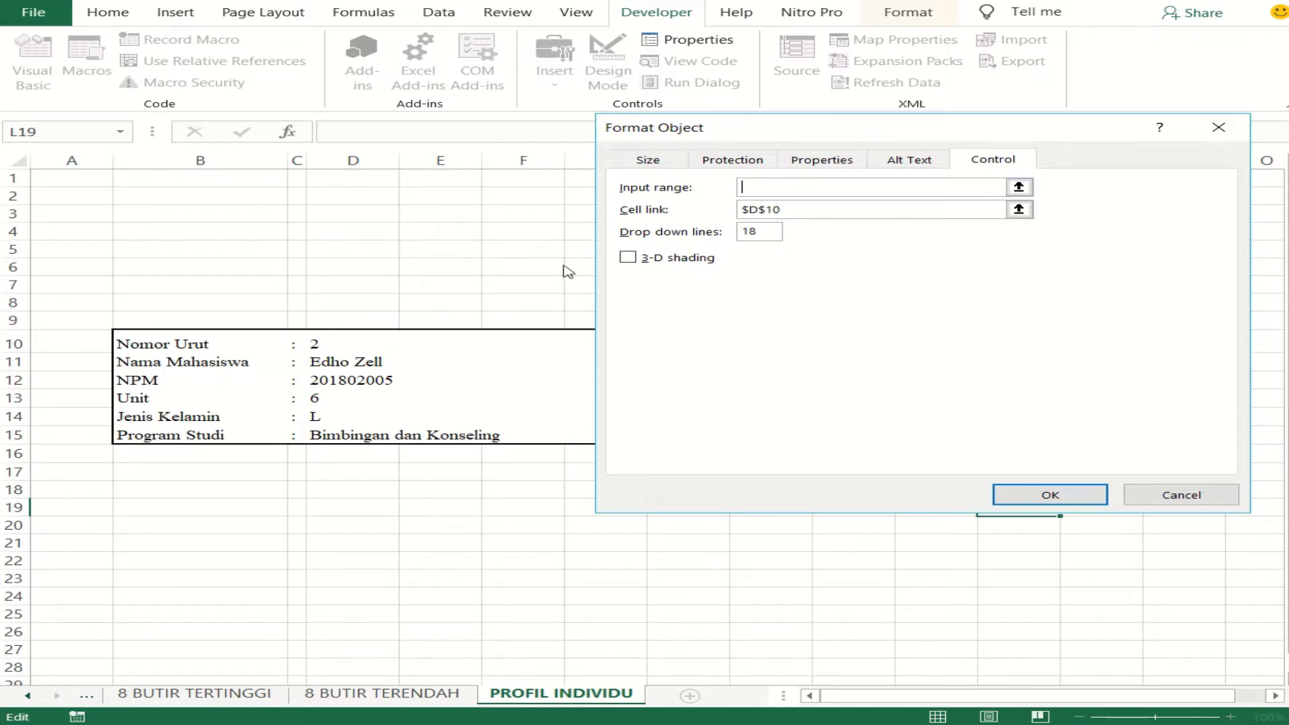
right_click(52, 697)
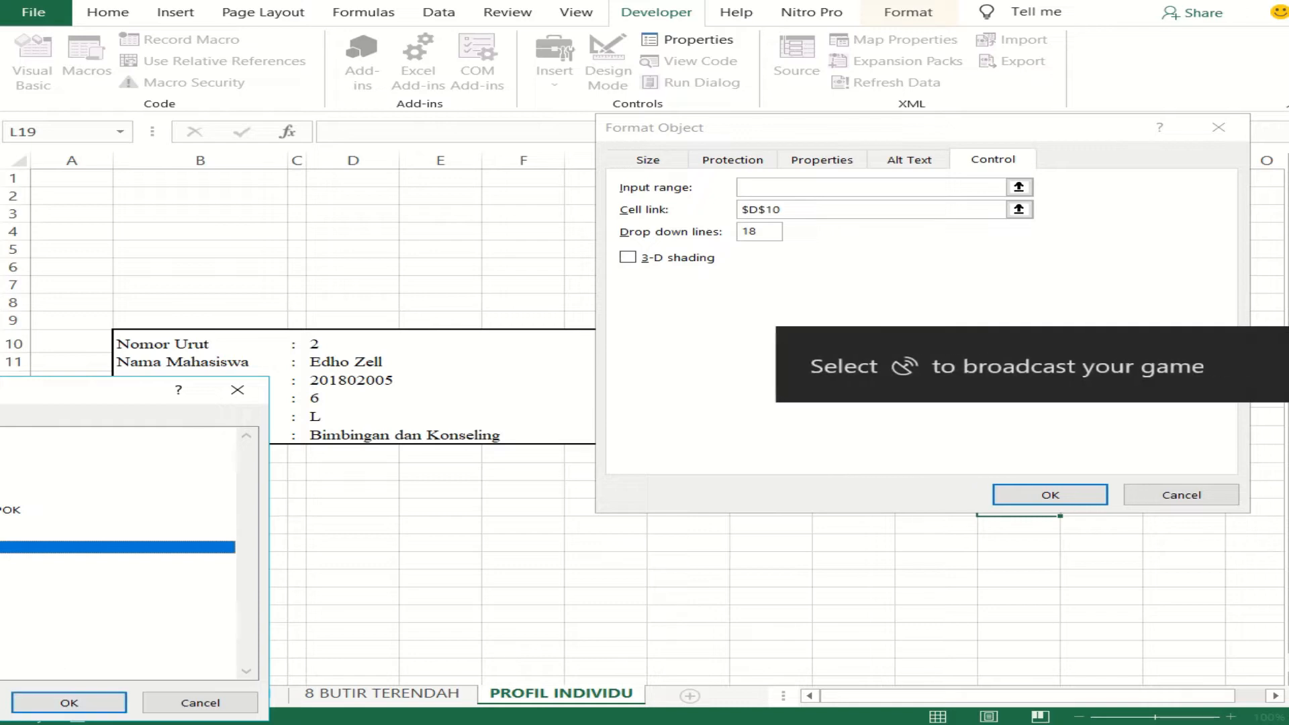
double_click(41, 447)
left_click_drag(232, 232, 187, 532)
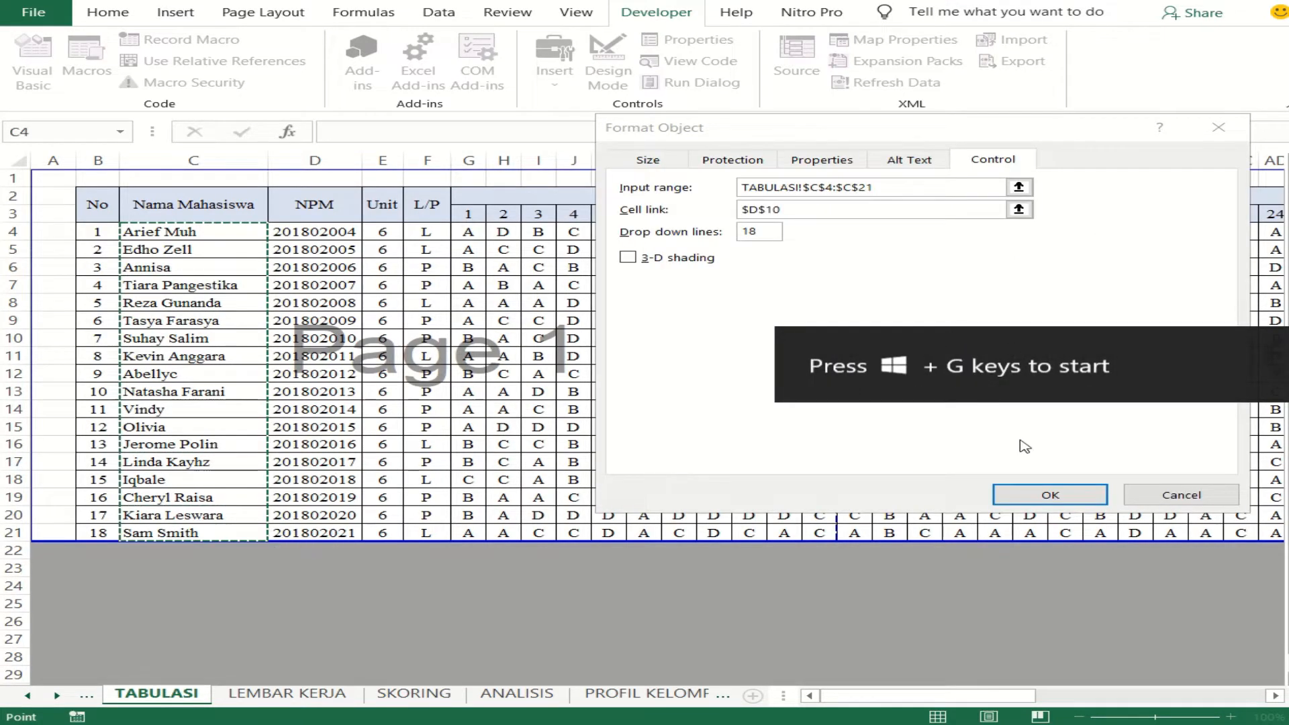
left_click(1016, 497)
left_click(916, 503)
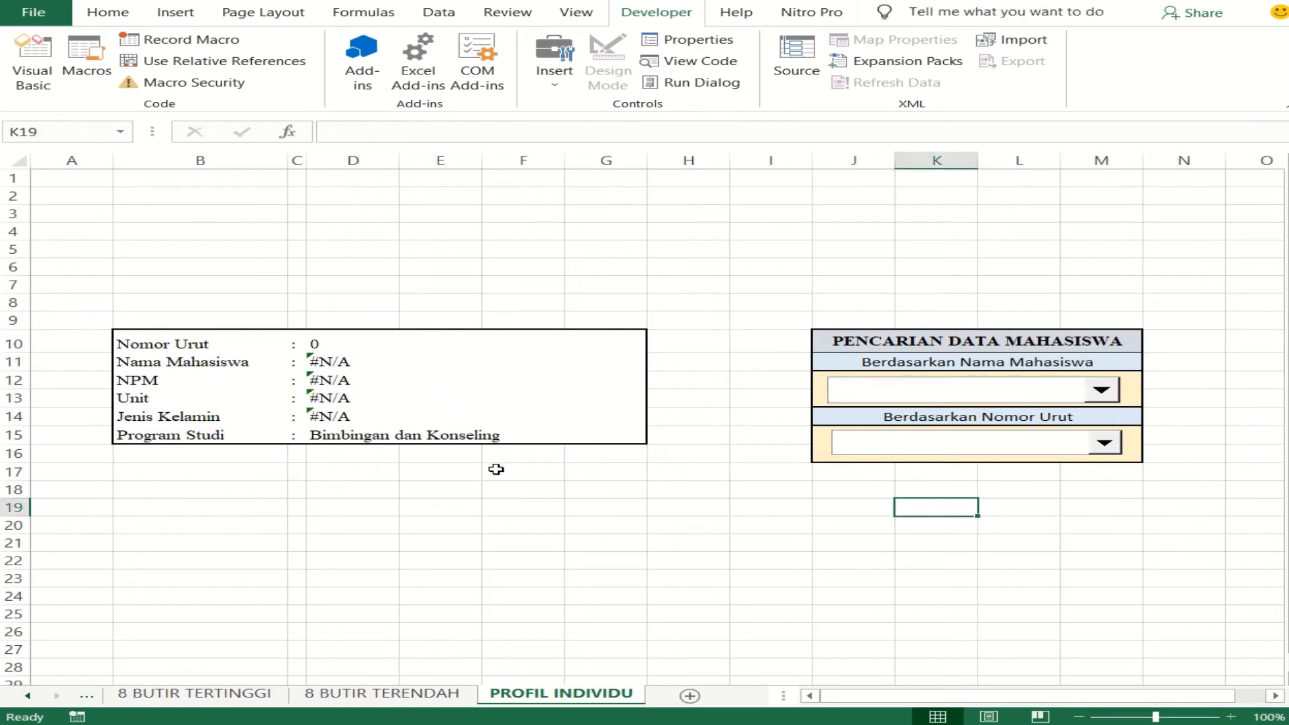
- Test the Nama Mahasiswa combo box by choosing the first, second and third students in its list
left_click(1105, 393)
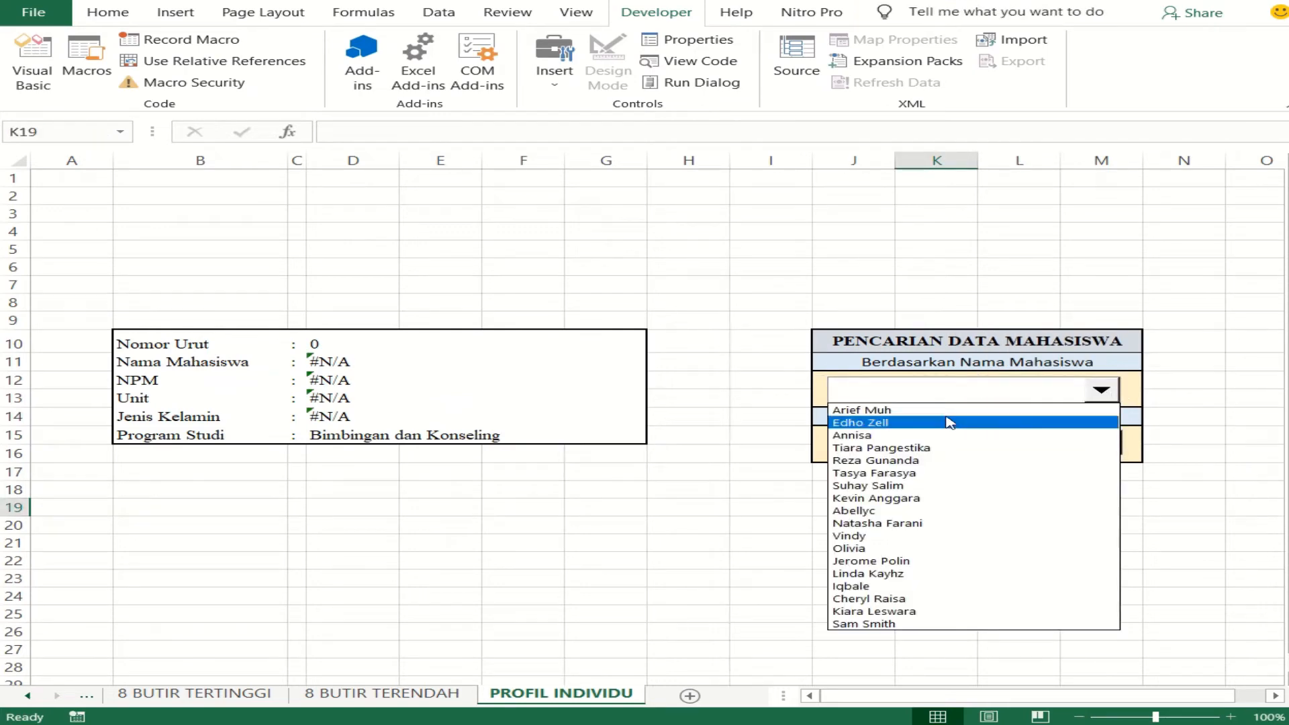
left_click(945, 412)
left_click(1104, 396)
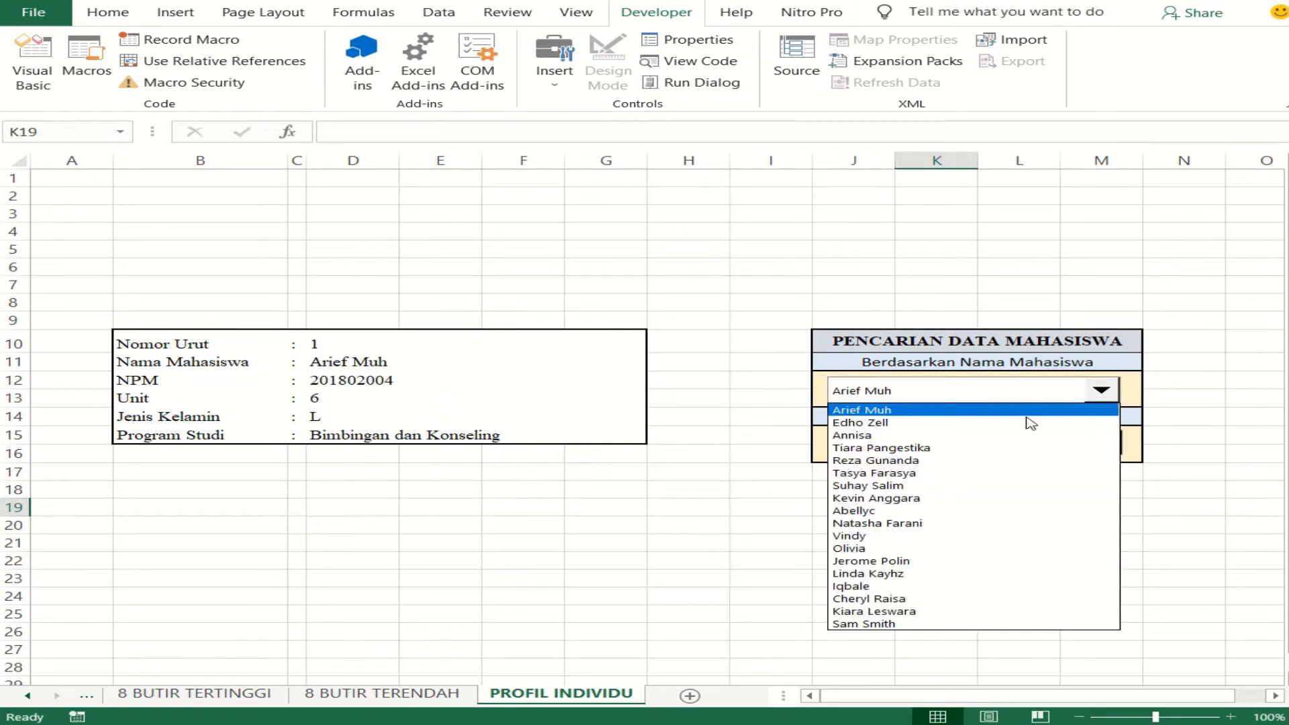
left_click(988, 423)
left_click(1105, 393)
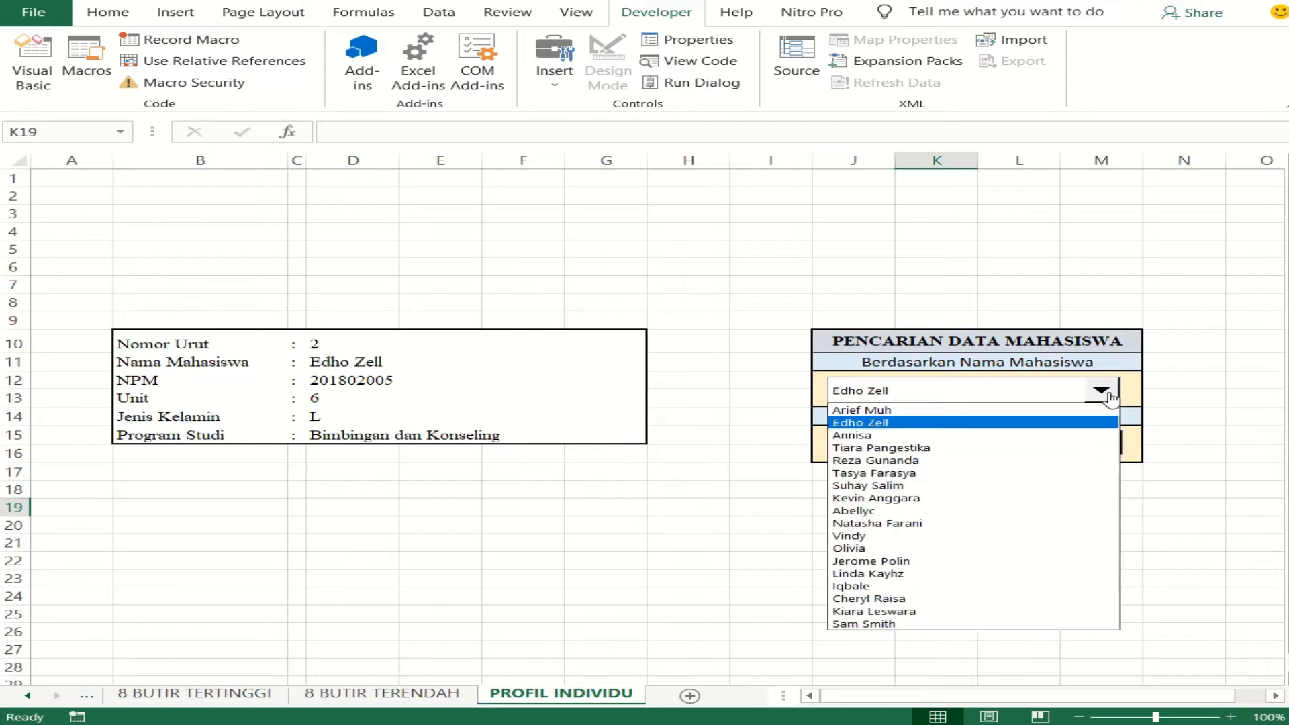
left_click(1051, 436)
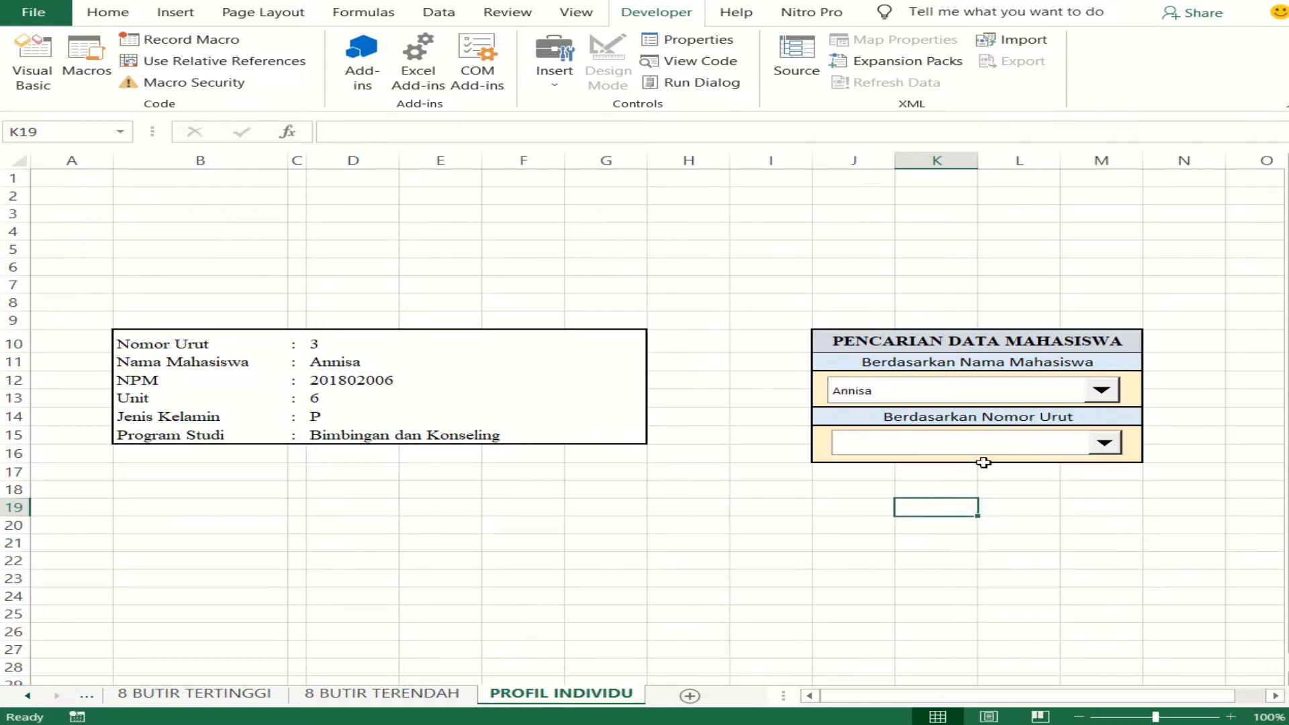
- Give the combo box below Berdasarkan Nomor Urut 18 drop down lines with $D$10 as both input range and cell link, and check its list
right_click(914, 448)
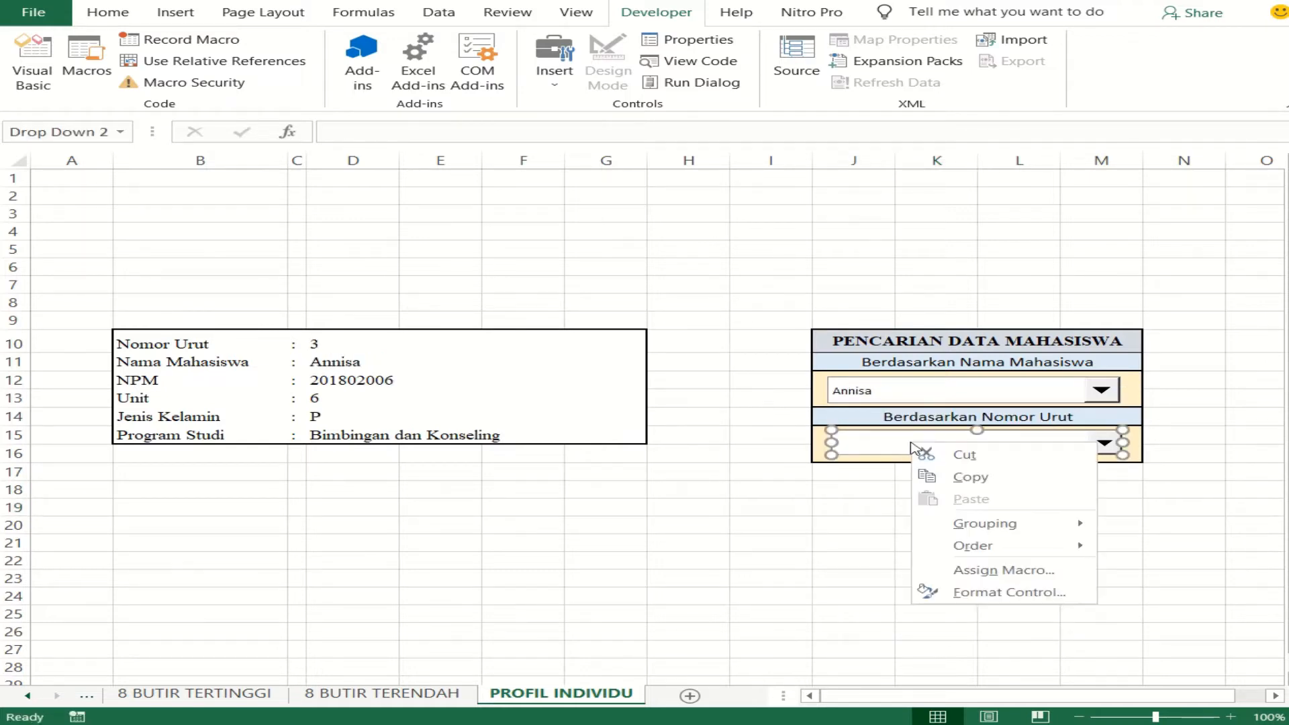
left_click(984, 584)
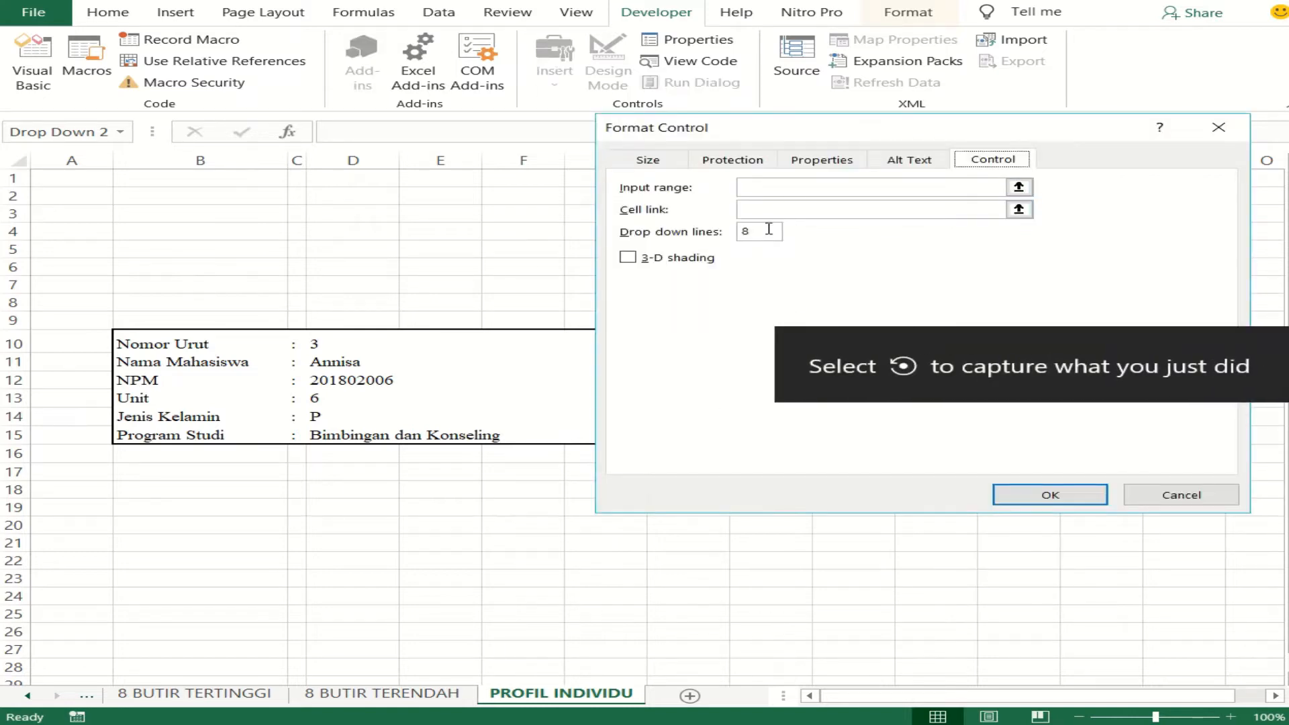
type("18")
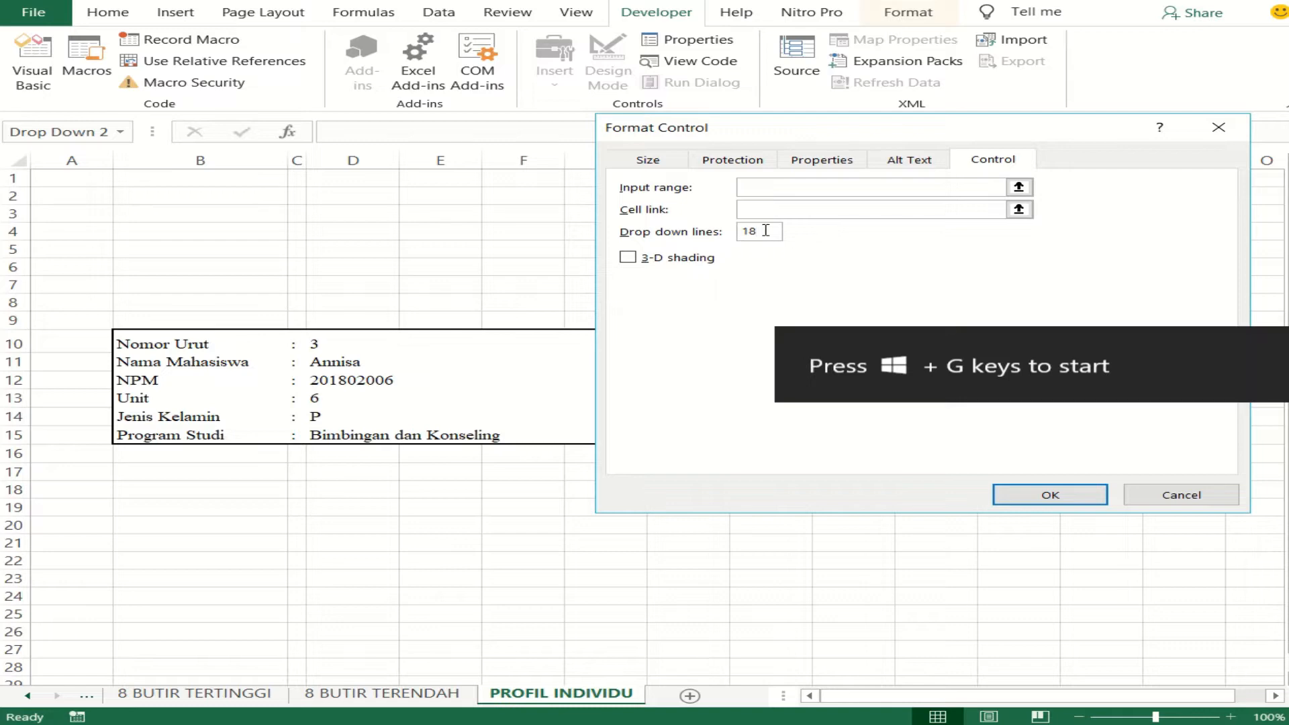
left_click(772, 187)
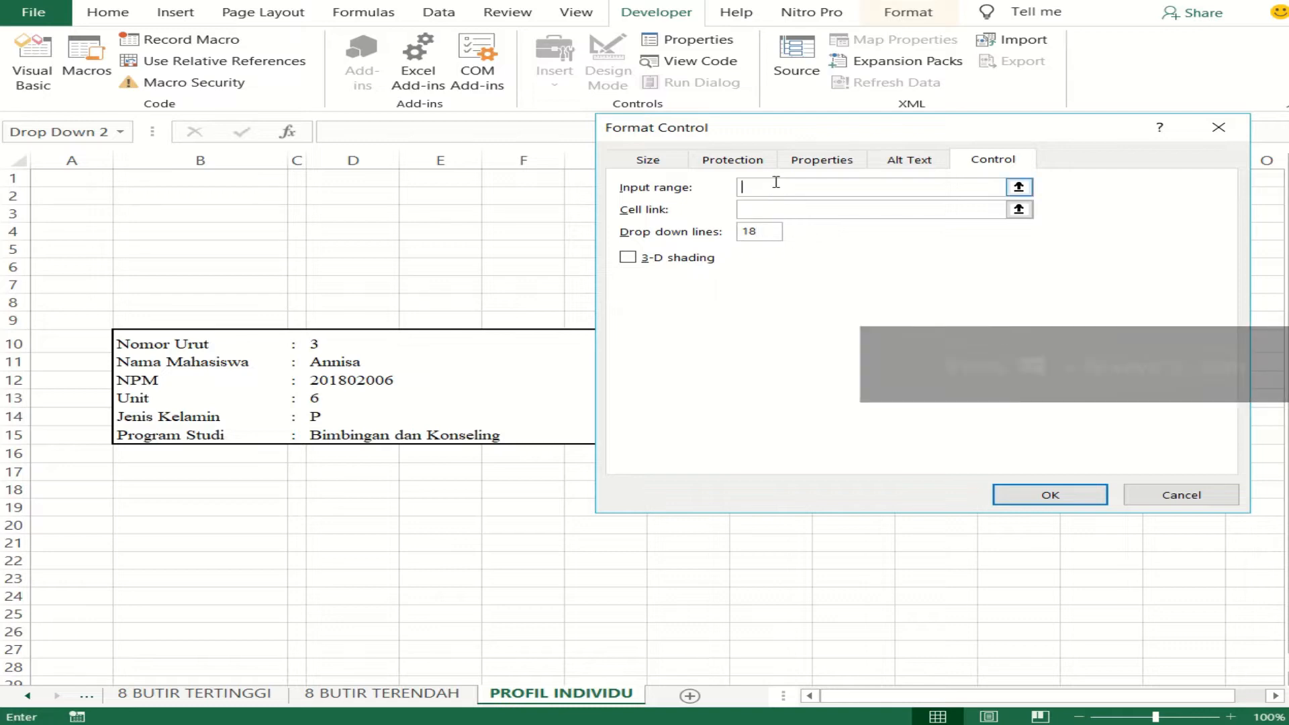
left_click(314, 350)
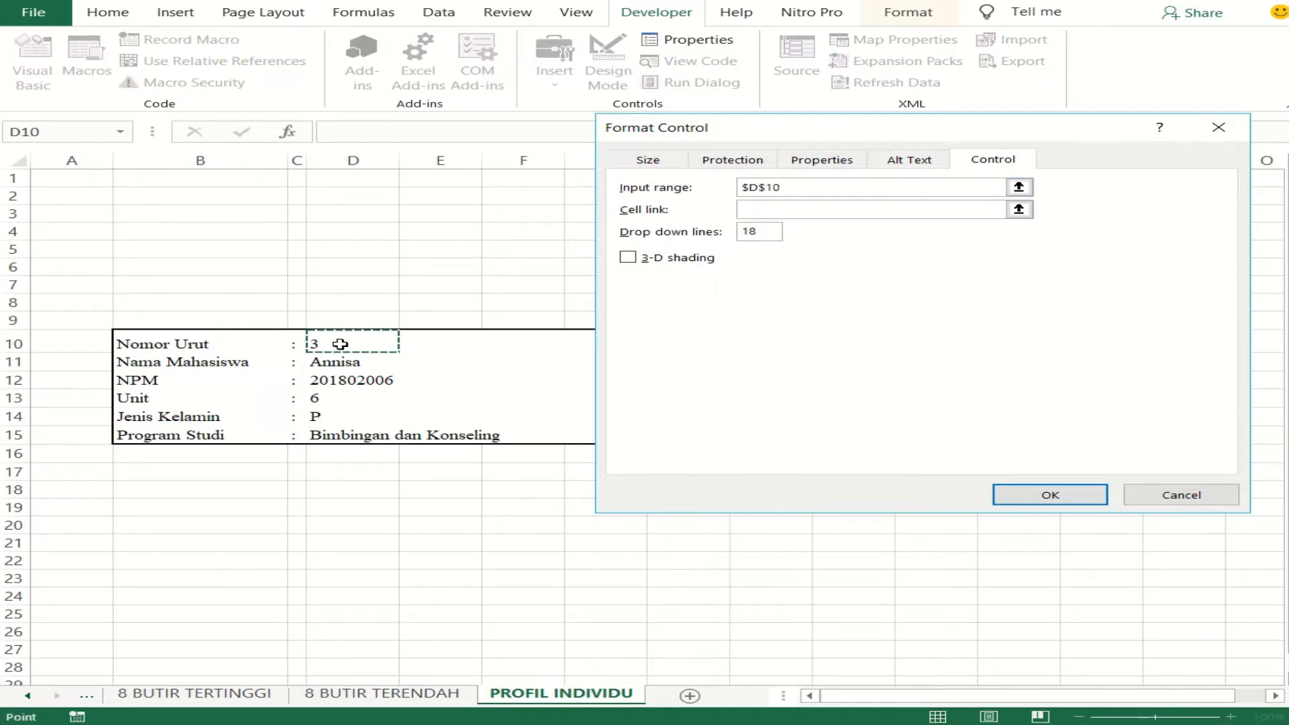
left_click(854, 204)
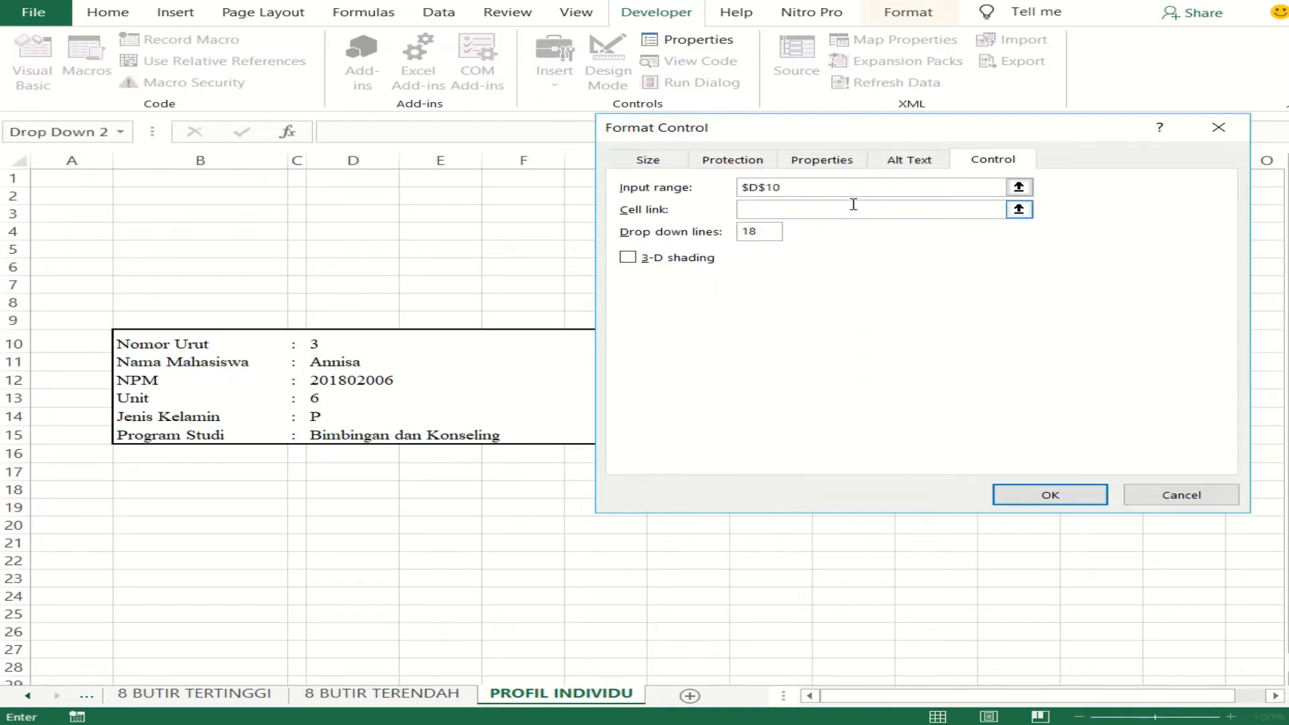
left_click(319, 344)
left_click(1016, 503)
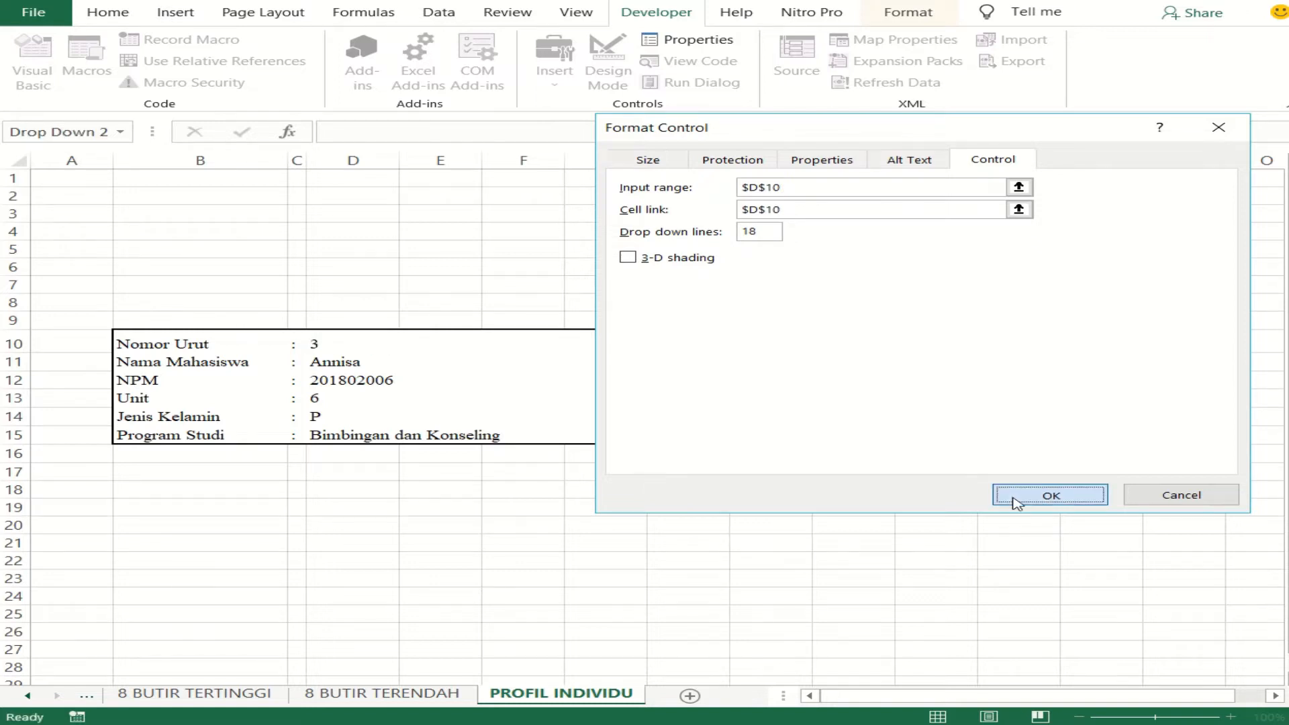
left_click(1015, 524)
left_click(1103, 445)
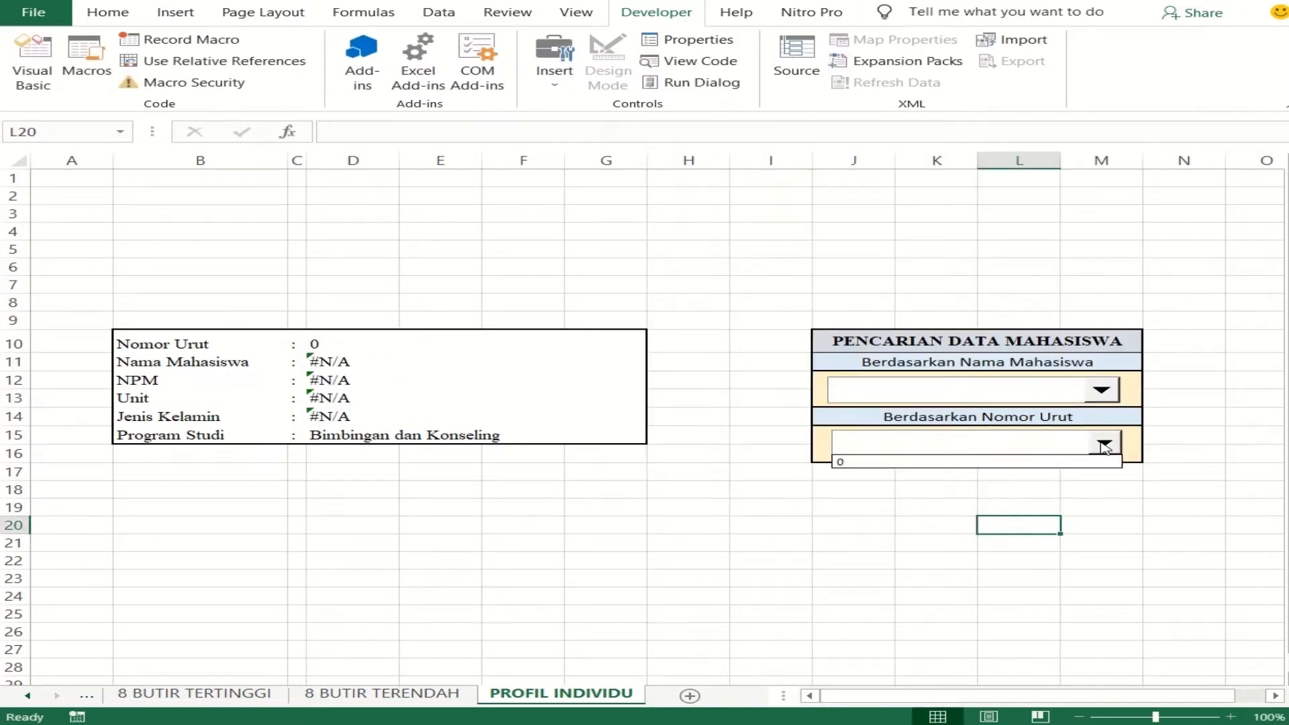
left_click(1105, 445)
- Change the Nomor Urut combo box's input range to ANALISA and apply it
right_click(1068, 447)
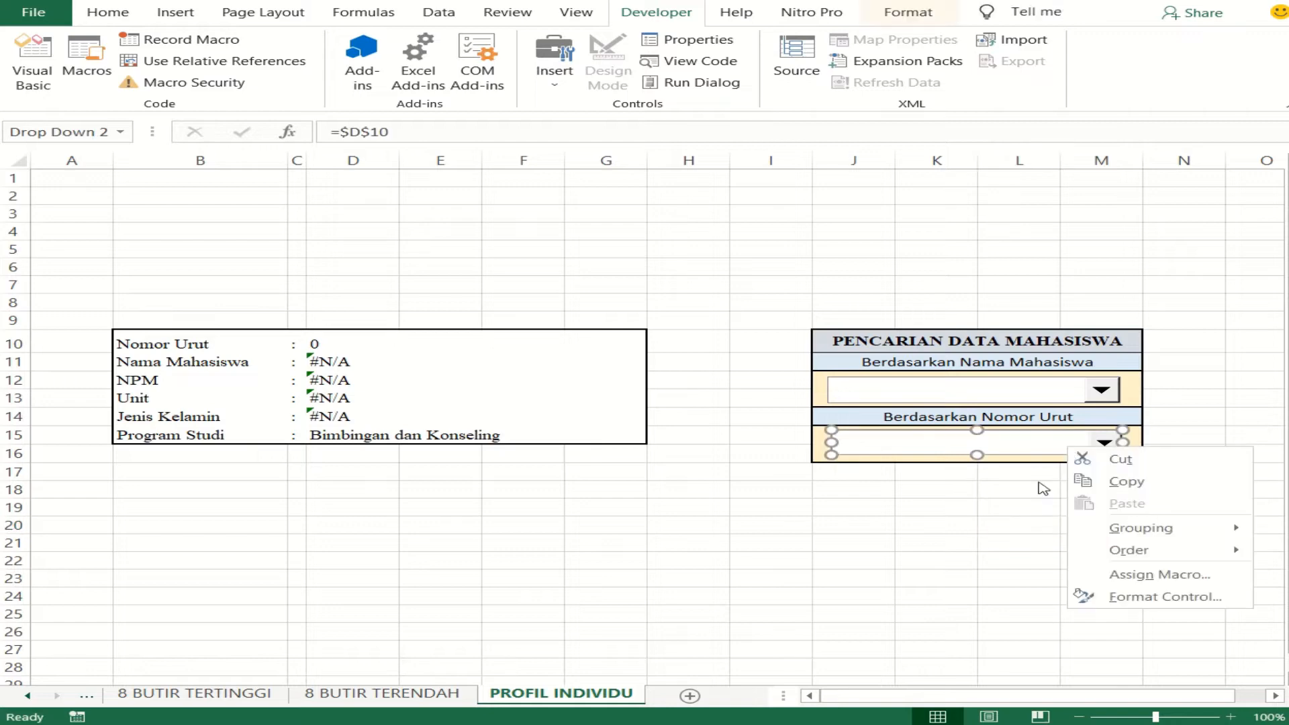
left_click(1097, 597)
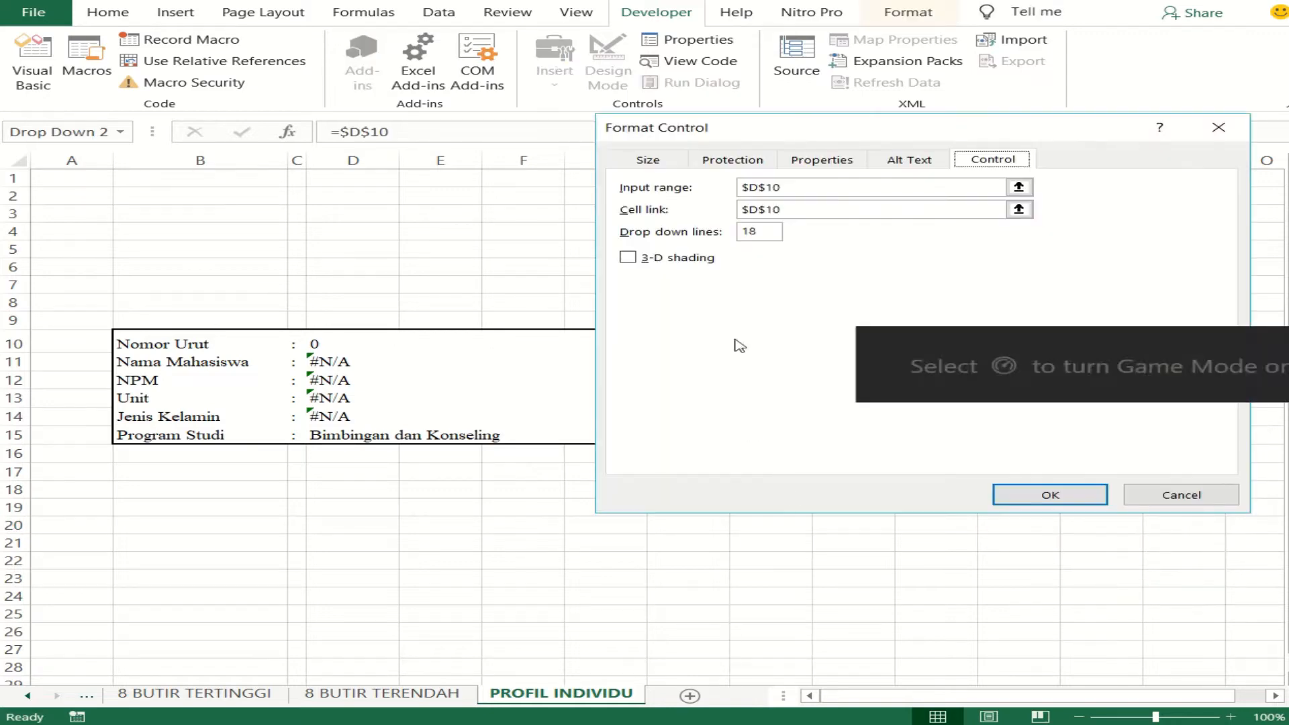
left_click(820, 191)
left_click_drag(821, 191, 706, 180)
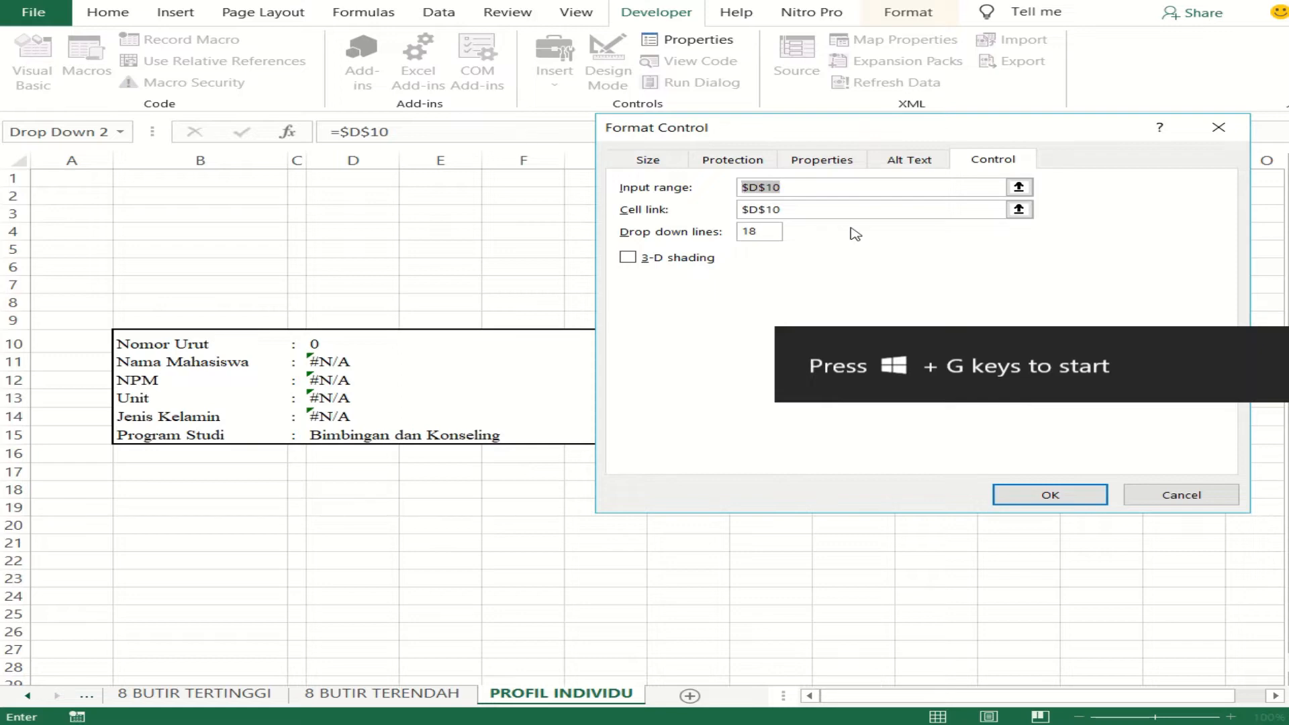
type("ANALISA")
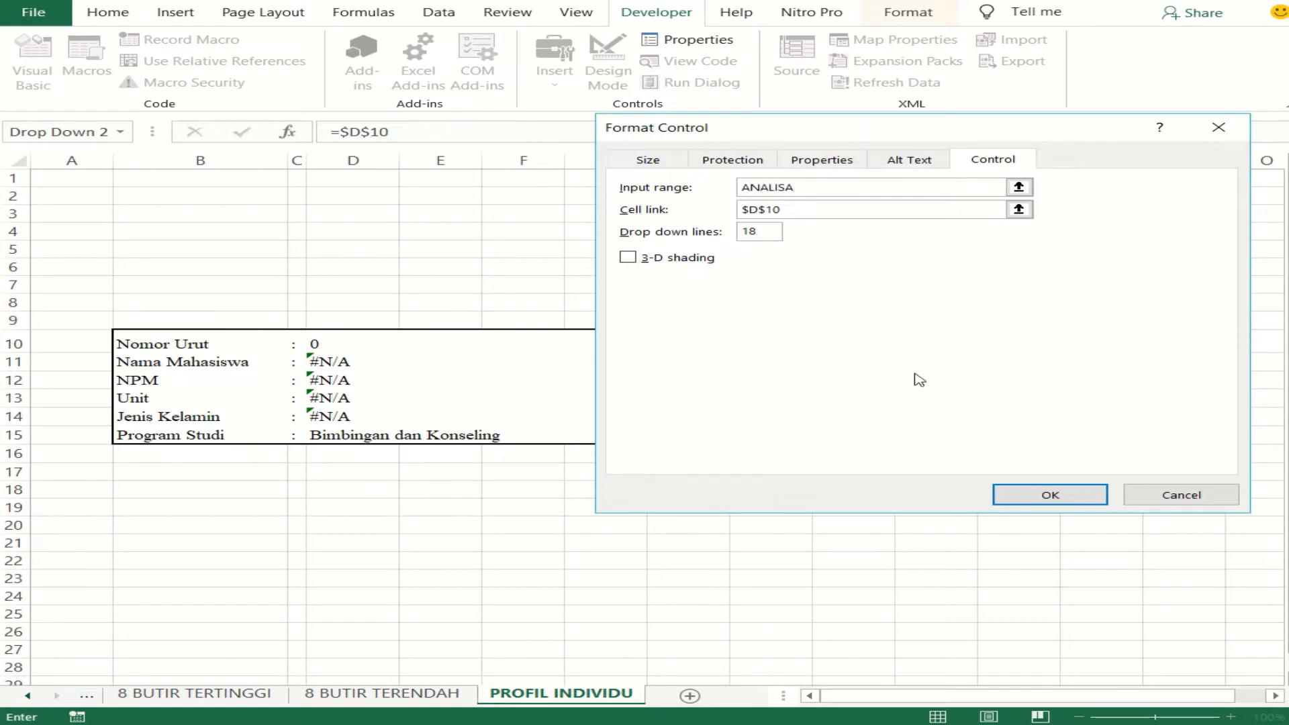
left_click(1018, 497)
left_click(967, 502)
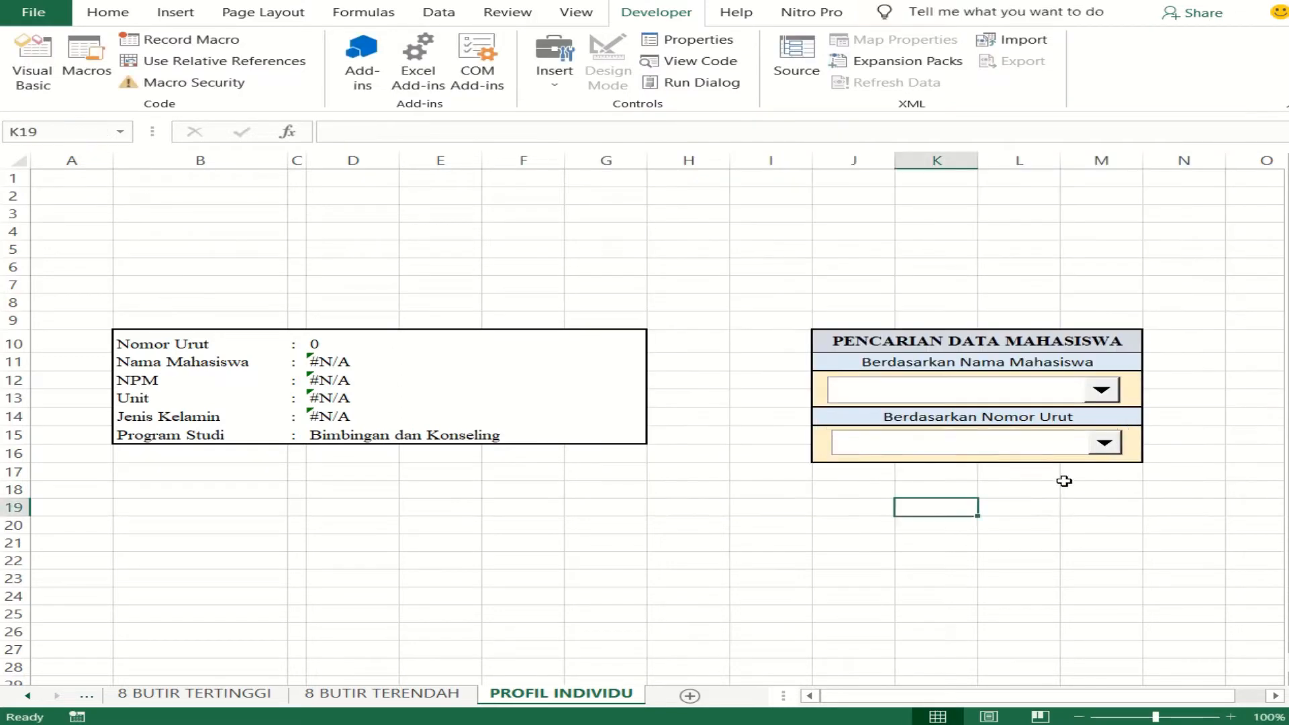
- Test both combo boxes by choosing number 1 in Nomor Urut and the fifth student in Nama Mahasiswa
left_click(1104, 444)
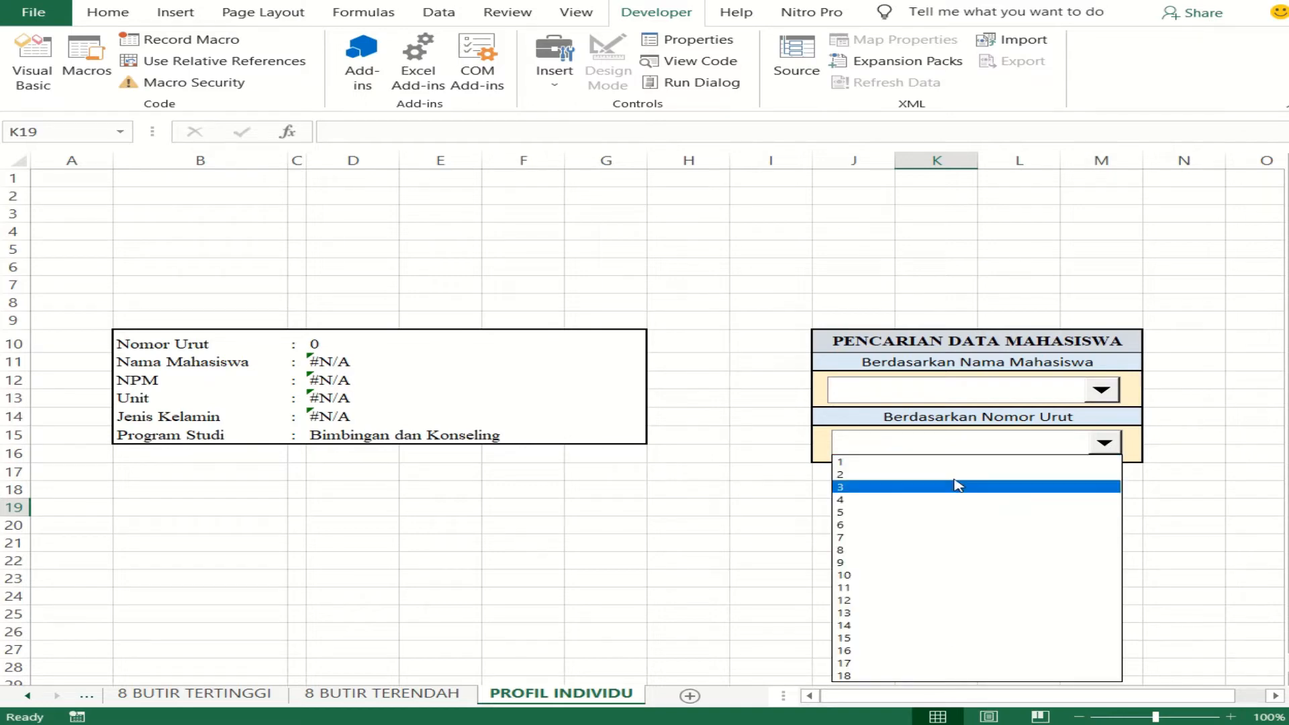
left_click(961, 463)
left_click(1101, 390)
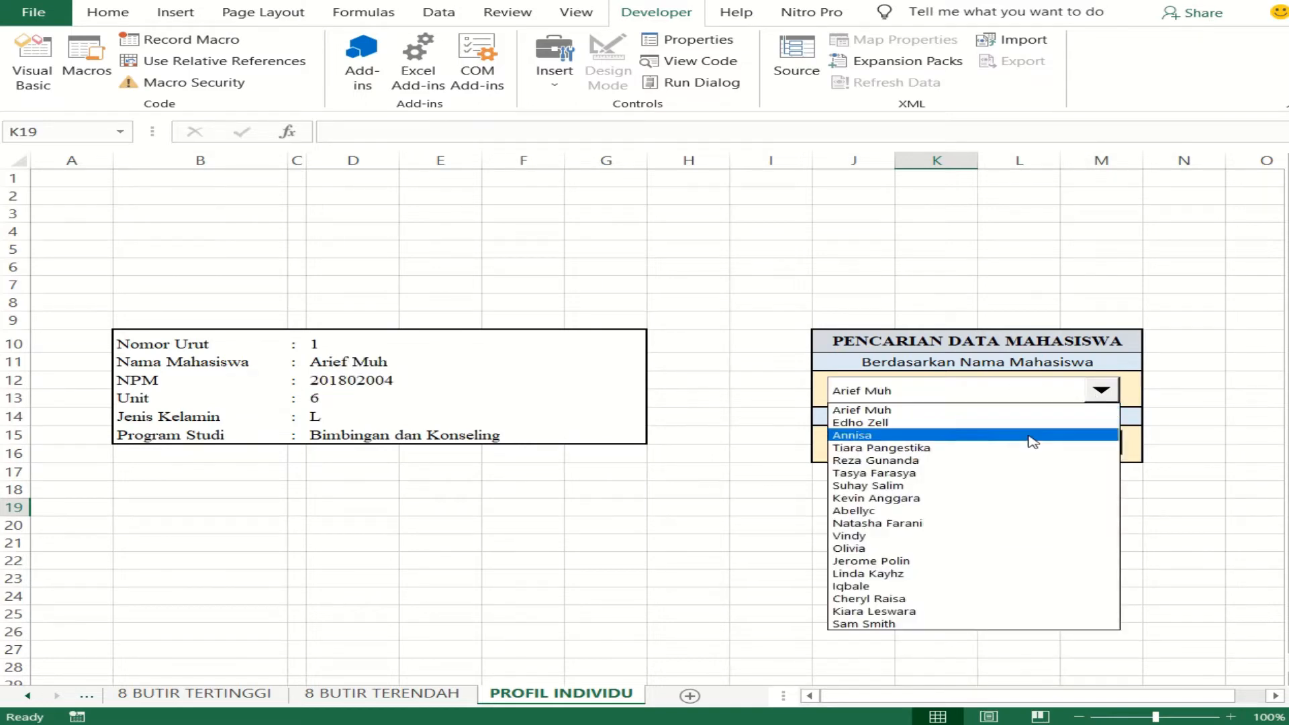
left_click(1005, 461)
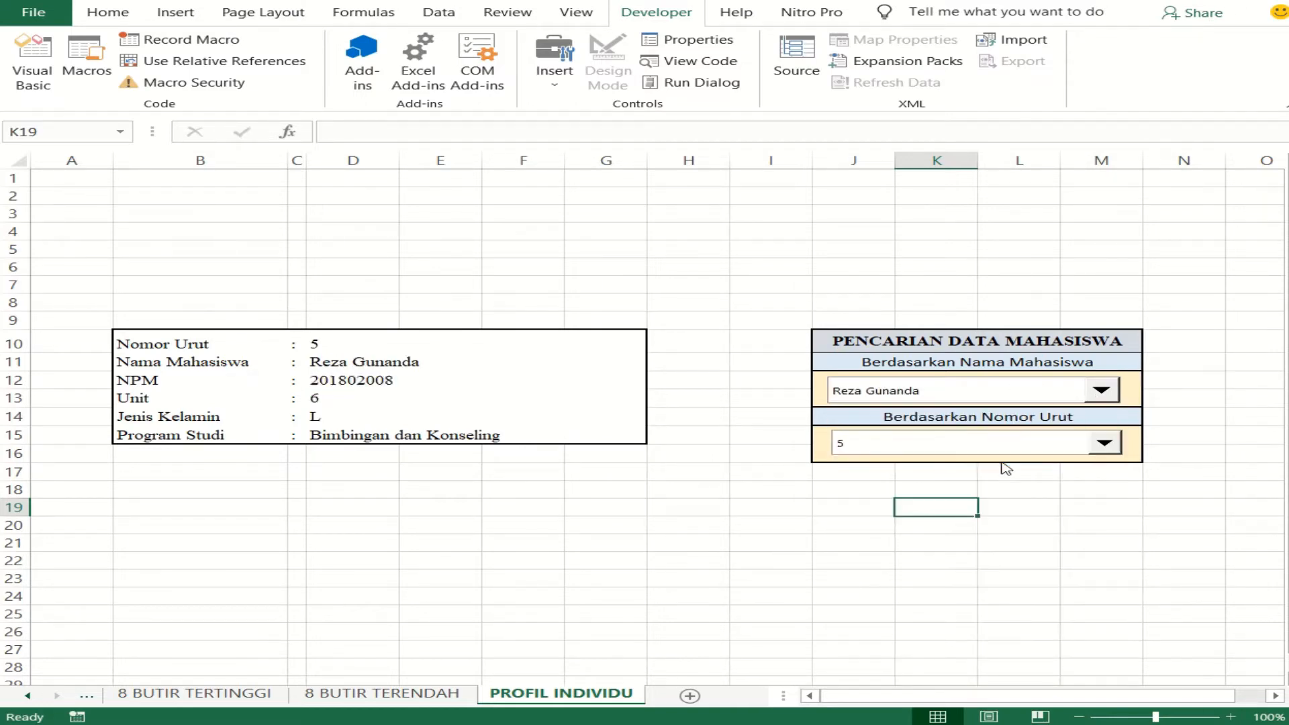
- Test the Nama Mahasiswa combo box by choosing the tenth student and finally the seventh student in its list
left_click(1103, 391)
left_click(970, 522)
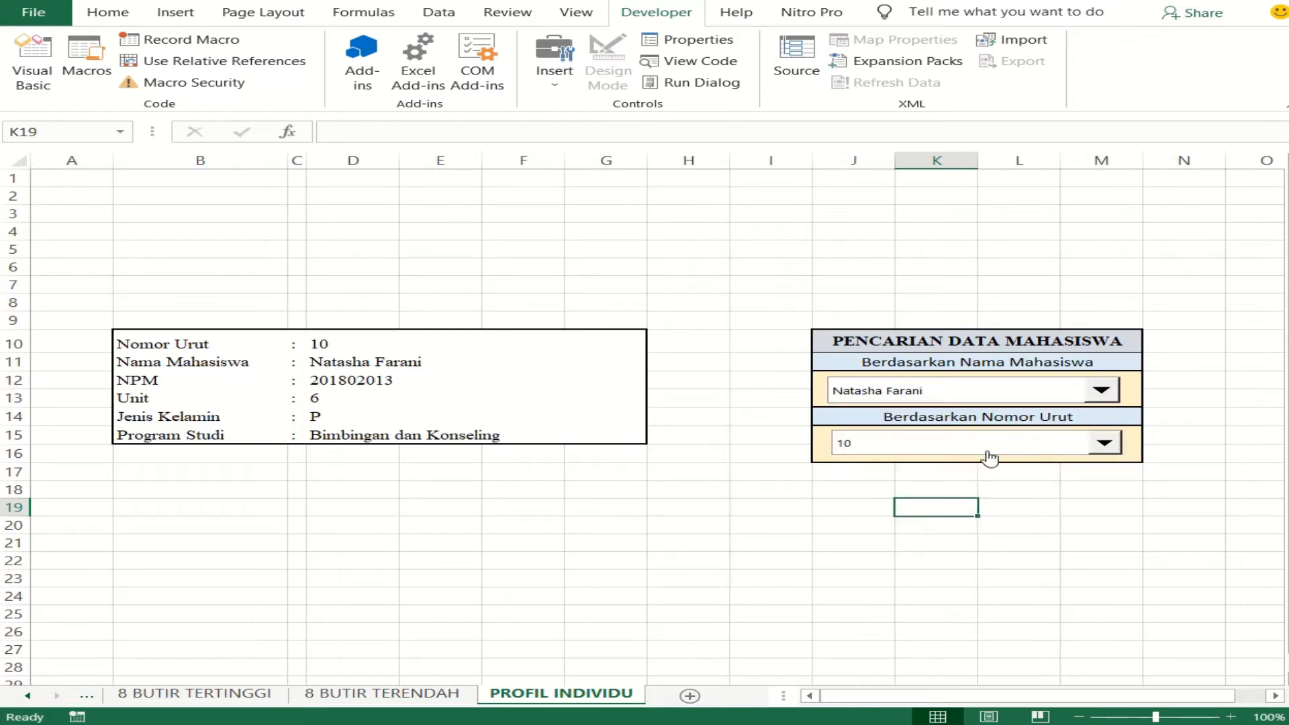
left_click(1102, 391)
left_click(951, 486)
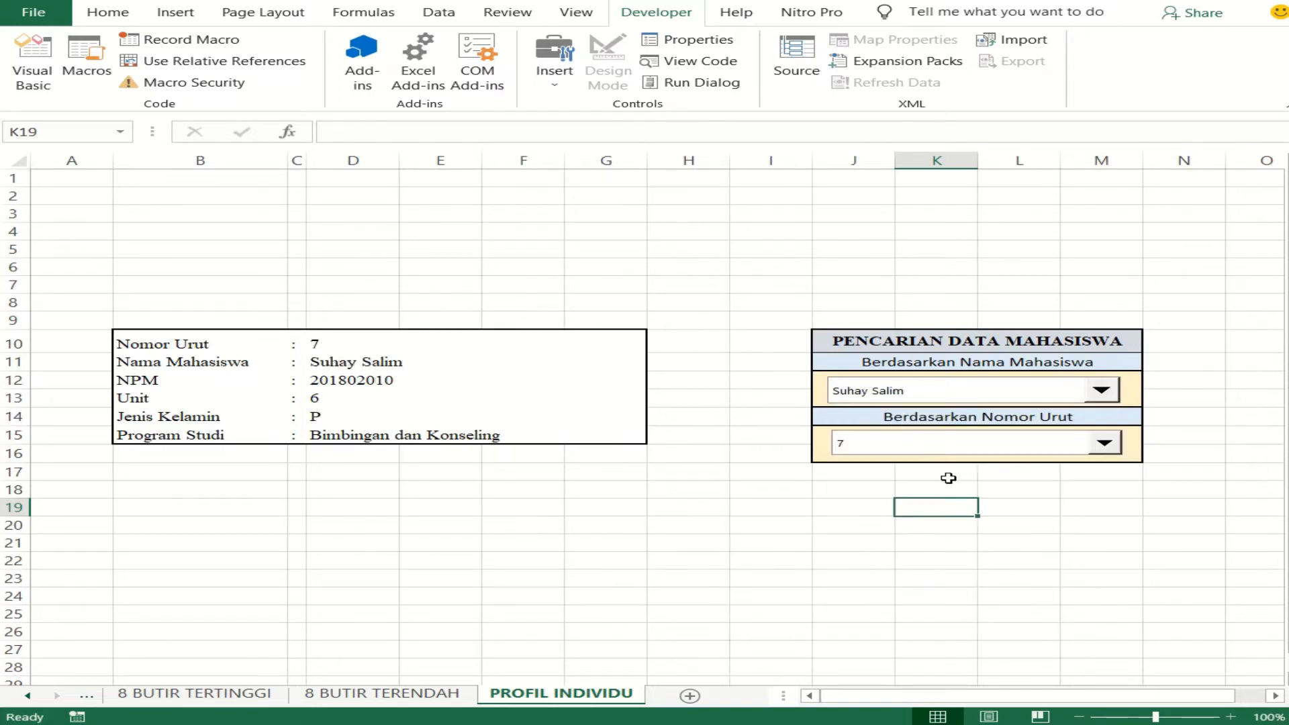
- Check the seventh student's row in the TABULASI sheet against the profile details and return to the PROFIL INDIVIDU sheet
right_click(48, 698)
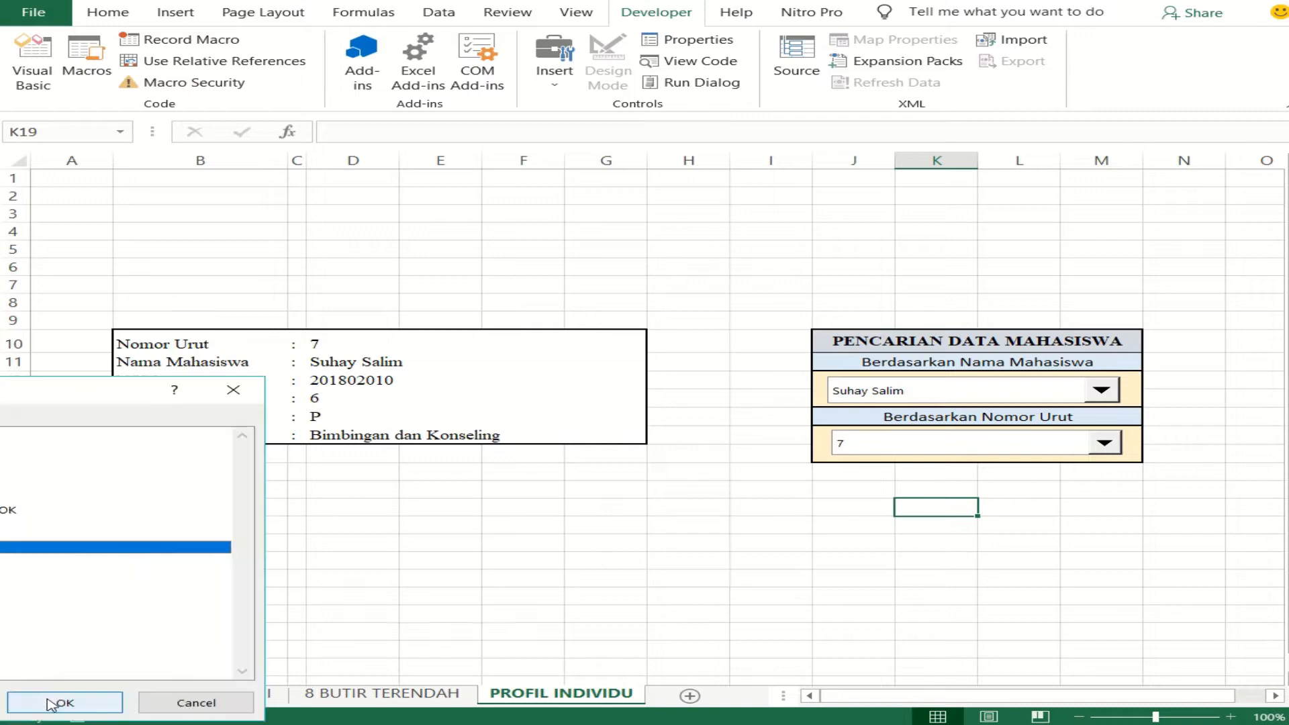
double_click(8, 446)
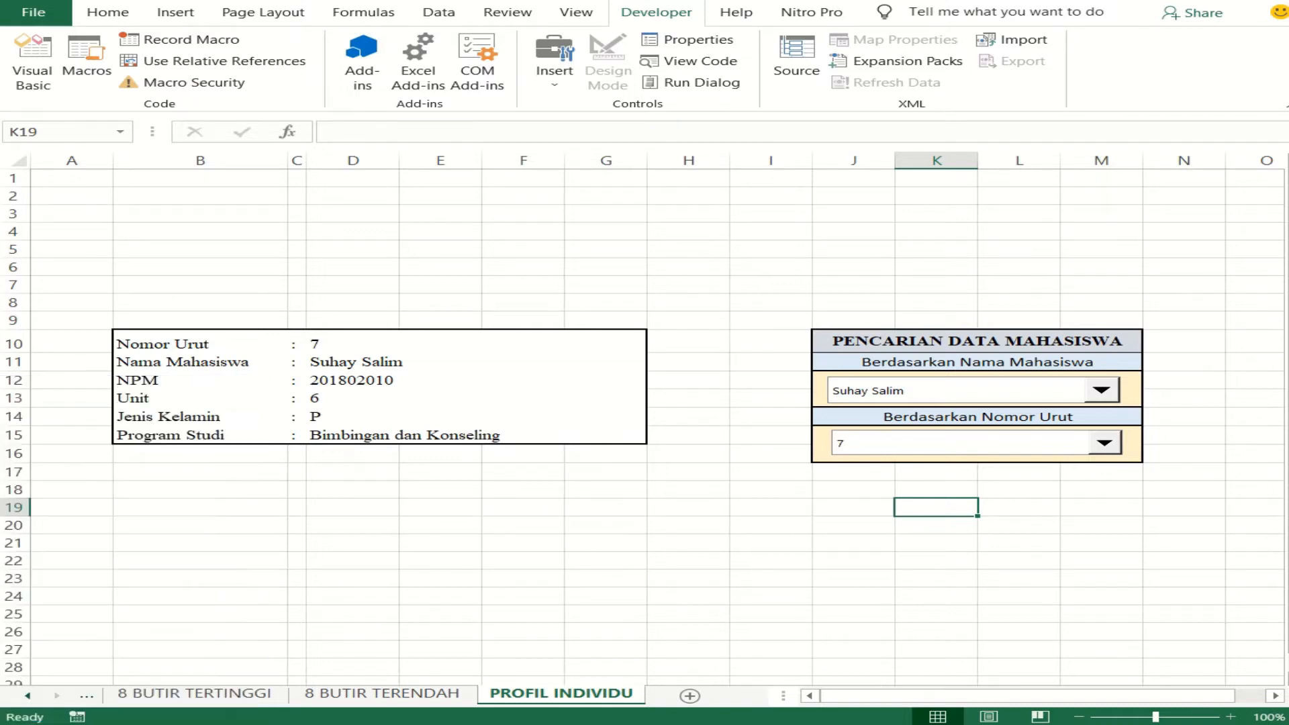
left_click(190, 320)
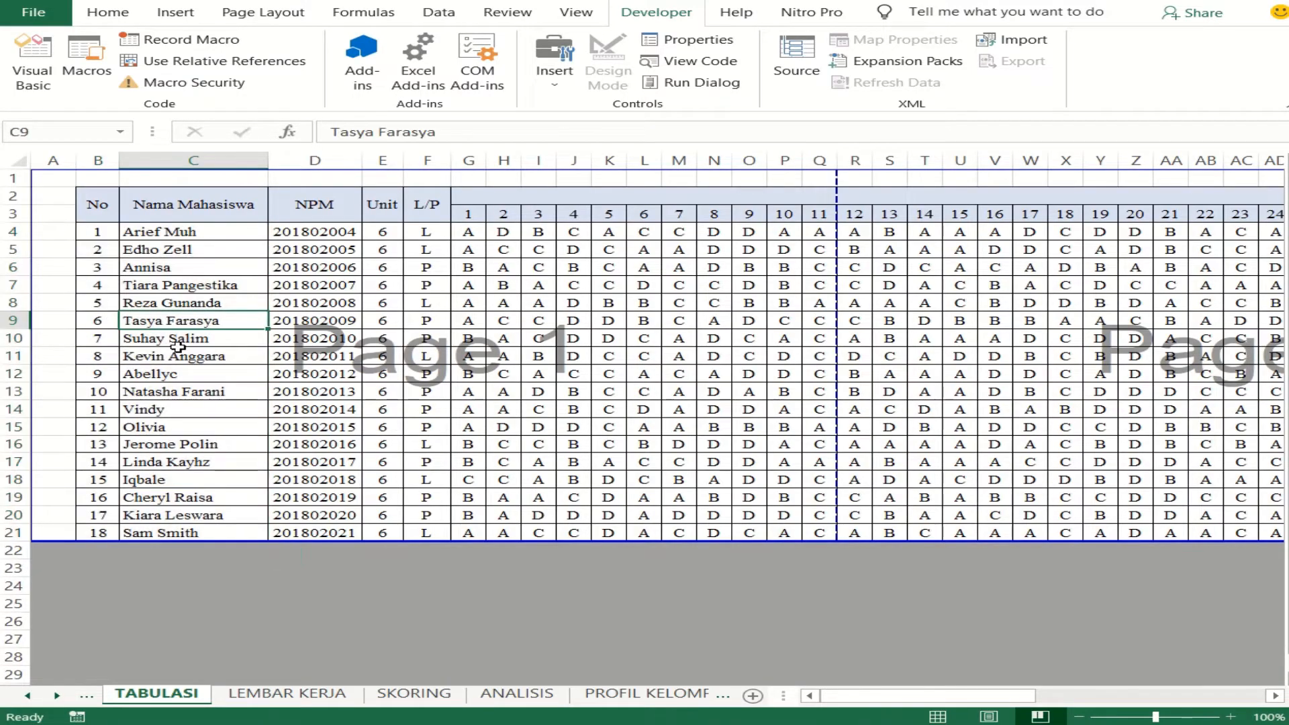
left_click(179, 343)
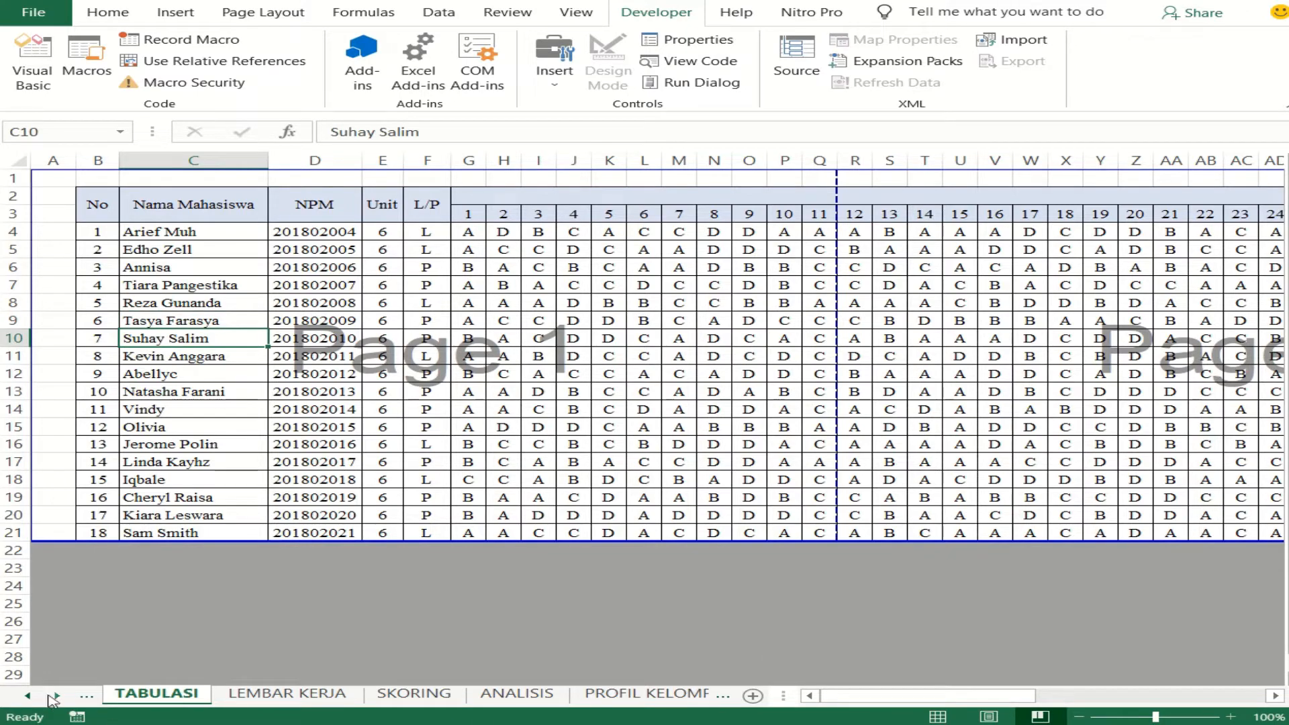
right_click(56, 696)
double_click(10, 547)
left_click(1048, 520)
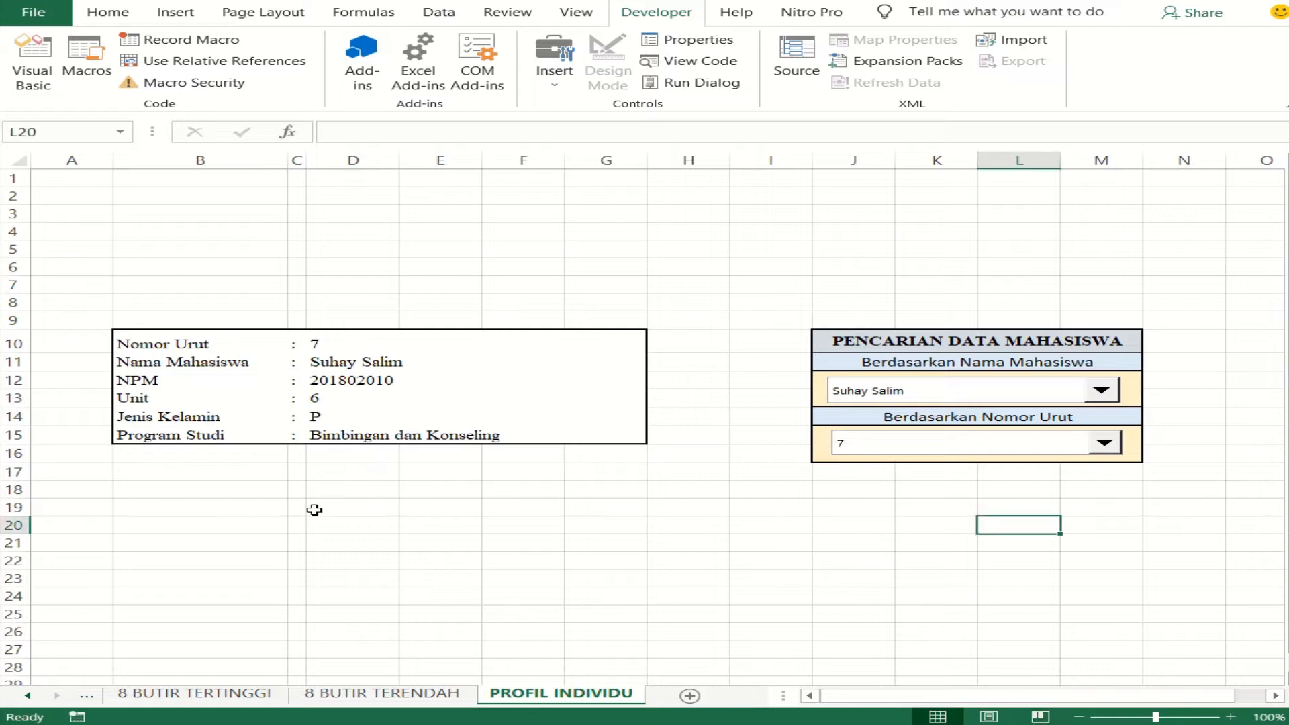
- Enter the label Jumlah in B21 and Rata-rata in B22 and B23, below the student profile box
scroll(311, 509, "down", 3)
left_click(198, 408)
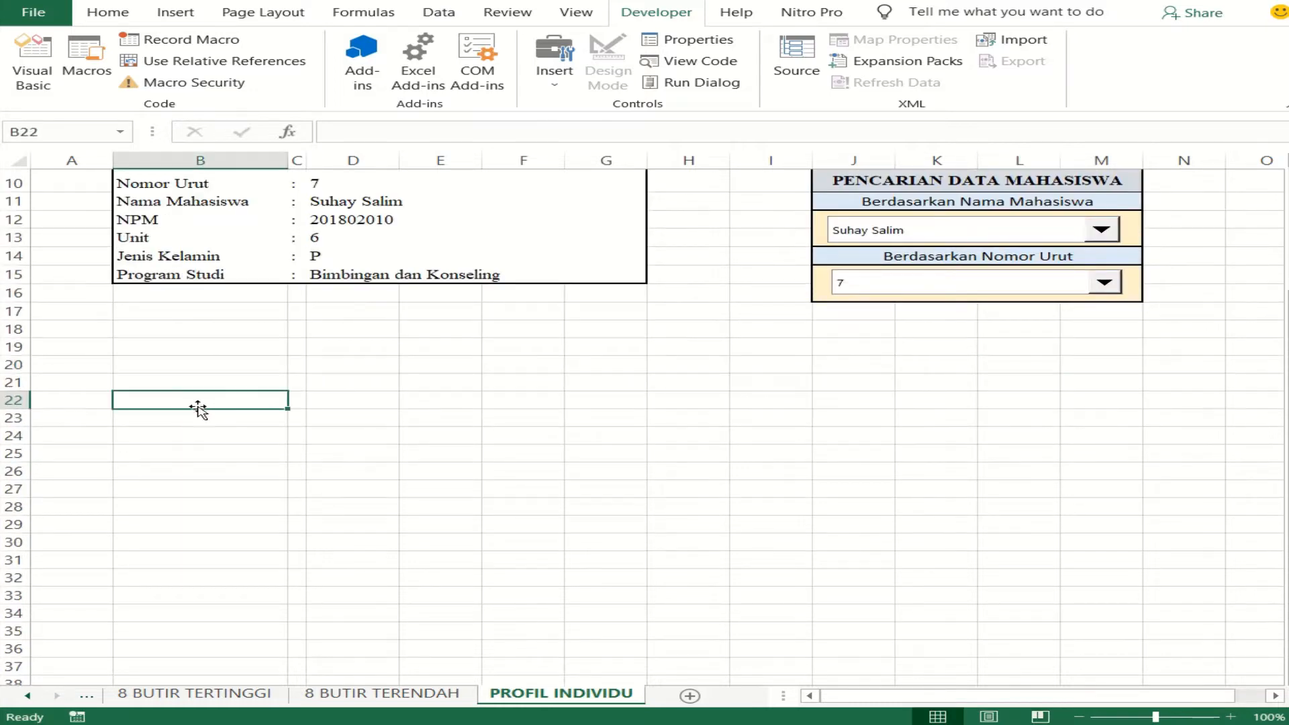
left_click(176, 331)
left_click(178, 346)
left_click(184, 383)
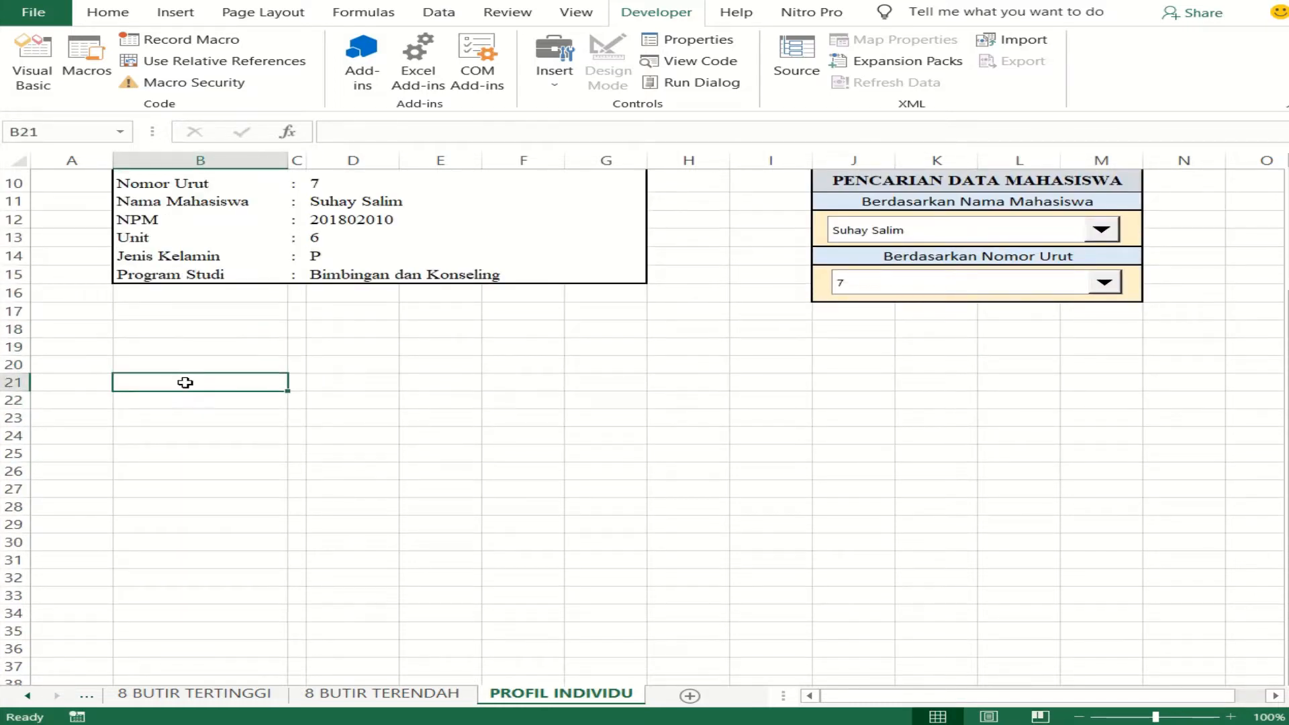
left_click(181, 364)
left_click(181, 378)
type("j")
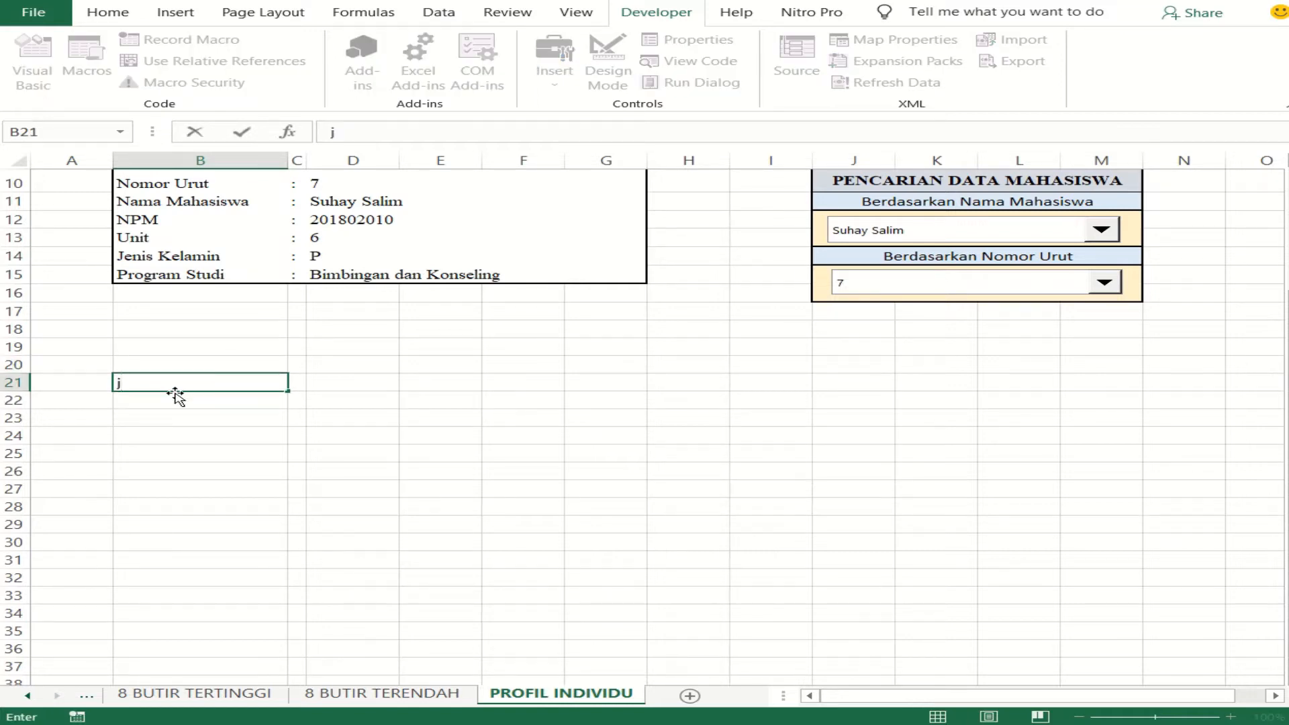
type("UMLAH")
key("Return")
type("Rata")
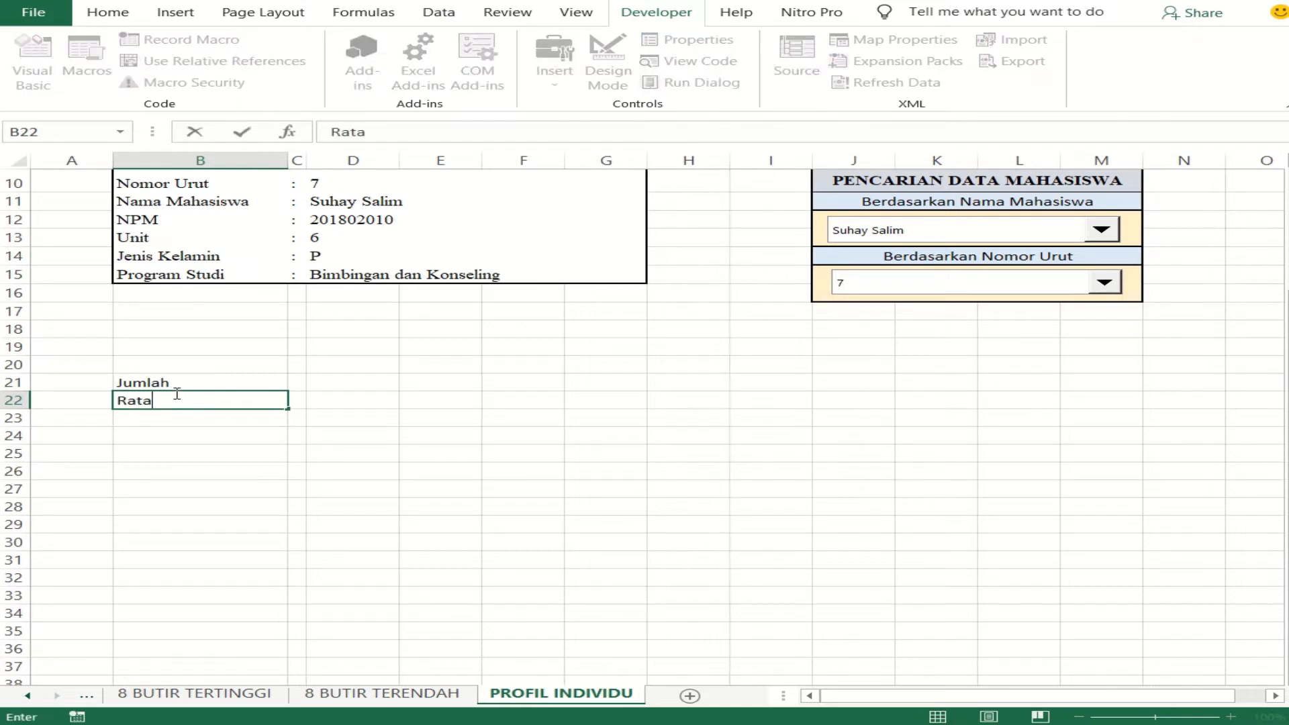
type("-rata")
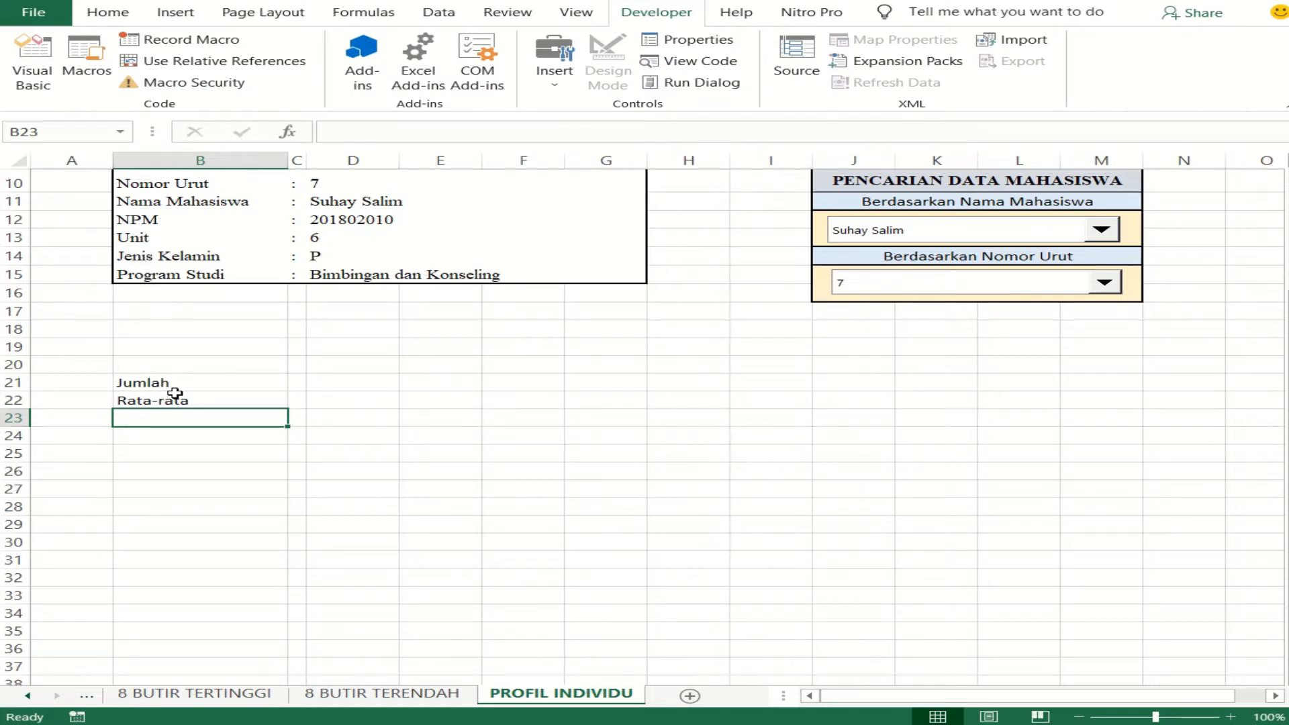
type("R")
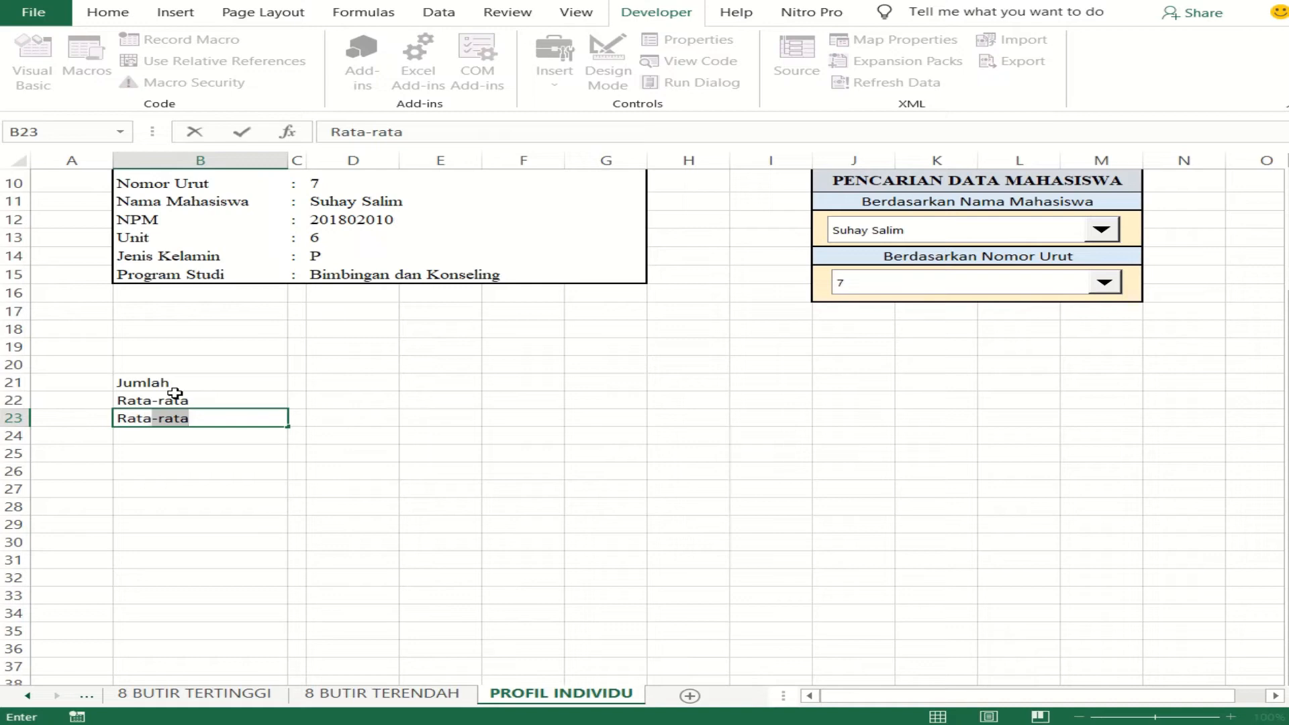
key("Tab")
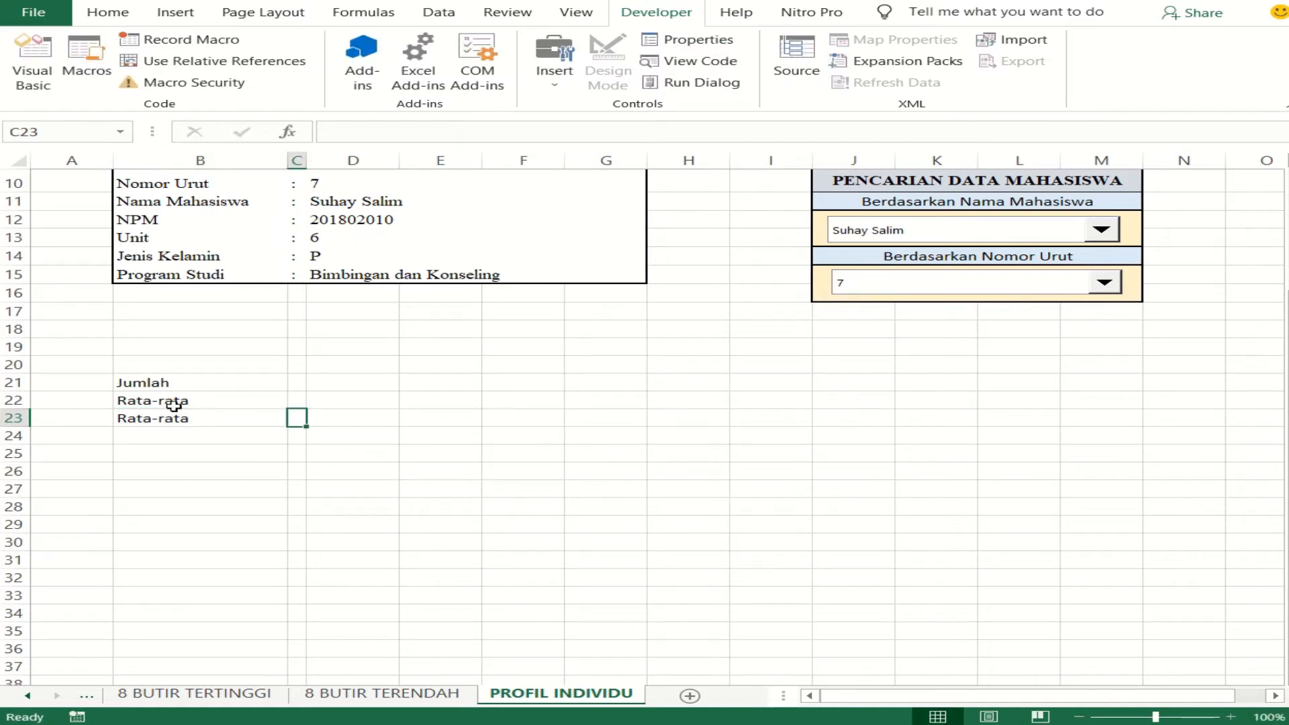
- Replace the label in B22 with Tingkat Capaian Perkembangan
left_click(175, 401)
type("Tingkat")
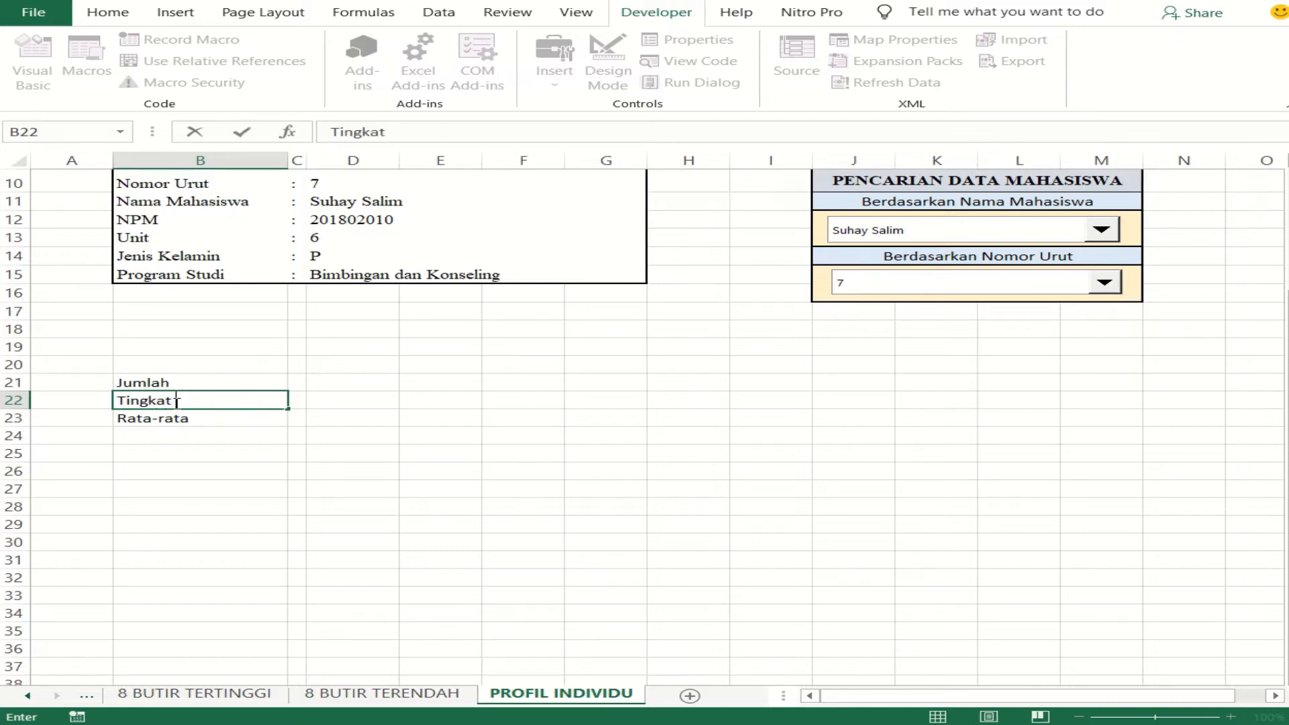
type(" Capaian Perkembangan")
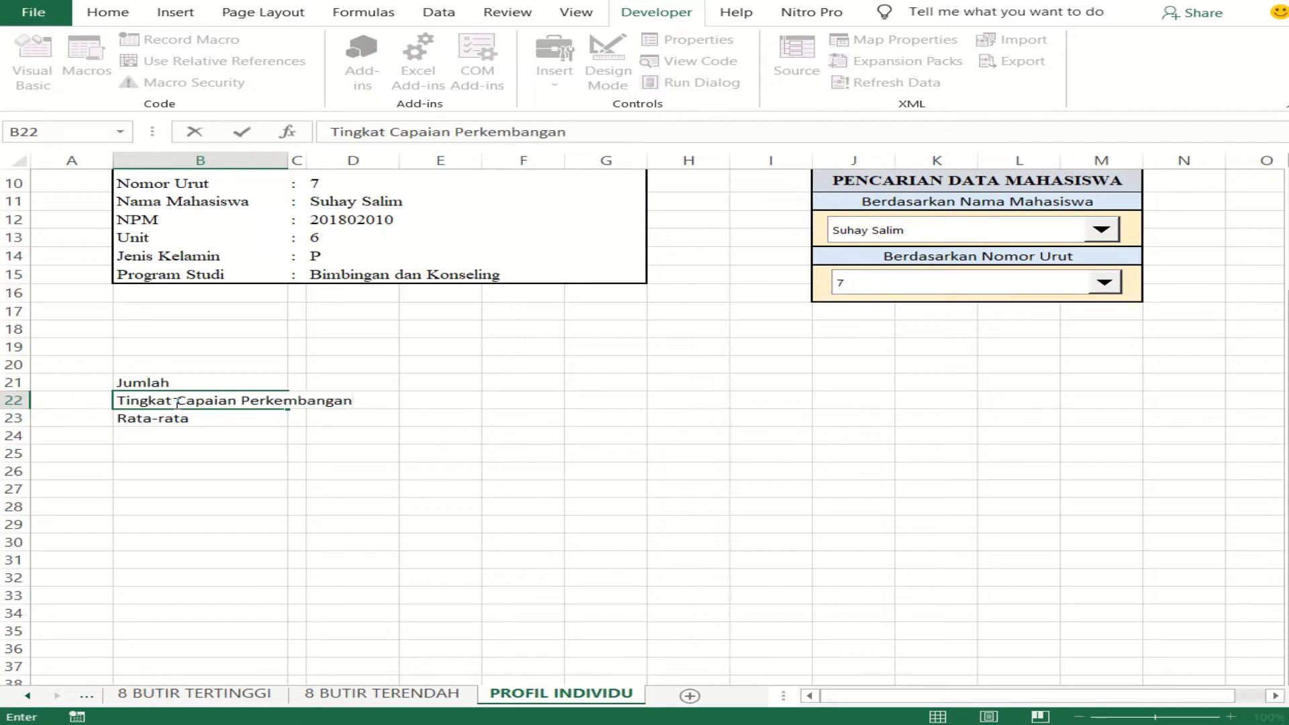
key("Return")
- Extend the label in B23 to Rata-rata Capaian Perkembangan and the one in B21 to Jumlah Skor
double_click(224, 418)
type("Capaian Perkembangab")
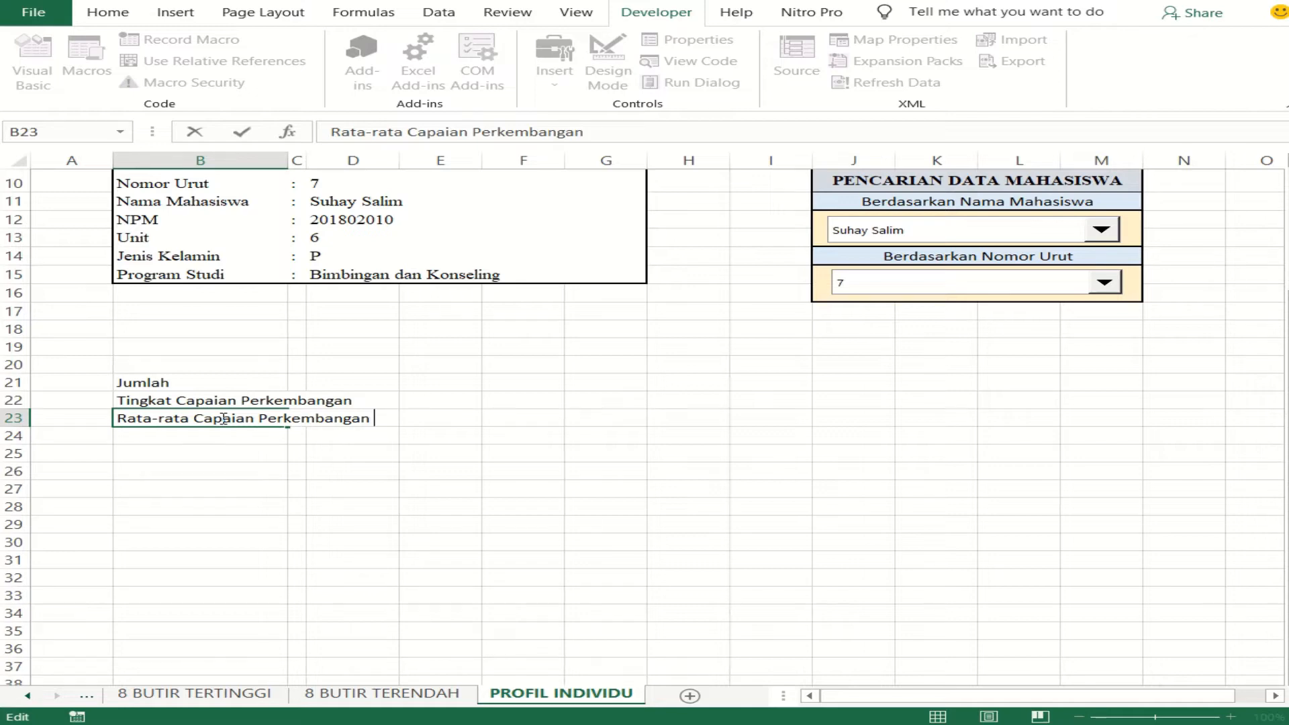
left_click(308, 467)
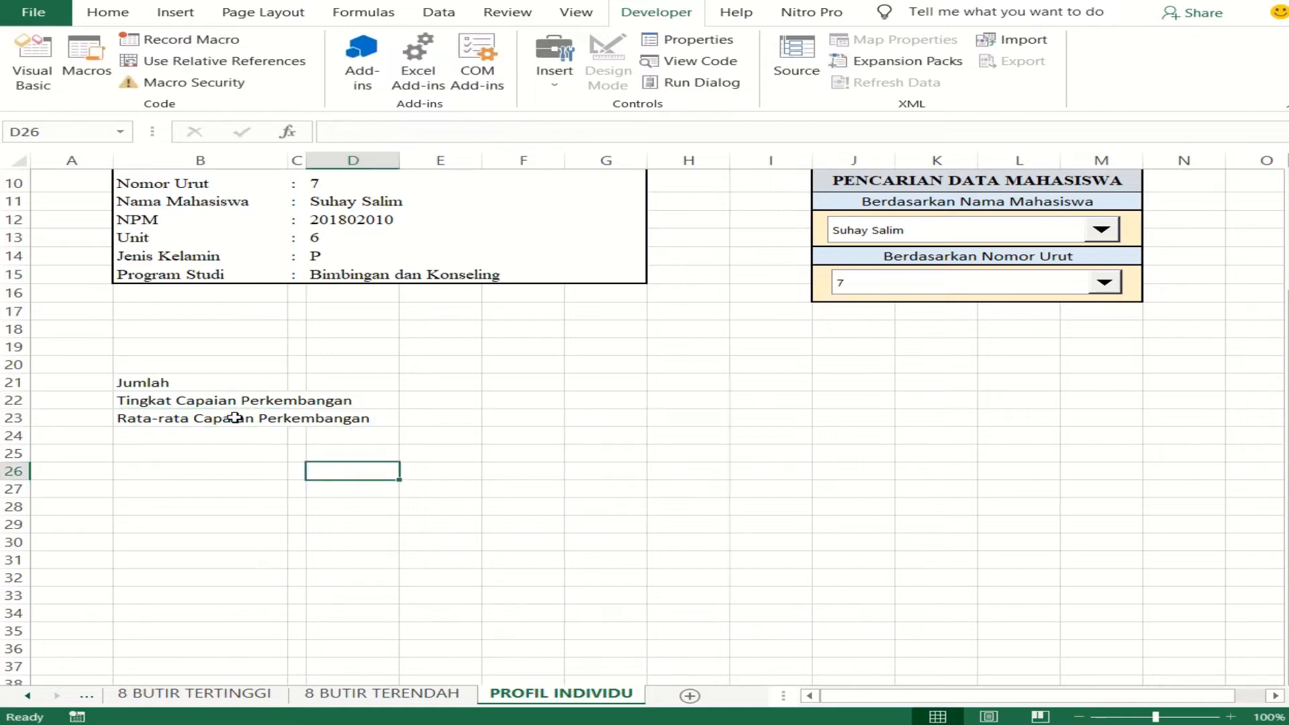
double_click(209, 381)
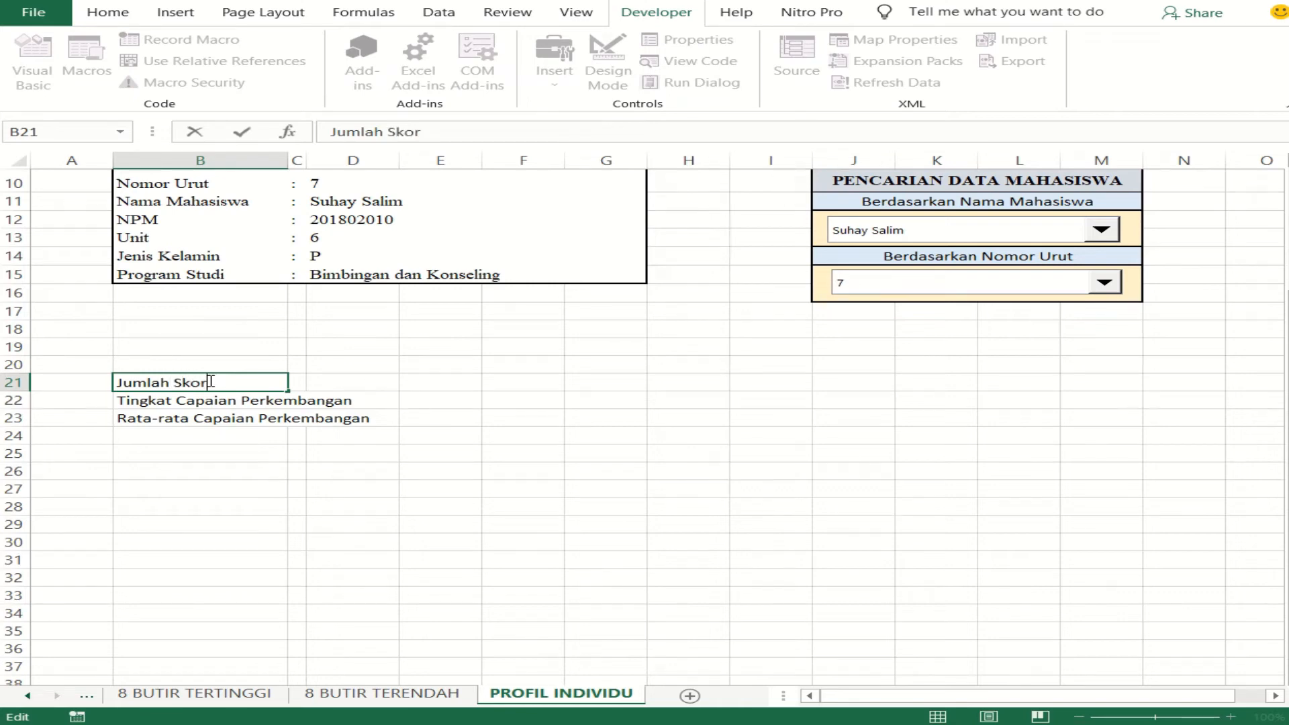
left_click(270, 491)
- Merge and center each of the three labels in rows 21 to 23 across columns B to D
left_click_drag(172, 382, 332, 389)
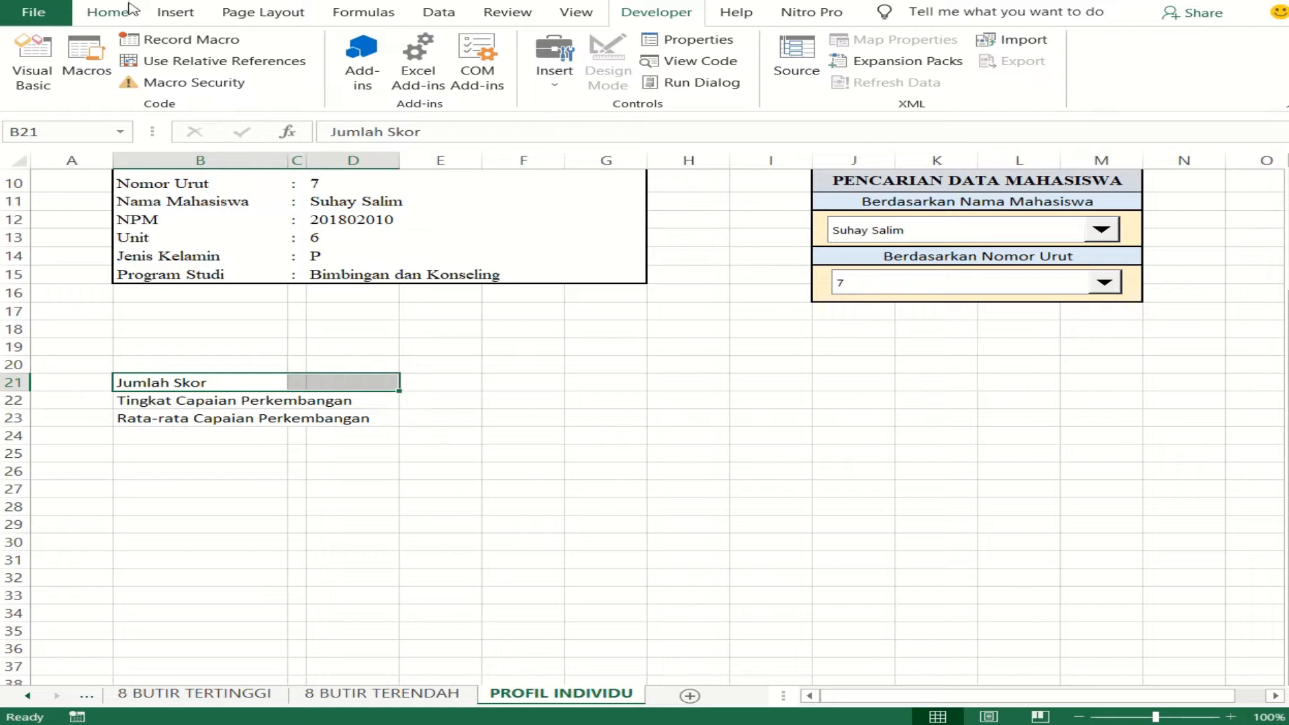
left_click(107, 12)
left_click(607, 75)
left_click_drag(201, 405, 367, 396)
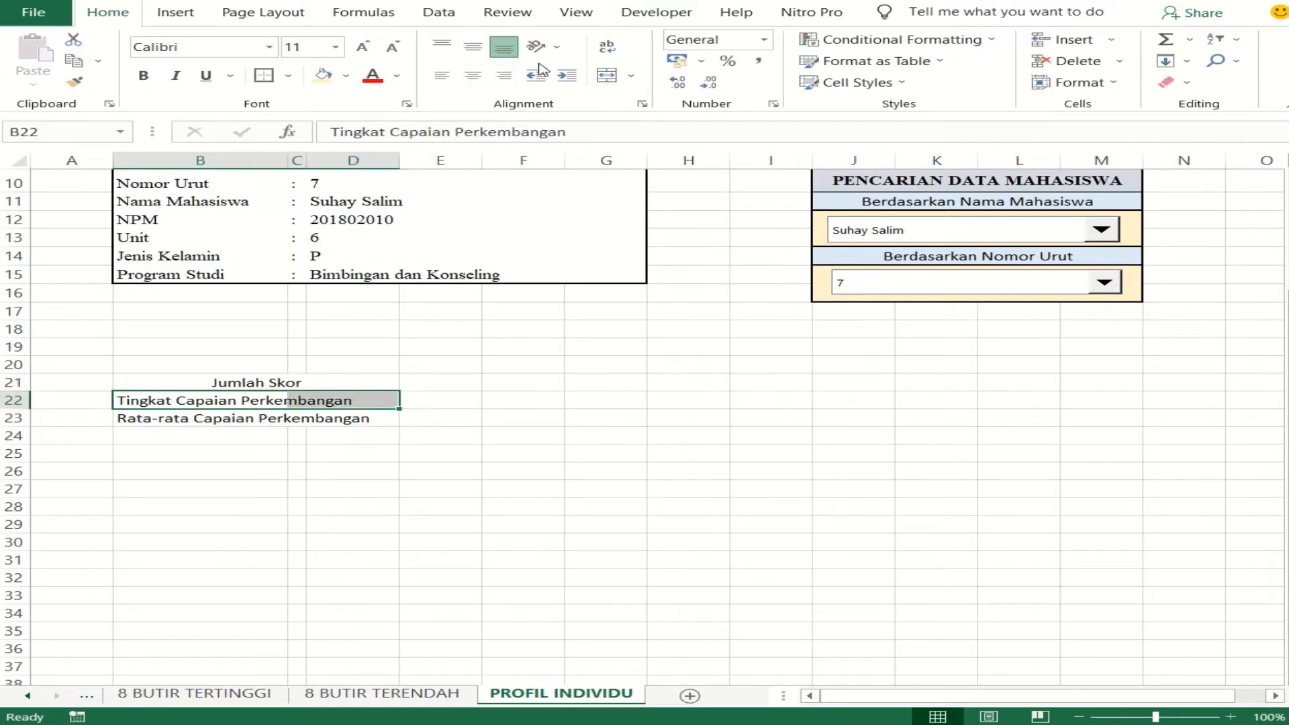
left_click(607, 75)
left_click_drag(200, 416, 337, 421)
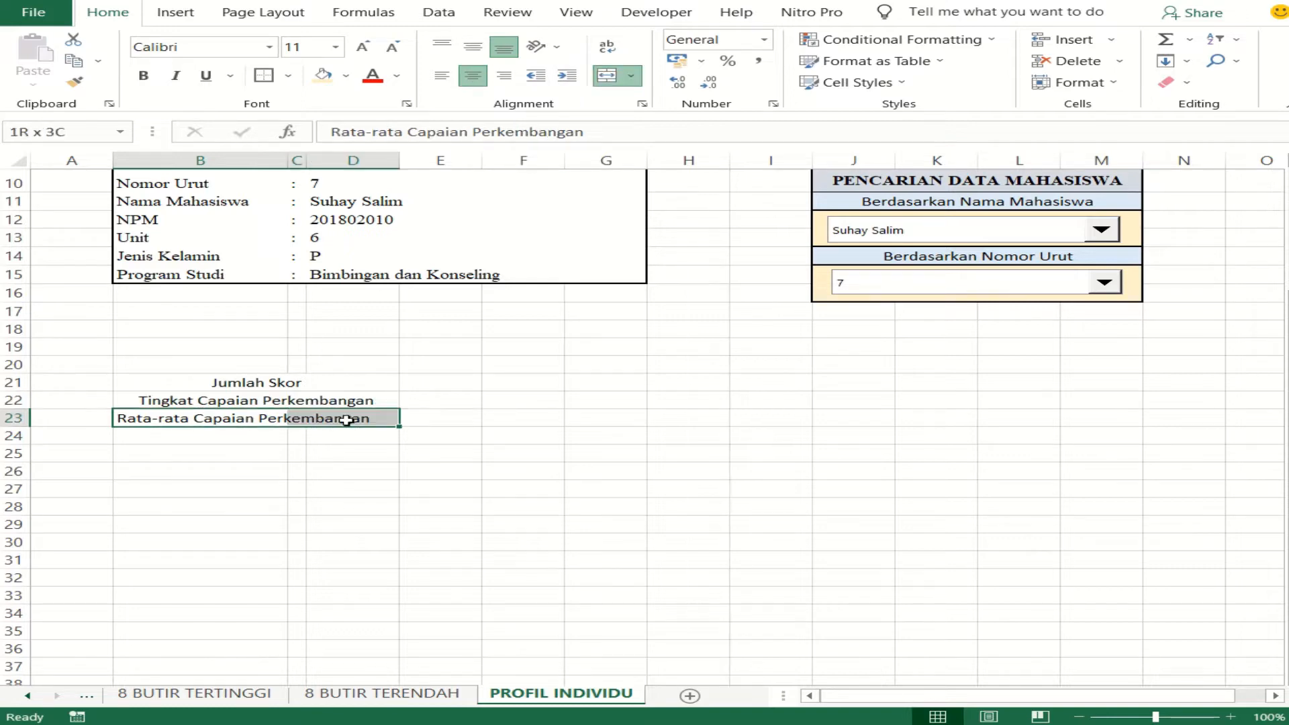
left_click(607, 75)
left_click(216, 544)
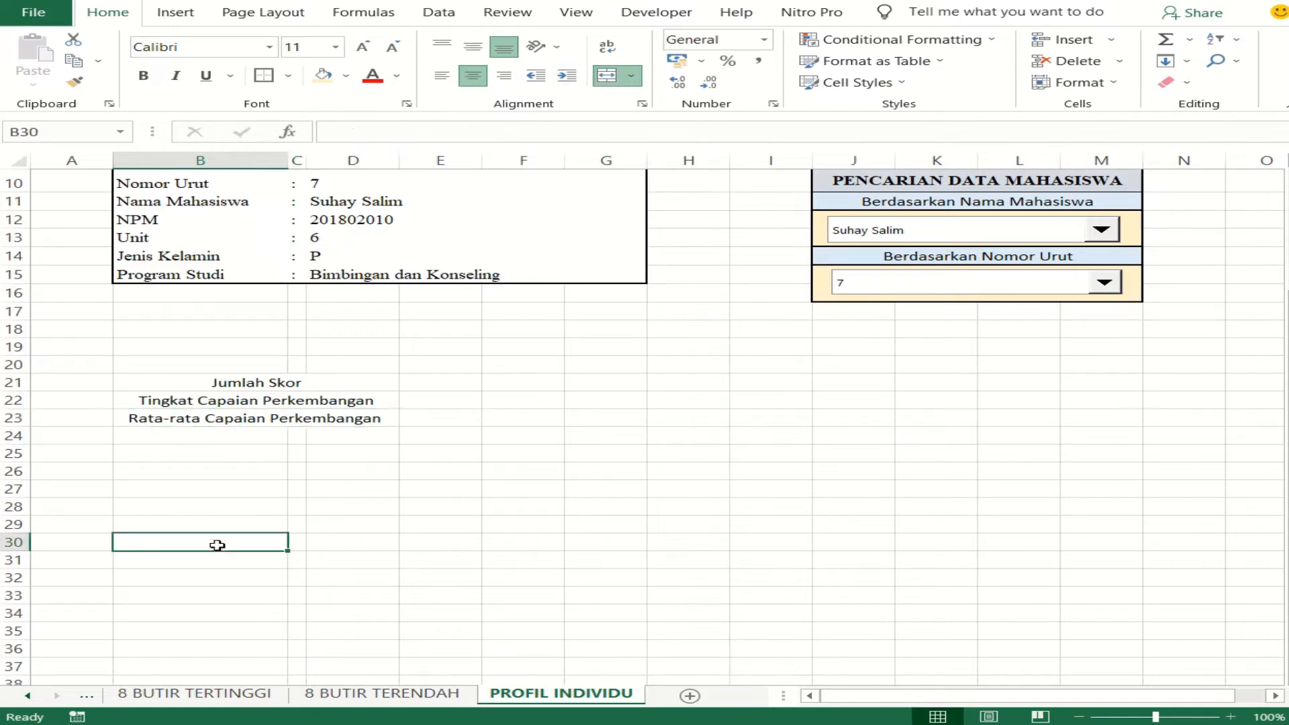
left_click_drag(231, 383, 257, 415)
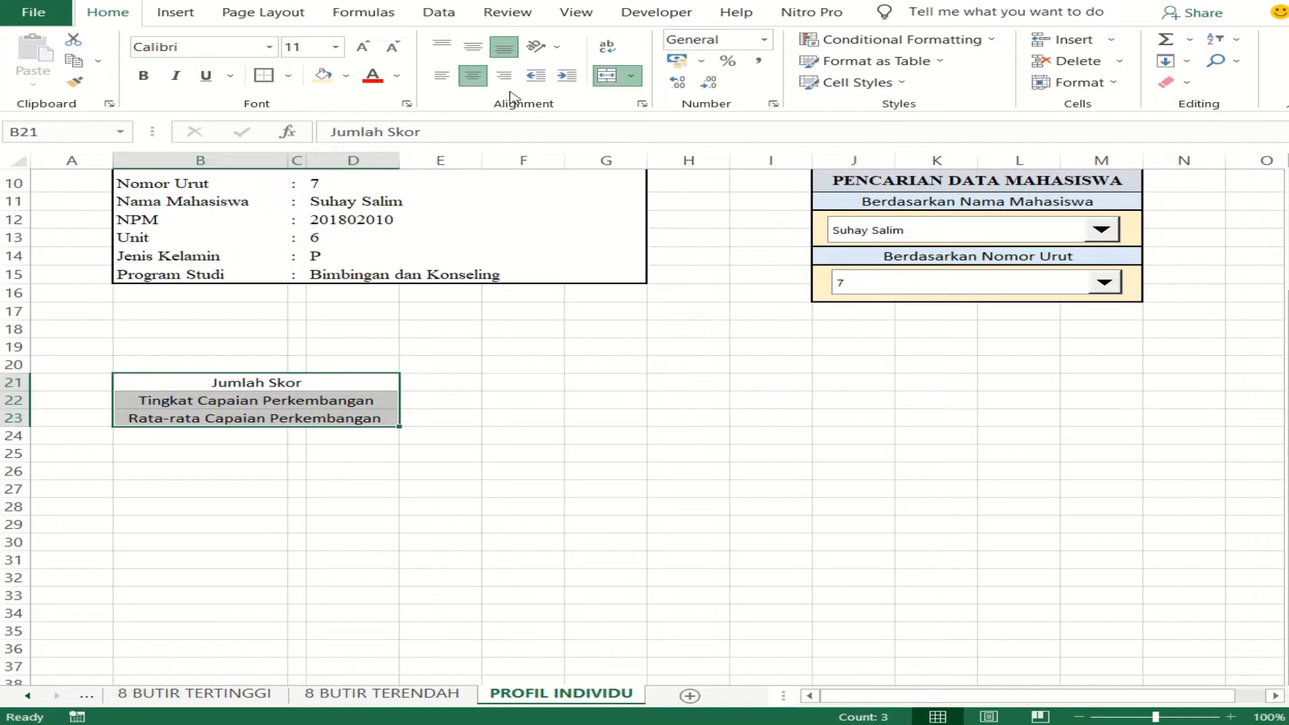
left_click(449, 419)
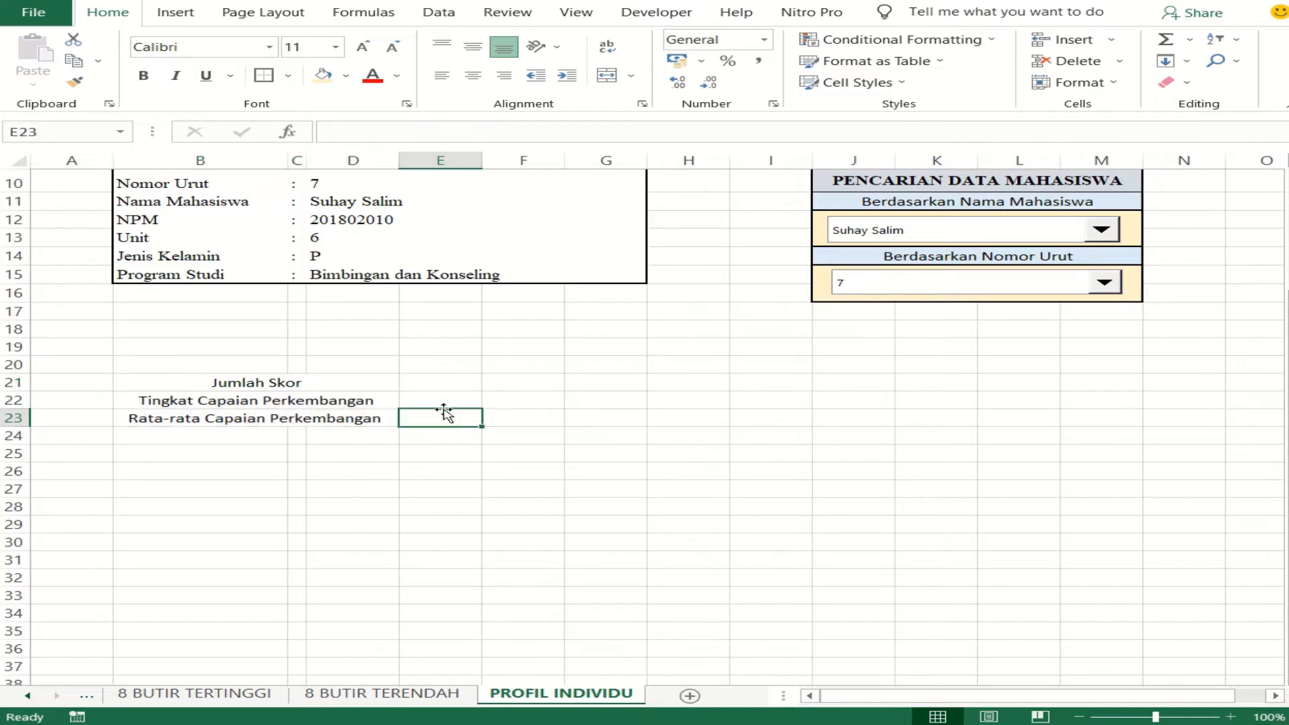
- Look through the ANALISIS, PROFIL KELOMPOK and DISTRIBUSI FREK KELOMPOK sheets for the development aspect abbreviations
left_click(446, 383)
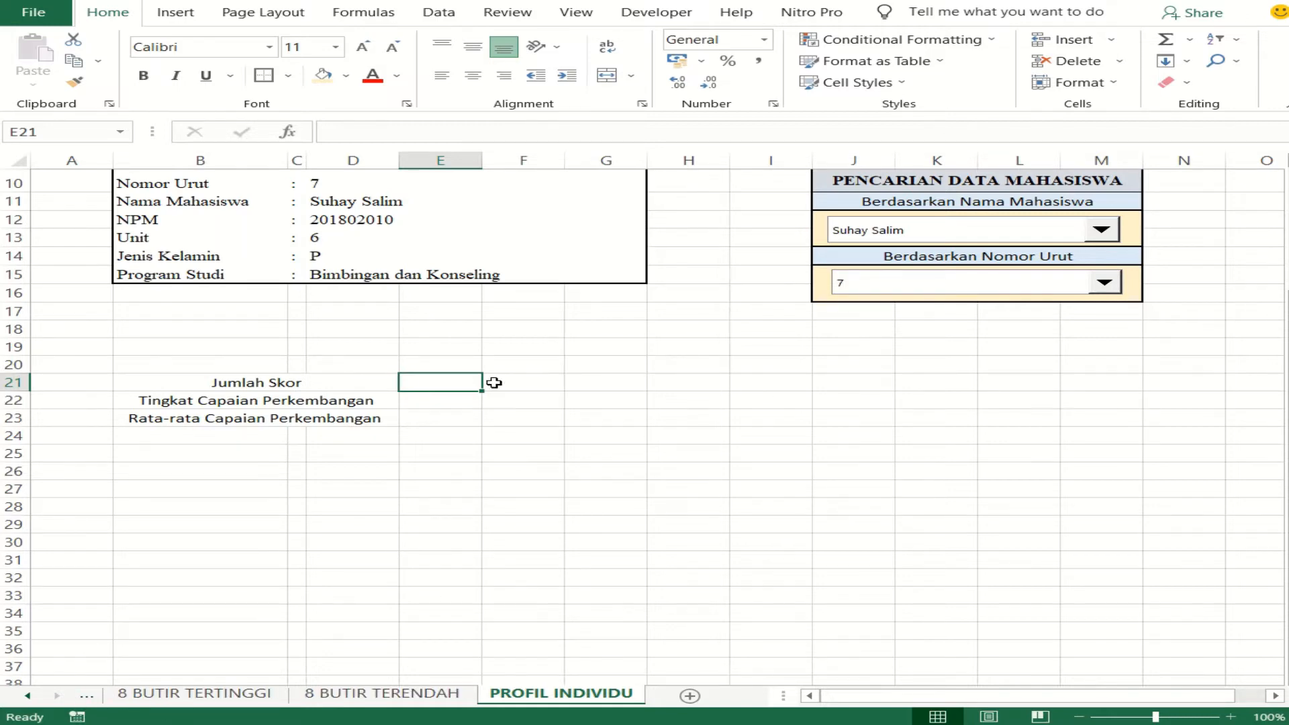
left_click(87, 696)
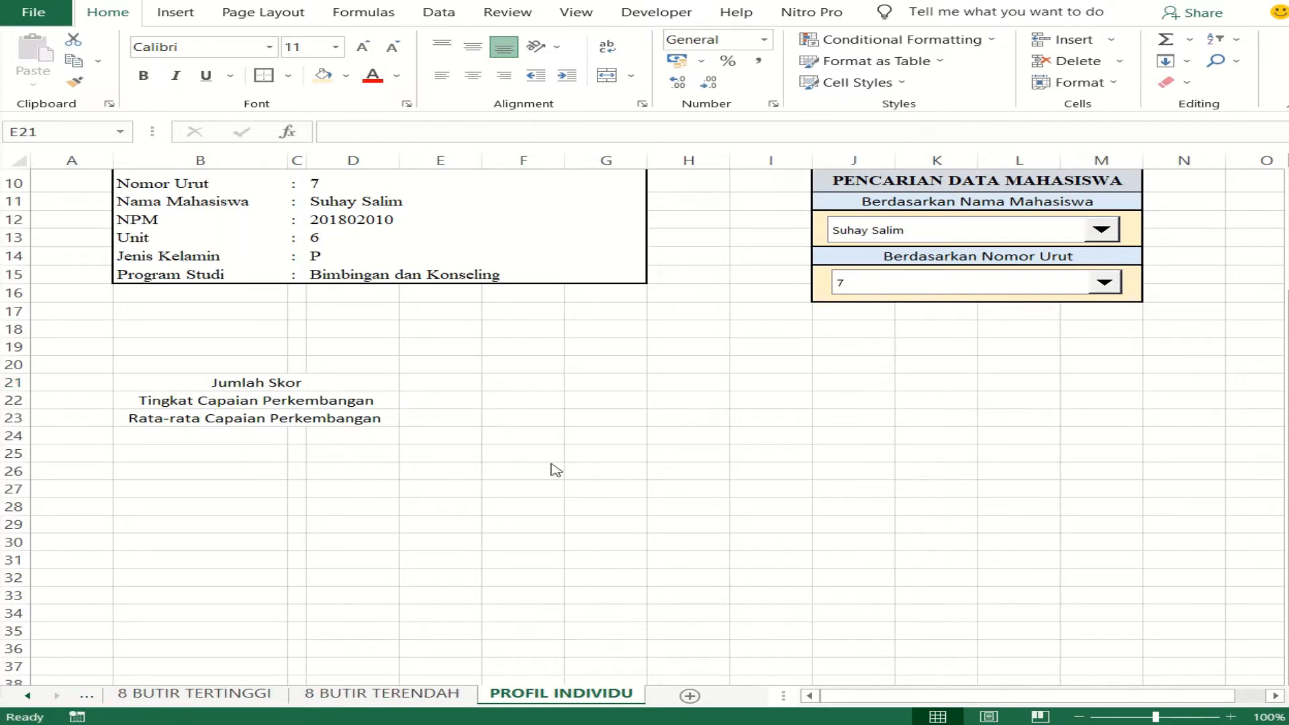
left_click(421, 386)
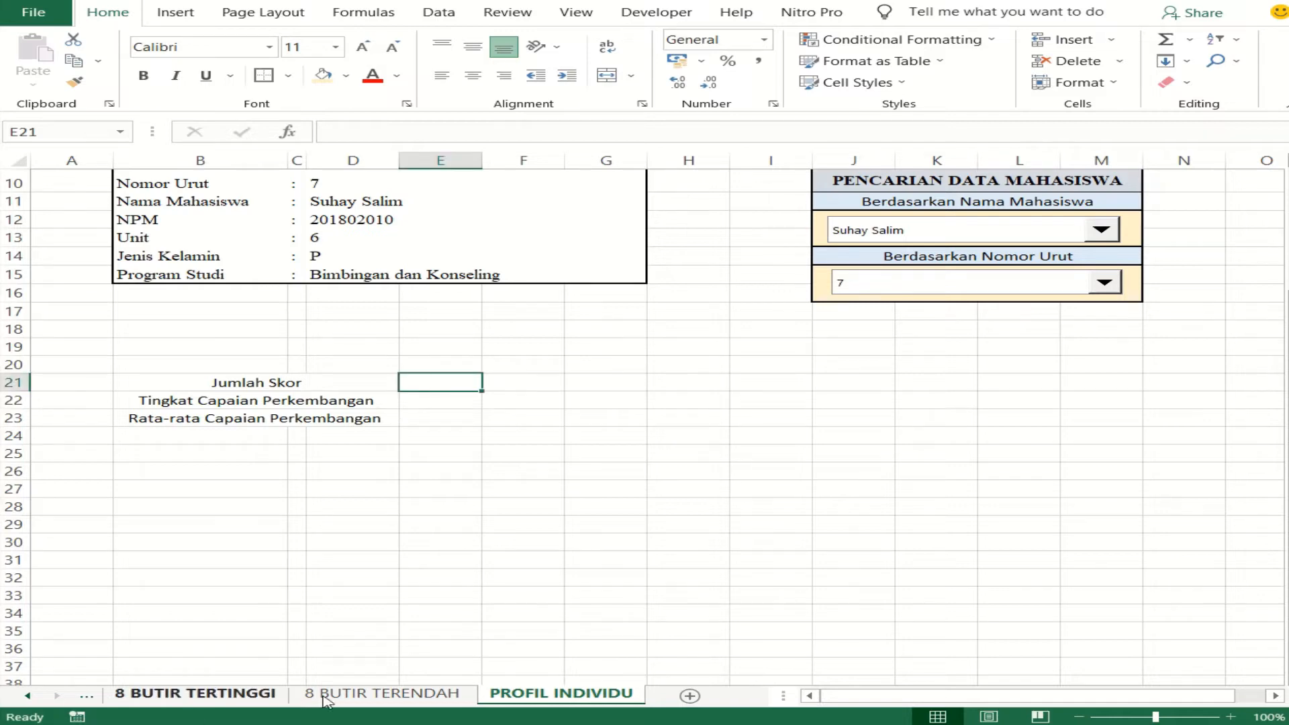
left_click(88, 698)
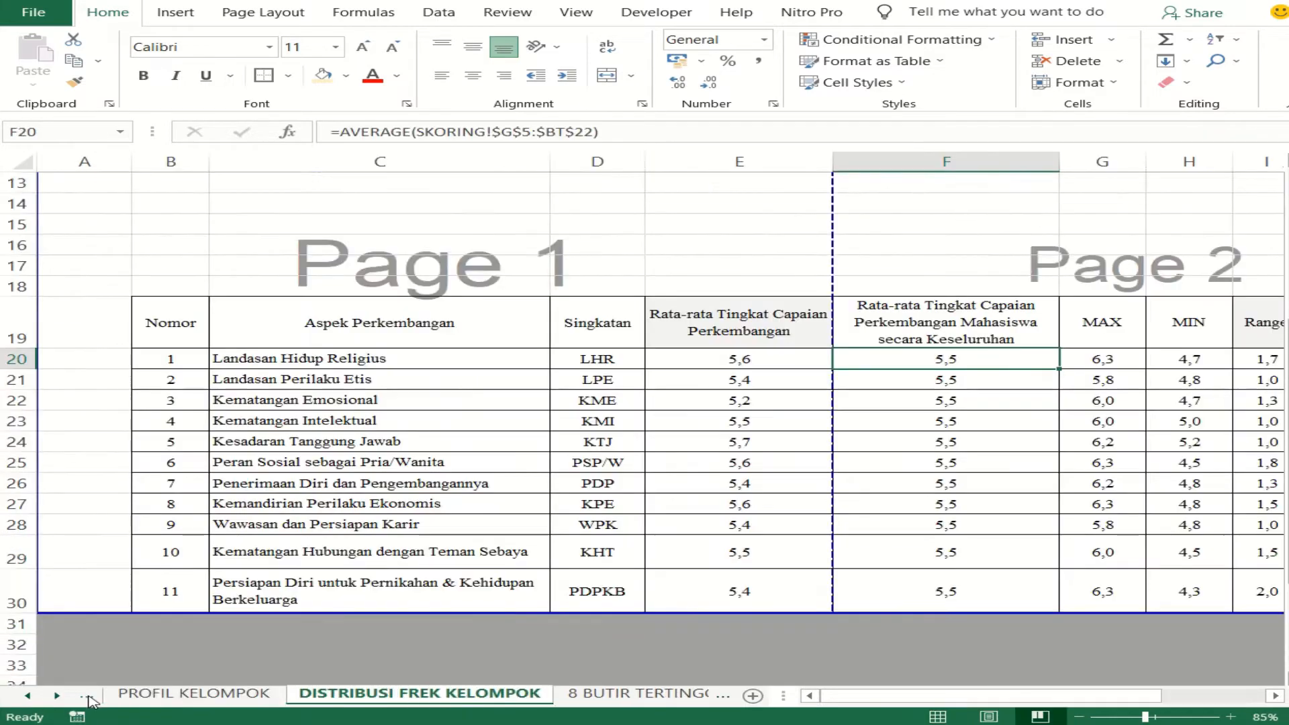
left_click(88, 698)
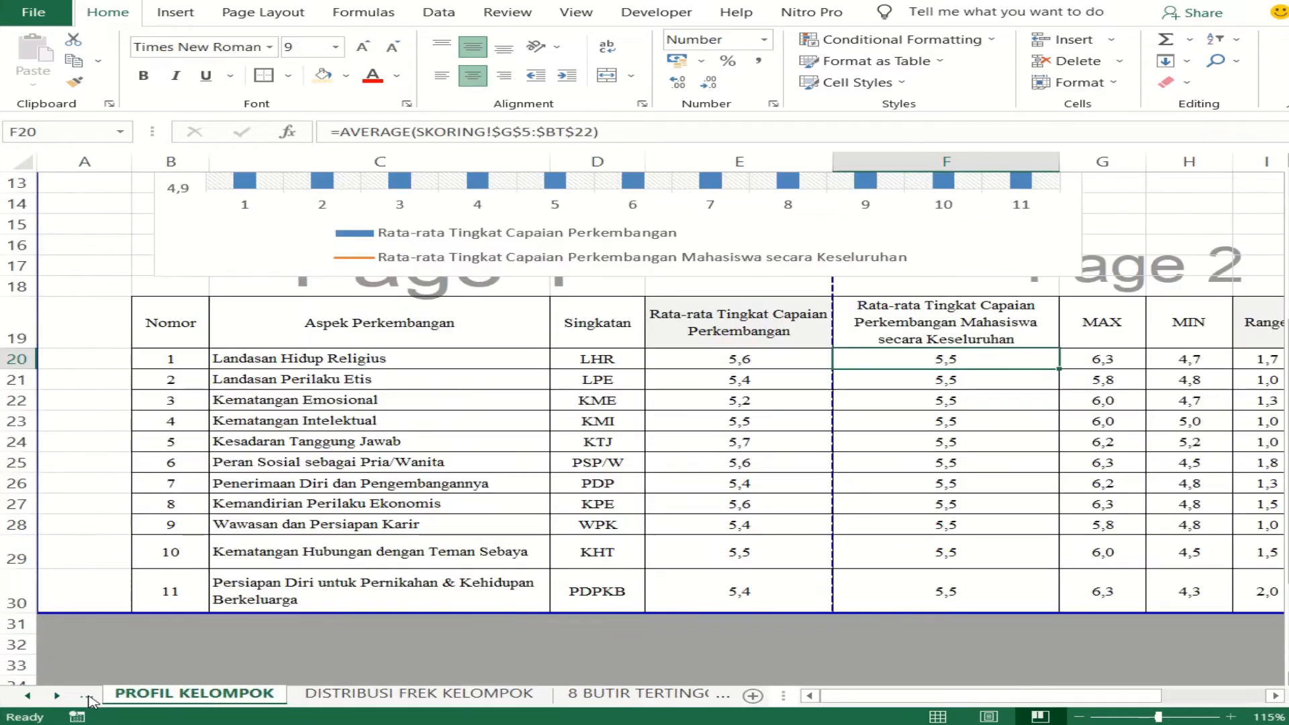
left_click(88, 698)
left_click(121, 695)
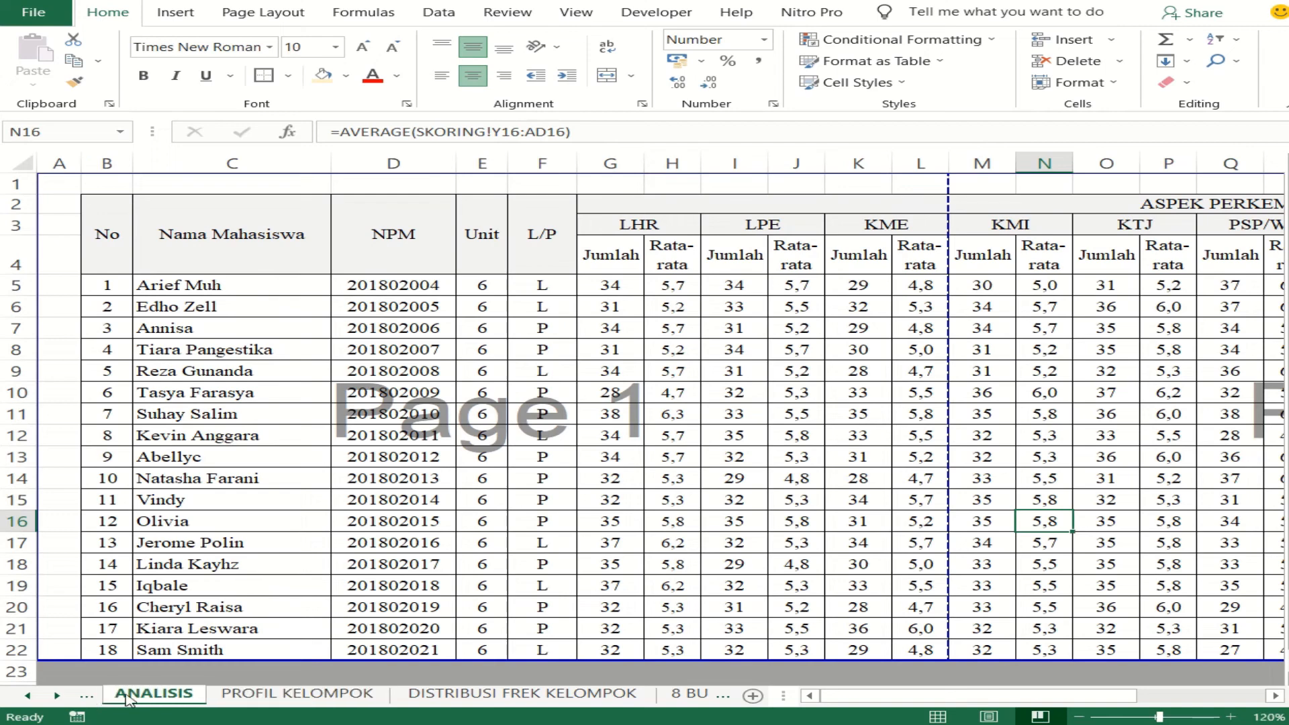
left_click(646, 222)
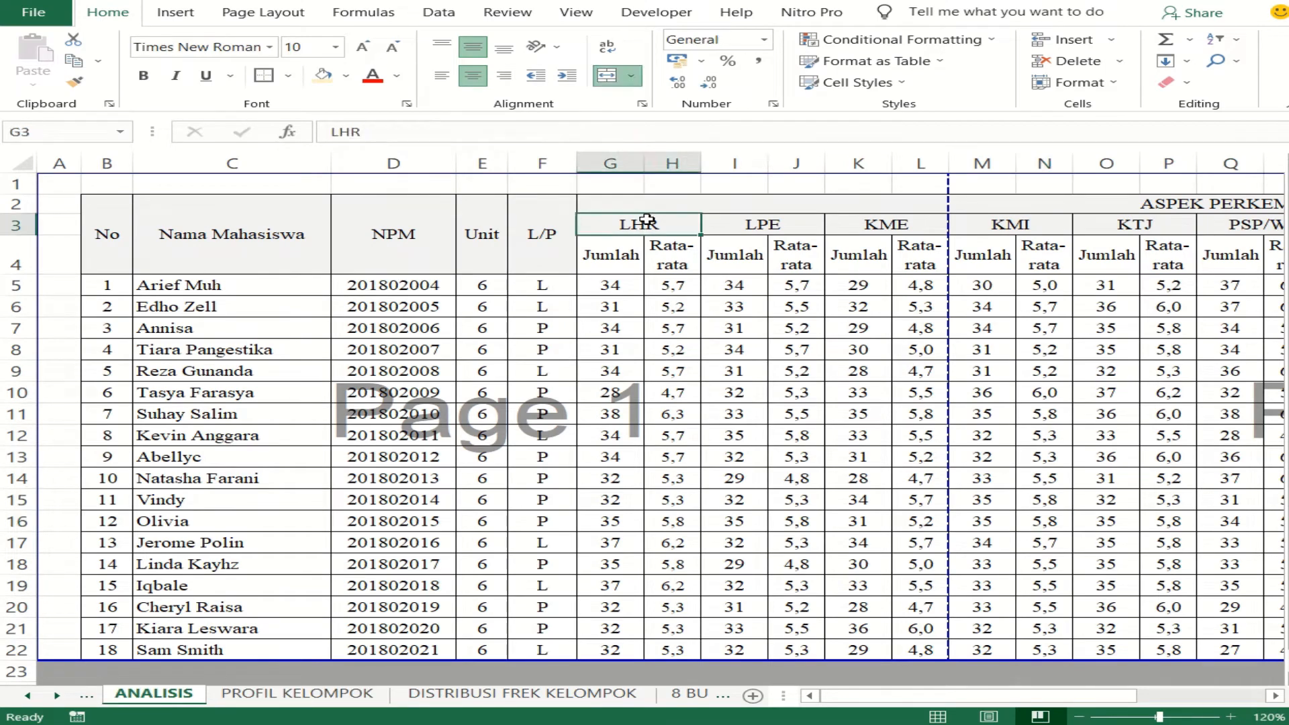
left_click_drag(852, 701, 916, 701)
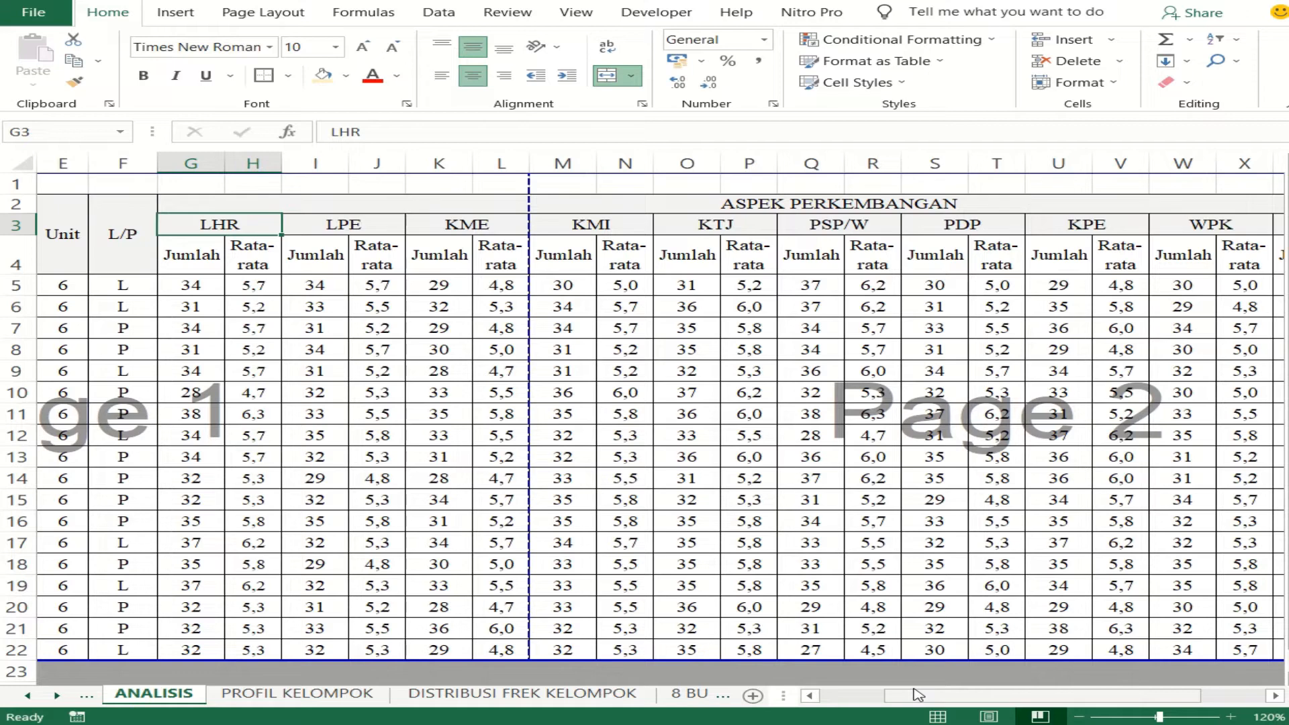
left_click(334, 698)
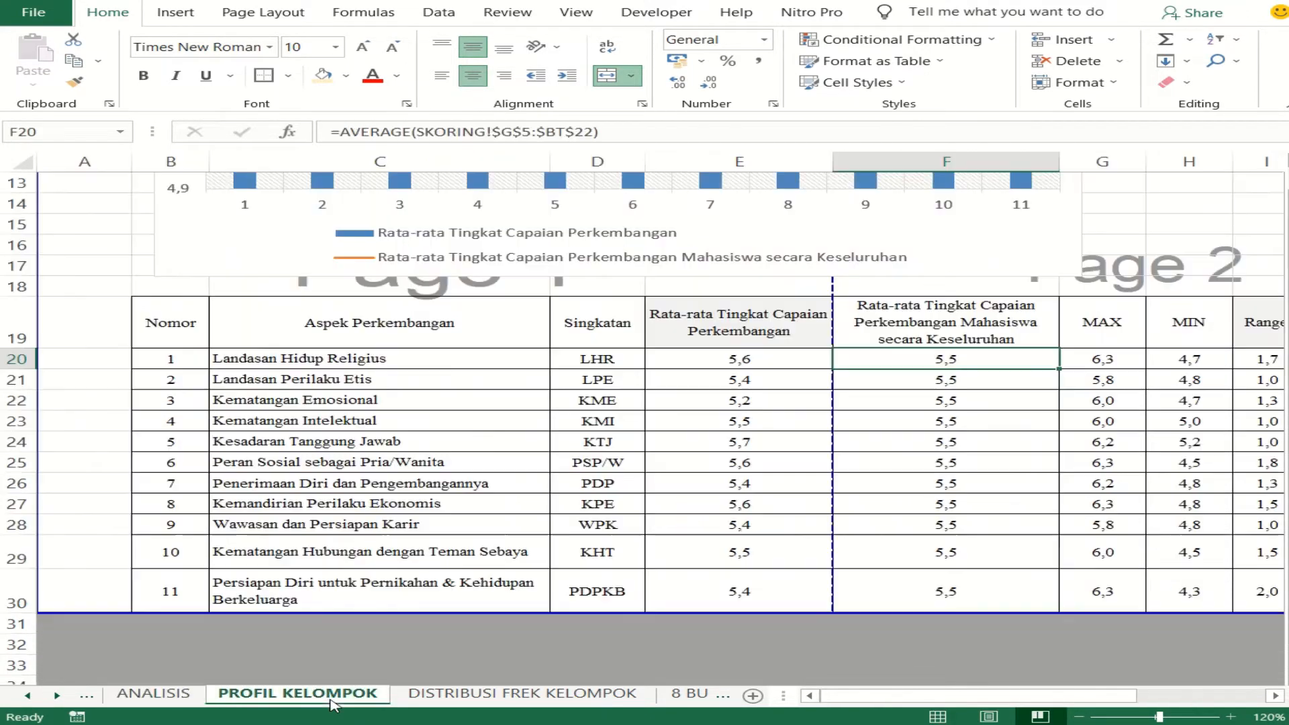
left_click(446, 698)
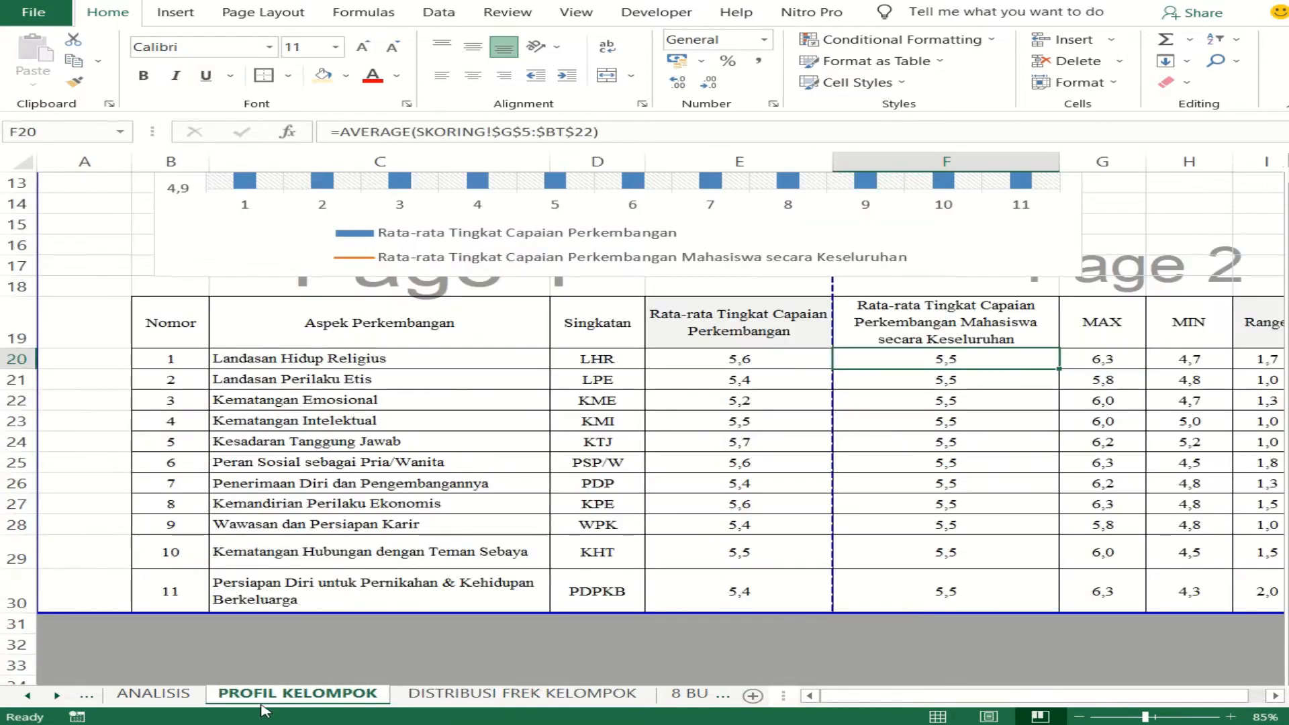
- Copy the eleven aspect abbreviations from the Singkatan column, D20:D30, of the PROFIL KELOMPOK sheet
left_click(227, 695)
left_click_drag(586, 364, 597, 594)
right_click(599, 498)
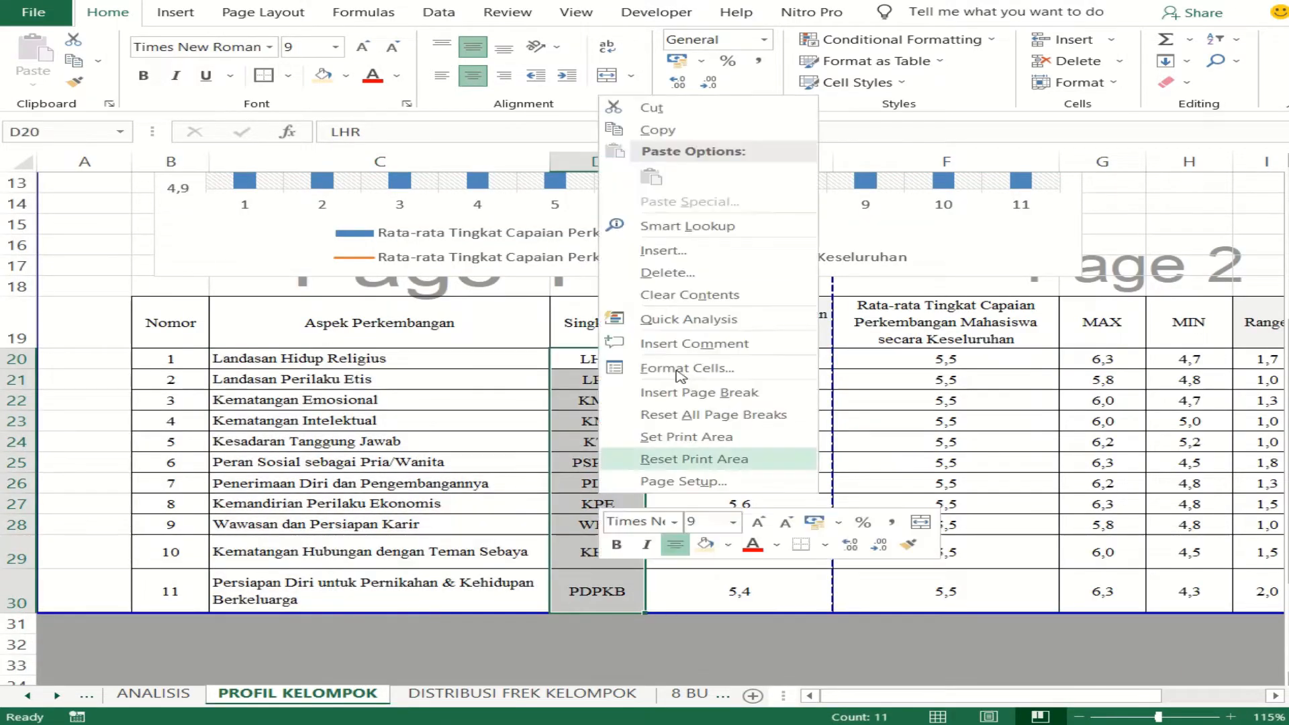
left_click(682, 131)
- Paste the copied abbreviations transposed into row 21 of the PROFIL INDIVIDU sheet, starting at E21
left_click(692, 698)
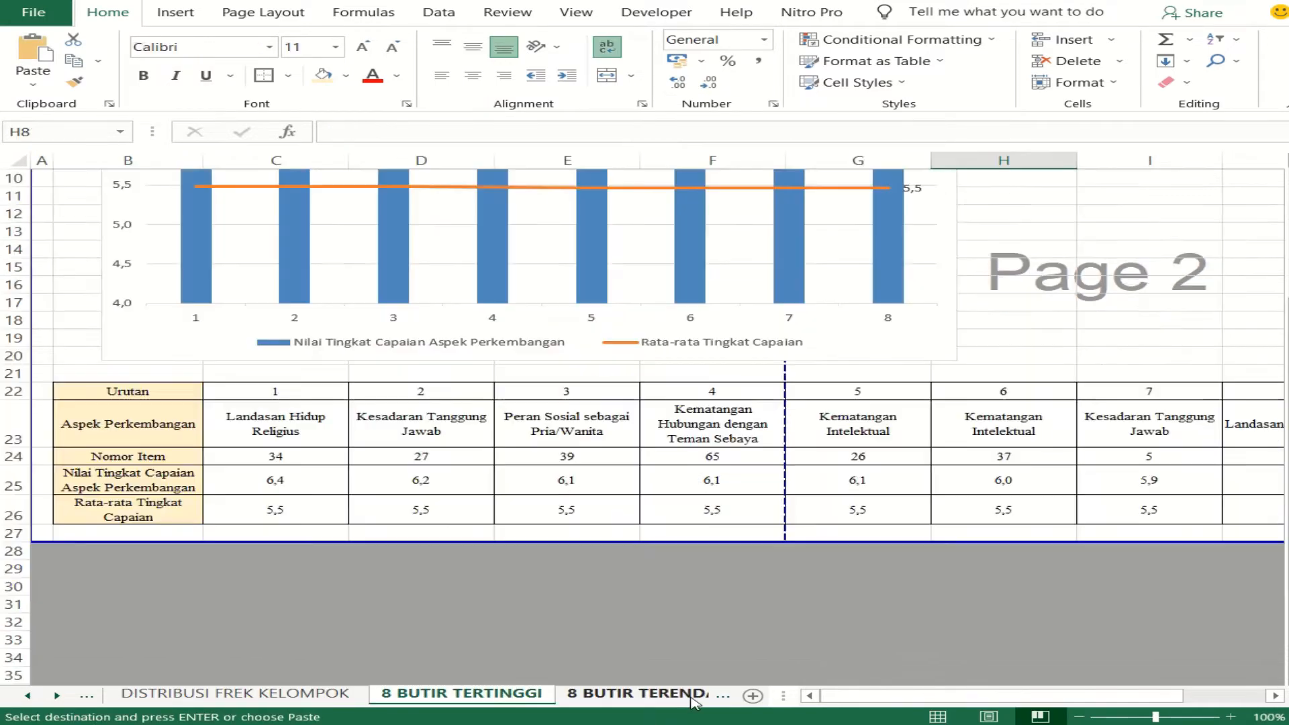
left_click(379, 694)
left_click(535, 697)
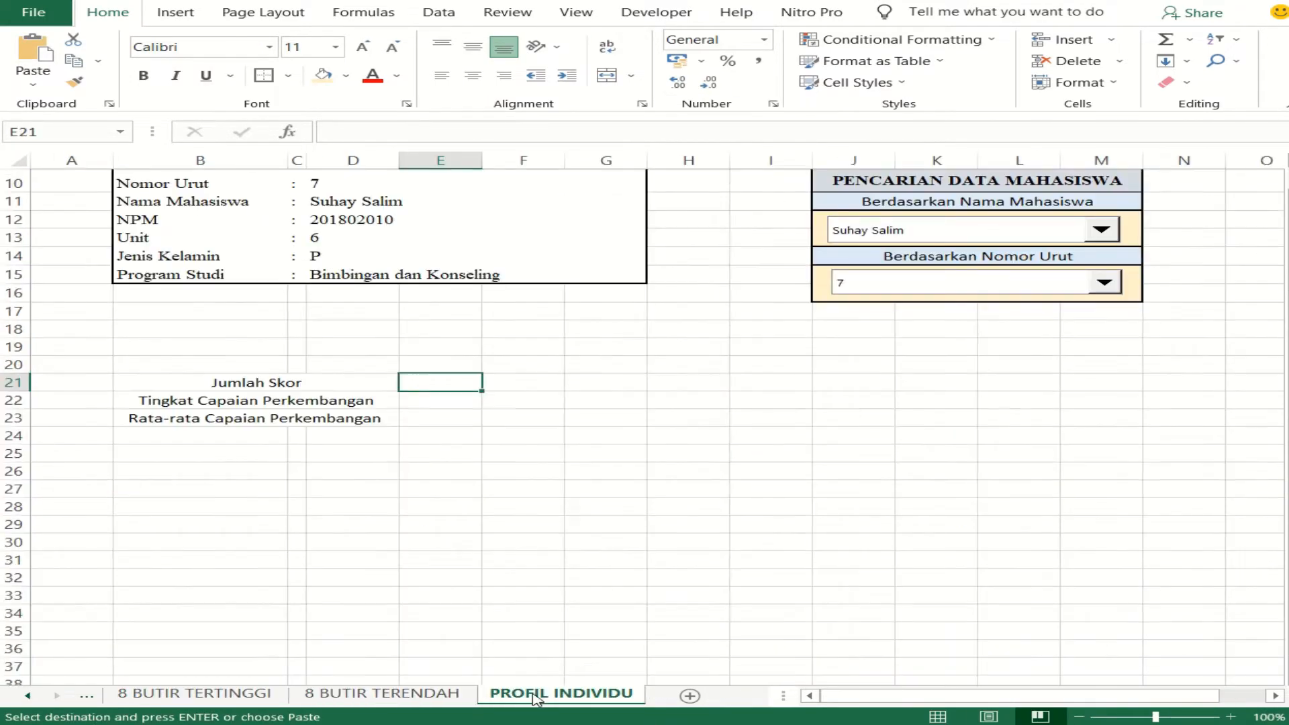
right_click(434, 387)
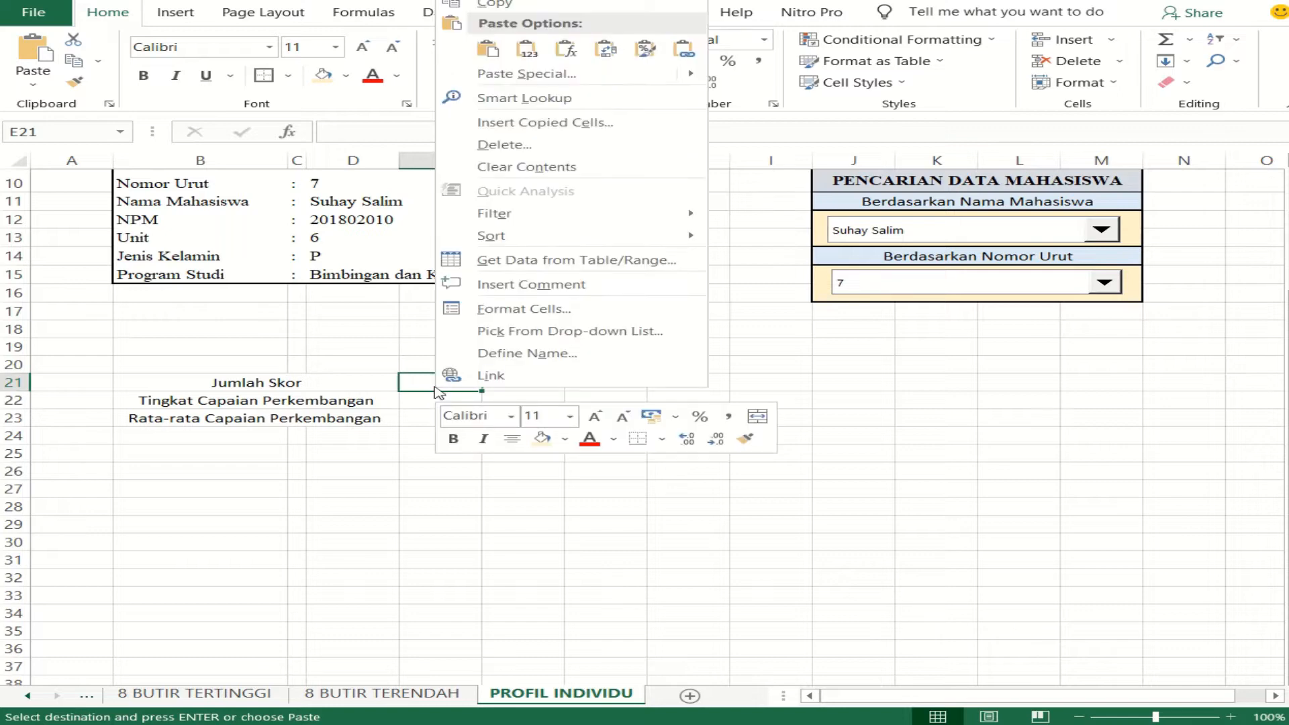
mouse_move(693, 79)
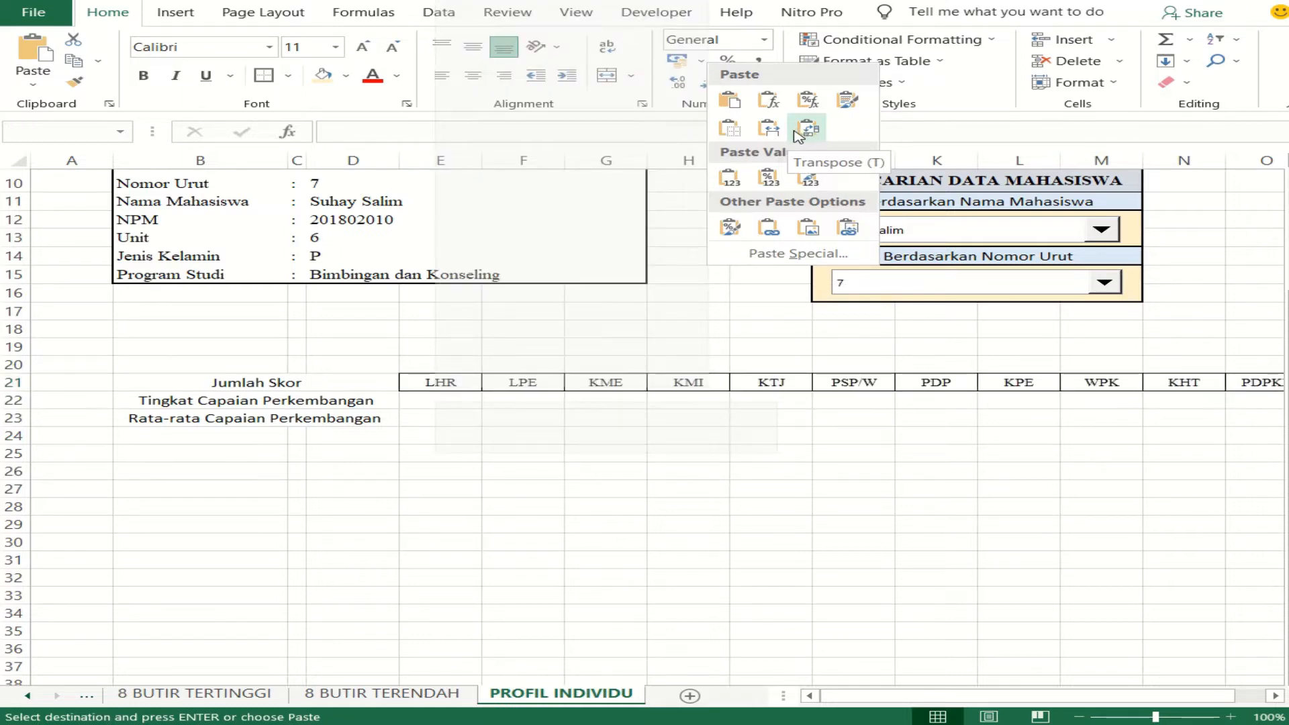
left_click(795, 133)
left_click(749, 501)
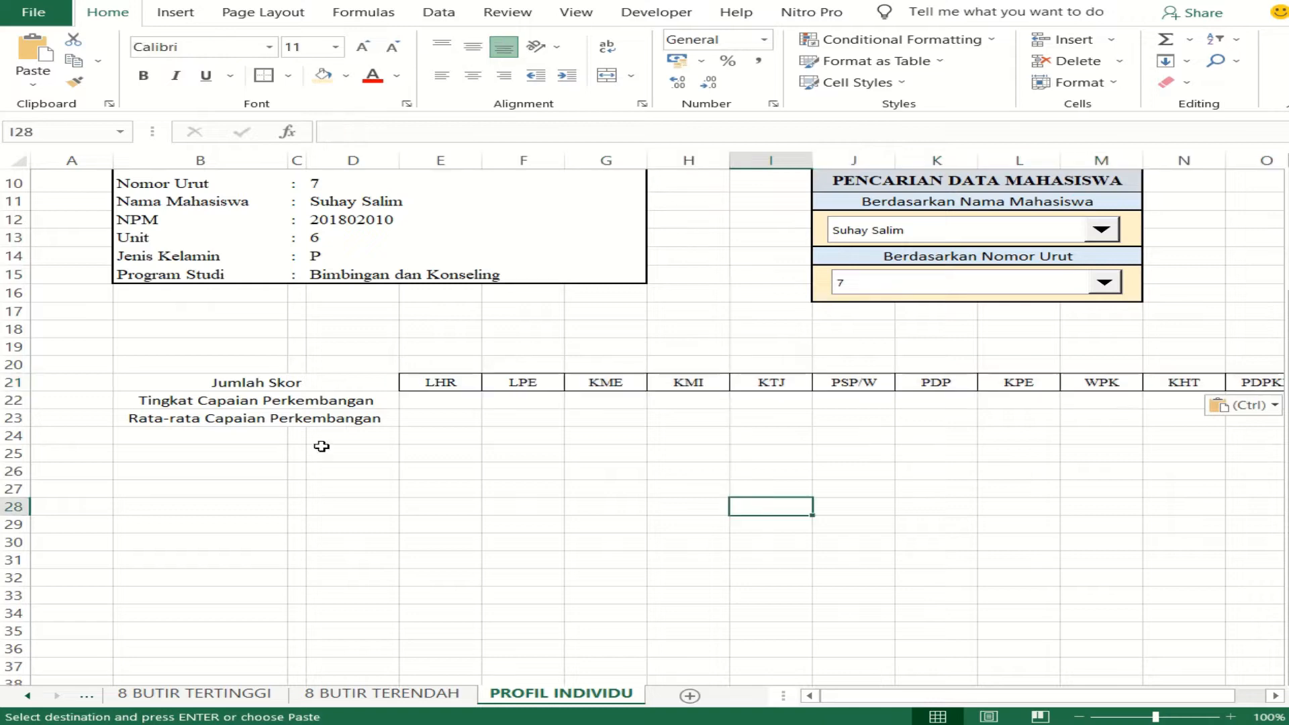
- Apply all borders to the score table range B21:O23
left_click_drag(275, 381, 997, 422)
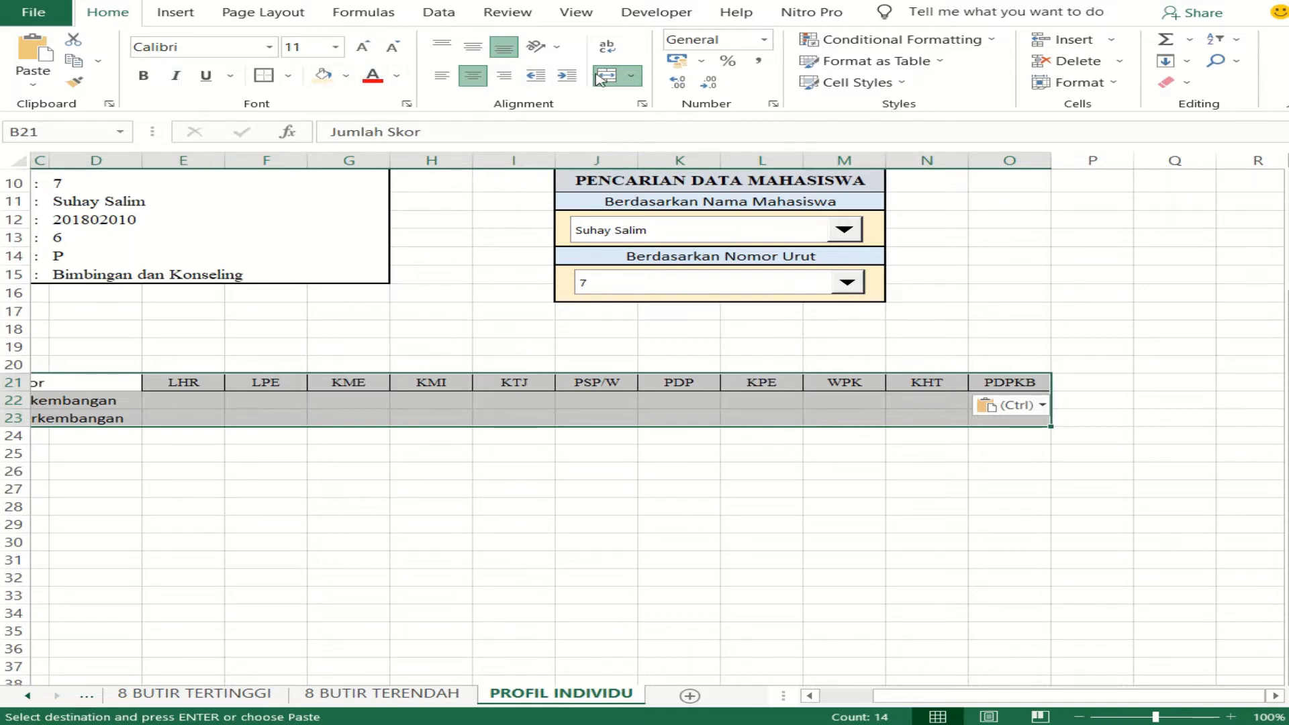
left_click(288, 75)
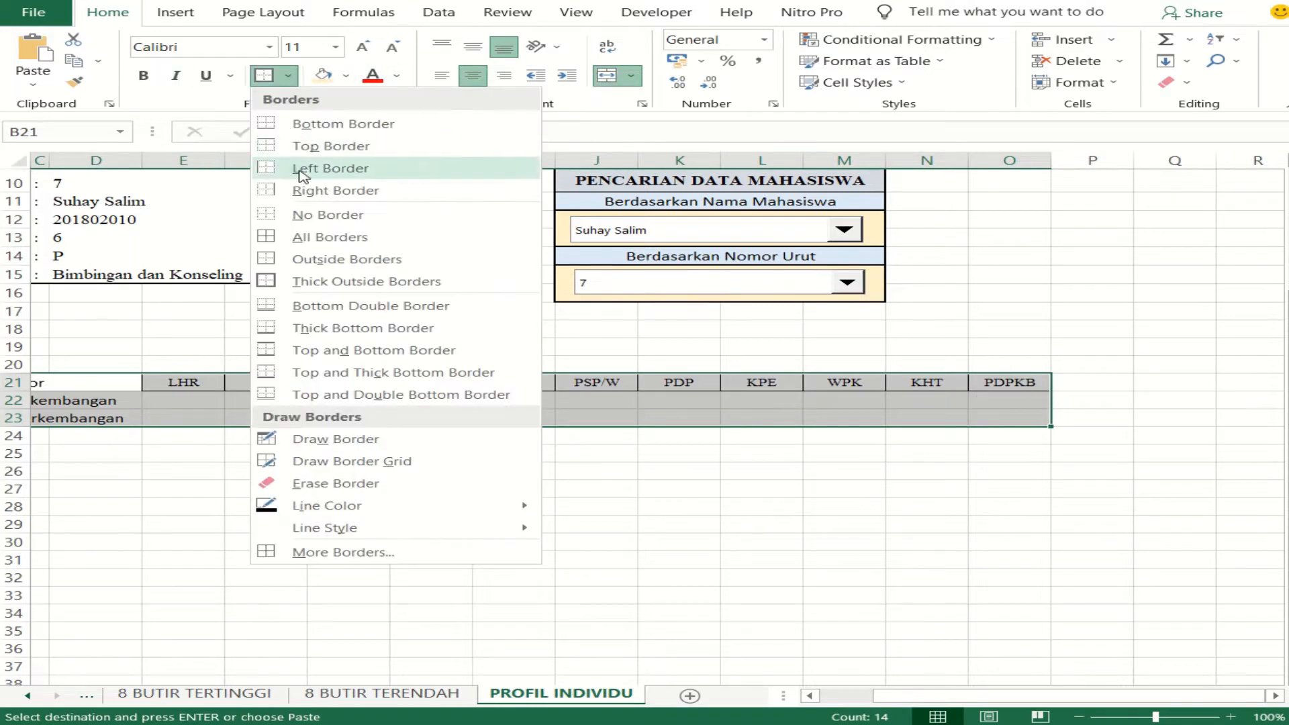
left_click(299, 237)
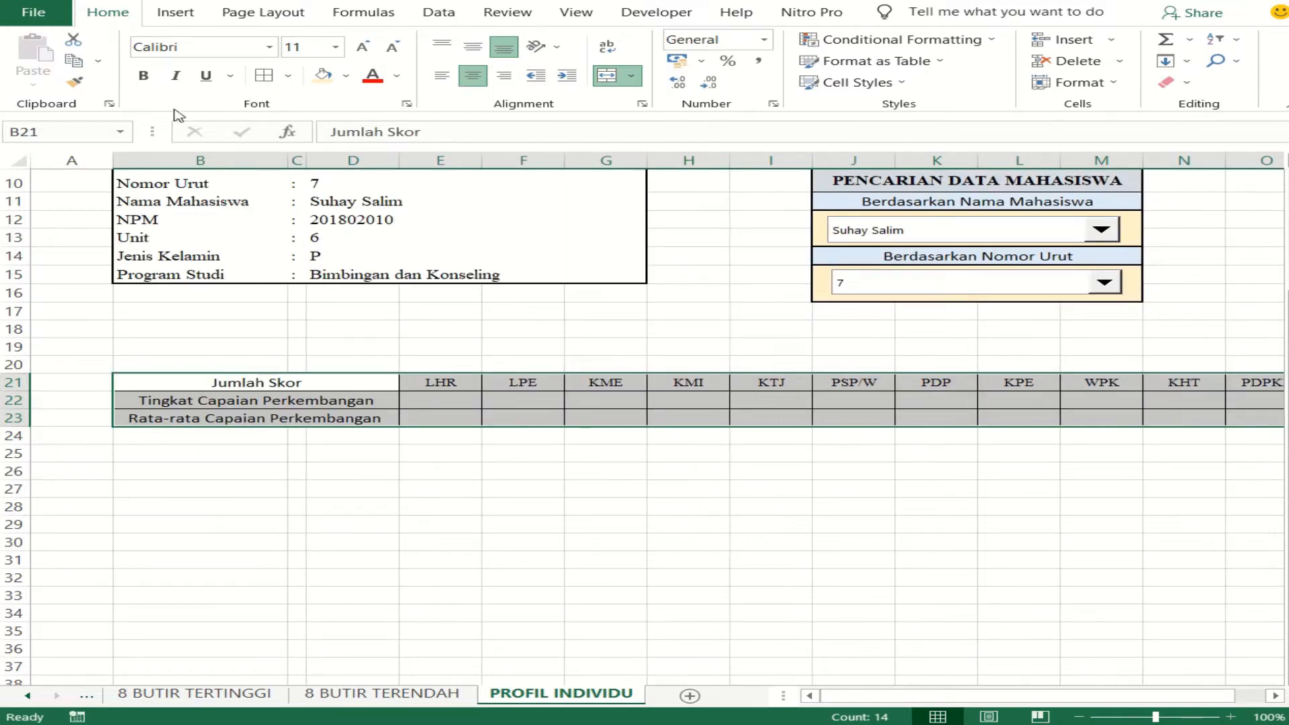
- Set the font of the score table B21:O23 to Times New Roman, size 9
left_click(195, 48)
type("Times New Roman")
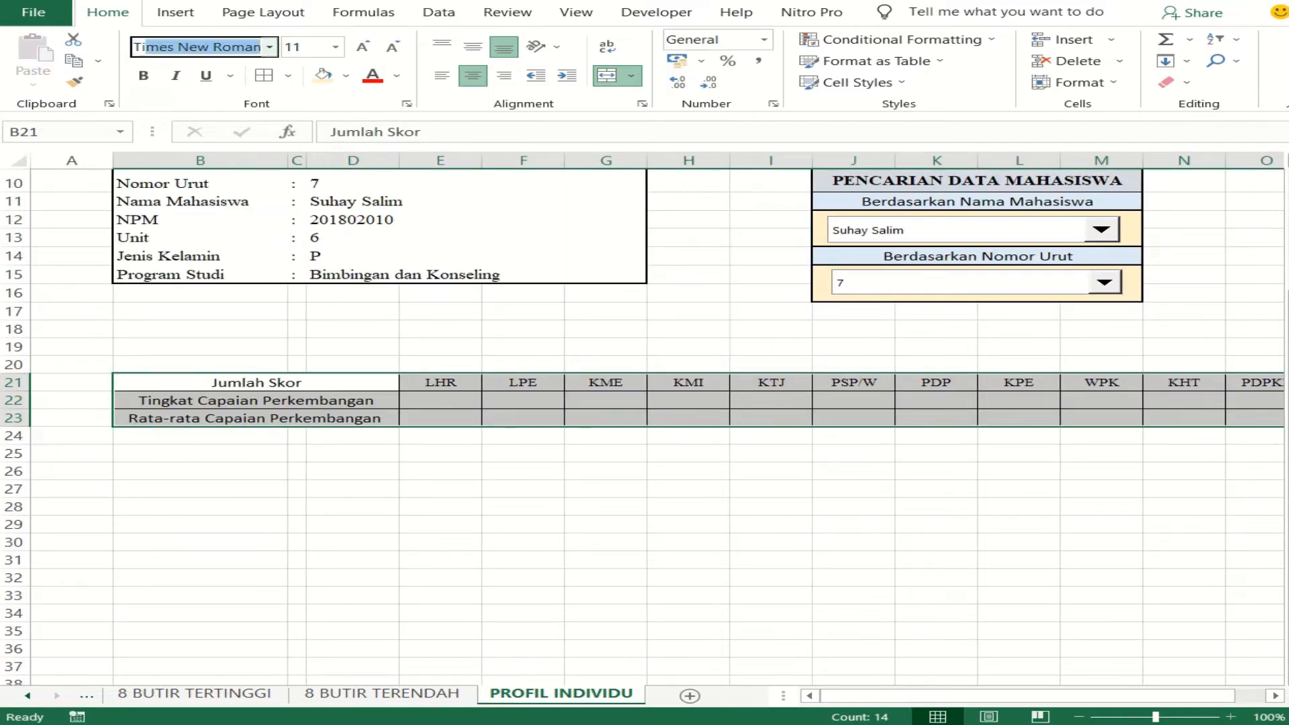
key("Return")
left_click(301, 44)
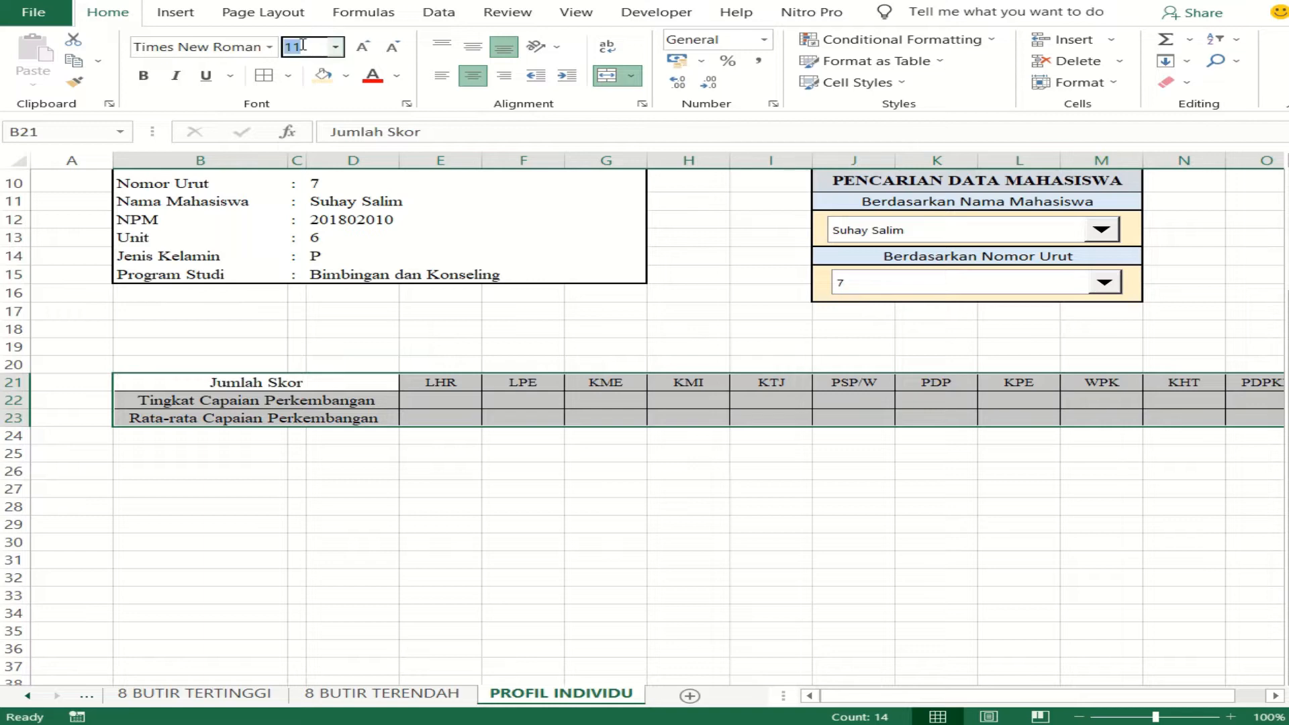
type("9")
key("Return")
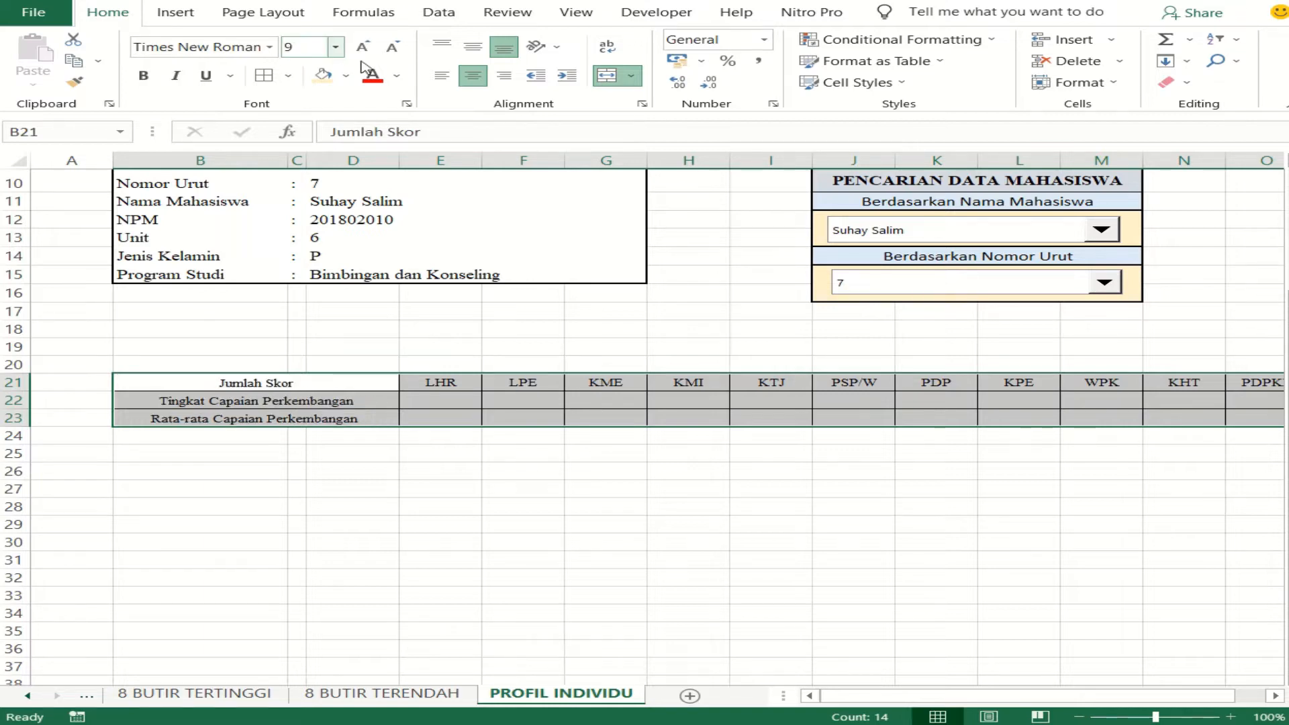
left_click(433, 398)
left_click(367, 380)
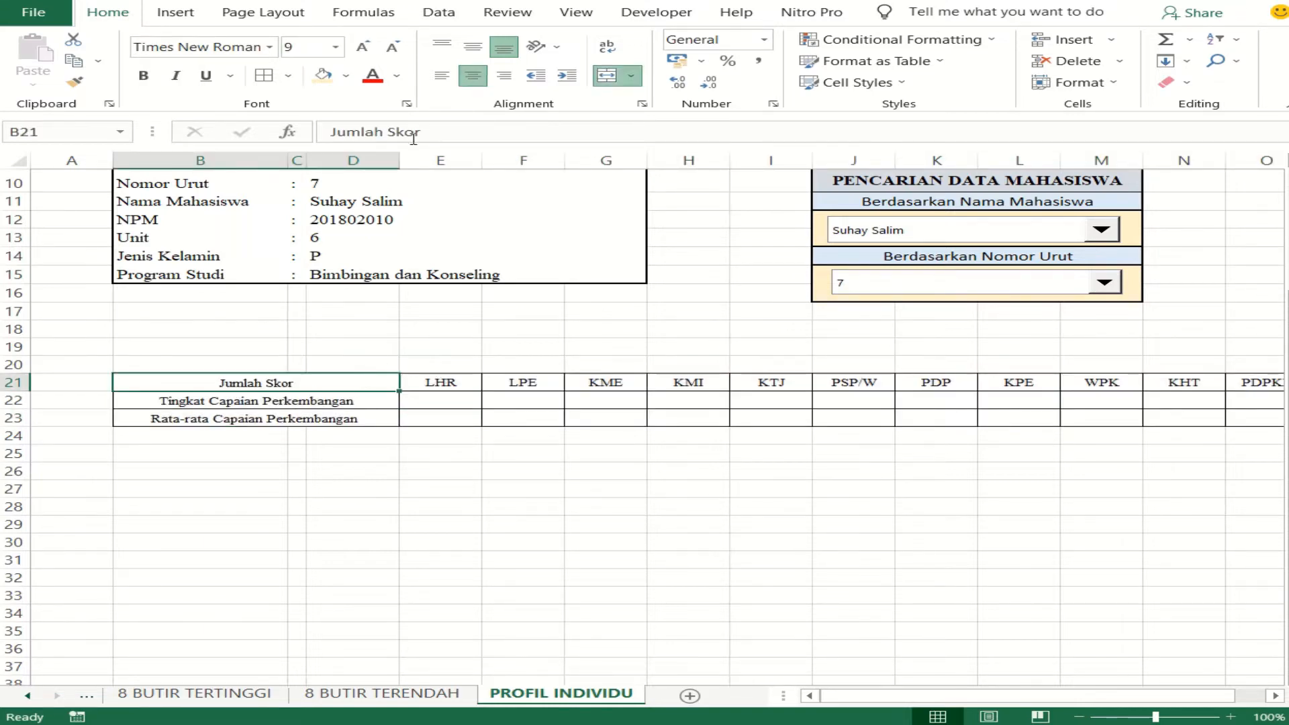
- Narrow column D and columns E to O so the whole score table fits in view
left_click(287, 157)
left_click_drag(398, 159, 1243, 229)
left_click(426, 455)
left_click_drag(1248, 161, 1241, 161)
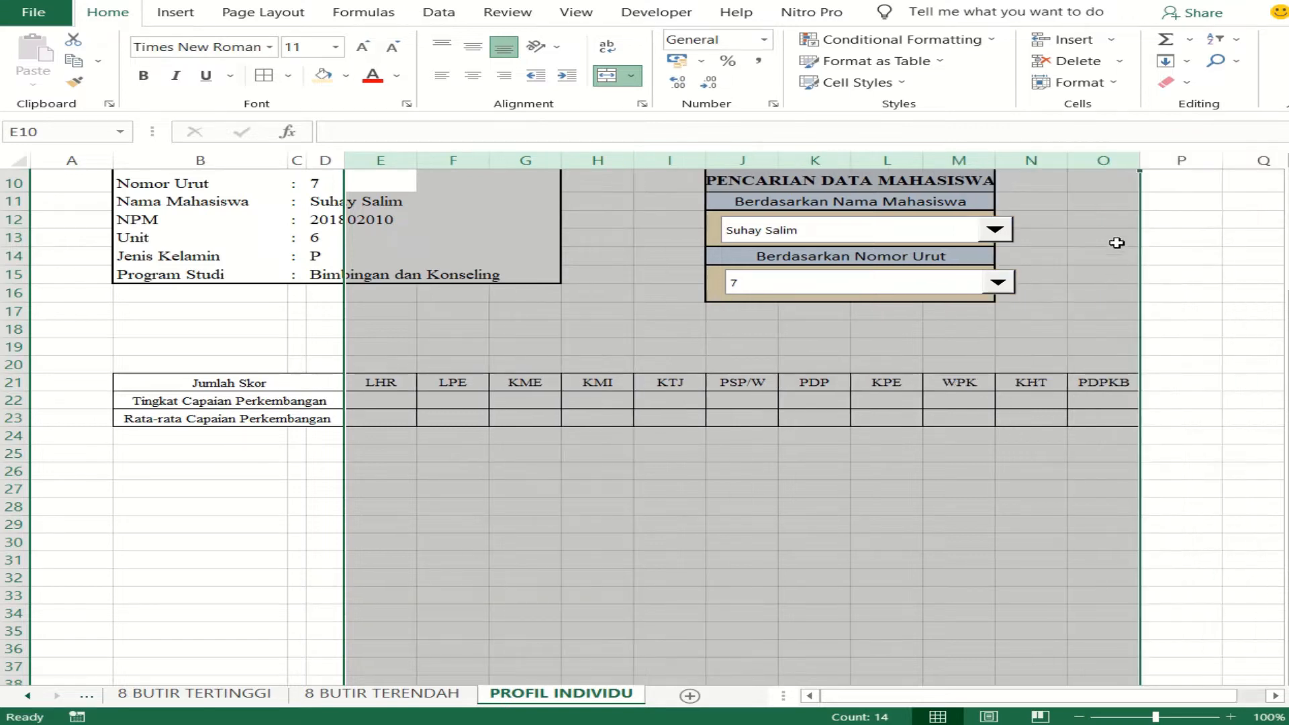
left_click_drag(1133, 160, 1130, 162)
left_click(1041, 435)
scroll(777, 405, "up", 2)
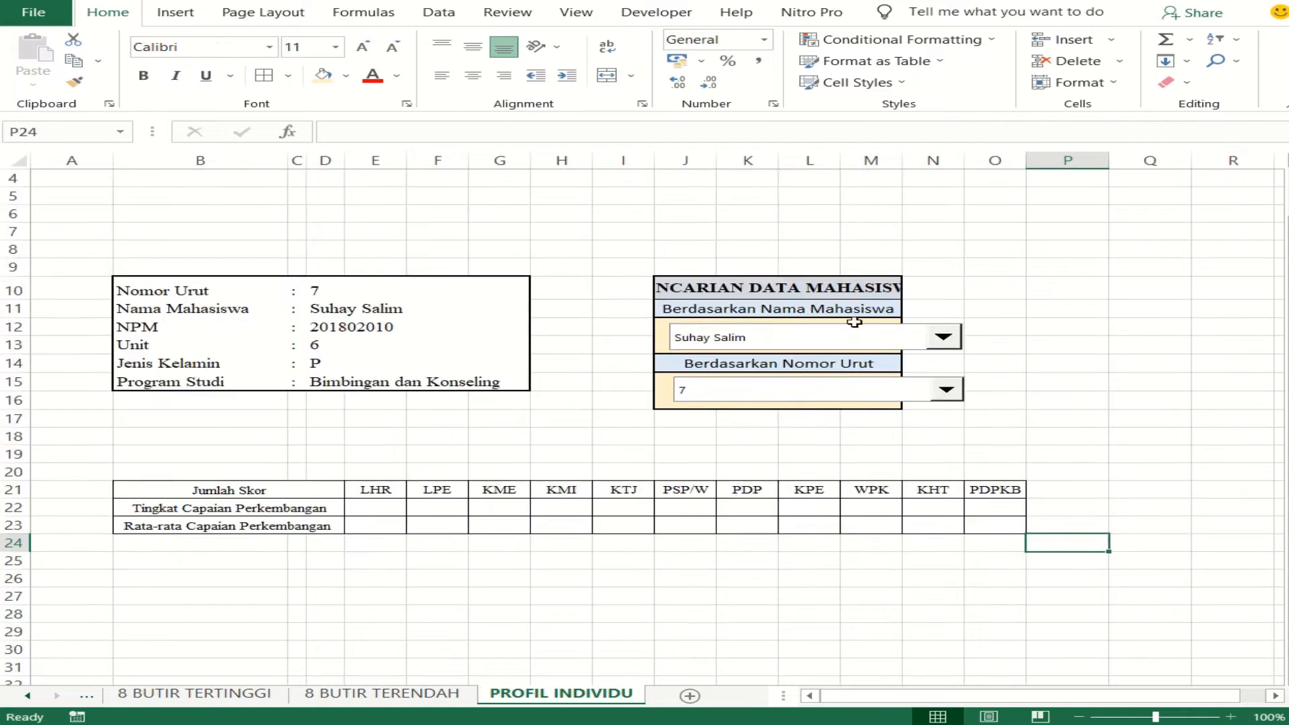
- Re-merge and center the PENCARIAN DATA MAHASISWA and Berdasarkan Nama Mahasiswa headings so each spans columns J to N
left_click(854, 336)
key("Escape")
left_click(770, 452)
left_click_drag(695, 288, 941, 290)
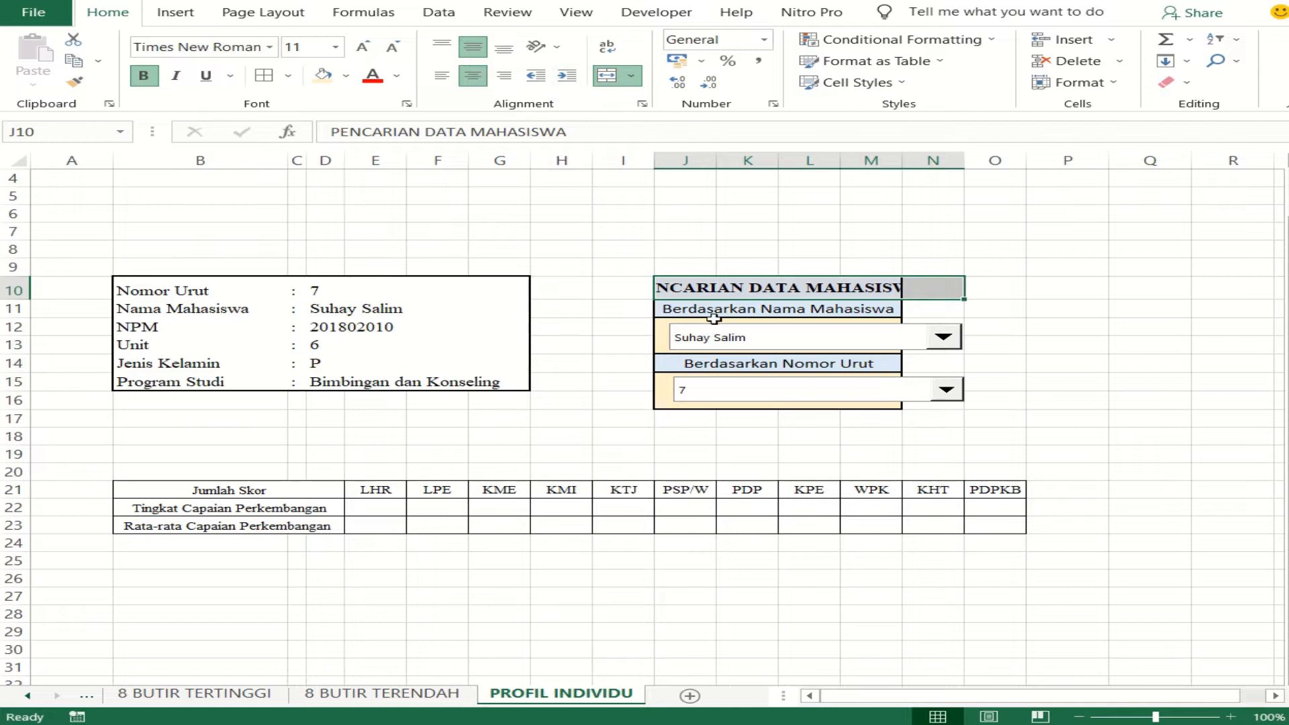
left_click_drag(679, 311, 930, 282)
left_click(842, 311, "ctrl")
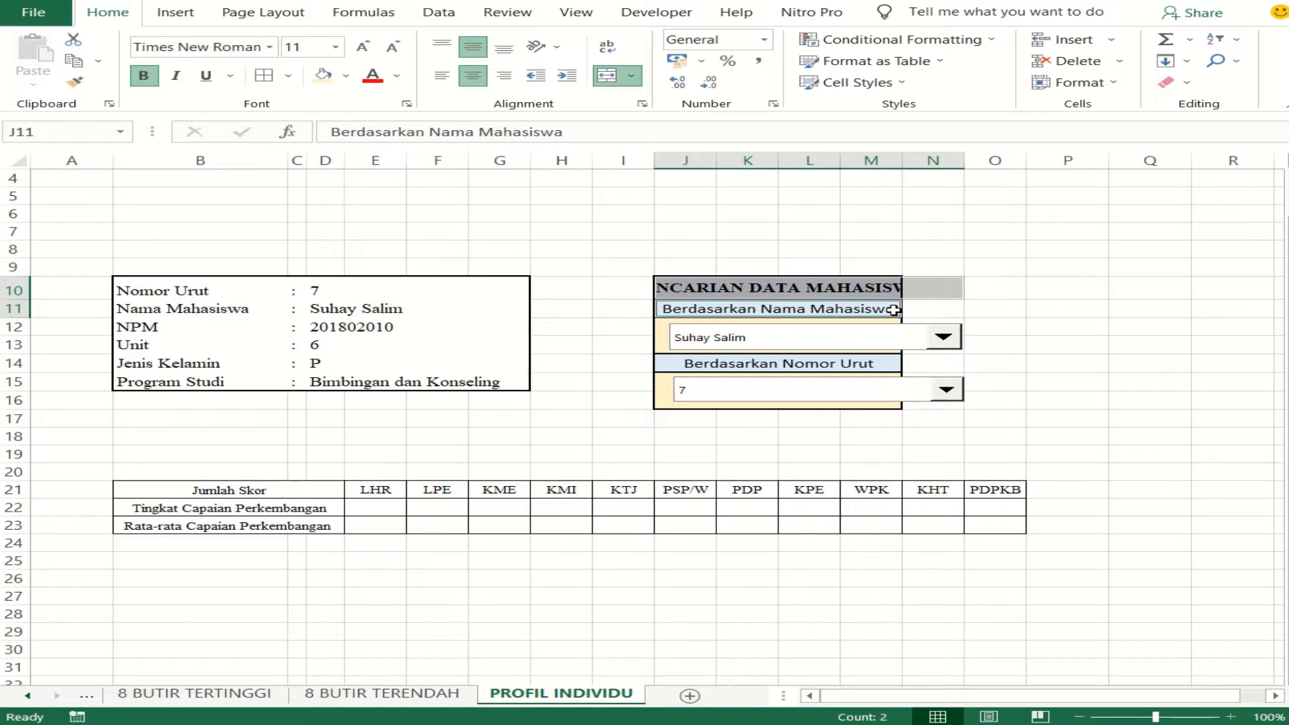
left_click(599, 76)
left_click(599, 77)
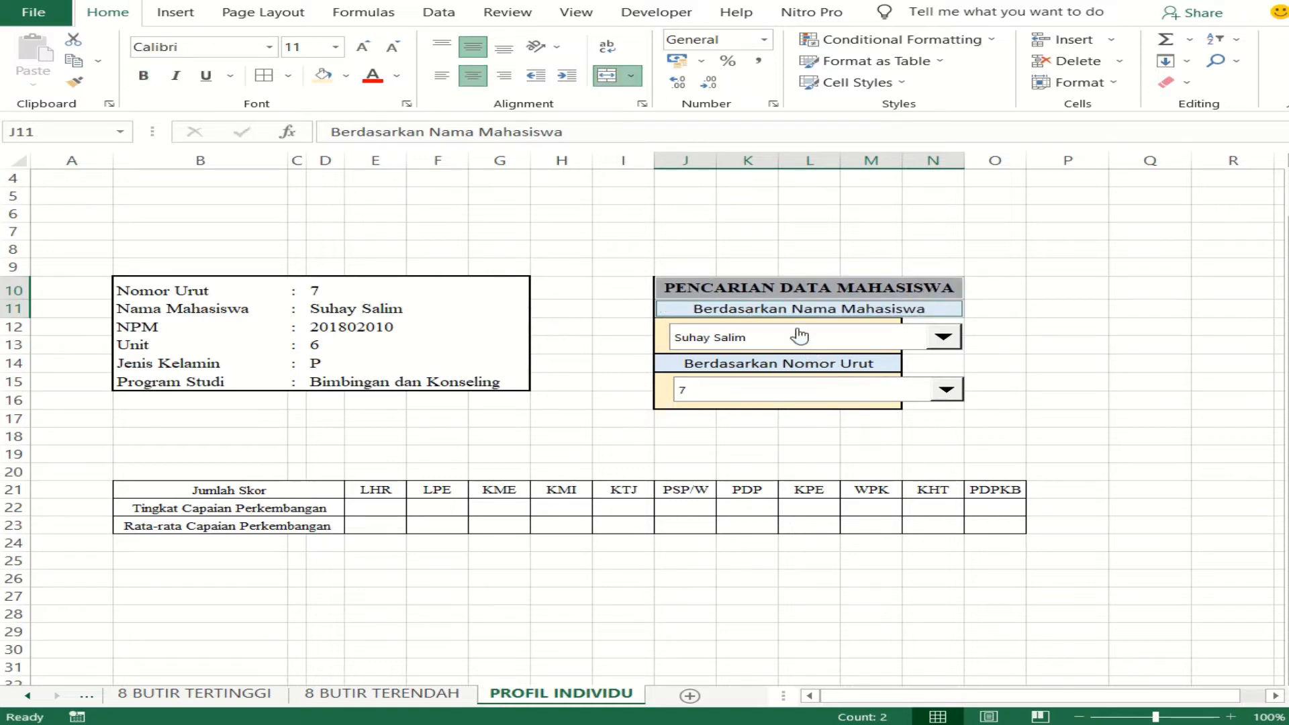
- Extend the name combo-box area, the Berdasarkan Nomor Urut heading and the number combo-box area to column N by re-merging their cells
left_click_drag(742, 338, 933, 342)
left_click(599, 77)
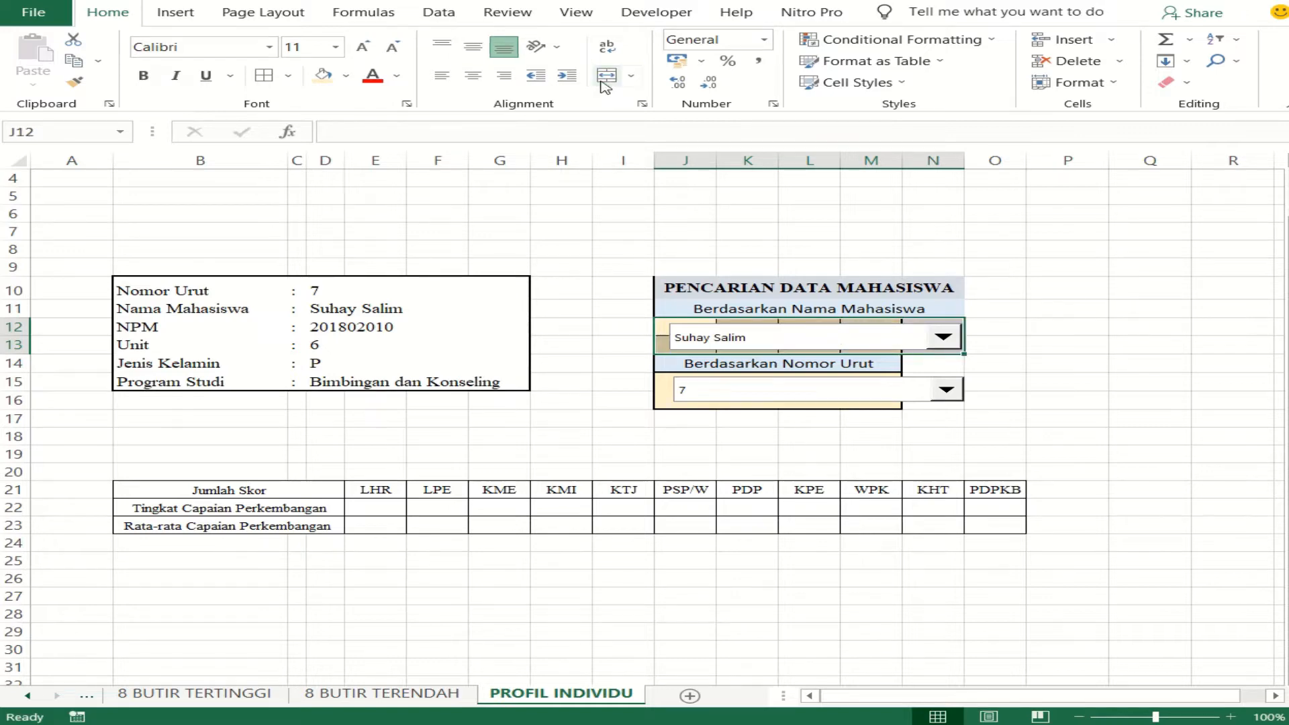
left_click_drag(754, 365, 945, 370)
left_click(607, 76)
left_click_drag(661, 380, 950, 403)
left_click(609, 77)
- Narrow the student name and sequence number combo boxes so both fit inside the search box's edge in column N
left_click(914, 347)
left_click(903, 337)
right_click(903, 337)
key("Escape")
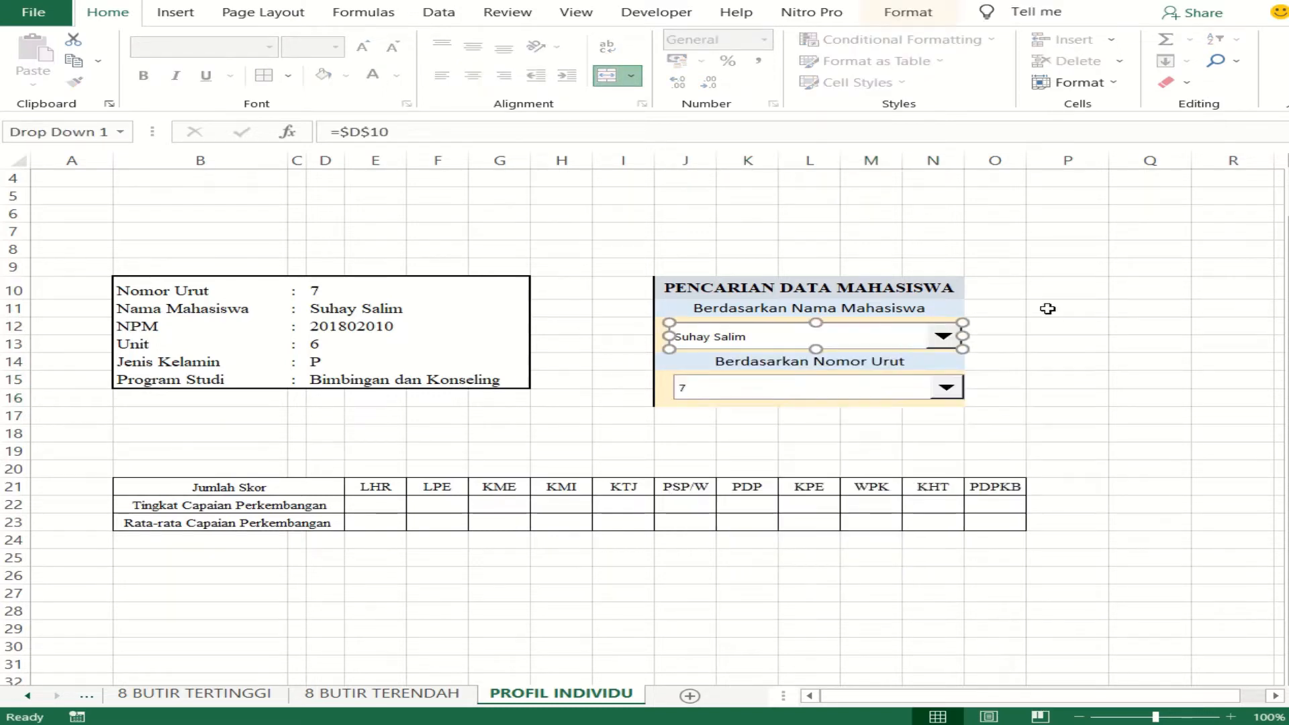
left_click_drag(963, 336, 952, 336)
left_click(911, 397)
left_click(909, 397)
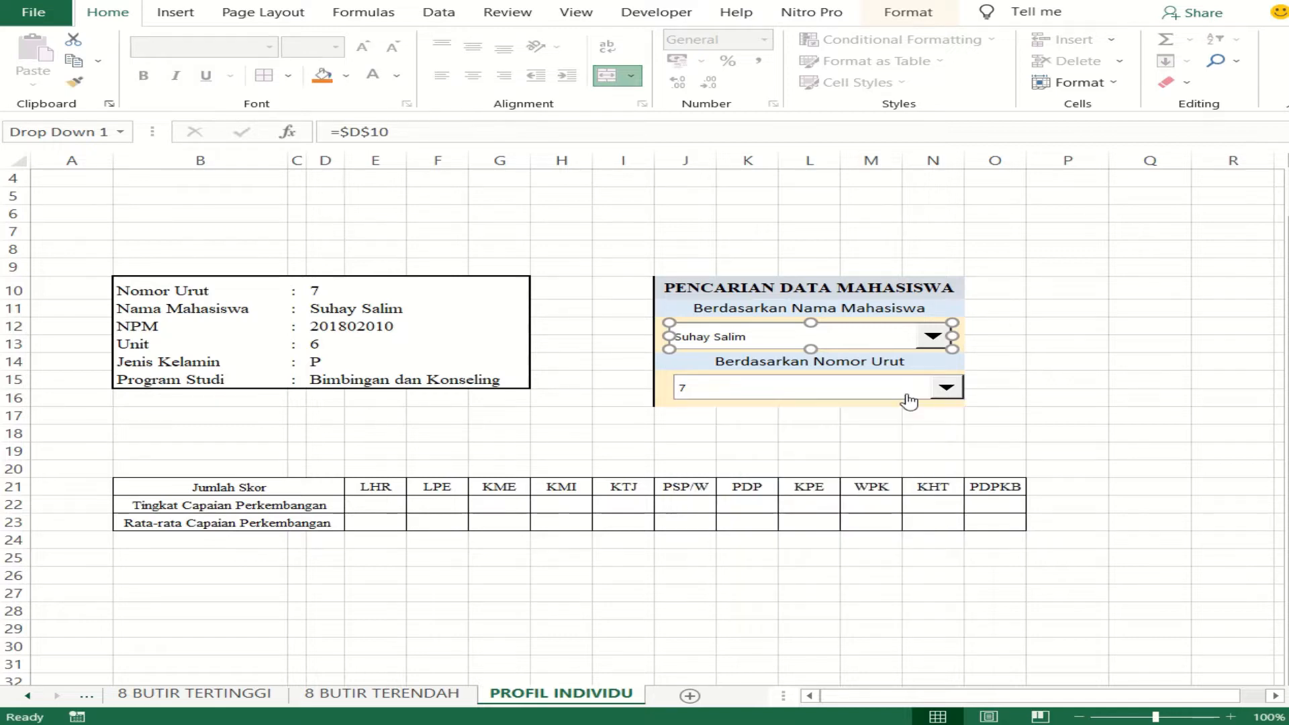
right_click(908, 396)
left_click(965, 388)
left_click_drag(965, 388, 953, 390)
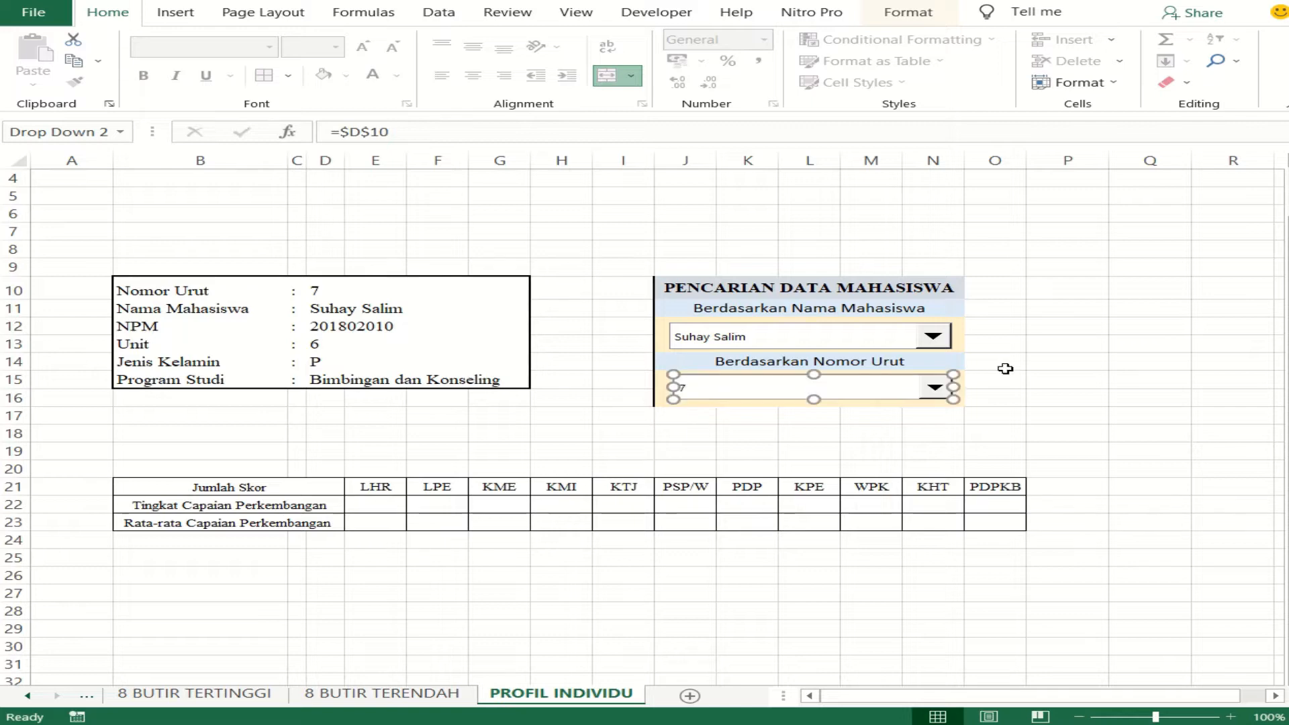
left_click(998, 364)
- Apply a thick outside border around the widened search box J10:N16
left_click_drag(842, 293, 879, 390)
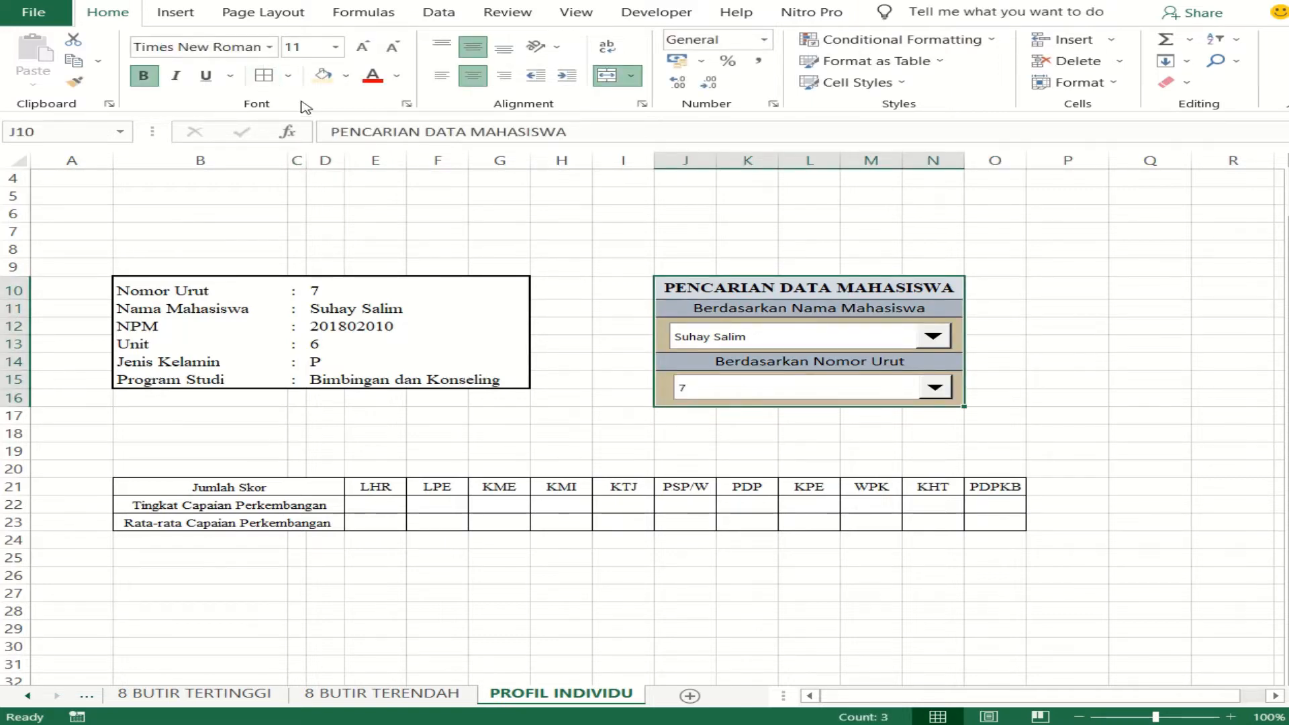
left_click(288, 75)
left_click(360, 282)
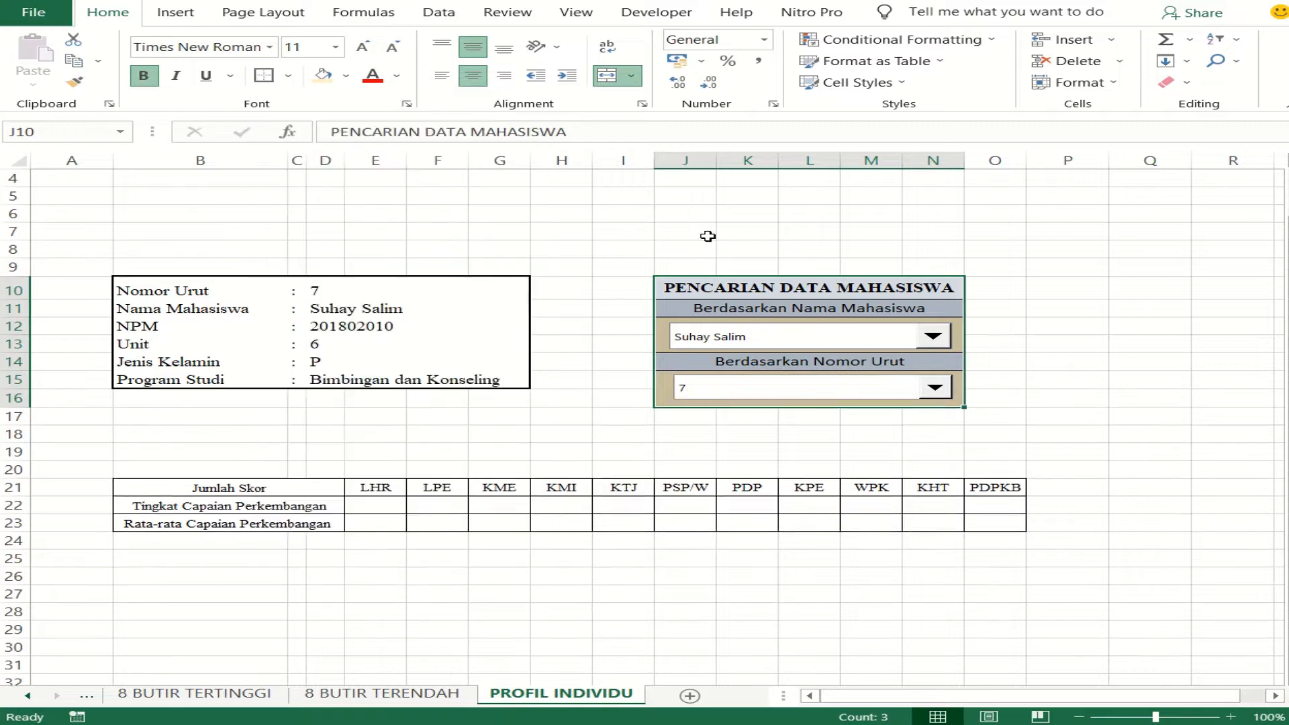
left_click(706, 236)
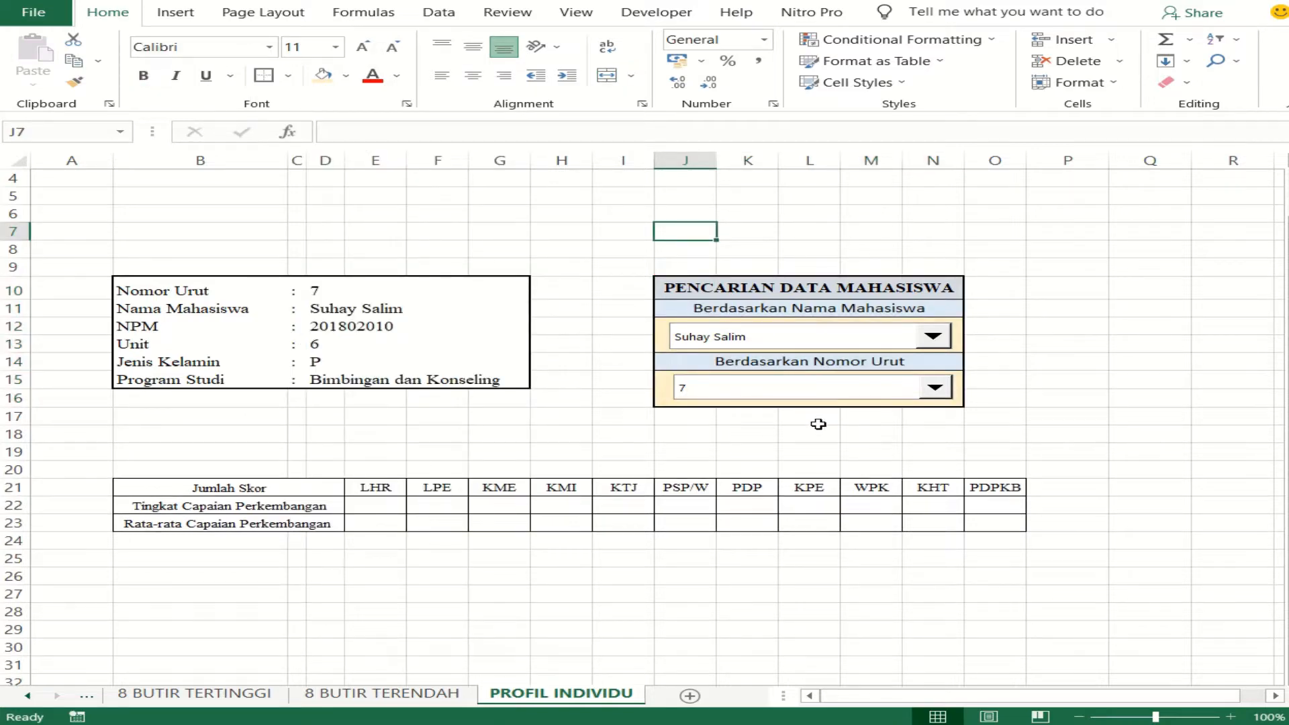
left_click(492, 564)
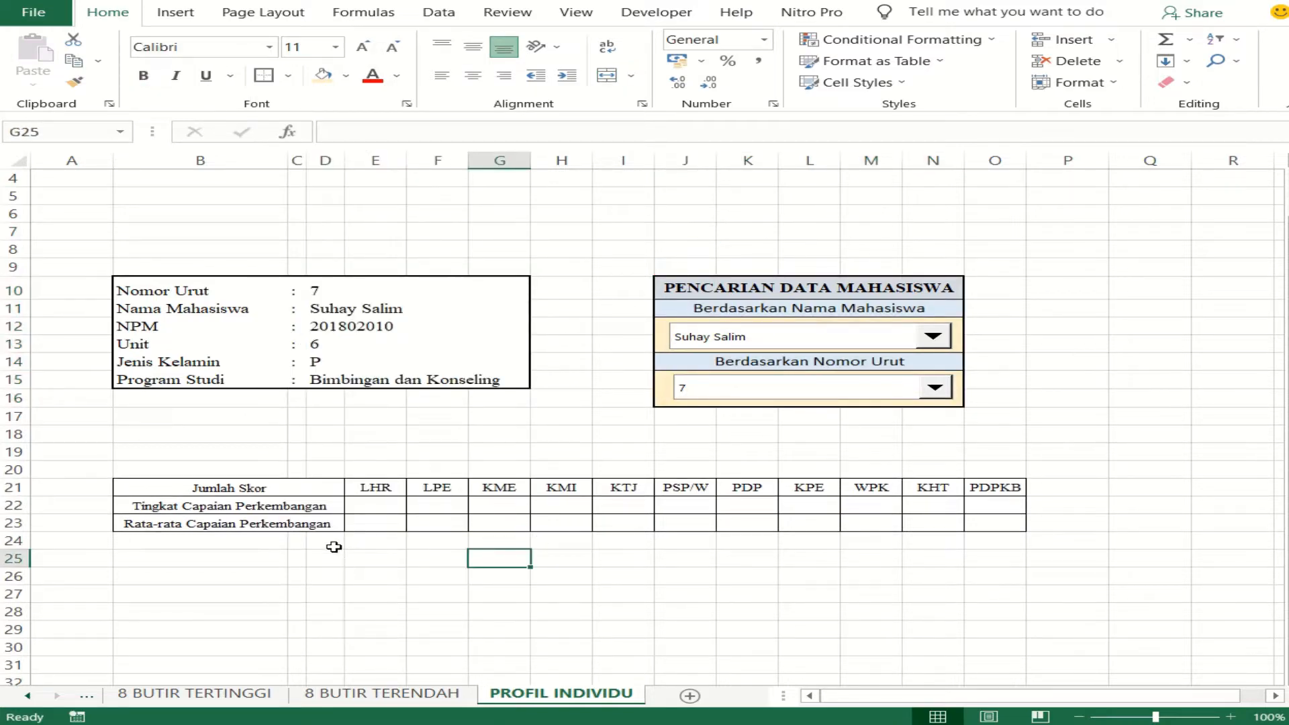
- Move the eleven aspect abbreviations from E21:O21 up to row 20, starting at E20
left_click(368, 514)
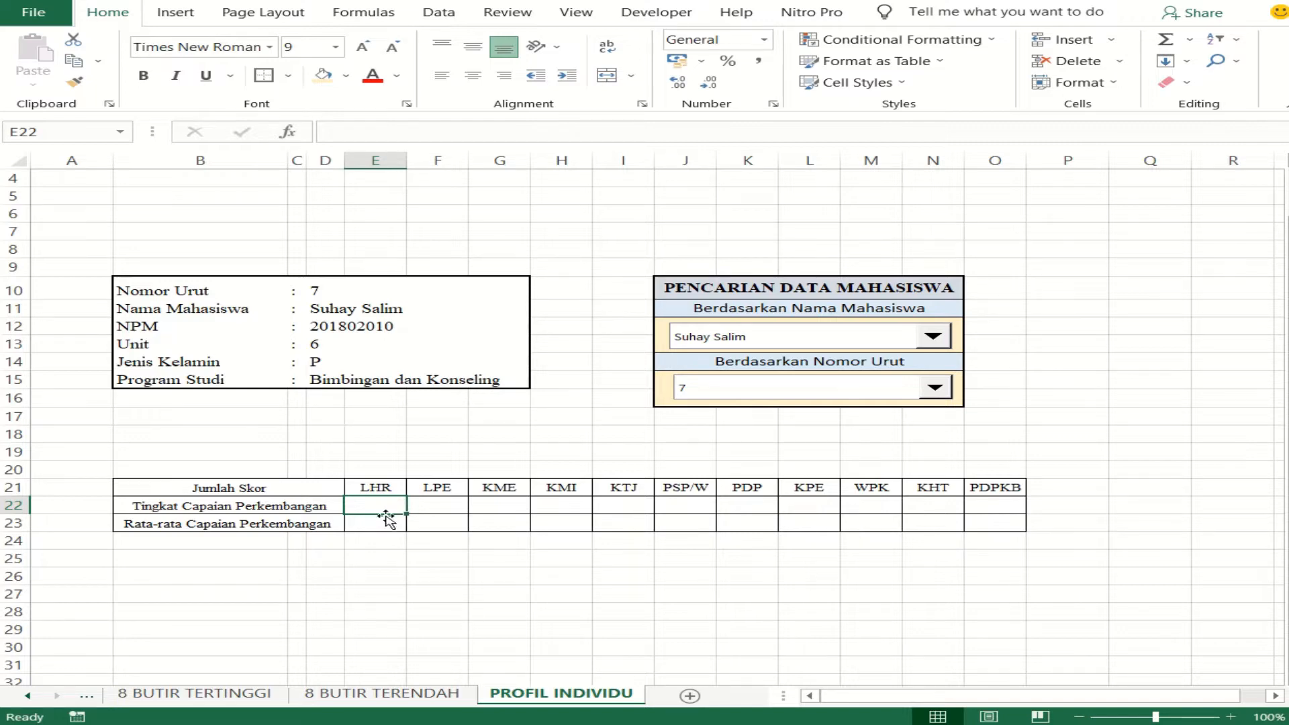
left_click_drag(379, 487, 987, 501)
right_click(993, 496)
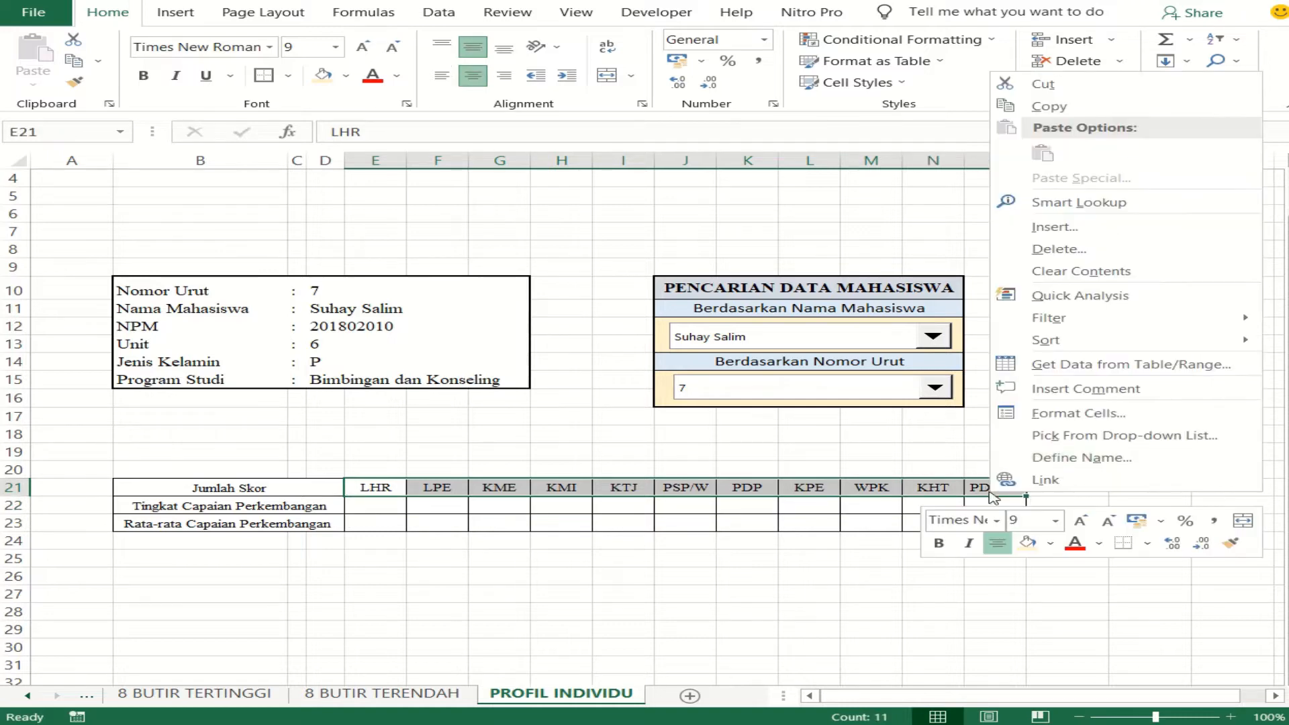
left_click(1132, 94)
right_click(380, 470)
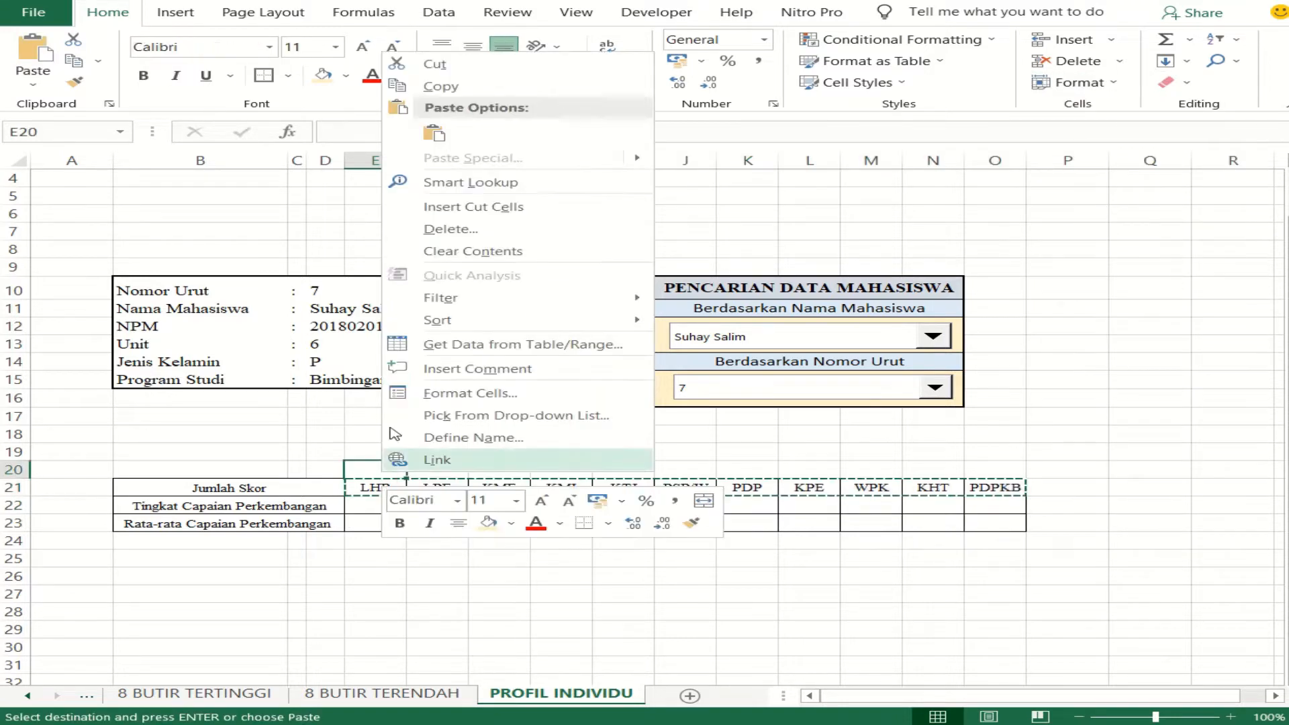
left_click(434, 134)
- Apply all borders to the emptied Jumlah Skor cells E21:O21
left_click_drag(383, 490, 987, 495)
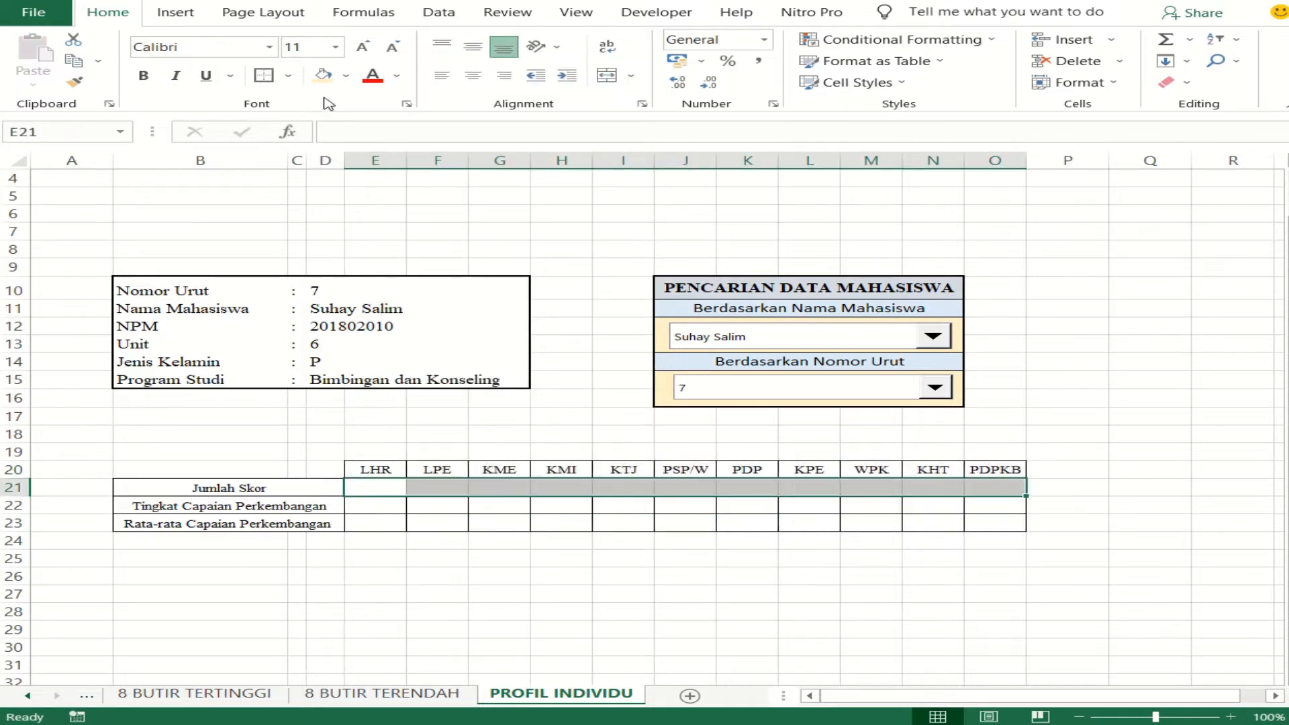
left_click(288, 76)
left_click(341, 238)
- Merge and center B20:D20 and set its font to Times New Roman, size 9
left_click_drag(245, 476, 319, 470)
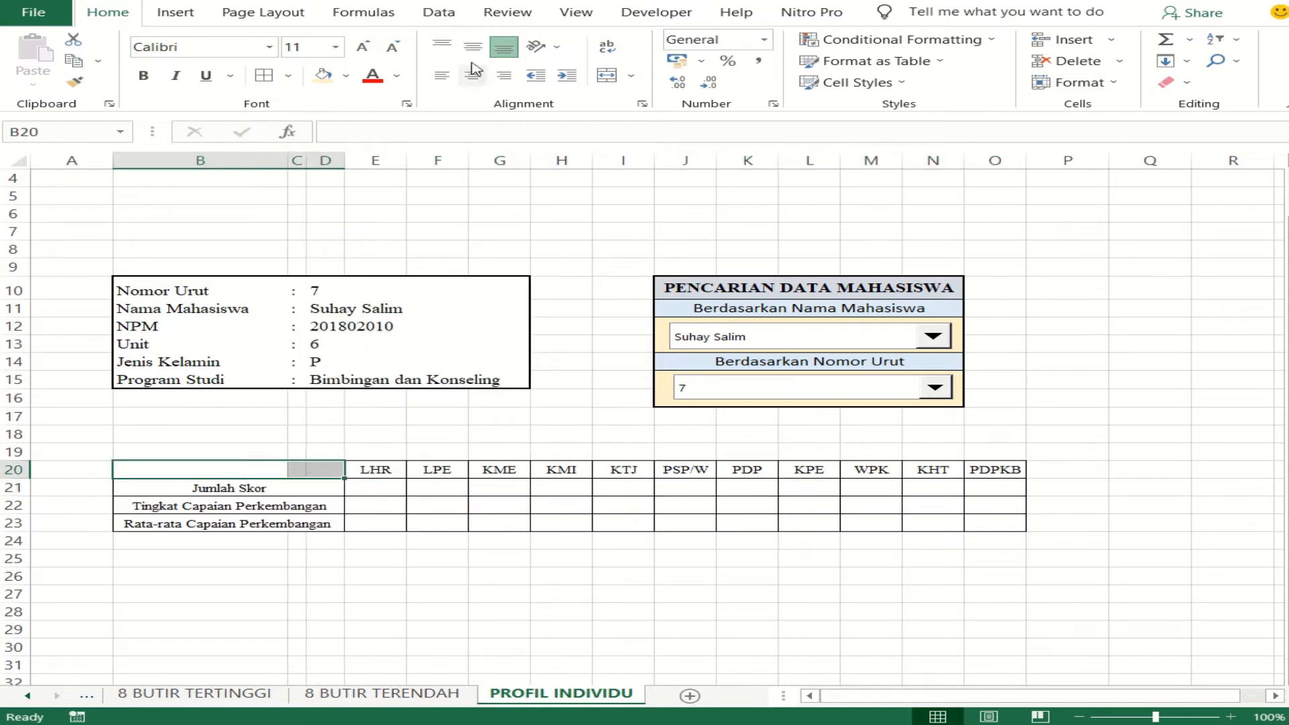
left_click(607, 75)
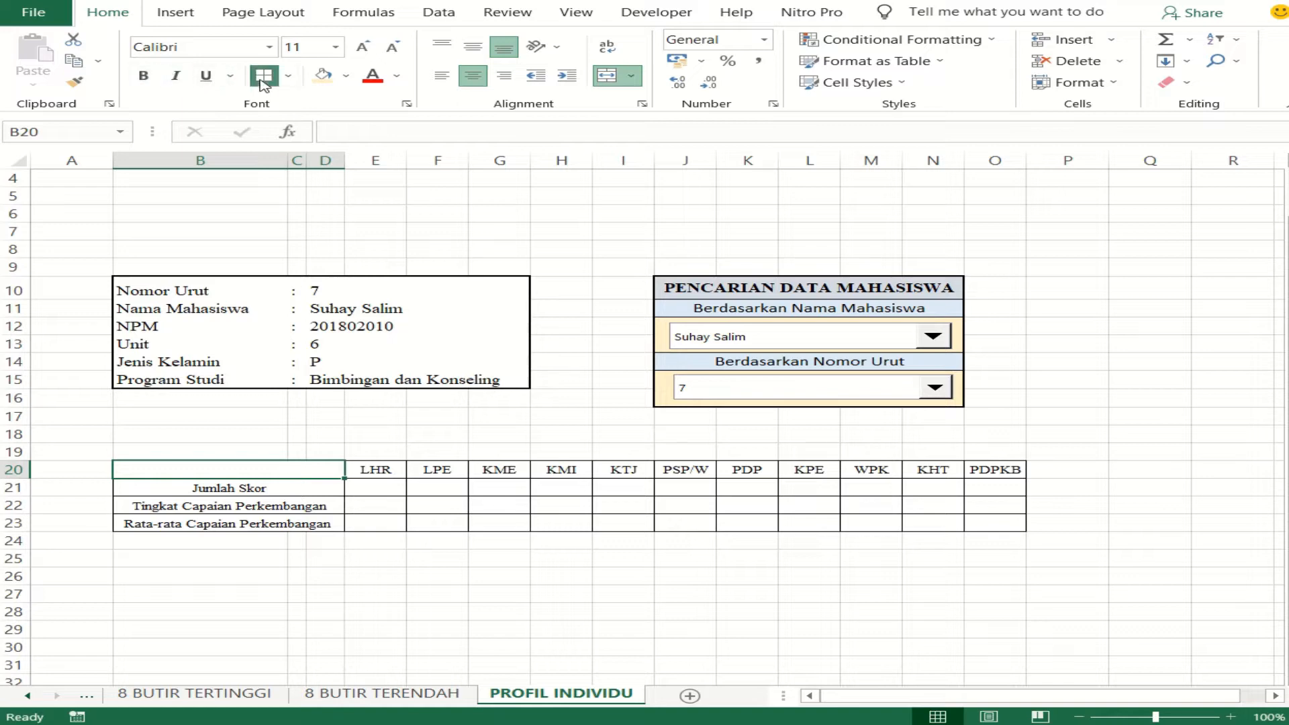
left_click(229, 44)
type("Times New Roman")
key("Return")
left_click(307, 49)
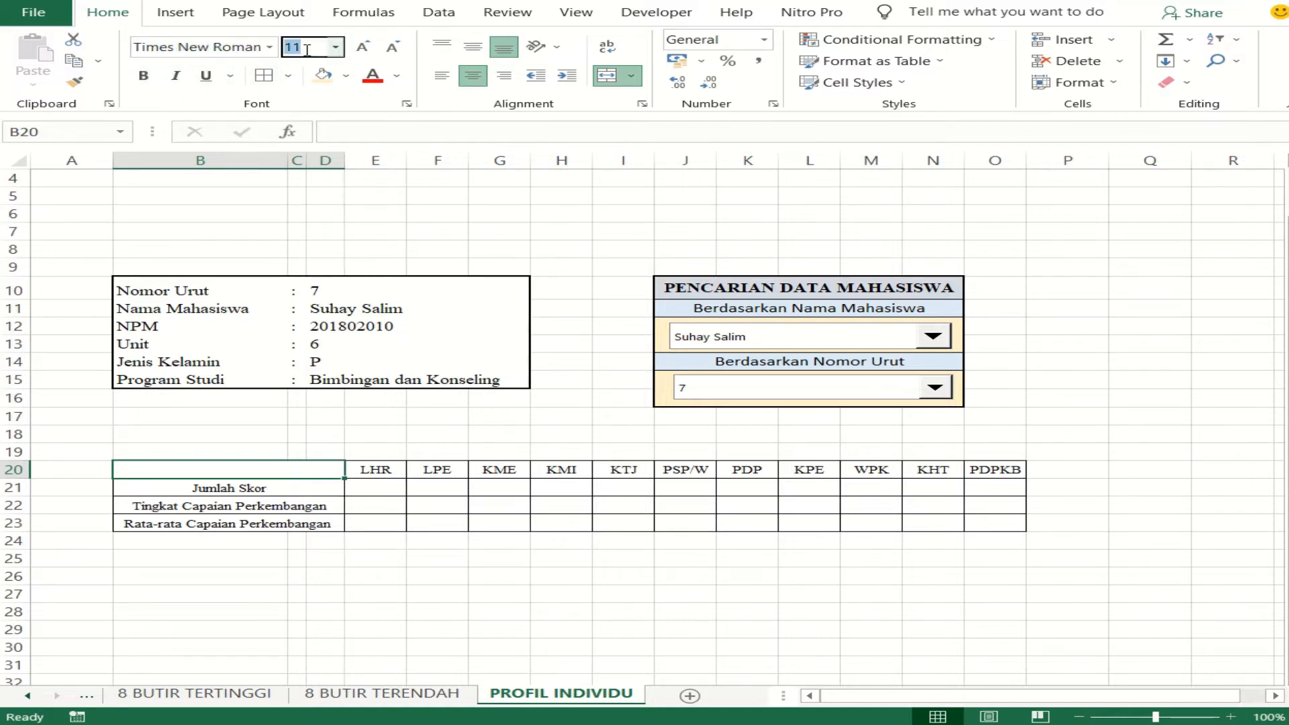
type("9")
key("Return")
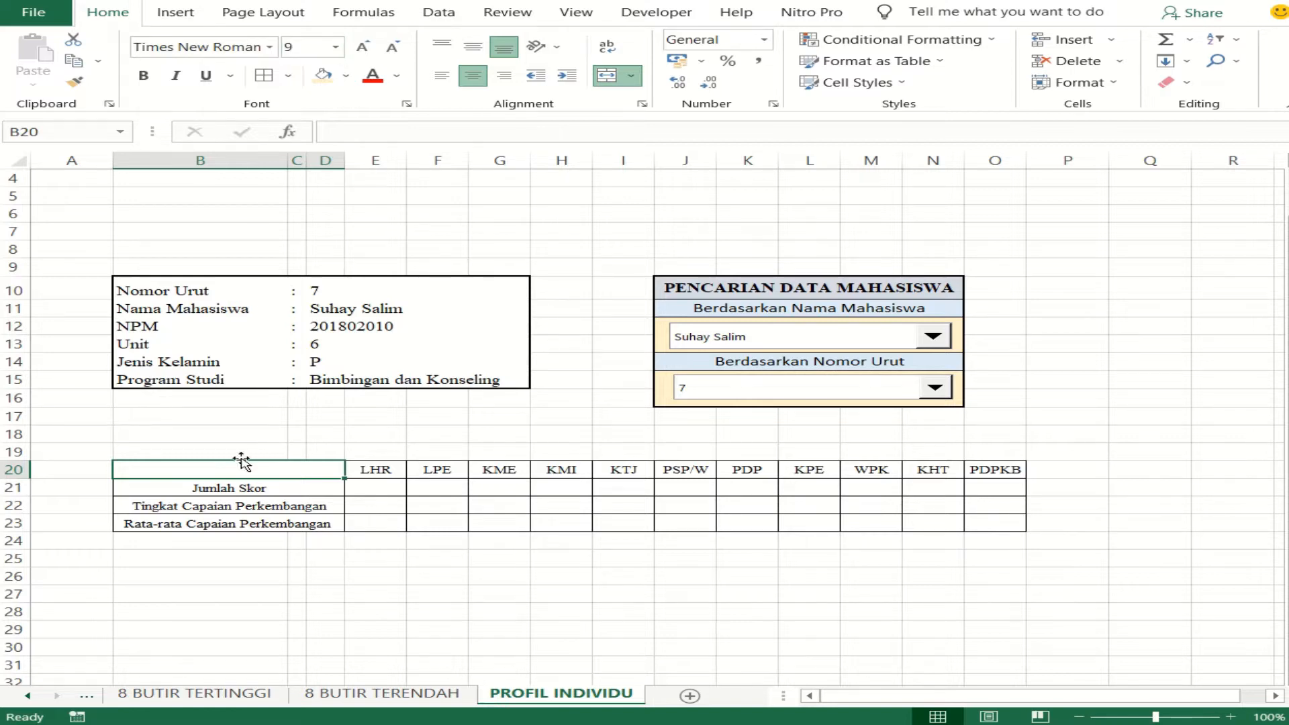
- Enter the label "Aspek Perkembangan" in the merged cell B20
type("As")
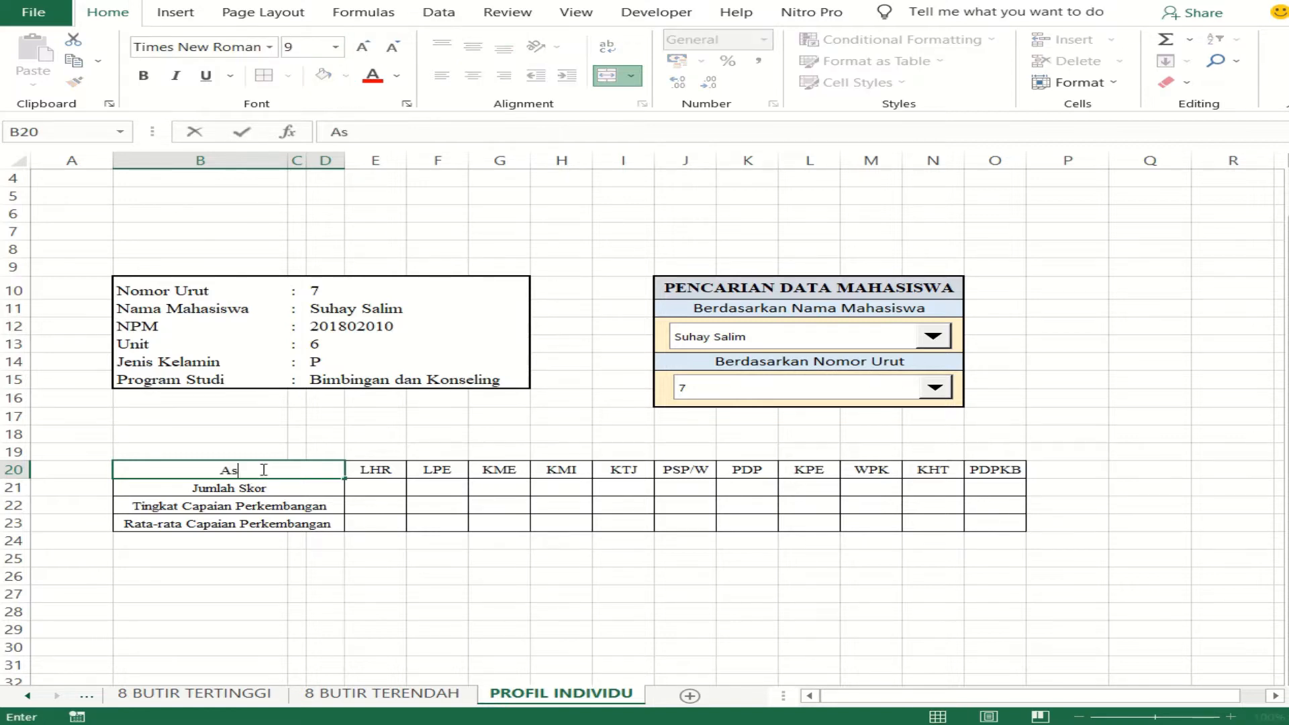
type("pek Perkembangan")
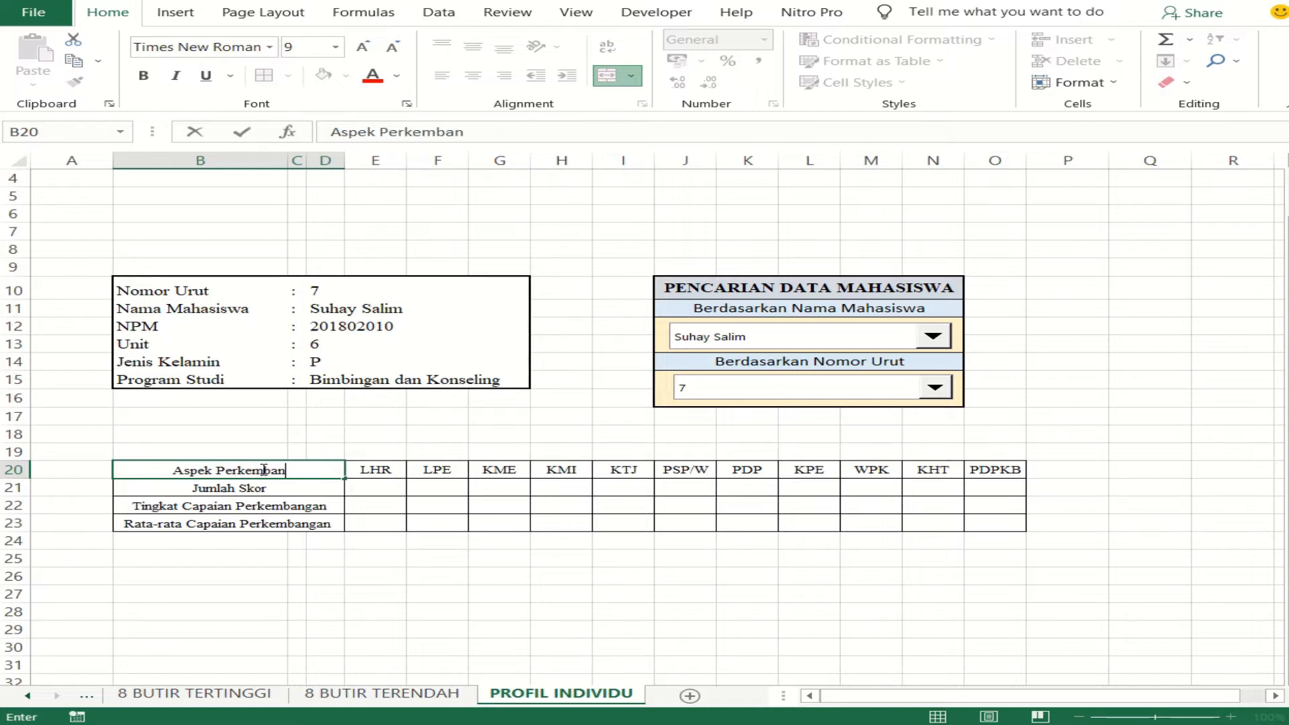
left_click(166, 563)
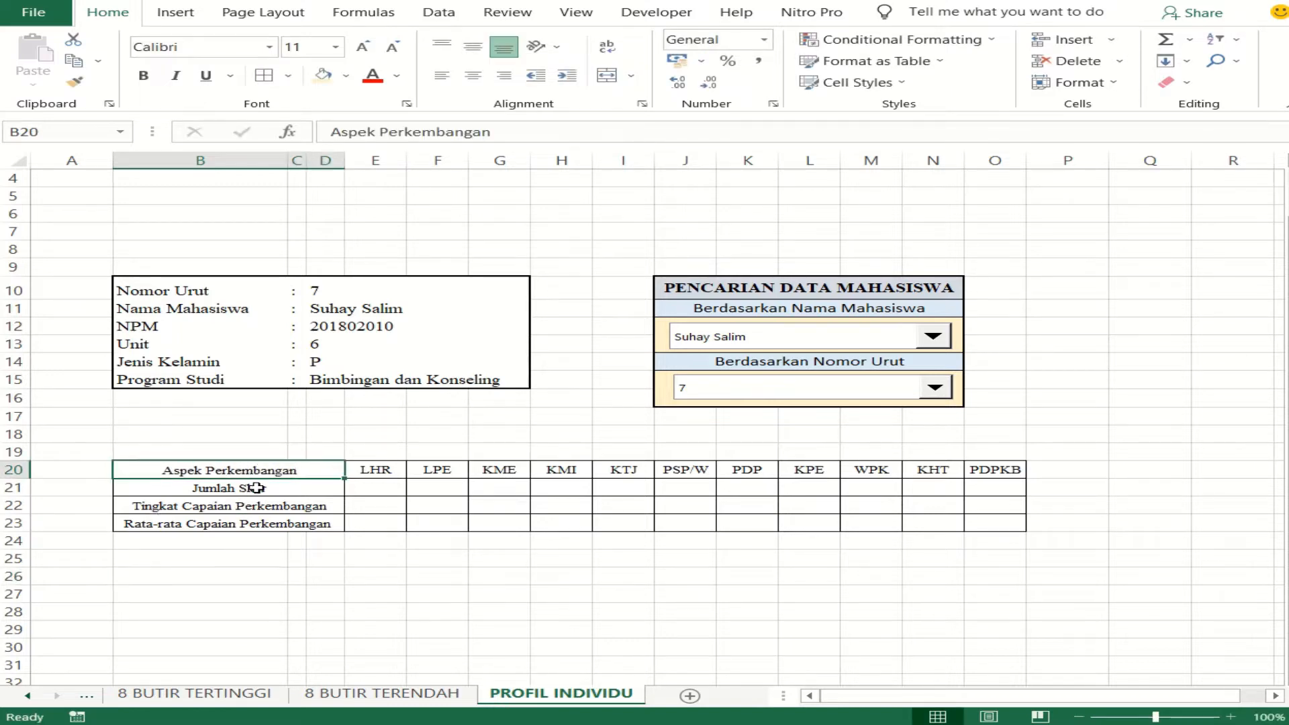
- Fill the four row labels in B20:D23 with the light orange color
left_click_drag(255, 470, 254, 527)
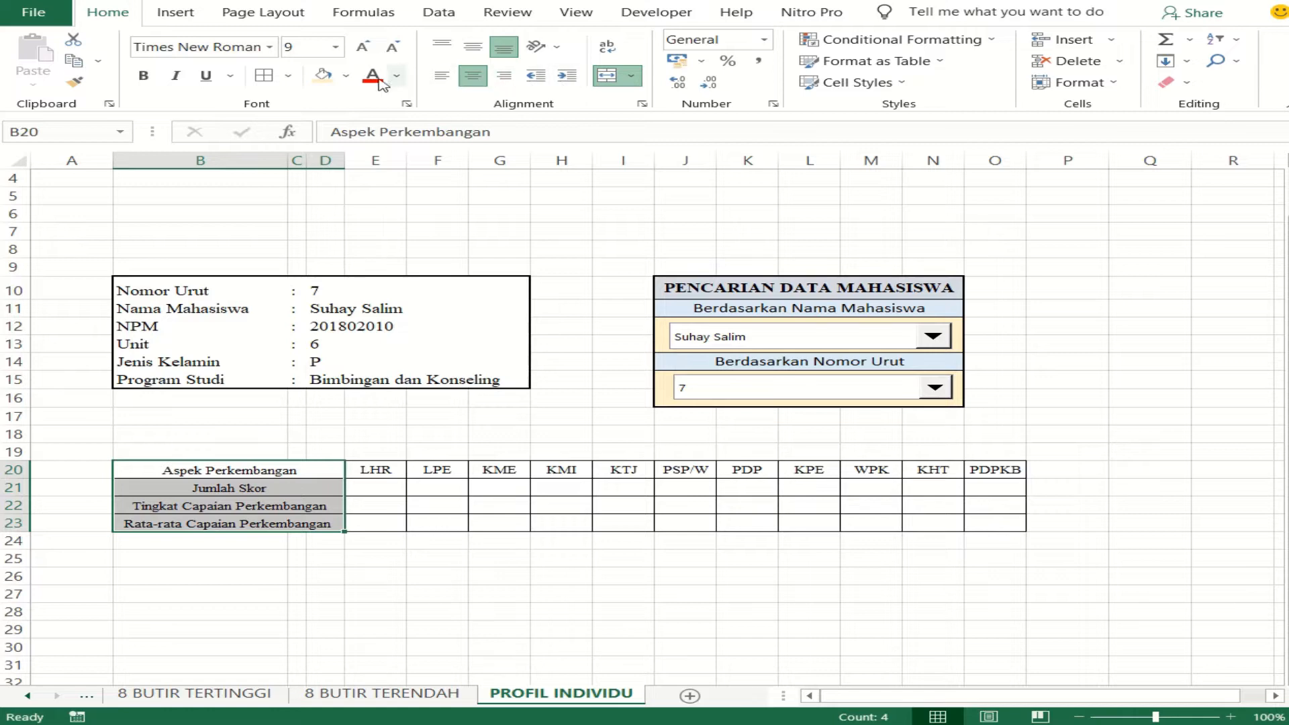
left_click(323, 75)
left_click(462, 565)
left_click(395, 492)
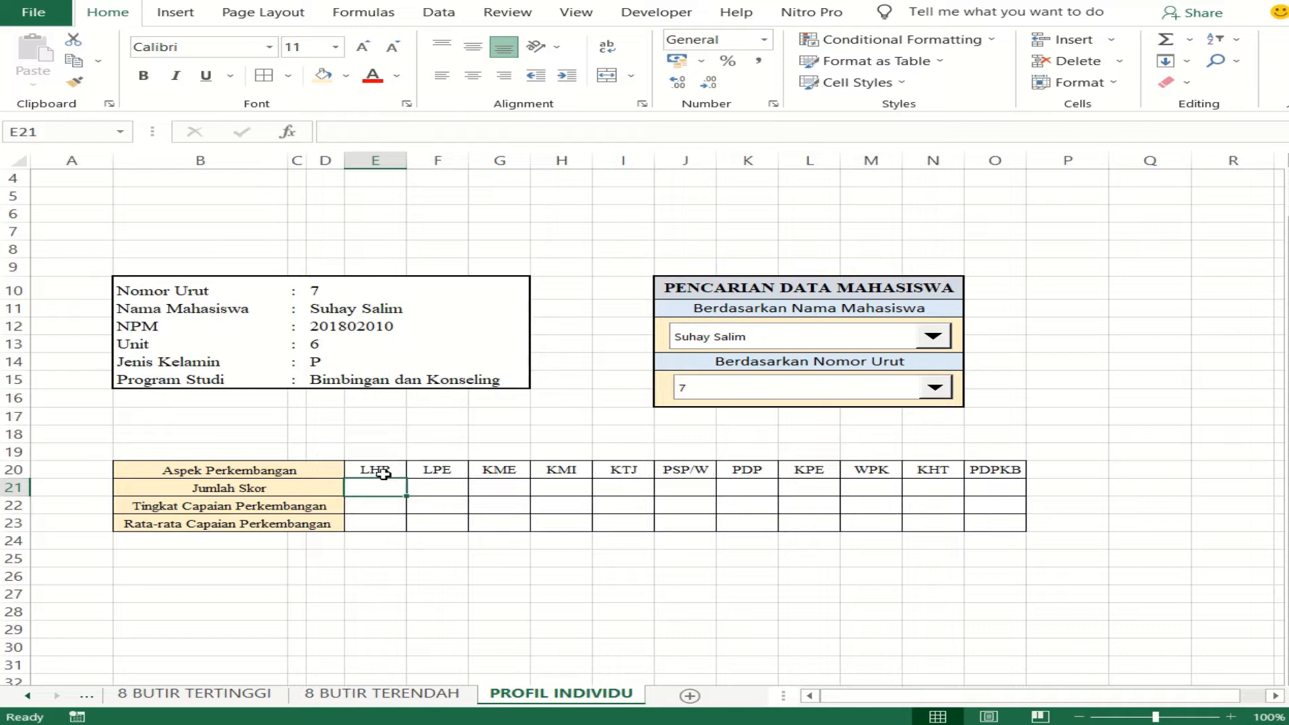
left_click(430, 472)
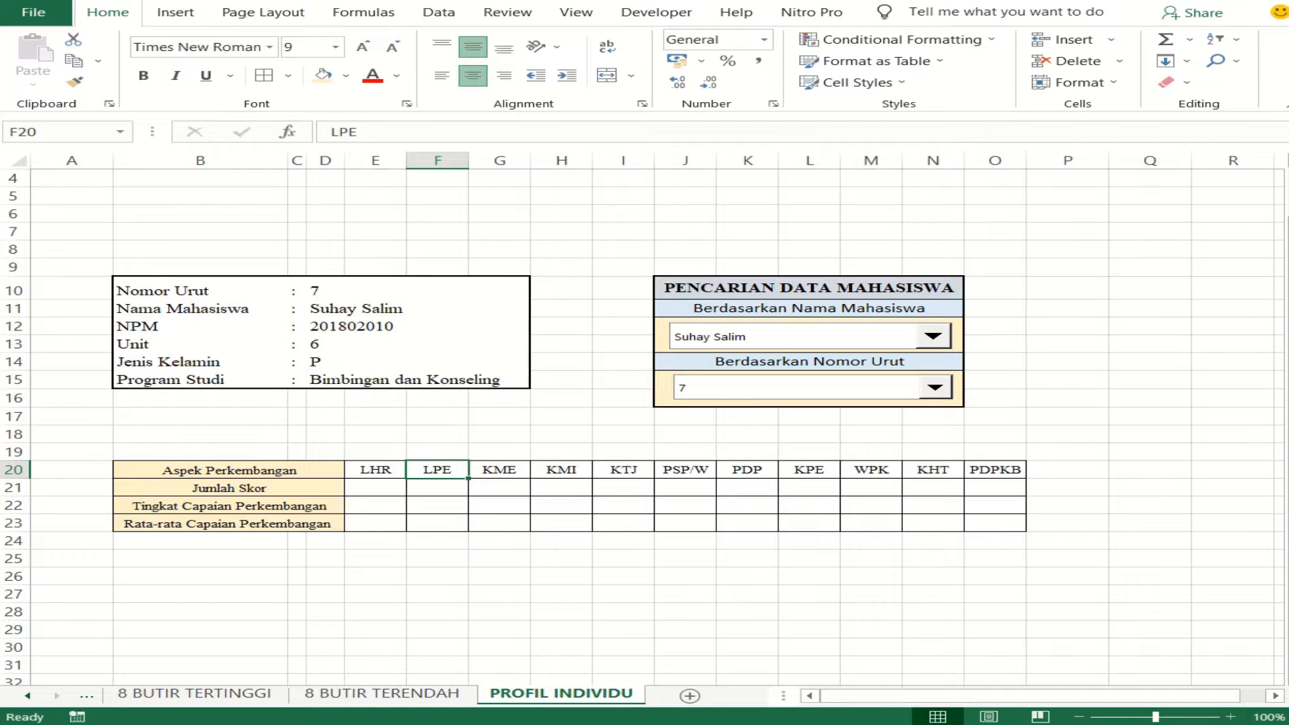
key("alt+Tab")
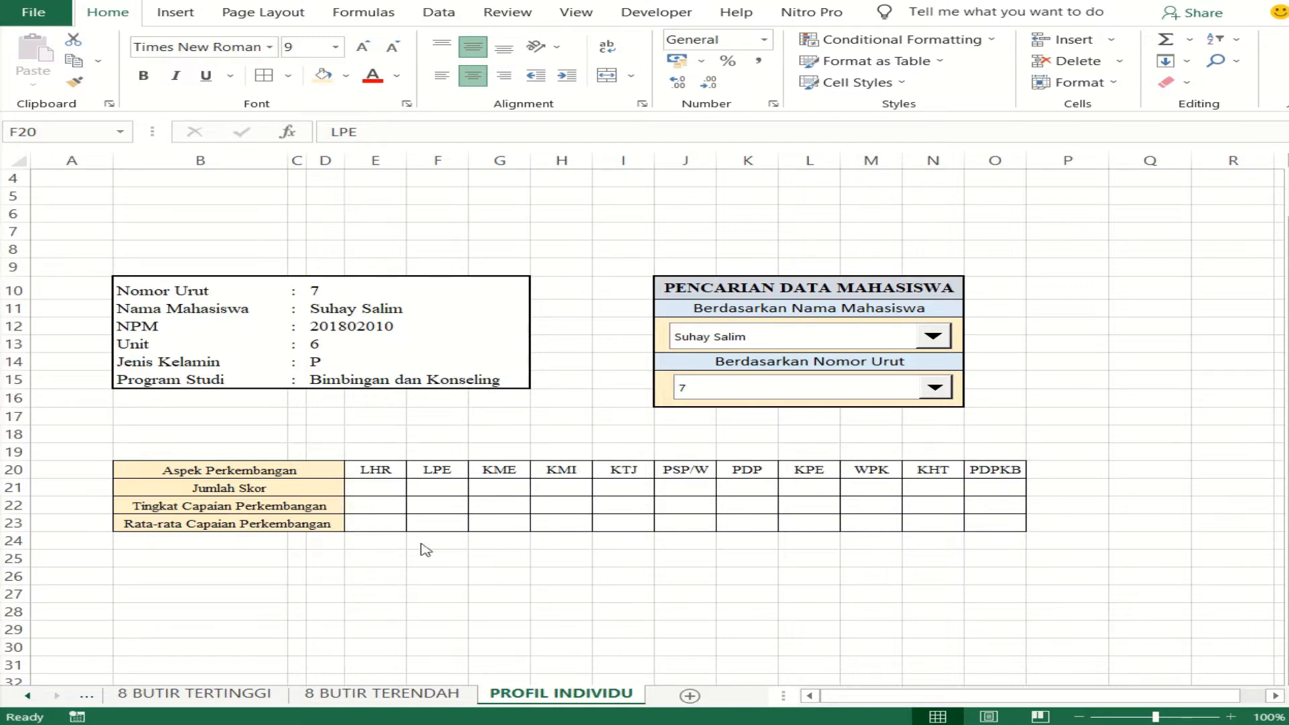
- Examine the scores and averages per development aspect in the ANALISA range B5:AB22 of the ANALISIS sheet
left_click(383, 487)
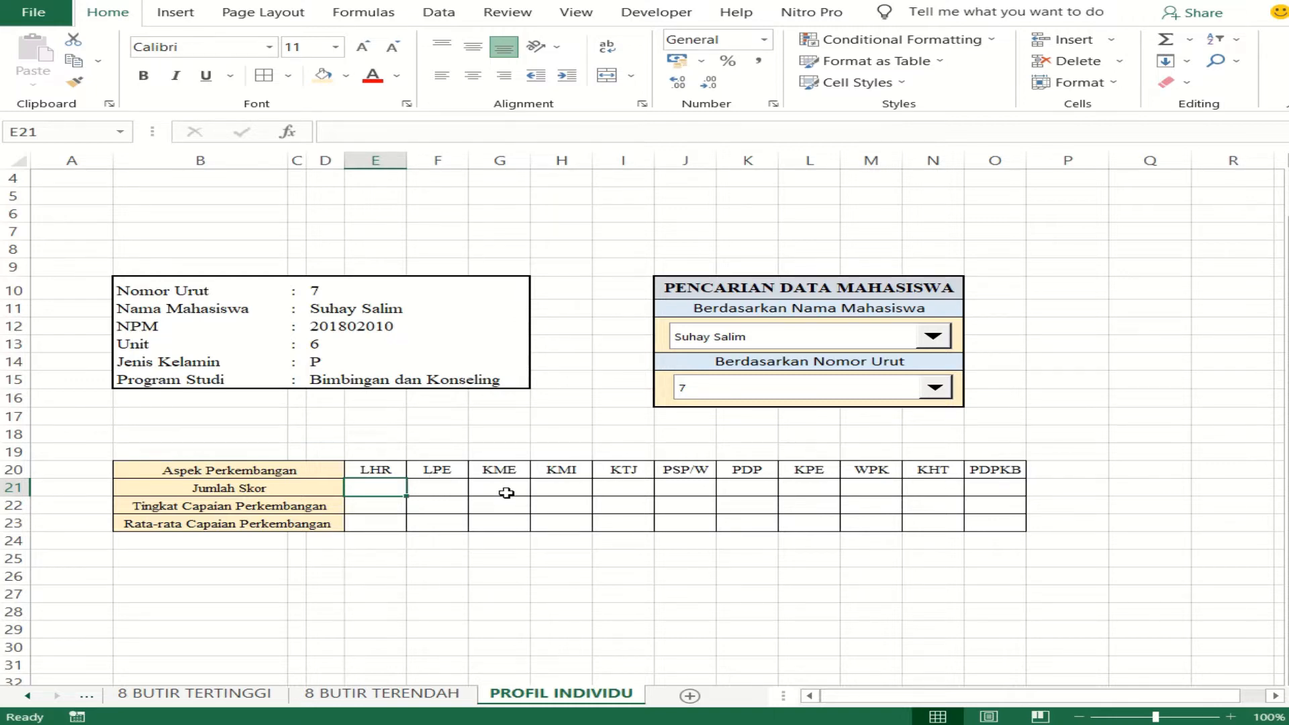
right_click(93, 697)
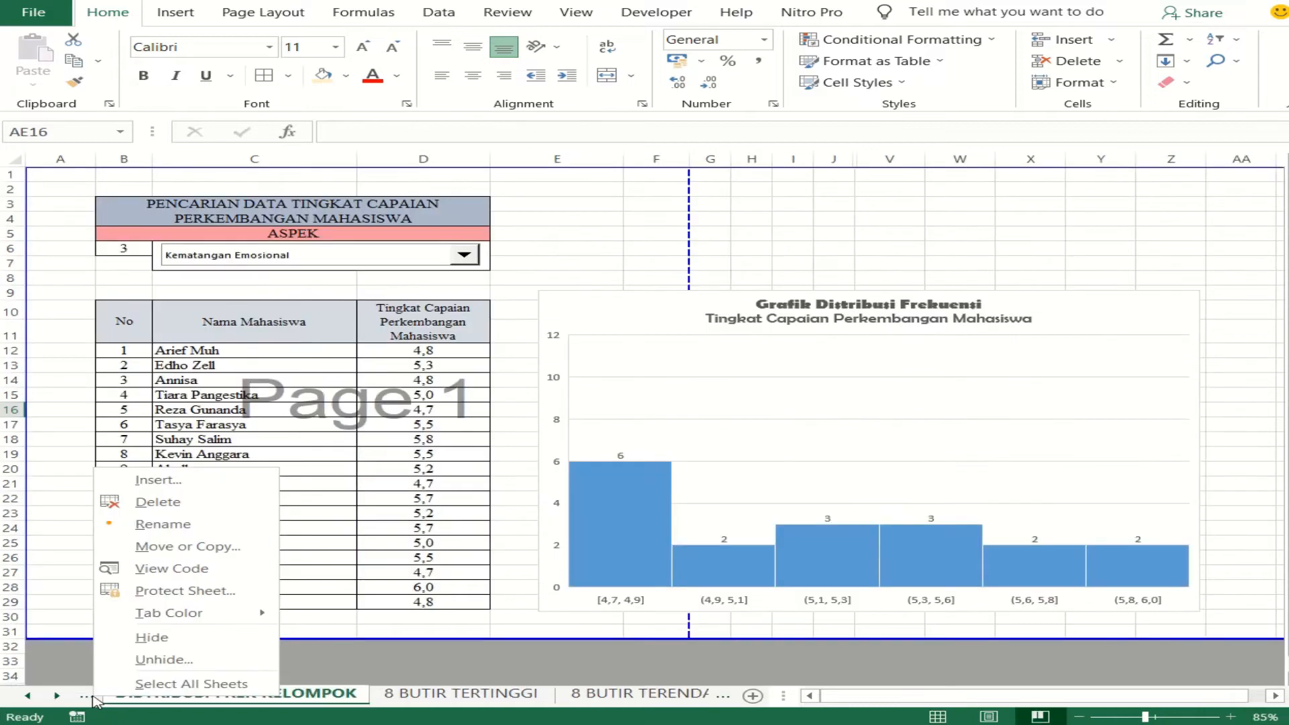
left_click(613, 494)
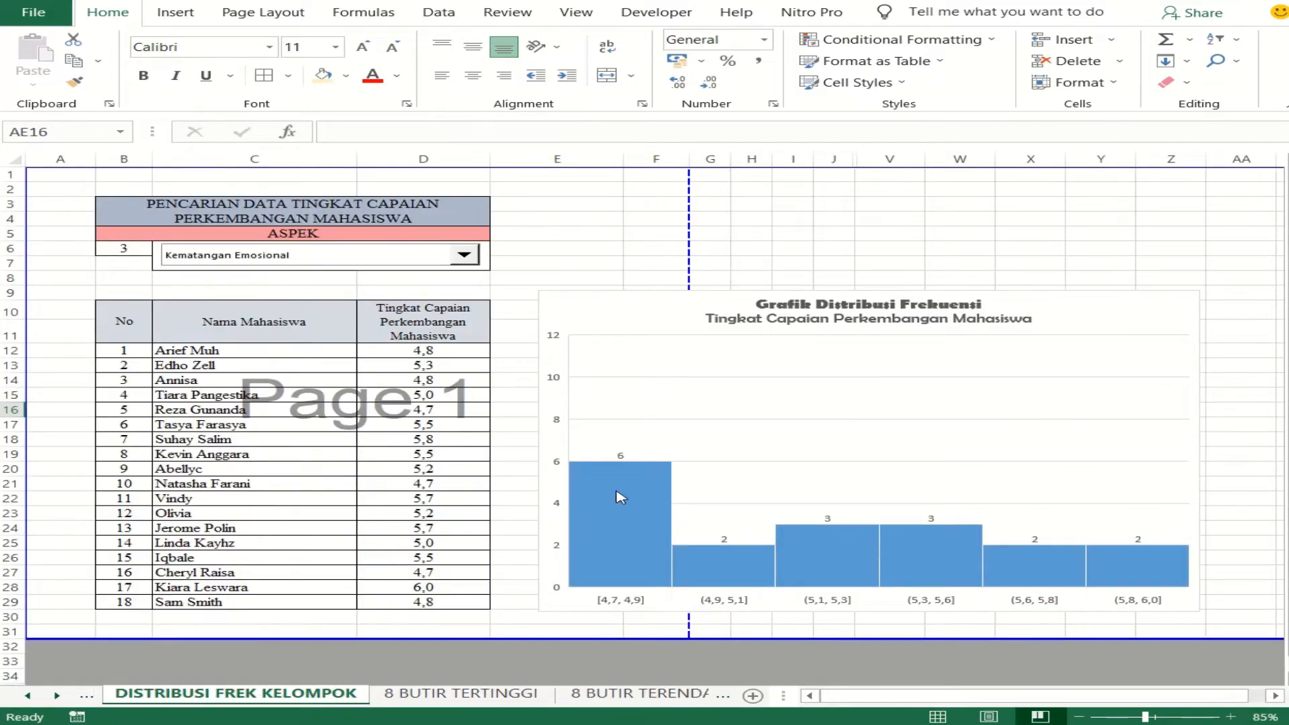
left_click(86, 695)
left_click(86, 694)
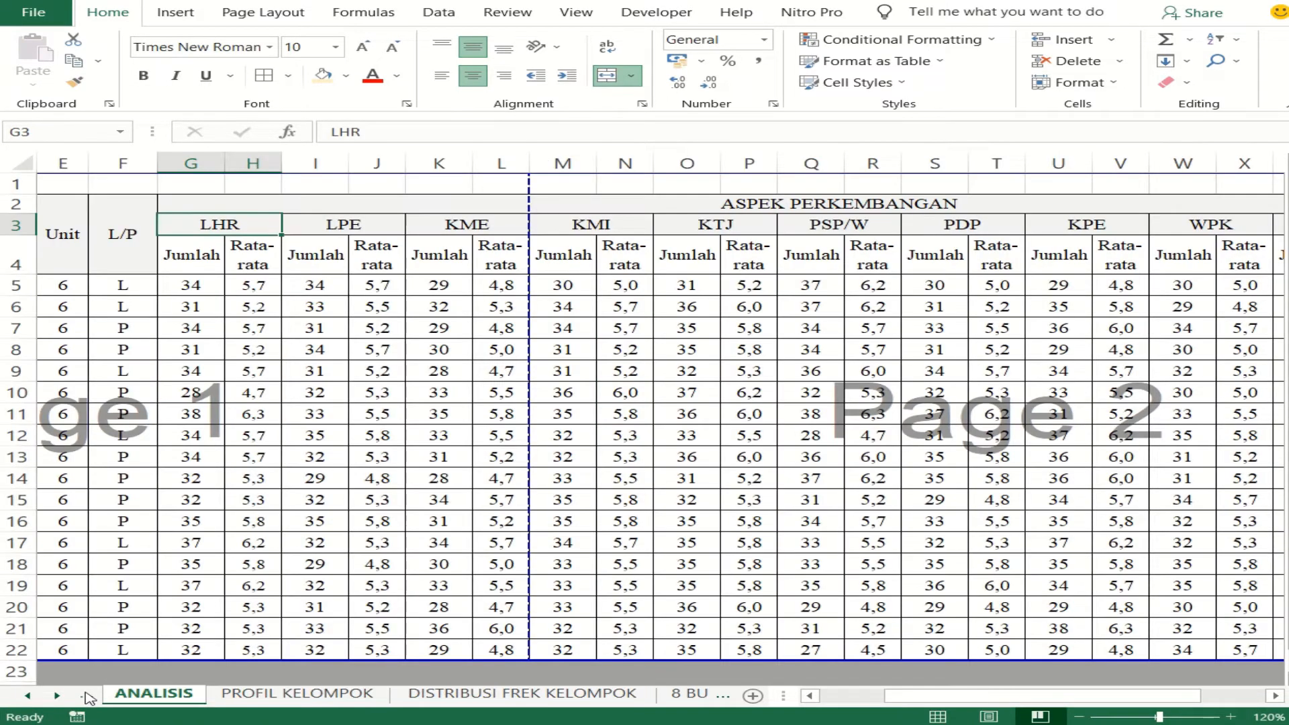
left_click_drag(985, 701, 921, 703)
left_click(325, 313)
left_click_drag(62, 287, 1156, 665)
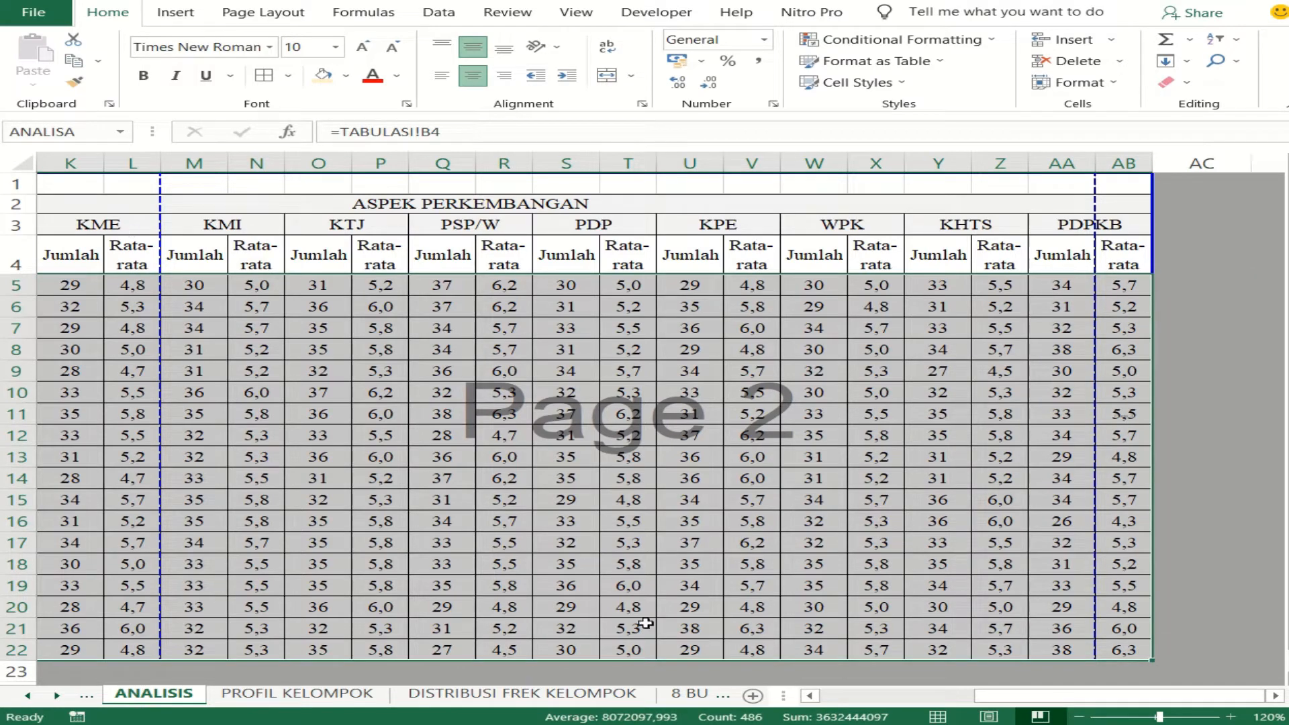
left_click_drag(1045, 700, 787, 705)
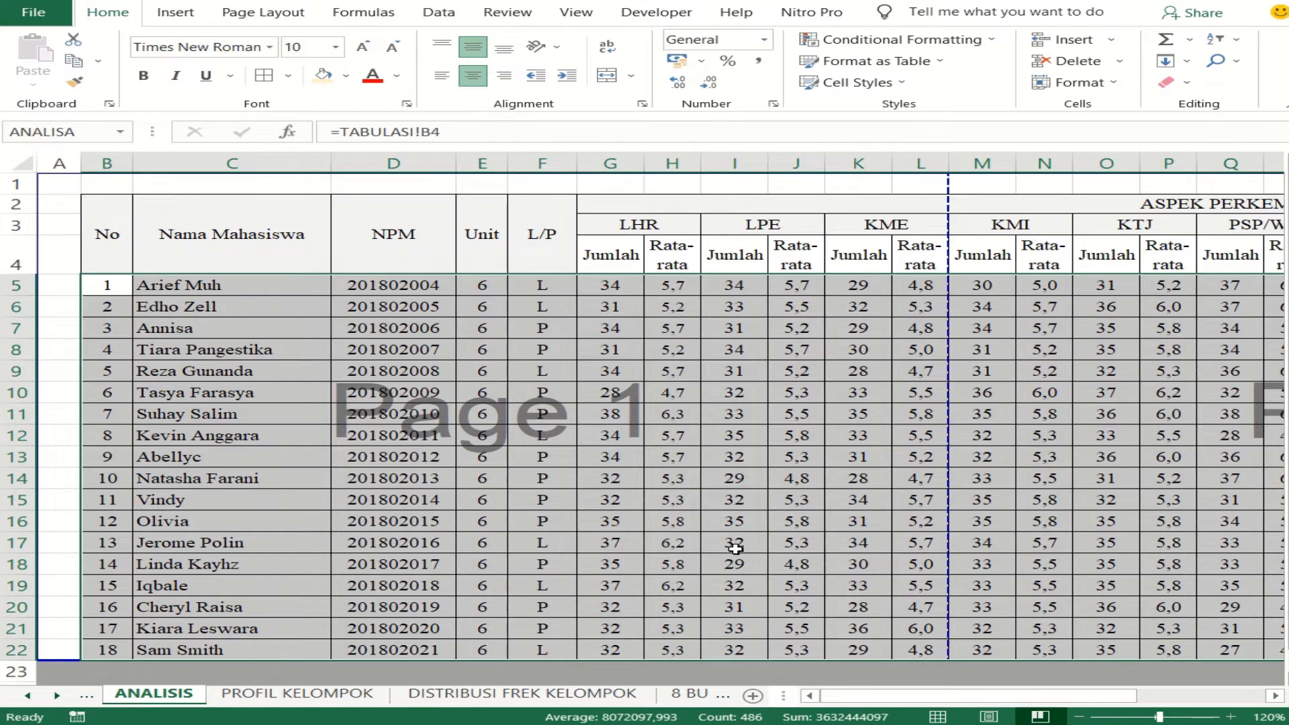
left_click_drag(1065, 697, 1202, 692)
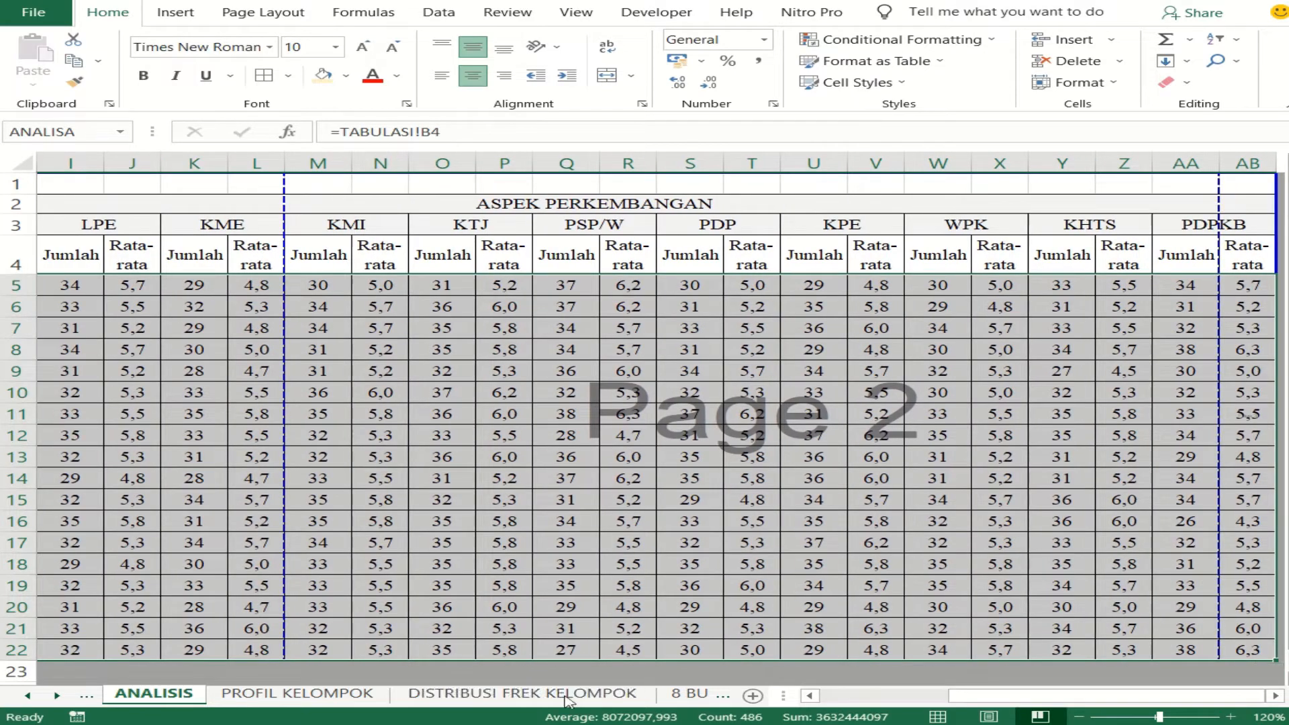
- Return to the PROFIL INDIVIDU sheet and start a VLOOKUP formula in E21 with D10 as the lookup value
right_click(85, 698)
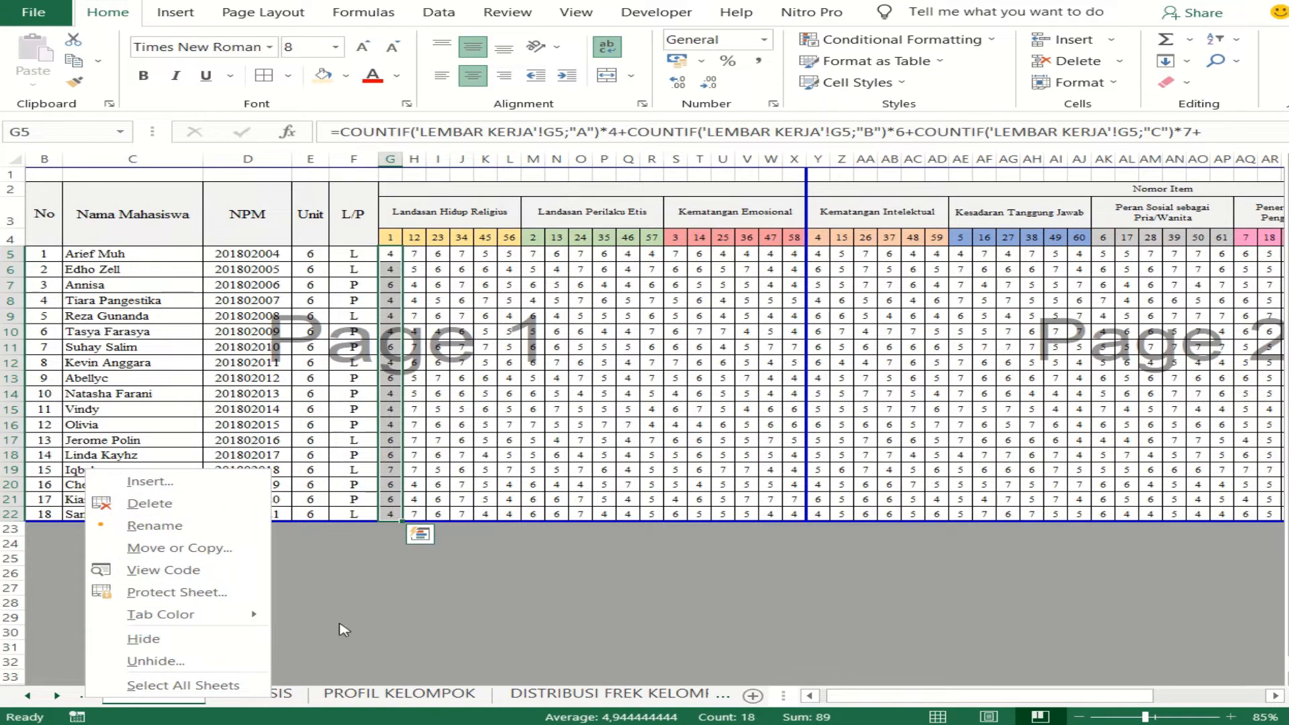
left_click(156, 662)
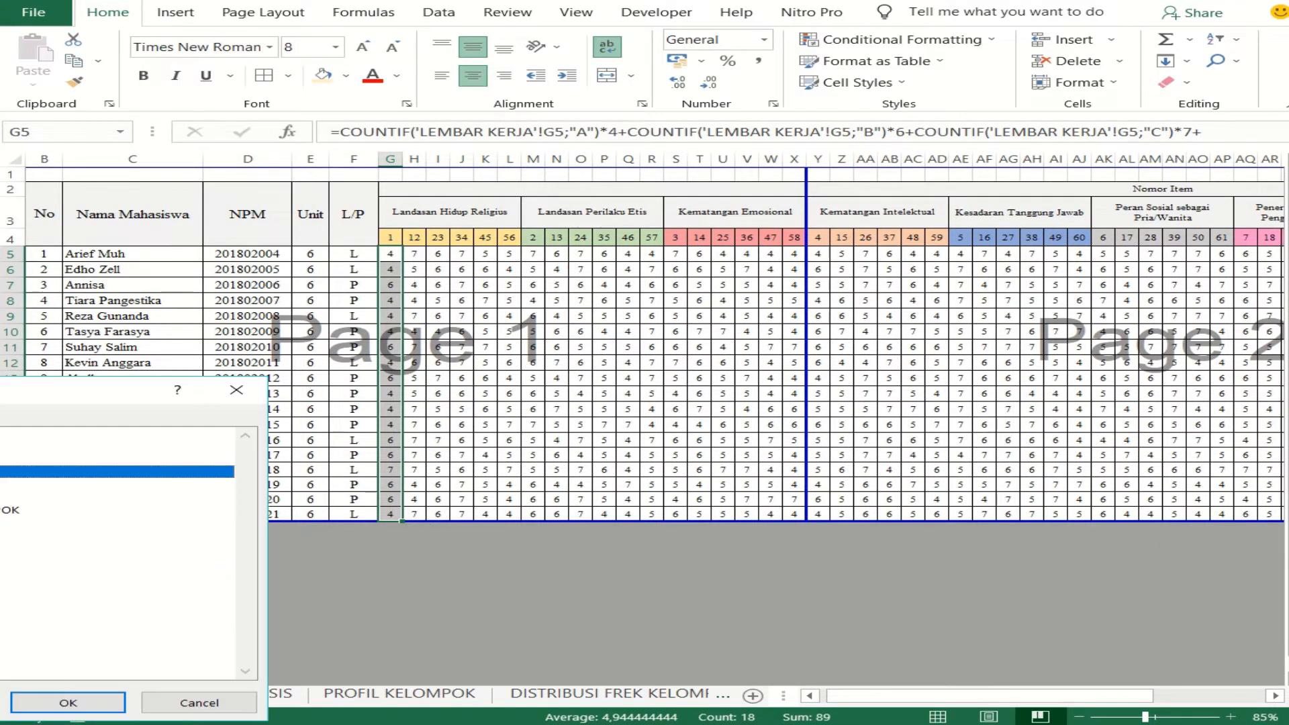
double_click(80, 547)
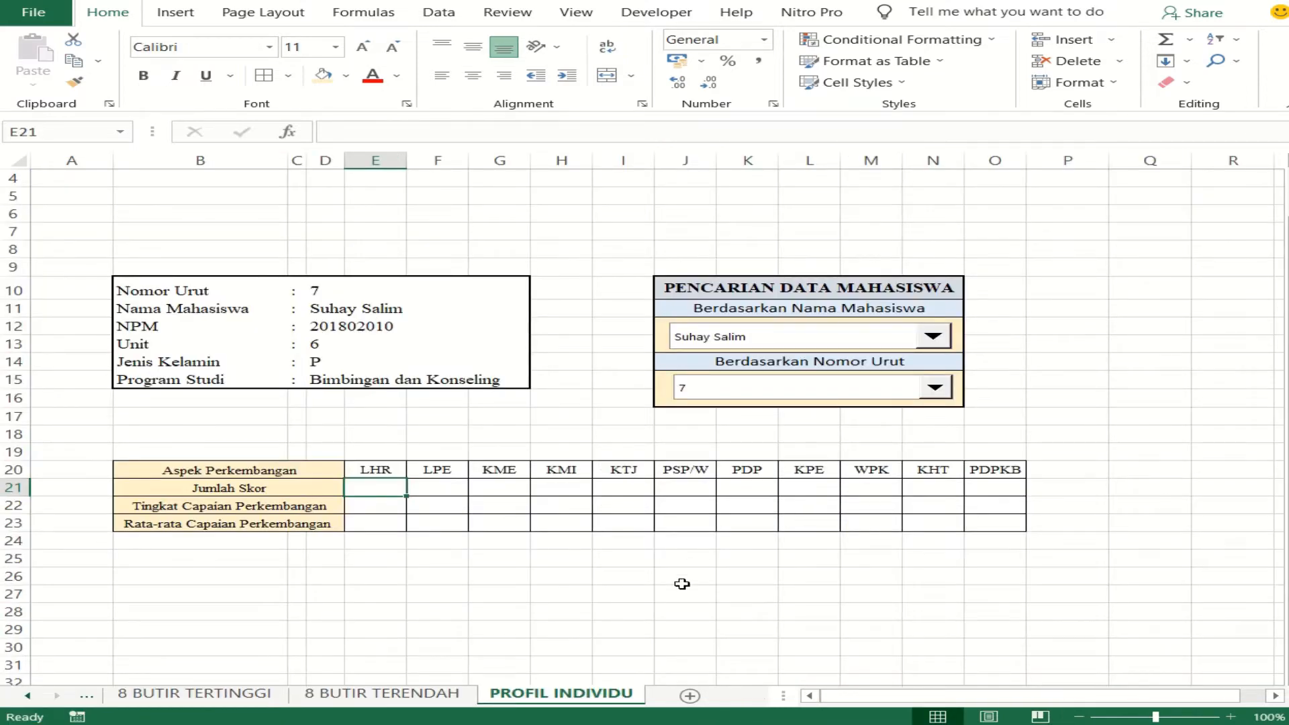
left_click(682, 584)
left_click(380, 491)
type("=")
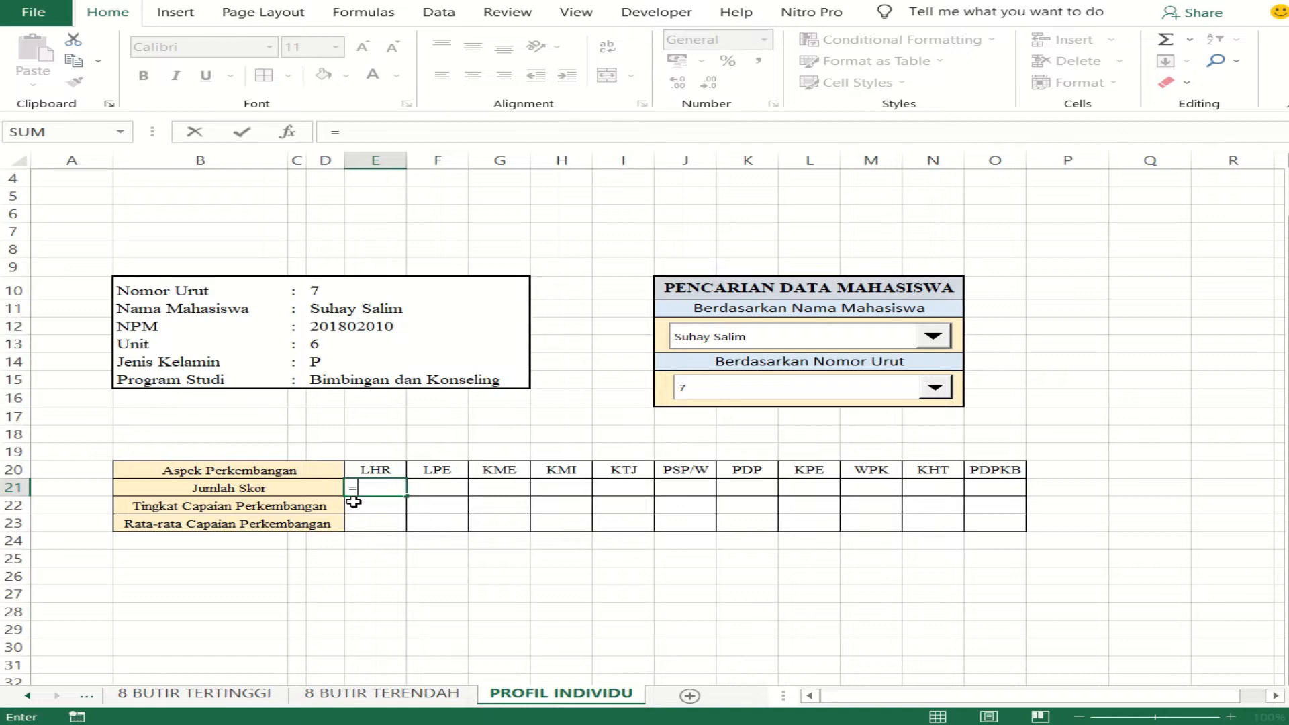
type("vl")
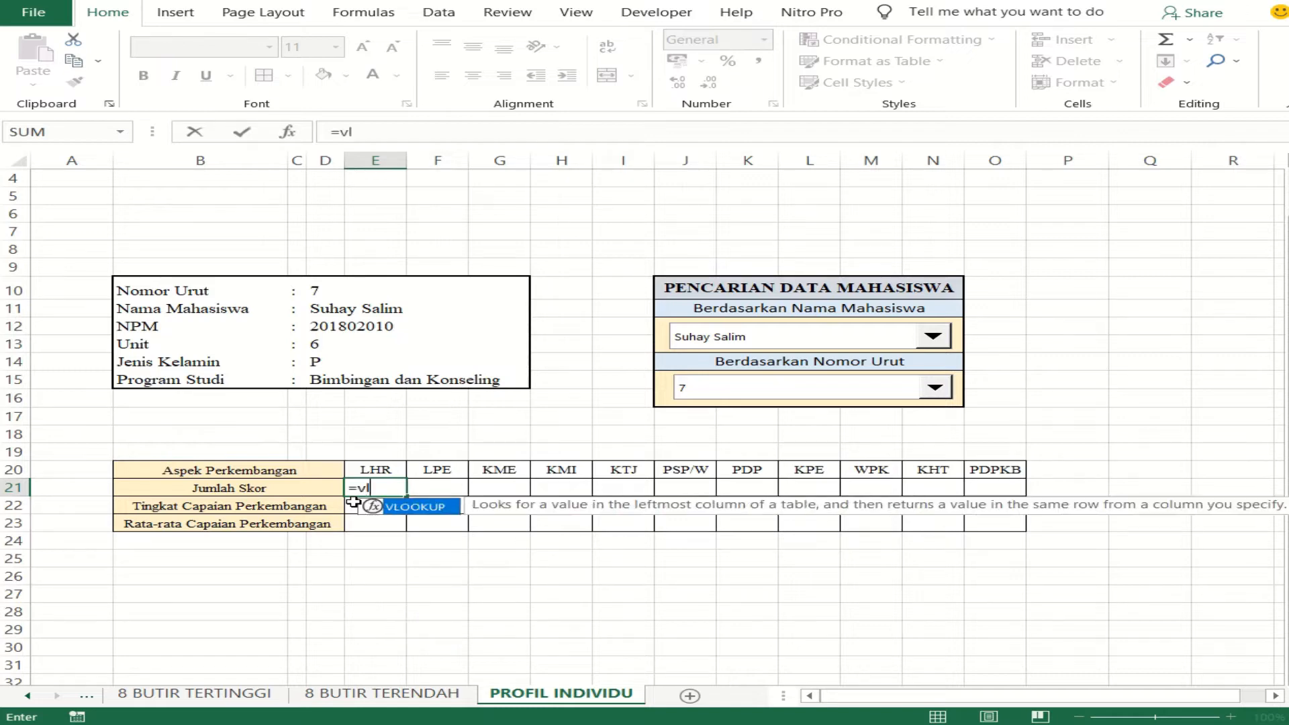
type("o")
double_click(413, 508)
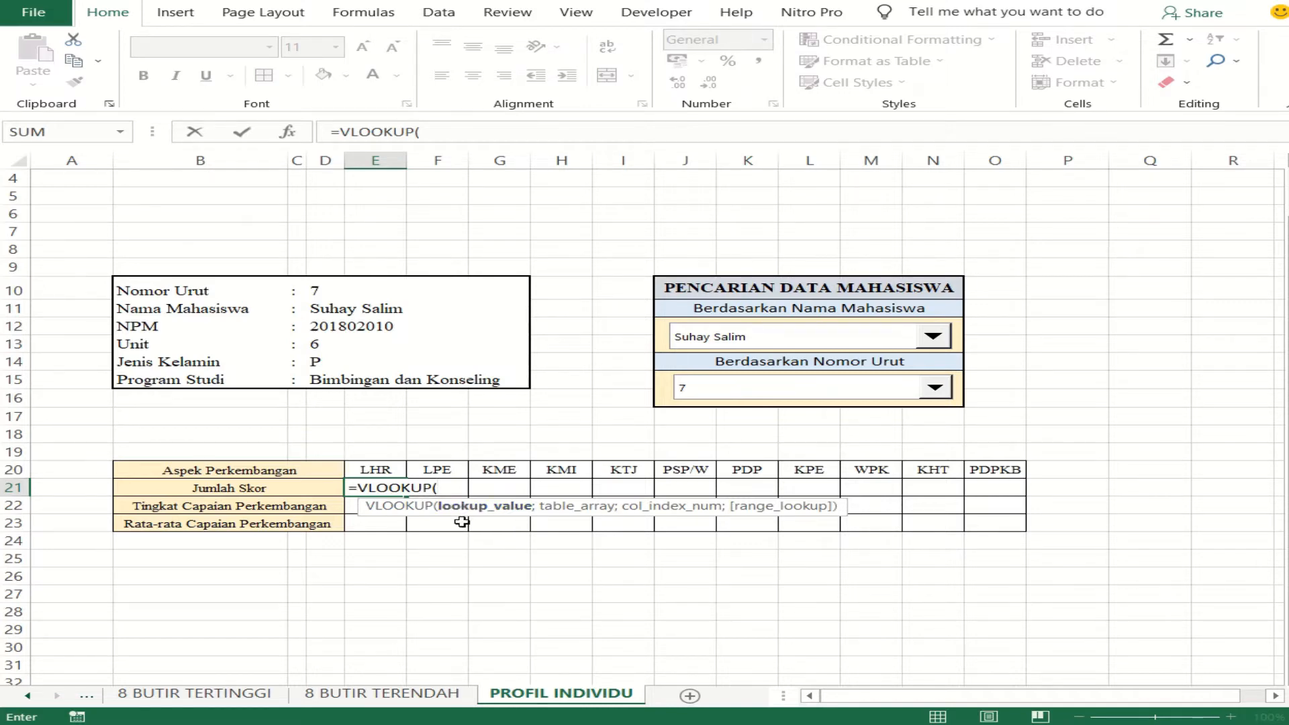
left_click(317, 290)
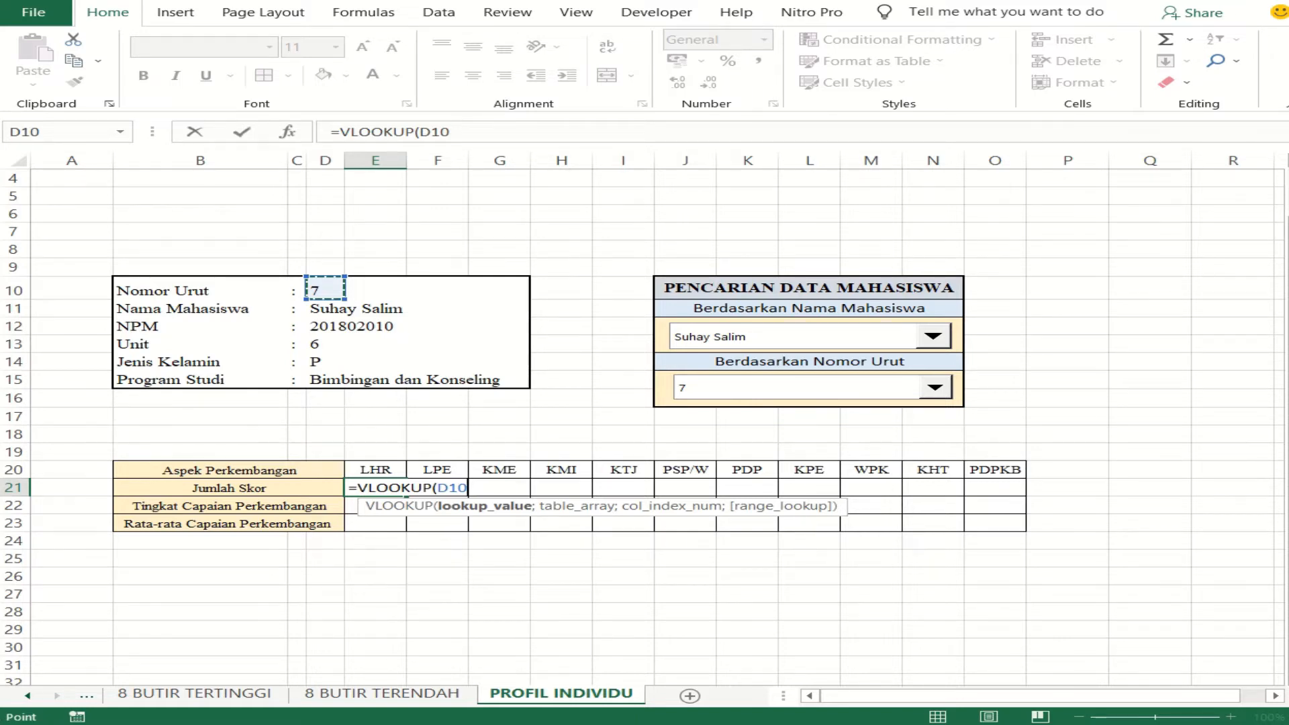
left_click(84, 724)
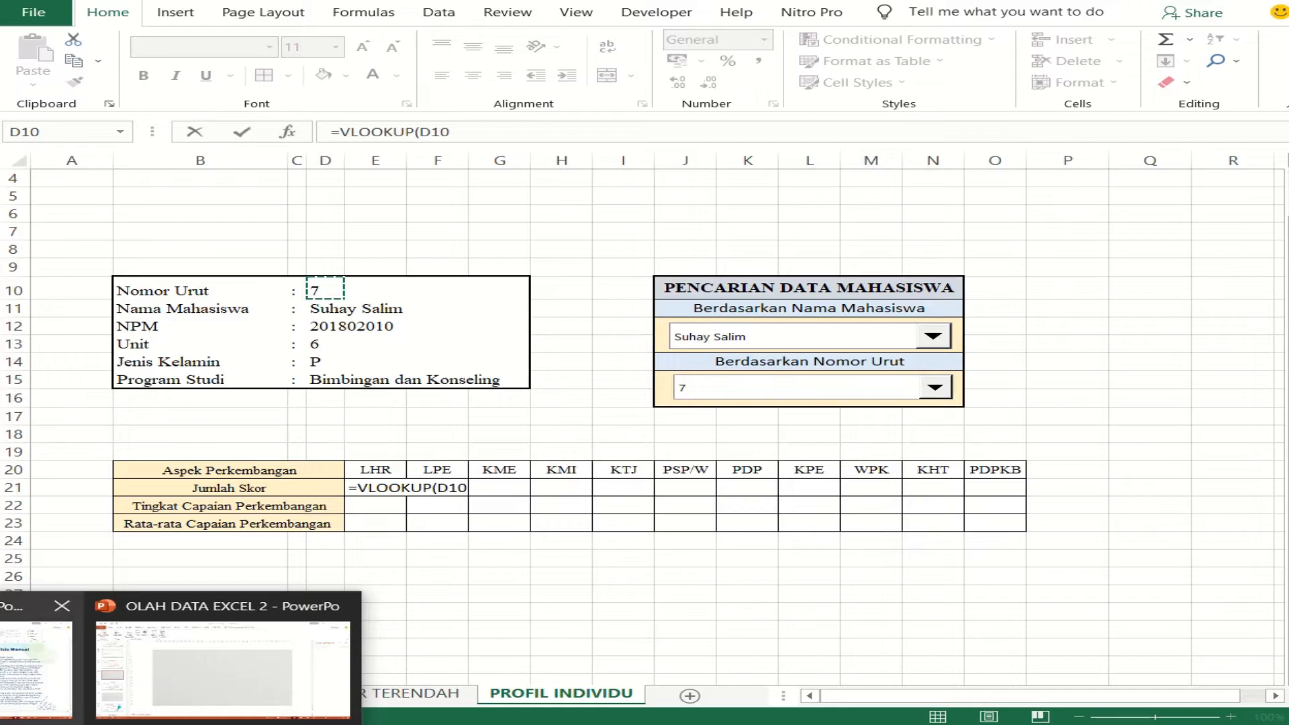
left_click(188, 621)
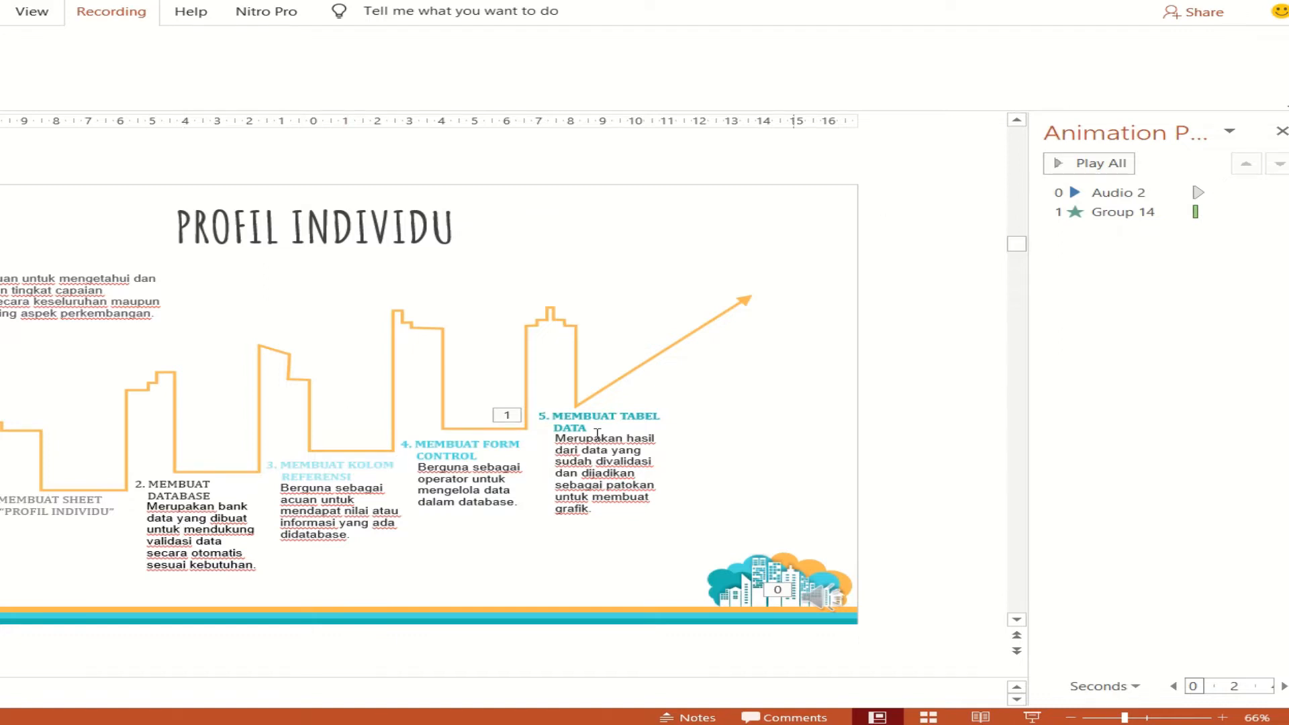
mouse_move(4, 724)
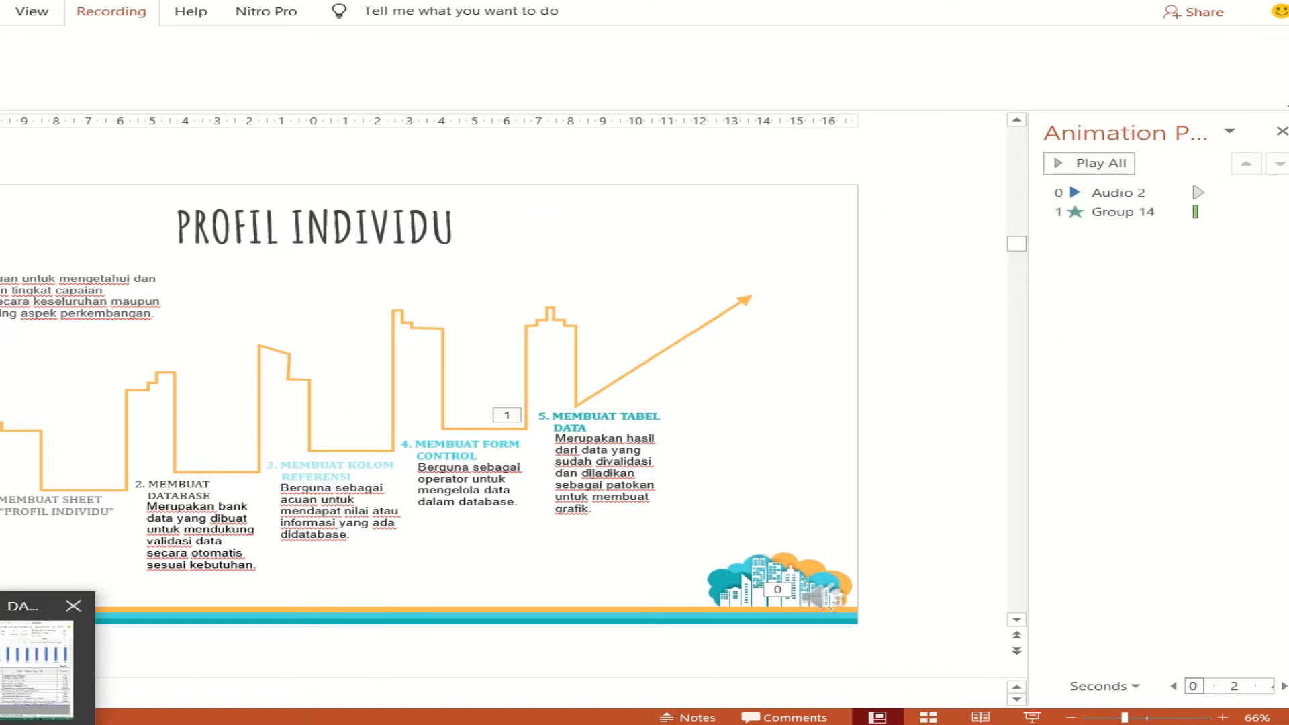
left_click(3, 679)
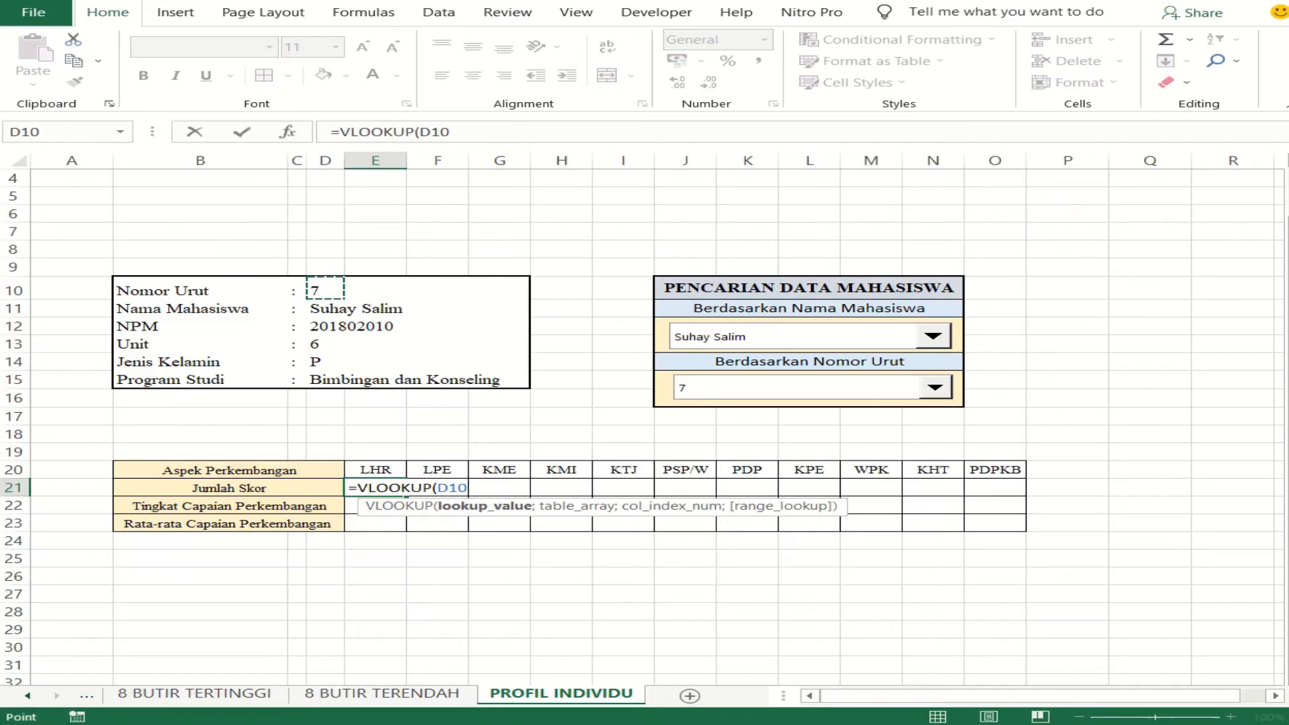
left_click(3, 724)
left_click(30, 684)
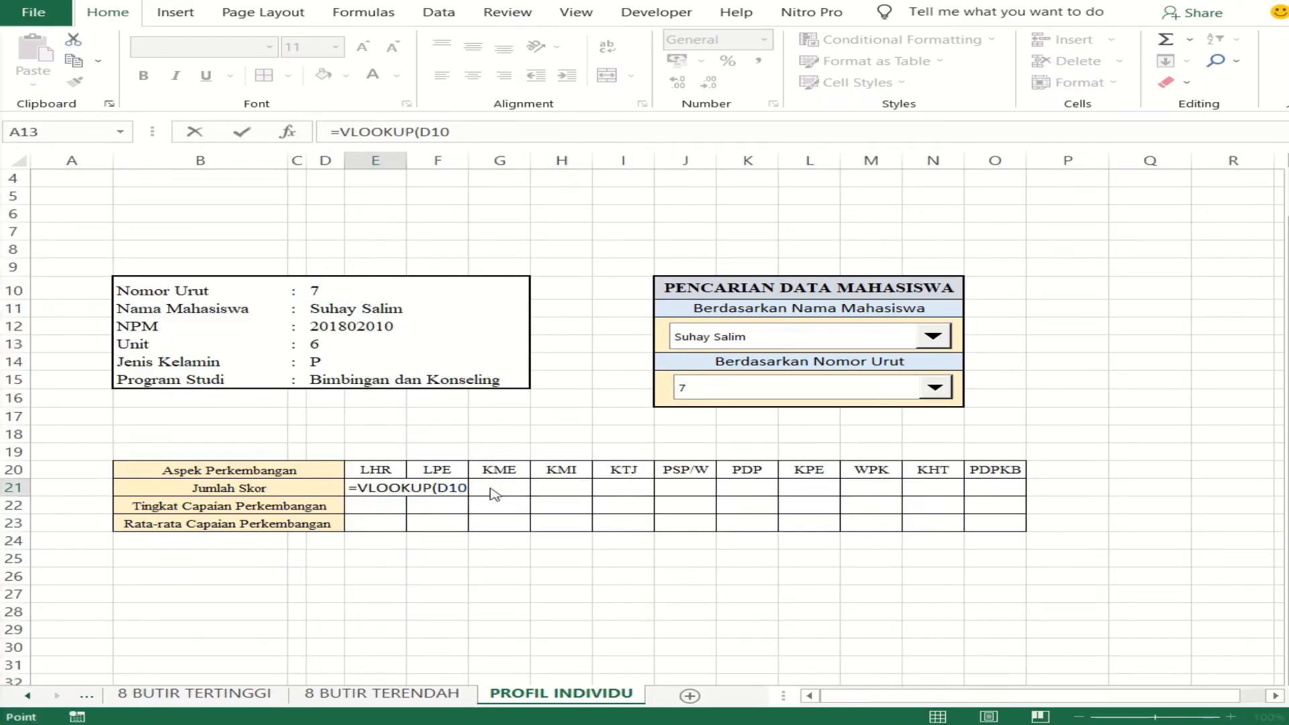
- Keep D10 as the lookup value and set the named range ANALISA as the VLOOKUP table array in E21
left_click(324, 289)
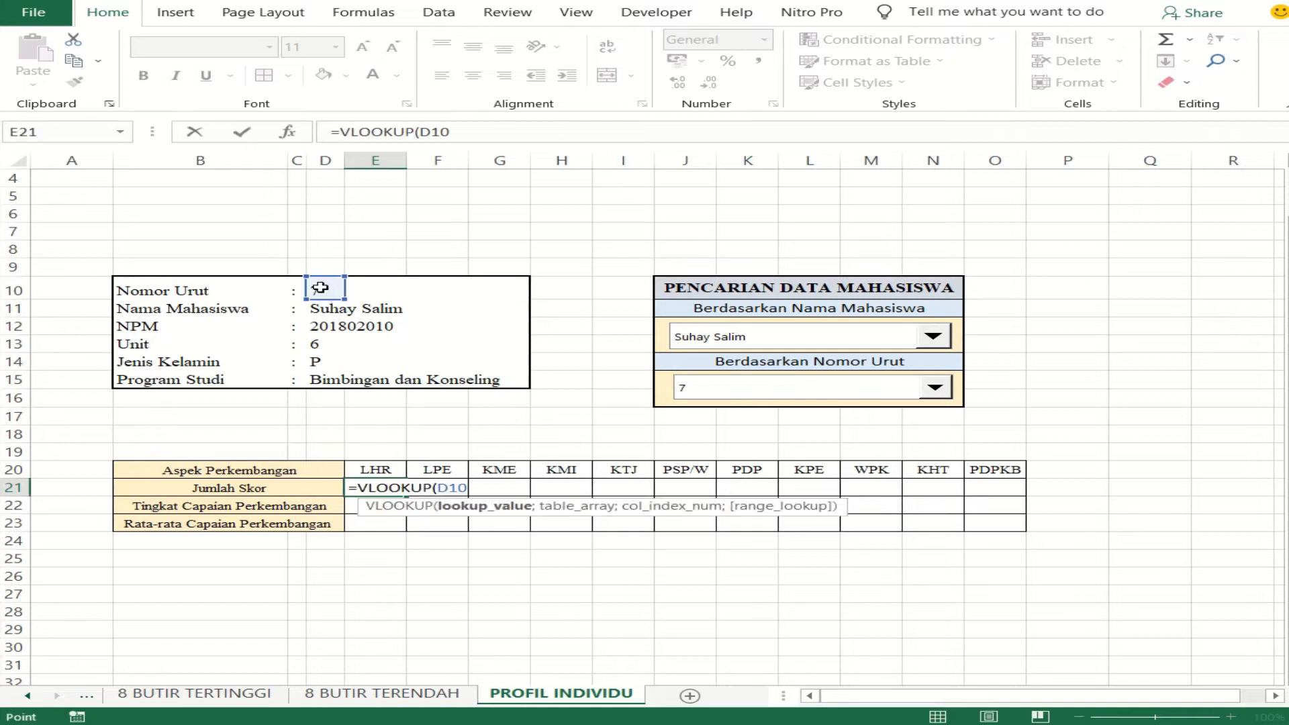
left_click(471, 134)
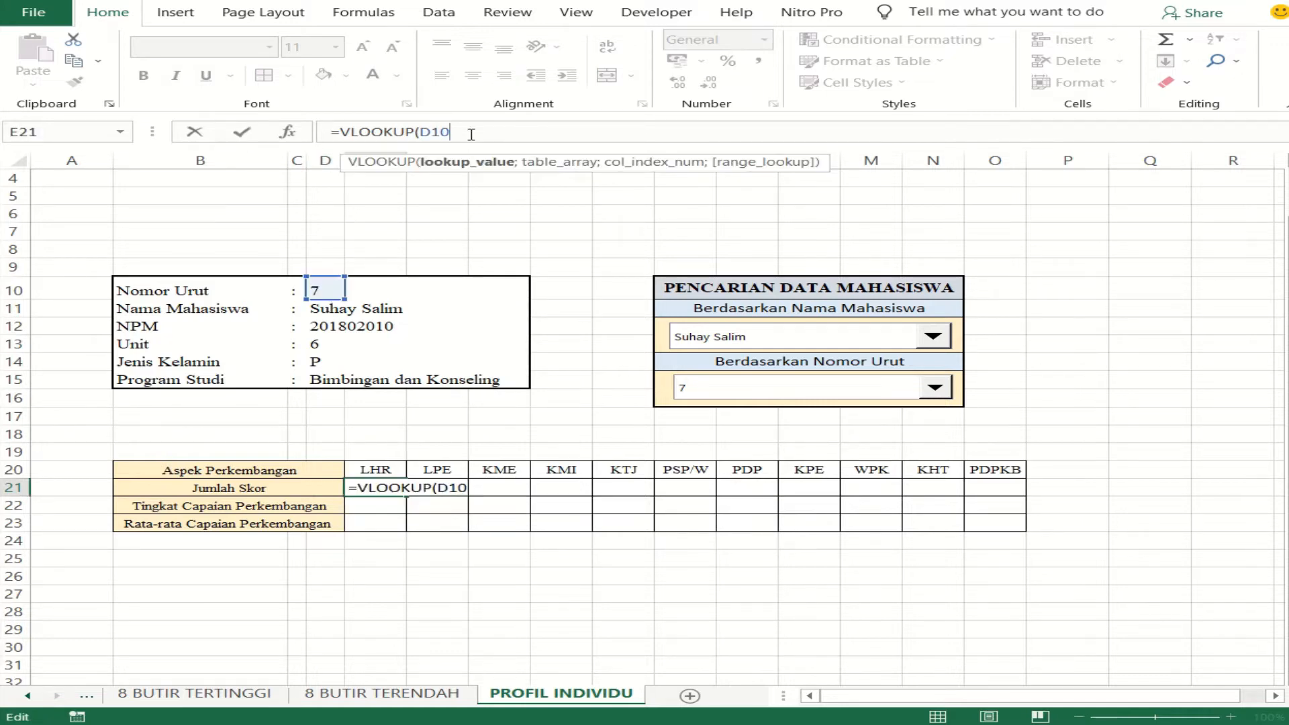
type(";")
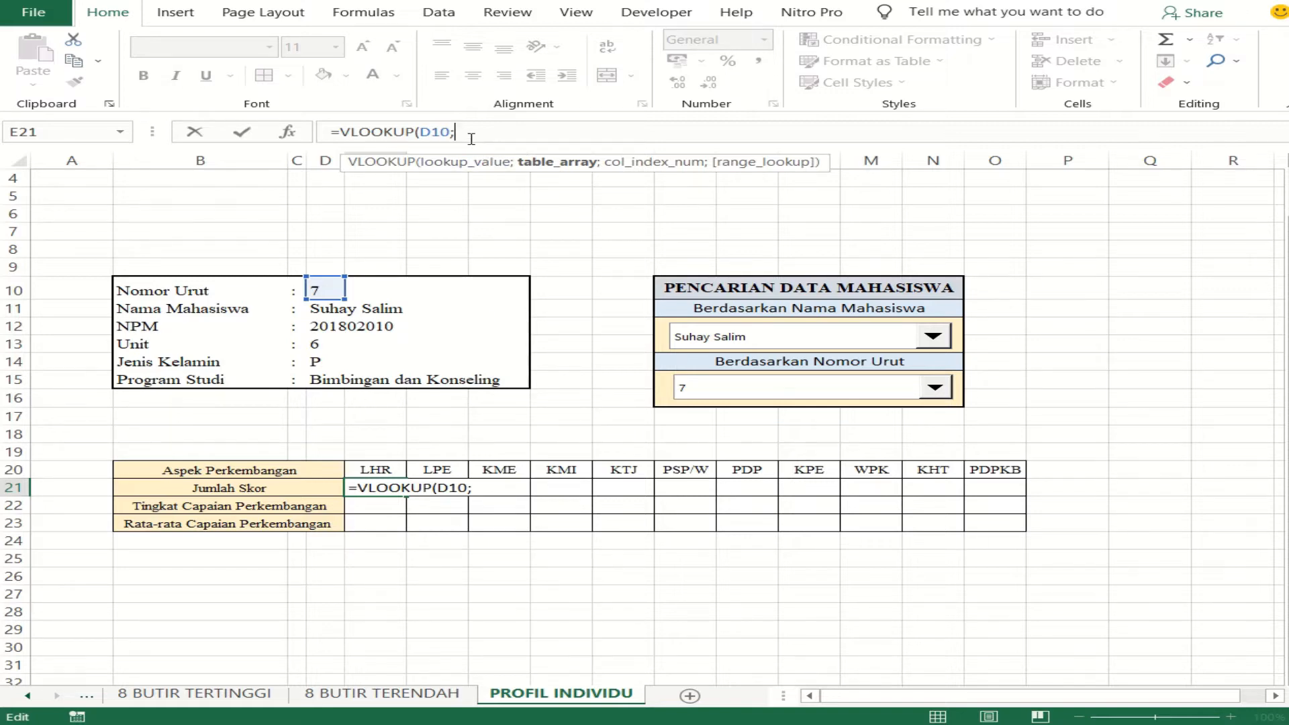
type("ana")
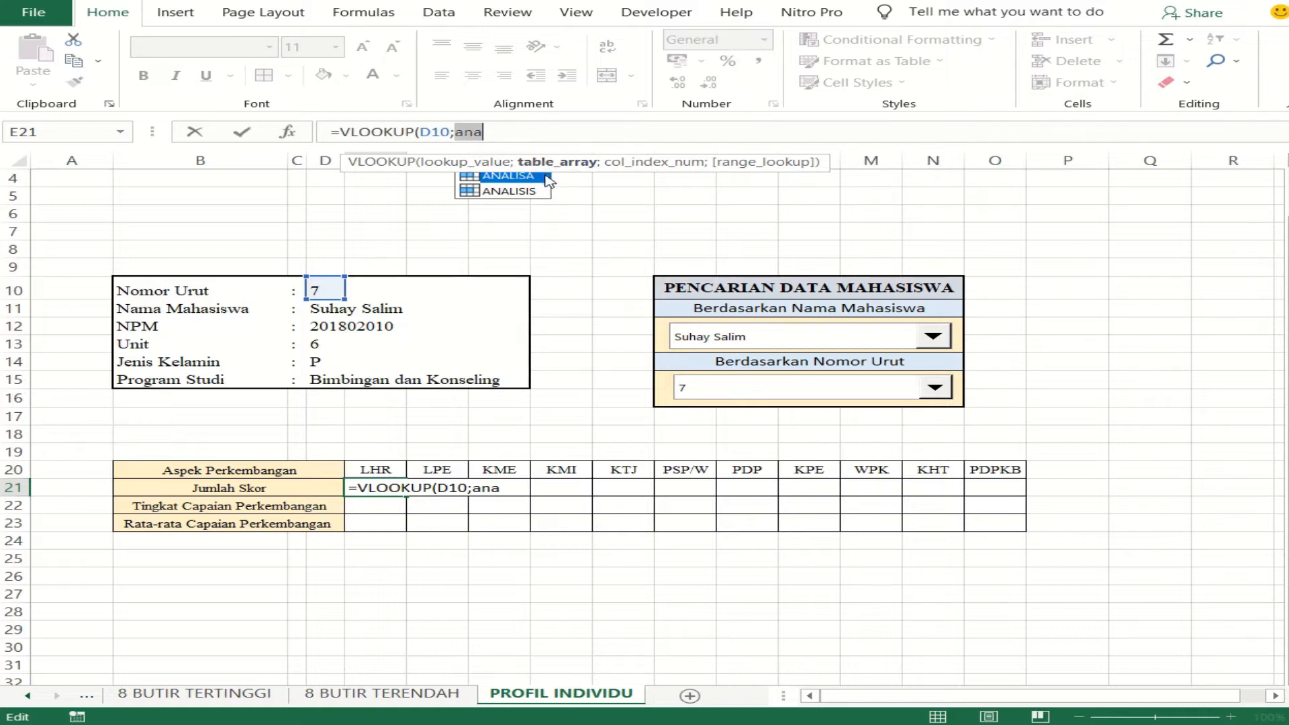
double_click(531, 176)
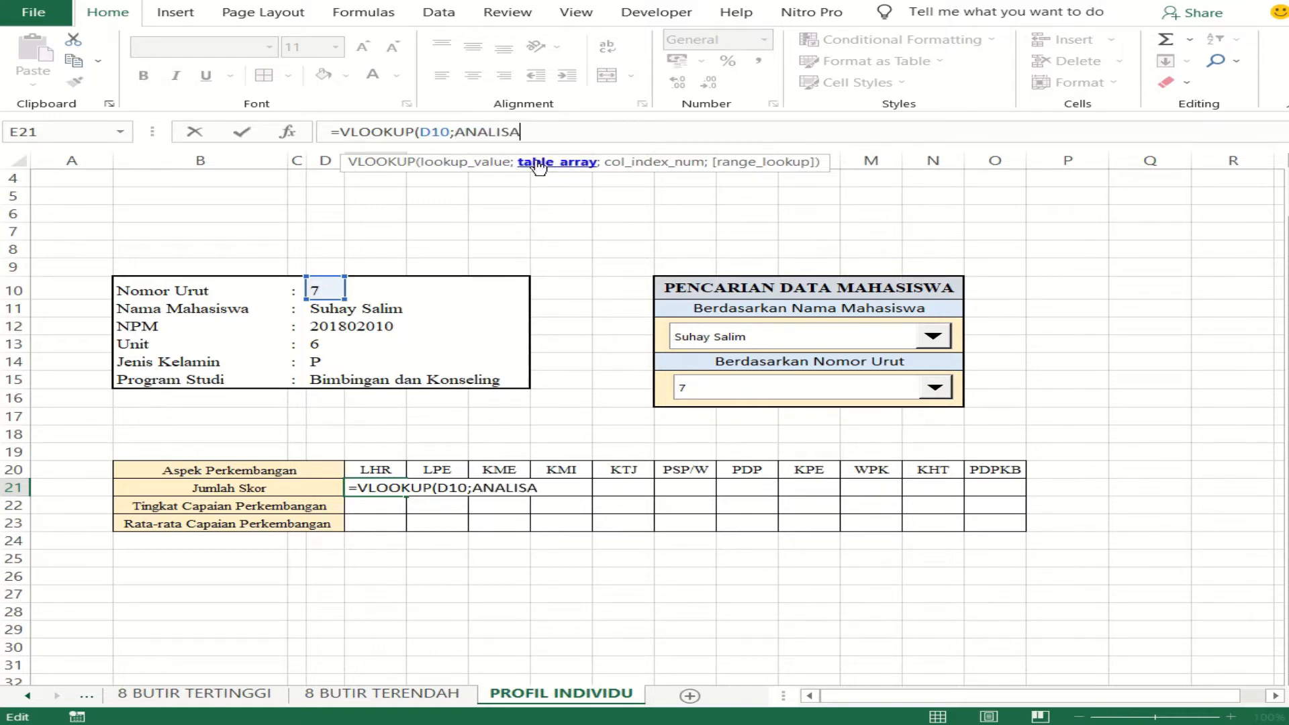
type(";")
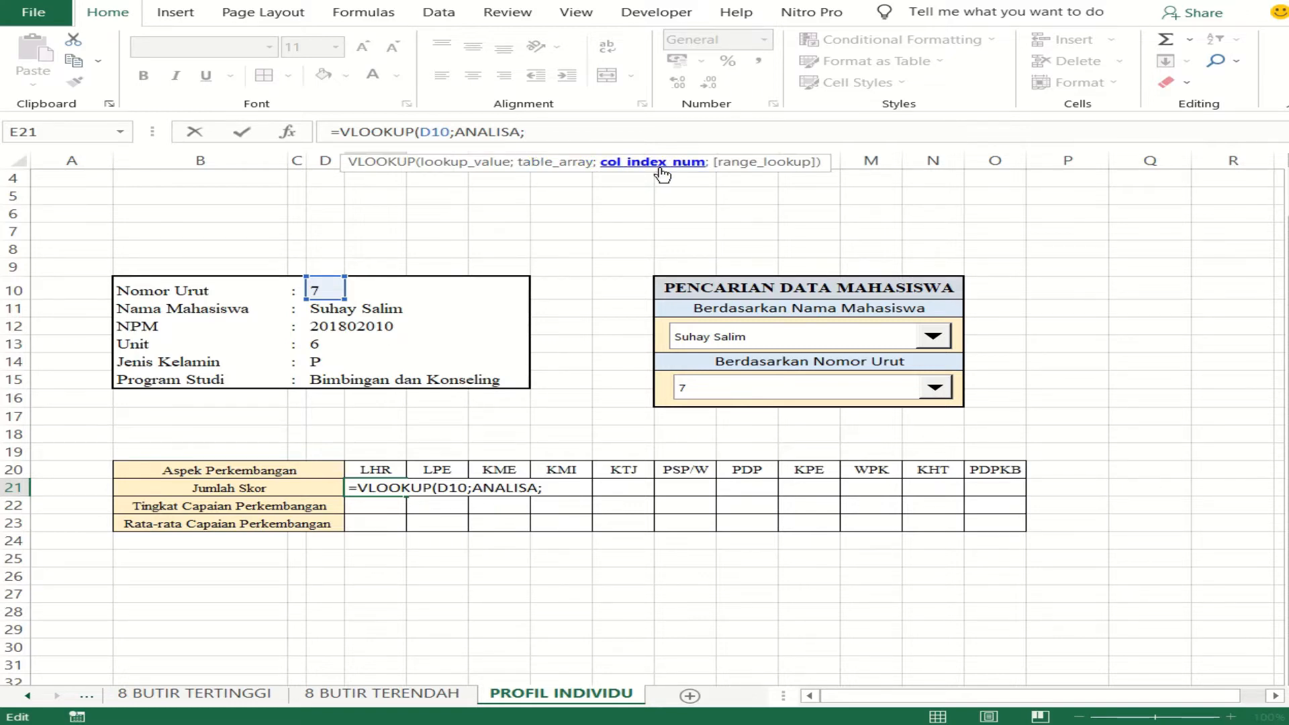
- Check the column order on the ANALISIS sheet and complete the E21 formula with column index 6 and FALSE for an exact match
right_click(56, 696)
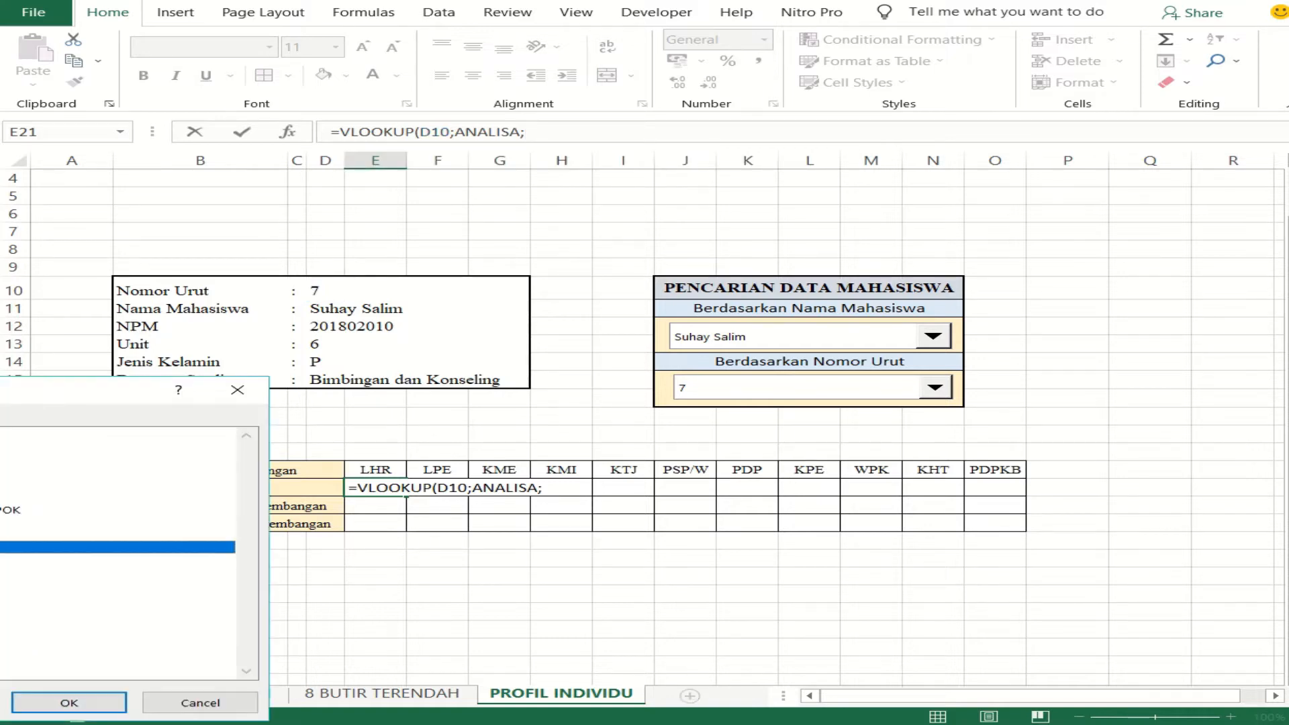
left_click(4, 446)
double_click(129, 482)
left_click_drag(1021, 702, 862, 704)
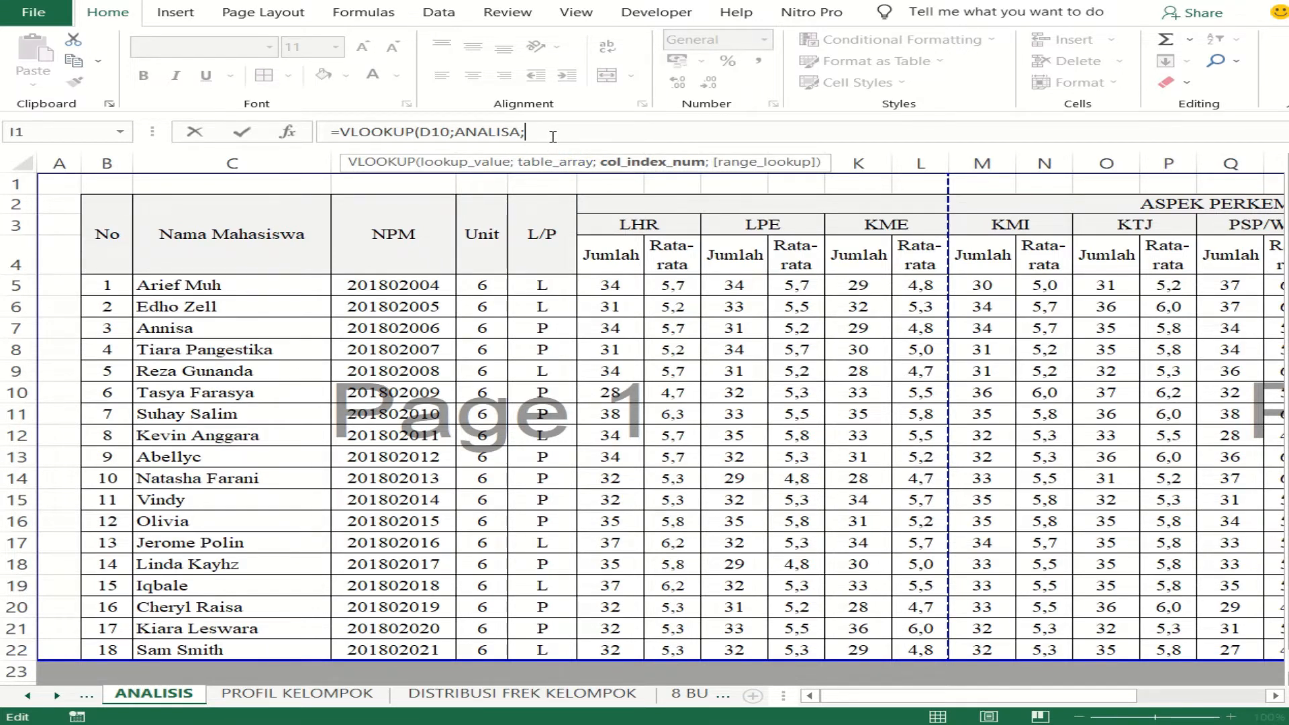
type(";")
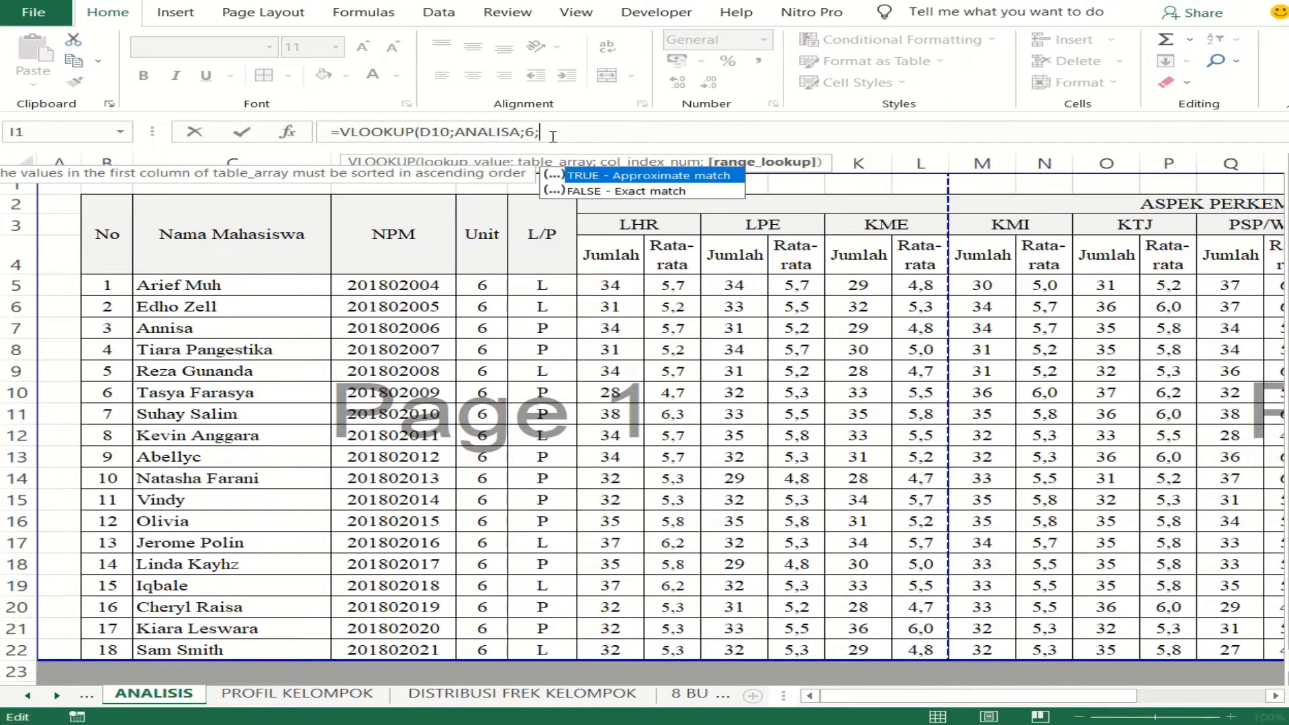
double_click(631, 191)
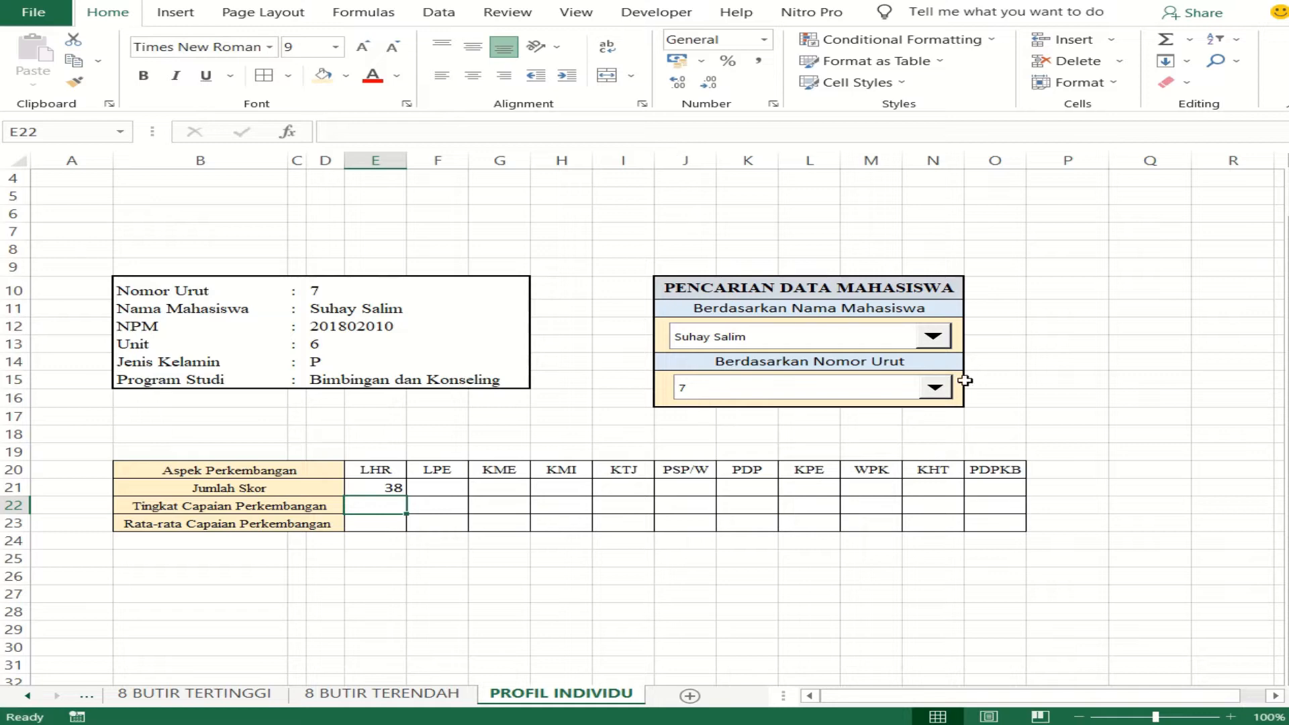
- Choose the first student in the Berdasarkan Nama Mahasiswa combo box to test the LHR score lookup
left_click(931, 336)
left_click(779, 356)
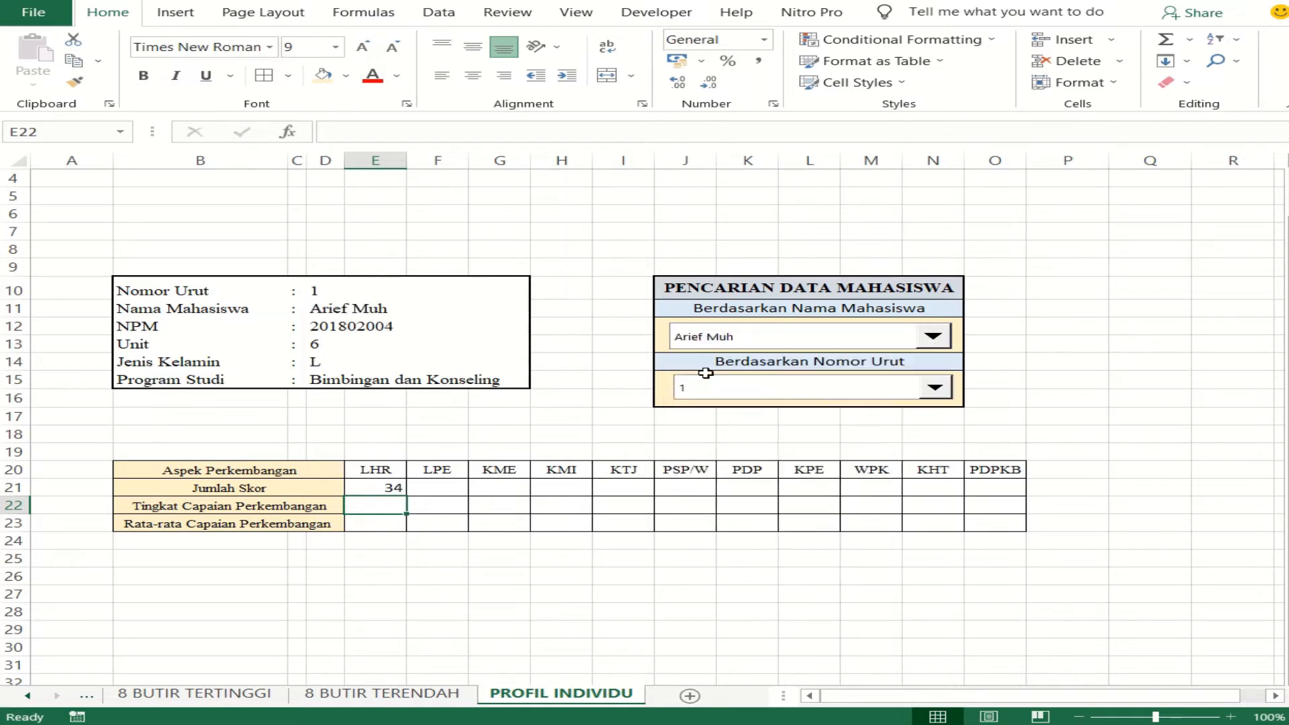
left_click(423, 547)
- Fill the VLOOKUP formula from E21 across the Jumlah Skor row to O21
left_click(395, 492)
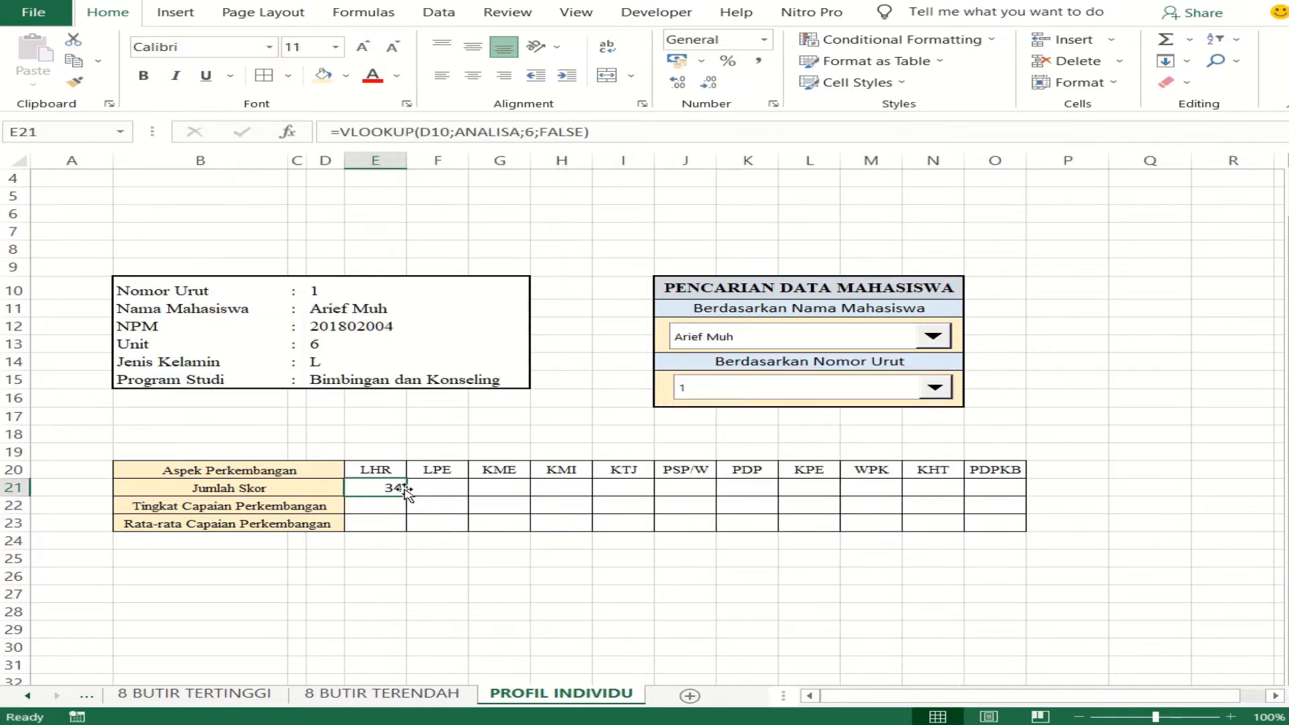
left_click_drag(406, 498, 1008, 543)
left_click(561, 588)
- Set the font of the table's value cells E21:O23 to Times New Roman, size 9
left_click_drag(392, 492, 994, 523)
left_click(236, 53)
type("Times New Roman")
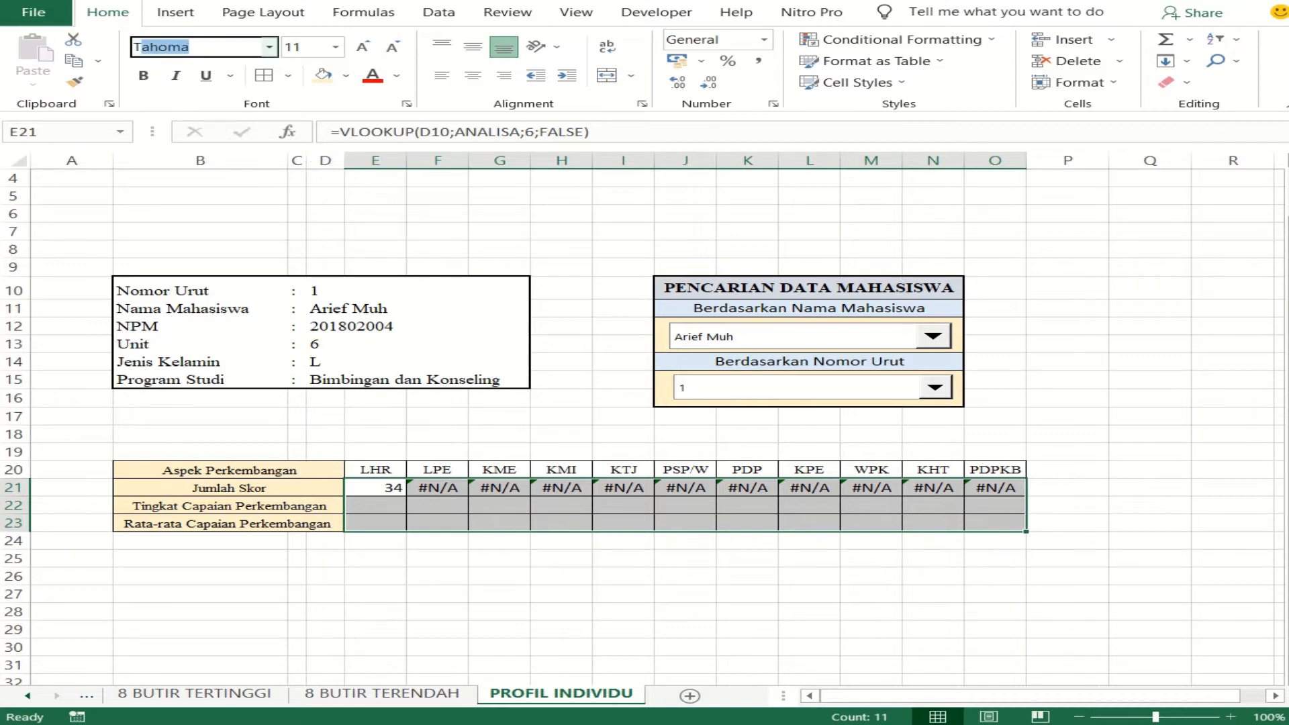
key("Return")
left_click(321, 45)
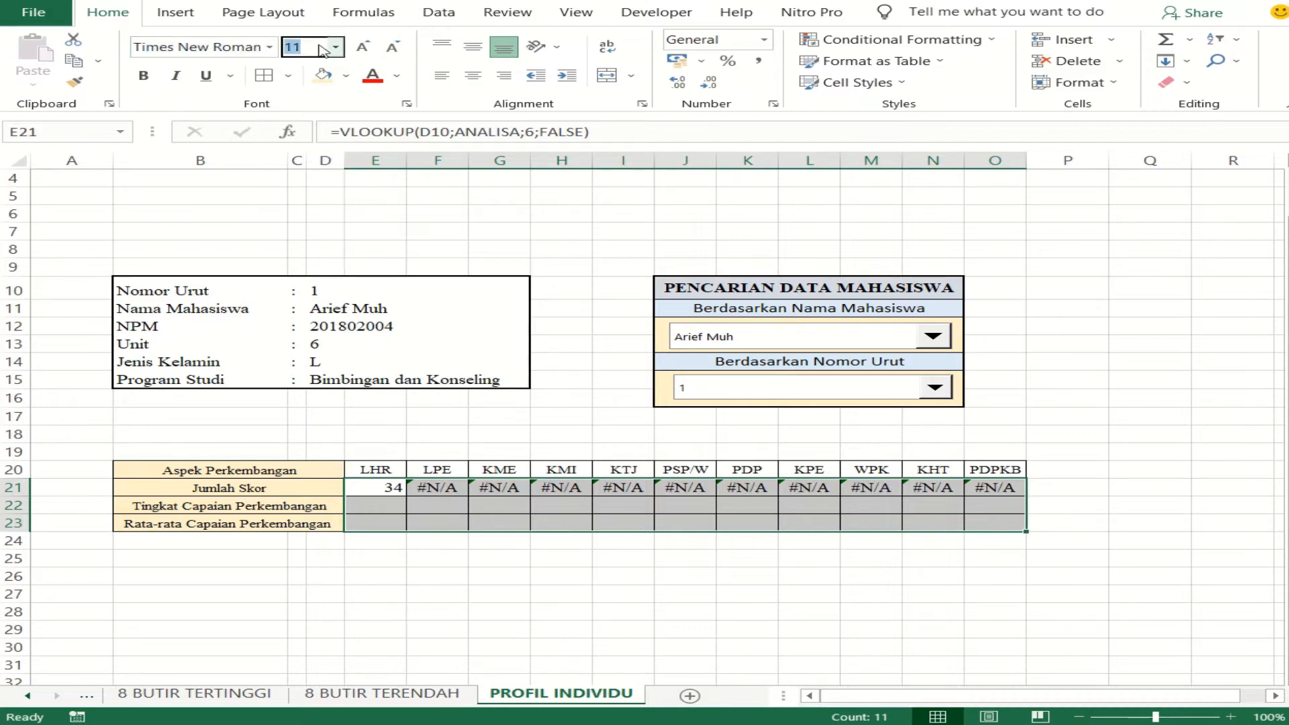
type("9")
key("Return")
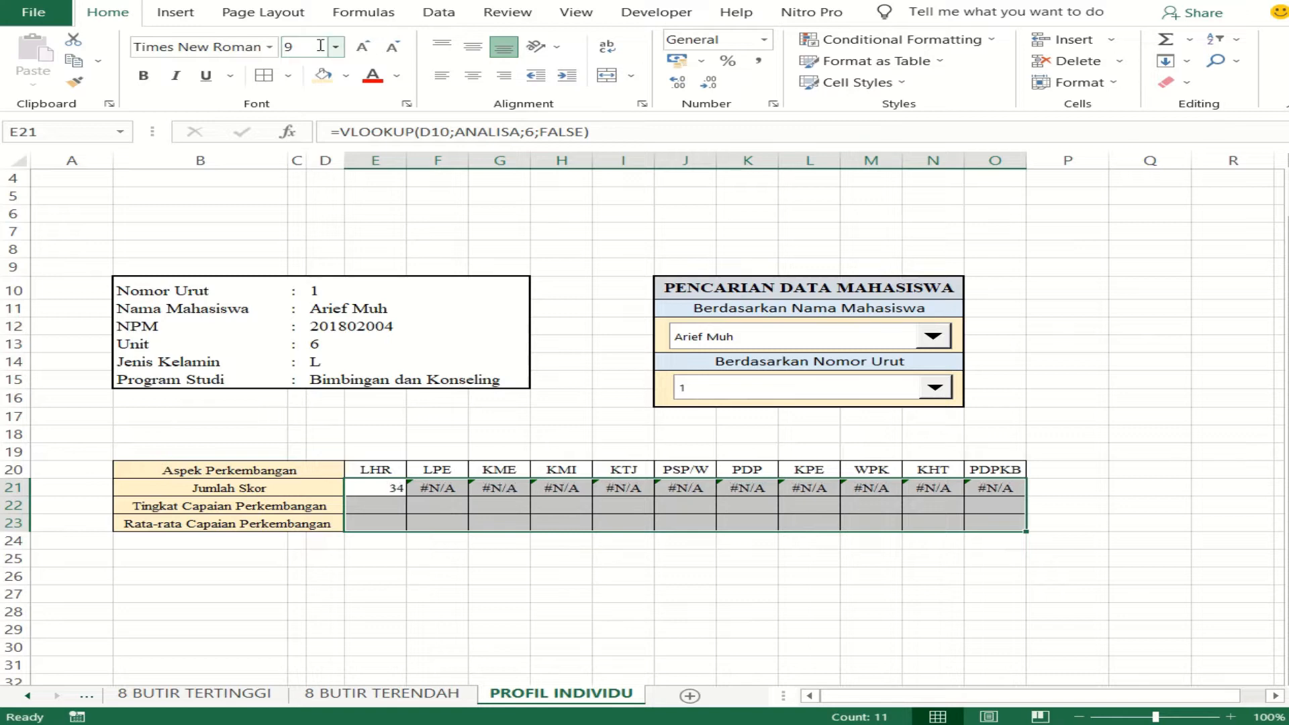
- Center the contents of E21:O23 horizontally and vertically and increase their font size by one step
left_click(473, 75)
left_click(472, 46)
left_click(365, 46)
left_click(508, 538)
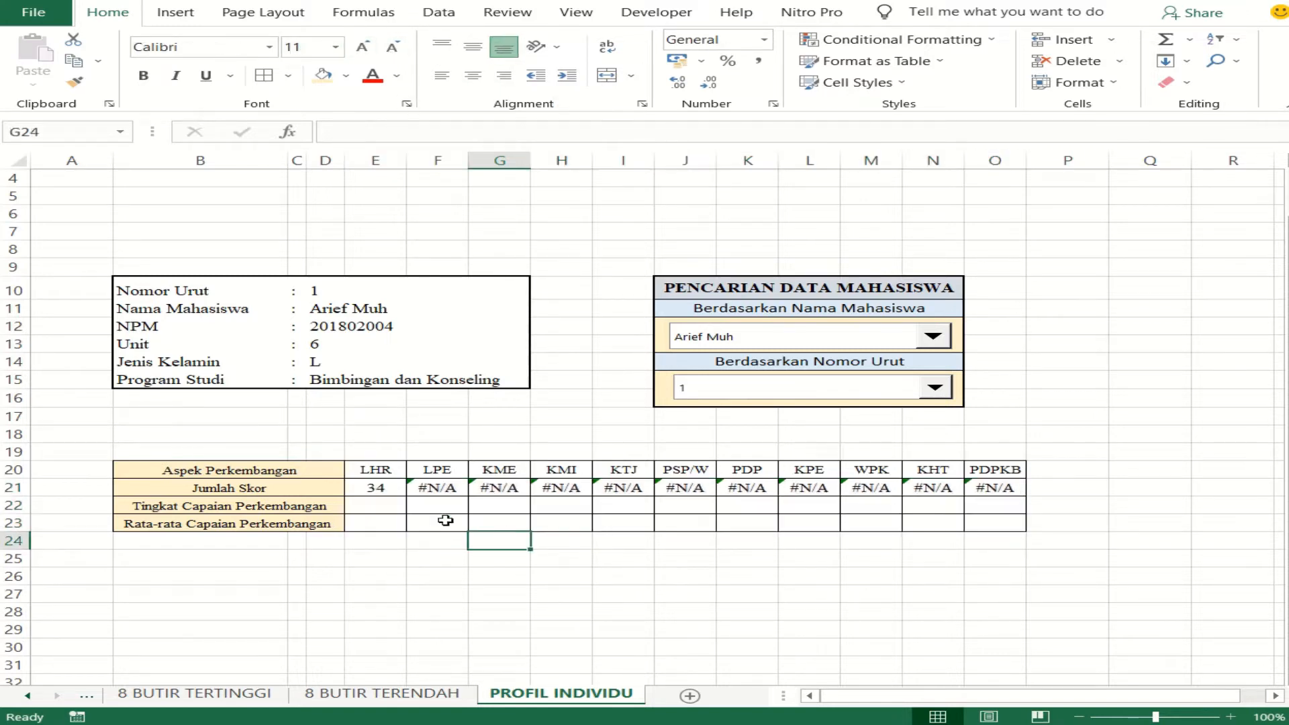
- Clear the Jumlah Skor formulas in F21:O21, keeping only the LHR formula in E21
left_click(441, 486)
left_click_drag(440, 485, 1000, 488)
key("Delete")
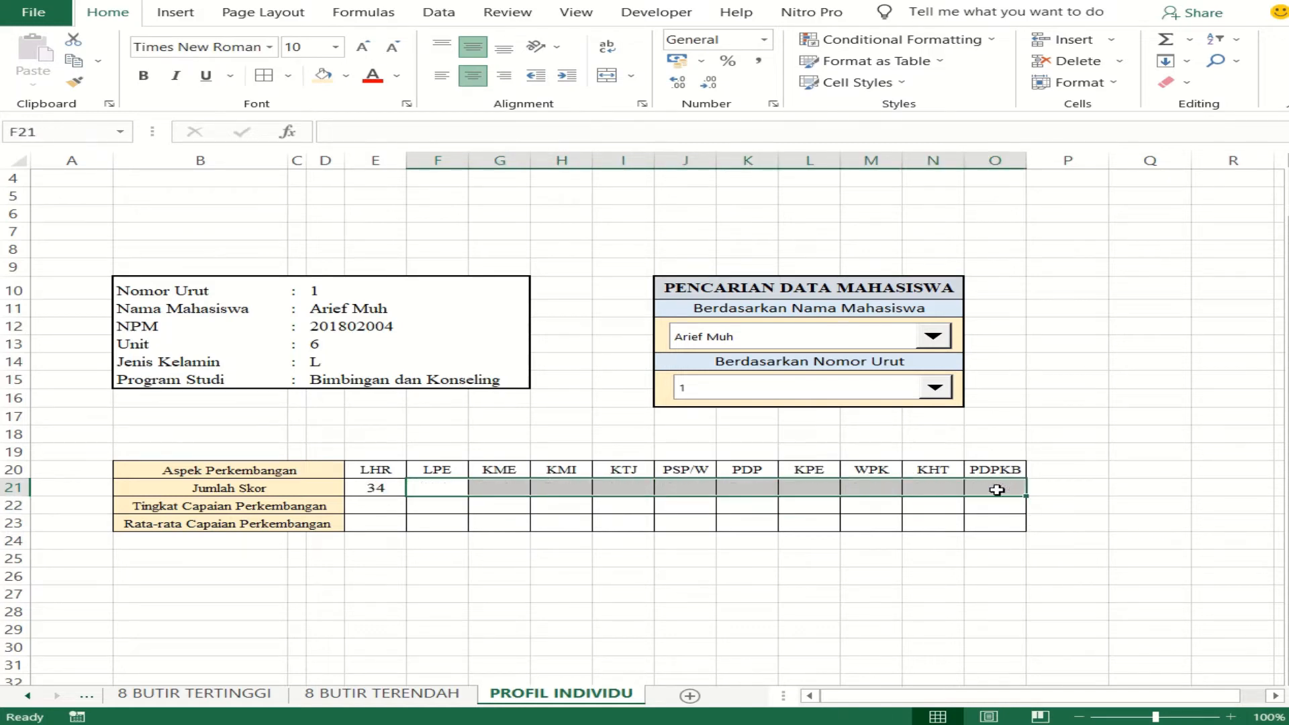
left_click(393, 617)
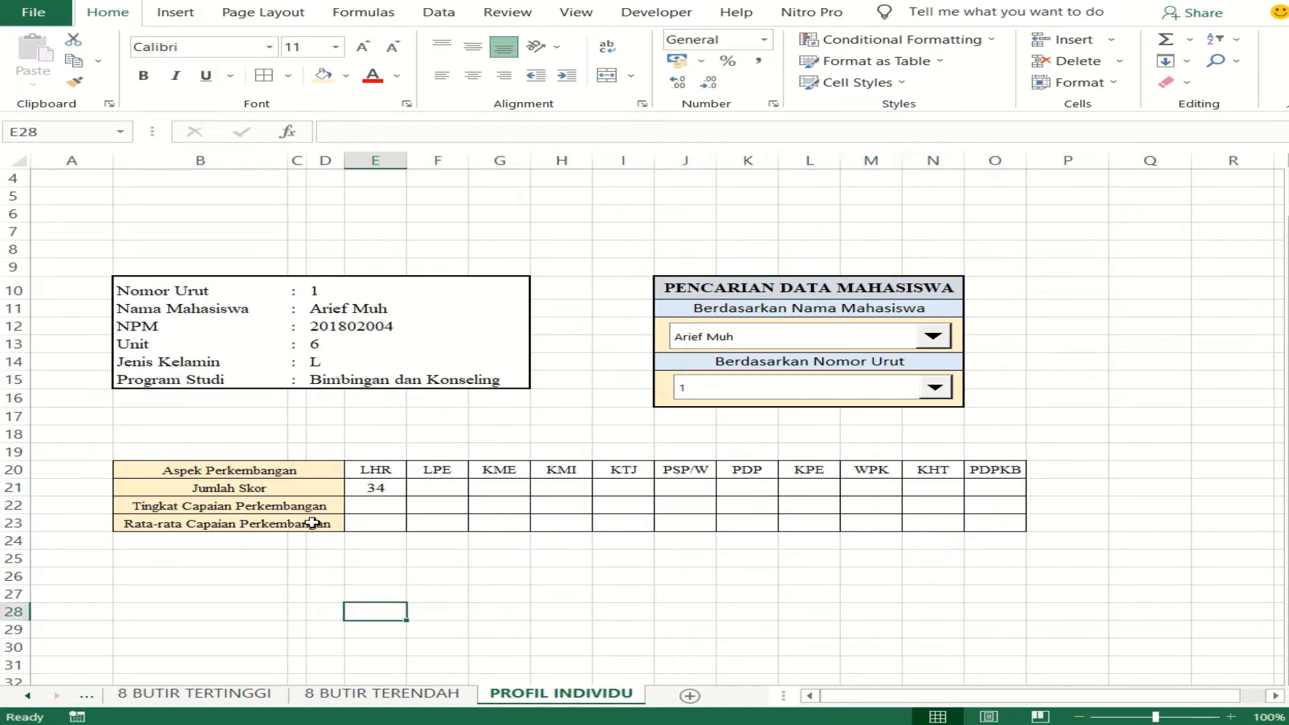
left_click(377, 486)
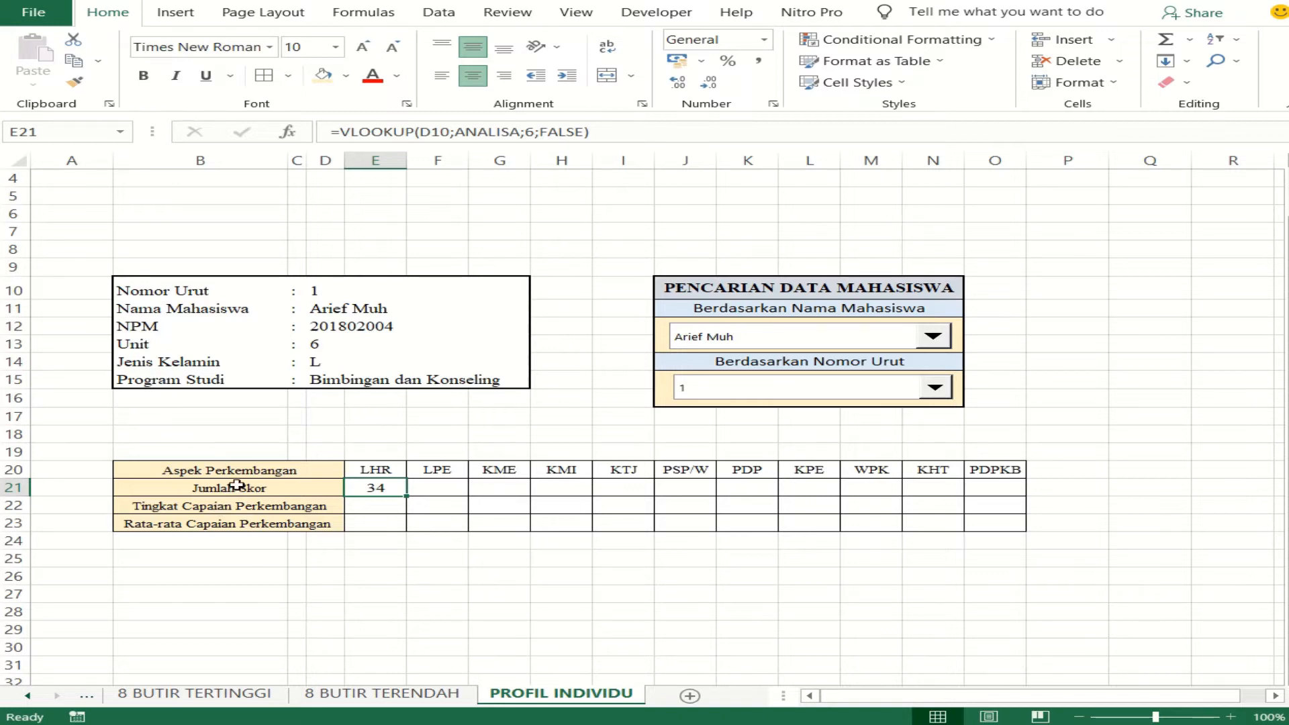
left_click(373, 500)
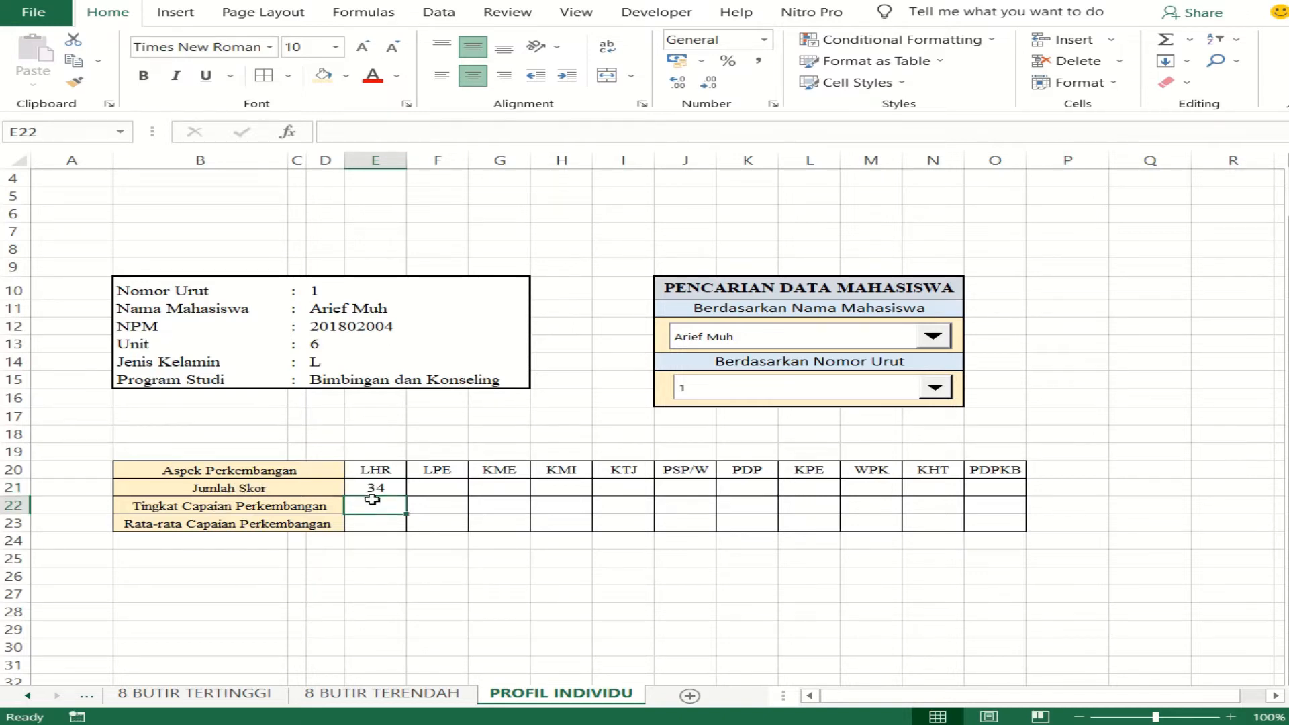
left_click(424, 487)
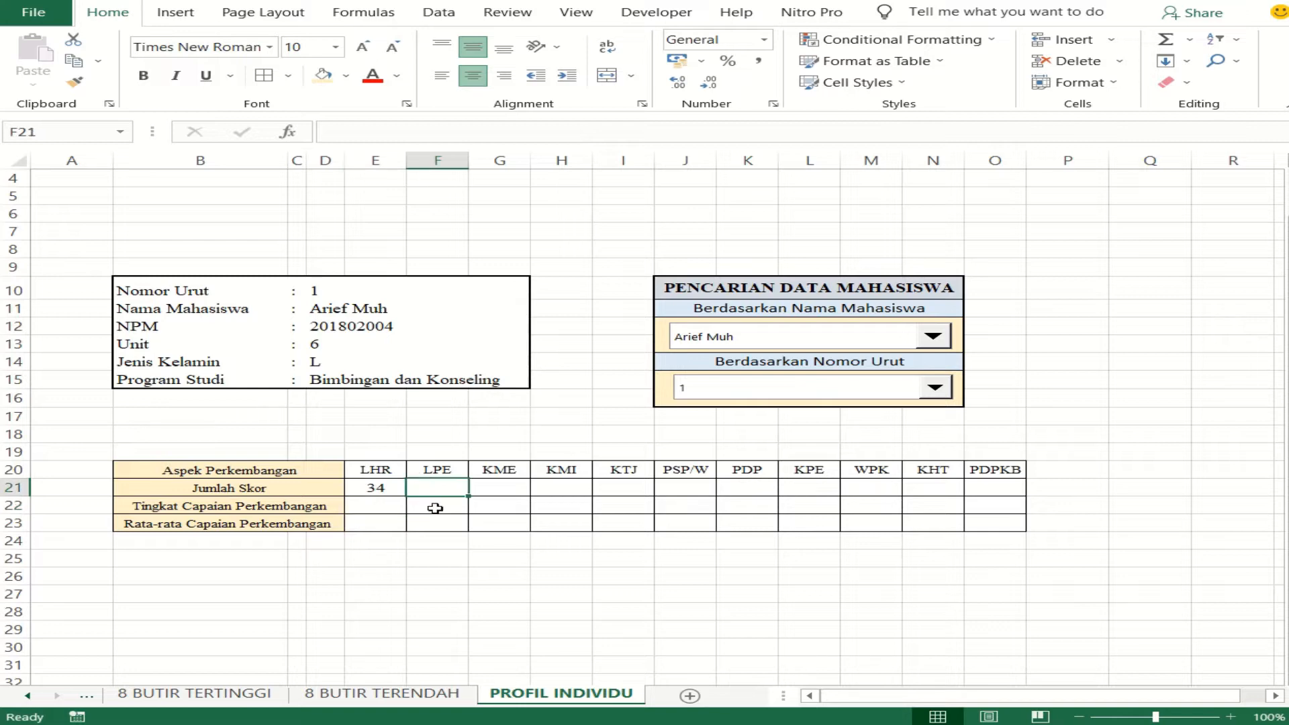
left_click(435, 508)
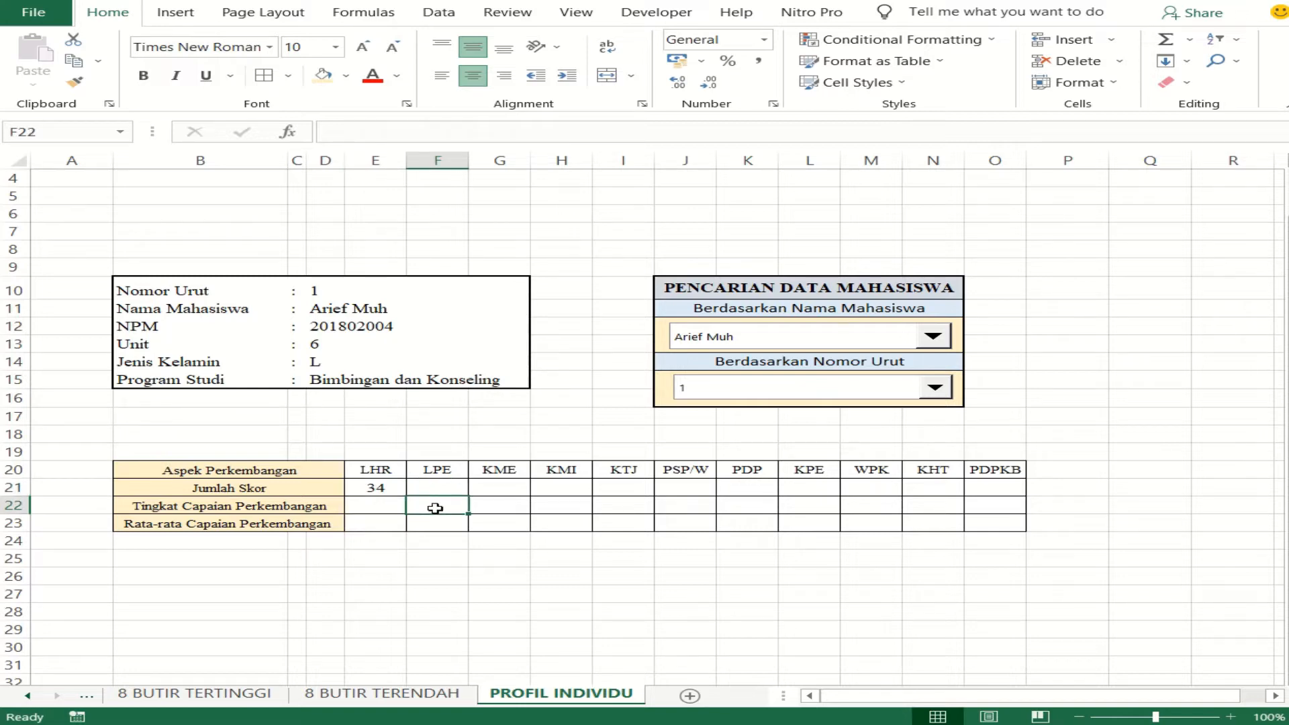
left_click(500, 507)
left_click(571, 481)
left_click(558, 505)
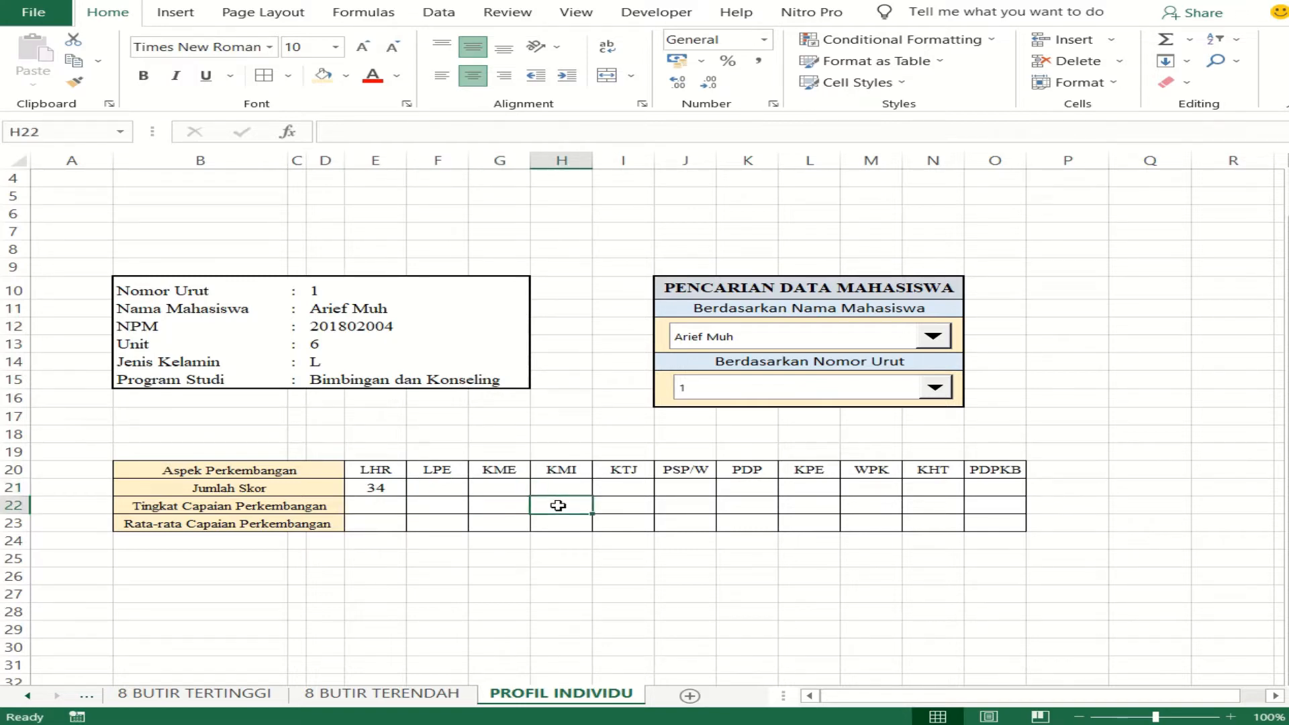
left_click(617, 487)
left_click(615, 510)
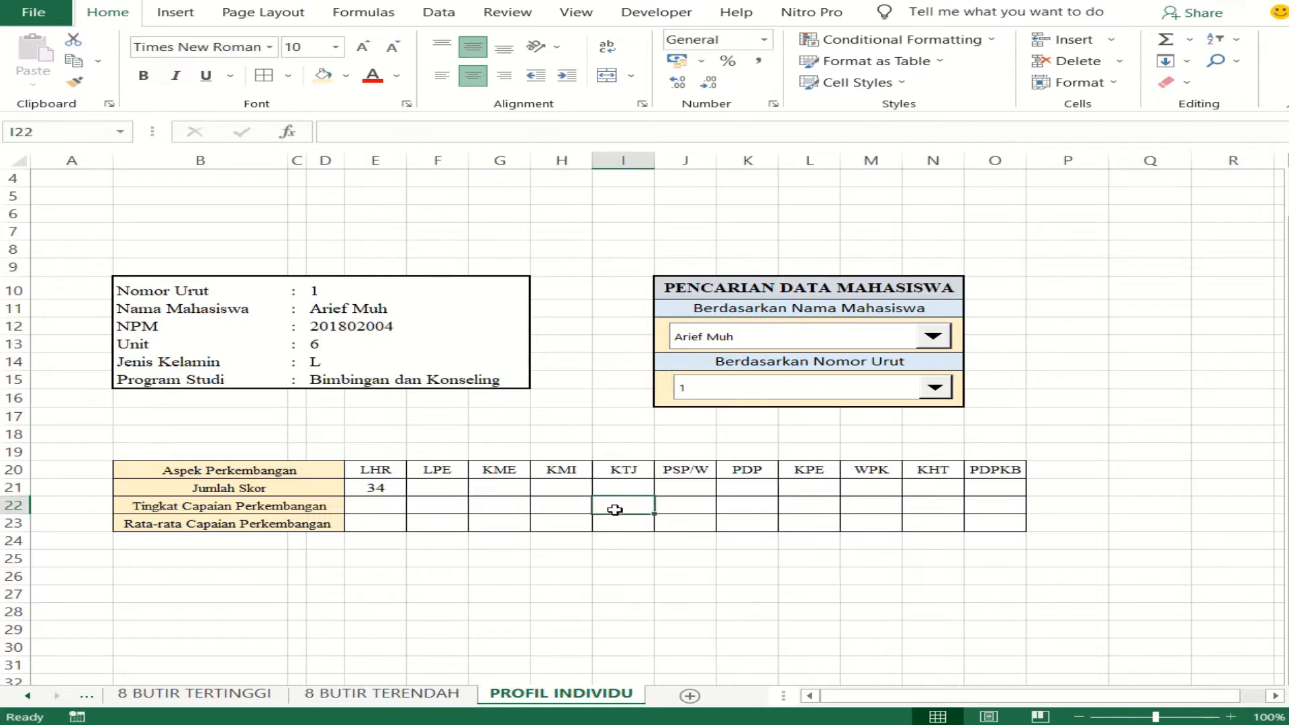
- Make the lookup value in E21's VLOOKUP formula absolute as $D$10
left_click(394, 494)
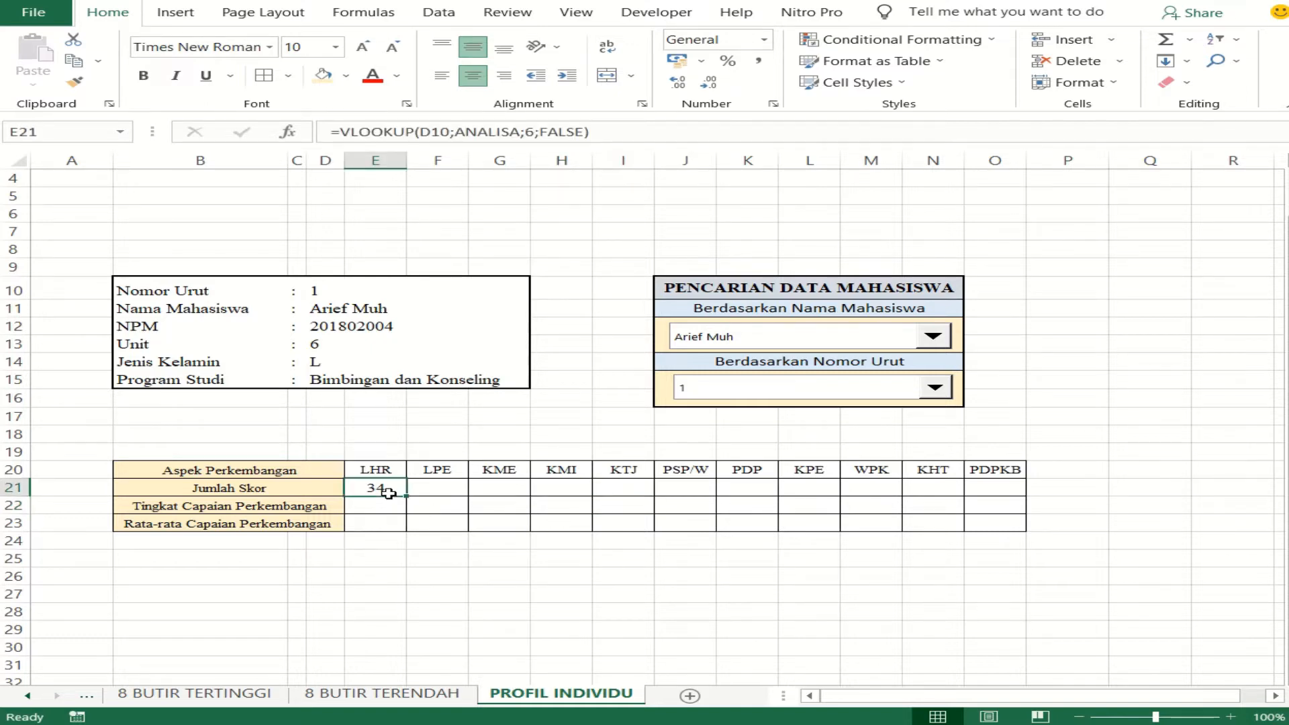
left_click(427, 133)
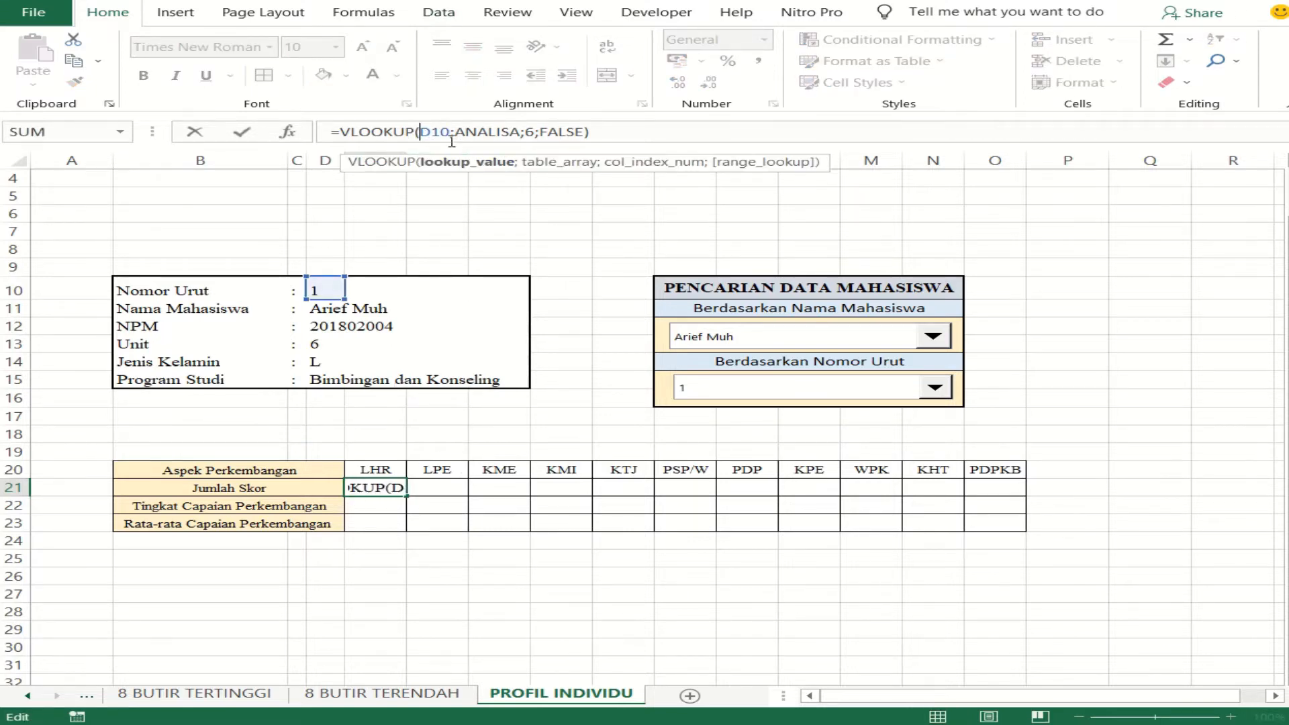
type("$")
key("Right")
type("$")
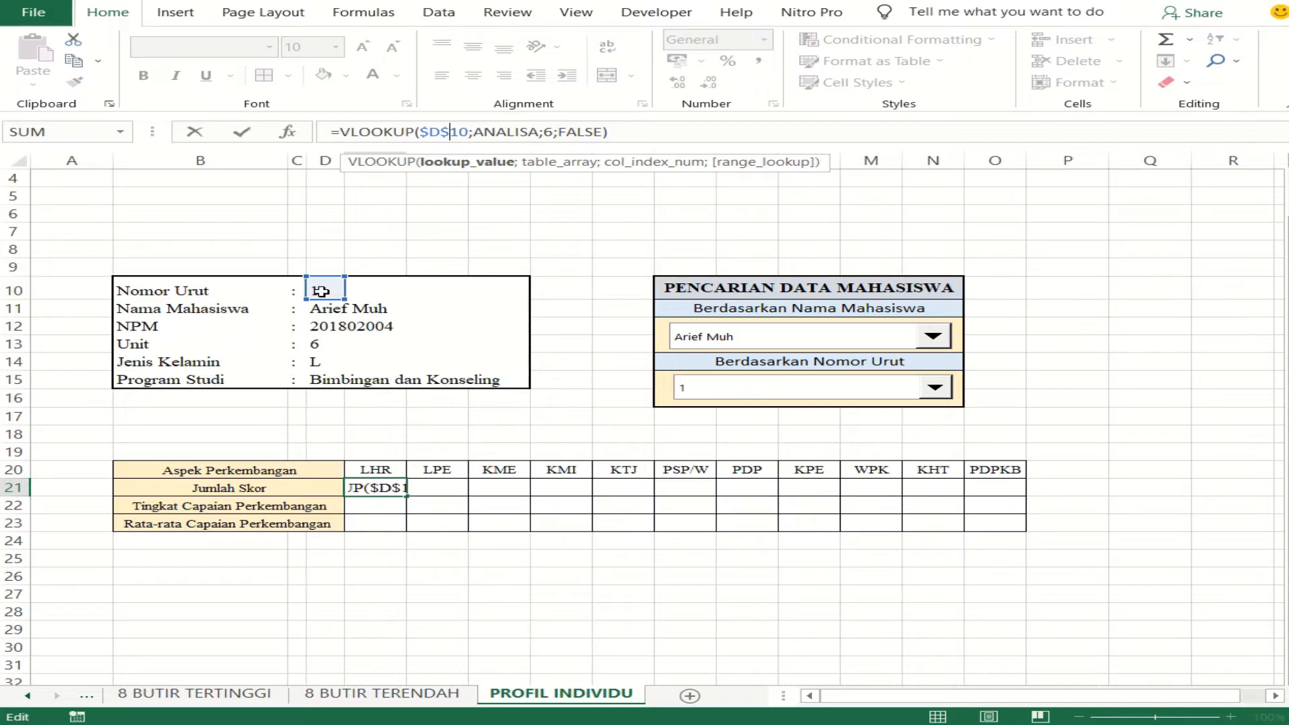
key("Return")
- Fill the VLOOKUP formula from E21 across the Jumlah Skor and Tingkat Capaian Perkembangan rows to O22
left_click(390, 485)
left_click_drag(408, 498, 1001, 523)
left_click(440, 576)
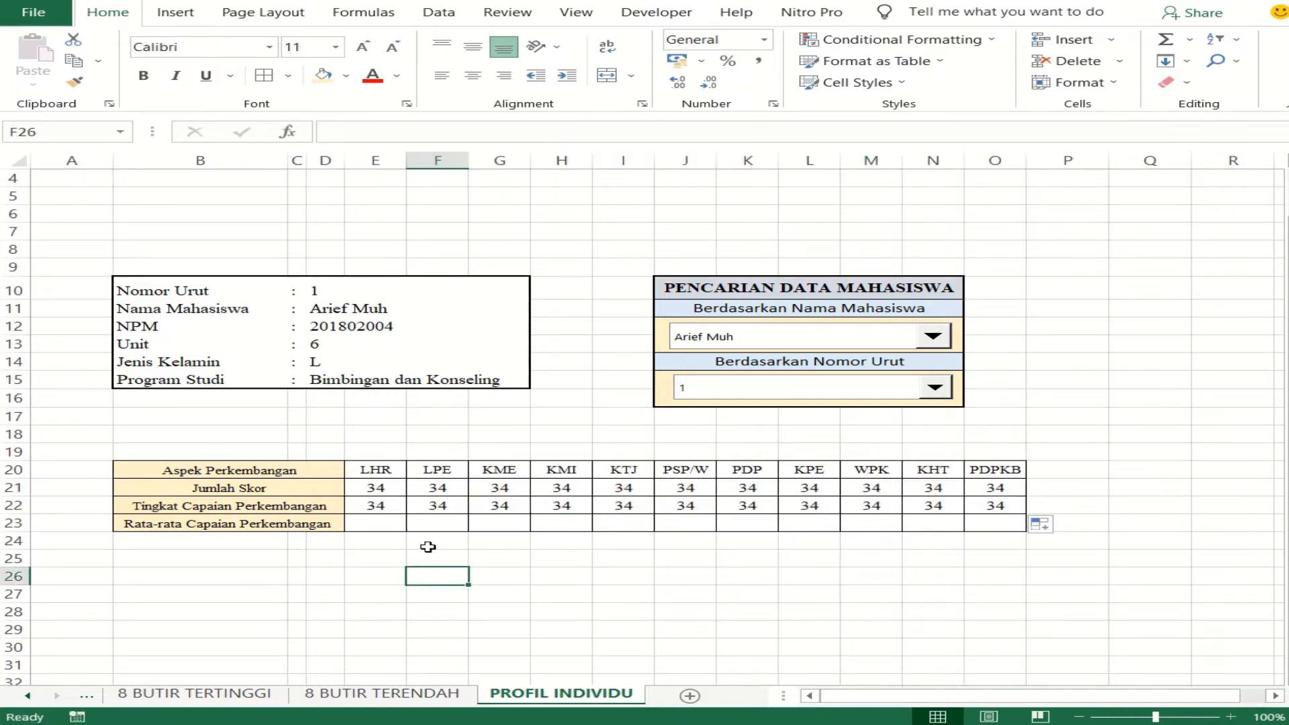
- Set the column index of the LHR Tingkat Capaian Perkembangan formula in E22 to 7
left_click(382, 506)
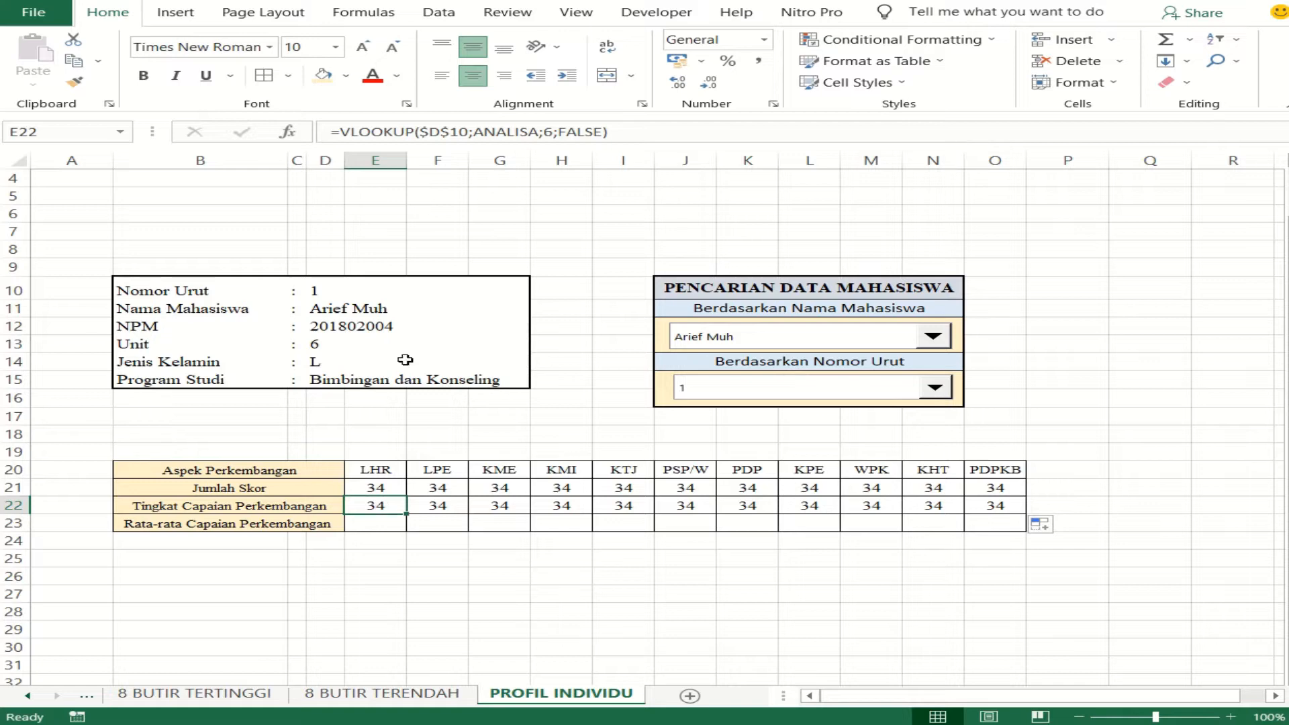
left_click(555, 131)
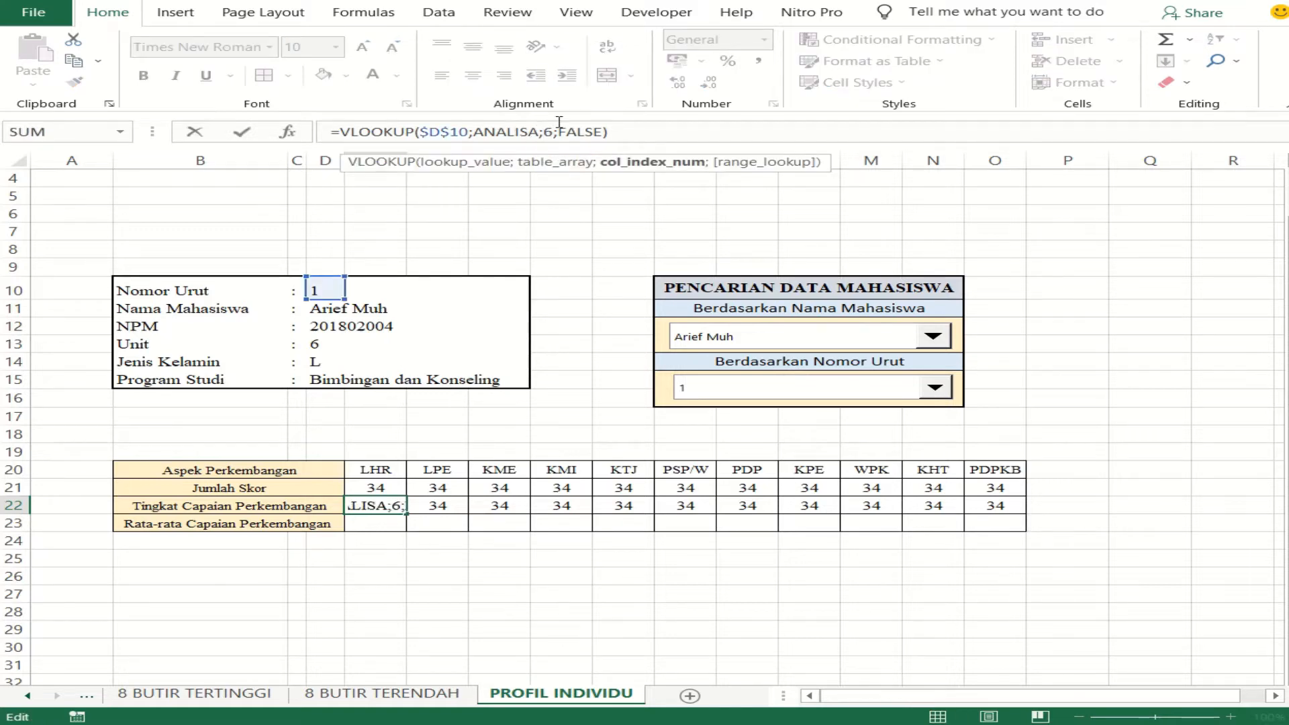
key("Delete")
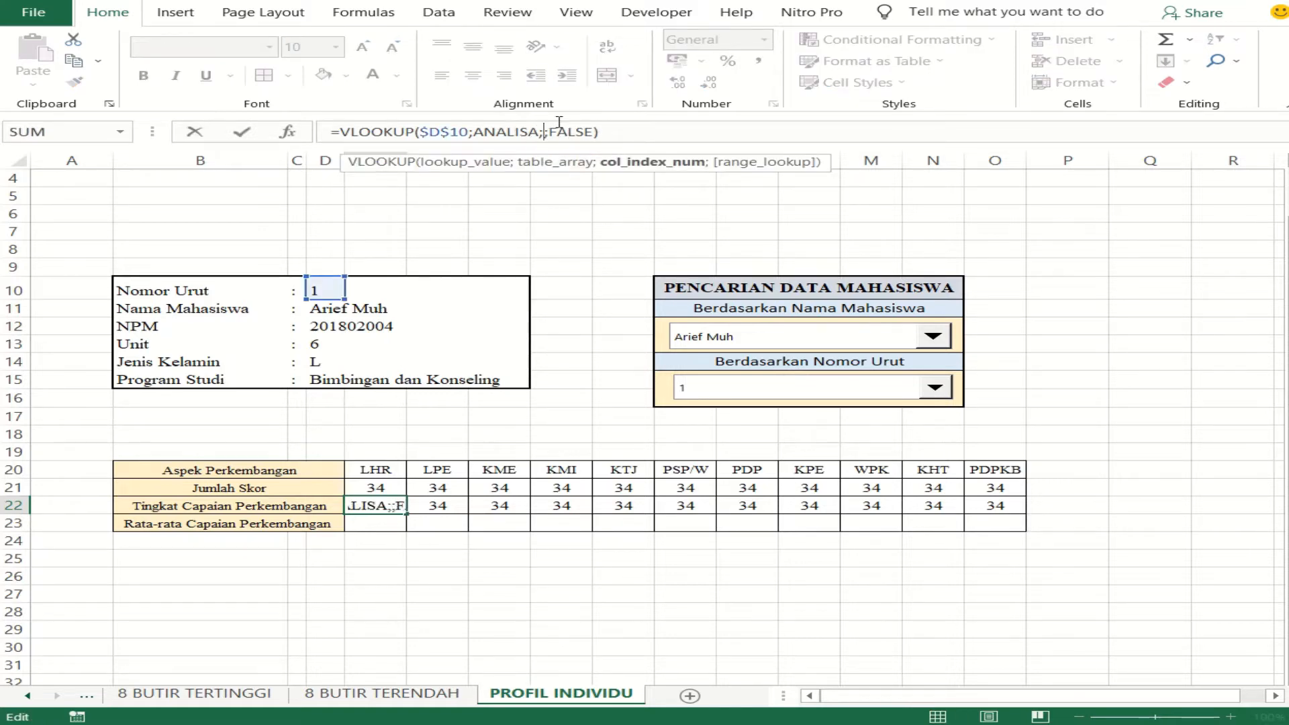
type("7")
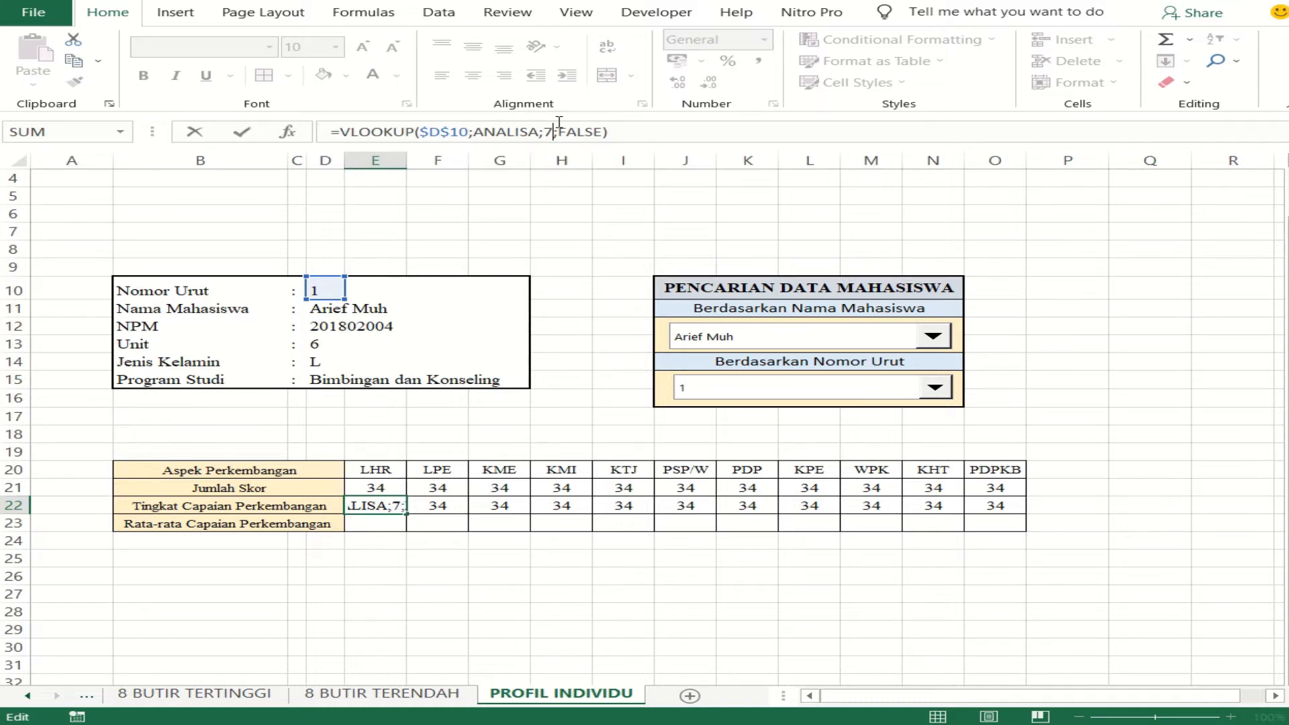
key("Return")
- Set the column index of the LPE Jumlah Skor formula in F21 to 8
left_click(461, 489)
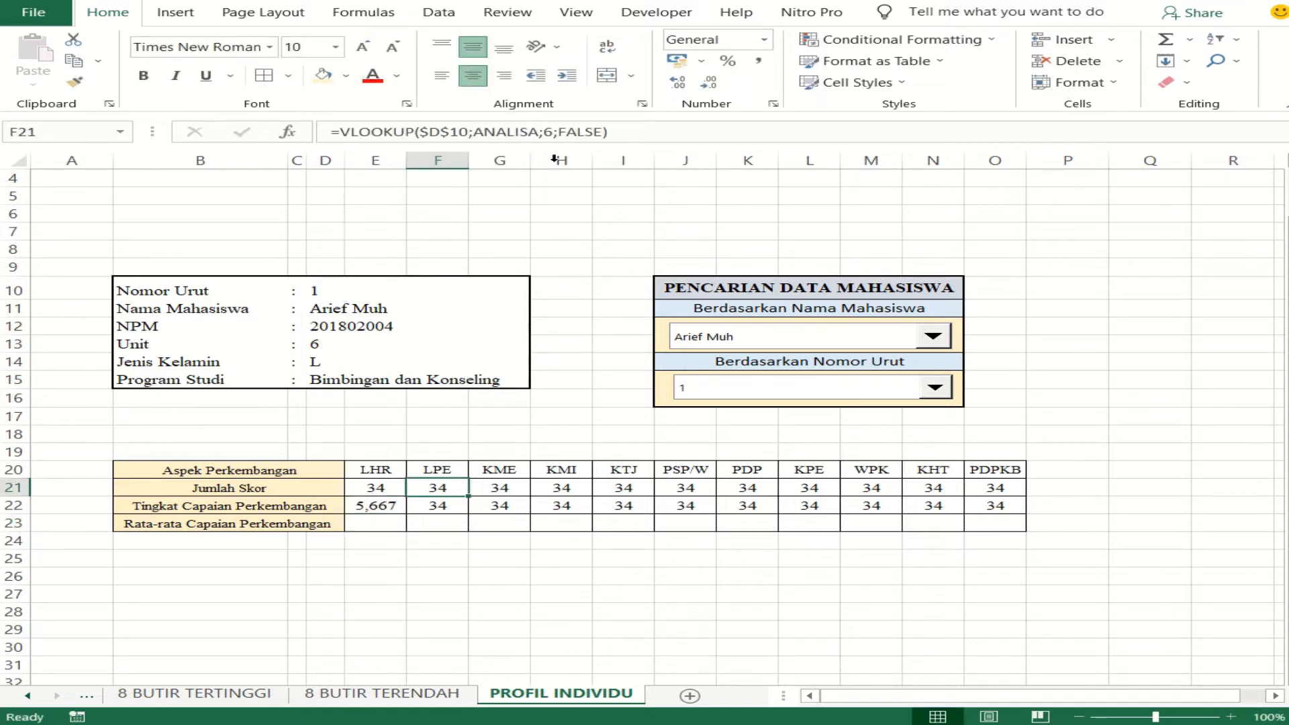
left_click(553, 133)
key("BackSpace")
type("8")
key("Return")
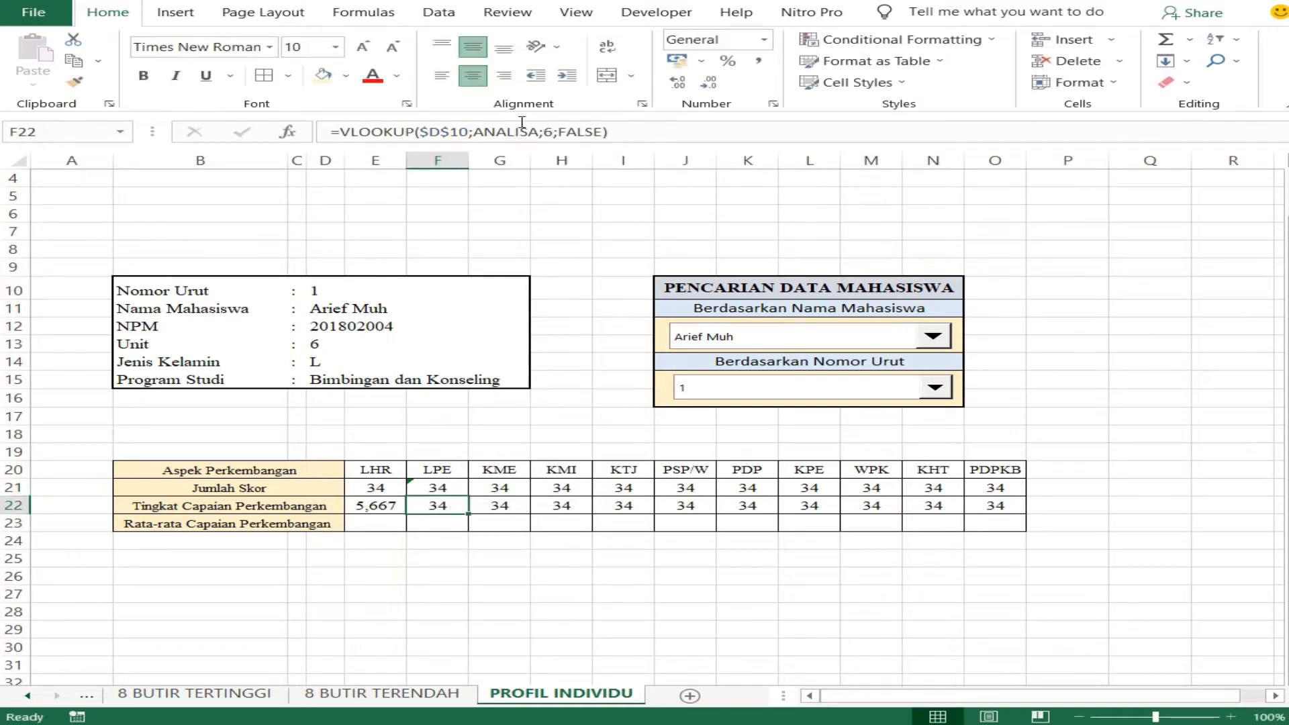
- Set the column index of the LPE Tingkat Capaian Perkembangan formula in F22 to 9
left_click(547, 131)
key("BackSpace")
type("9")
key("Return")
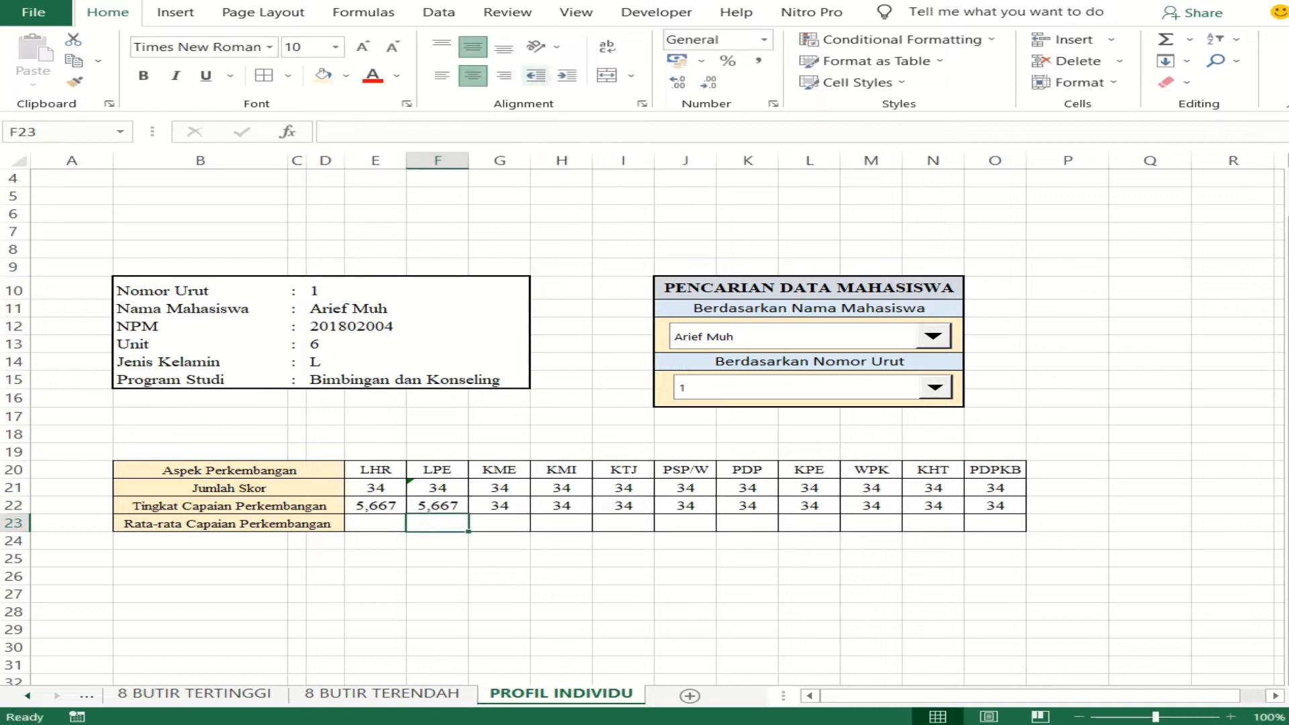
mouse_move(421, 3)
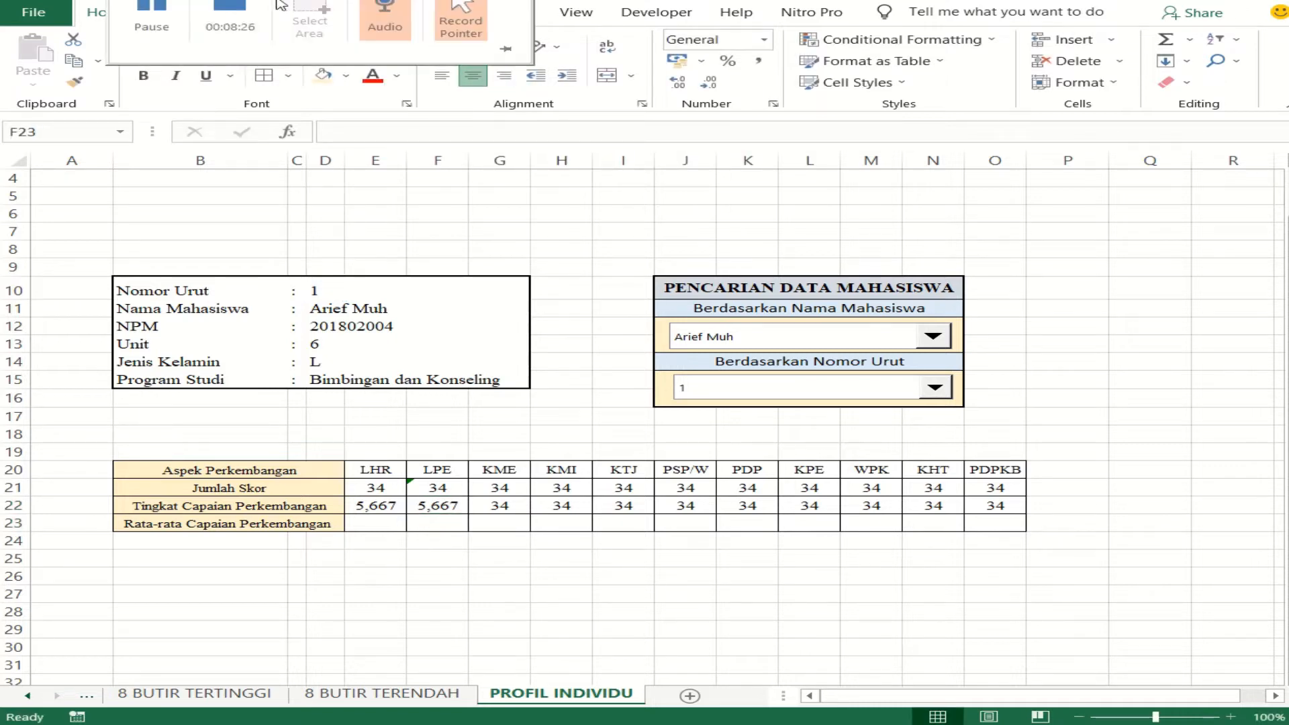
left_click(164, 12)
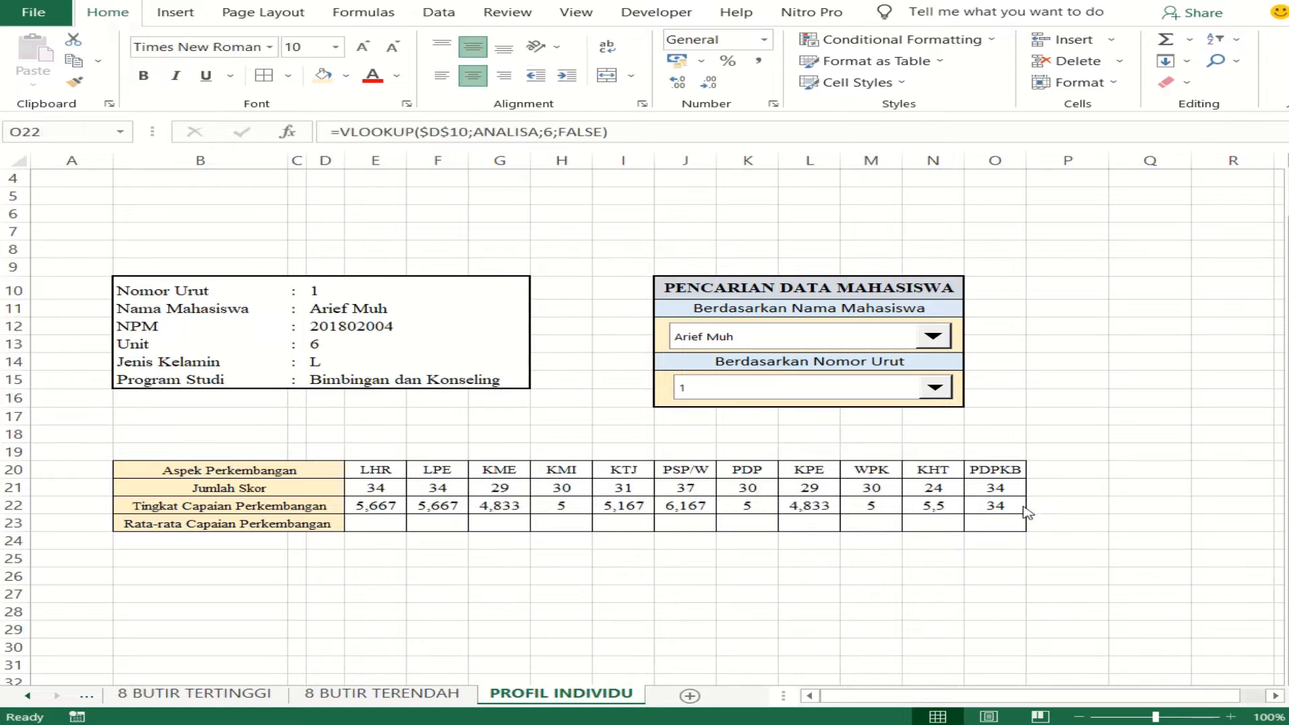
- Set the column index of the PDPKB Tingkat Capaian Perkembangan formula in O22 to 27
left_click(980, 485)
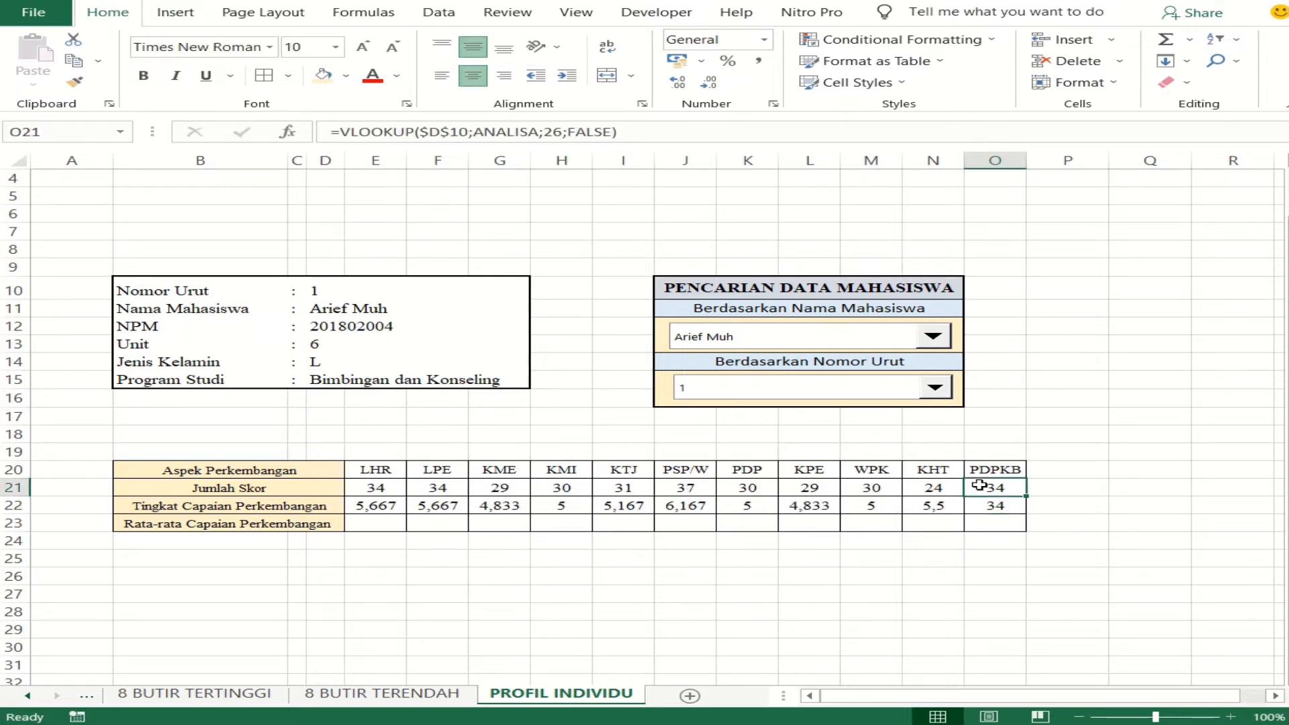
left_click(991, 505)
left_click(544, 135)
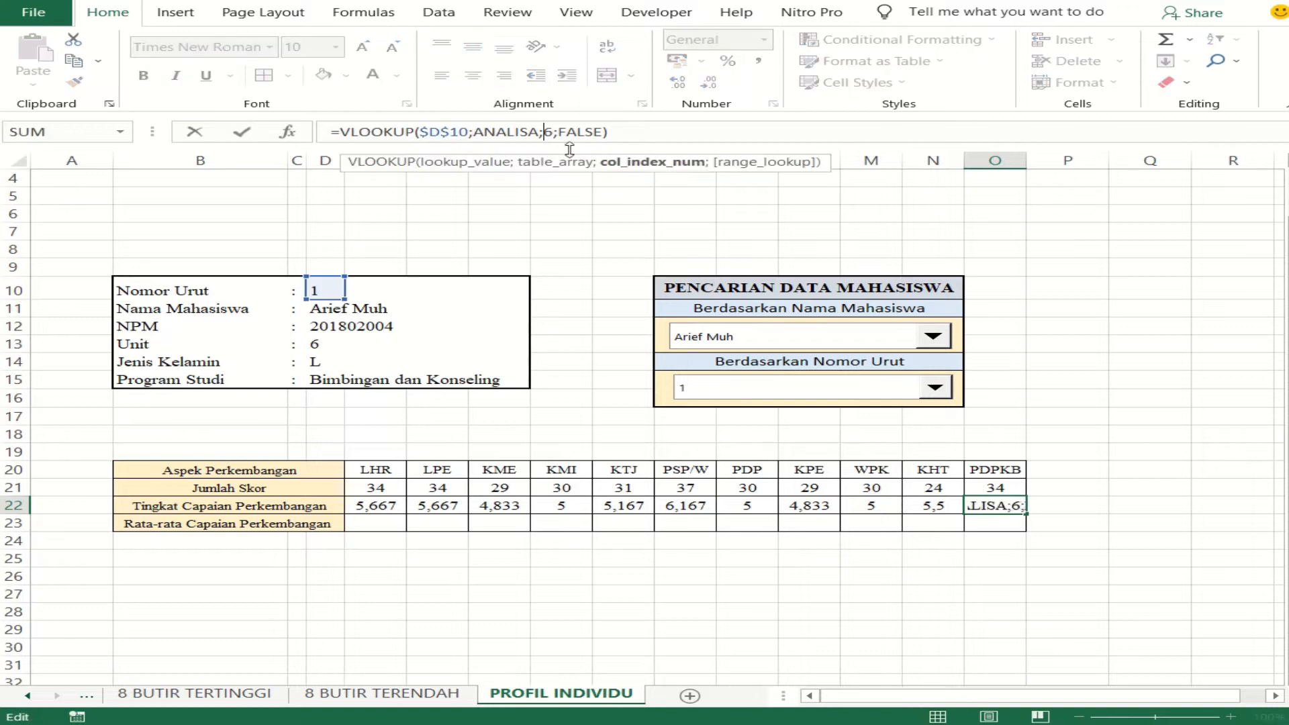
key("Delete")
type("27")
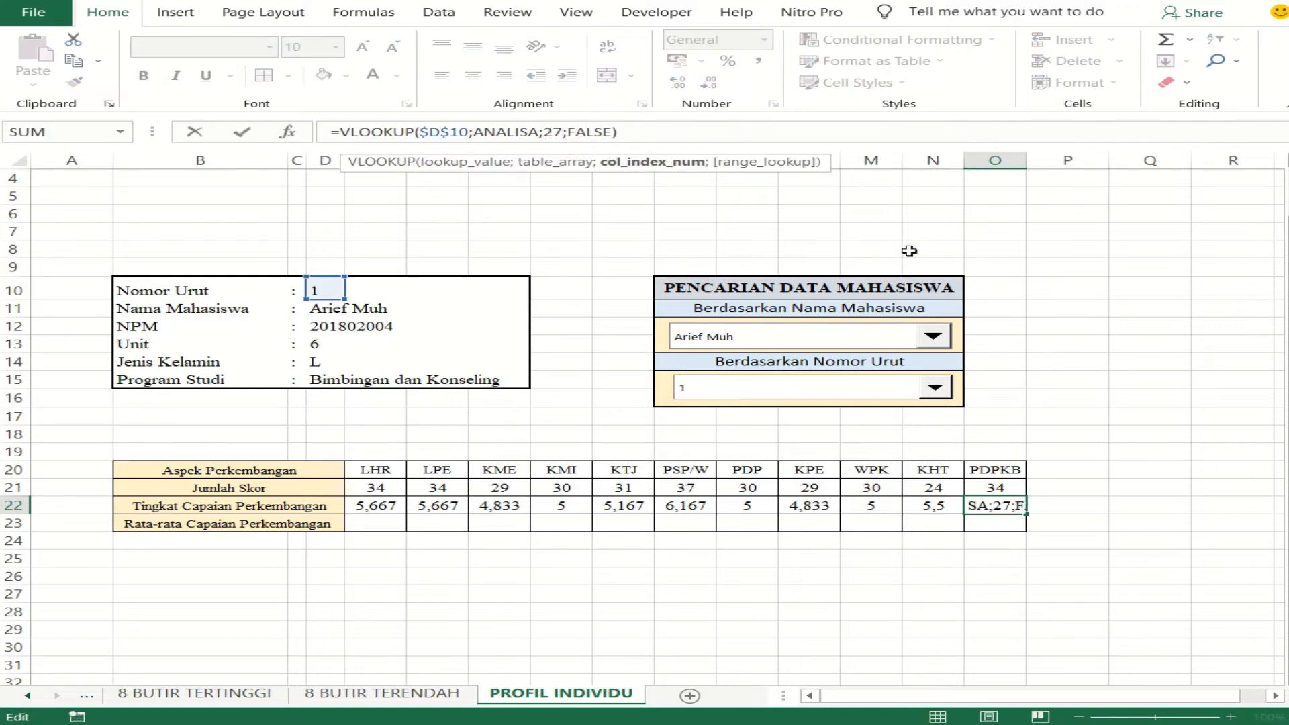
key("Return")
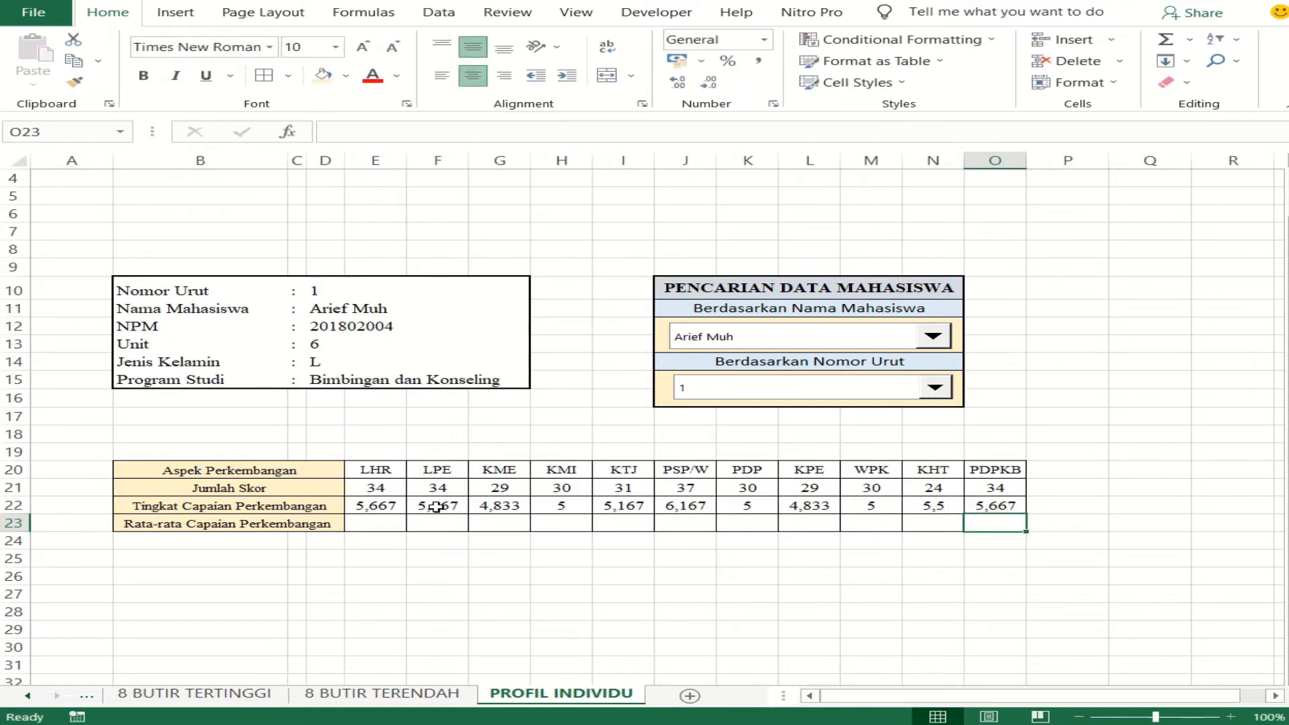
- Reduce the Tingkat Capaian Perkembangan values in E22:O22 to one decimal place
left_click(396, 503)
left_click_drag(397, 502, 998, 505)
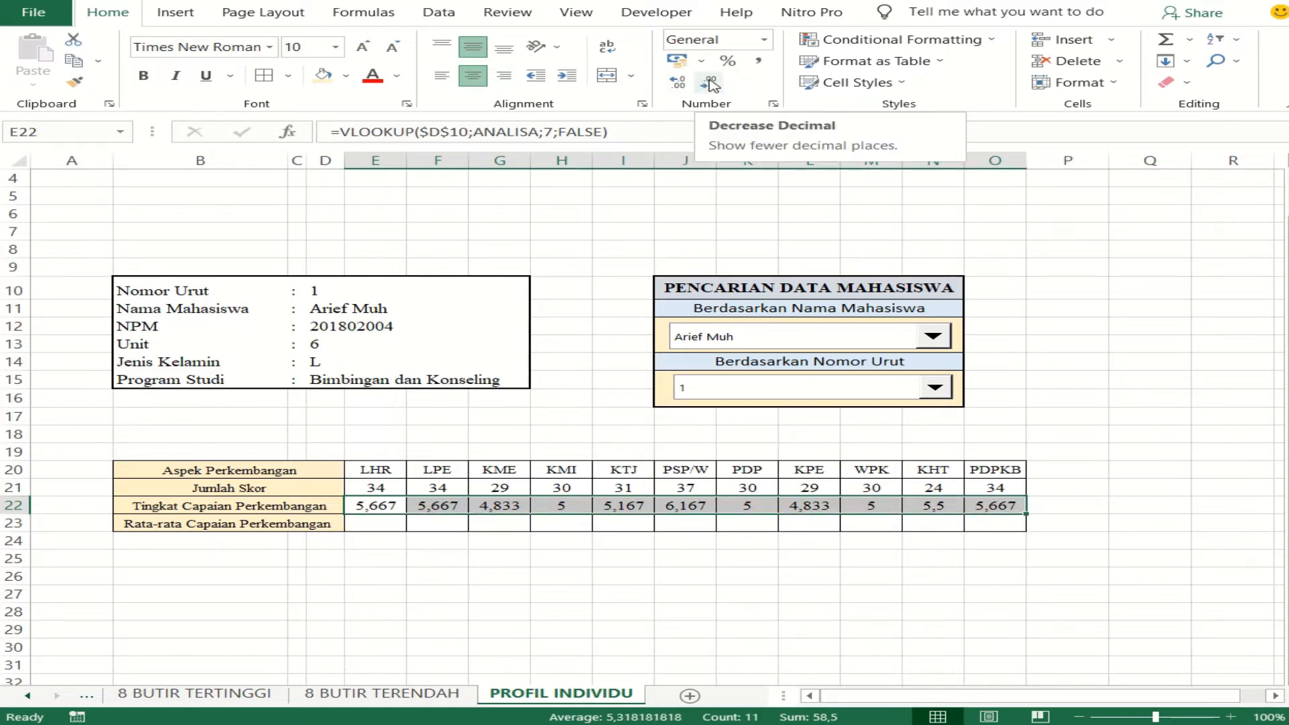
left_click(712, 85)
left_click(712, 85)
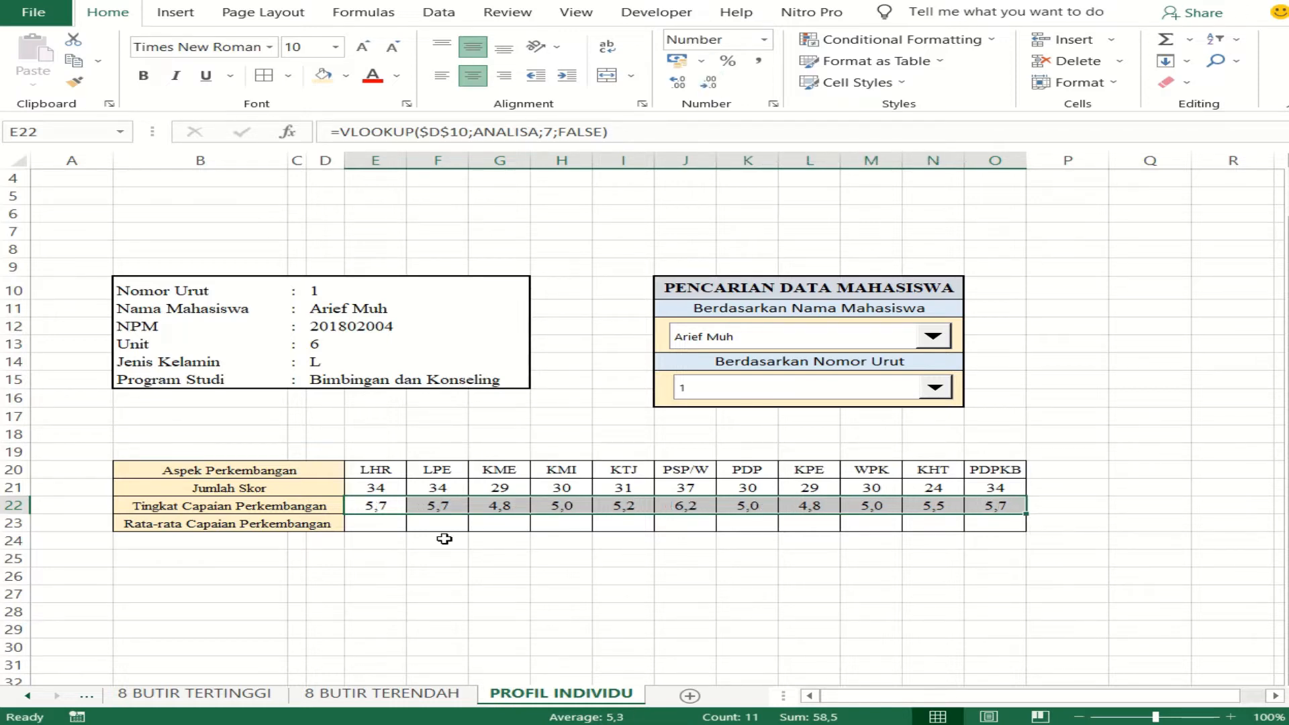
left_click(416, 537)
left_click(274, 525)
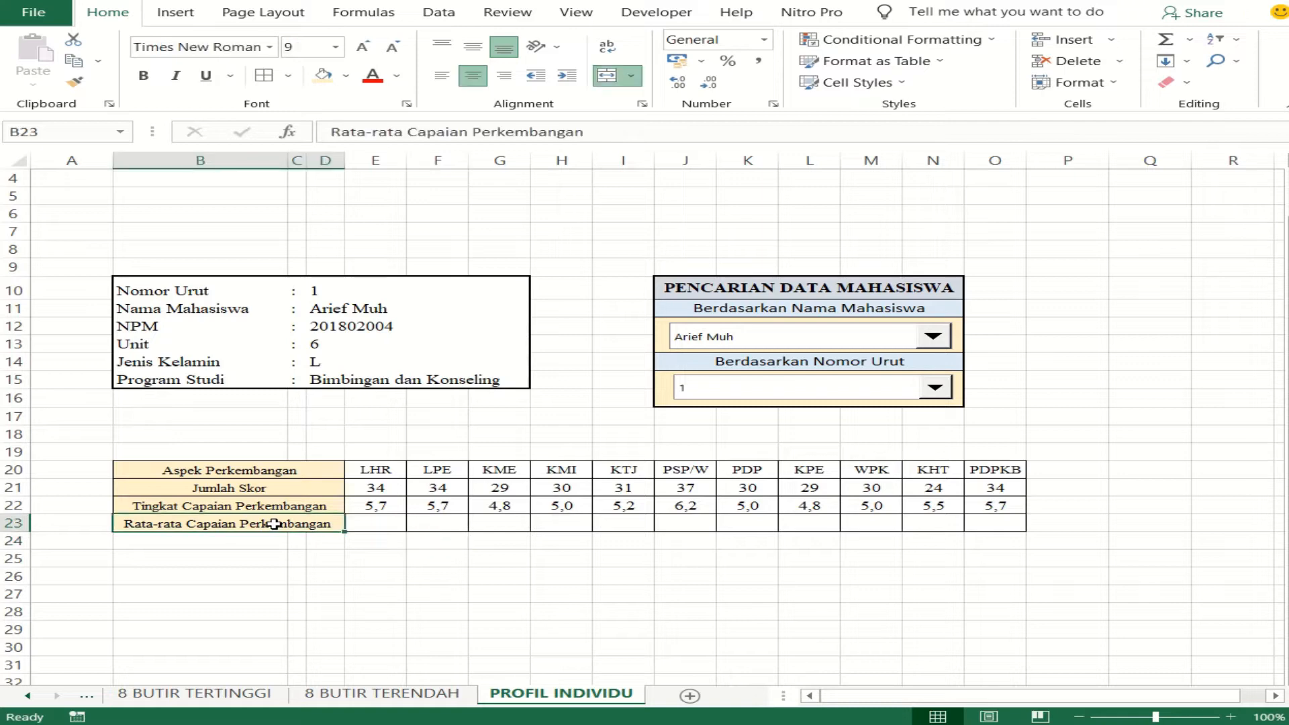
left_click(376, 521)
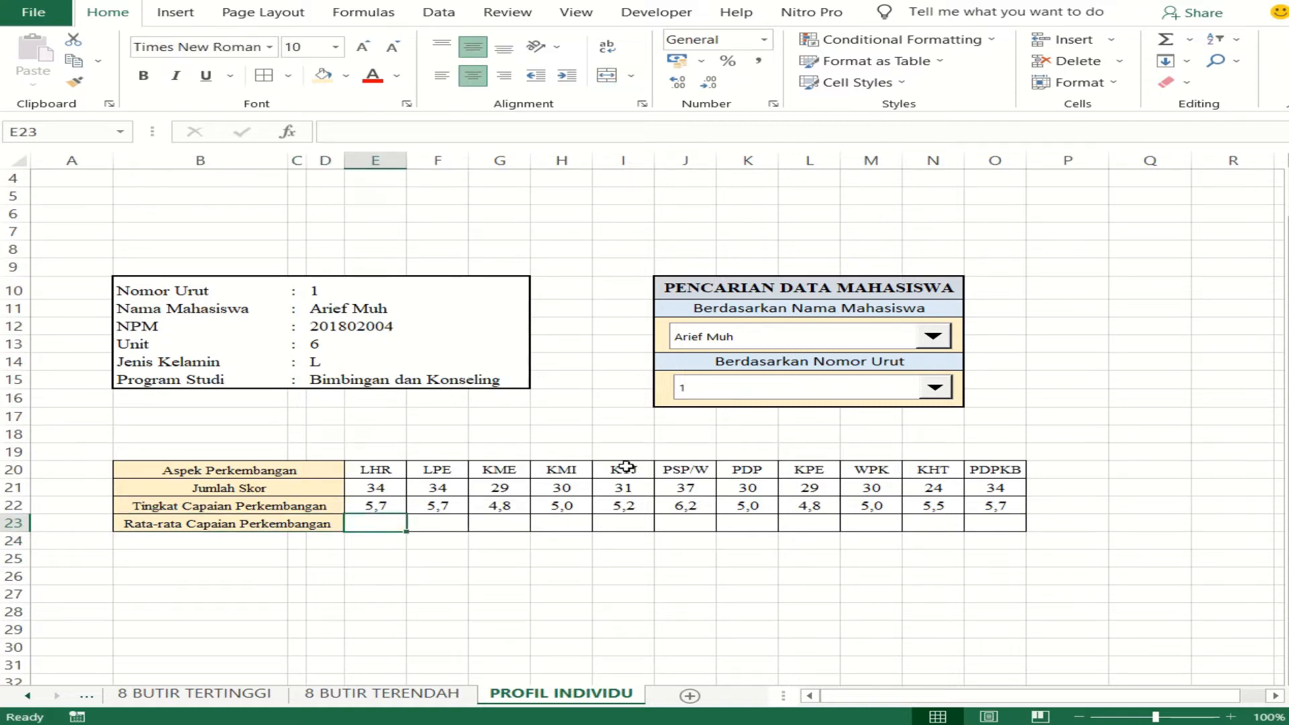
- Test the table lookups by choosing the second and the fourth student in the Berdasarkan Nama Mahasiswa combo box
left_click(933, 335)
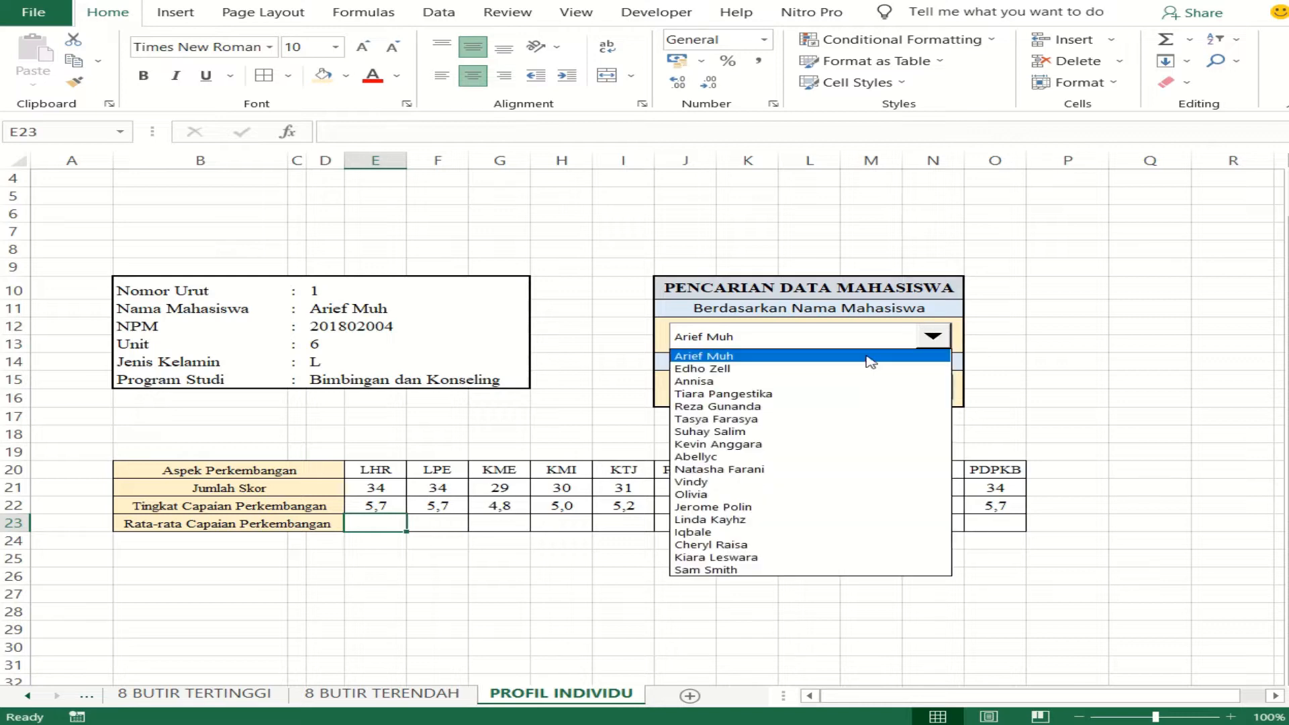
left_click(808, 369)
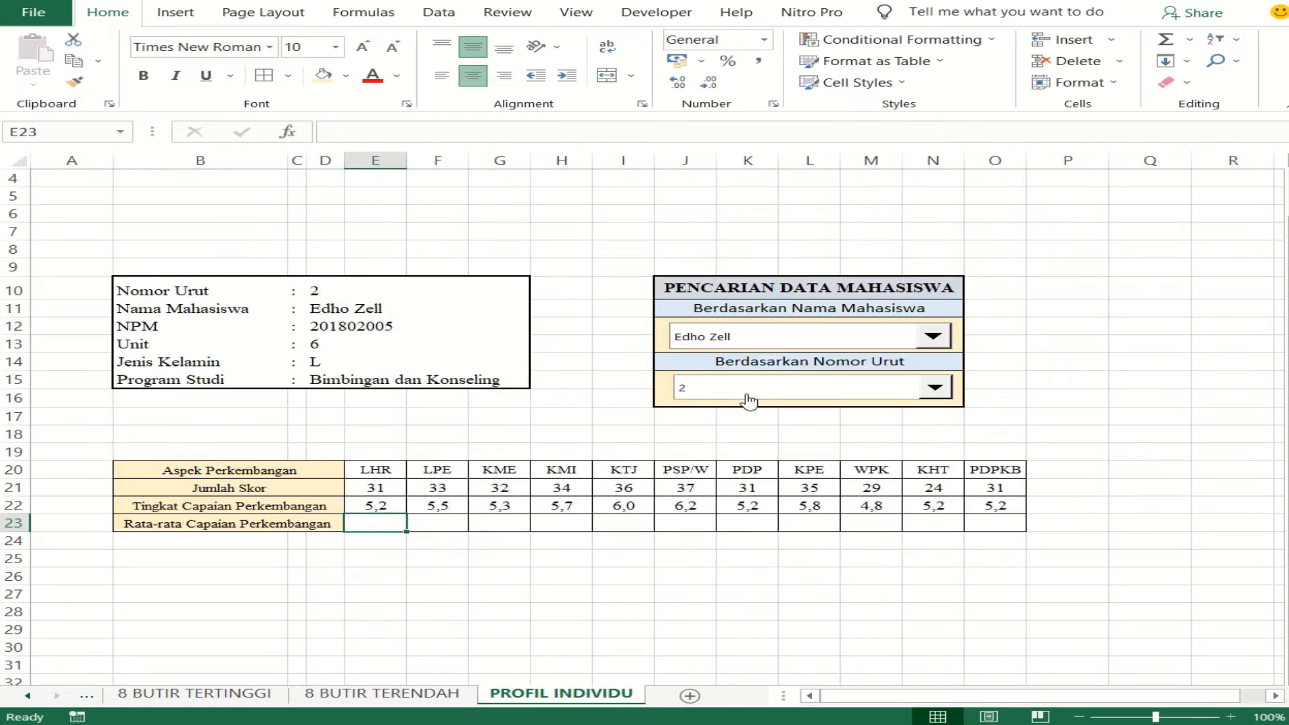
left_click(933, 339)
left_click(861, 398)
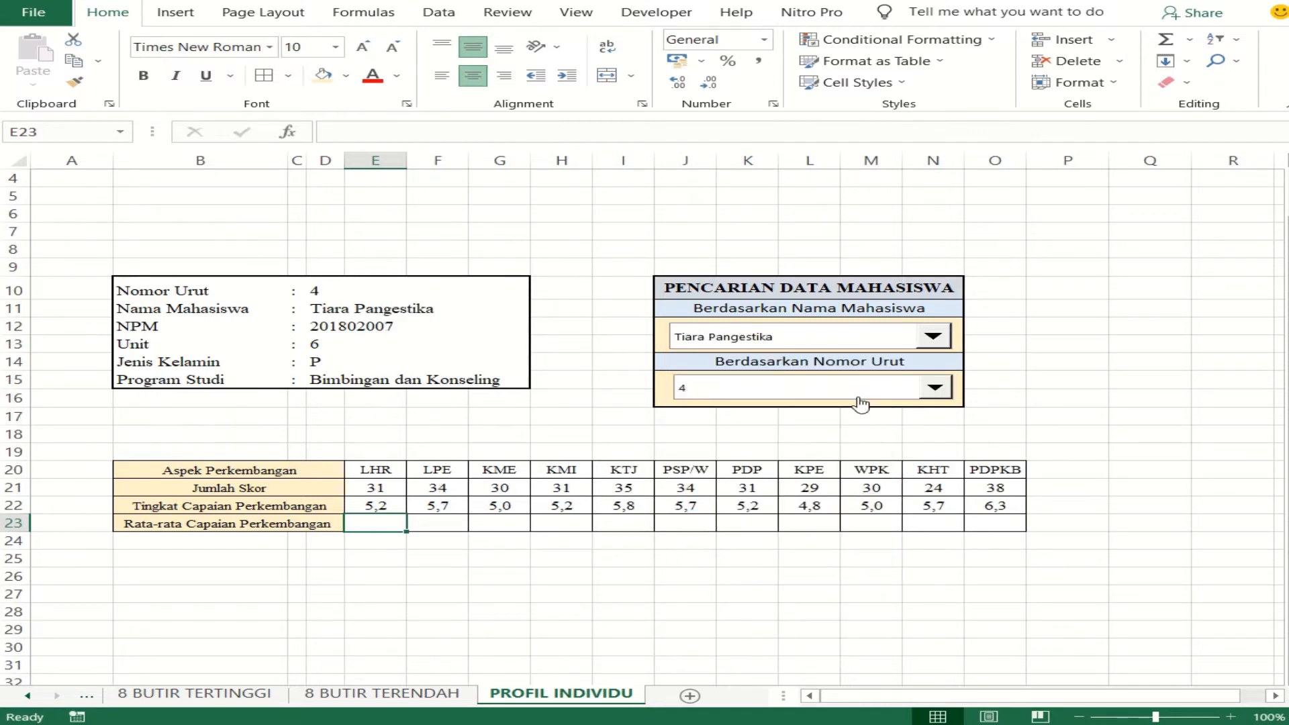
- Test the table lookups by choosing numbers 11 and 16 in the Berdasarkan Nomor Urut combo box
left_click(927, 393)
left_click(813, 532)
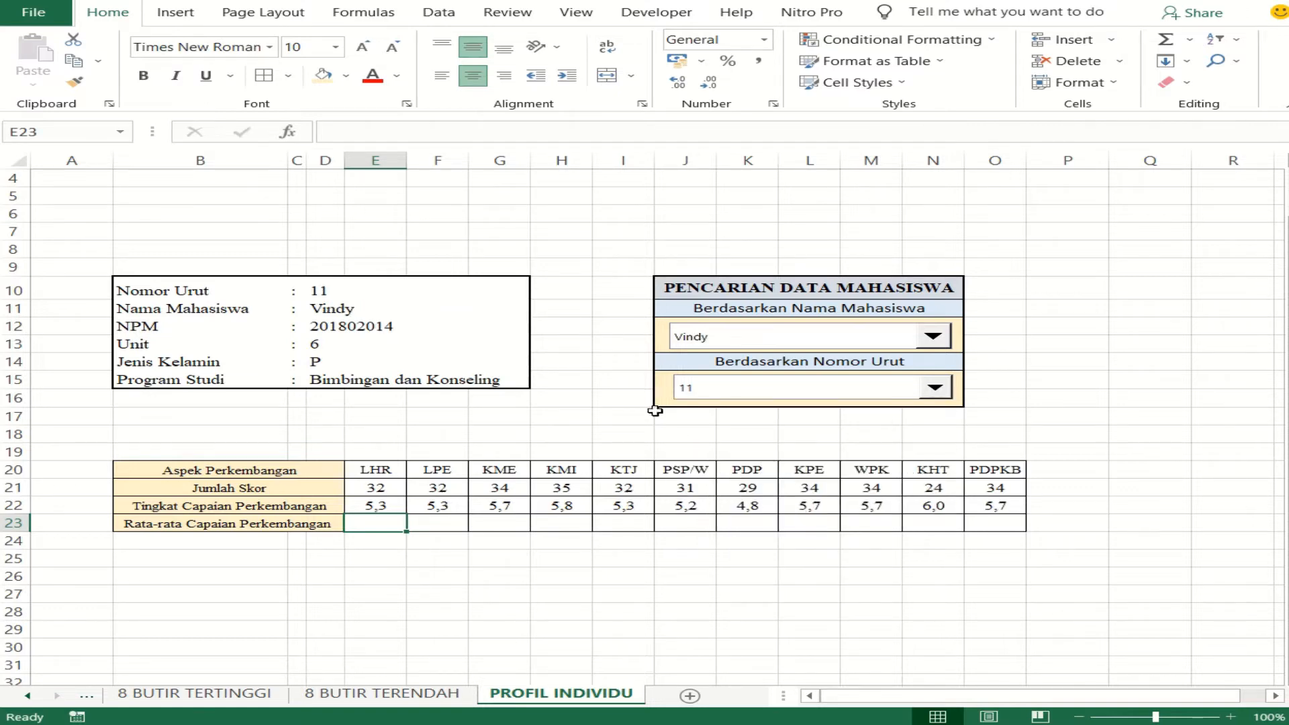
left_click(935, 389)
left_click(796, 595)
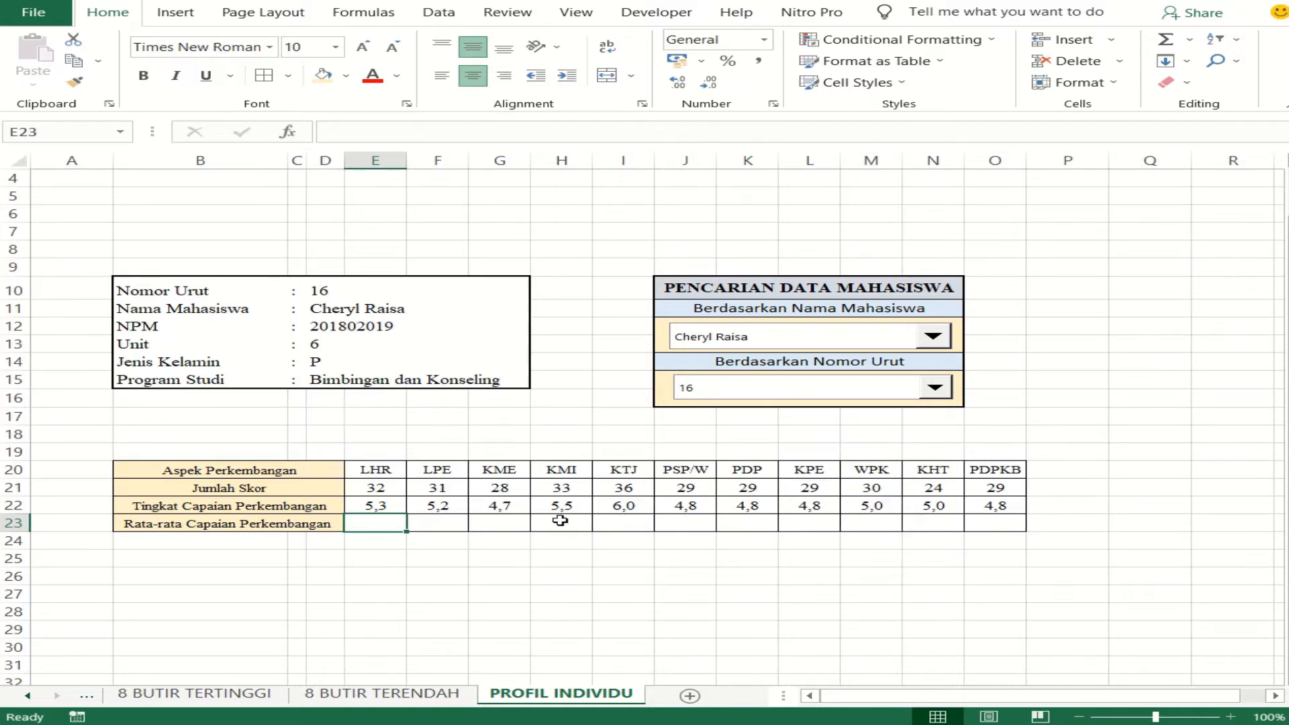
left_click(812, 342)
left_click(818, 338)
mouse_move(324, 28)
left_click(151, 16)
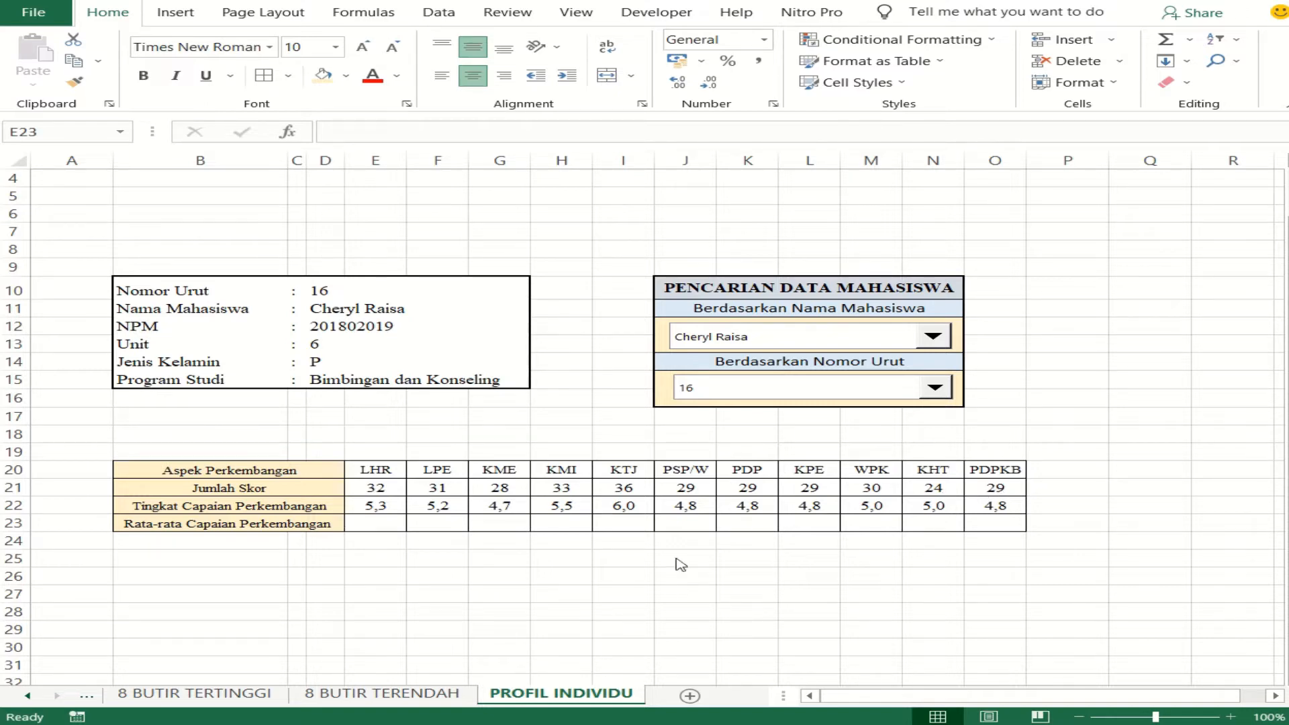
- Enter an AVERAGE formula over the Jumlah Skor values E21:O21 in the first Rata-rata Capaian Perkembangan cell, E23
left_click(397, 524)
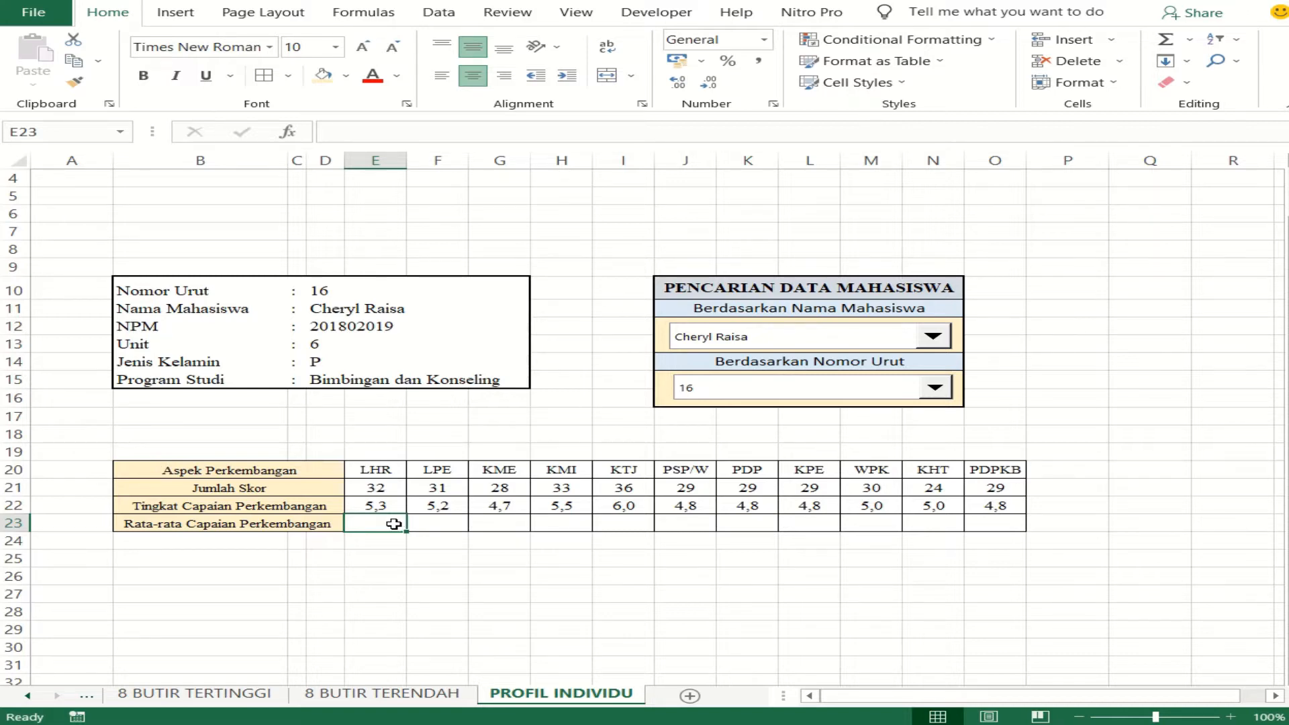
type("=")
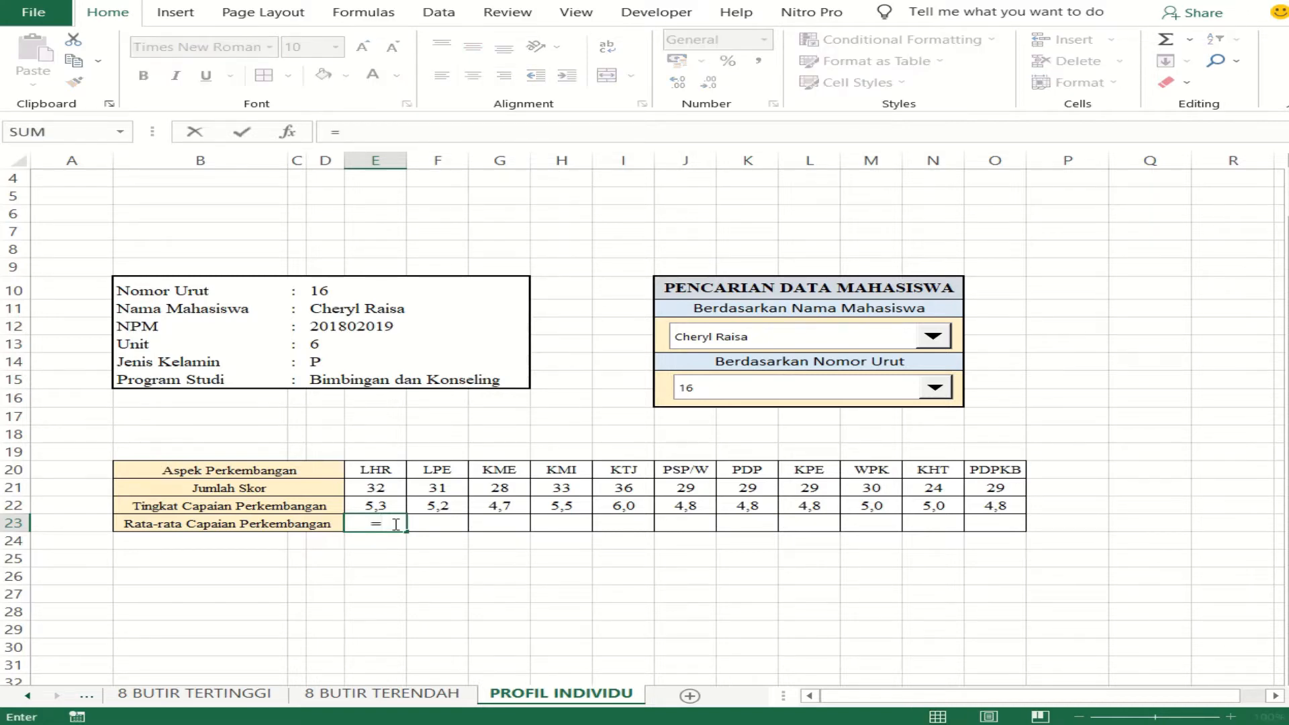
type("aver")
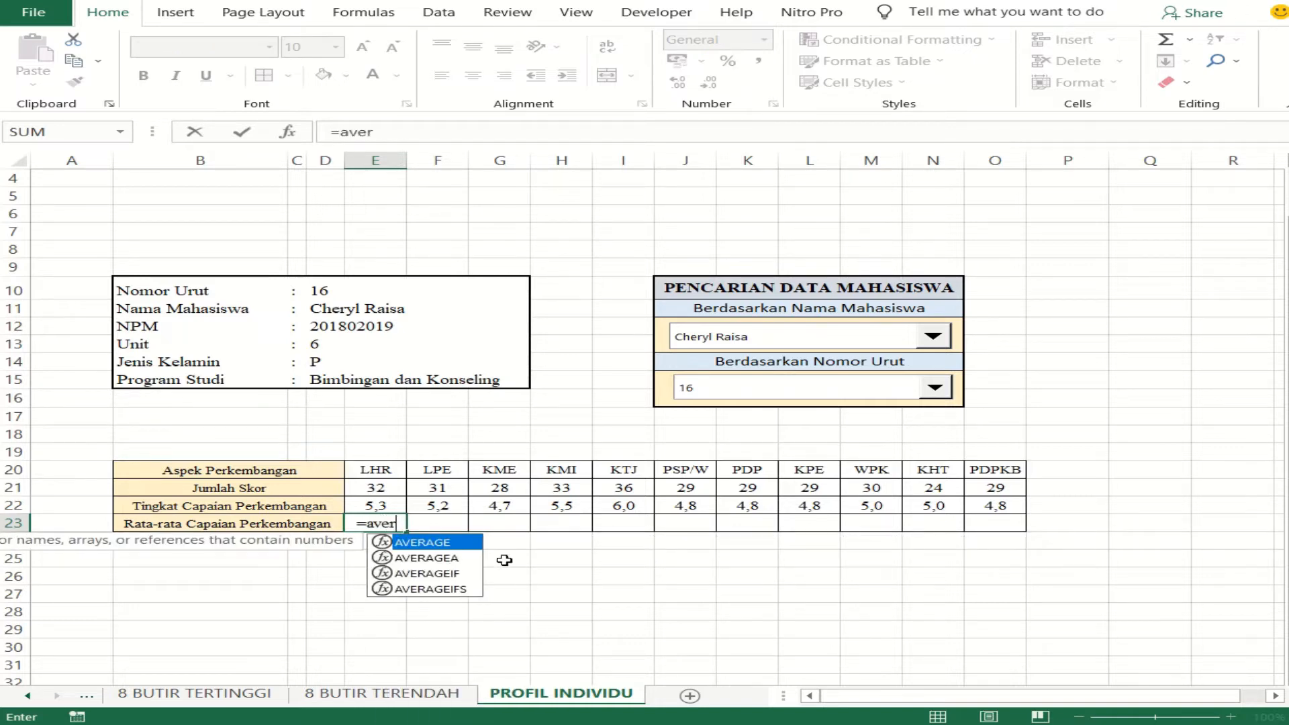
double_click(478, 543)
left_click_drag(377, 494, 983, 489)
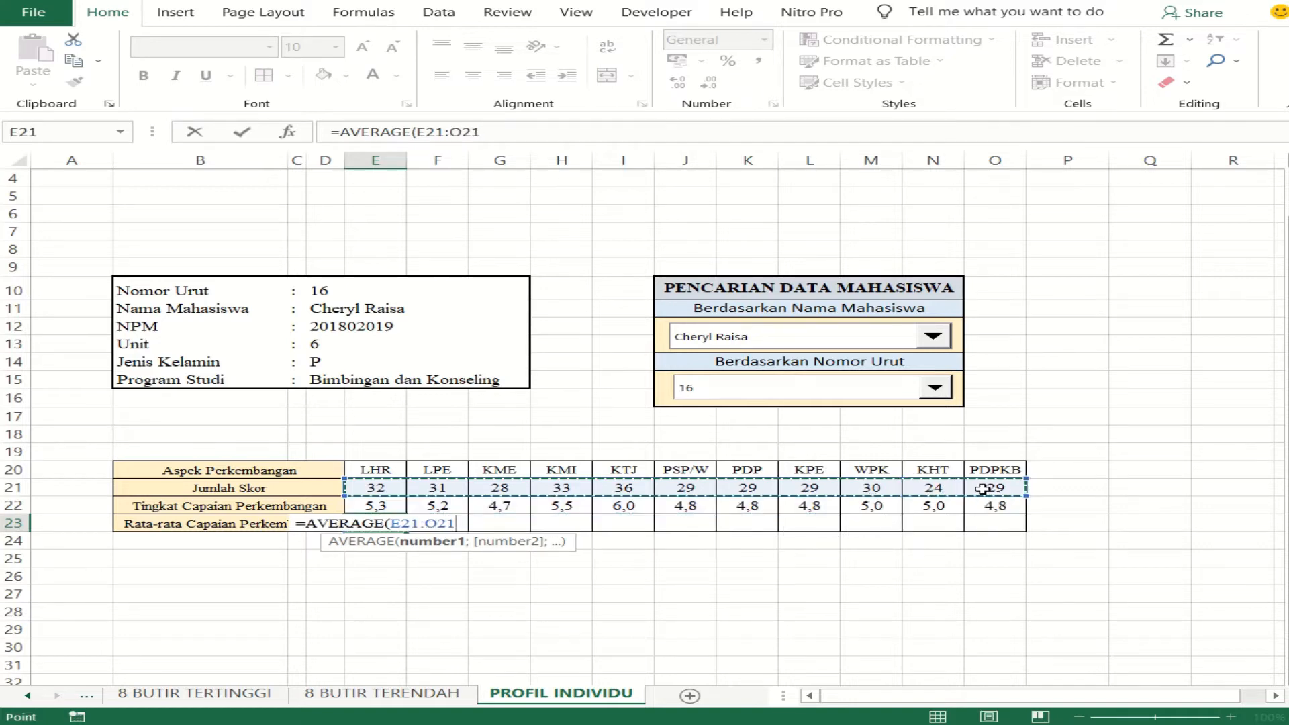
key("Return")
key("Up")
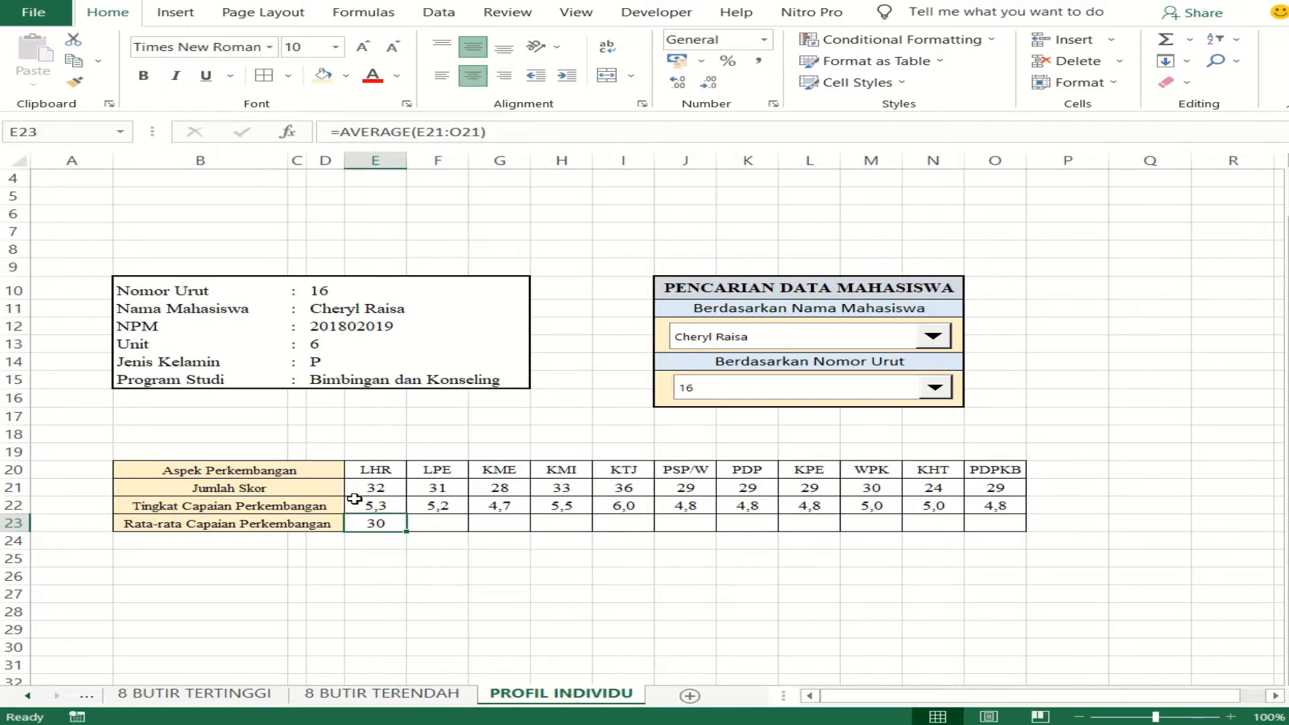
- Change the range of the AVERAGE formula in E23 to the Tingkat Capaian Perkembangan values E22:O22
left_click_drag(418, 132, 497, 132)
key("BackSpace")
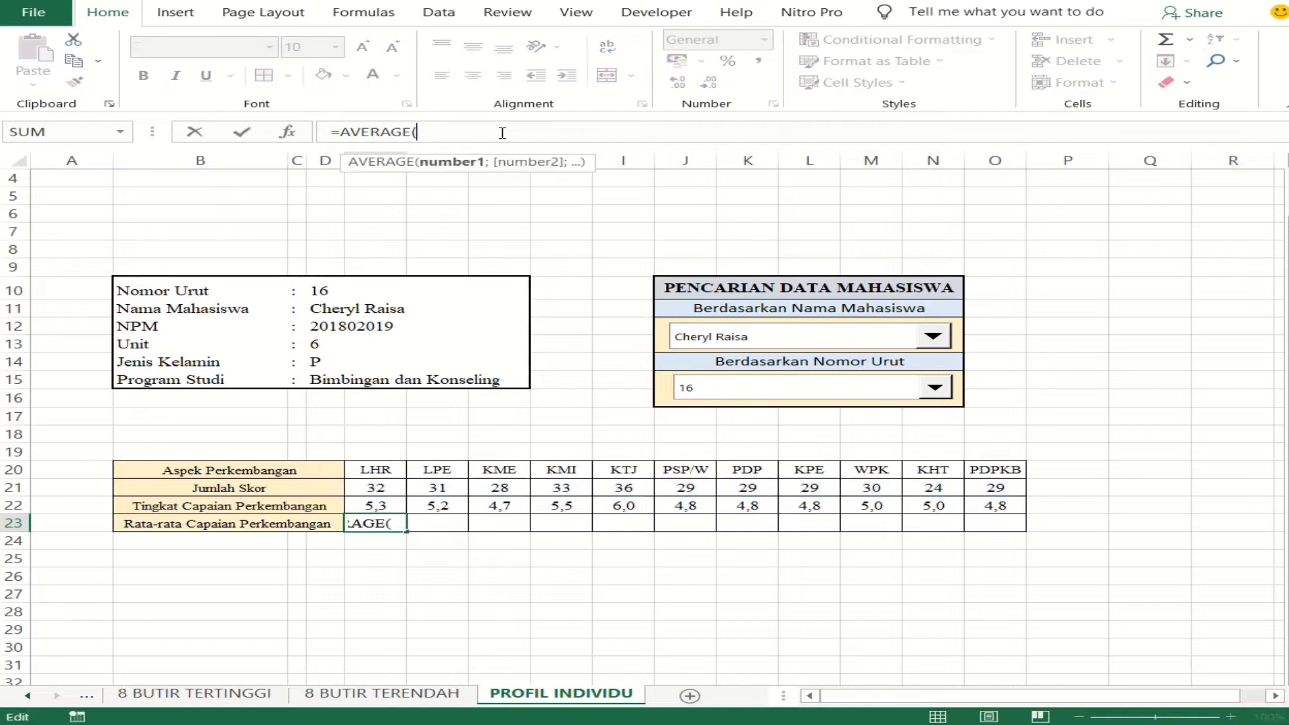
left_click_drag(387, 507, 988, 507)
key("Return")
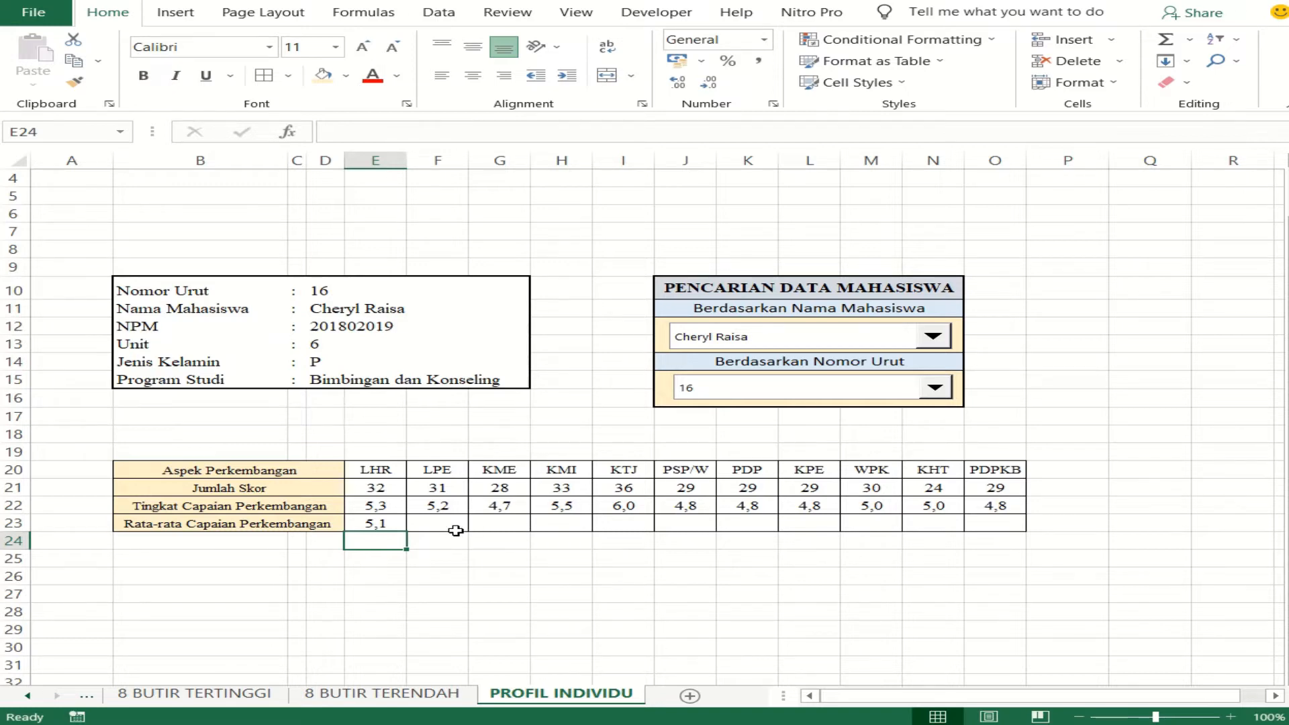
- Try filling the E23 average across to O23 and switch the fill to formatting only
left_click(388, 523)
left_click_drag(407, 531, 364, 529)
left_click(424, 561)
left_click(388, 527)
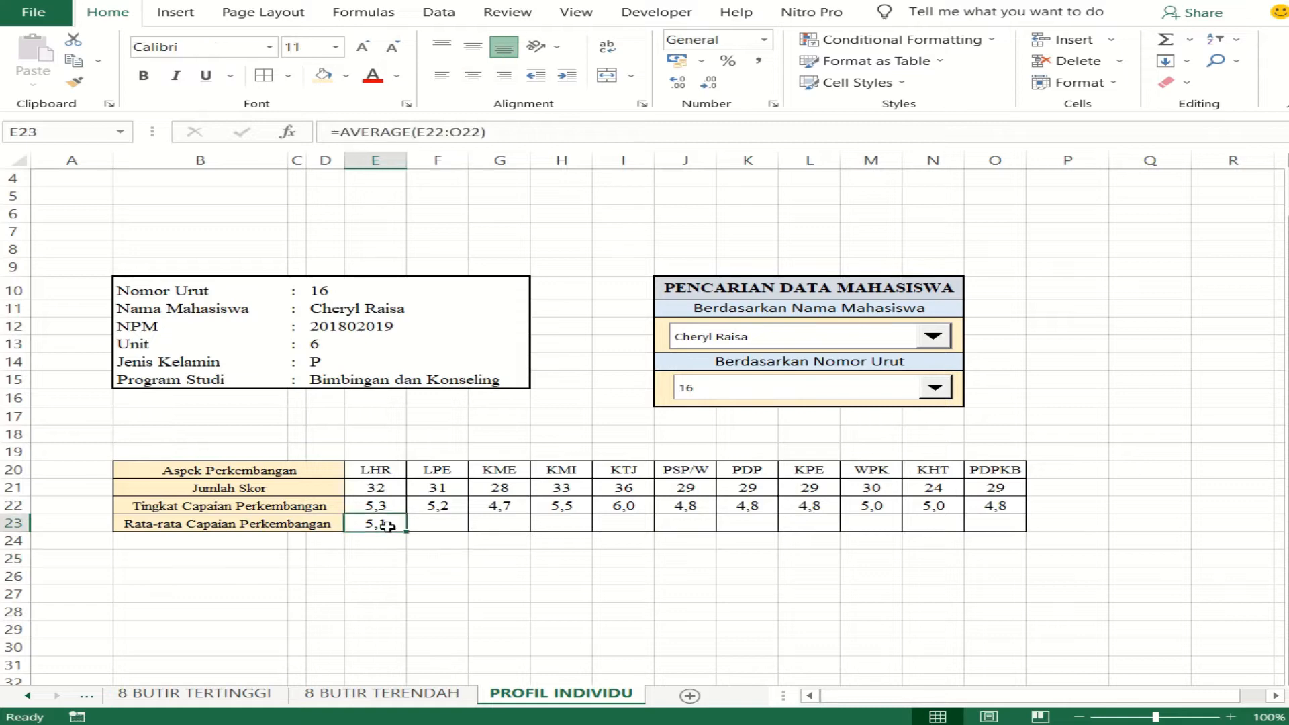
left_click_drag(408, 532, 1004, 531)
left_click(1041, 541)
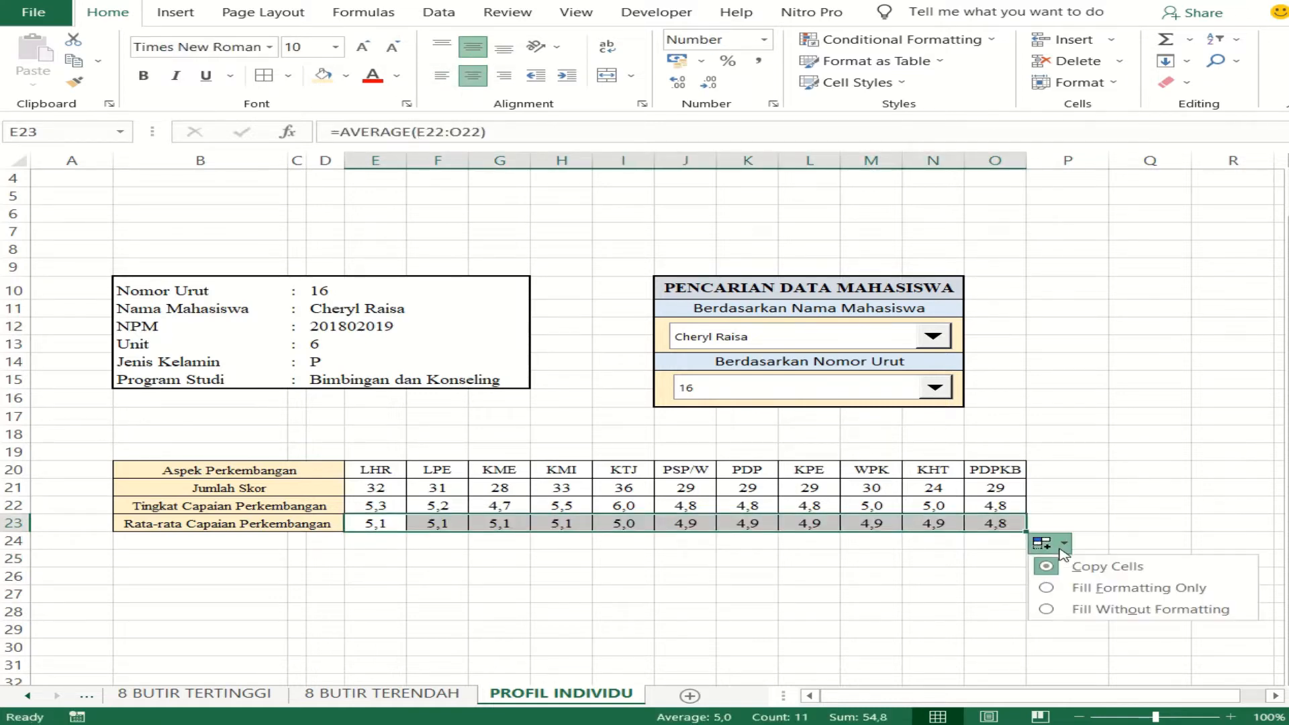
left_click(1084, 571)
left_click(1041, 541)
left_click(1093, 587)
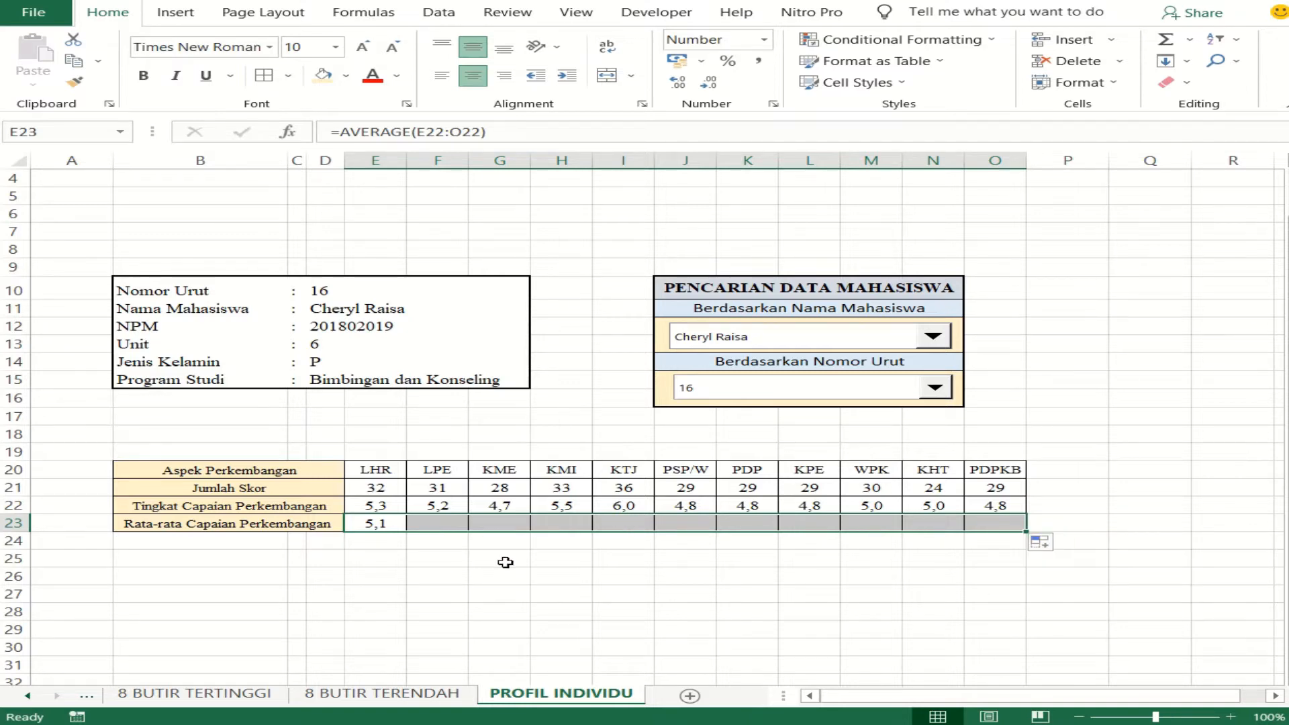
- Fill the E23 average formula across to O23 again, using the fill without formatting option
left_click(484, 541)
left_click(396, 522)
left_click_drag(407, 531, 1007, 538)
left_click(1062, 545)
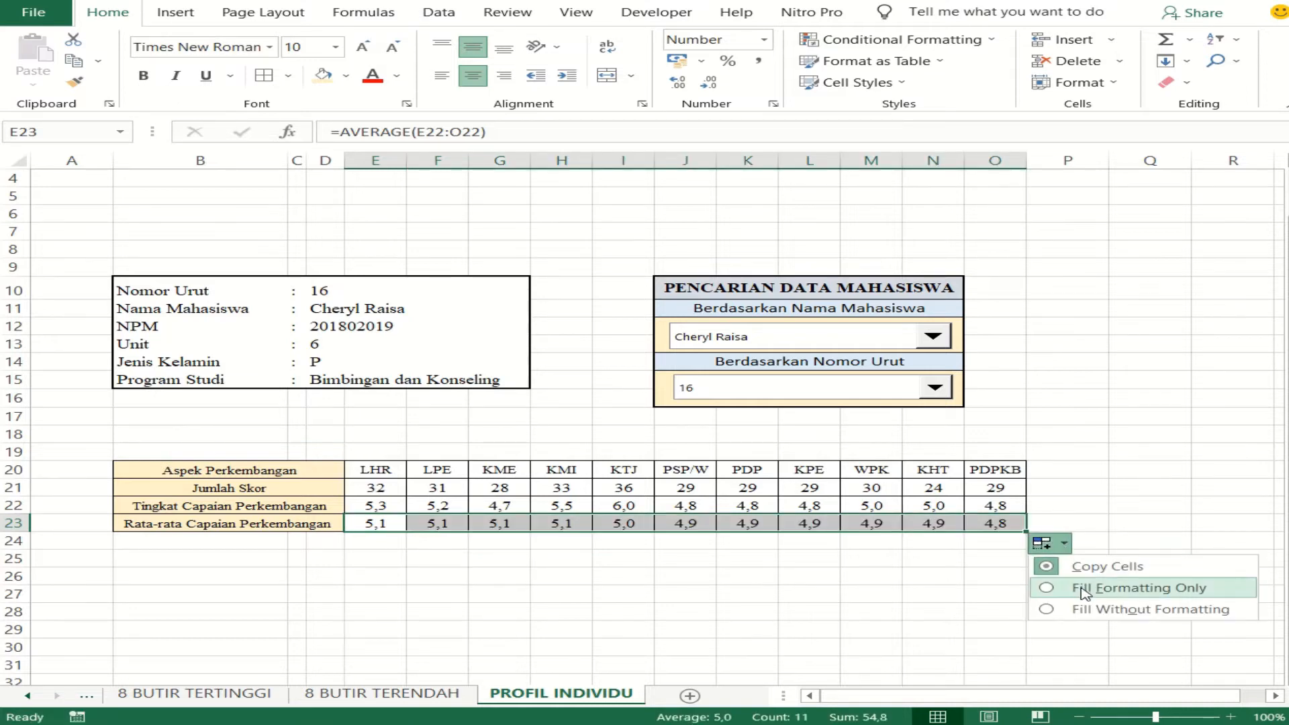
left_click(1054, 543)
left_click(1054, 542)
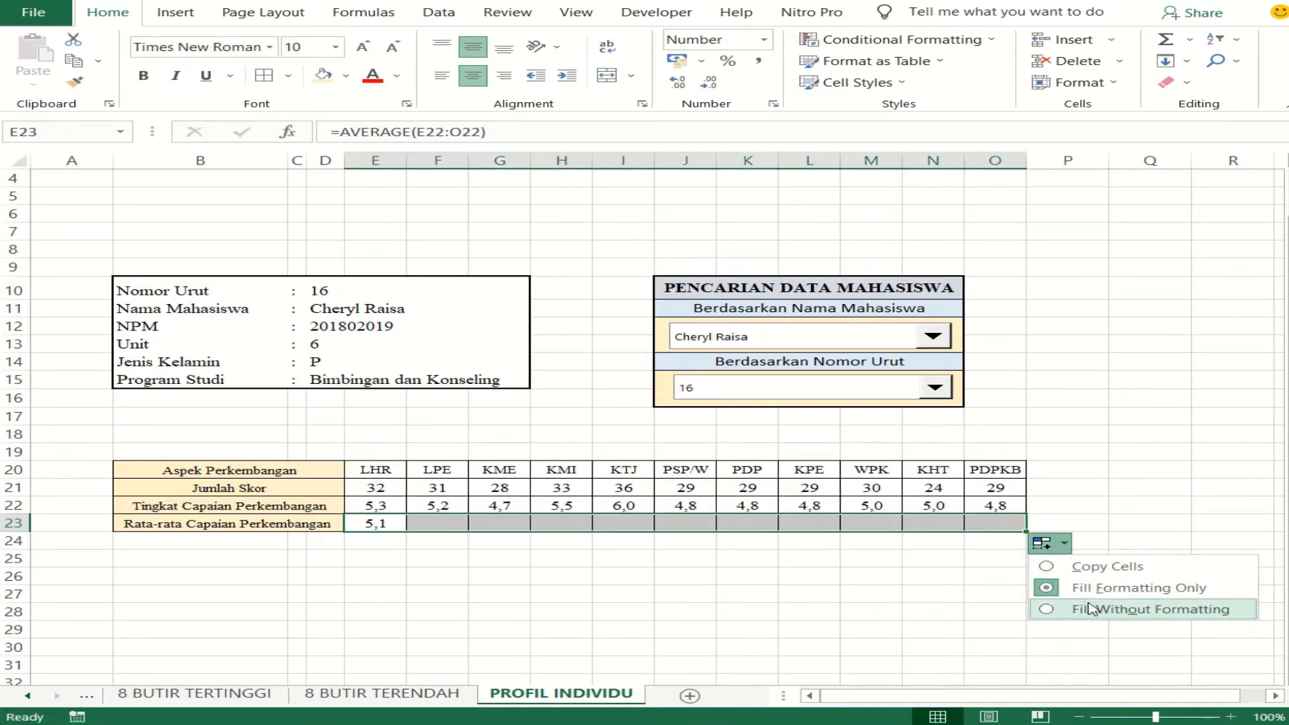
left_click(1085, 609)
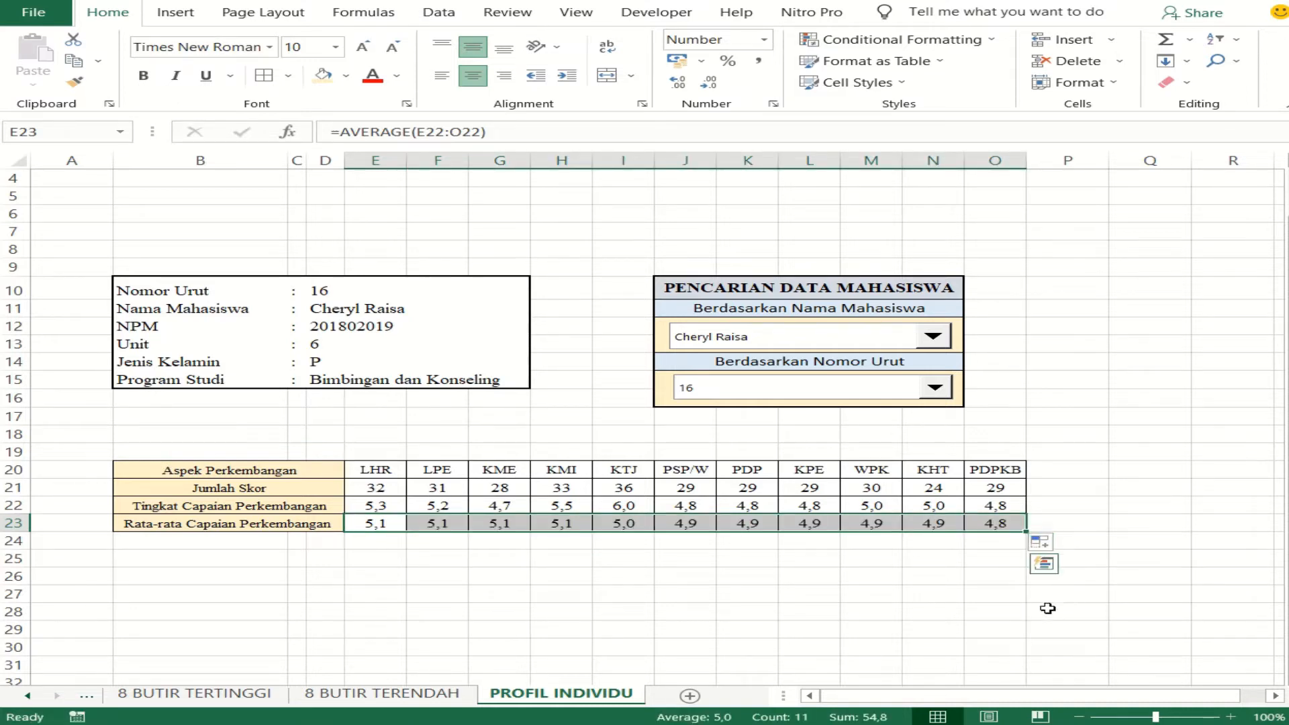
- Make the range in the E23 AVERAGE formula absolute, as $E$22:$O$22
left_click(377, 525)
left_click(418, 132)
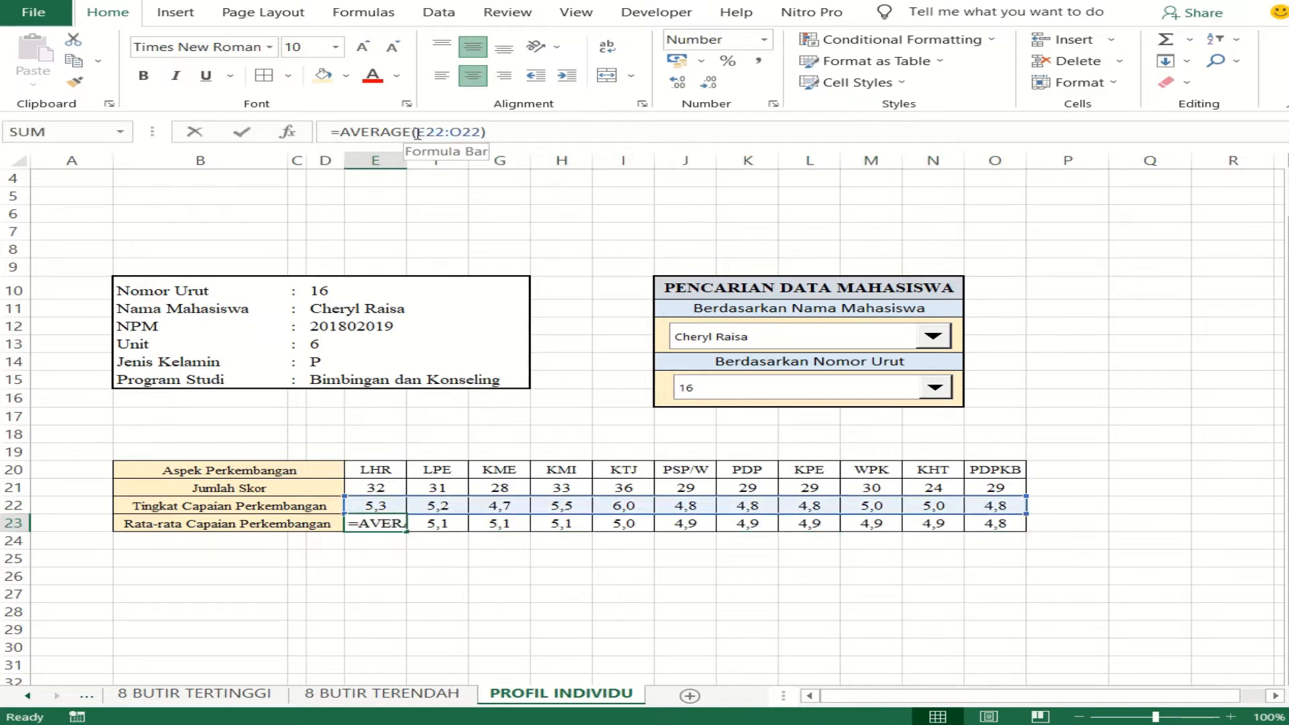
type("$")
key("Right")
type("$")
key("Right")
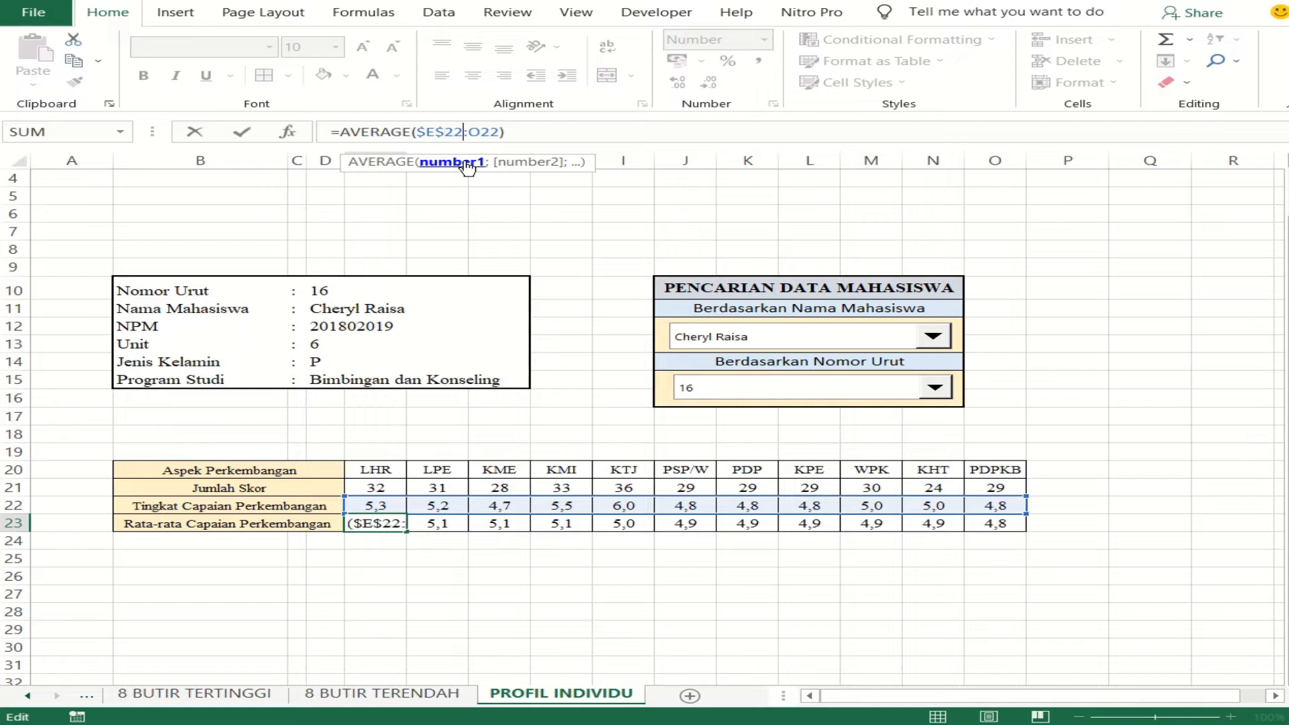
type("$E")
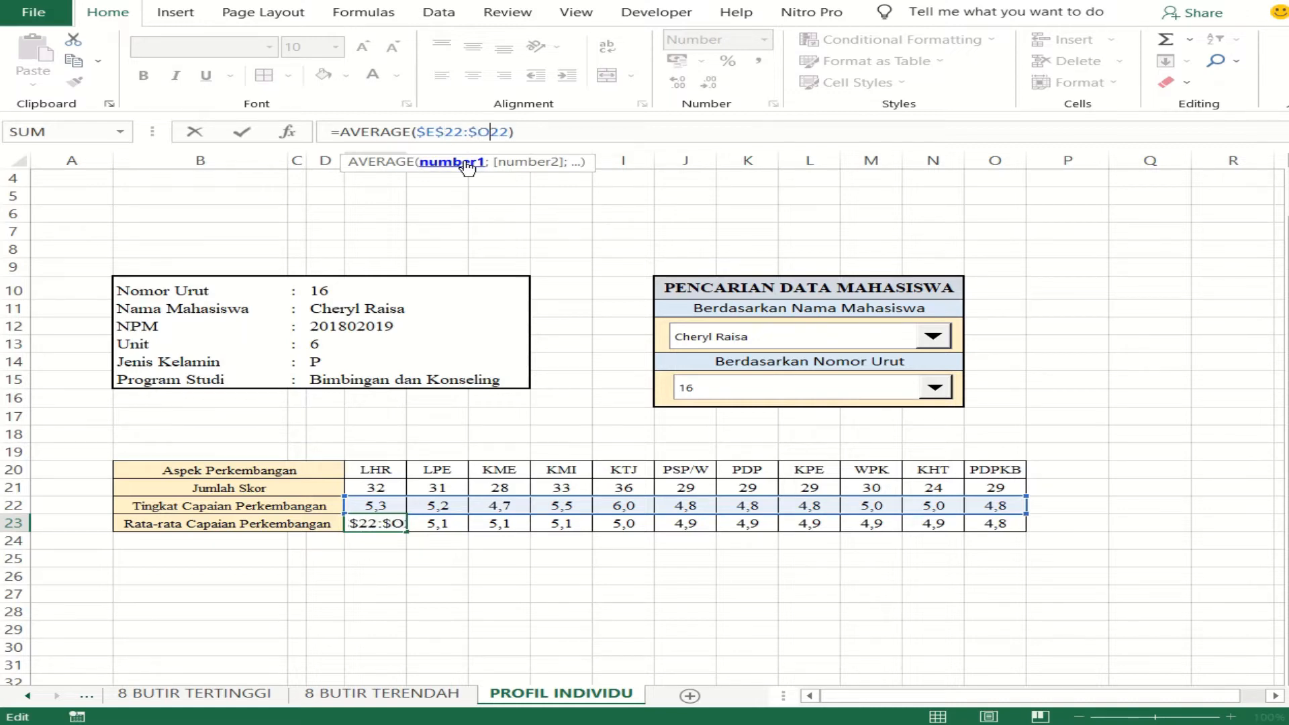
type("$")
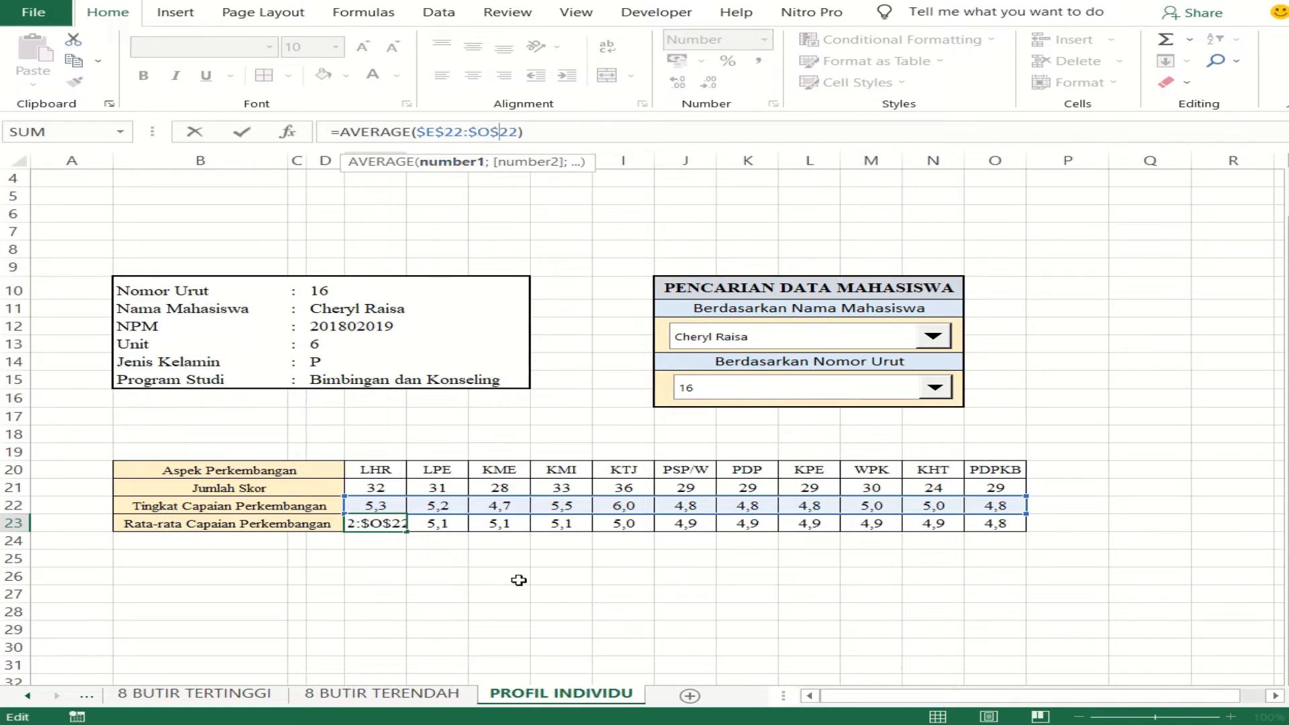
key("ctrl+Return")
- Fill the absolute-range average from E23 across the Rata-rata Capaian Perkembangan row to O23 and check a filled cell
left_click_drag(406, 531, 993, 543)
left_click(934, 593)
left_click(559, 524)
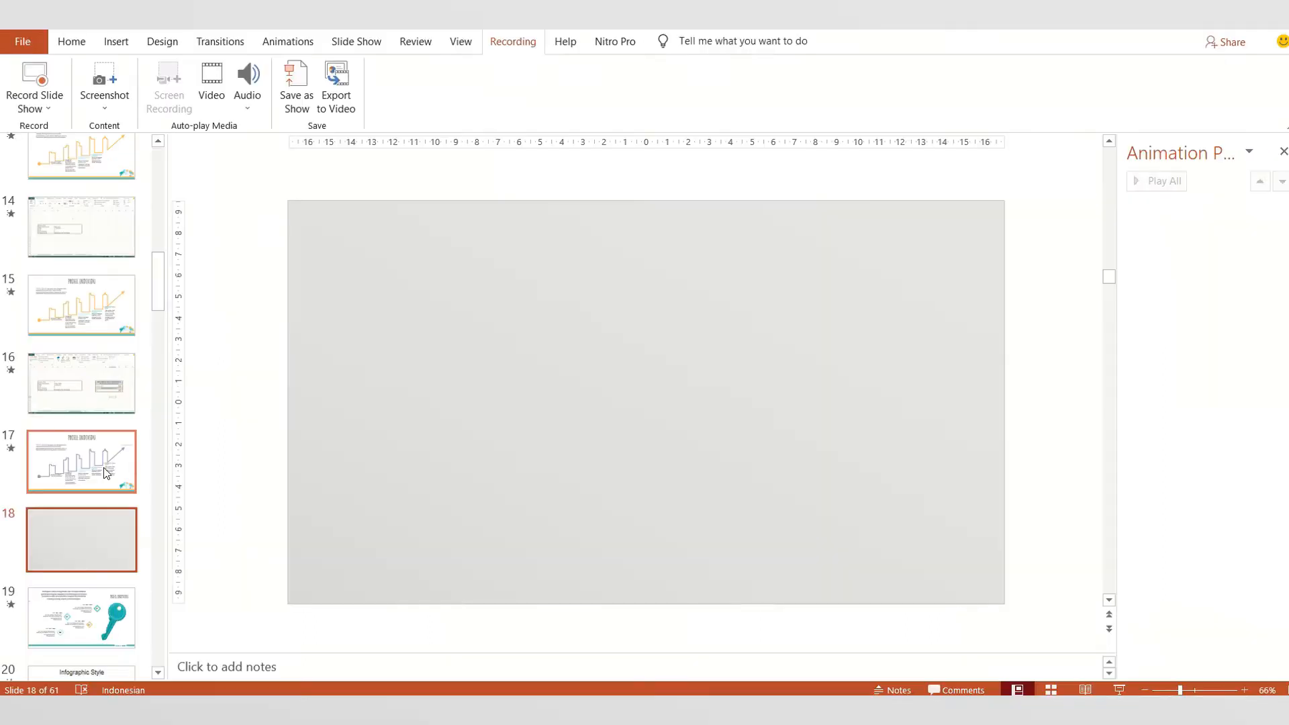
- Switch to the Excel workbook and insert the recommended Clustered Column chart with an average line from E30:O30 and E32:O33
left_click(103, 469)
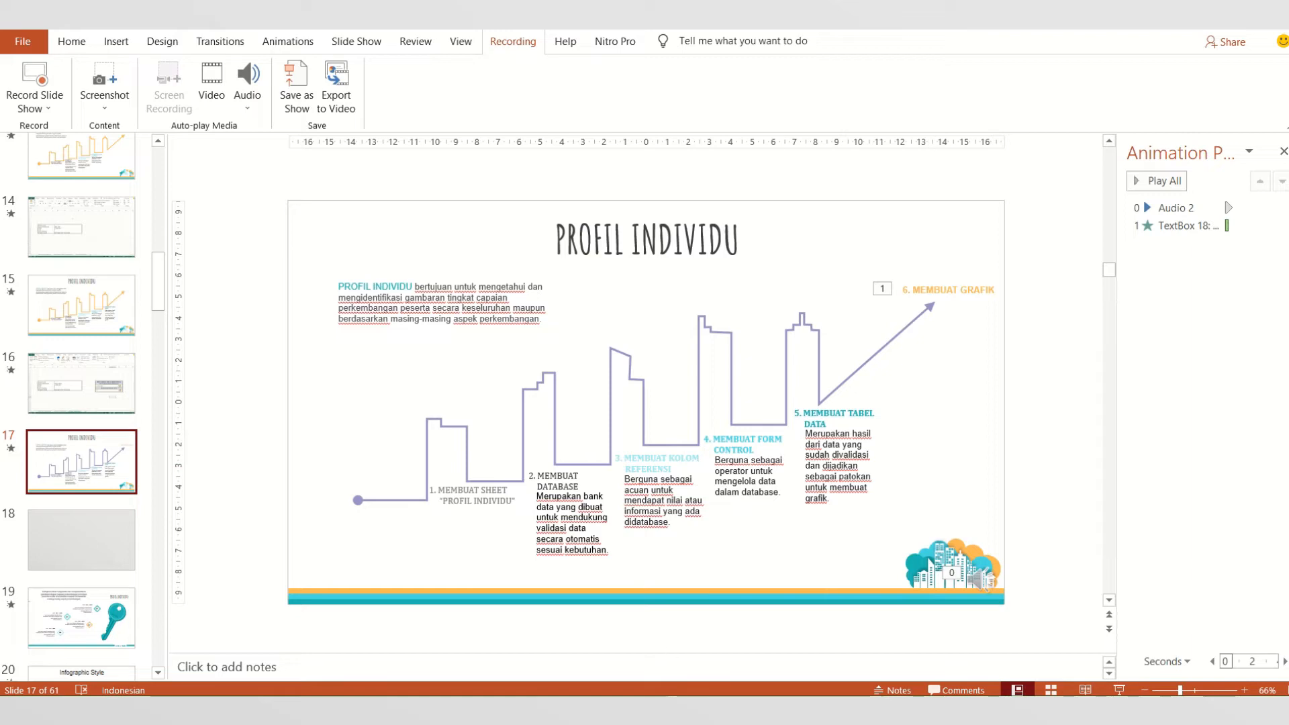
left_click(306, 654)
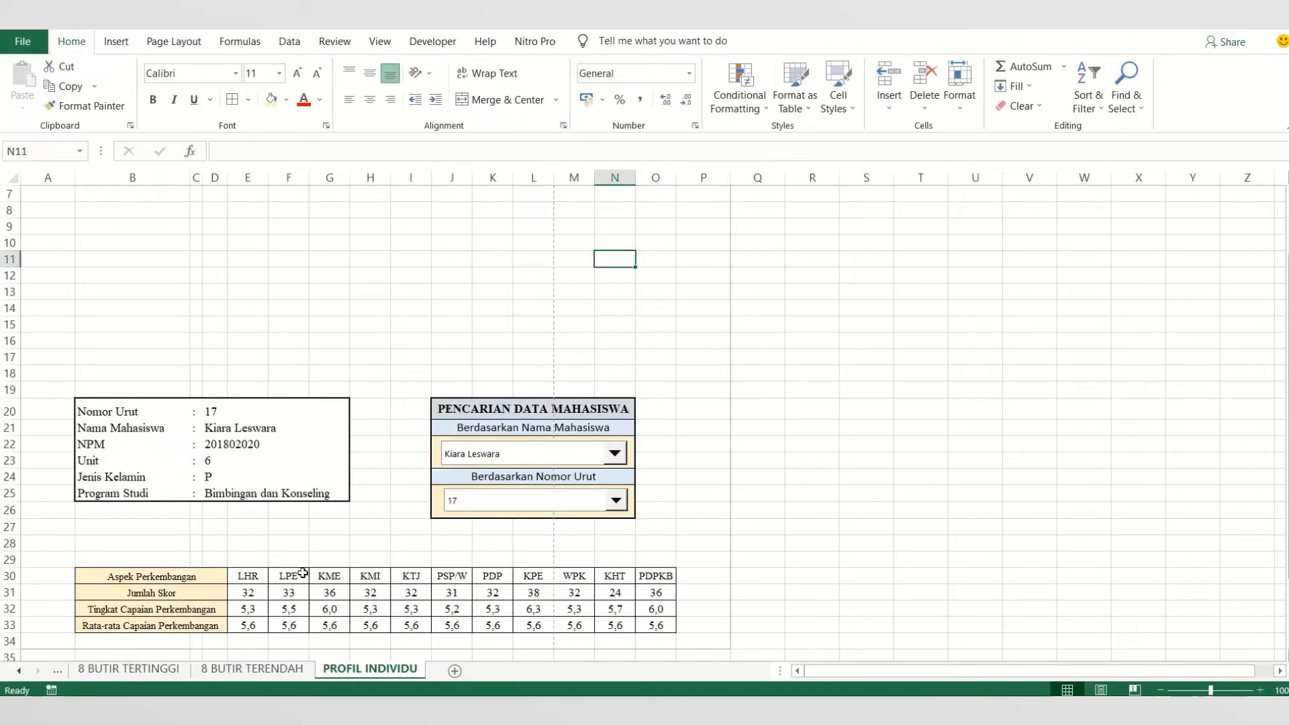
left_click_drag(261, 574, 650, 579)
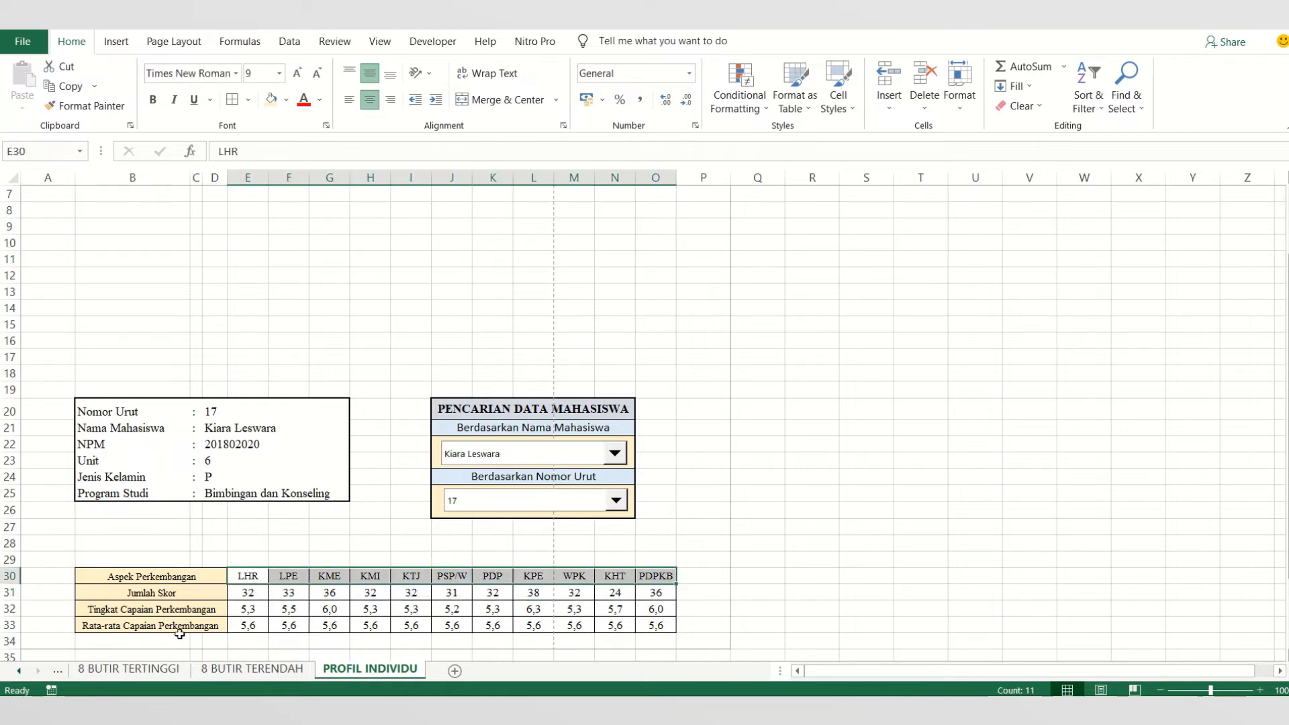
left_click(248, 609)
left_click_drag(253, 576, 659, 577)
left_click_drag(248, 609, 651, 623)
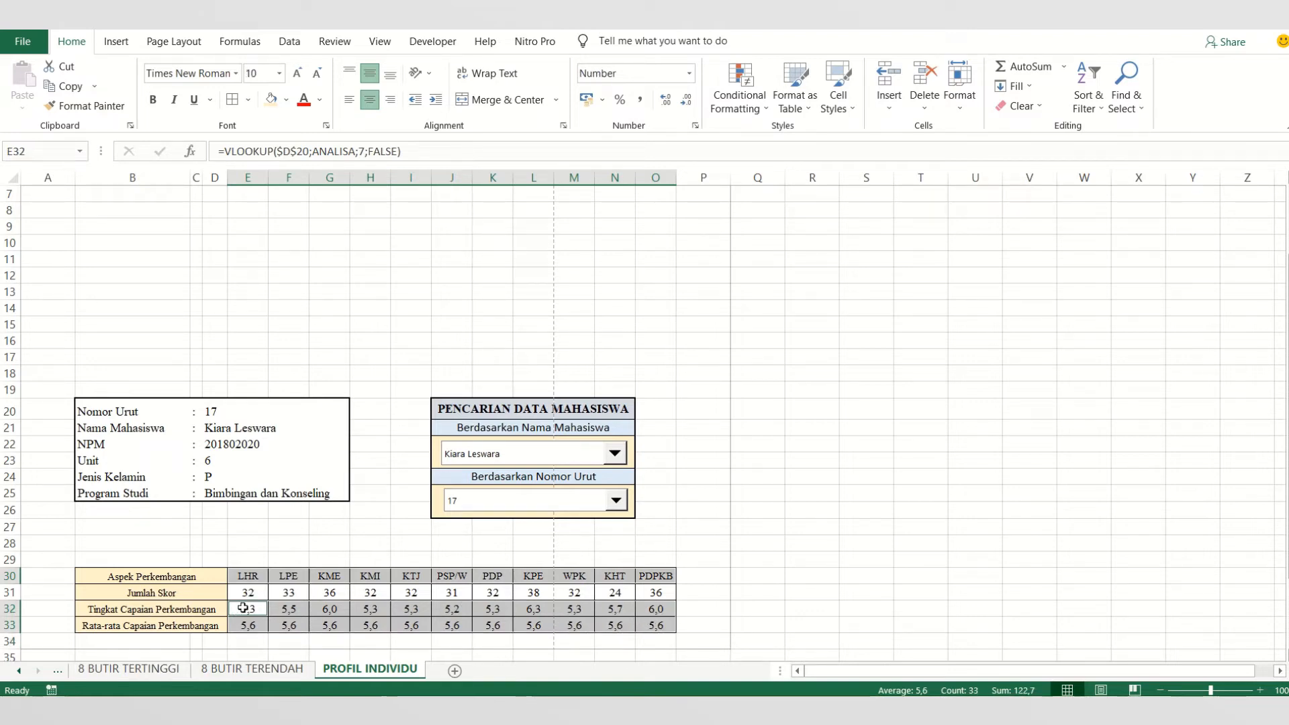
left_click(117, 46)
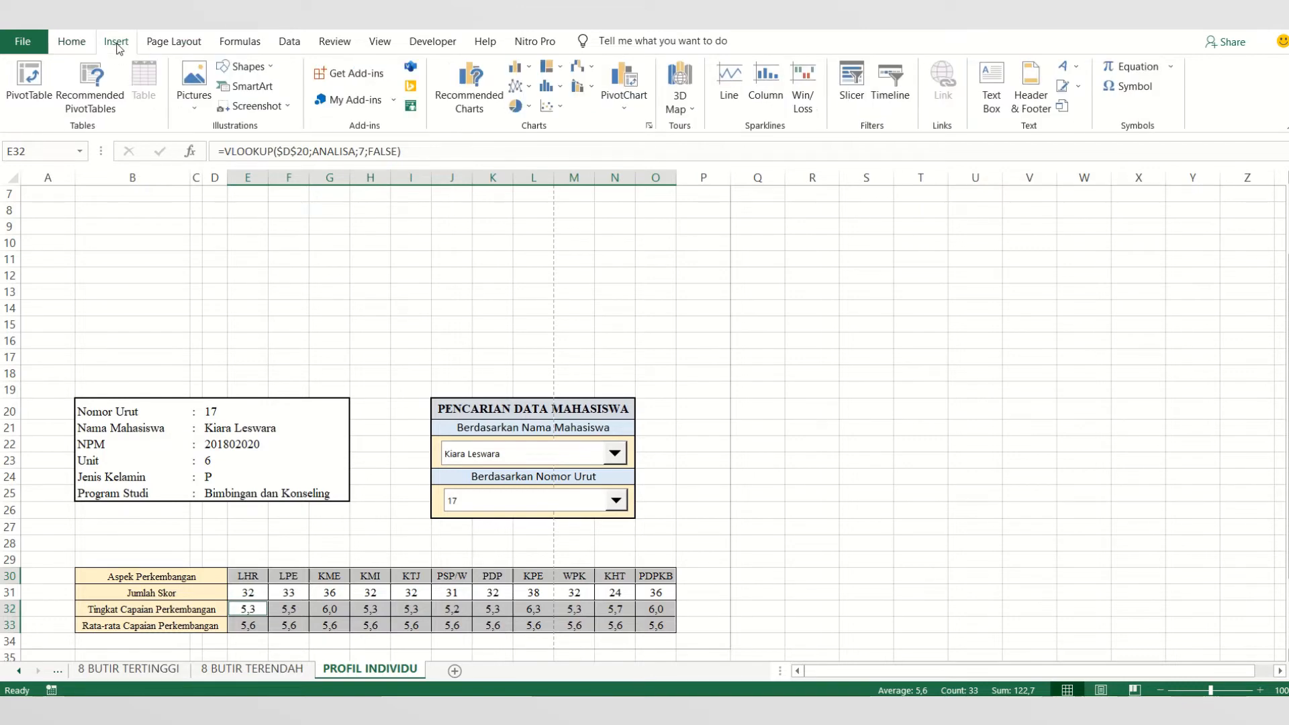
left_click(470, 101)
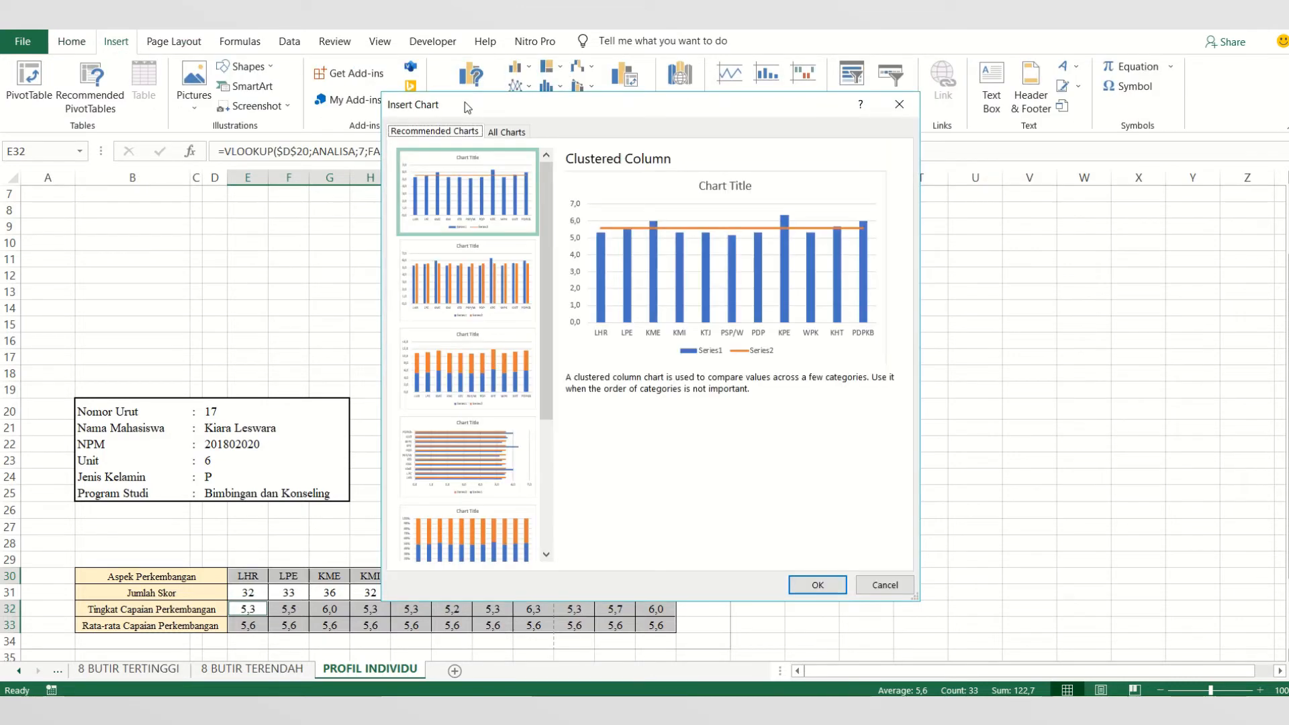
left_click(506, 133)
left_click(435, 132)
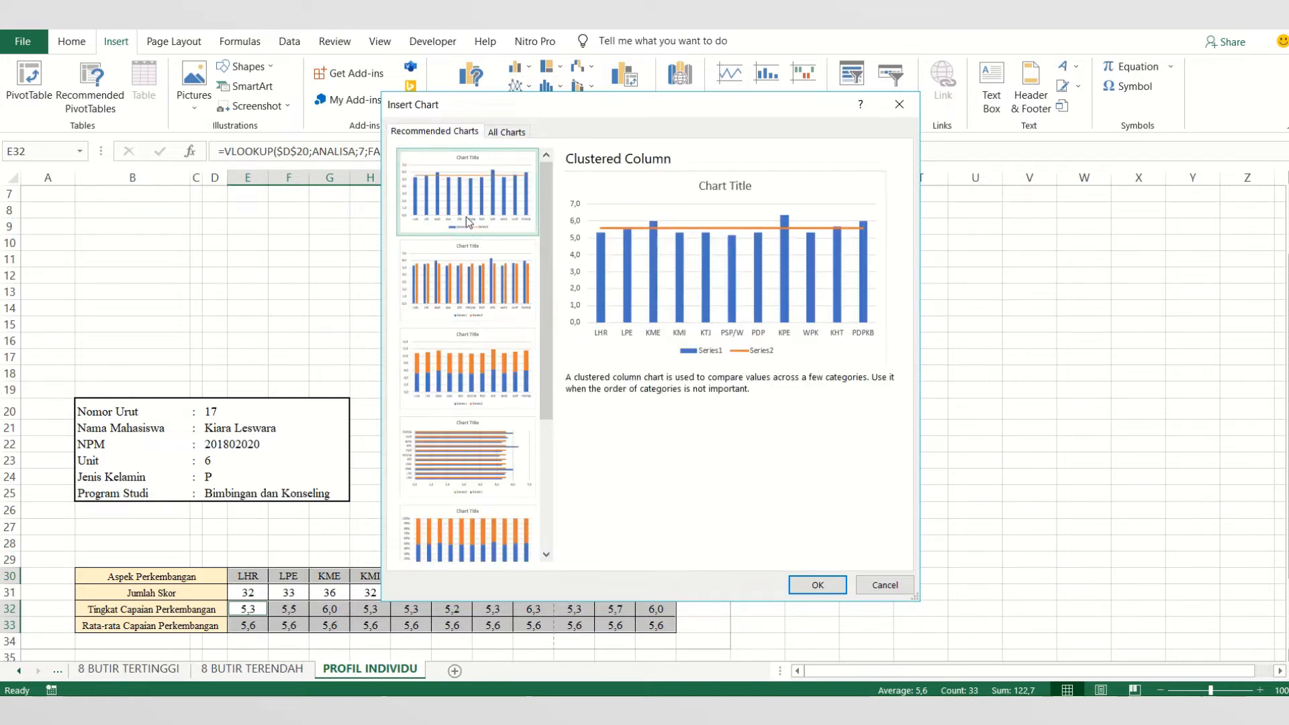
left_click(816, 584)
left_click(627, 308)
left_click_drag(628, 308, 521, 288)
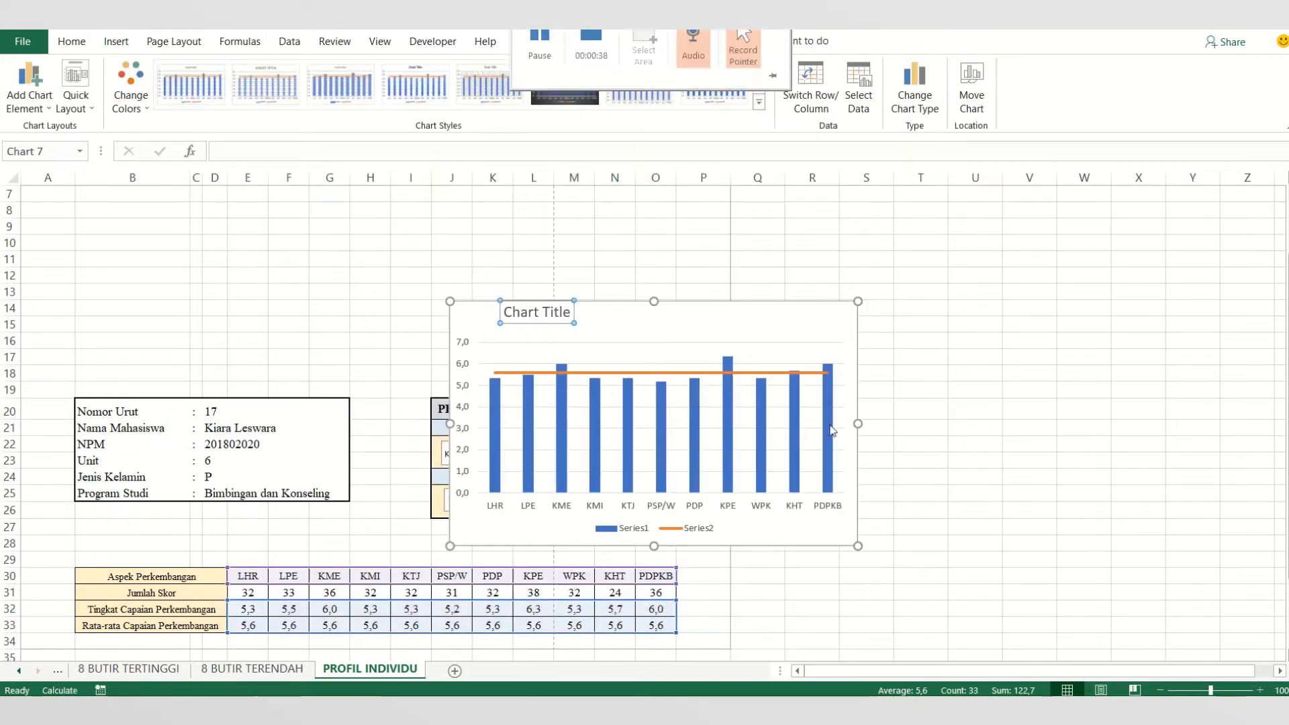
left_click(565, 214)
left_click(549, 311)
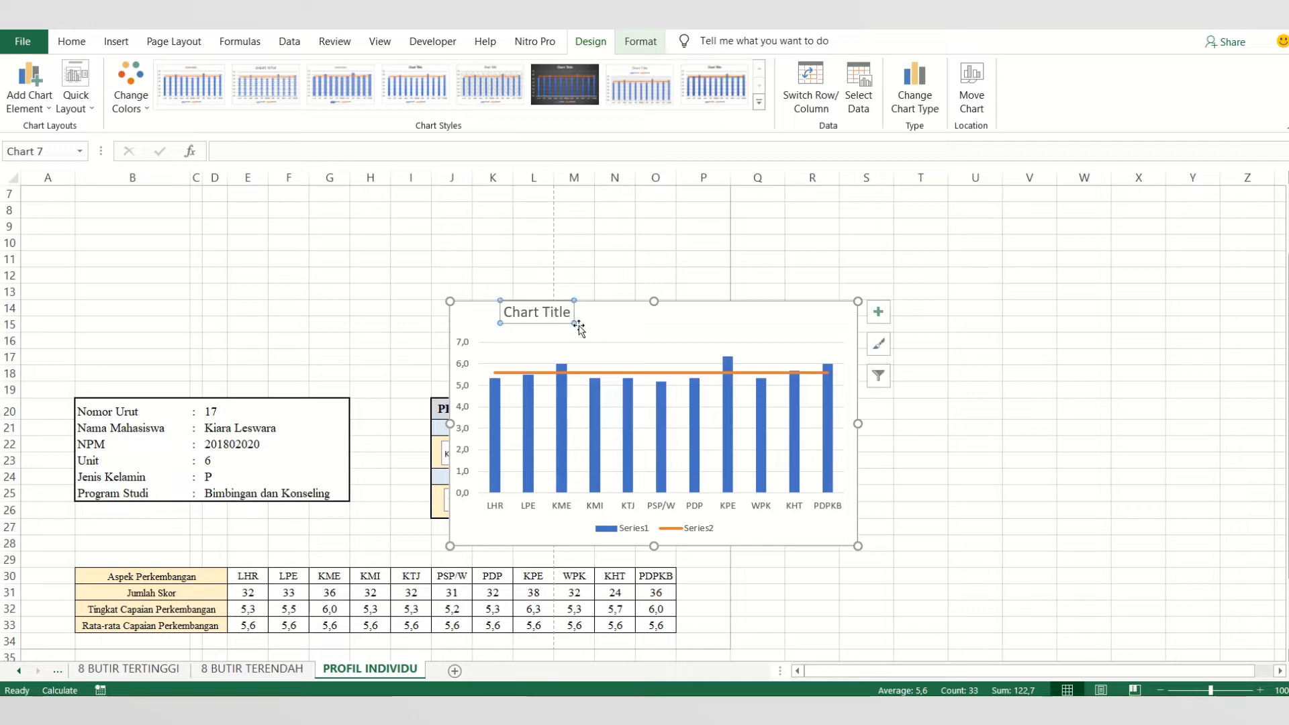
left_click_drag(575, 324, 668, 326)
left_click(553, 316)
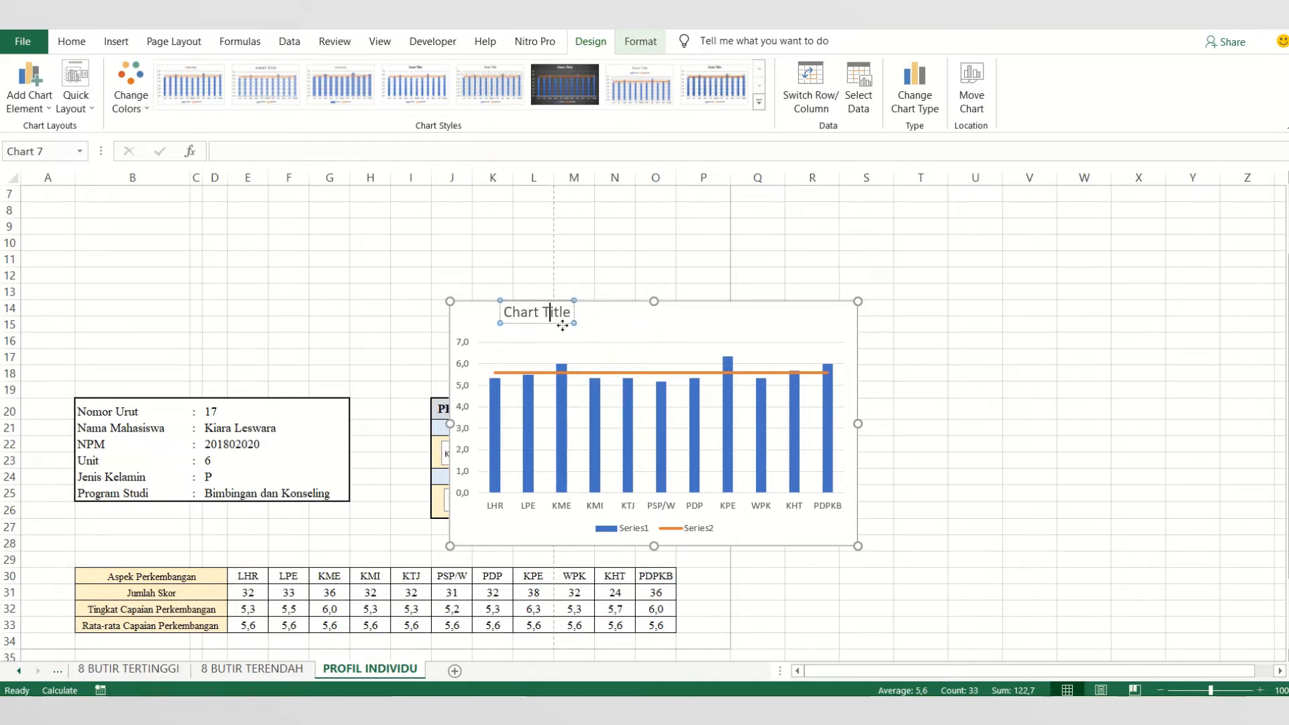
double_click(565, 315)
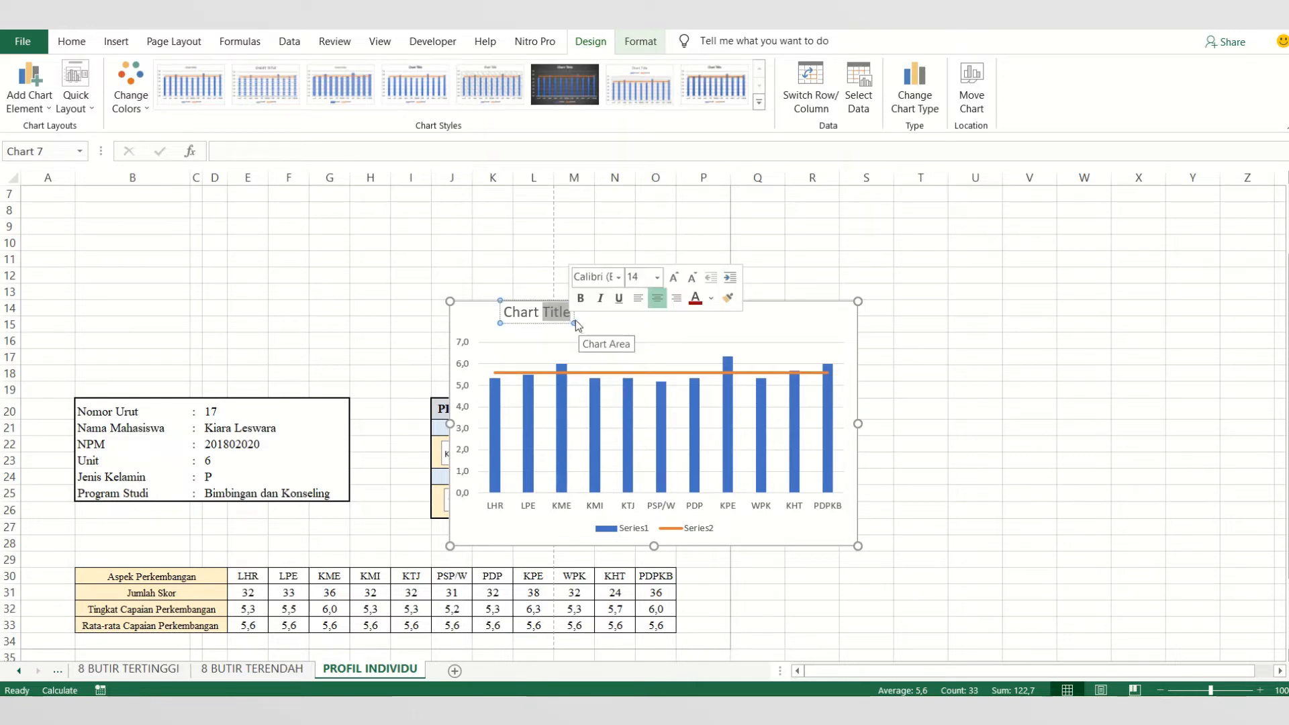
left_click_drag(575, 324, 680, 319)
left_click(554, 328)
left_click(558, 314)
left_click(671, 310)
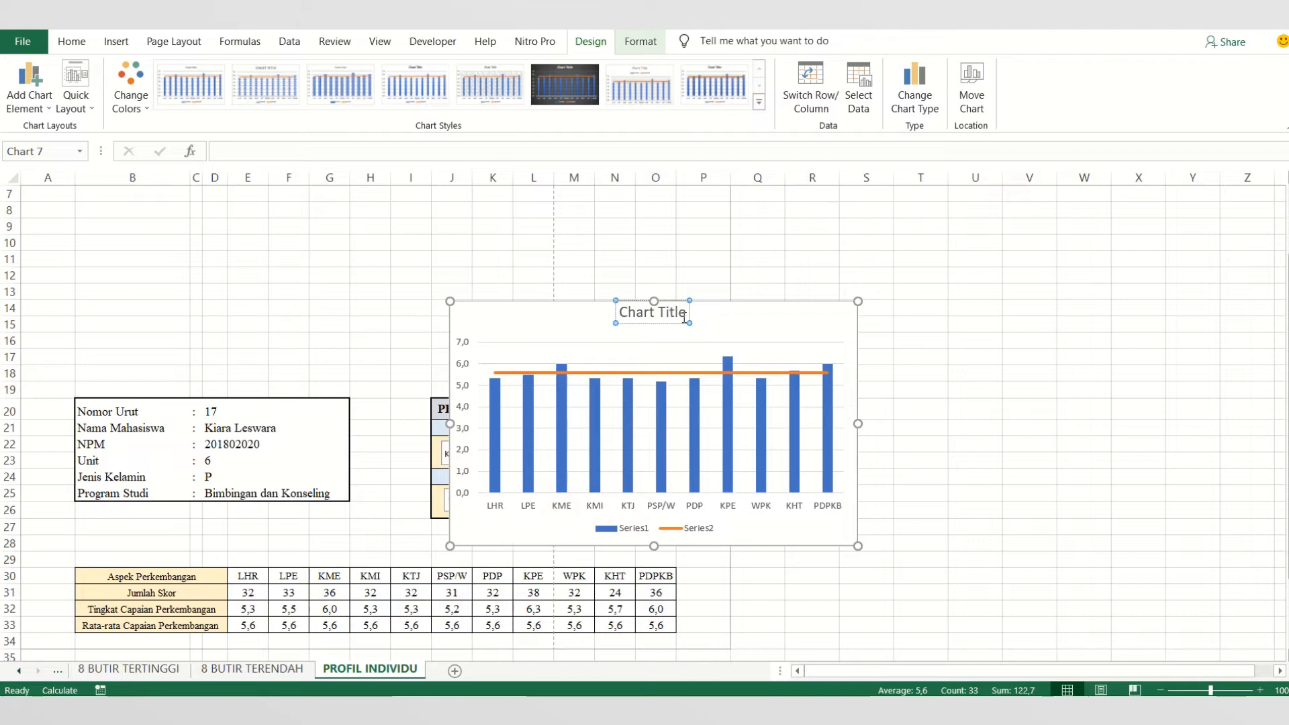
- Replace the chart's placeholder title with Grafik Profil Tingkat Capaian Perkembangan Mahasiswa
left_click(685, 318)
key("ctrl+shift+Left")
key("ctrl+shift+Left")
key("BackSpace")
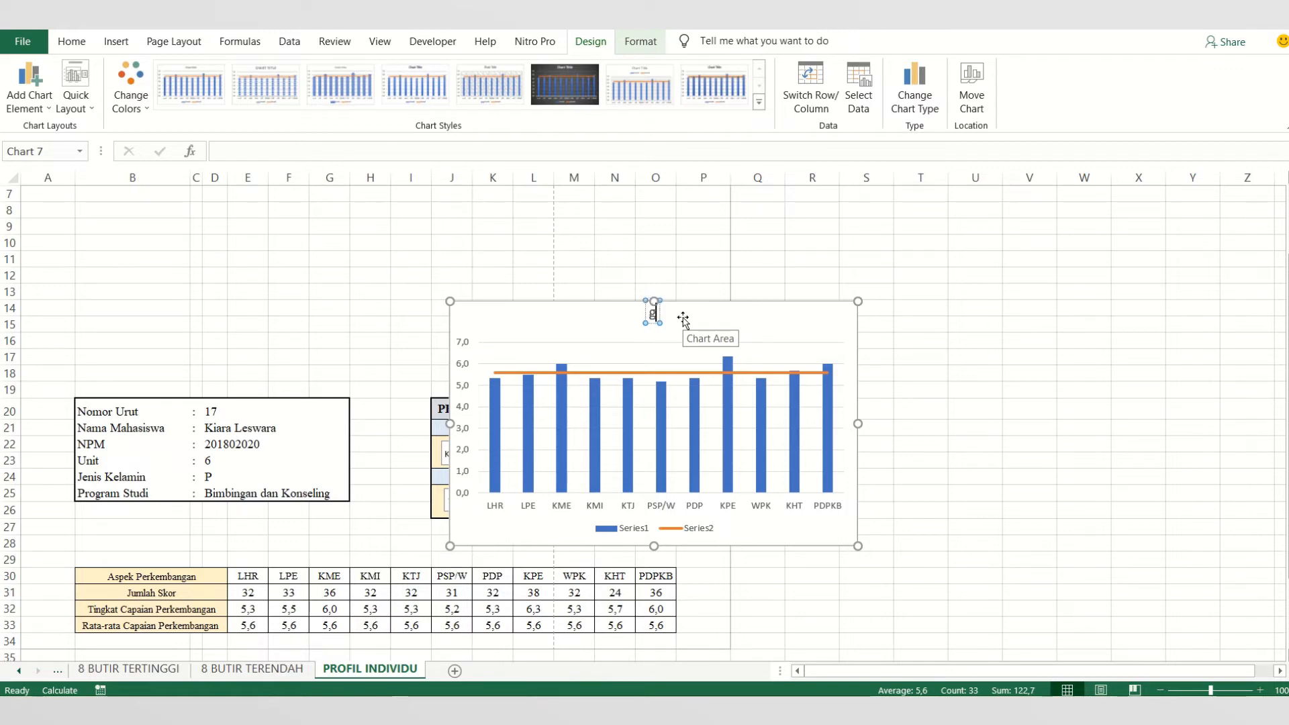
type("Grafik Profil Tingkat")
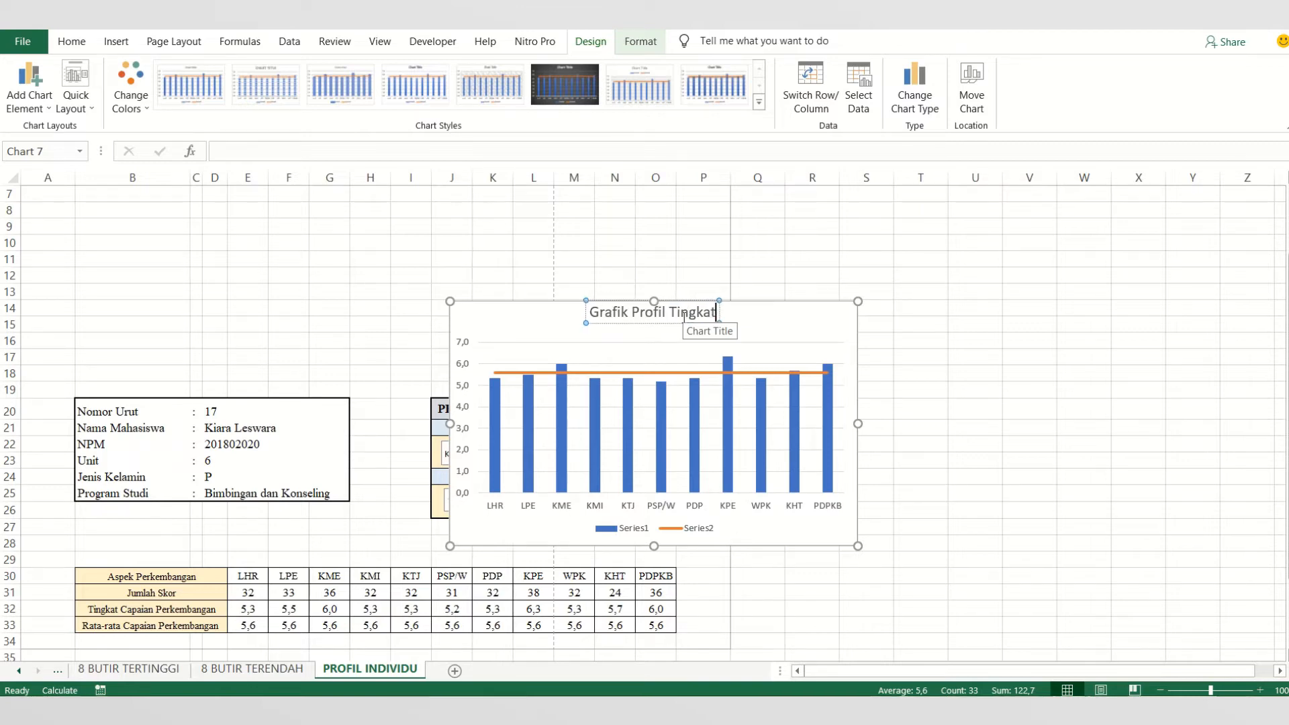
type(" capaian P")
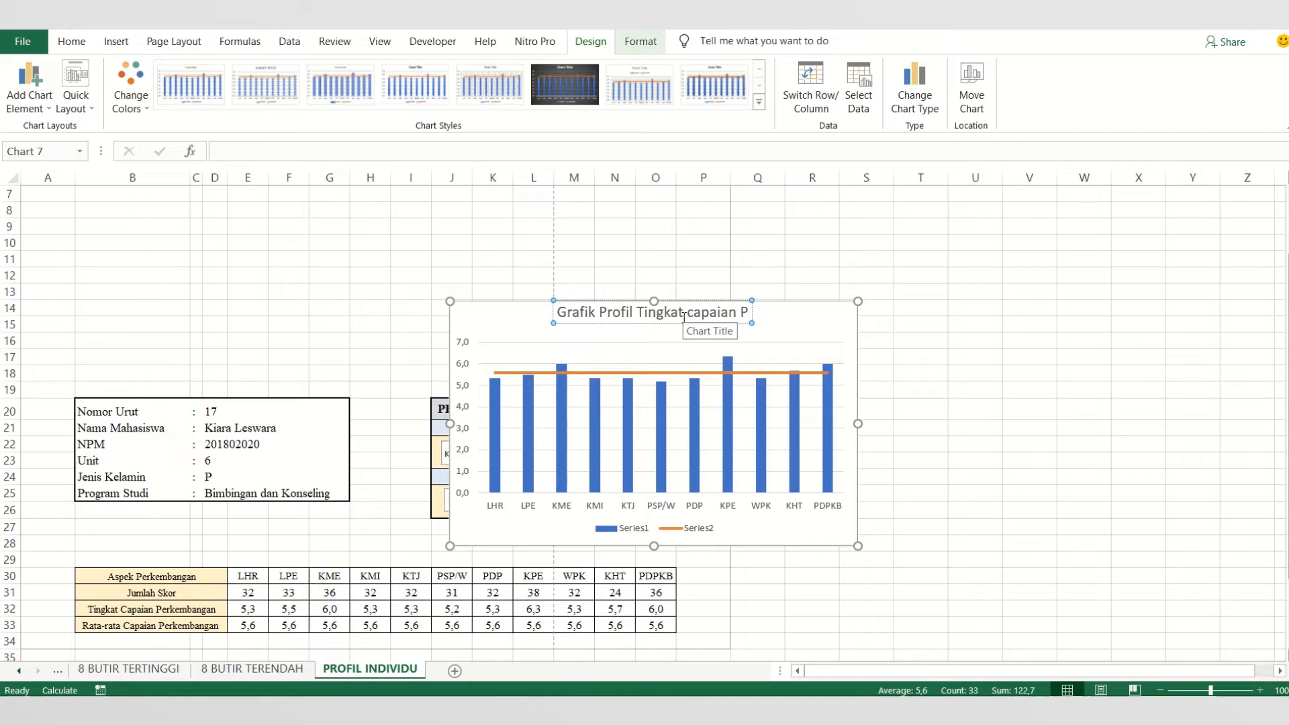
left_click(685, 316)
key("Delete")
type("Capaian P")
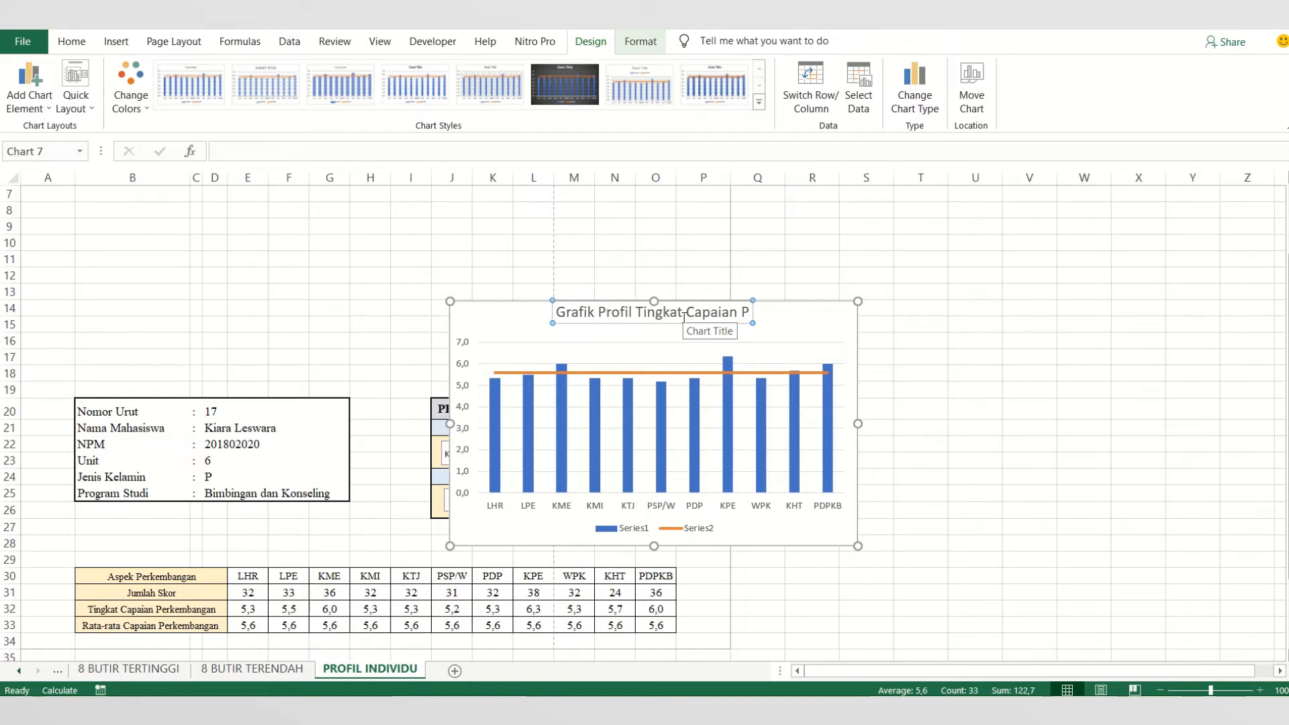
type("erkem")
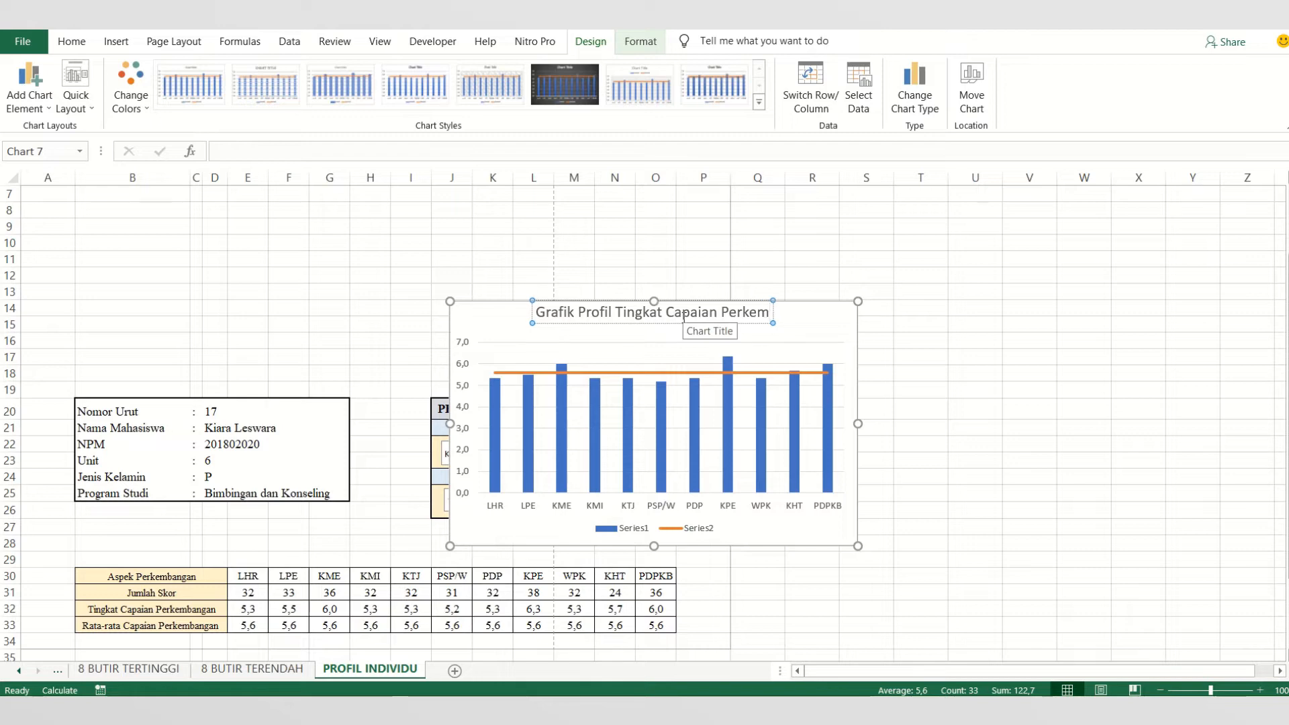
type("bangan Ma")
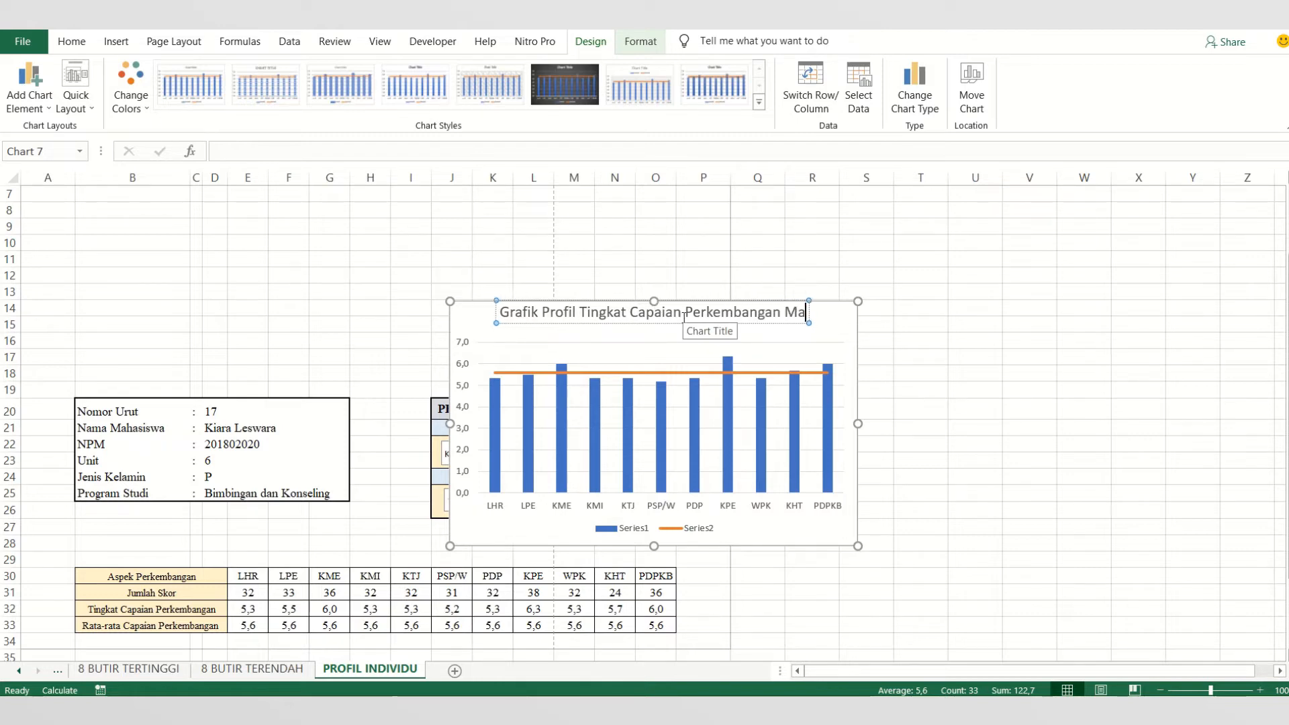
type("hasiswa")
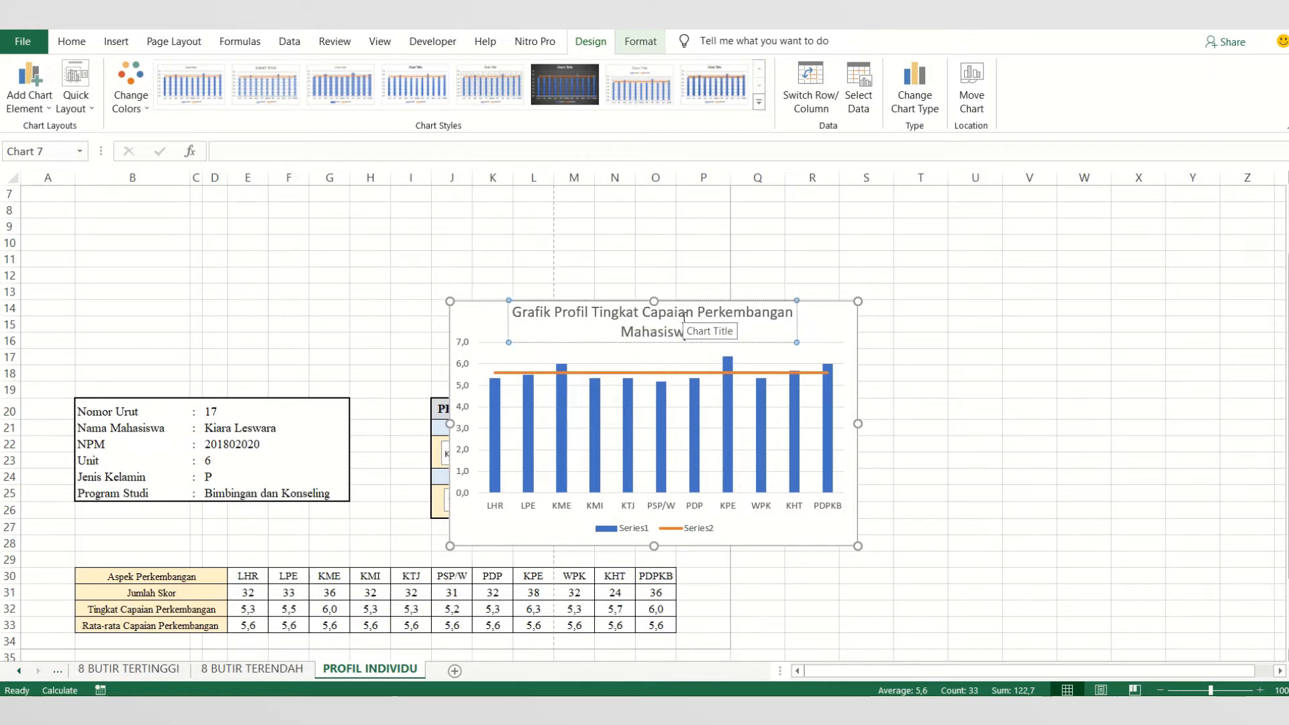
- Format the chart title as bold at size 10,5 and reposition it centred above the plot
key("ctrl+a")
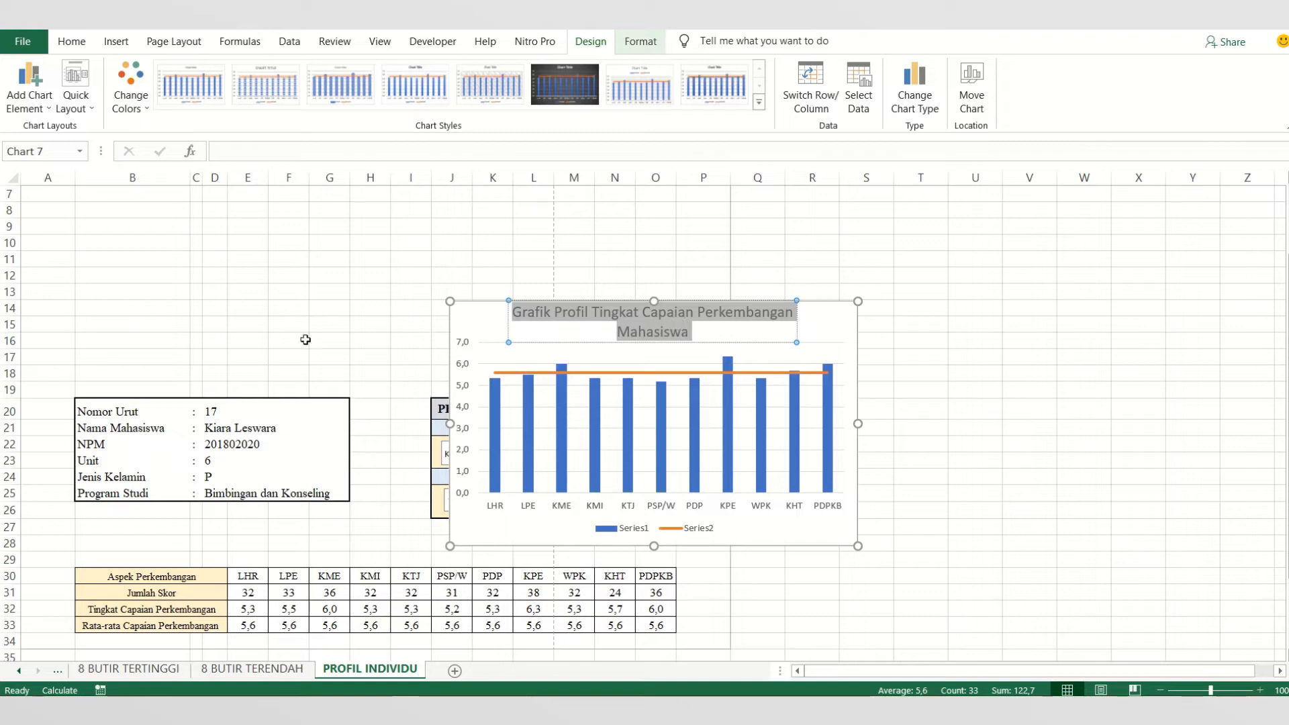
left_click(71, 41)
left_click(255, 71)
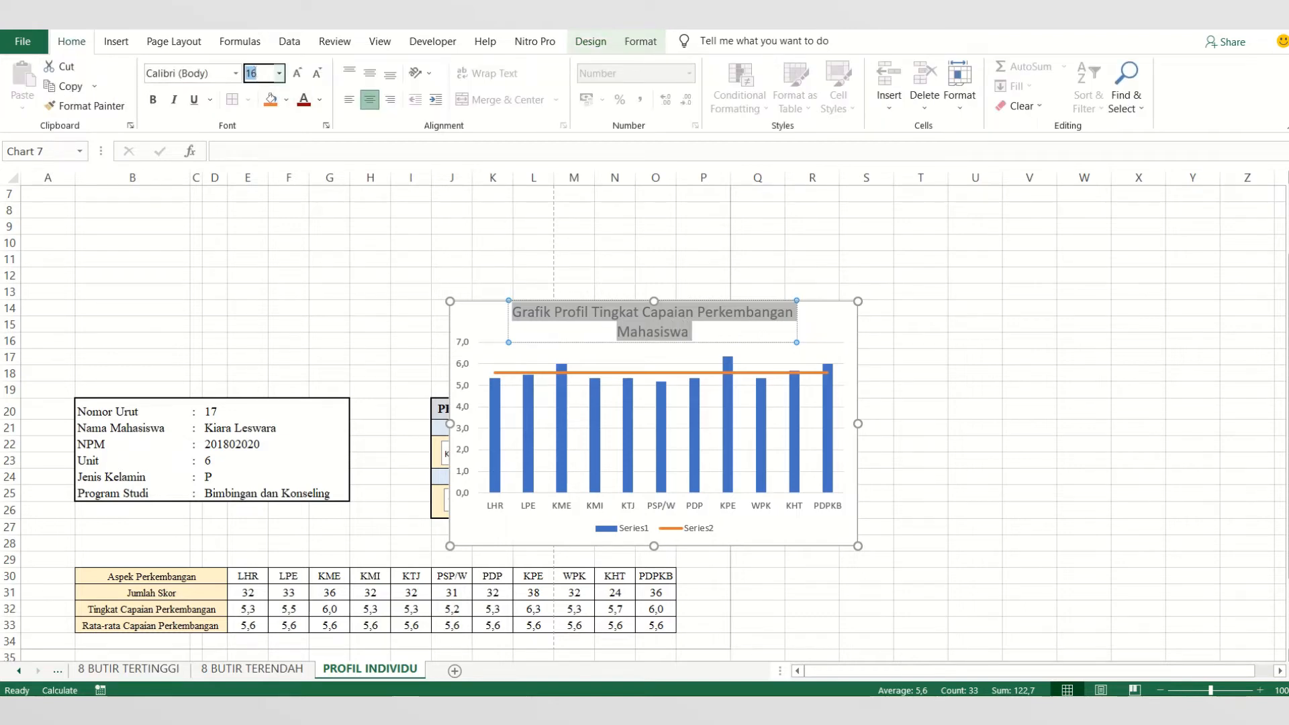
key("Return")
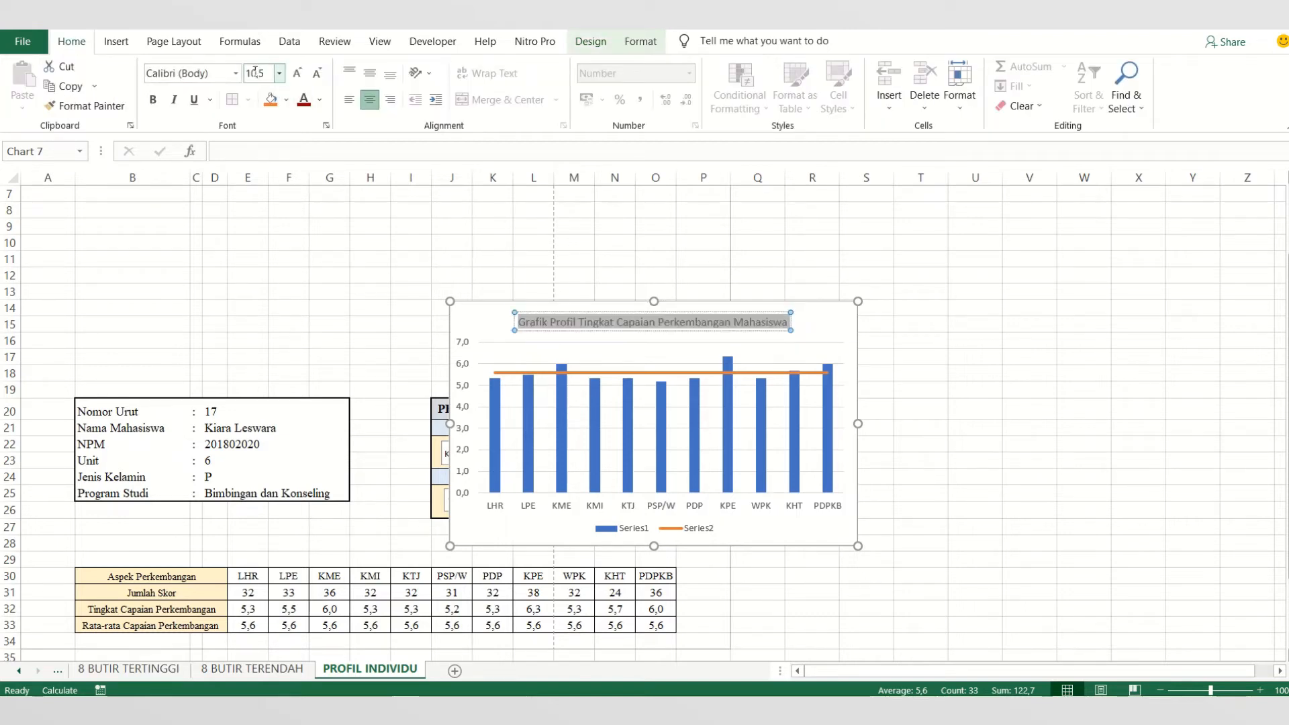
left_click(153, 101)
left_click(834, 332)
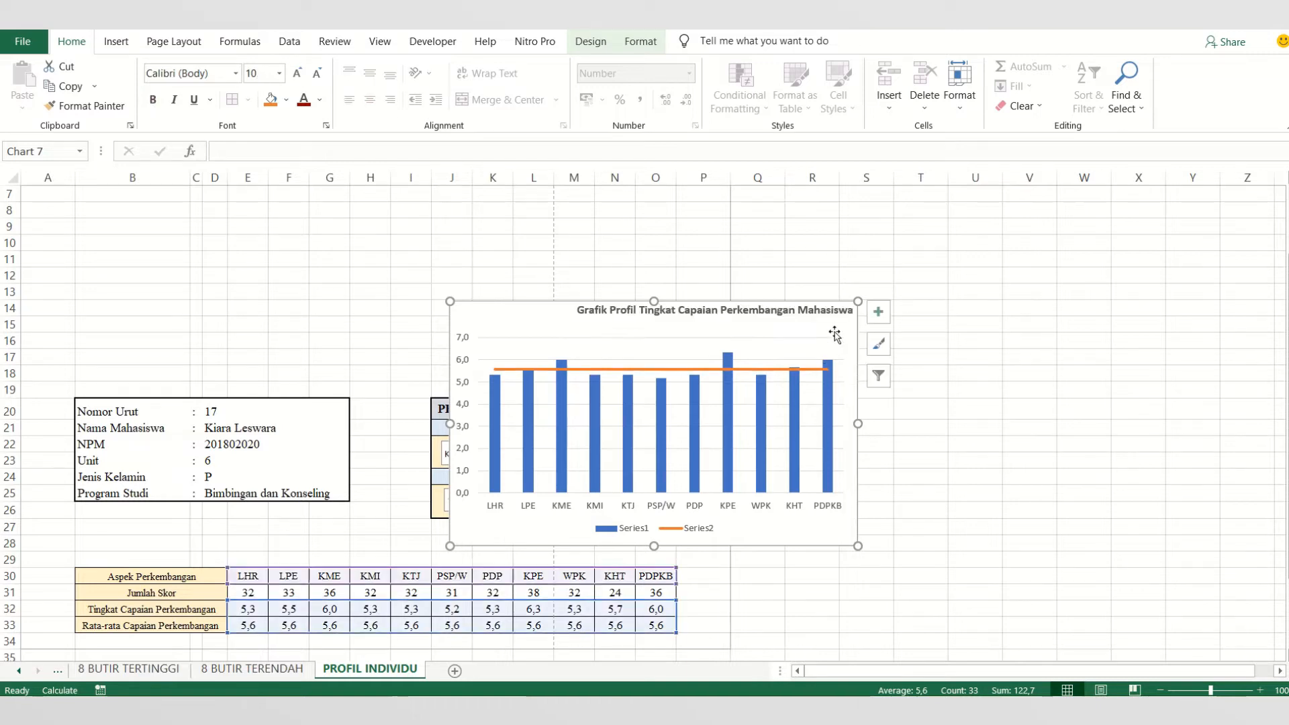
mouse_move(592, 31)
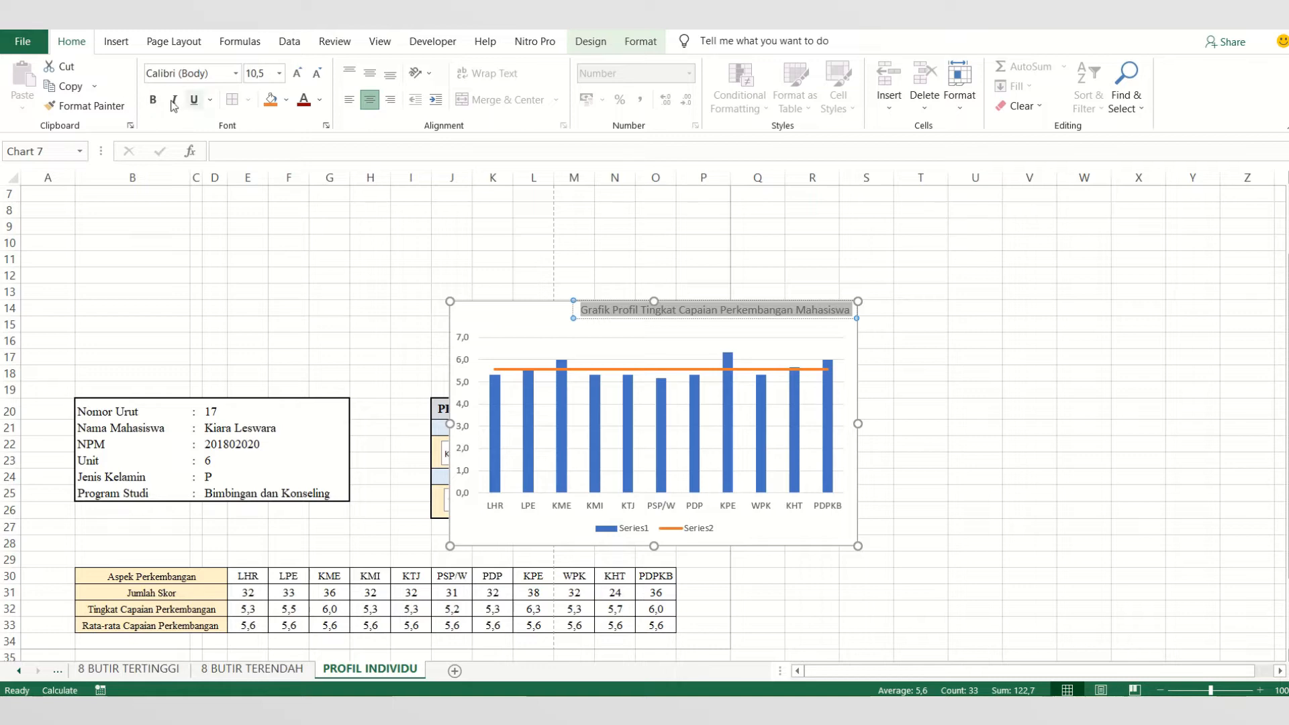
left_click(153, 101)
left_click(672, 310)
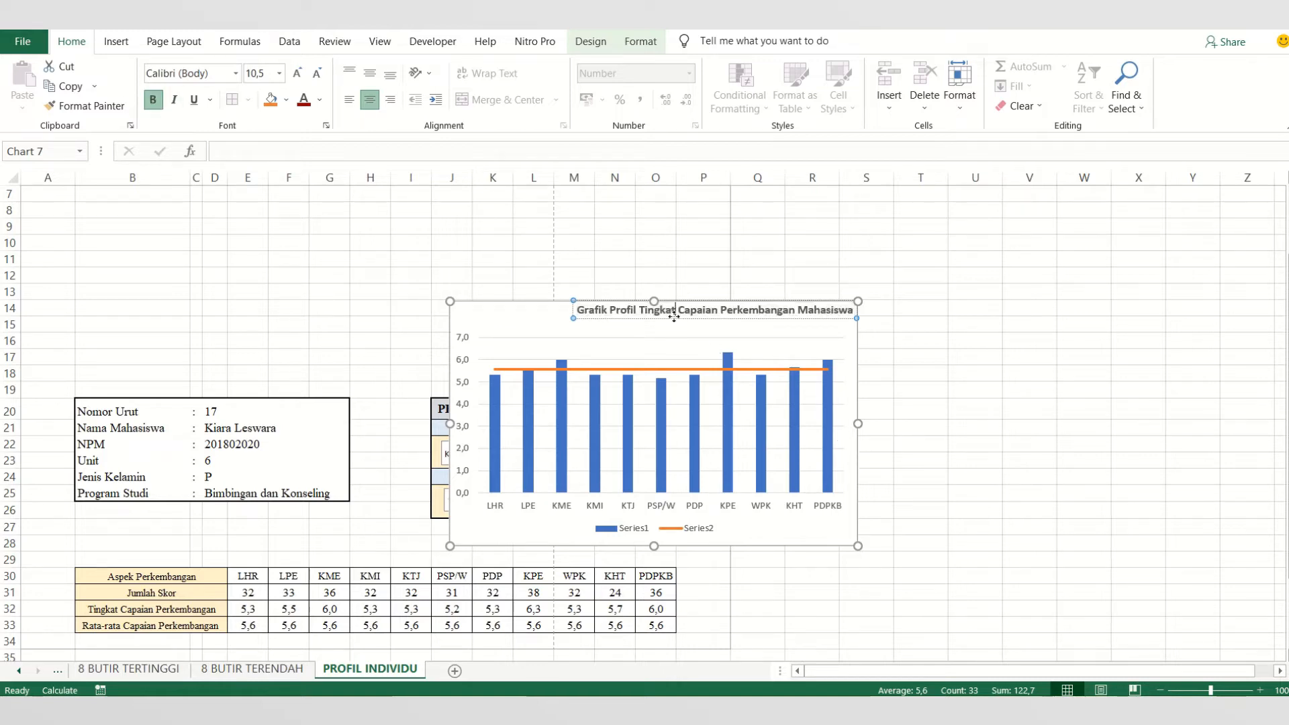
left_click_drag(658, 327, 608, 325)
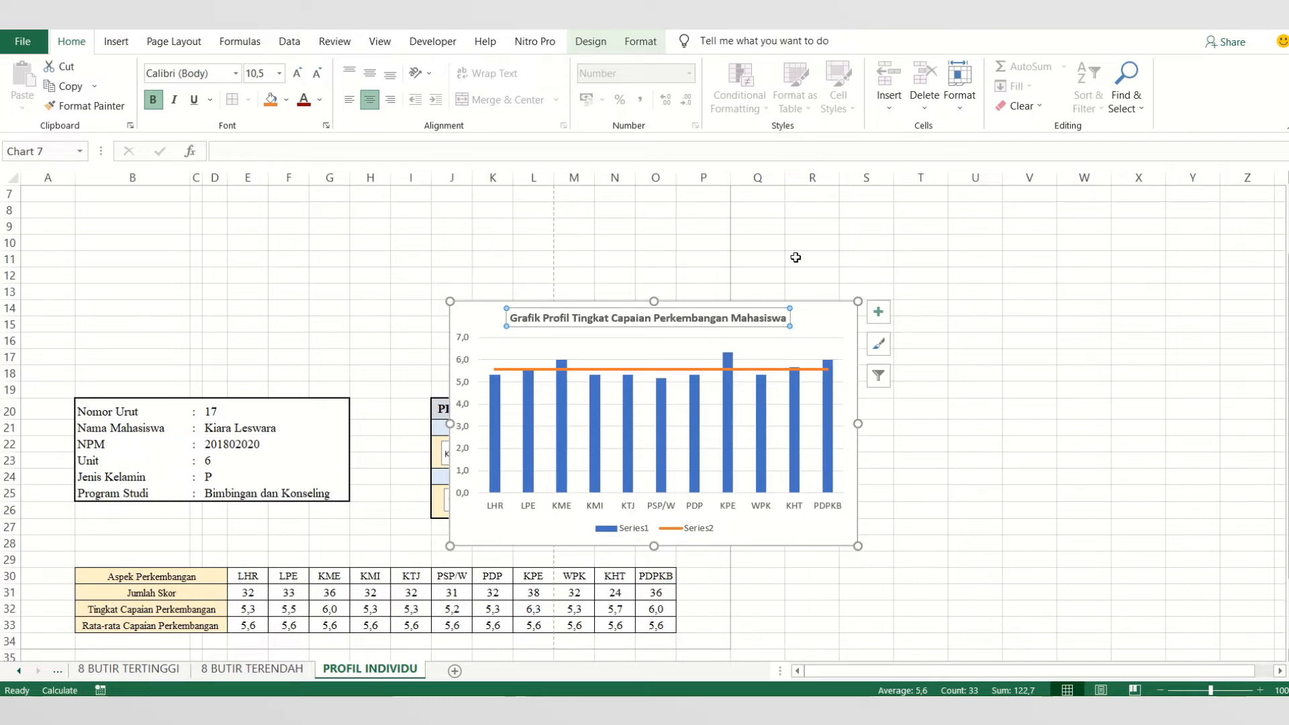
- Edit the chart's data source so the first series takes its name from the Tingkat Capaian Perkembangan label in B32
left_click(625, 533)
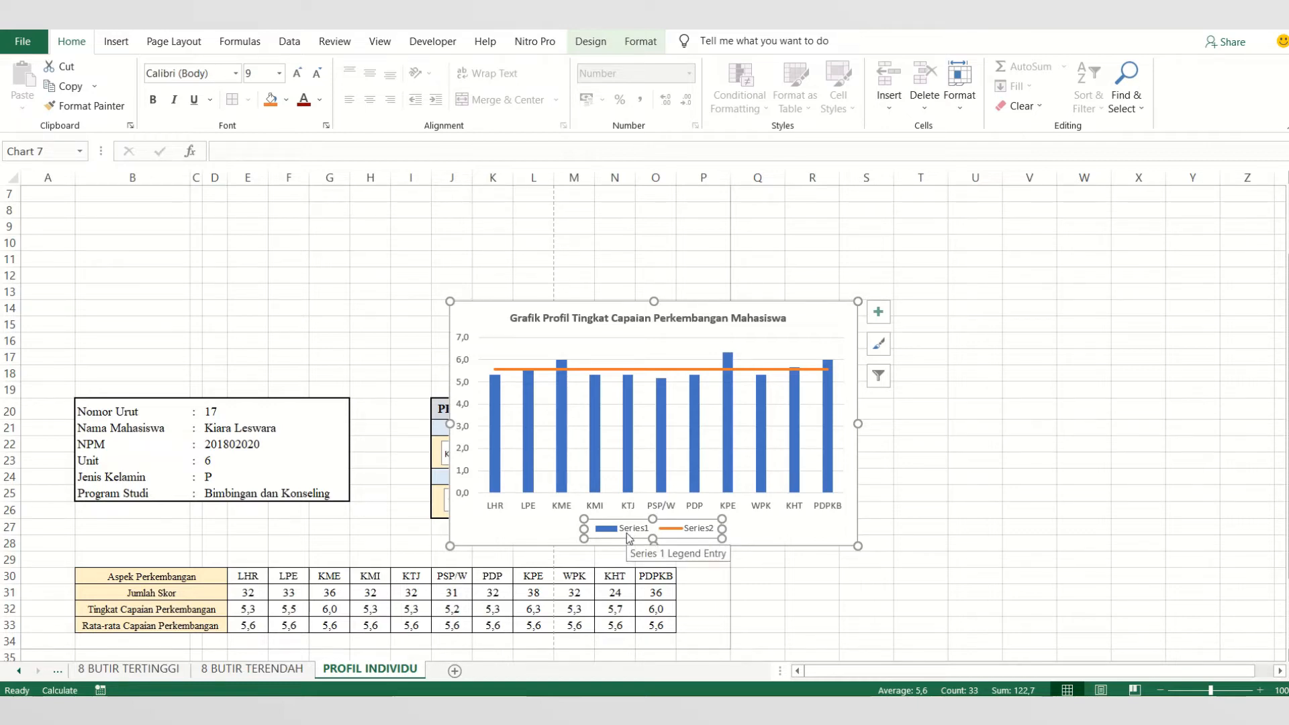
right_click(663, 537)
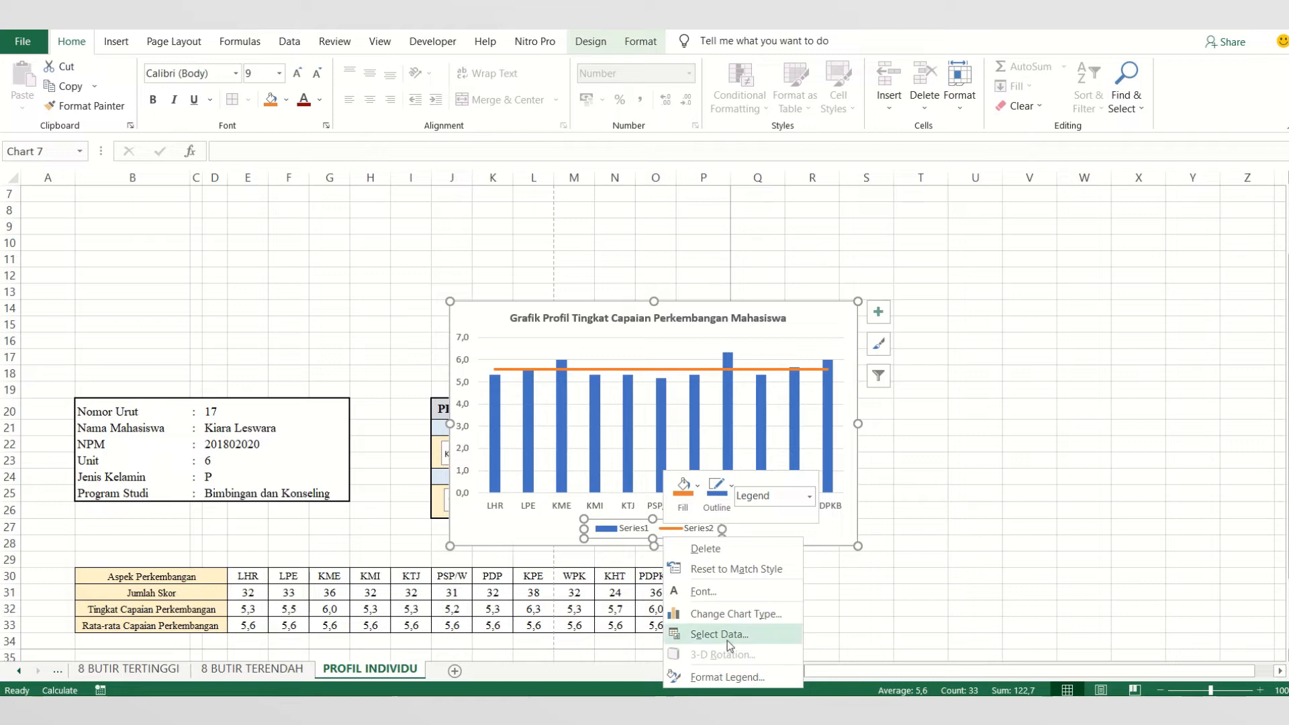
left_click(705, 634)
left_click_drag(329, 186, 556, 188)
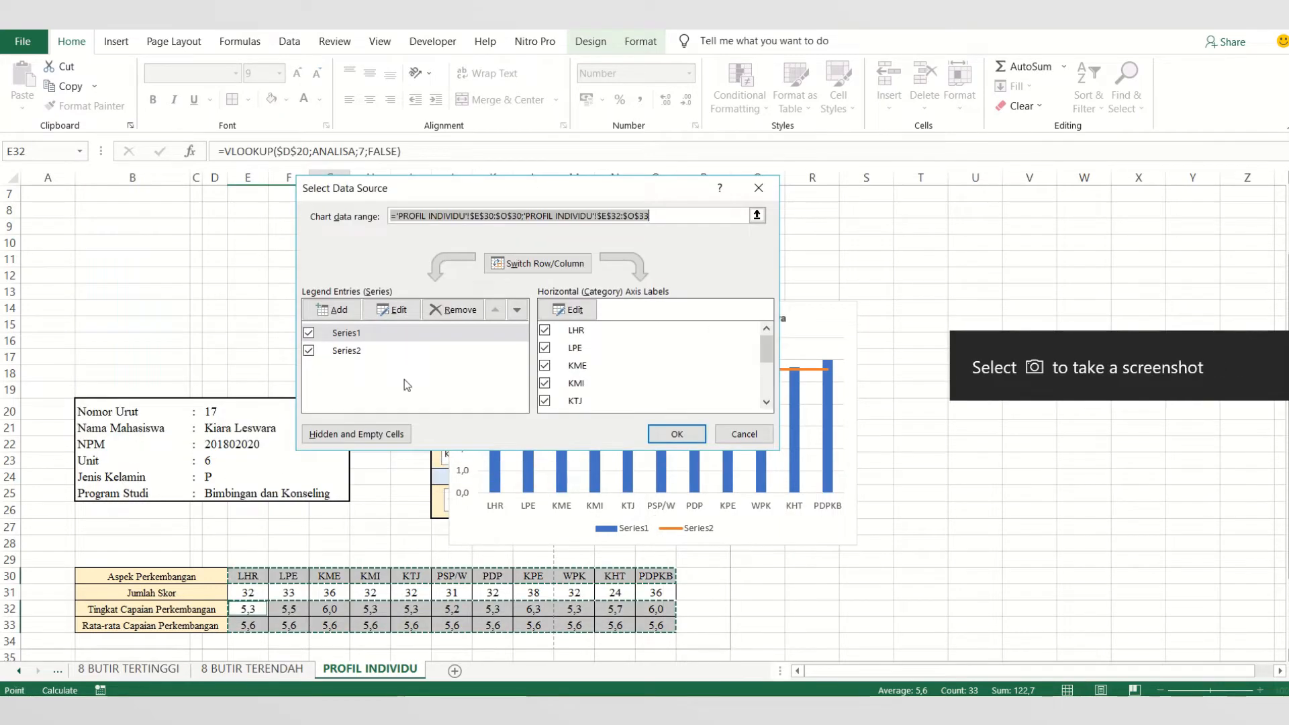
left_click(361, 350)
left_click(349, 333)
left_click(393, 310)
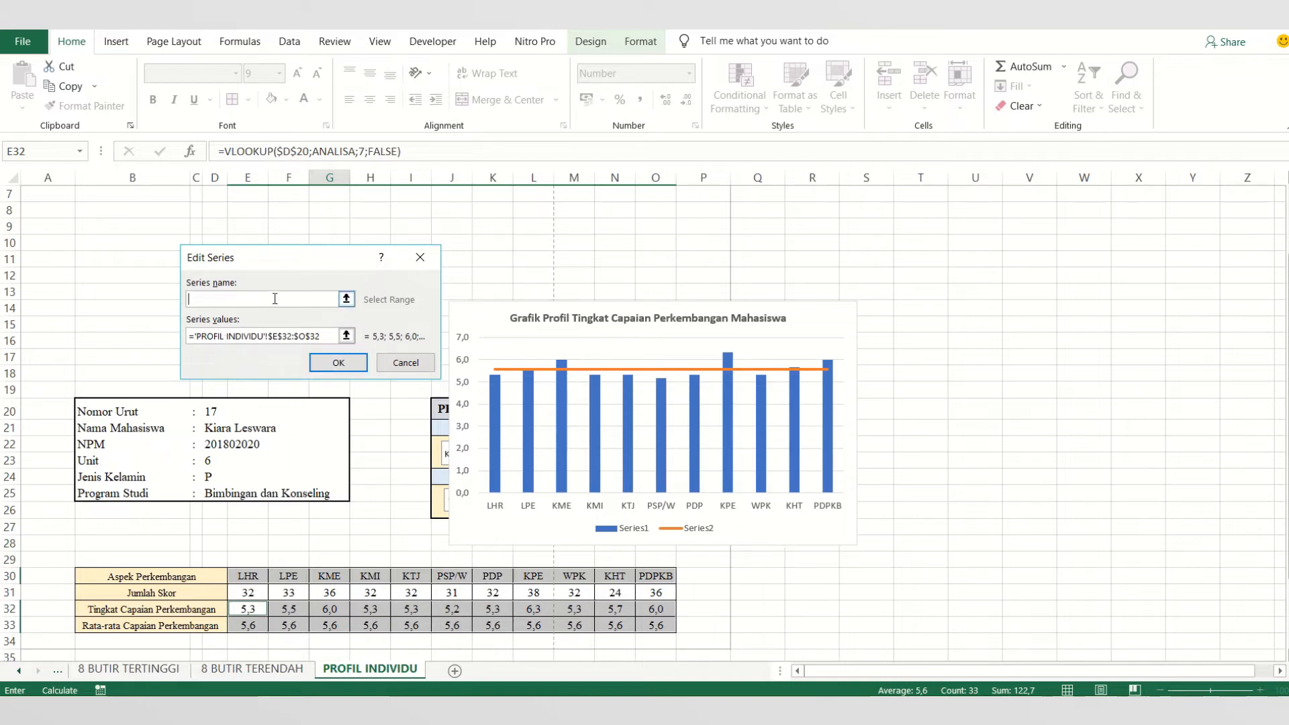
left_click(149, 610)
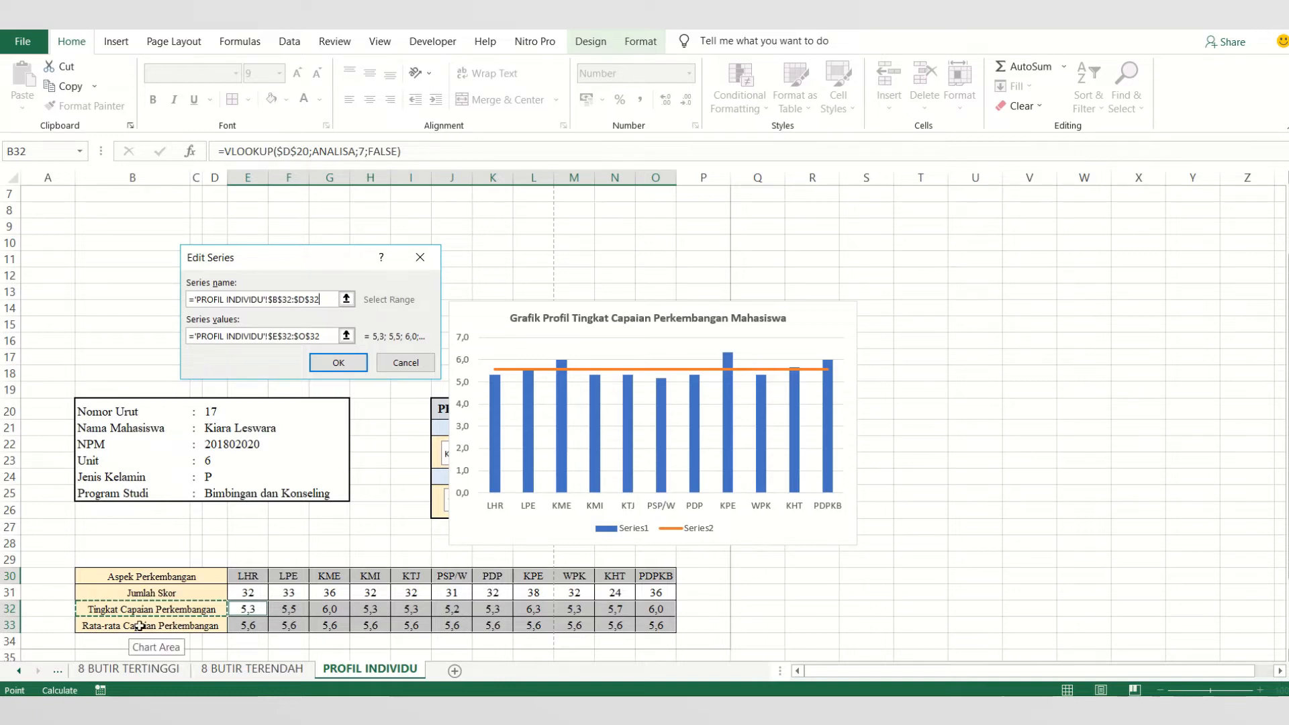
left_click(339, 363)
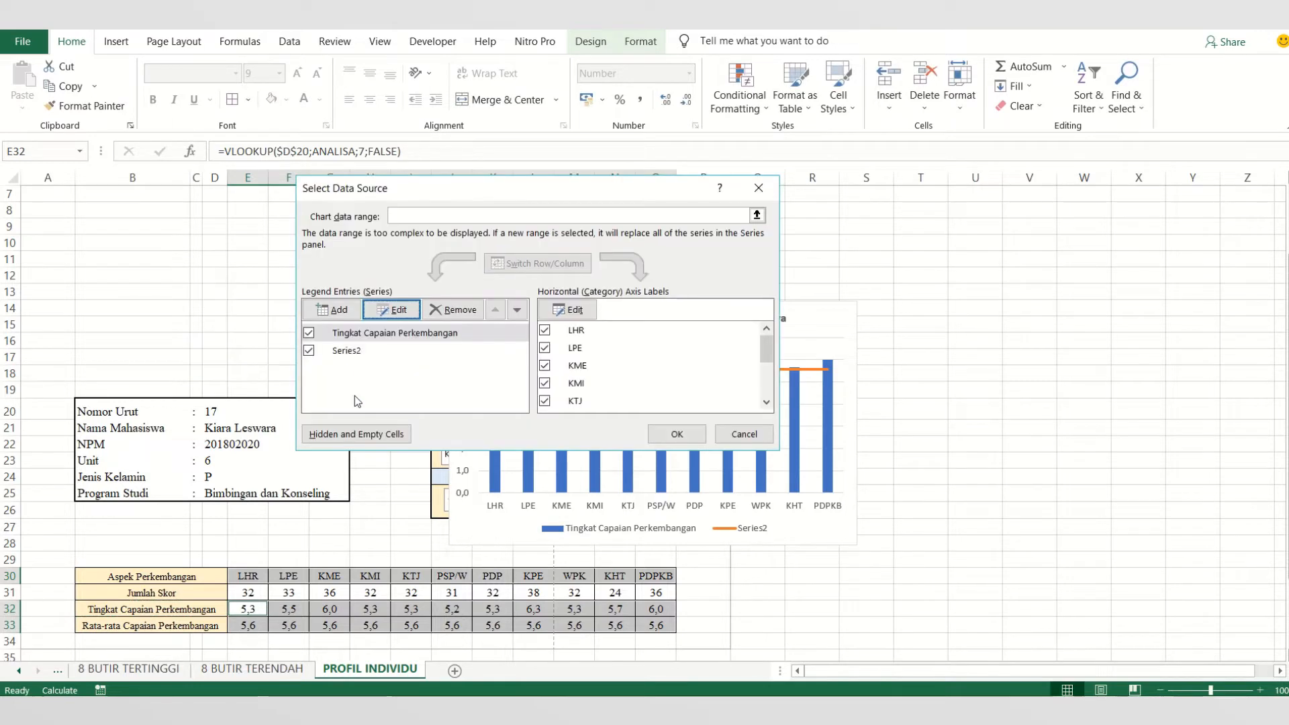
- Name the second series from the Rata-rata Capaian Perkembangan label in B33 and apply the data source changes
left_click(363, 354)
left_click(381, 310)
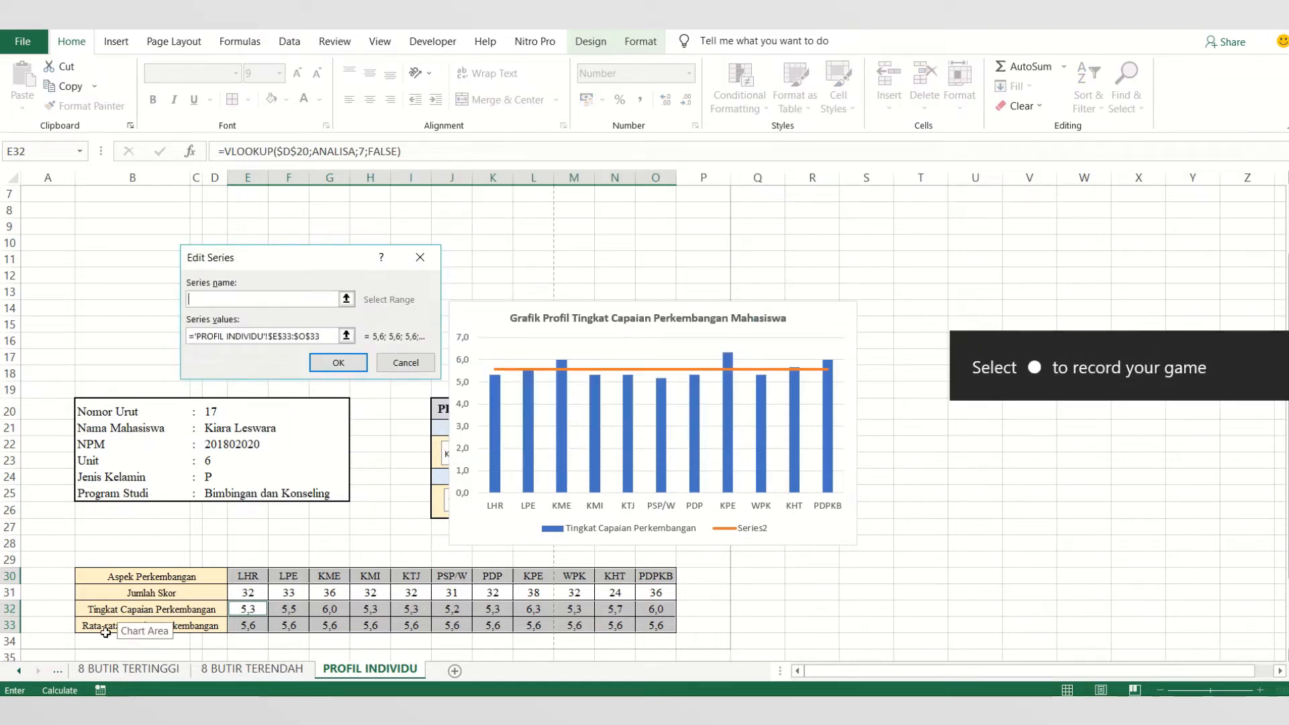
left_click(102, 622)
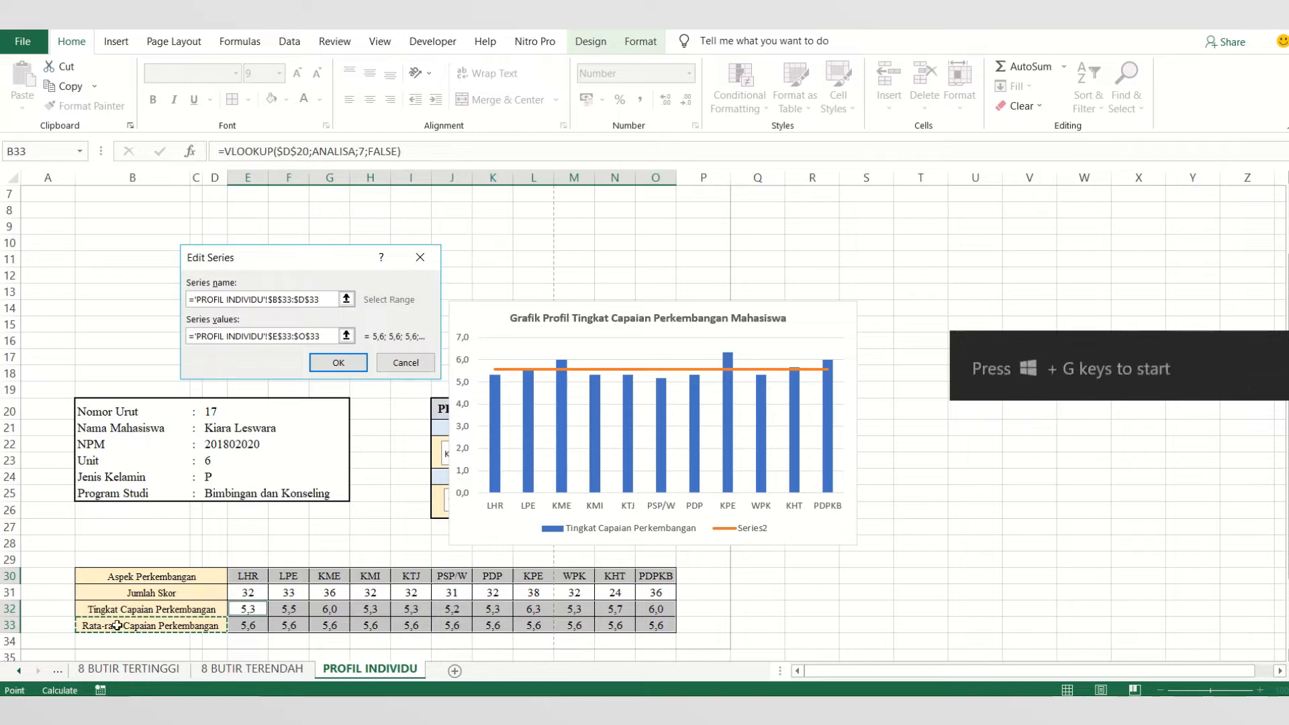
left_click(340, 365)
left_click(677, 434)
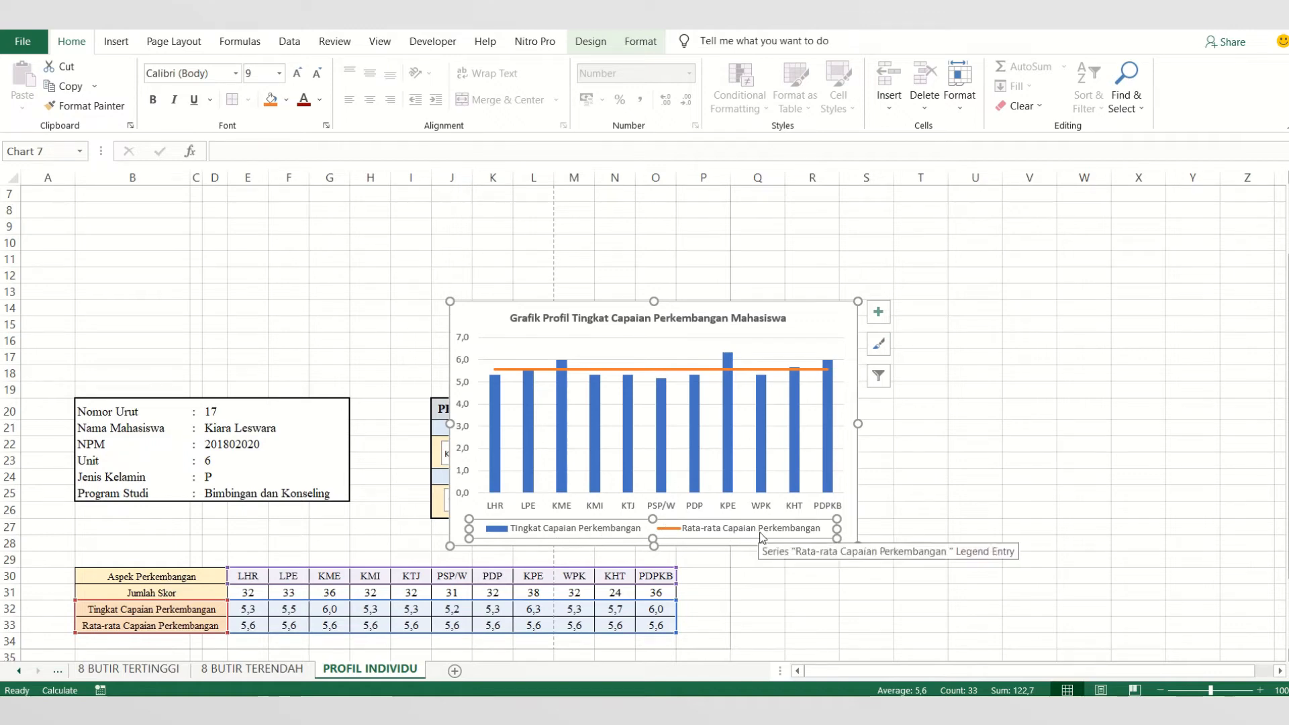
- Add Inside End data labels to the Tingkat Capaian Perkembangan columns
left_click(917, 514)
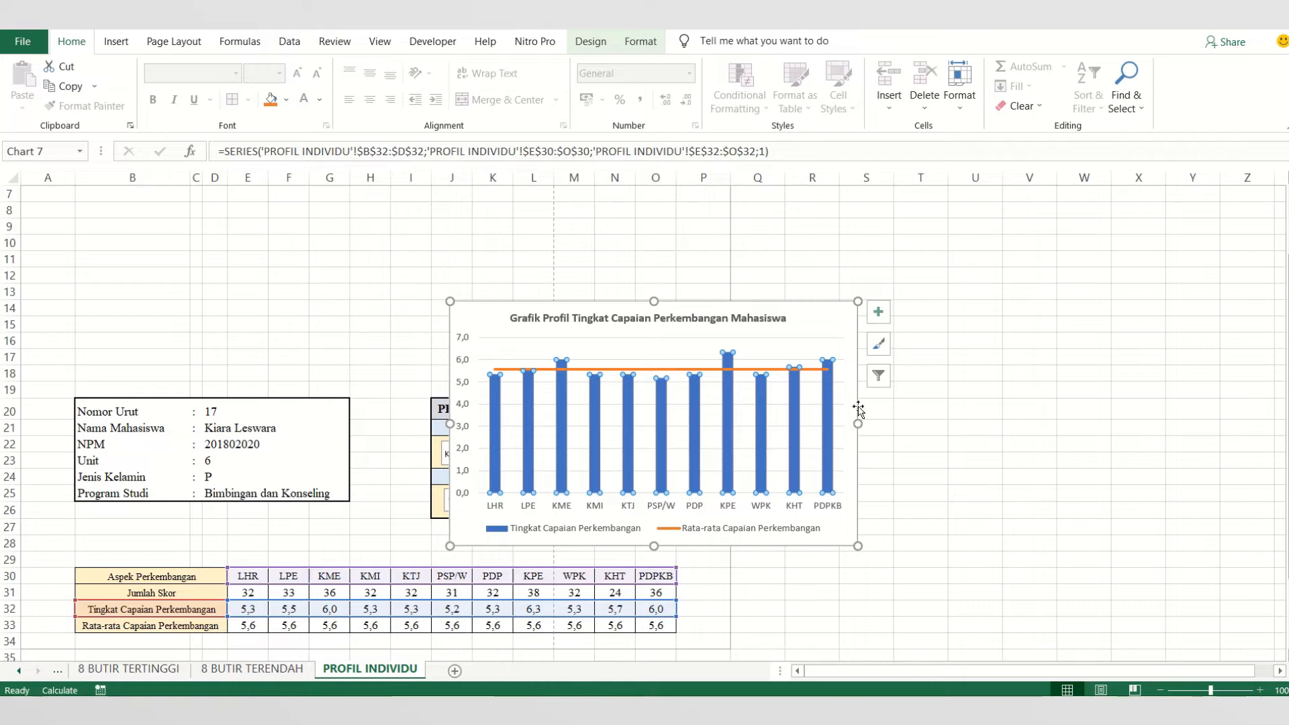
left_click(881, 313)
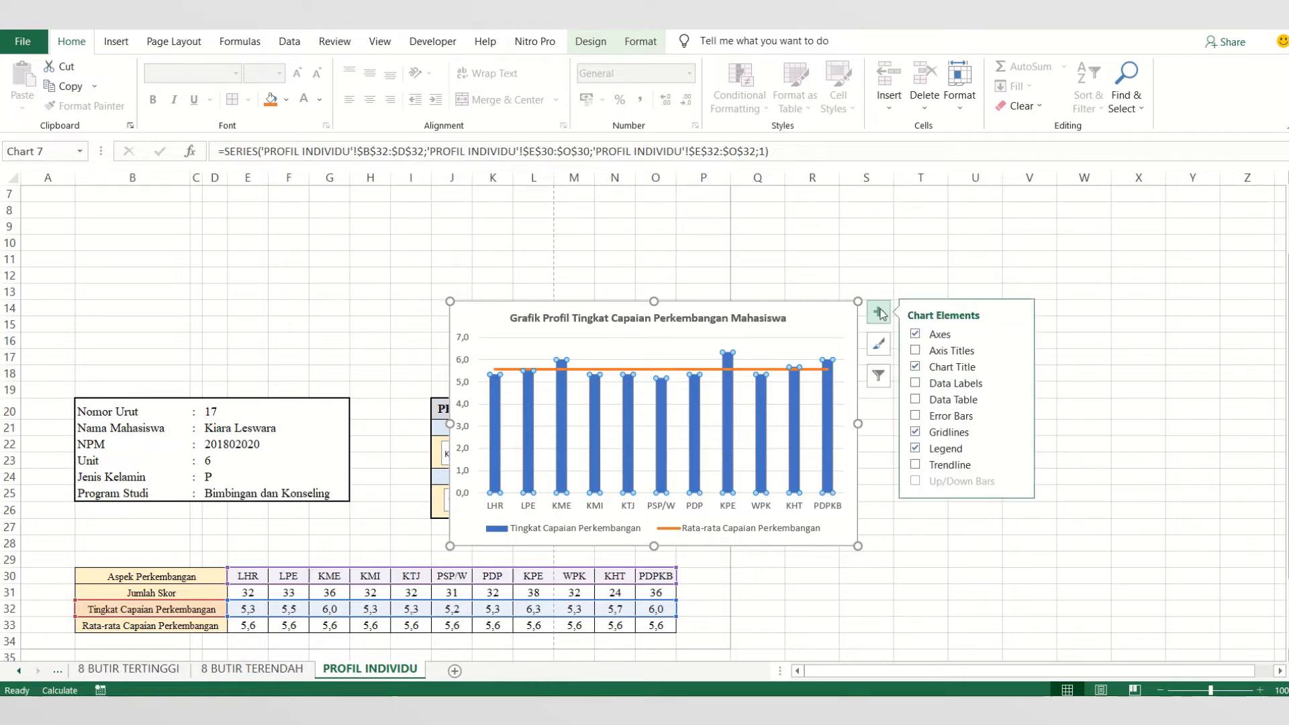
left_click(1018, 383)
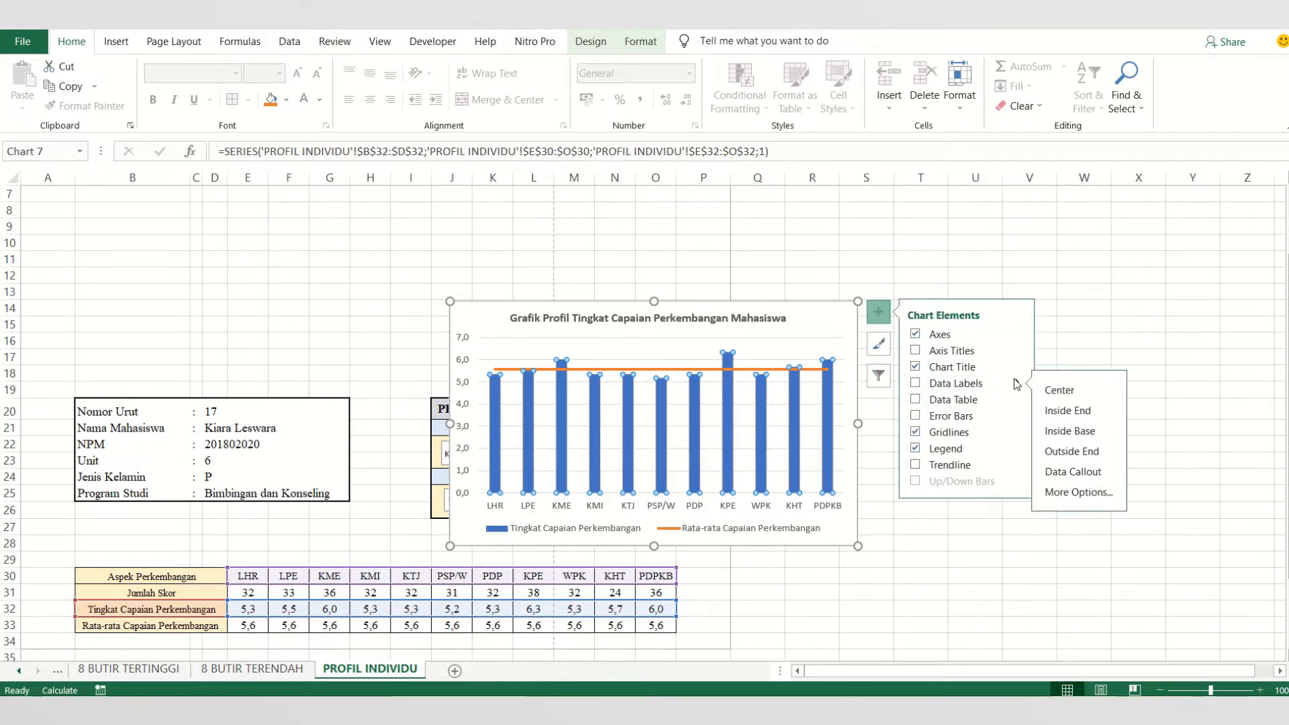
left_click(1070, 410)
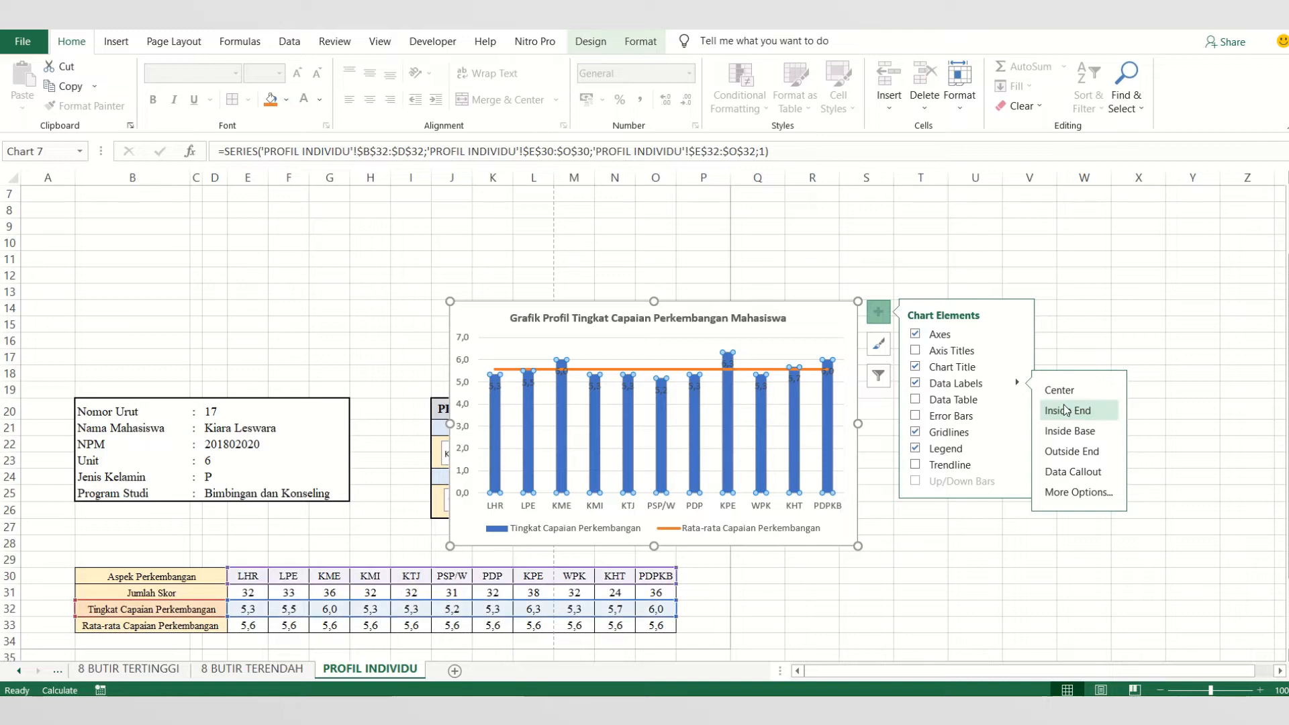
left_click(395, 272)
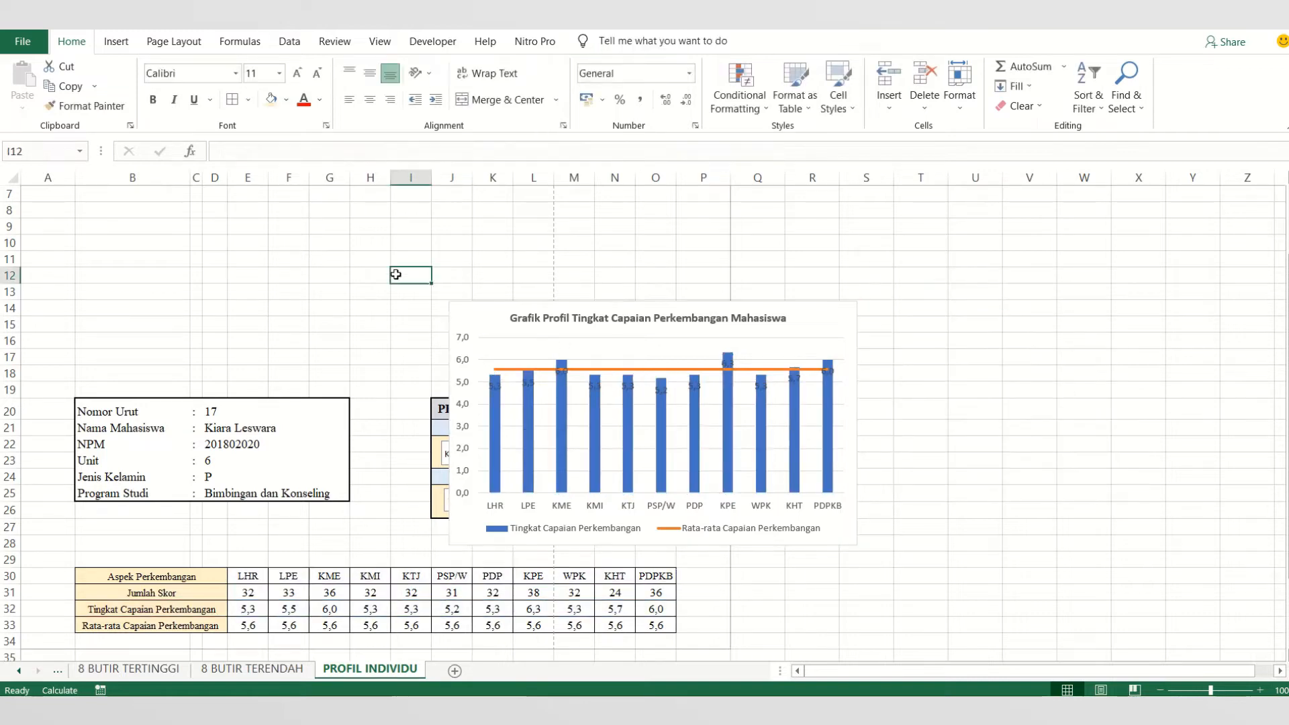
- Change the font color of the column data labels to dark red
left_click(557, 376)
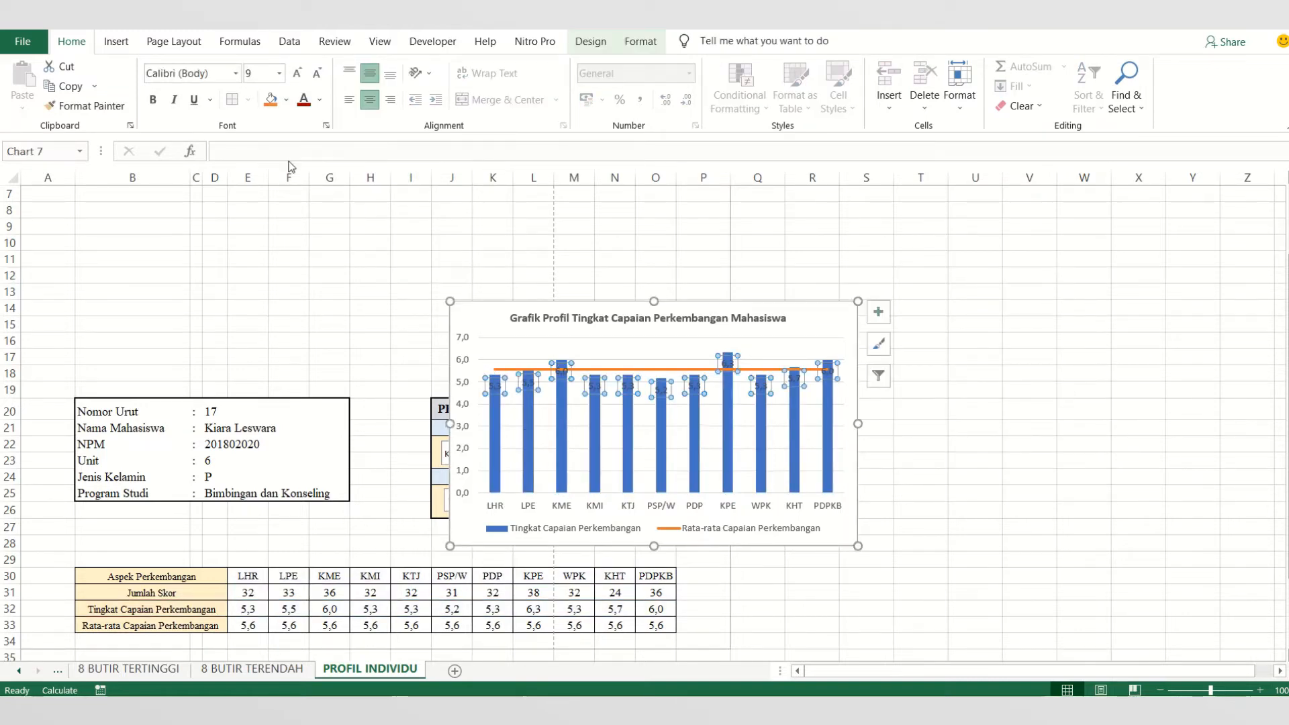
left_click(303, 100)
left_click(880, 314)
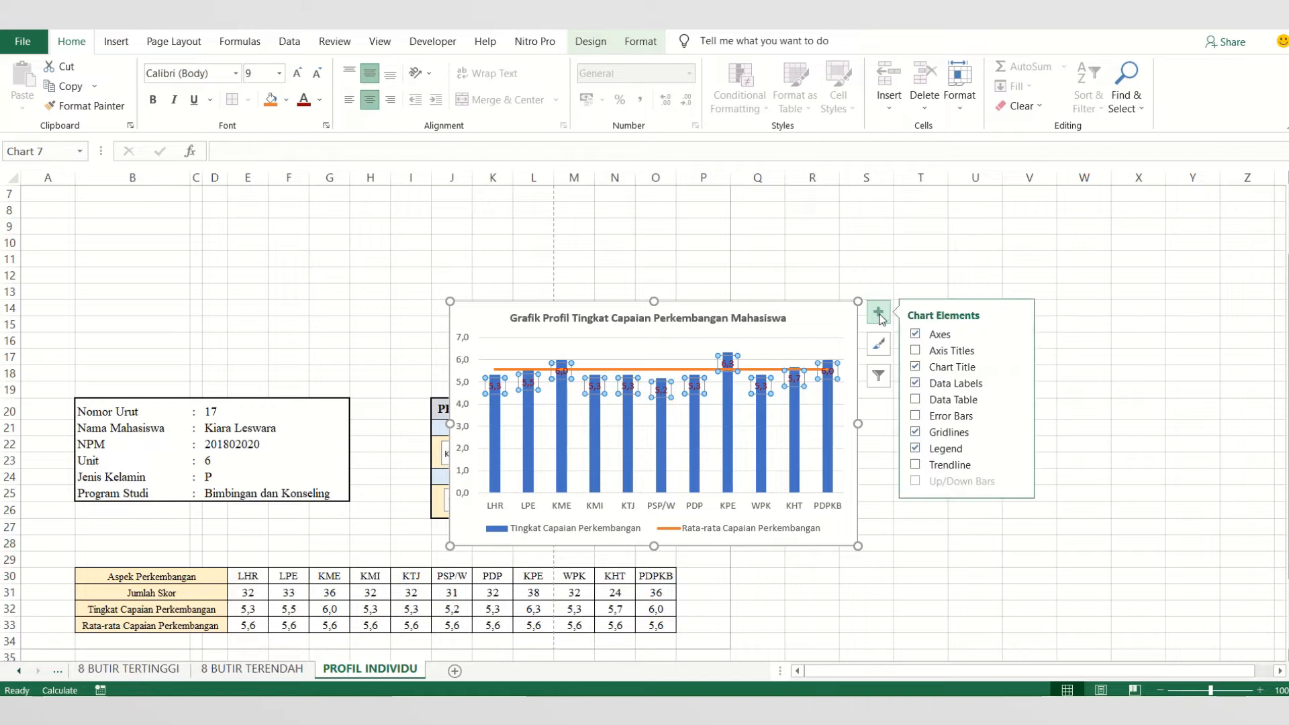
- Open the Format Chart Area settings for the profile chart and close the Alt Text pane
right_click(821, 317)
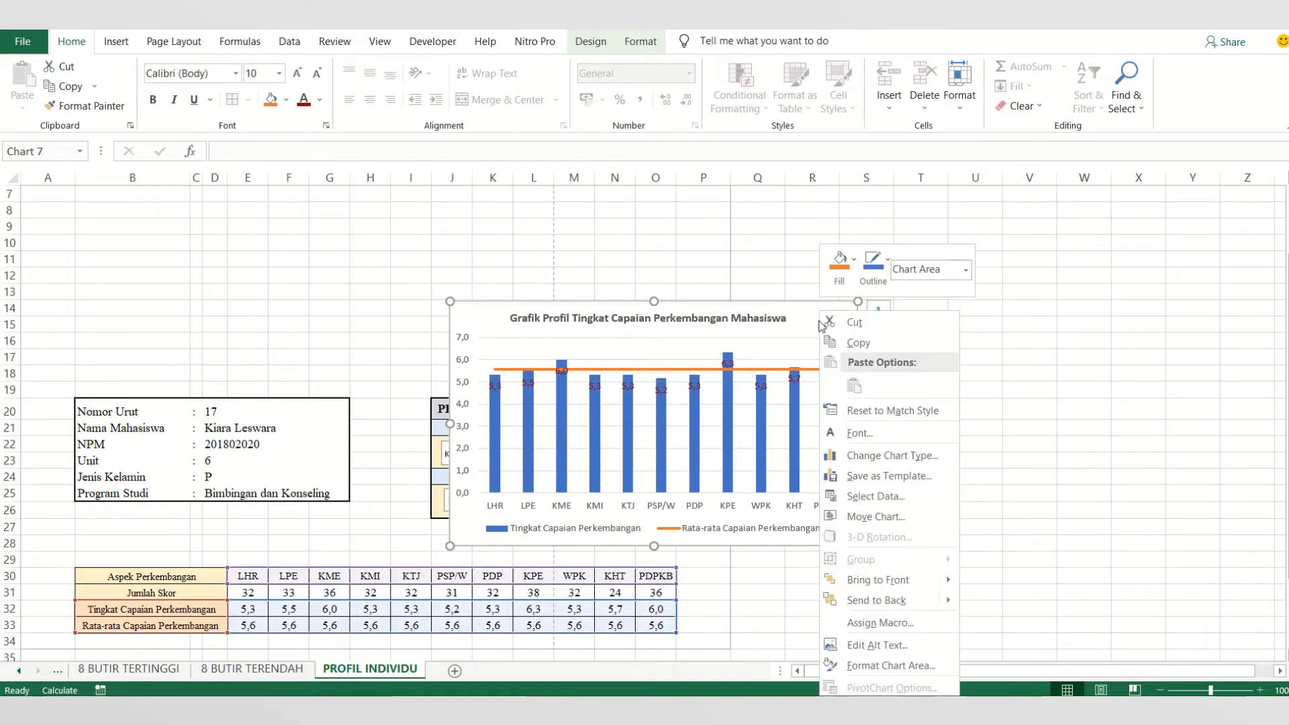
left_click(899, 645)
left_click(660, 391)
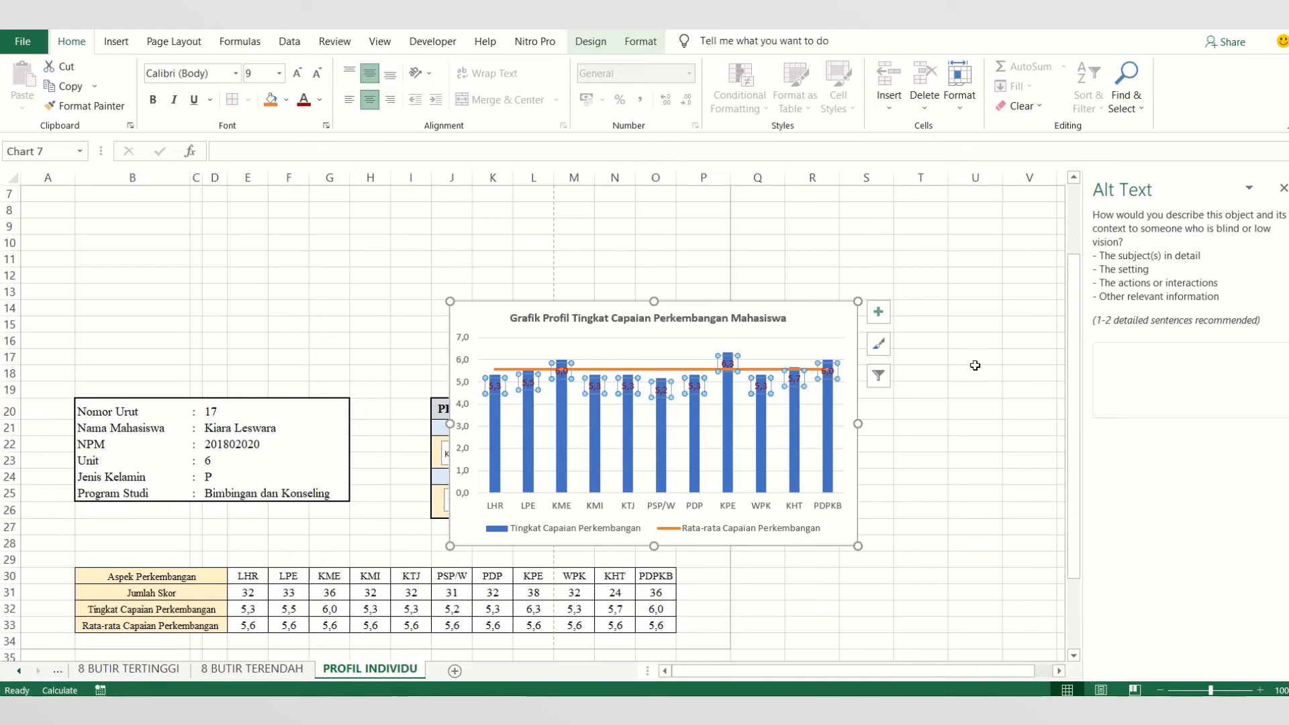
right_click(820, 313)
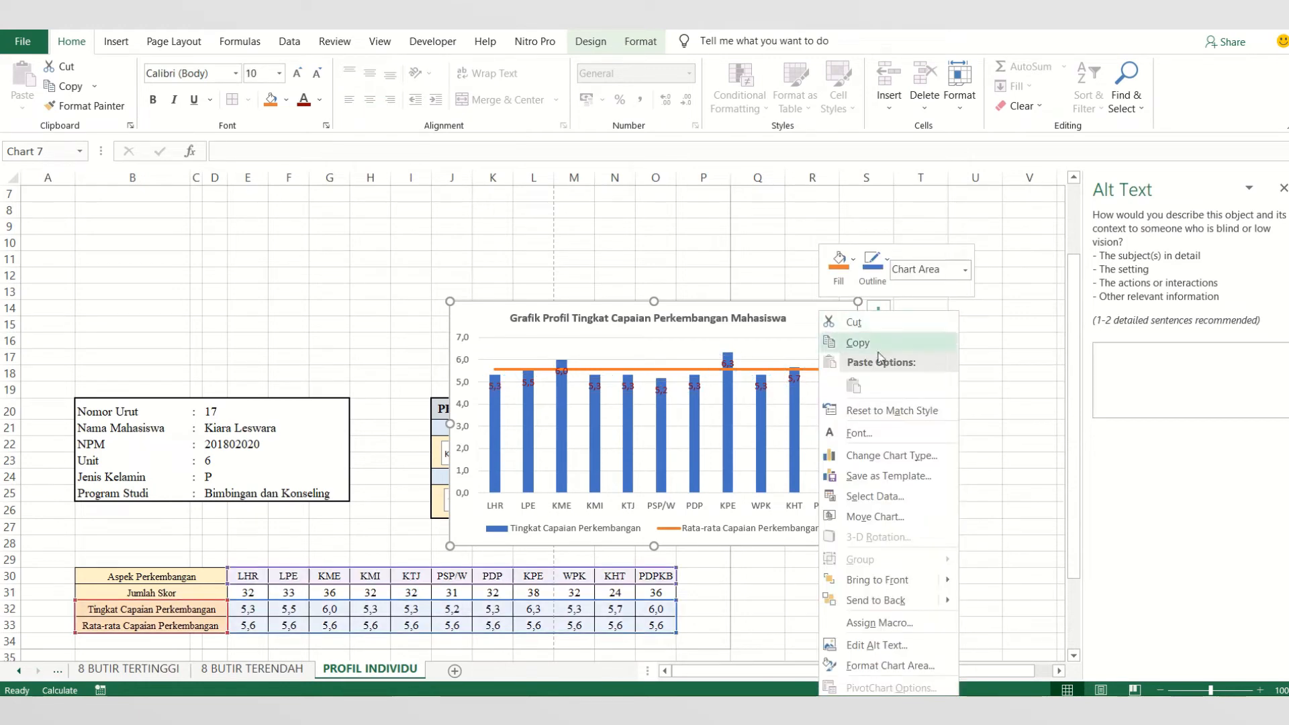
left_click(895, 666)
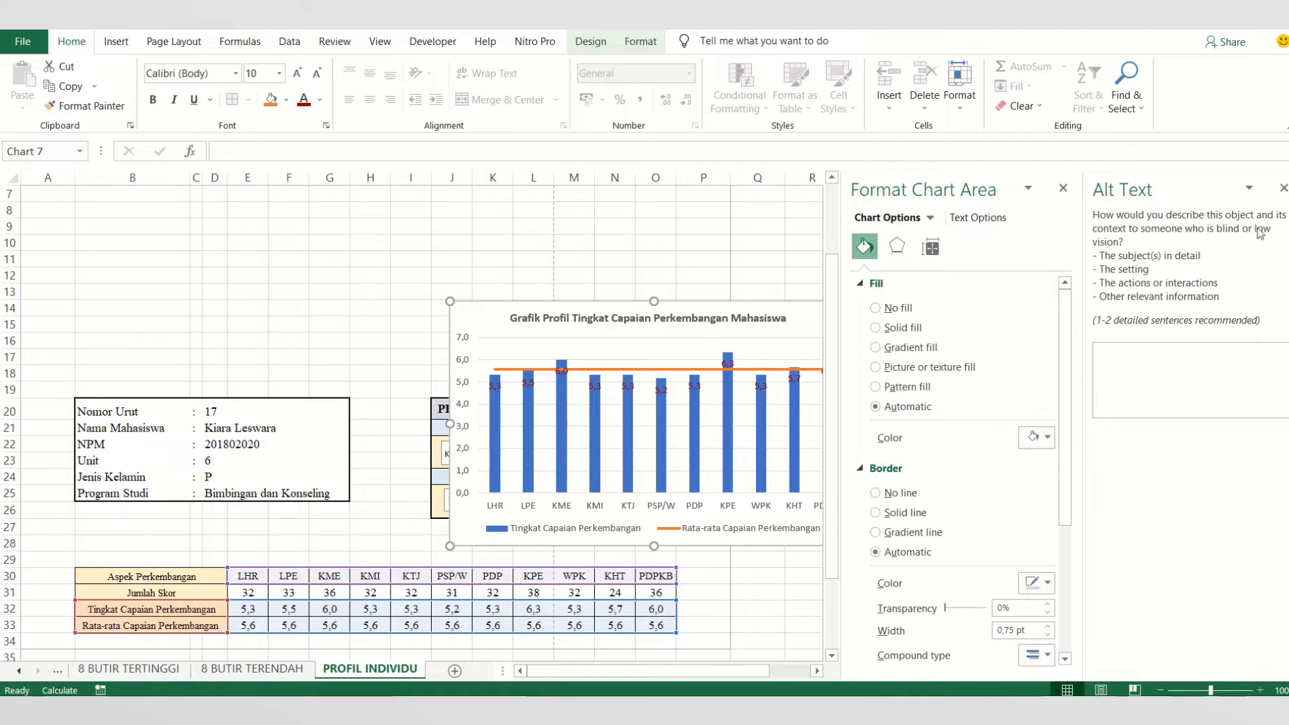
left_click(1283, 188)
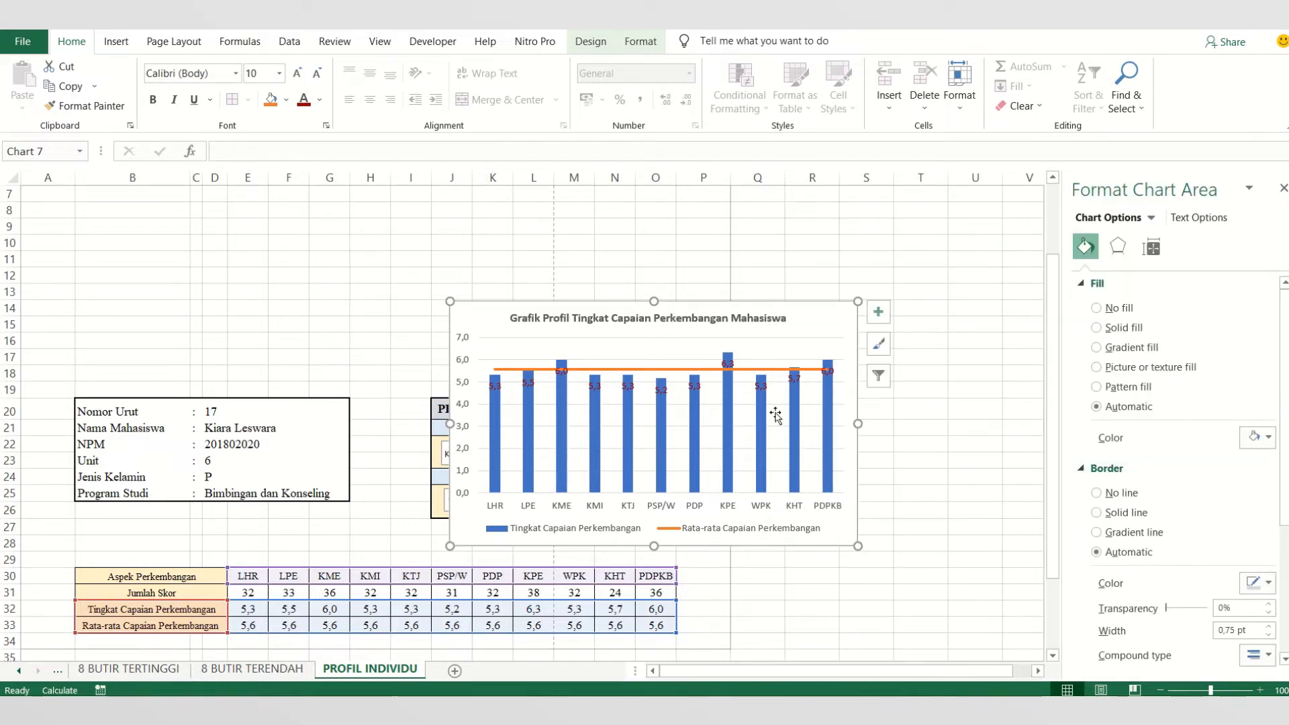
- Compare the fill types on the Tingkat Capaian Perkembangan data labels and apply Gradient fill
left_click(763, 385)
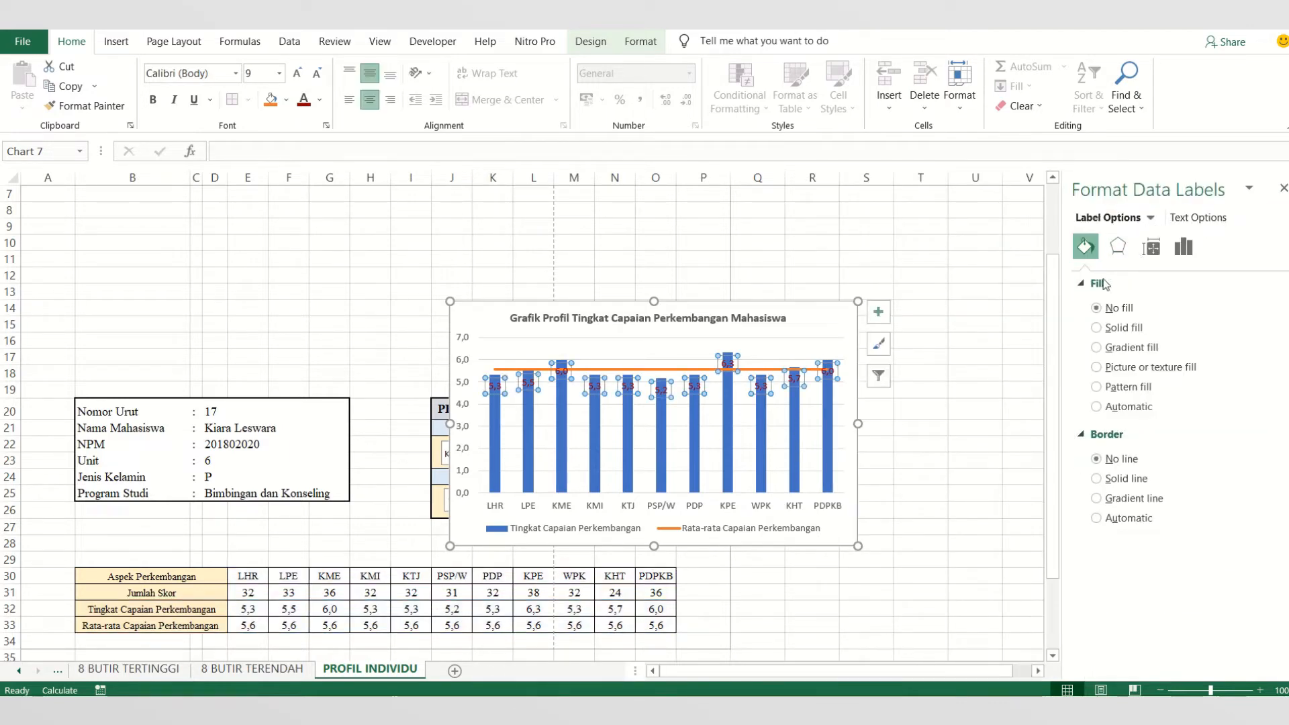
left_click(1115, 328)
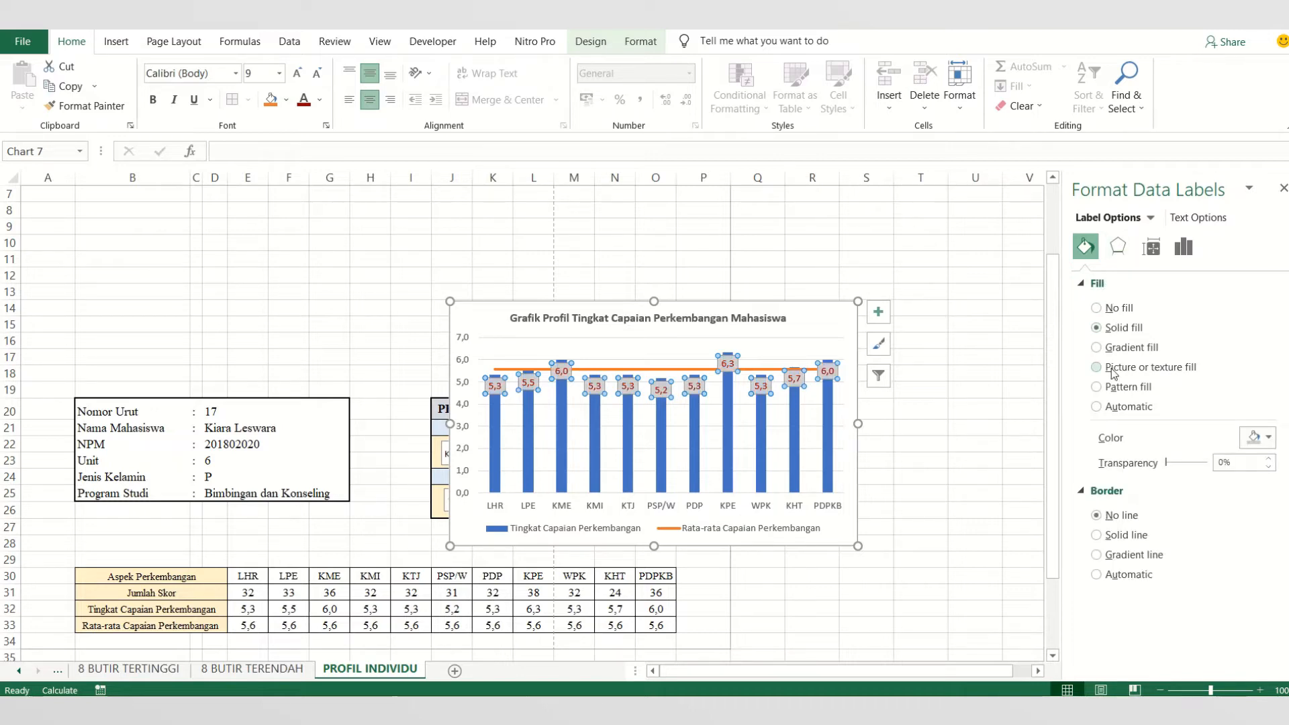
left_click(1118, 352)
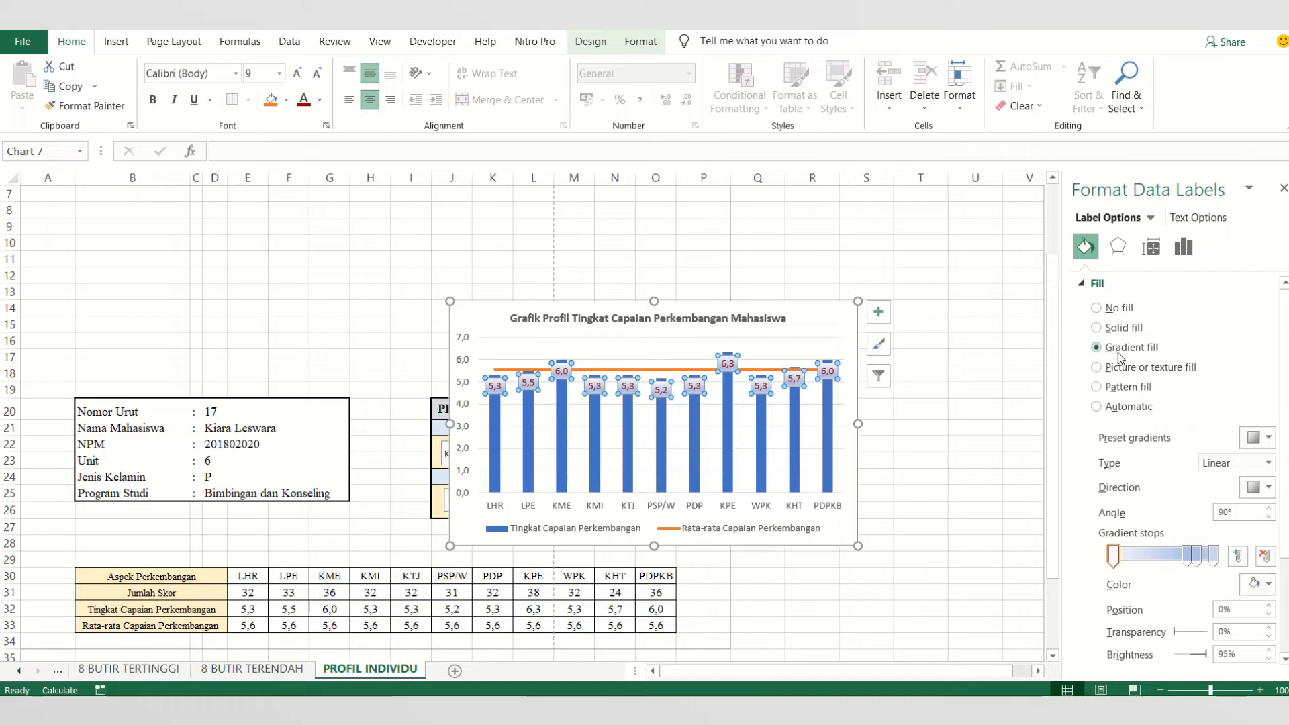
left_click(1125, 366)
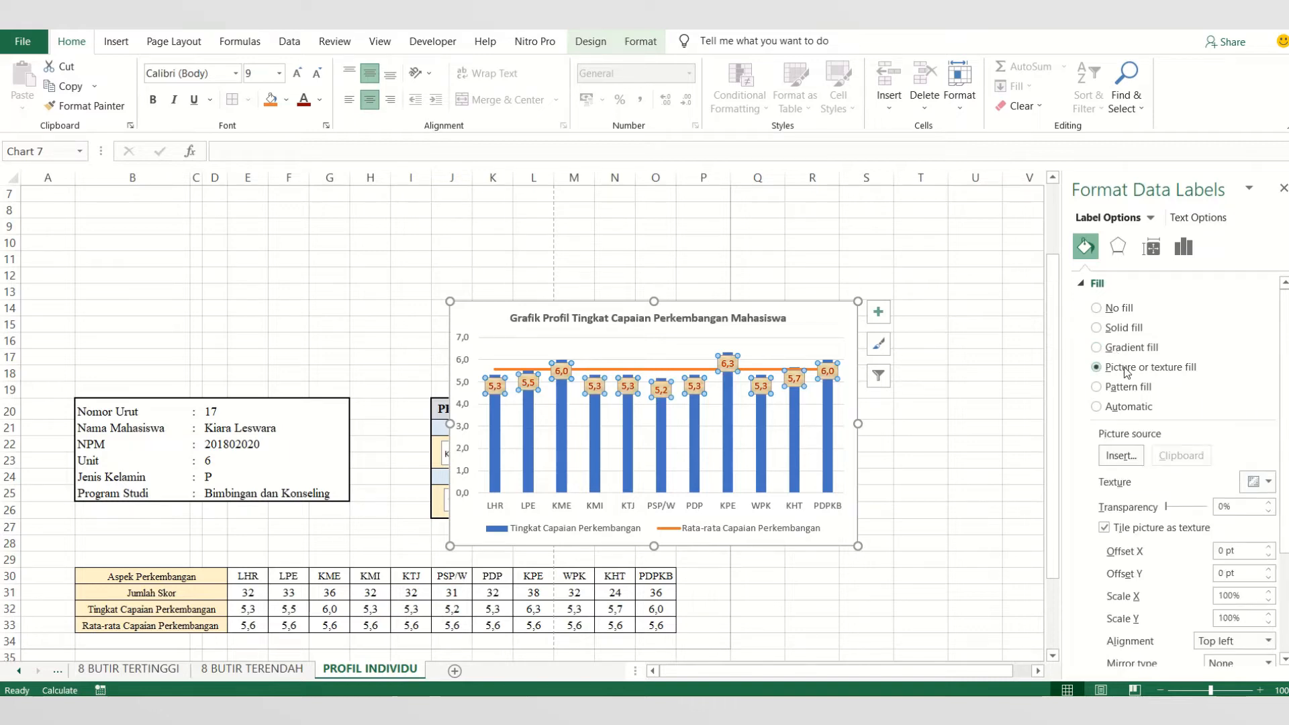
left_click(1126, 382)
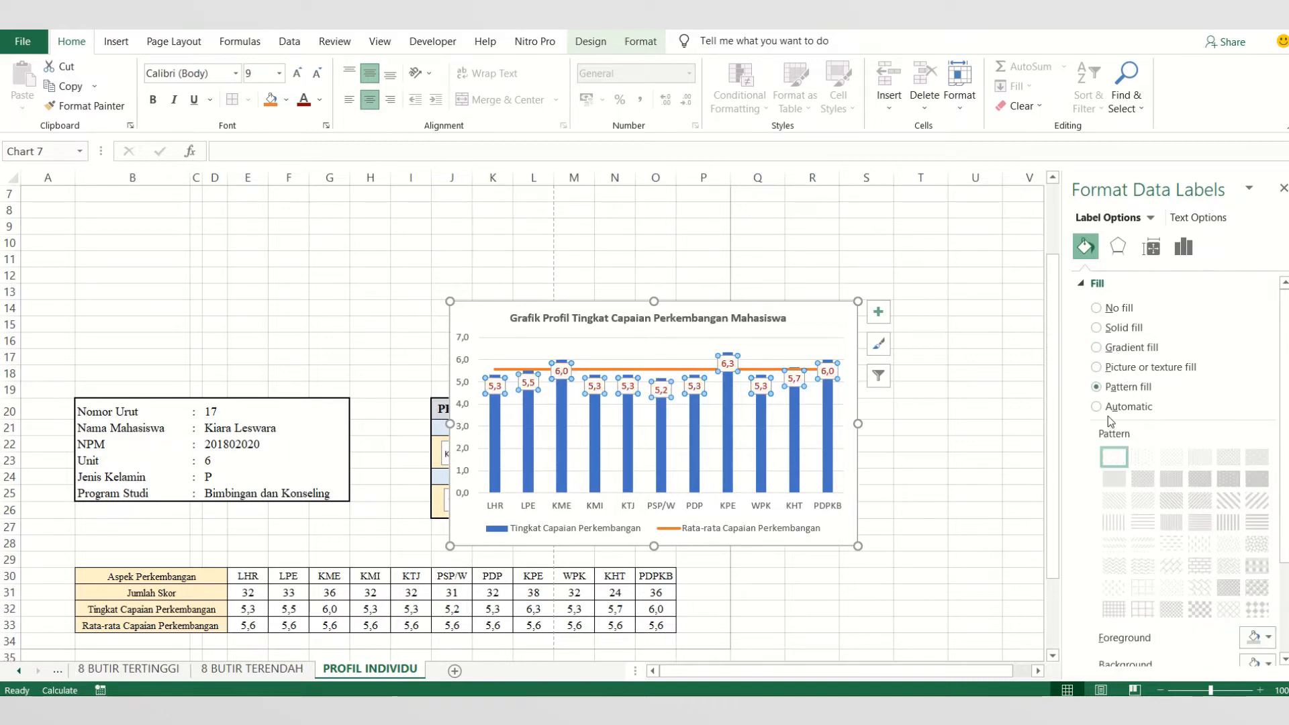
left_click(1129, 407)
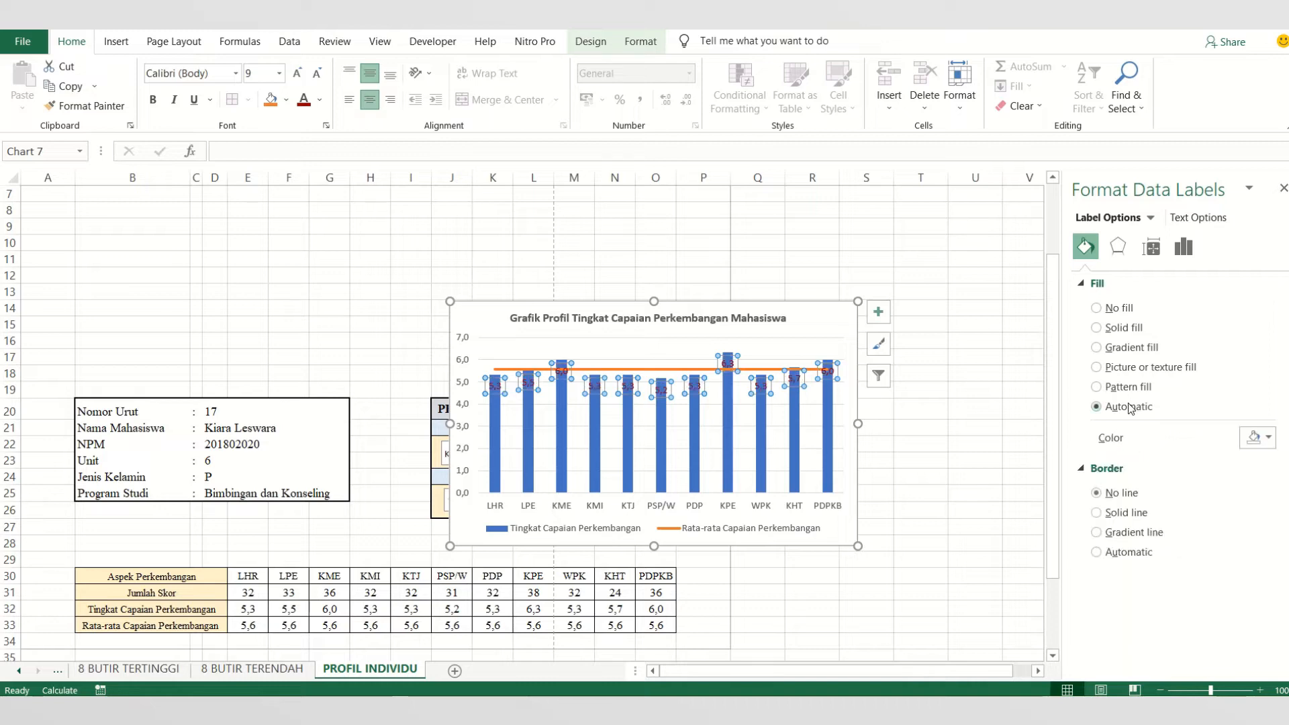
left_click(1118, 368)
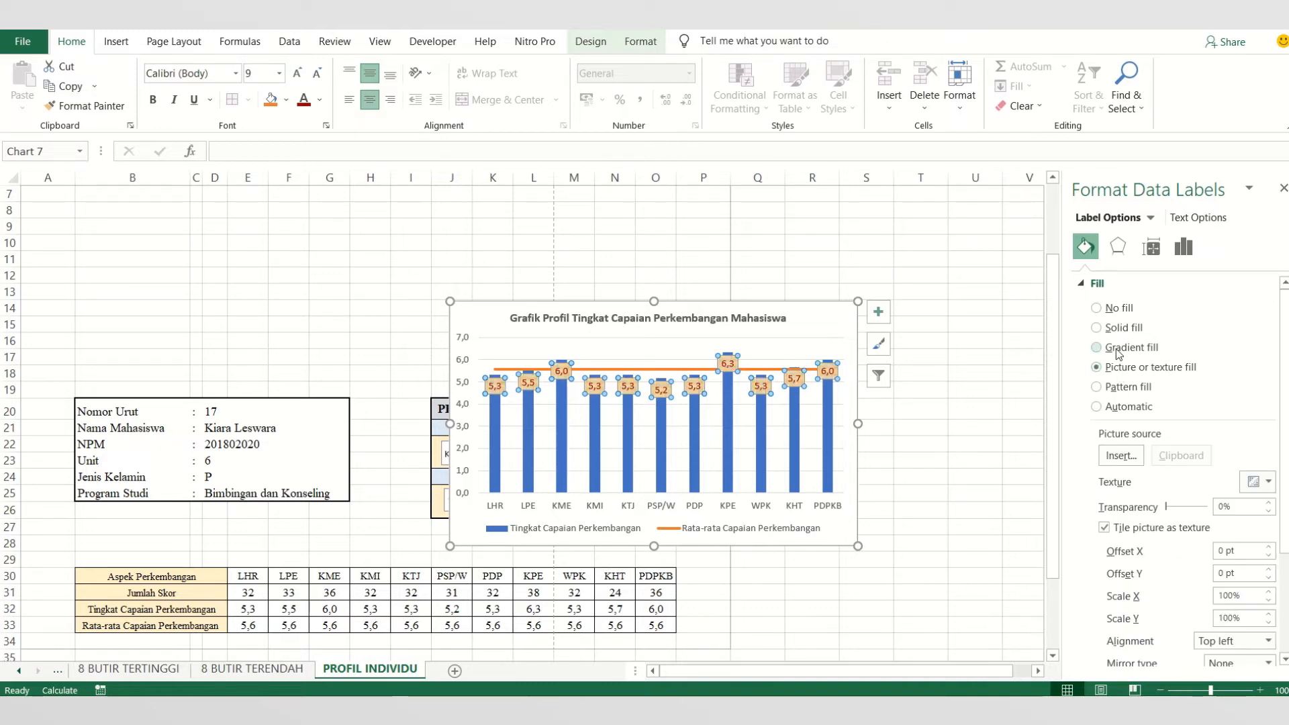
left_click(1119, 349)
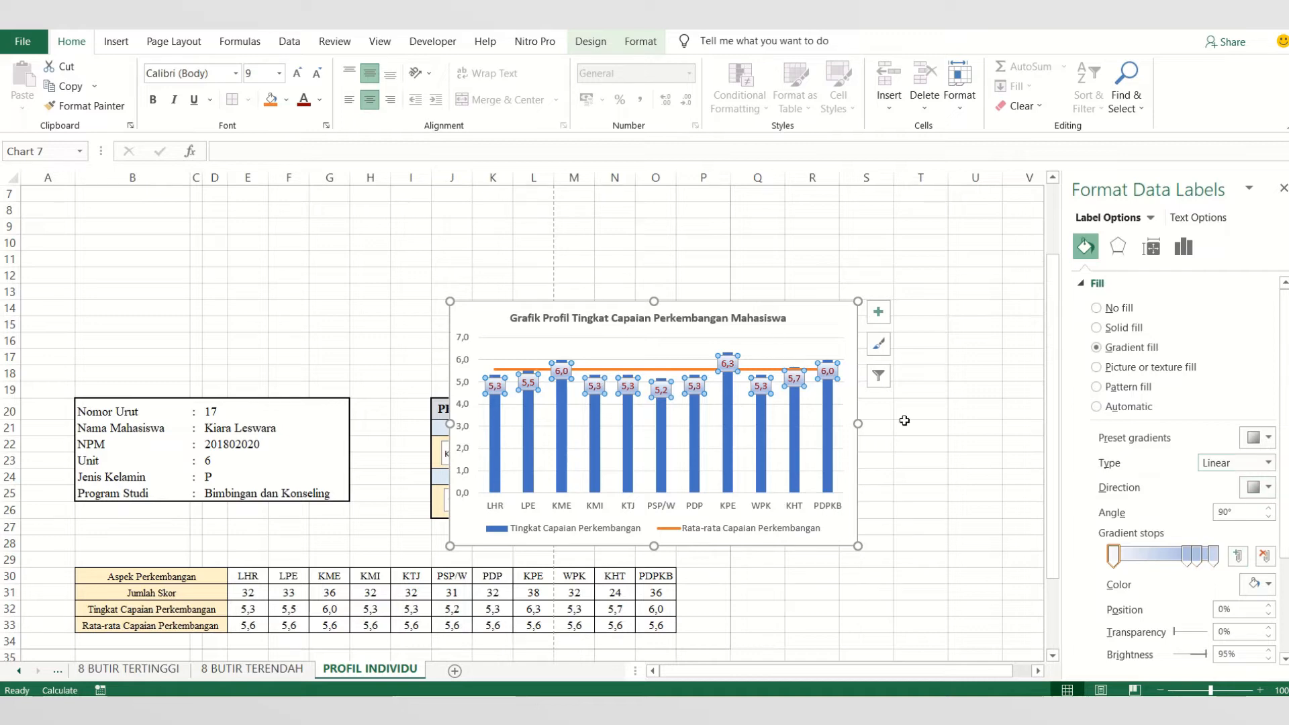
left_click(877, 323)
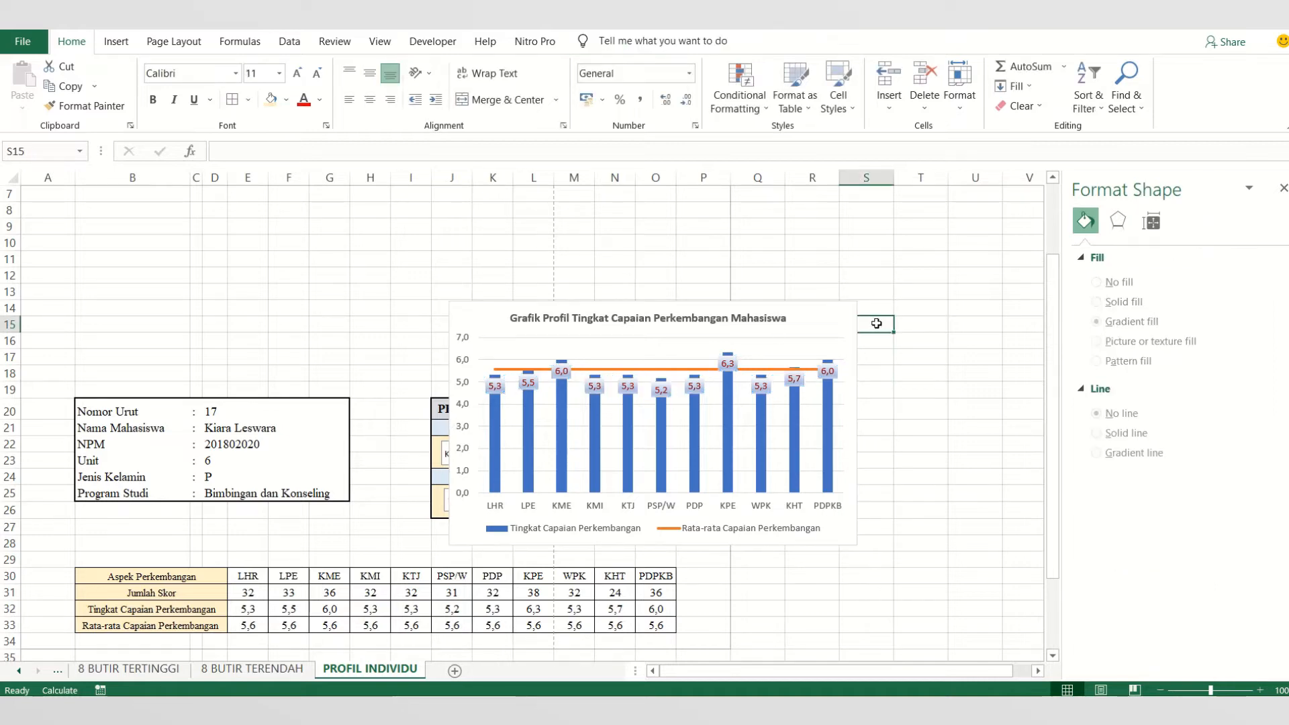
- Set the position of the Tingkat Capaian Perkembangan data labels to Center
left_click(833, 384)
left_click(878, 312)
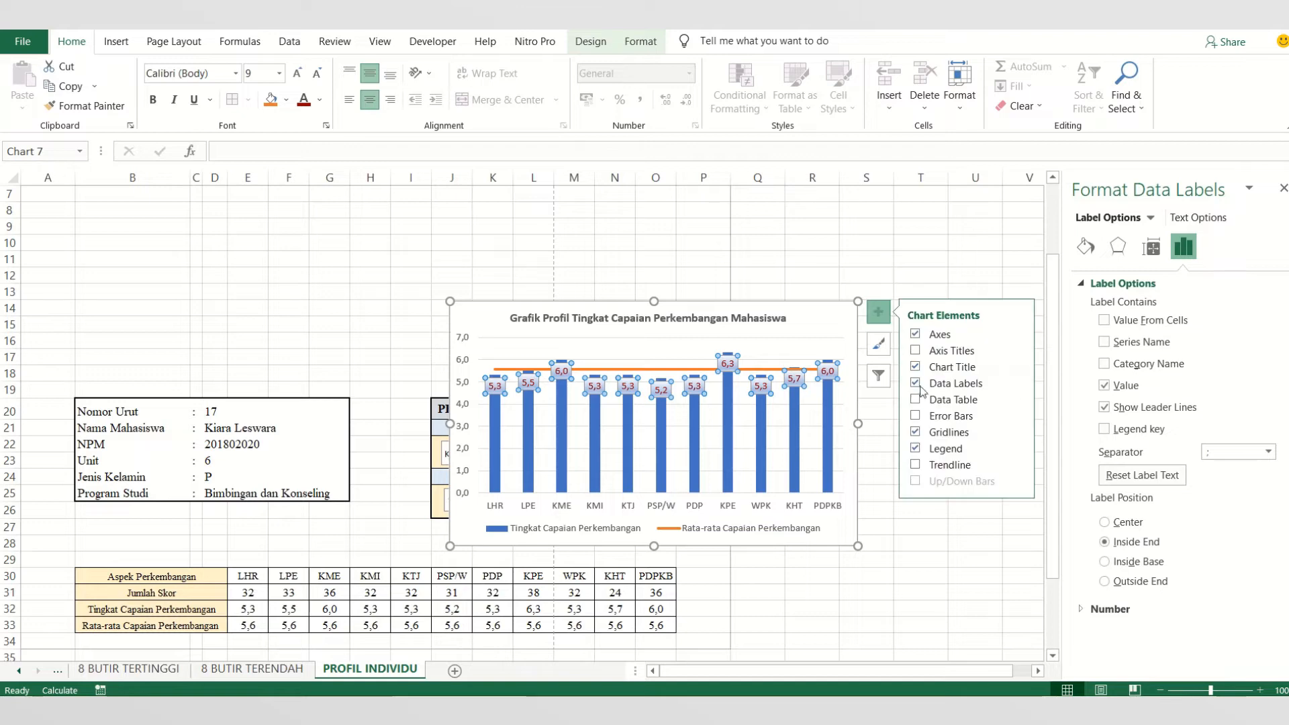
left_click(1017, 385)
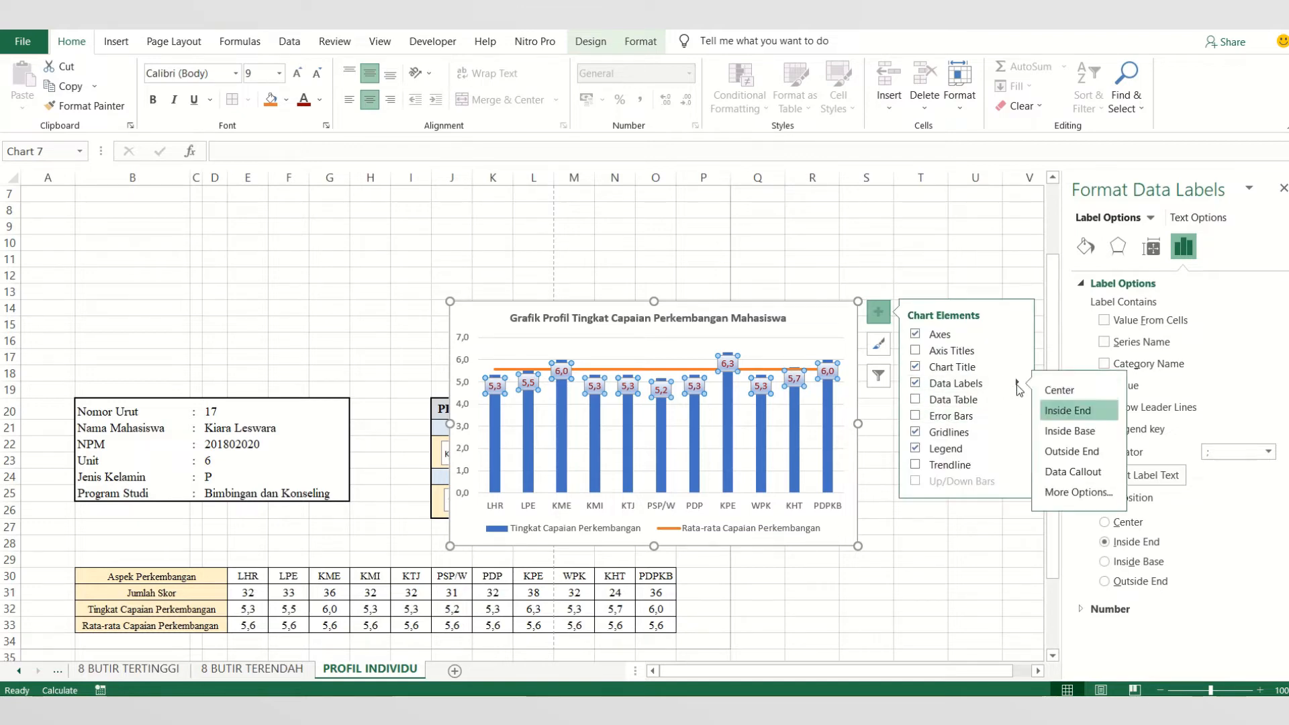
left_click(1078, 390)
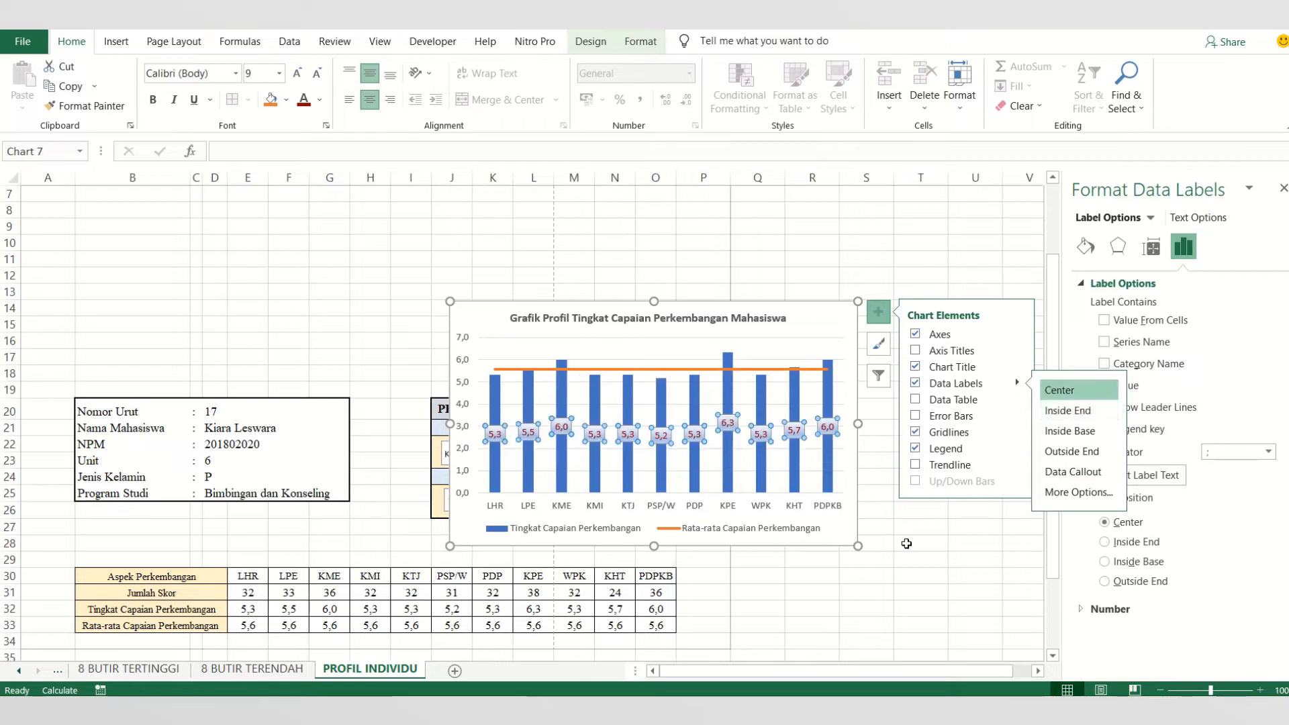
left_click(907, 542)
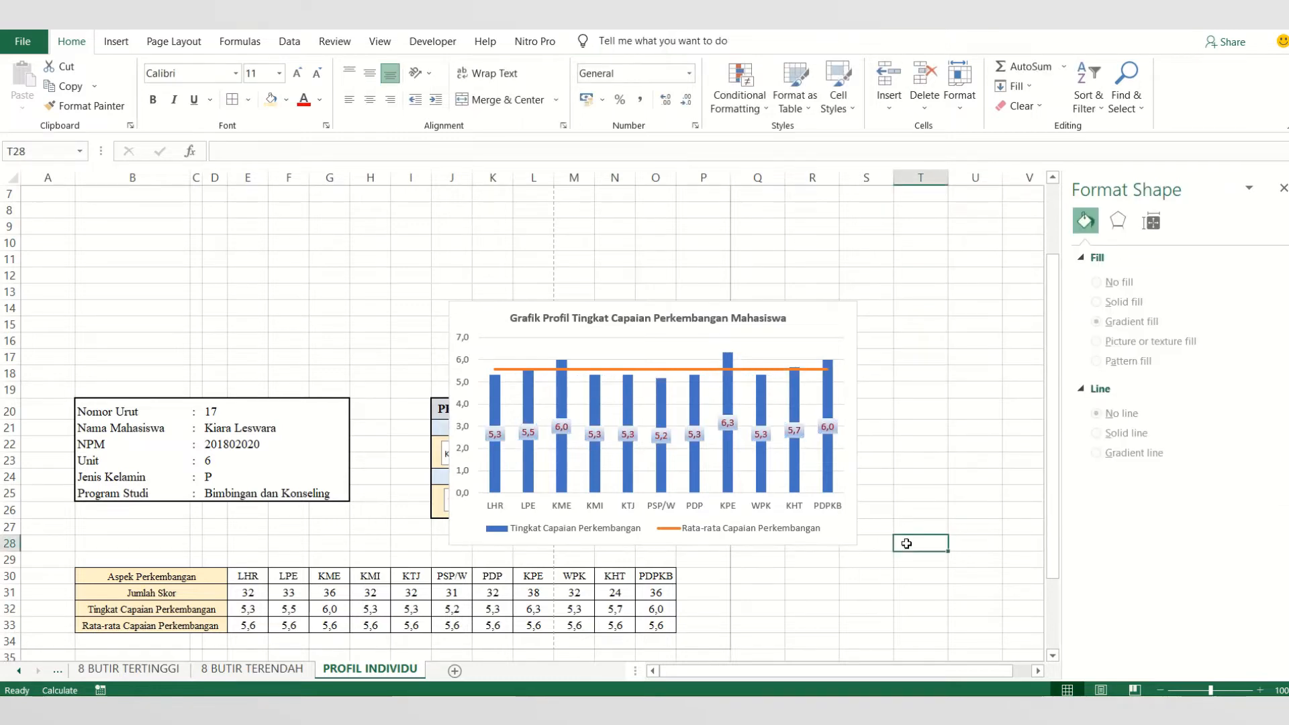
- Add a data label to the Right of only the PDPKB point on the Rata-rata Capaian Perkembangan line
left_click(710, 374)
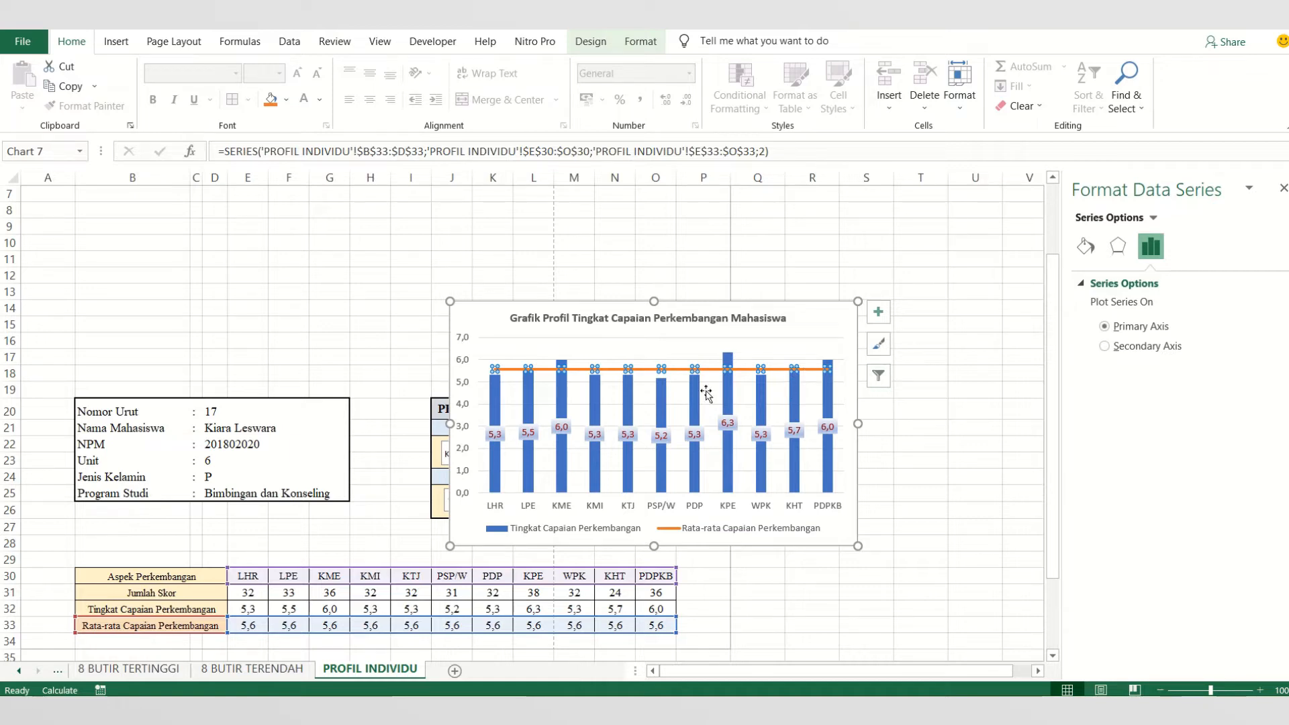
left_click(880, 316)
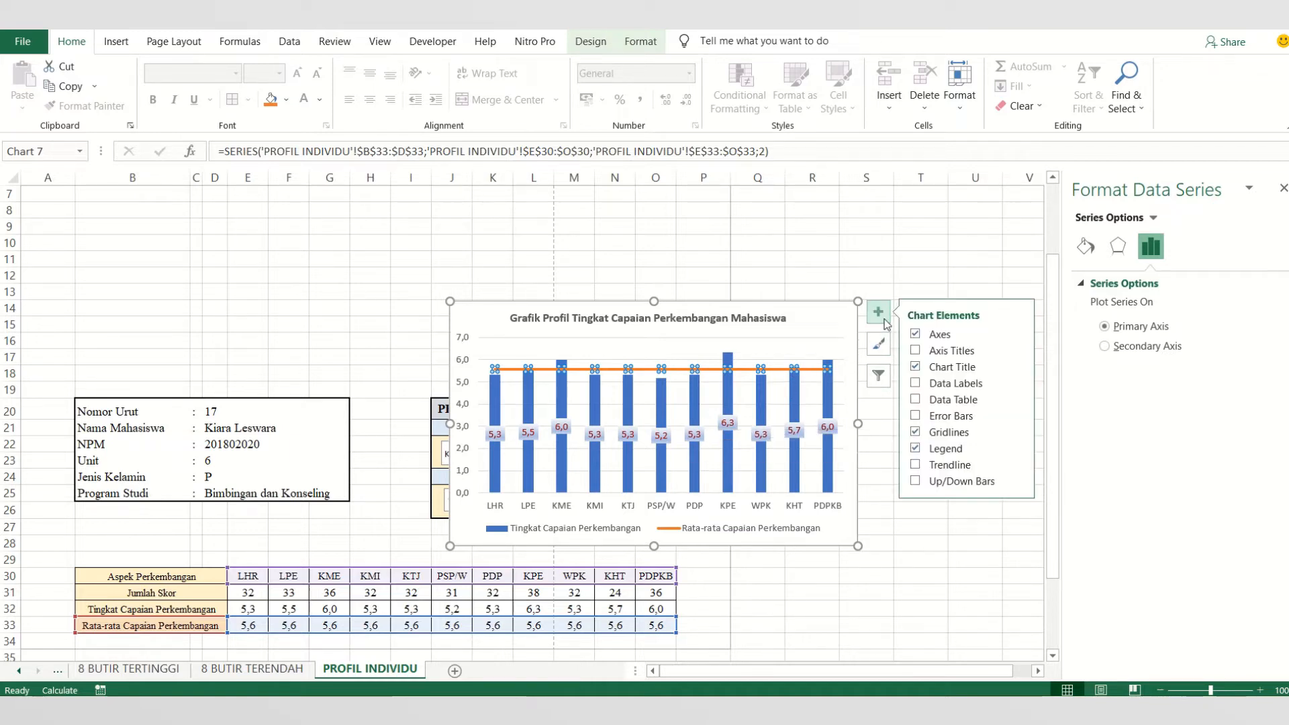
left_click(717, 375)
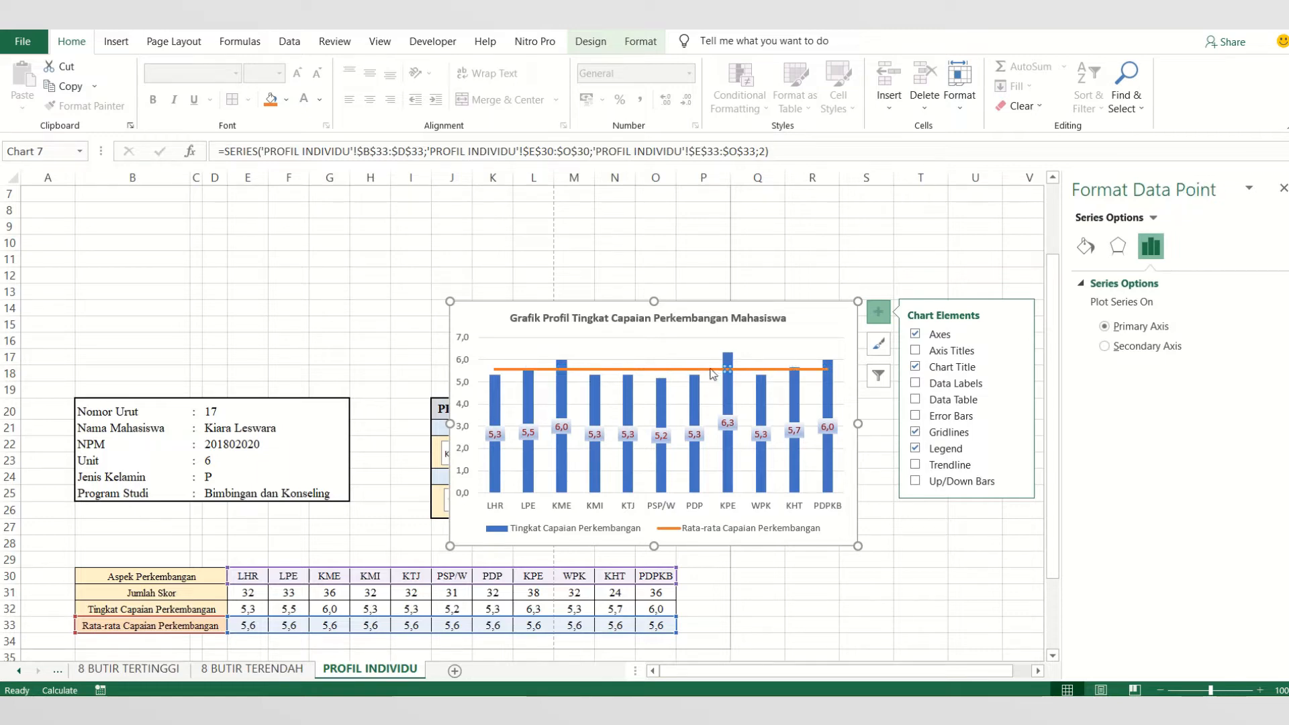
left_click(705, 367)
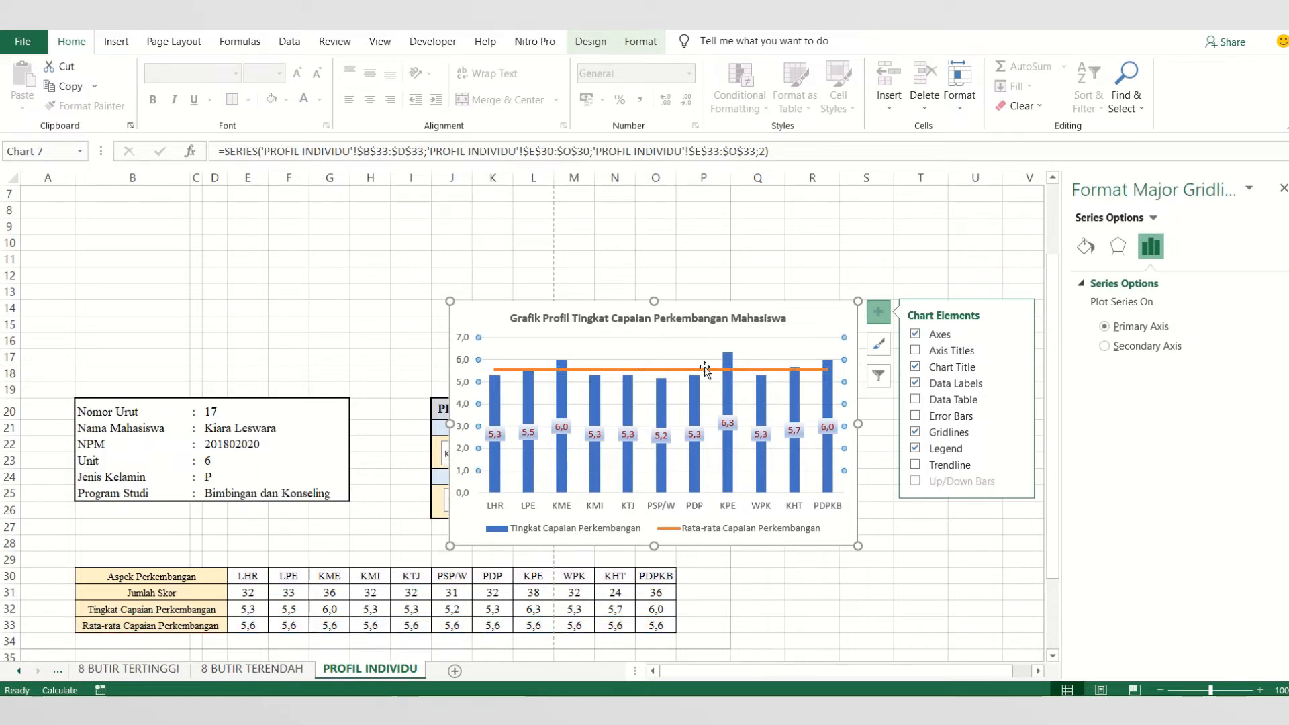
left_click(827, 372)
left_click(829, 371)
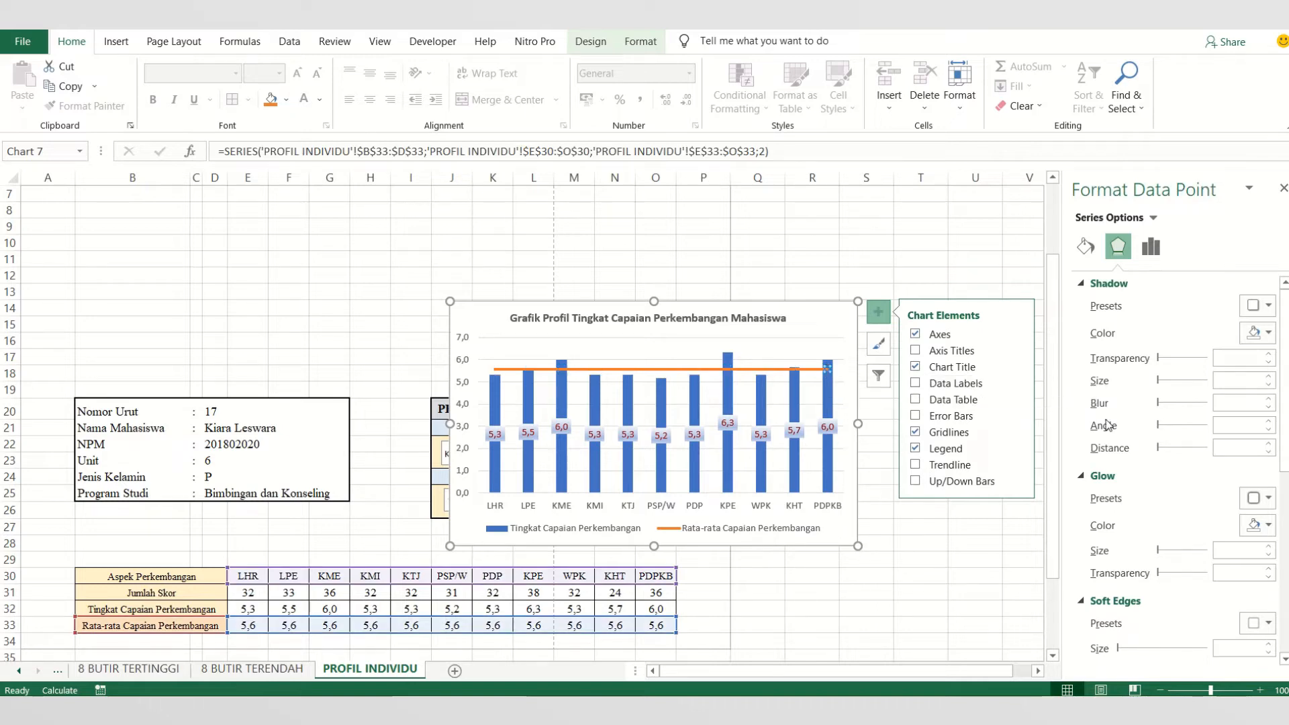
left_click(1017, 382)
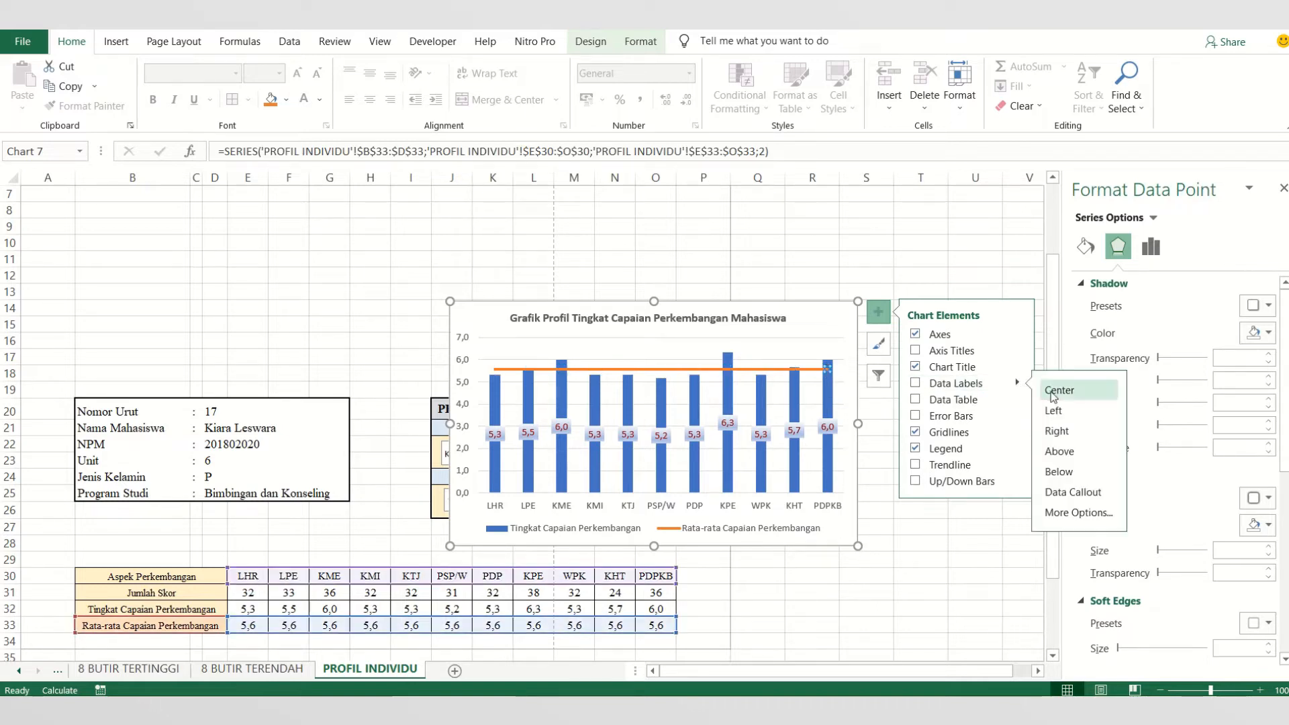
left_click(1078, 434)
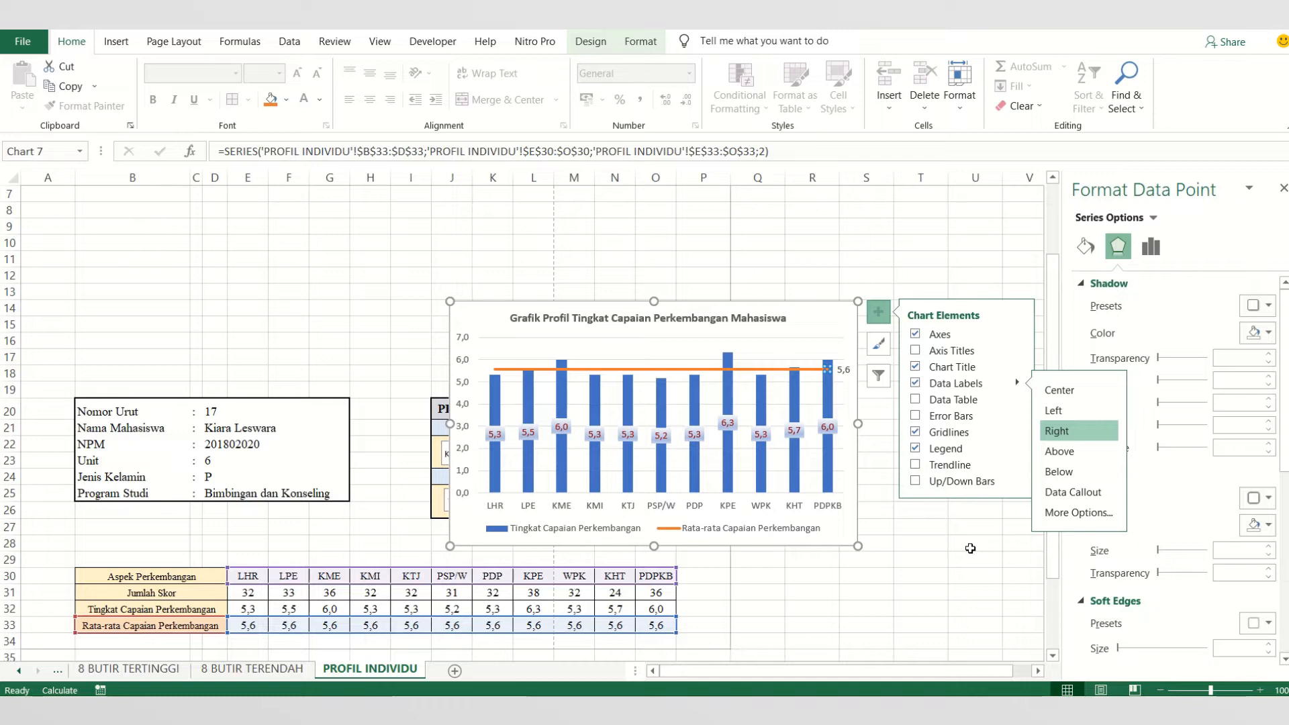
left_click(970, 549)
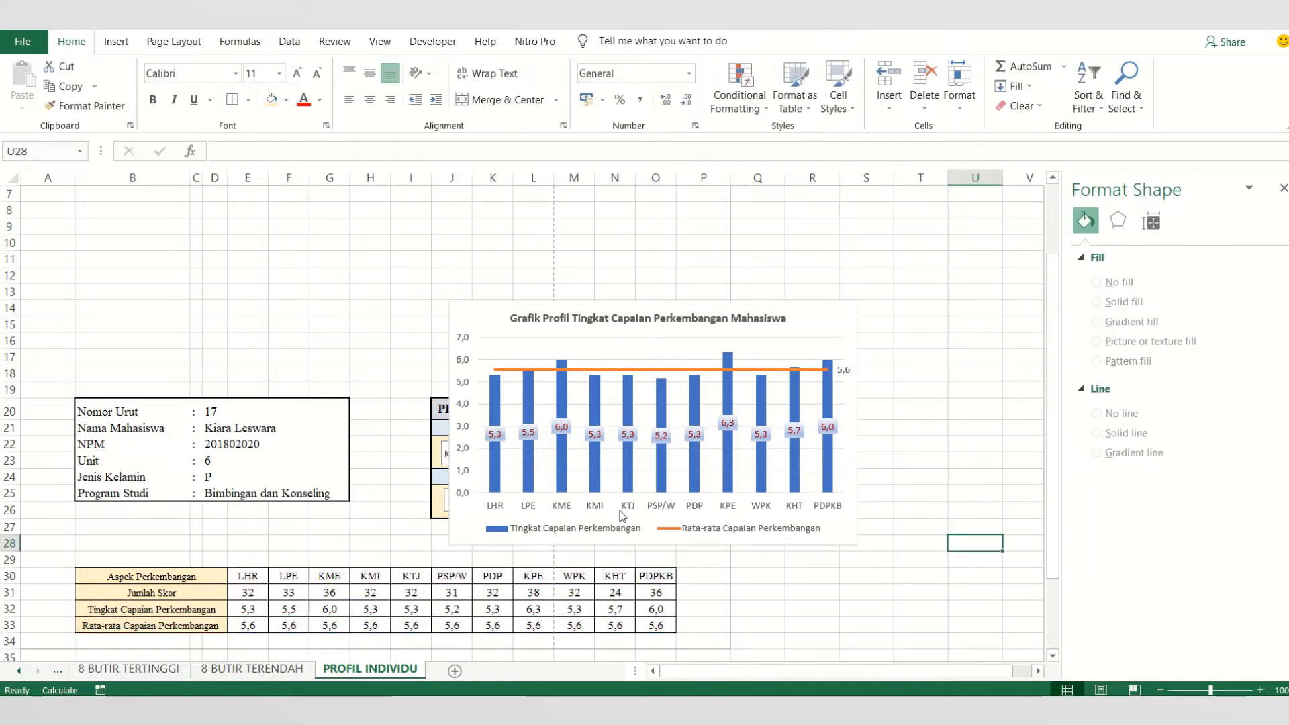
- Move the chart above the student details, enlarge it to cover about B1 to K18, and close the formatting pane
left_click(805, 537)
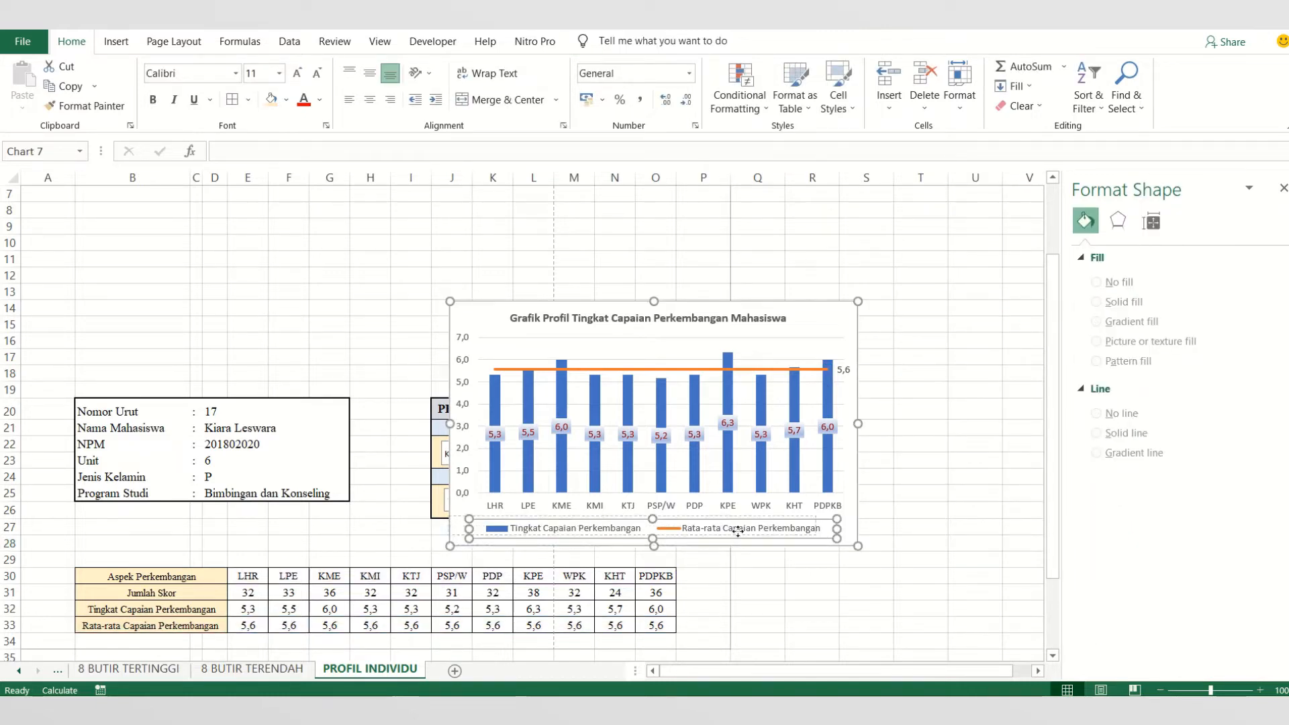
left_click(799, 532)
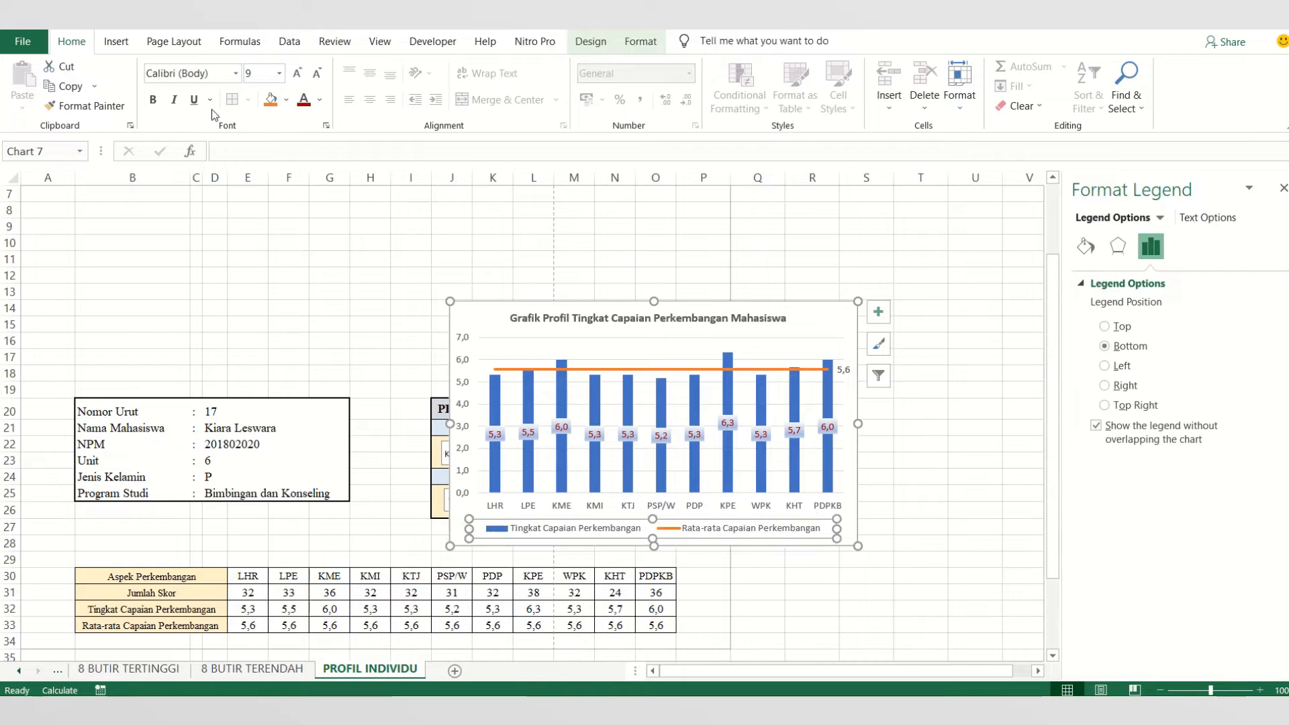
left_click_drag(843, 544, 481, 446)
scroll(478, 470, "up", 2)
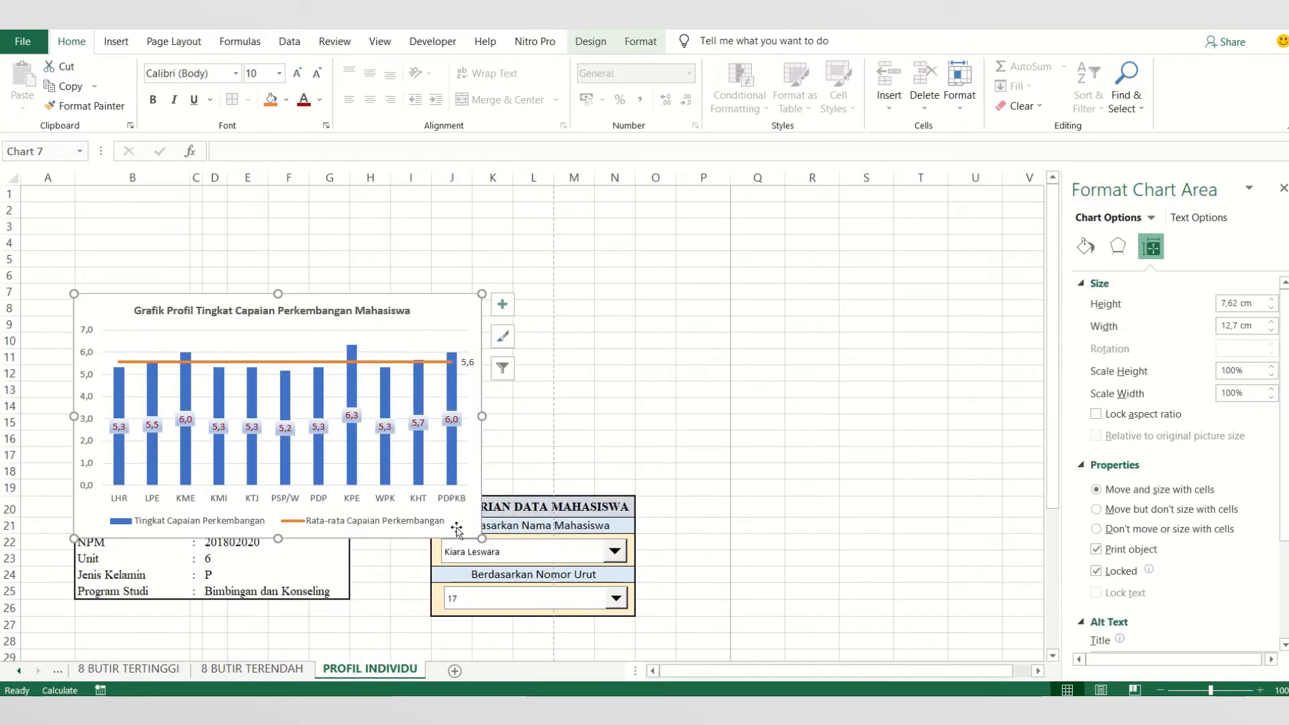
mouse_move(452, 534)
left_mouse_down()
mouse_move(458, 435)
mouse_move(516, 482)
left_mouse_up()
left_click(679, 461)
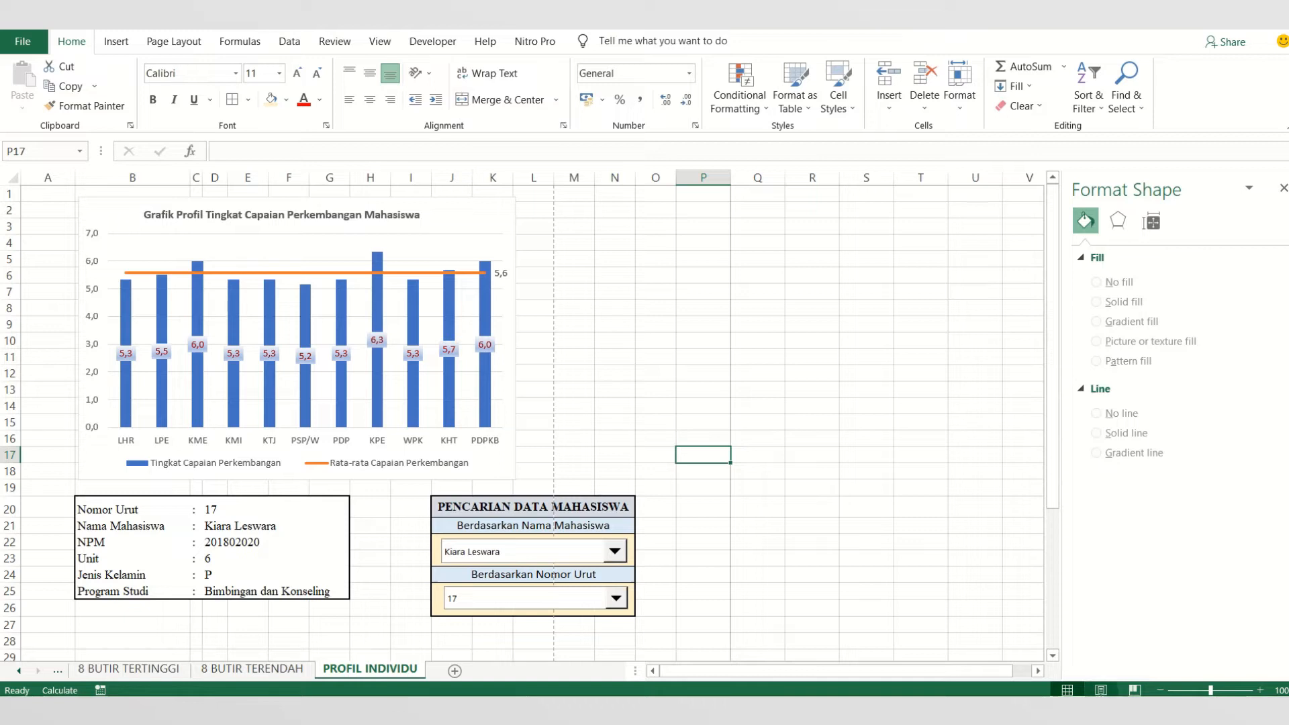
left_click(1283, 189)
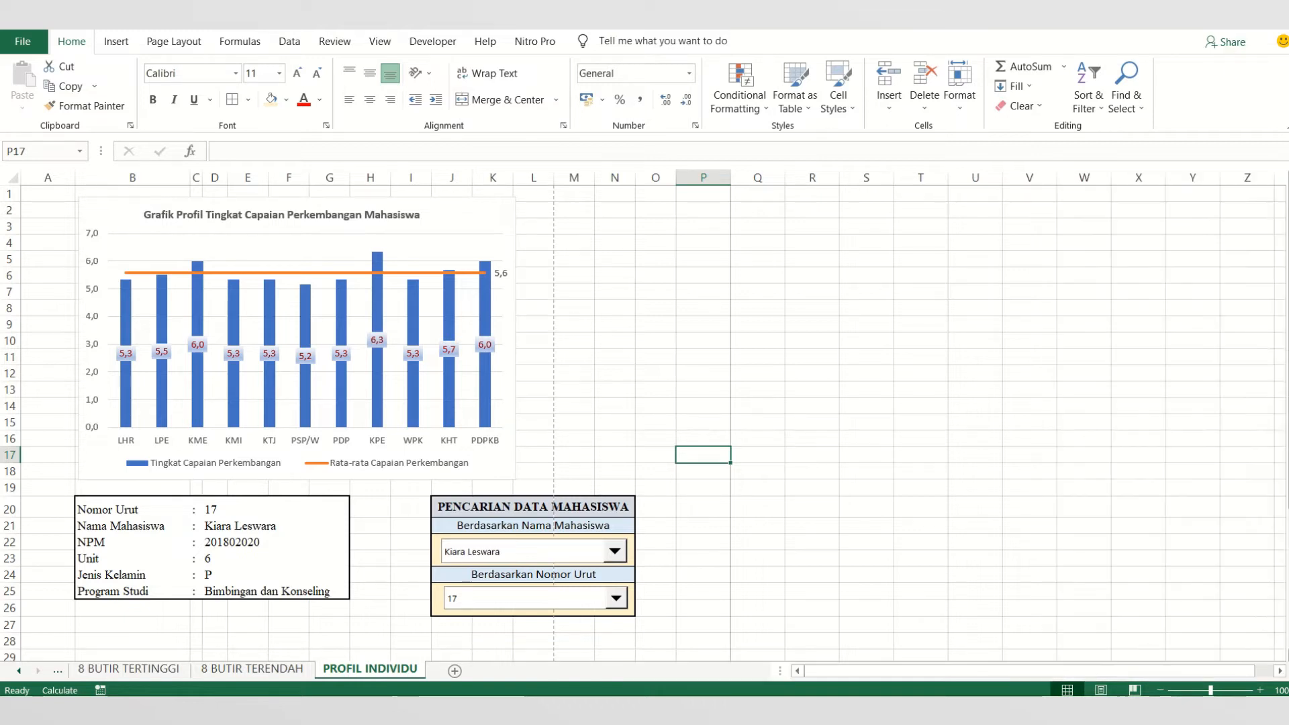
- Switch the PROFIL INDIVIDU sheet to Page Break Preview and check where the page break divides the content
left_click(1135, 690)
scroll(674, 464, "down", 4)
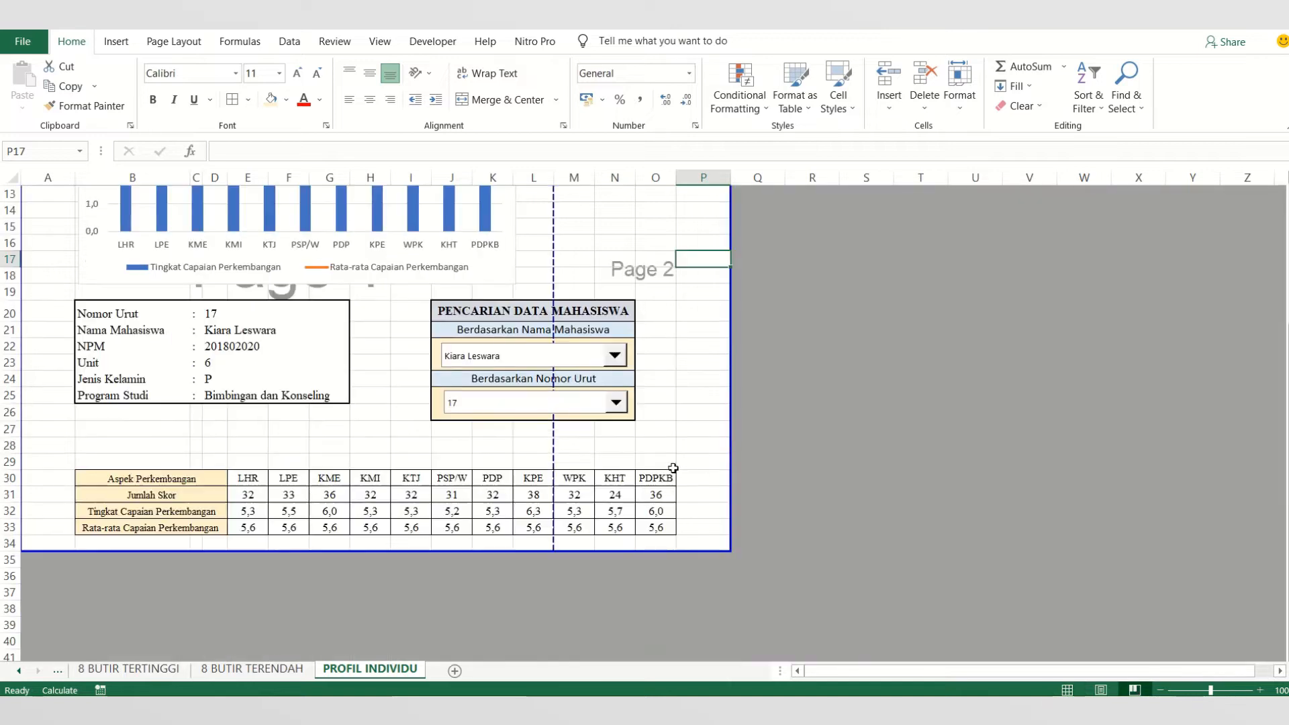
scroll(484, 550, "up", 4)
left_click(638, 389)
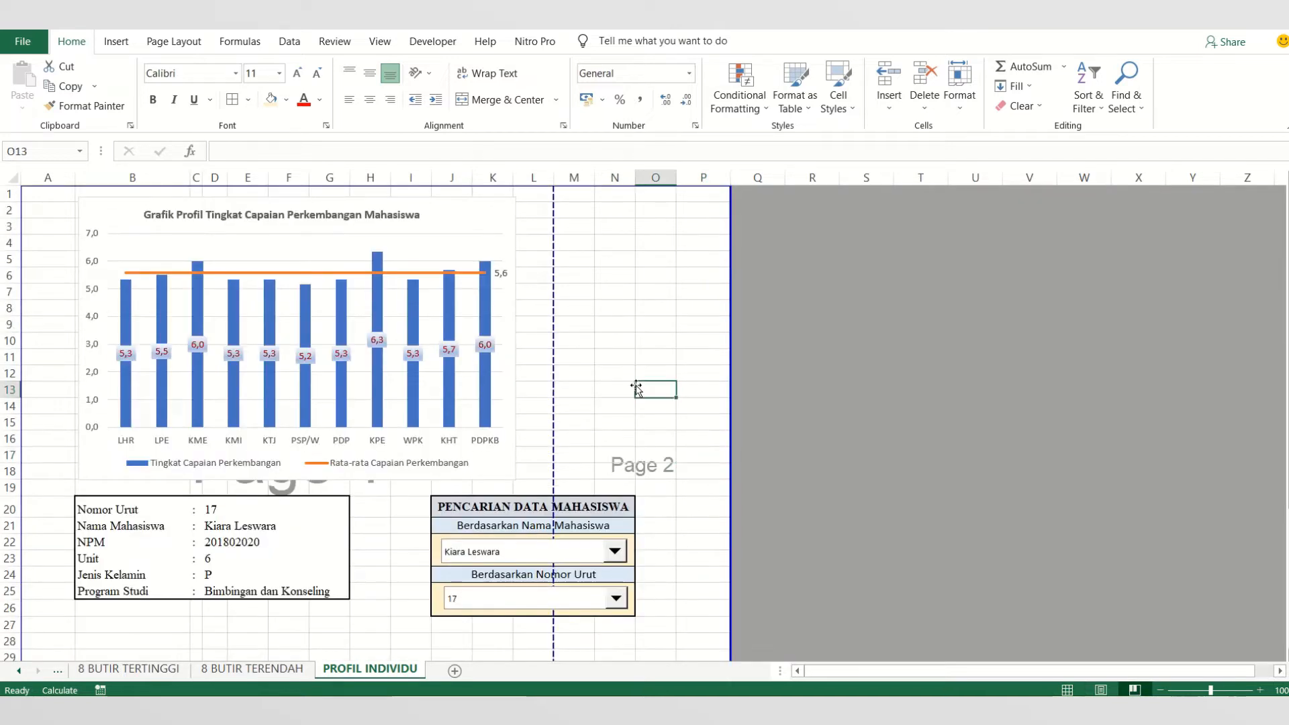
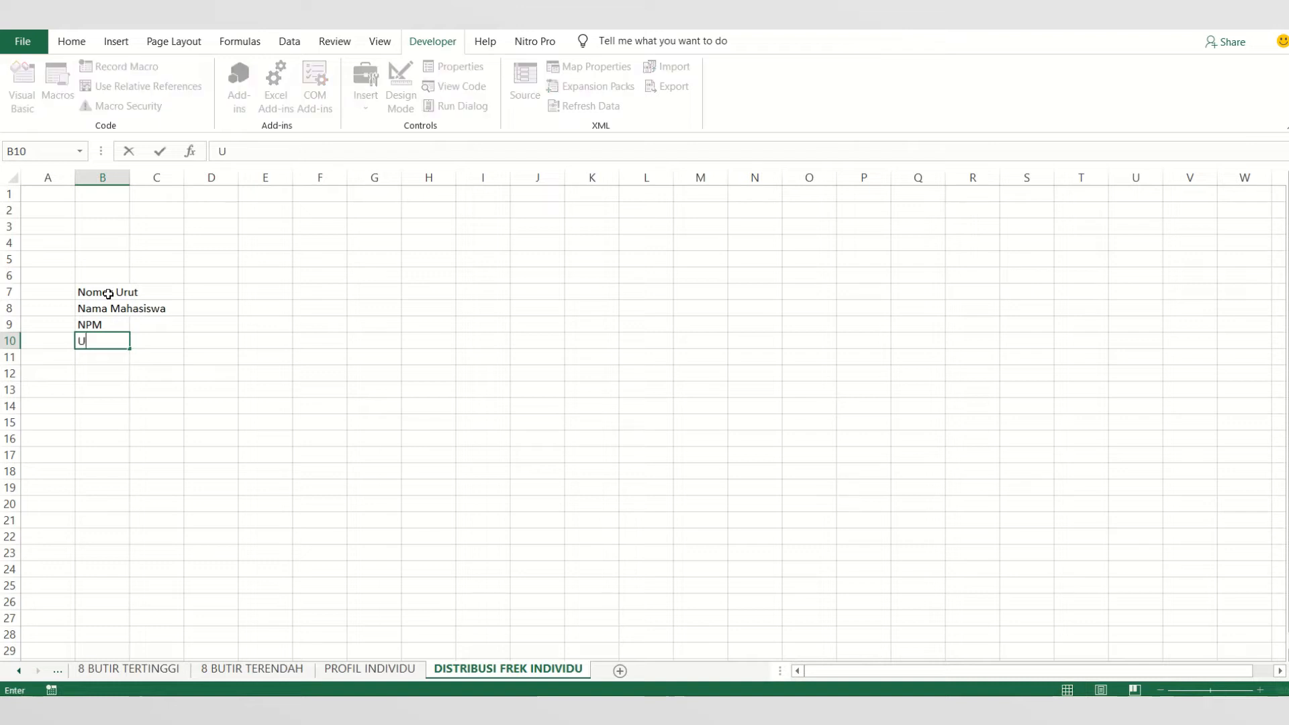
- Complete the labels in column B with Unit in B10, Jenis Kelamin in B11 and Program Studi in B12
type("nit")
key("Return")
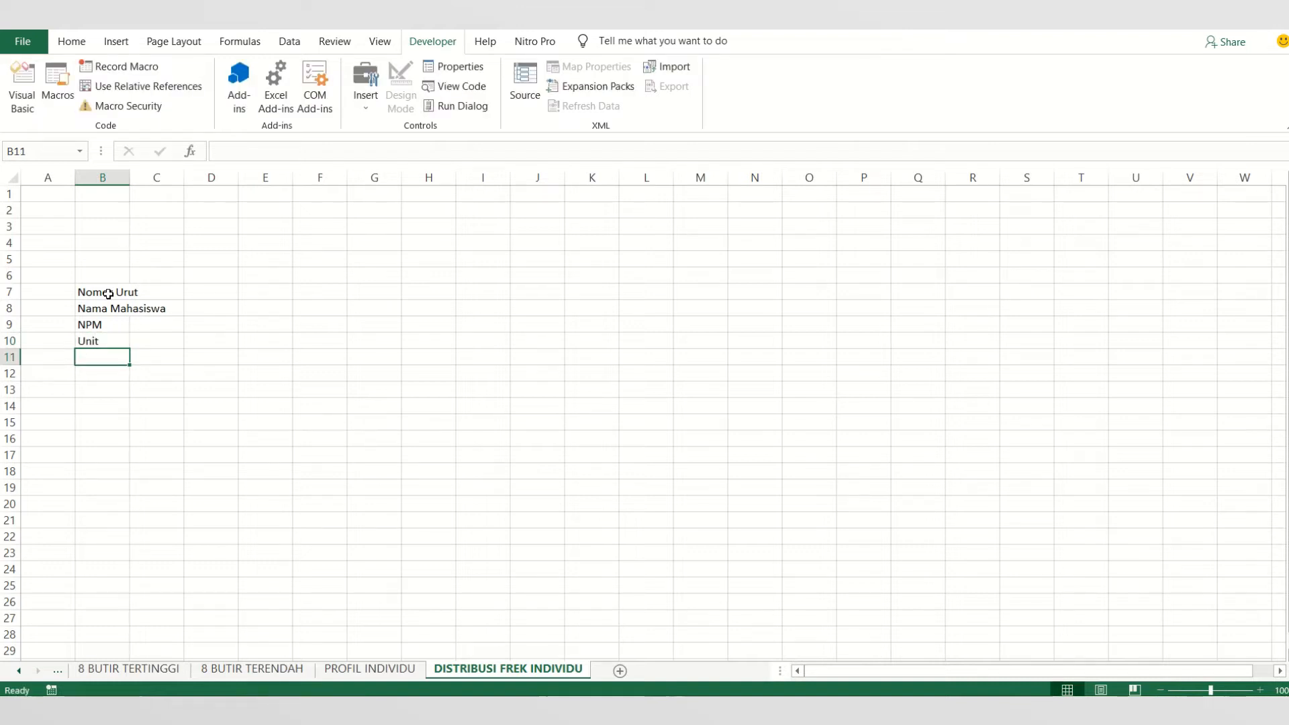
type("Jenis")
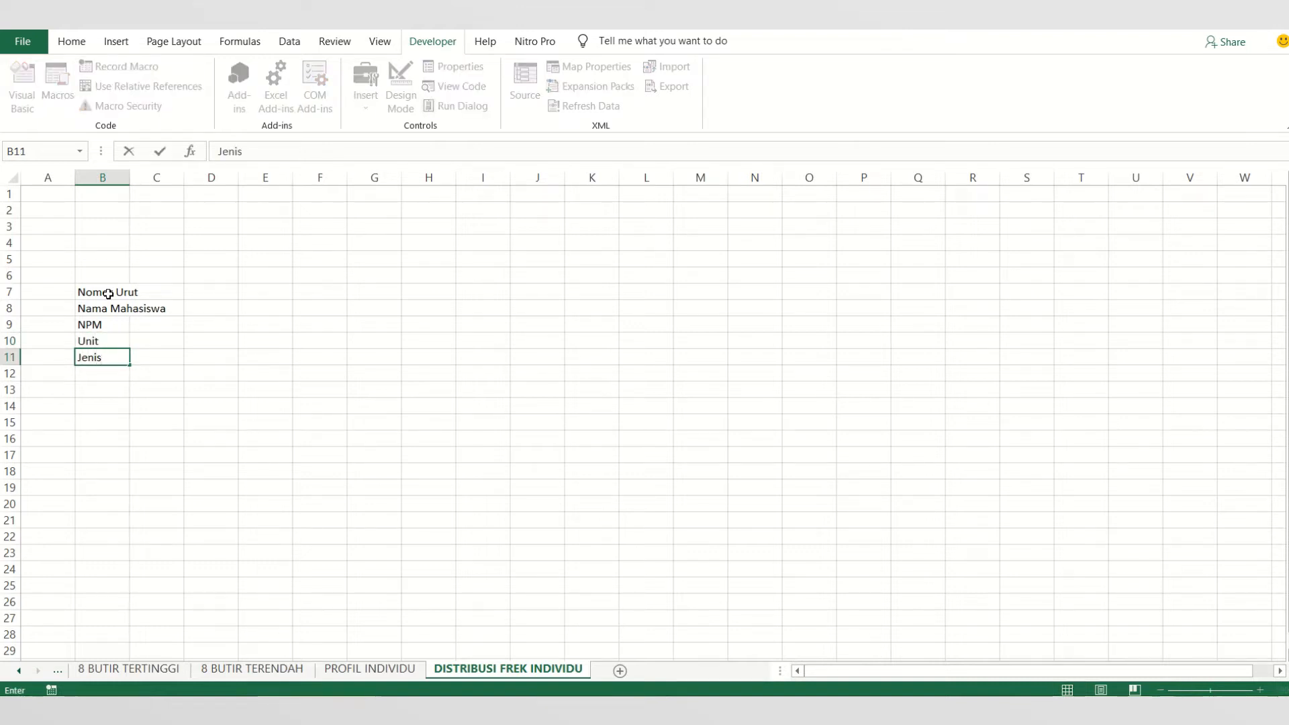
type(" Kelamin")
key("Return")
type("P")
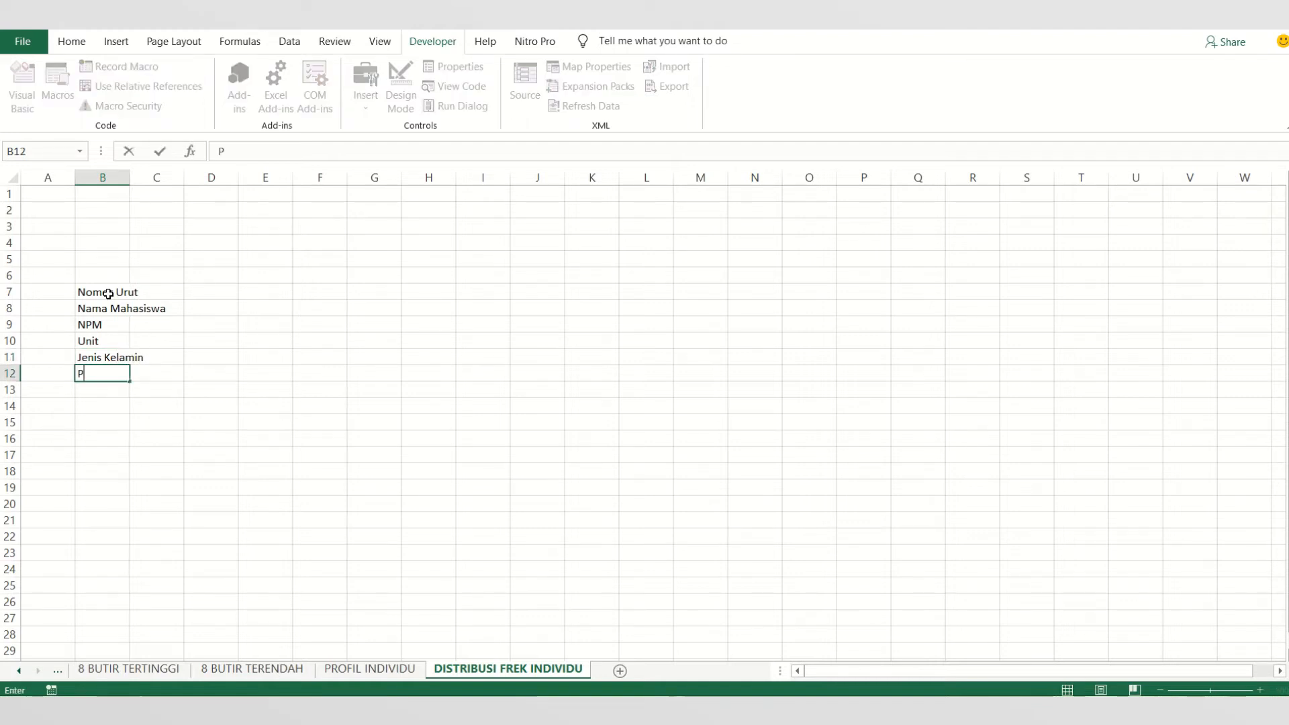
type("ro")
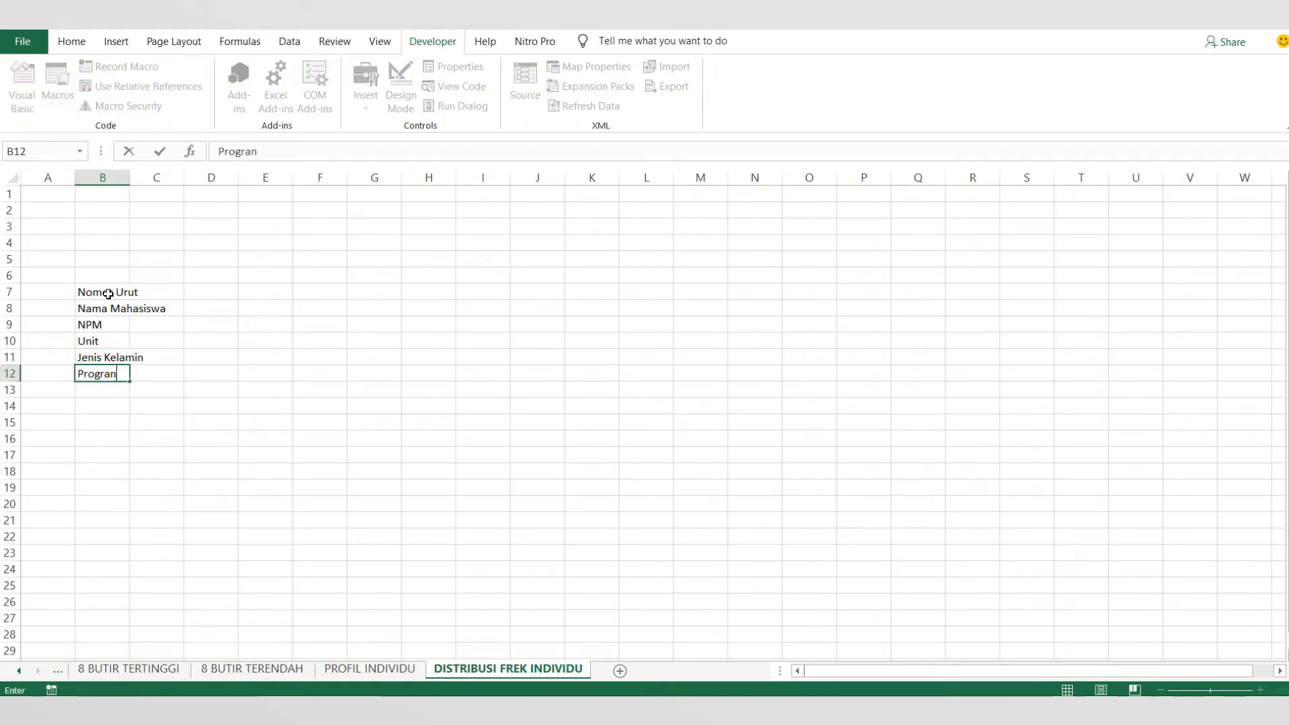
type("gram Studi")
- Widen column B to fit its labels, narrow column C, and put a colon in each cell of C7:C12
left_click(159, 291)
left_click_drag(131, 179, 190, 182)
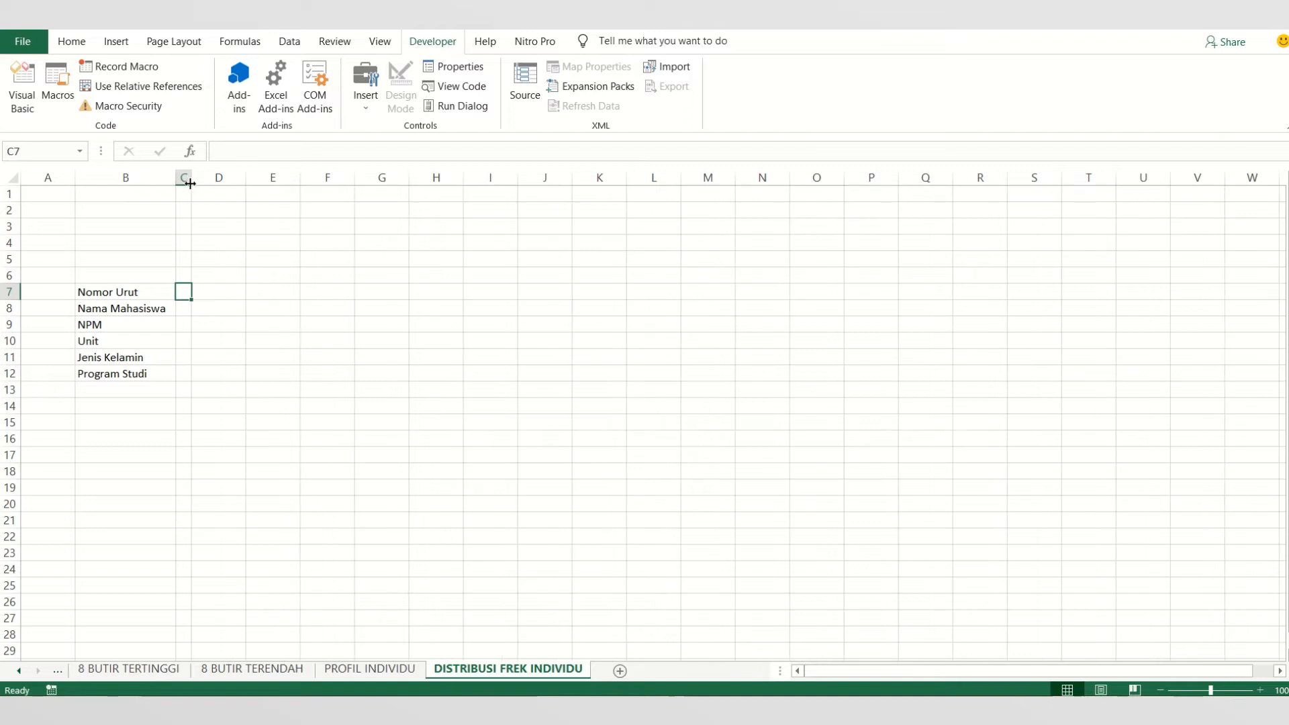
left_click(261, 310)
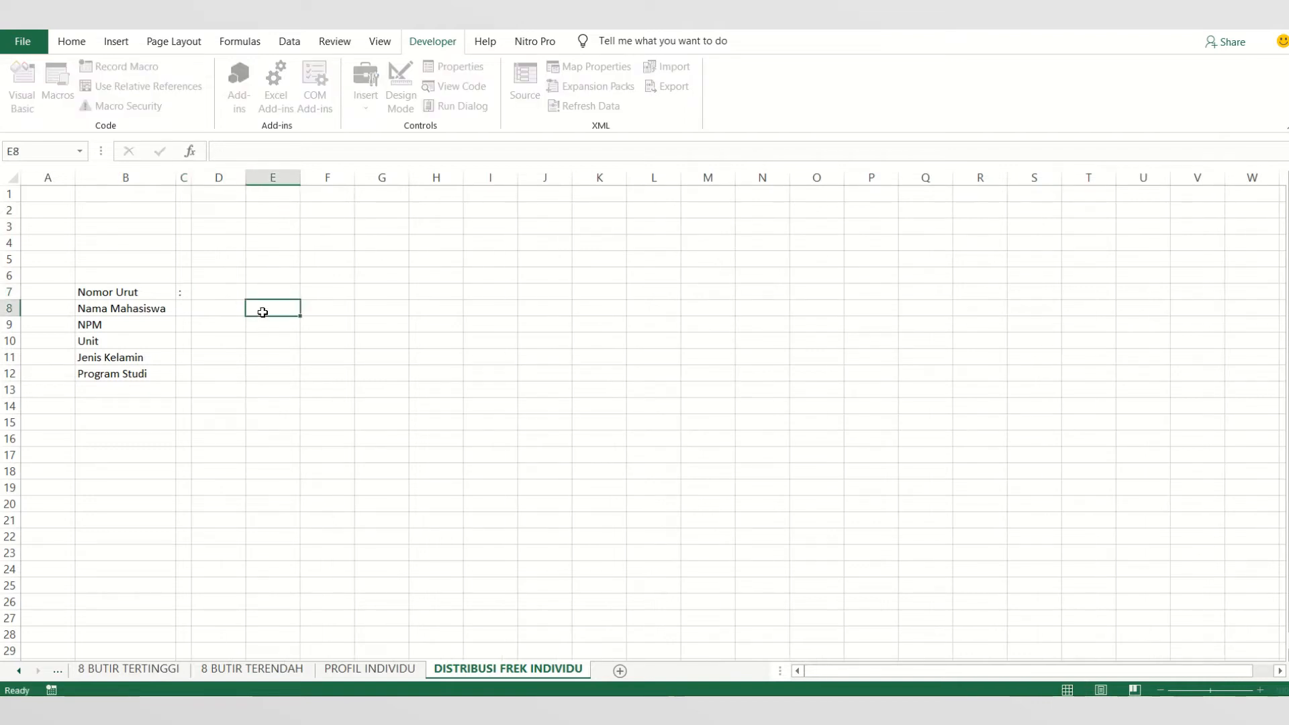
left_click(185, 290)
left_click_drag(191, 300, 217, 376)
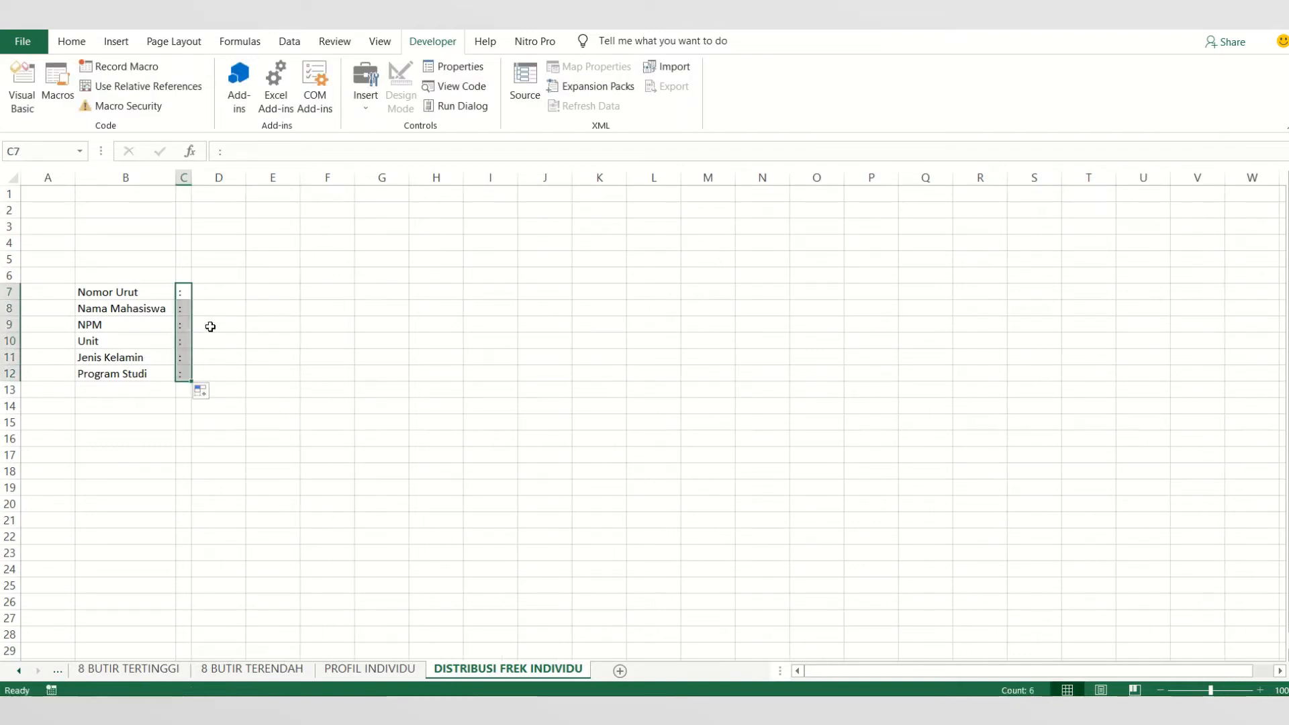
- Enter 1 as the Nomor Urut in D7 and merge D8:G8 into one middle-aligned cell for the student name
left_click(219, 287)
type("1")
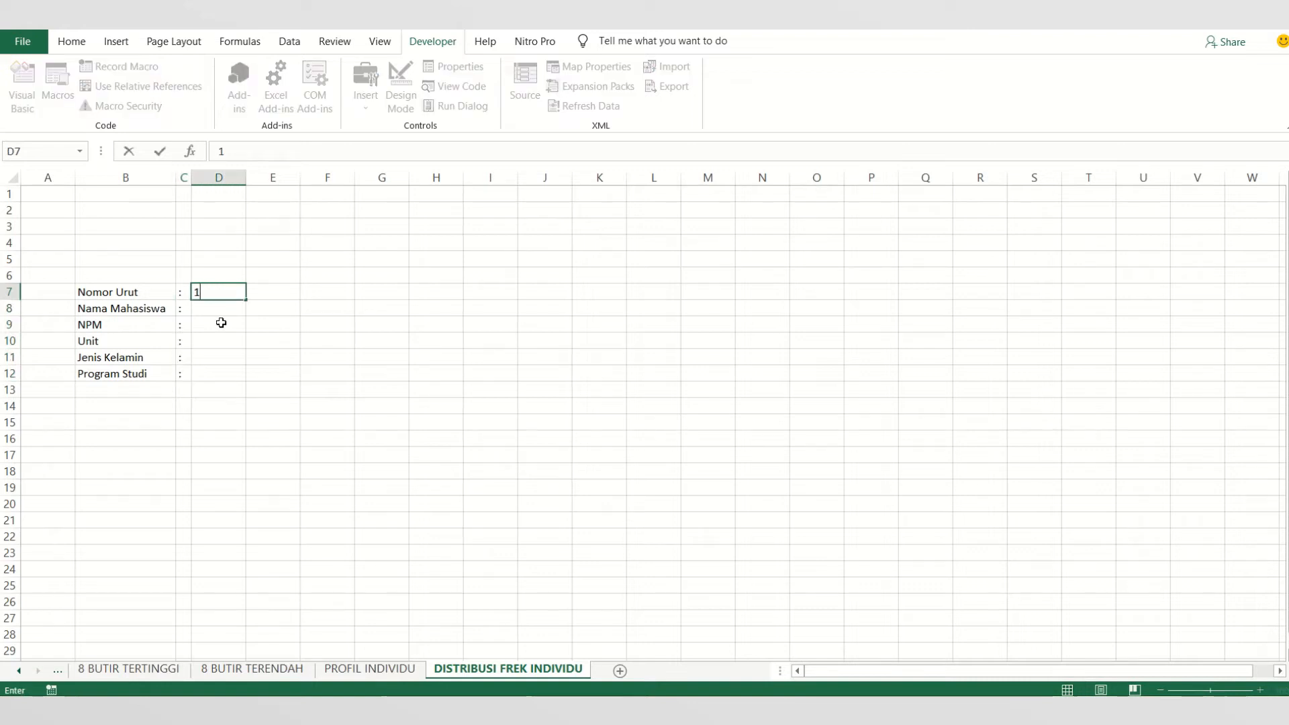
left_click(220, 308)
left_click_drag(226, 309, 357, 306)
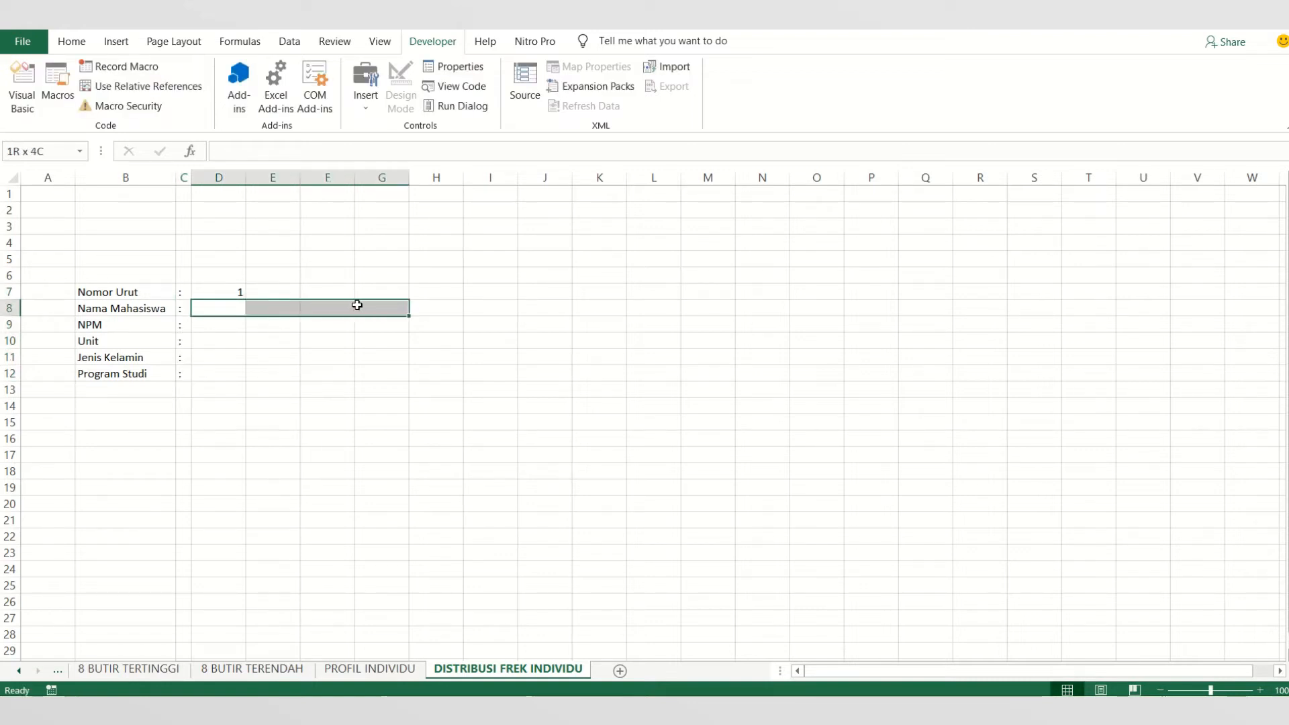
left_click(71, 41)
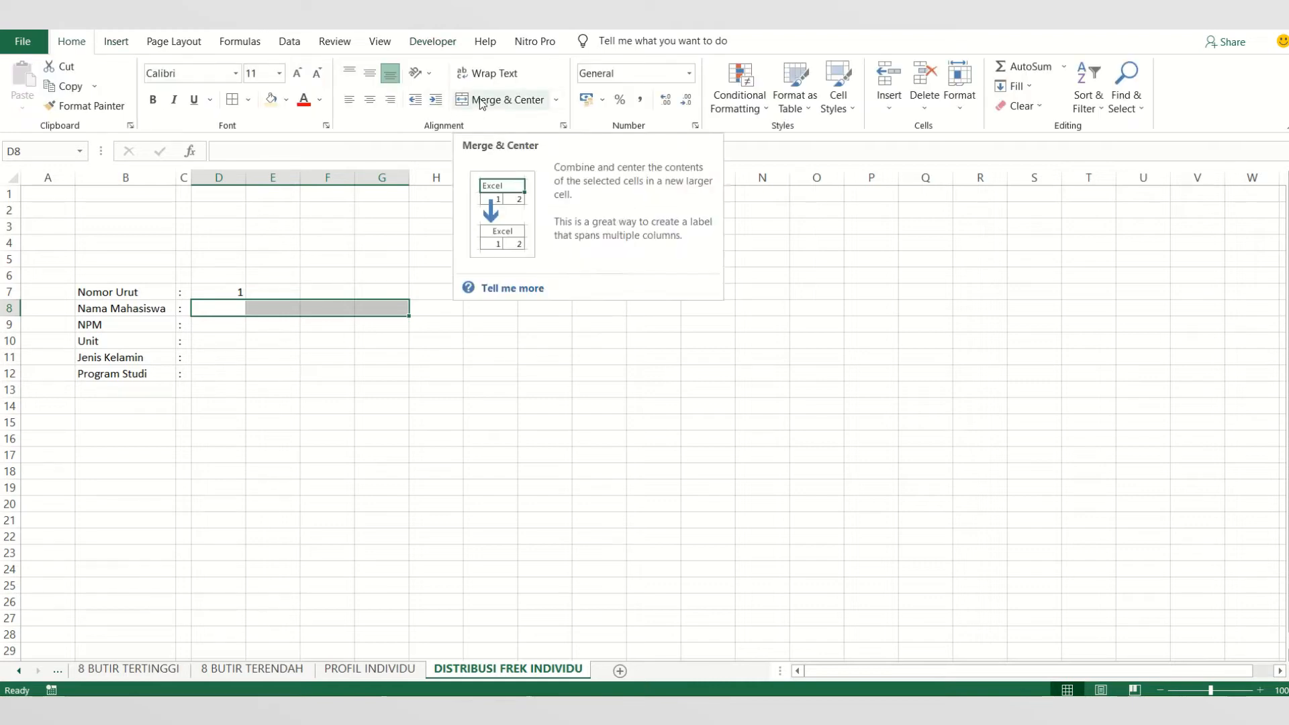
left_click(479, 100)
left_click(370, 72)
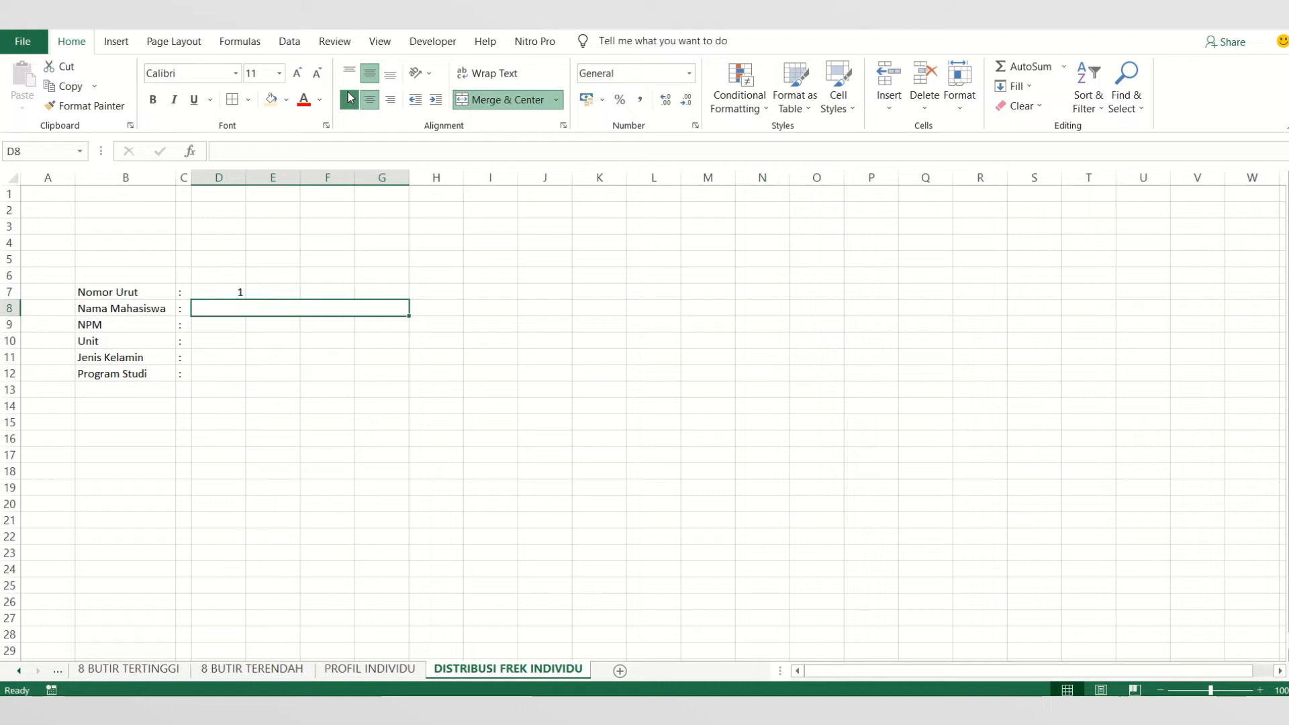
- Left-align the contents of column D
left_click(218, 177)
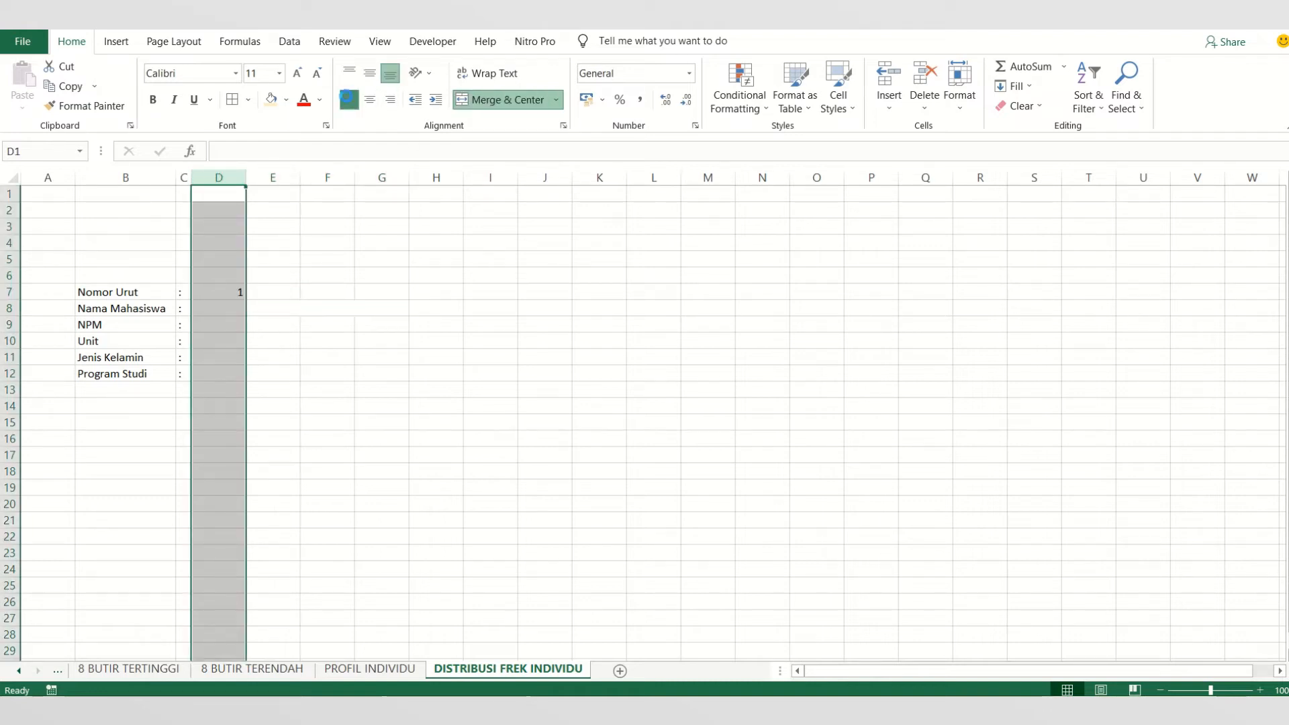
left_click(349, 99)
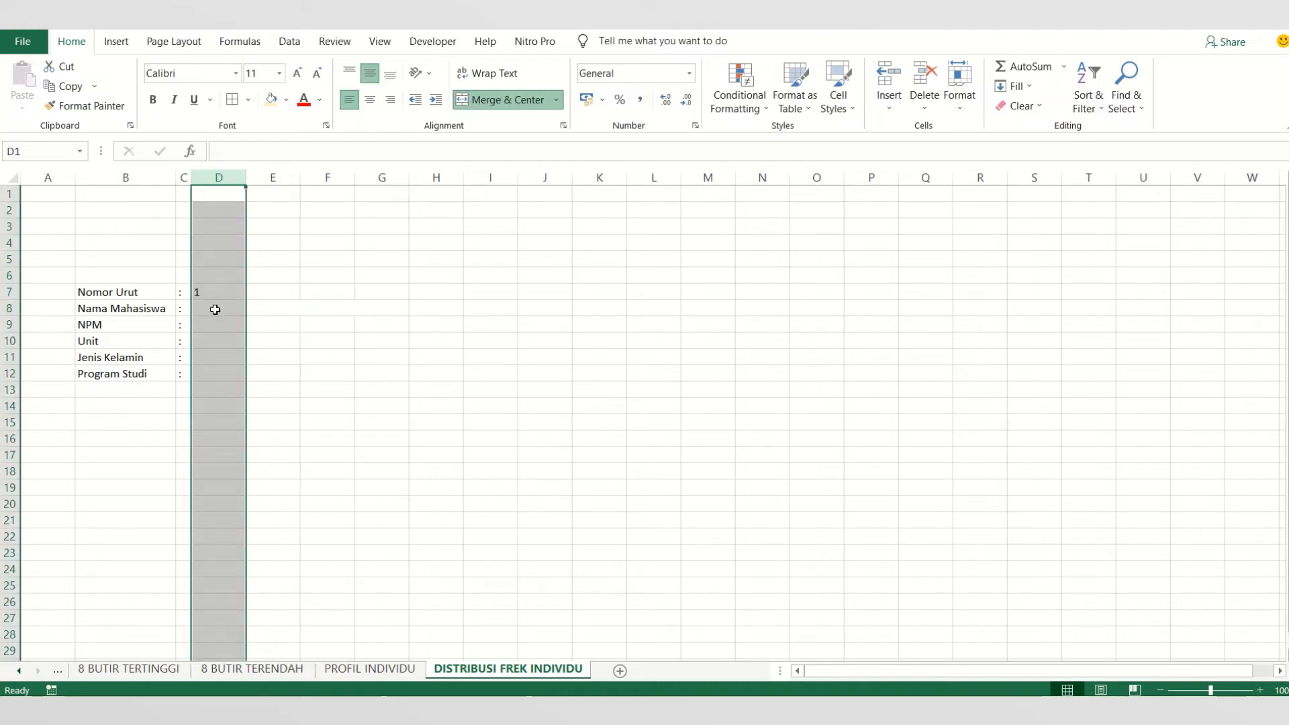
left_click(215, 310)
- Merge and center D9:G9 for NPM and D10:G10 for Unit as separate cells
left_click_drag(219, 325, 380, 322)
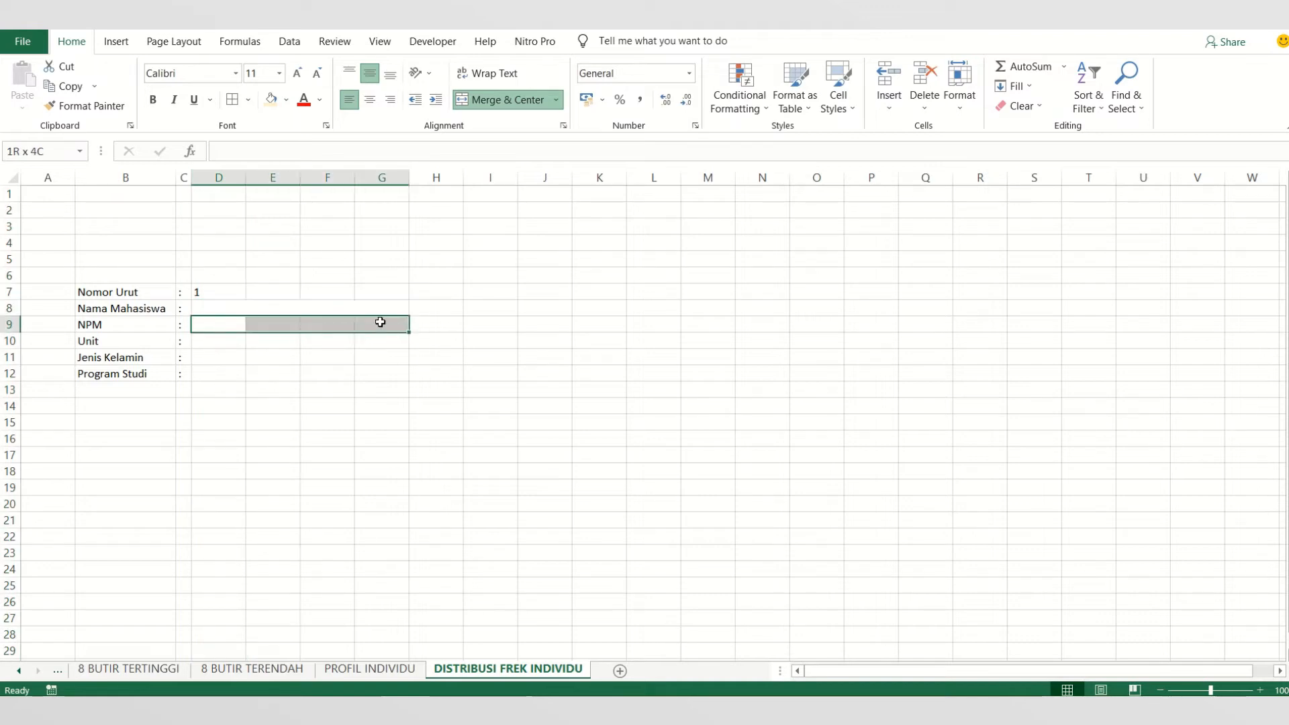
left_click(478, 100)
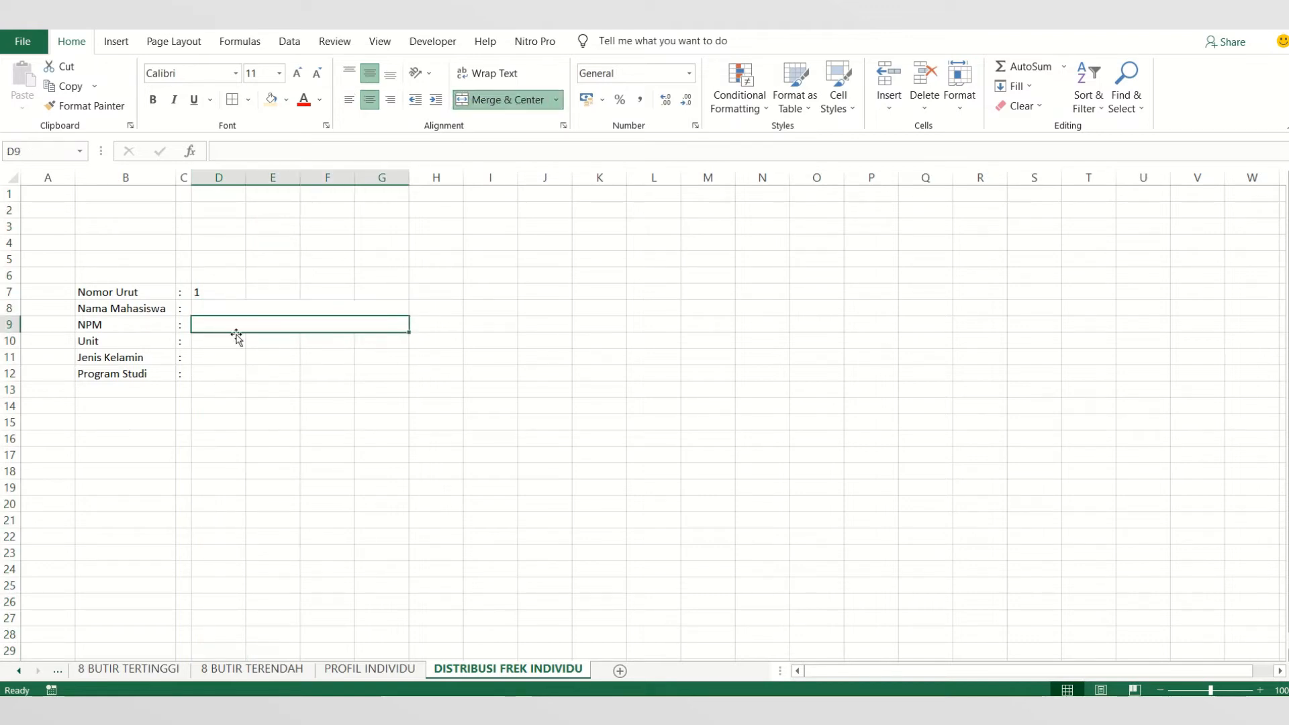
left_click_drag(231, 339, 363, 337)
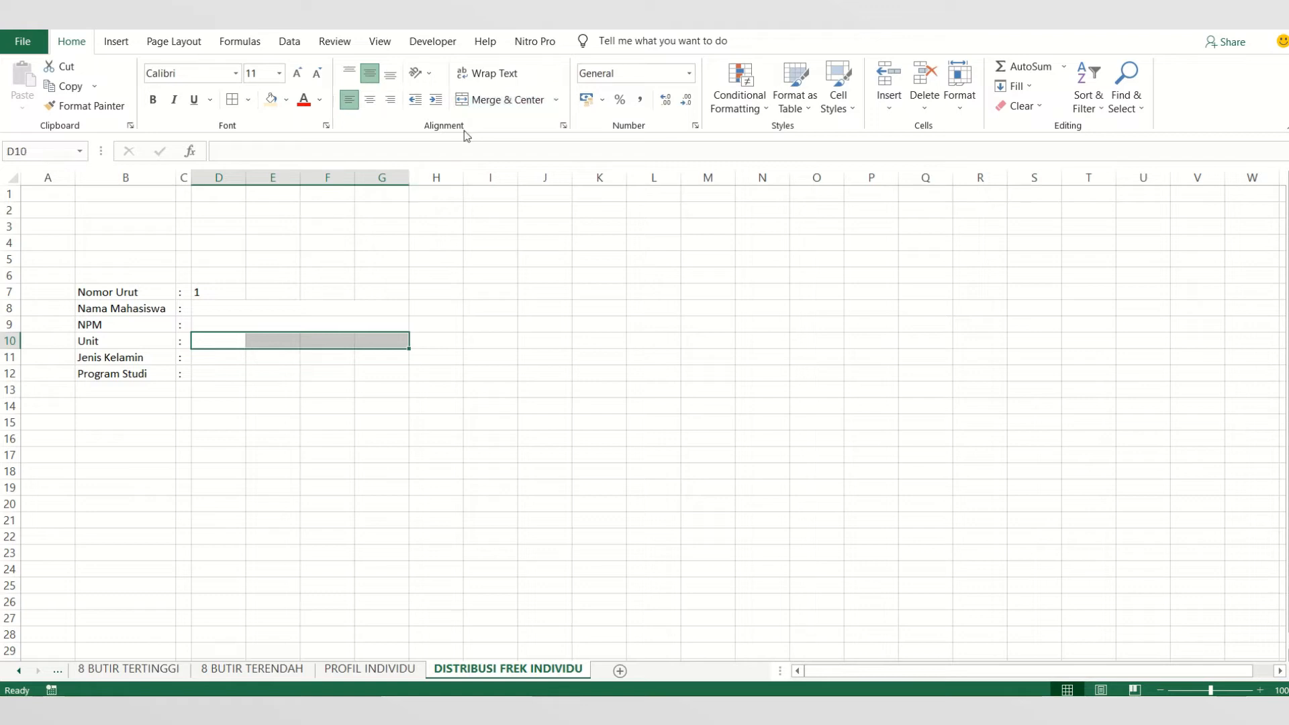
left_click(482, 100)
left_click_drag(229, 363, 380, 356)
left_click(478, 100)
left_click_drag(241, 376, 383, 354)
left_click(468, 90)
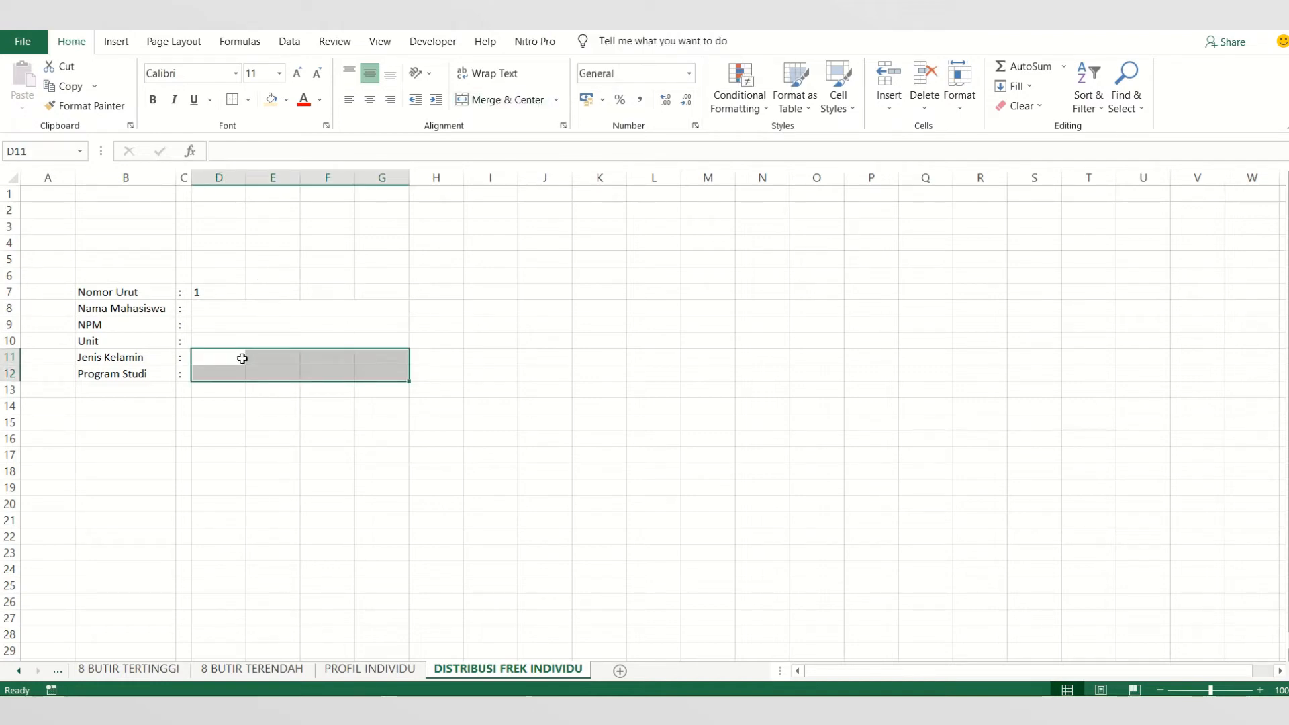
left_click_drag(242, 359, 366, 341)
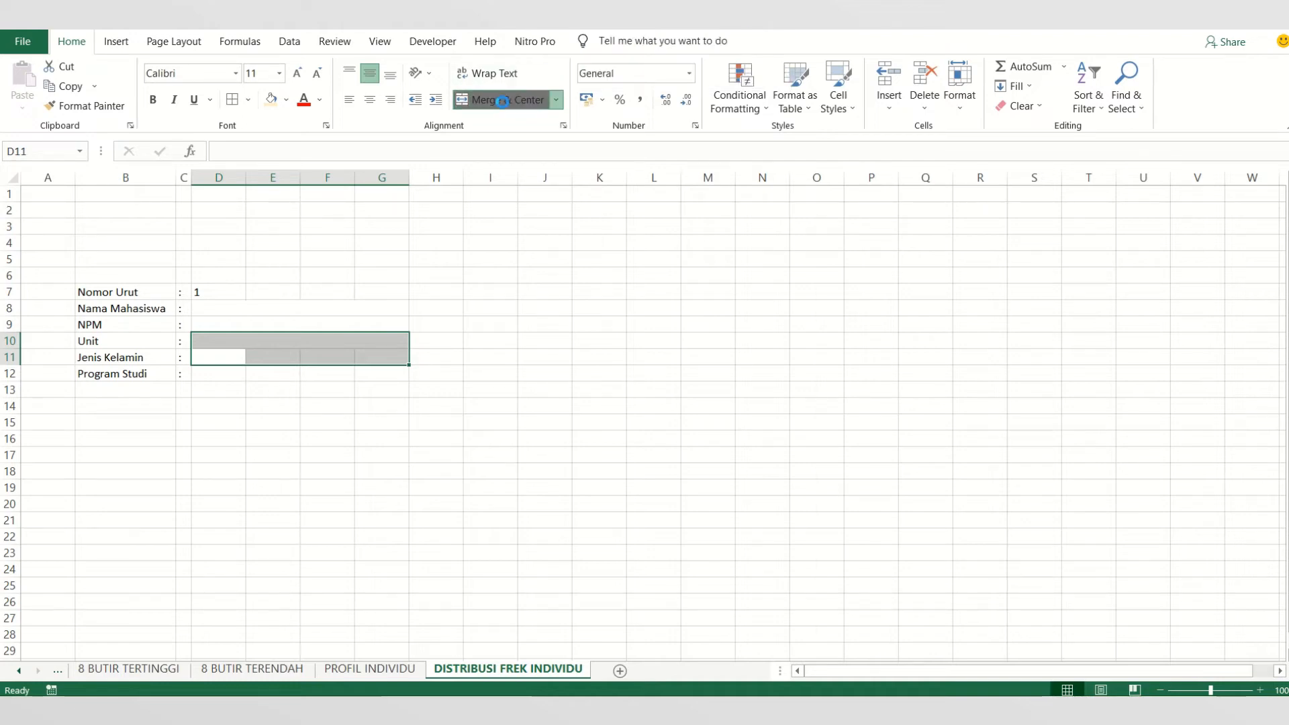
left_click(382, 396)
- Merge and center D10:G10, D11:G11 and D12:G12 as separate cells for Unit, Jenis Kelamin and Program Studi
left_click_drag(233, 341, 378, 340)
left_click(487, 102)
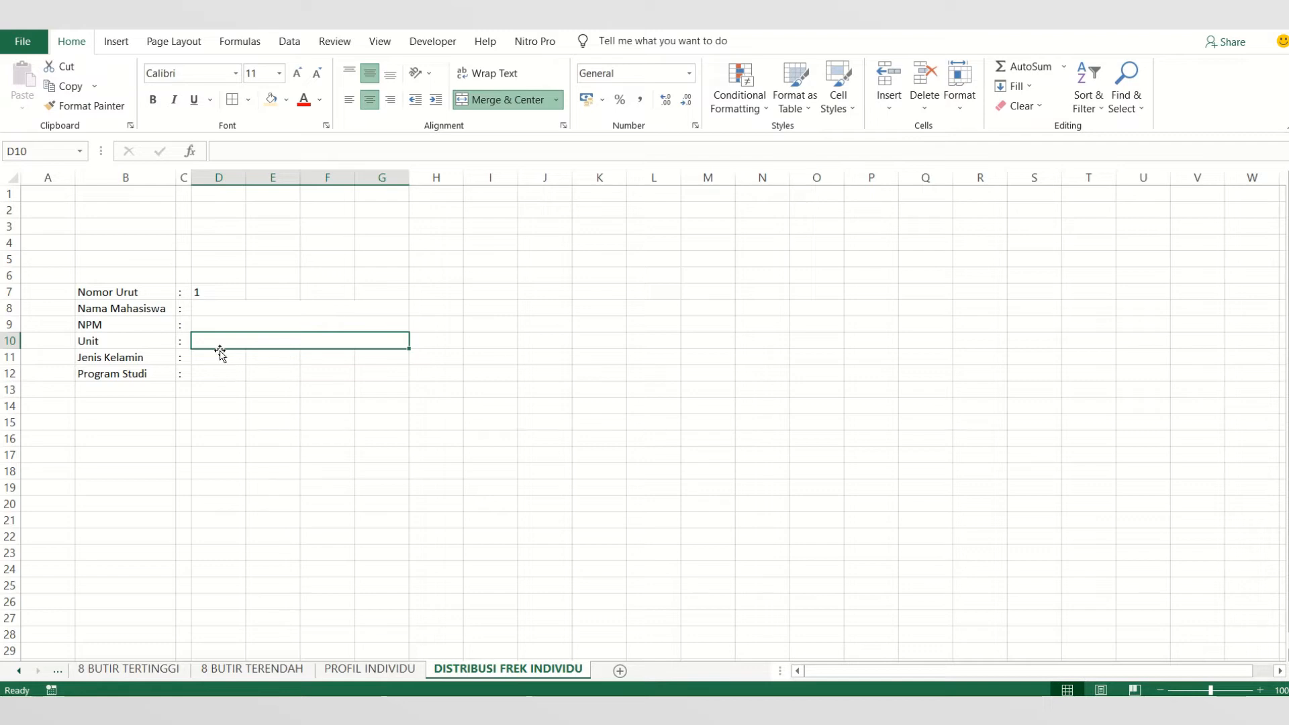
left_click_drag(219, 356, 360, 349)
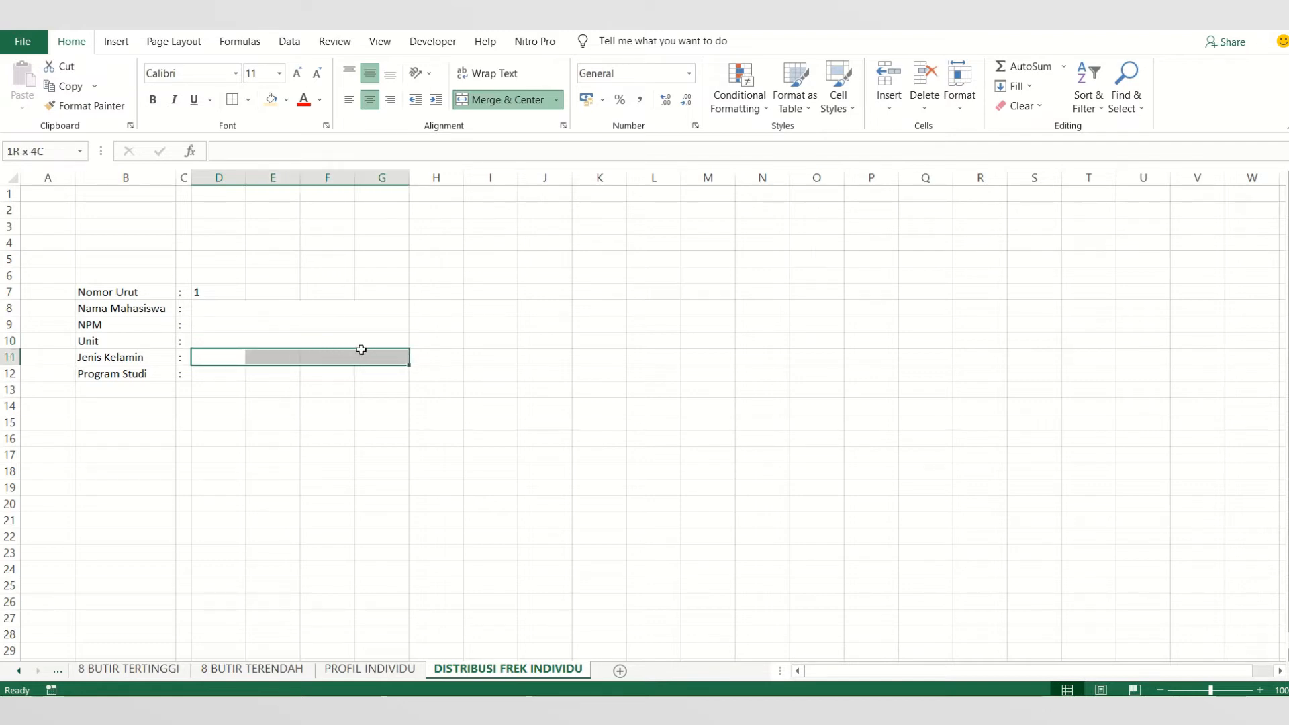
left_click(478, 102)
left_click_drag(214, 376, 392, 368)
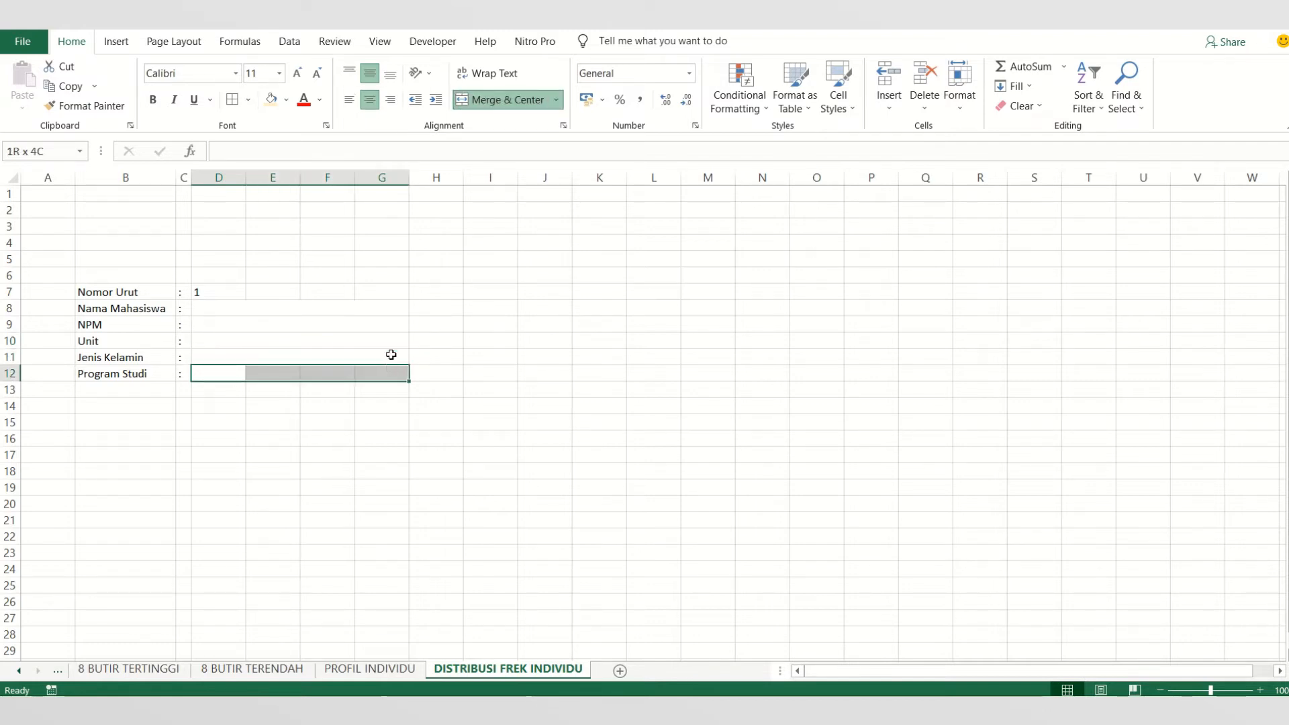
left_click(511, 100)
- Left-align column D again to include the merged detail cells down to row 12
left_click(215, 178)
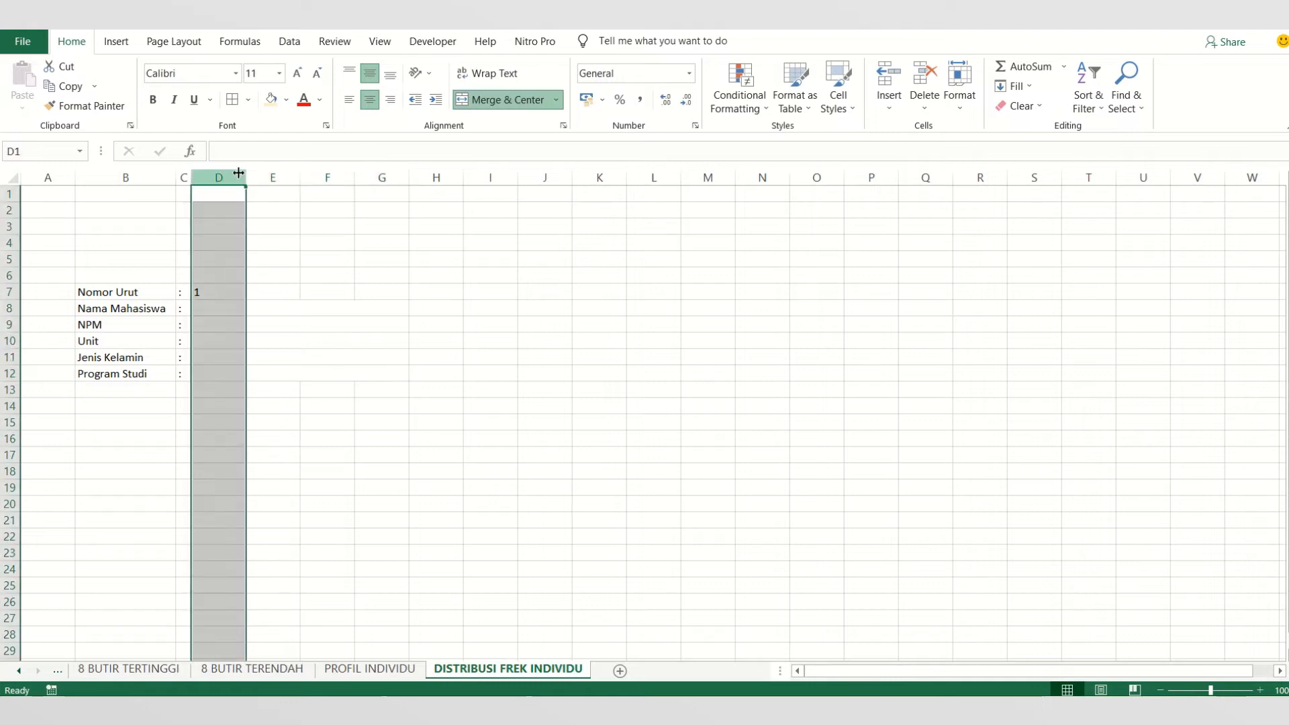
left_click(349, 101)
left_click(350, 100)
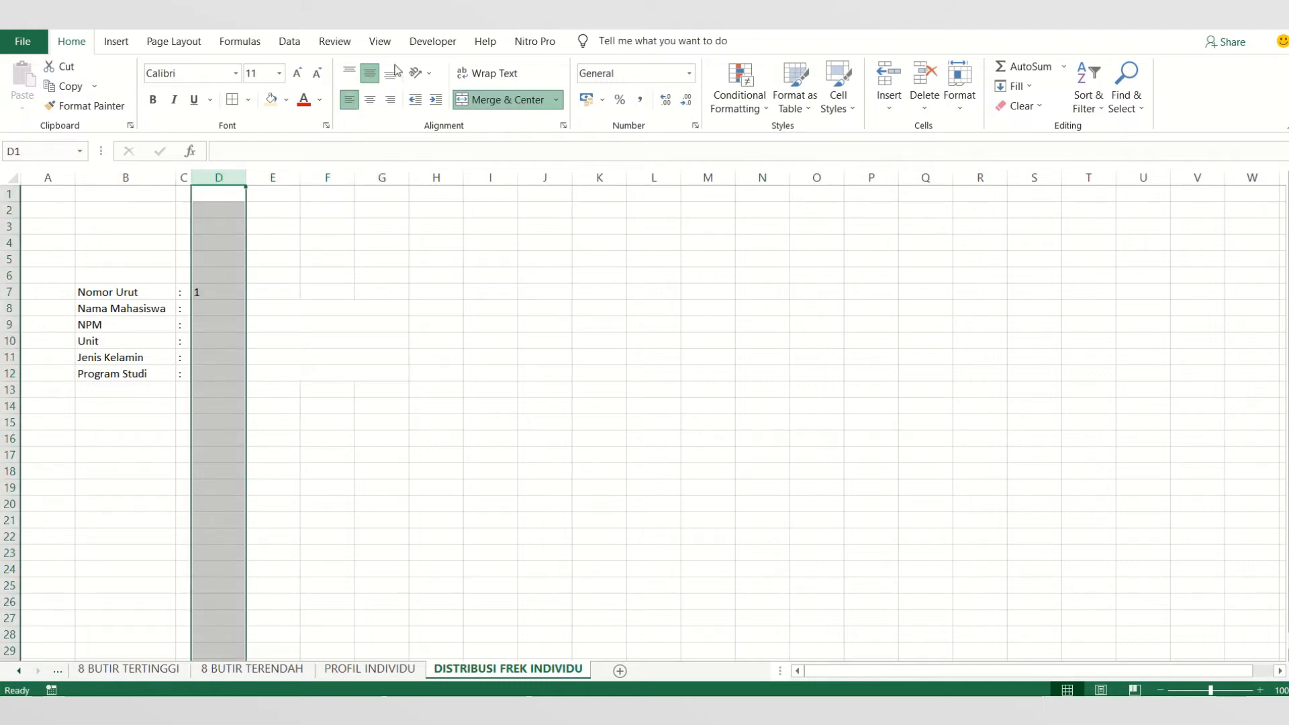
- Fill the Nama Mahasiswa cell D8 with =VLOOKUP(D7;ANALISA;2;FALSE)
left_click(310, 306)
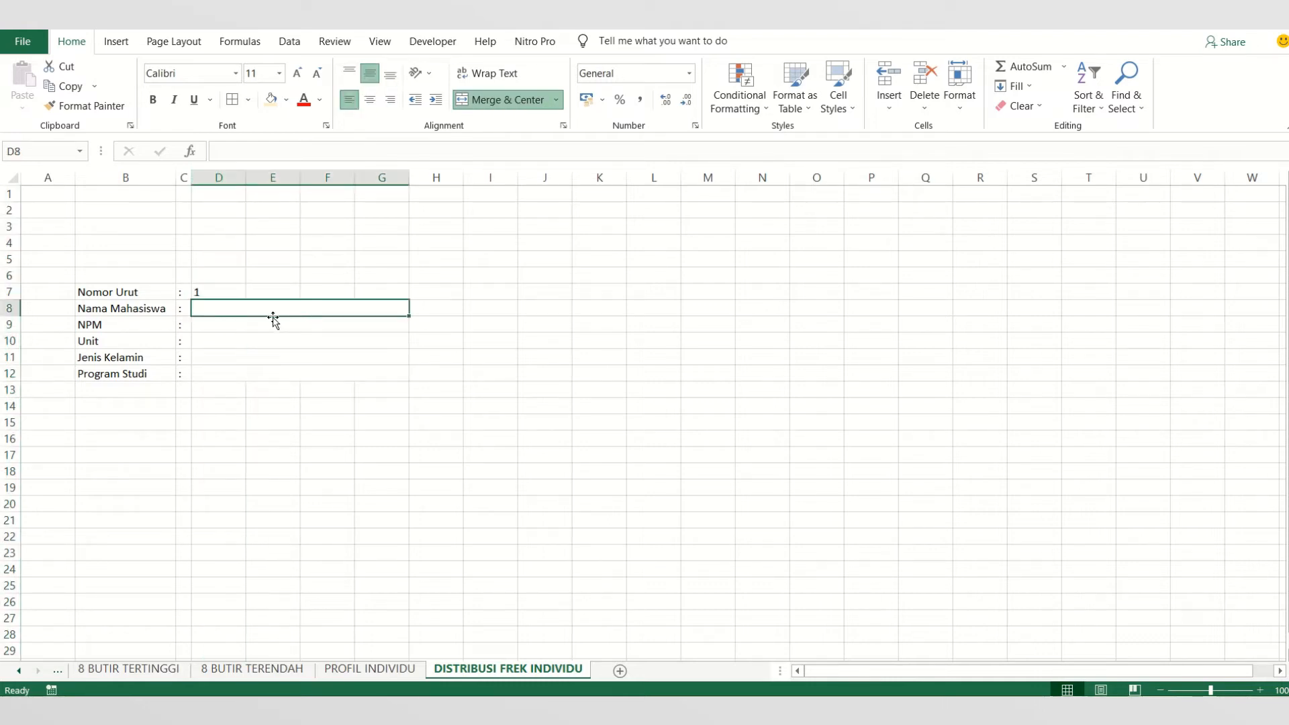
type("=v")
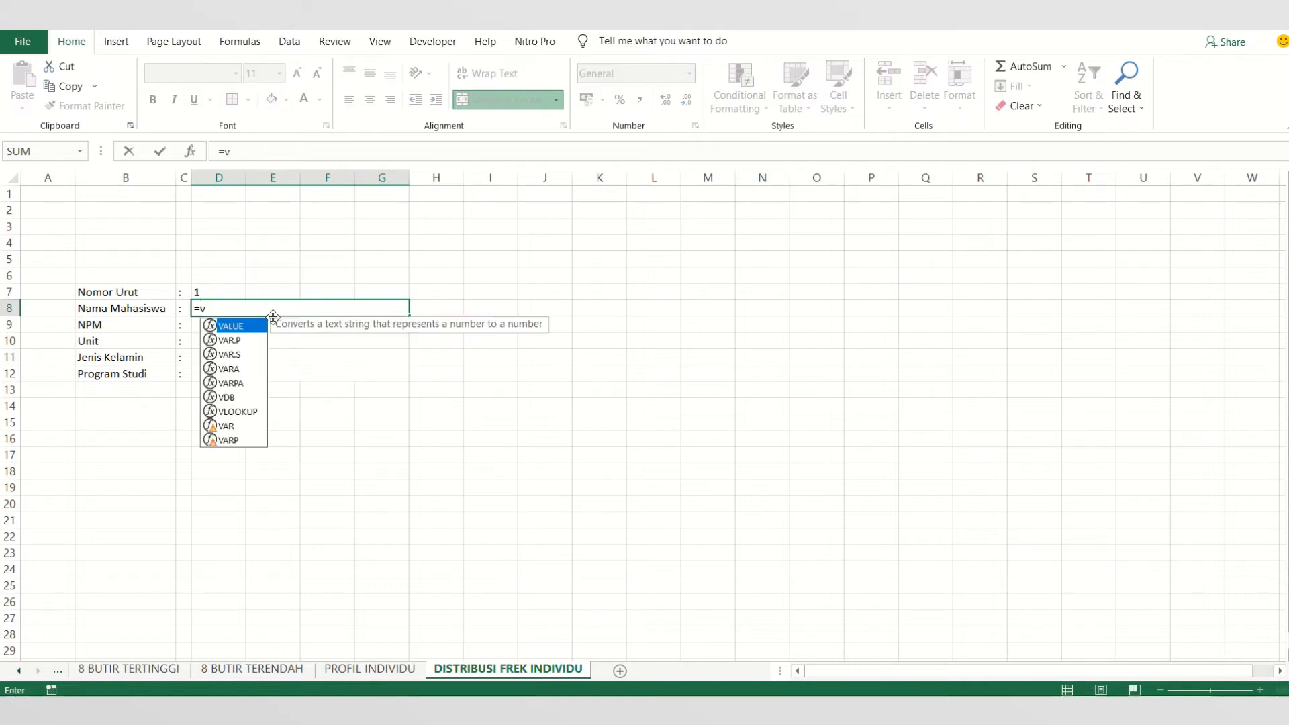
type("loo")
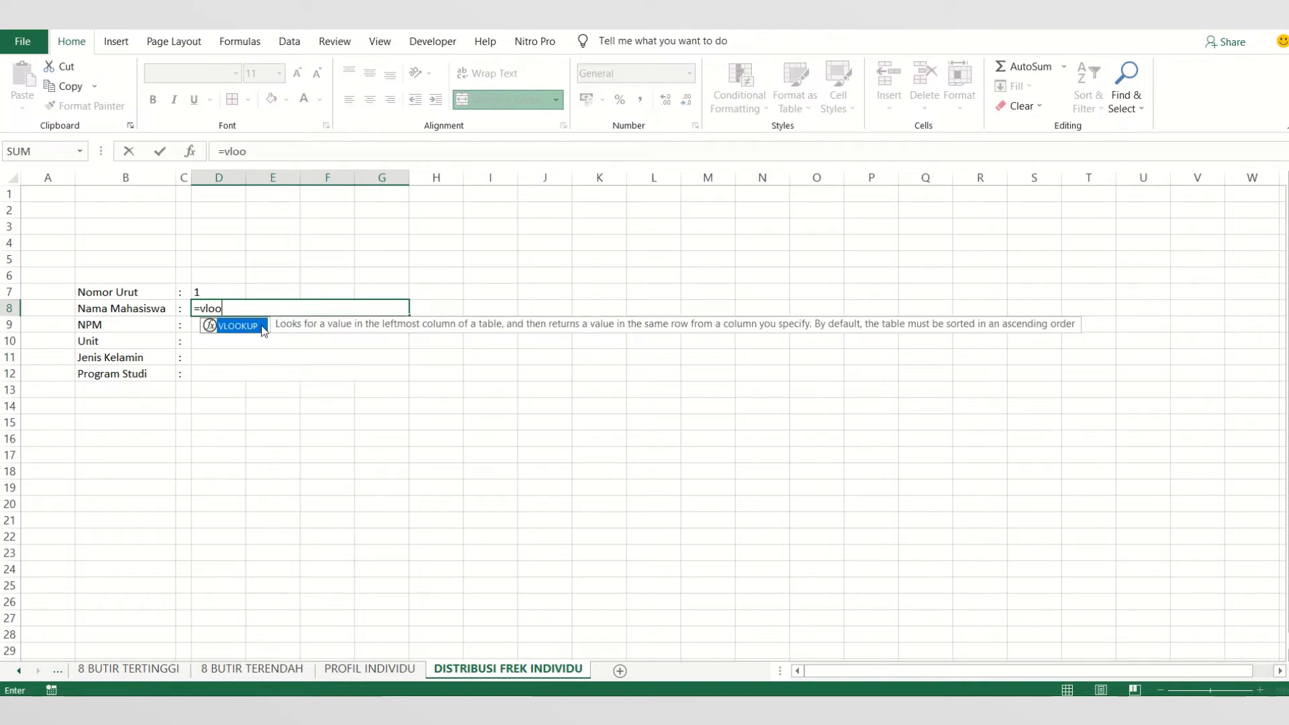
double_click(260, 327)
left_click(201, 293)
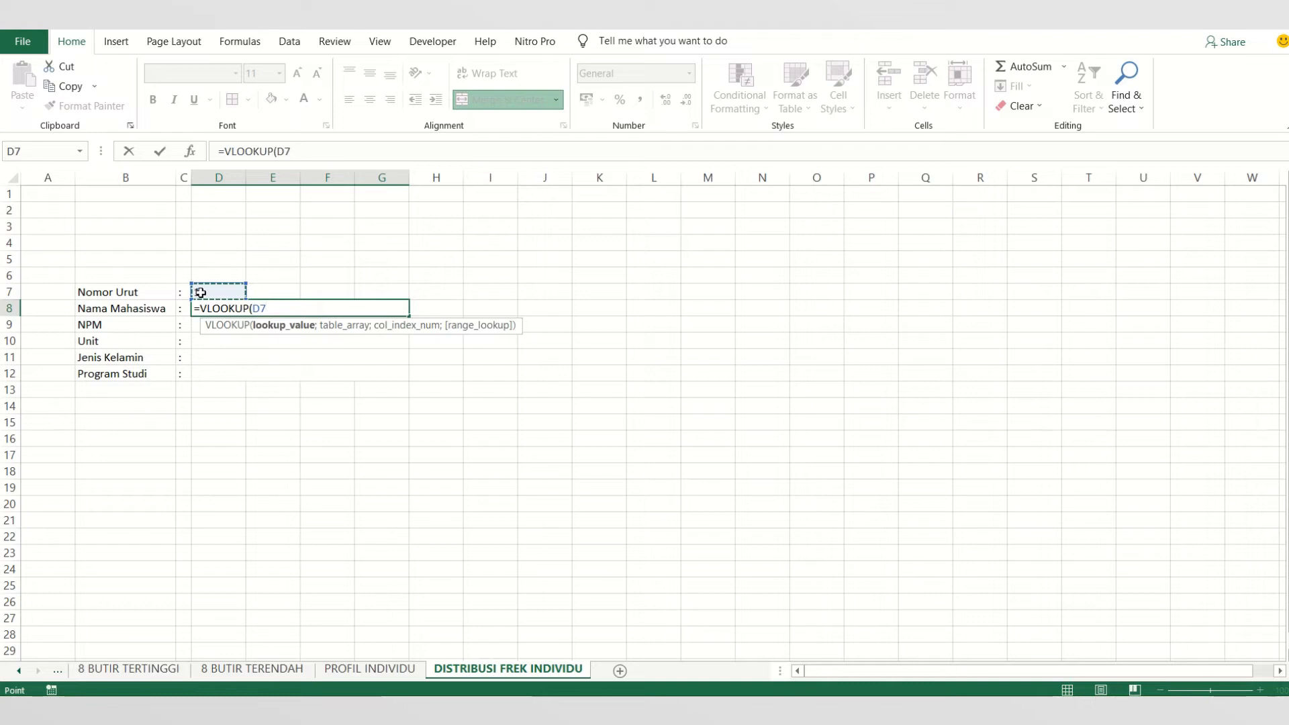
type(";")
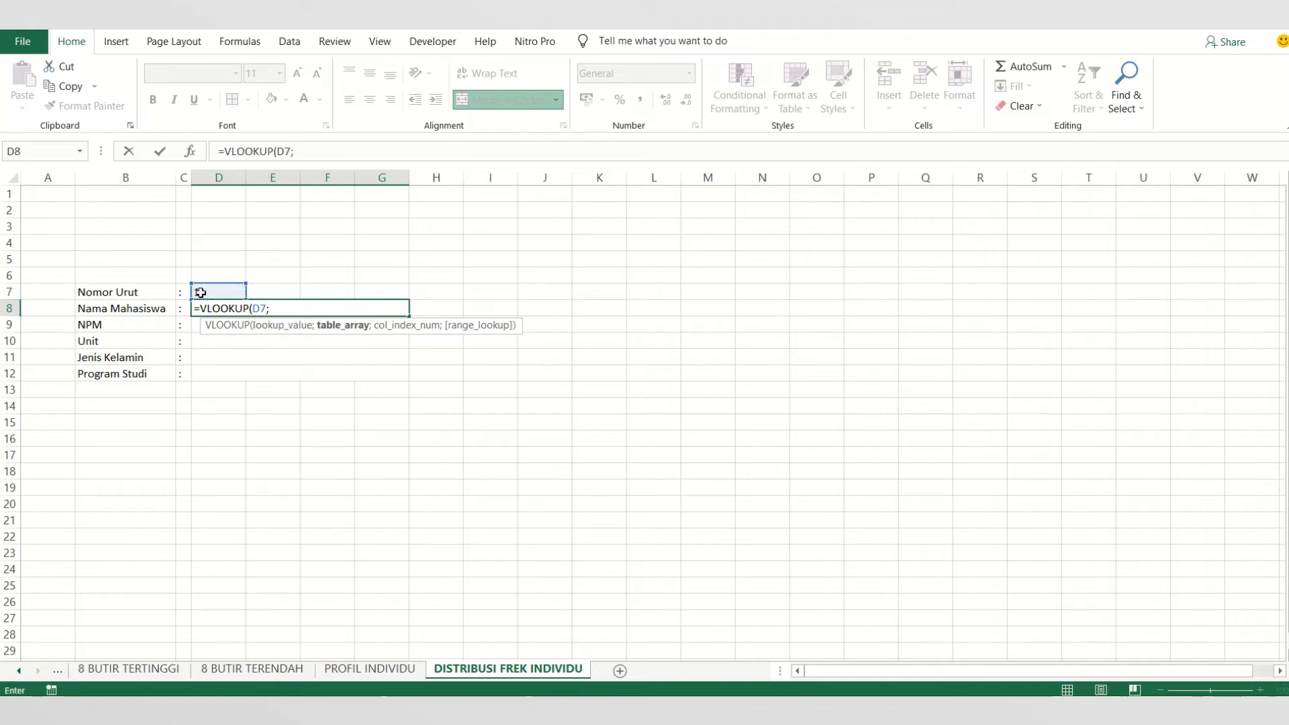
type("ANALI")
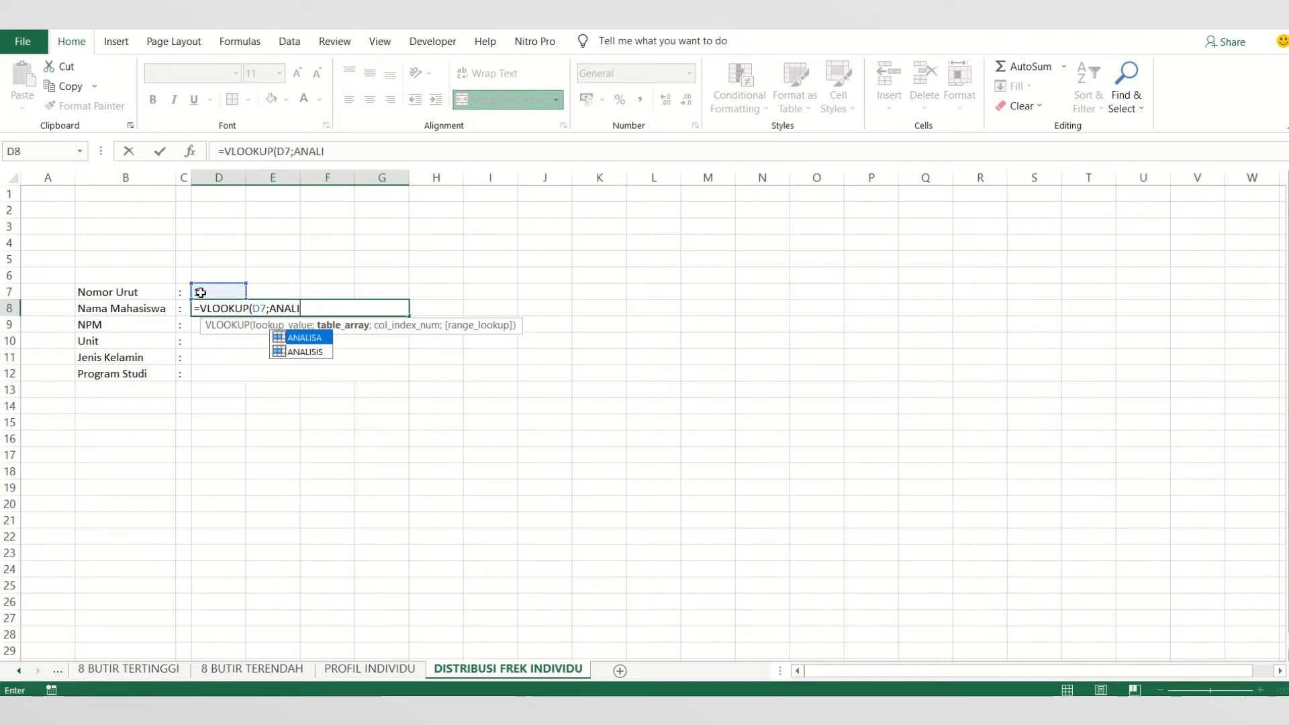
double_click(323, 336)
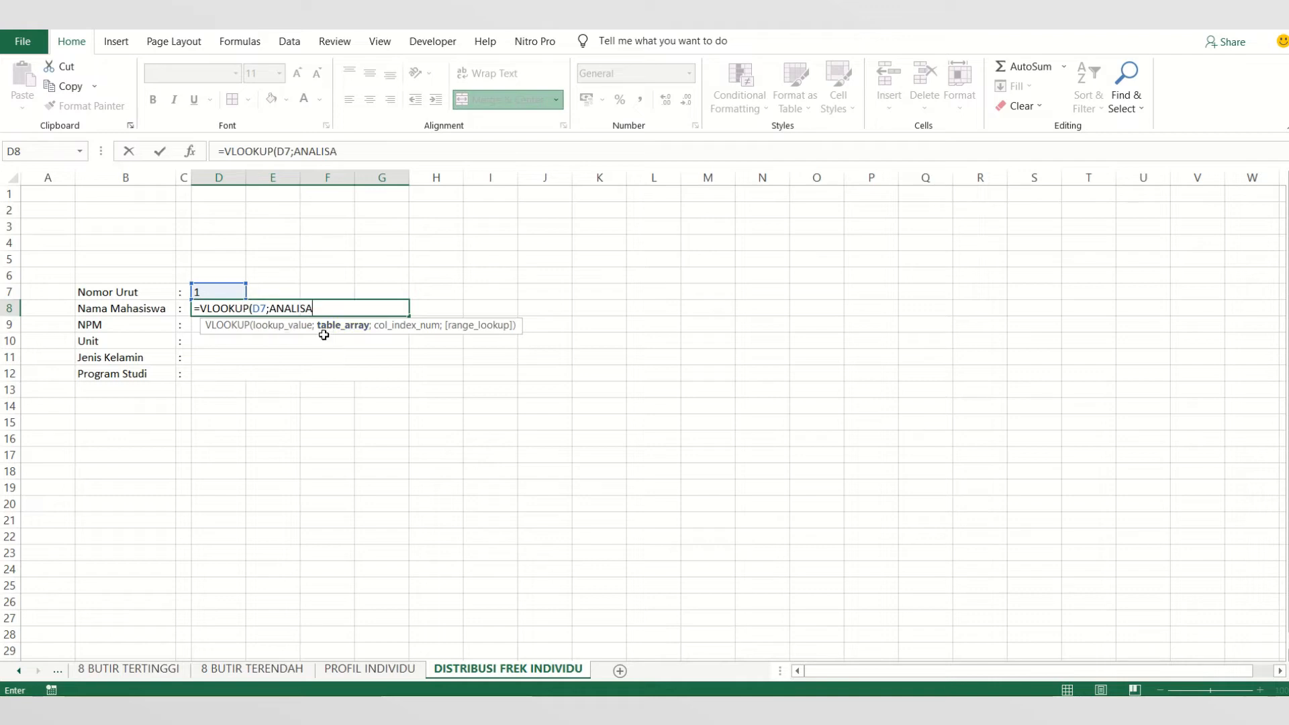
type(";2")
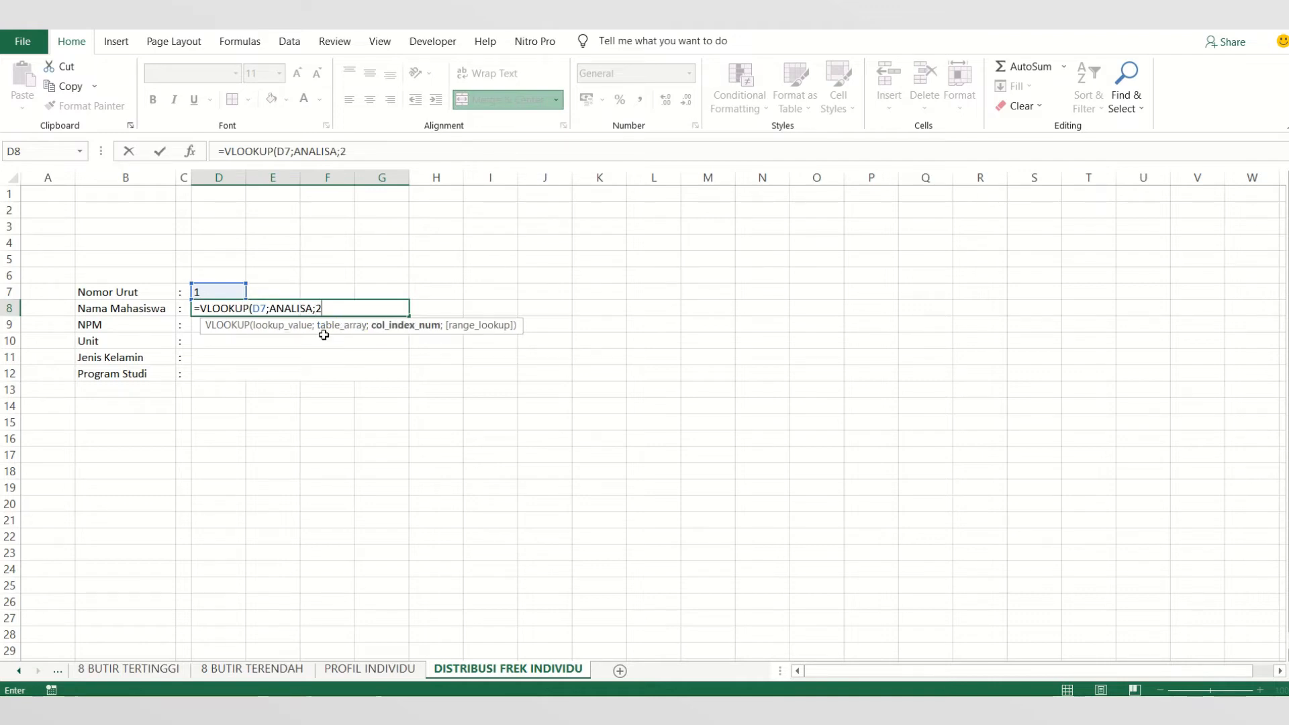
type(";")
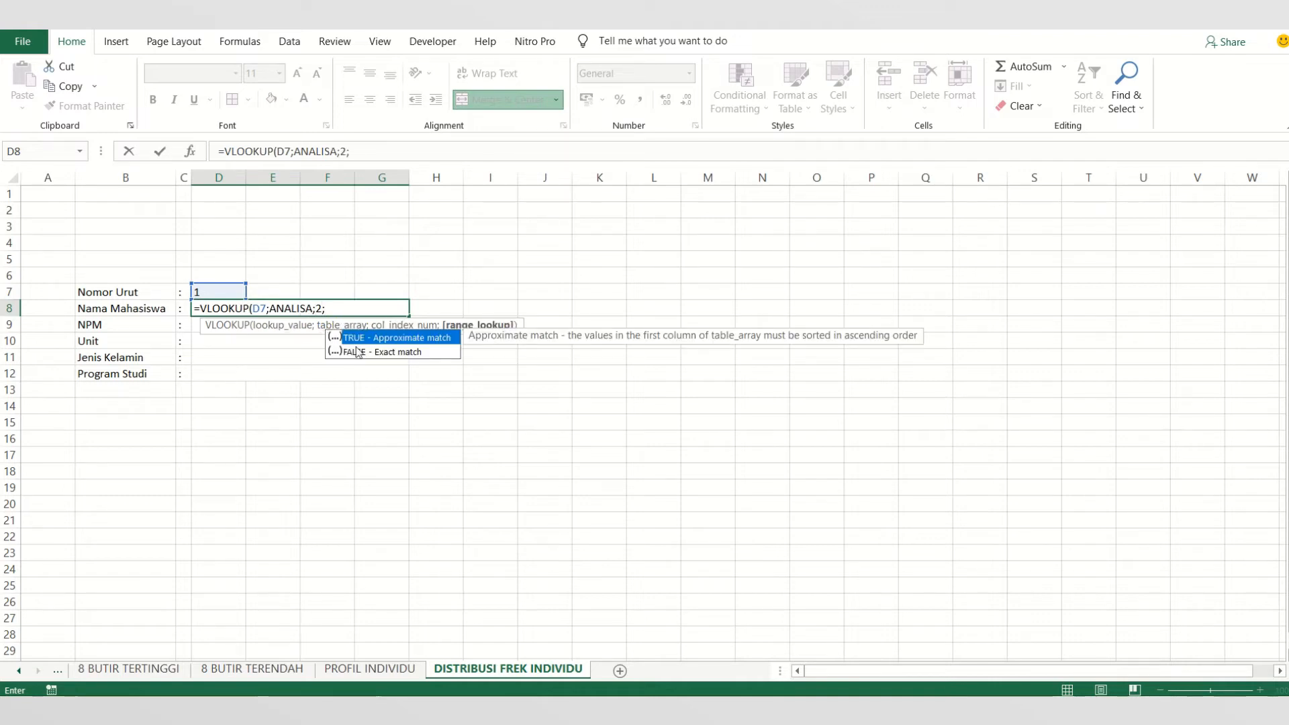
double_click(401, 352)
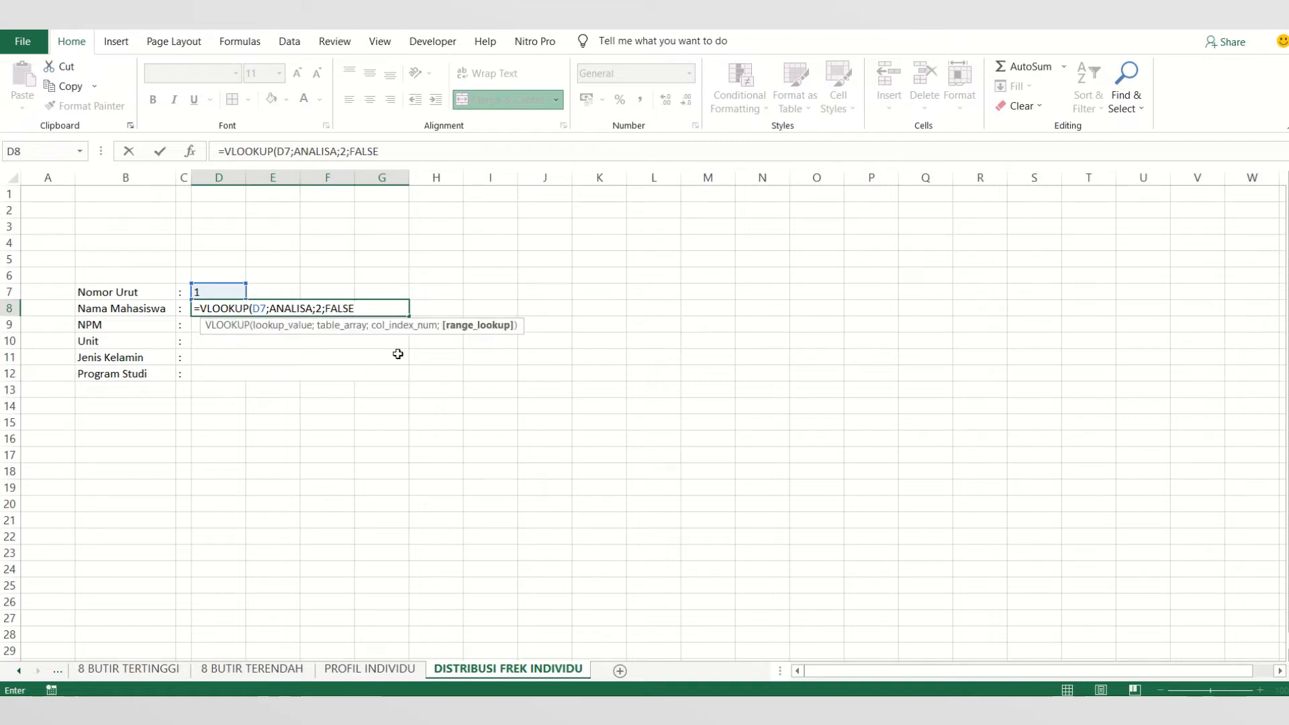
key("Return")
- Fill the NPM cell D9 with =VLOOKUP(D7;ANALISA;3;FALSE) and left-align the merged detail cells in rows 9 to 12
type("=")
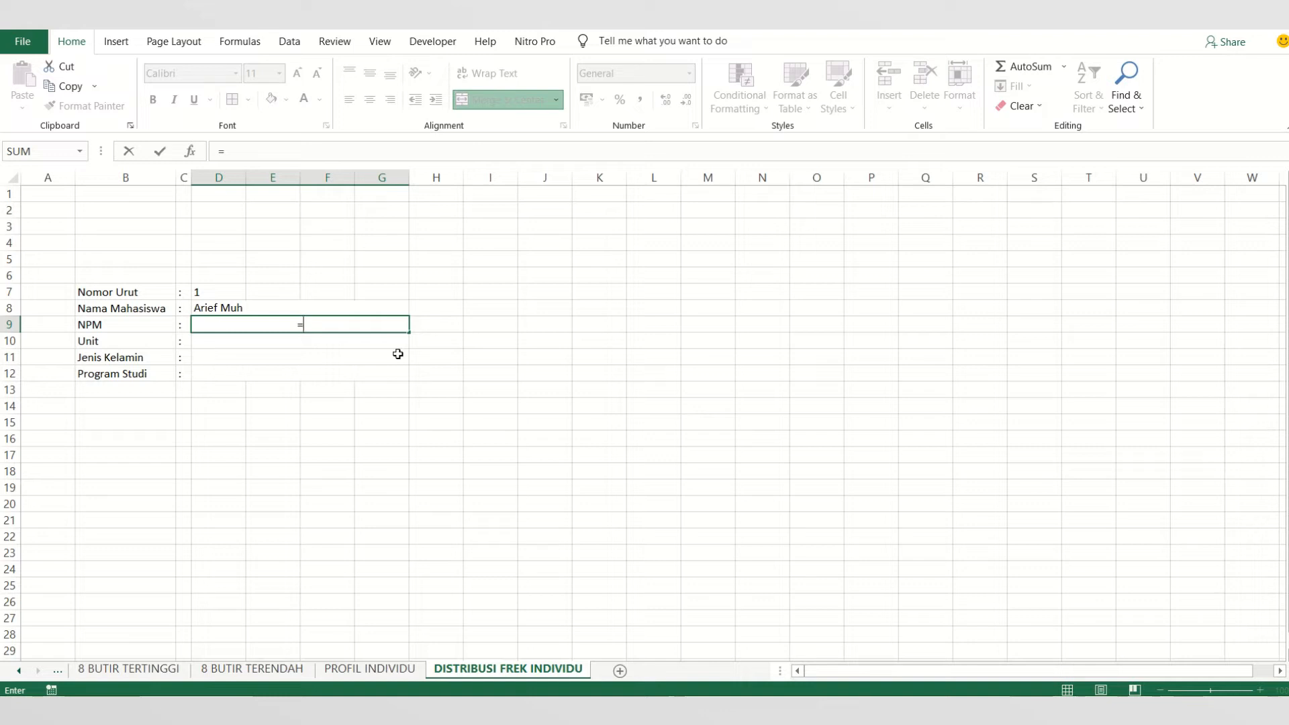
type("VLO")
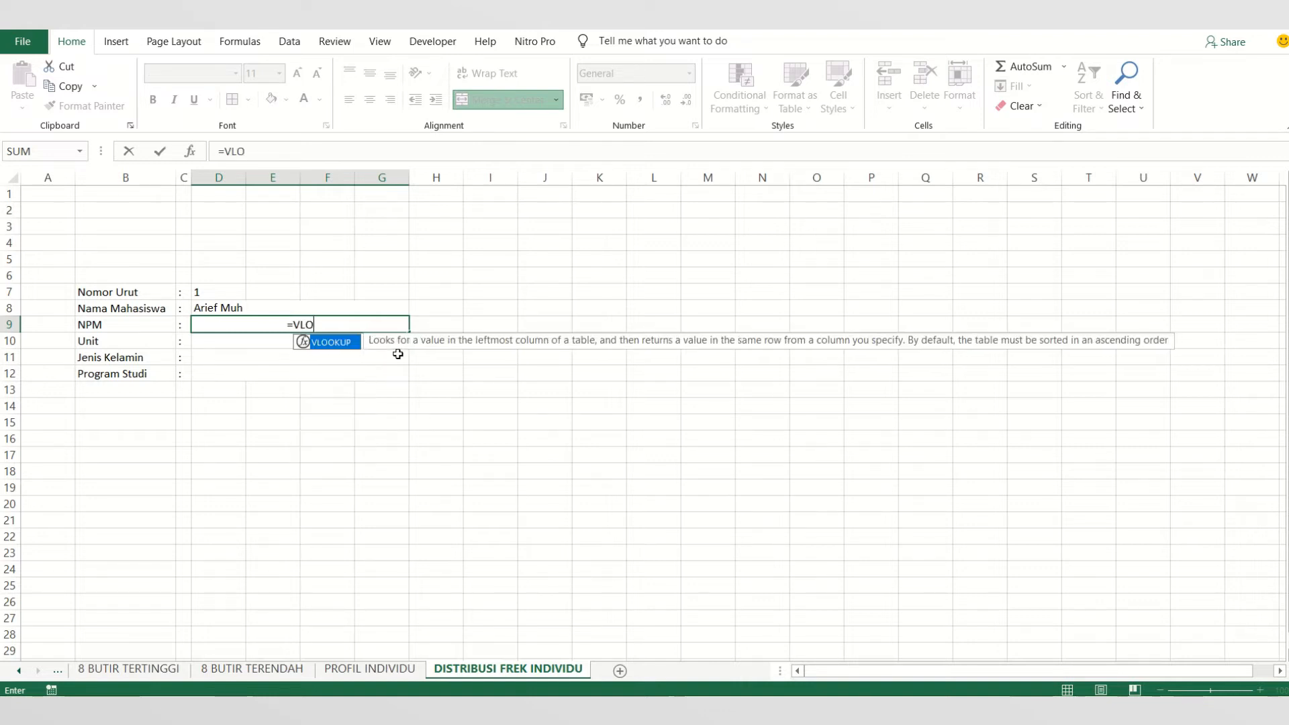
double_click(351, 344)
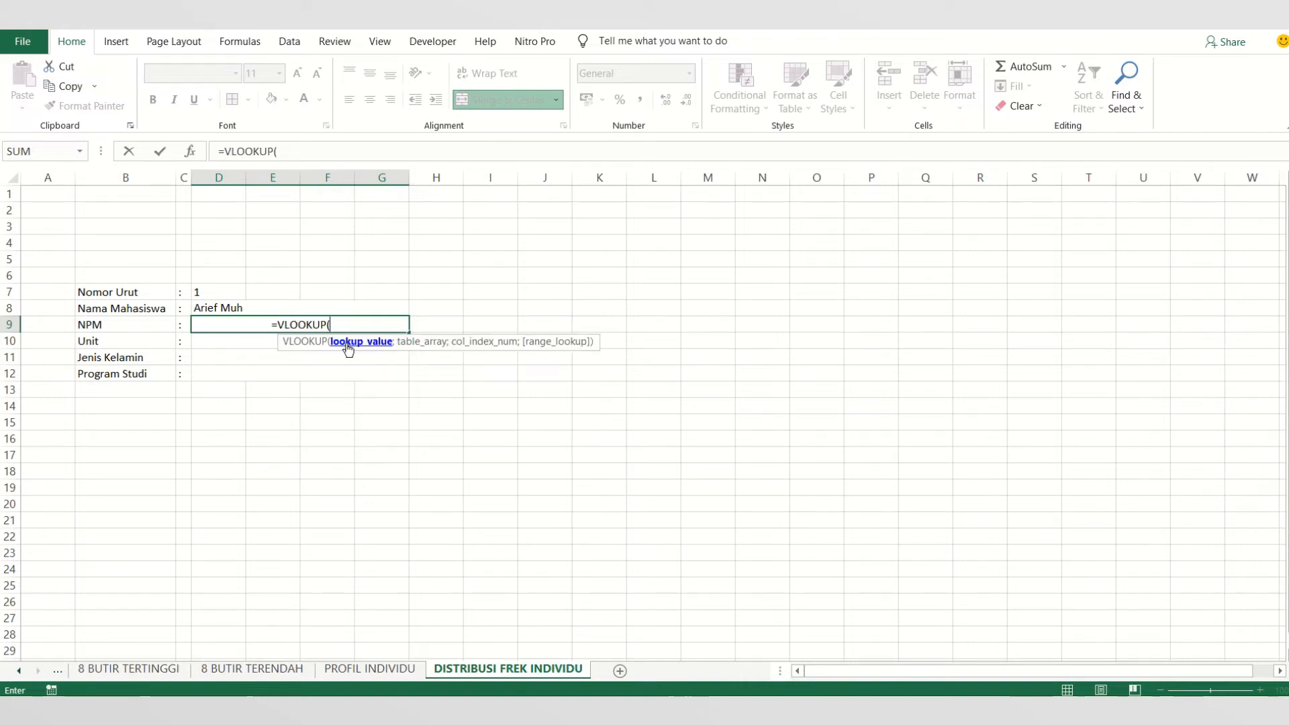
left_click(216, 290)
type(";A")
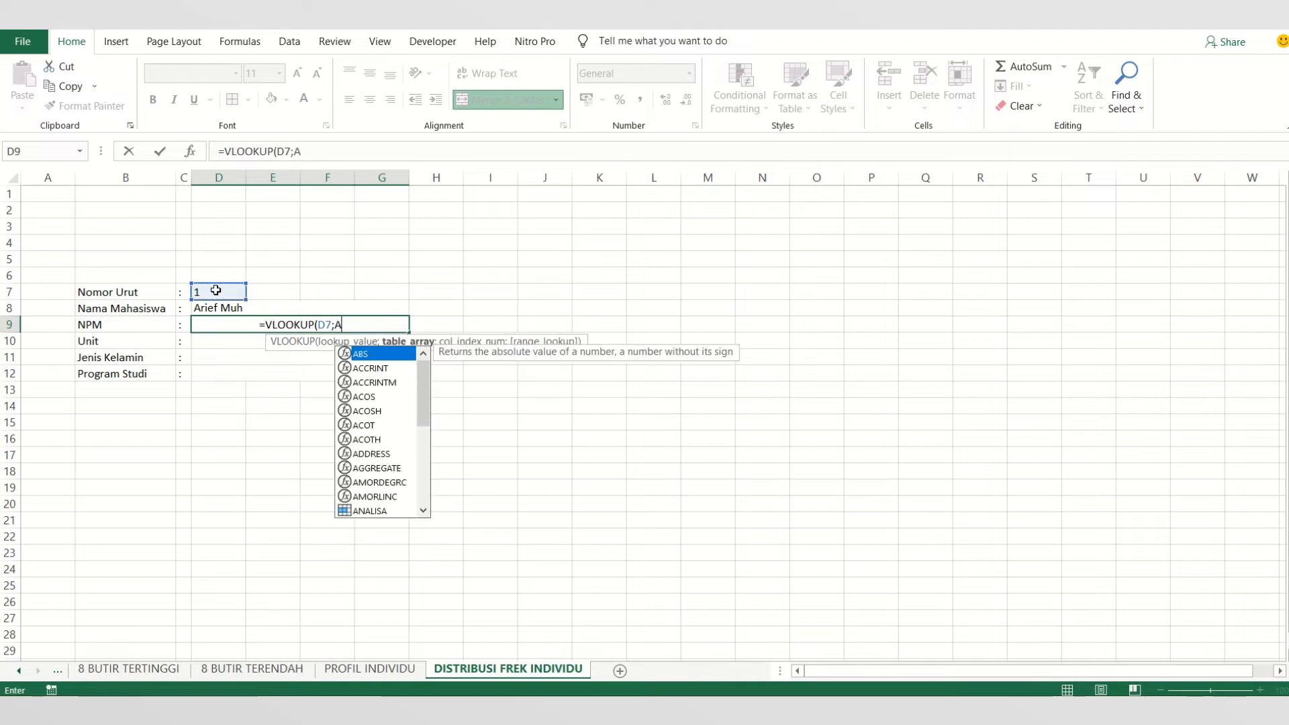
type("NALIS")
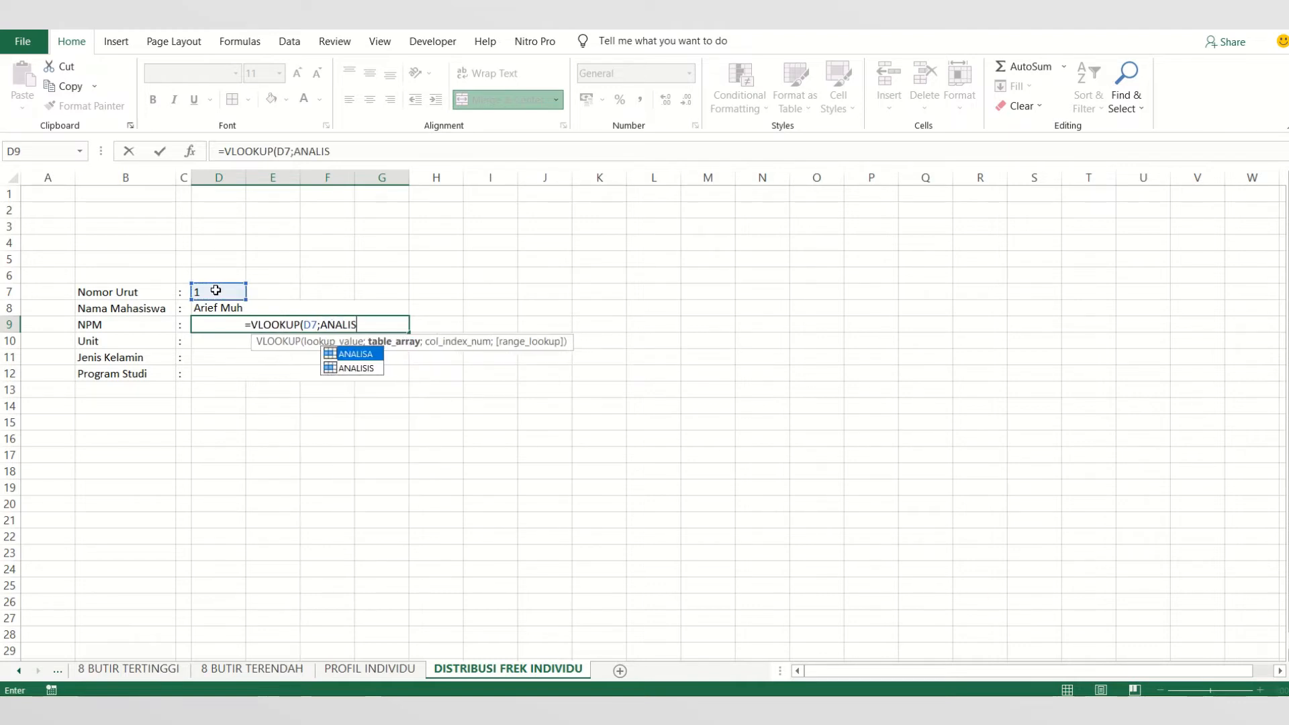
double_click(356, 354)
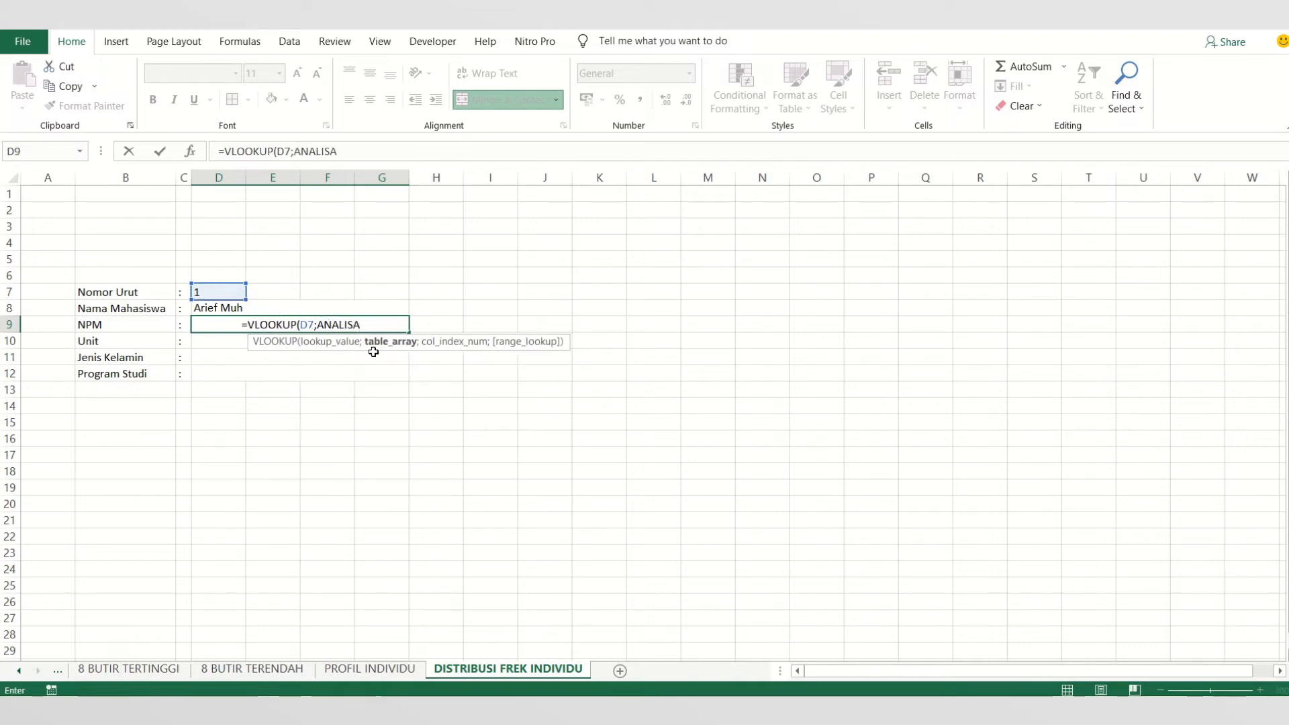
type(";3")
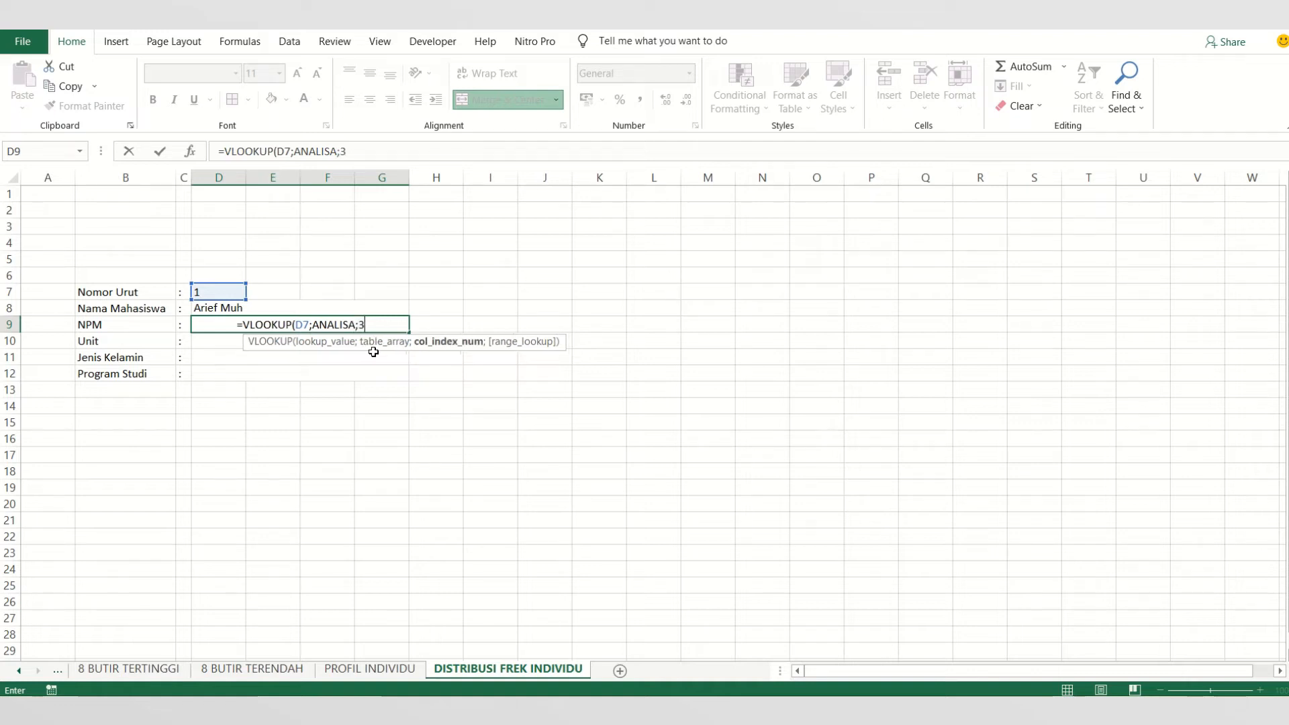
type(";")
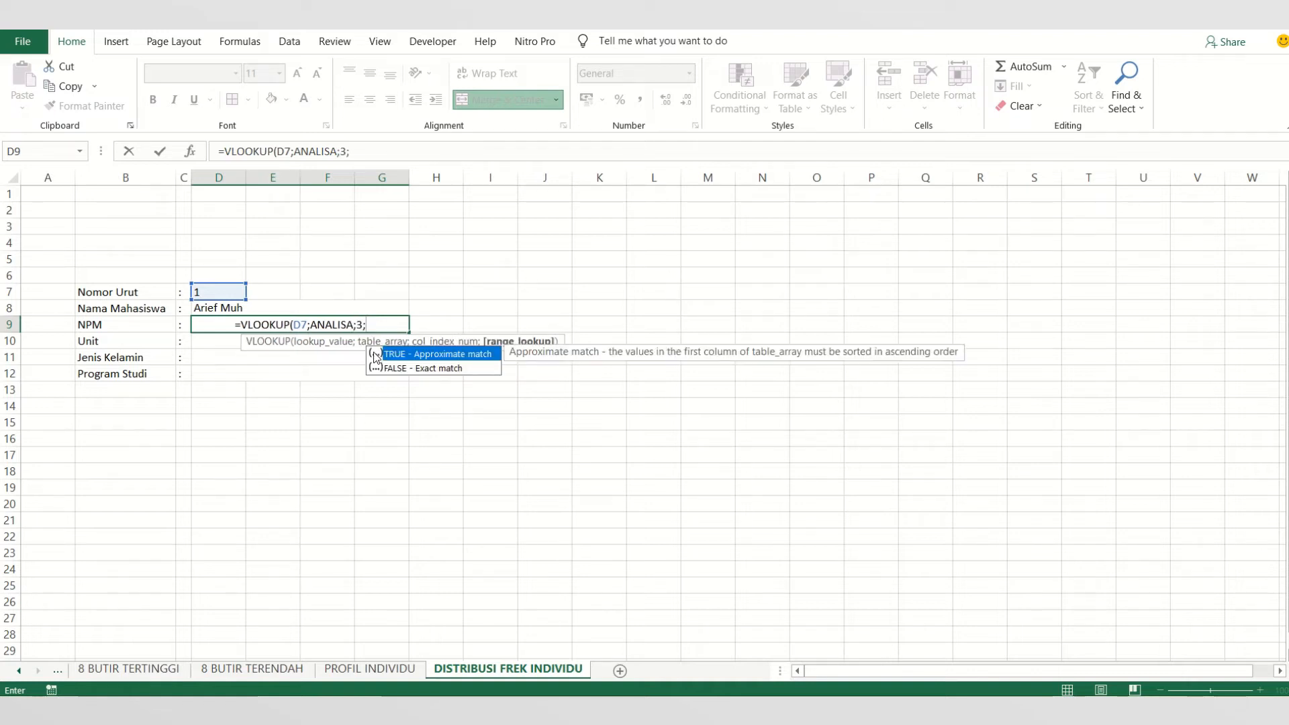
double_click(391, 369)
key("Return")
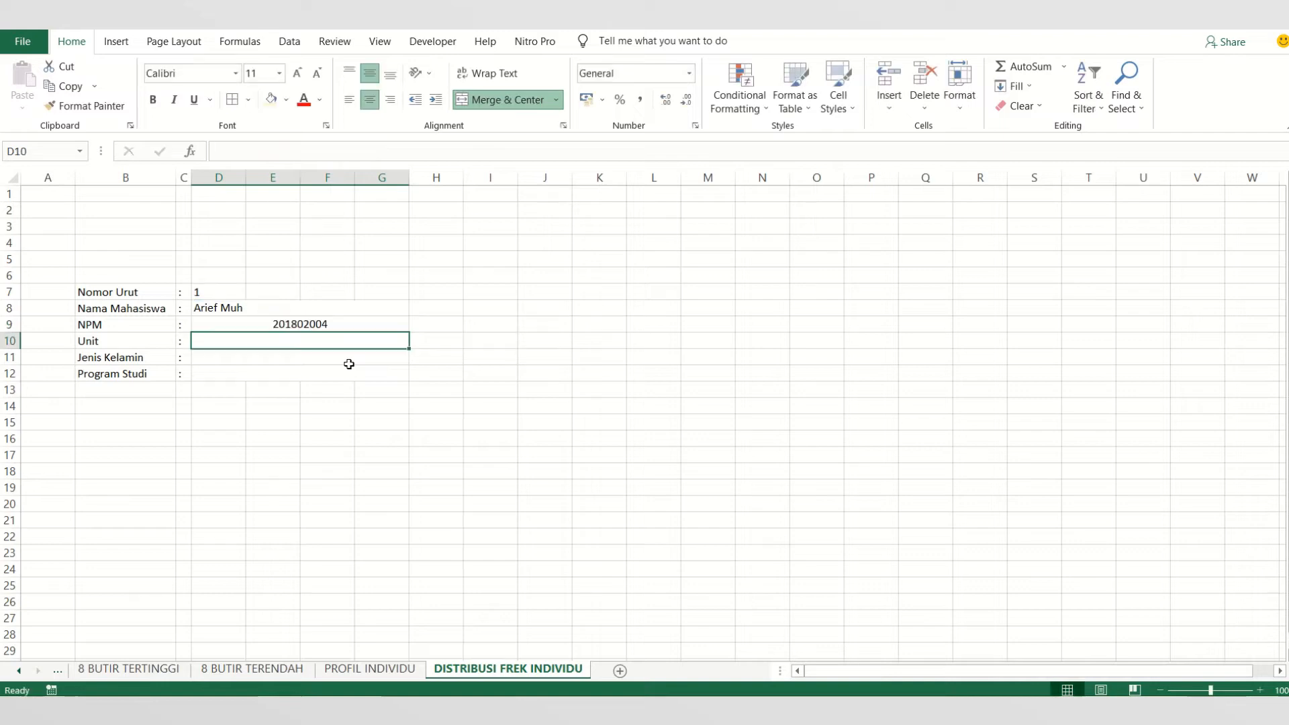
left_click_drag(262, 325, 262, 373)
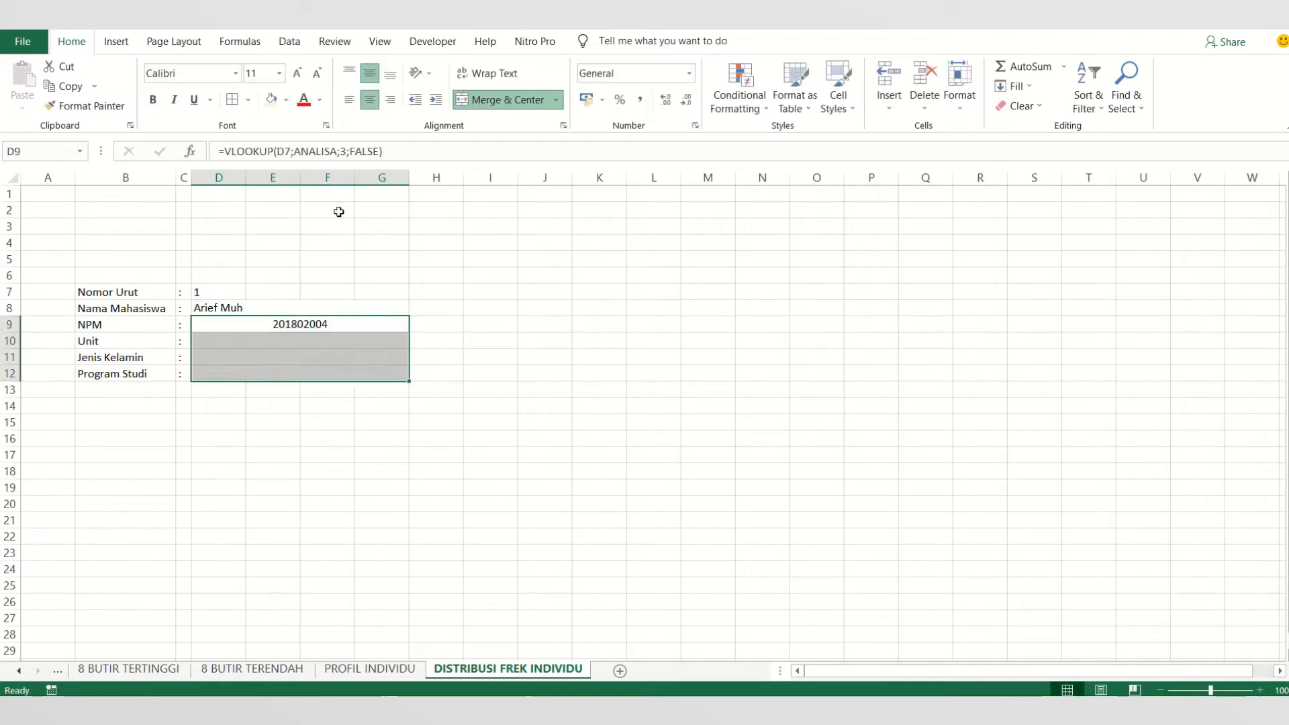
left_click(350, 99)
- Fill the Unit cell D10 with =VLOOKUP(D7;ANALISA;4;FALSE)
left_click(259, 344)
type("=")
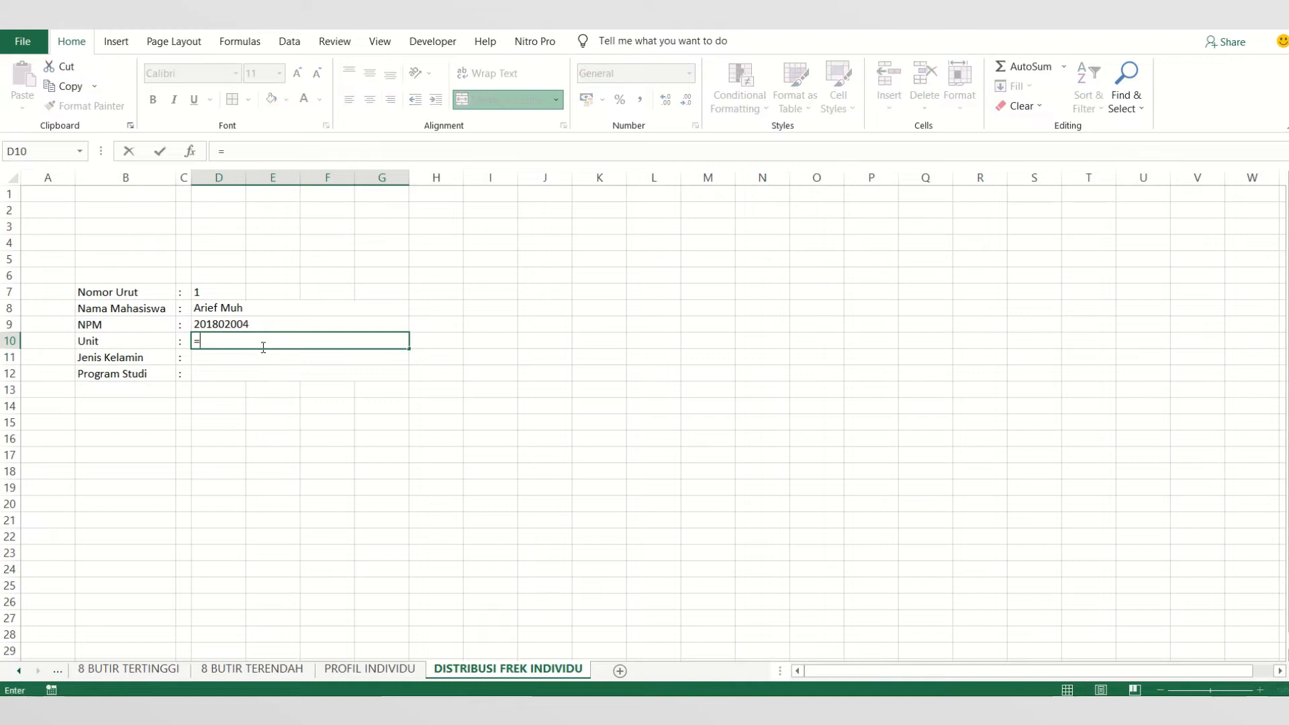
type("VLOO")
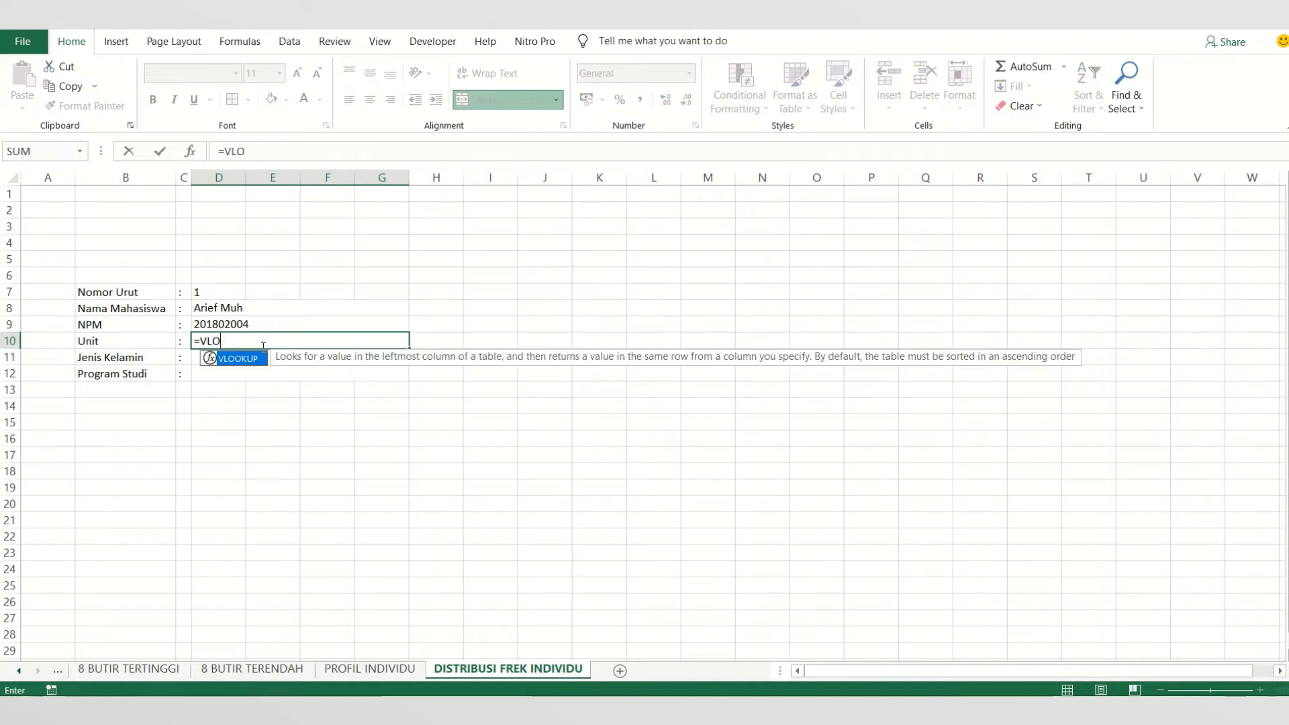
double_click(244, 362)
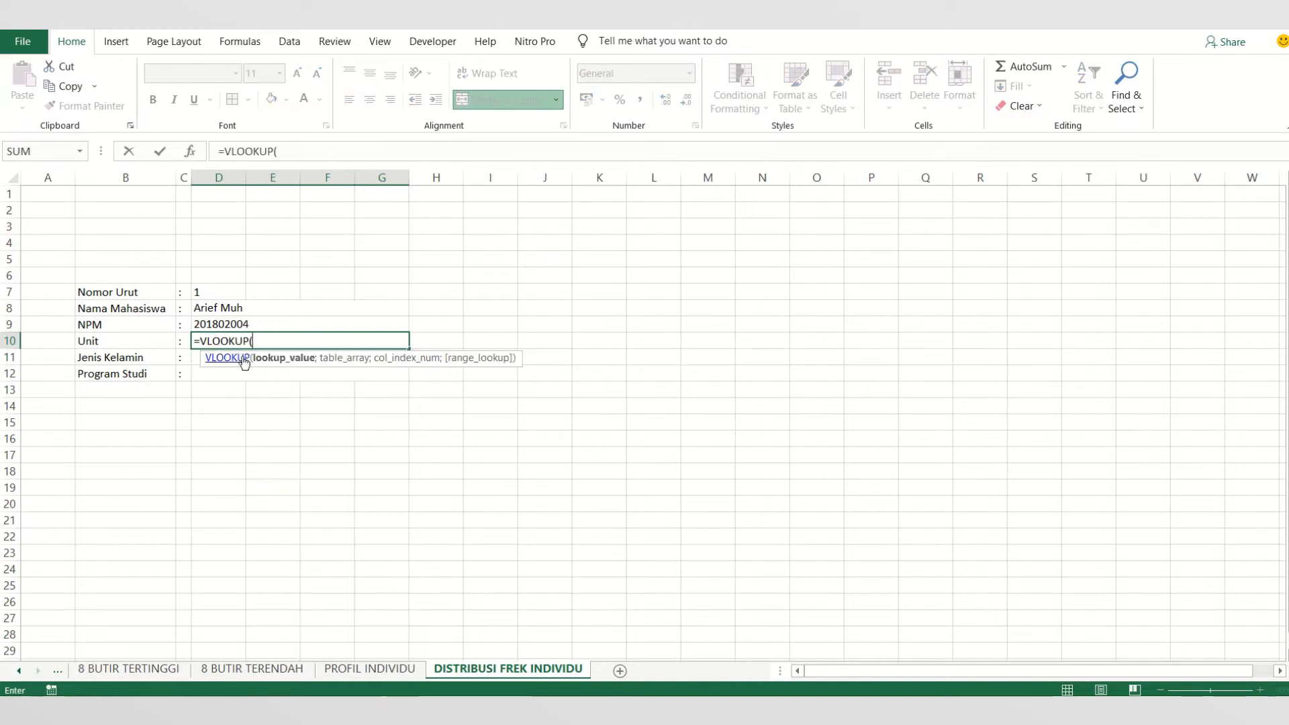
left_click(204, 292)
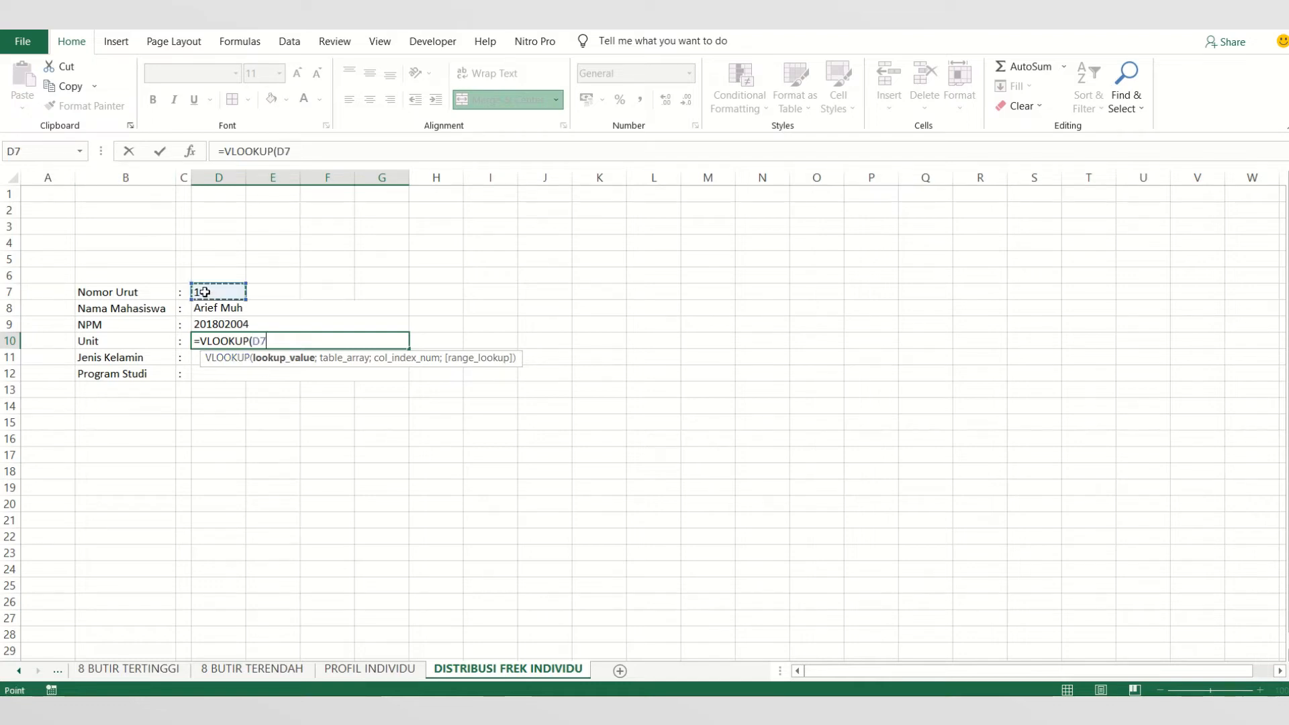
type(";TA")
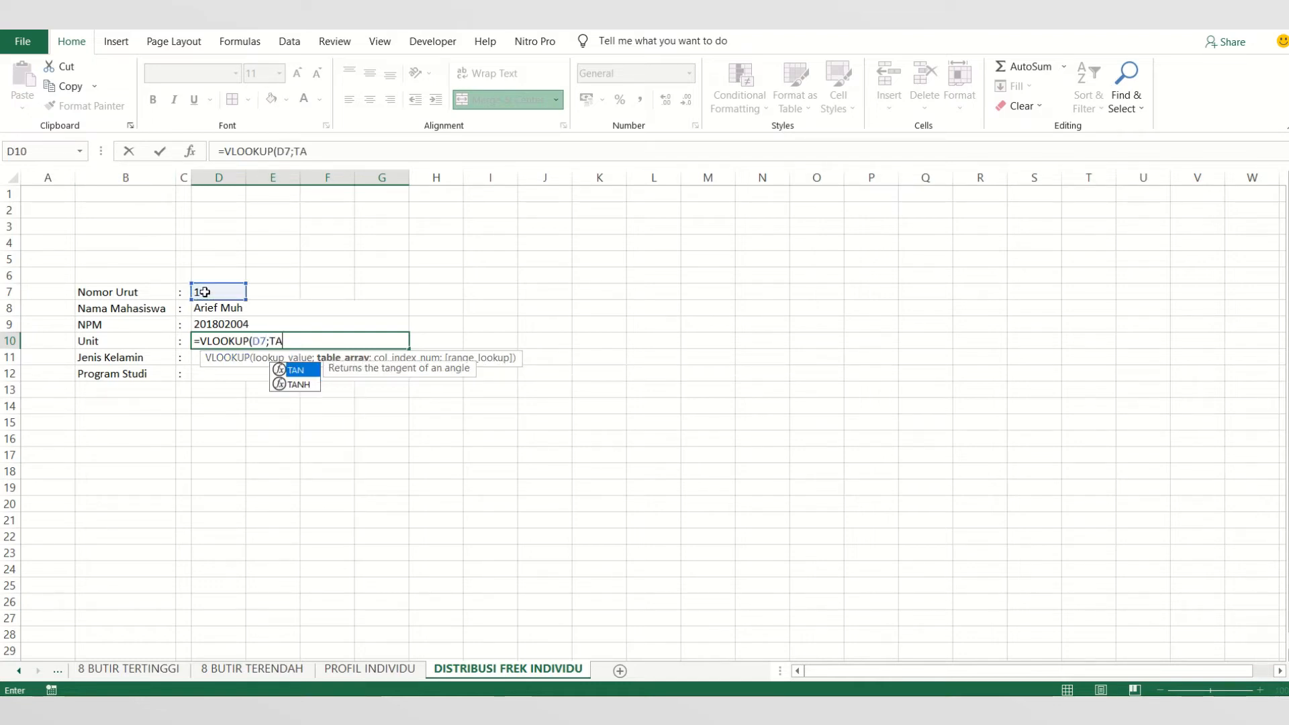
key("BackSpace")
key("BackSpace")
type("A")
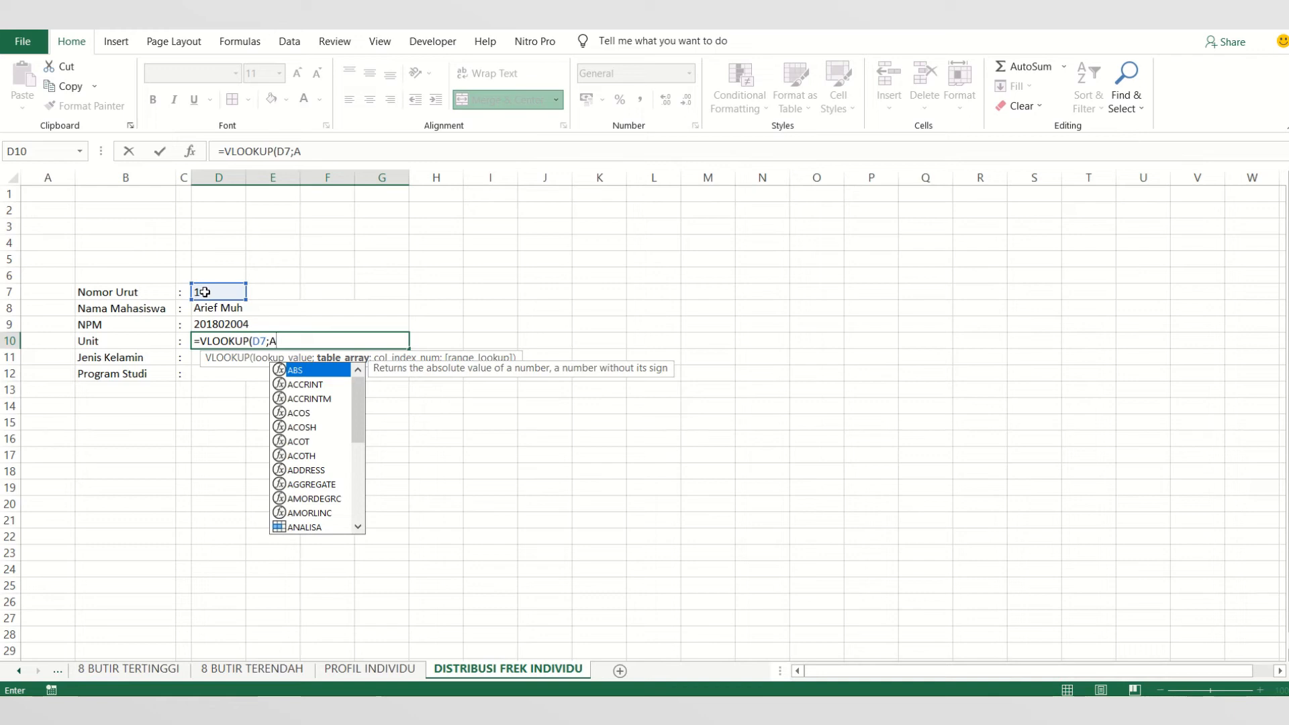
type("NA")
double_click(318, 368)
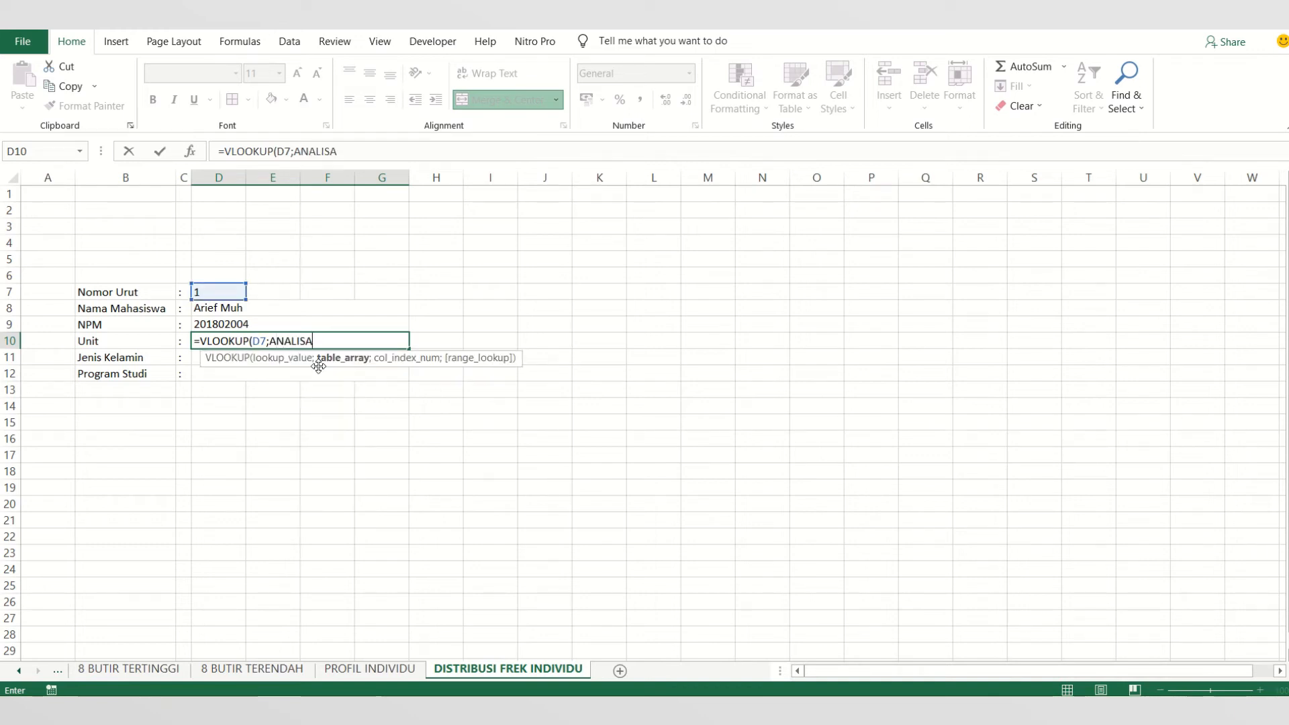
type(";")
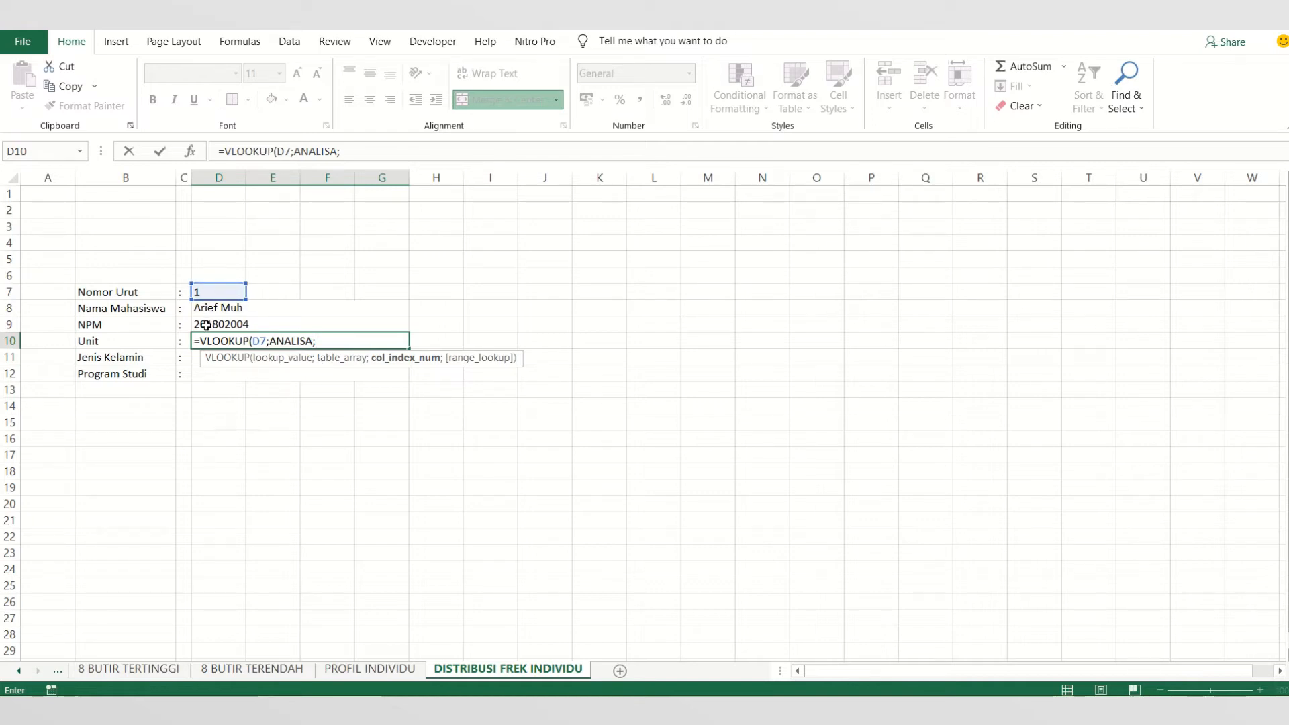
type("4;")
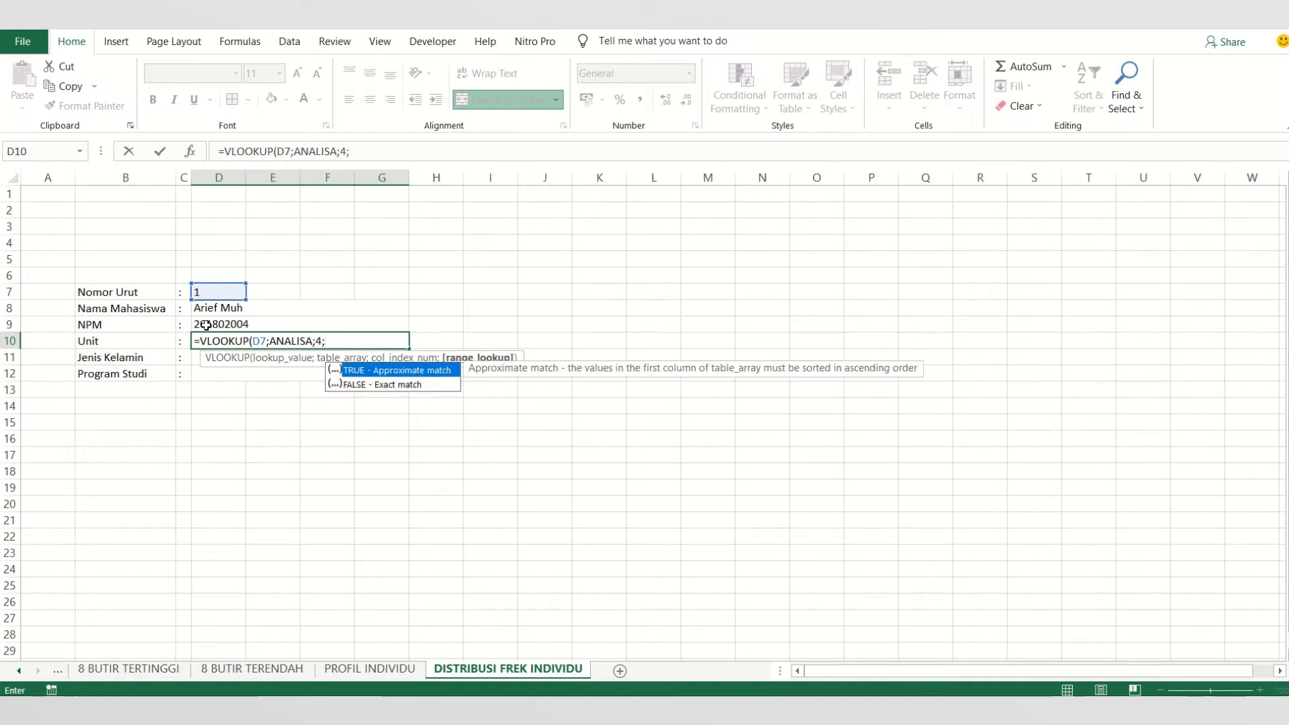
key("Down")
key("Tab")
key("Return")
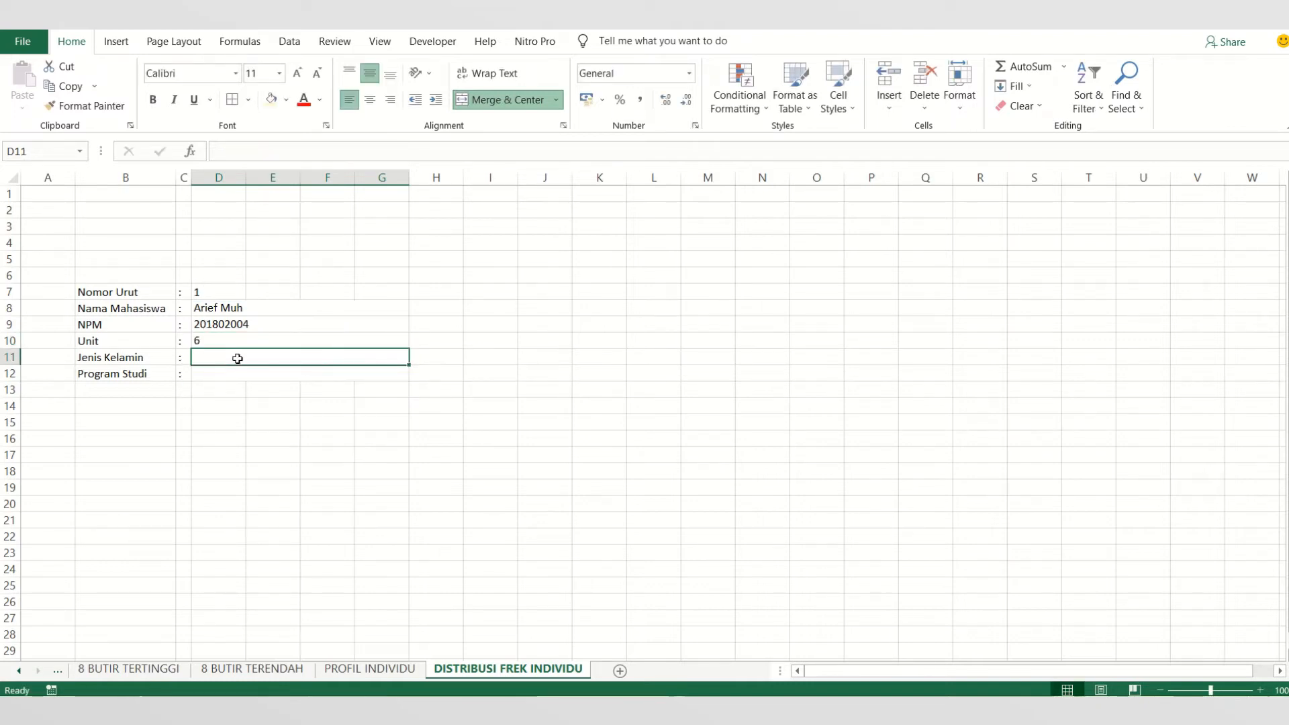
- Examine the column order of the ANALISA range on the ANALISIS sheet up to L/P and return to DISTRIBUSI FREK INDIVIDU
type("=")
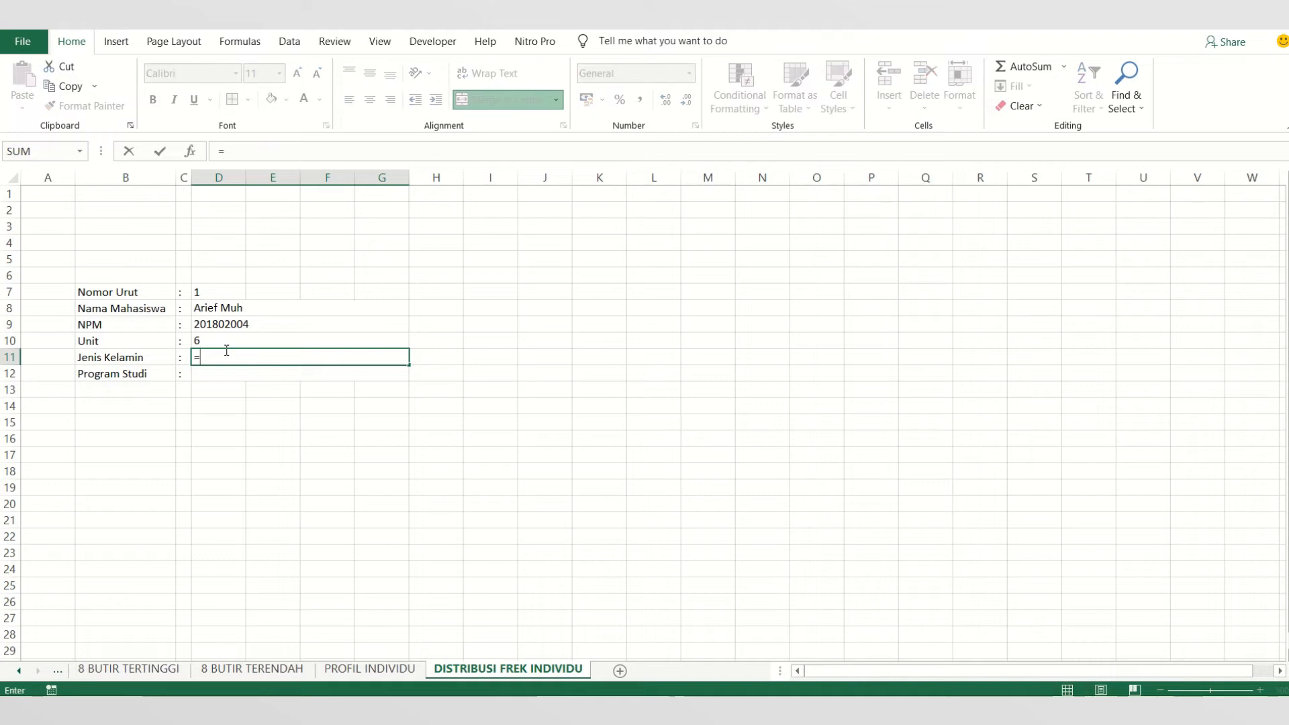
key("BackSpace")
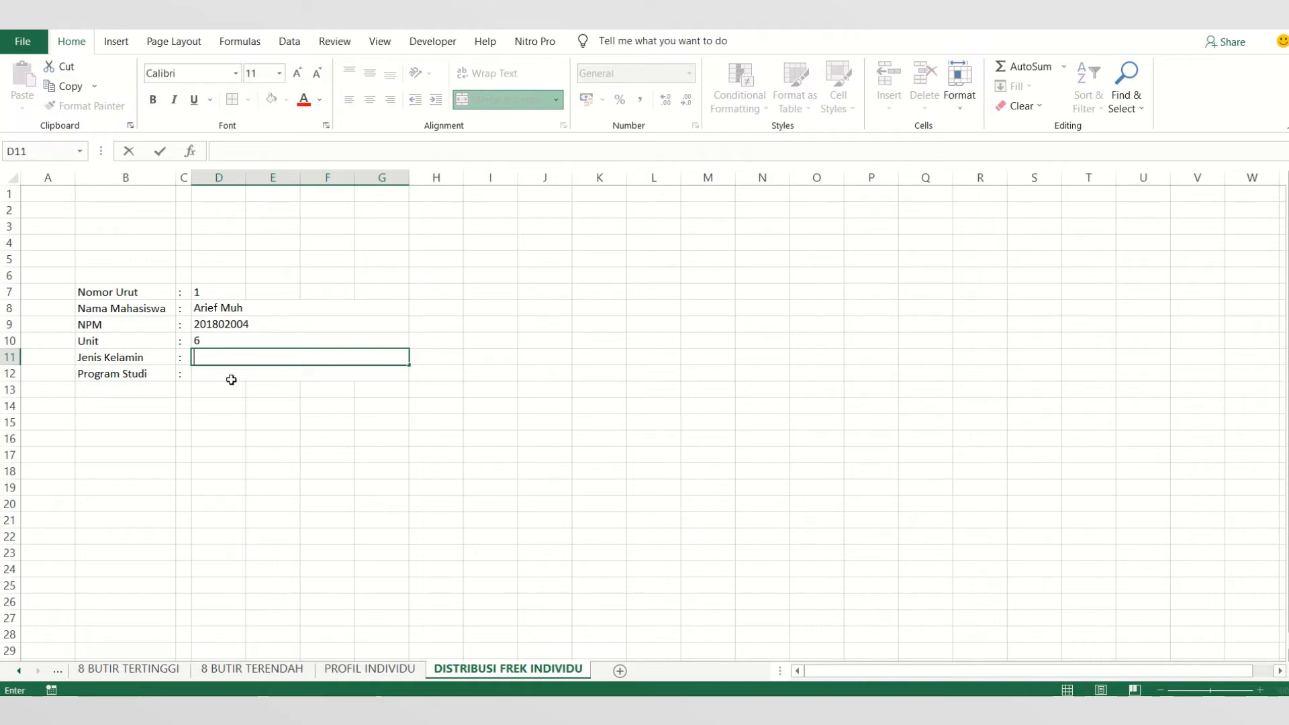
right_click(59, 672)
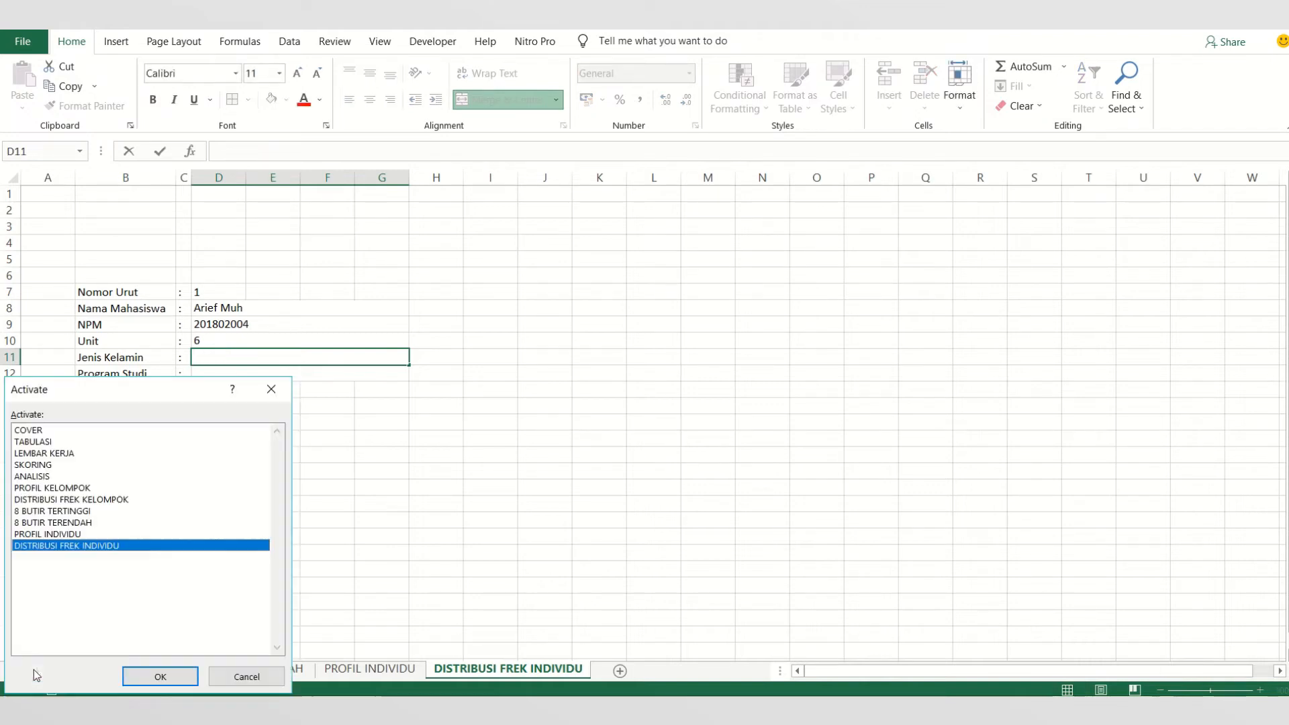
left_click(23, 477)
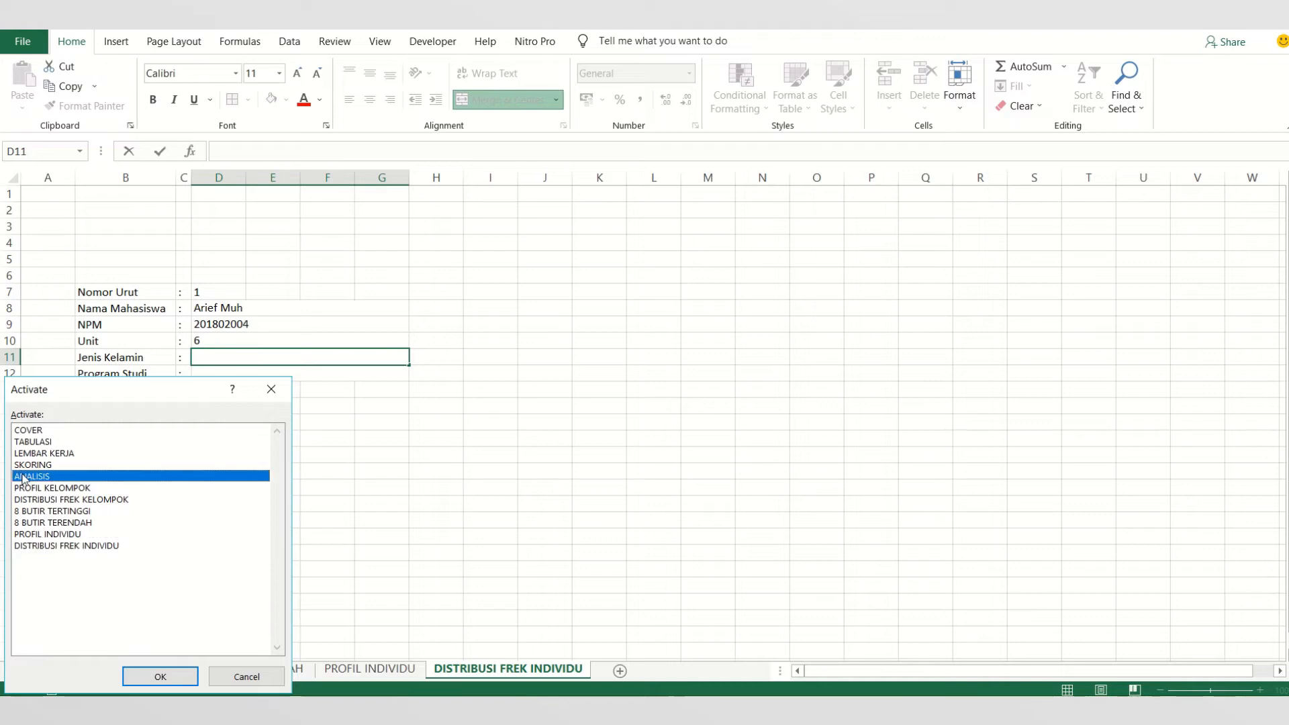
double_click(24, 477)
left_click_drag(72, 298, 1074, 632)
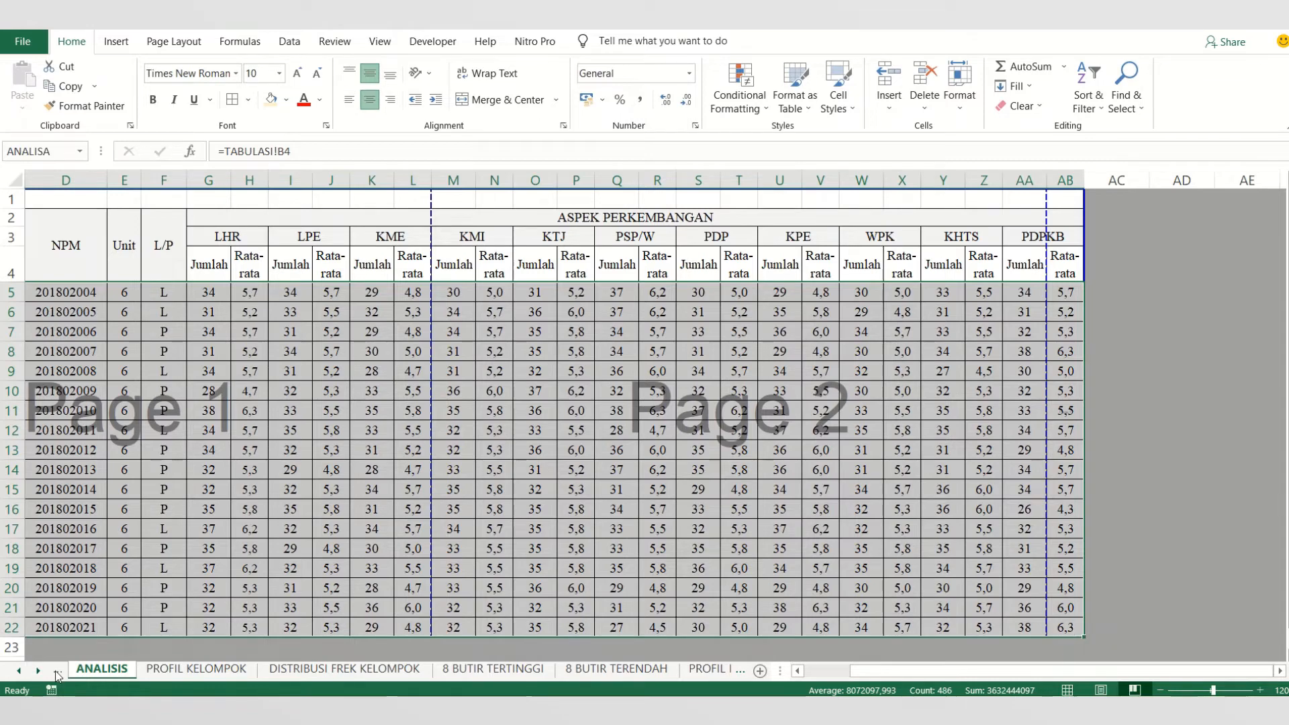
left_click_drag(1114, 669, 969, 692)
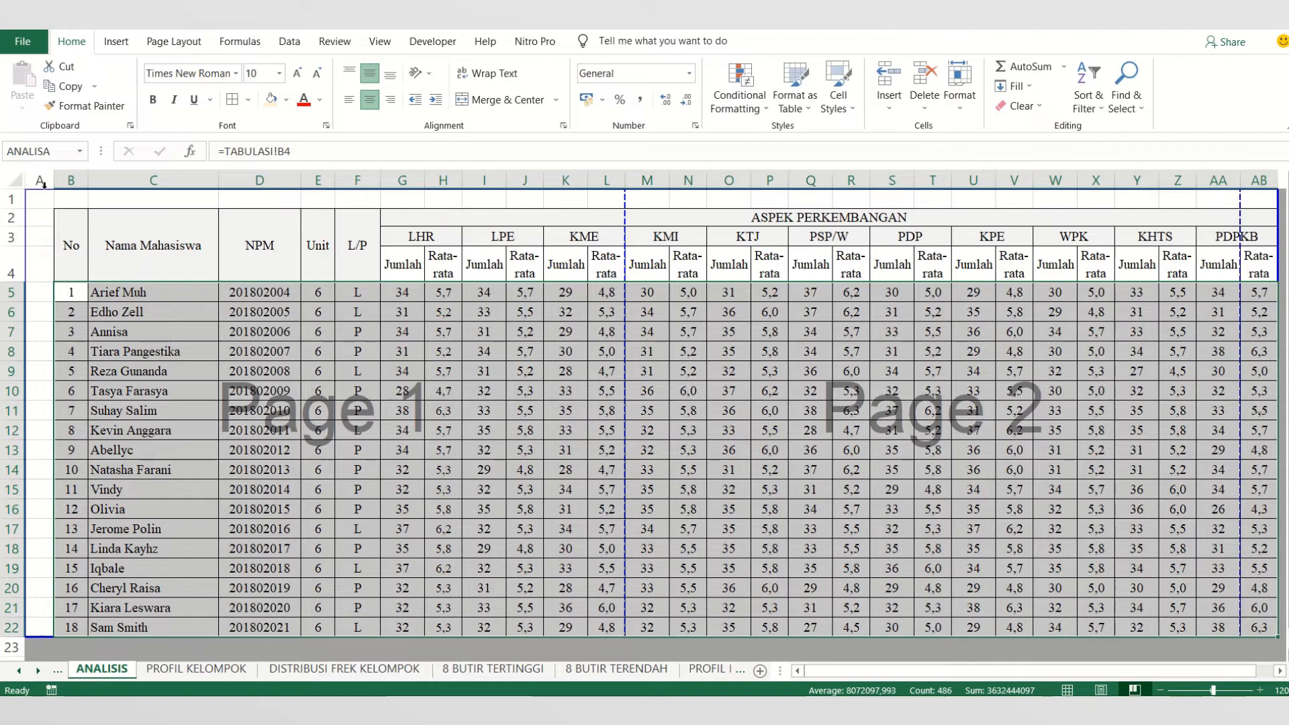
left_click_drag(70, 179, 134, 179)
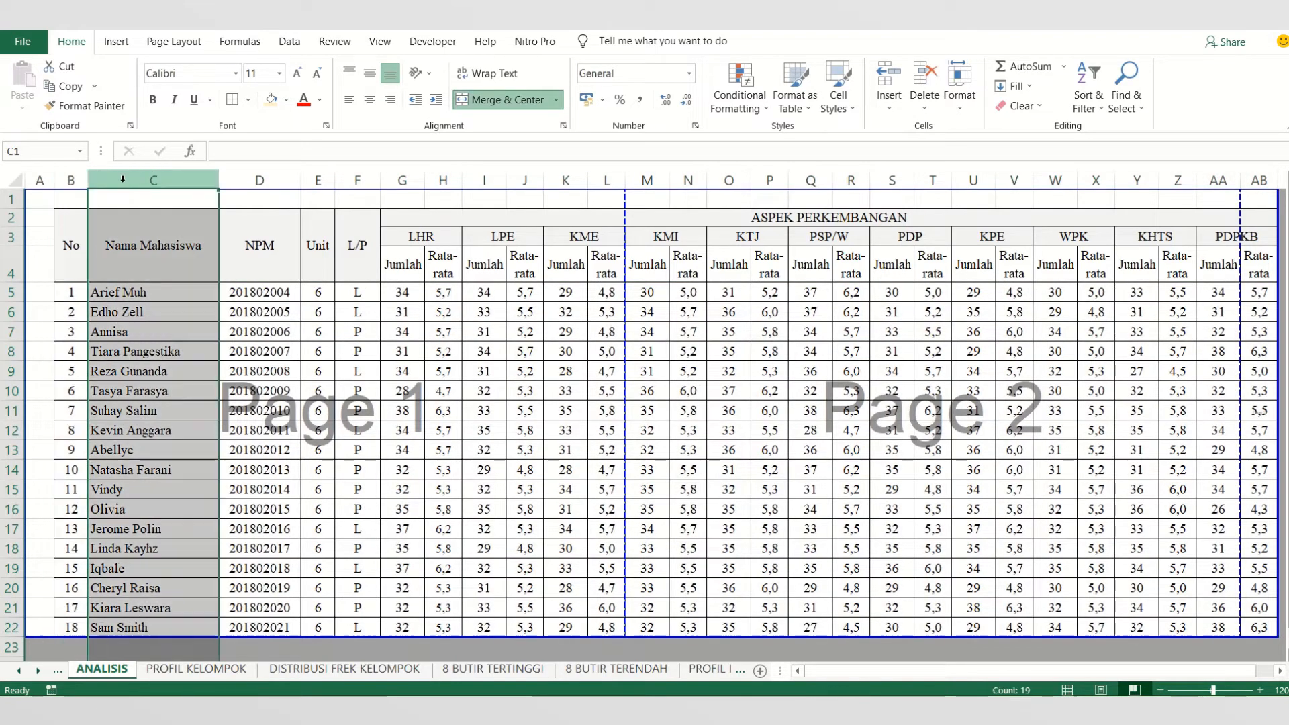
left_click(268, 178)
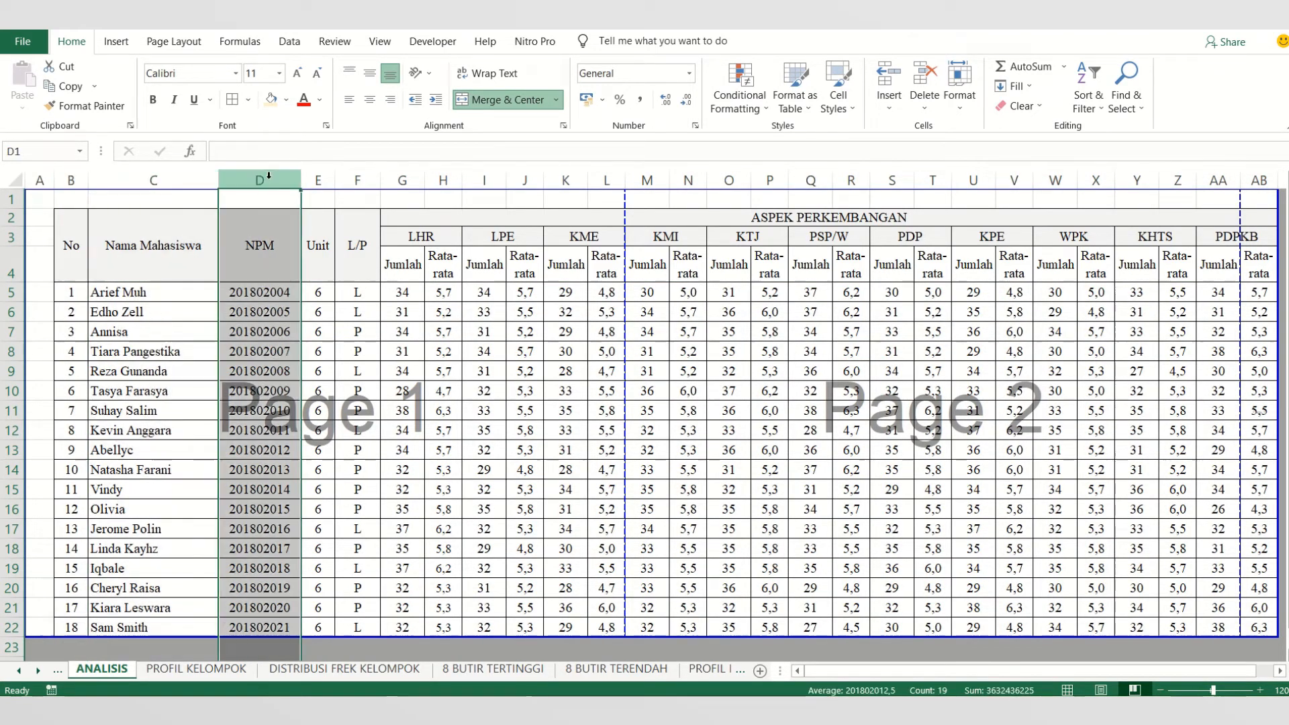
left_click(319, 178)
left_click(363, 180)
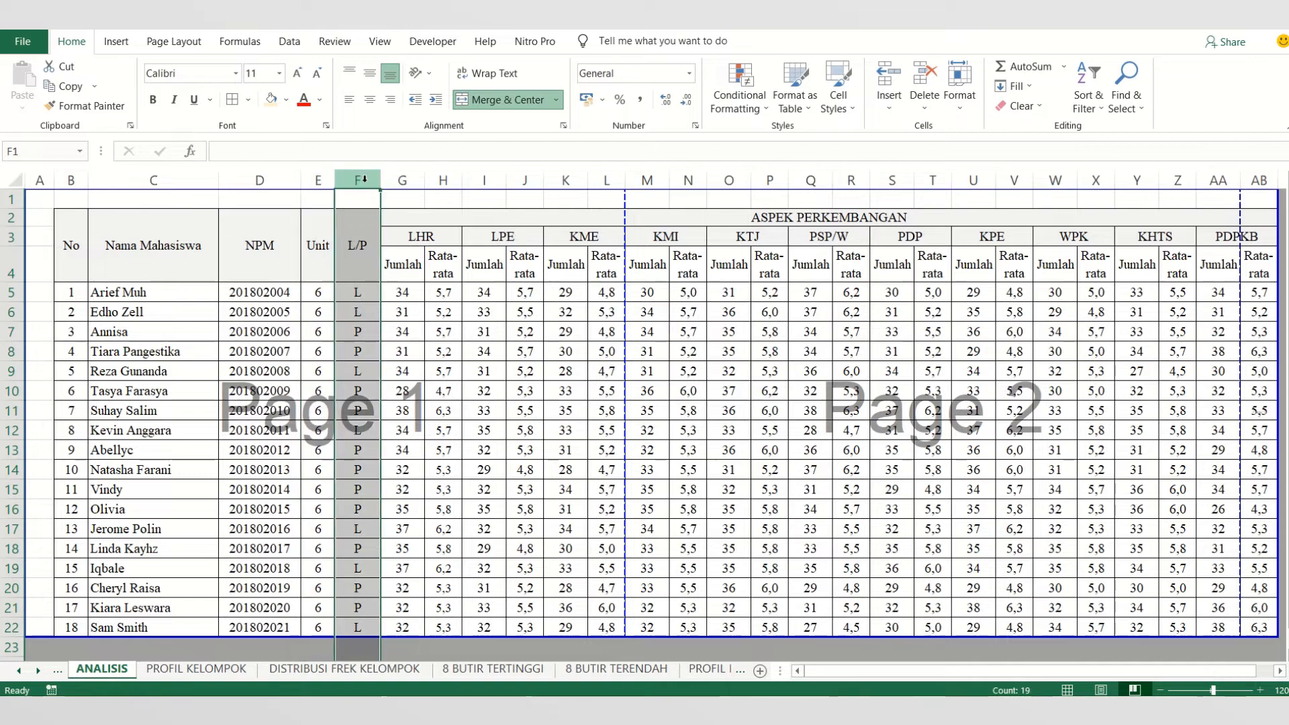
left_click(717, 671)
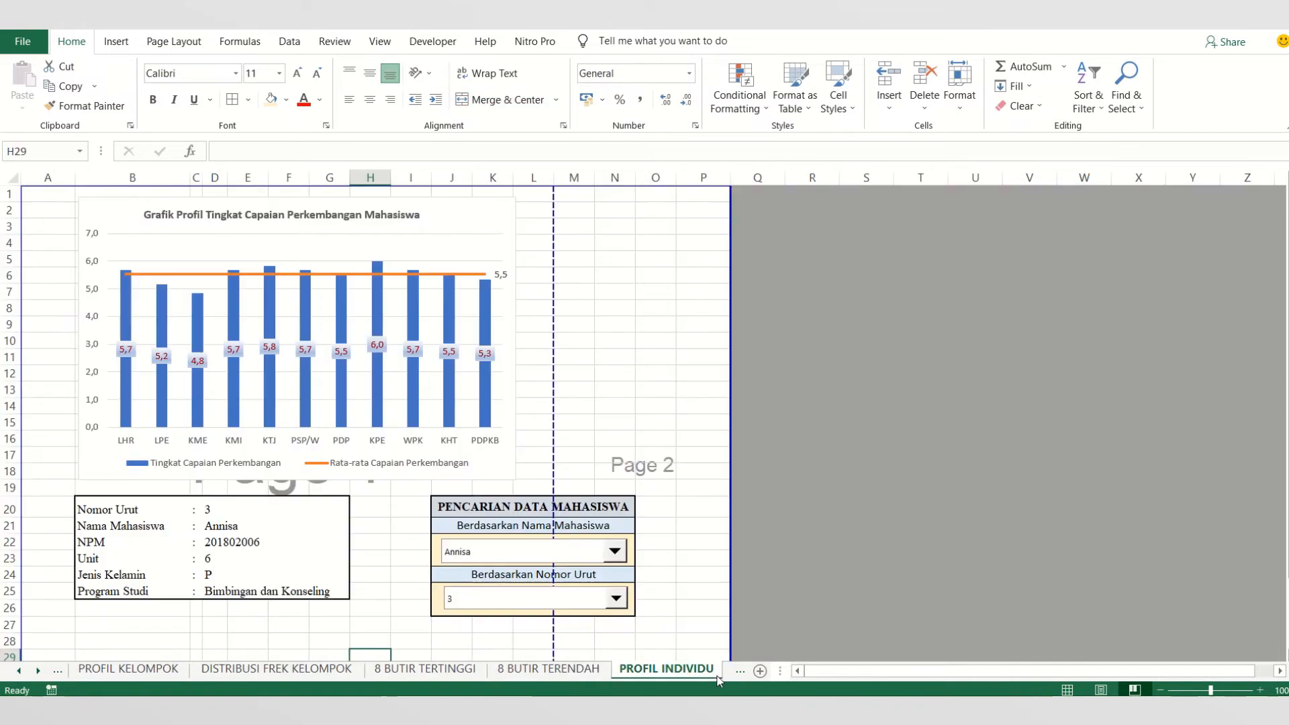
left_click(739, 671)
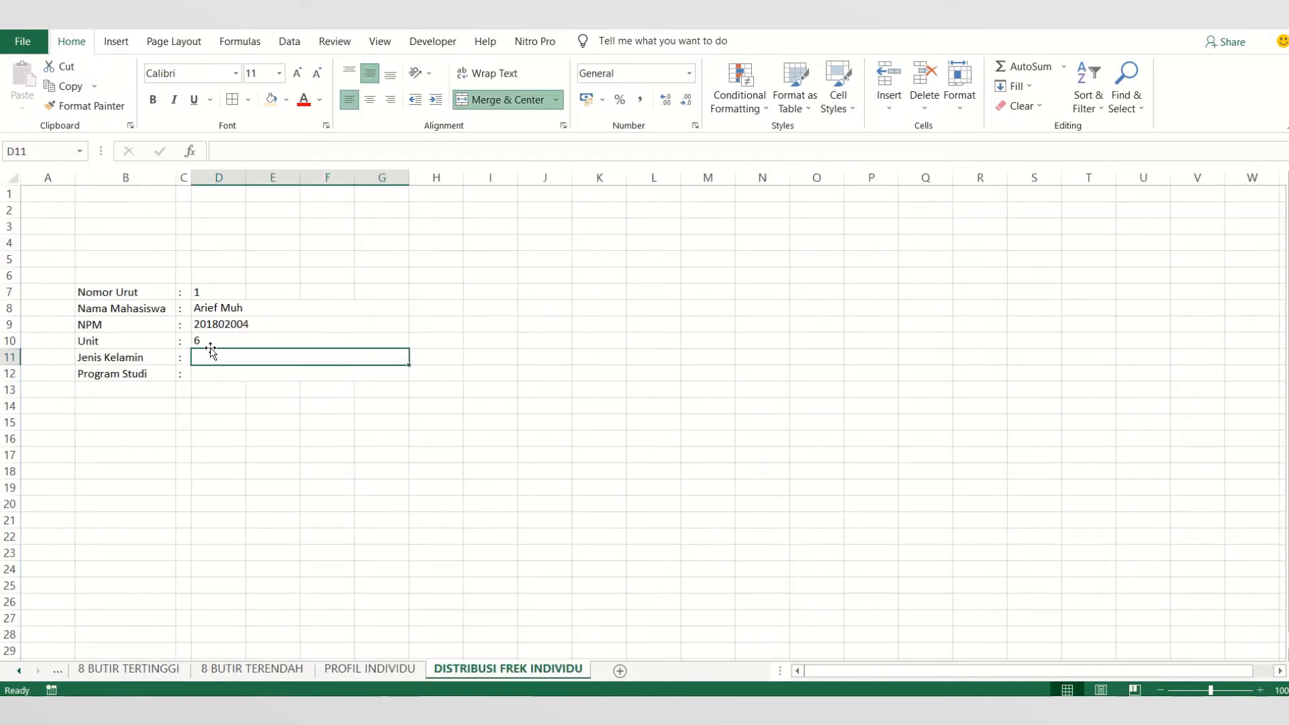
- Fill the Jenis Kelamin cell D11 with =VLOOKUP(D7;ANALISA;5;FALSE)
type("=")
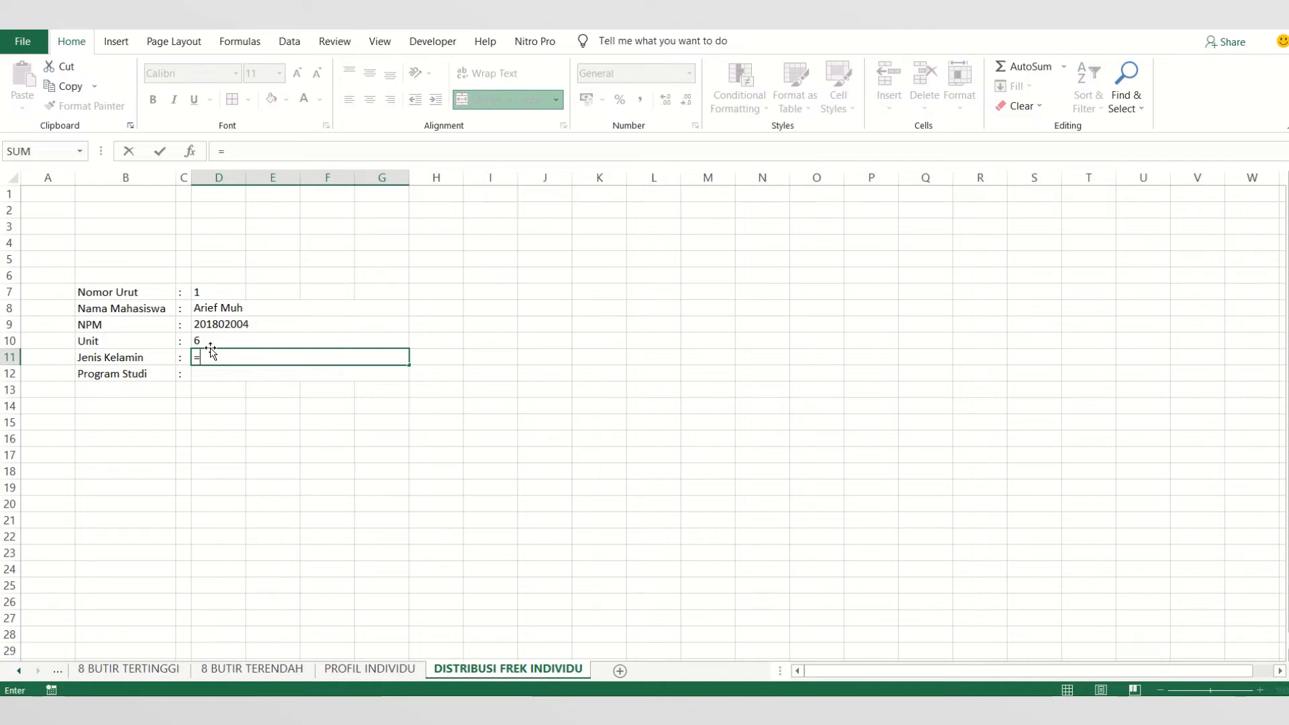
type("VLOO")
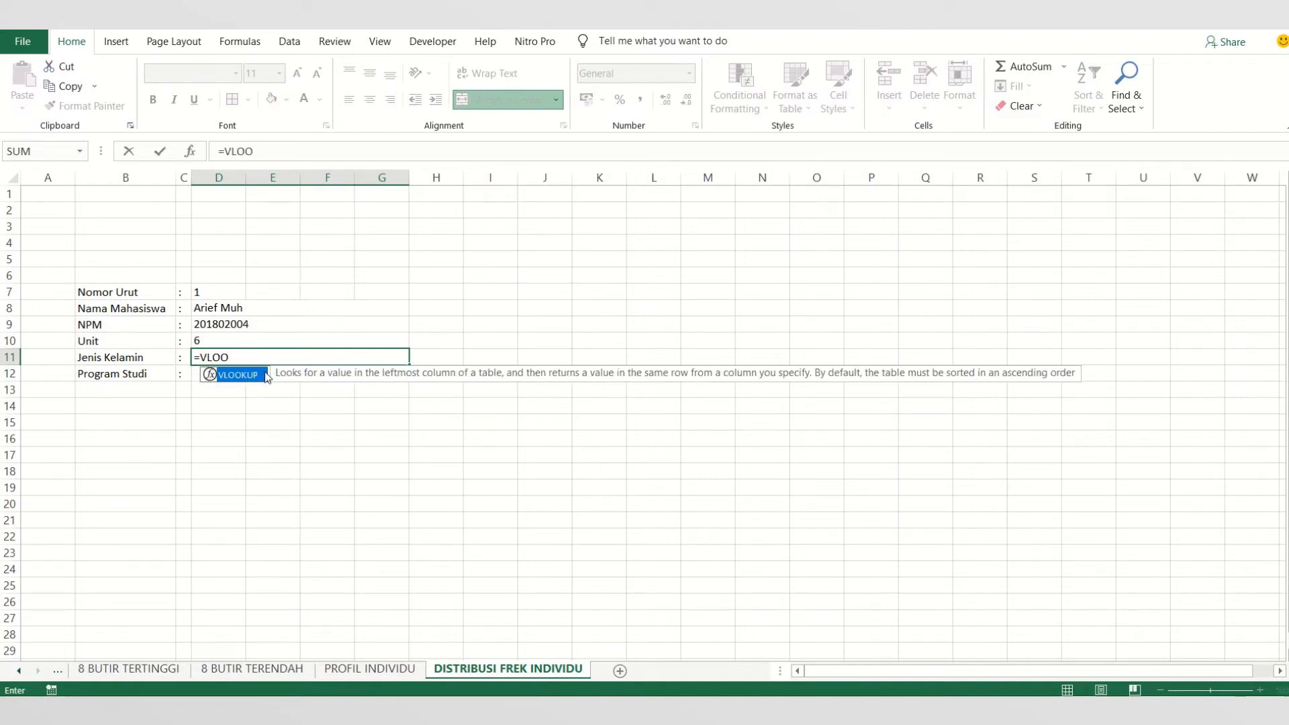
double_click(256, 381)
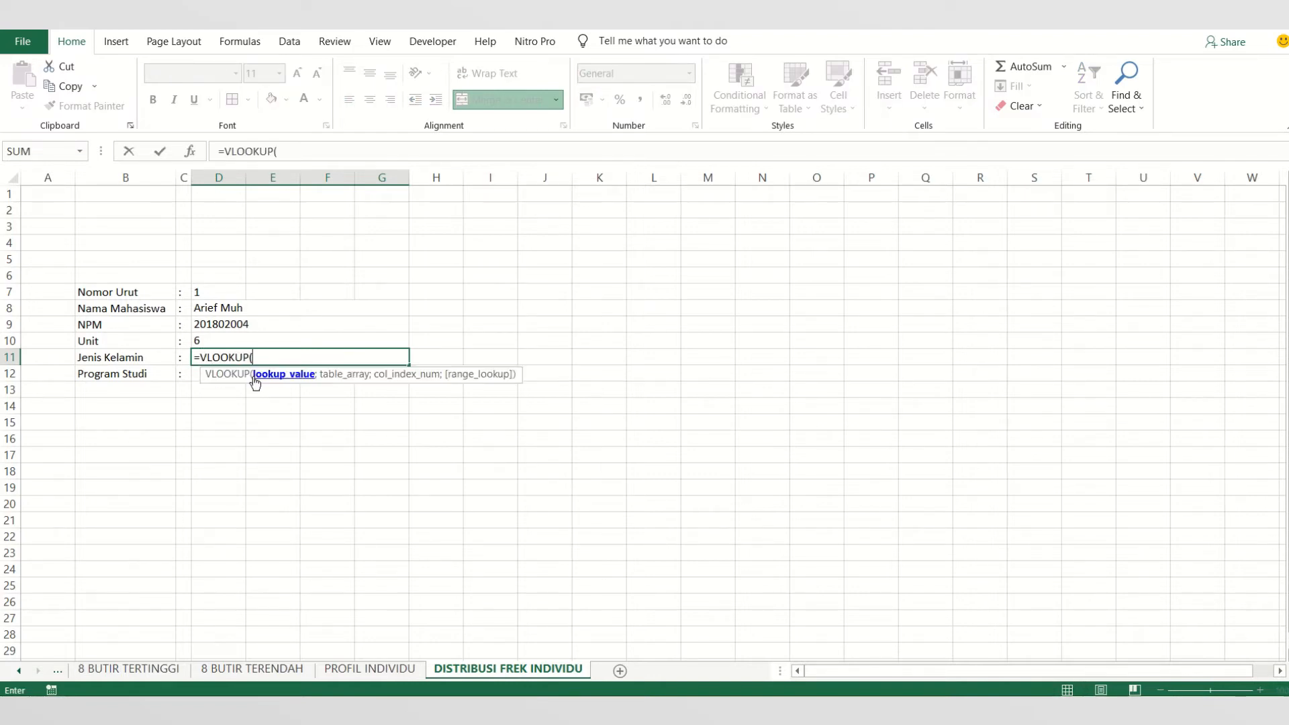
left_click(196, 294)
type(";")
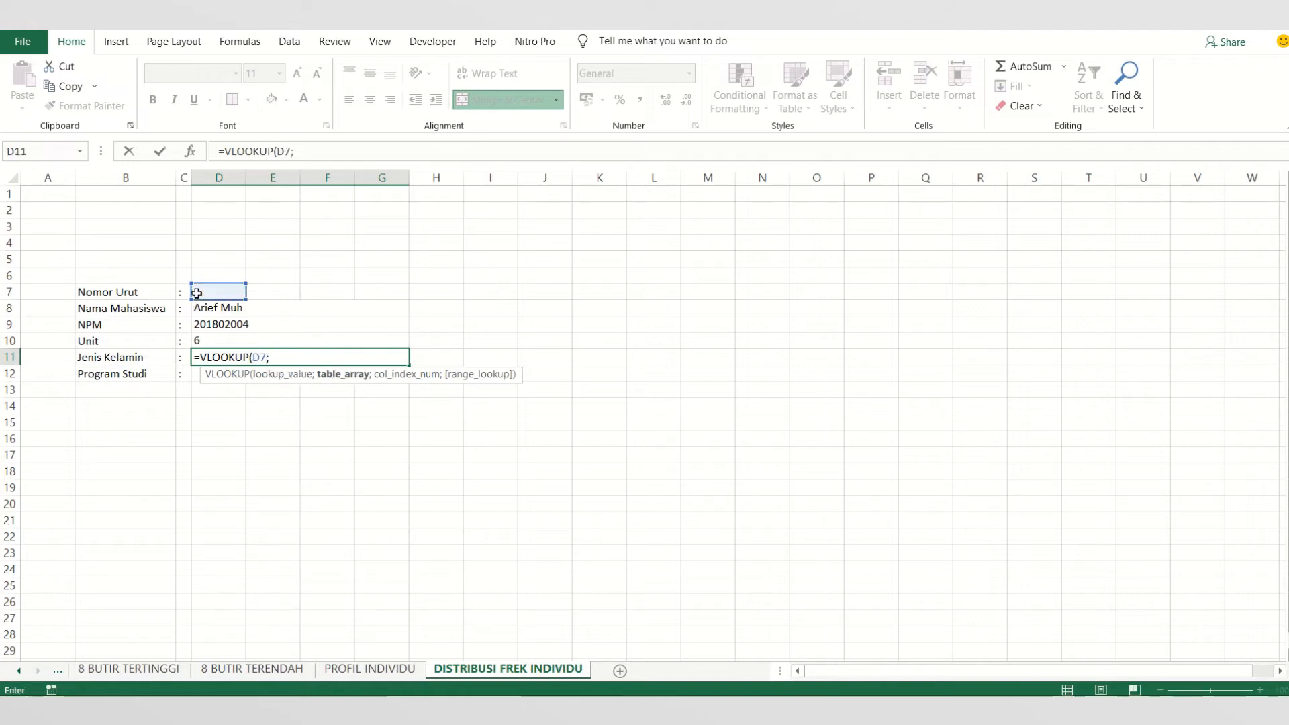
type("ANA")
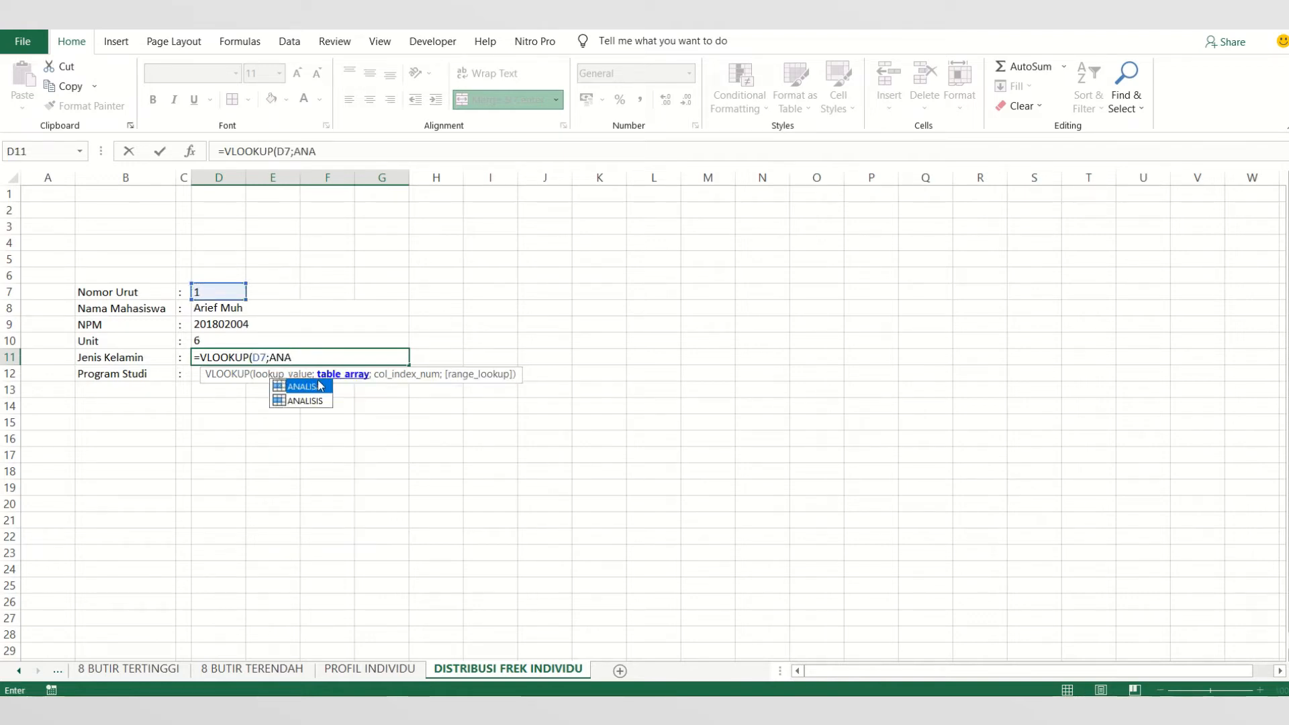
double_click(320, 386)
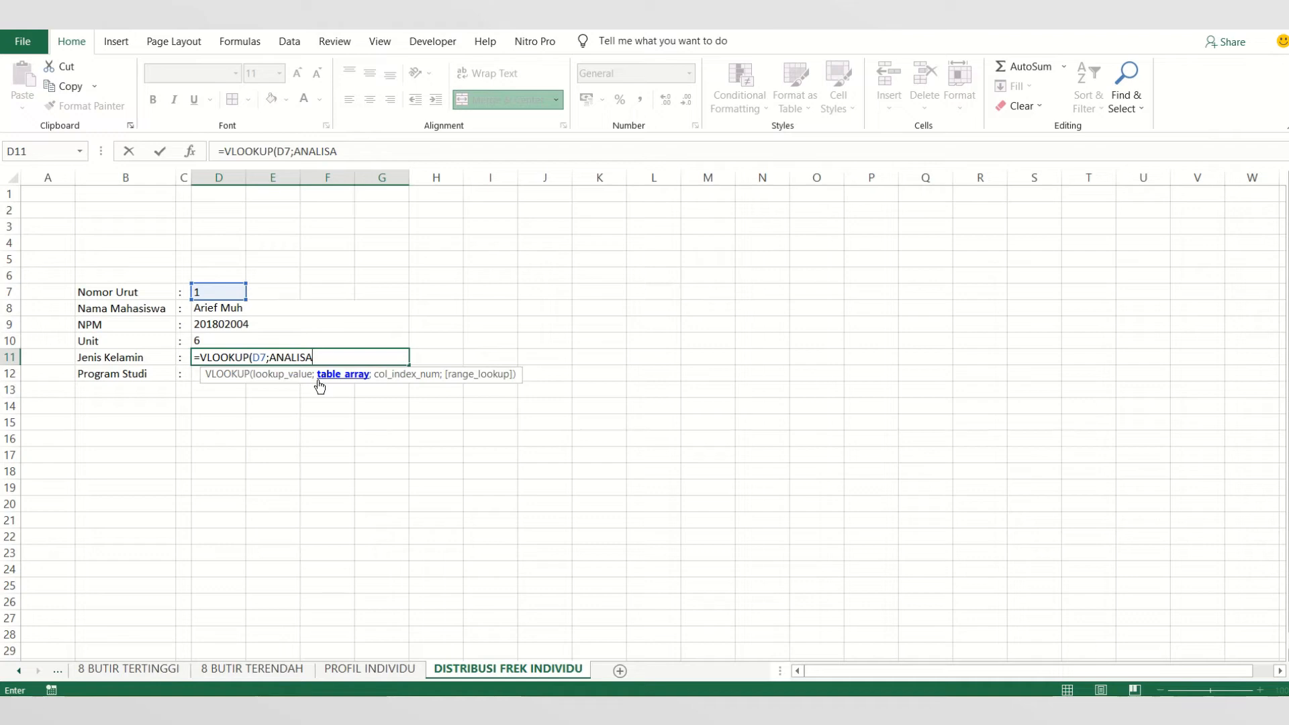
key("BackSpace")
type(";")
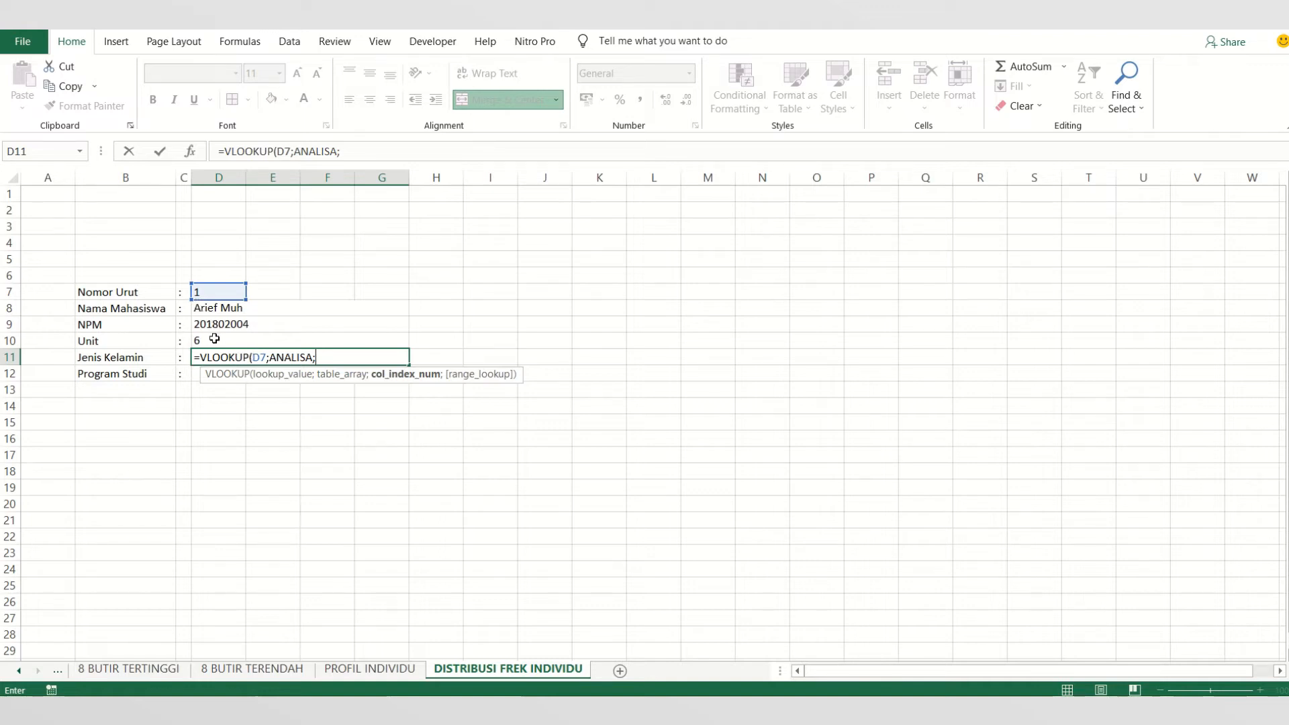
type(";")
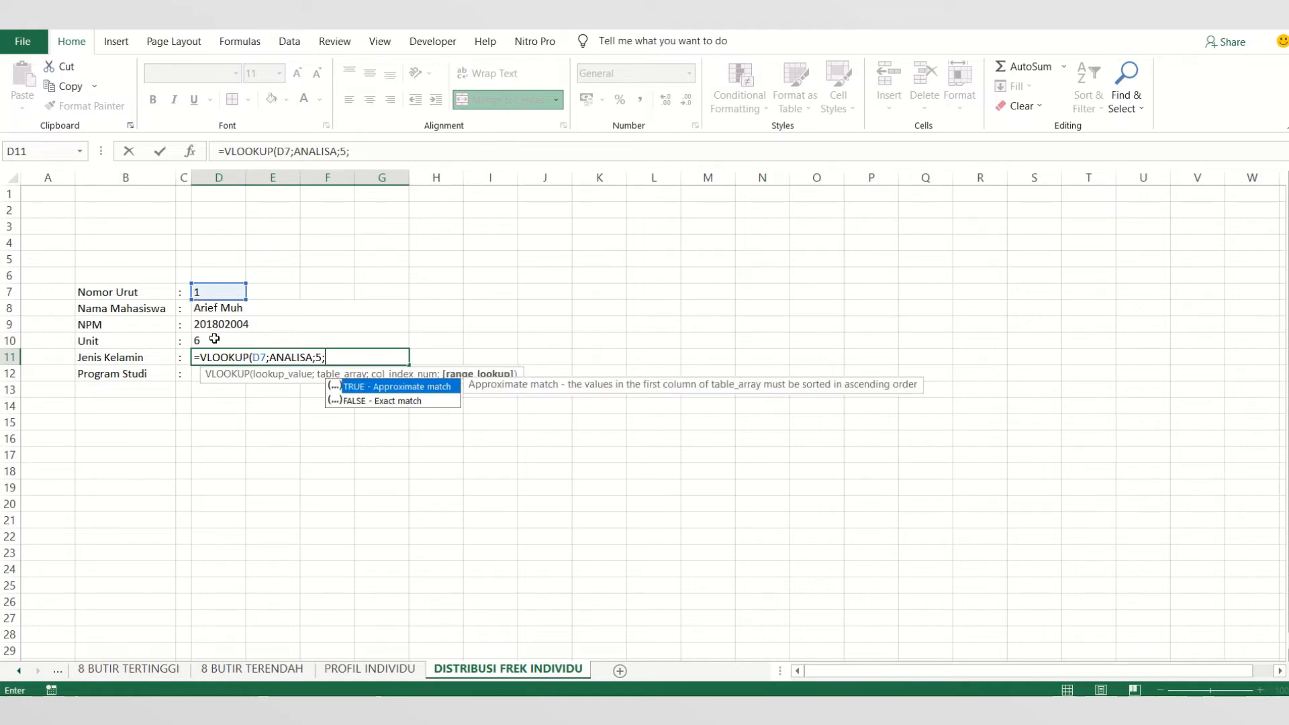
left_click(365, 402)
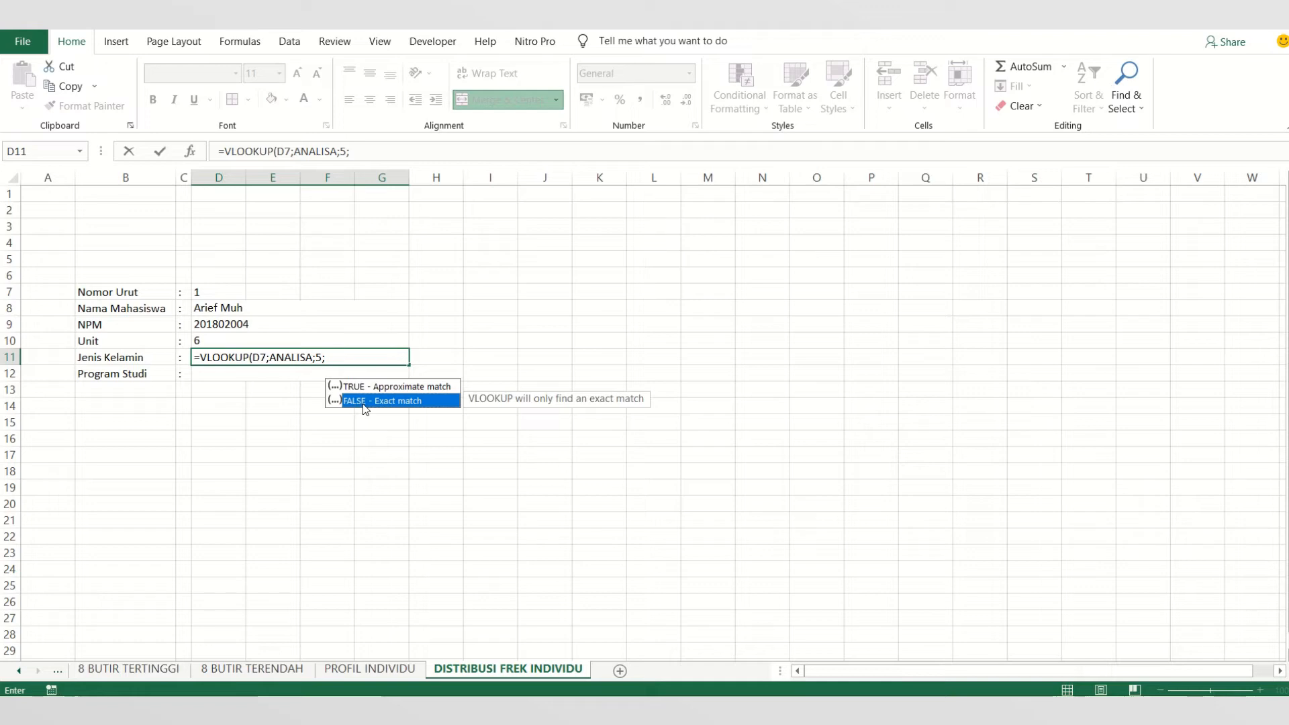
double_click(364, 402)
key("Return")
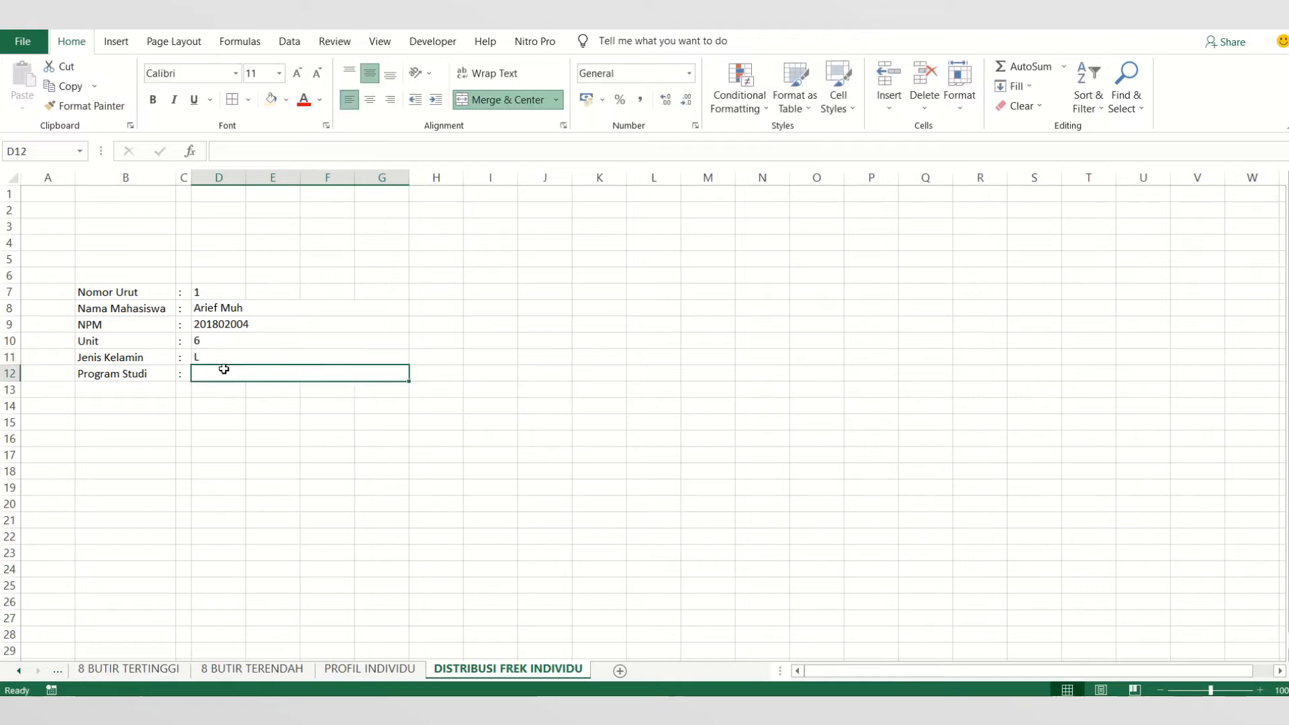
- Enter Bimbingan dan Konseling in the Program Studi cell D12
type("B")
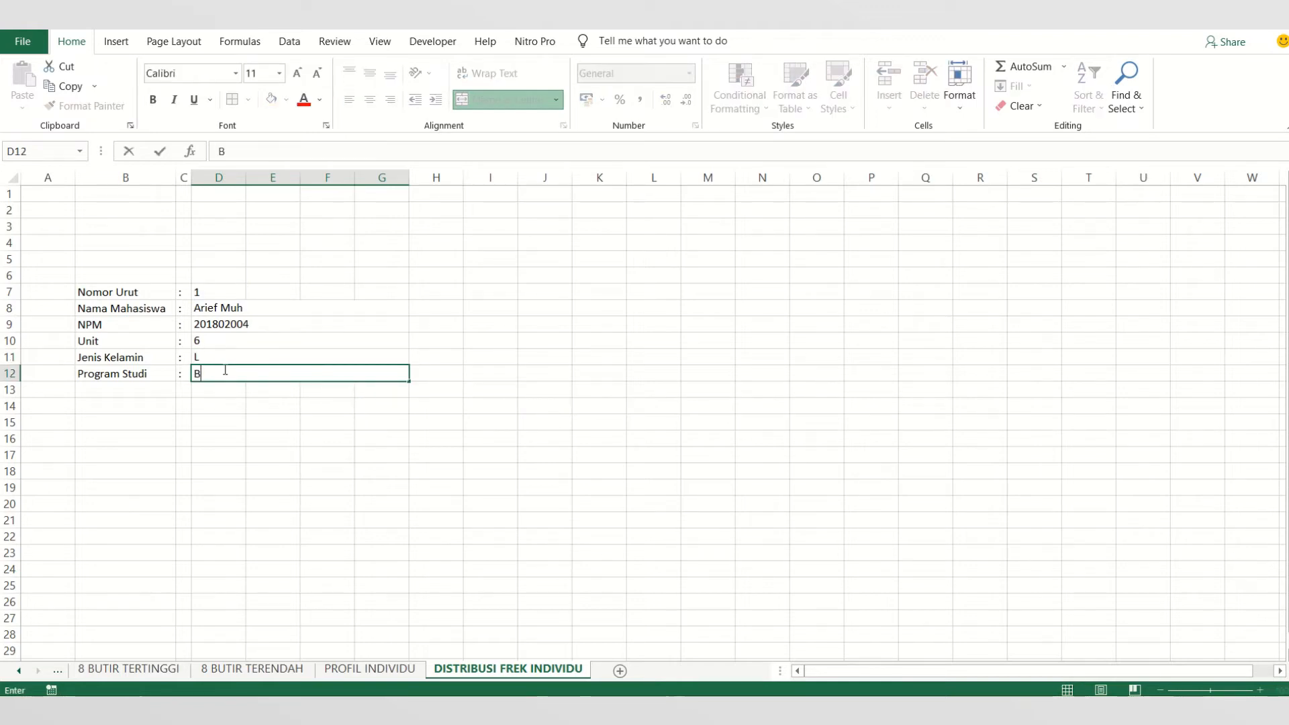
type("imbingan dan Kons")
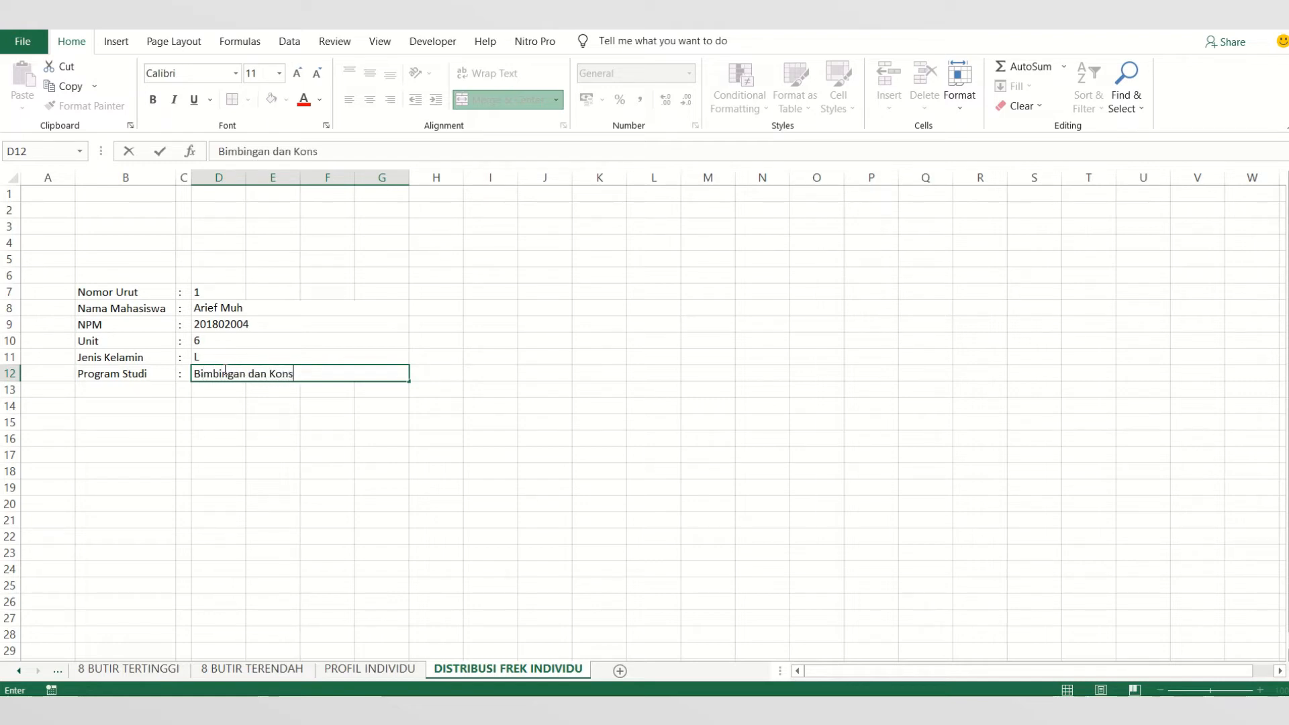
type("eling")
key("Return")
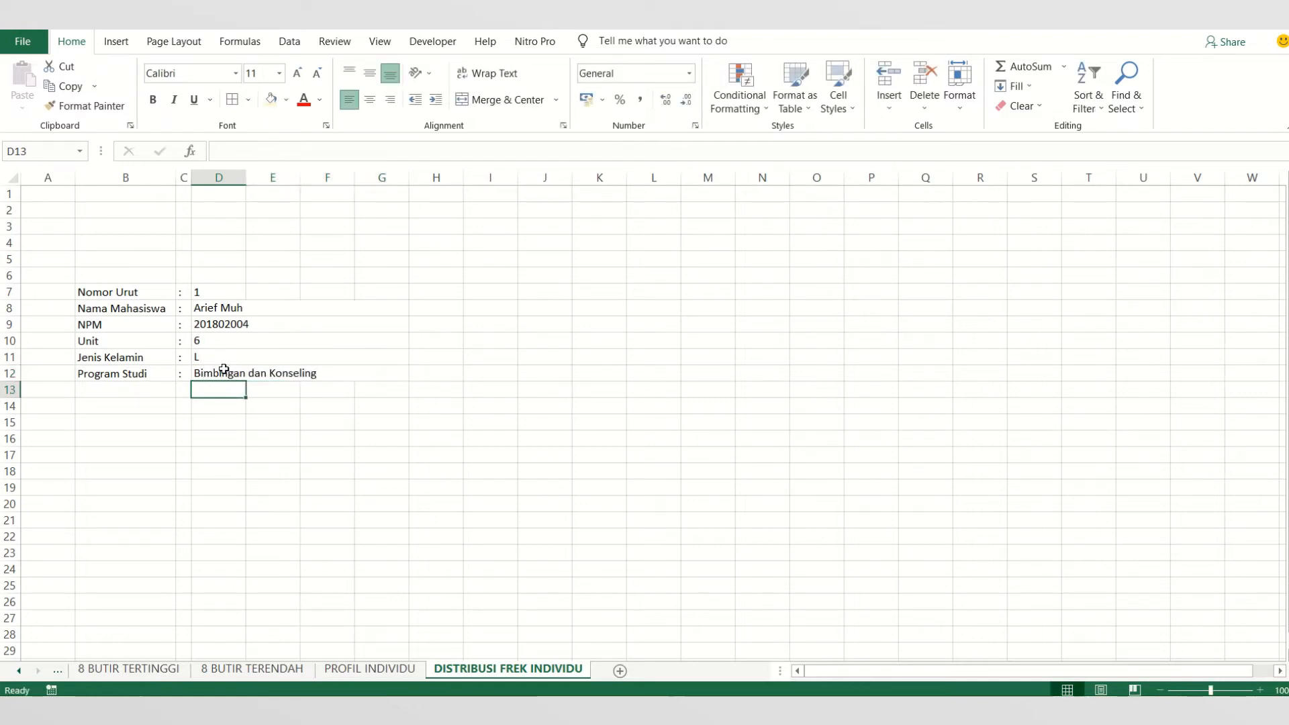
- Format the student details block B7:G12 in Times New Roman, size 10
left_click_drag(127, 296, 300, 372)
left_click(188, 73)
type("T")
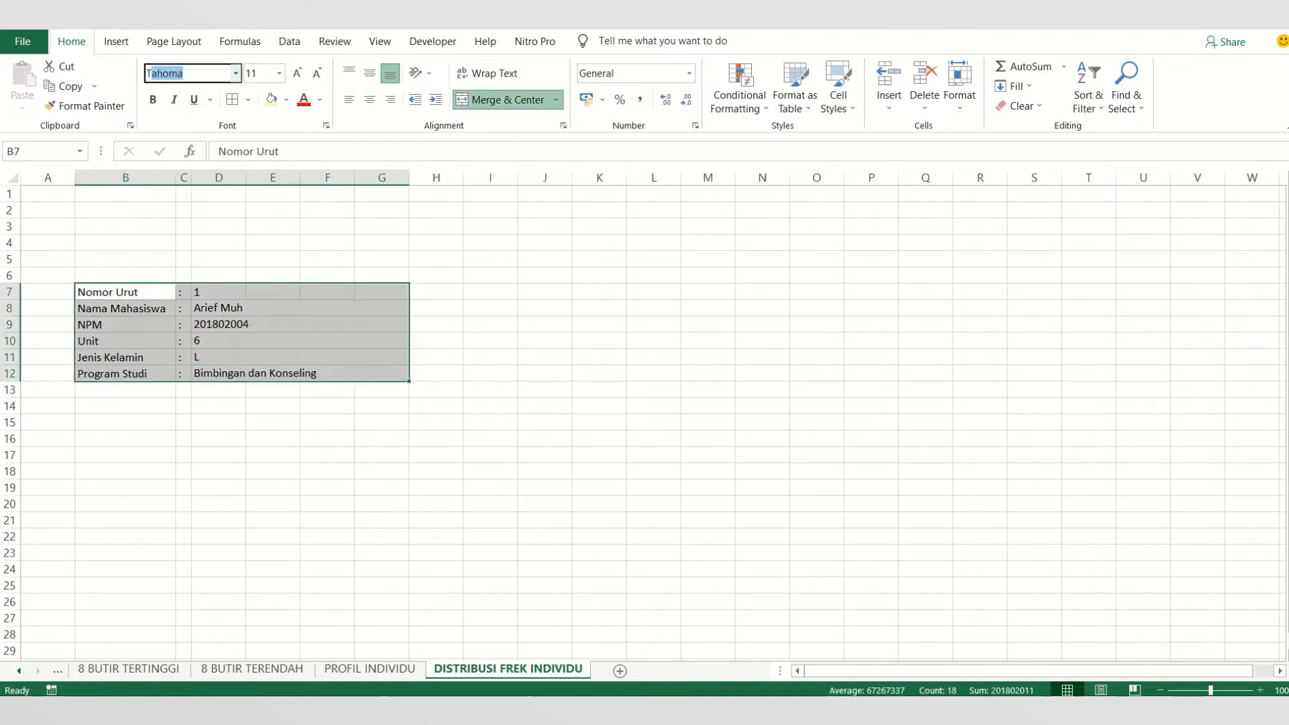
type("imes New R")
key("Return")
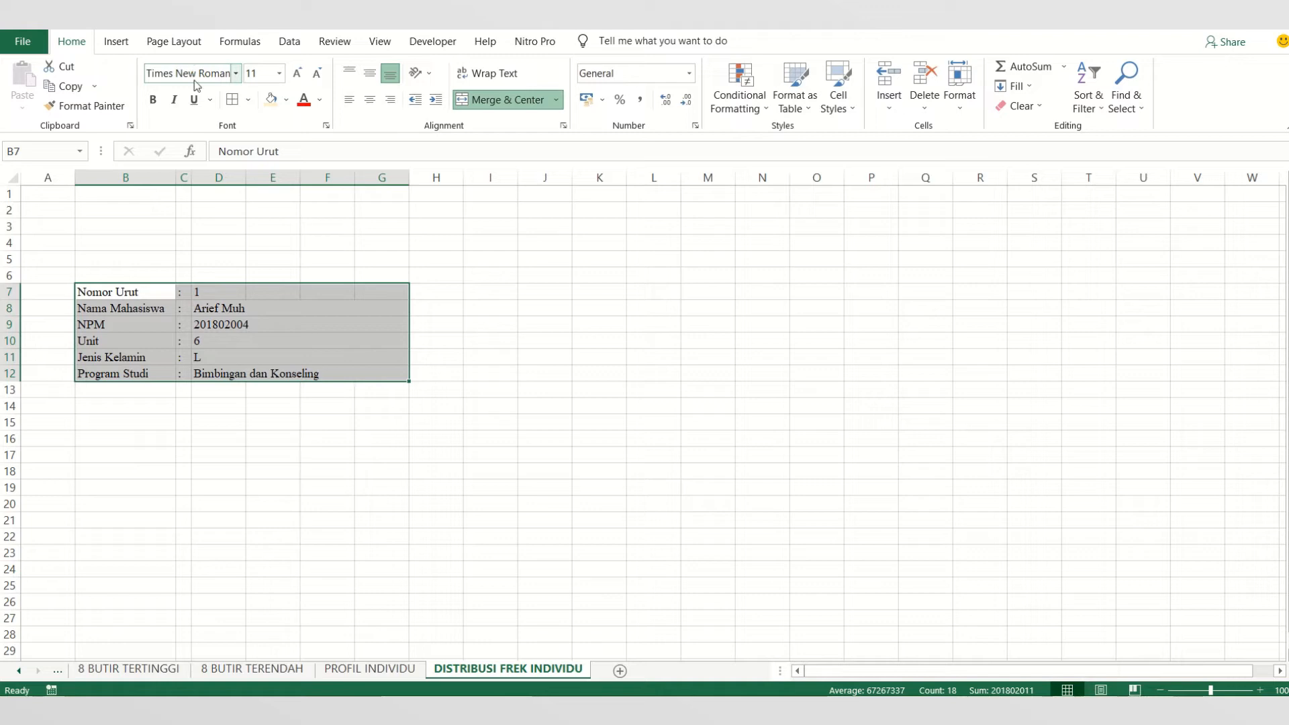
left_click(264, 74)
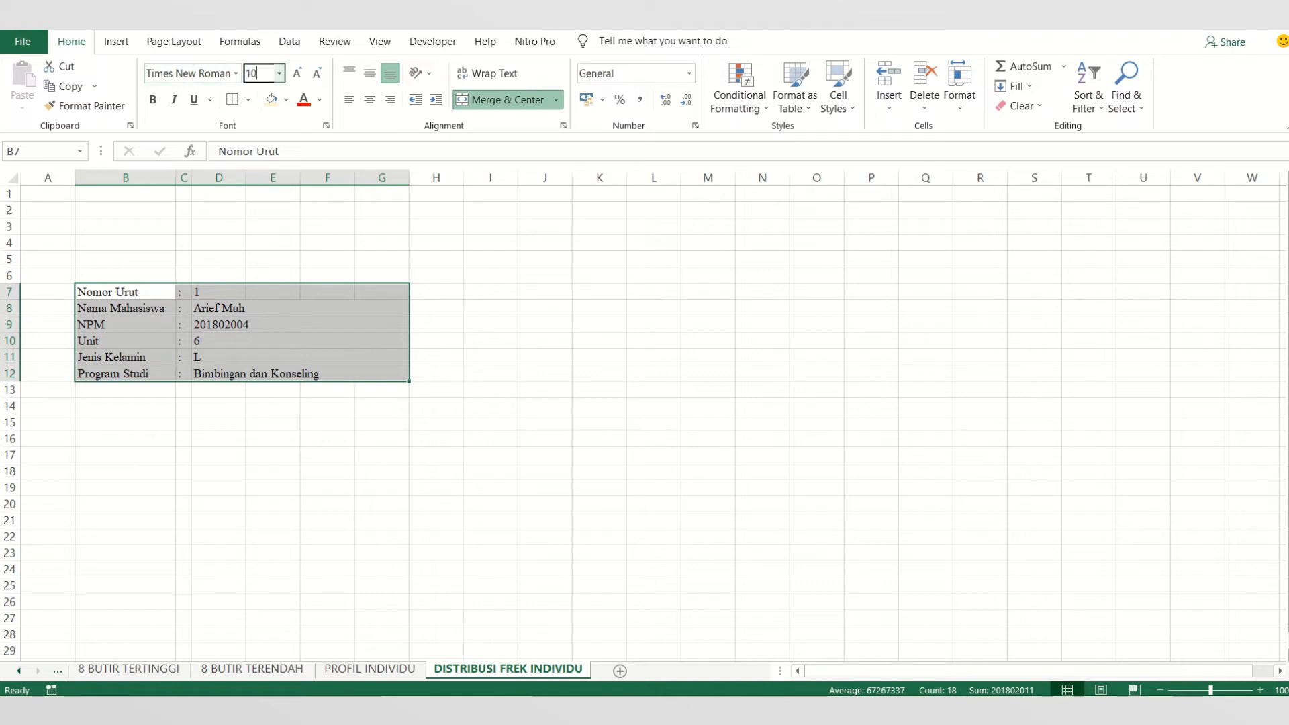
key("Return")
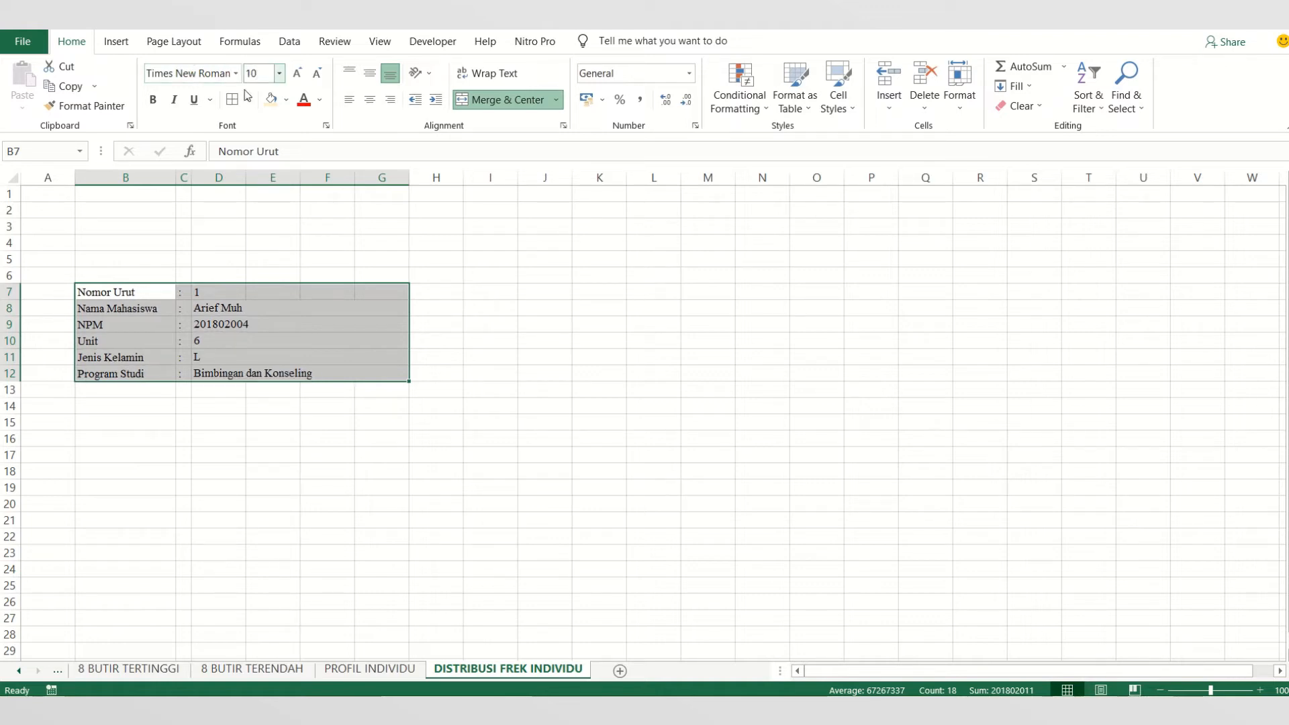
- Give the student details block B7:G12 a thick outside border and a white fill
left_click(249, 99)
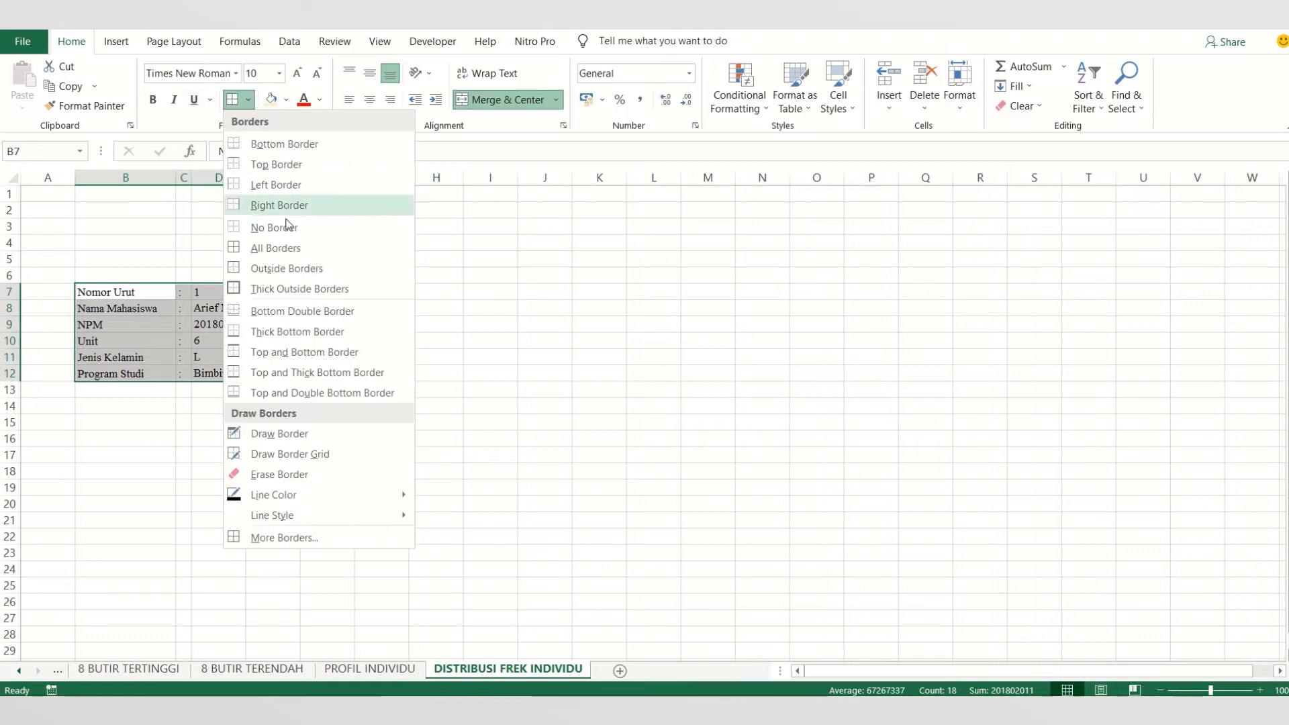
left_click(292, 288)
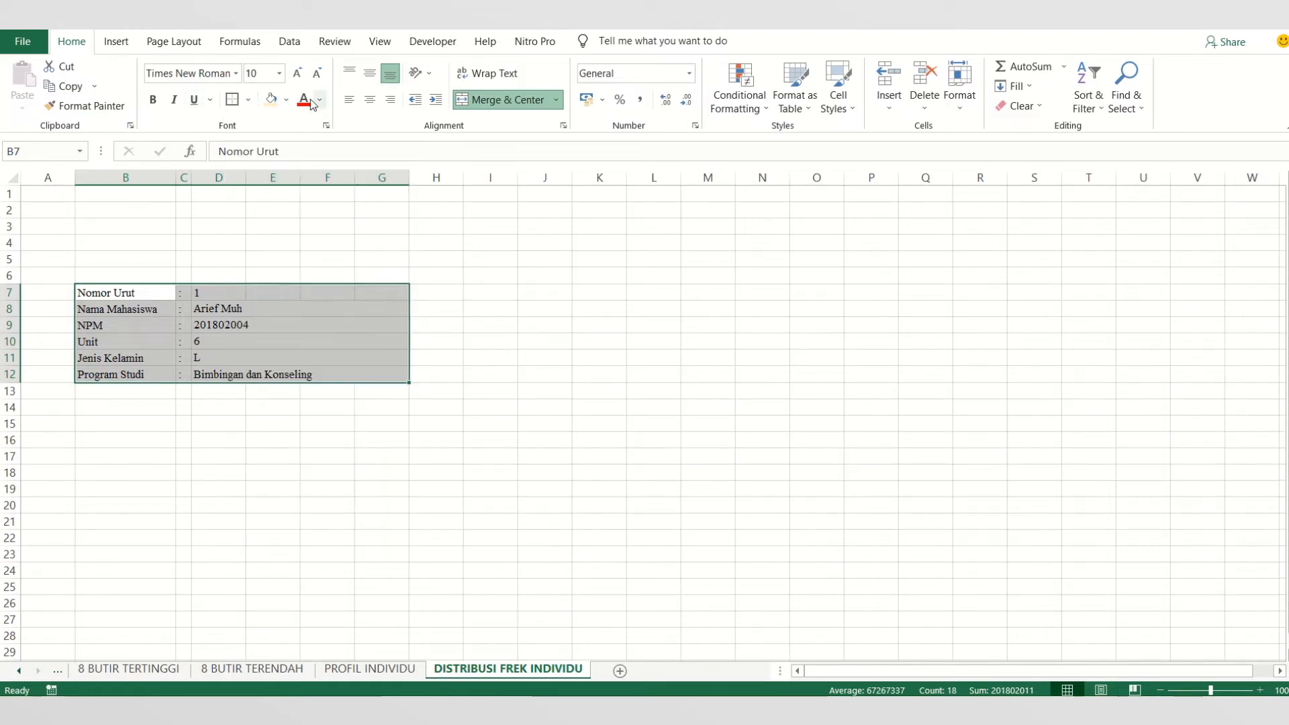
left_click(286, 99)
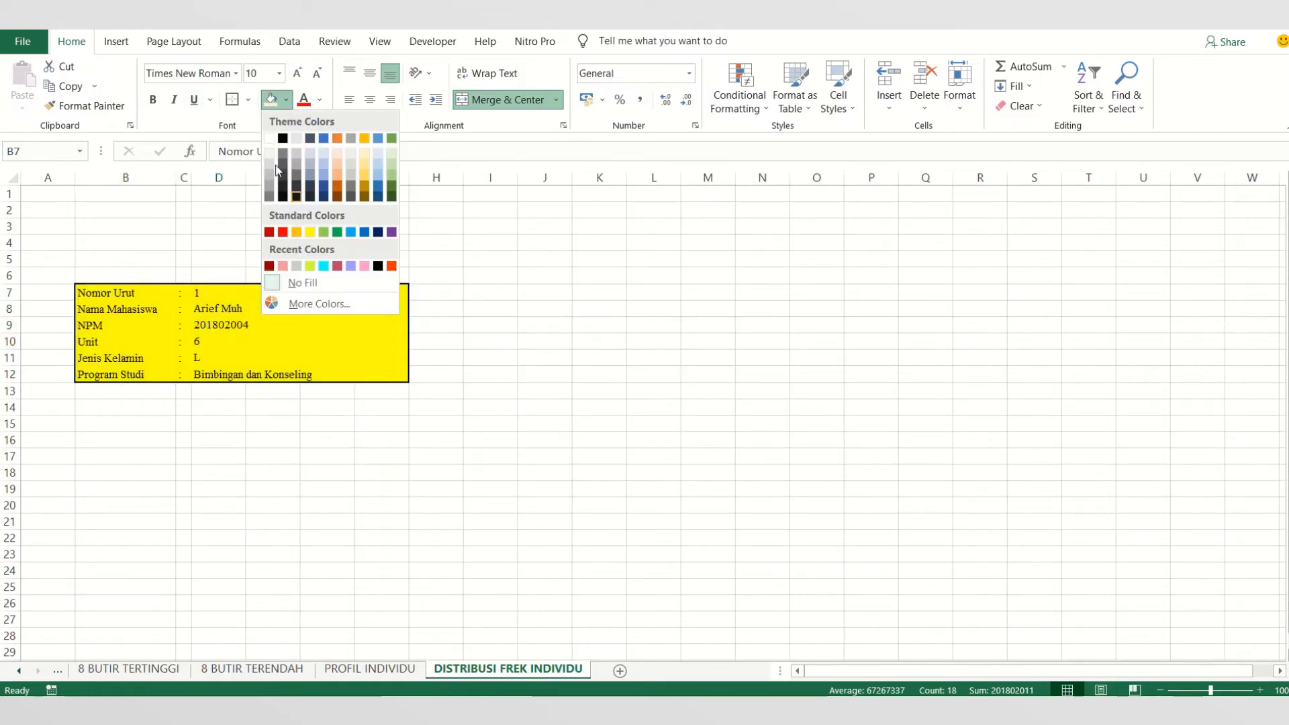
left_click(265, 138)
left_click(478, 457)
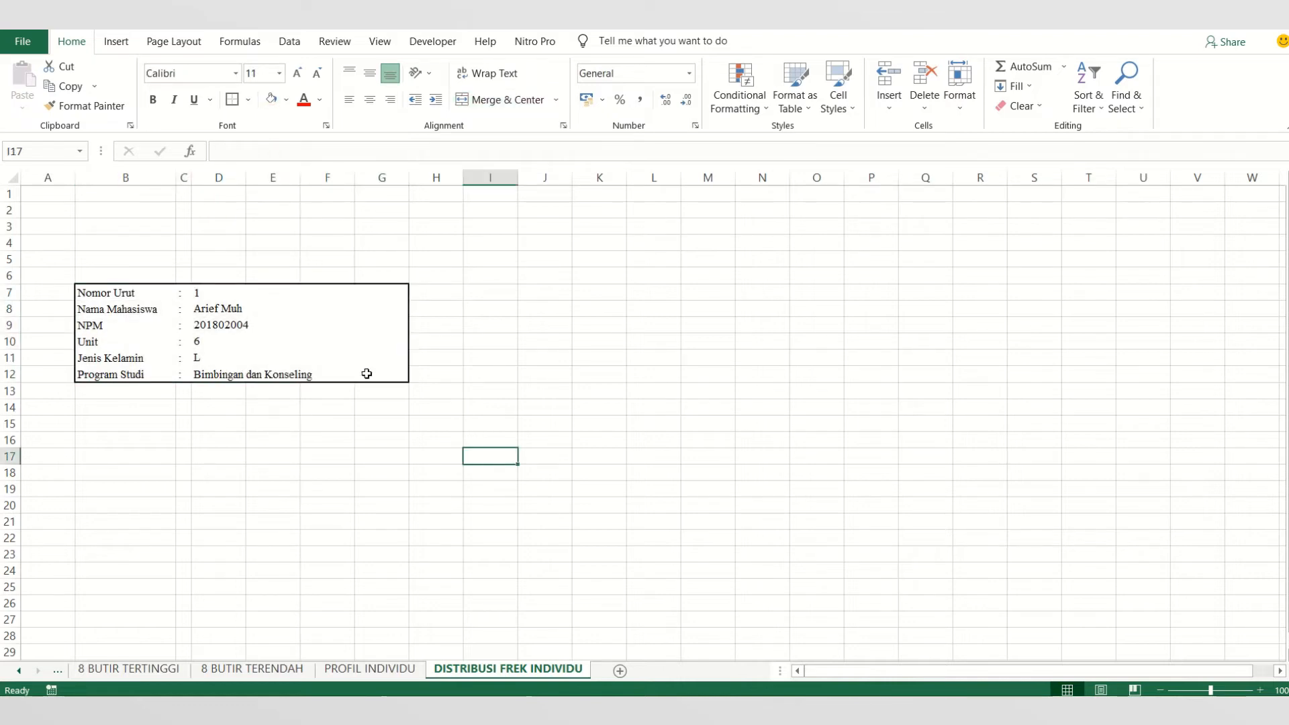
left_click(559, 296)
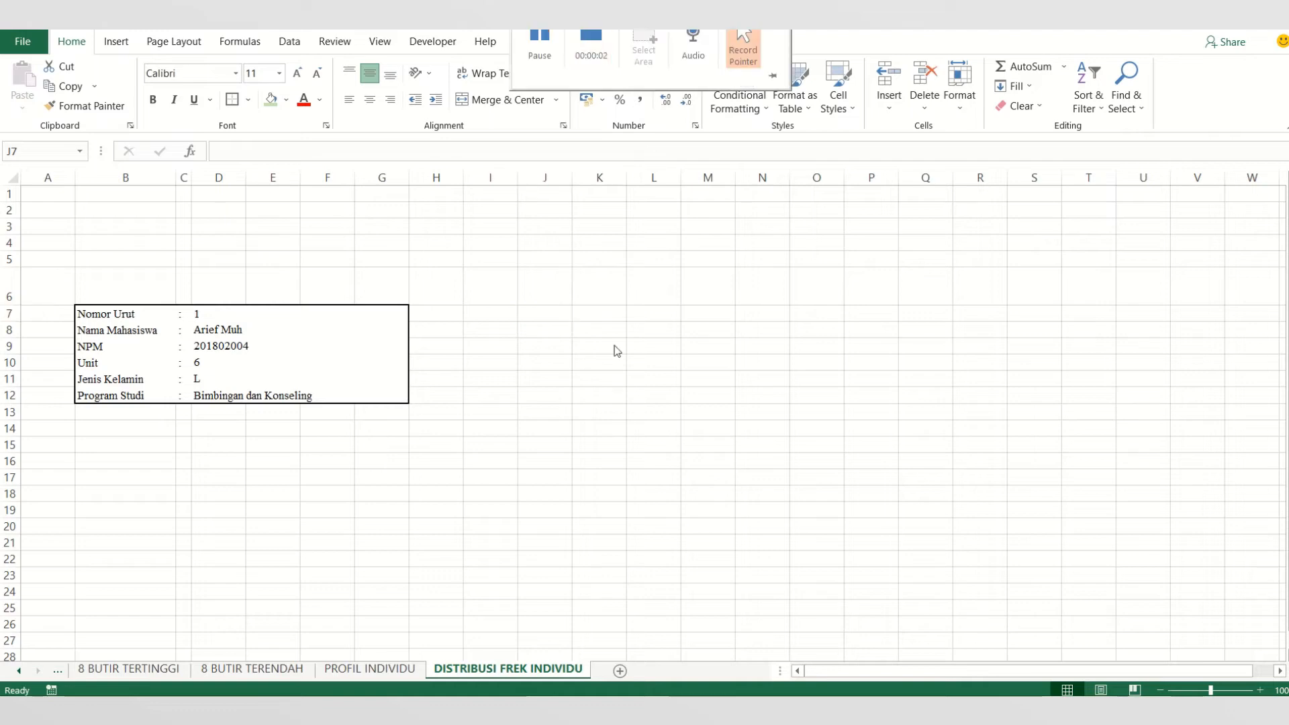
left_click(508, 308)
left_click(542, 315)
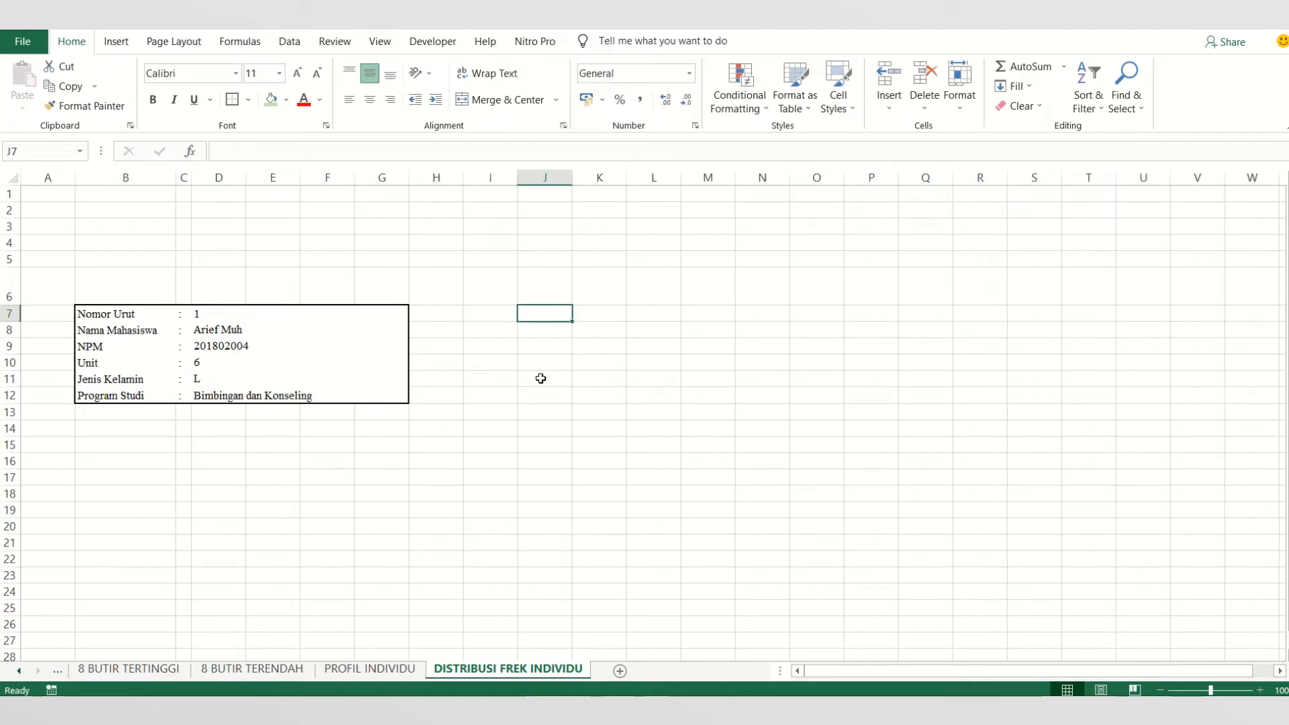
- Switch to PowerPoint, review slide 19 on Distribusi Frekuensi Data Individu, and return to the VIDEO 2 workbook in Excel
mouse_move(397, 710)
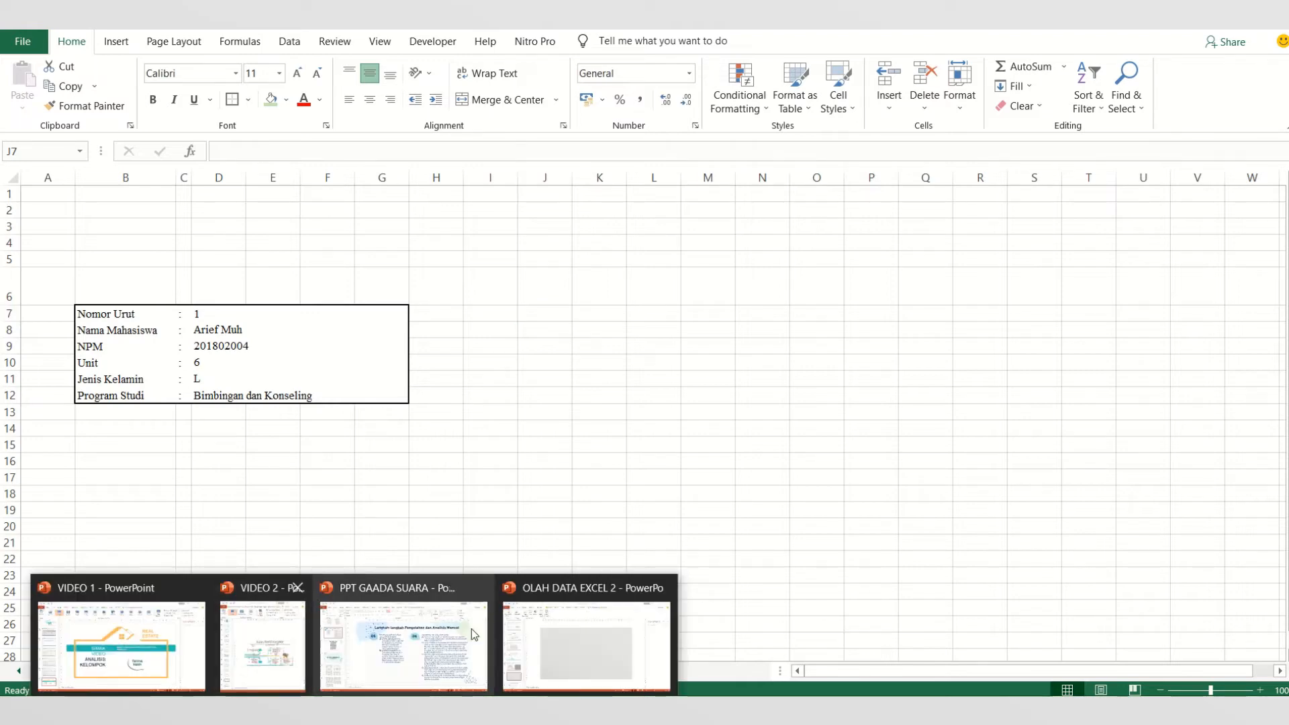
left_click(471, 628)
left_click(88, 425)
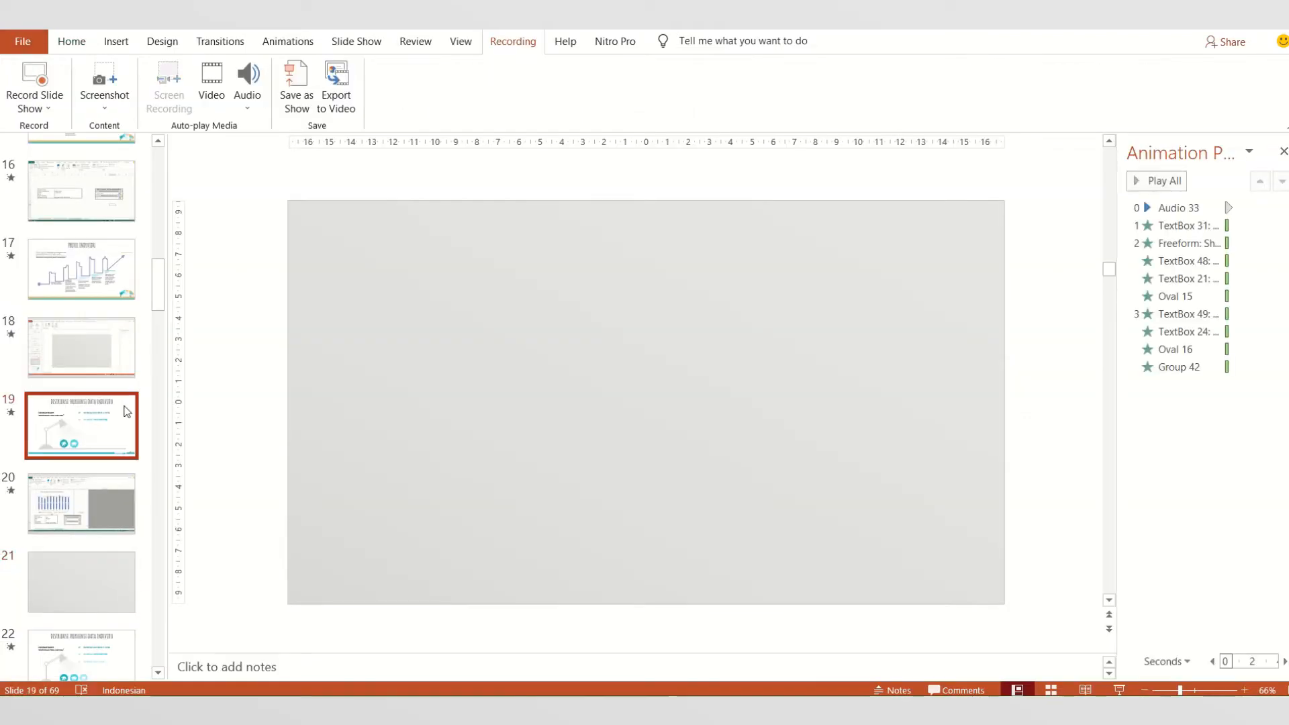
left_click(704, 363)
left_click_drag(664, 360, 843, 355)
left_click(839, 408)
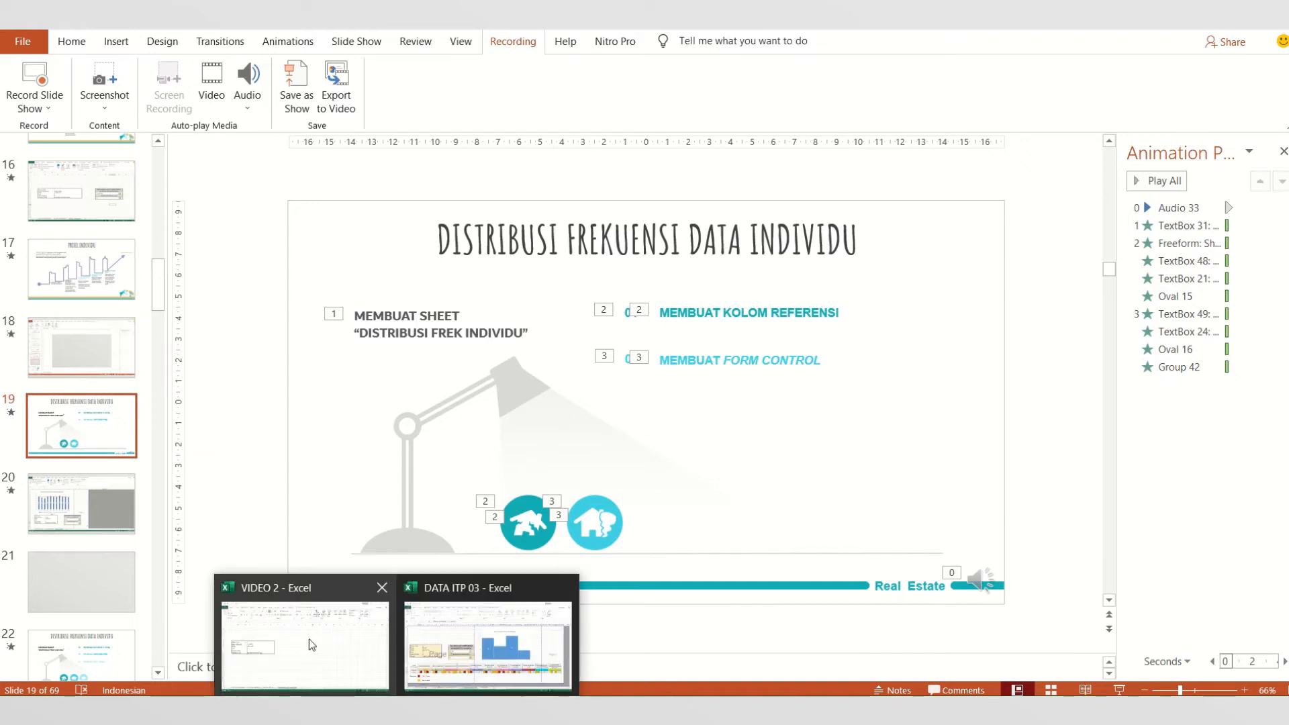
left_click(309, 638)
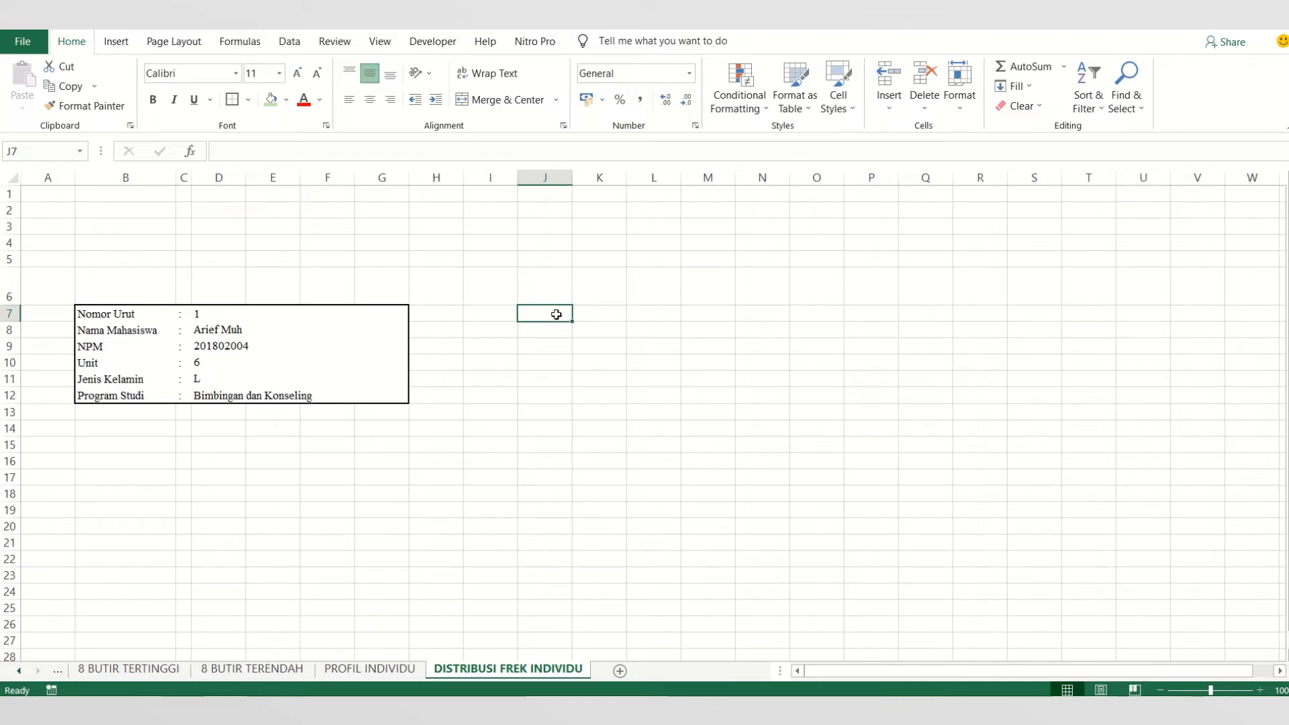
- Merge and center the range J7:N8 beside the student details block
left_click_drag(557, 314, 726, 327)
left_click(634, 383)
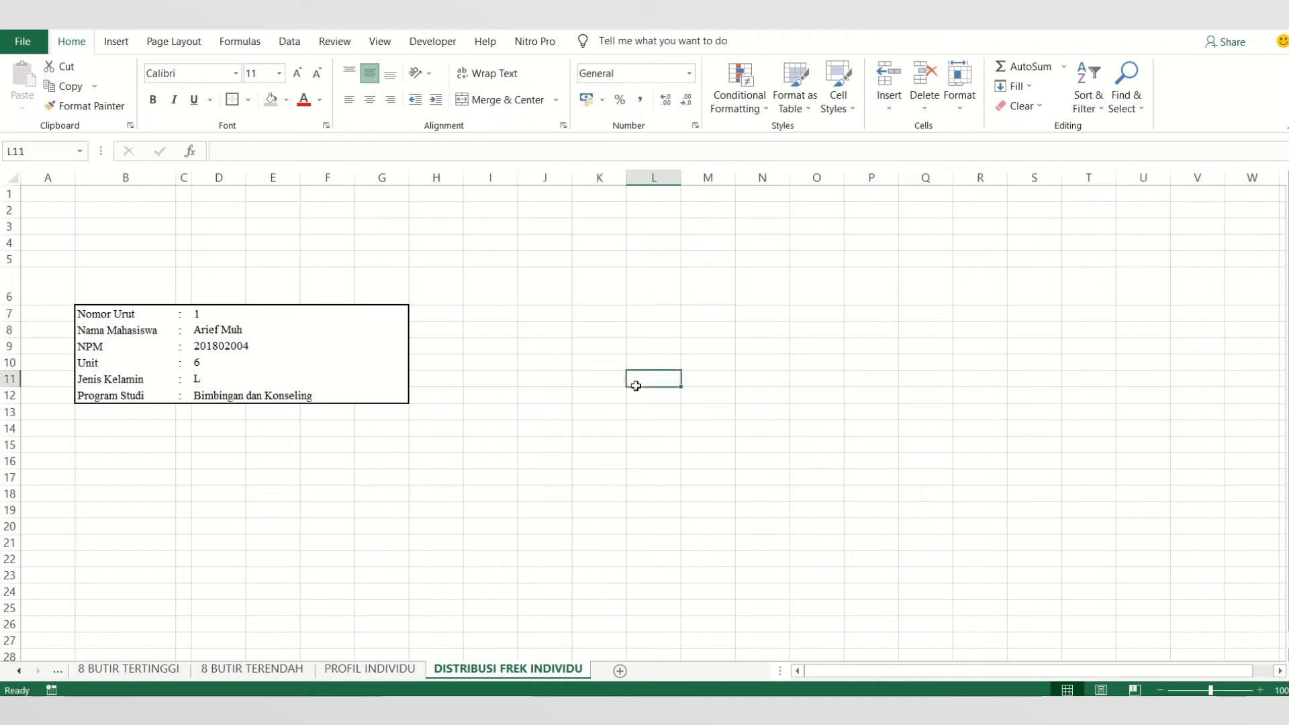
left_click(562, 316)
left_click_drag(561, 317, 746, 328)
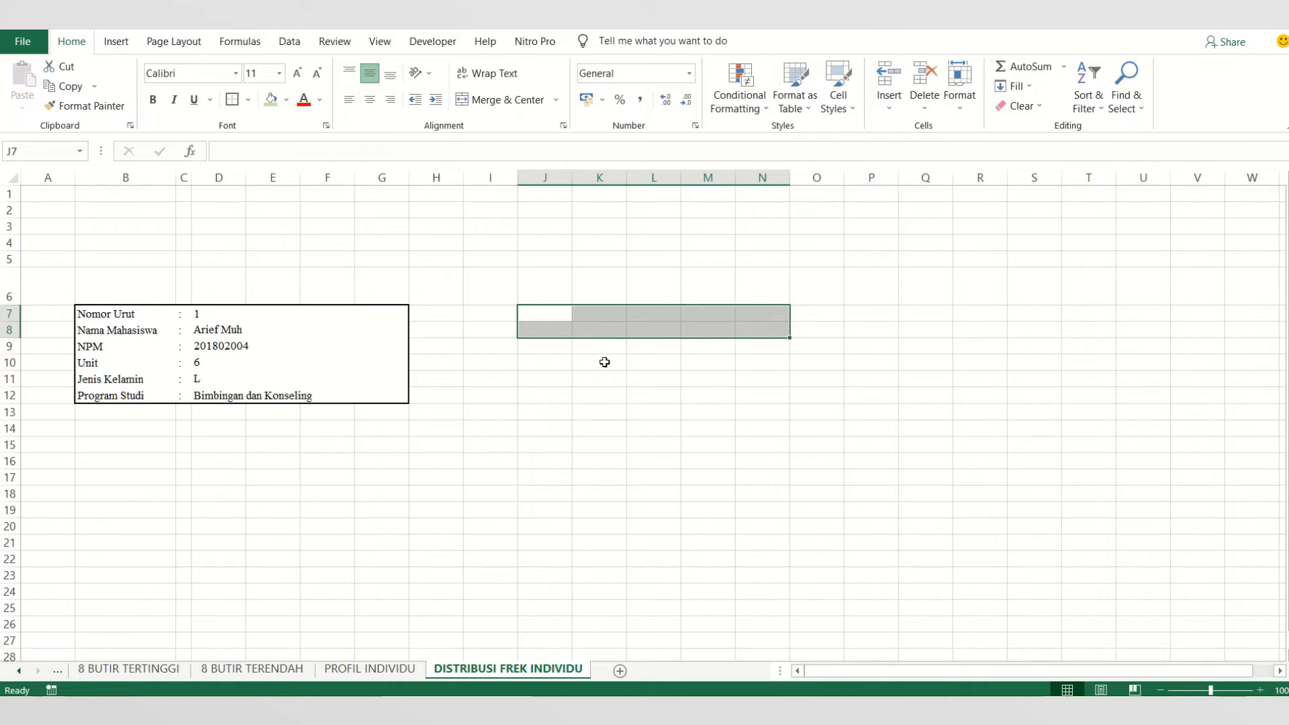
left_click(504, 102)
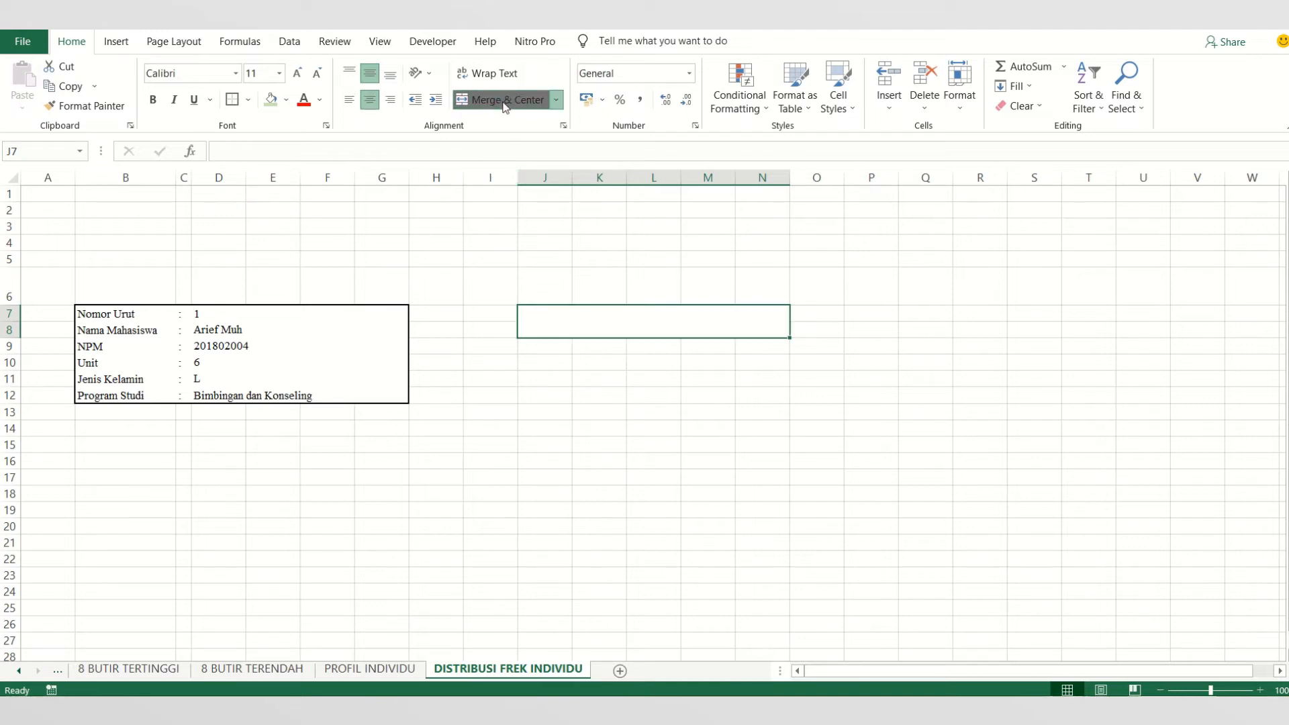
- Enter the heading PENCARIAN DATA MAHASISWA in the merged cell J7:N8
right_click(648, 326)
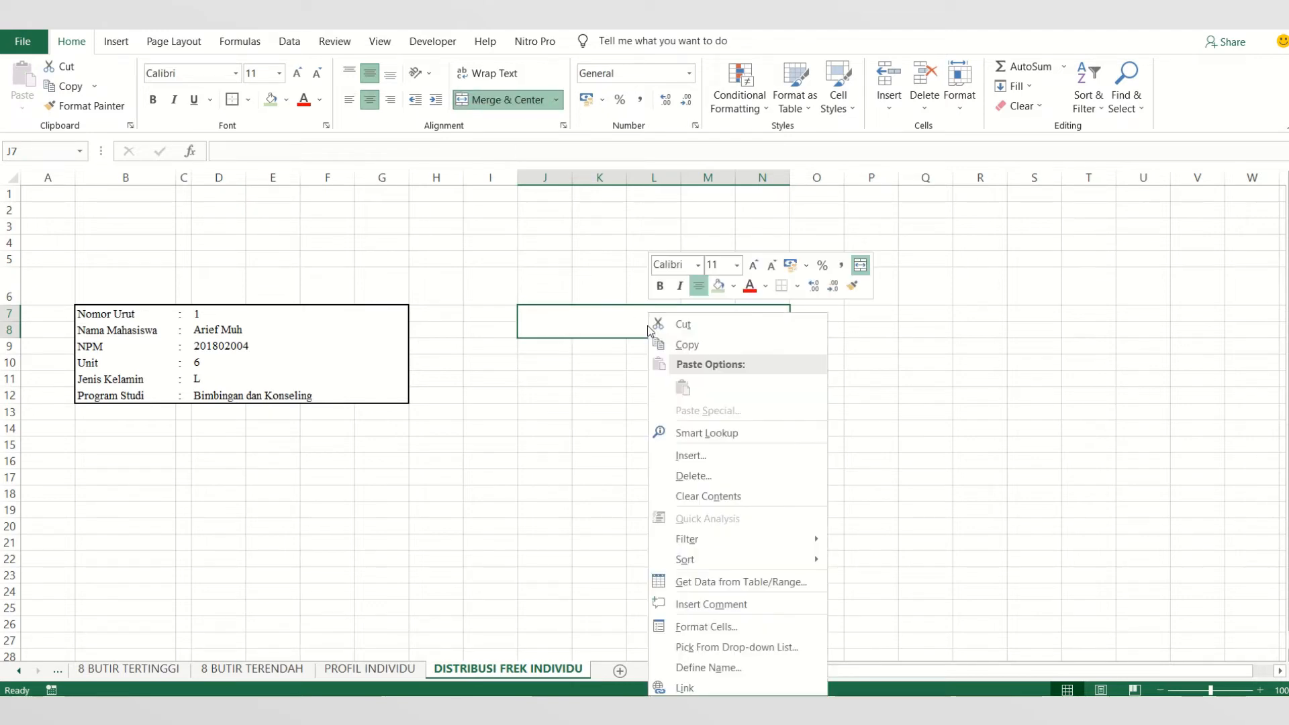
left_click(642, 324)
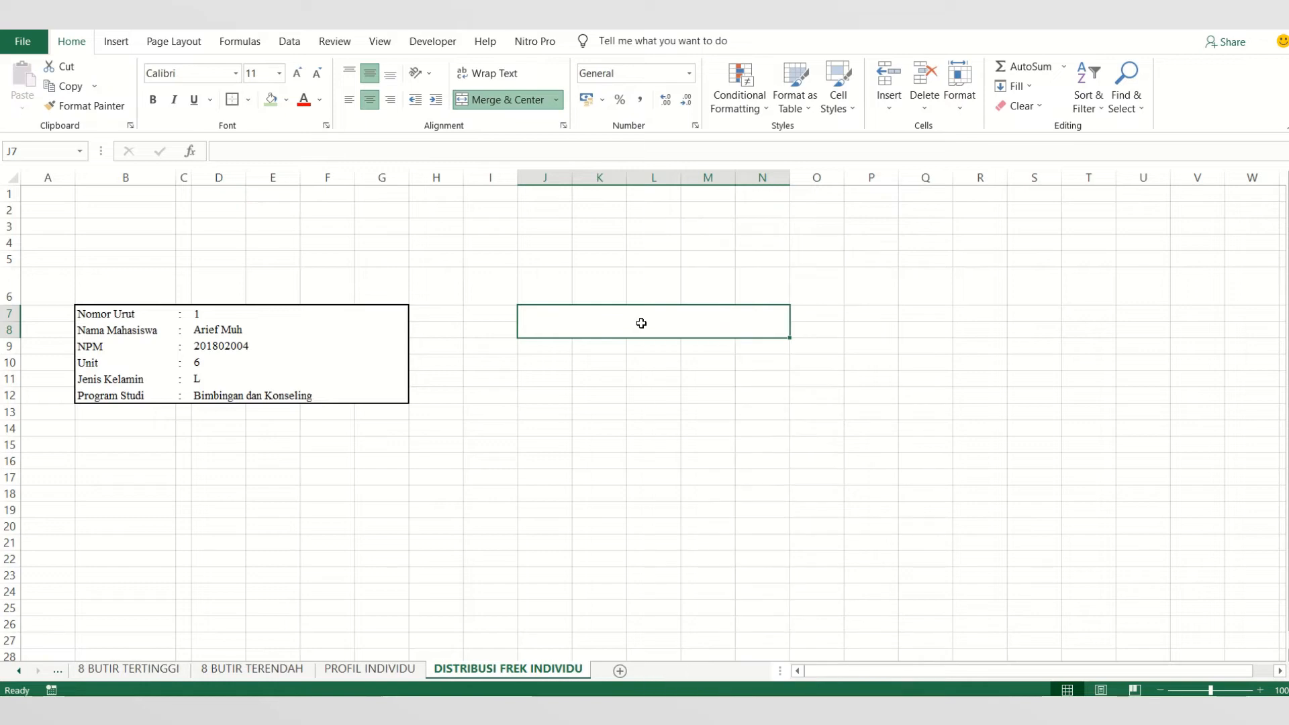
type("PE")
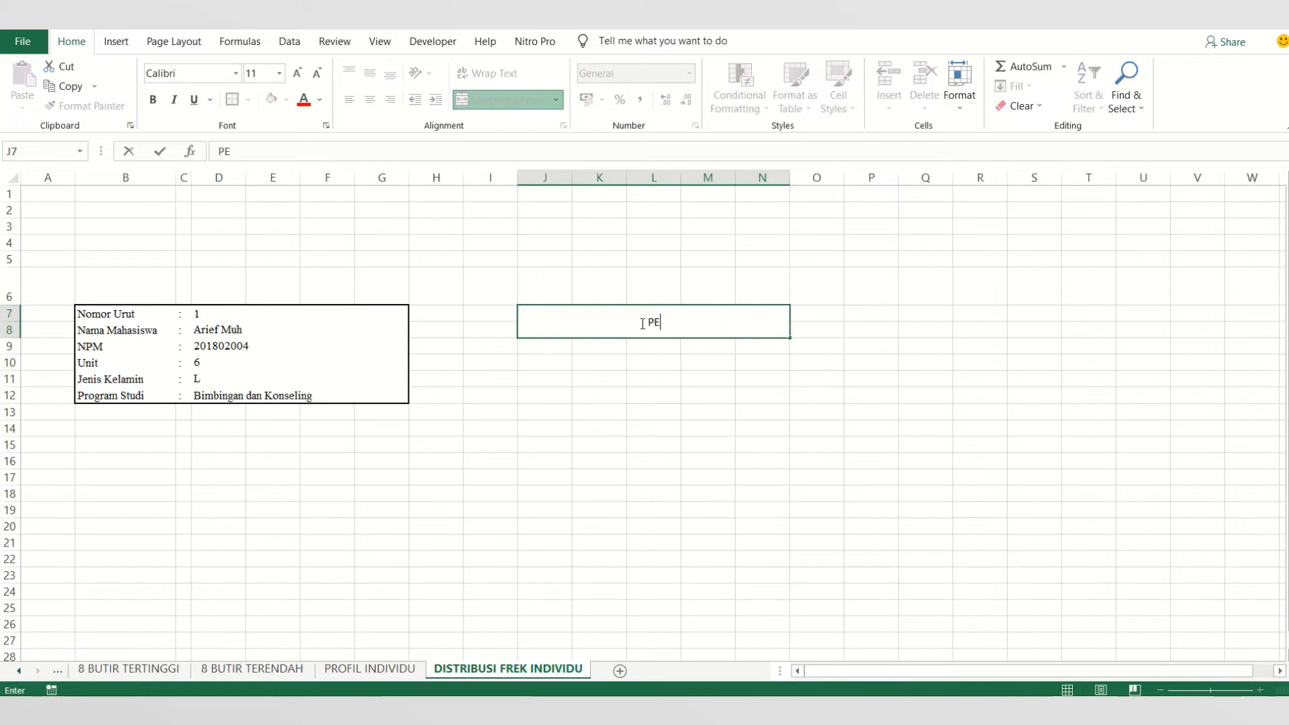
type("NCARIAN DATA")
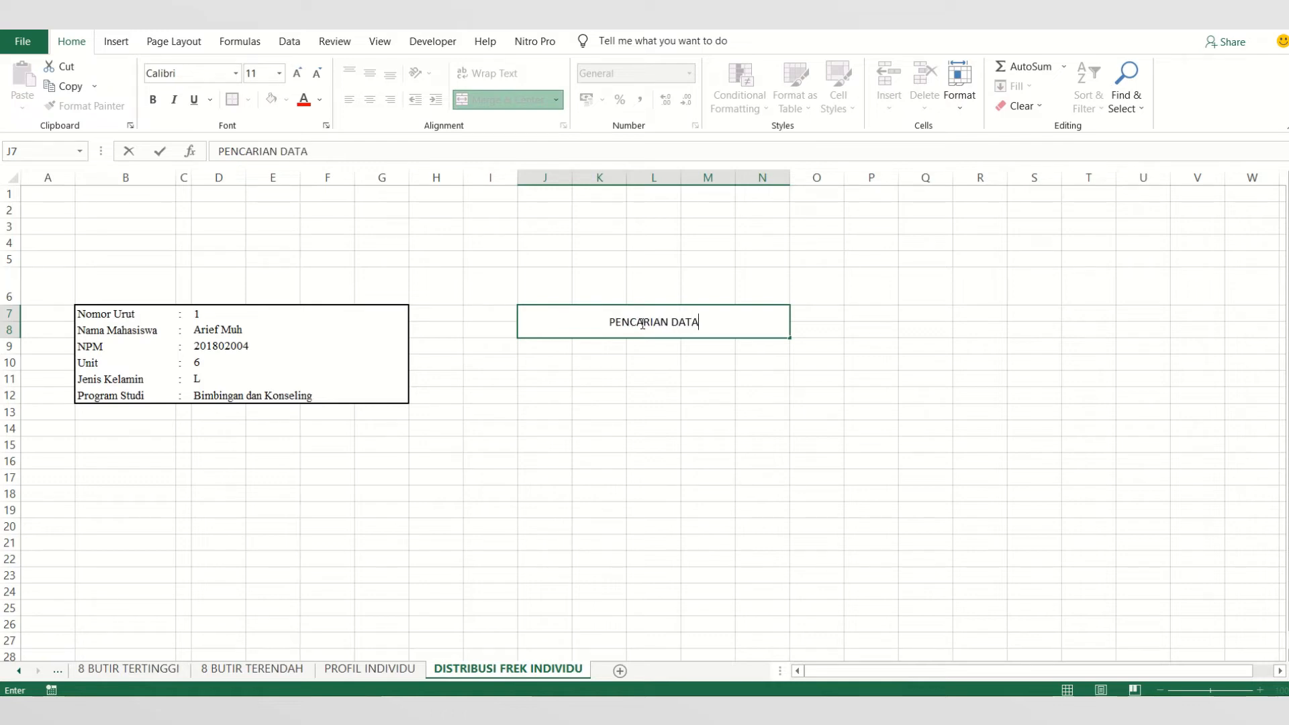
type(" MAHASIS")
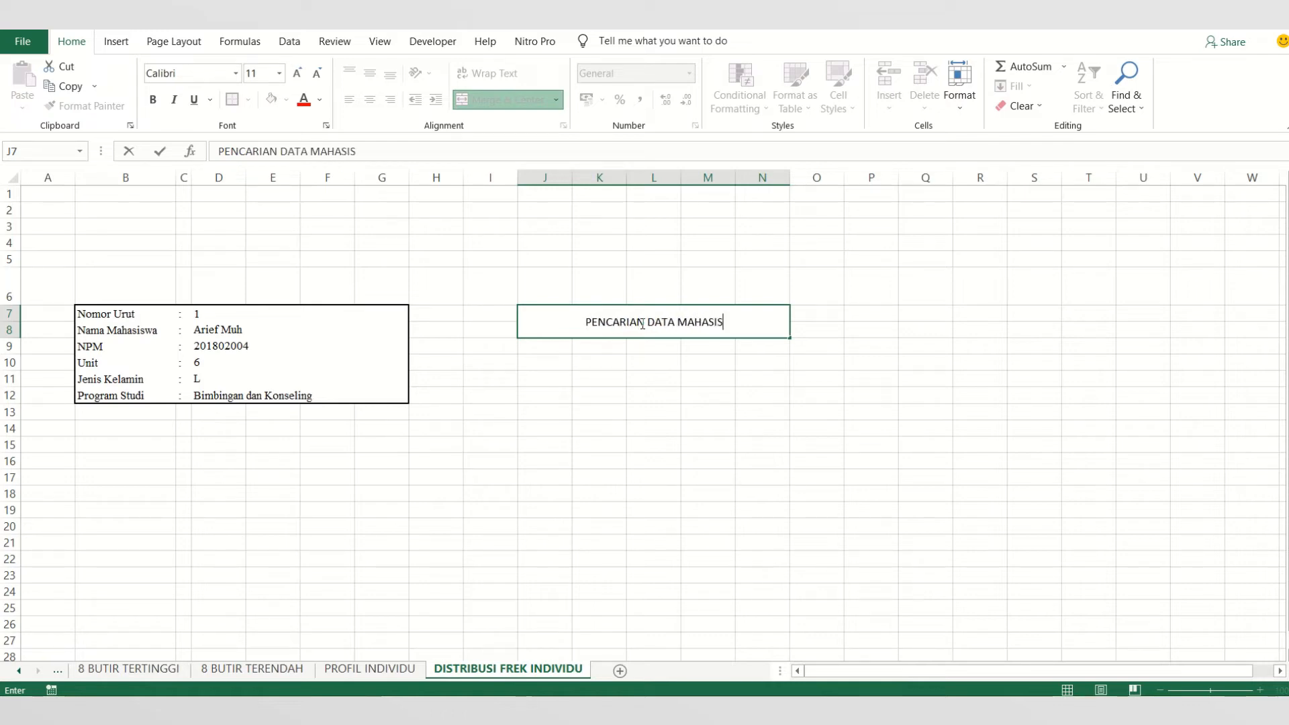
type("WA")
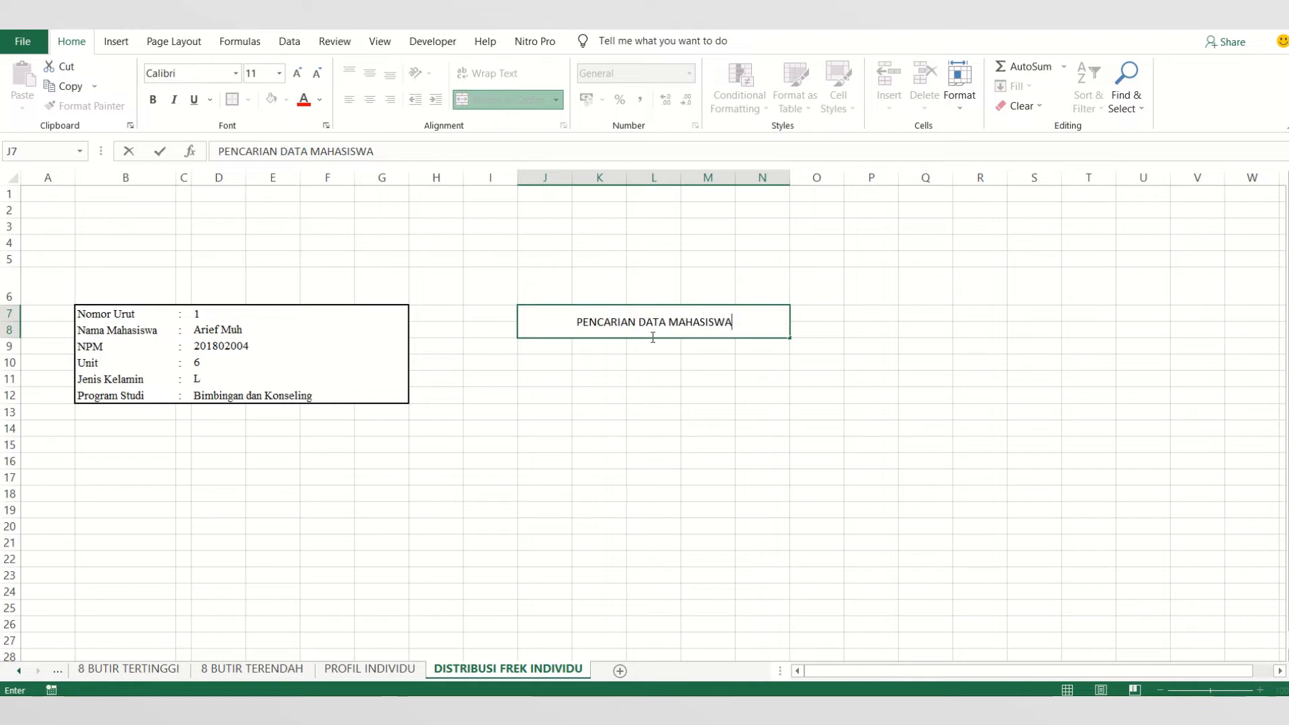
left_click(631, 361)
- Format the PENCARIAN DATA MAHASISWA heading in bold Calibri, size 16
left_click(578, 326)
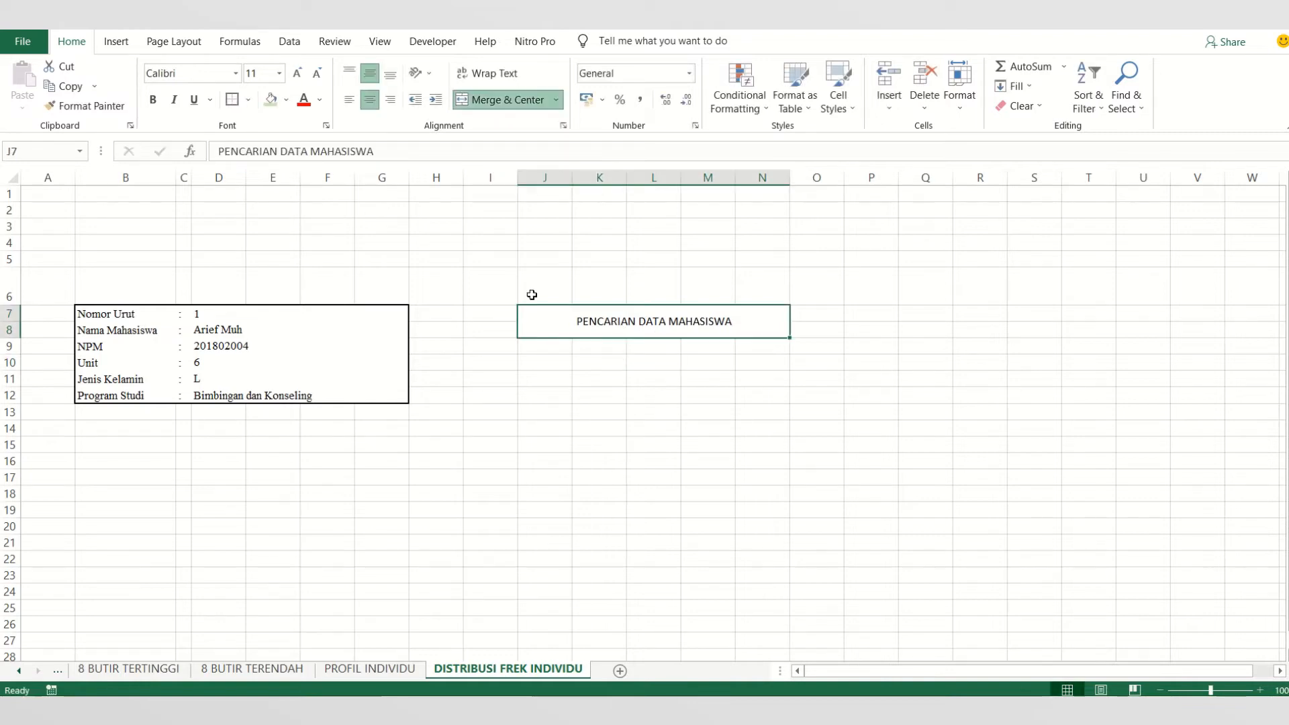
left_click(153, 99)
left_click(235, 74)
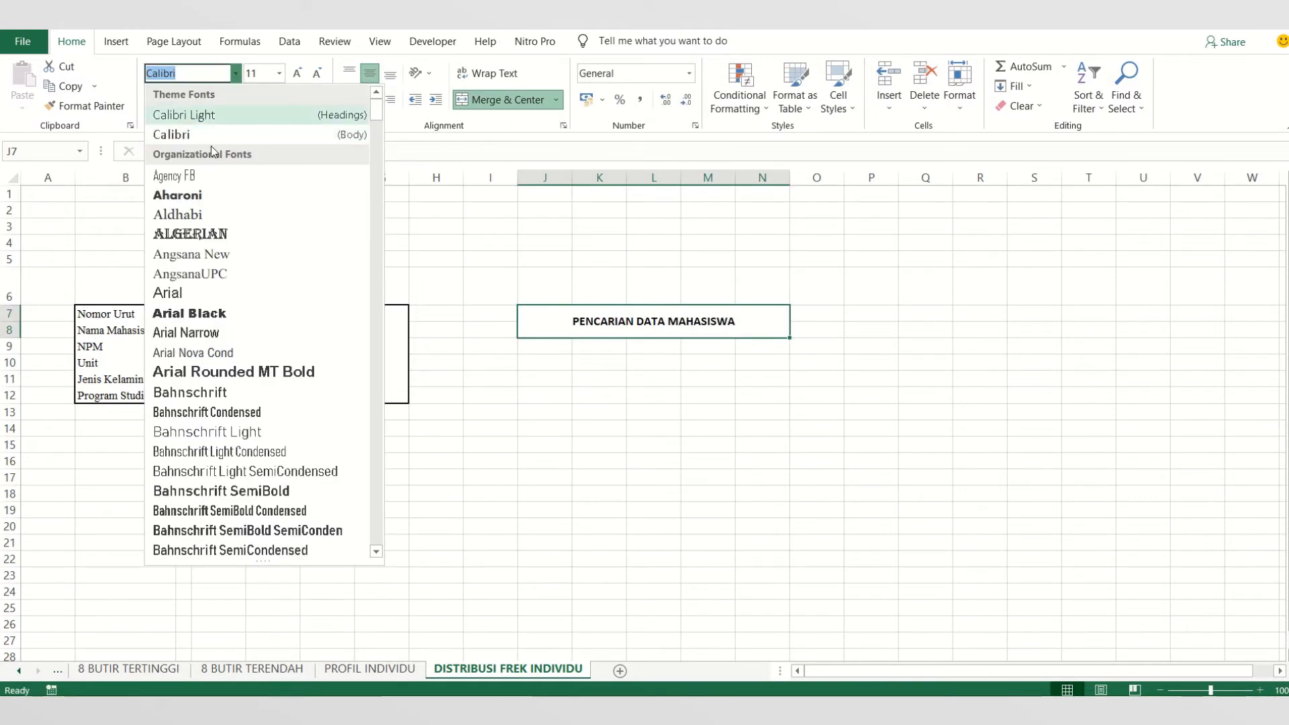
left_click(197, 138)
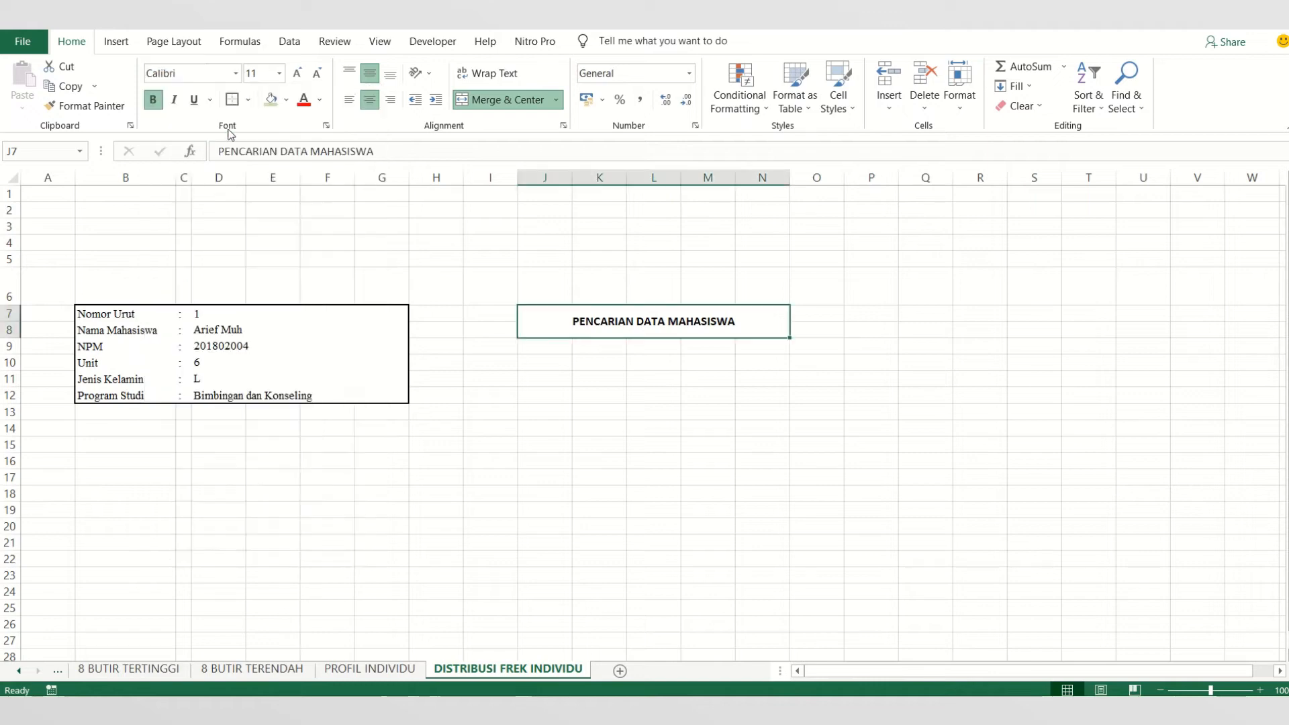
left_click(297, 74)
left_click(298, 74)
left_click(297, 74)
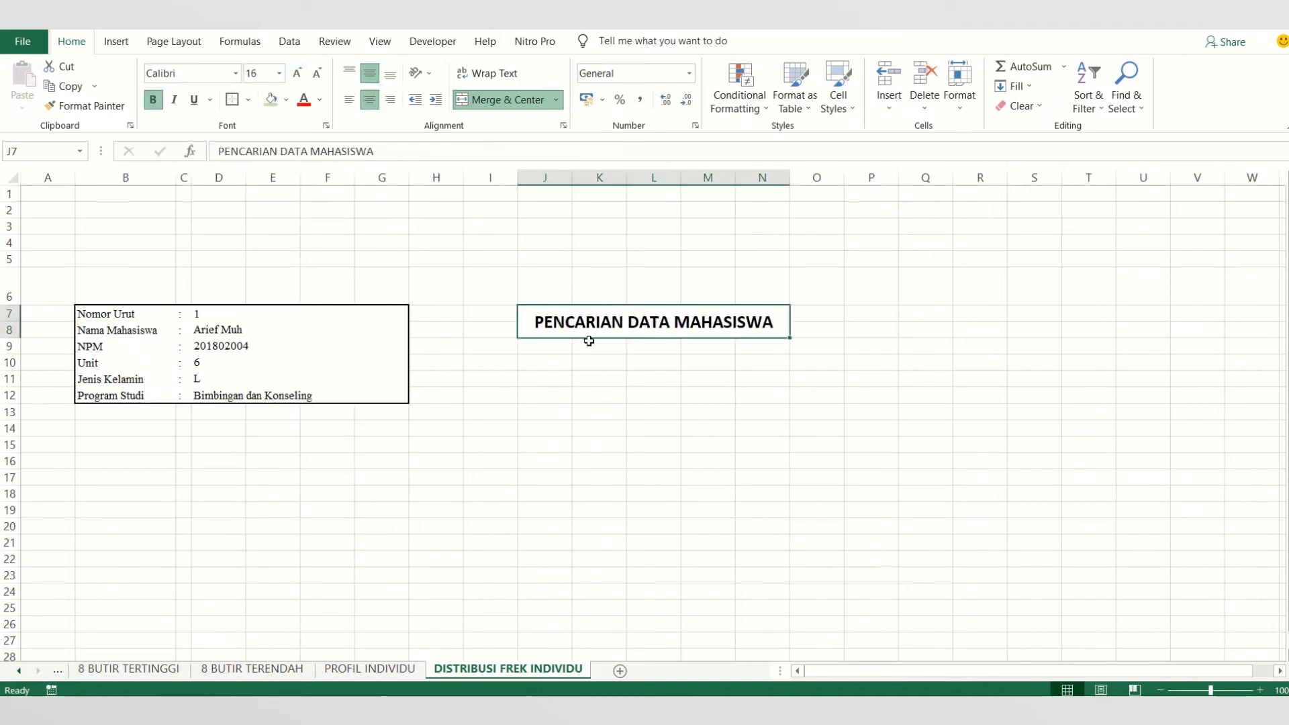
- Give the PENCARIAN DATA MAHASISWA heading a light blue fill and a thick outside border
left_click(592, 357)
left_click(591, 331)
left_click(286, 99)
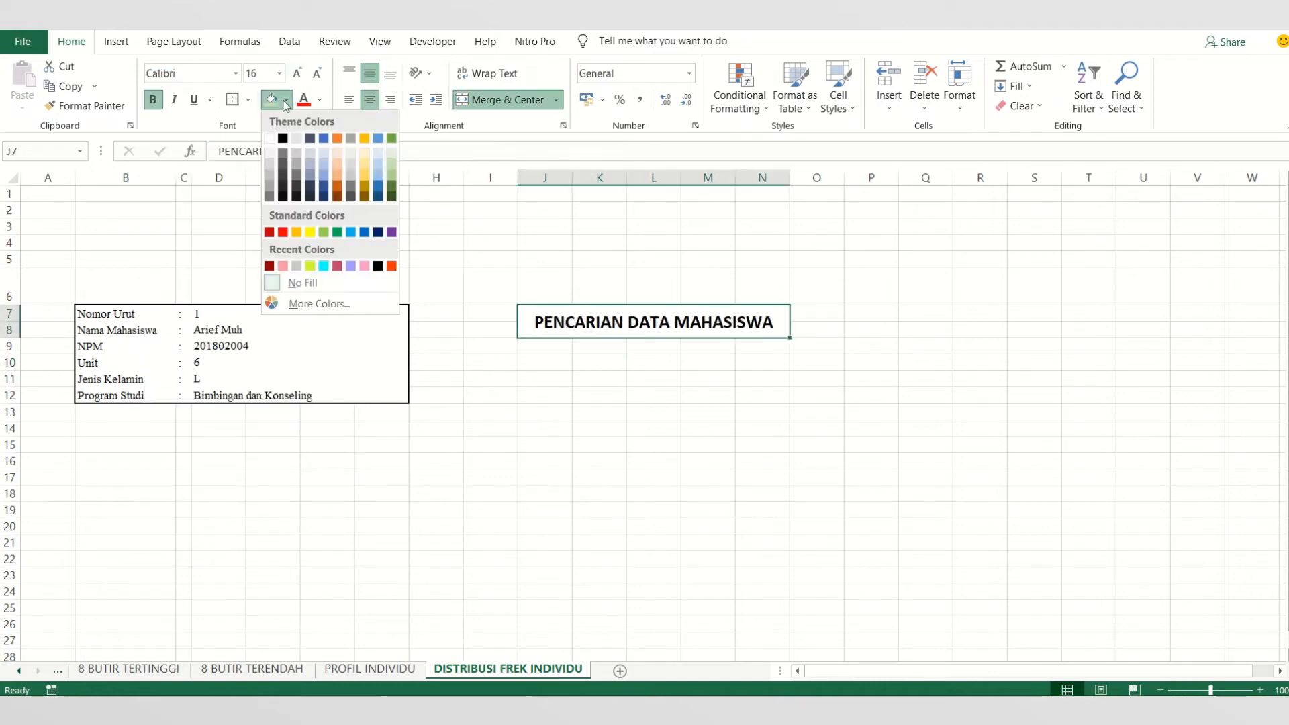
left_click(320, 154)
left_click(586, 432)
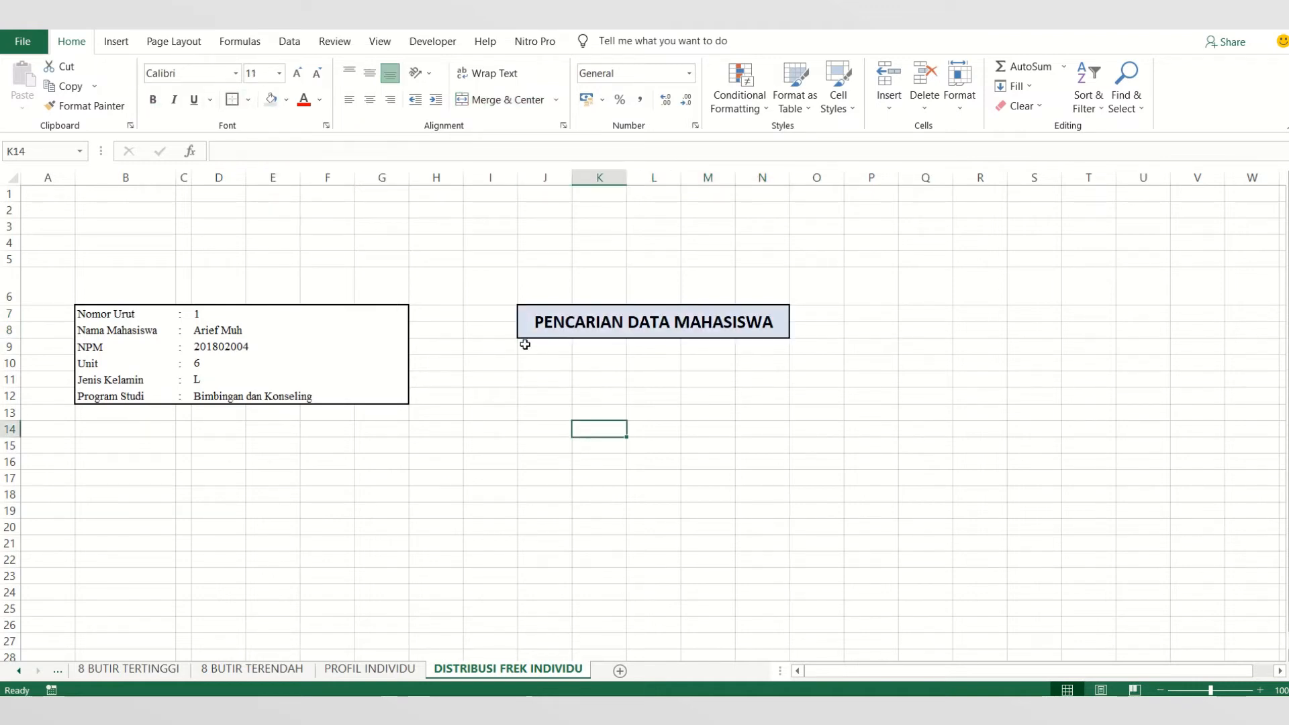
- Merge and center the range J9:K9 directly below the search heading
left_click(530, 347)
mouse_move(564, 354)
left_mouse_down()
mouse_move(579, 356)
mouse_move(564, 356)
left_mouse_up()
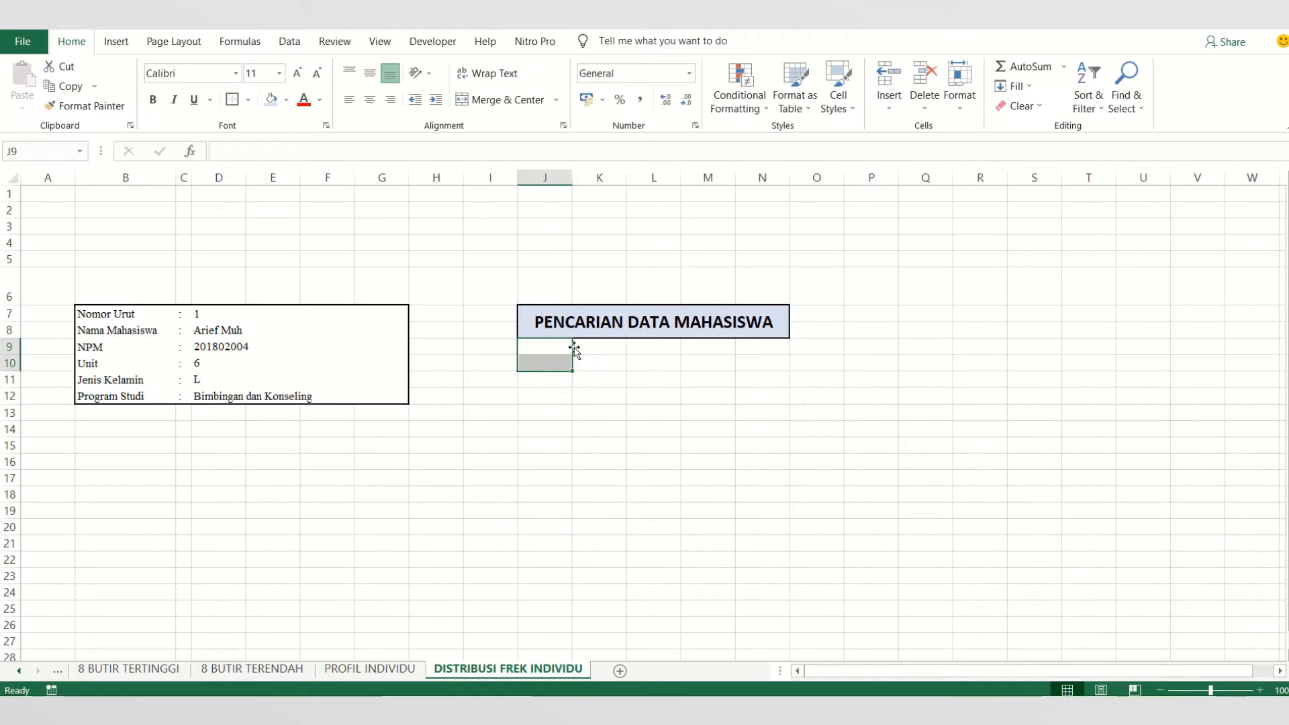
left_click(556, 352)
left_click_drag(558, 348, 593, 344)
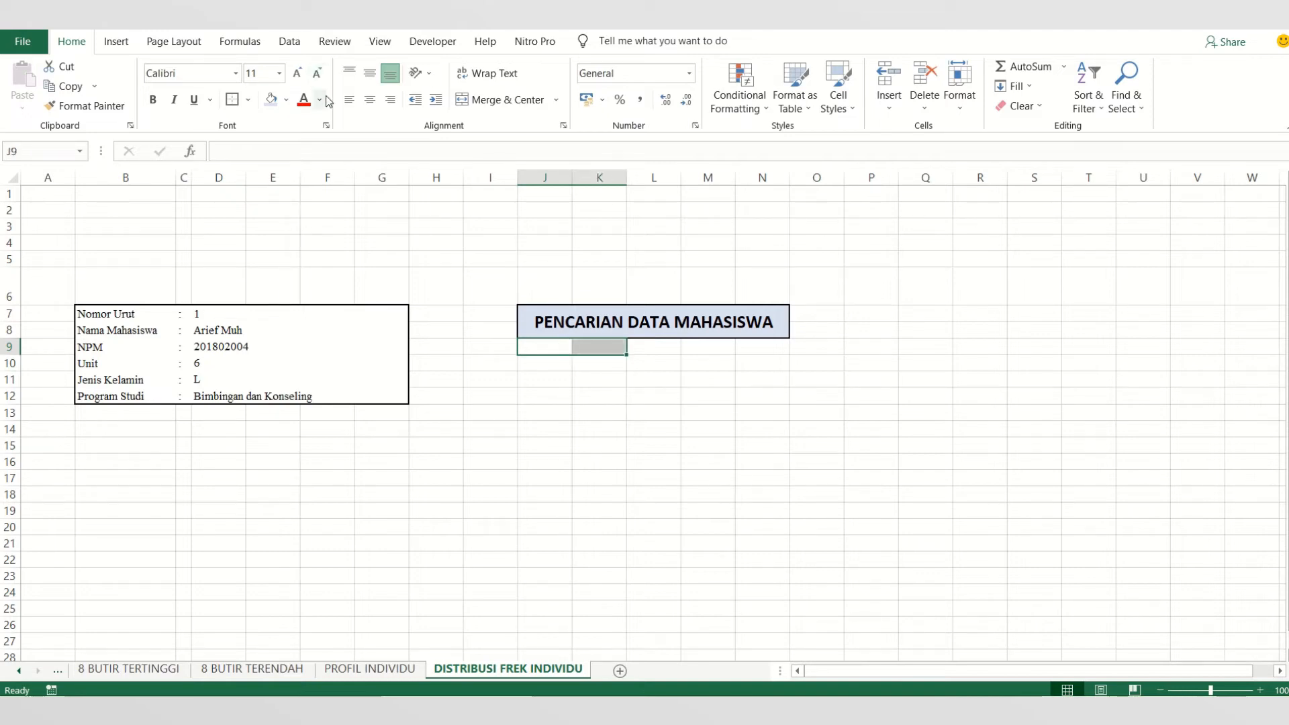
left_click(481, 102)
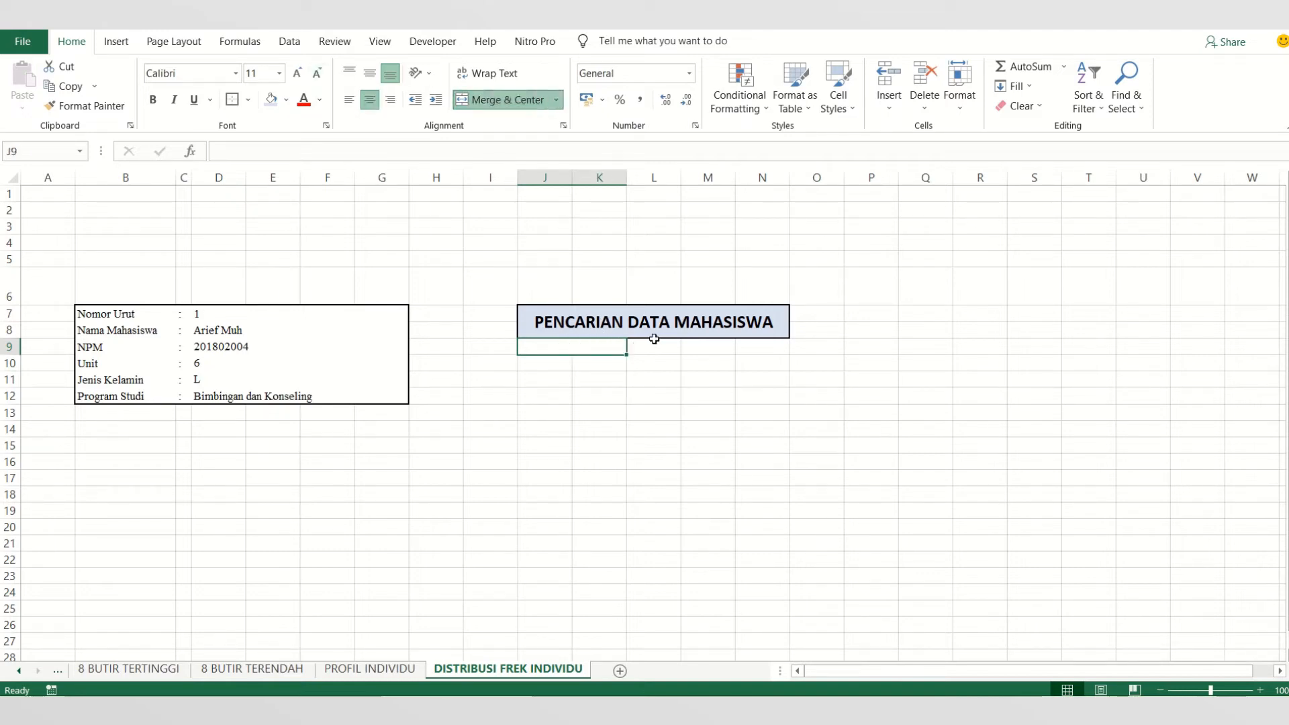
- Enter the label Nomor Urut in the merged cell J9:K9
left_click_drag(655, 342, 755, 344)
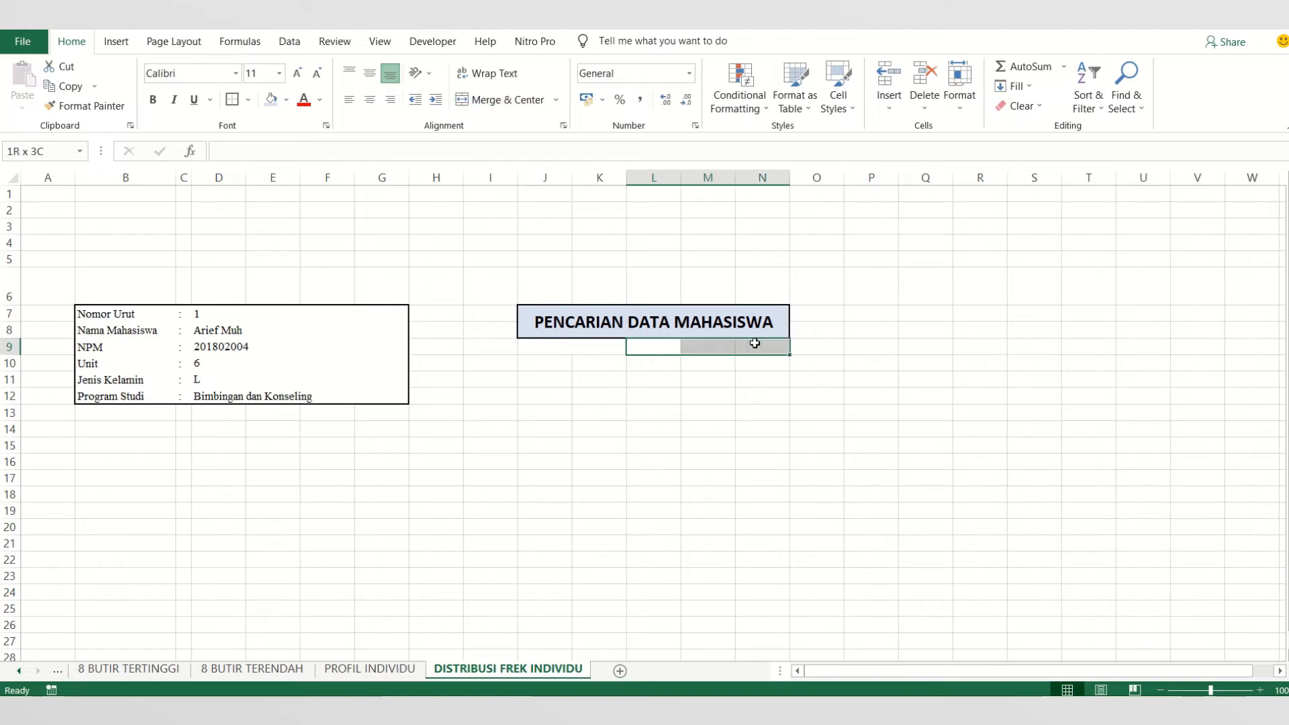
left_click(577, 352)
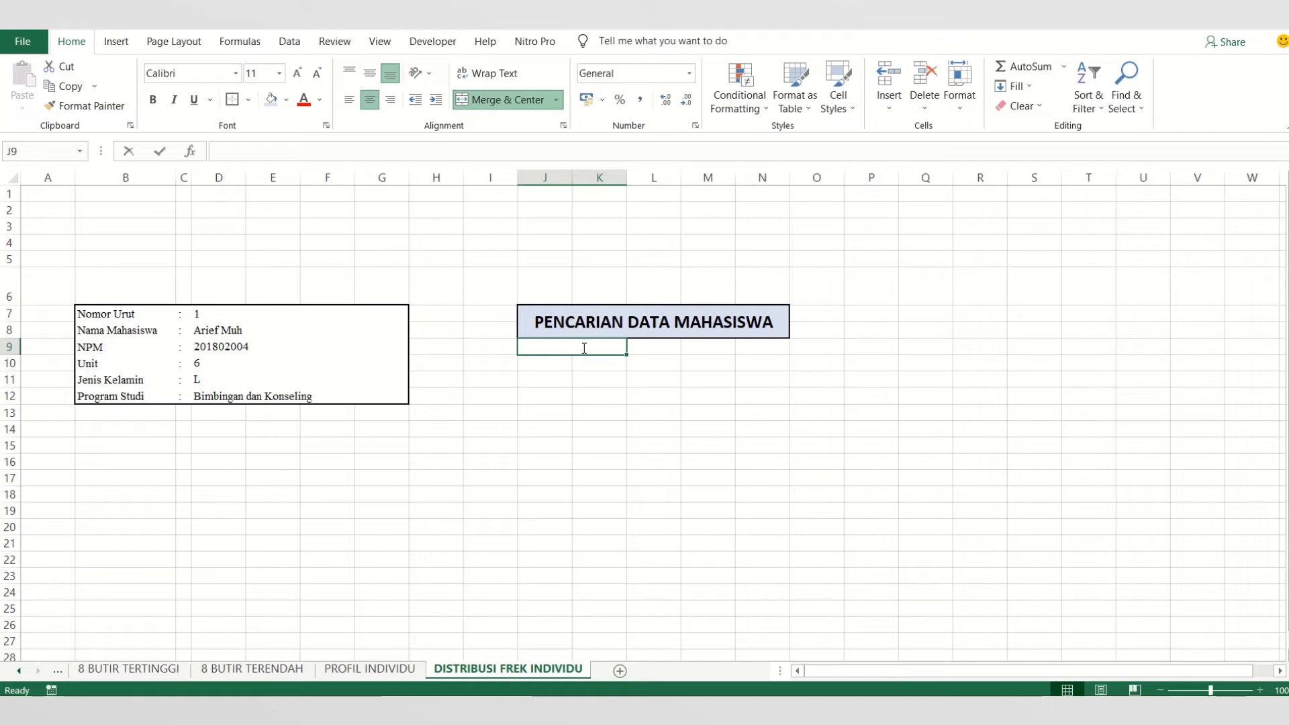
type("Nomo")
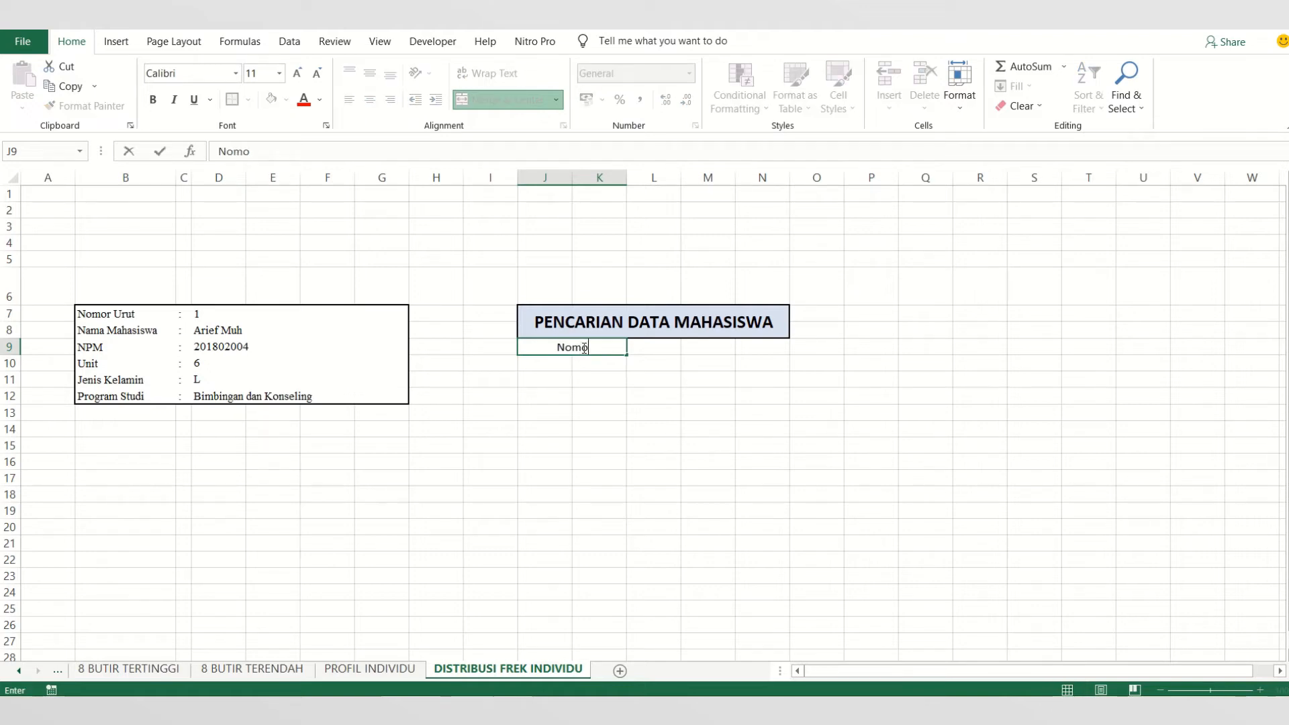
type("r Urut")
left_click(616, 392)
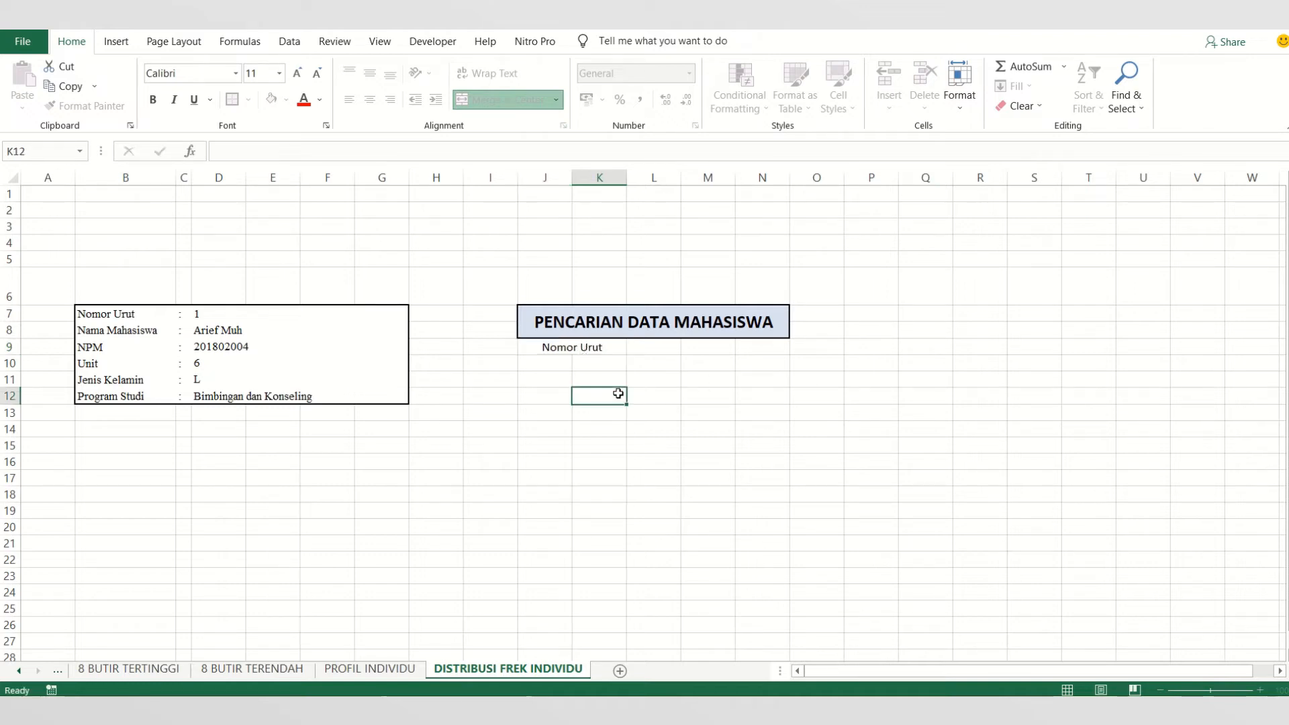
- Merge and center the range J10:K11 below the Nomor Urut label in the search area
left_click_drag(564, 363, 578, 377)
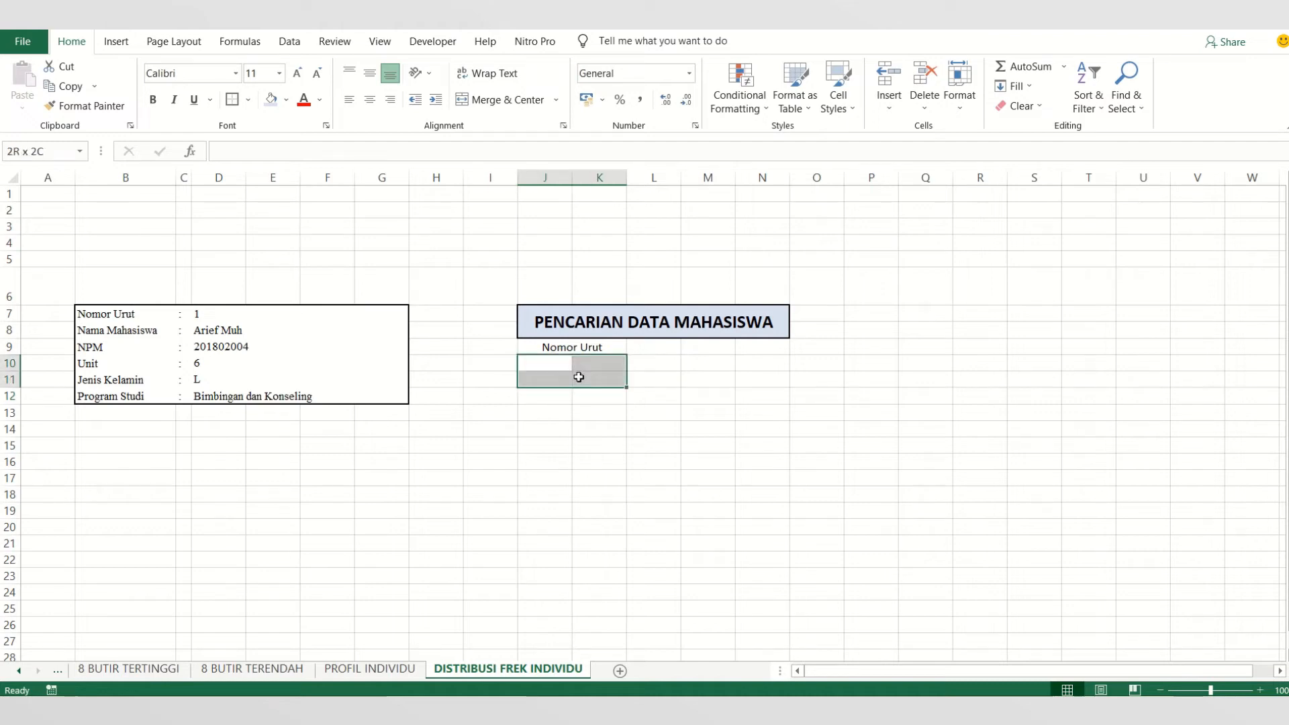
left_click(549, 367)
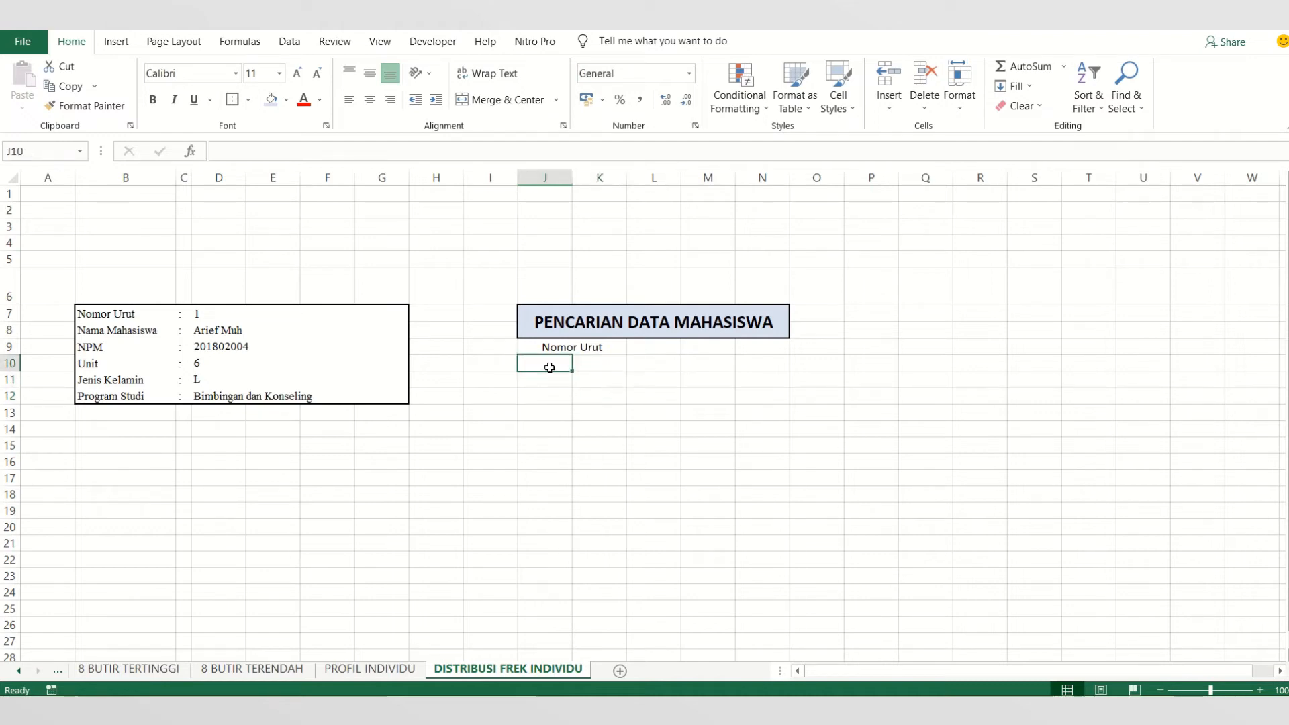
left_click_drag(549, 366, 595, 377)
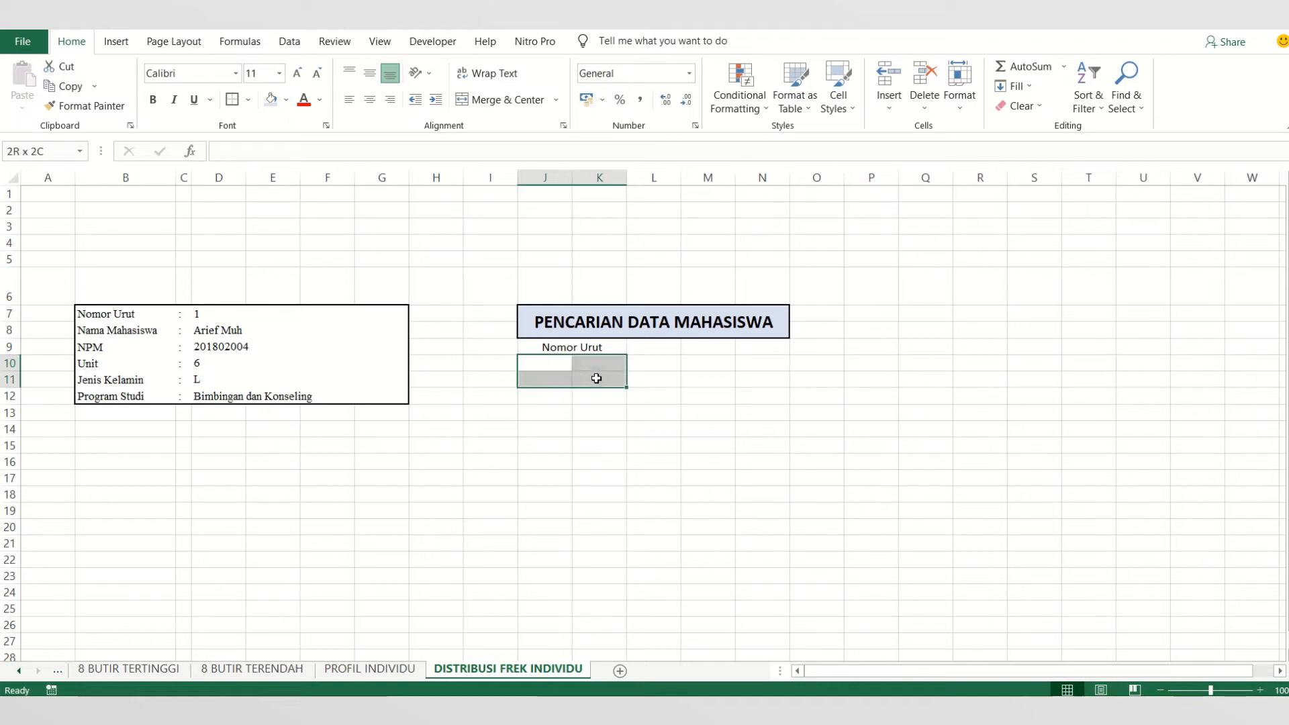
left_click(490, 101)
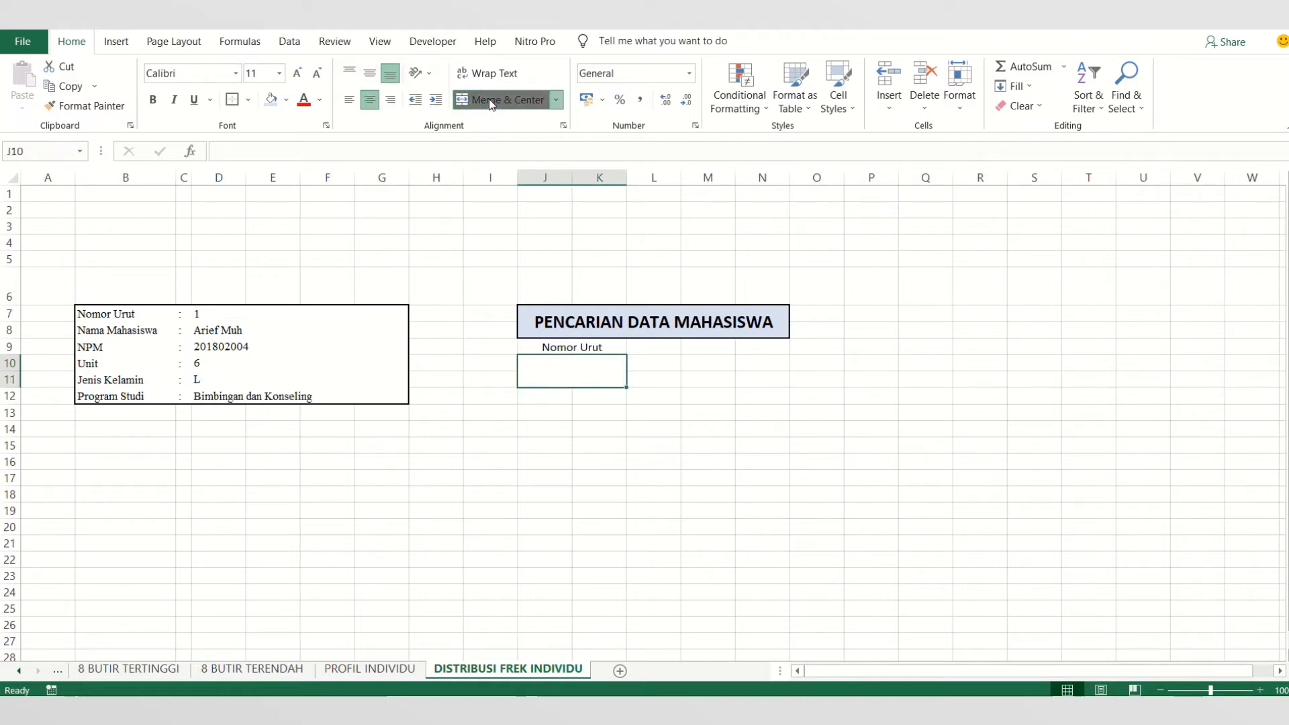
left_click(586, 432)
- Apply all borders to the Nomor Urut label and the merged cell beneath it, range J9:K11
left_click(546, 346)
left_click(558, 369)
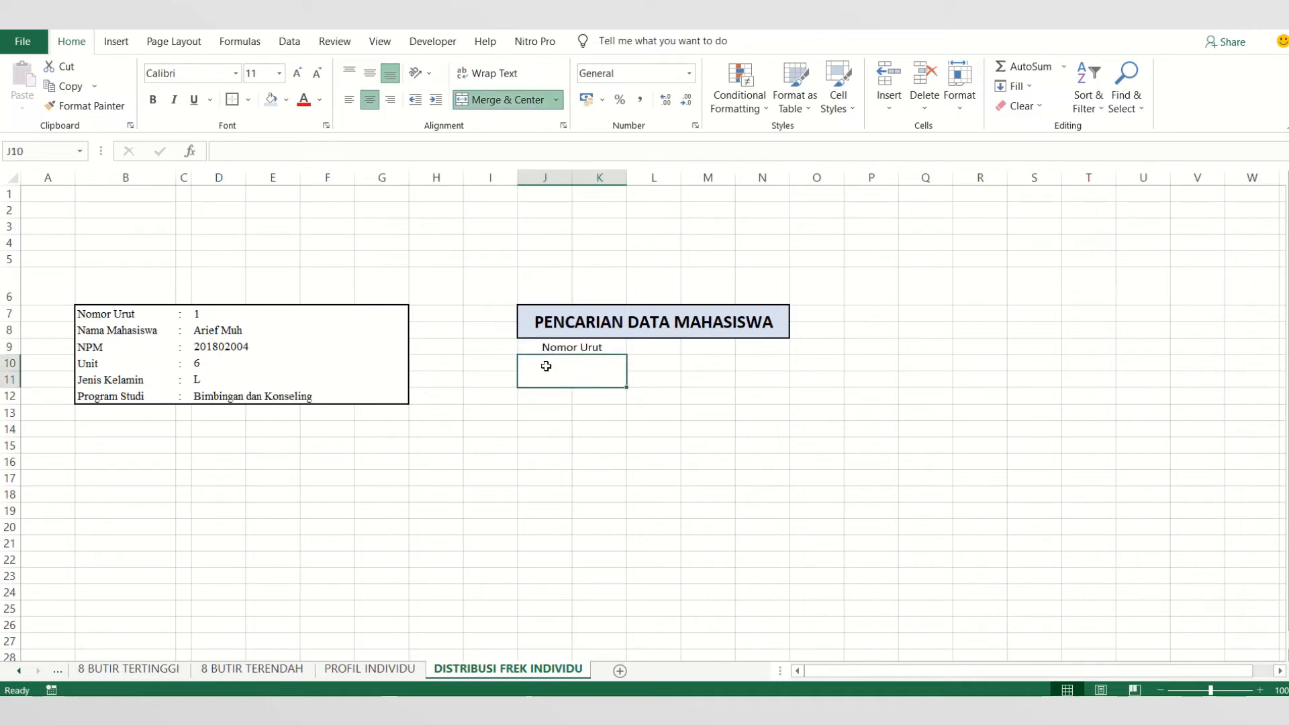
left_click_drag(546, 346, 547, 368)
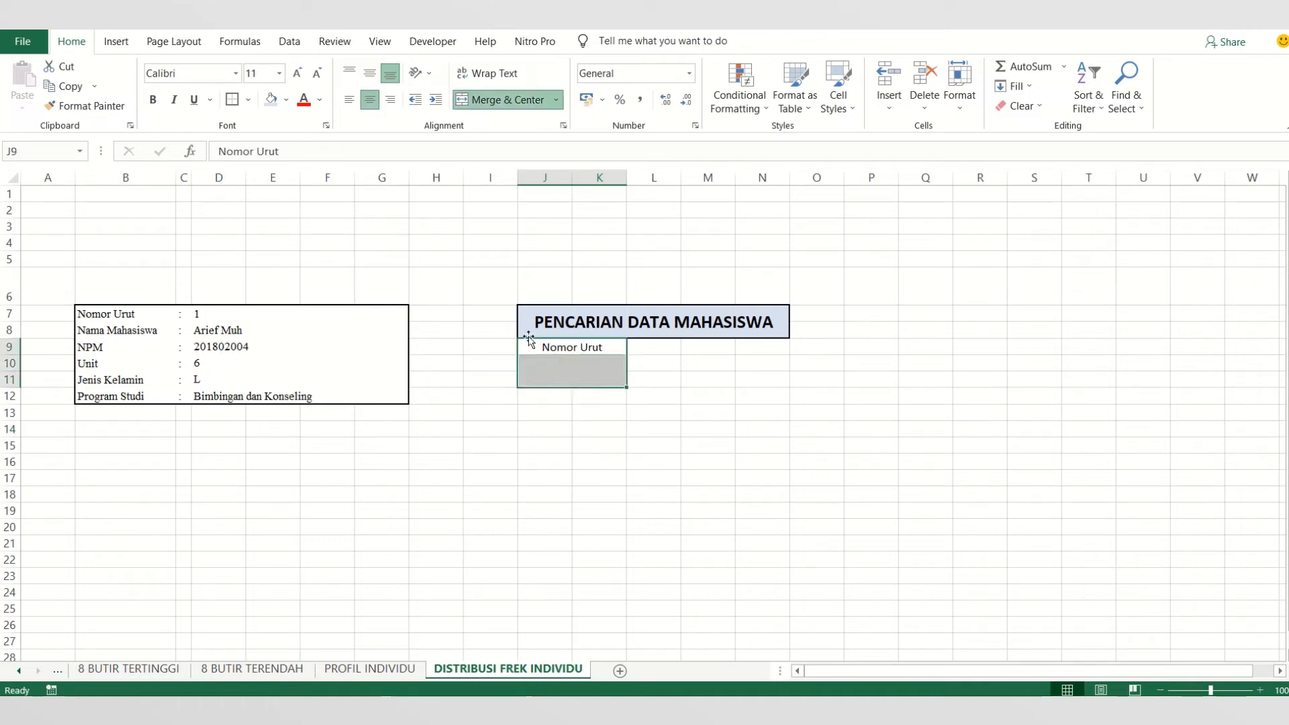
left_click(247, 99)
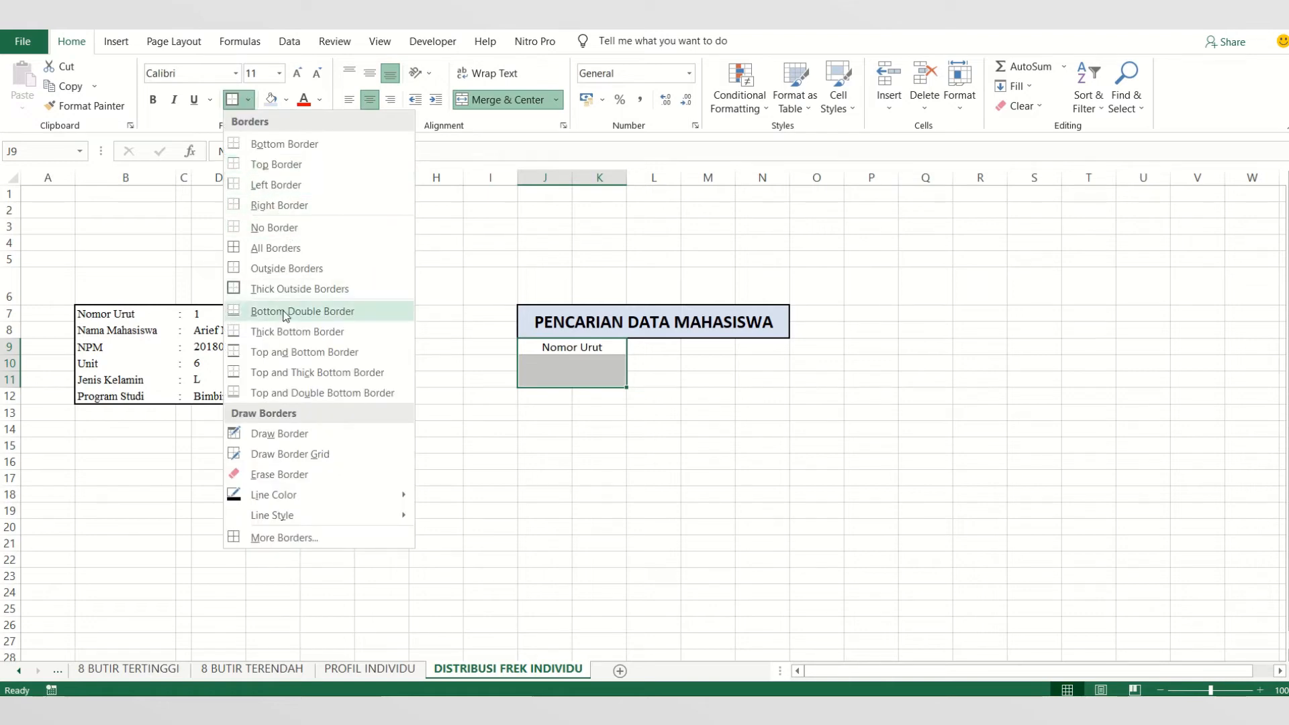
left_click(257, 248)
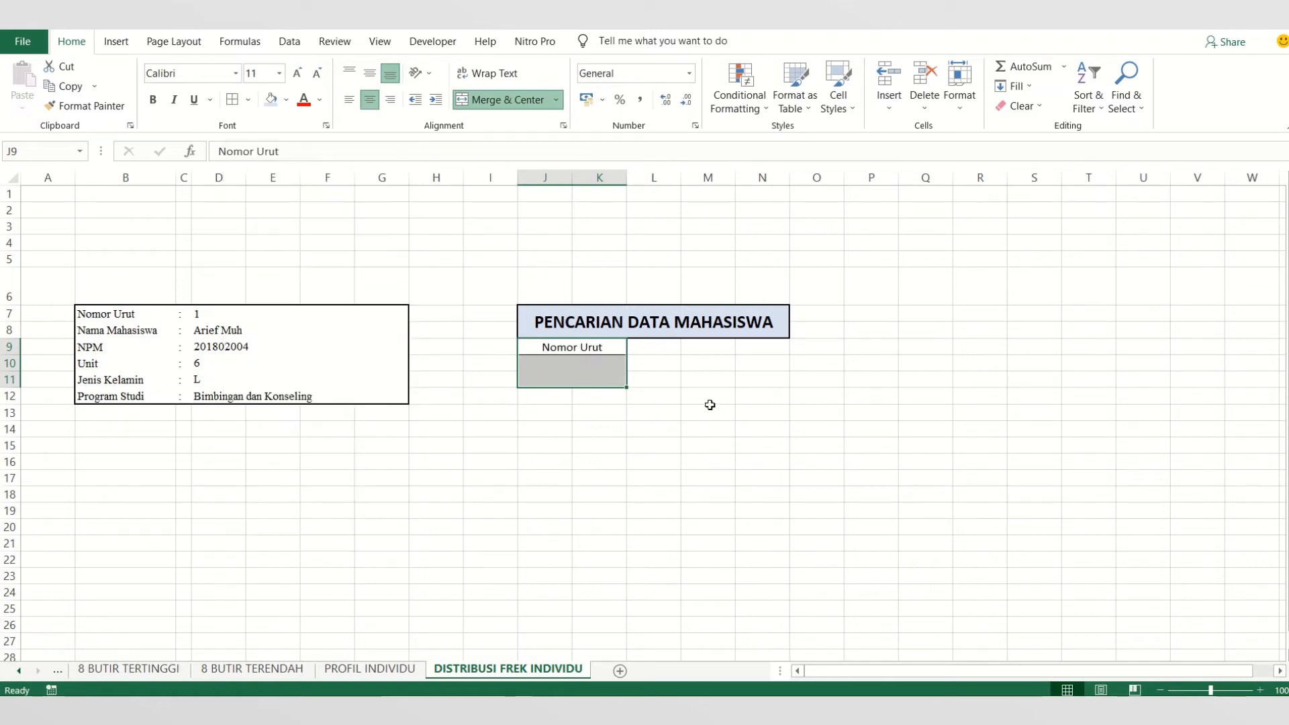
left_click(710, 409)
- Merge and center the range L9:N9 beside the Nomor Urut label in the search area
left_click(647, 350)
left_click_drag(646, 349, 749, 347)
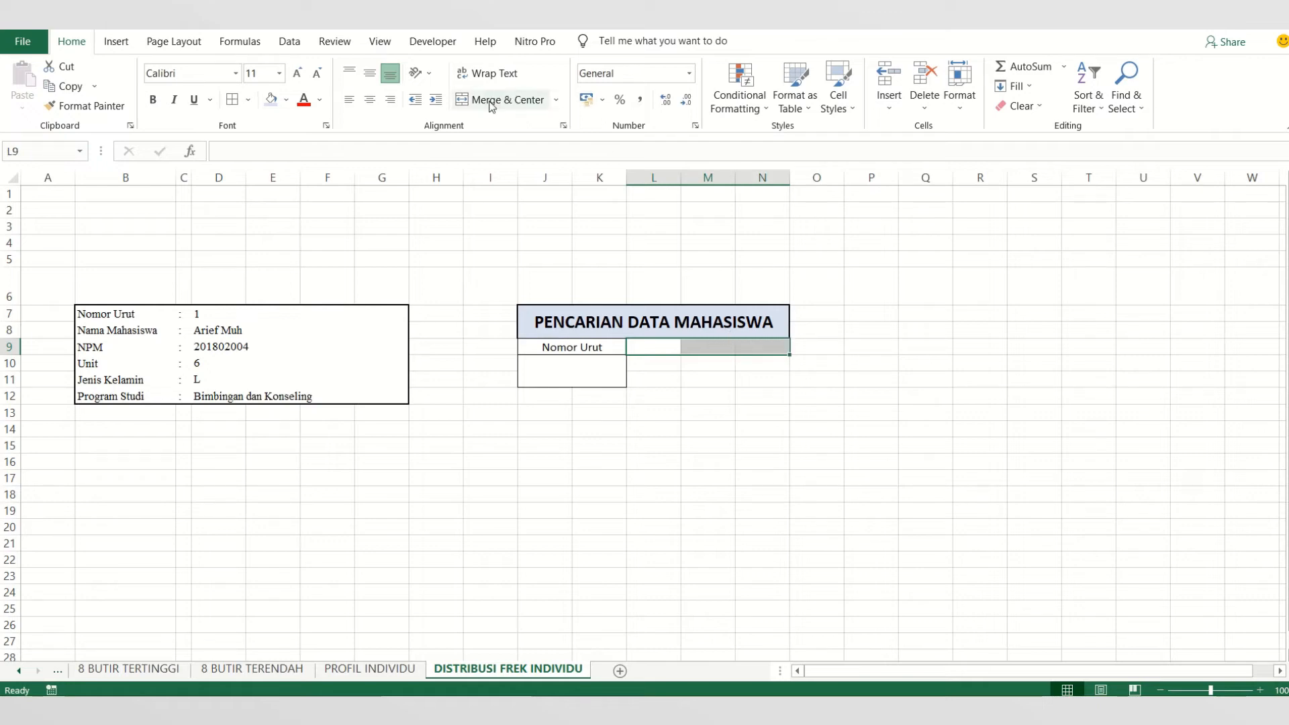
left_click(810, 429)
left_click(669, 351)
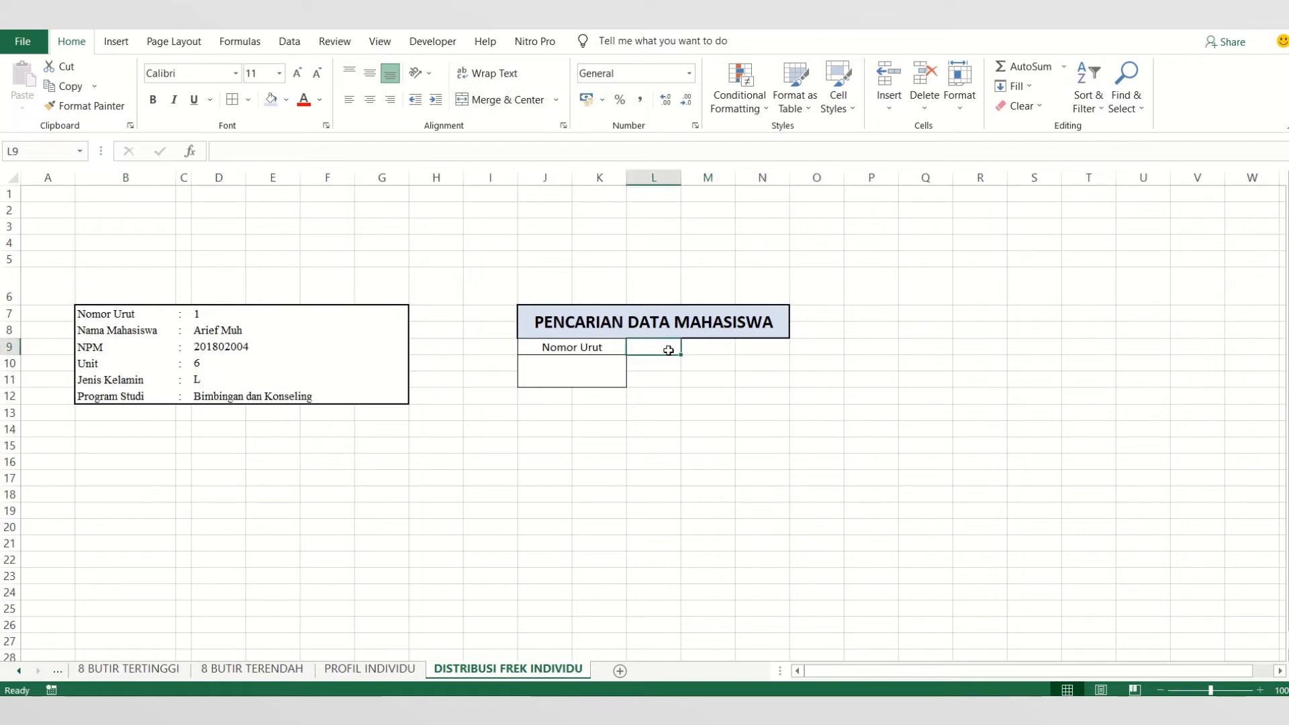
left_click_drag(672, 350, 739, 348)
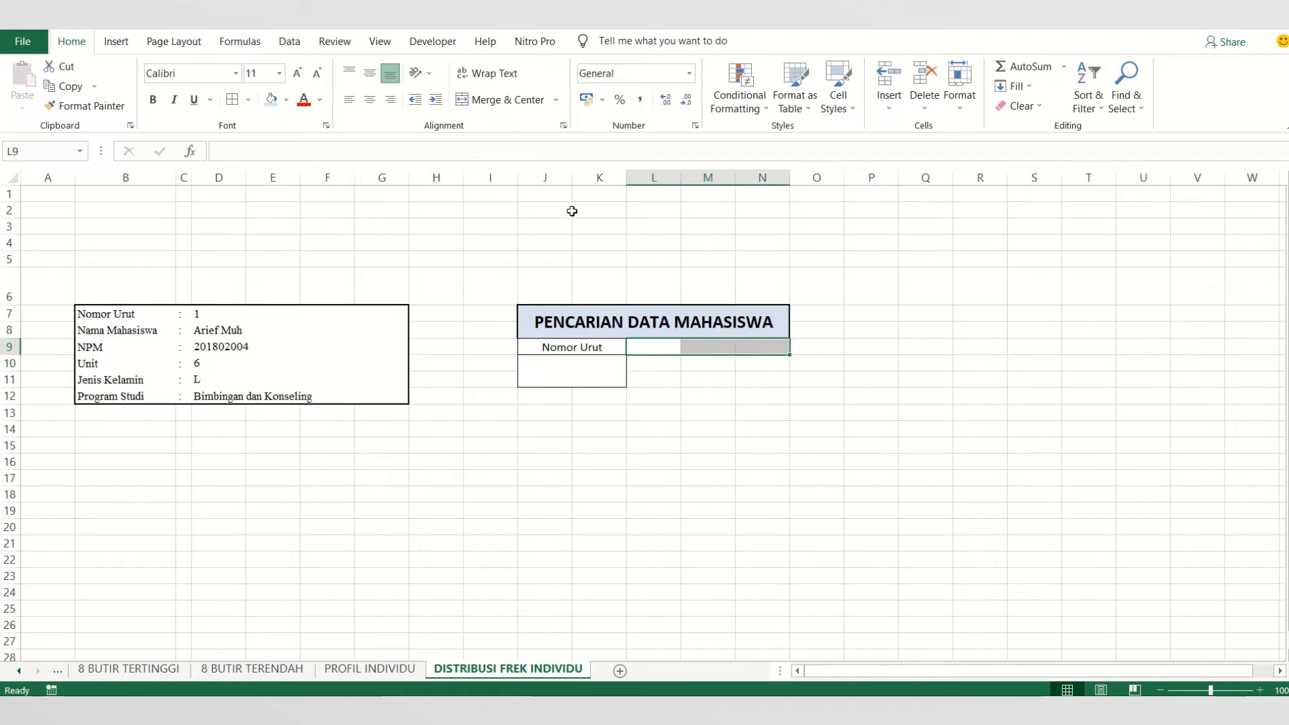
left_click(509, 102)
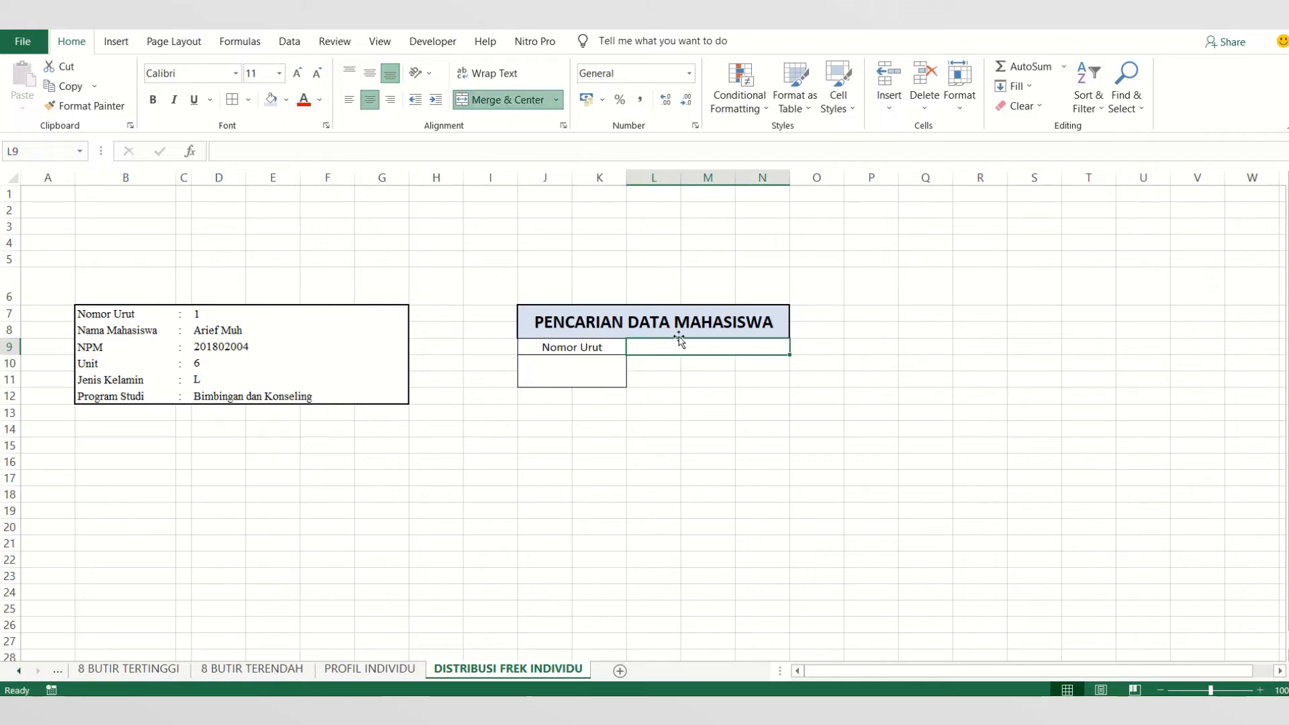
- Enter the label Nama Mahasiswa in the merged cell L9:N9
type("N")
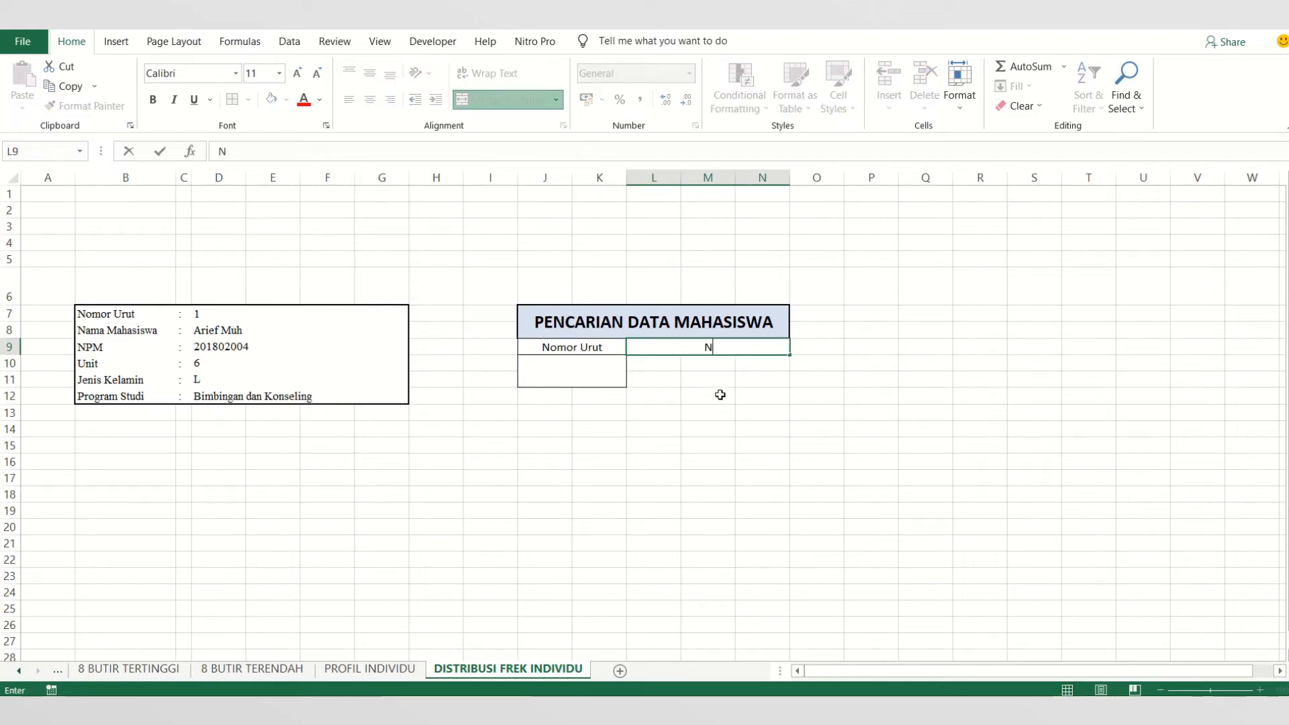
type("ama Mahasiswa")
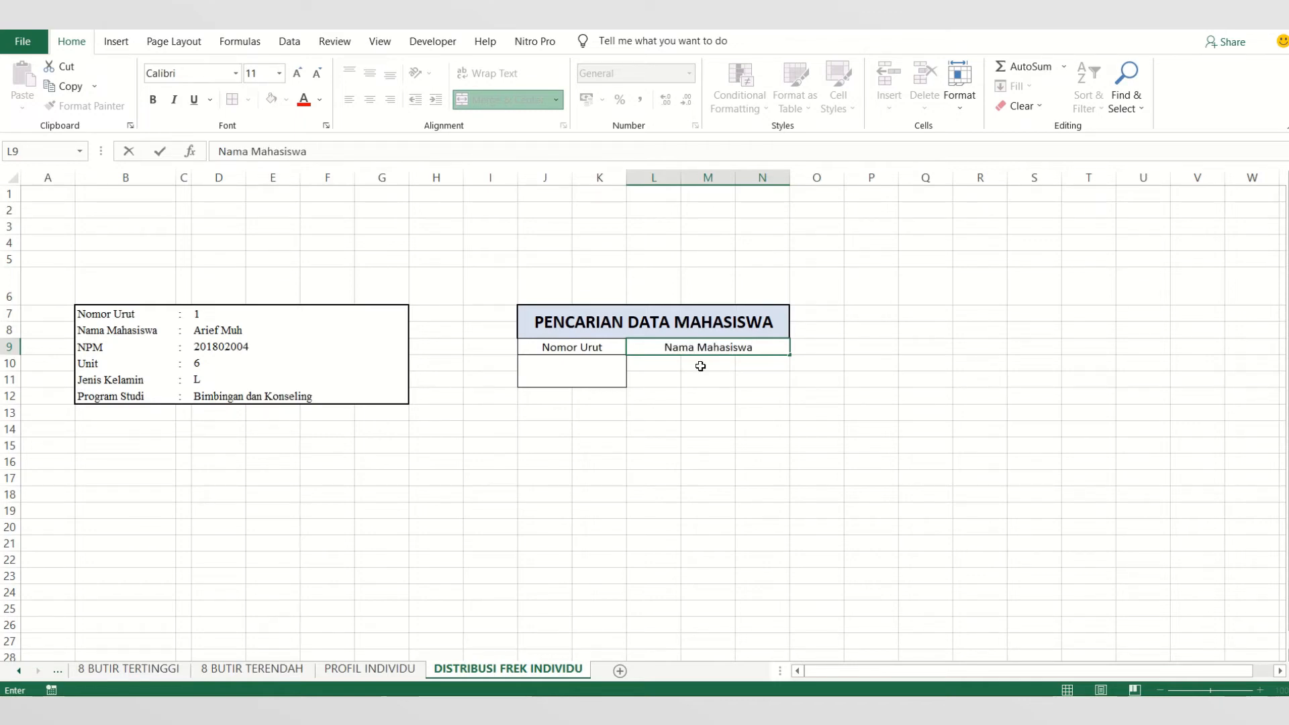
left_click(692, 413)
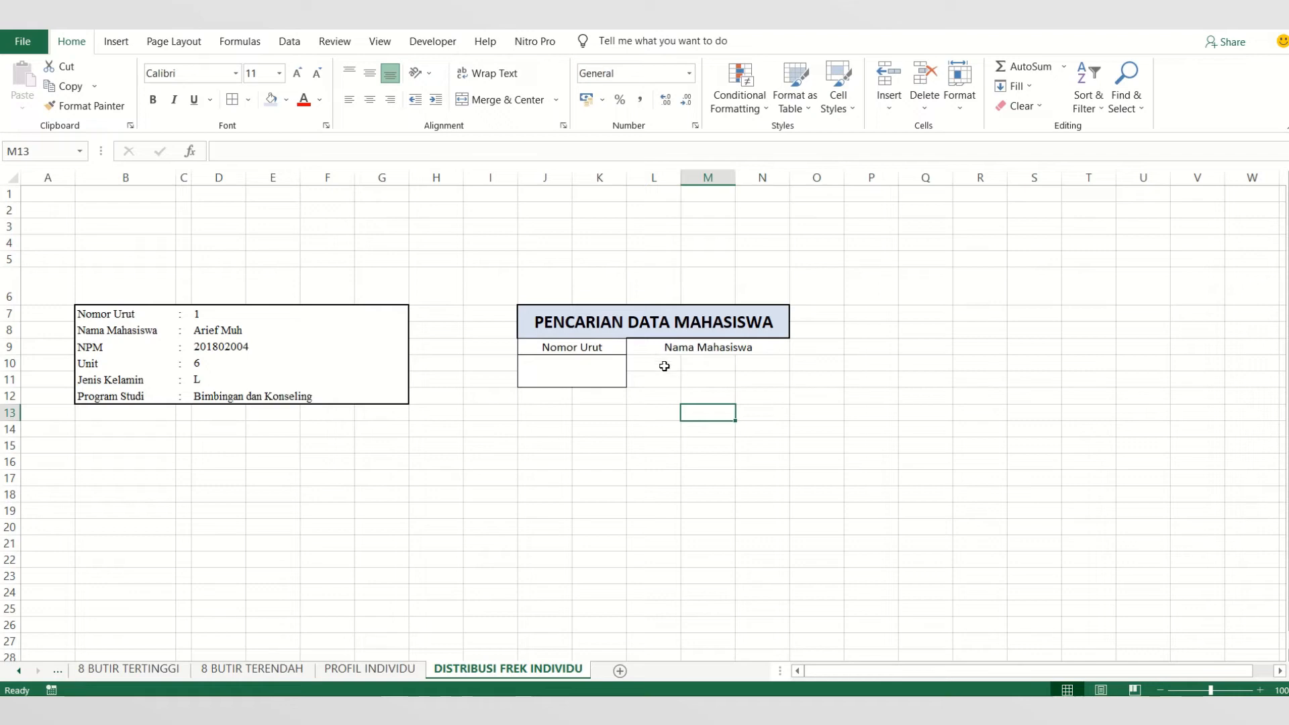
- Merge and center the range L10:N11 below the Nama Mahasiswa label in the search area
left_click_drag(662, 366, 761, 380)
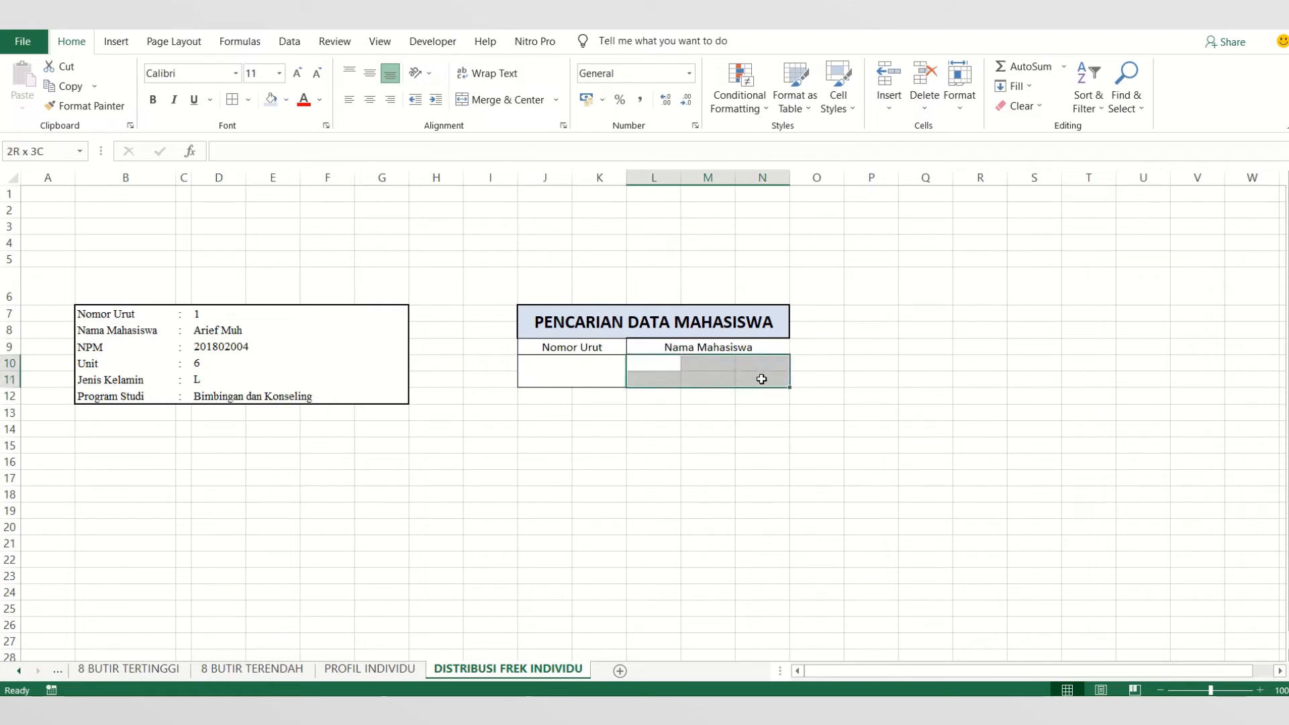
left_click(664, 363)
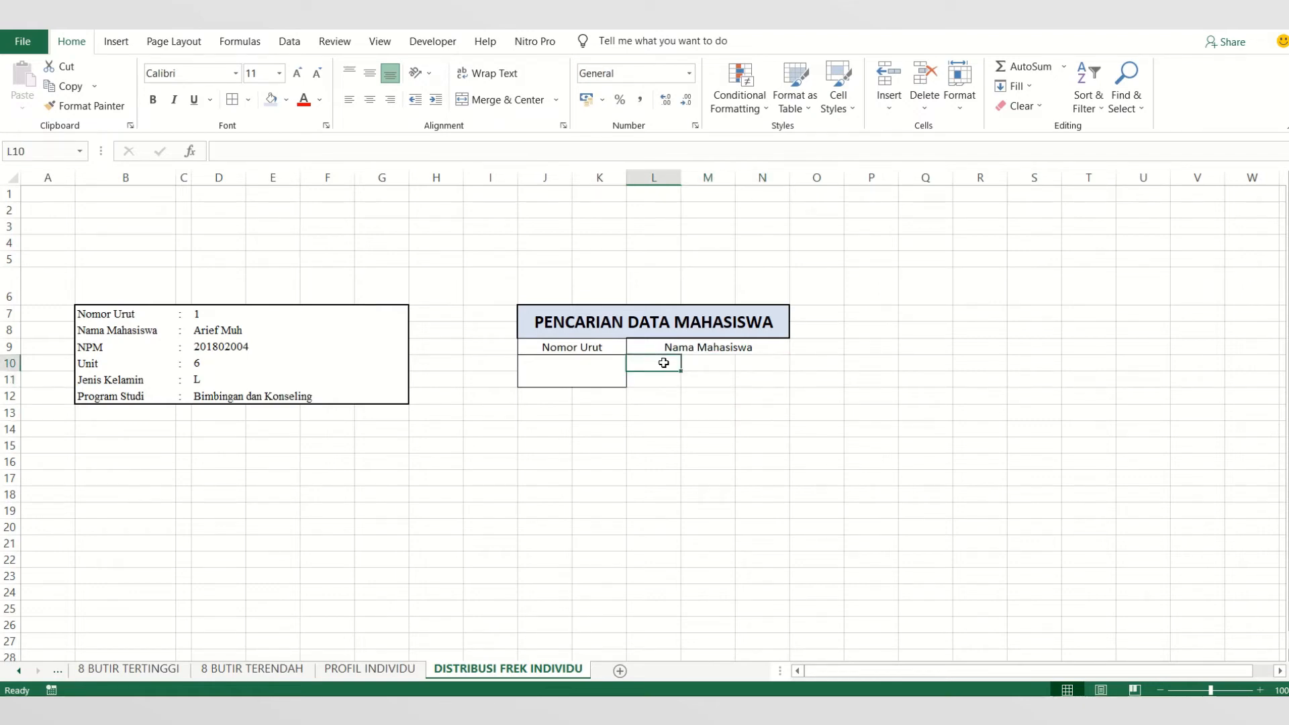
left_click_drag(663, 363, 741, 376)
left_click(499, 105)
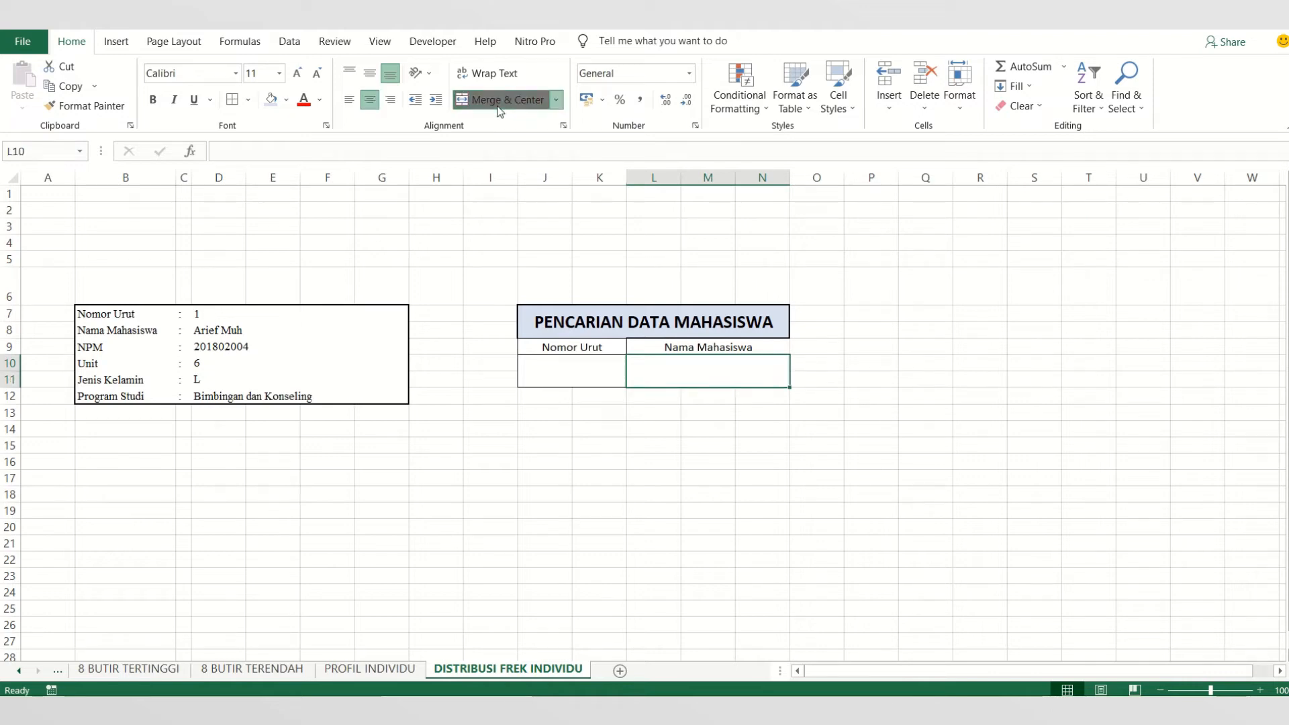
left_click(685, 414)
- Apply all borders to the label and input cells of the search area, range J9:N11
left_click_drag(581, 340, 656, 368)
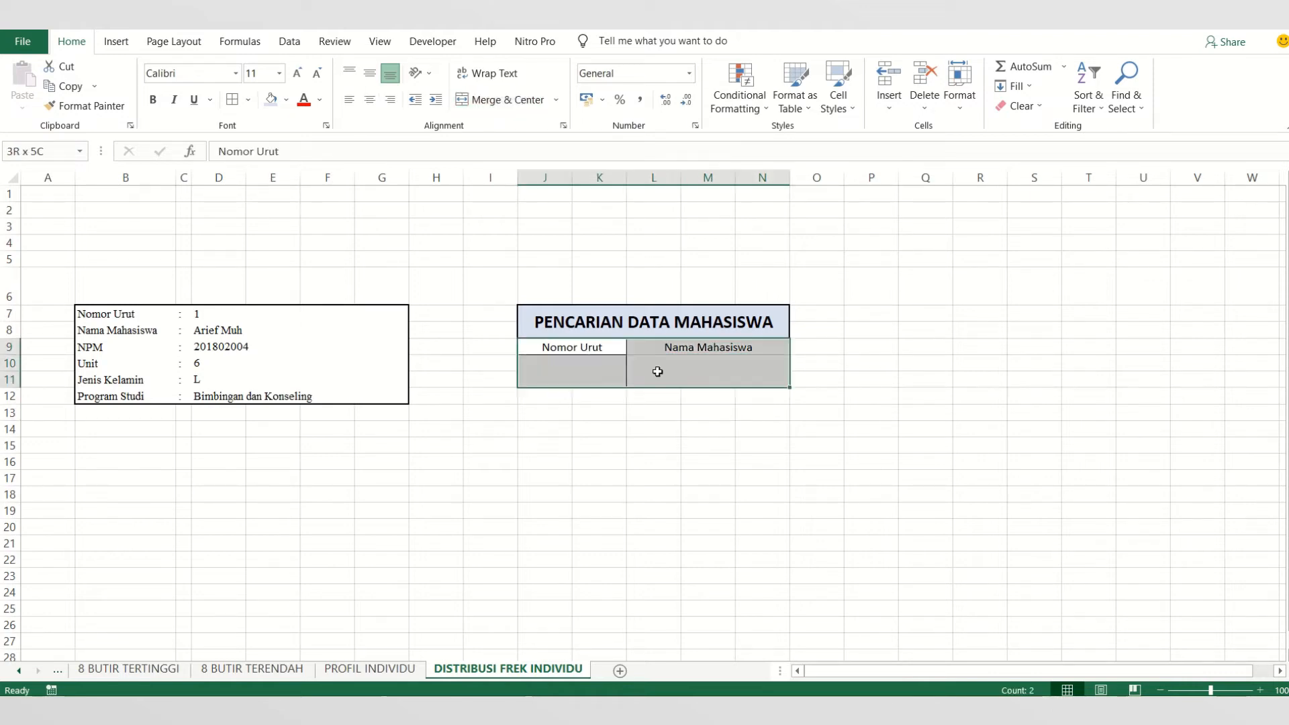
left_click(232, 99)
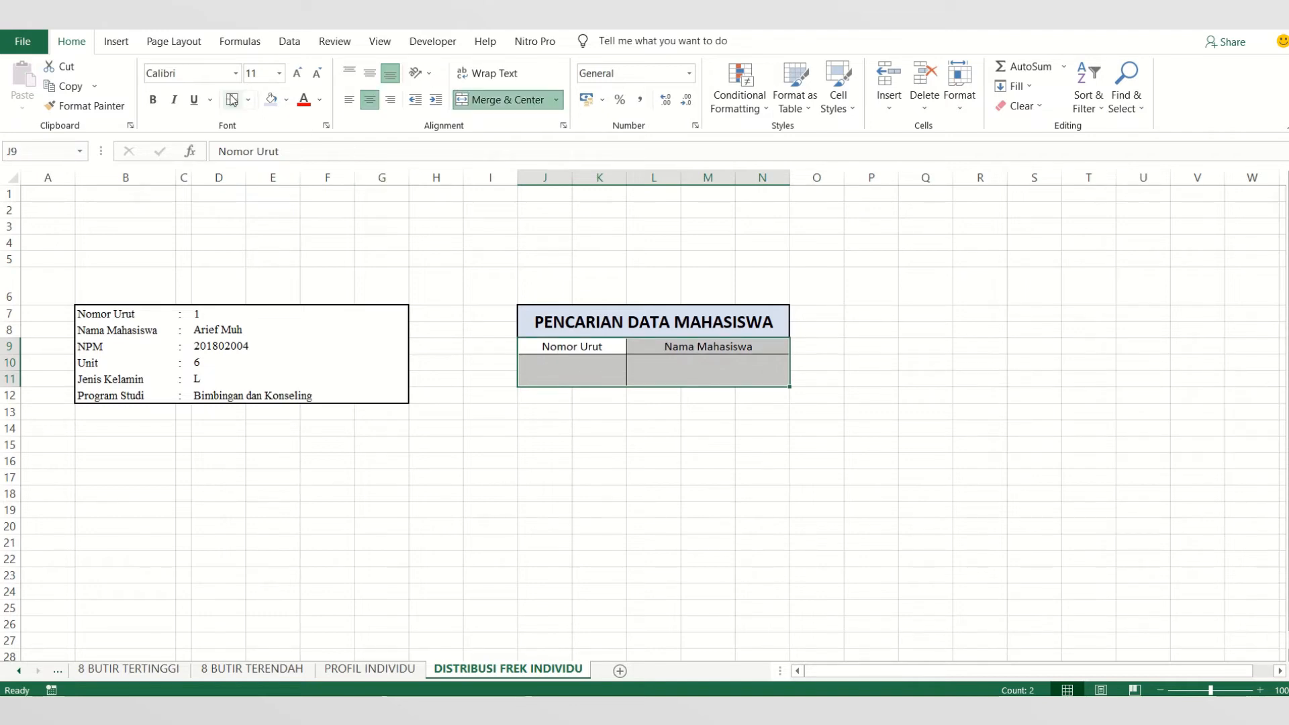
left_click(694, 425)
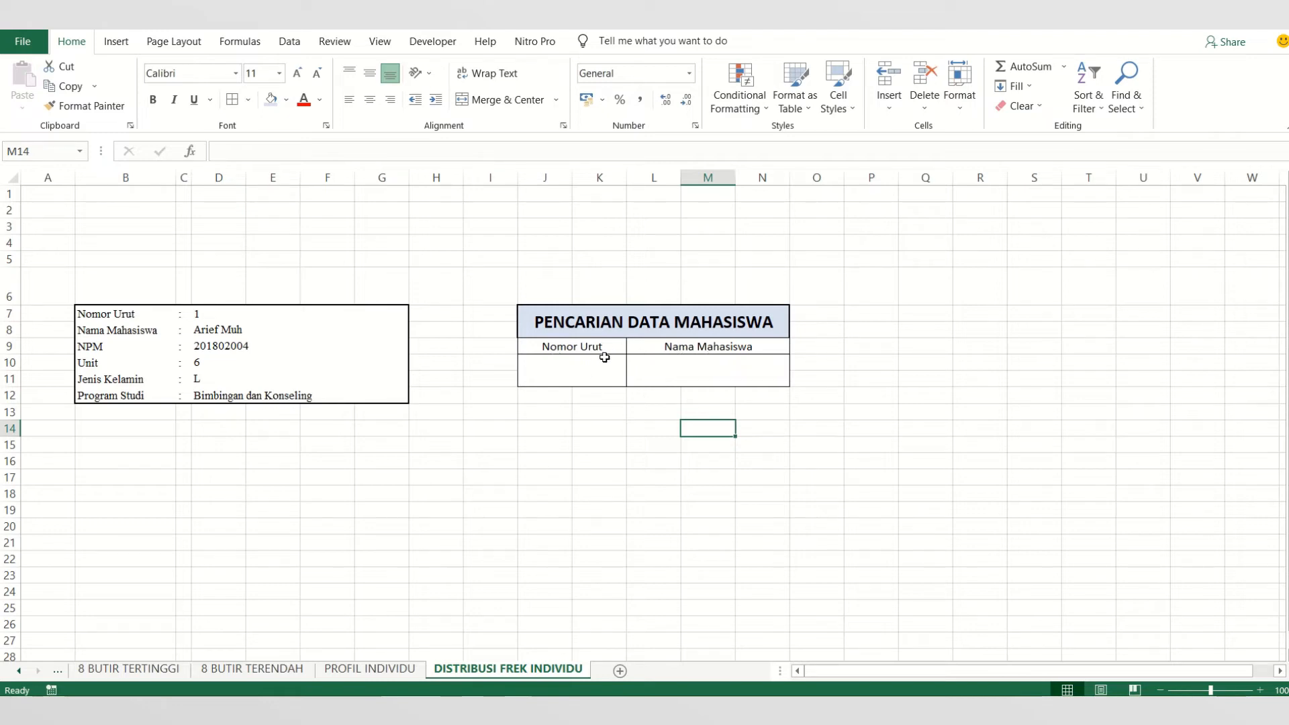
- Fill the Nomor Urut label and the merged cell beneath it, range J9:K11, with light gold
left_click_drag(591, 346, 590, 364)
left_click(286, 100)
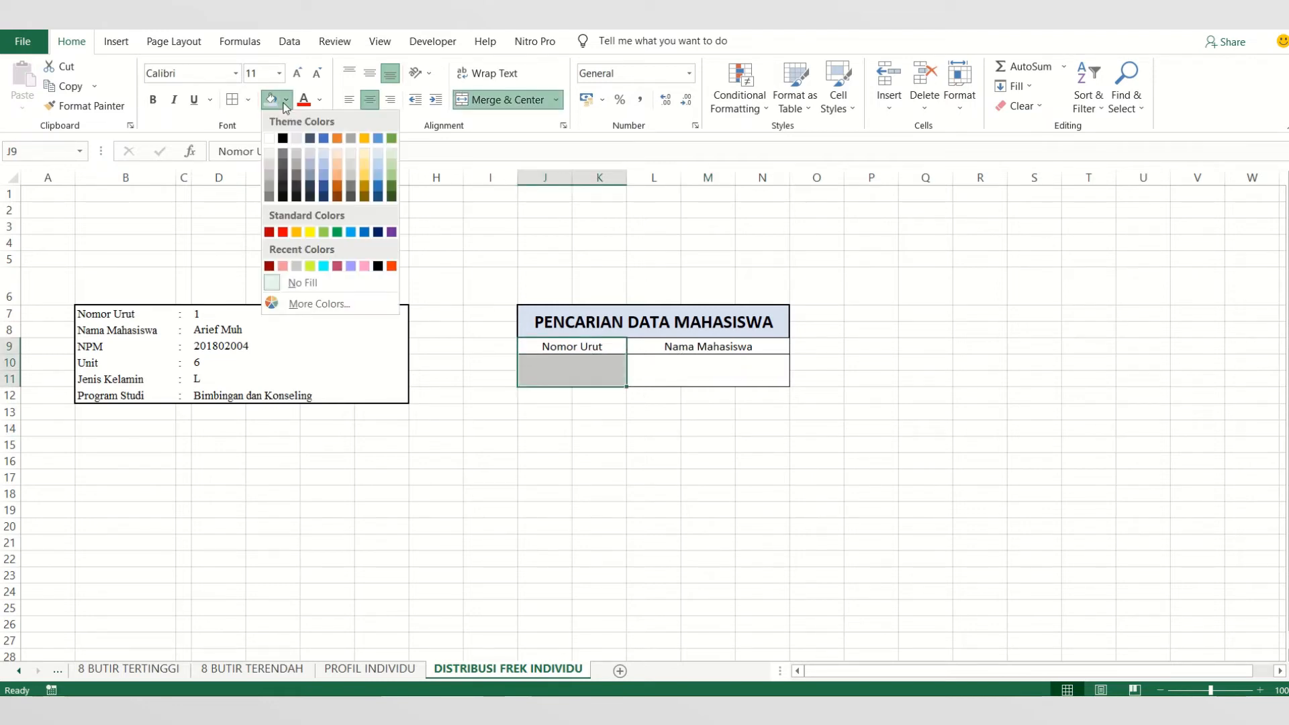
left_click(339, 155)
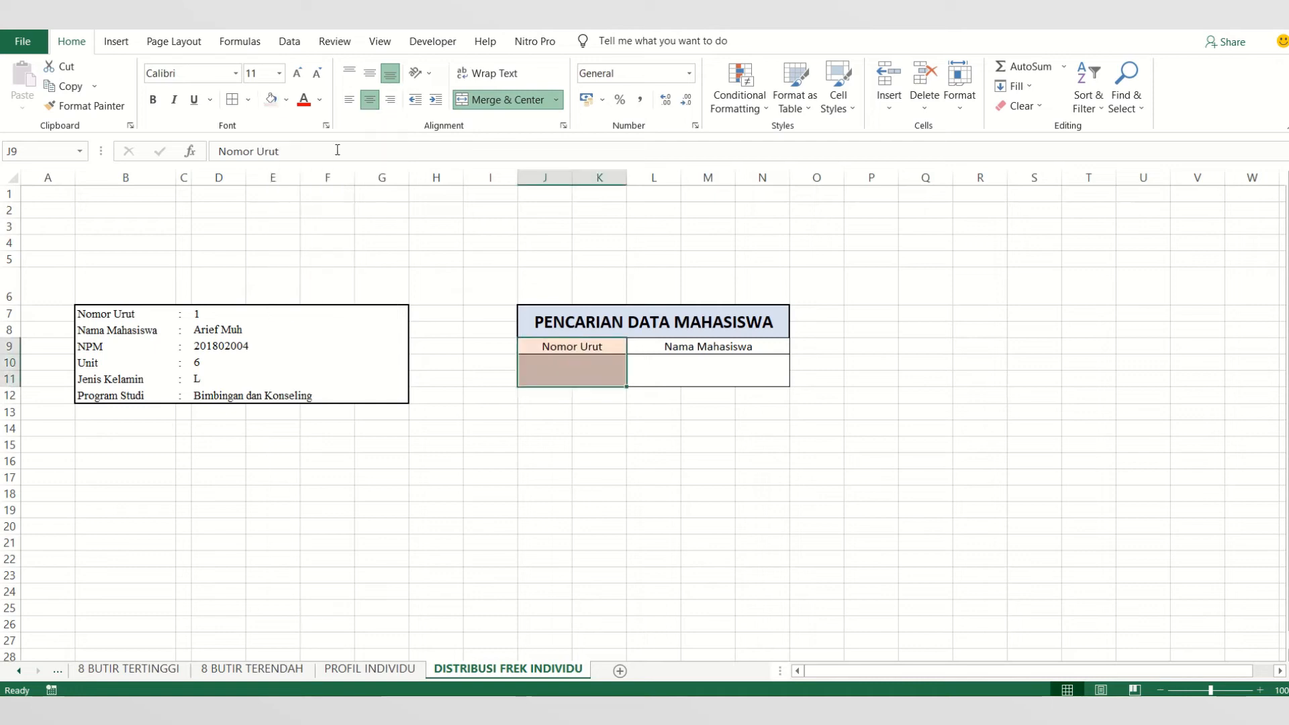
left_click(286, 99)
left_click(361, 151)
- Fill the Nama Mahasiswa label and the merged cell beneath it, range L9:N11, with light green
left_click_drag(702, 347, 702, 363)
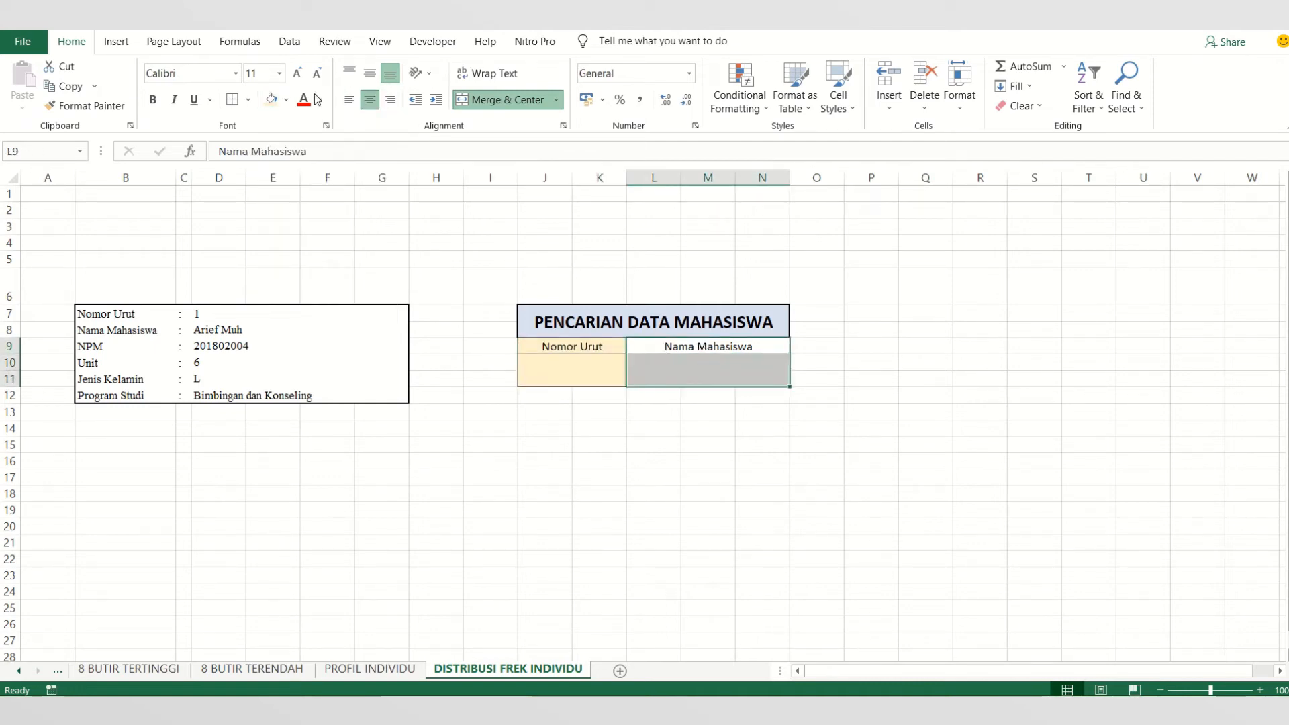
left_click(286, 100)
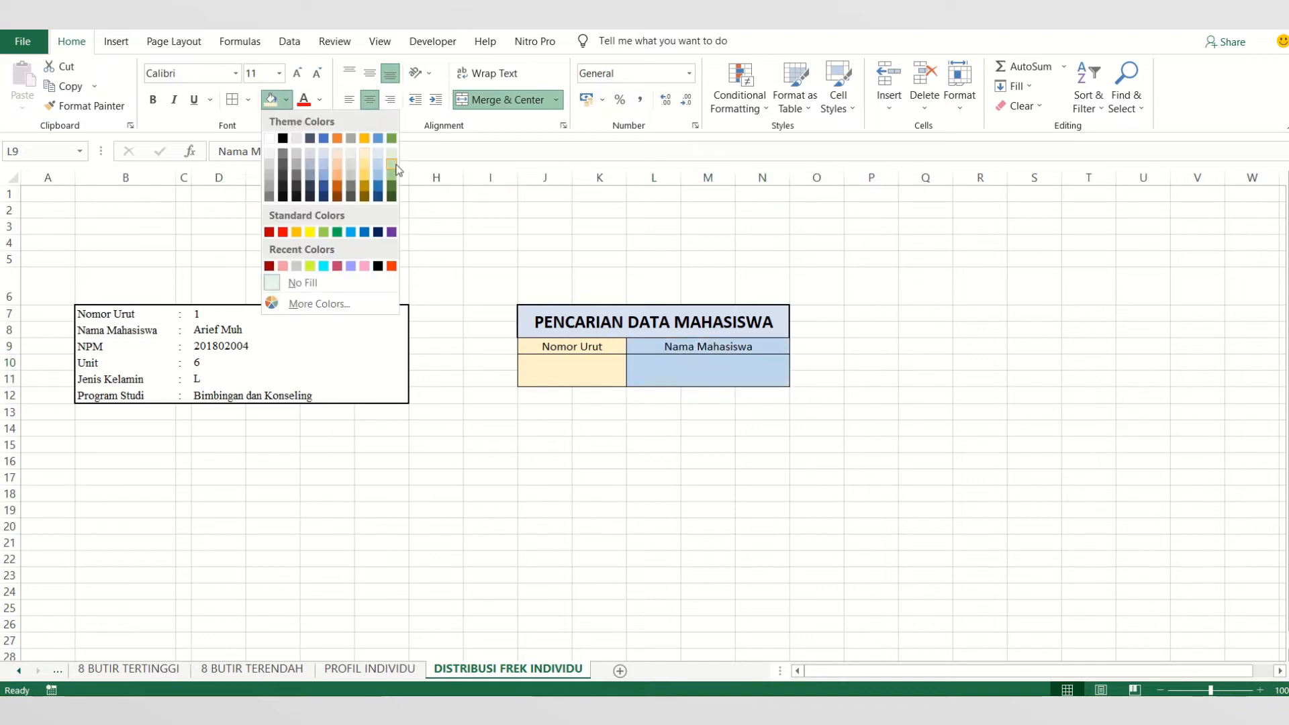
left_click(392, 158)
left_click(604, 509)
- Apply thick outside borders around the search area's label and input cells, range J9:N11
left_click_drag(551, 348, 659, 374)
left_click(247, 101)
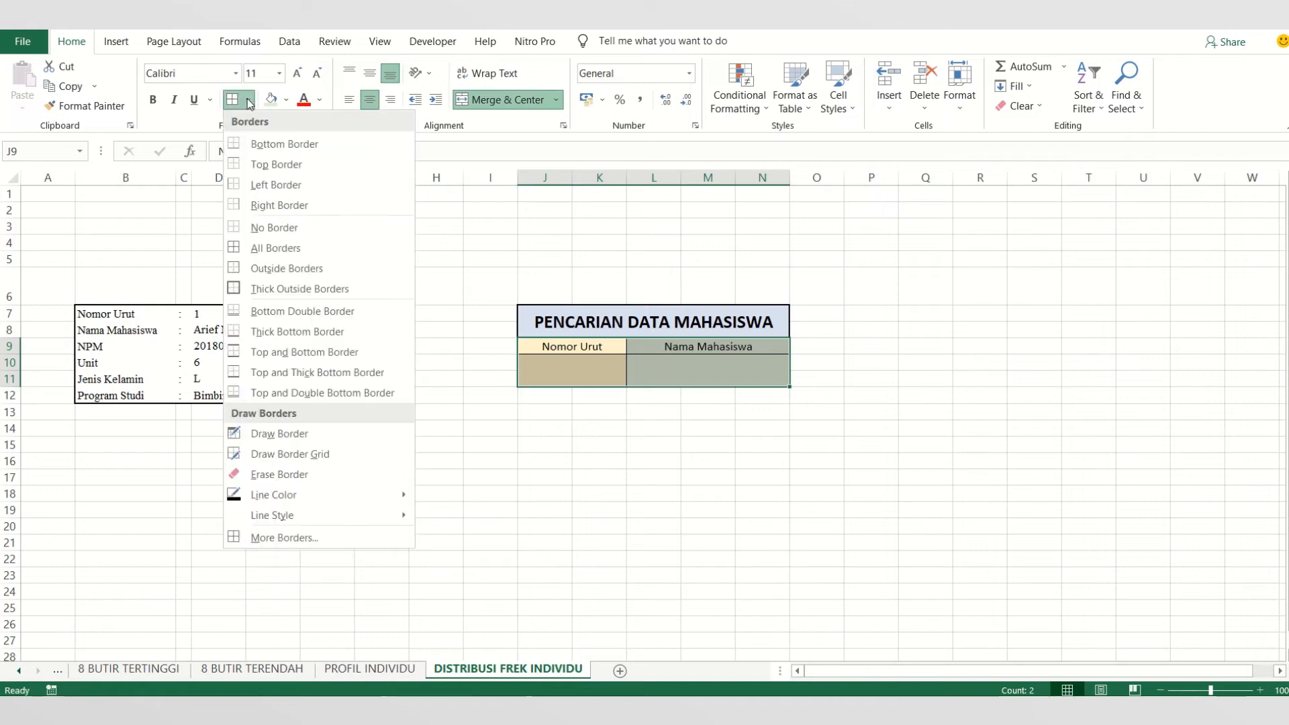
left_click(304, 293)
left_click(590, 593)
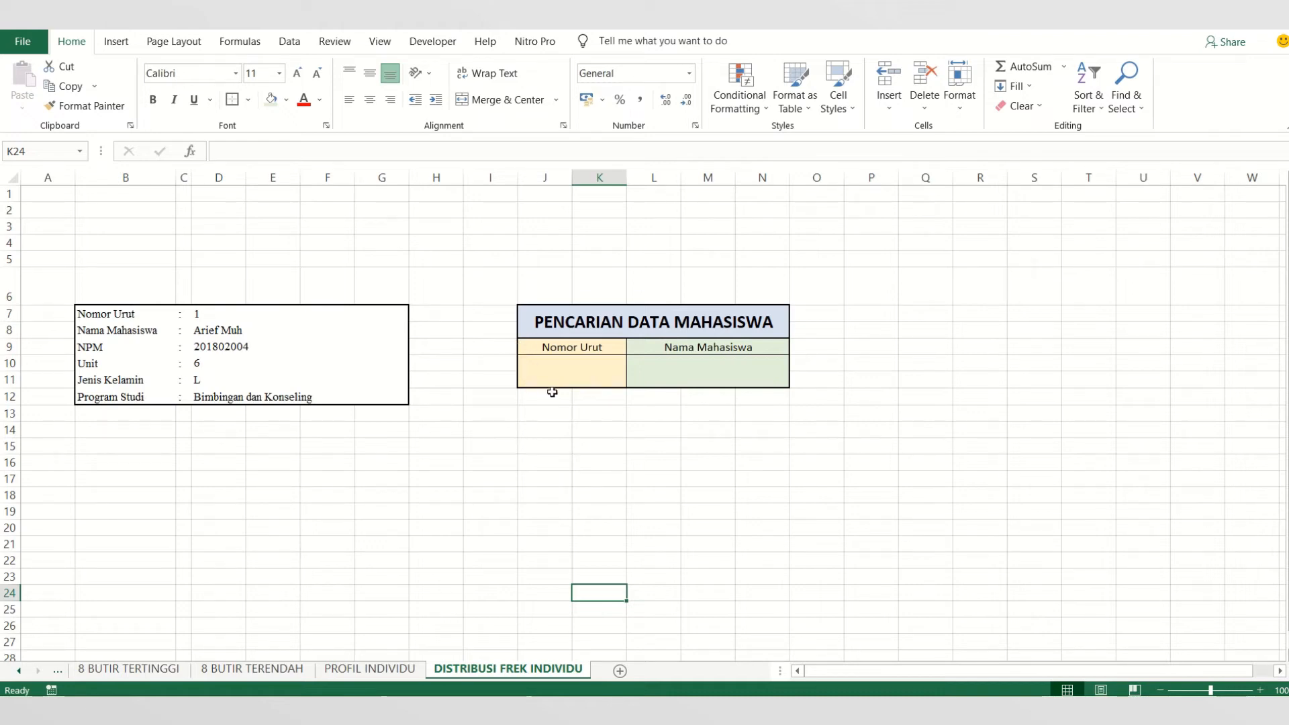
left_click(566, 442)
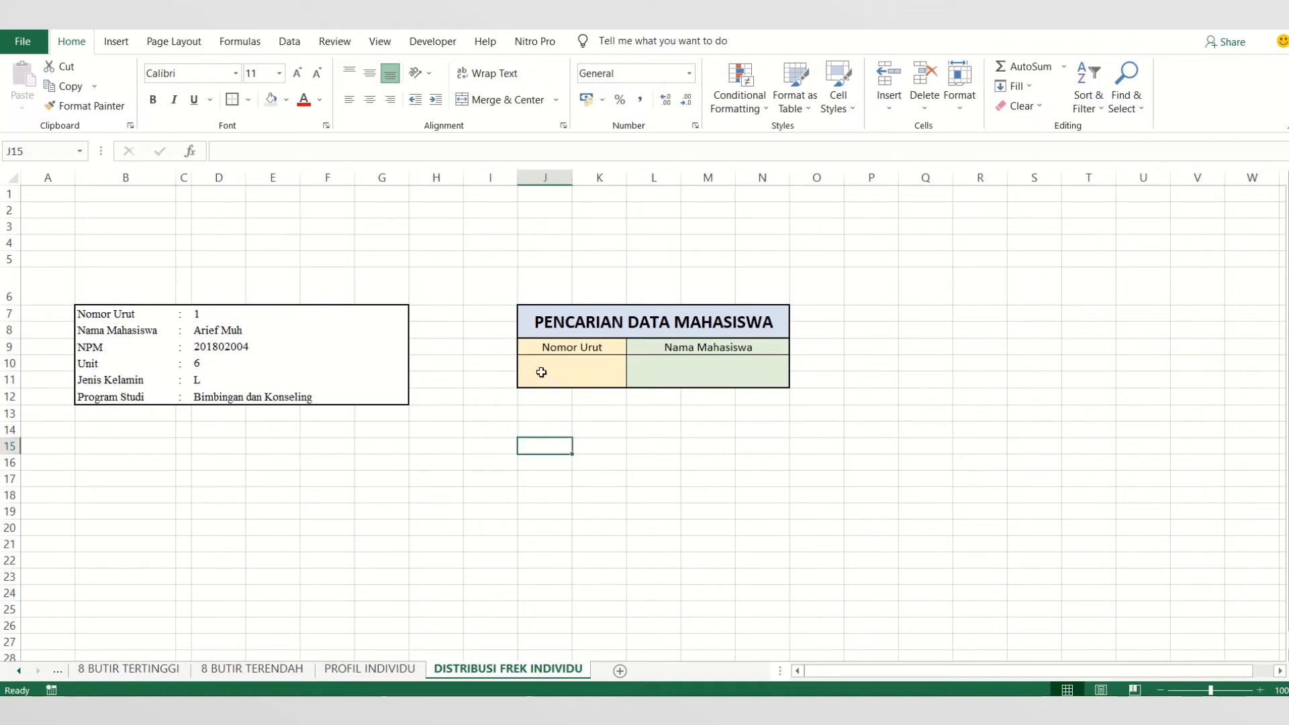
- Insert a combo box form control that fits inside the merged cell J10:K11 under Nomor Urut
left_click(541, 372)
left_click(436, 41)
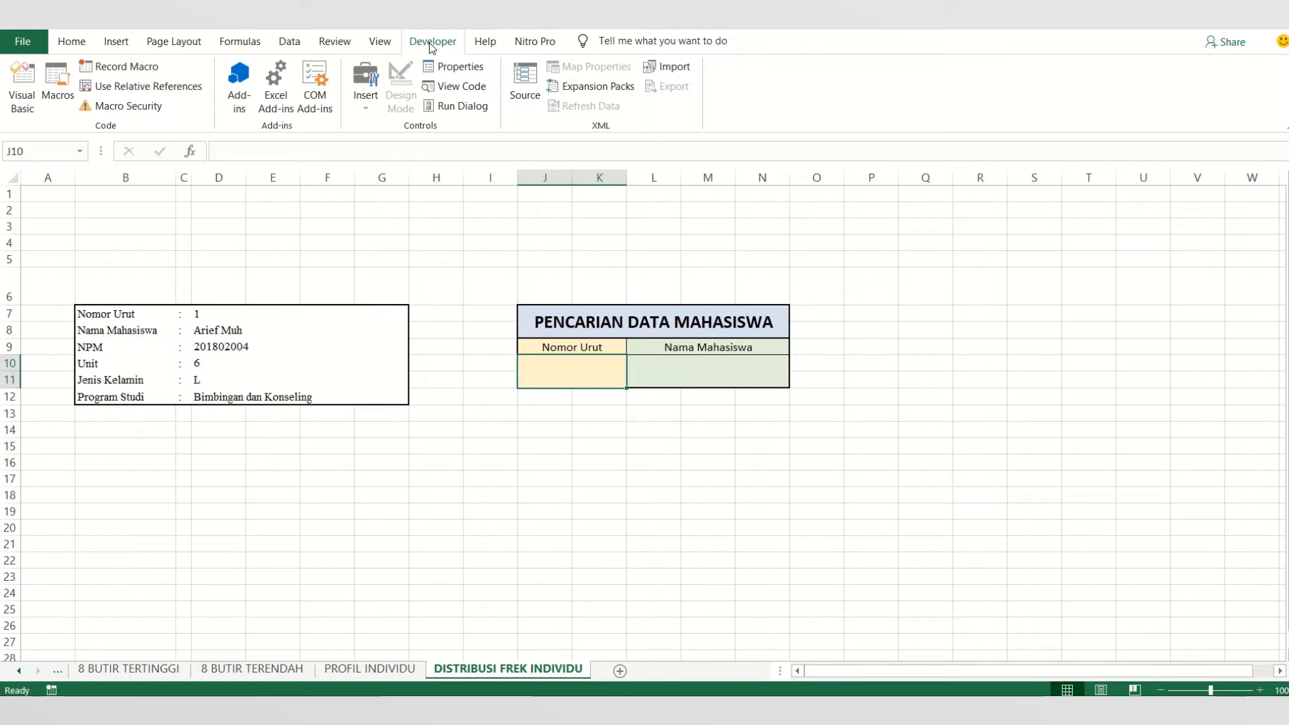
left_click(356, 104)
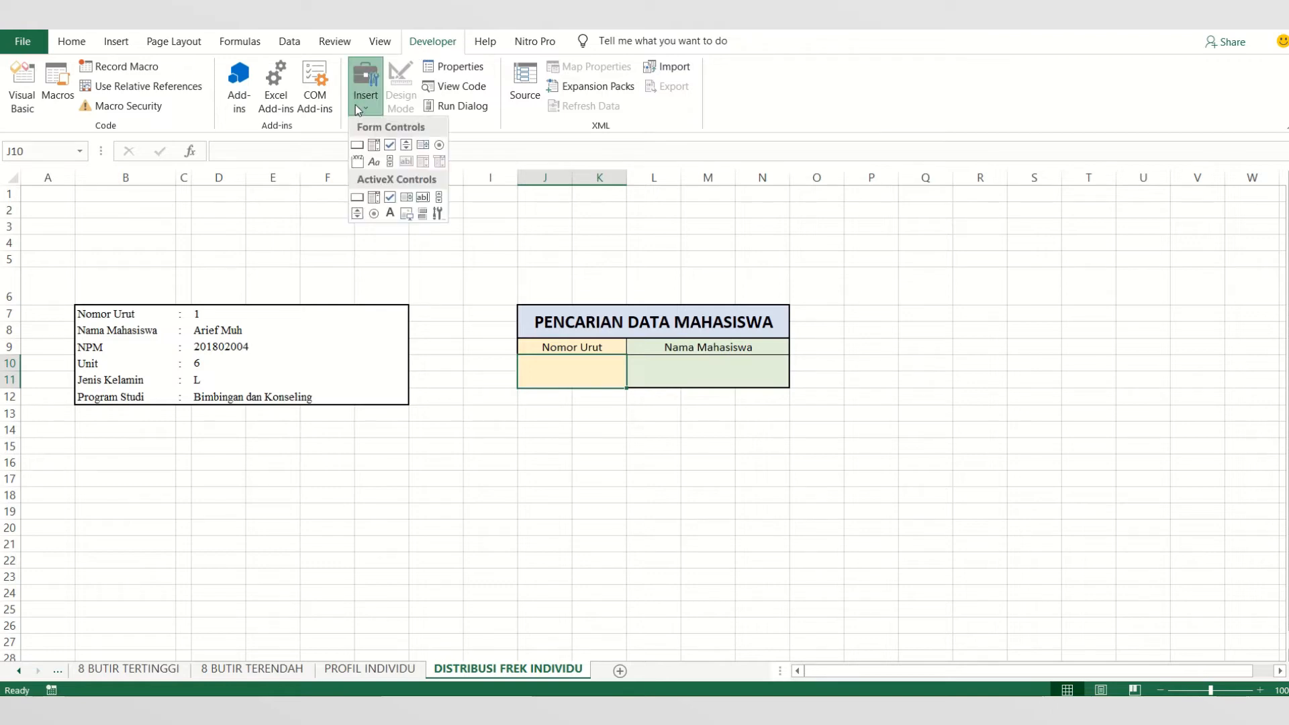
left_click(373, 145)
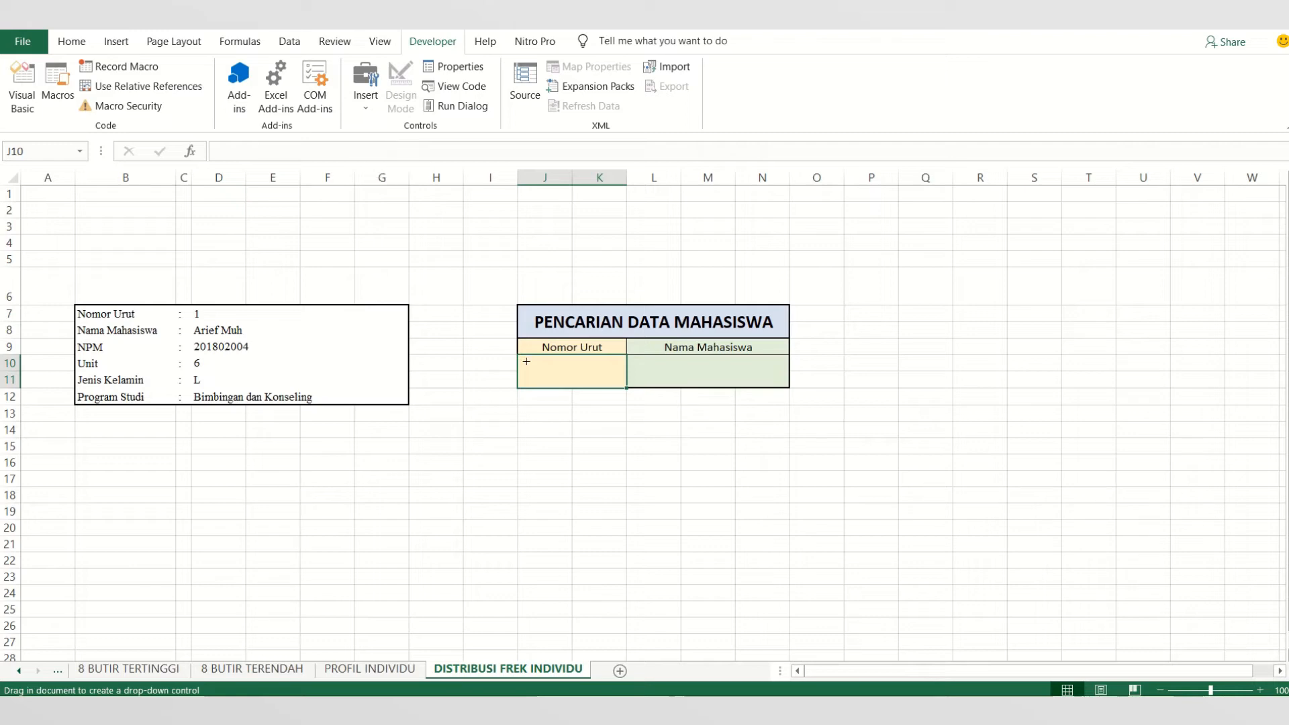
left_click_drag(525, 359, 621, 386)
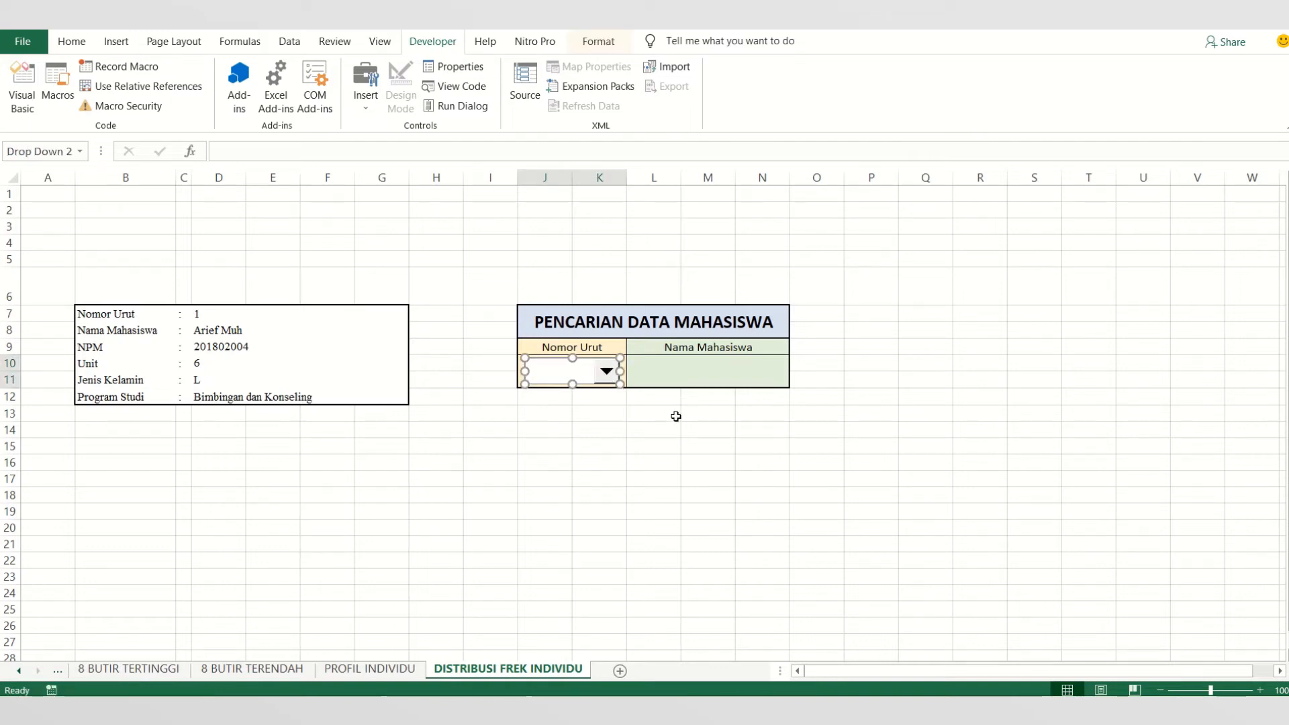
left_click(676, 416)
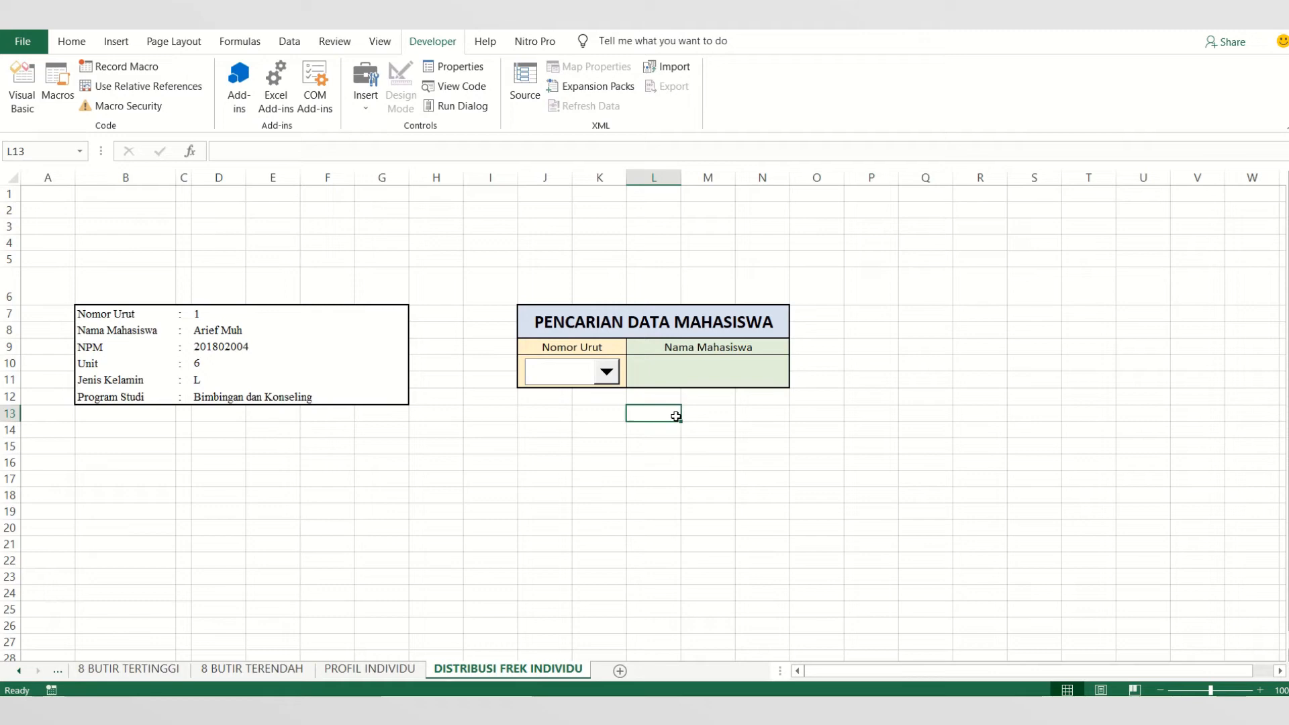
- Insert a second combo box form control that fits inside the merged cell L10:N11 under Nama Mahasiswa
left_click(362, 96)
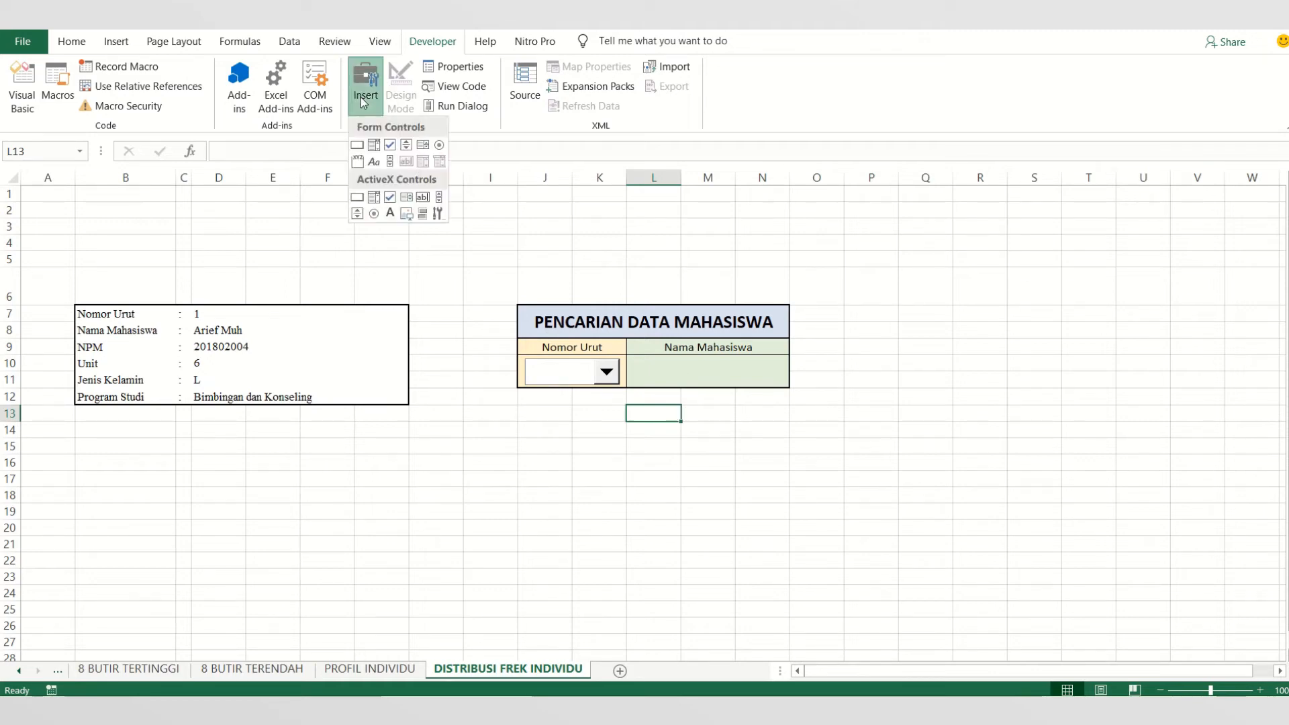
left_click(374, 145)
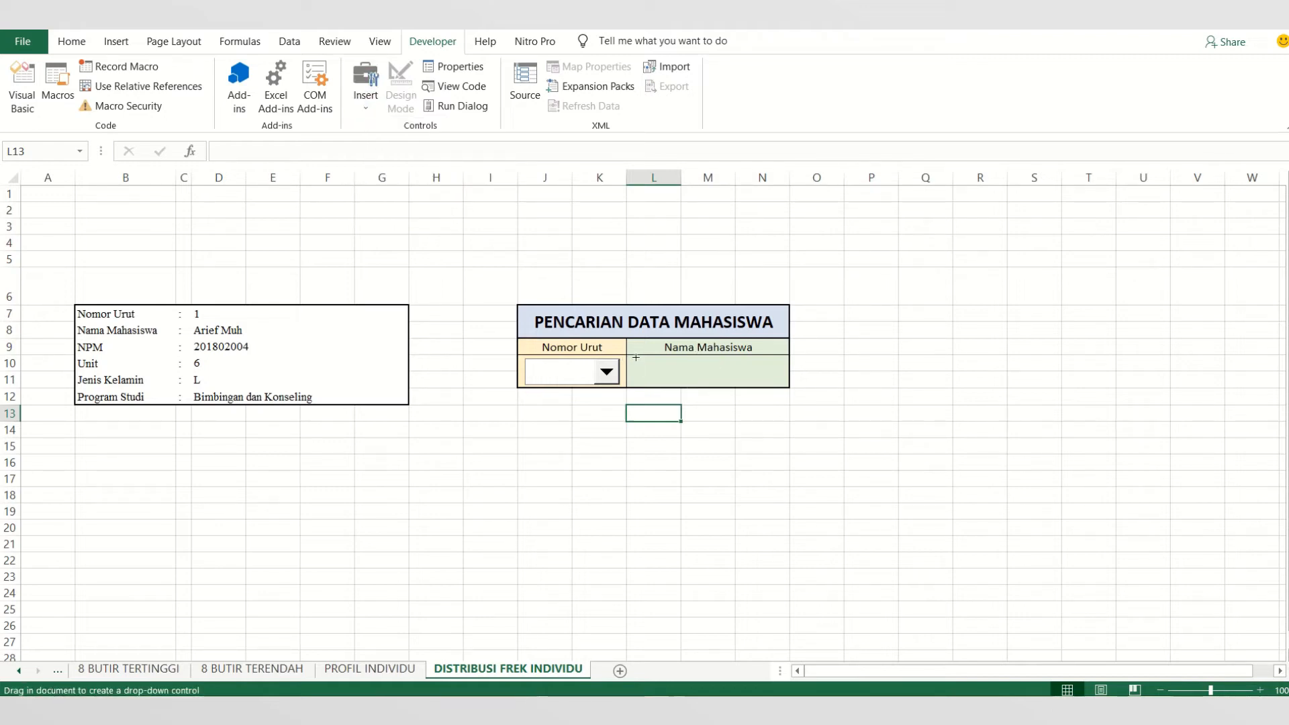
left_click_drag(634, 360, 786, 387)
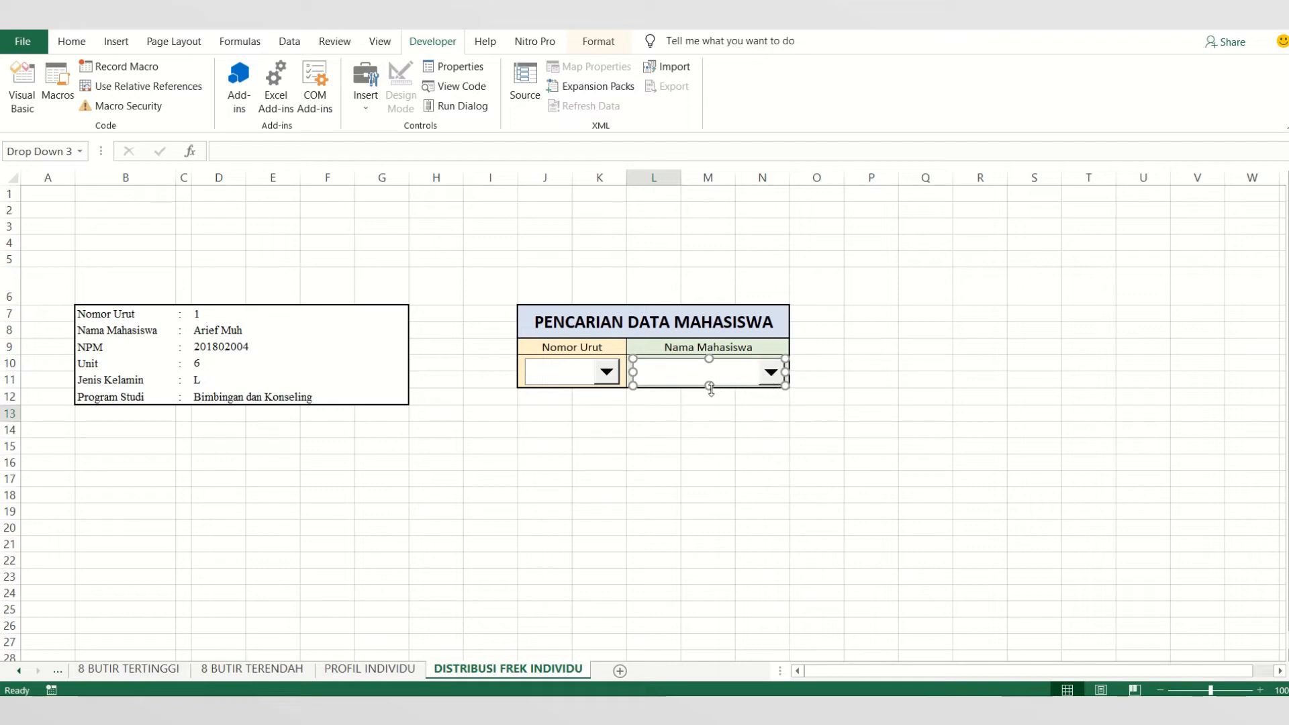
left_click_drag(708, 386, 711, 384)
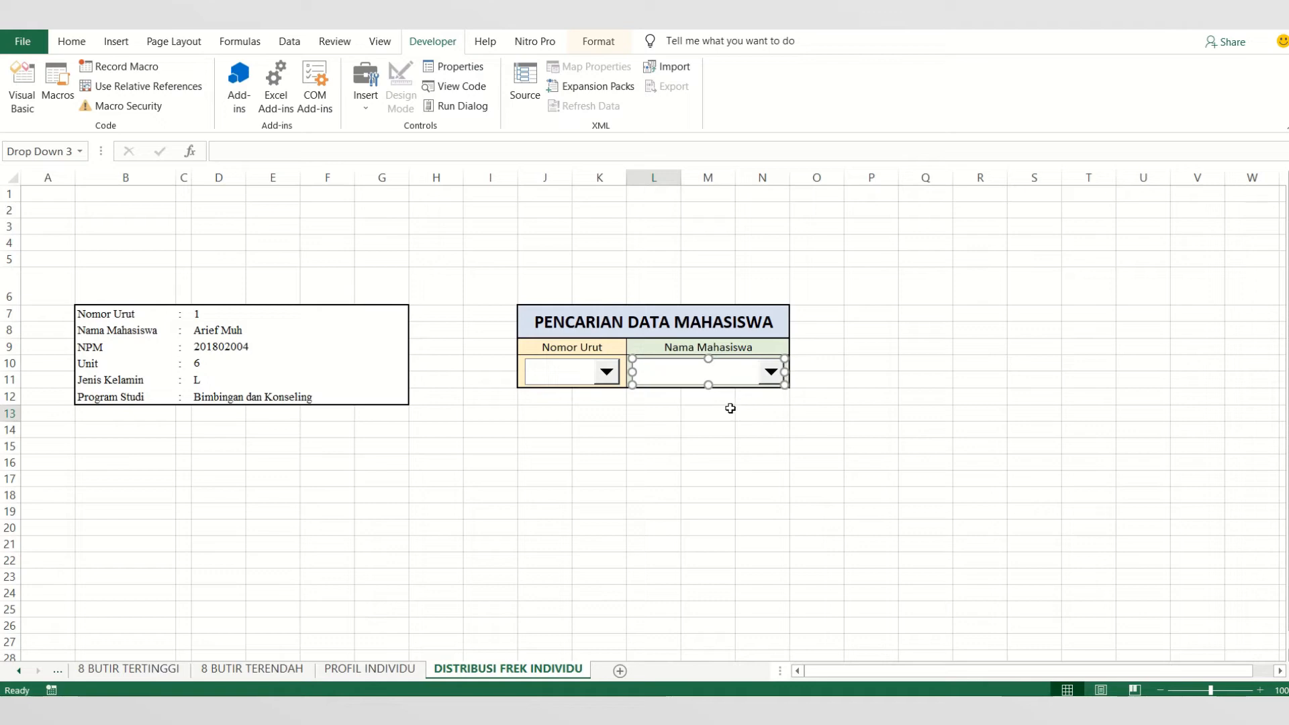
left_click(726, 412)
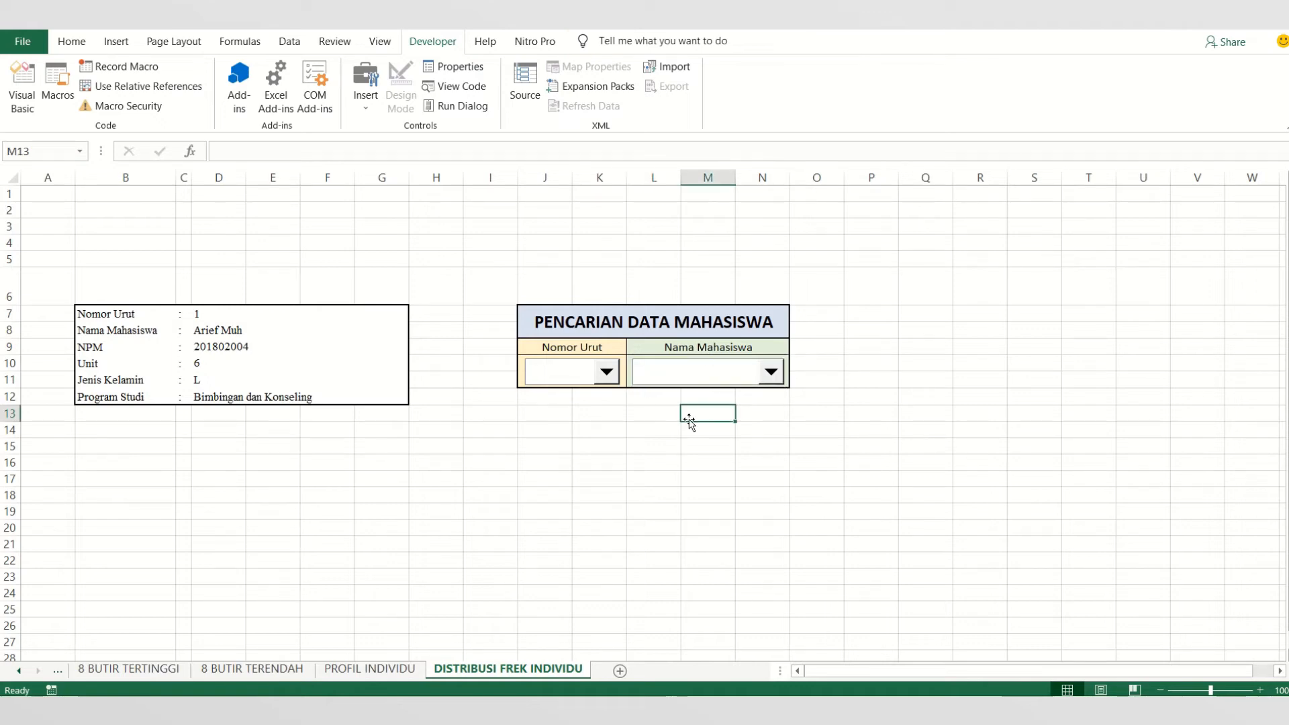
- Open the control formatting of the Nomor Urut combo box and set its input range to ANALISA
right_click(579, 380)
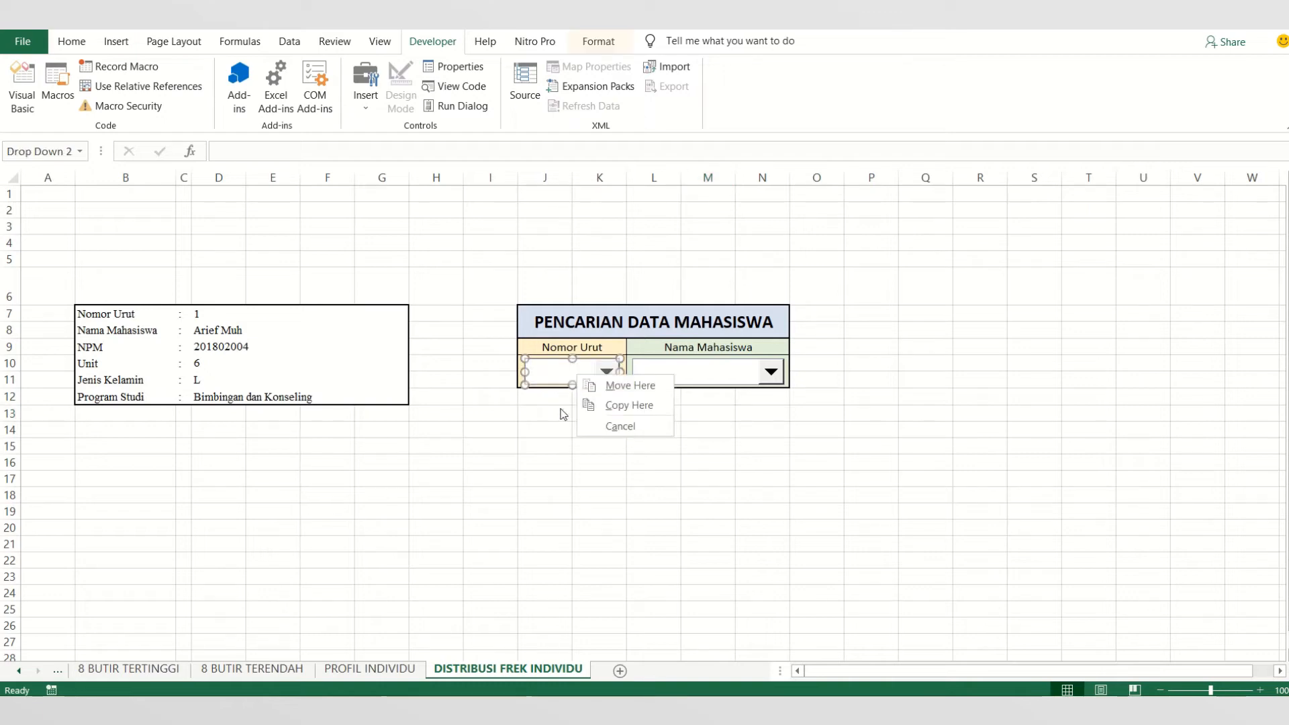
left_click(587, 454)
left_click(557, 369, "ctrl")
right_click(557, 368)
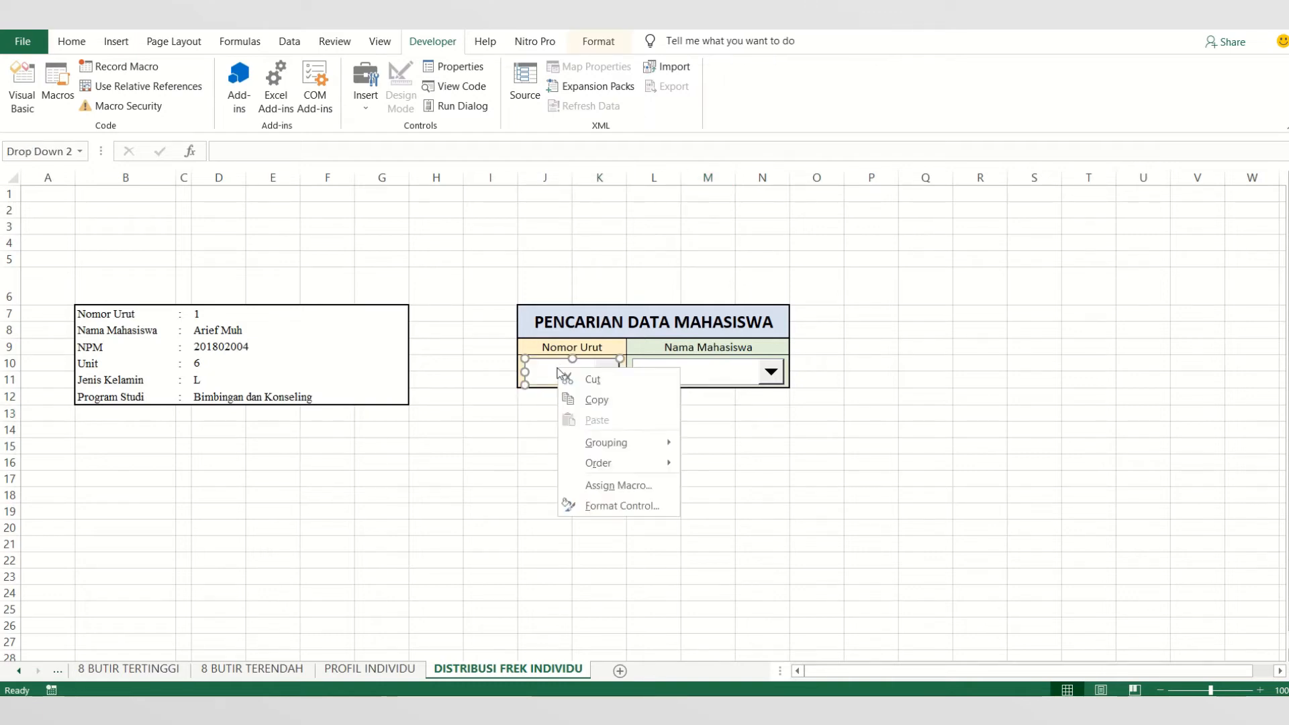
left_click(622, 506)
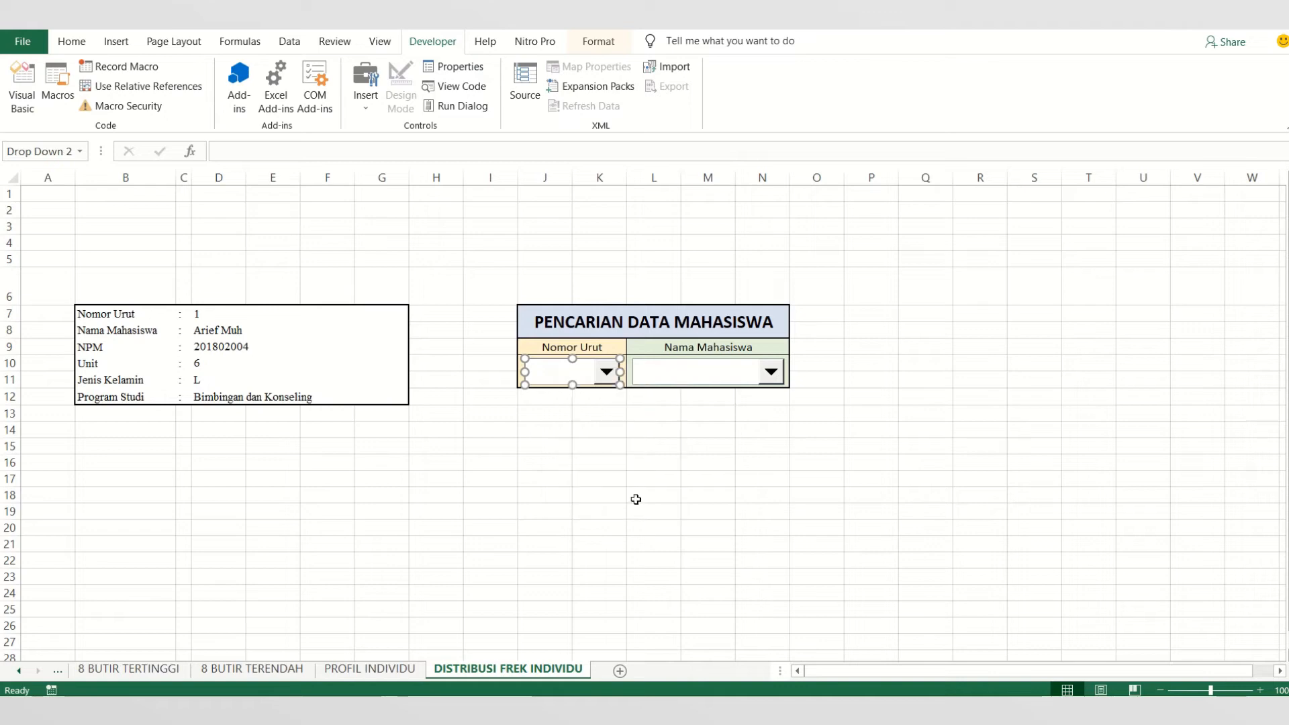
left_click_drag(319, 353, 734, 195)
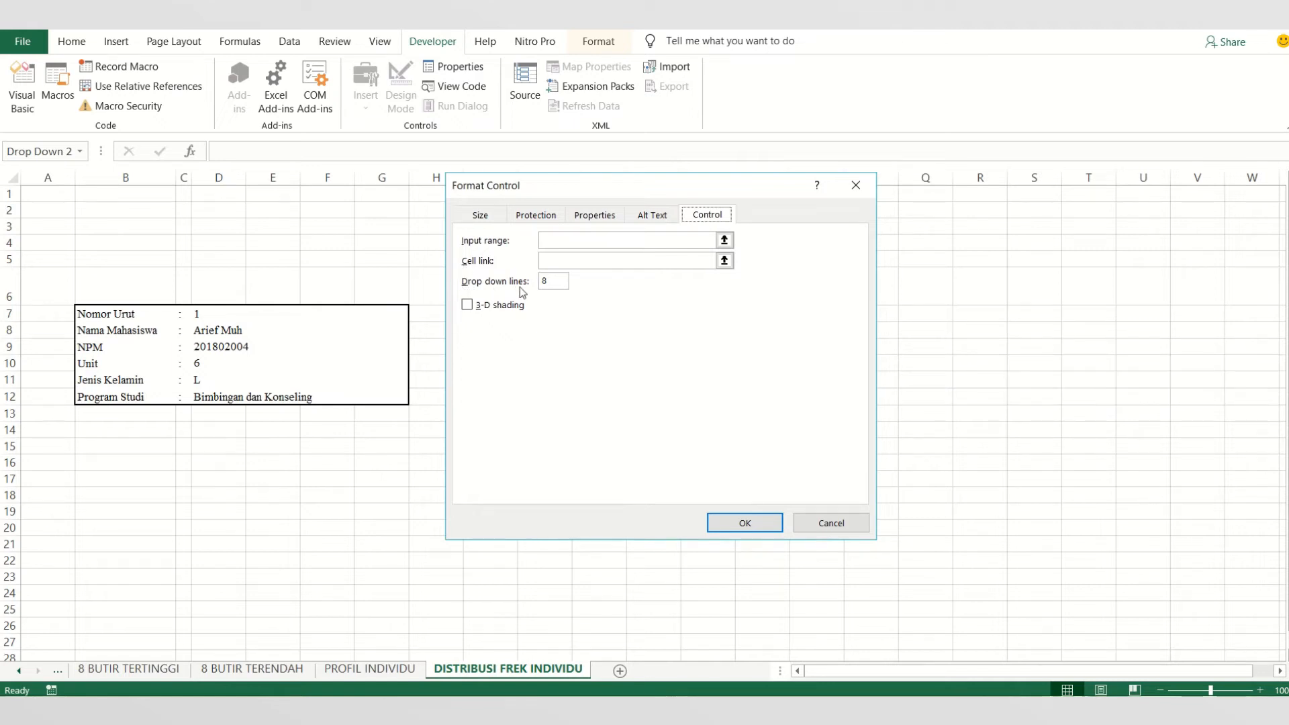
left_click(555, 243)
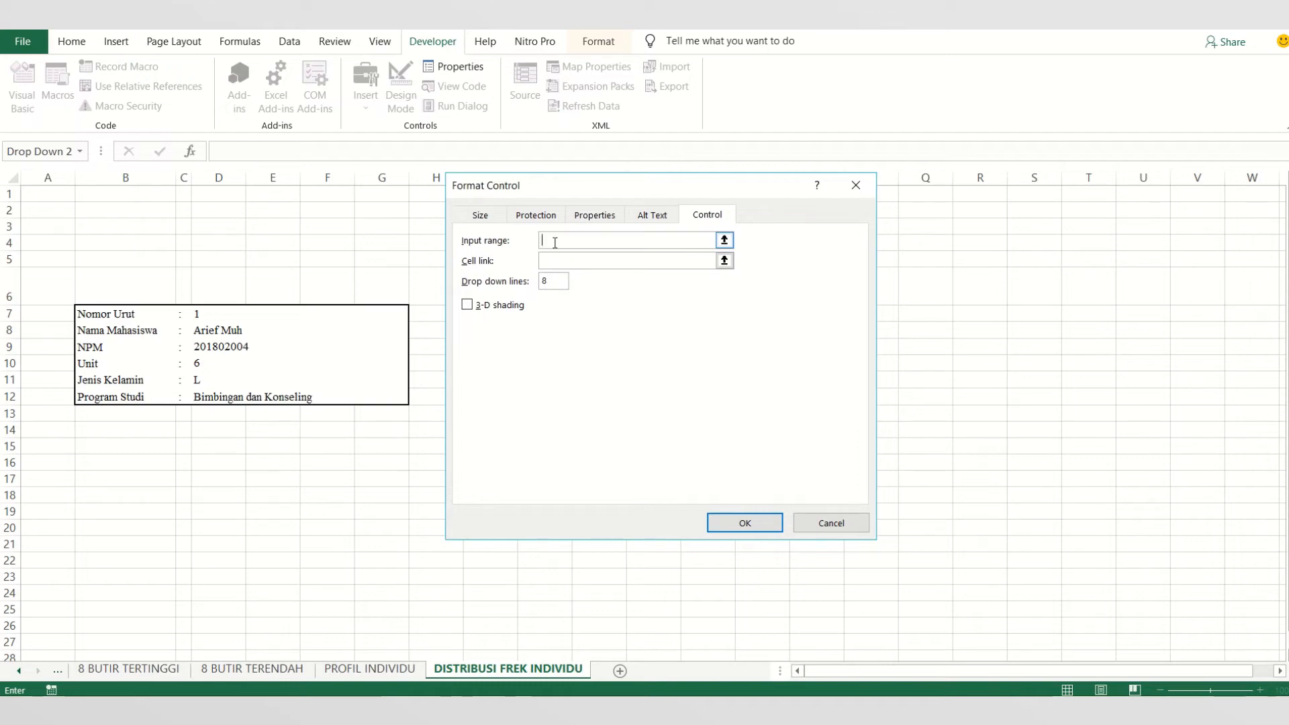
type("ANALISA")
left_click(549, 260)
left_click(557, 238)
- Link the Nomor Urut combo box to cell $D$7, set its drop down lines to 18, and apply the settings
left_click(564, 259)
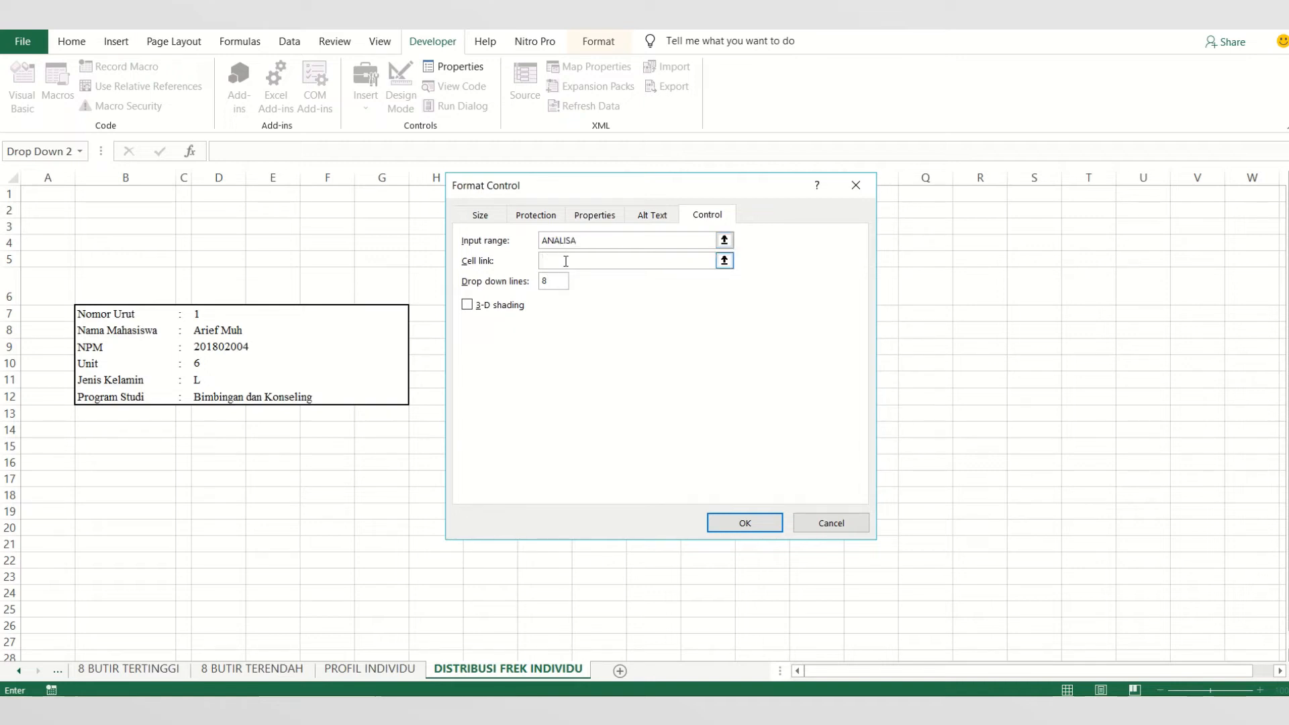
left_click(202, 312)
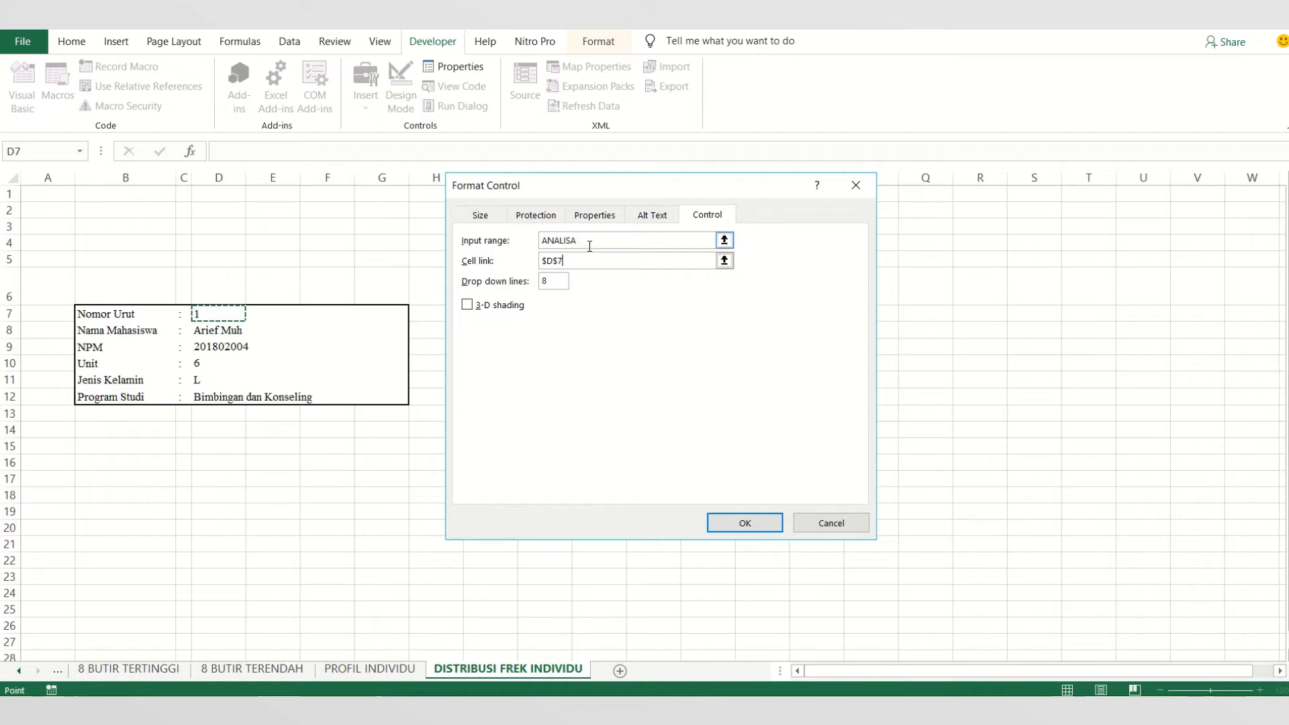
double_click(563, 278)
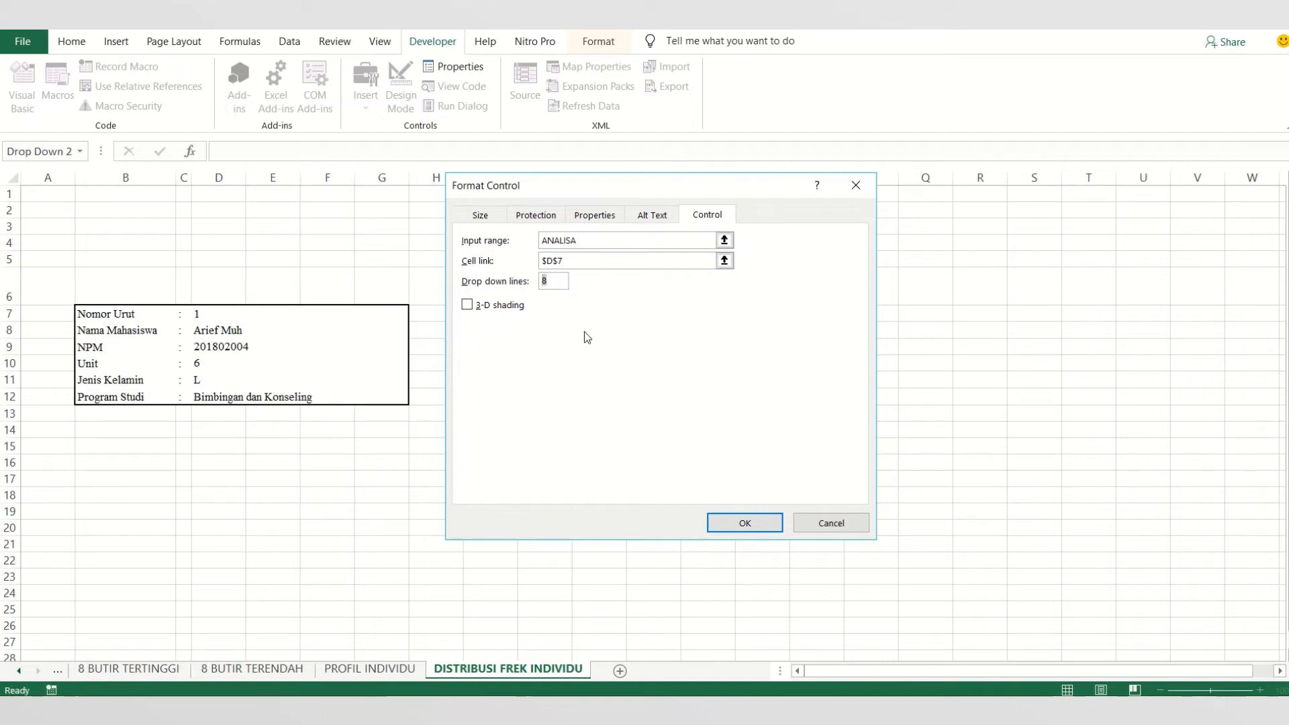
key("BackSpace")
type("18")
left_click(744, 525)
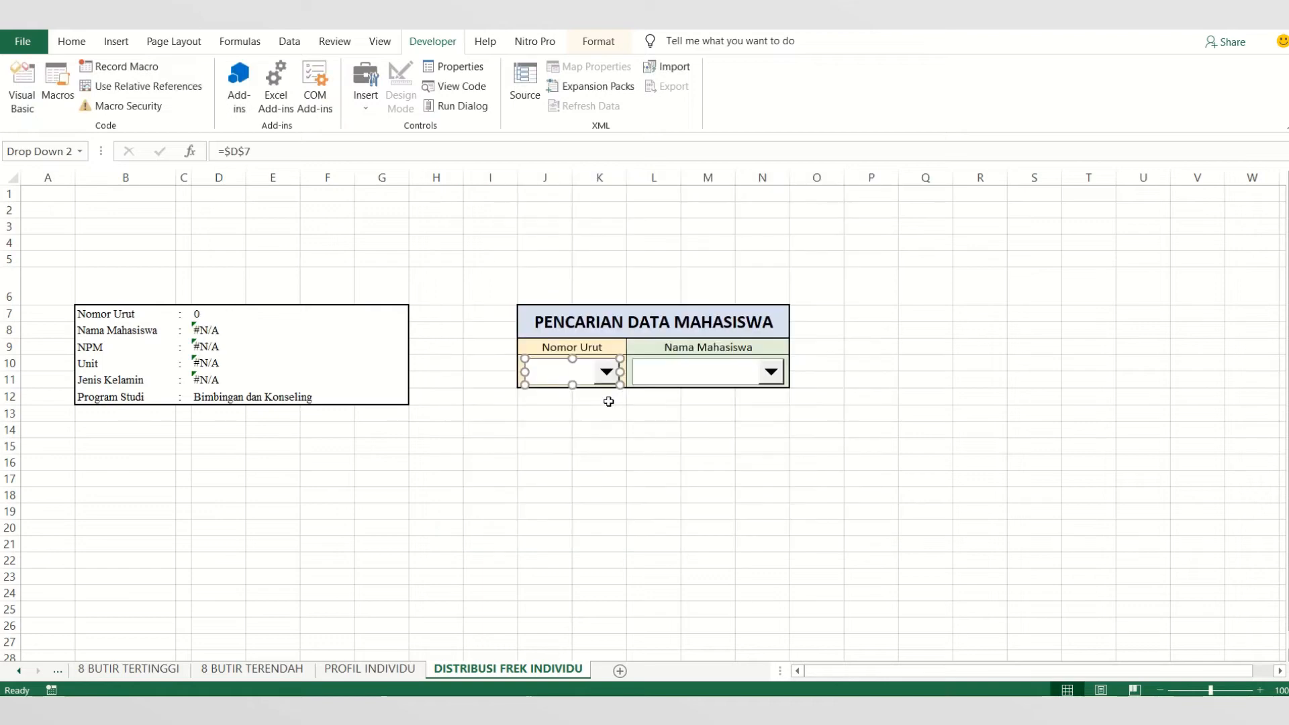
left_click(608, 444)
- Test the Nomor Urut combo box by choosing numbers 1 and 2 in turn from its list
left_click(606, 372)
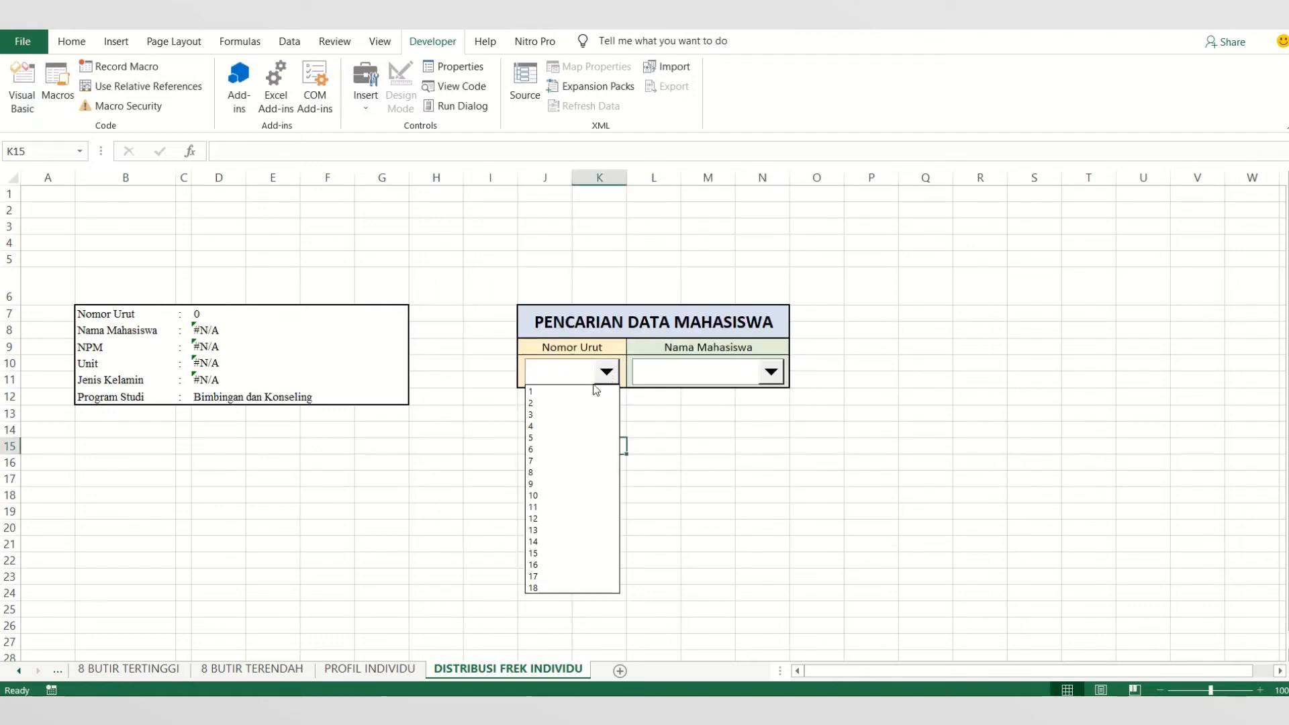
left_click(595, 392)
left_click(607, 372)
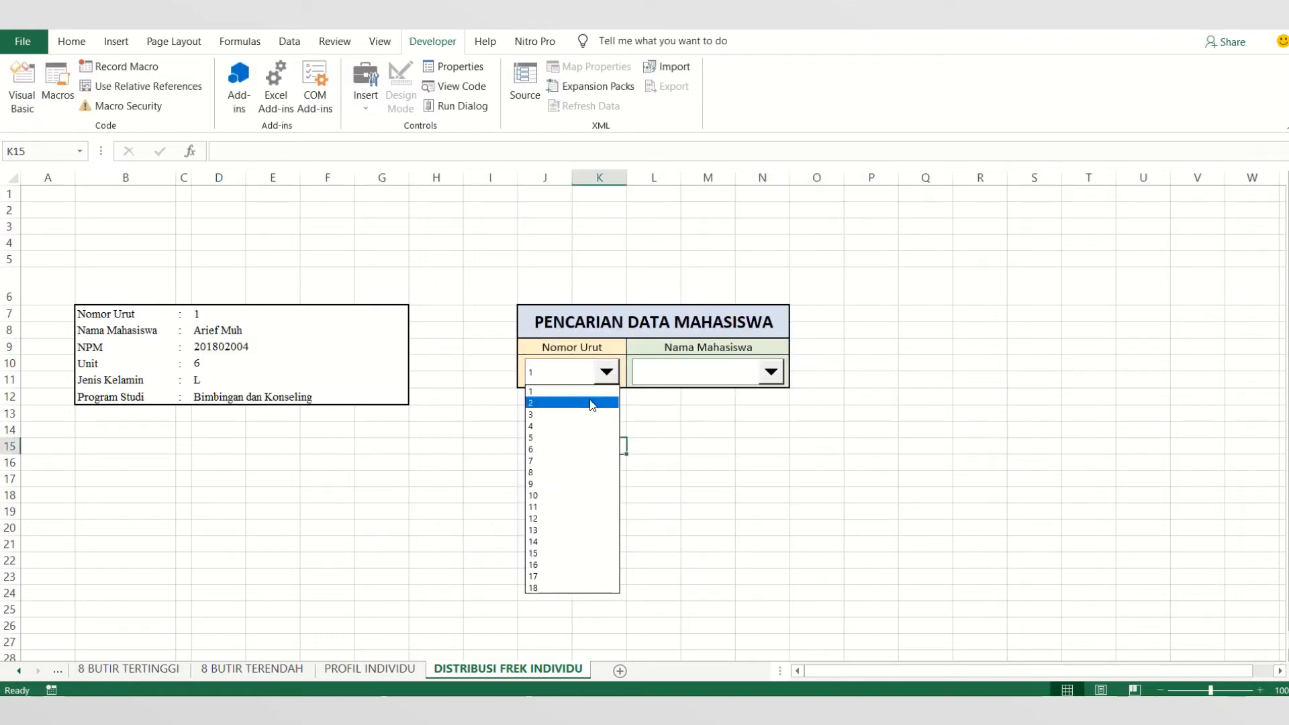
left_click(595, 403)
left_click(606, 376)
left_click(585, 414)
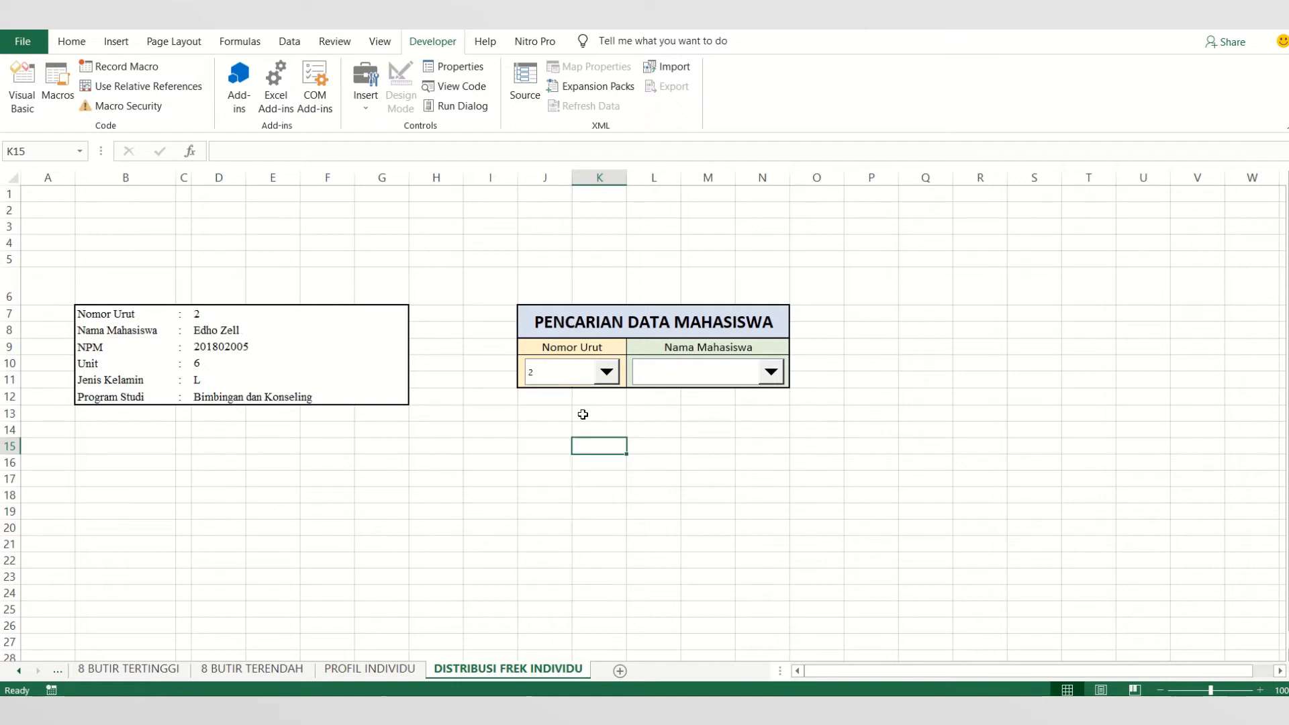
- Test the Nomor Urut combo box by choosing number 3 from its list
left_click(678, 418)
left_click(580, 374)
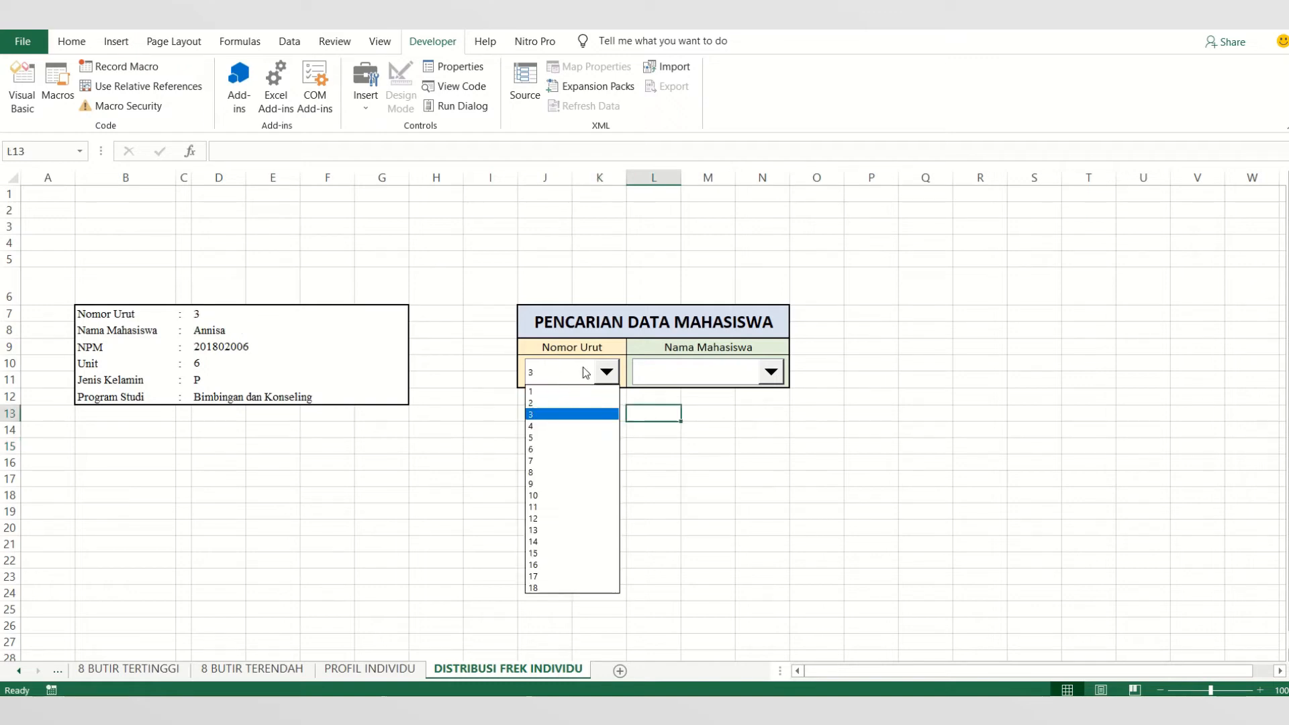
left_click(775, 432)
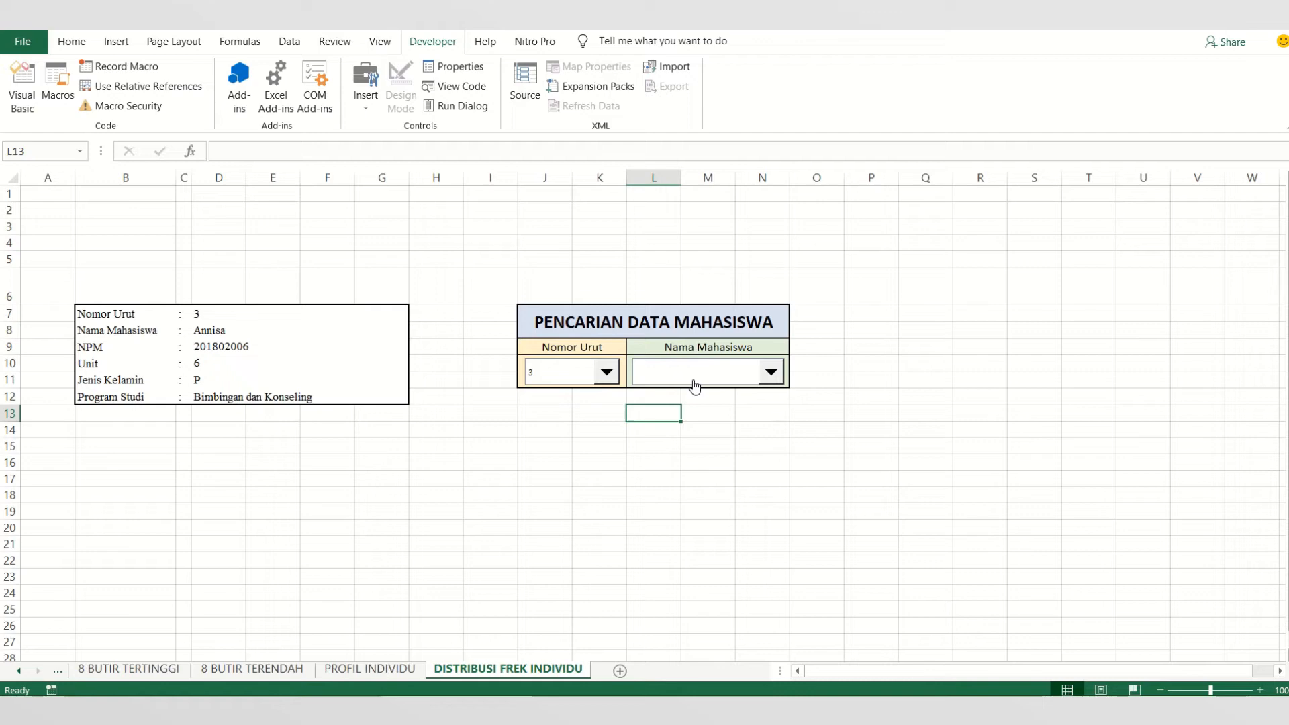
- Open the control formatting of the Nama Mahasiswa combo box and set its input range to TABULASI!$C$4:$C$21
right_click(694, 385)
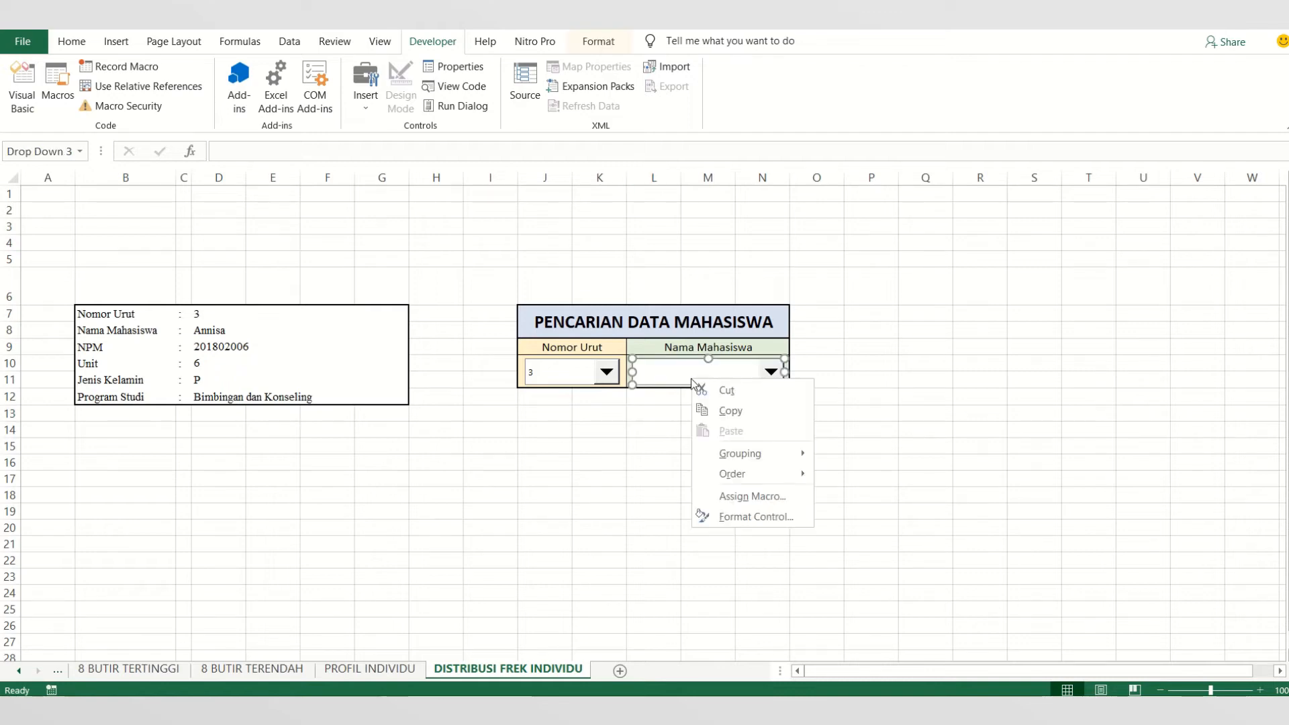
left_click(748, 516)
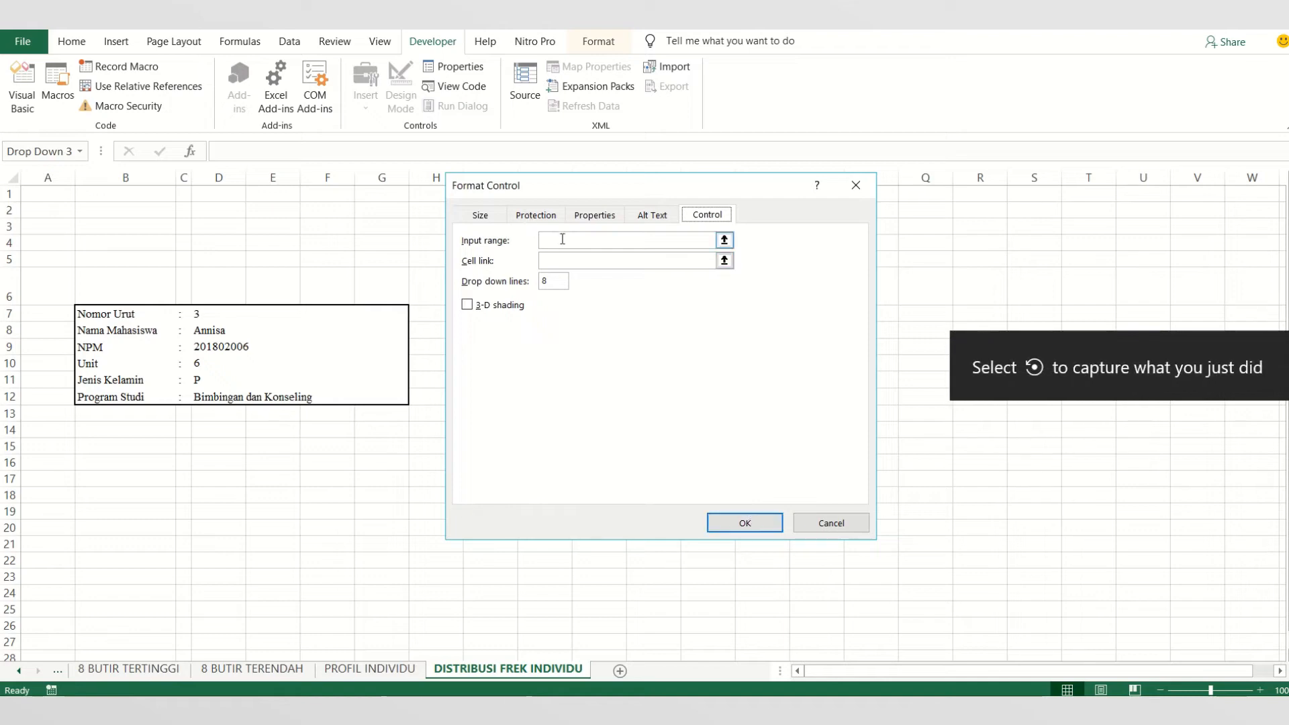
left_click(562, 240)
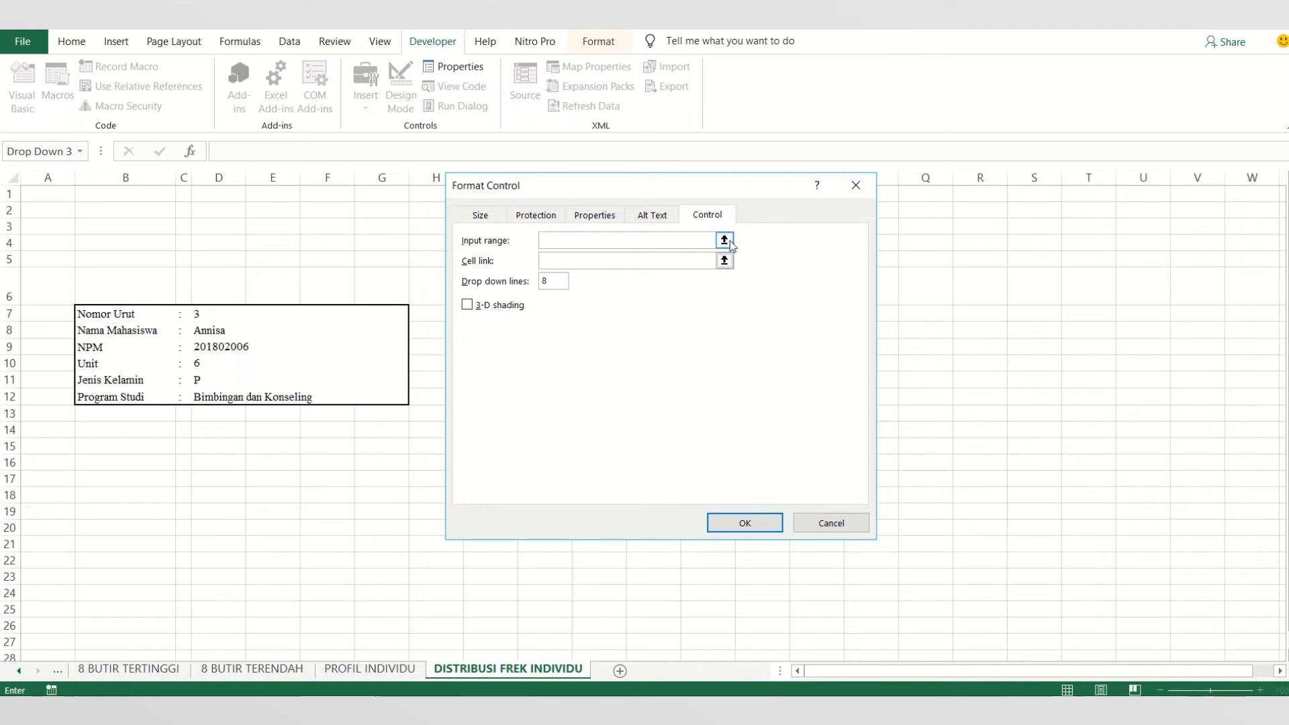
type("ANA")
right_click(39, 669)
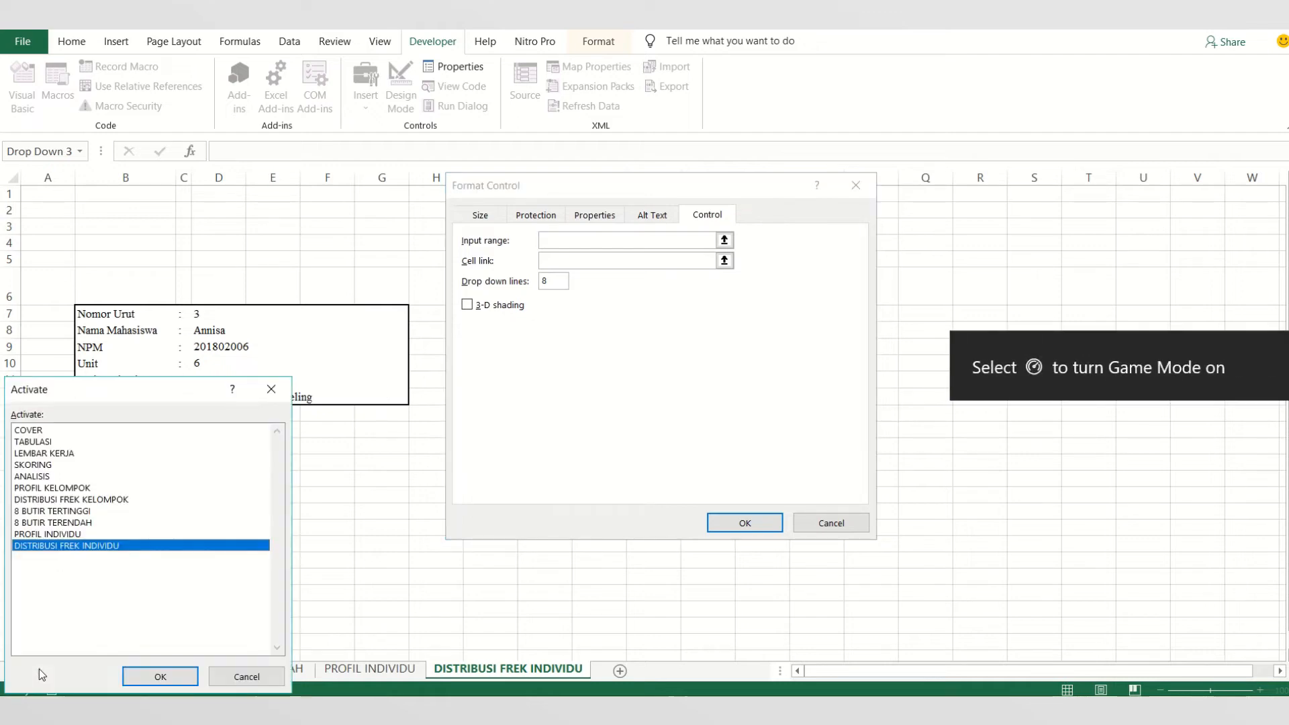
double_click(20, 442)
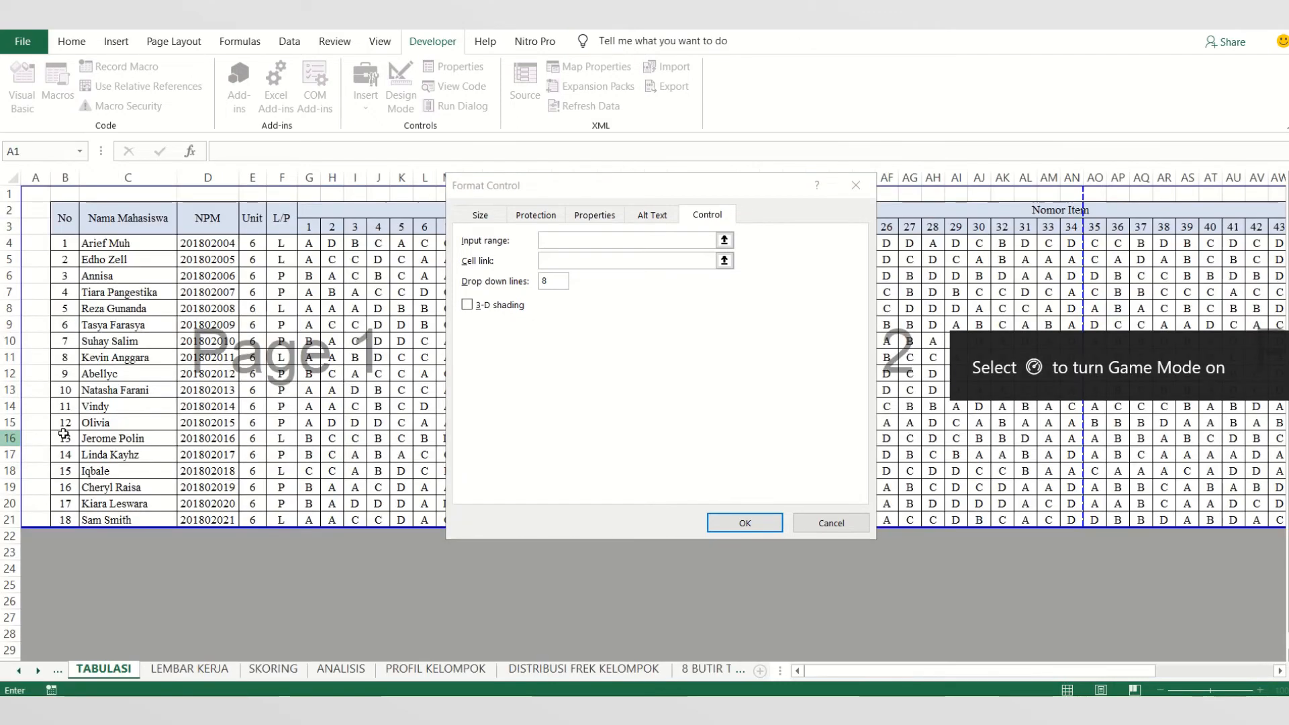
left_click_drag(106, 248, 114, 519)
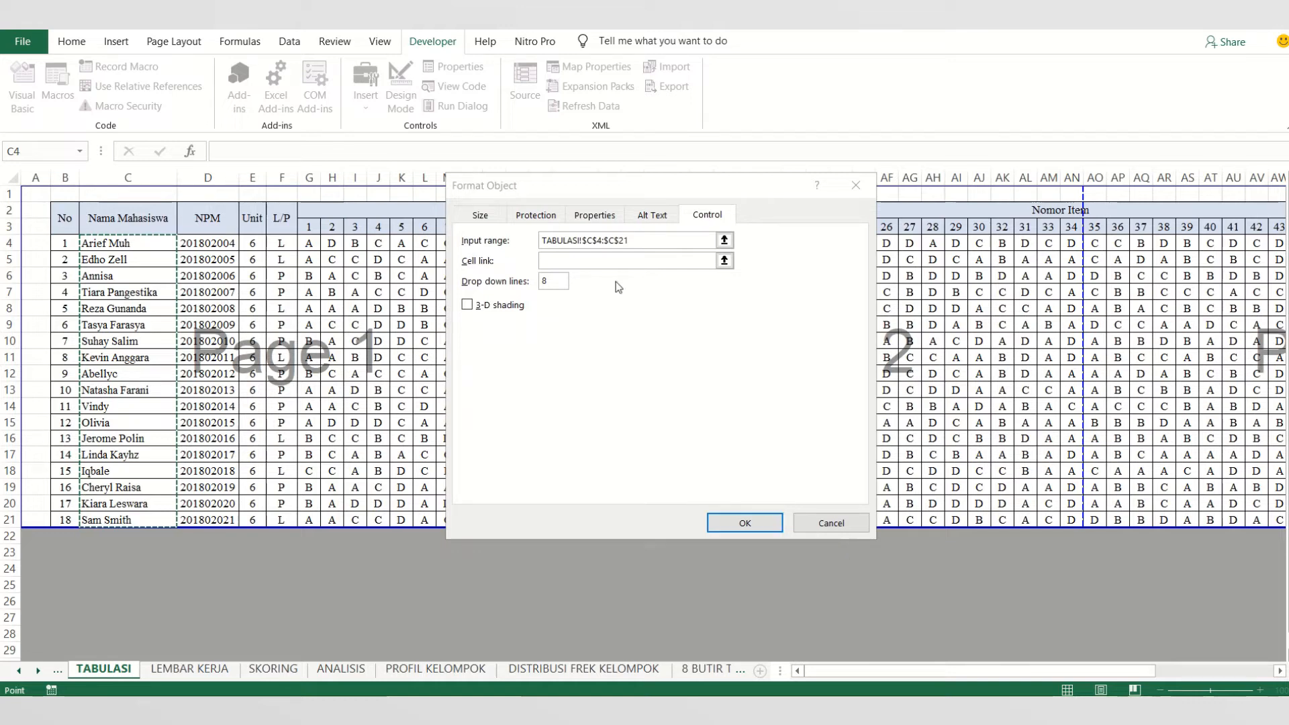
- Link the Nama Mahasiswa combo box to cell $D$7, set its drop down lines to 18, and apply the settings
left_click(593, 265)
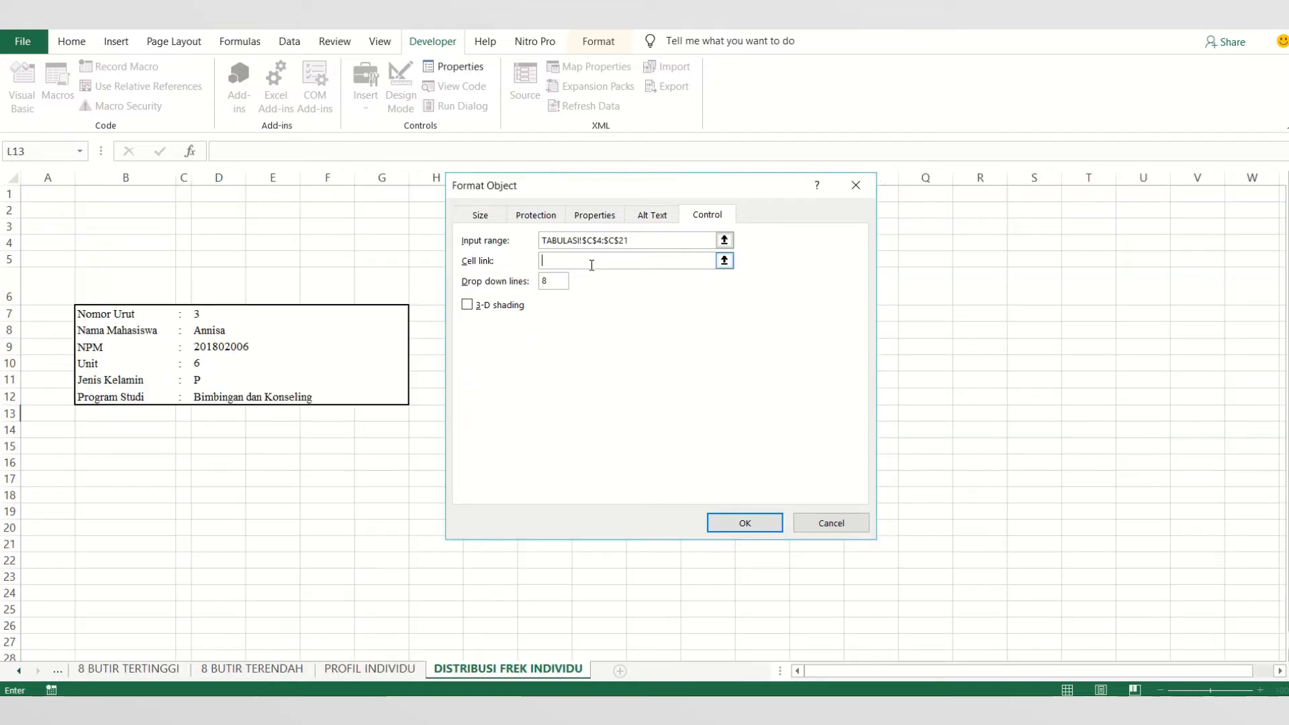
left_click(226, 313)
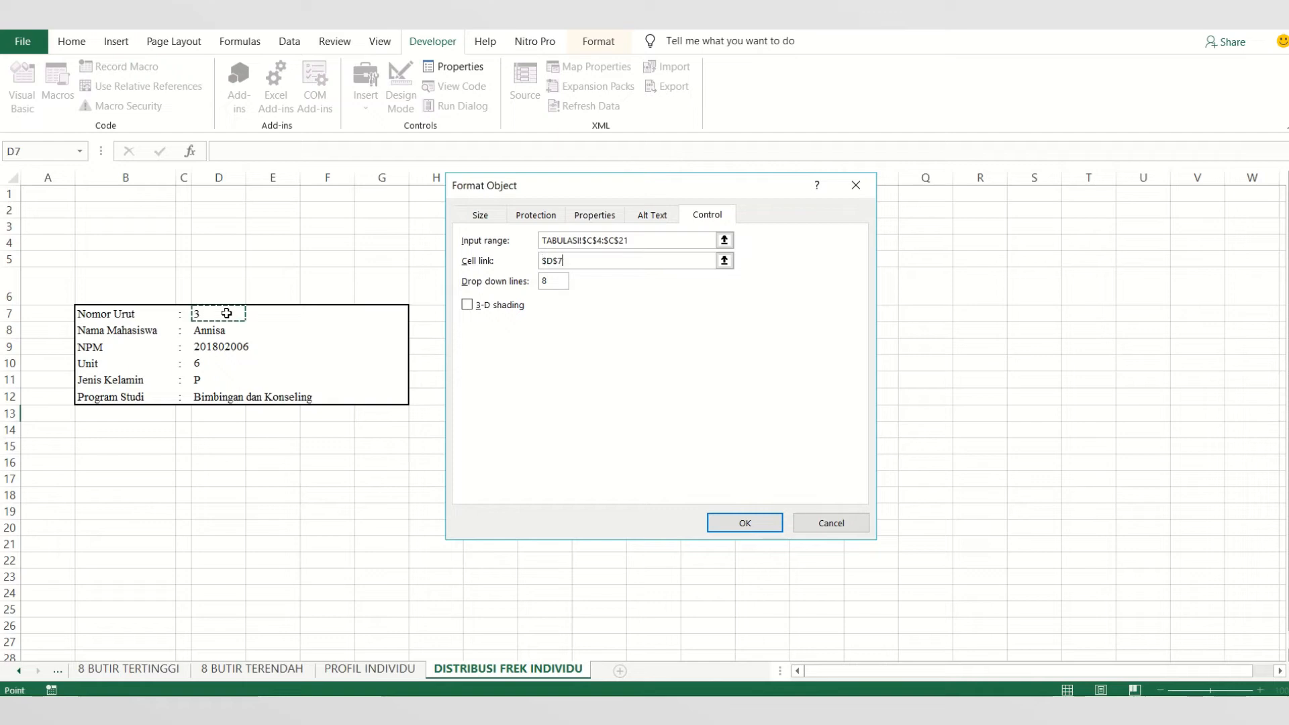
left_click(546, 283)
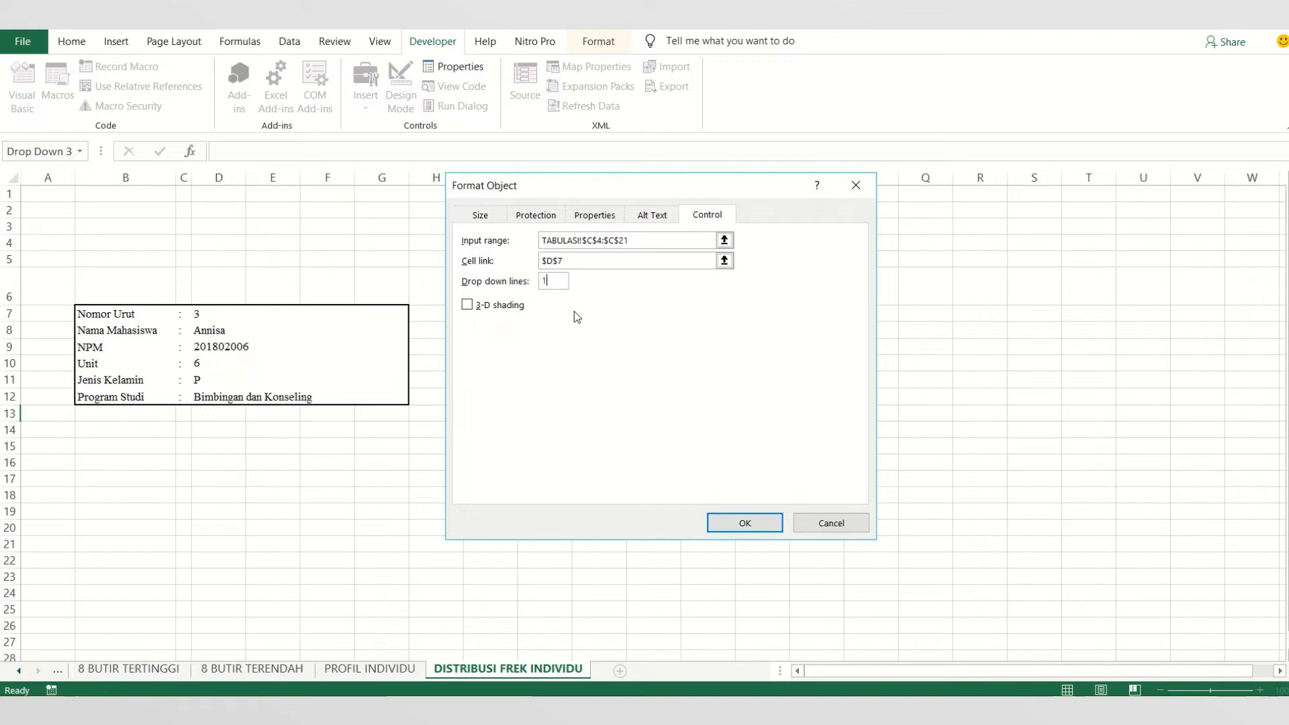
left_click(767, 526)
left_click(730, 465)
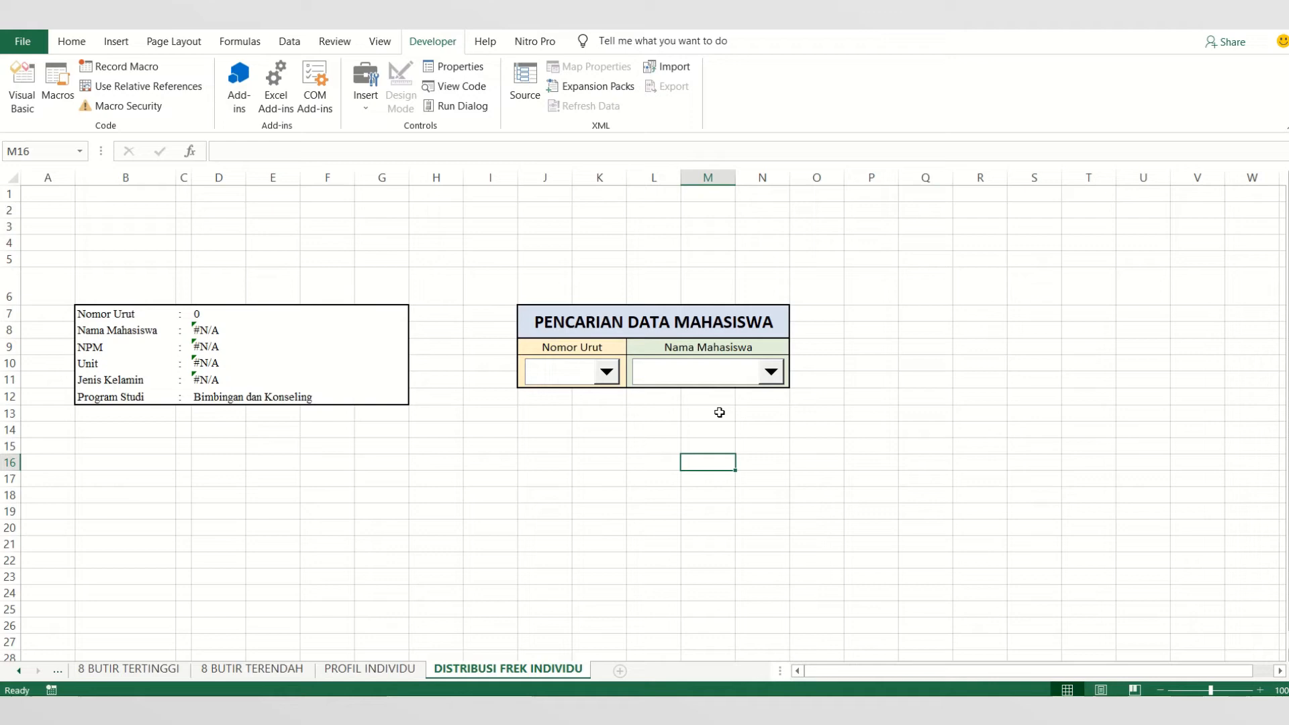
- Test the Nama Mahasiswa combo box by choosing several student names in turn, ending with the sixteenth student in the list
left_click(769, 371)
left_click(741, 396)
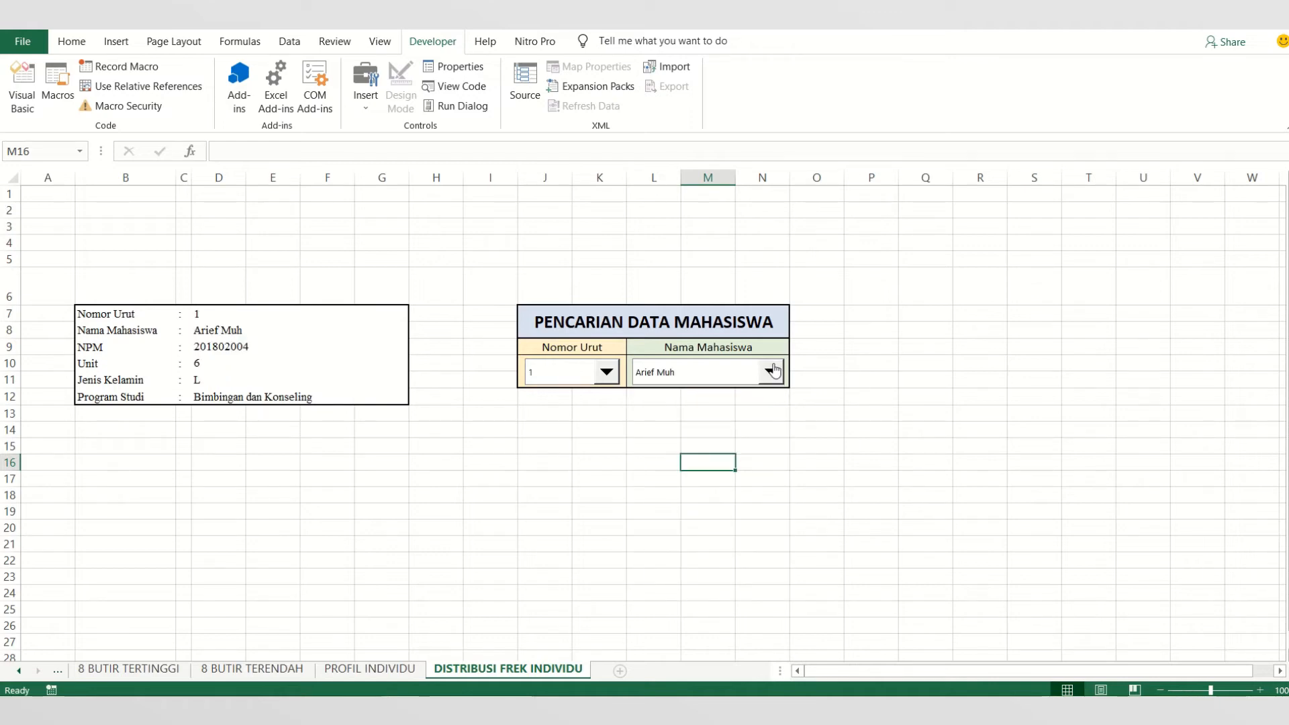
left_click(771, 371)
left_click(717, 404)
left_click(769, 371)
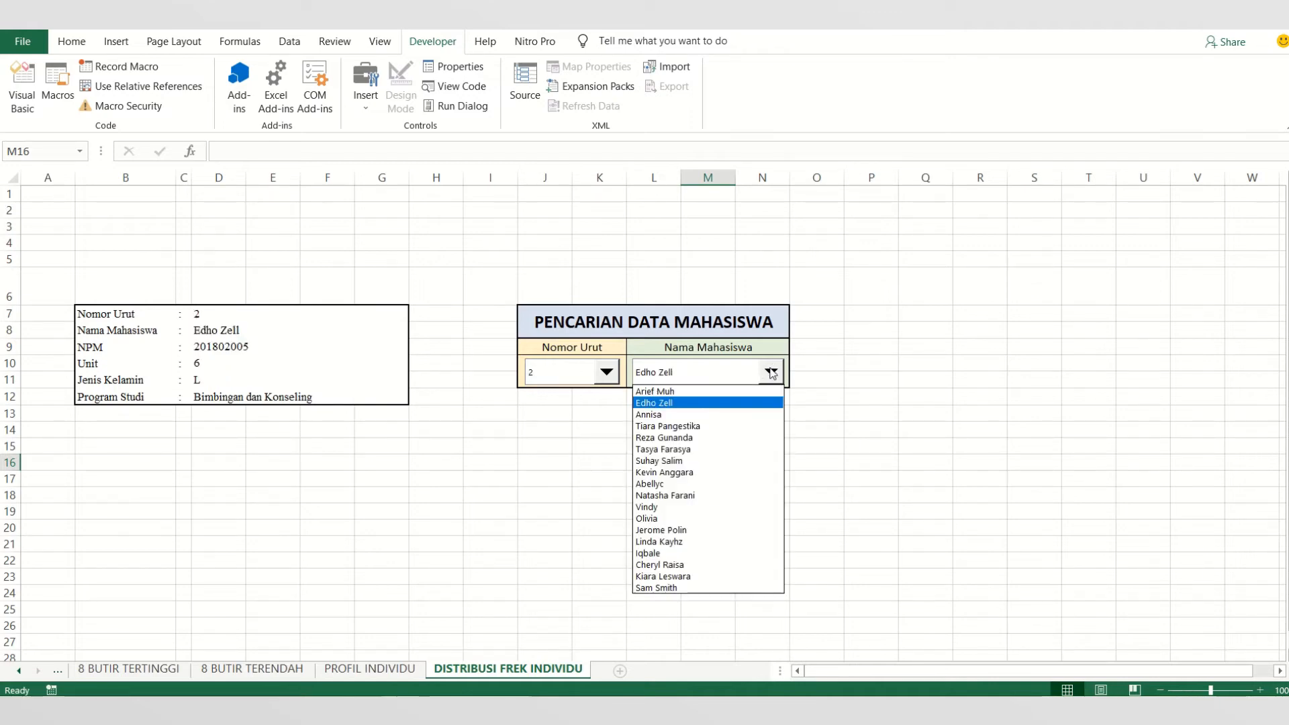
left_click(723, 415)
left_click(771, 372)
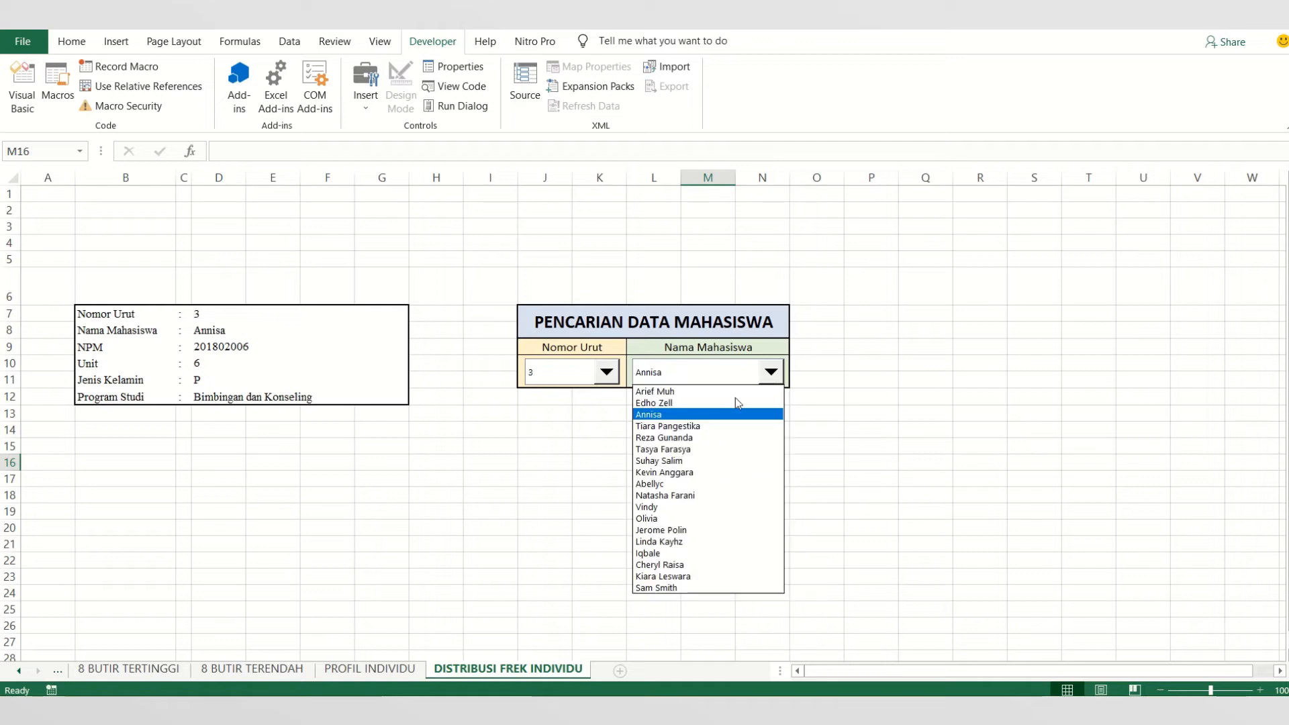
left_click(714, 427)
left_click(771, 372)
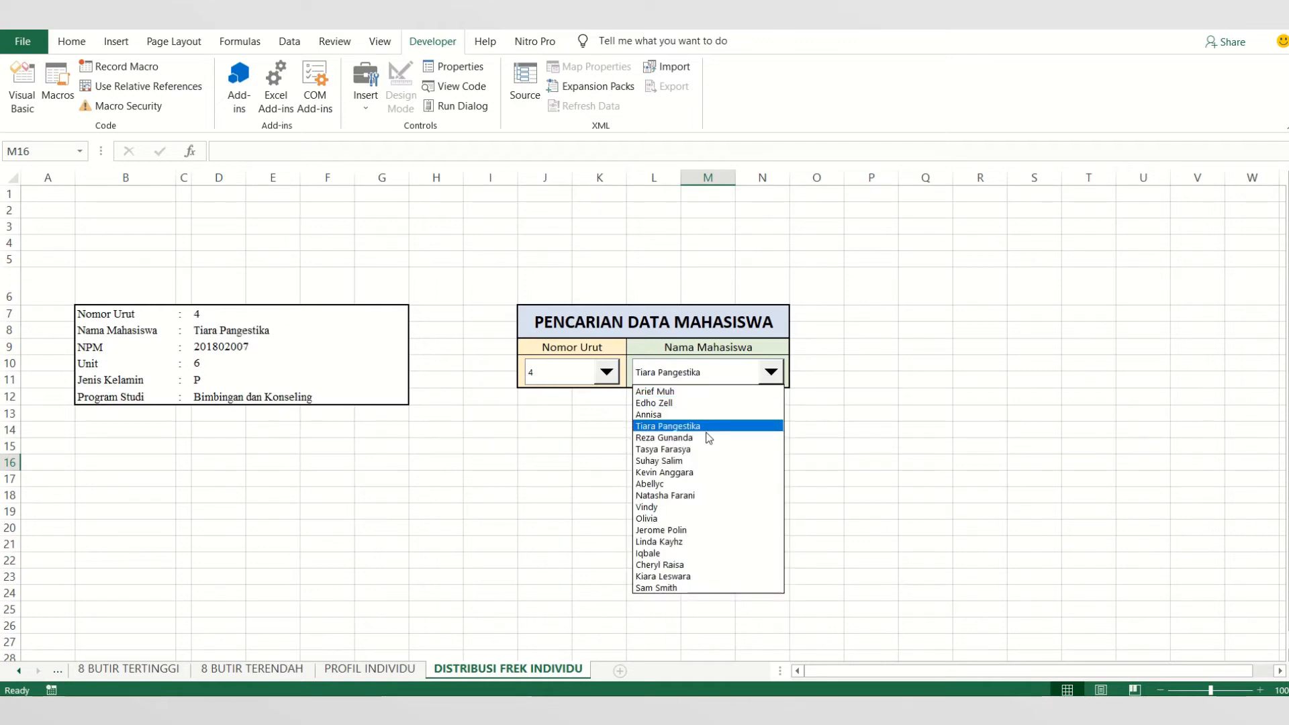
left_click(755, 450)
left_click(770, 372)
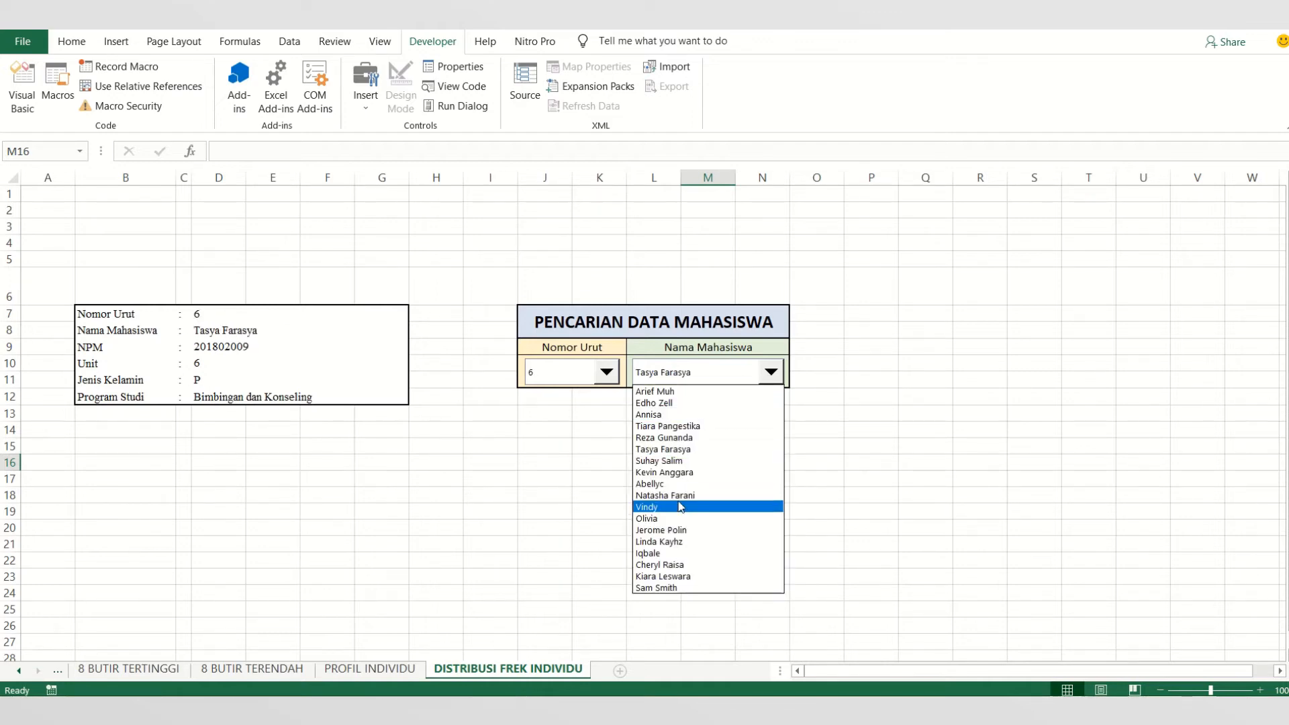
left_click(705, 506)
left_click(769, 374)
left_click(668, 569)
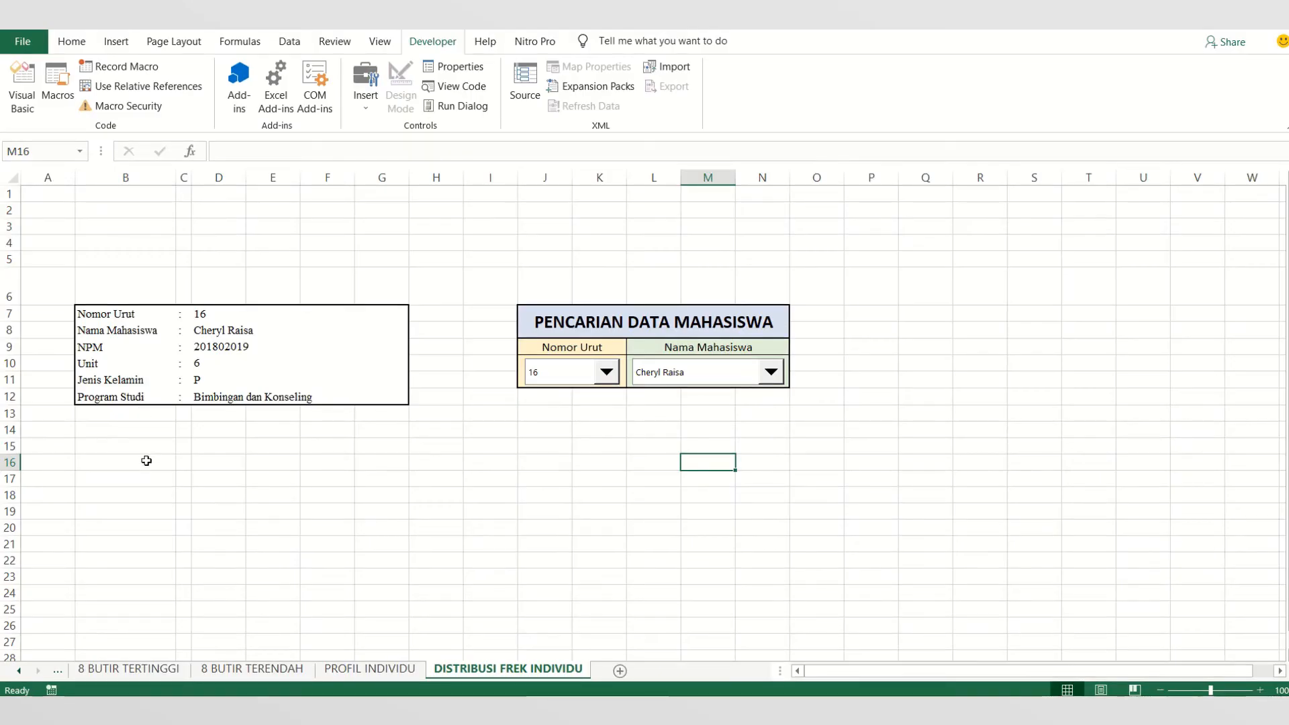
- Enter the label ASPEK PERKEMBANGAN in cell B15 below the student details block
left_click(152, 446)
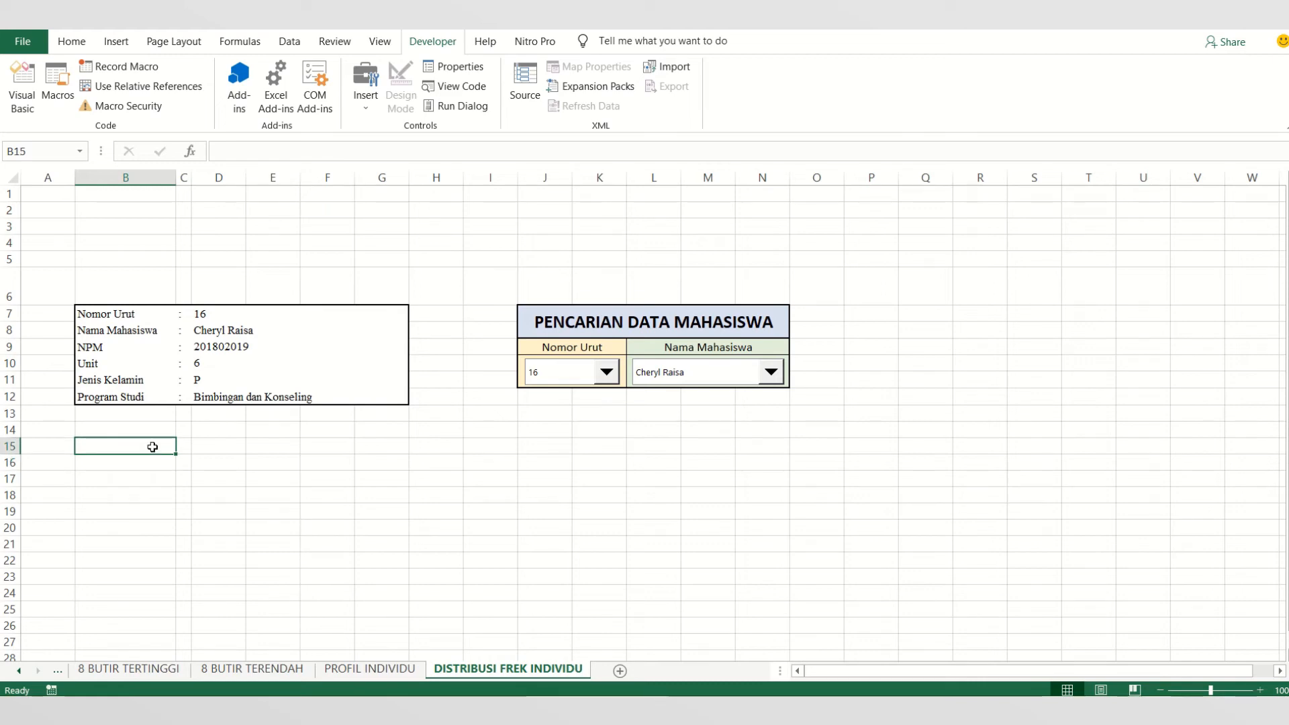
type("AS")
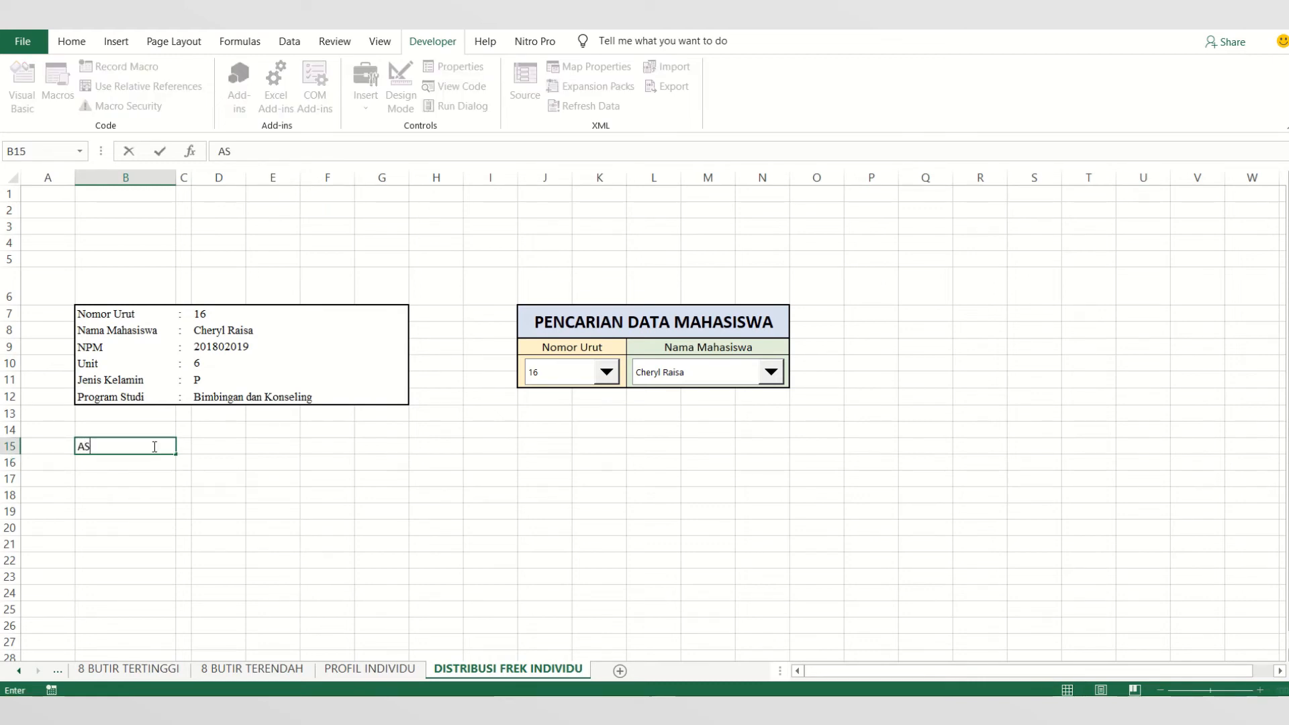
type("PEK PERKEMBANGA")
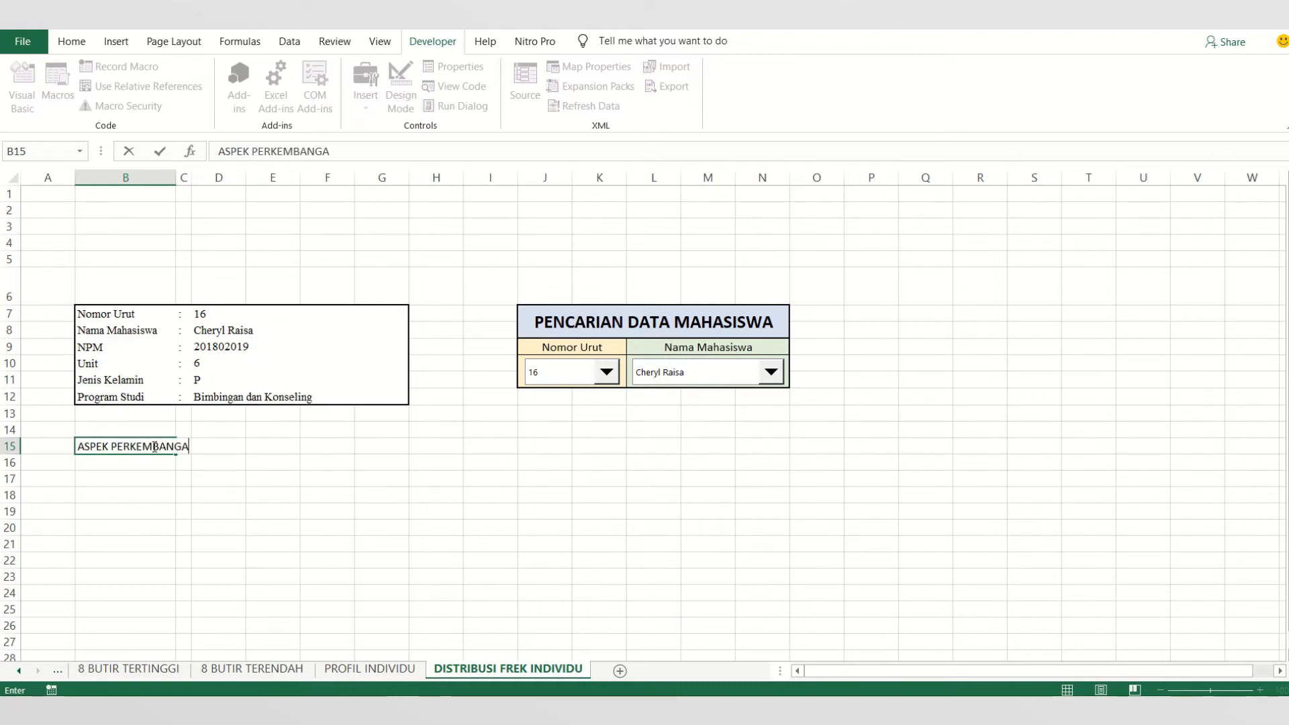
type("N")
key("Return")
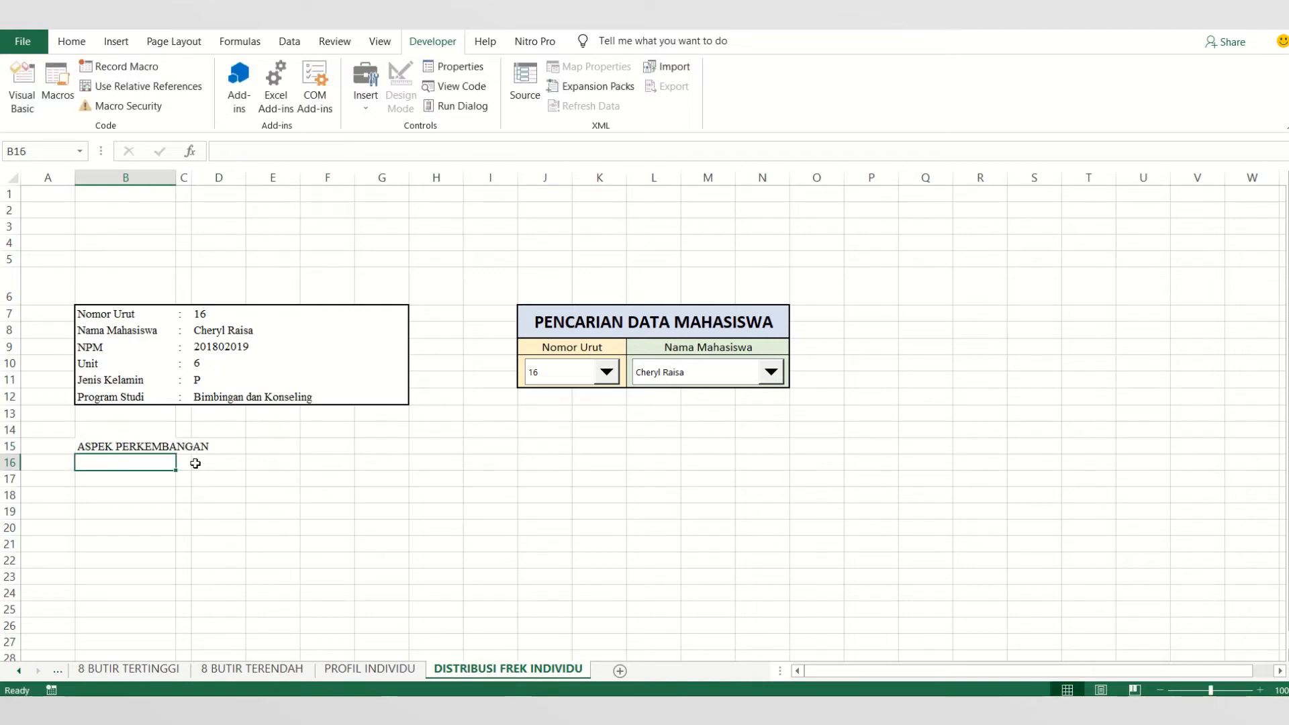
- Enter the labels NOMOR ITEM in cell B16 and SKOR in cell B17
type("NOMO")
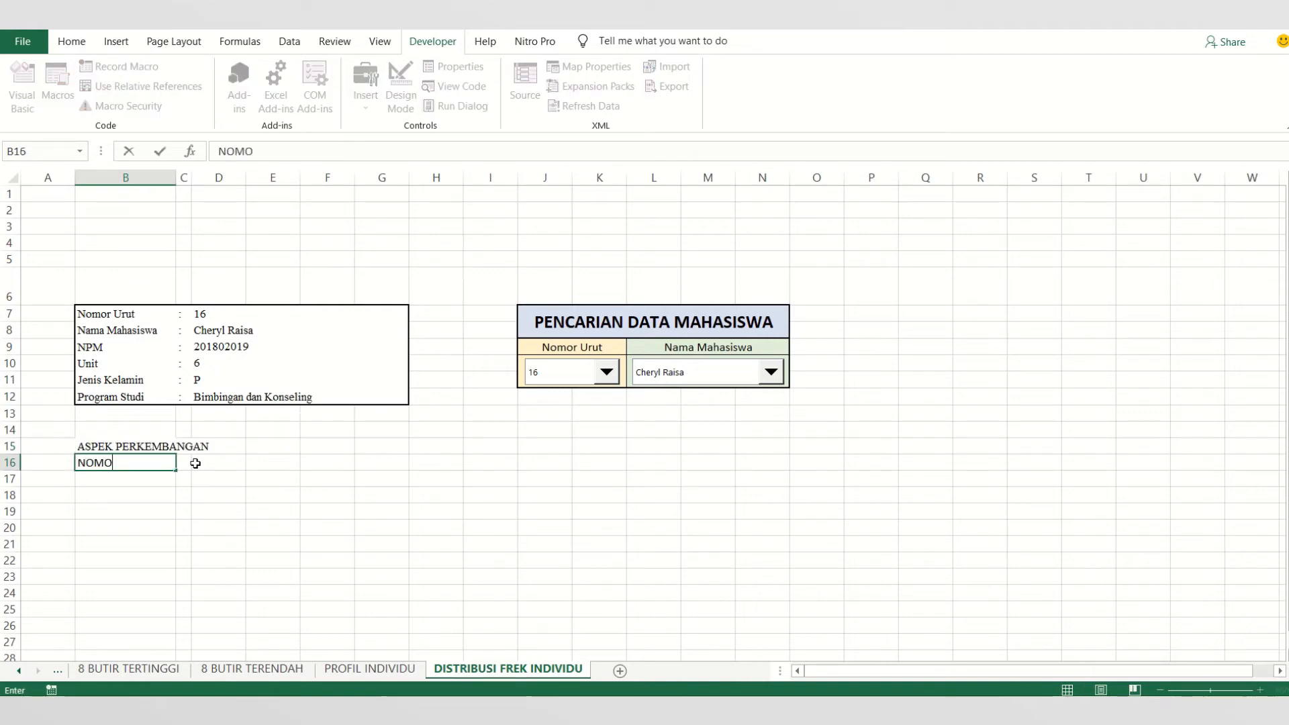
type("R ITEM")
key("Return")
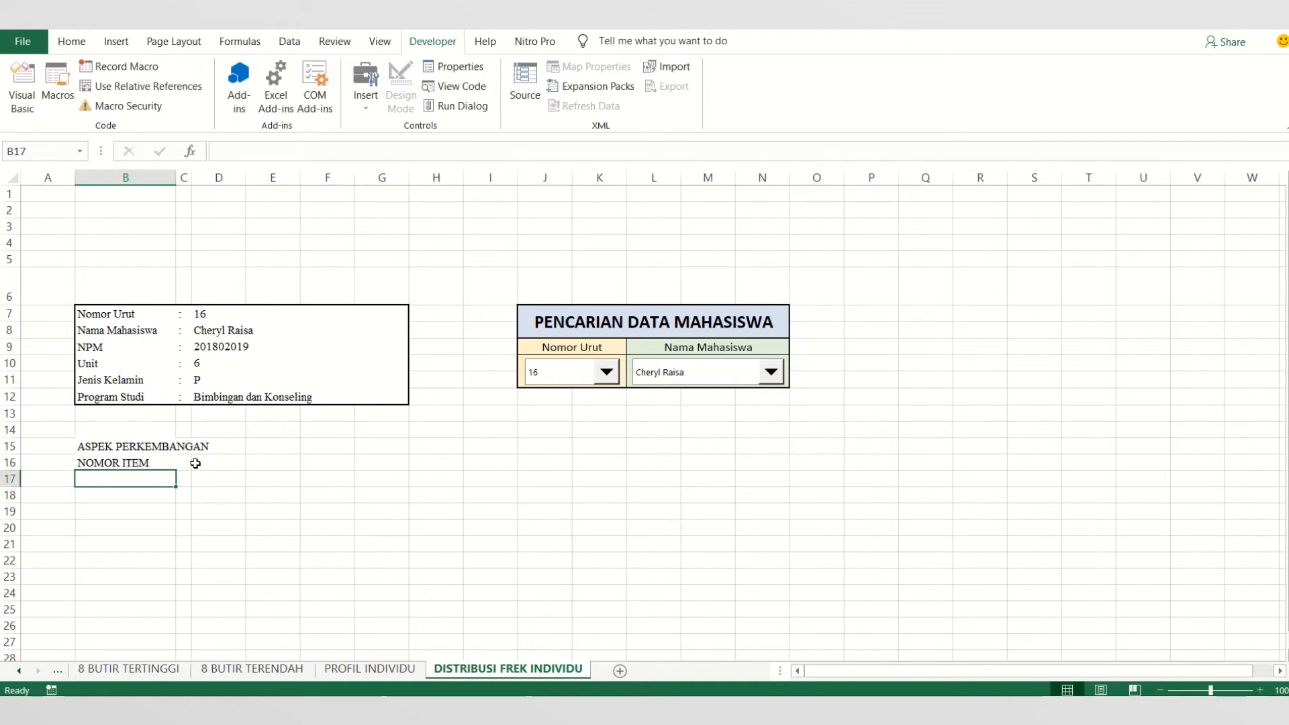
type("SKOR")
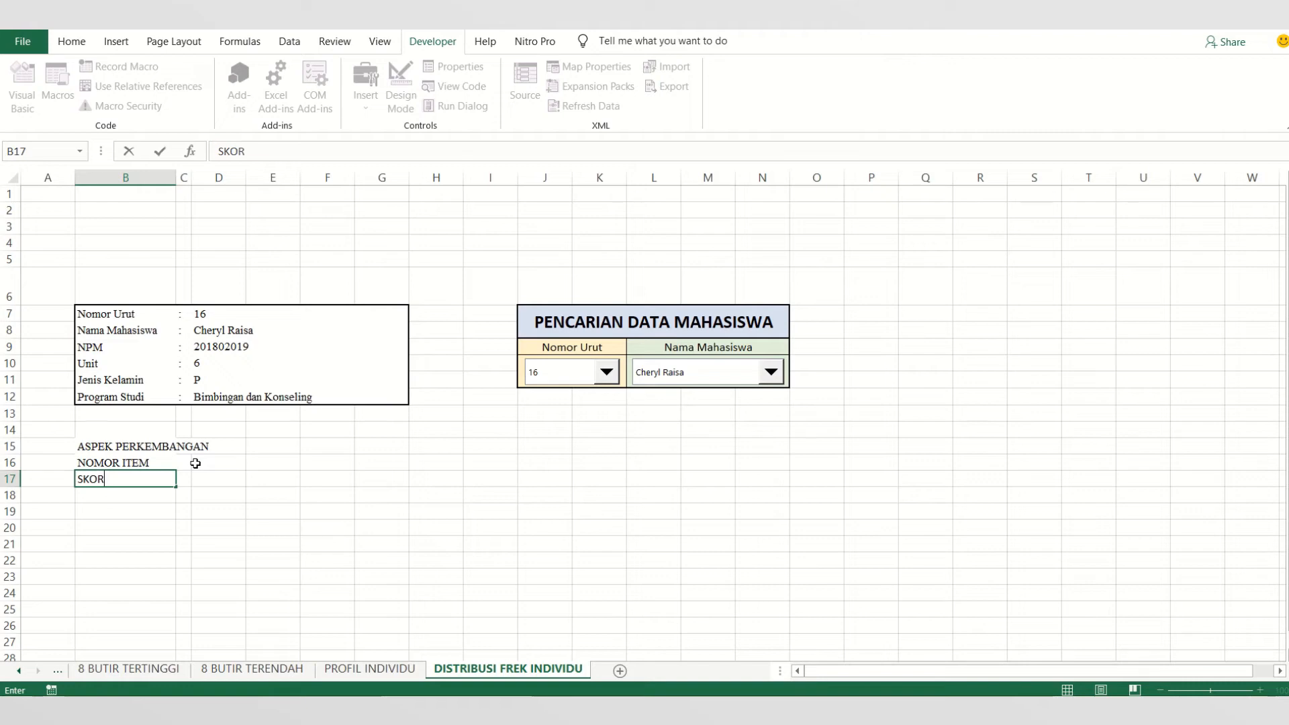
left_click(220, 478)
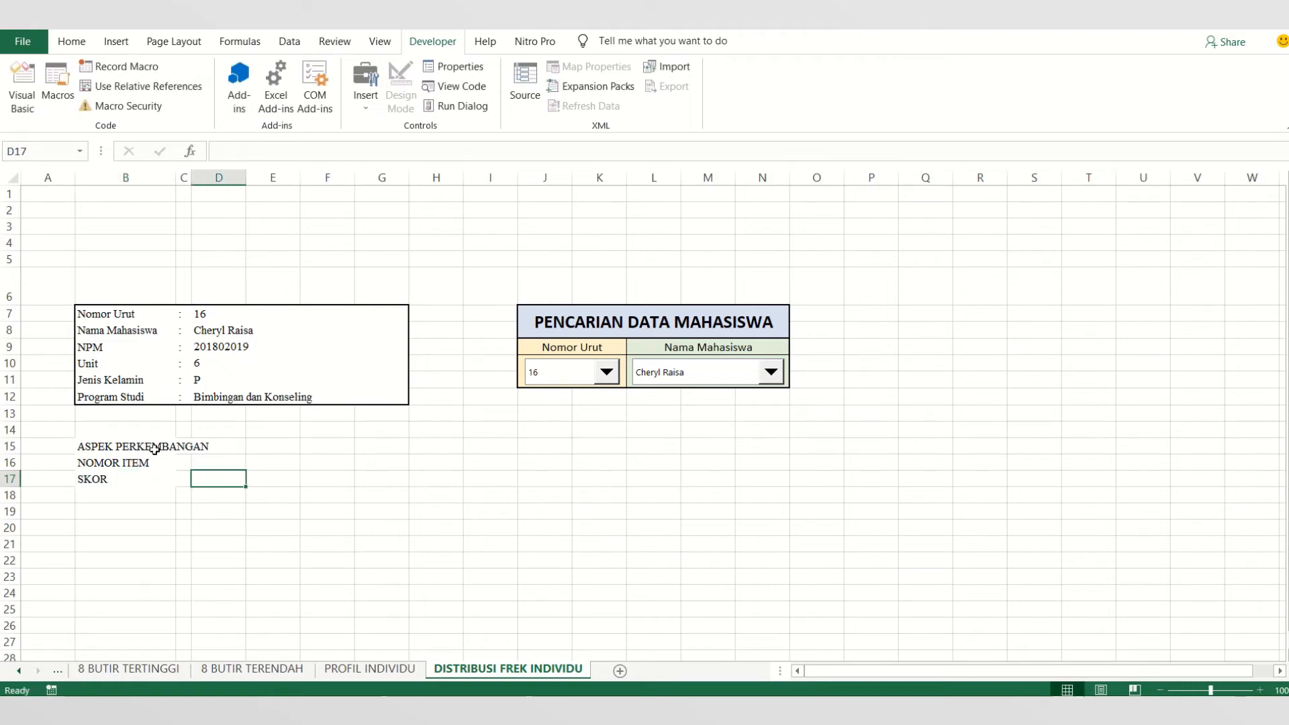
- Merge and center each of the three label rows separately across columns B to D, in B15:D15, B16:D16 and B17:D17
left_click(138, 444)
left_click_drag(138, 445, 209, 447)
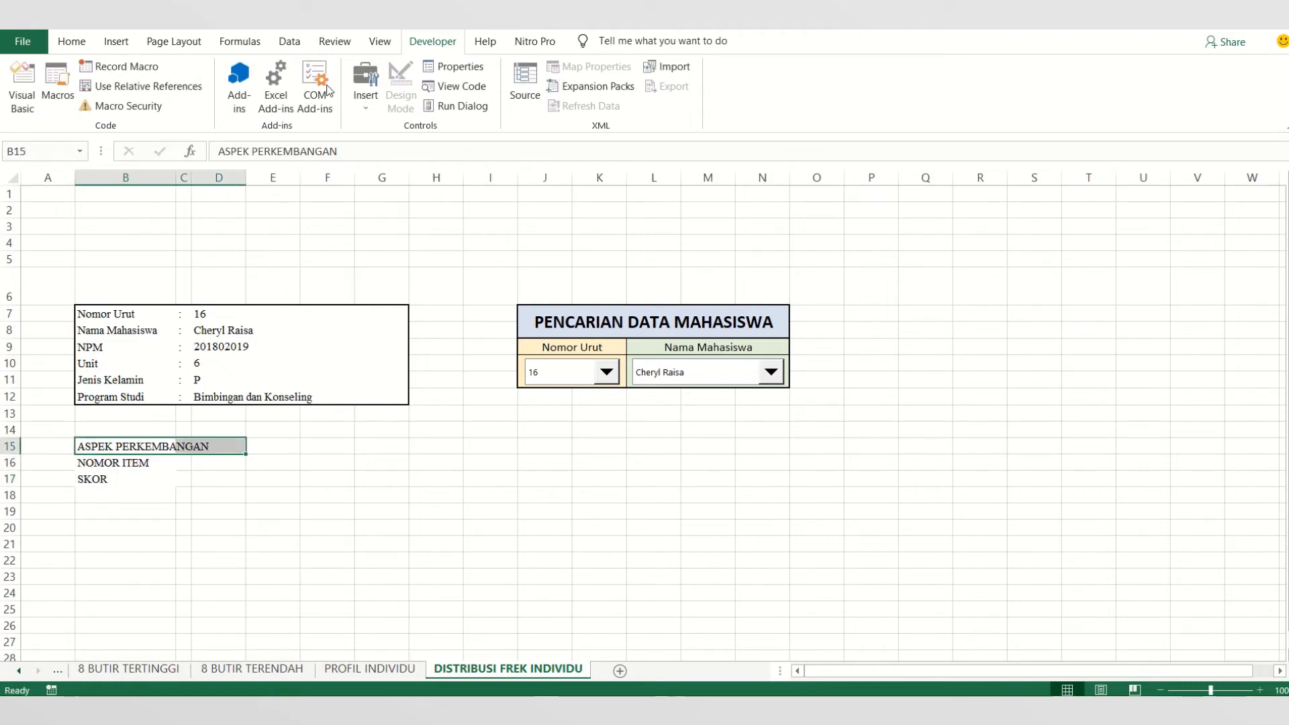
left_click(70, 42)
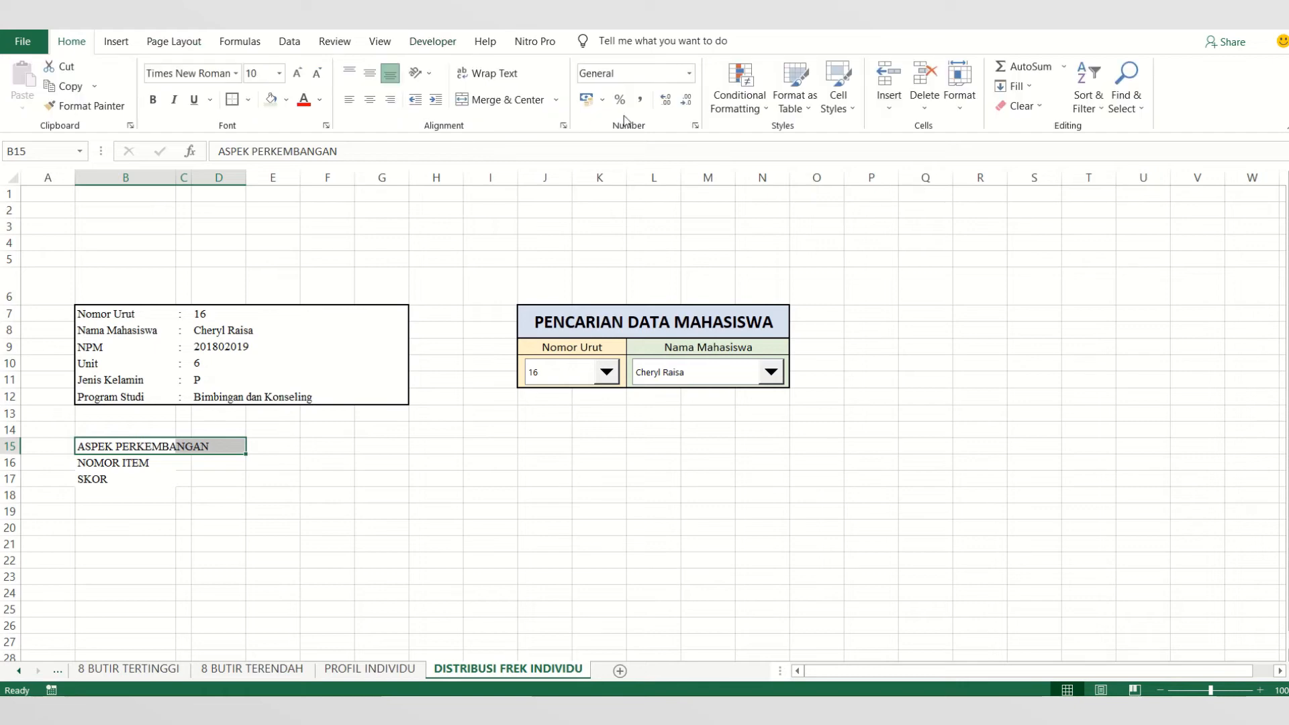
left_click(498, 101)
left_click_drag(134, 462, 201, 462)
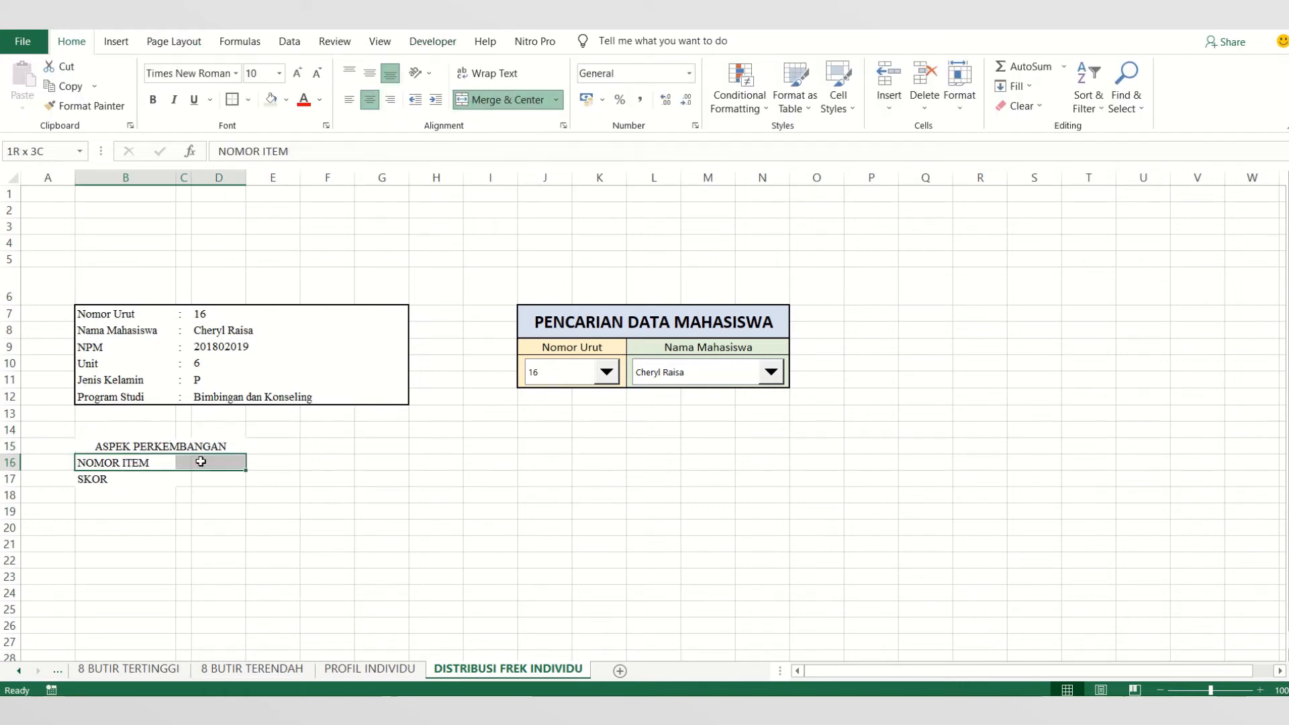
left_click(477, 106)
left_click_drag(116, 485, 202, 477)
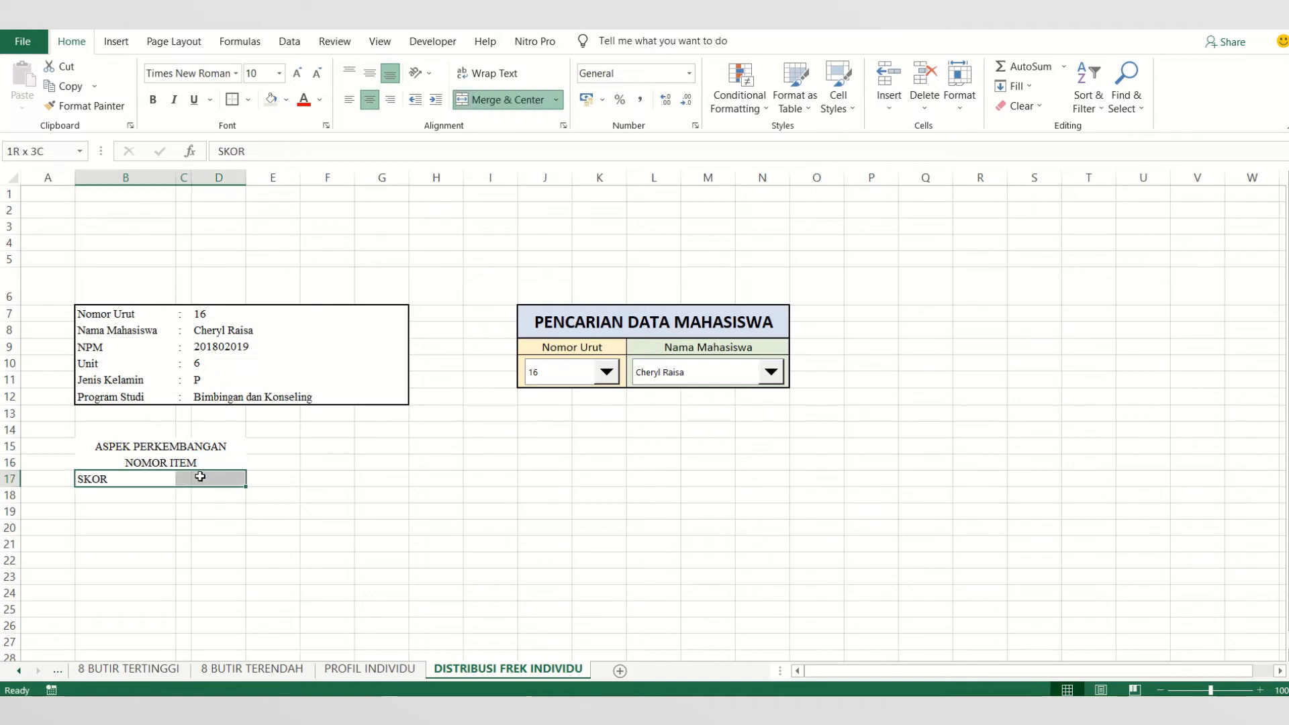
left_click(501, 101)
left_click(198, 543)
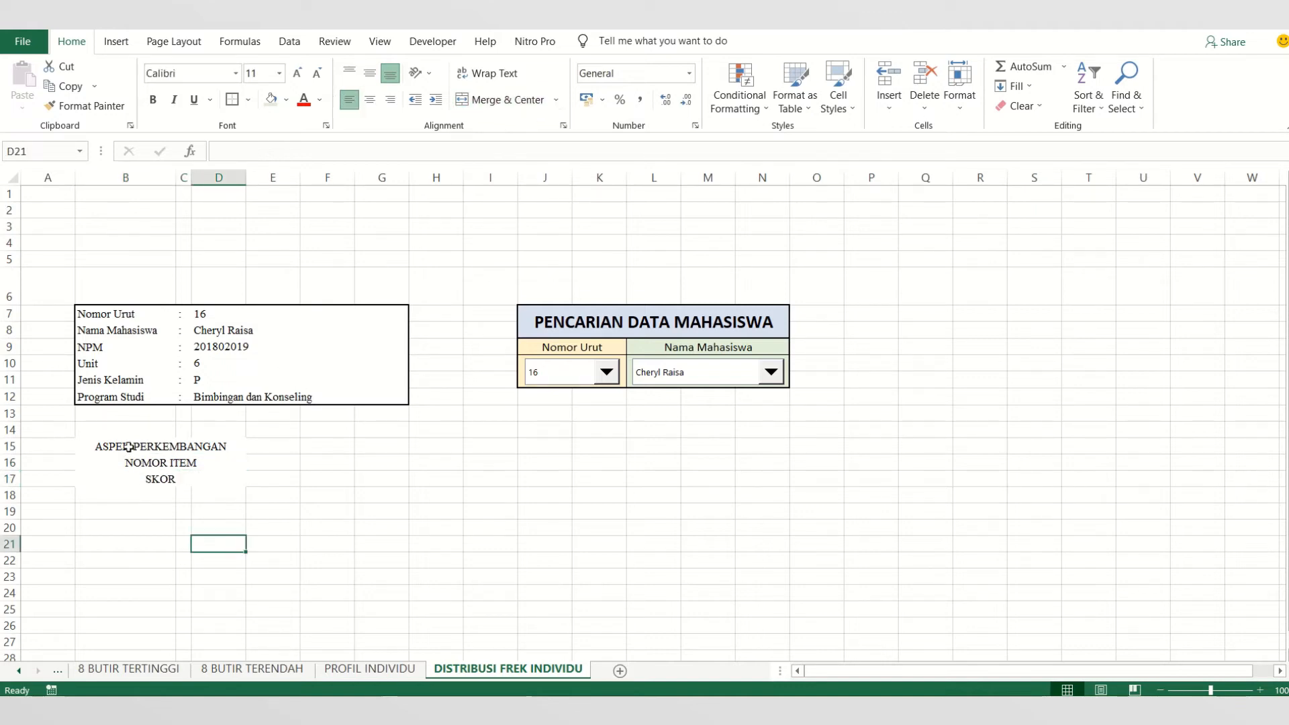
- Apply All Borders to the three merged label cells in B15:D17
left_click_drag(129, 446, 133, 479)
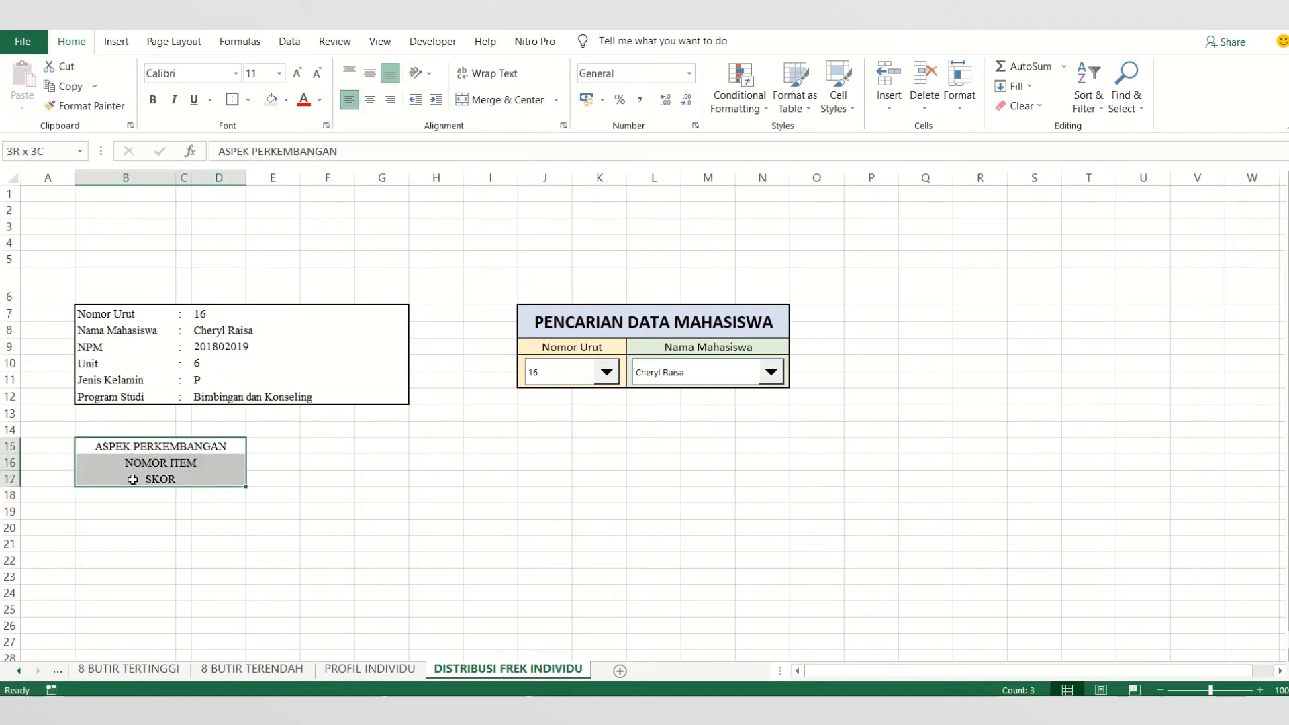
left_click(247, 99)
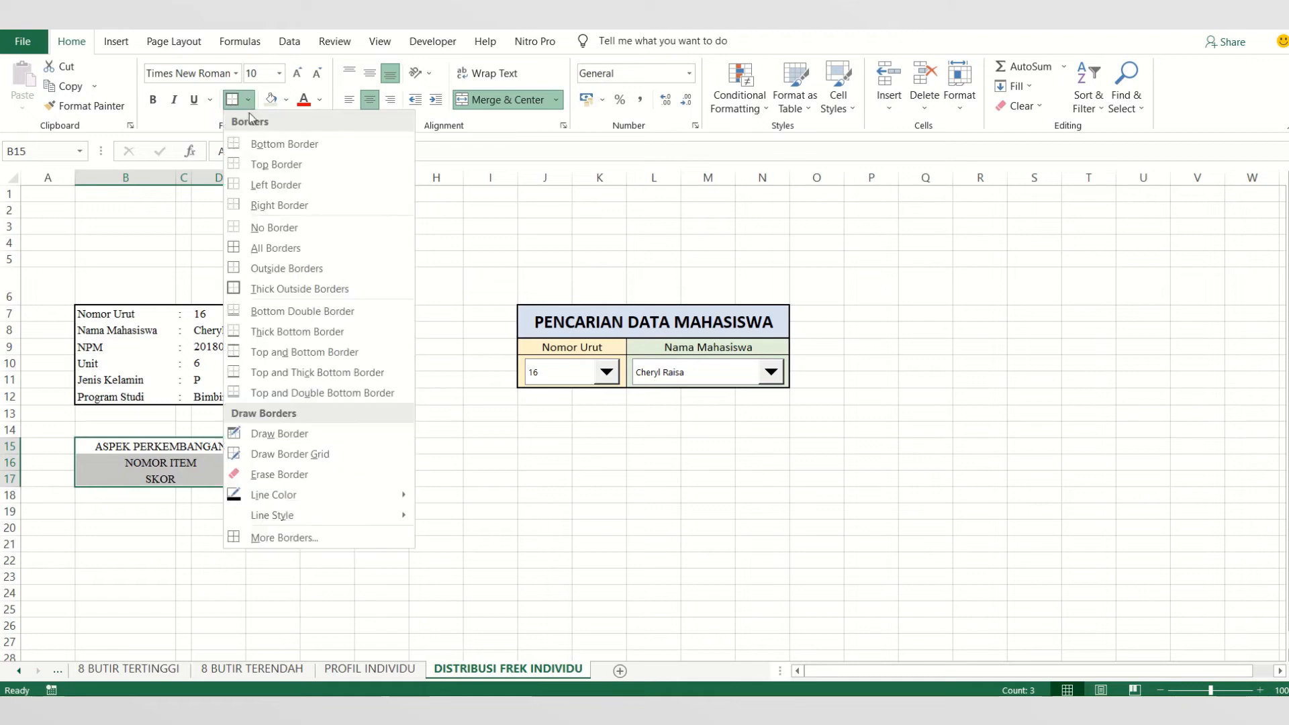
left_click(250, 248)
left_click(256, 541)
left_click(280, 446)
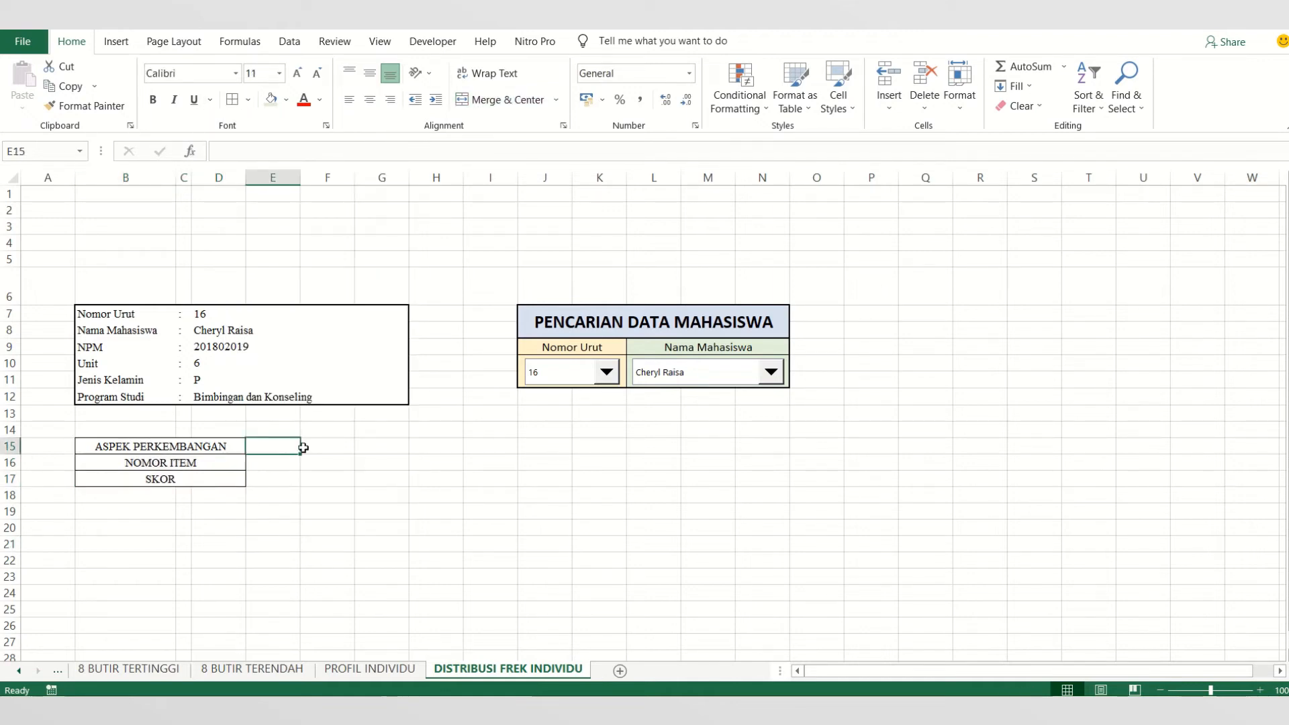
left_click(316, 449)
left_click(384, 448)
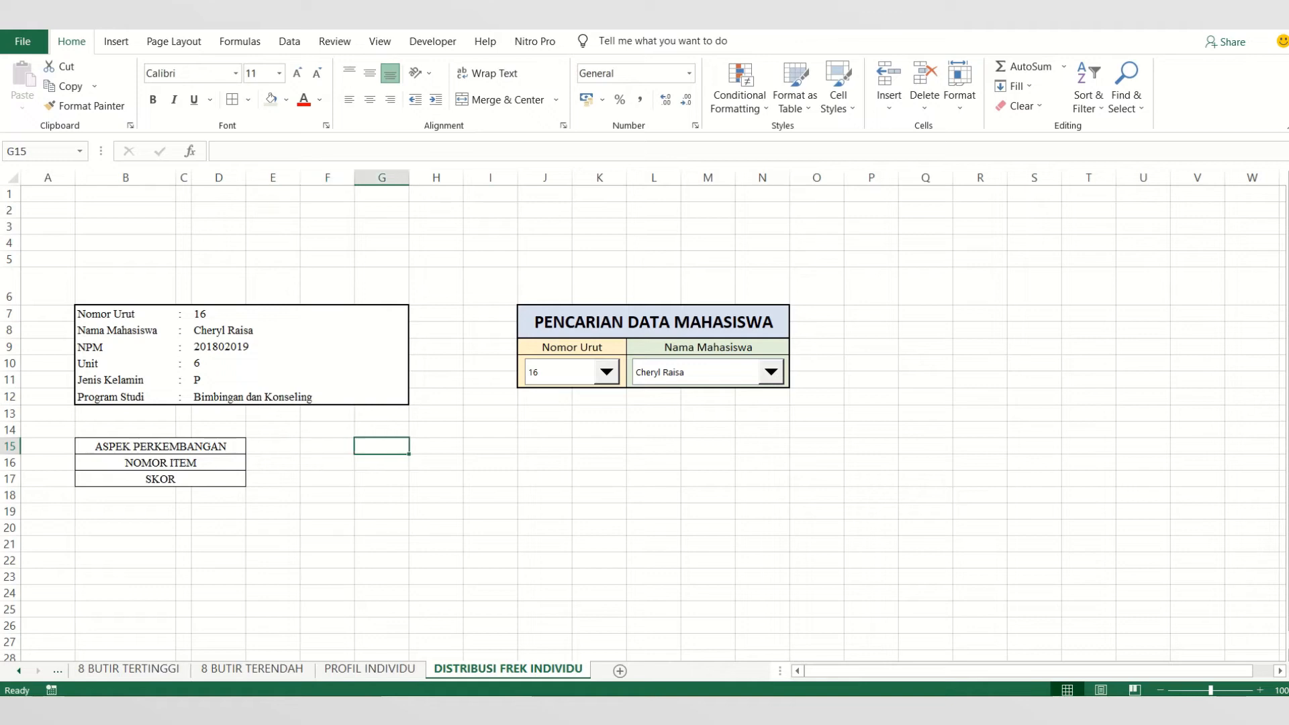
- Copy the developmental-aspect and item-number header rows in G3:BT4 of the LEMBAR KERJA sheet
right_click(38, 672)
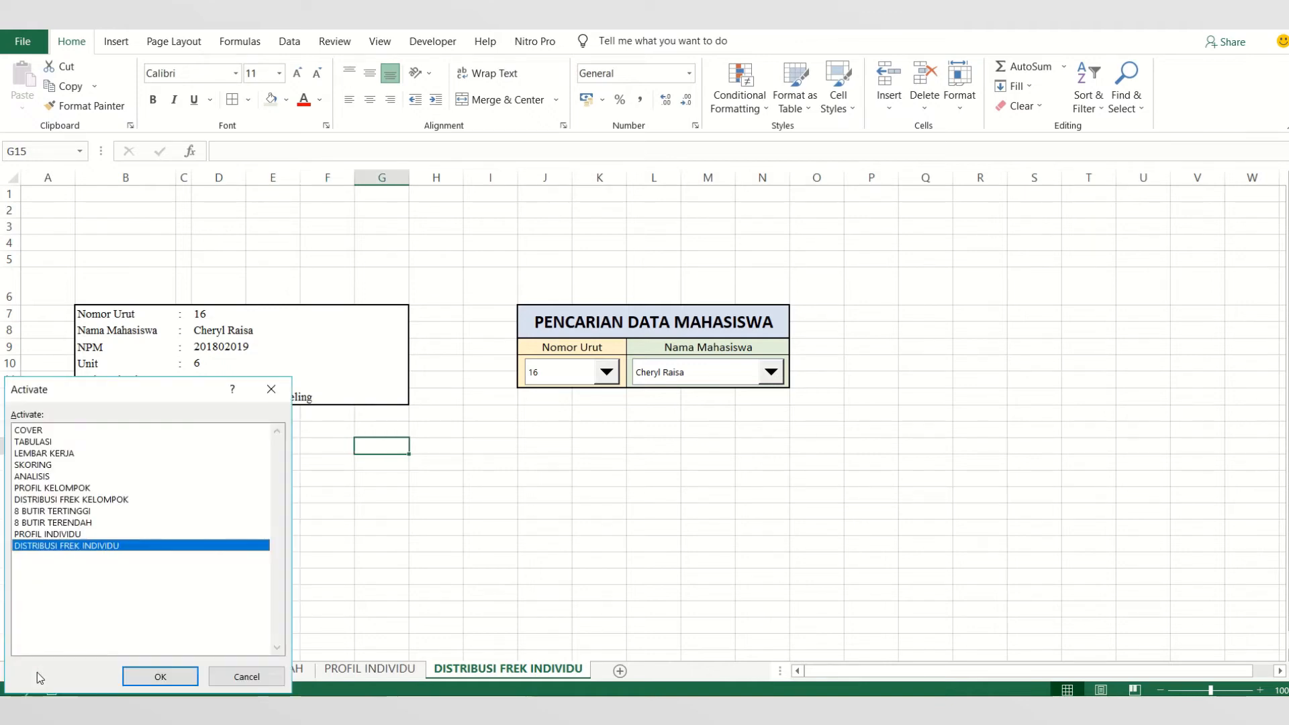
double_click(42, 442)
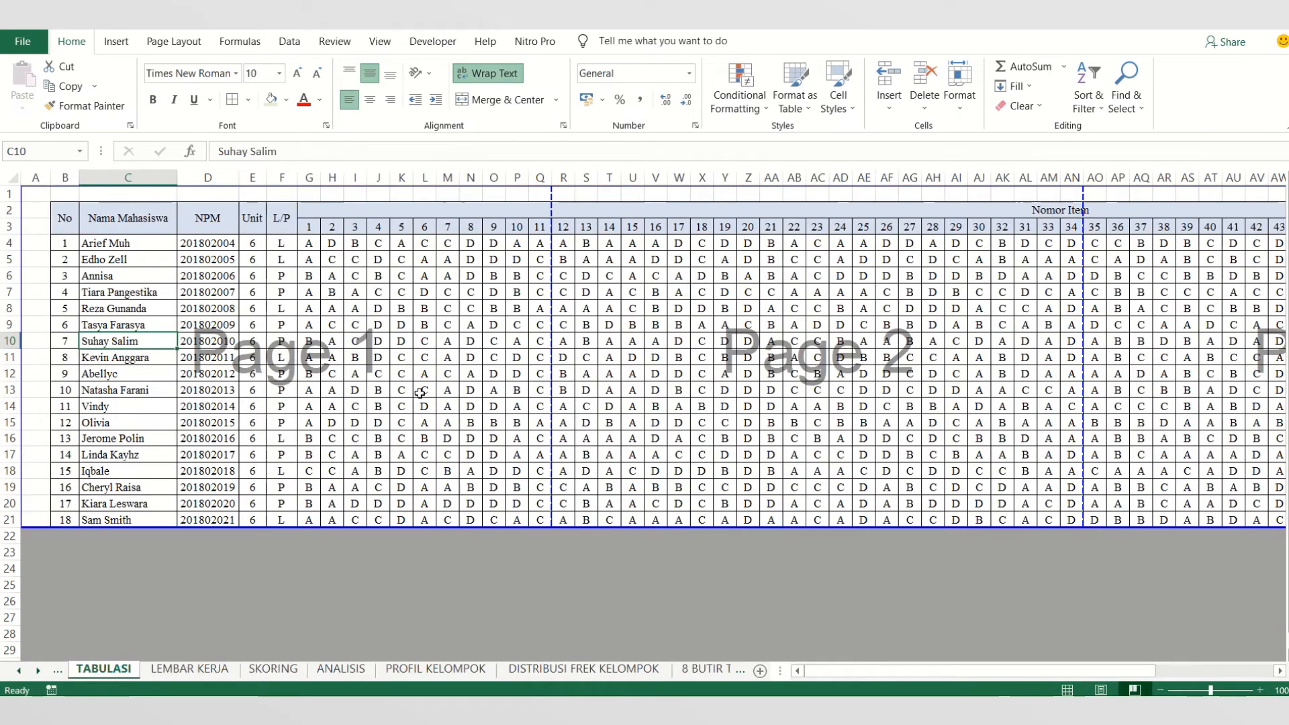
left_click(190, 669)
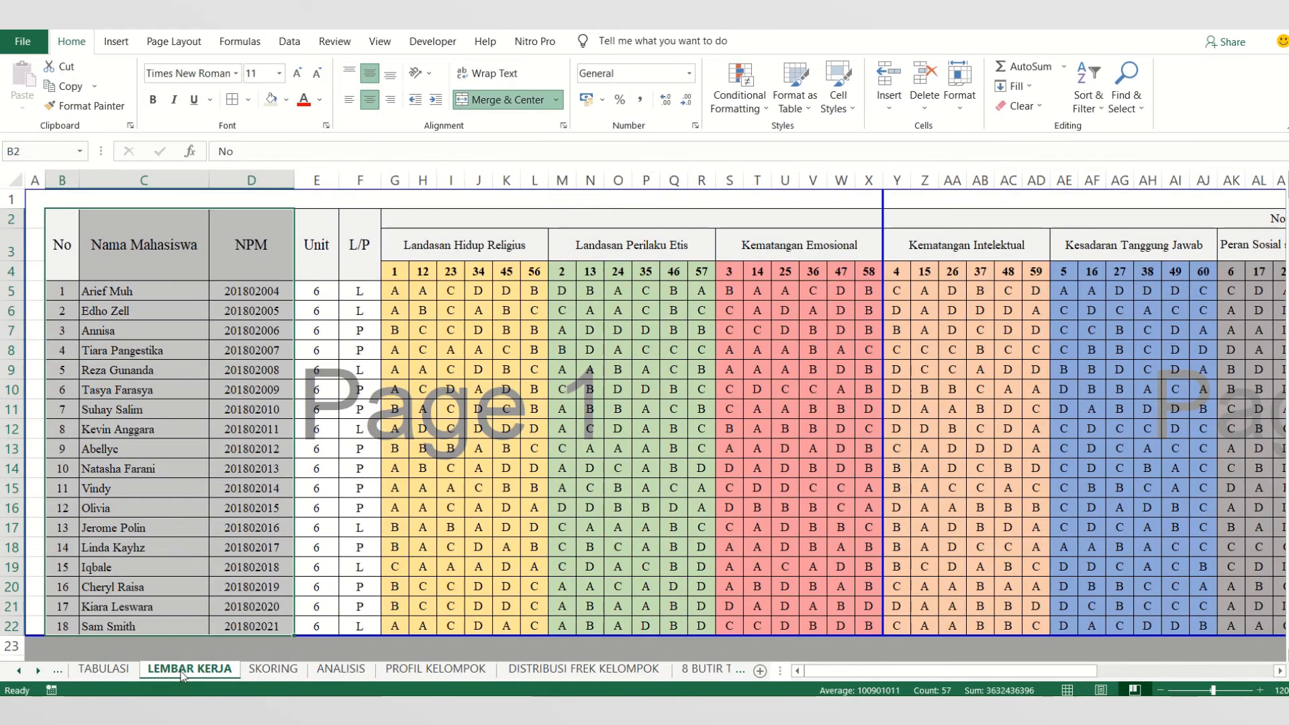
left_click(451, 508)
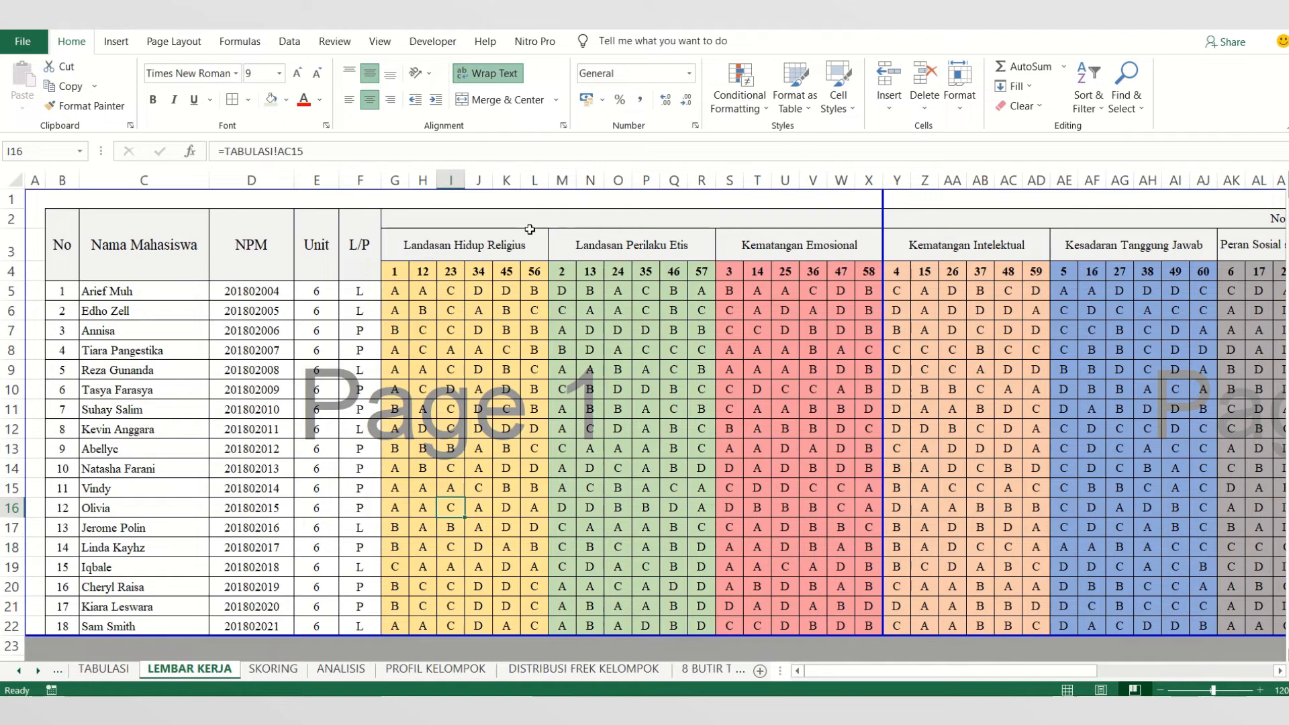
left_click_drag(520, 244, 1075, 267)
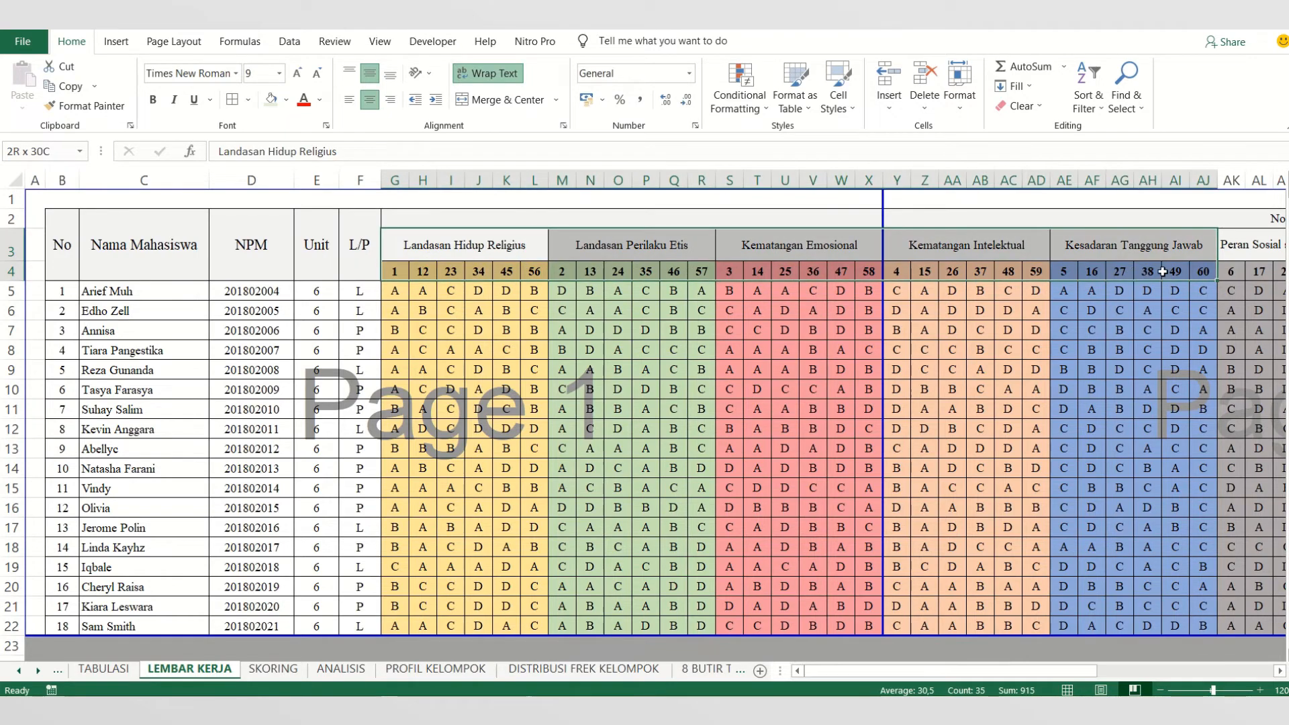
left_click_drag(1163, 271, 1126, 272)
right_click(904, 254)
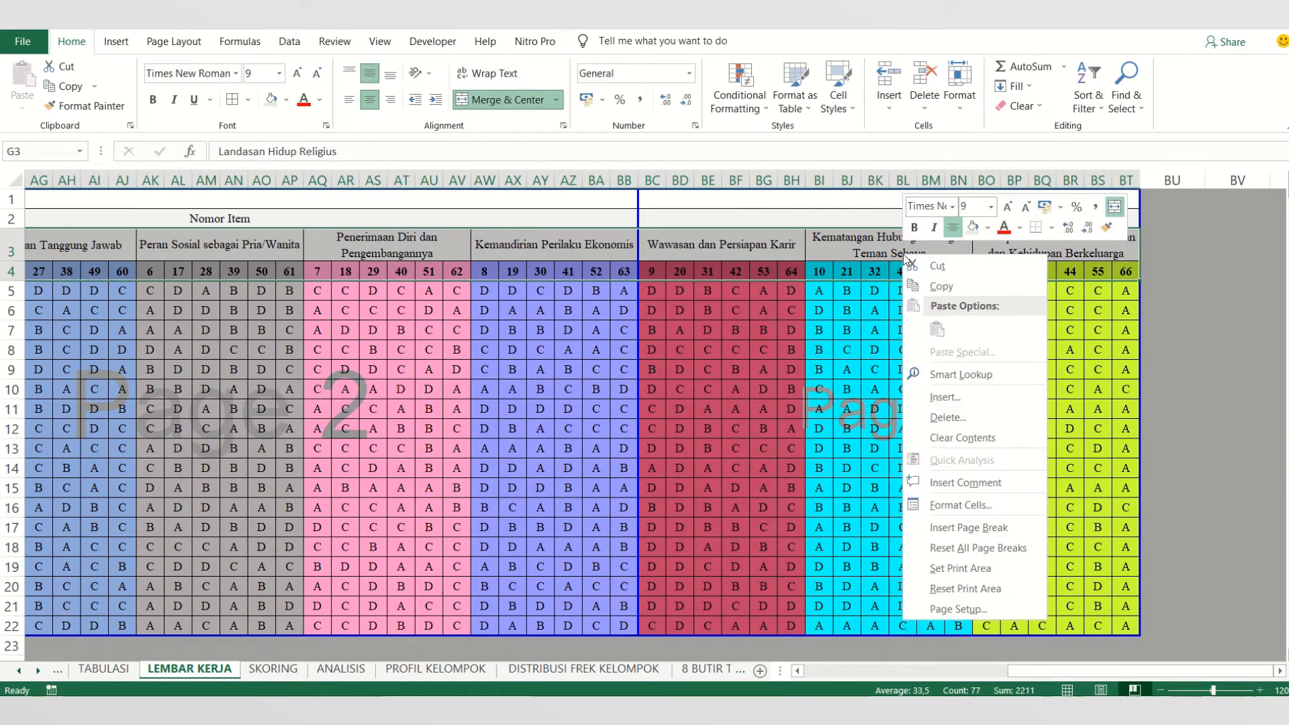
left_click(935, 287)
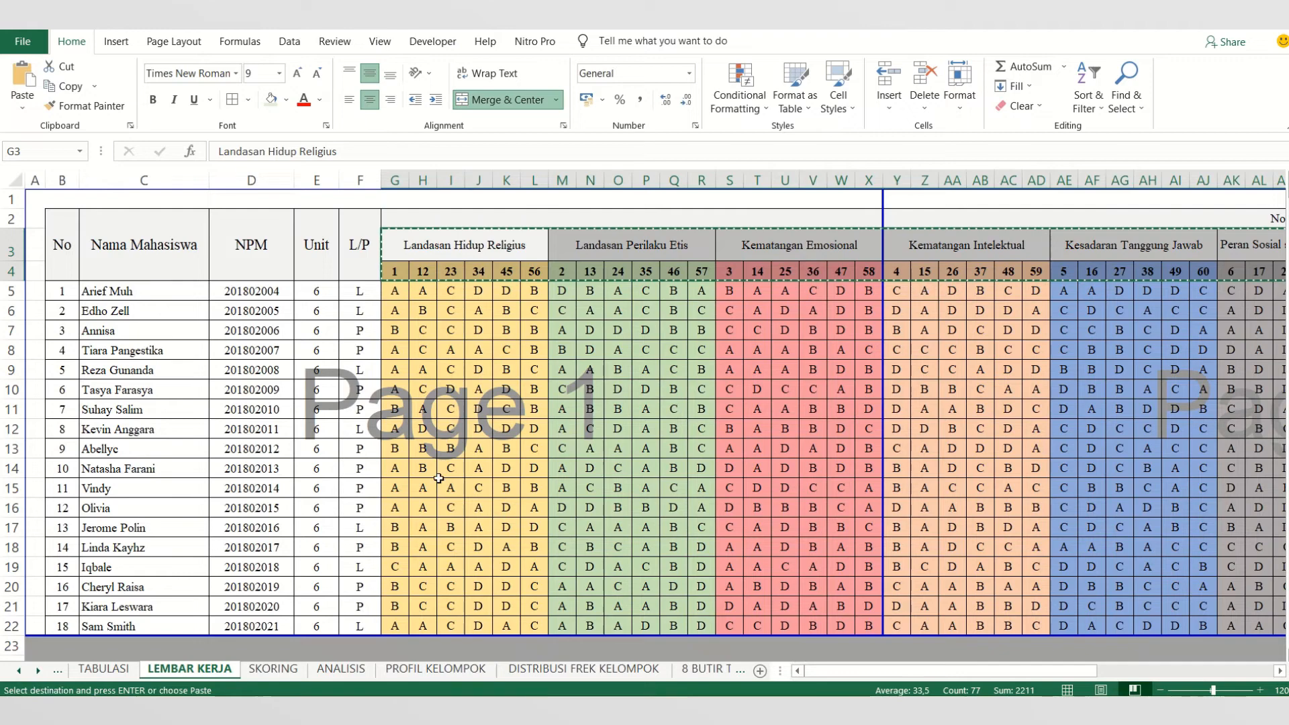
- Paste the copied header rows at cell E15 of DISTRIBUSI FREK INDIVIDU, keeping the source column widths
left_click(761, 671)
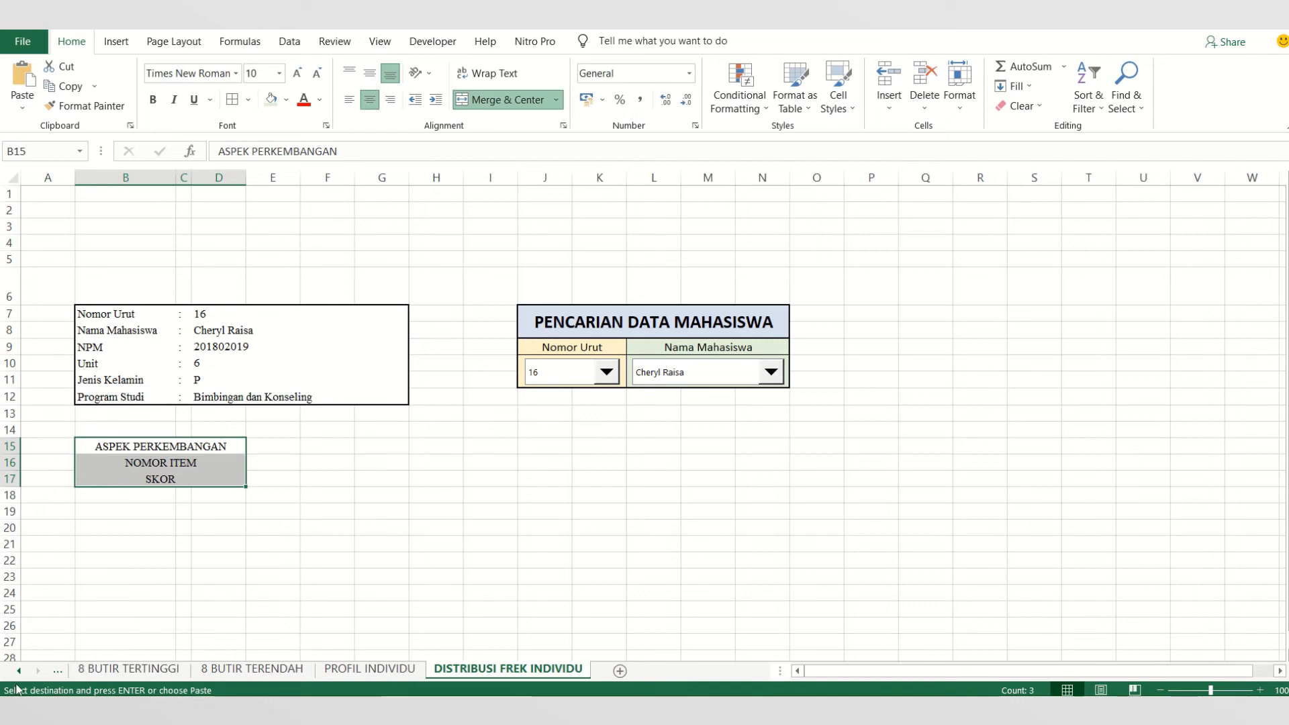
right_click(38, 671)
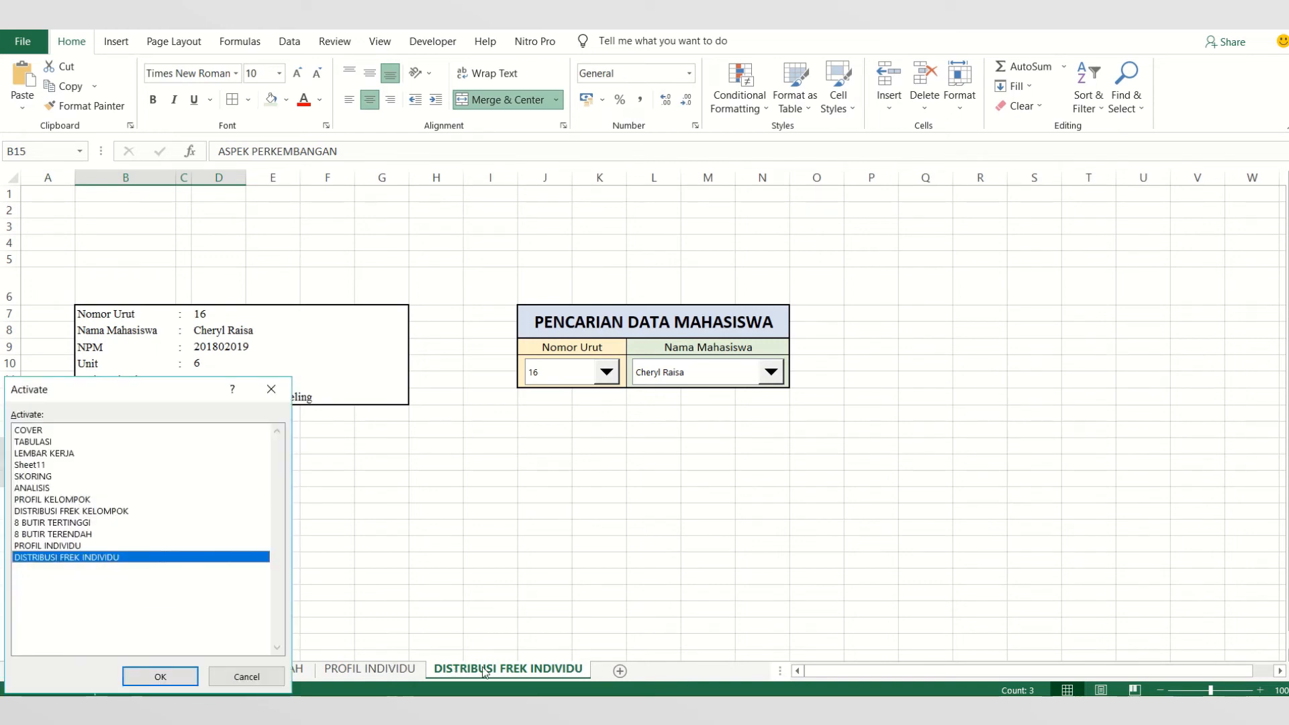
left_click(159, 677)
right_click(265, 444)
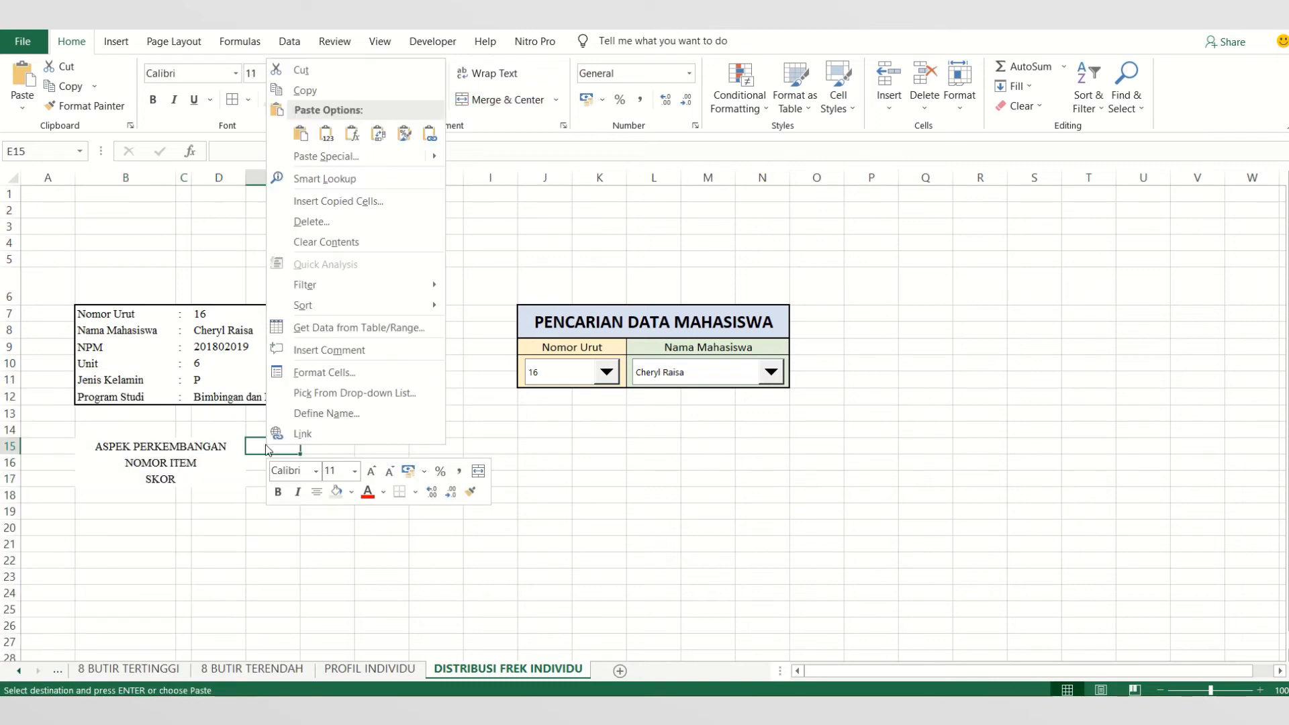
mouse_move(436, 159)
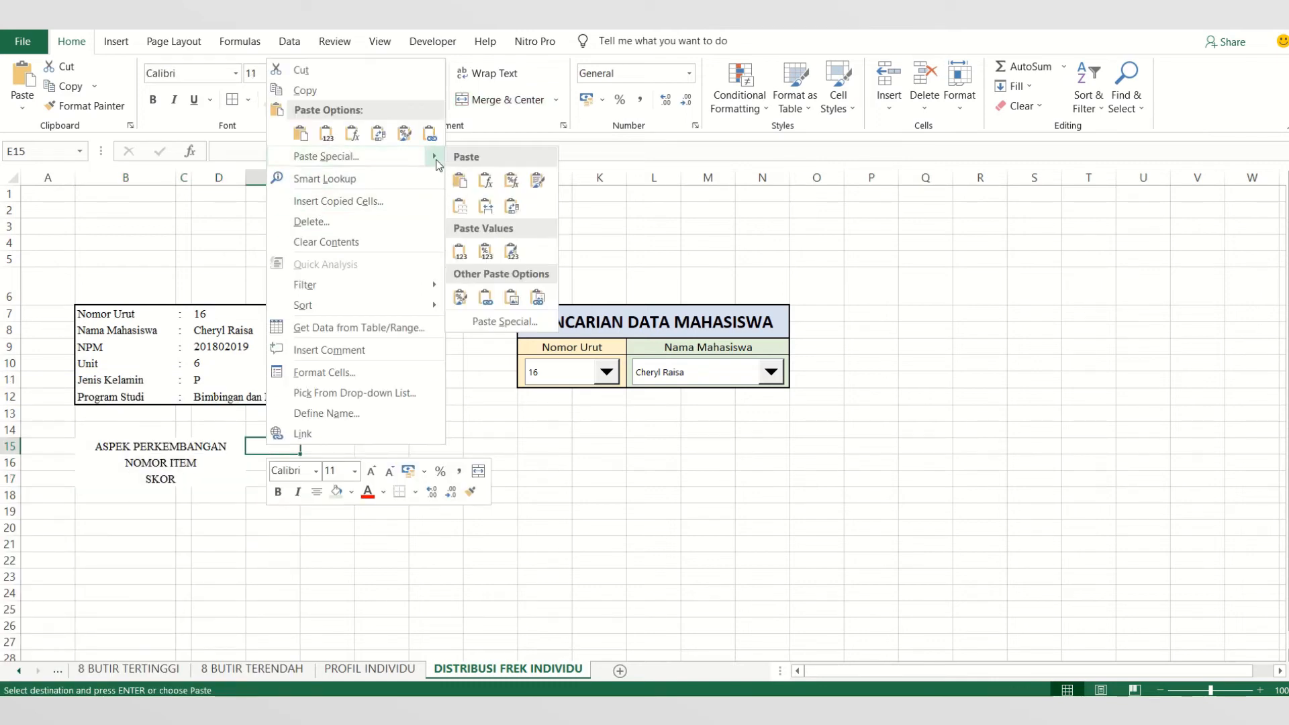
left_click(487, 206)
- Apply borders again to the merged labels ASPEK PERKEMBANGAN, NOMOR ITEM and SKOR in B15:D17
left_click(302, 463)
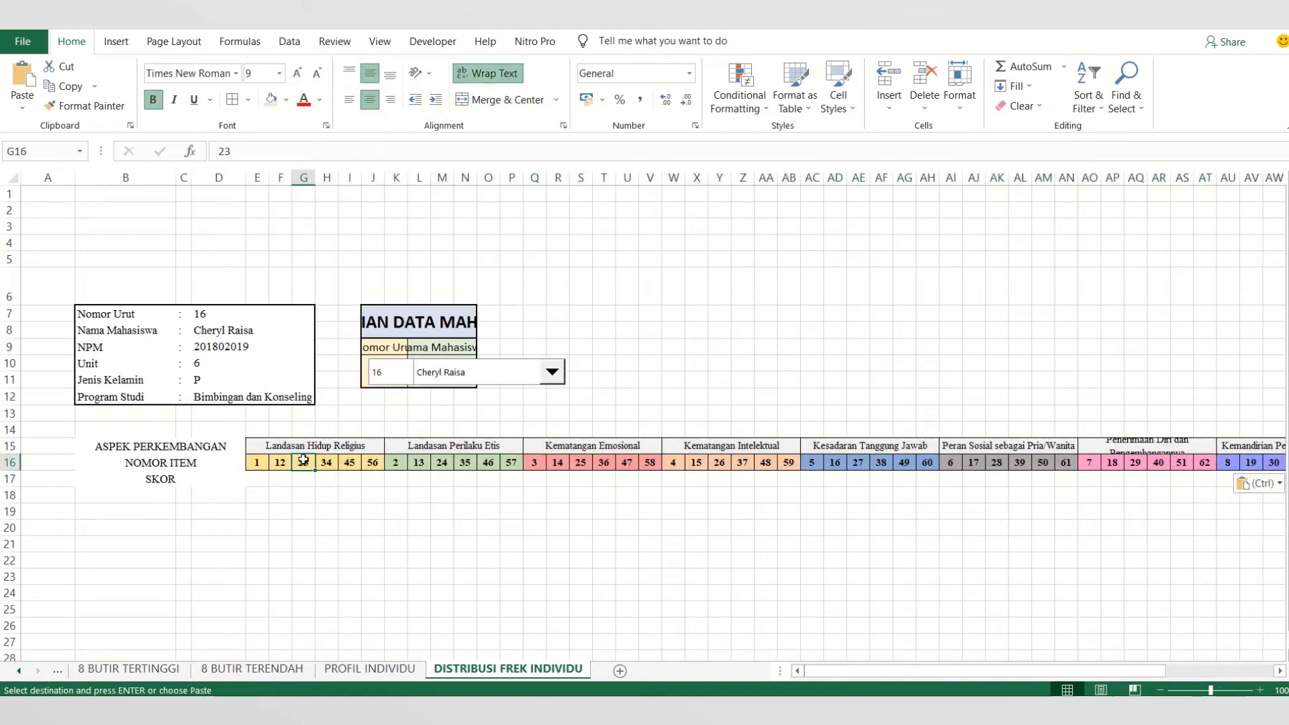
left_click(258, 463)
left_click(270, 445)
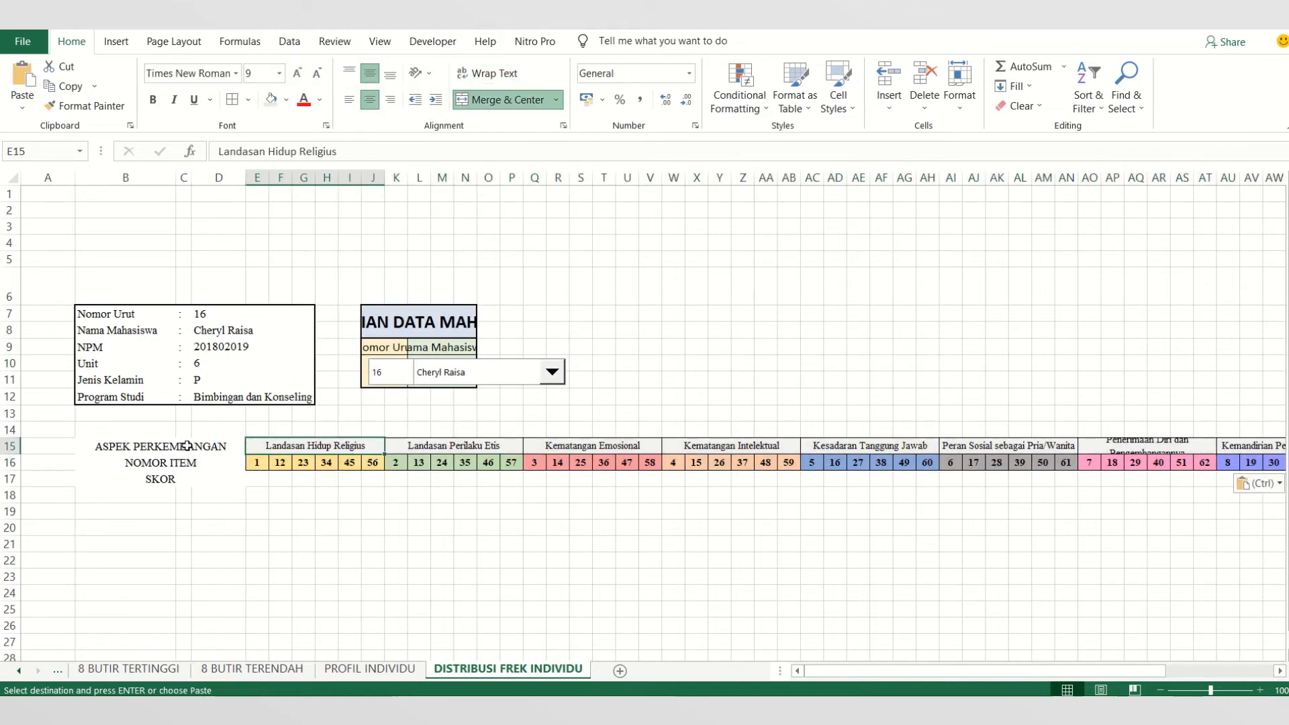
left_click_drag(161, 446, 222, 464)
key("Escape")
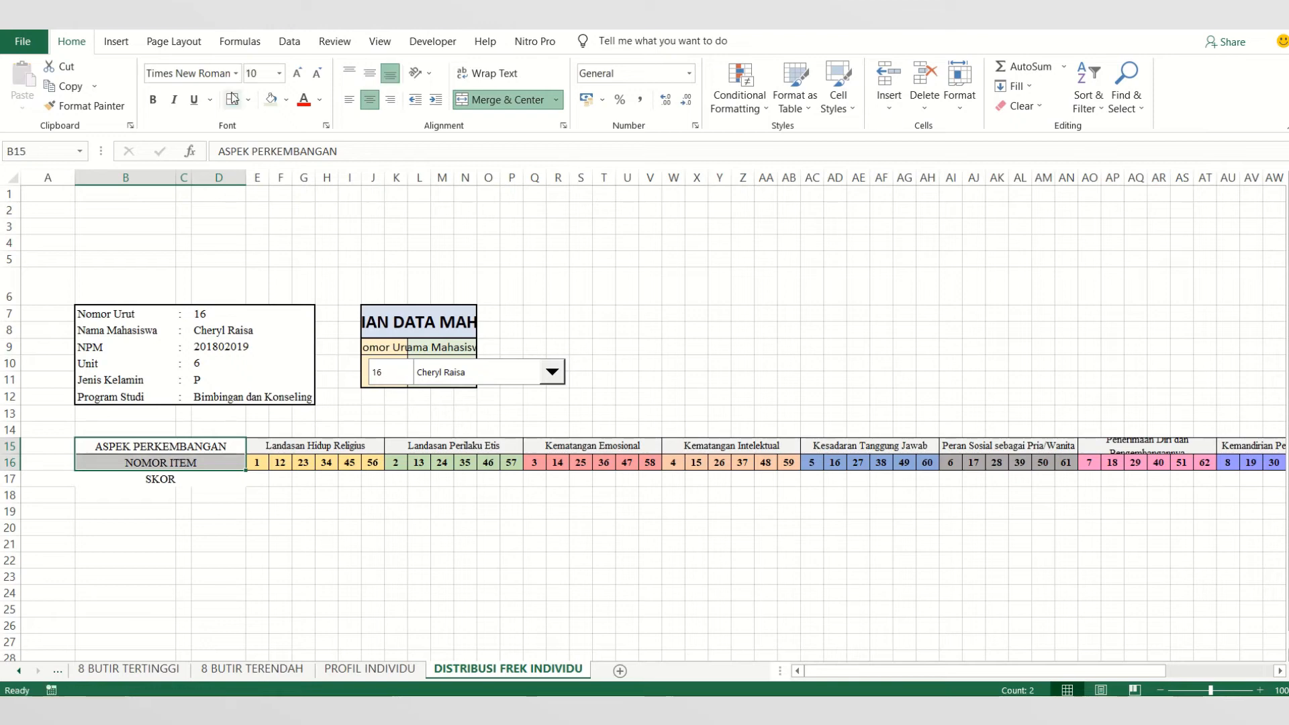
left_click(327, 528)
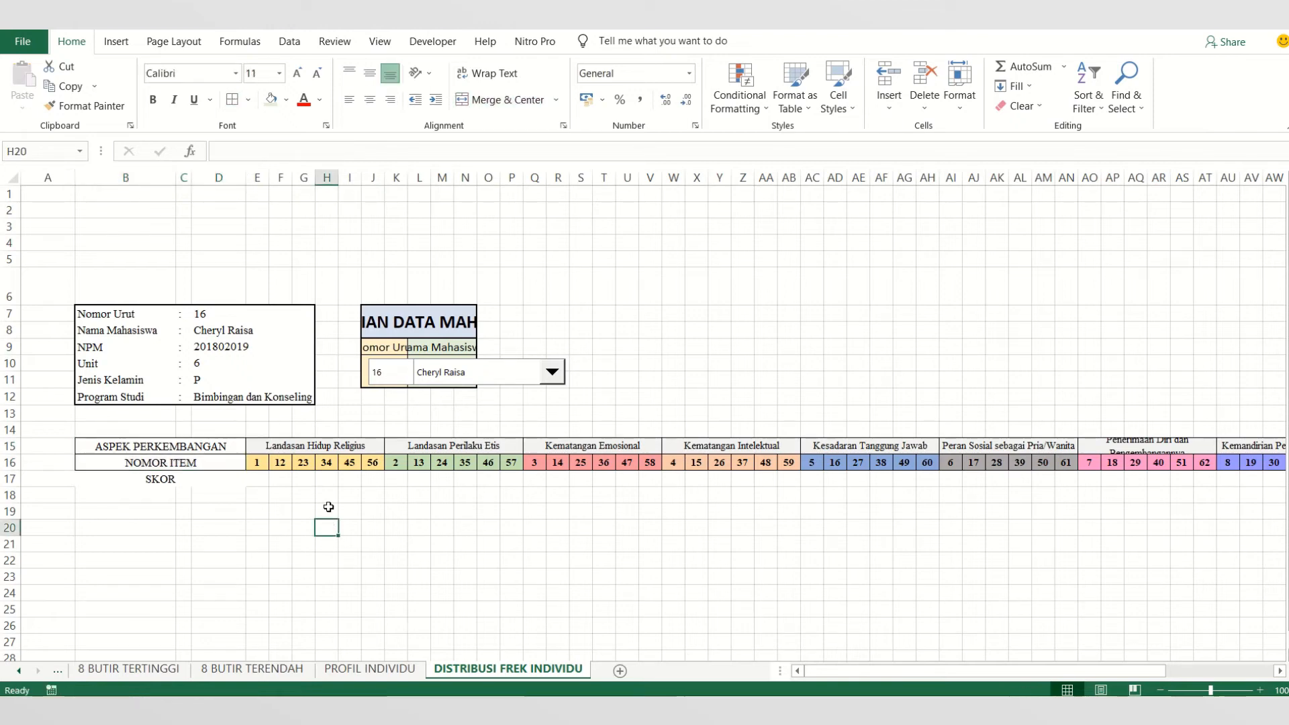
left_click(219, 480)
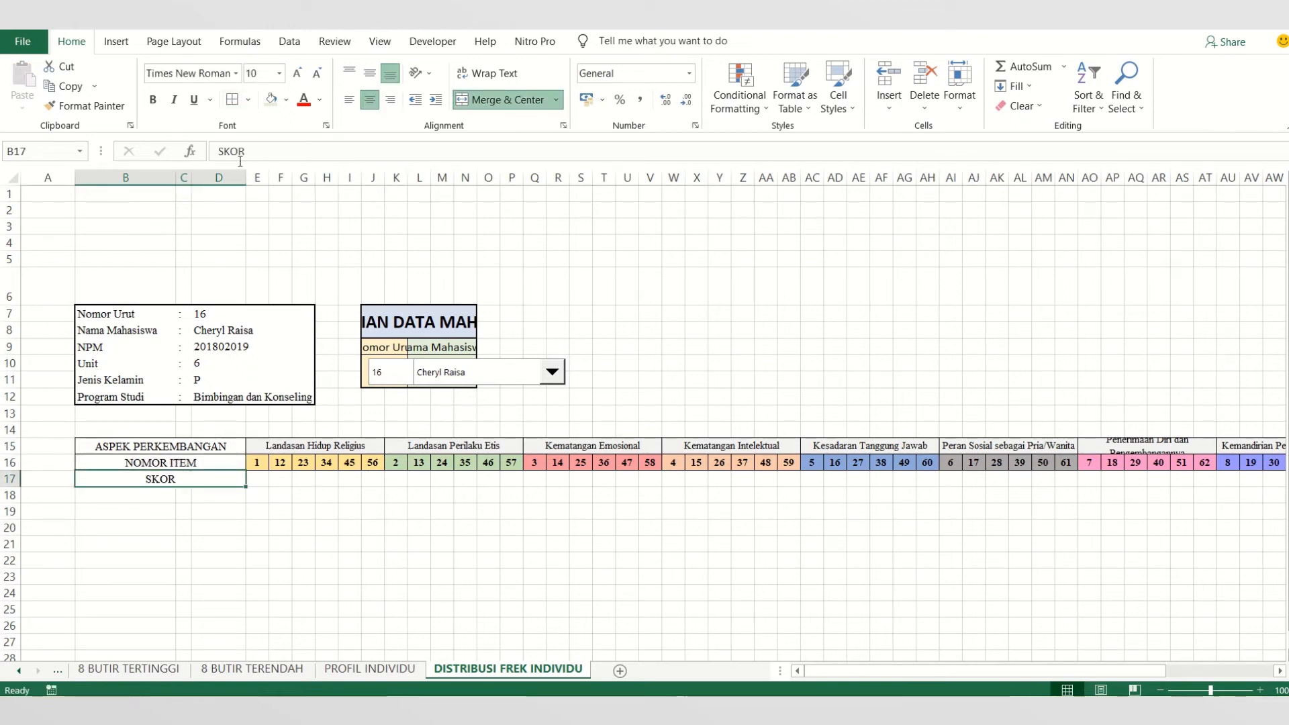
left_click(259, 481)
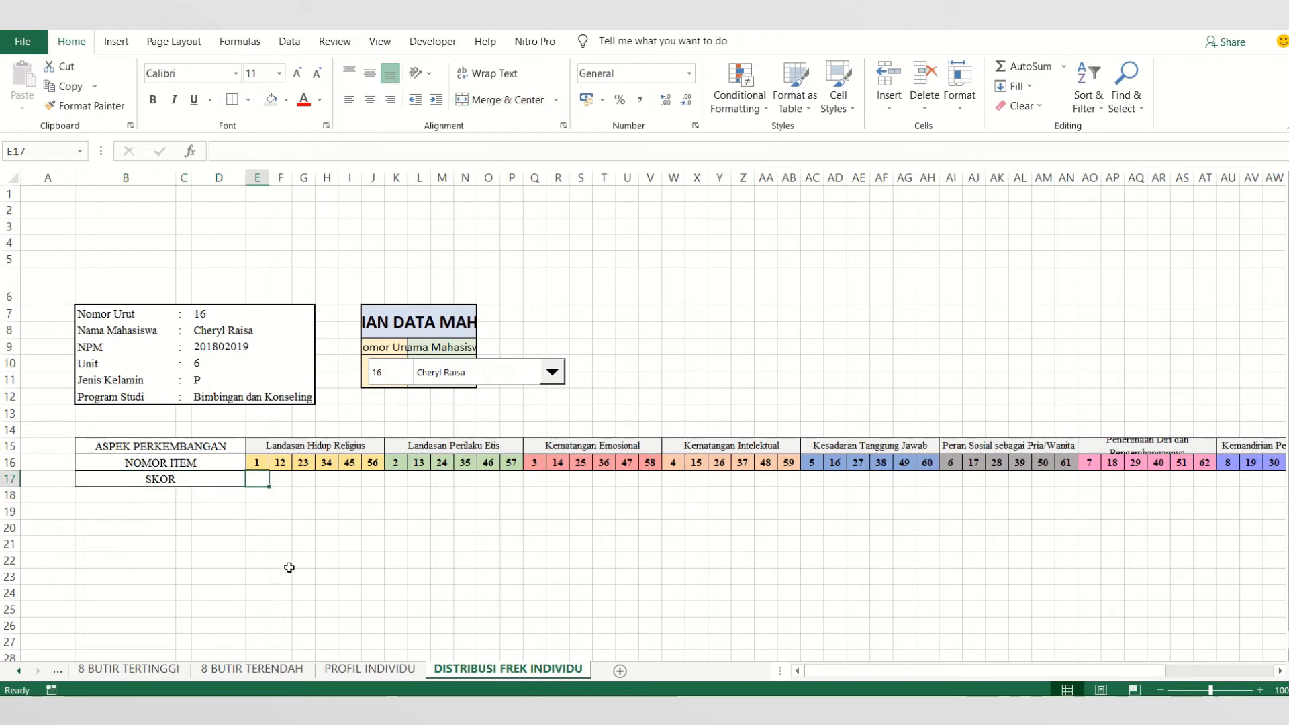
left_click(375, 514)
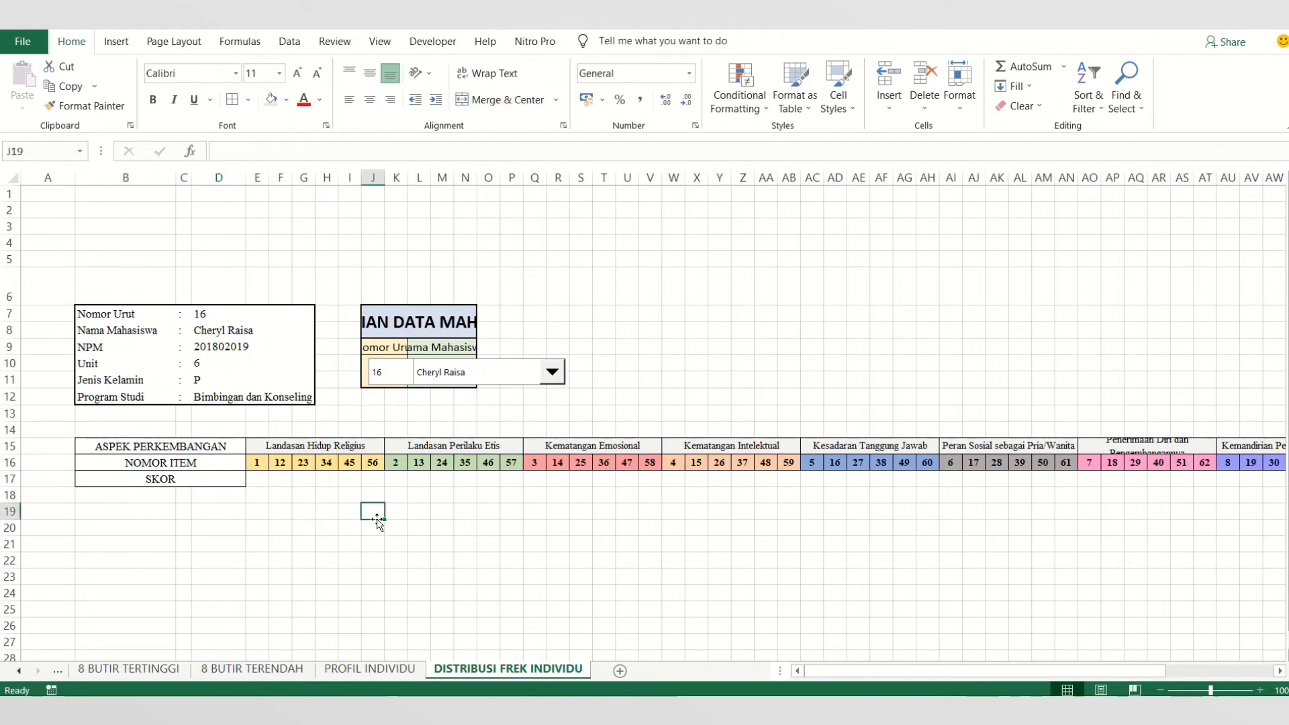
left_click(433, 557)
left_click(304, 463)
left_click(296, 381)
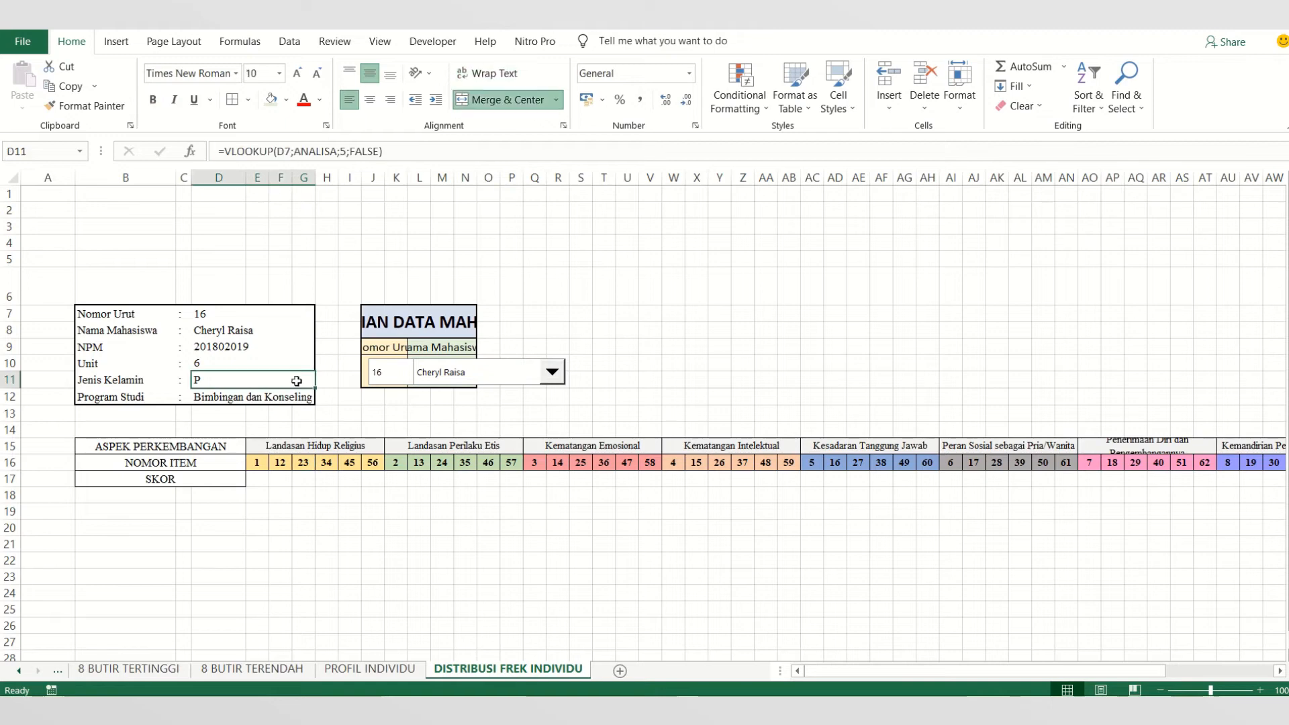
left_click(304, 399)
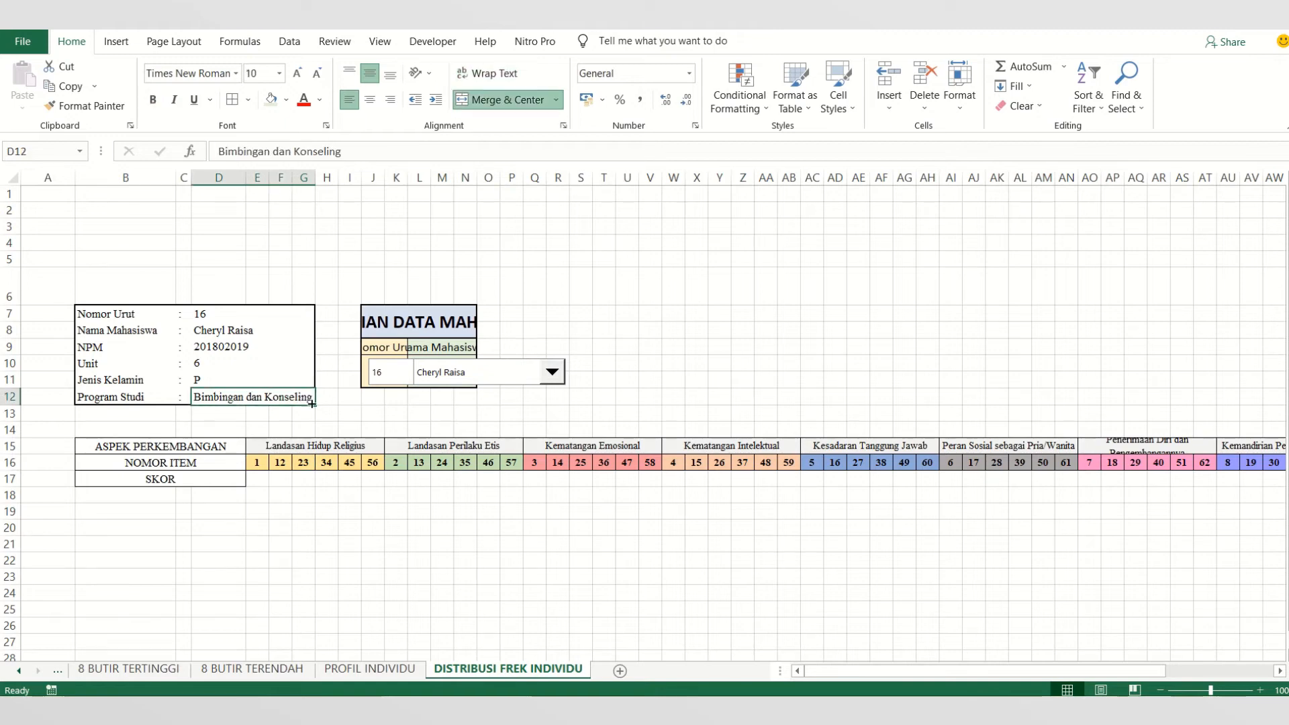
- Widen the PENCARIAN DATA MAHASISWA title by merging and centering it across J7:U8
left_click(419, 320)
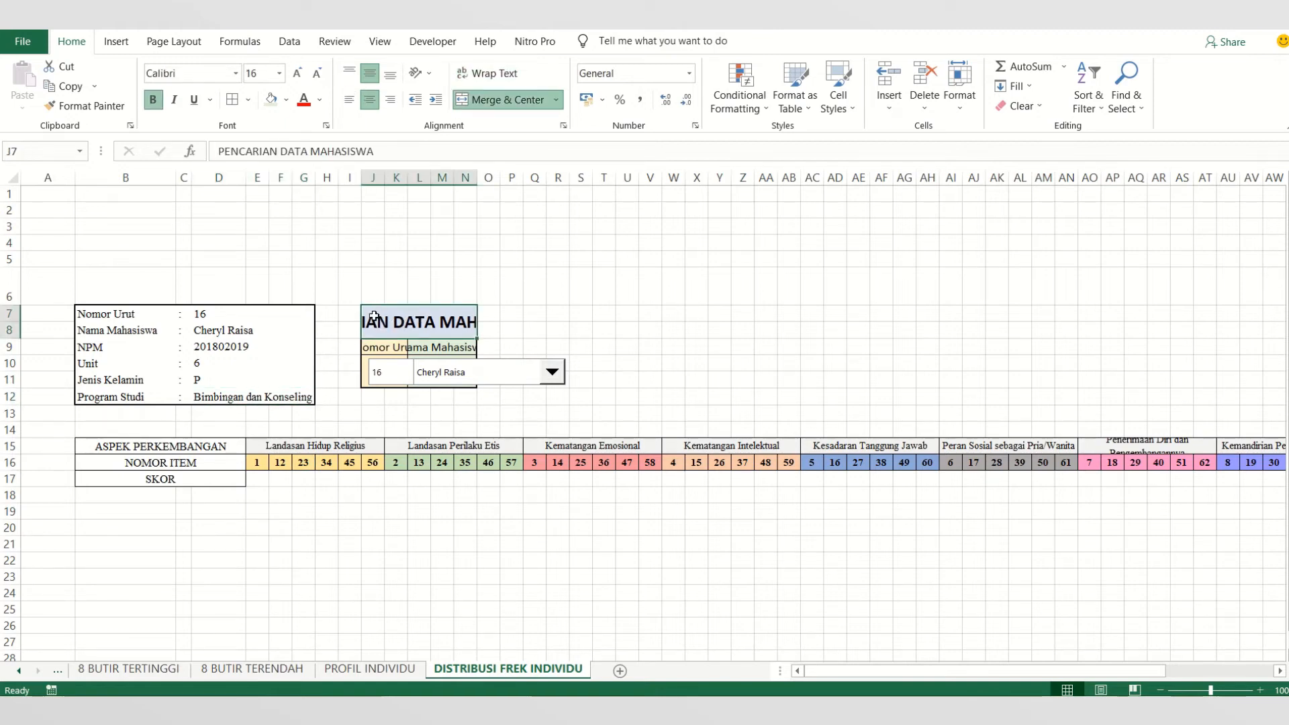
left_click(531, 318)
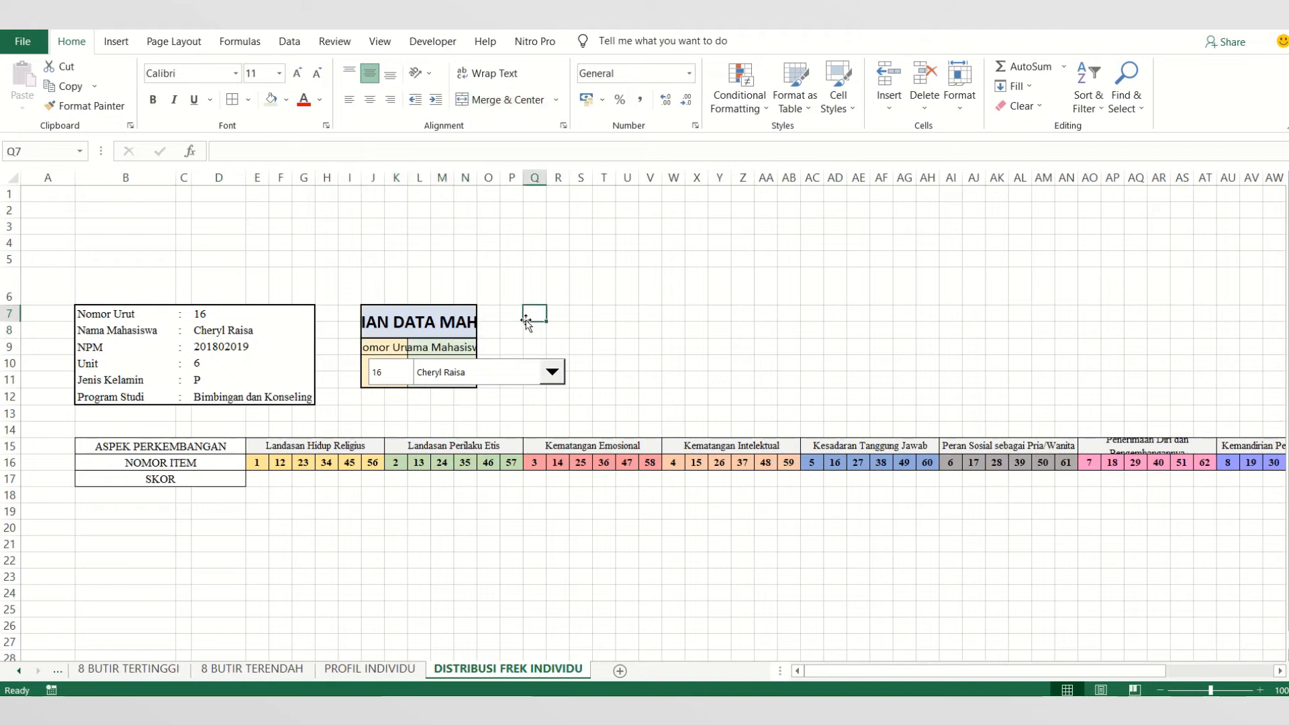
left_click_drag(381, 318, 616, 326)
left_click(531, 100)
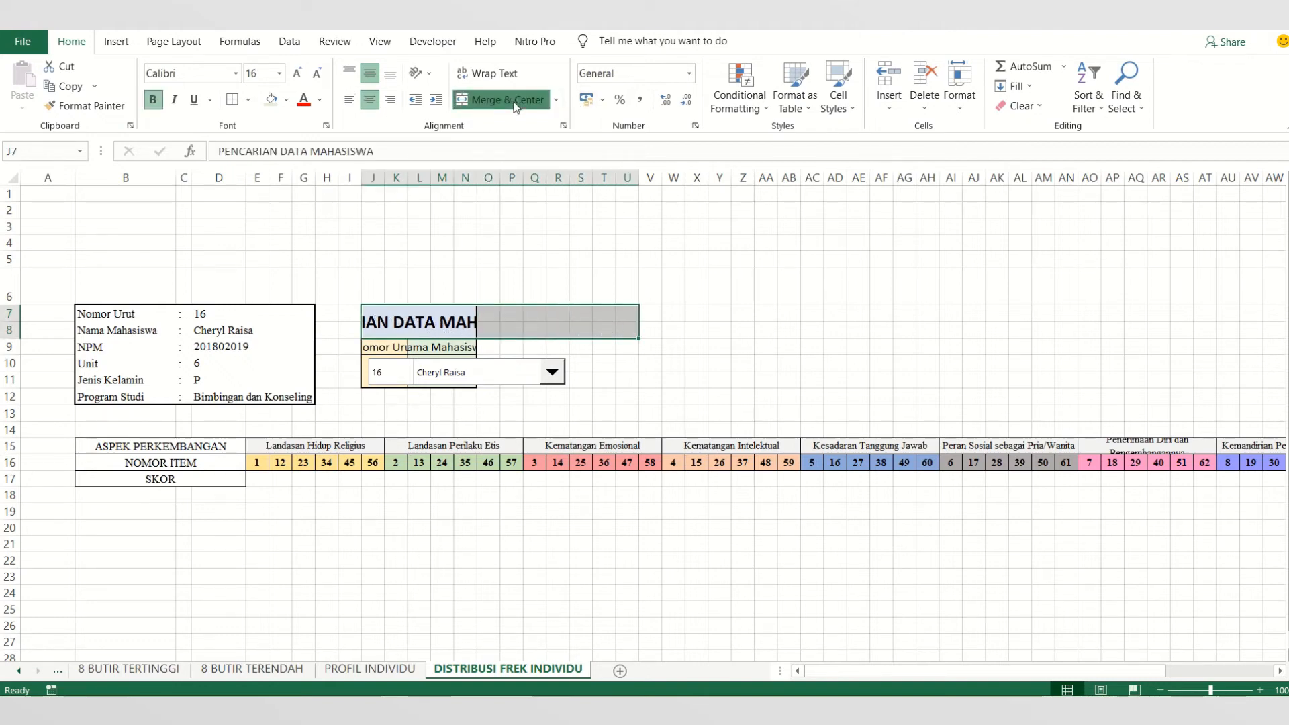
left_click(521, 97)
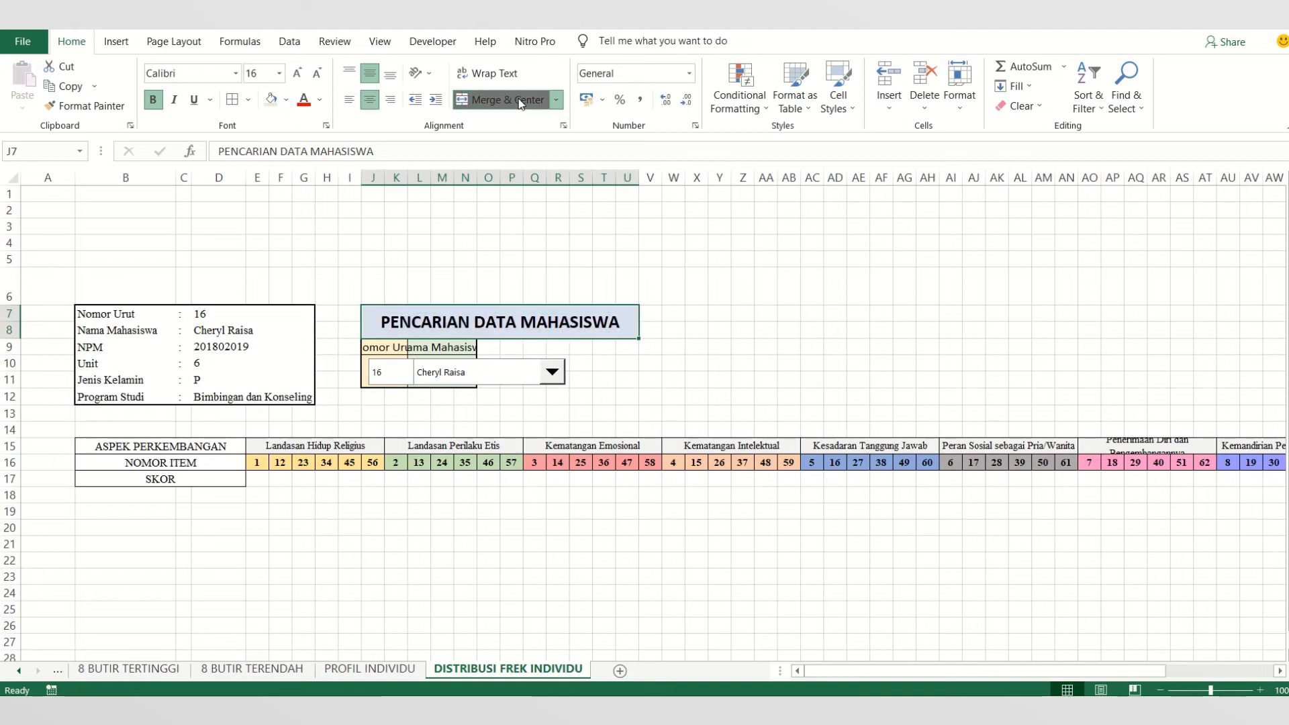
- Unmerge the Nama Mahasiswa header in L9:N9 and move its text to cell N9
left_click(393, 346)
left_click(424, 347)
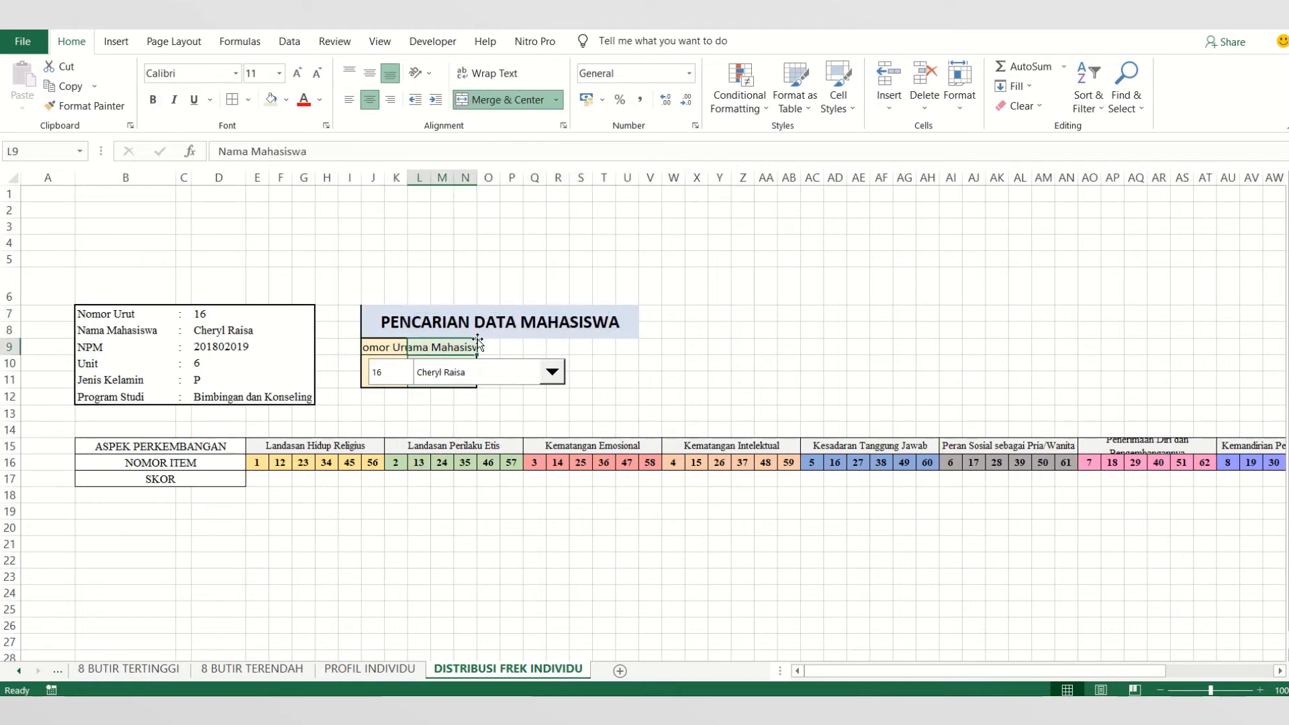
left_click(396, 348)
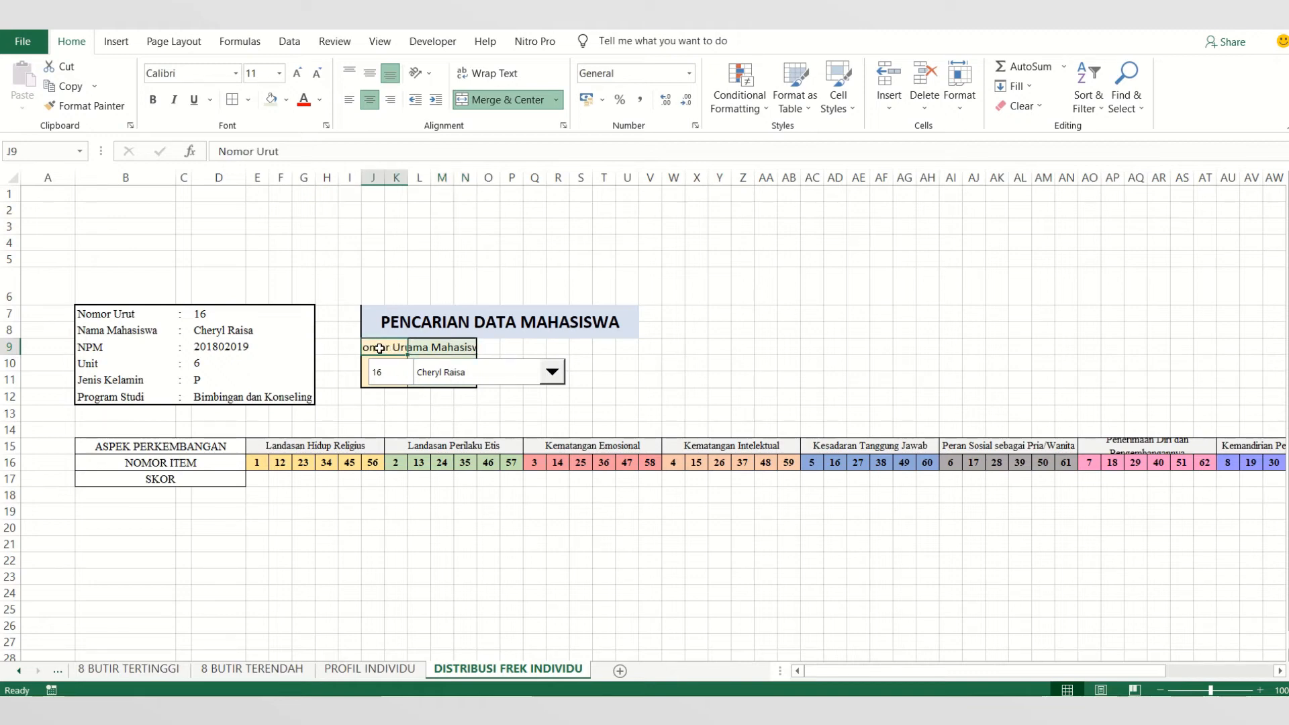
left_click(425, 348)
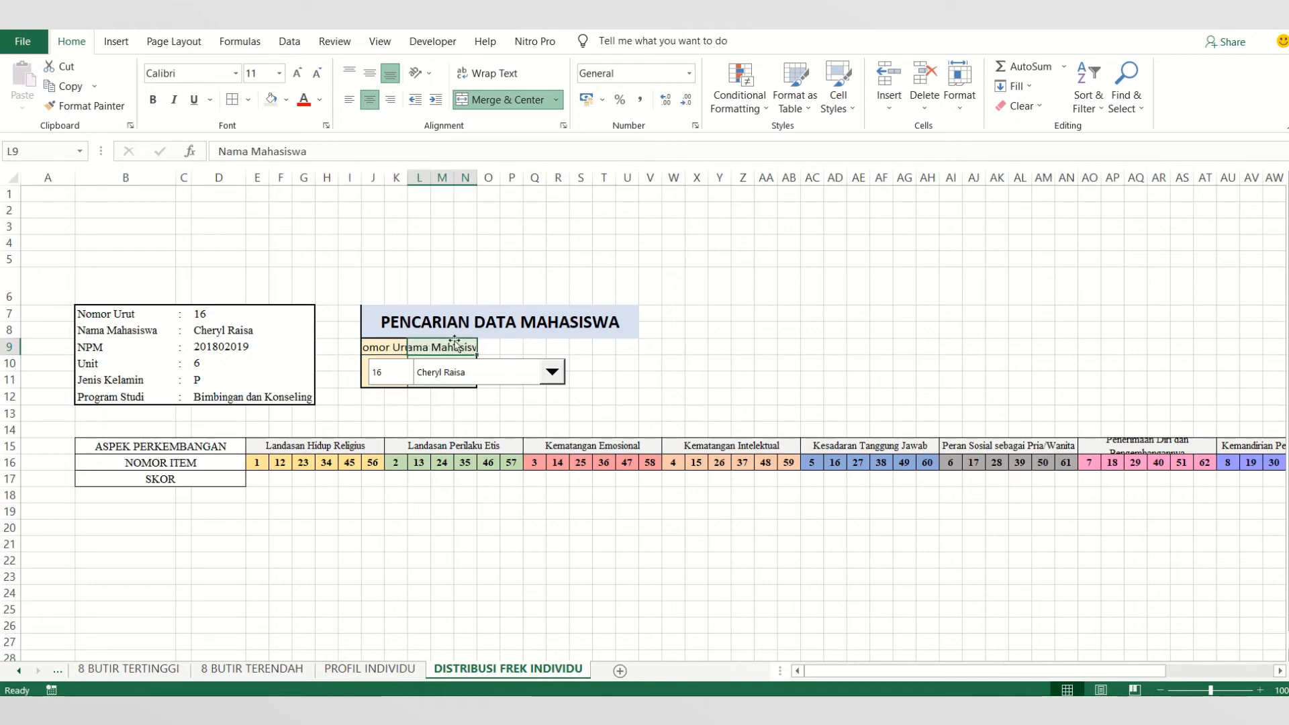
left_click(487, 95)
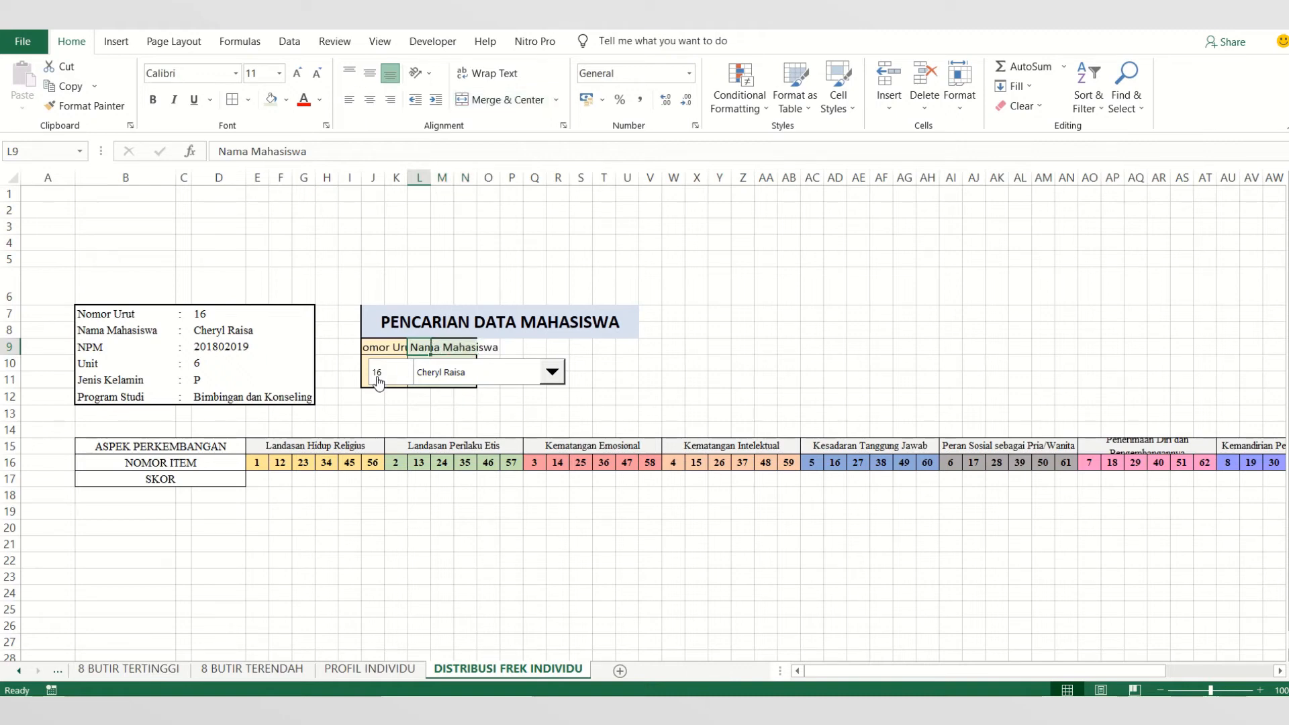
key("ctrl+c")
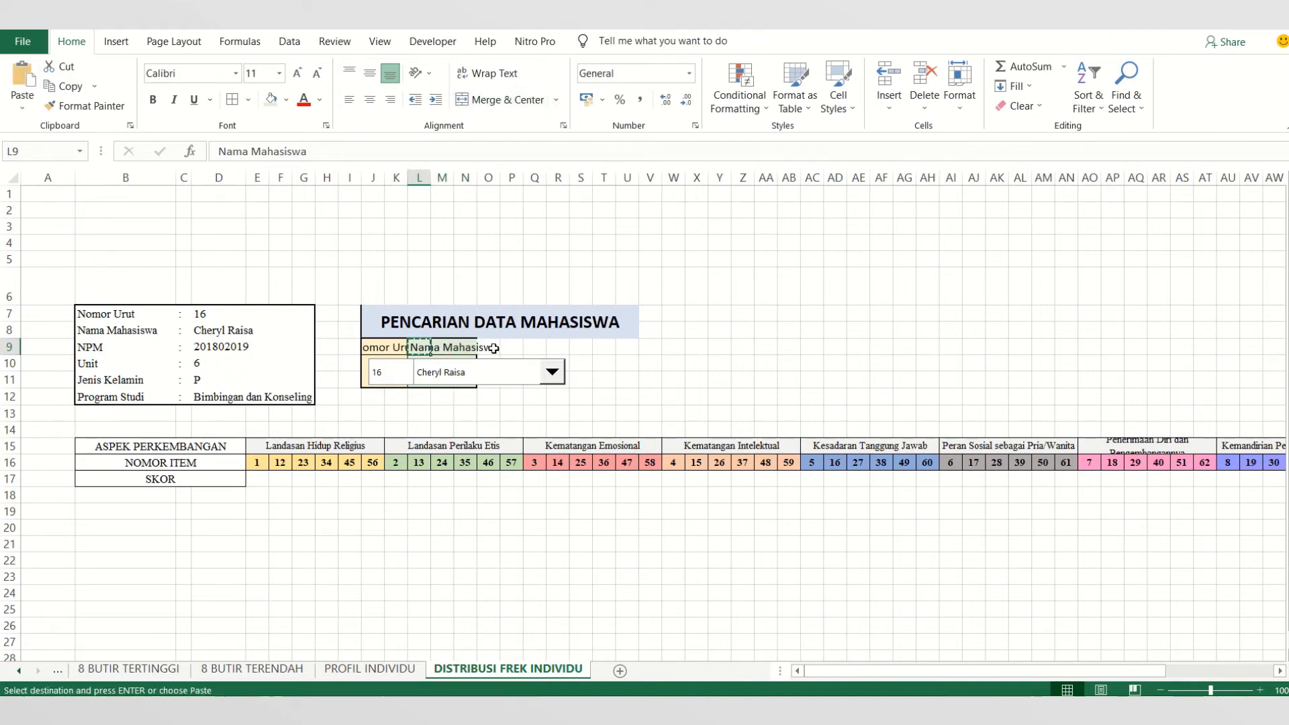
left_click(465, 347)
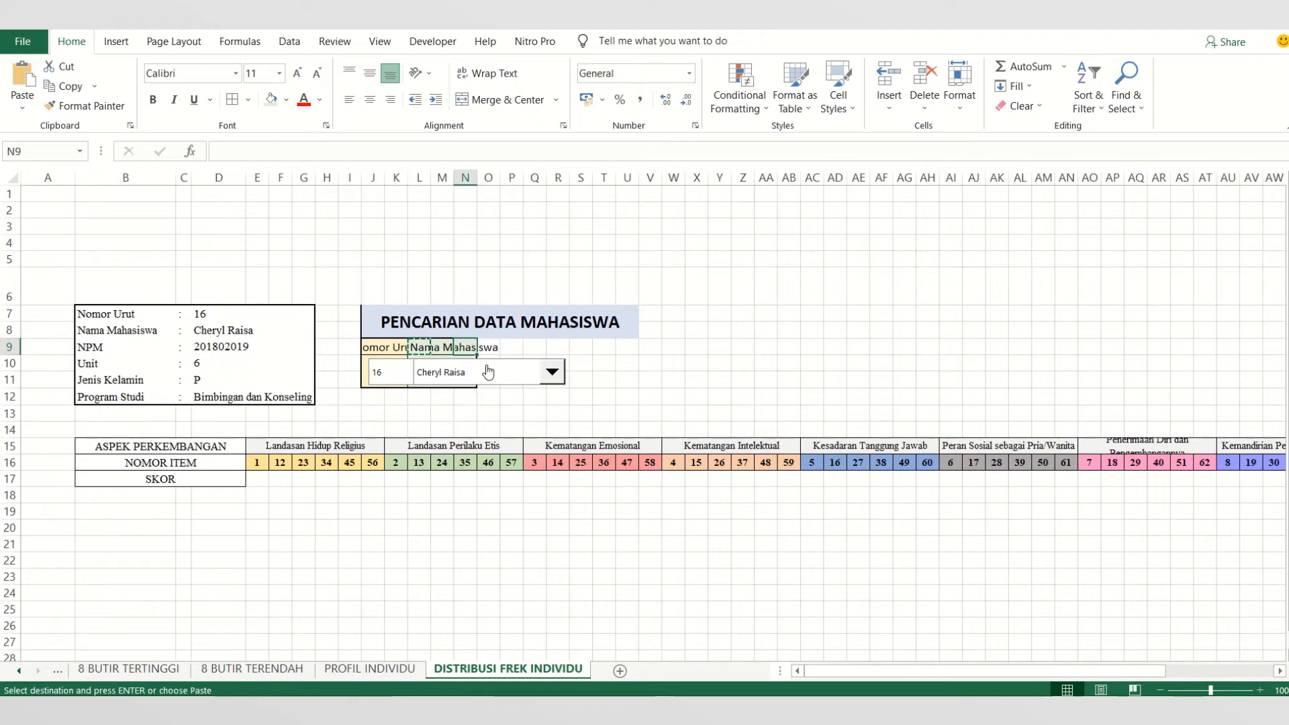
key("Return")
- Merge and center the Nomor Urut header across J9:M9 and the Nama Mahasiswa header across N9:U9
left_click(493, 429)
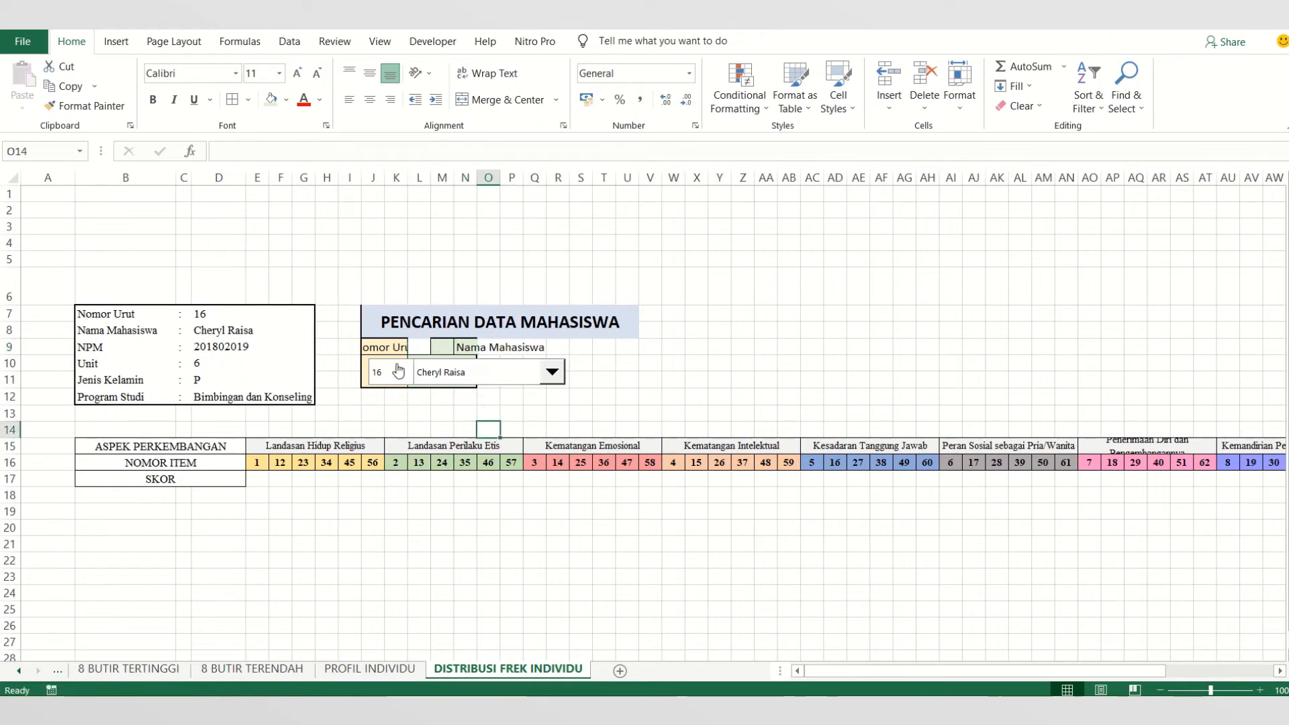
left_click(420, 345)
left_click(439, 346)
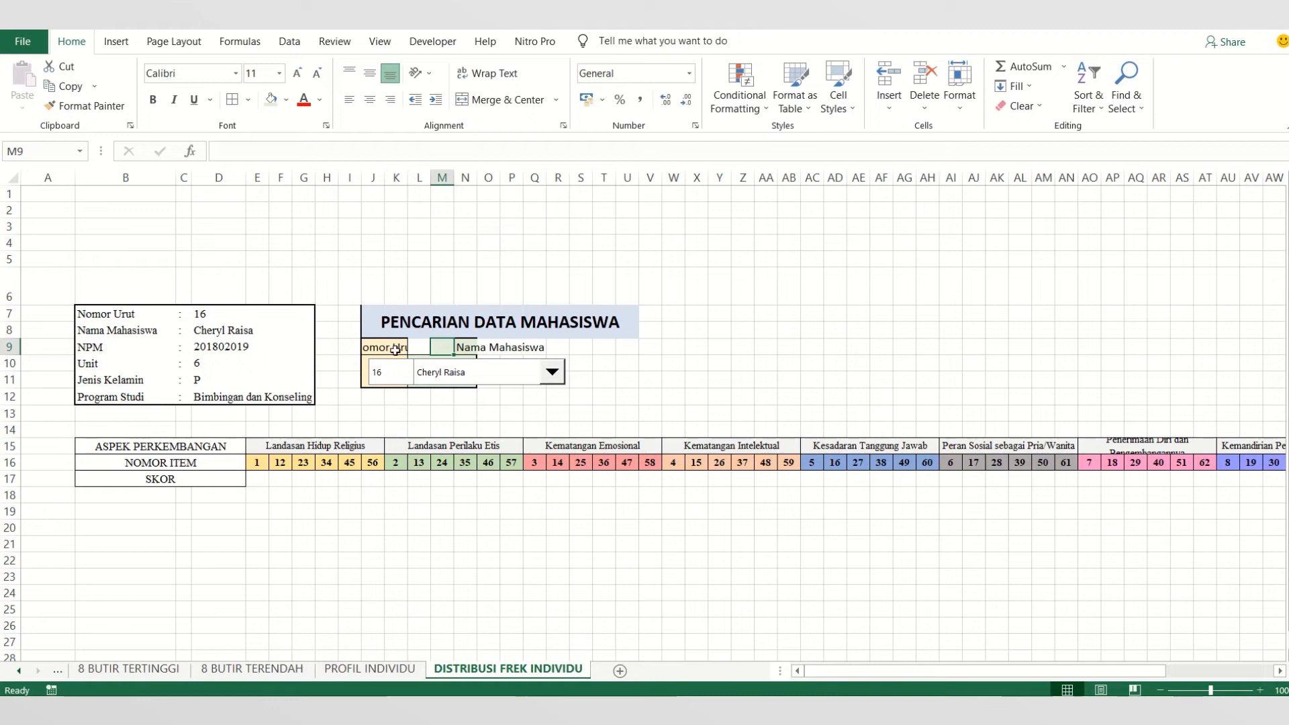
left_click_drag(373, 349, 444, 347)
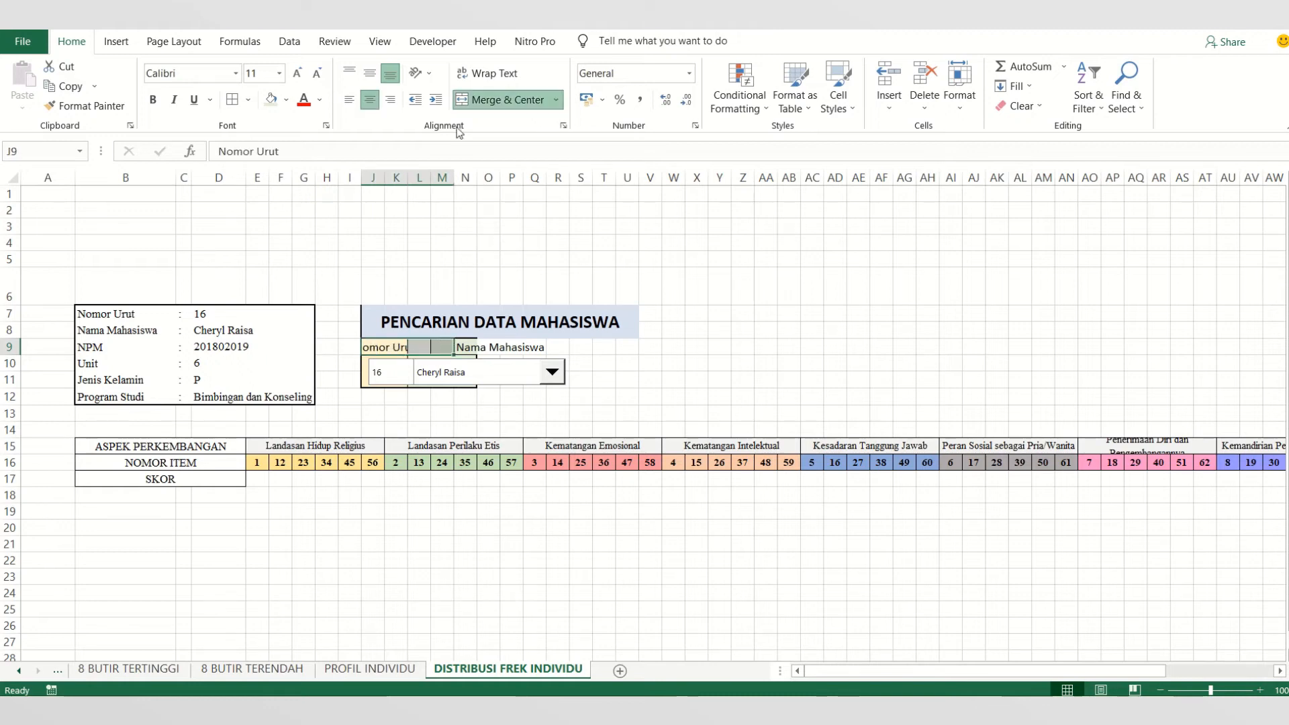
left_click(474, 100)
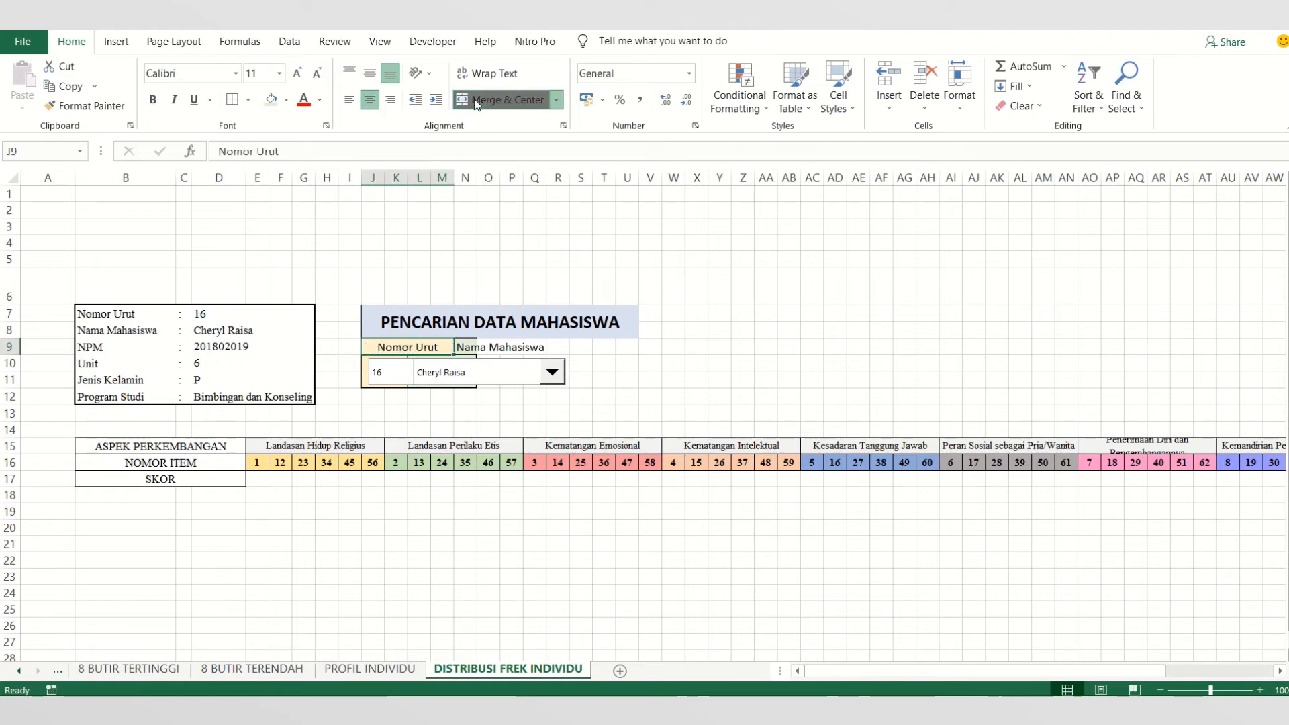
left_click_drag(470, 347, 631, 347)
left_click(497, 100)
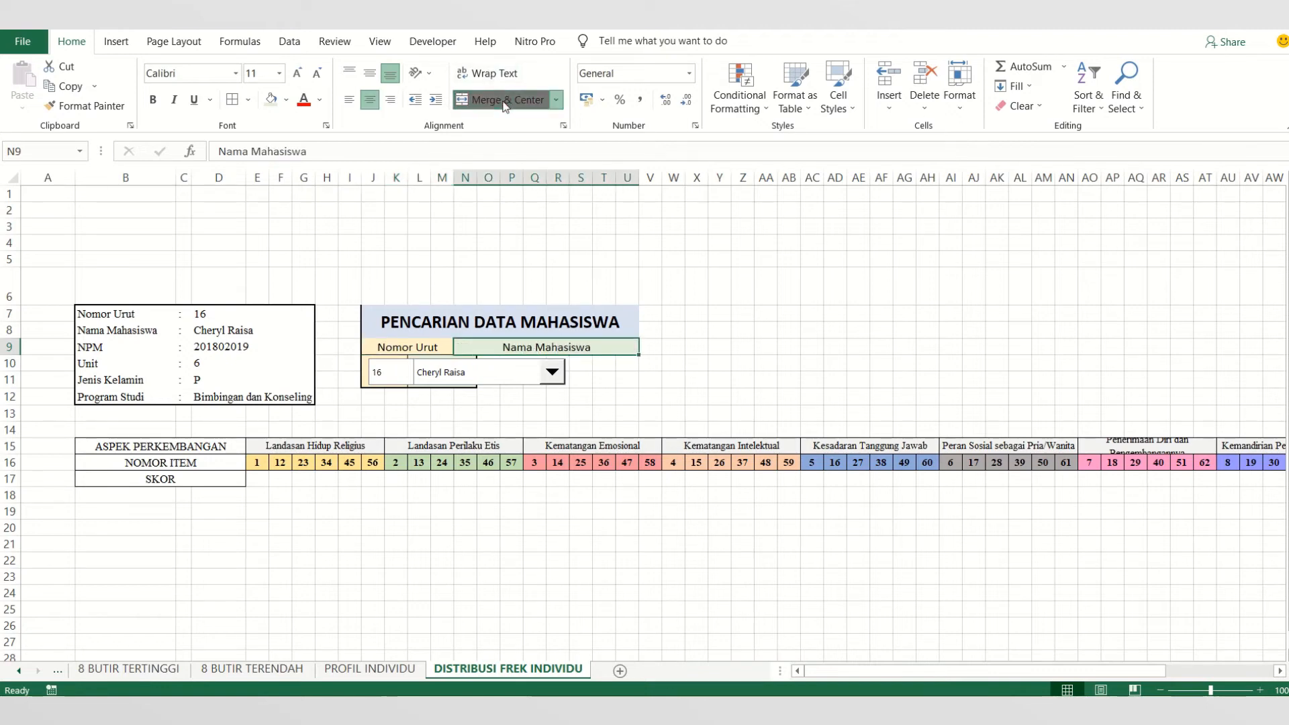
- Move the student-name combo box off the search table to the empty area below it
left_click(523, 377)
left_click(524, 368)
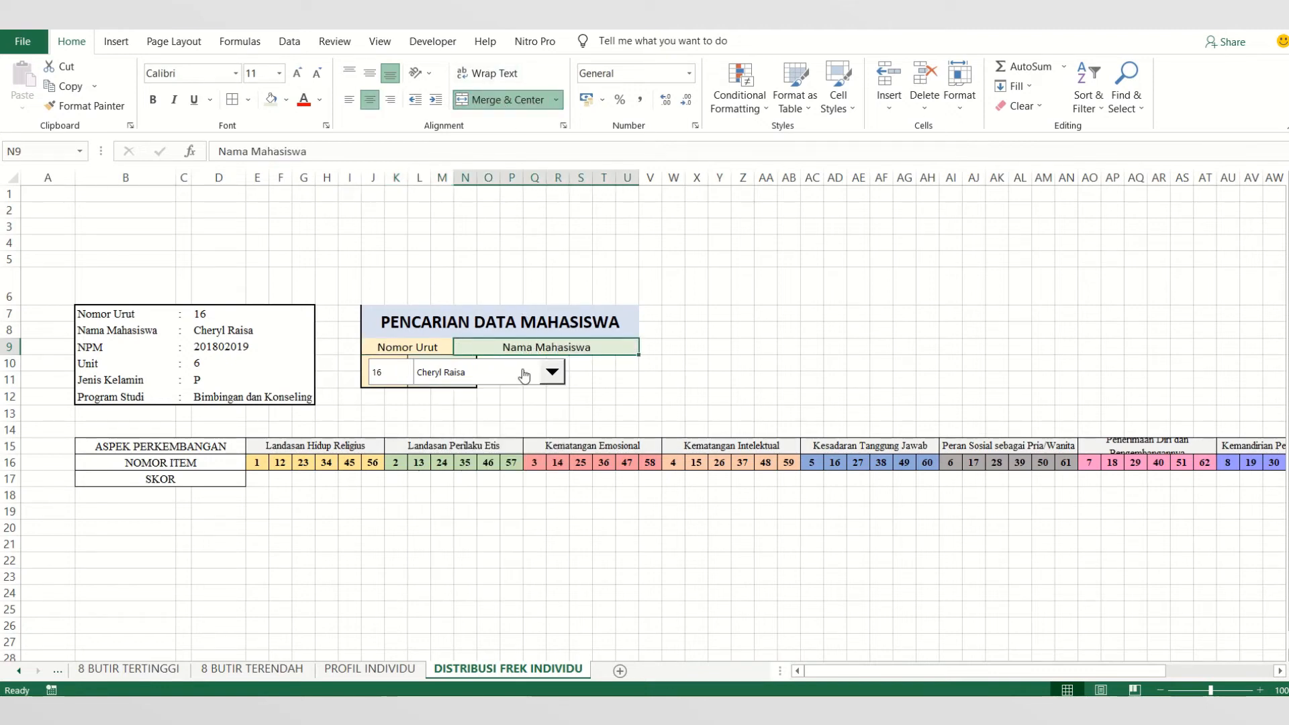
right_click(524, 367)
key("Escape")
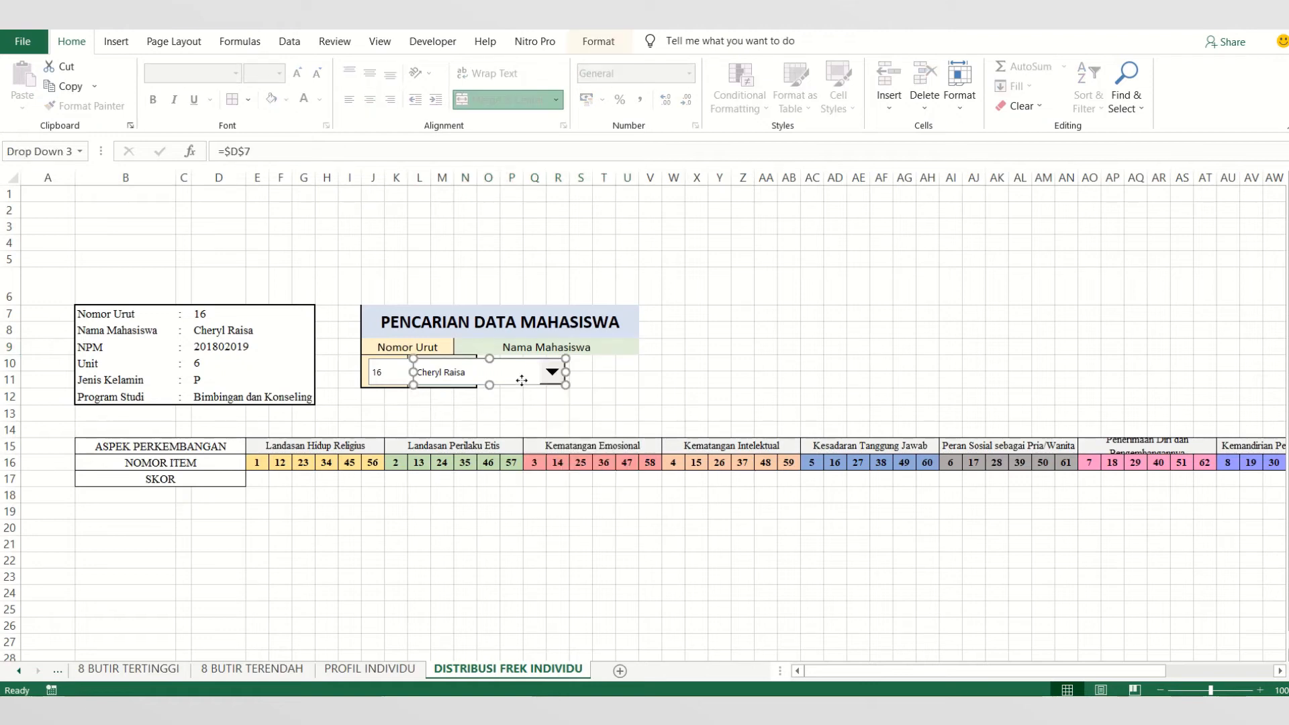
left_click_drag(513, 382, 570, 423)
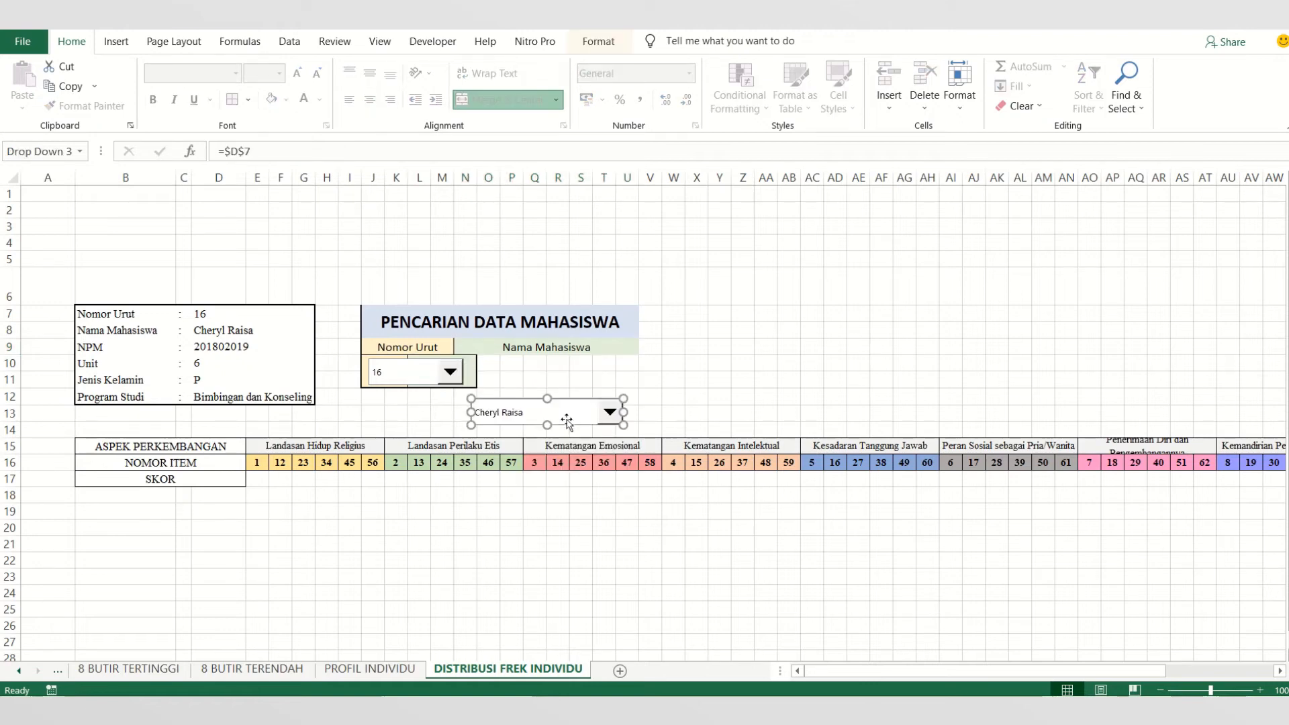
- Move the Nomor Urut combo box off the search table into the empty rows below it
left_click(432, 378)
left_click(432, 377)
right_click(430, 372)
key("Escape")
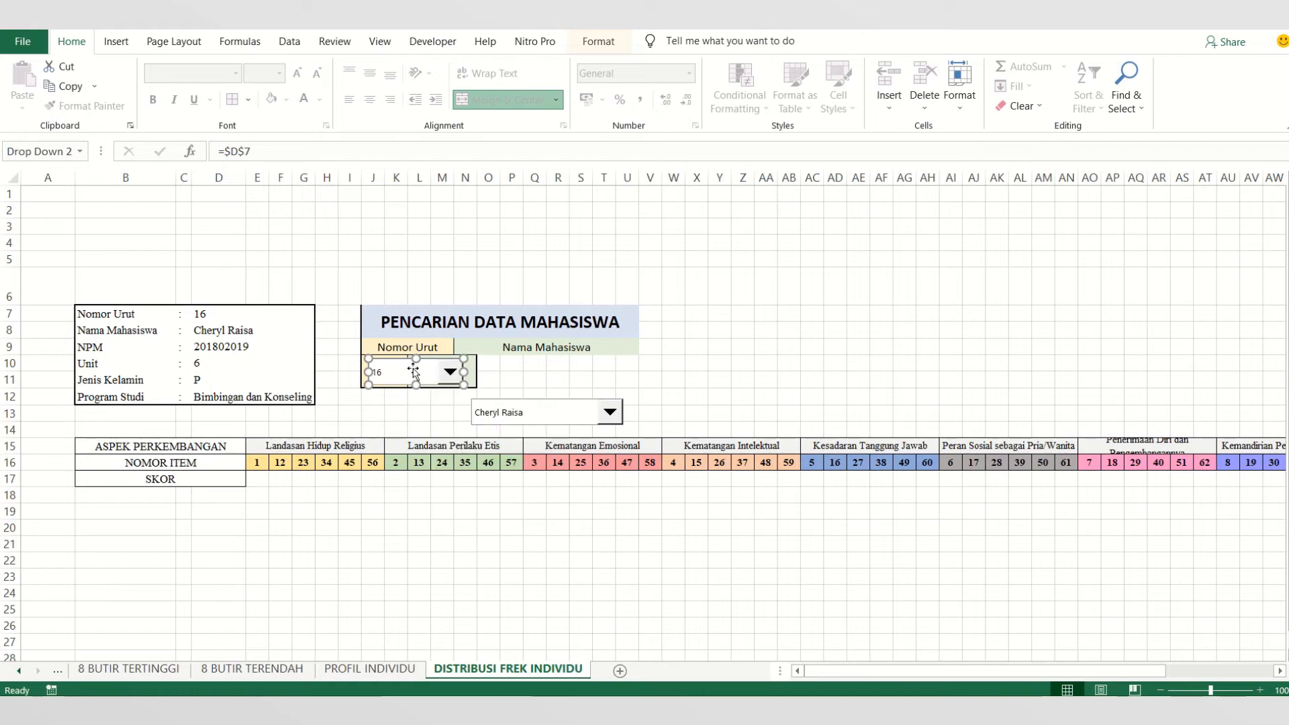
left_click_drag(412, 372, 407, 421)
left_click(376, 397)
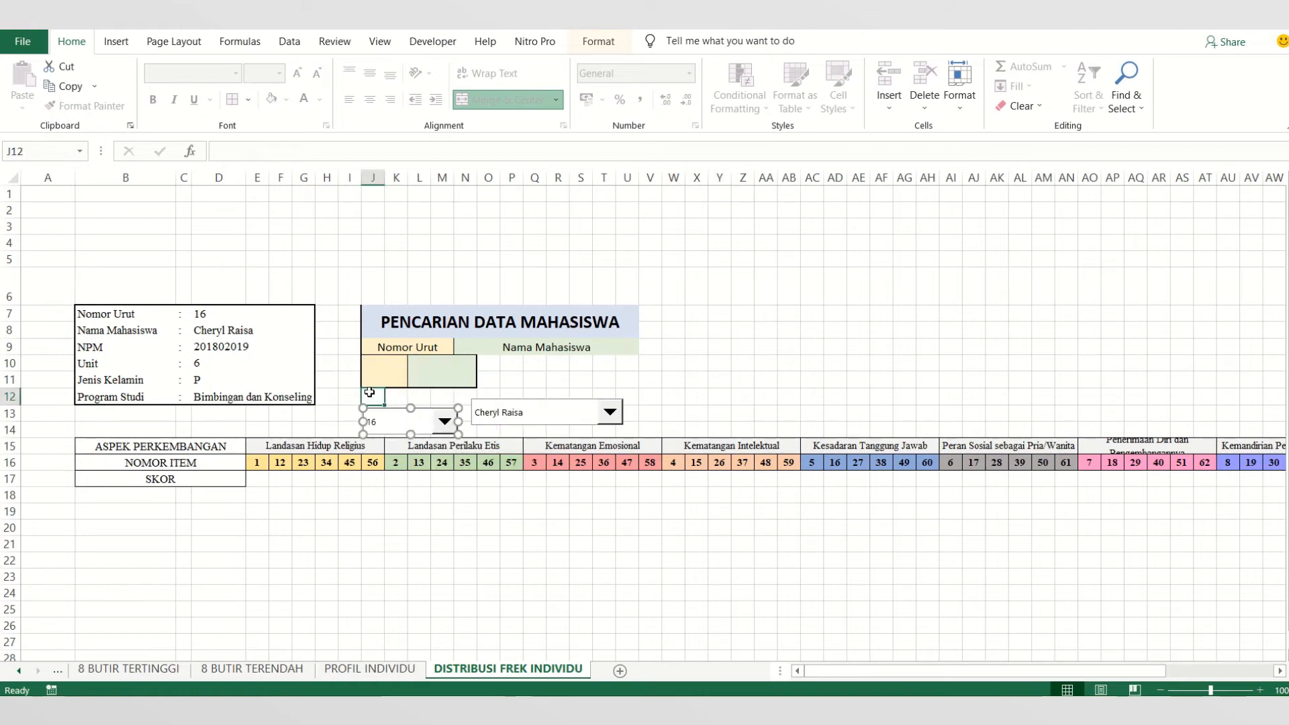
- Unmerge the two cell blocks in J10:N11 and merge and center J10:M11 under the Nomor Urut header
left_click(382, 377)
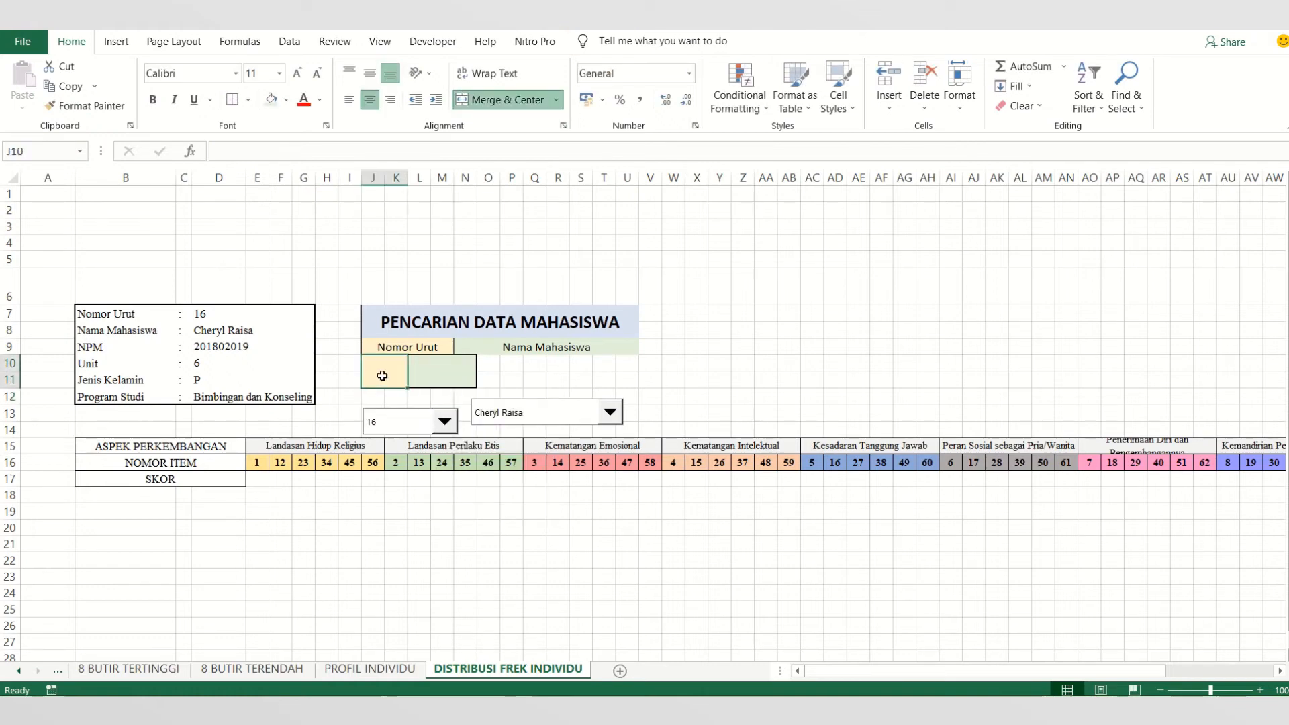
left_click(426, 371, "shift")
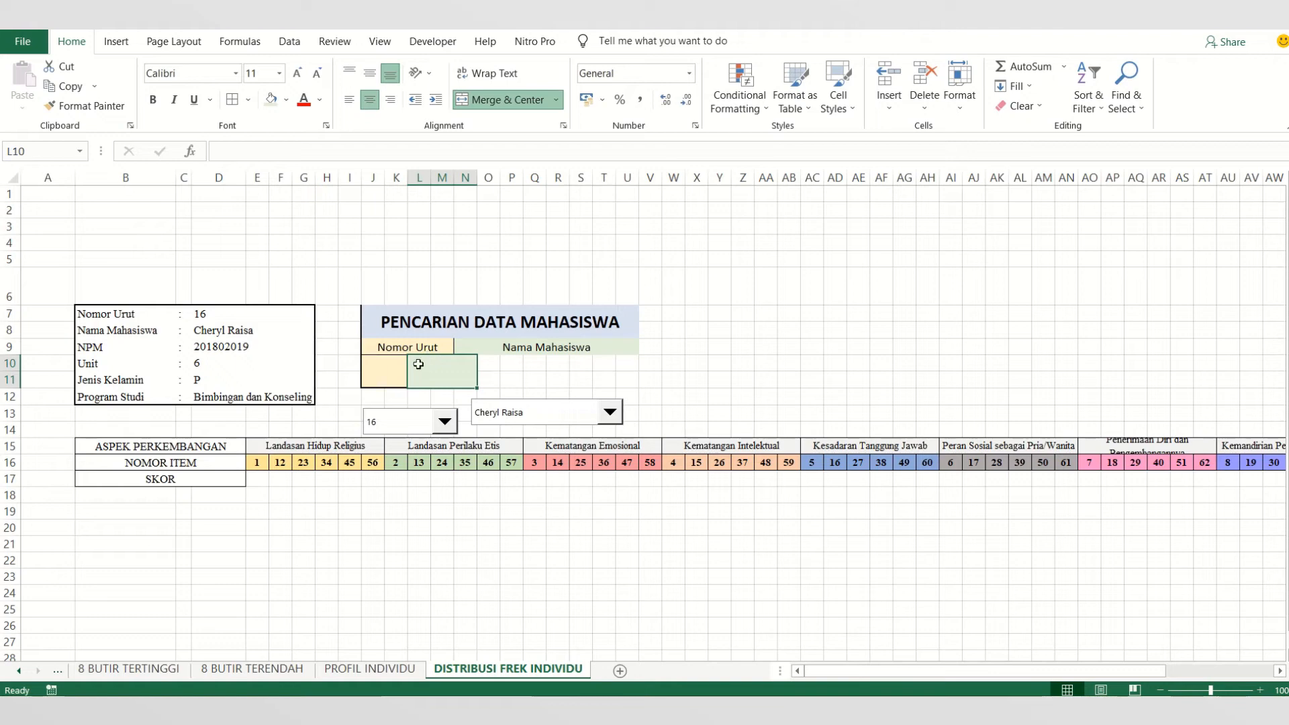
left_click(487, 100)
left_click(380, 363)
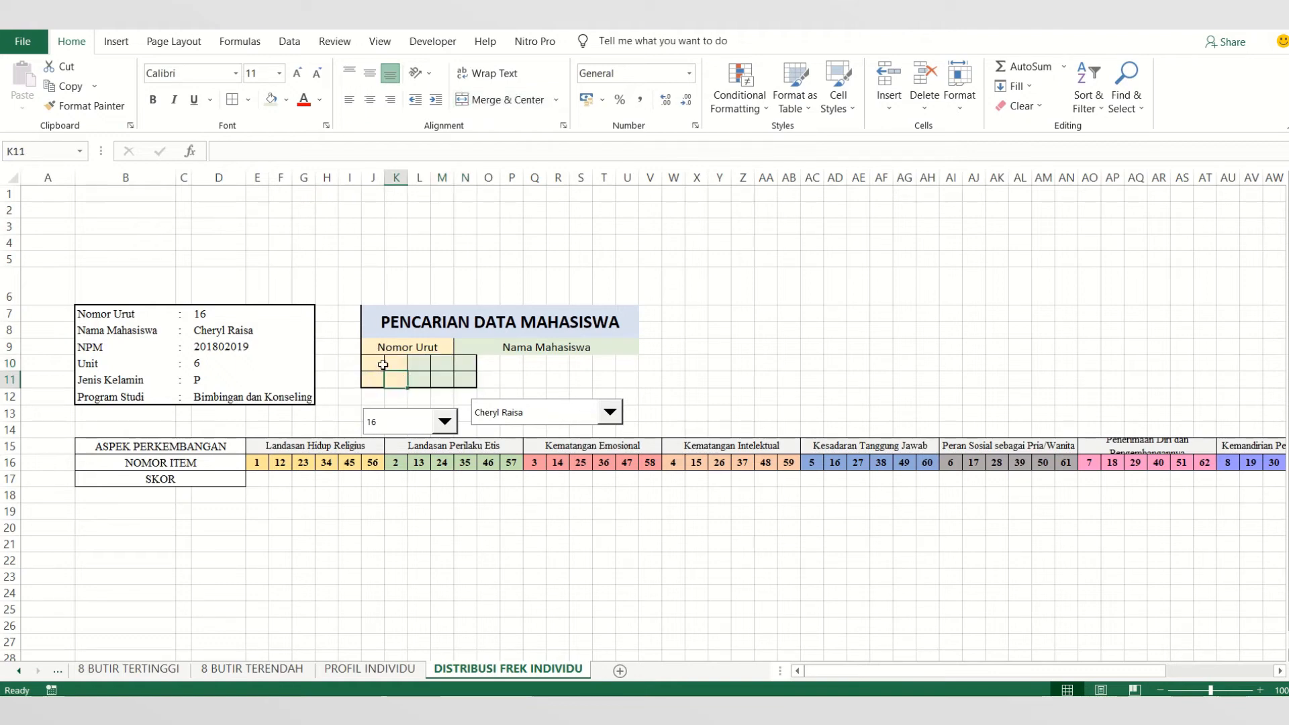
left_click_drag(383, 364, 432, 375)
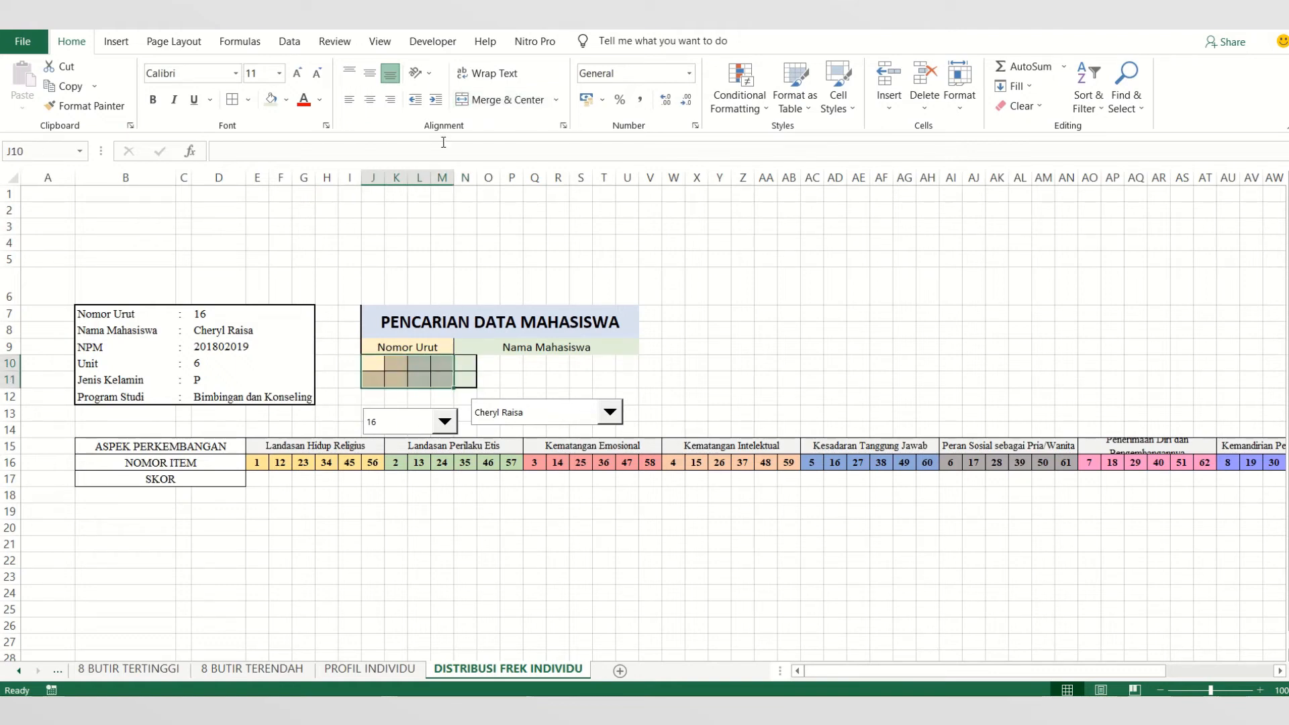
left_click(481, 99)
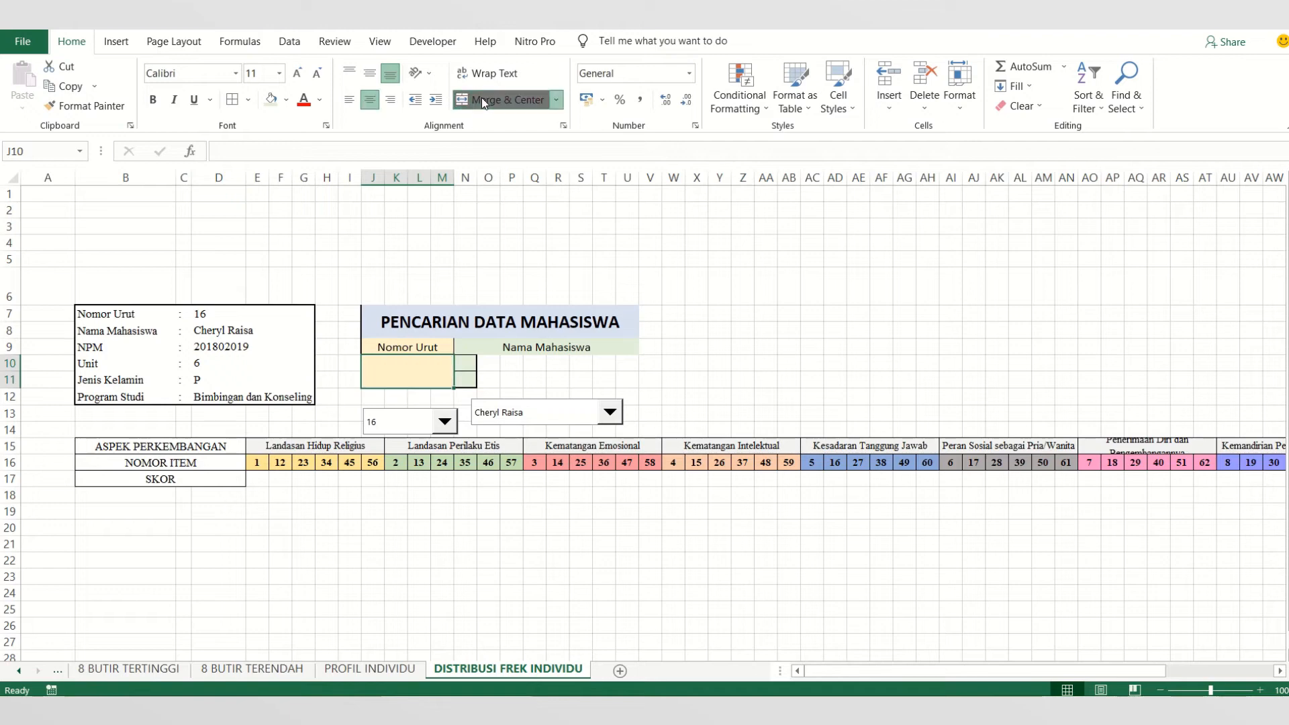
- Place the Nomor Urut combo box inside merged cell J10:M11 and narrow it to fit
left_click(424, 412)
left_click(435, 416)
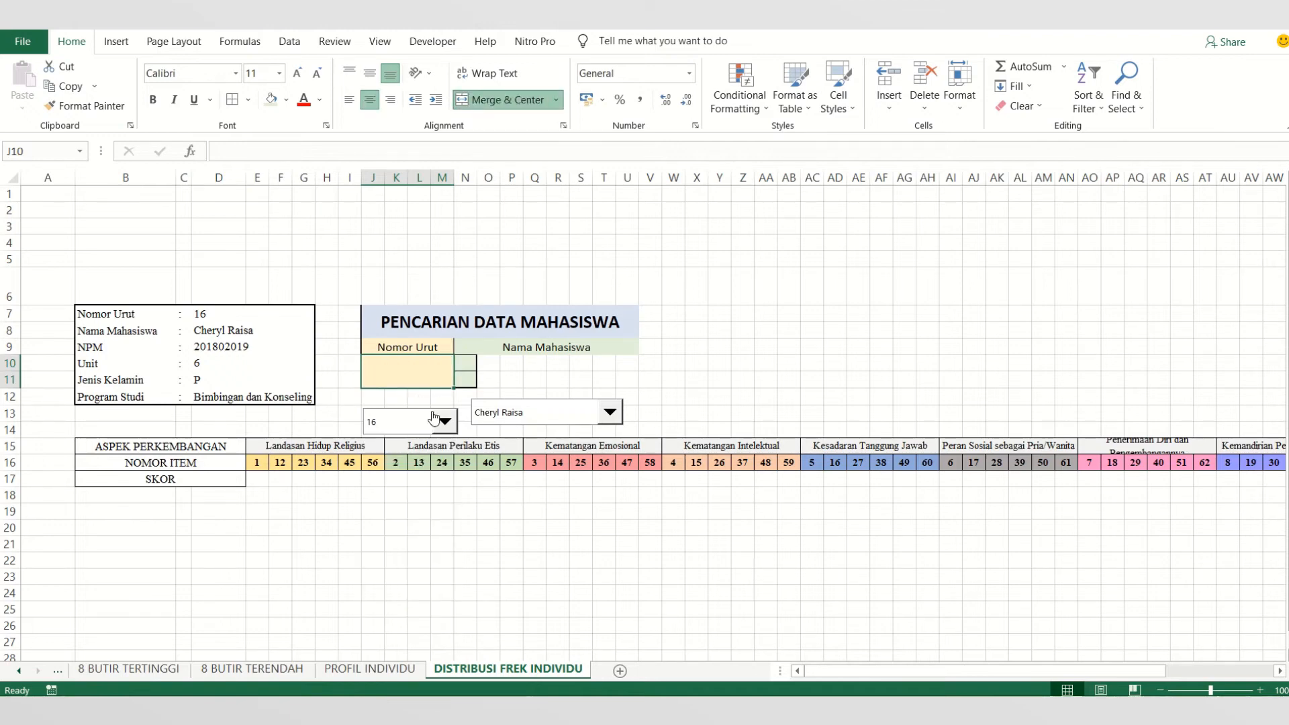
left_click(428, 413)
left_click(428, 413)
right_click(422, 413)
key("Escape")
left_click_drag(421, 412, 444, 370)
left_click(423, 410)
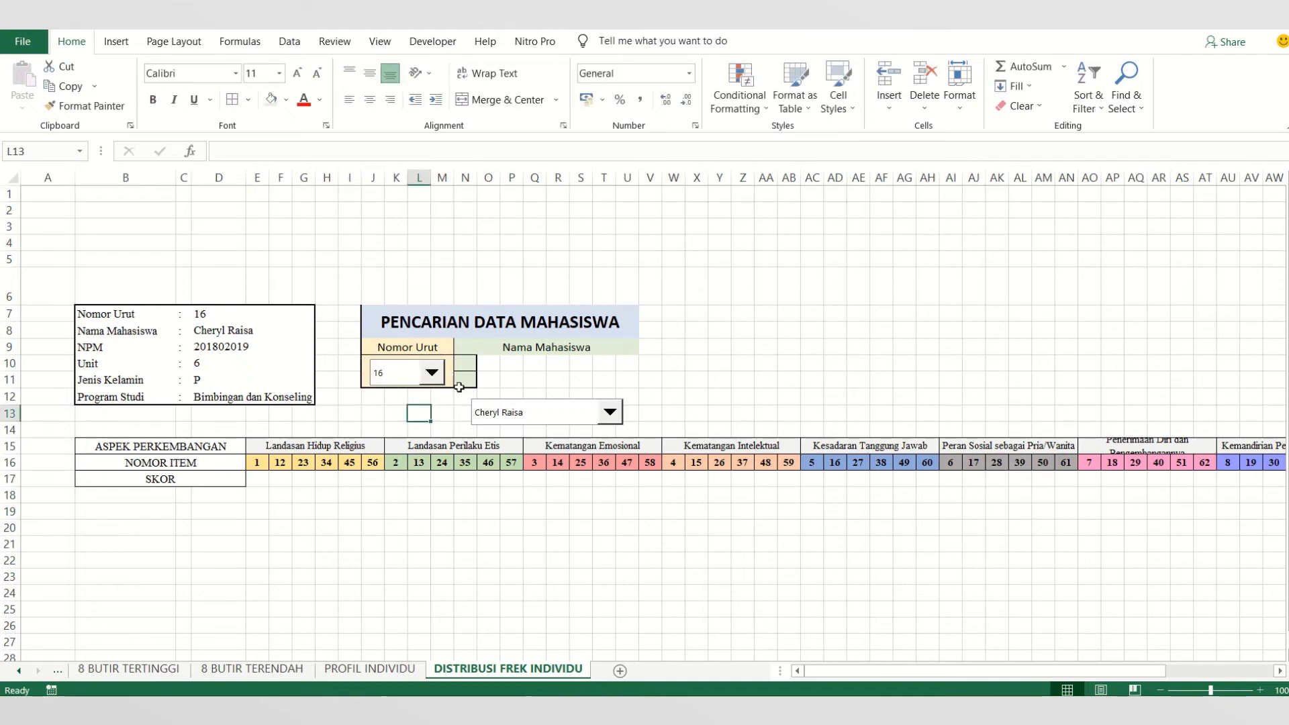
right_click(412, 369)
key("Escape")
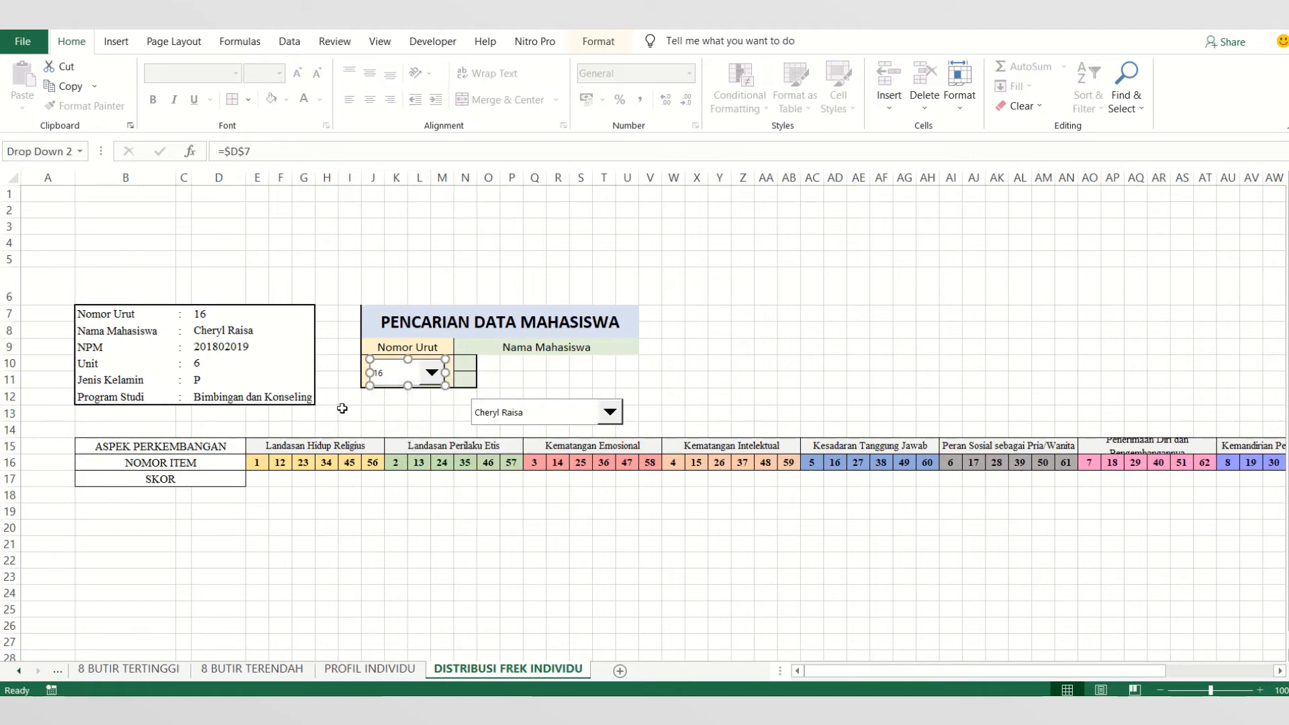
key("Up")
left_click(423, 413)
- Merge and center N10:U11 under the Nama Mahasiswa header and place the student-name combo box inside it
left_click_drag(466, 366, 631, 379)
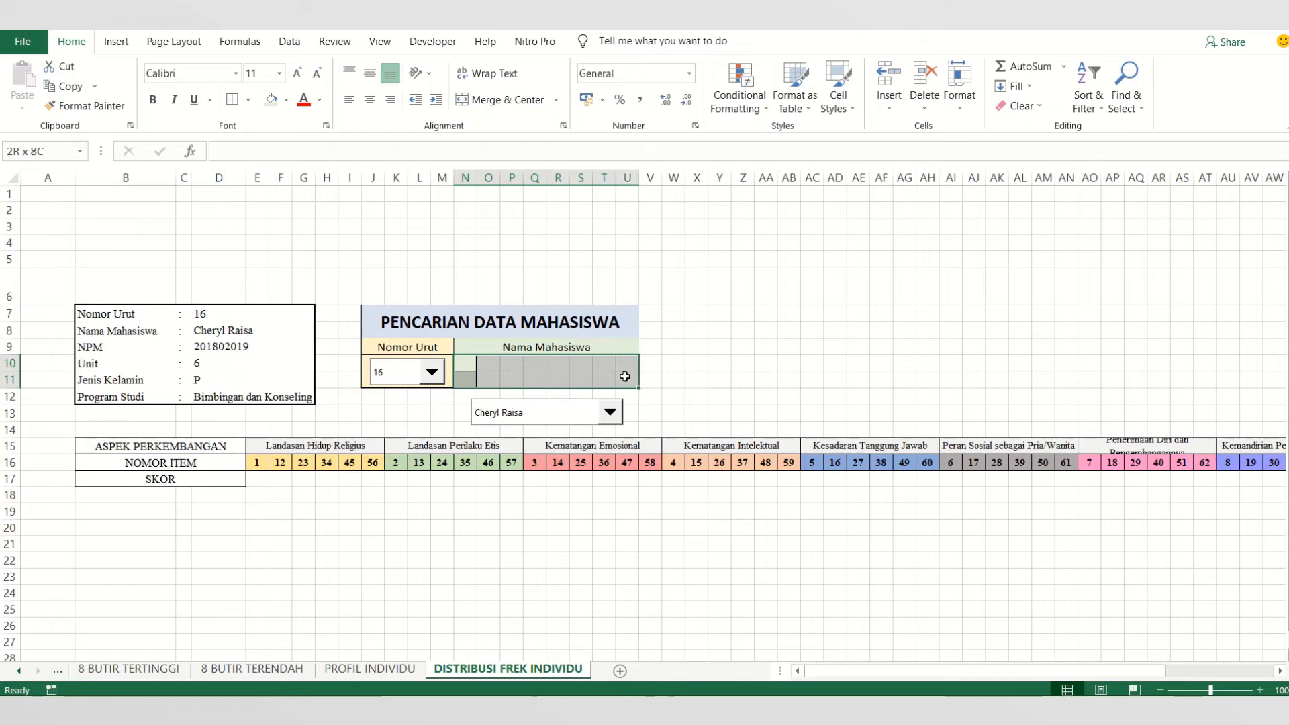
left_click(481, 99)
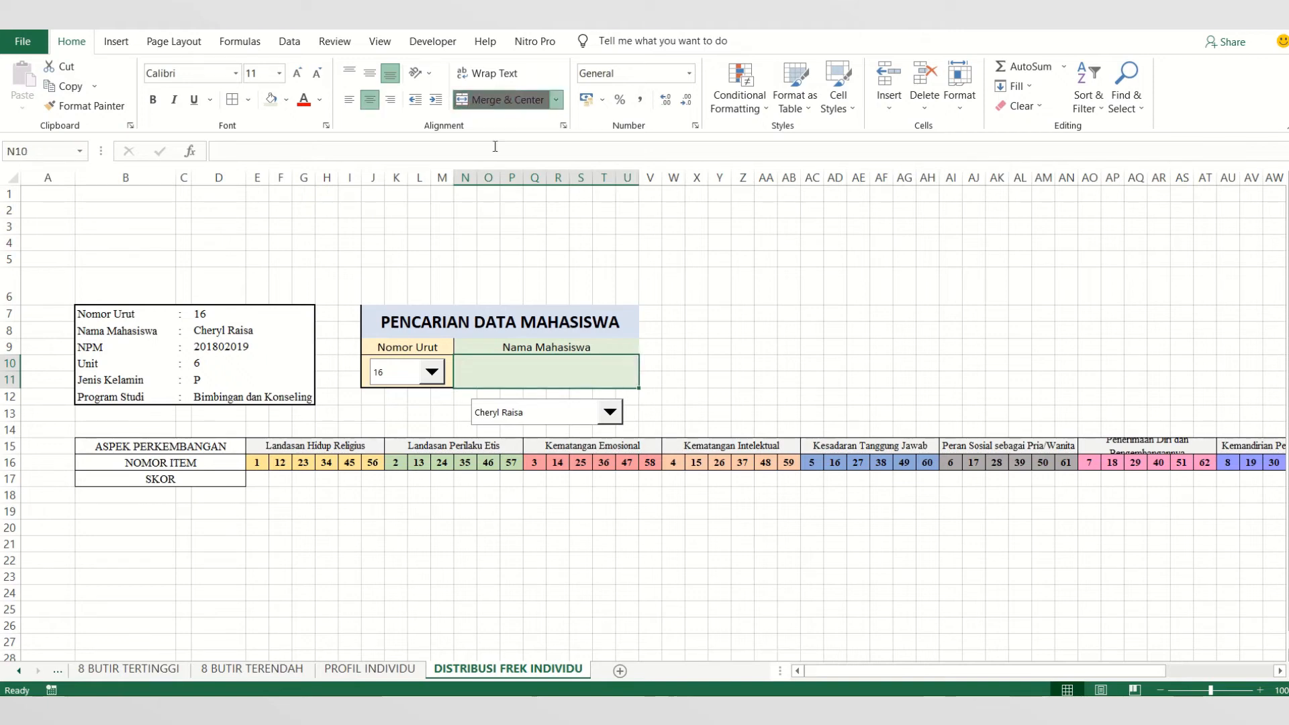
left_click(558, 417)
left_click(557, 417)
right_click(557, 416)
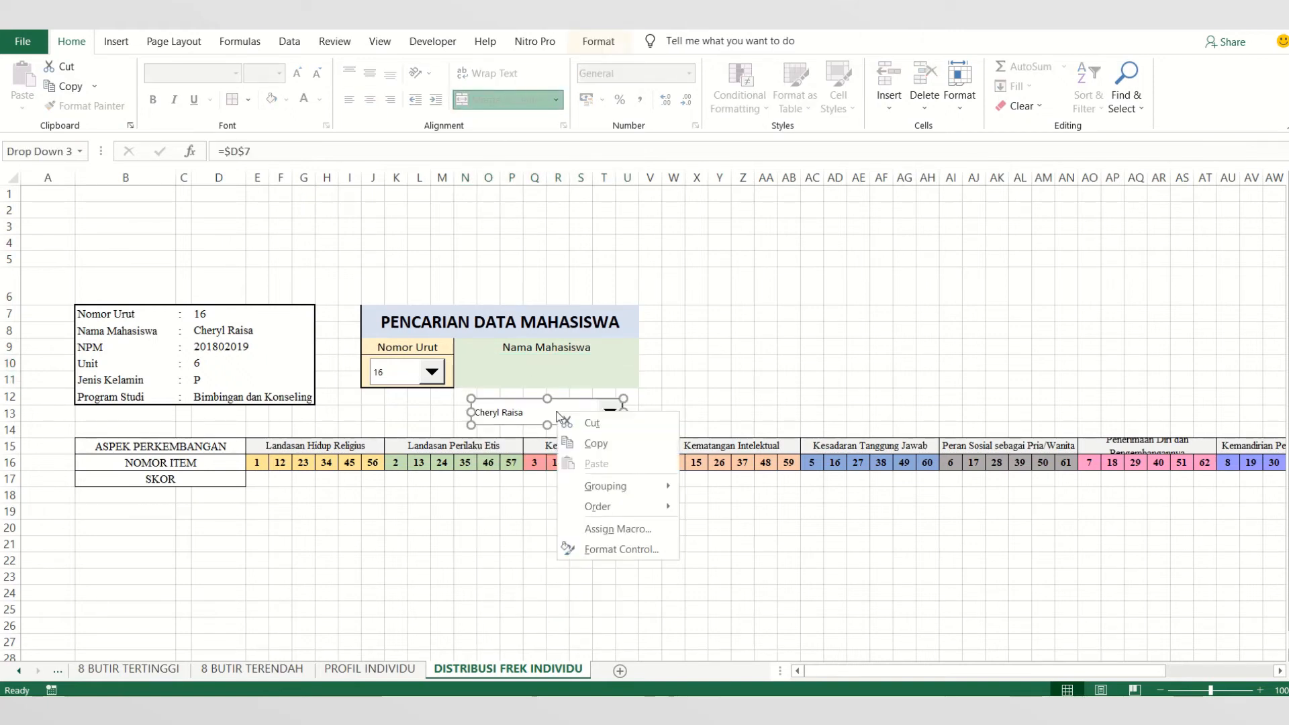
left_click(566, 402)
left_click_drag(565, 401, 561, 359)
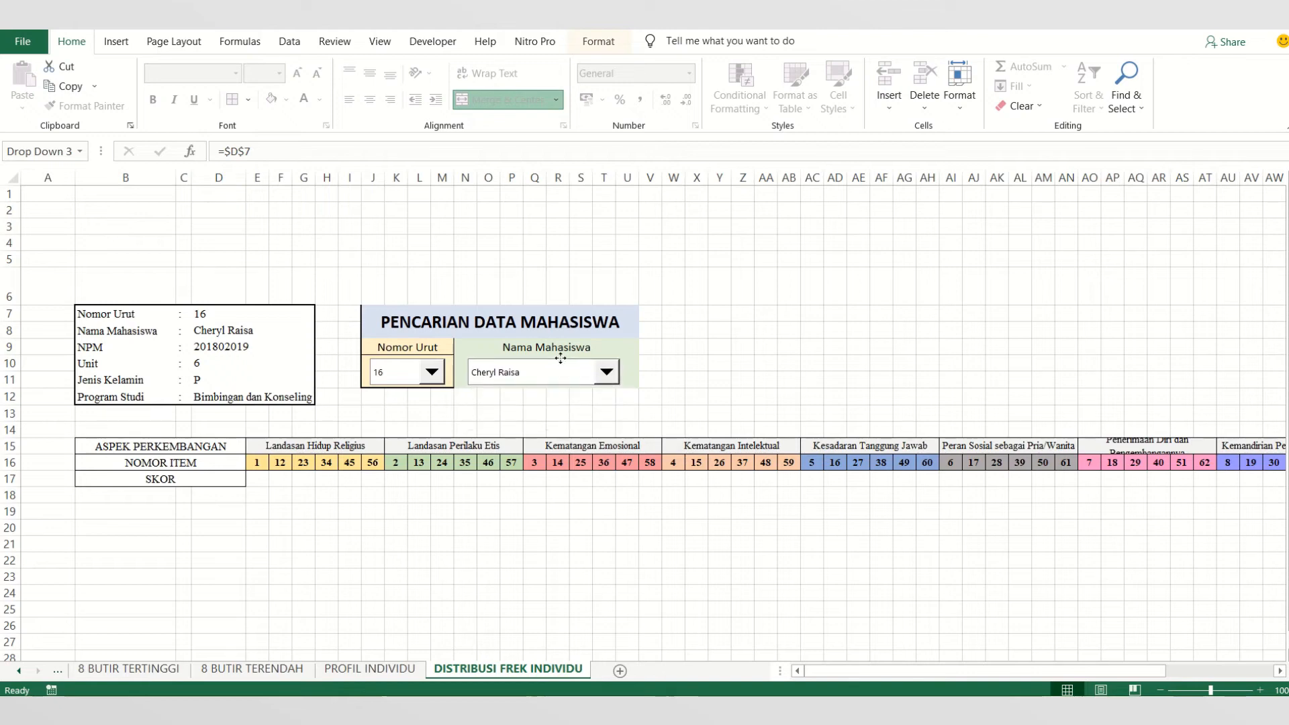
left_click(556, 413)
- Apply thick outside borders to the PENCARIAN DATA MAHASISWA title and to the block J9:U11 beneath it
left_click_drag(407, 330, 539, 370)
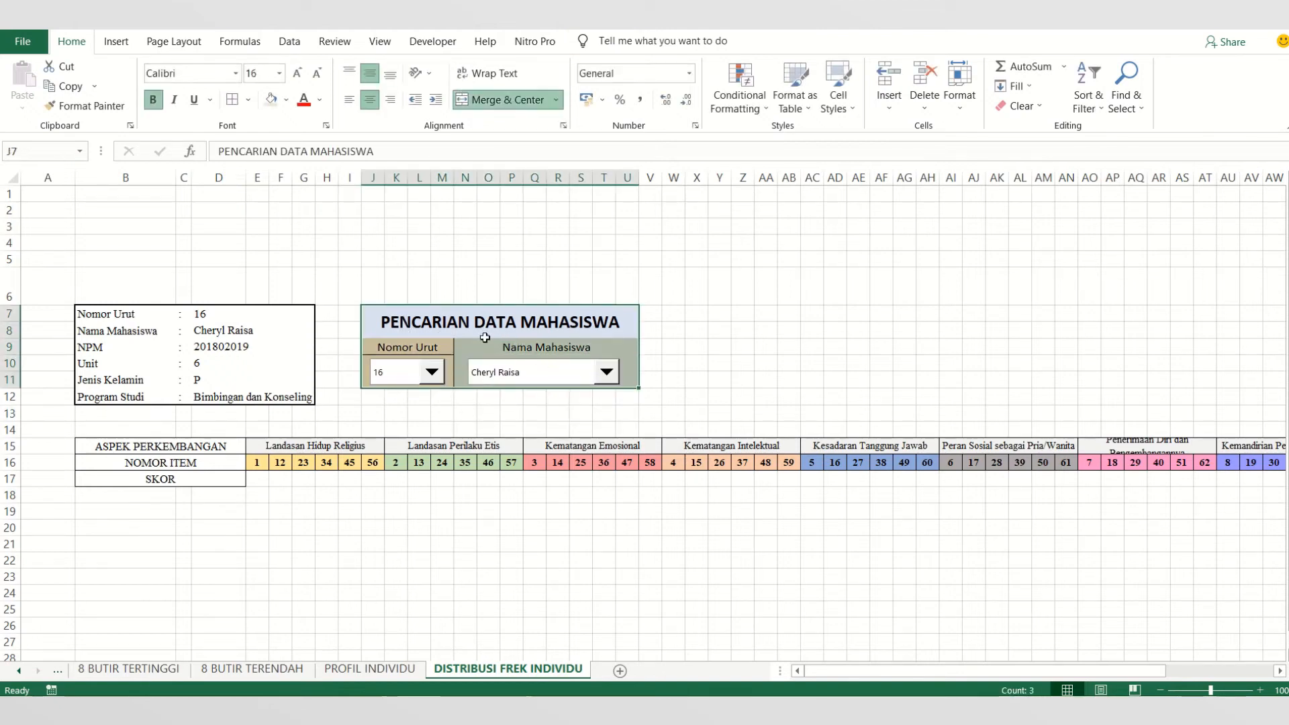
left_click(448, 329)
left_click(249, 100)
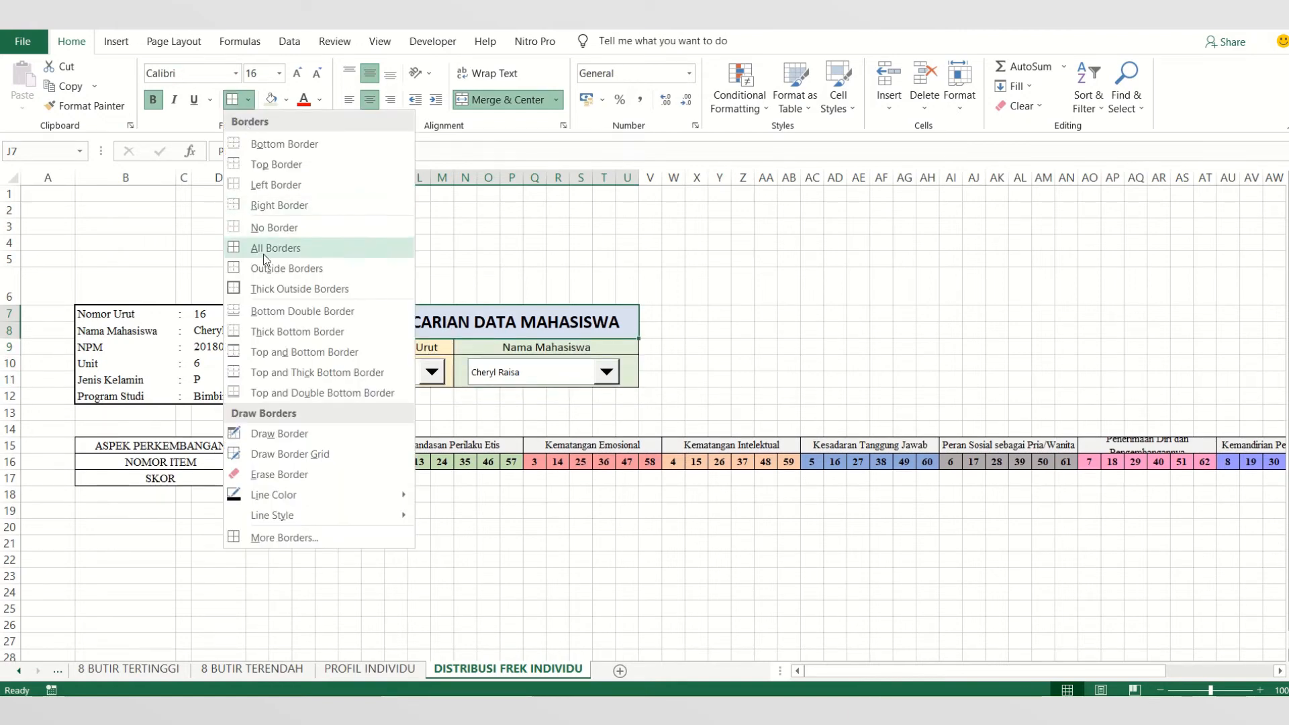
left_click(263, 290)
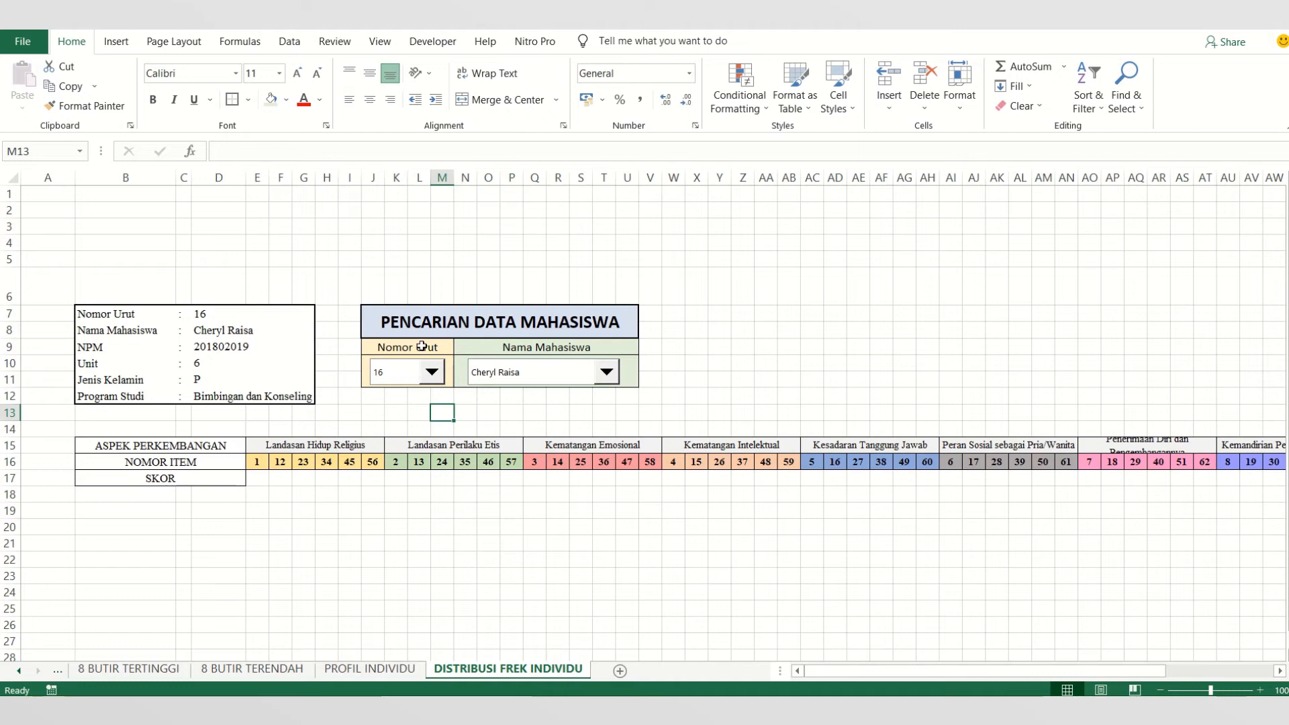
left_click_drag(425, 345, 566, 372)
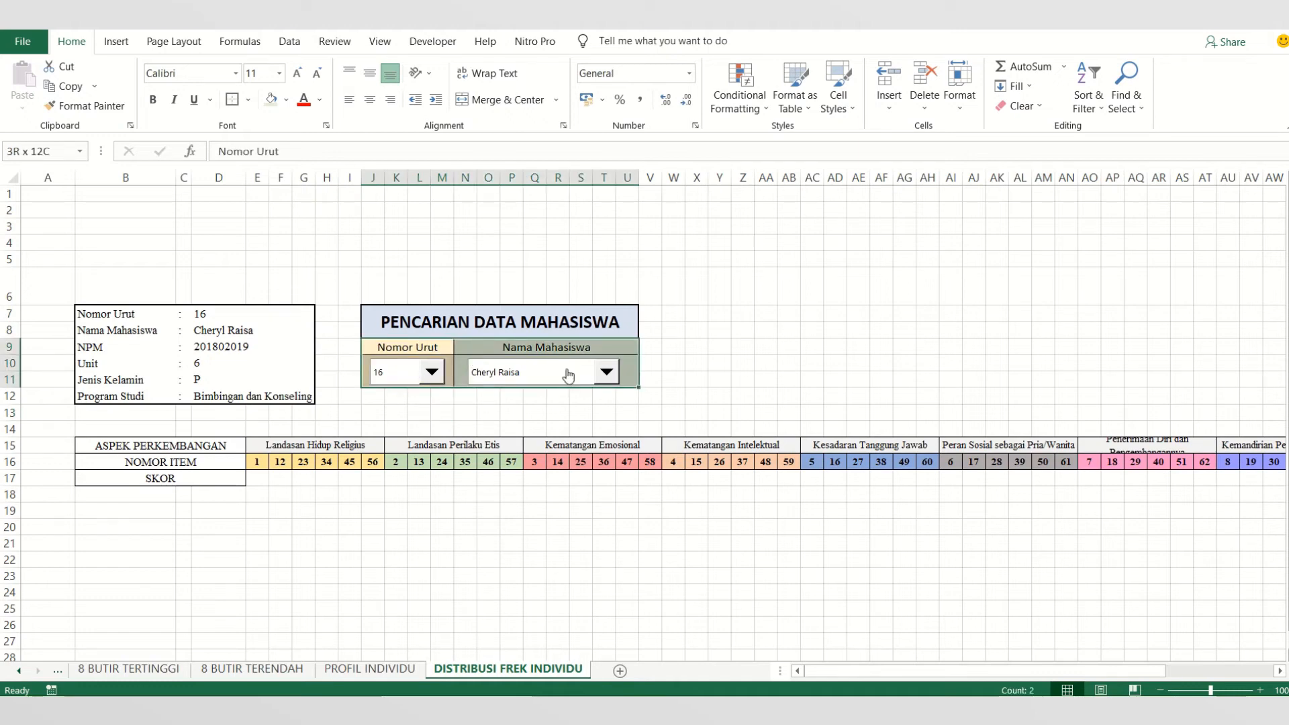
left_click(233, 101)
left_click(760, 316)
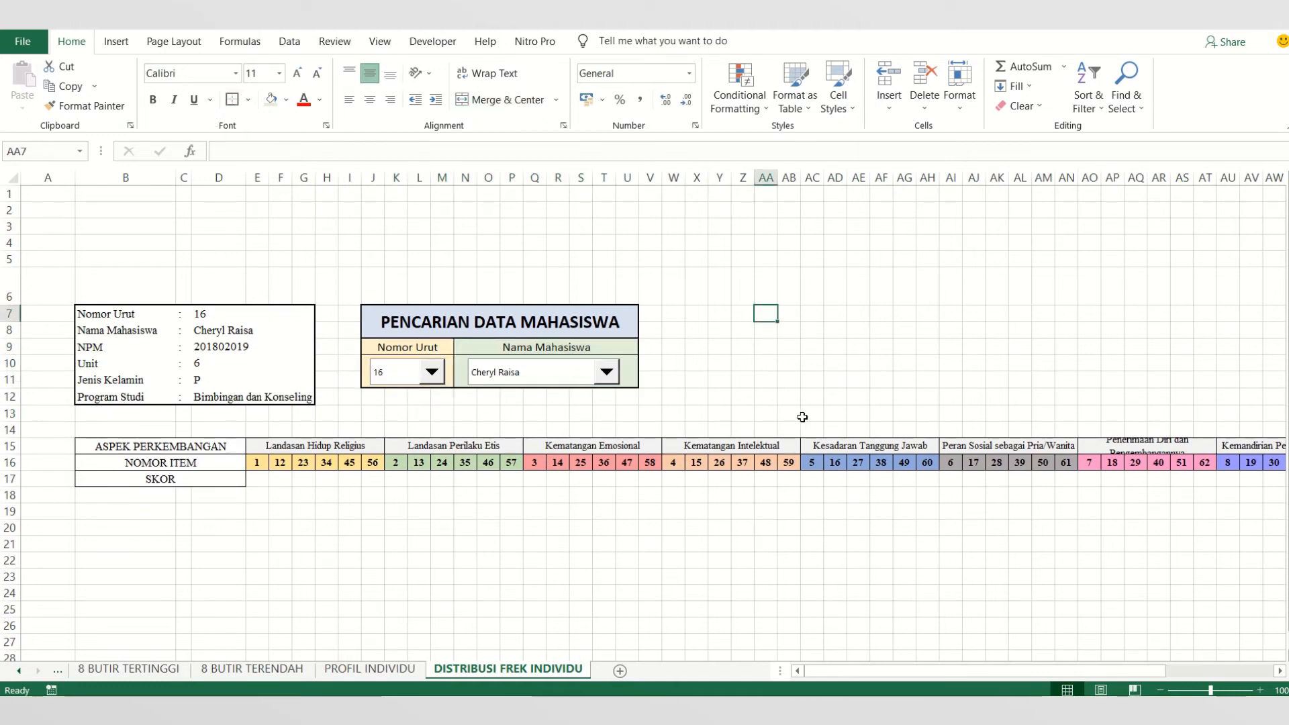
left_click(208, 349)
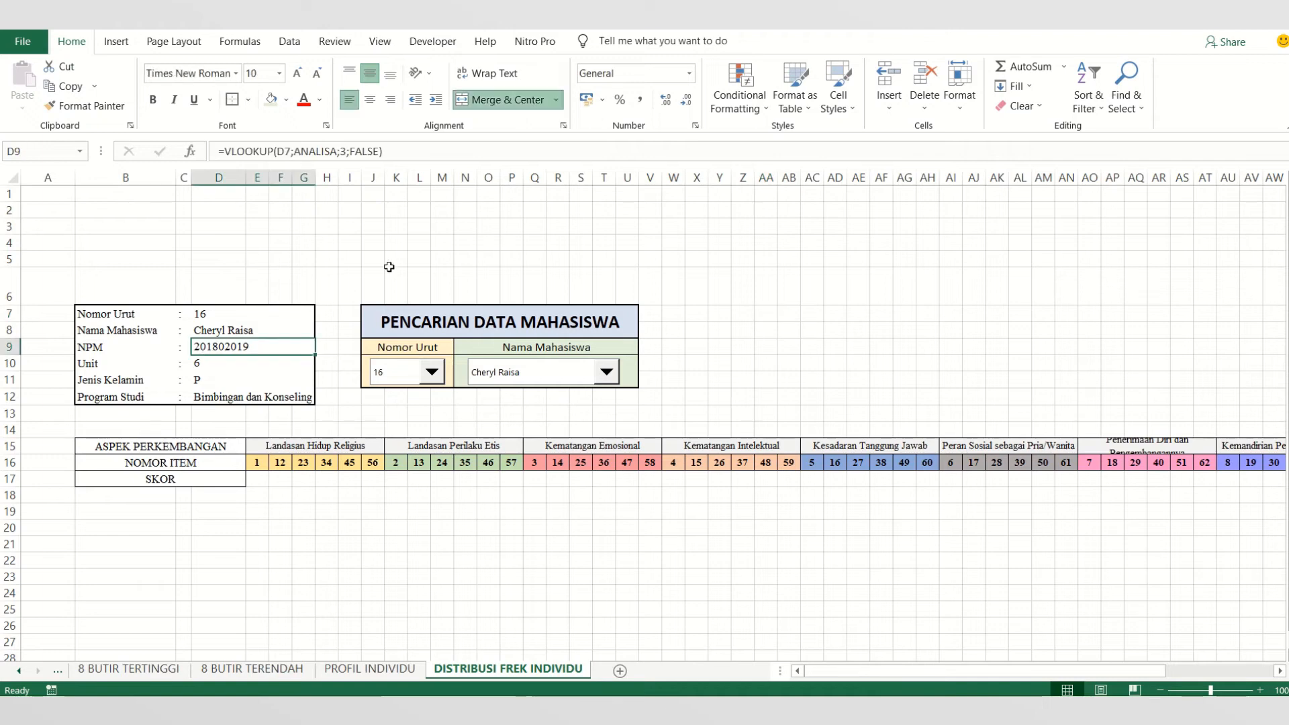
left_click(309, 399)
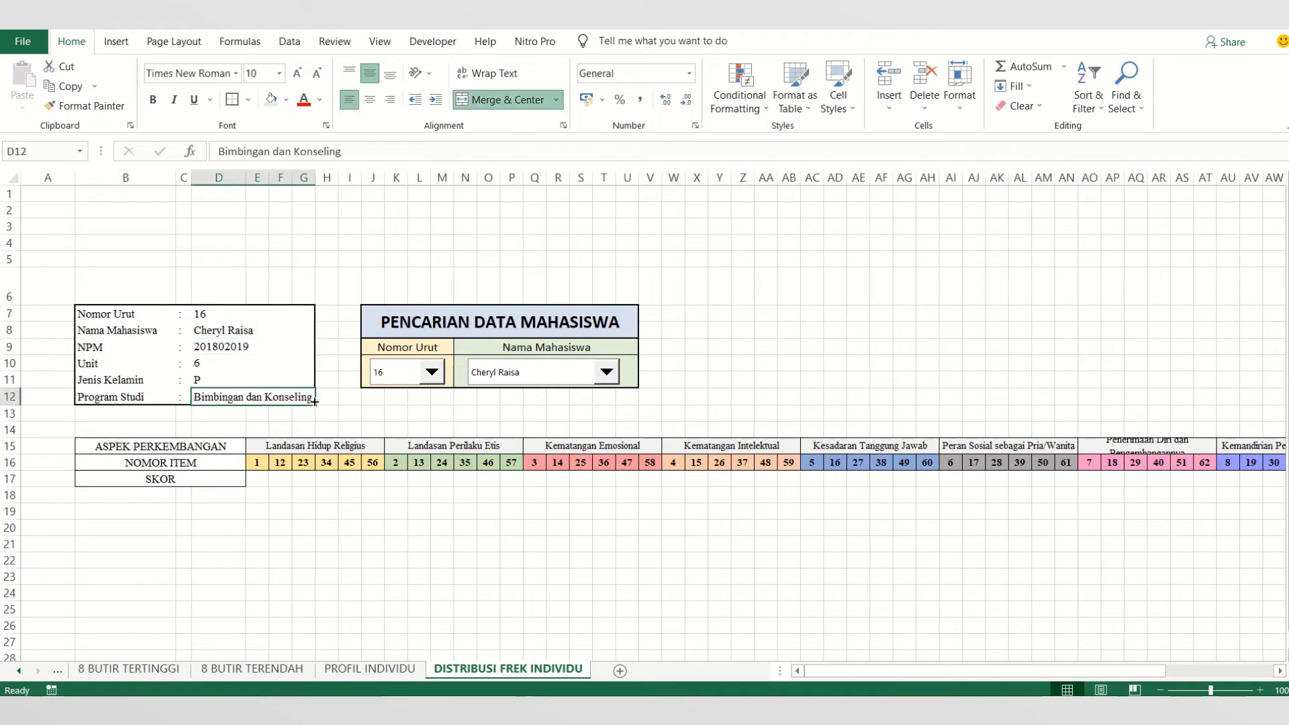
left_click(102, 313)
left_click_drag(102, 313, 272, 388)
left_click(256, 421)
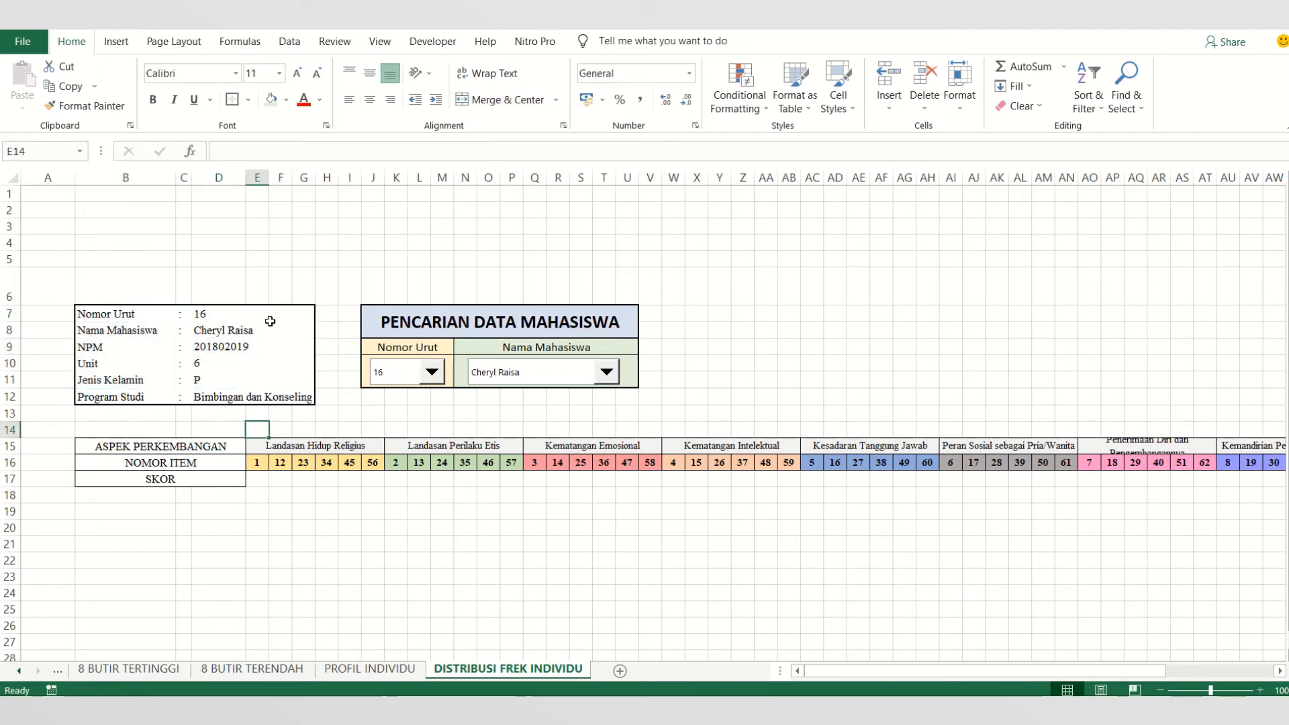
left_click(326, 419)
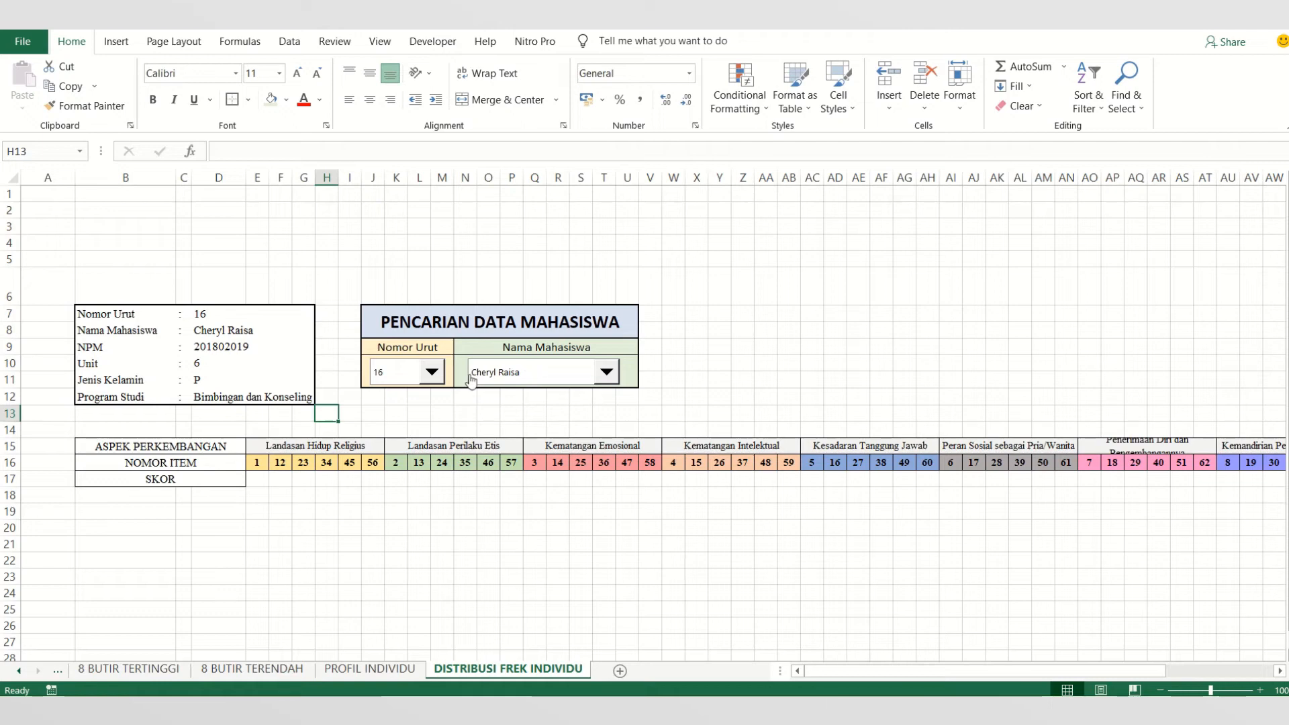
- Test the Nomor Urut combo box by choosing student number 2 and then number 7
left_click(437, 374)
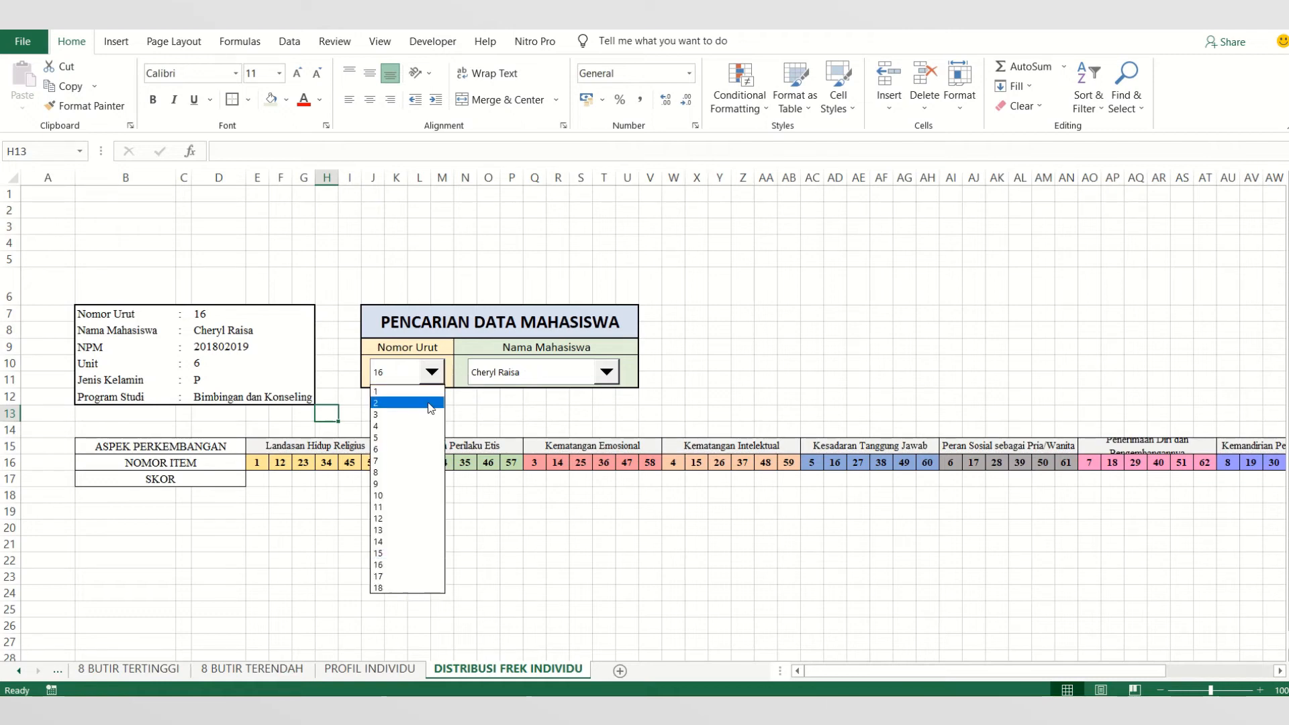
left_click(428, 405)
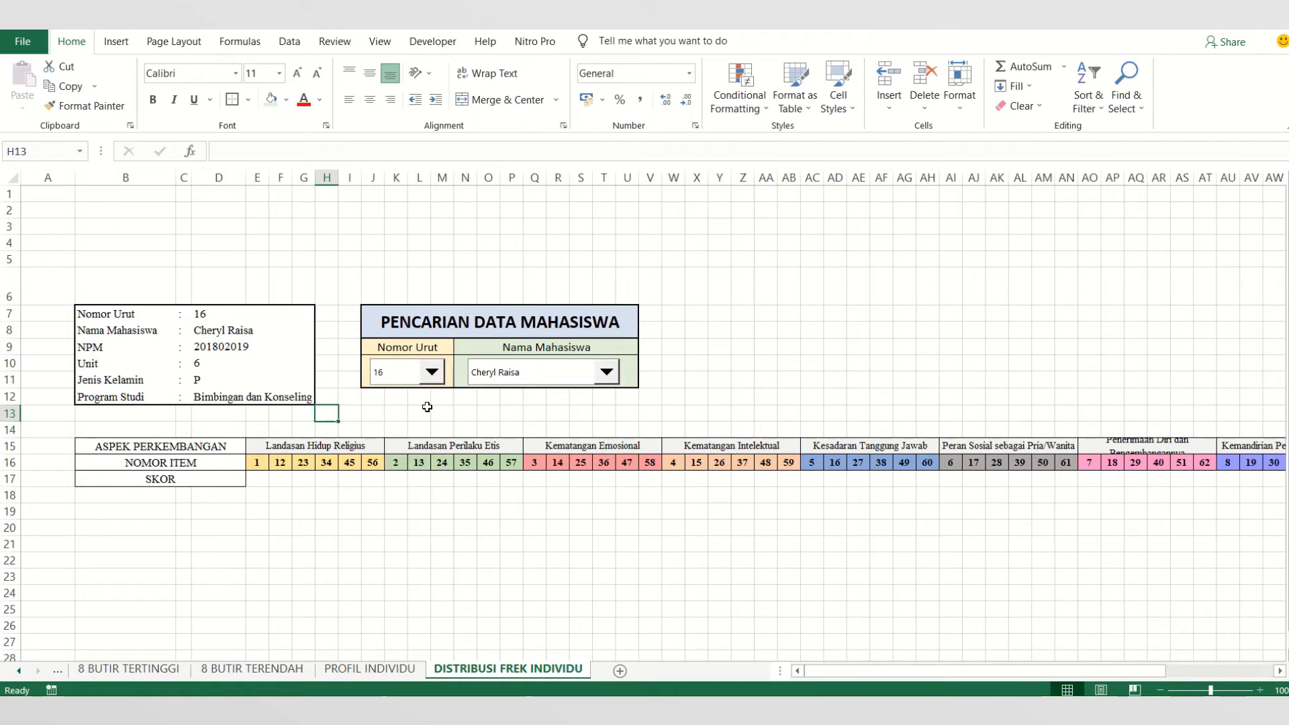
left_click(430, 373)
left_click(428, 461)
left_click(397, 481)
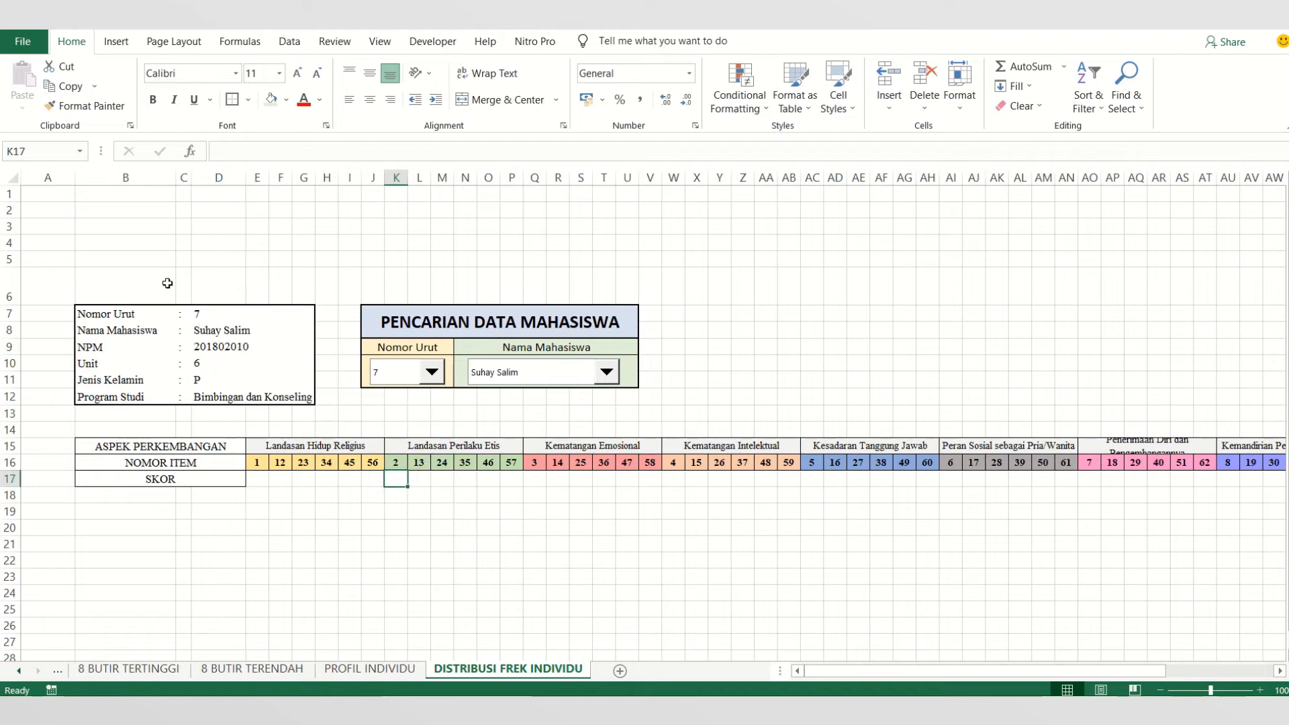
- Narrow columns A and B and widen column D so the student details fit their box
left_click(127, 176)
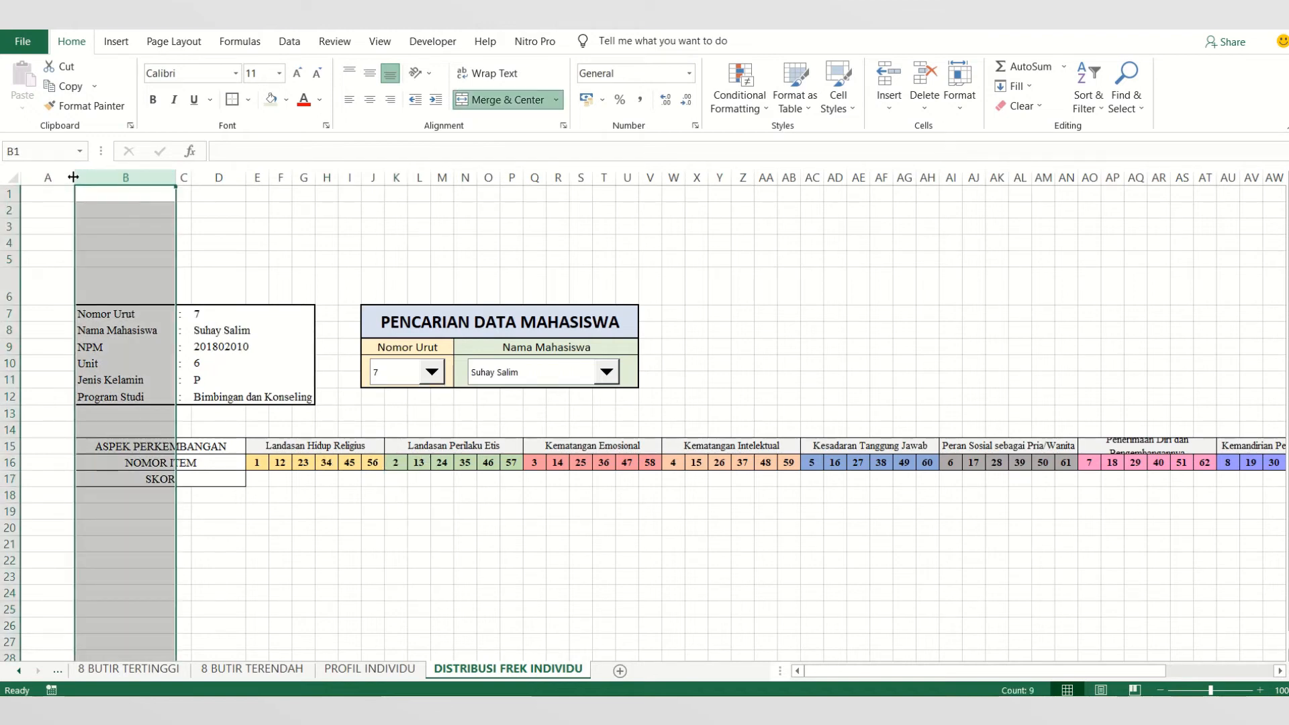
left_click_drag(73, 176, 51, 176)
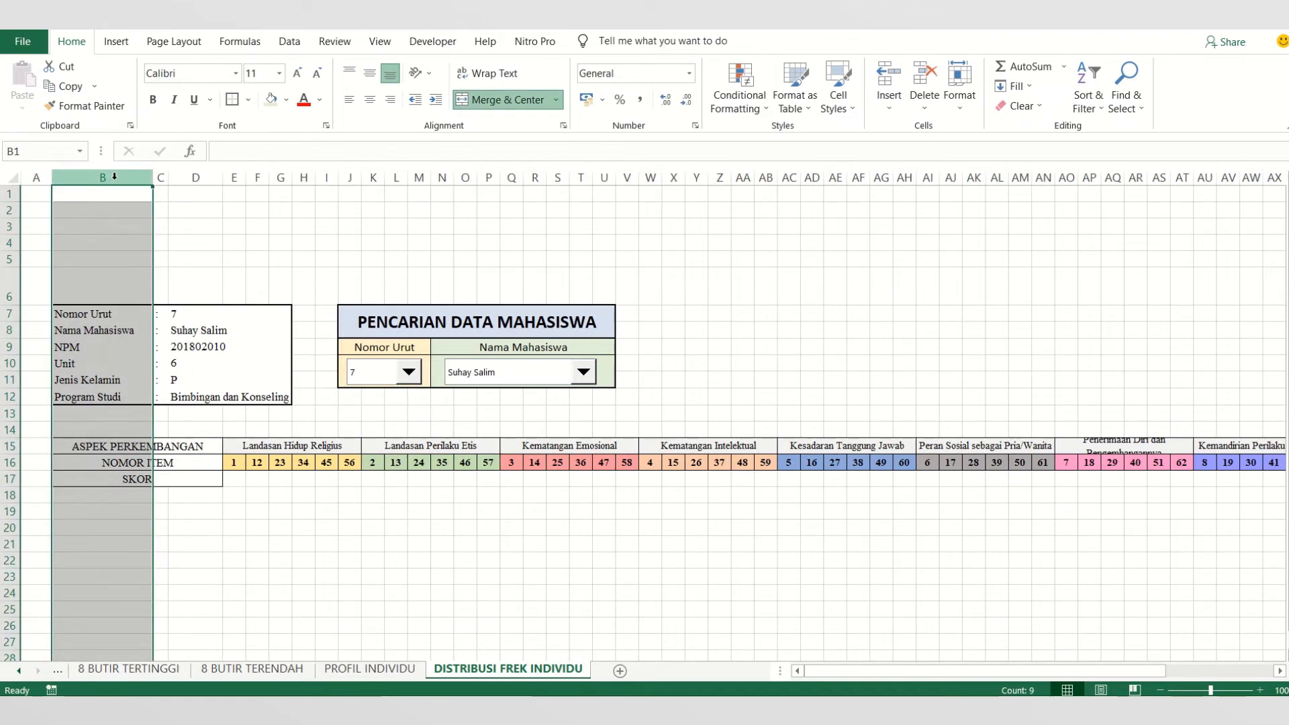
left_click_drag(153, 176, 250, 175)
left_click(204, 172)
left_click(135, 177)
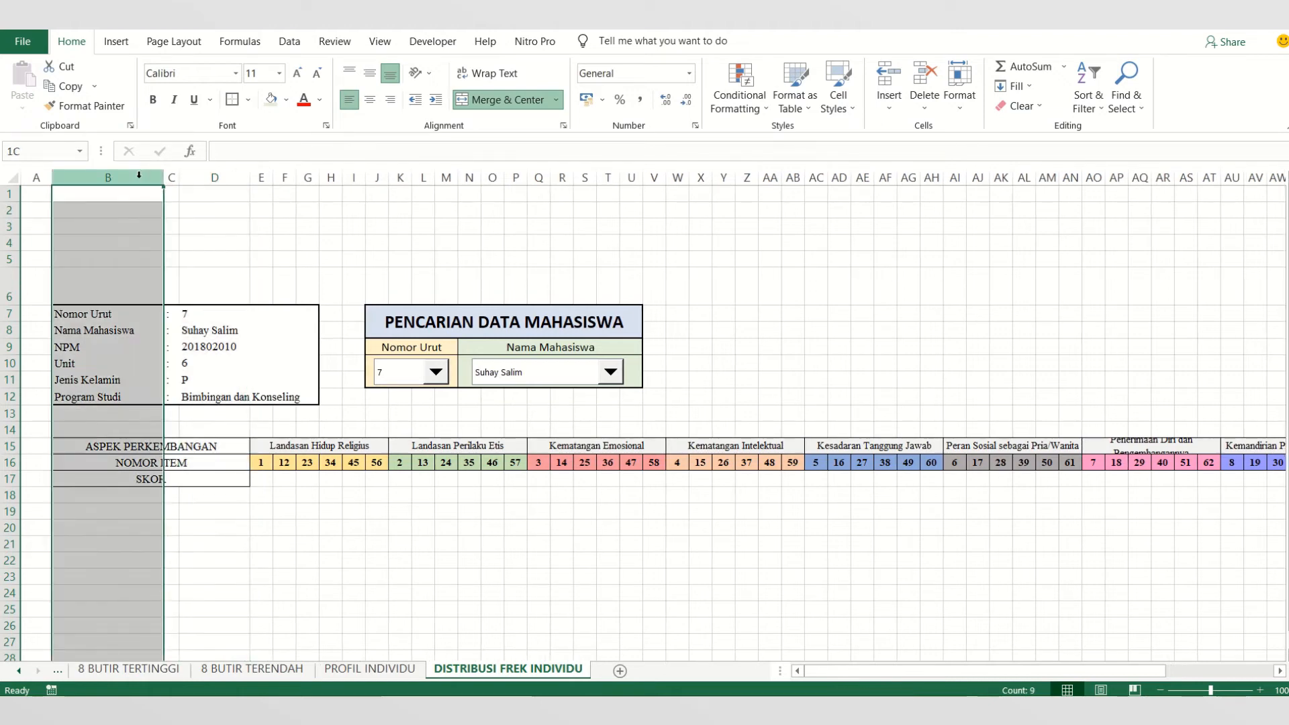
left_click_drag(163, 177, 141, 177)
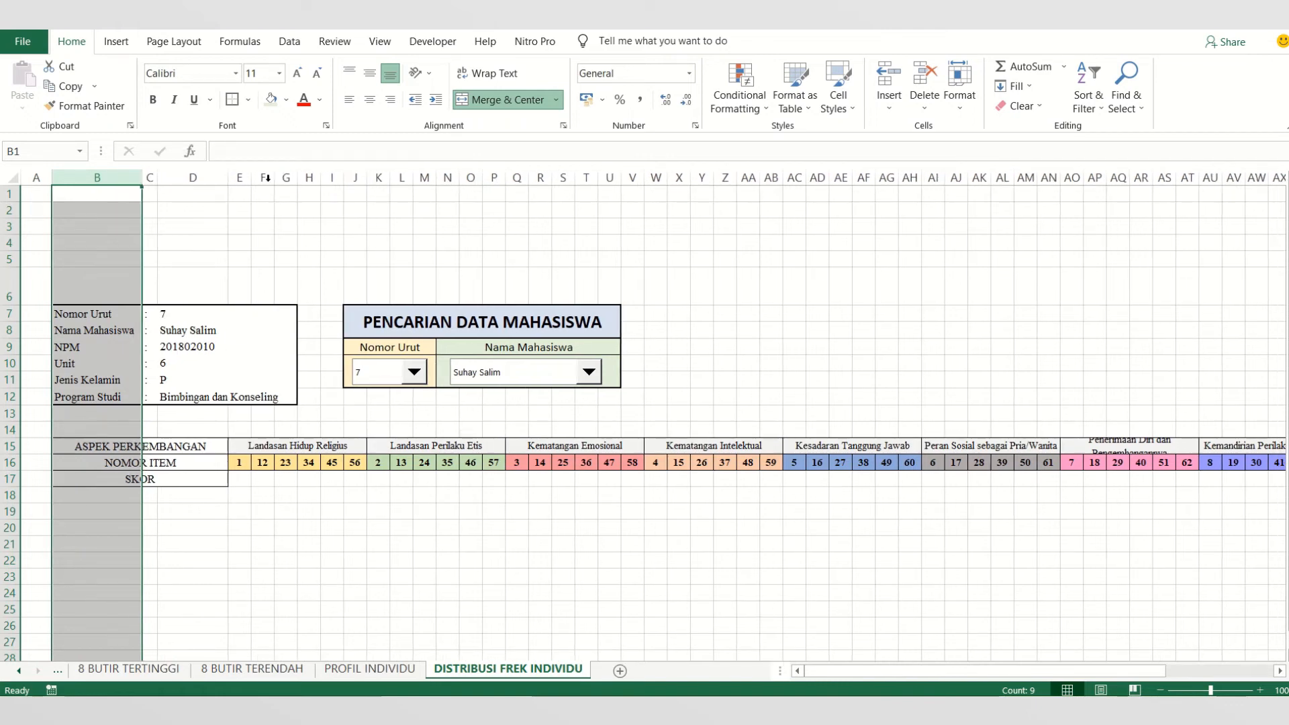
left_click_drag(228, 176, 242, 177)
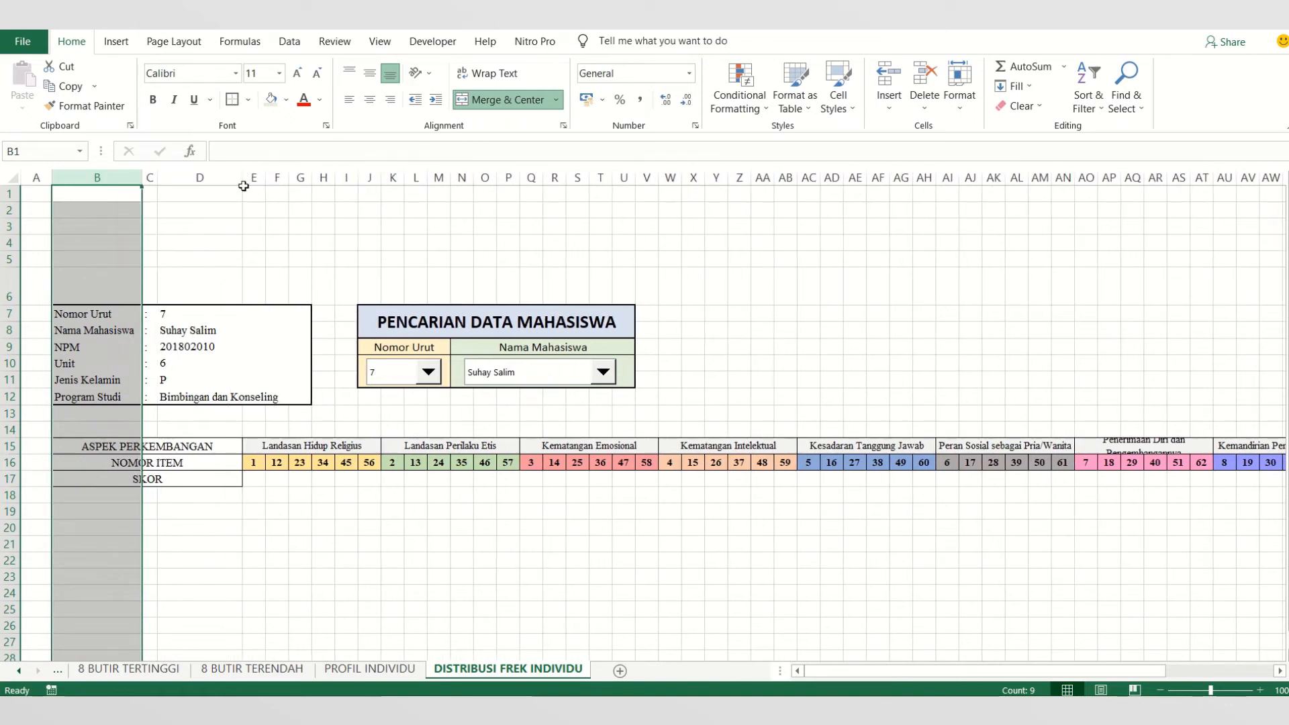
- Apply all borders to the empty score cells E17:BR17 in the SKOR row
left_click(339, 479)
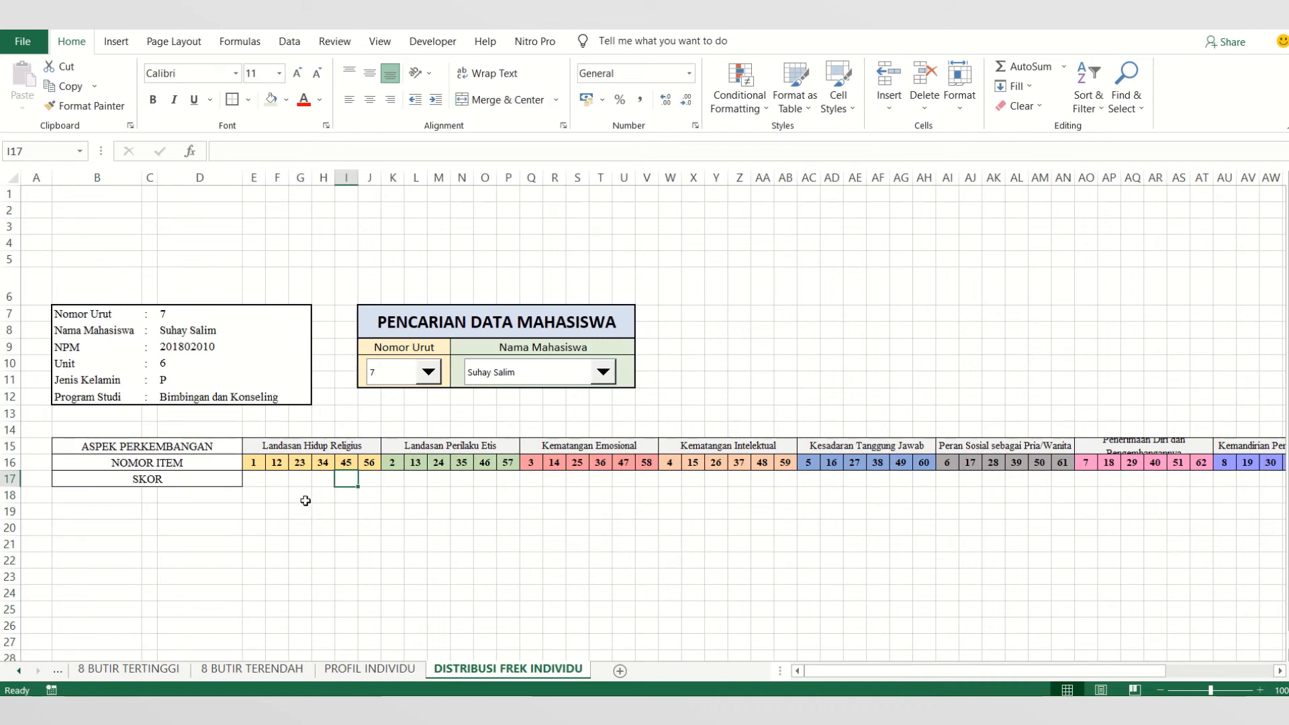
left_click_drag(253, 481, 1263, 485)
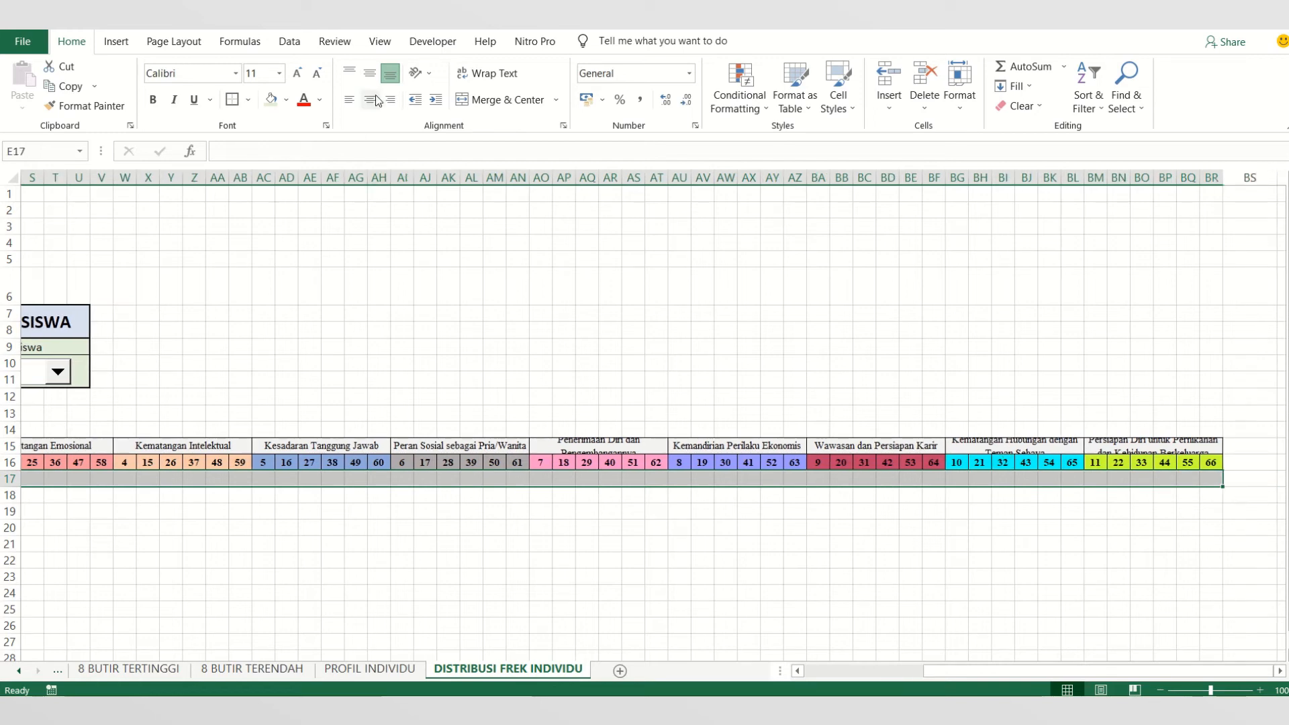
left_click(248, 100)
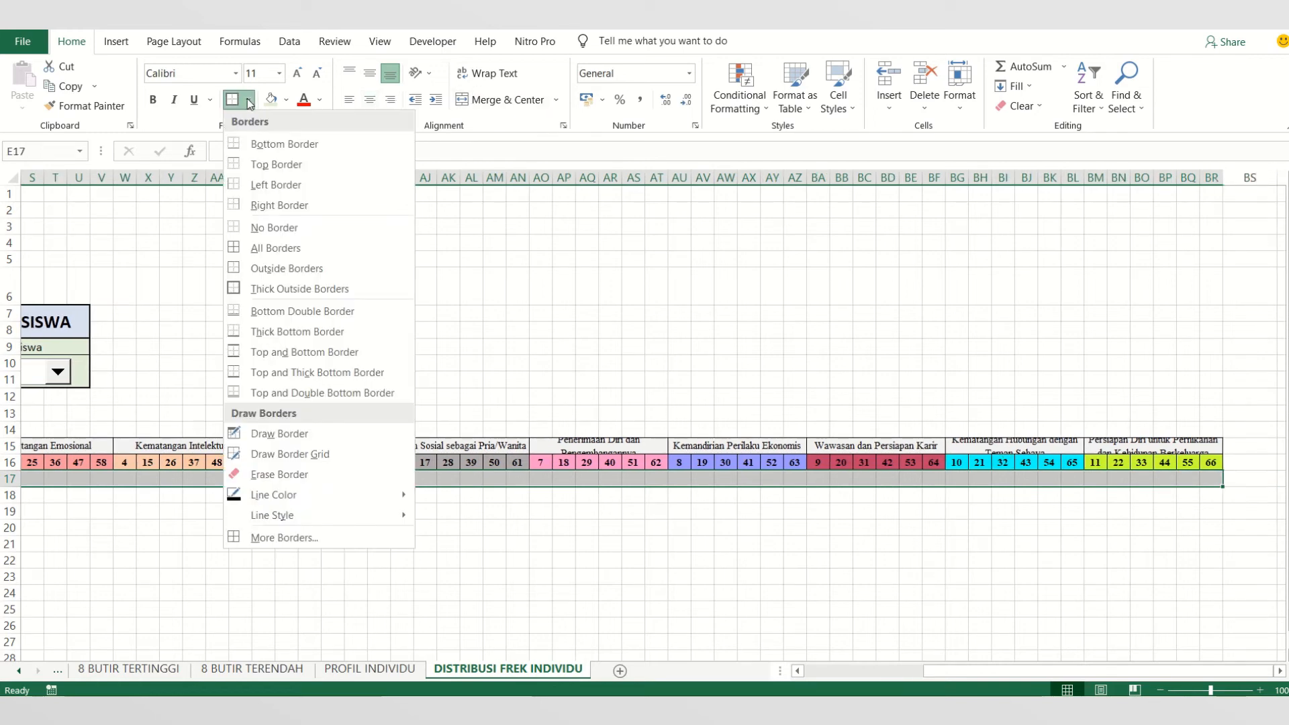
left_click(275, 249)
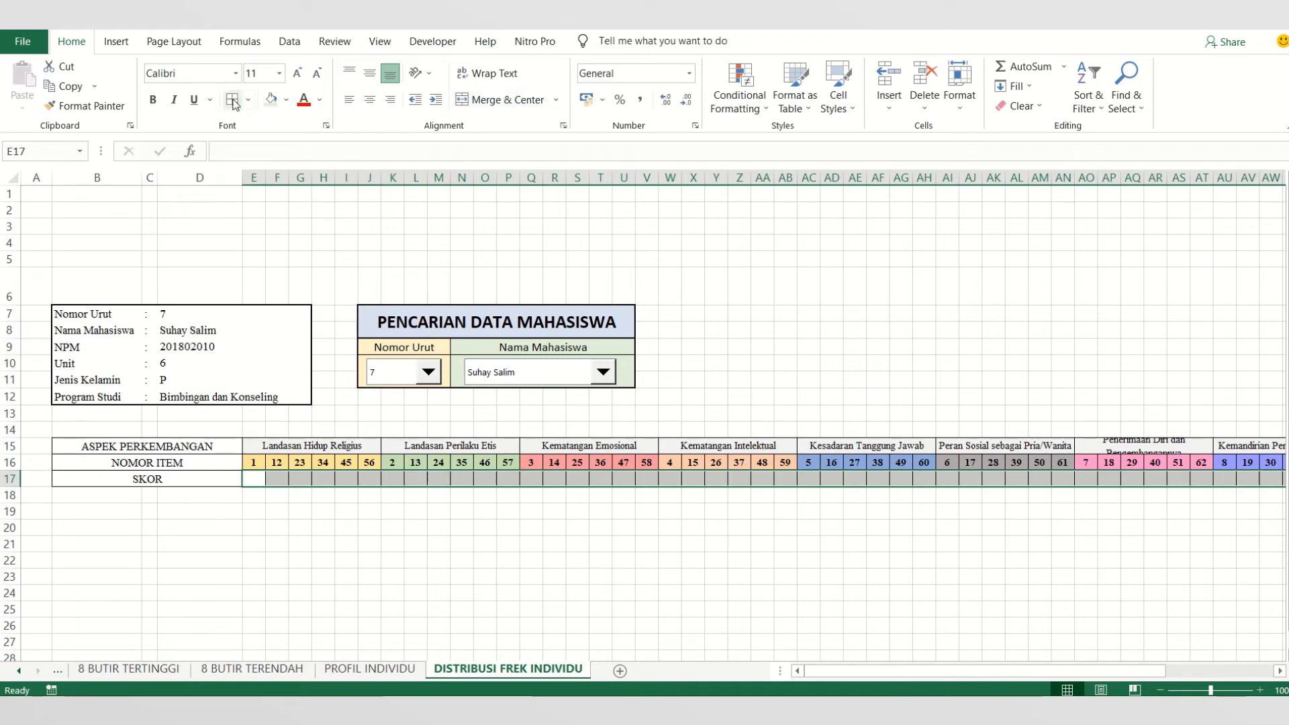
- Set the font of the entire SKOR row 17 to Times New Roman, size 10
left_click(263, 445)
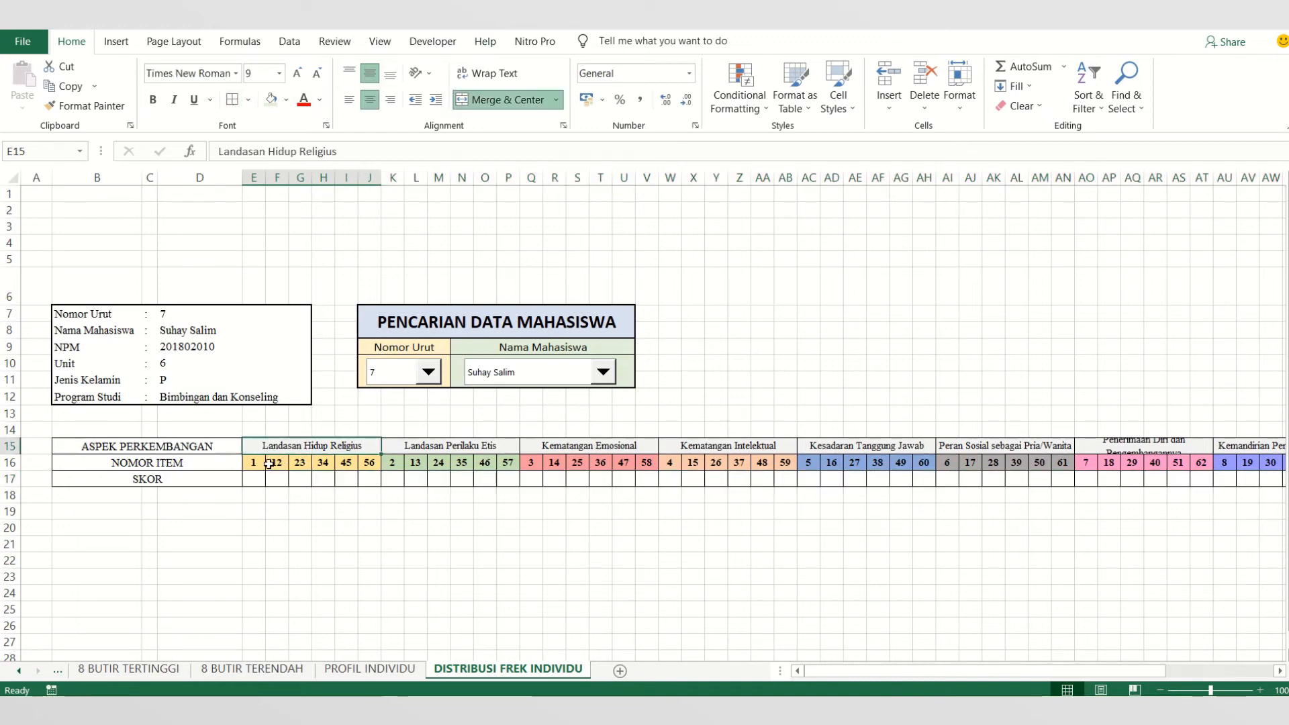
left_click(265, 463)
left_click(260, 476)
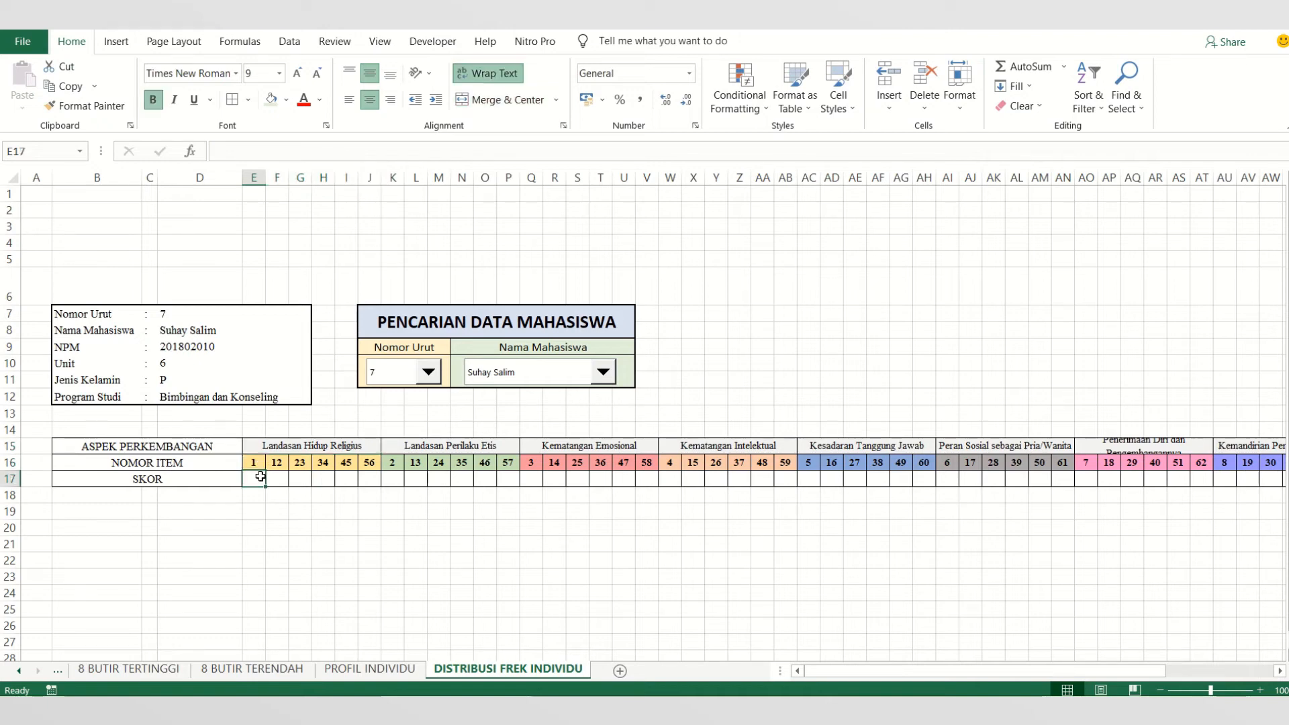
left_click(9, 478)
left_click(181, 73)
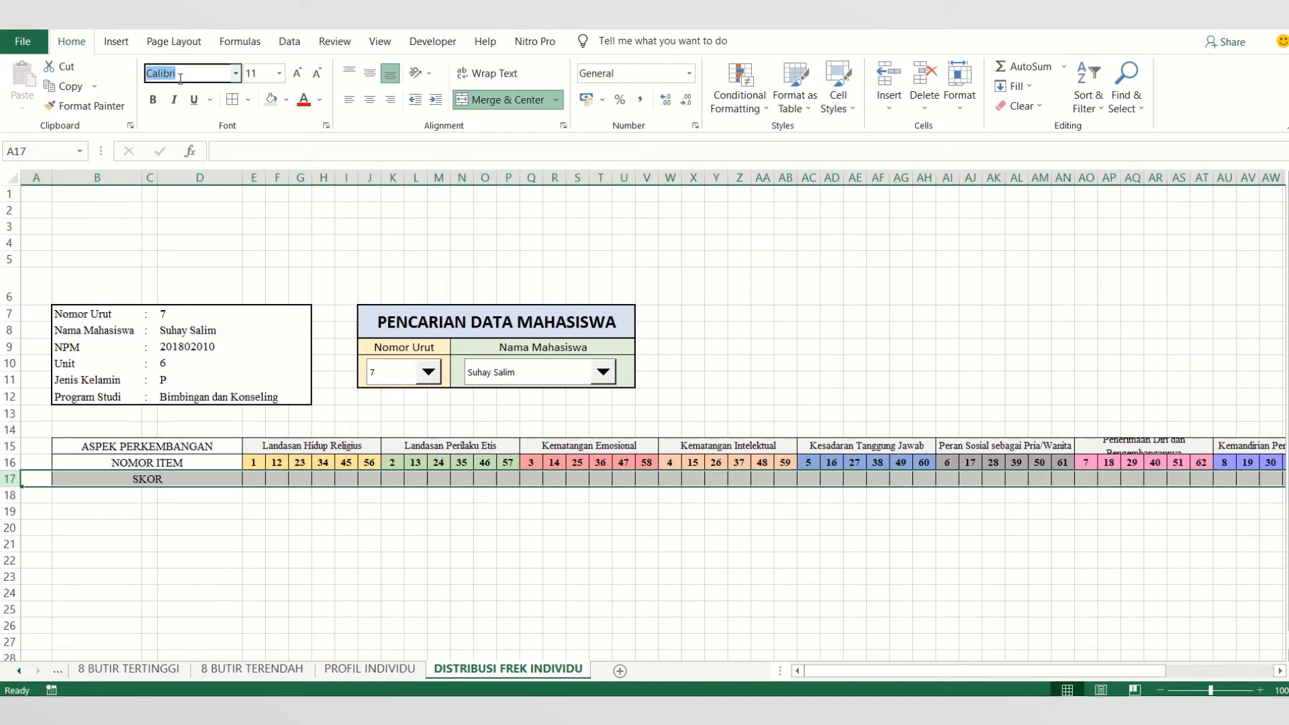
type("Times New Roman")
key("Return")
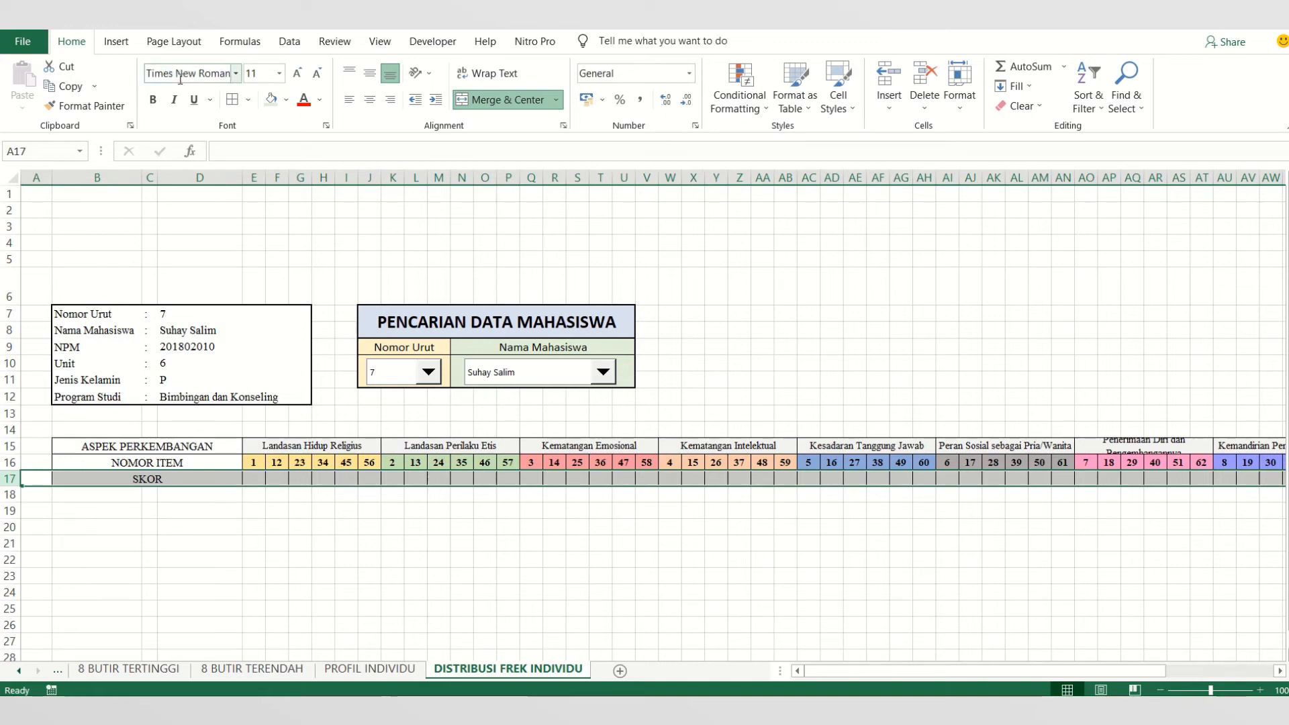
left_click(263, 74)
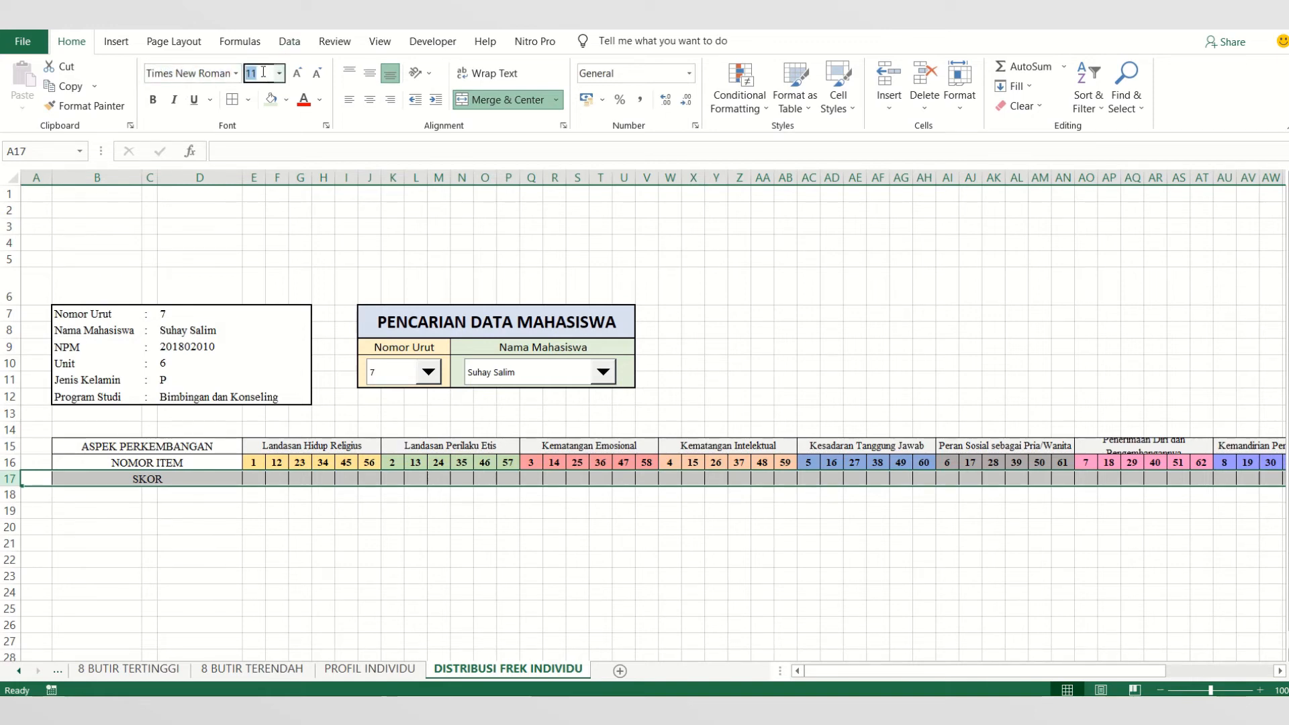
type("10")
key("Return")
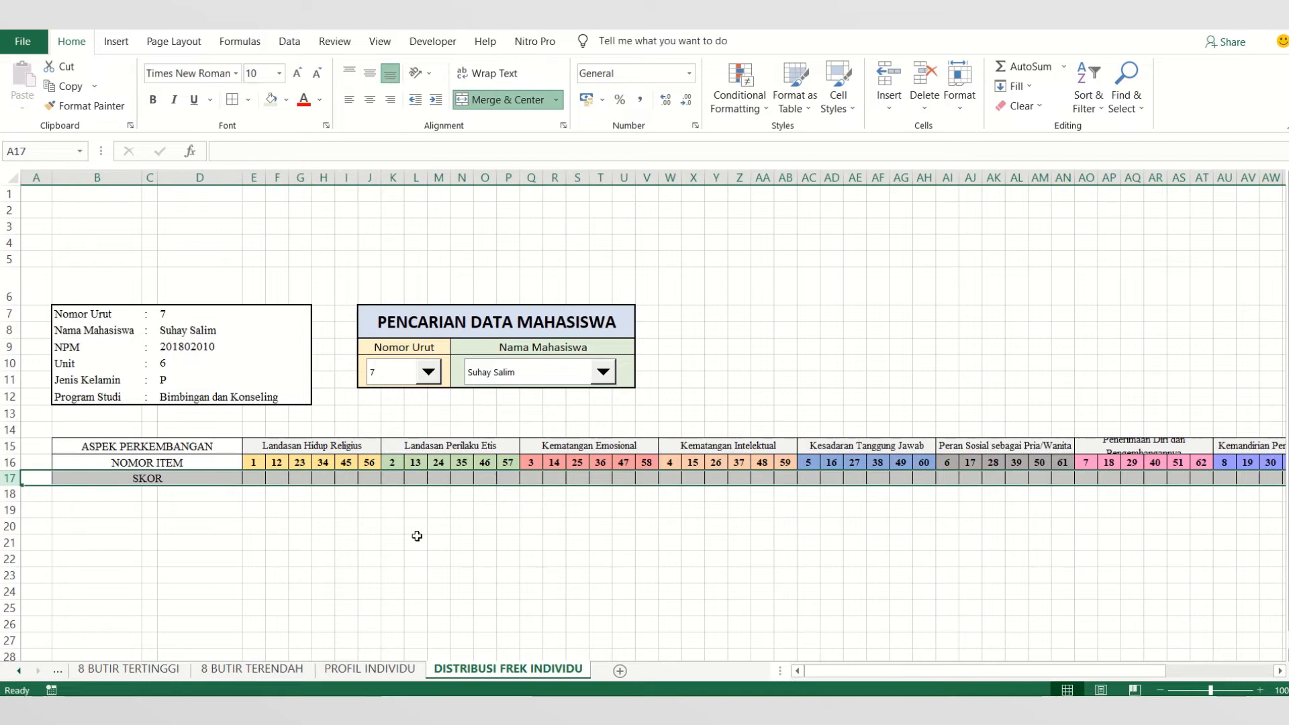
- Increase the height of row 15 so the two-line aspect headings fit in their cells
left_click(8, 446)
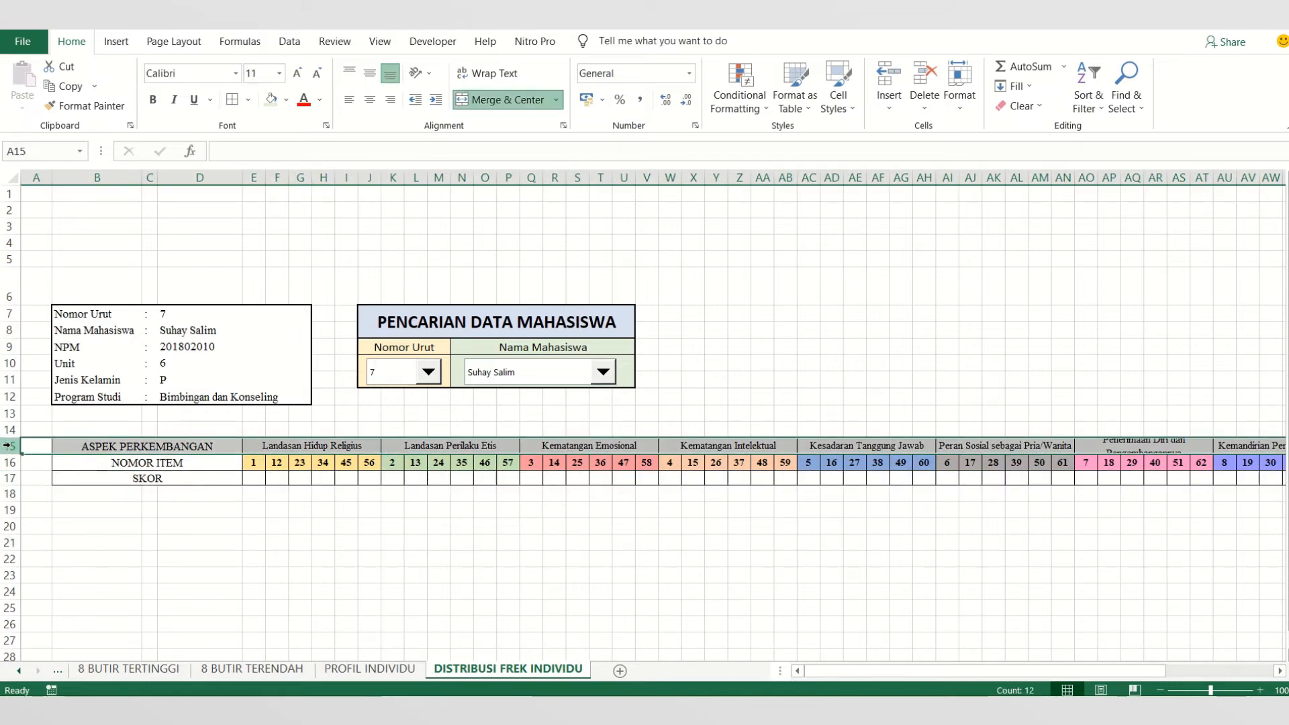
left_click_drag(8, 454, 9, 470)
left_click(647, 571)
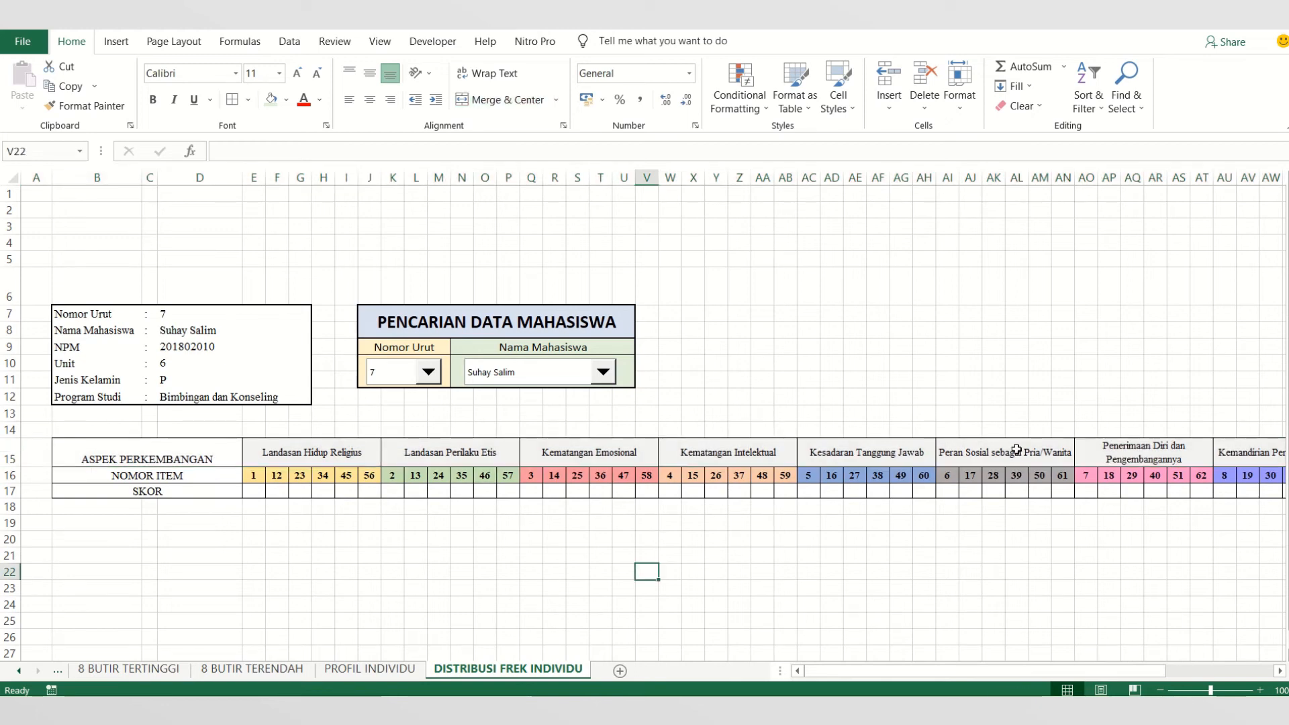
left_click_drag(1047, 670, 886, 670)
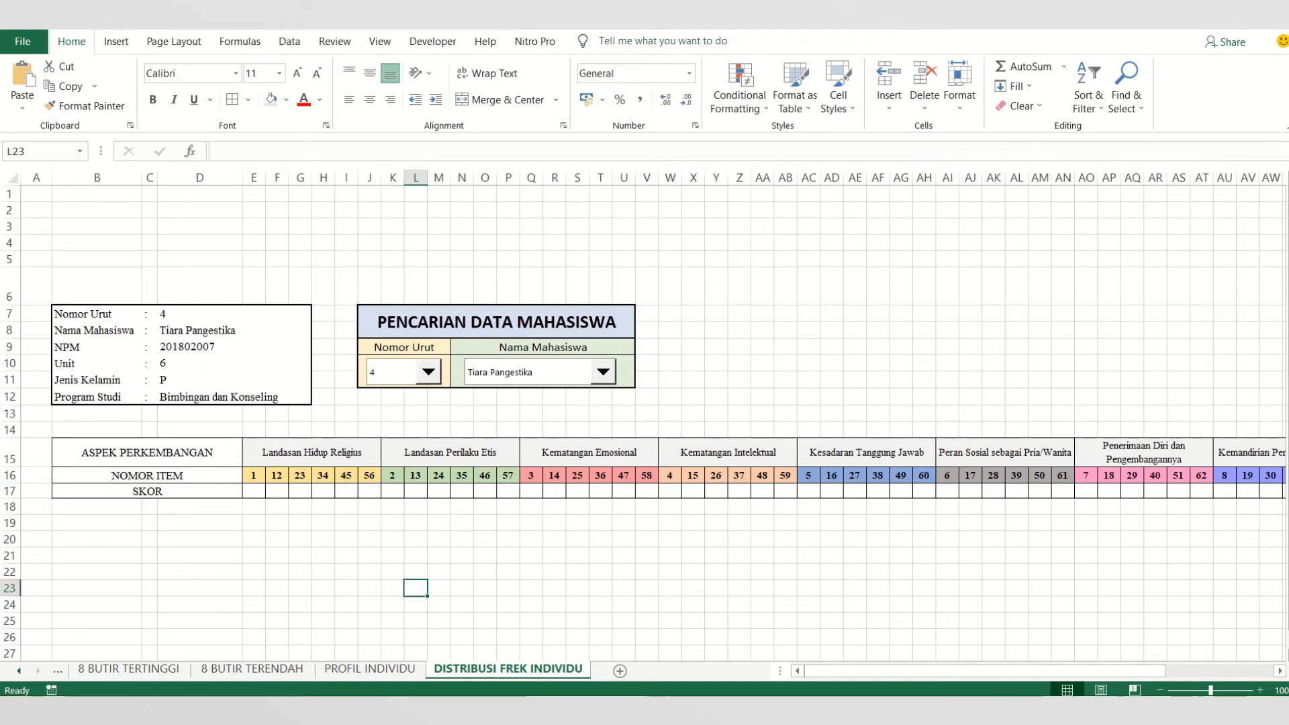
- Select cell E17, the SKOR cell beneath item number 1
left_click(258, 493)
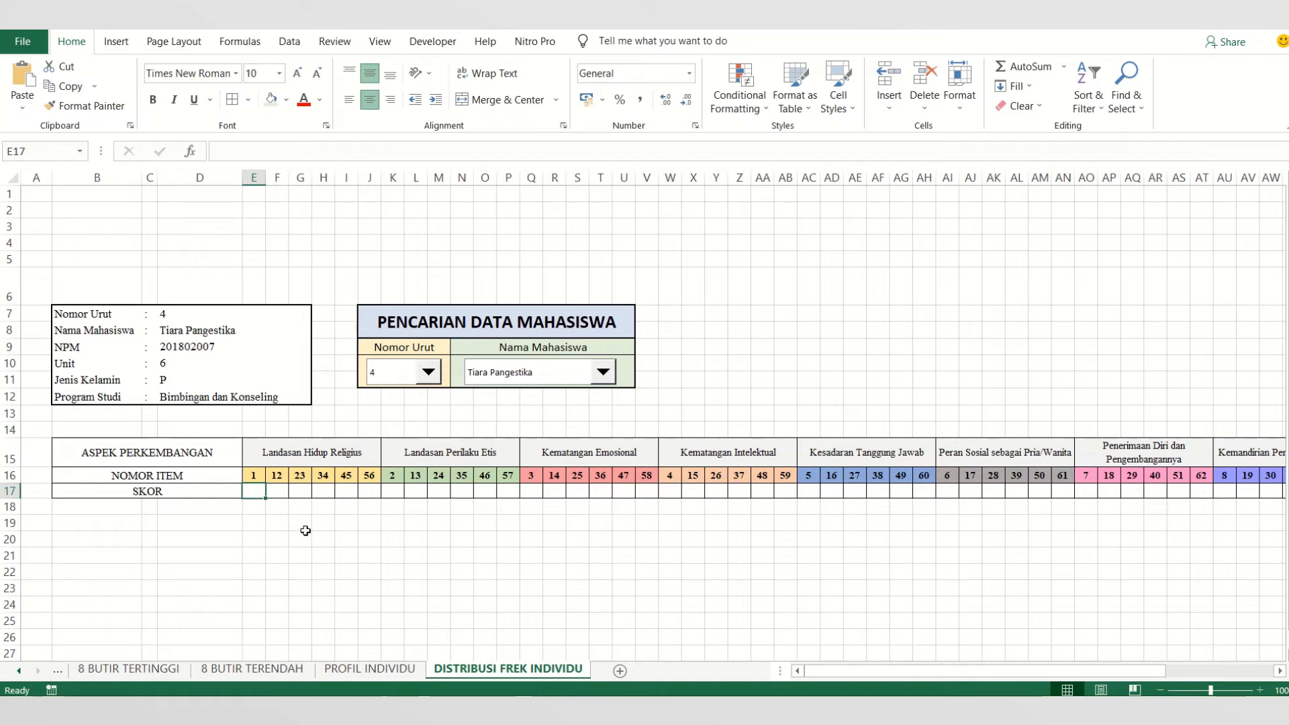
- Begin an INDEX formula in E17 with the item 1 scores SKORING!G5:G22 as its array
type("=")
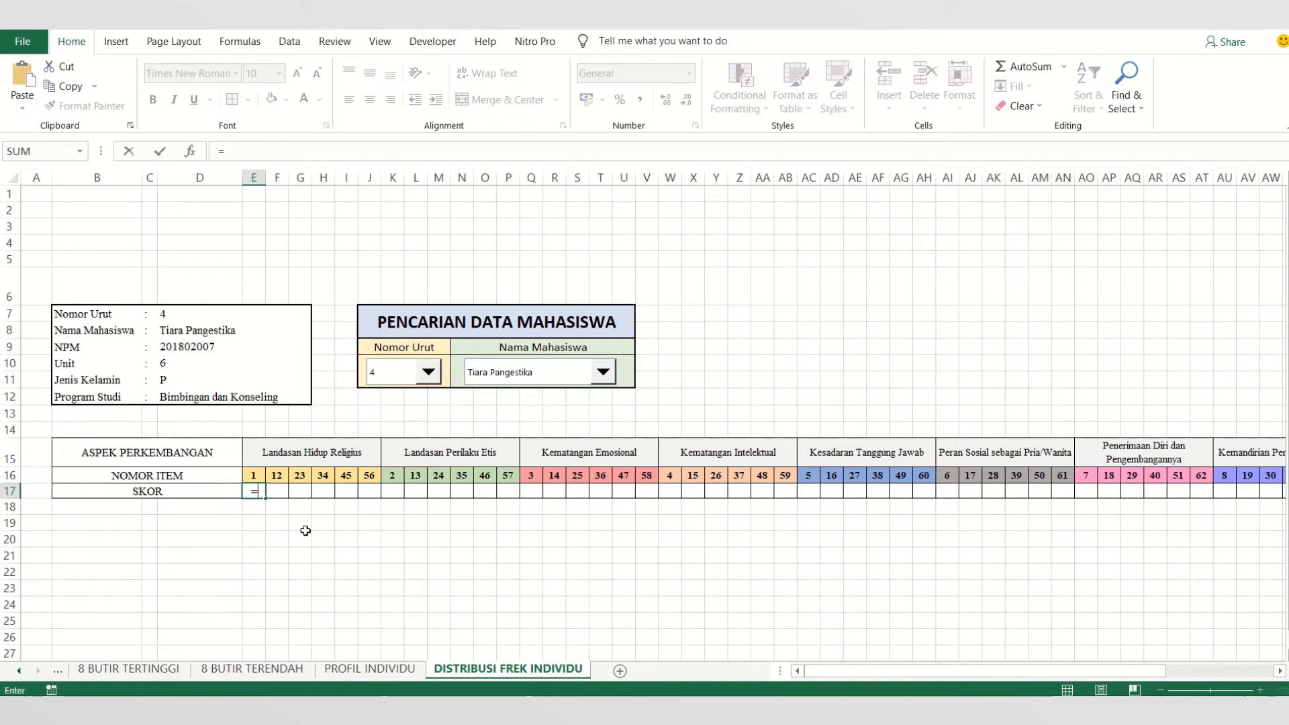
type("INDEX")
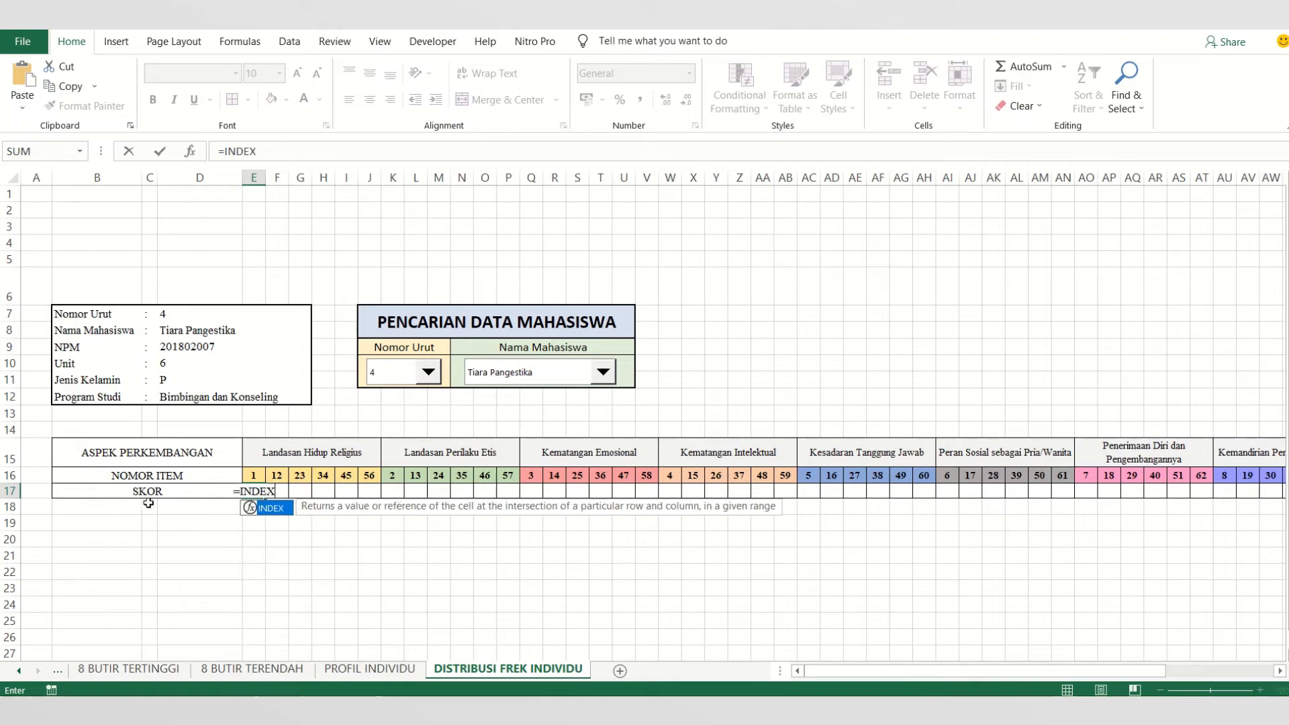
double_click(266, 509)
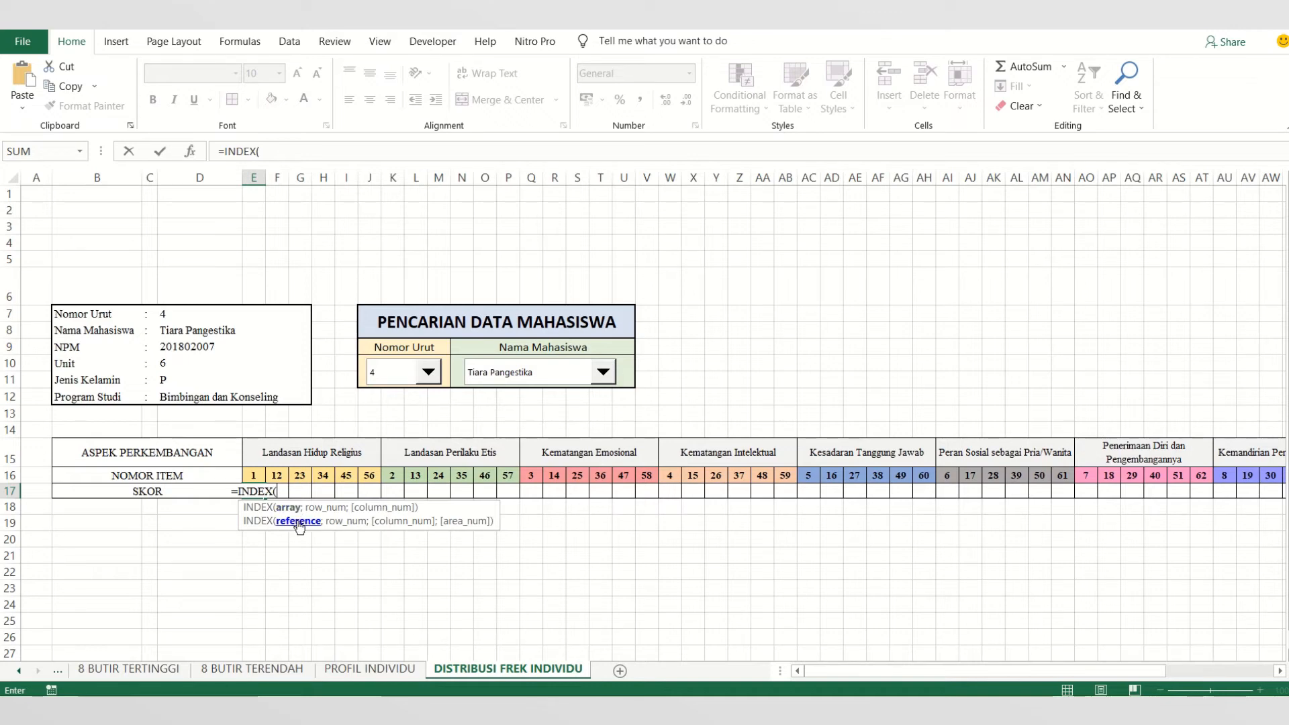
left_click(60, 675)
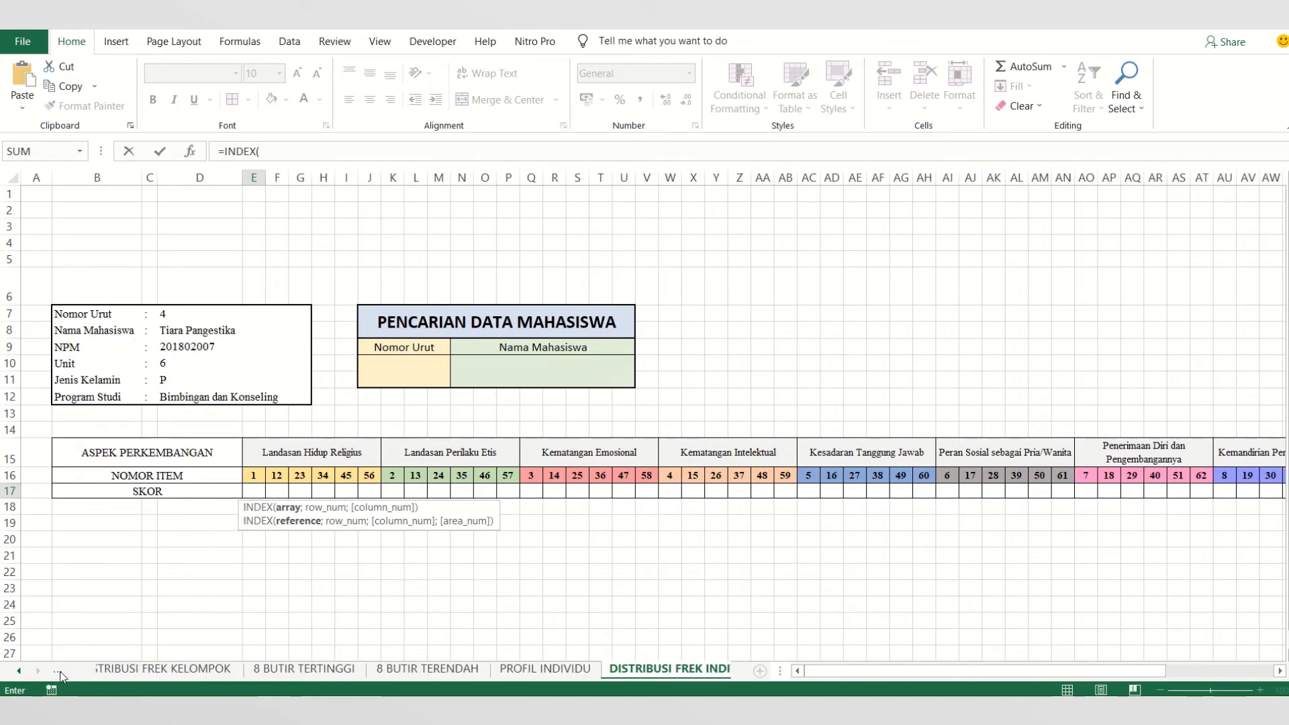
left_click(60, 675)
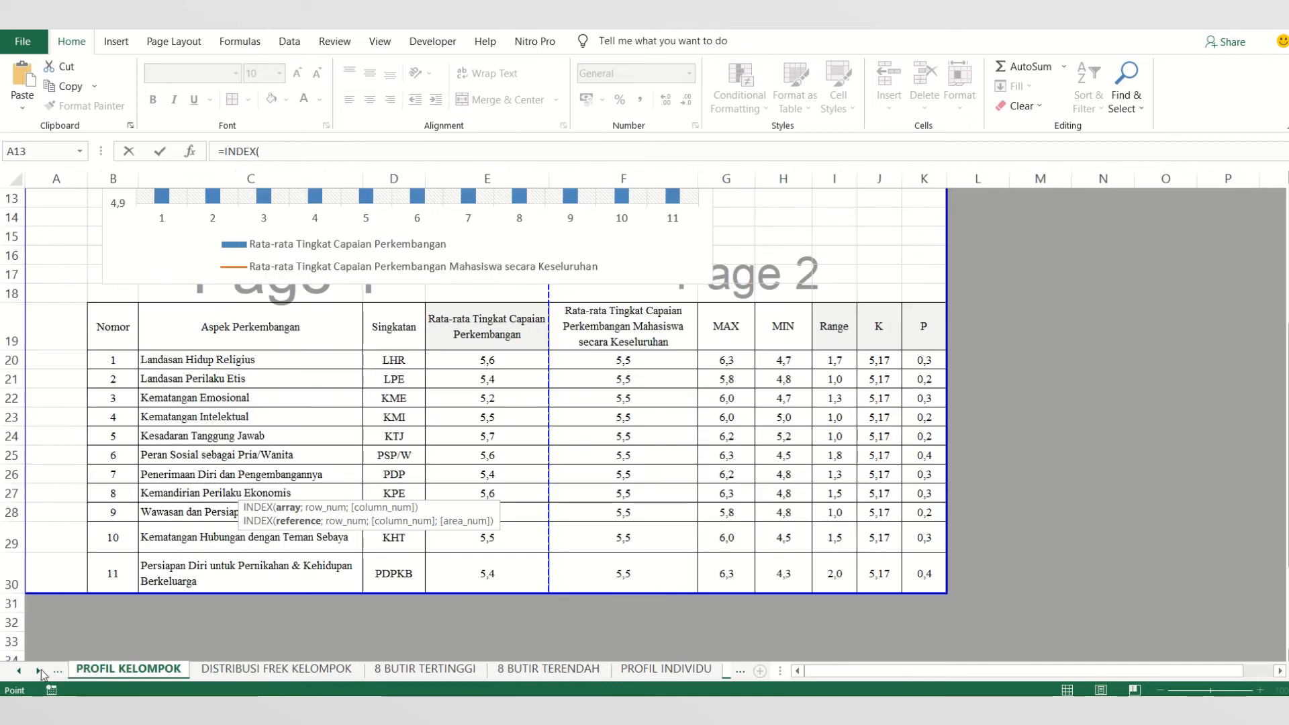
right_click(39, 671)
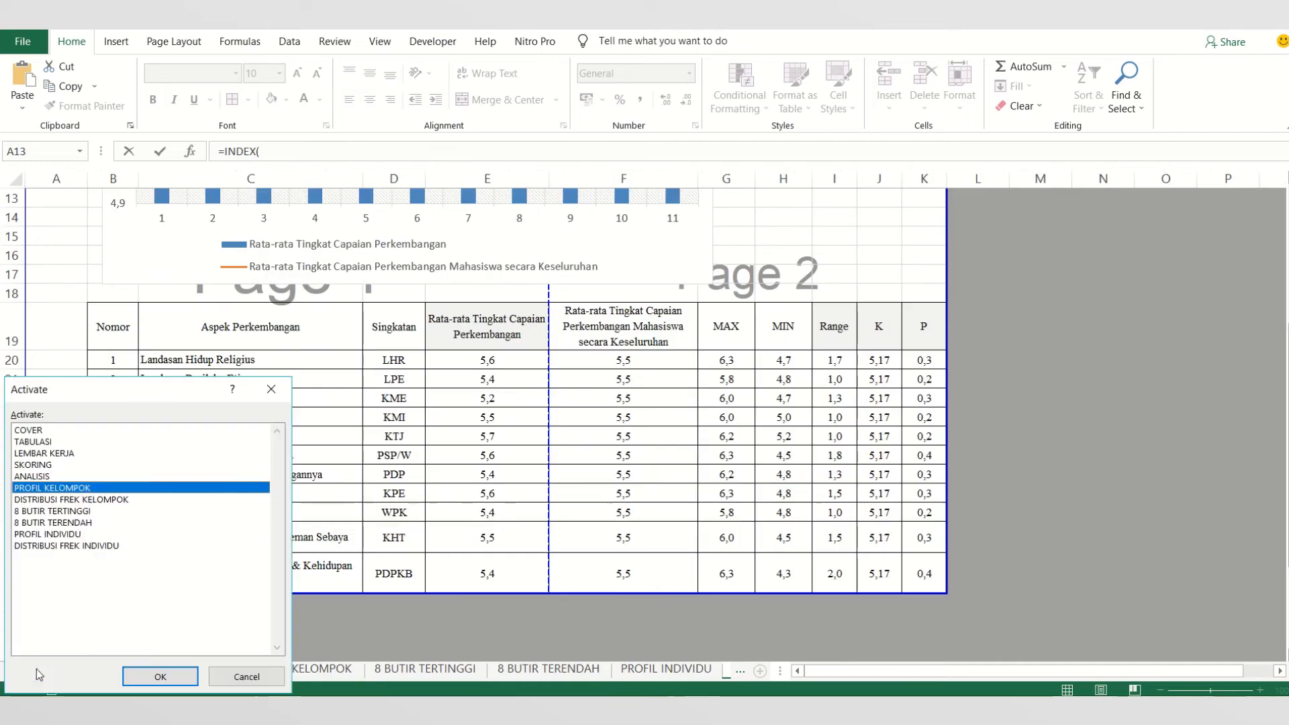
double_click(30, 465)
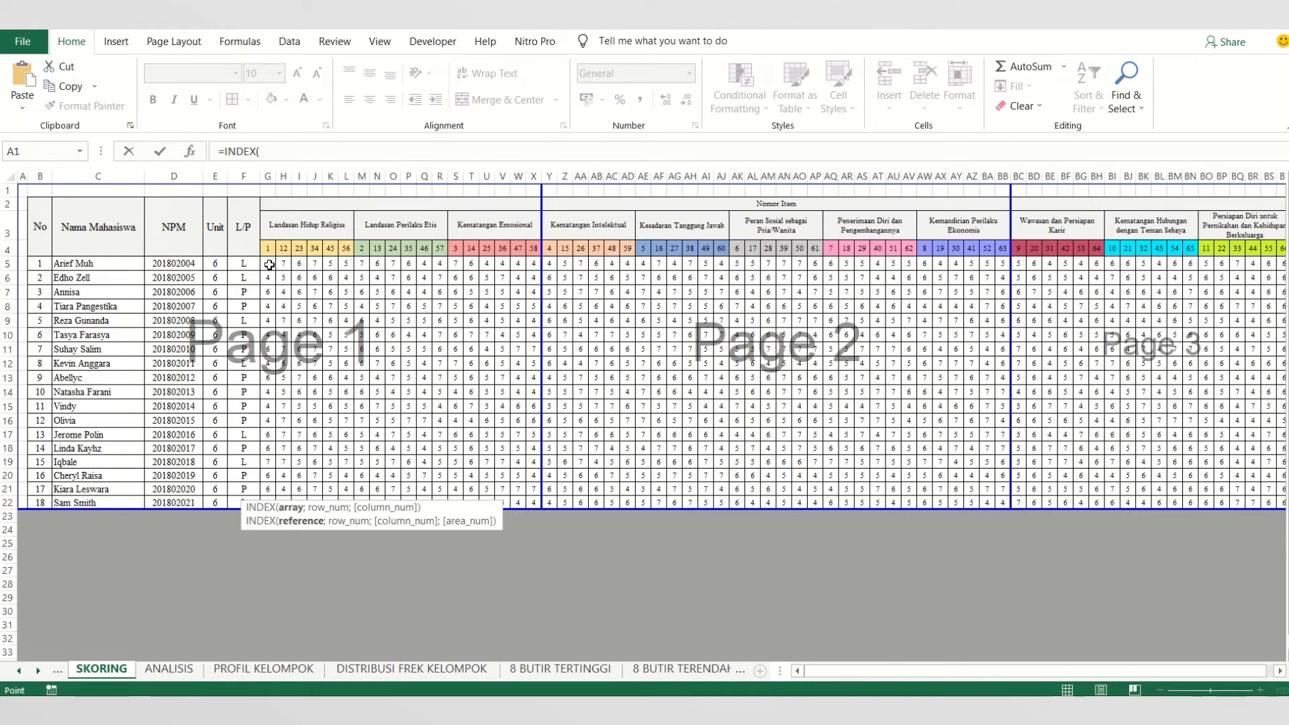
left_click_drag(269, 265, 272, 502)
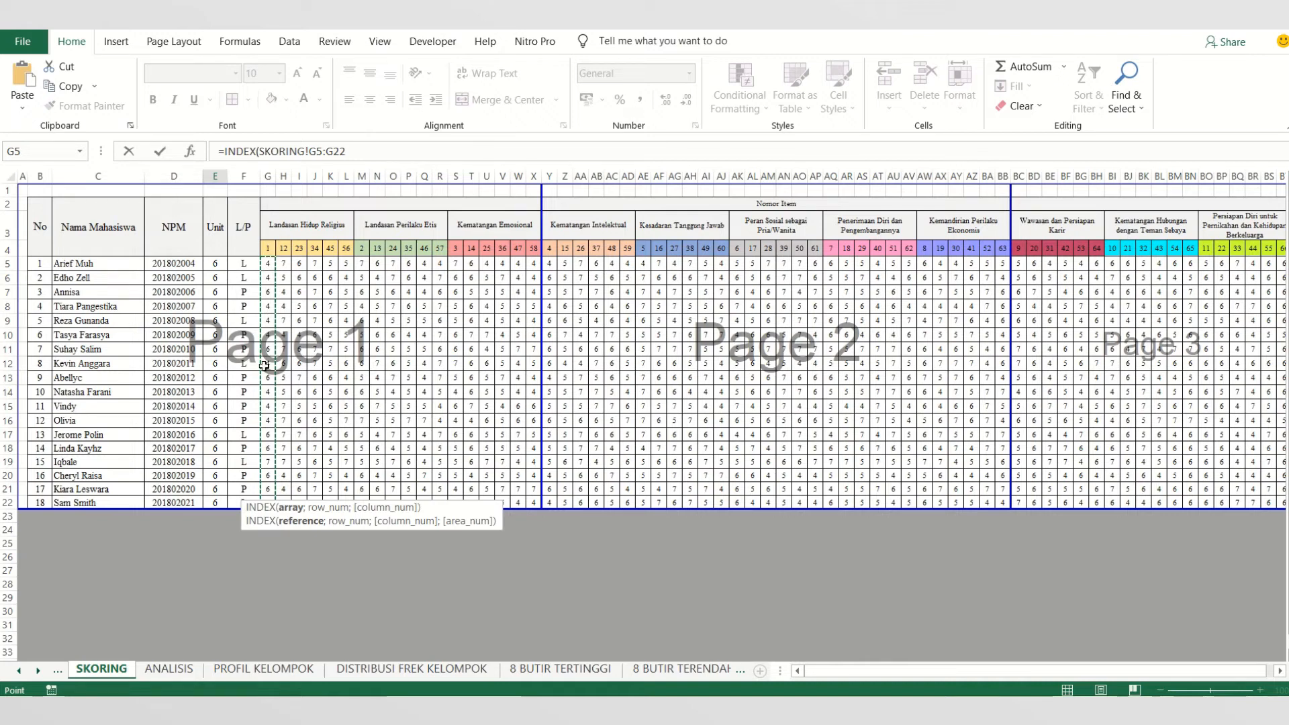
- Complete the INDEX formula with the Nomor Urut cell D7 on DISTRIBUSI FREK INDIVIDU as its row number
left_click(362, 158)
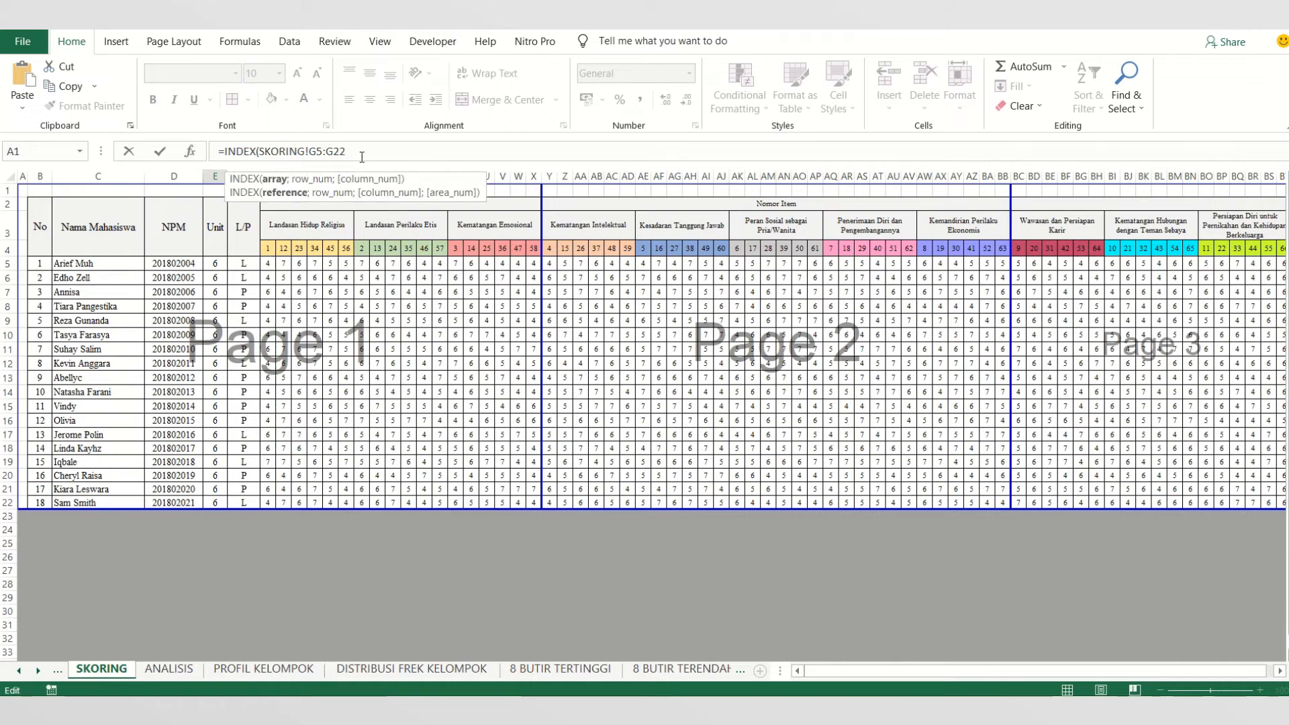
type(";")
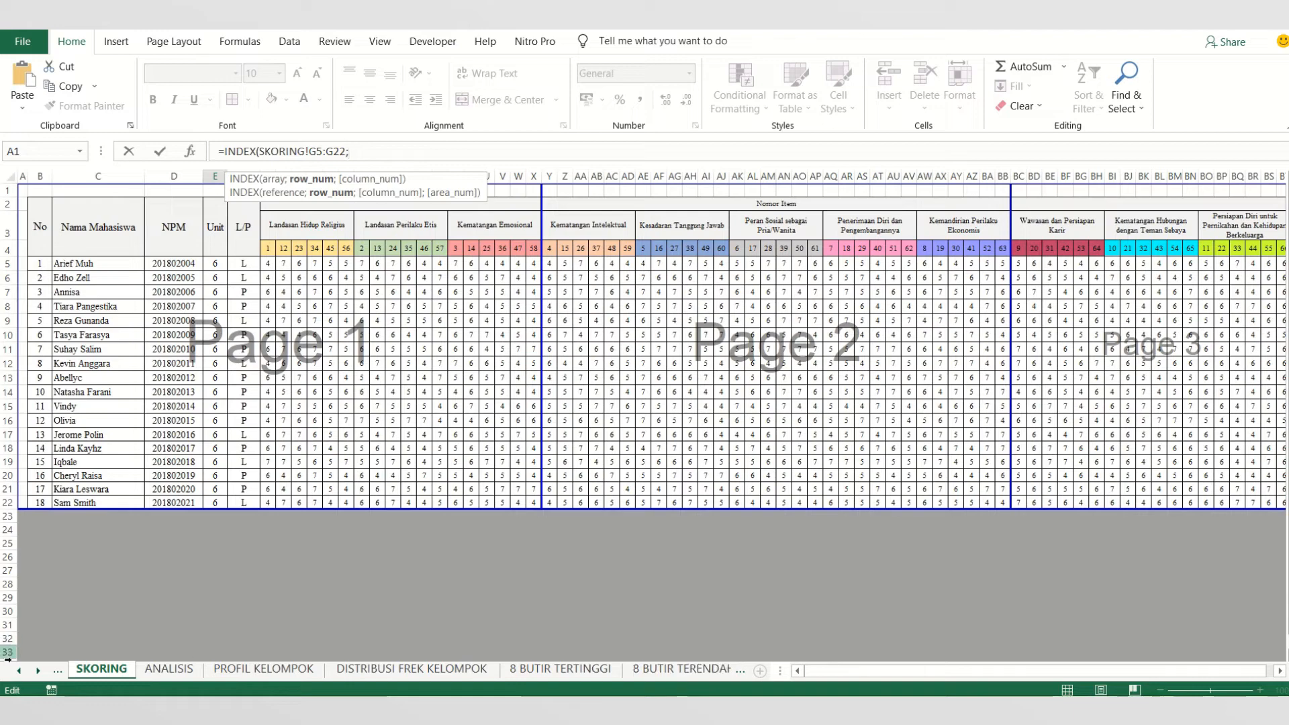
right_click(37, 671)
double_click(56, 546)
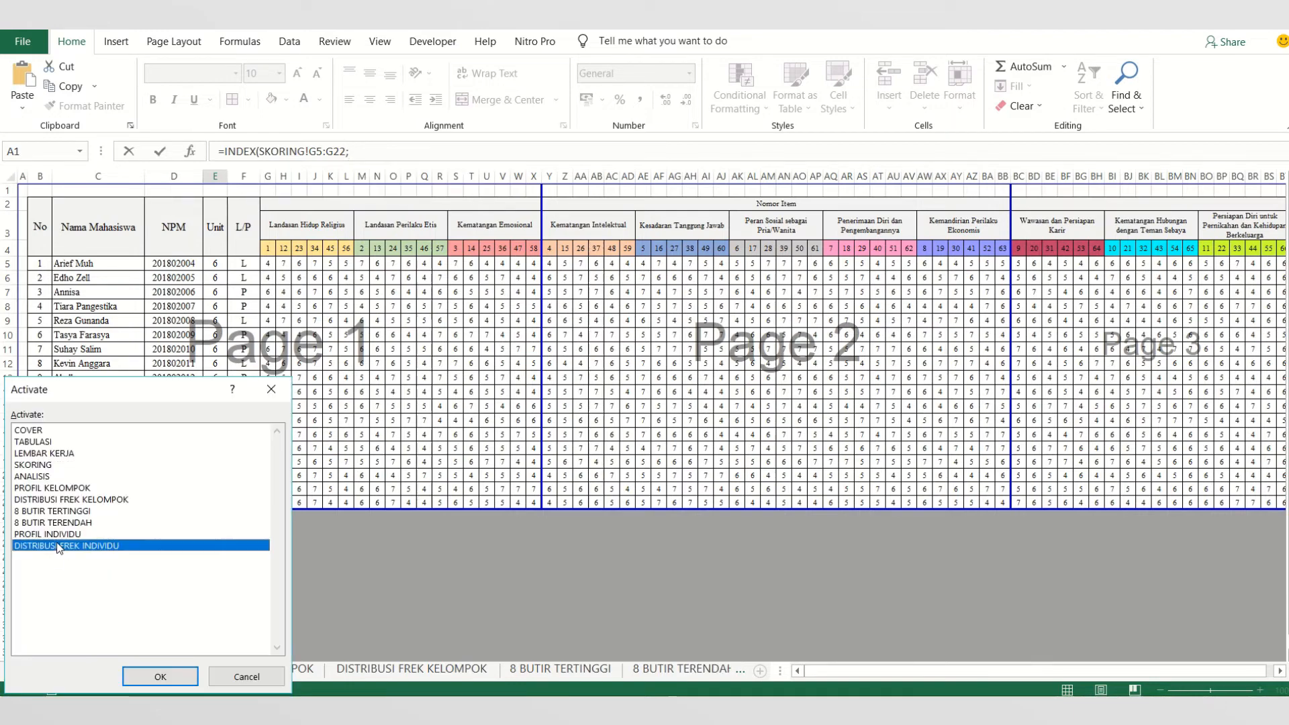
left_click(170, 313)
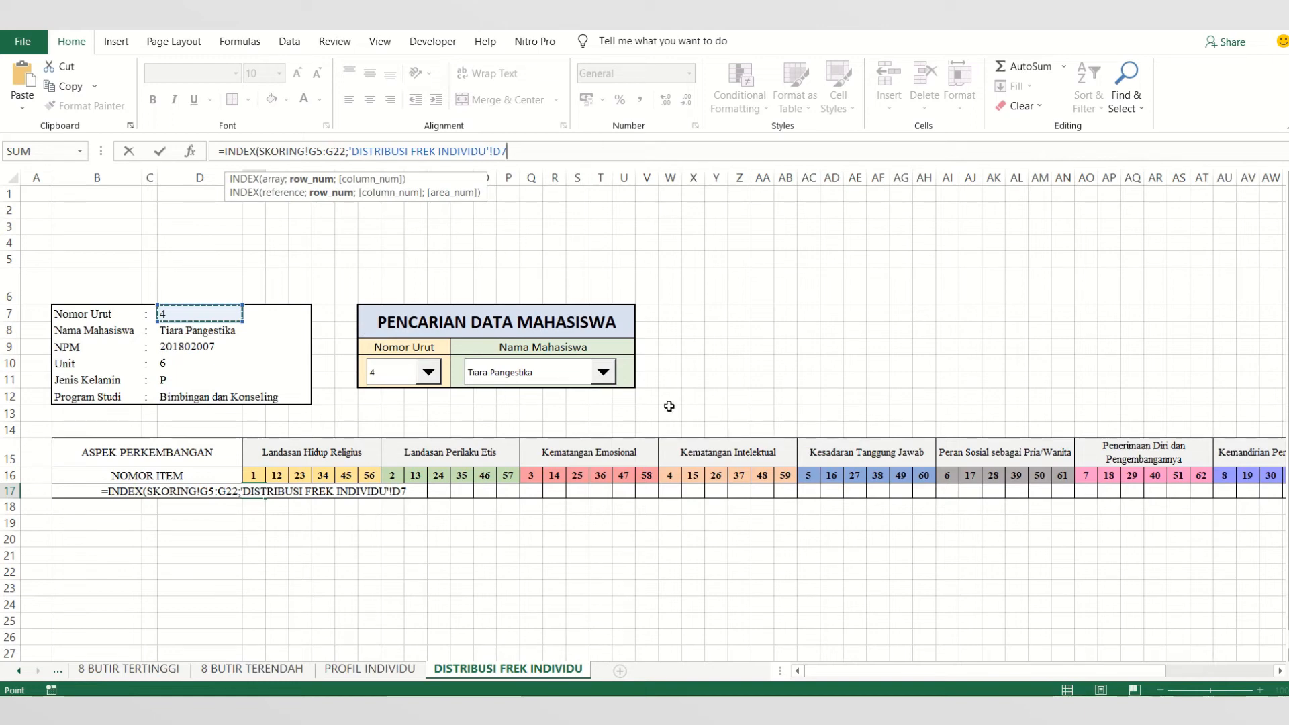
key("Return")
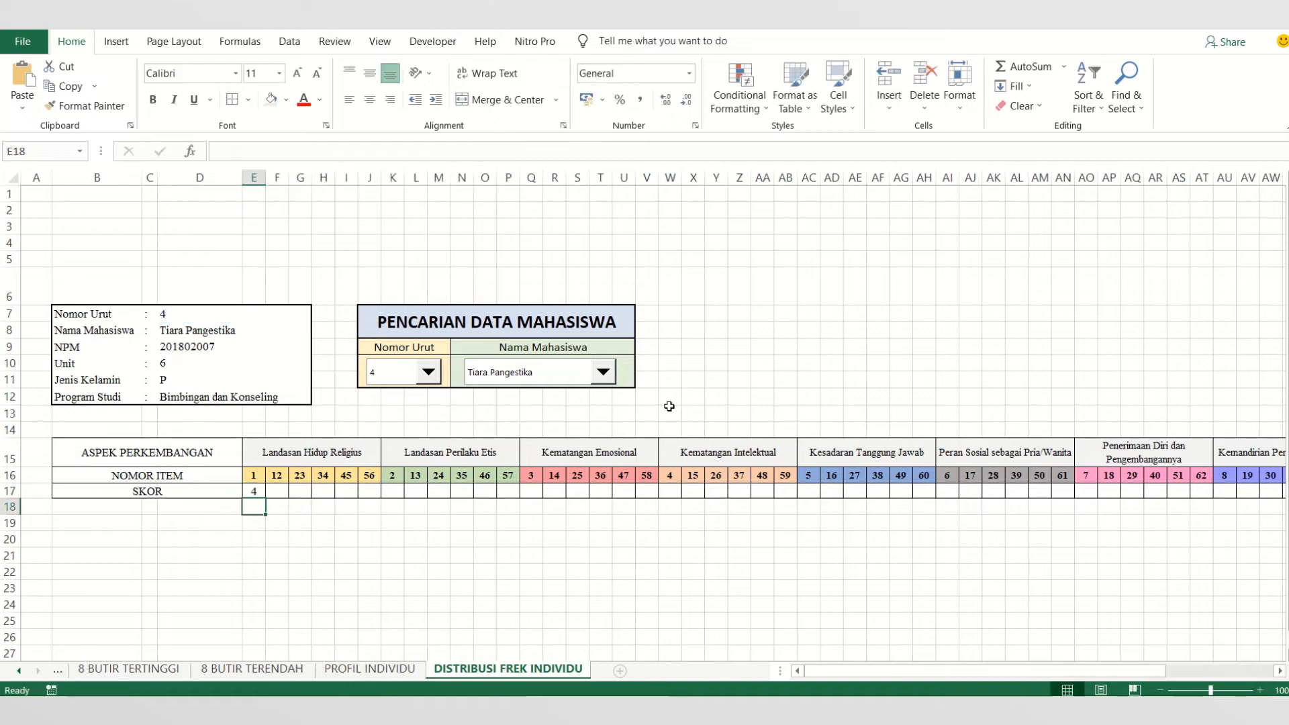
- Try to fill the E17 formula with its relative D7 reference across the SKOR row to BR17
left_click(260, 489)
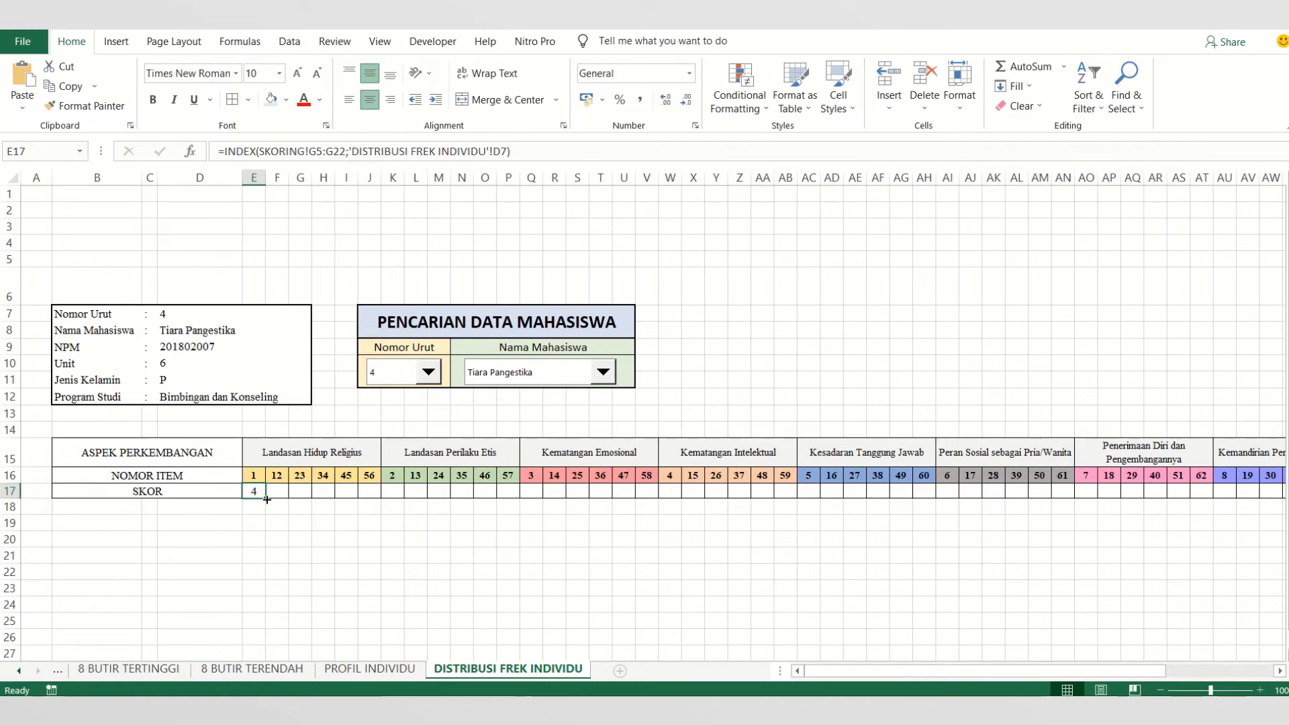
left_click_drag(267, 500, 1216, 535)
left_click_drag(1034, 674, 873, 677)
- Compare the row-number references in the copied SKOR formulas, from E17 to H17 and in K17
left_click(396, 491)
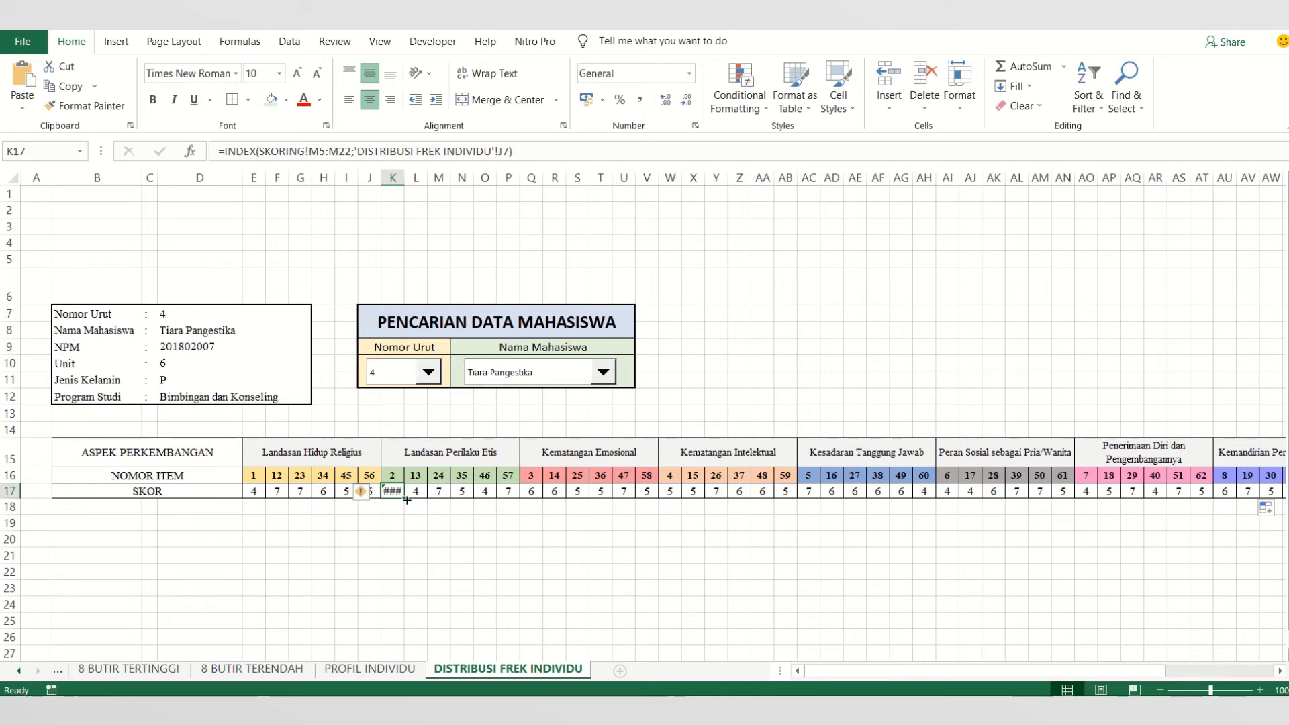
left_click(250, 492)
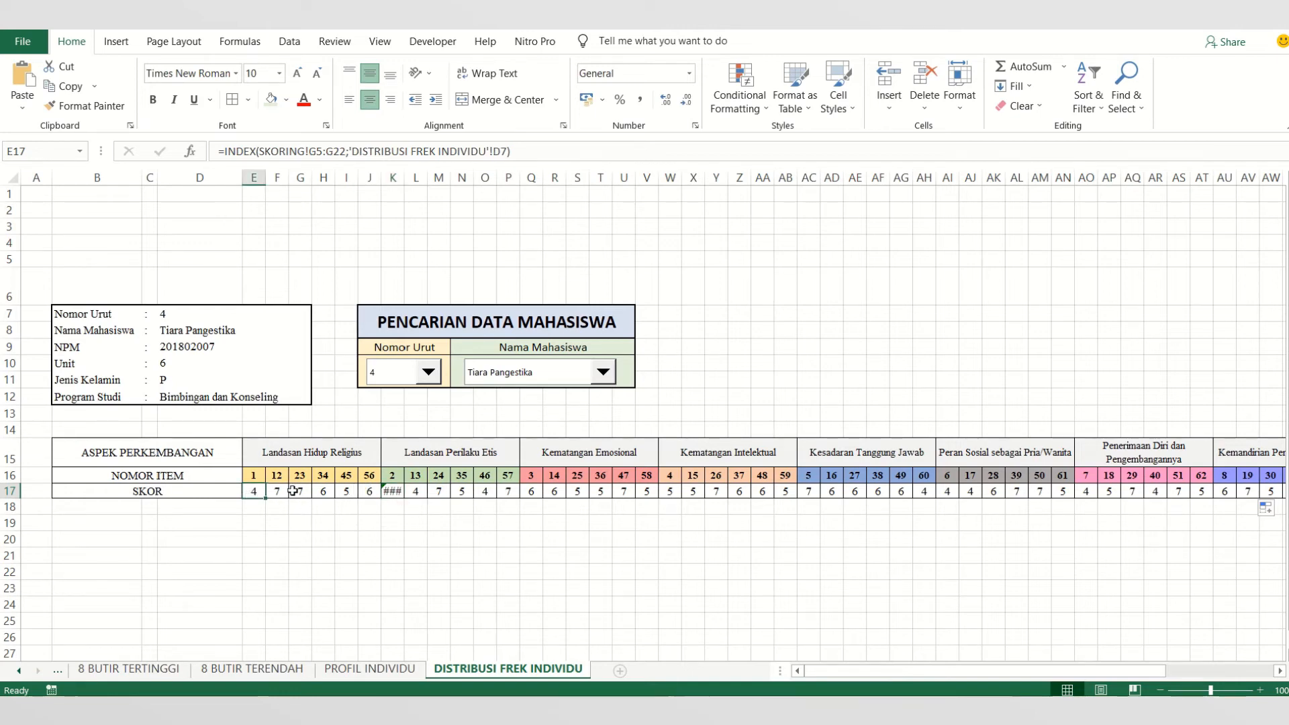
left_click(278, 493)
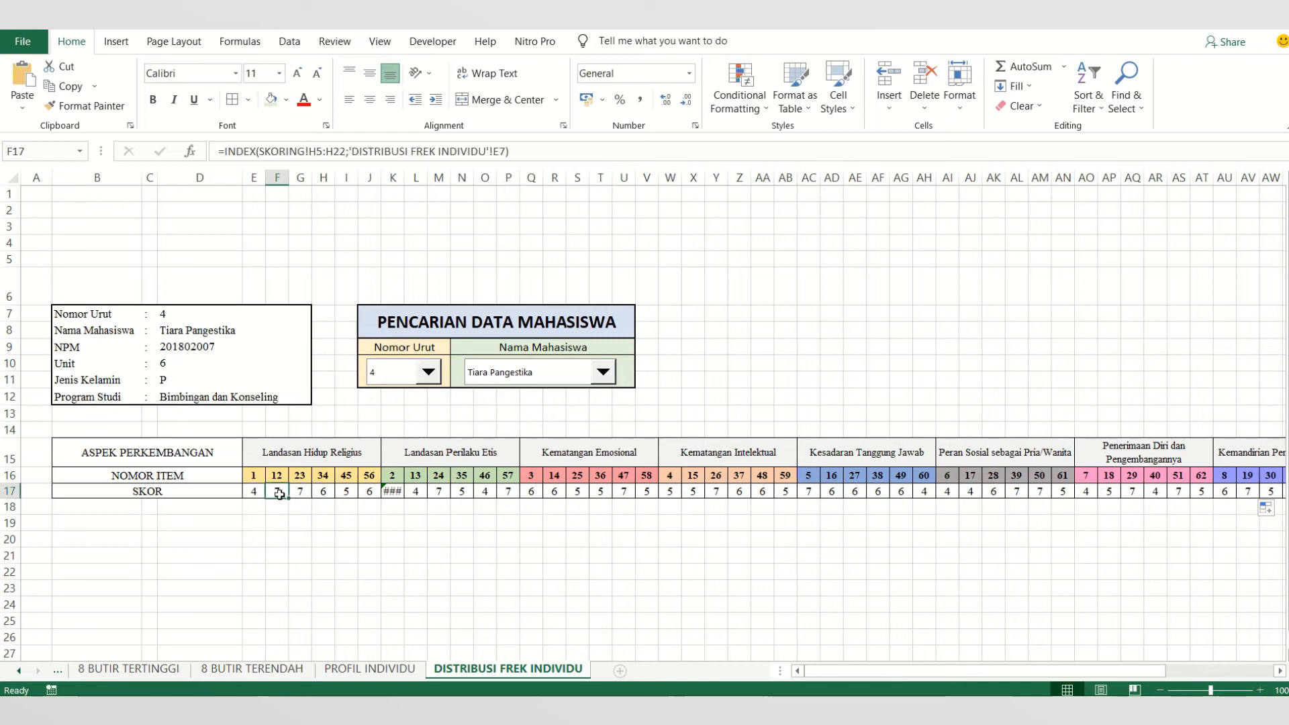
left_click(260, 494)
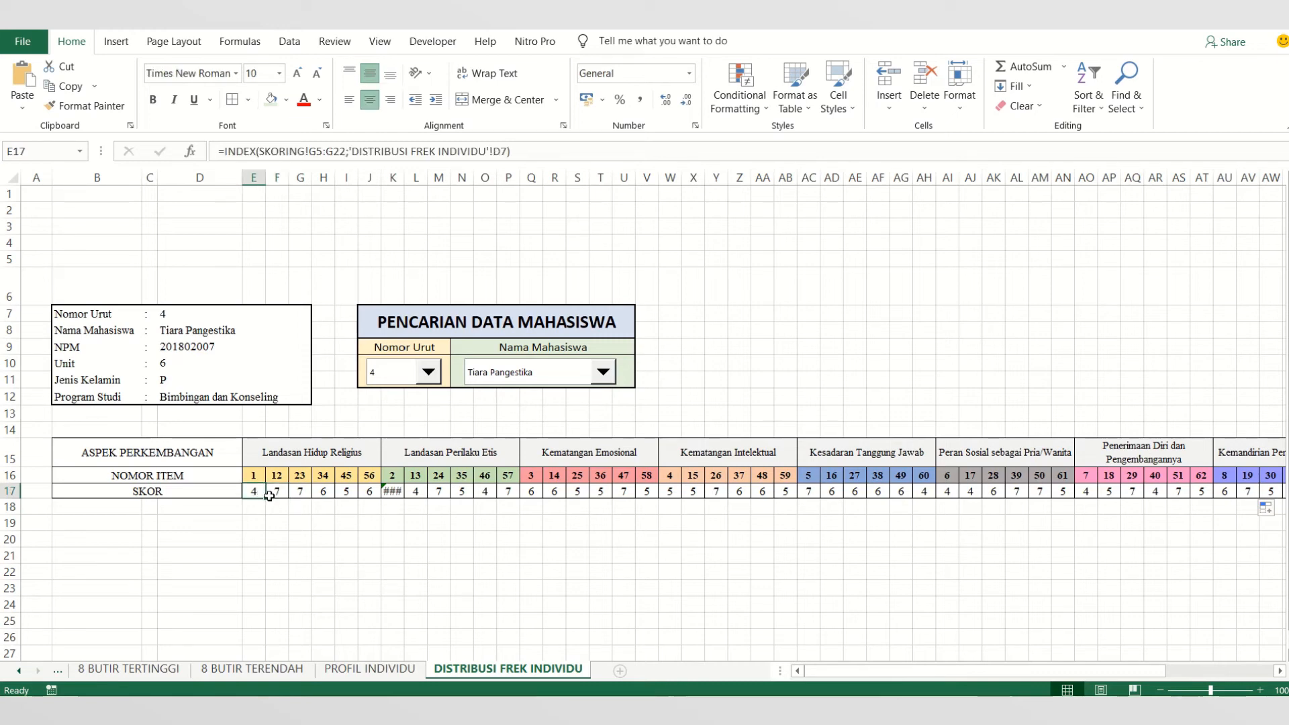
left_click(269, 495)
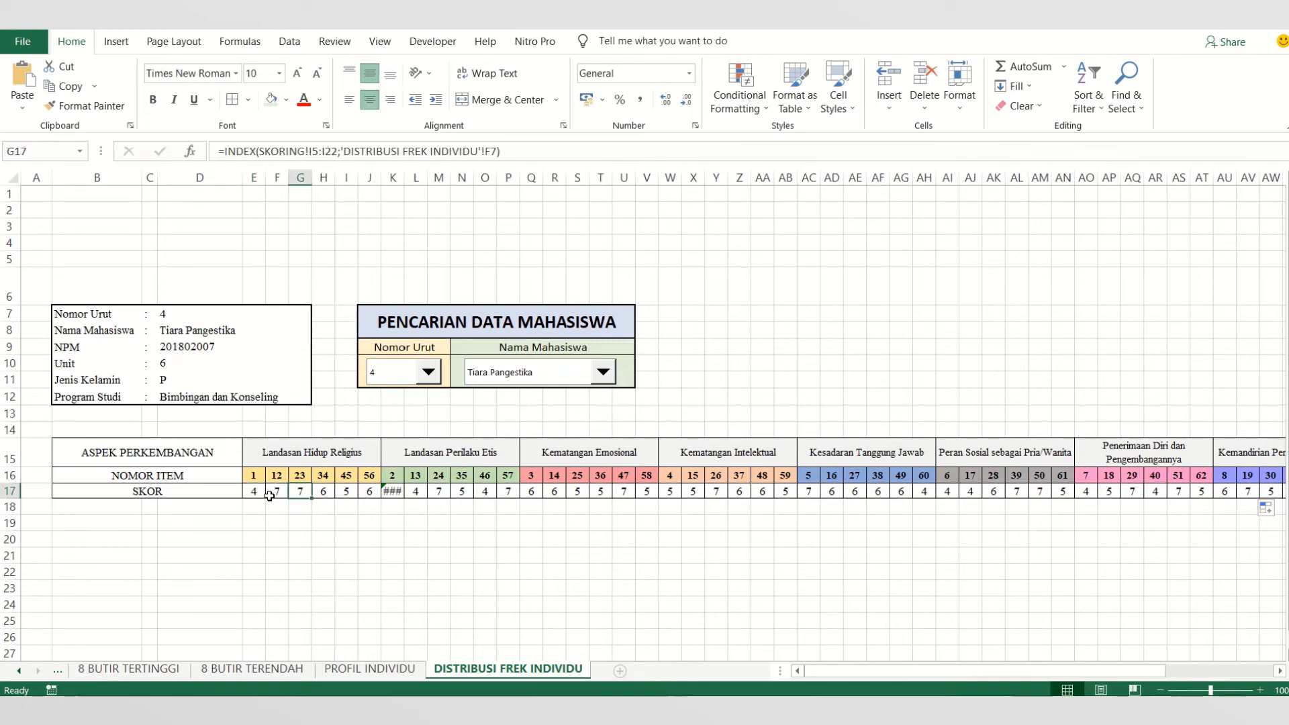
left_click(260, 493)
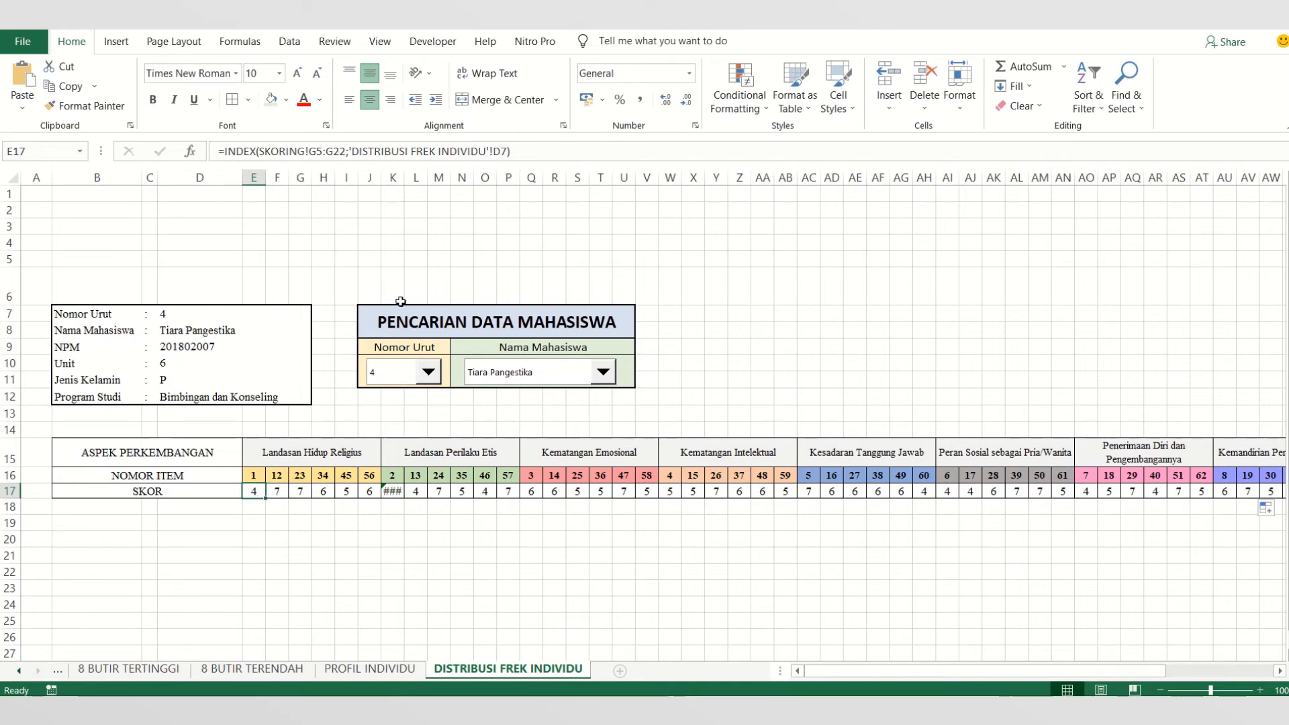
key("Right")
key("Right")
key("Right")
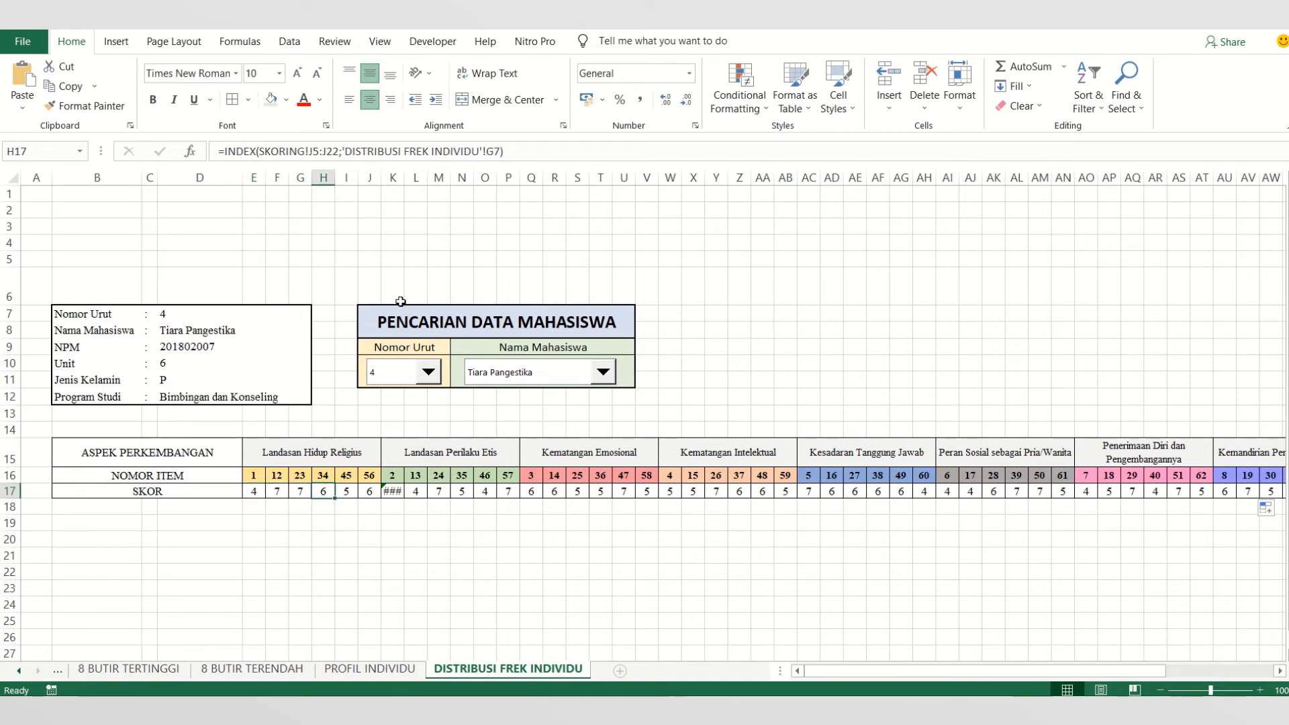
key("Left")
key("Left")
key("Left")
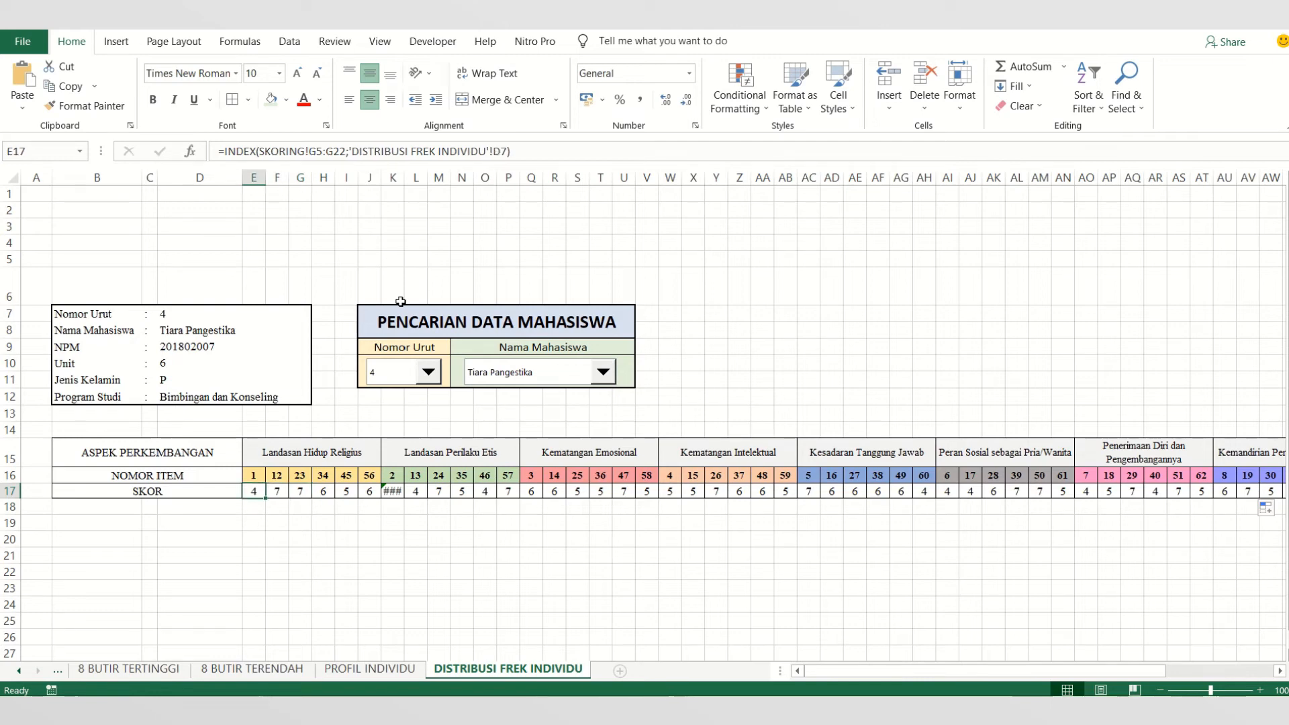
- Make the row-number reference in E17 absolute as $D$7 and fill the corrected formula across the SKOR row to BR17
left_click(501, 151)
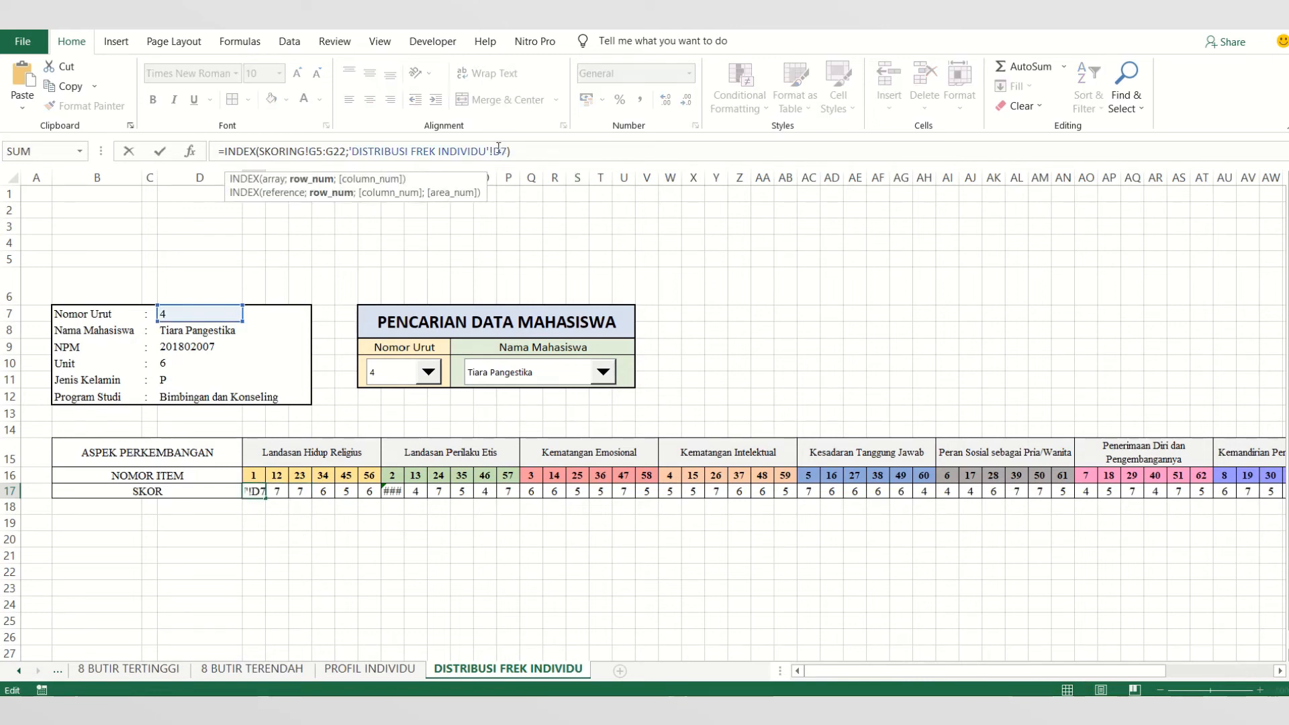
type("$")
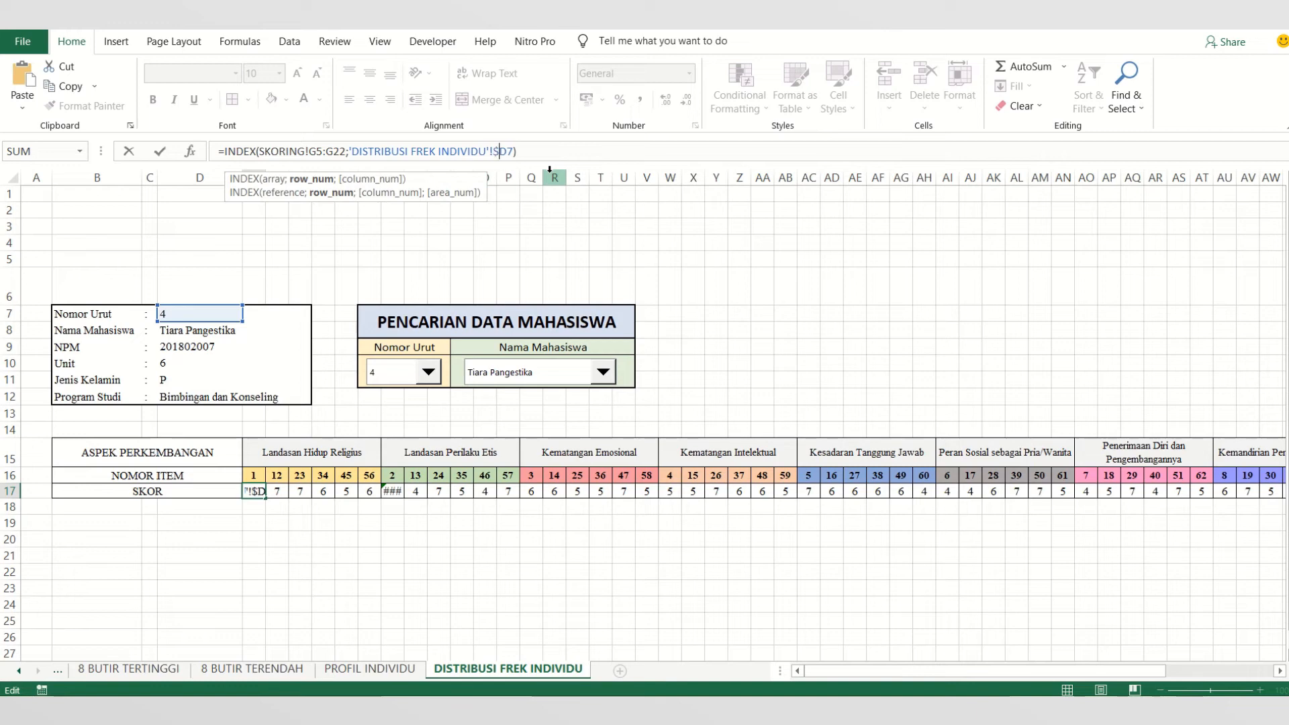
key("Right")
type("$")
key("ctrl+Return")
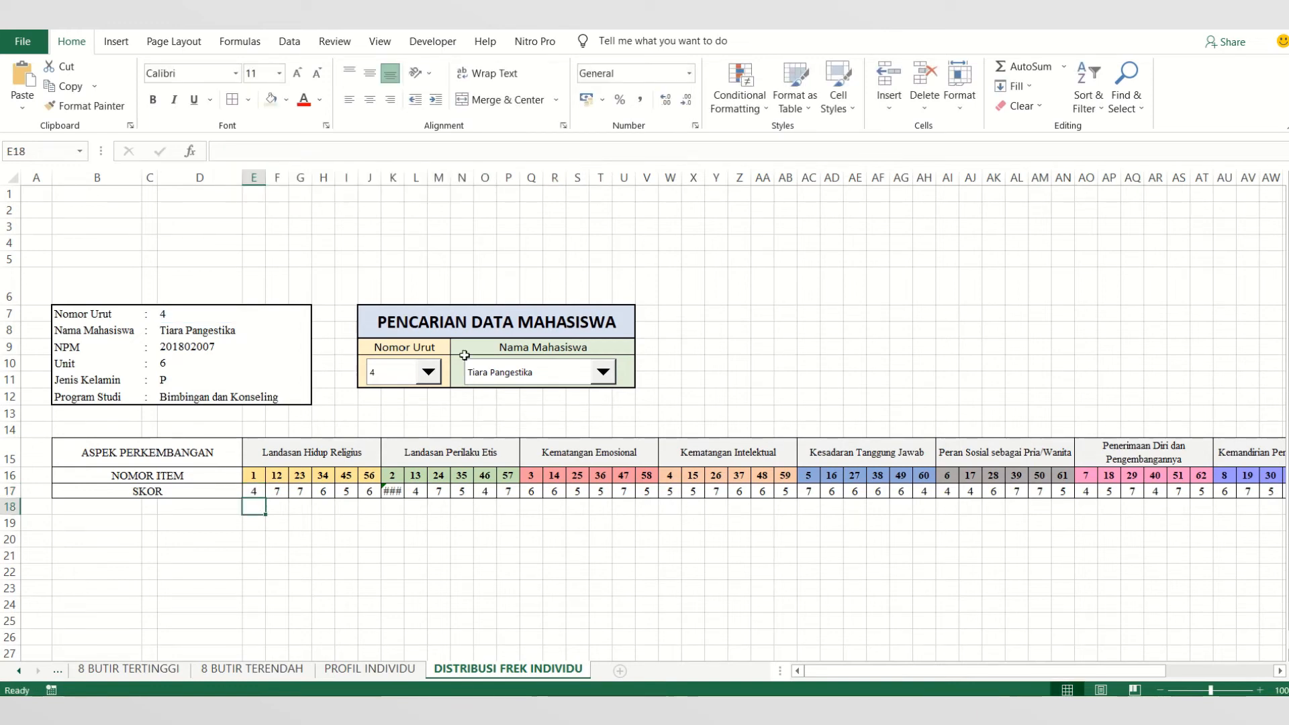
left_click_drag(266, 498, 1221, 519)
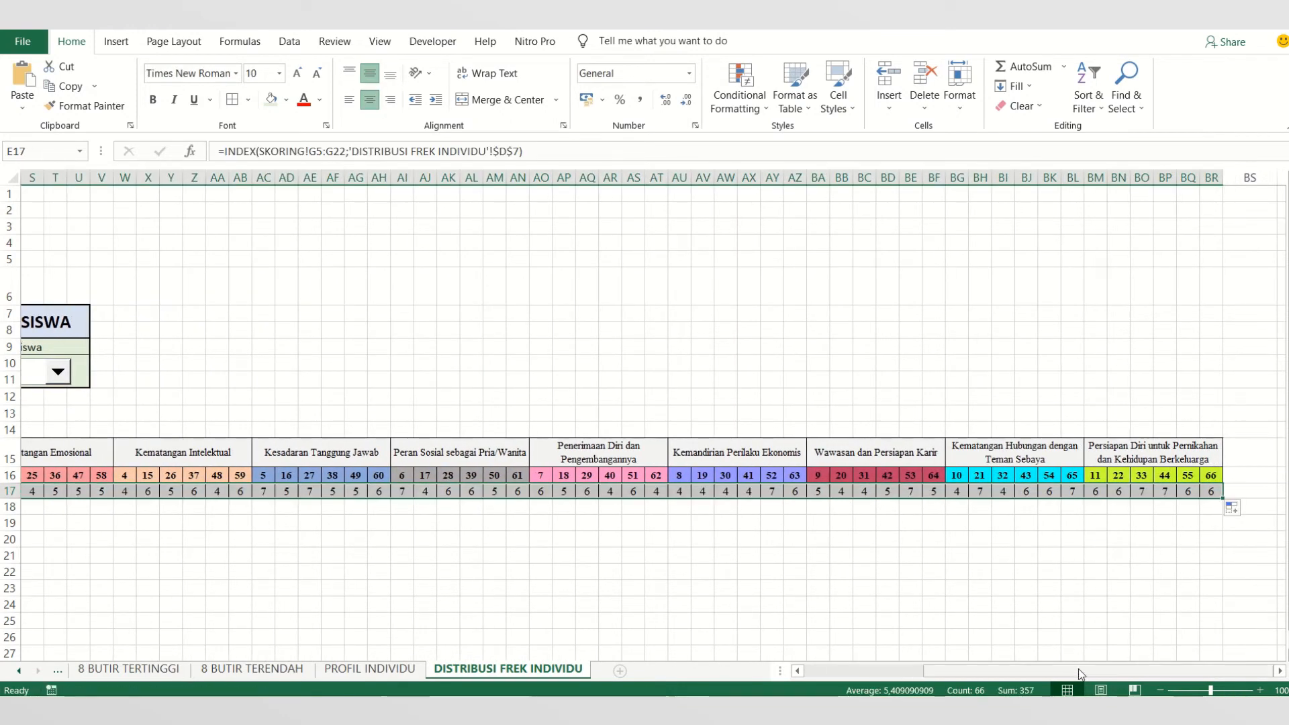
left_click_drag(1079, 672, 943, 672)
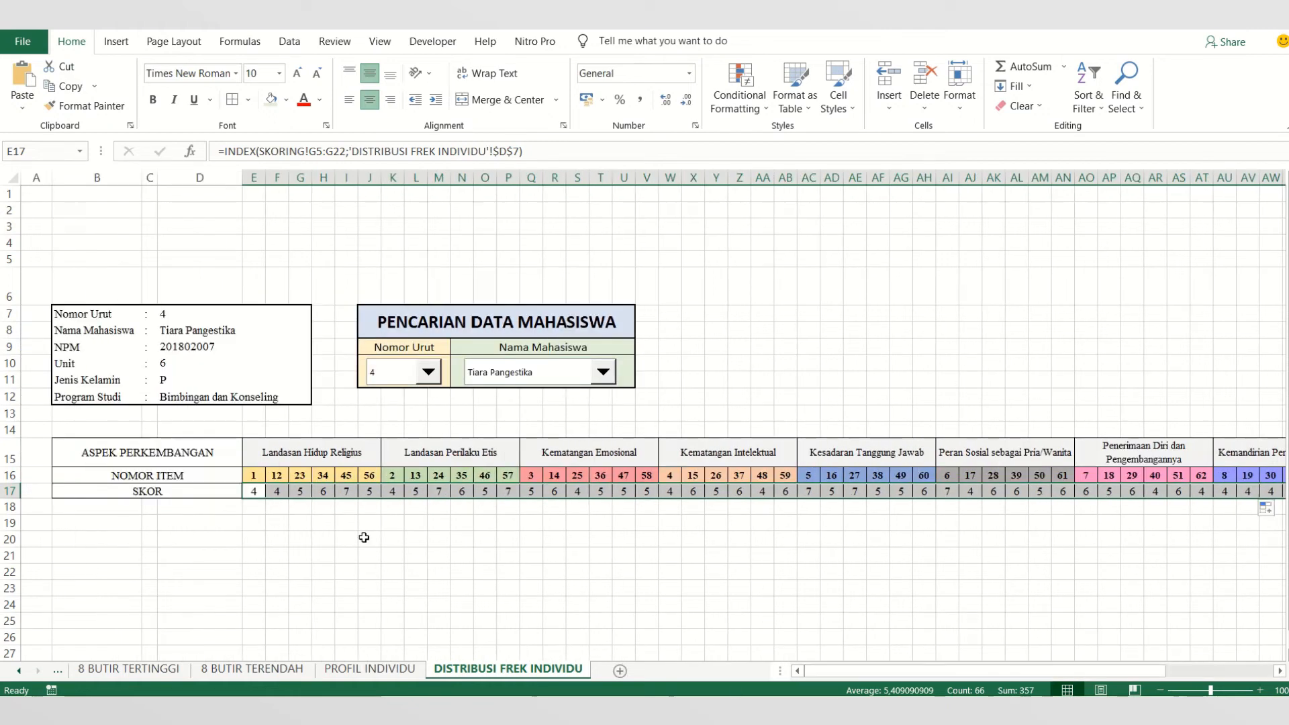
- Check the refilled SKOR formulas from F17 through V17 for their SKORING column and the $D$7 reference
left_click(275, 491)
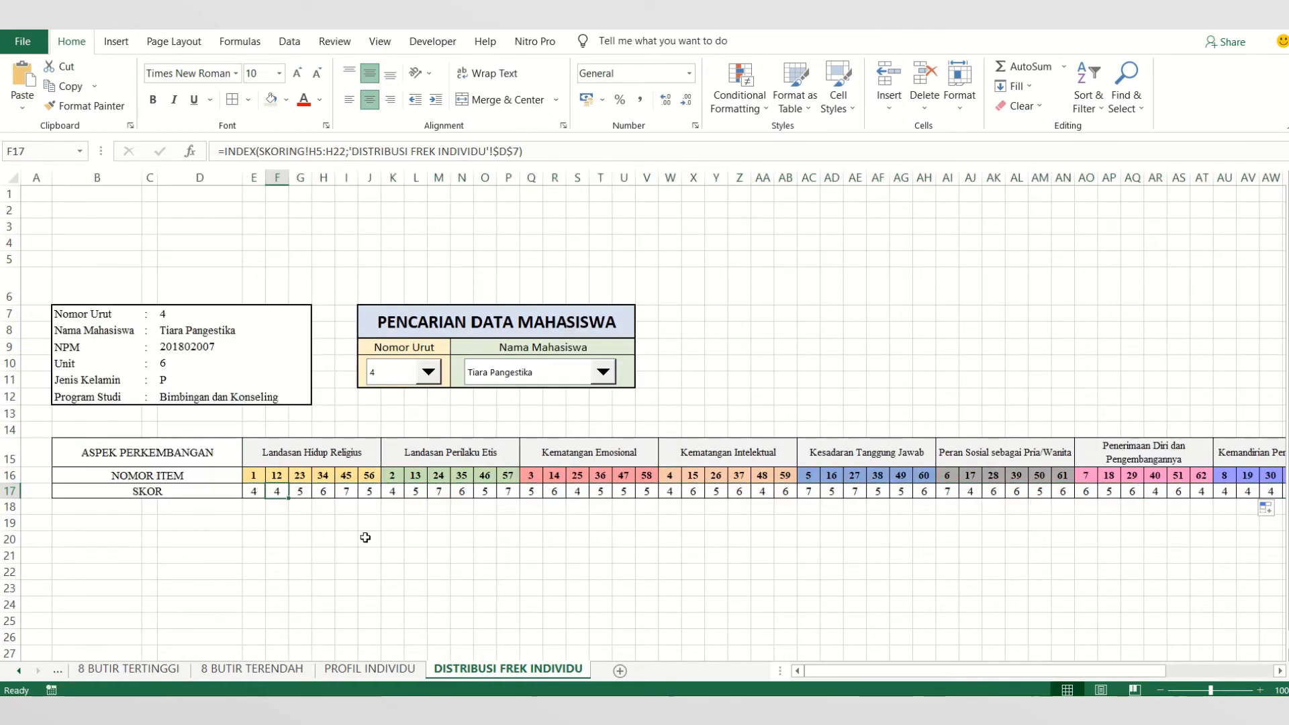
key("Right")
key("Right")
key("Right")
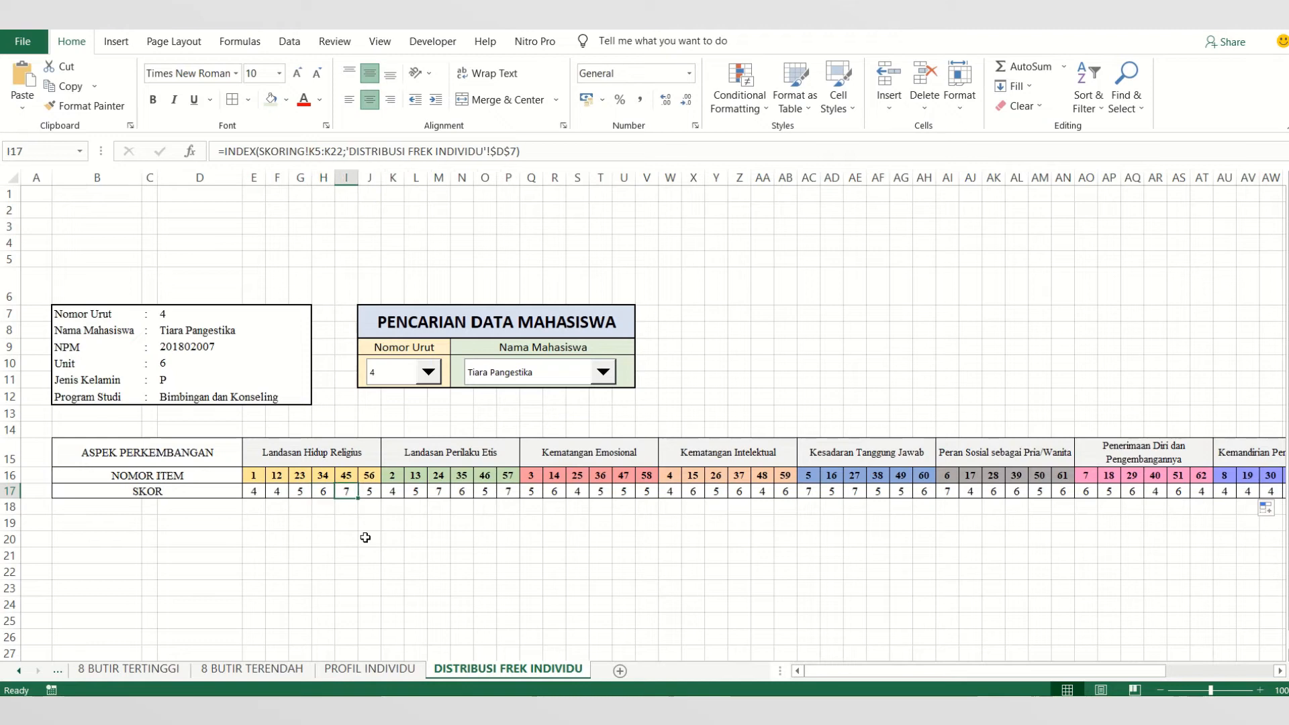
key("Right")
key("Right")
key("Right")
key("Right")
key("Right")
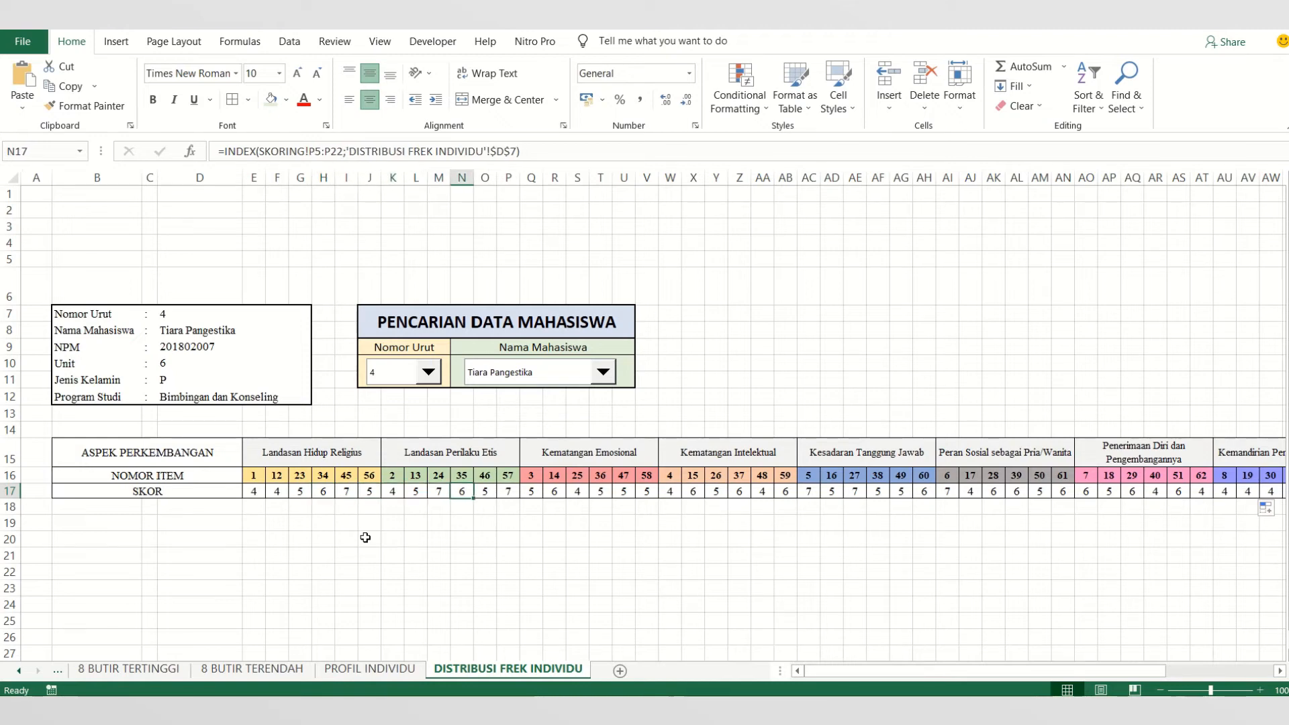
key("Right")
key("Right")
key("Right")
key("Right")
key("Right")
key("Right")
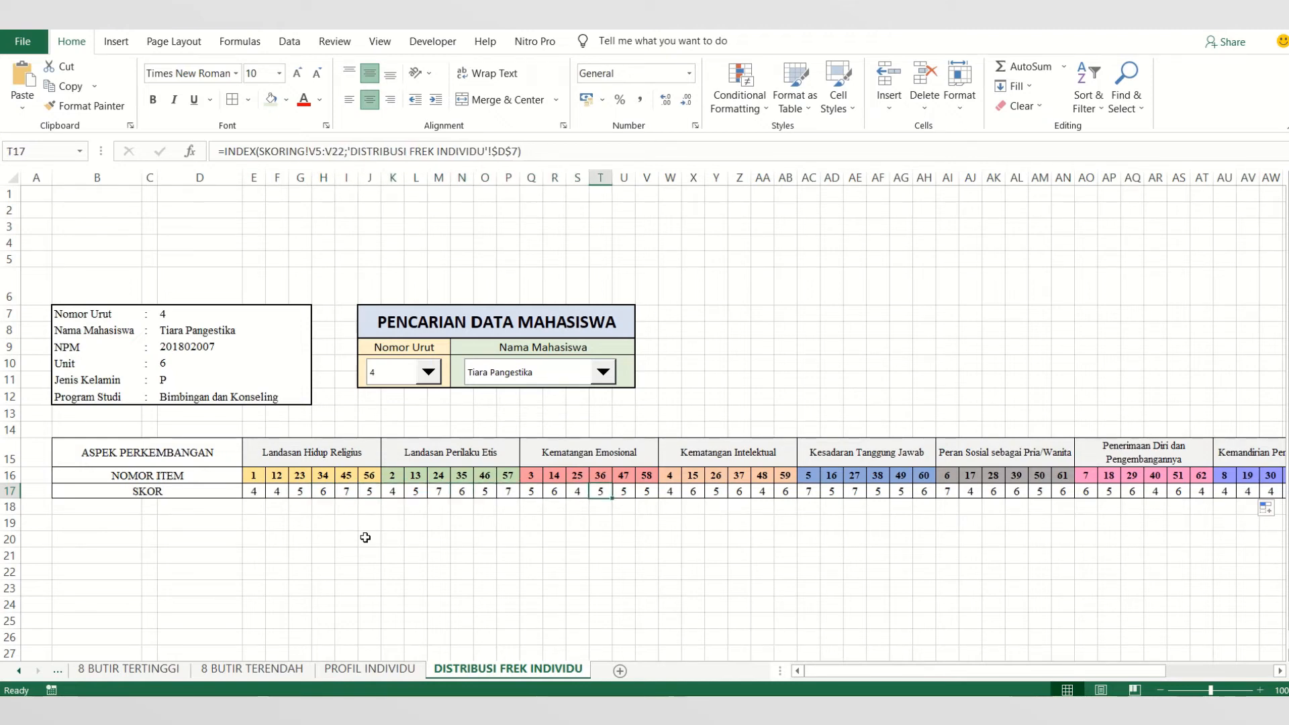
key("Right")
key("Right")
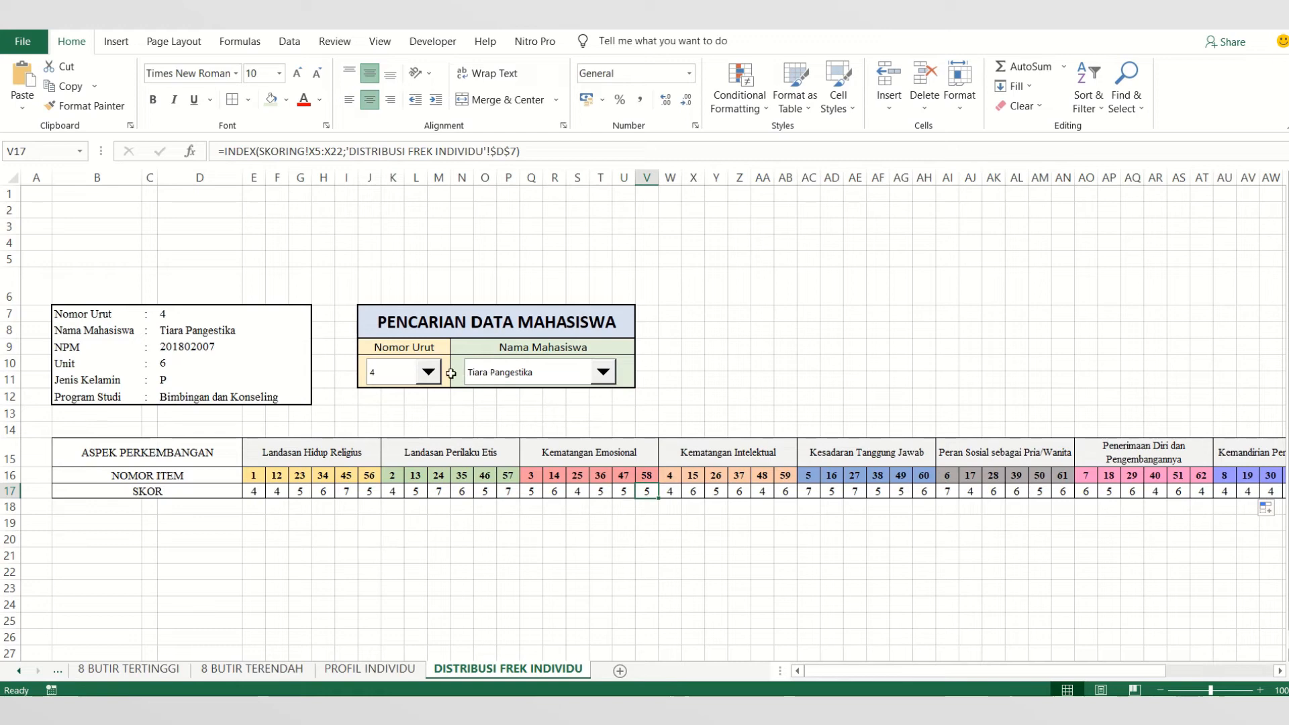
- Test the SKOR row by choosing student number 1, followed by the third and tenth students from the name list
left_click(428, 373)
left_click(411, 391)
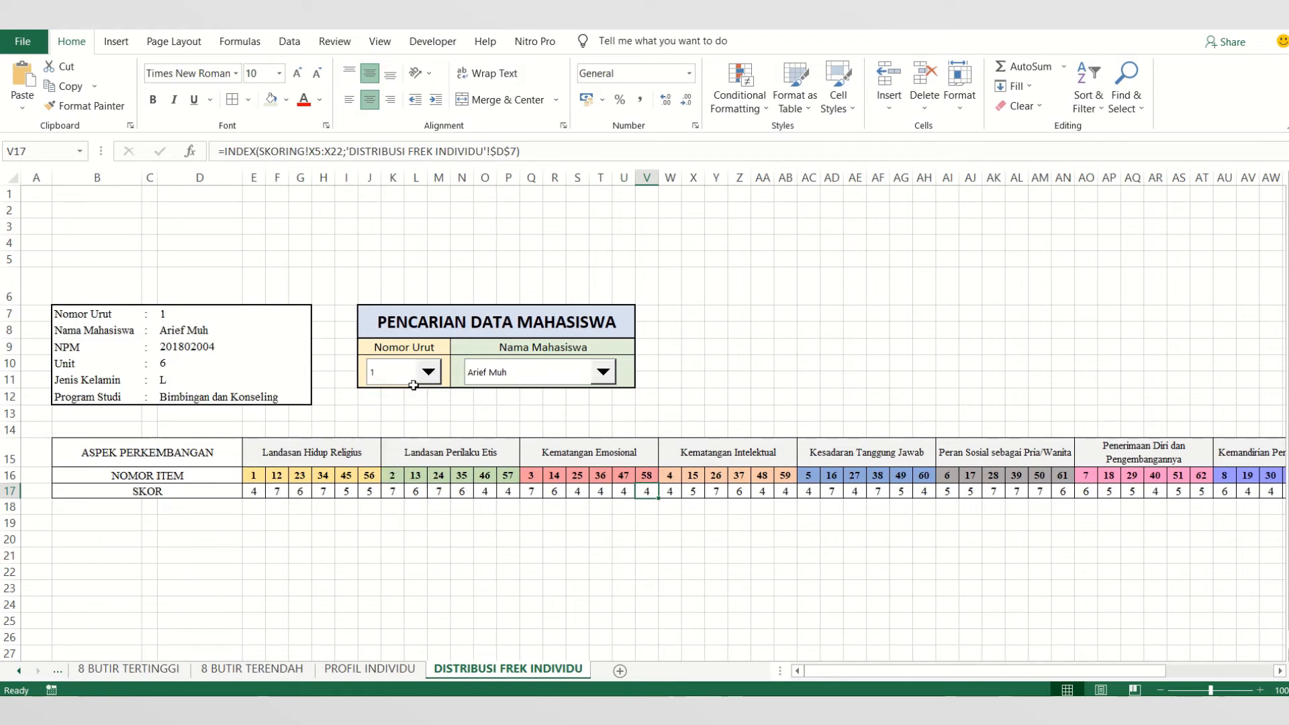
left_click(601, 375)
left_click(577, 413)
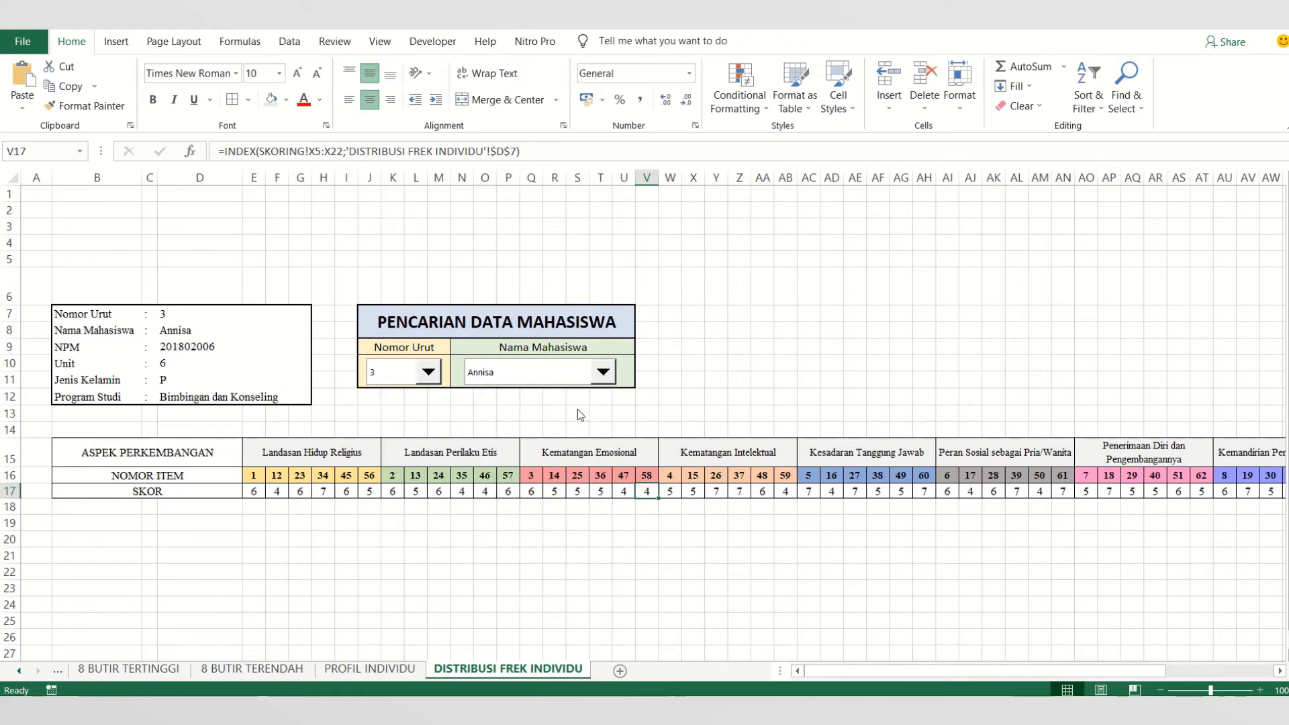
left_click(601, 376)
left_click(530, 495)
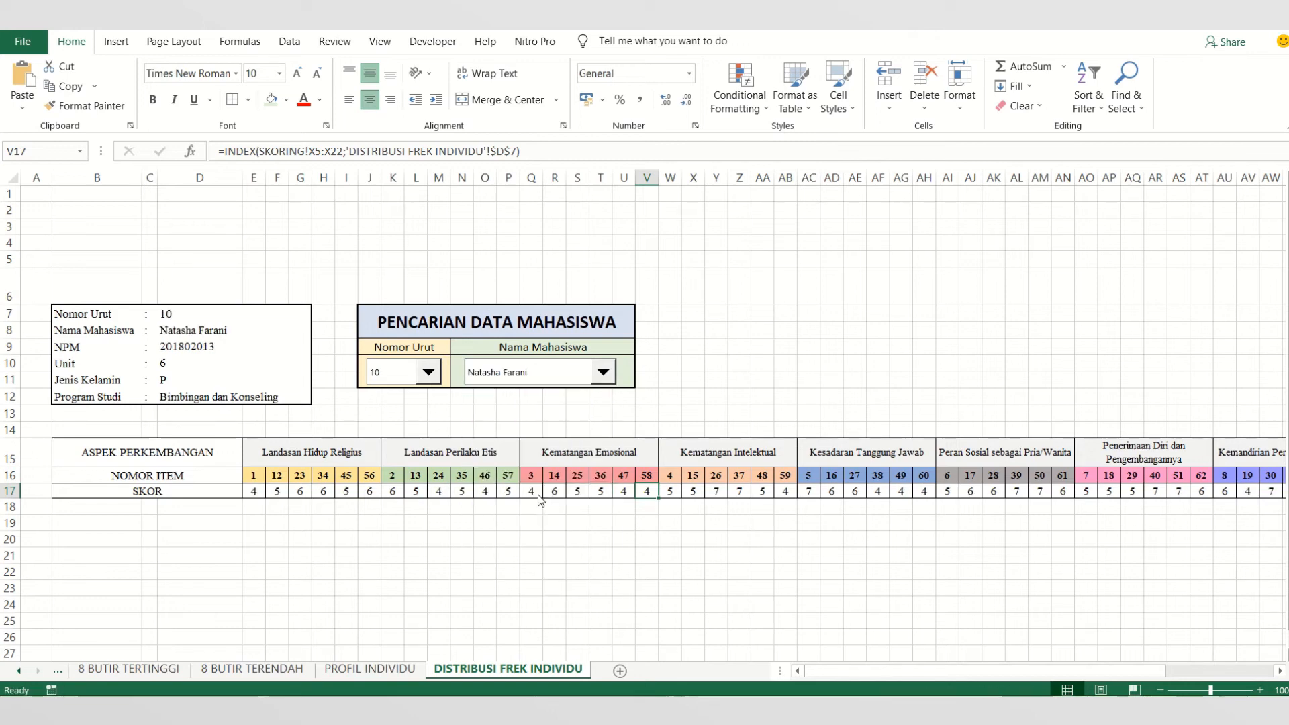
- Test the SKOR row by choosing the sixteenth, eighteenth, tenth, fifth and seventh students from the name list
left_click(613, 381)
left_click(556, 565)
left_click(603, 373)
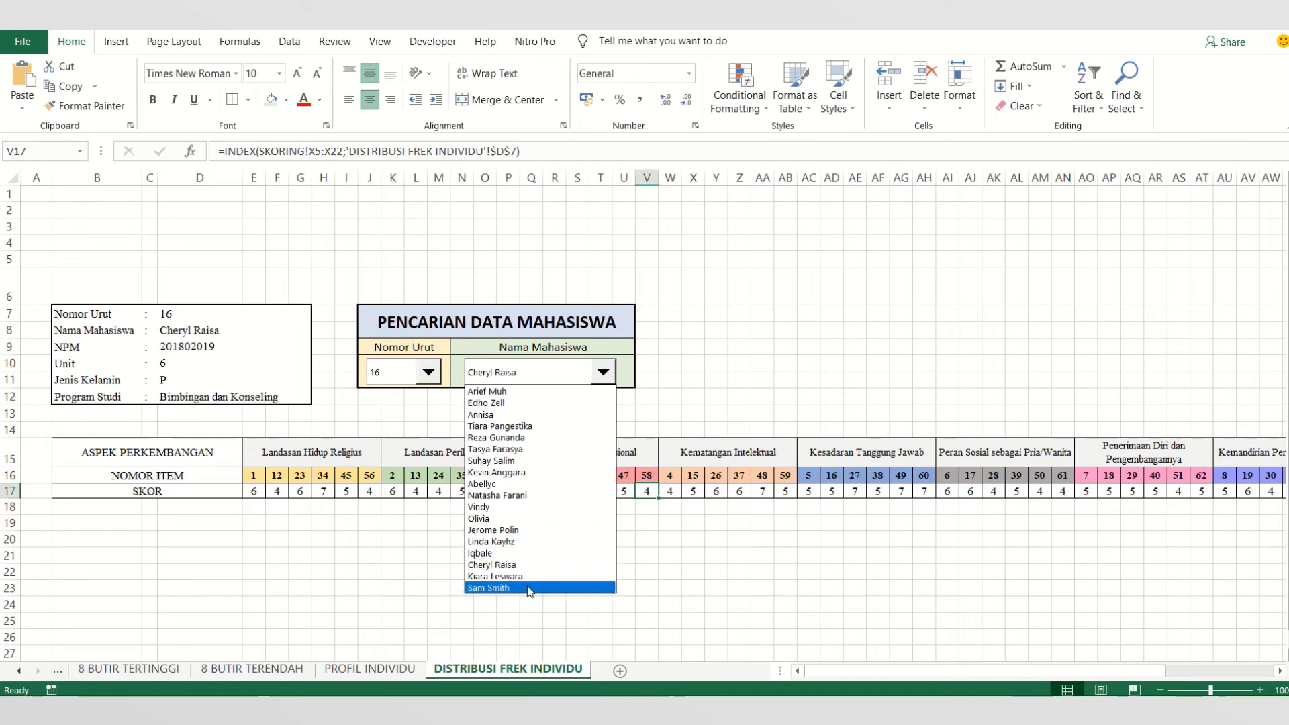
left_click(527, 586)
left_click(595, 376)
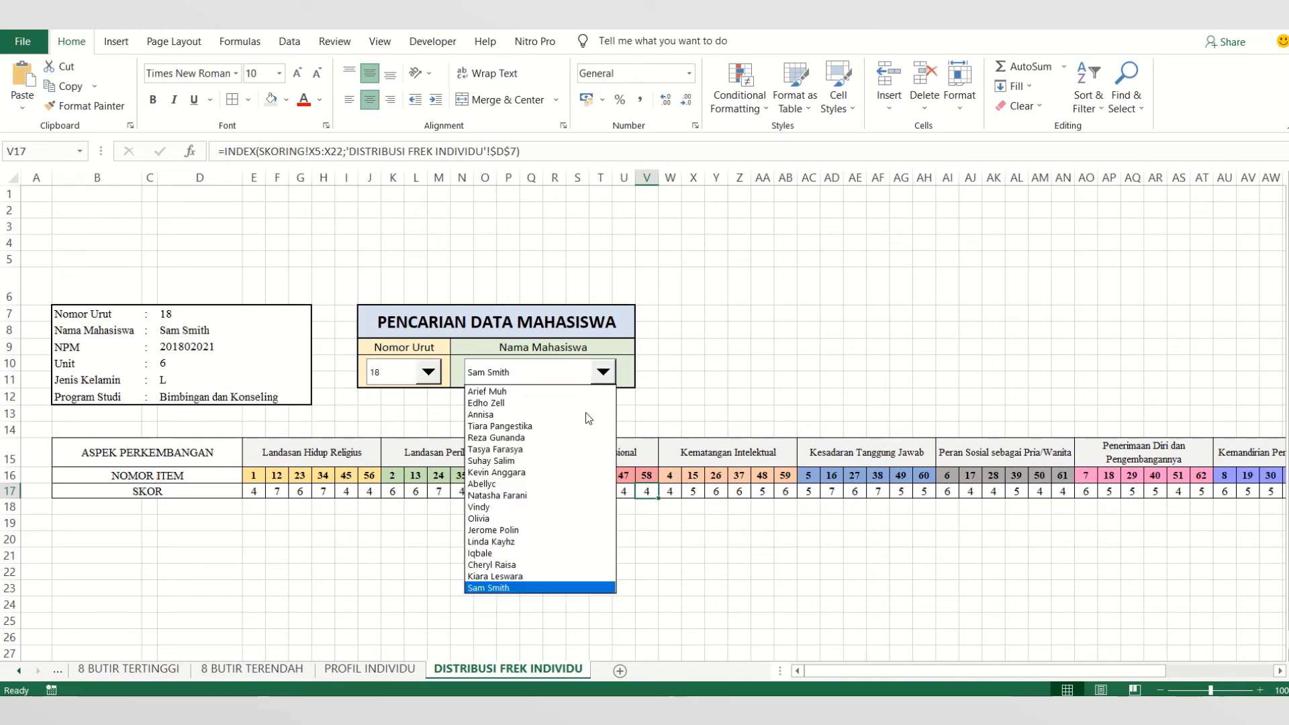
left_click(564, 496)
left_click(603, 373)
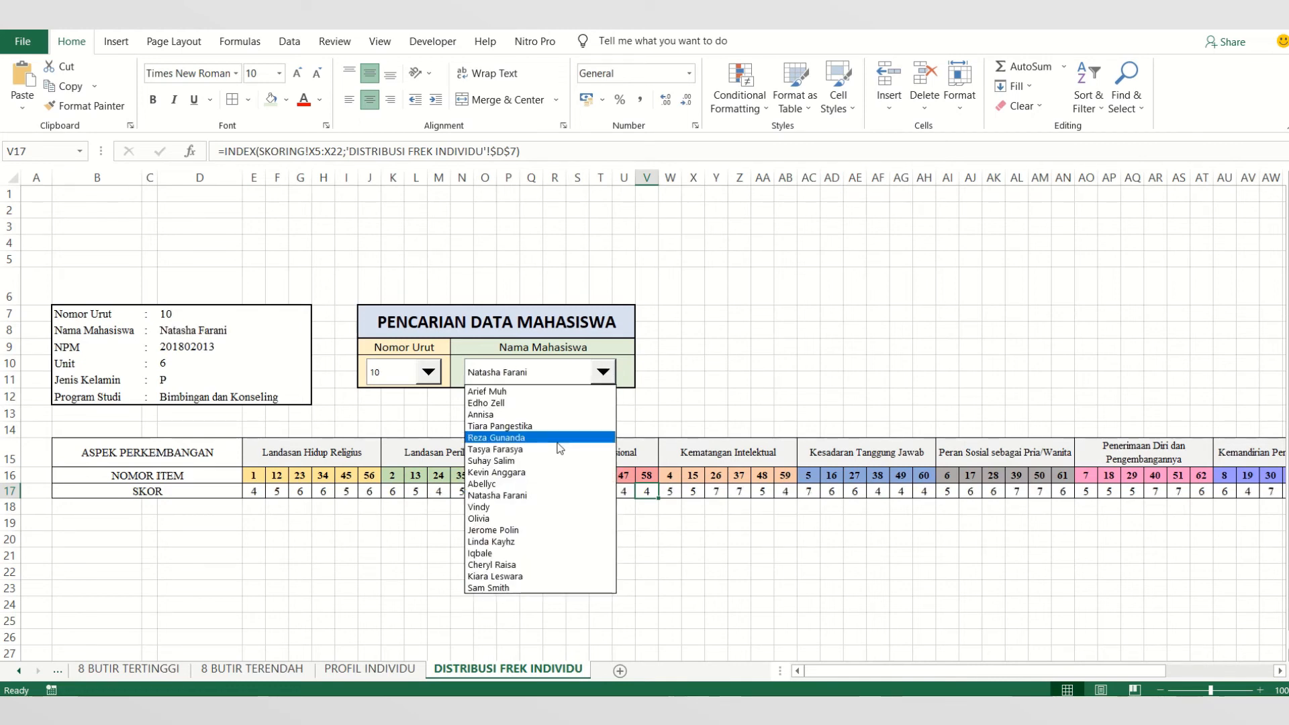
left_click(538, 436)
left_click(609, 382)
left_click(558, 456)
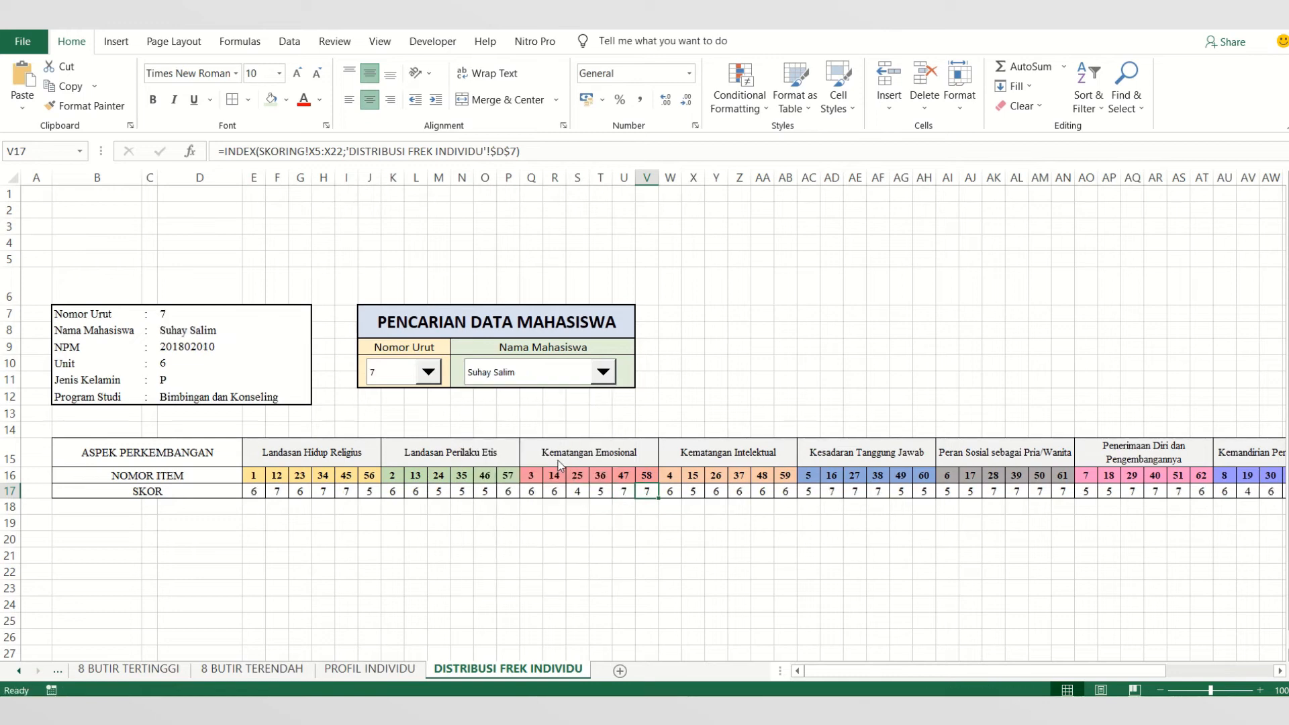
left_click(582, 509)
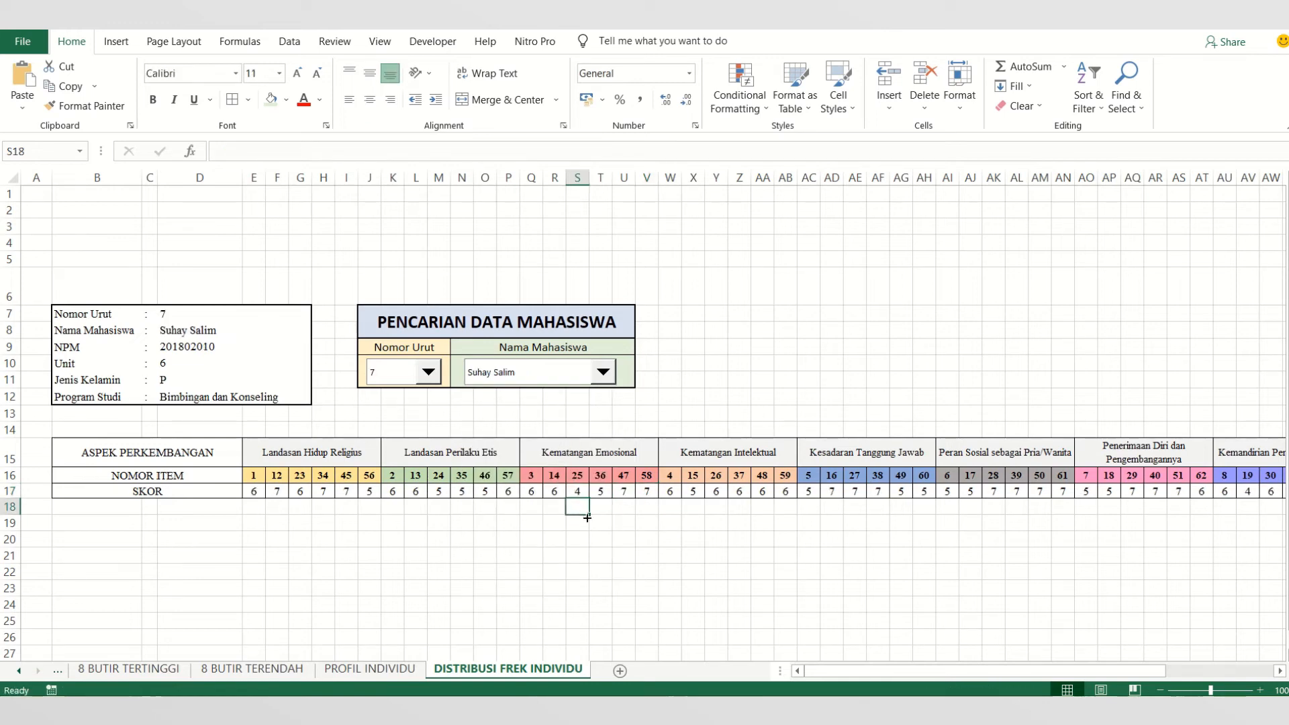
left_click(585, 491)
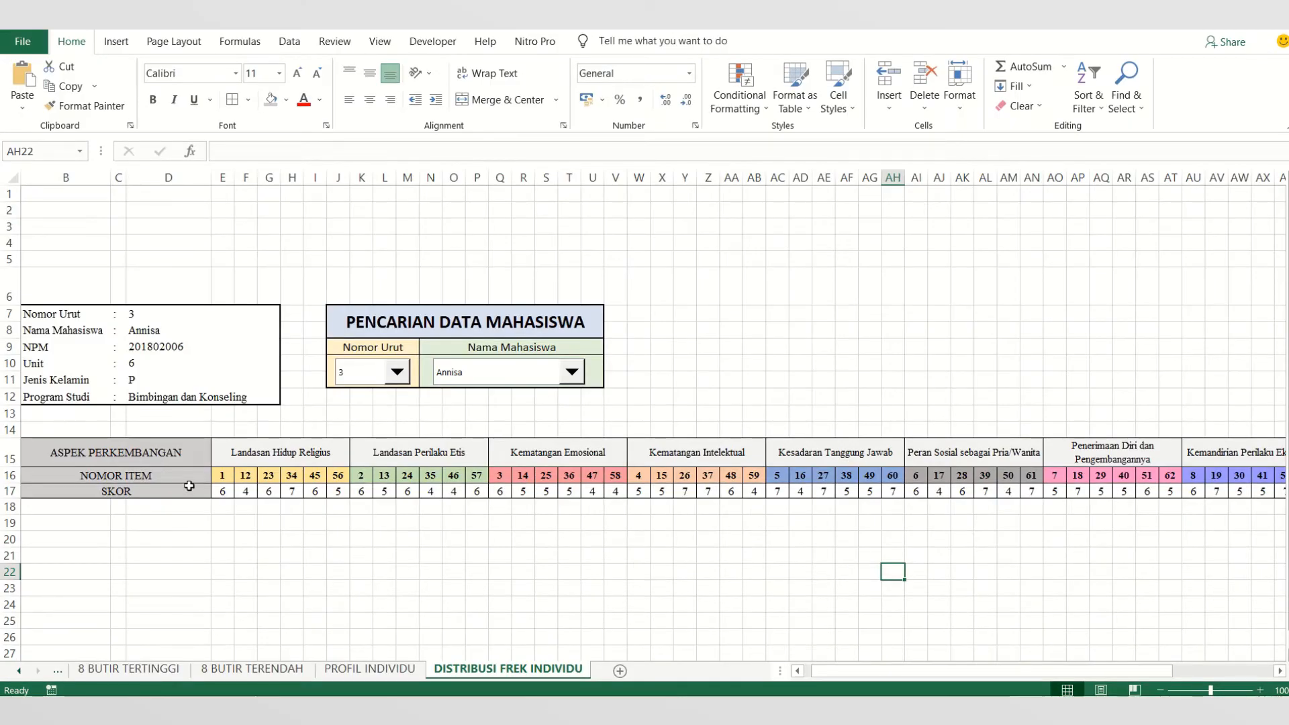
- Insert a histogram chart from the SKOR row B17:BR17 and shift it slightly over the score table
left_click_drag(190, 486, 1210, 494)
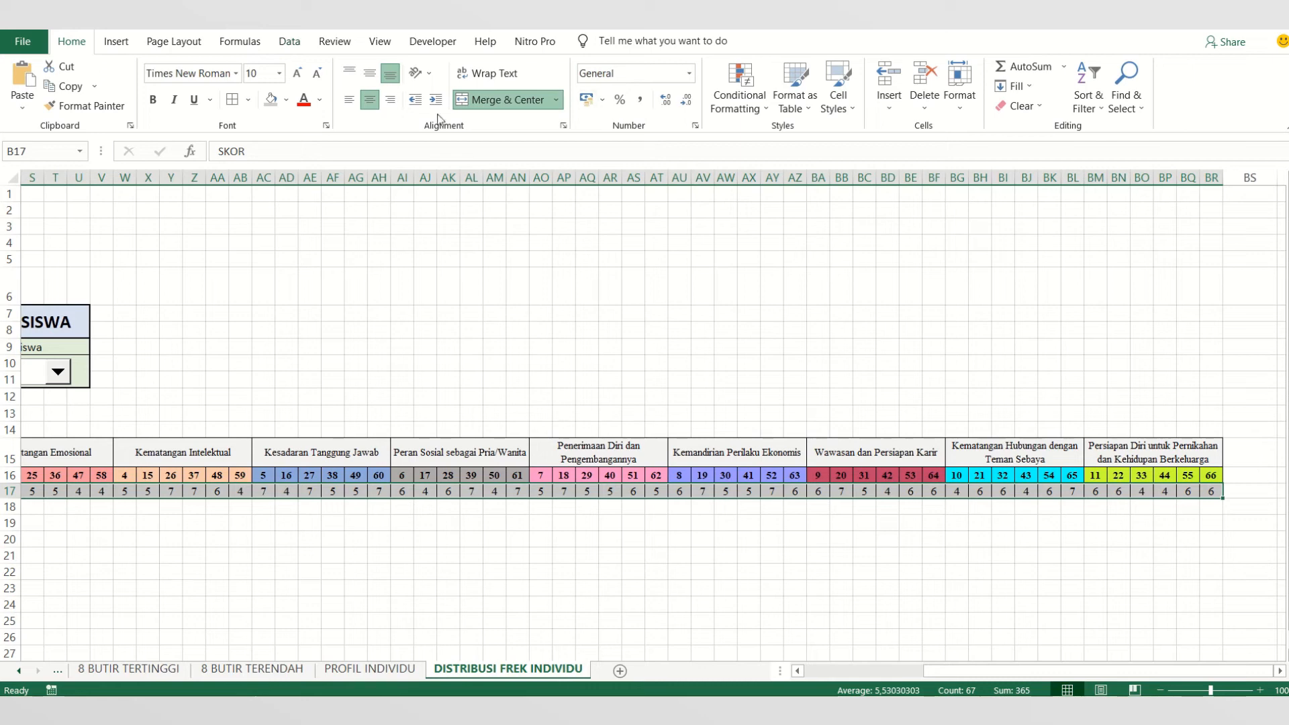
mouse_move(651, 31)
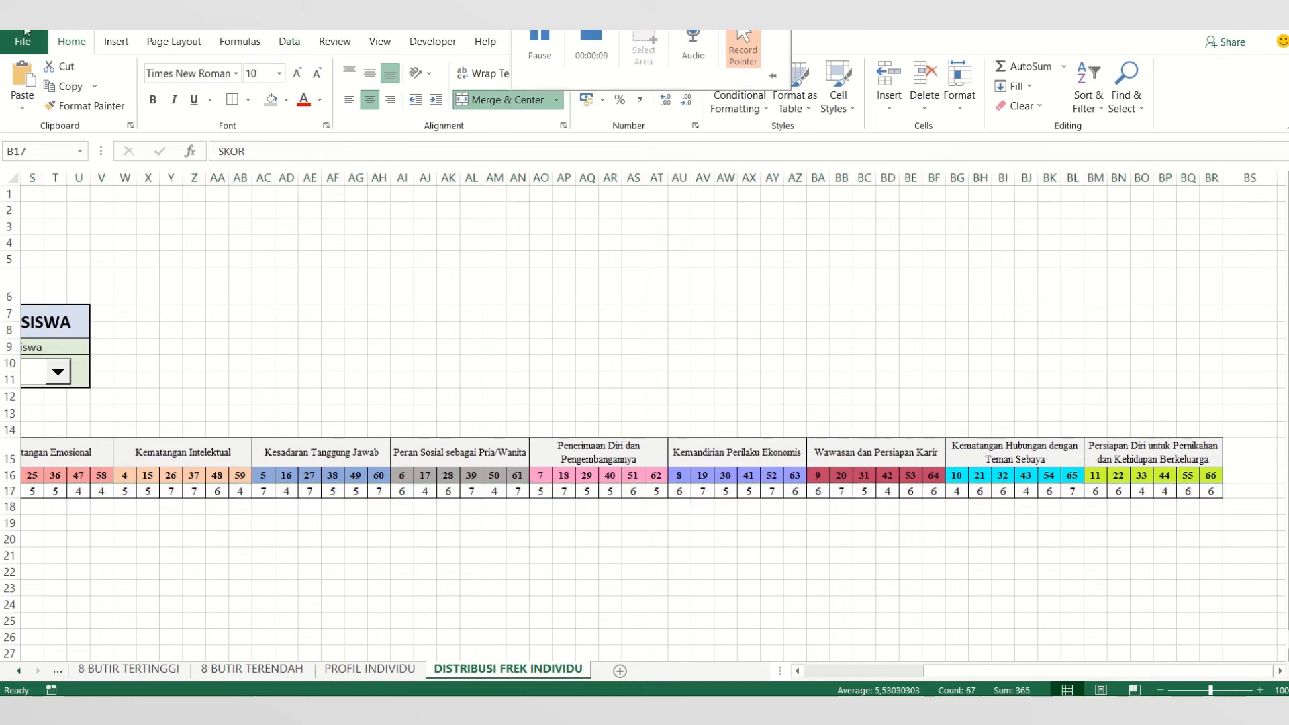
left_click(116, 41)
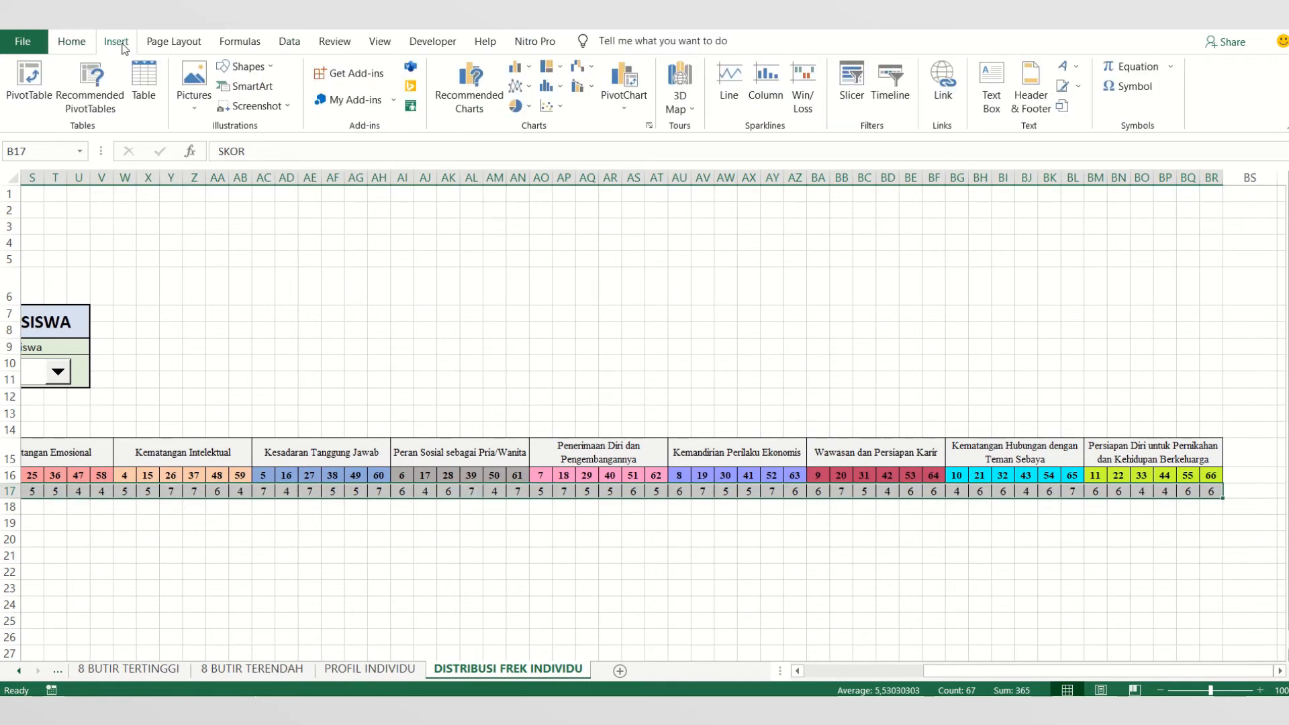
mouse_move(571, 31)
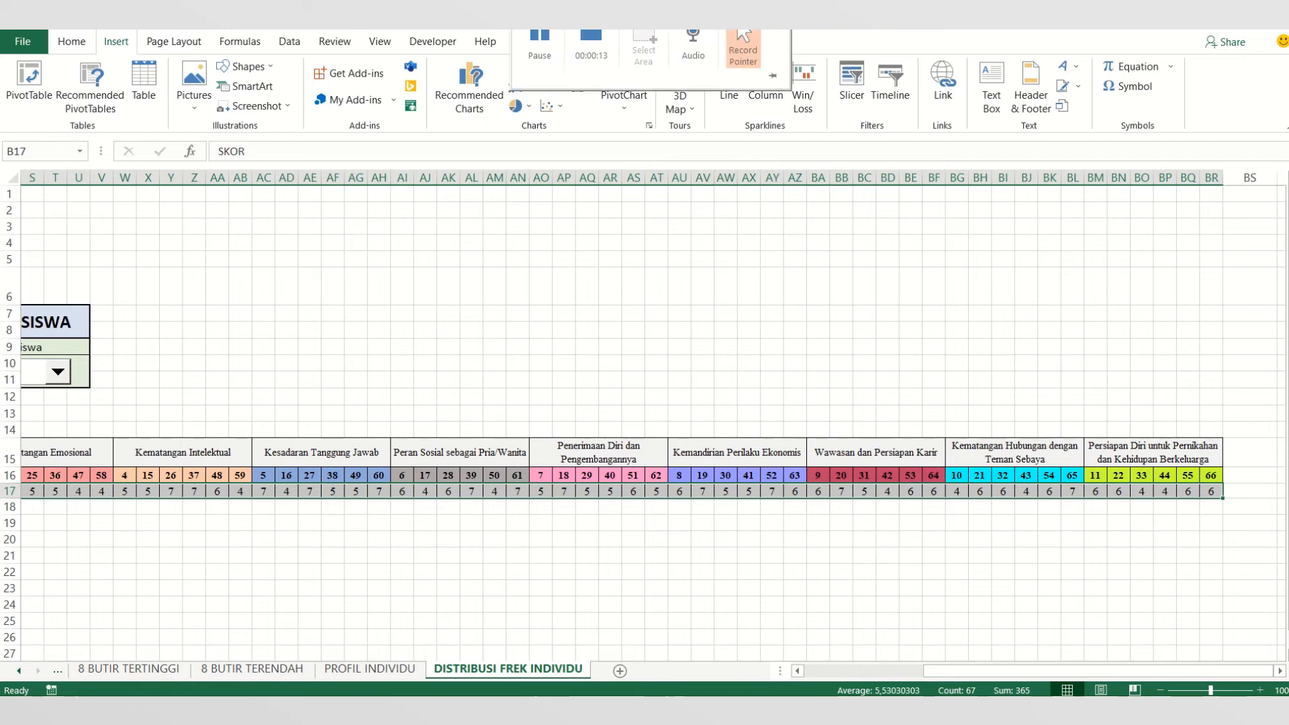
left_click(479, 100)
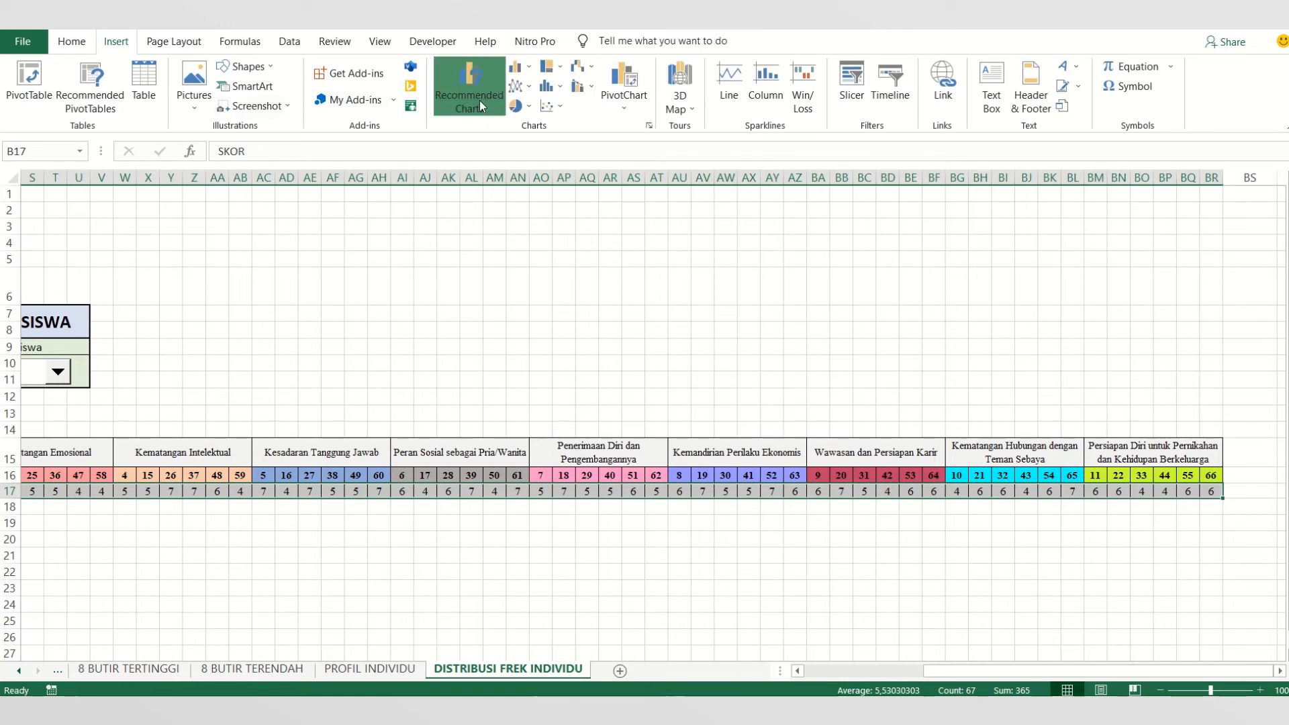
left_click(507, 132)
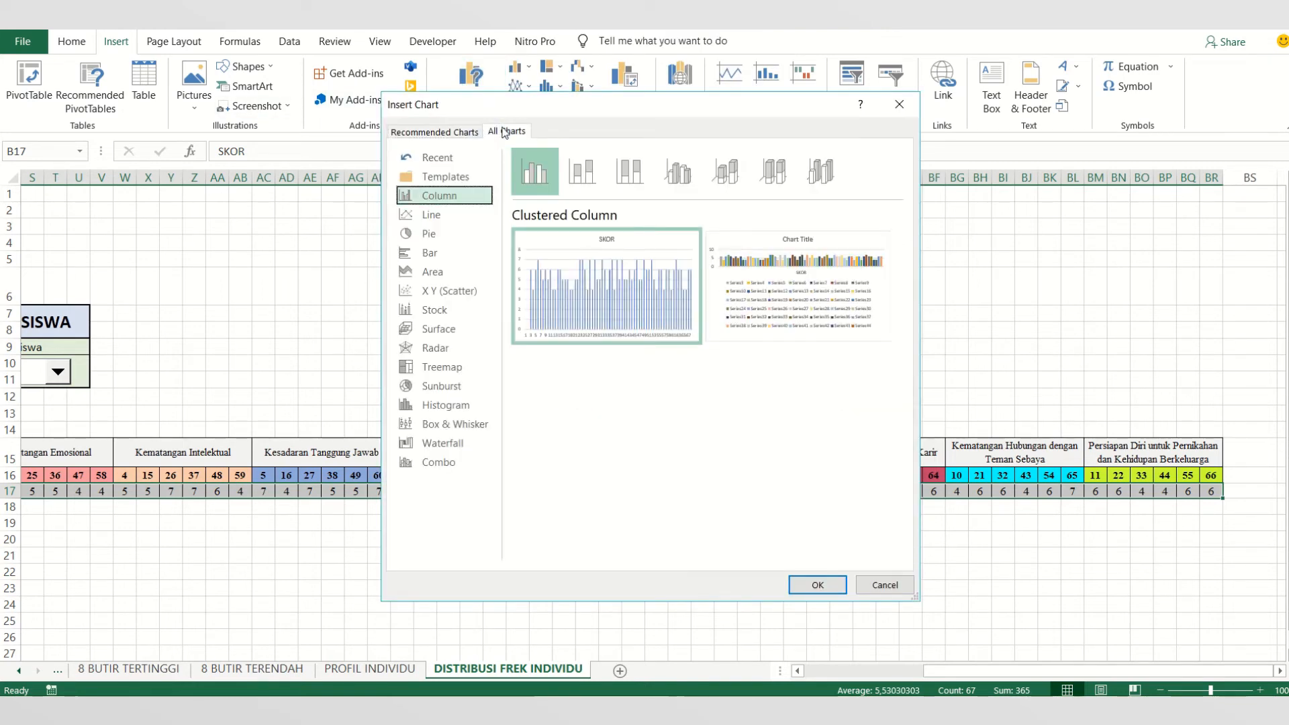
left_click(430, 411)
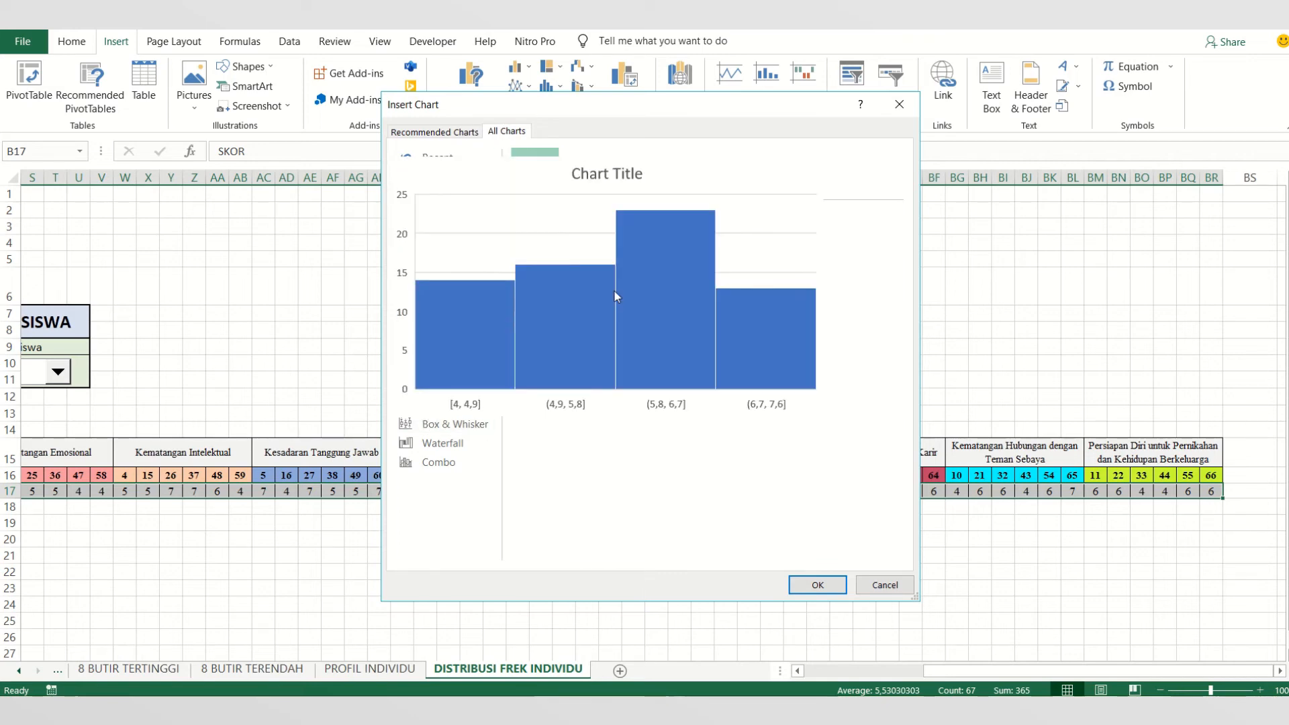
left_click(820, 587)
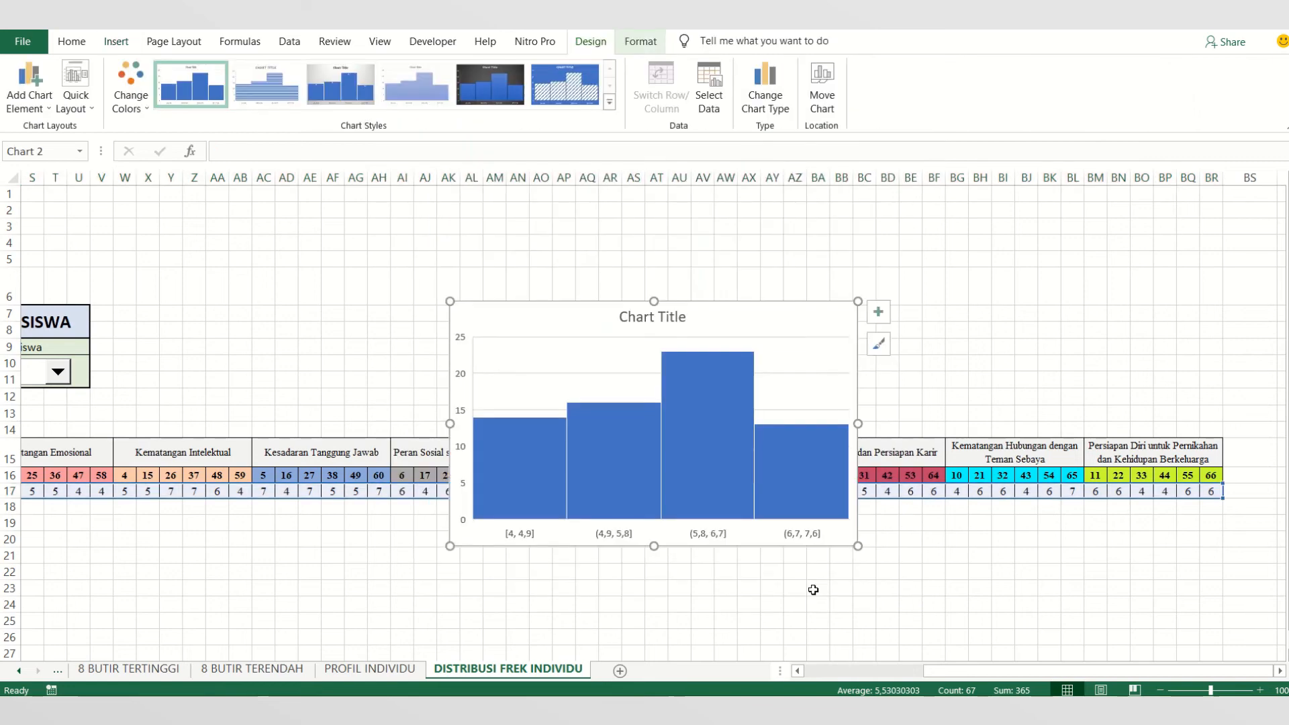
left_click_drag(820, 548, 796, 525)
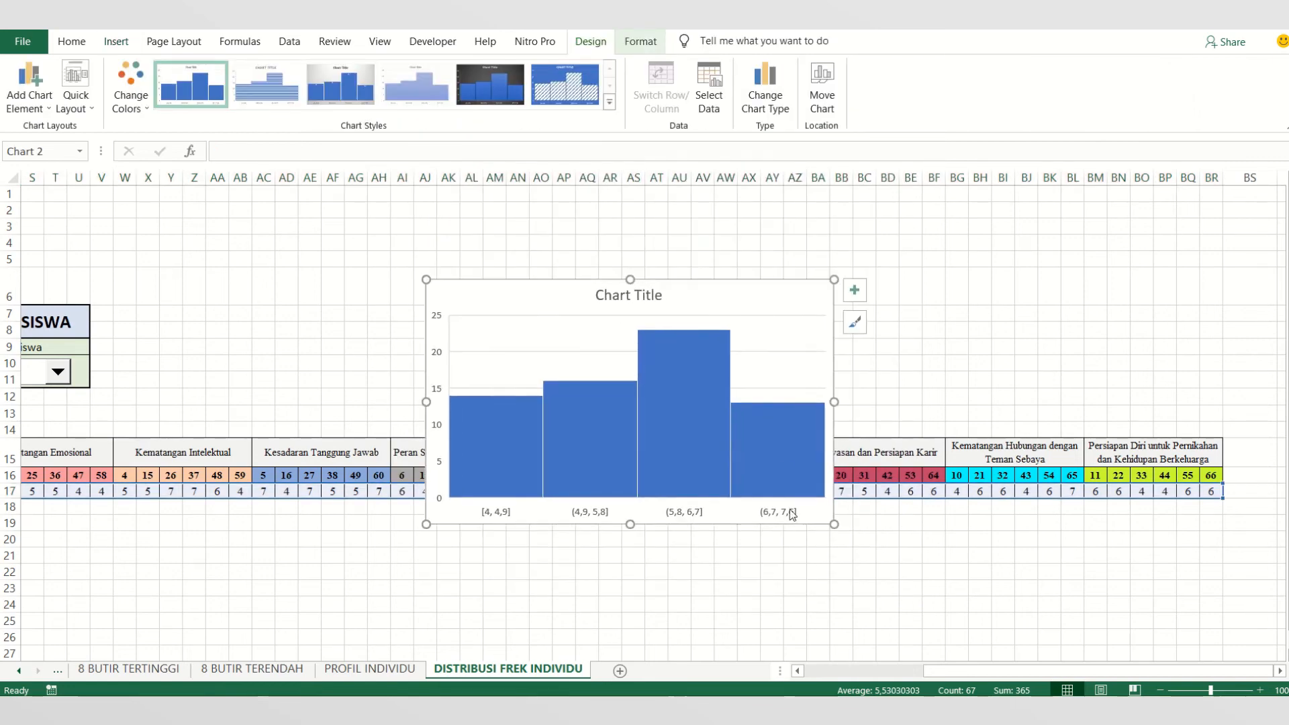
- Set the maximum bound of the histogram's vertical axis to 28
left_click(861, 290)
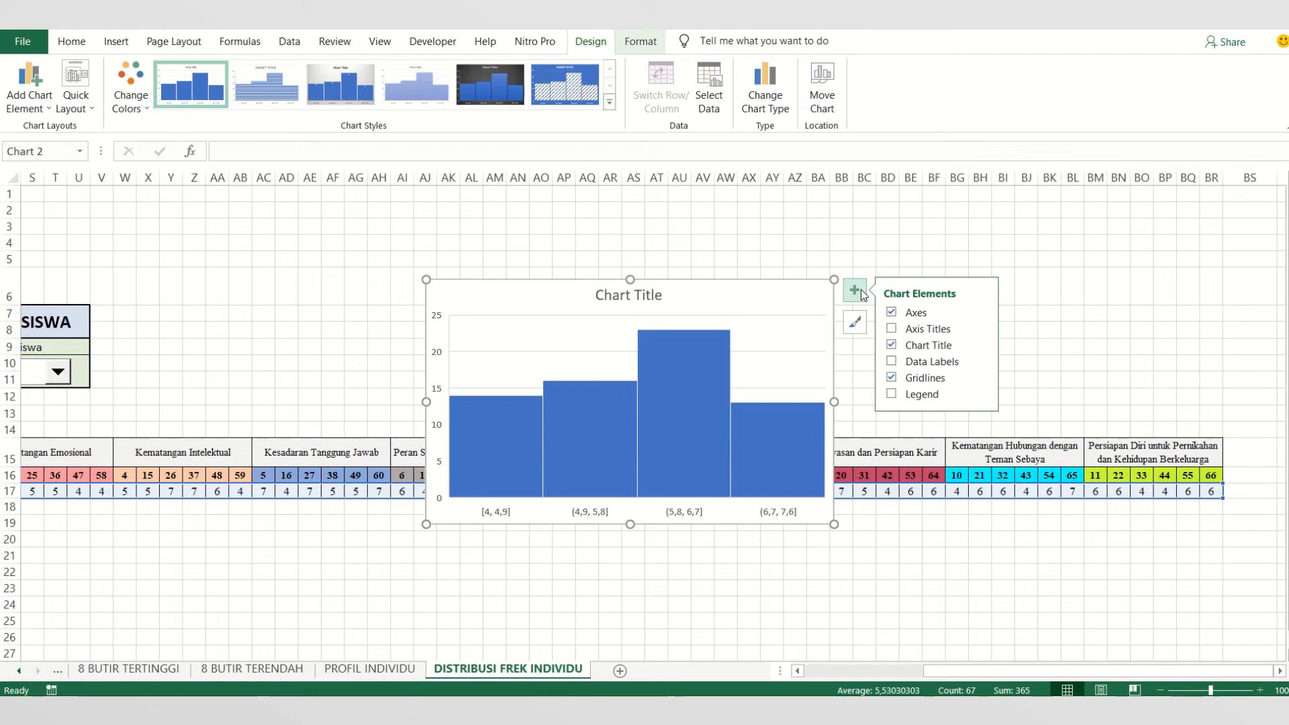
left_click(441, 352)
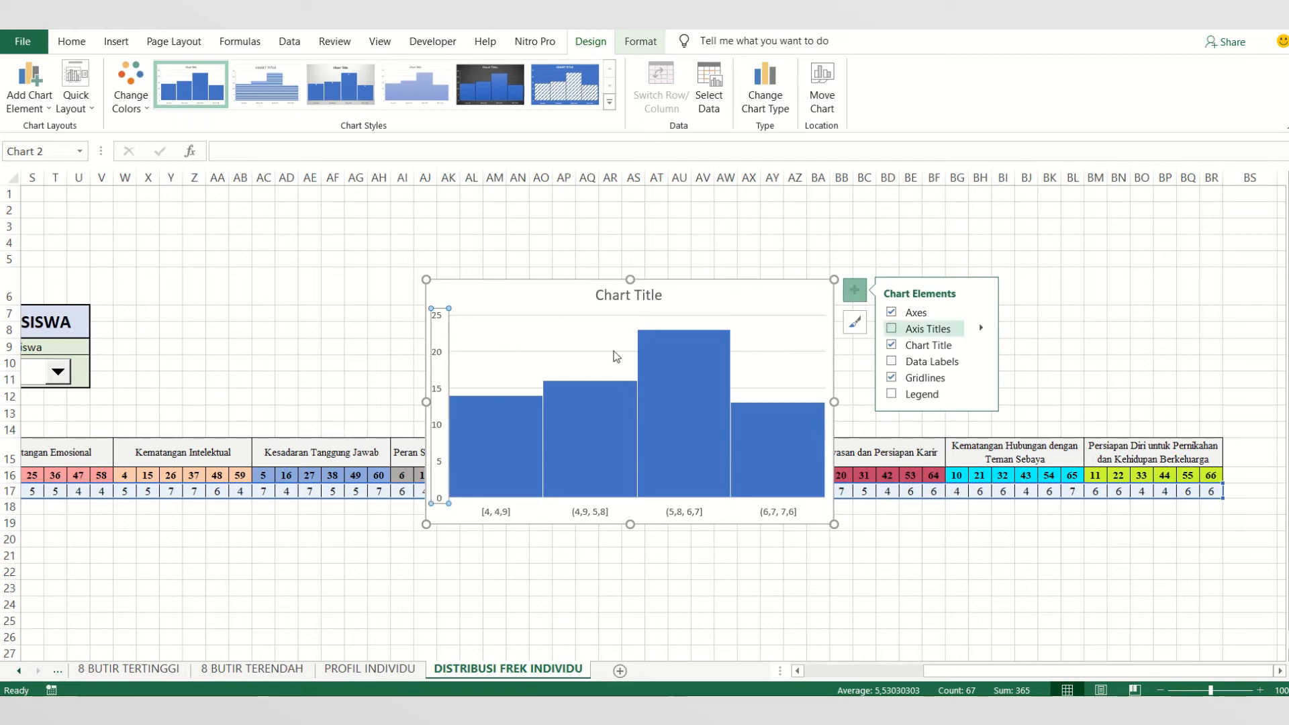
double_click(443, 363)
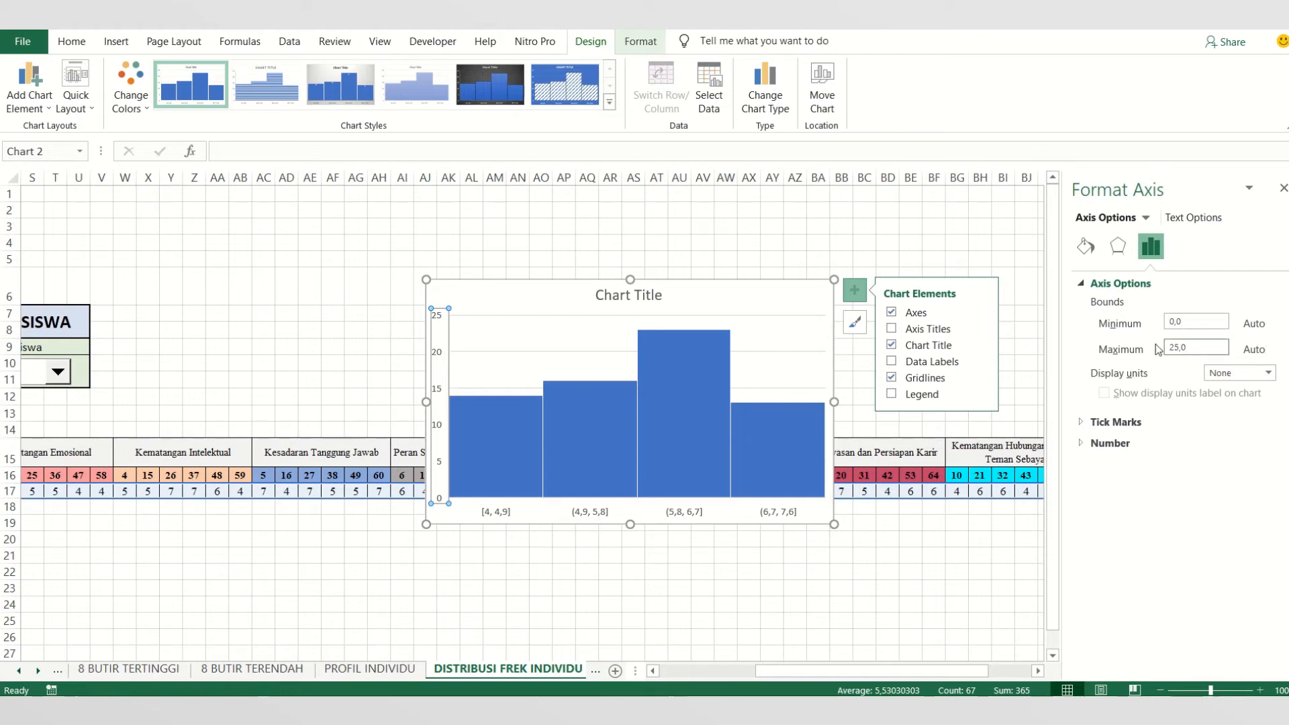
left_click_drag(1195, 347, 1162, 354)
type("28")
key("Return")
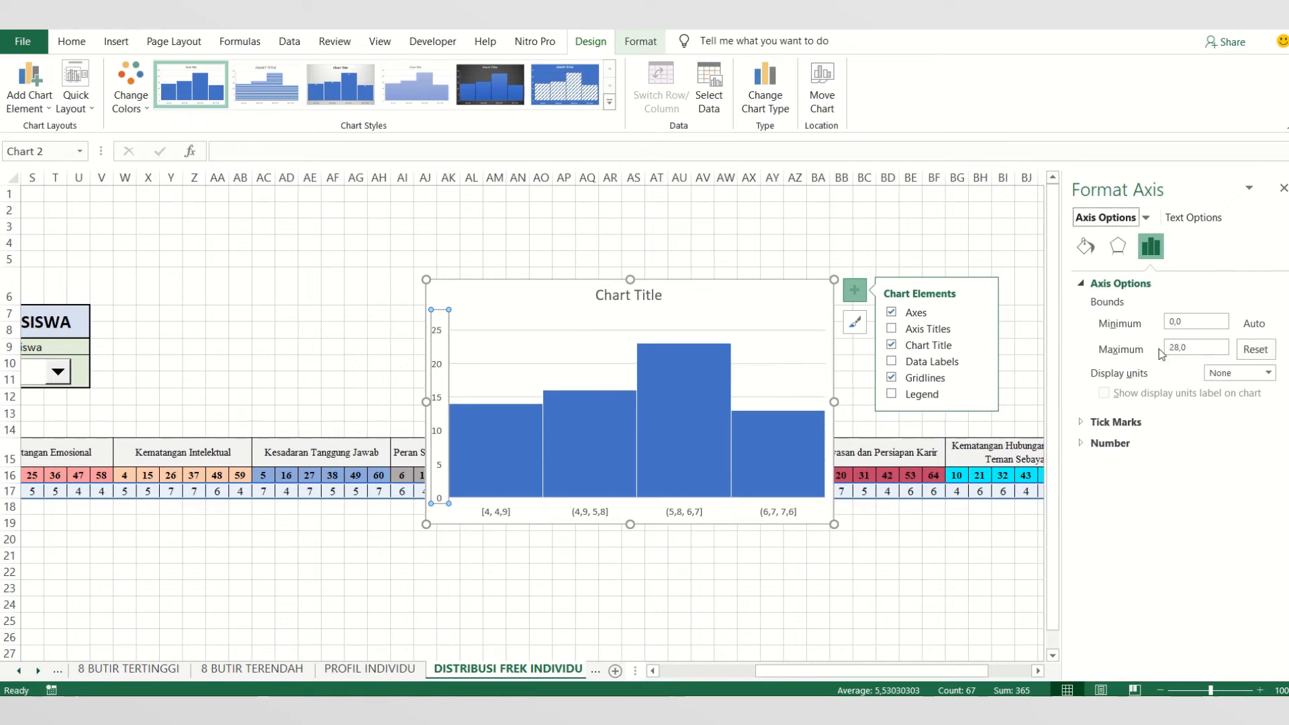
left_click(844, 570)
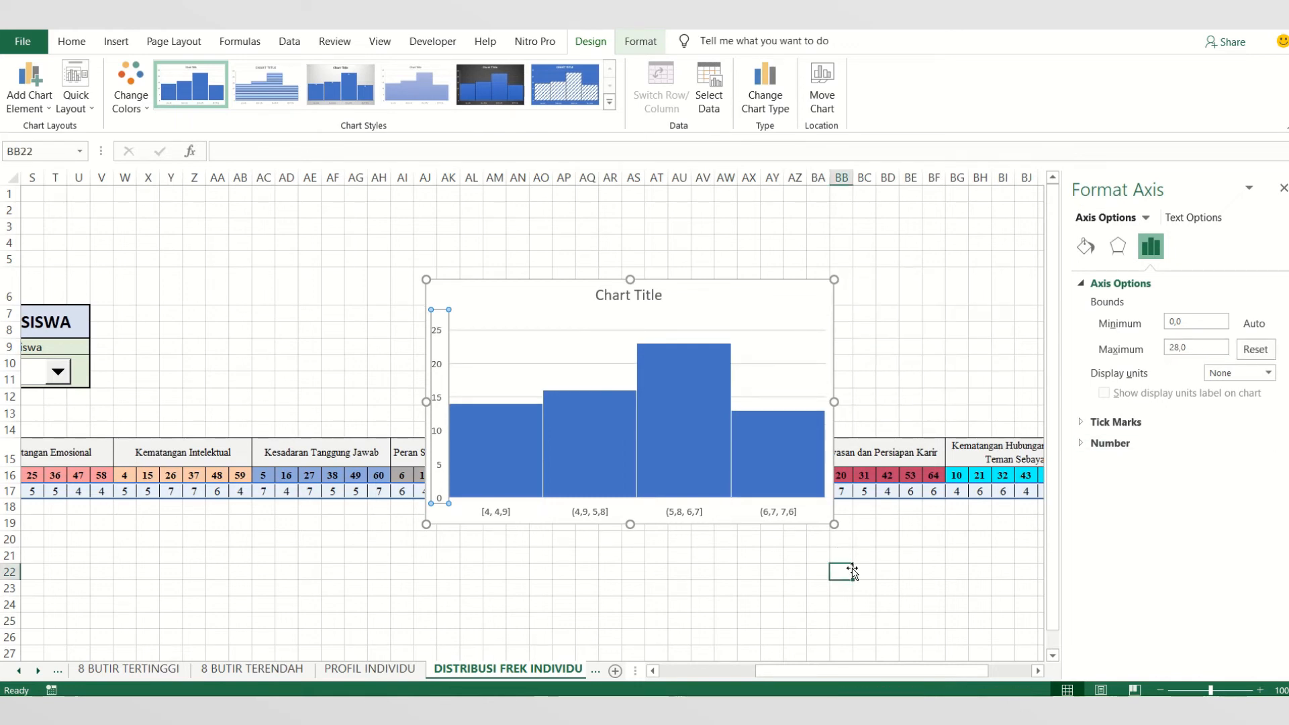
- Hide the histogram's primary horizontal axis while keeping the primary vertical axis displayed
mouse_move(489, 463)
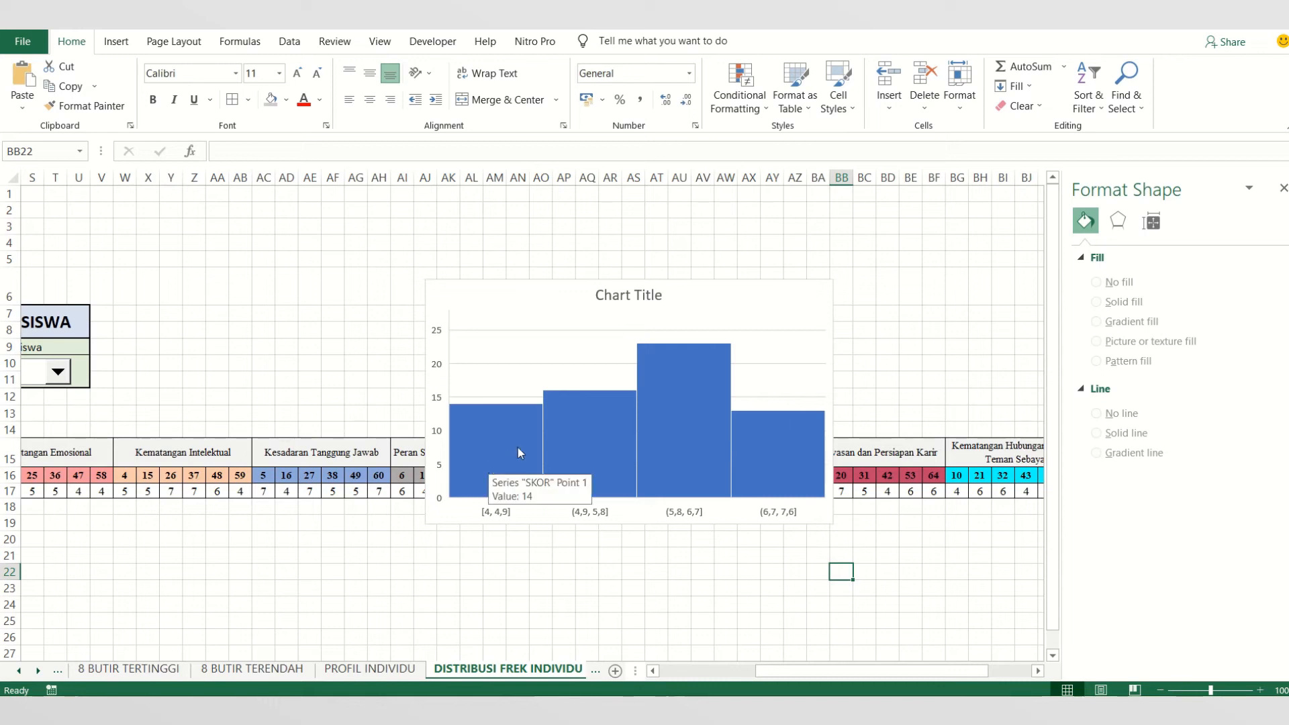
left_click(510, 515)
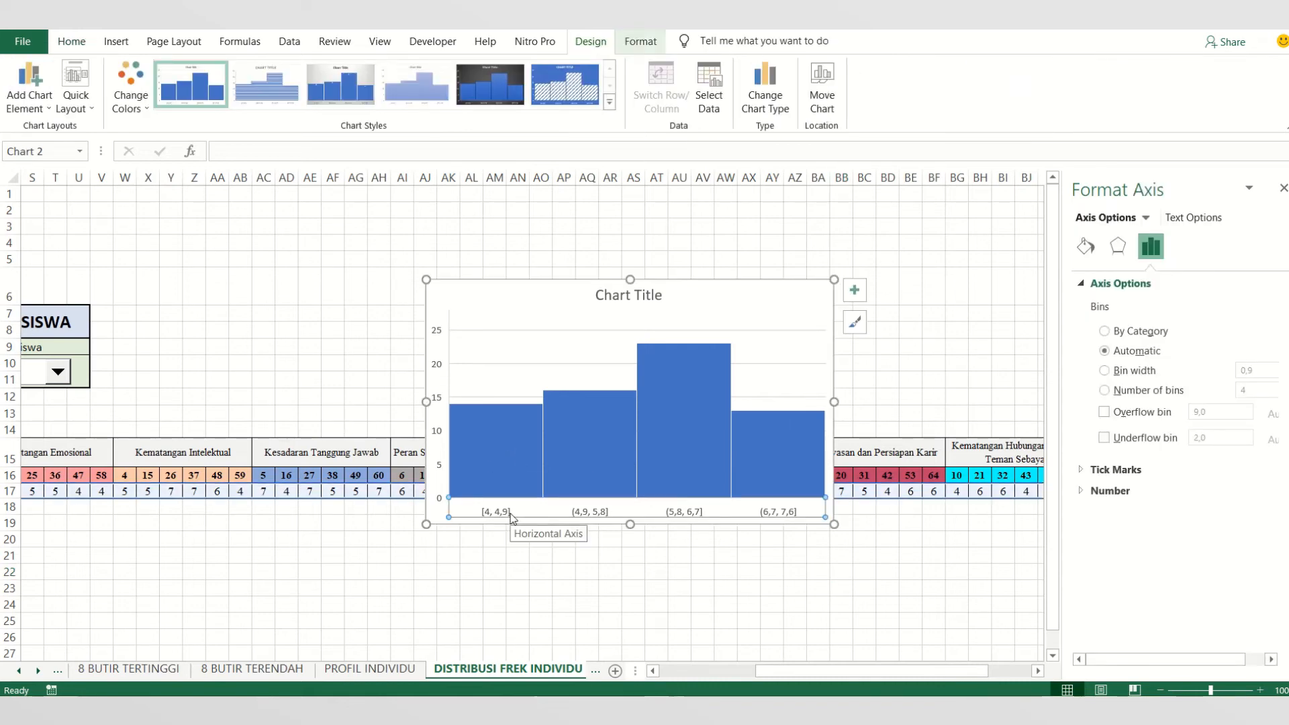
left_click(862, 289)
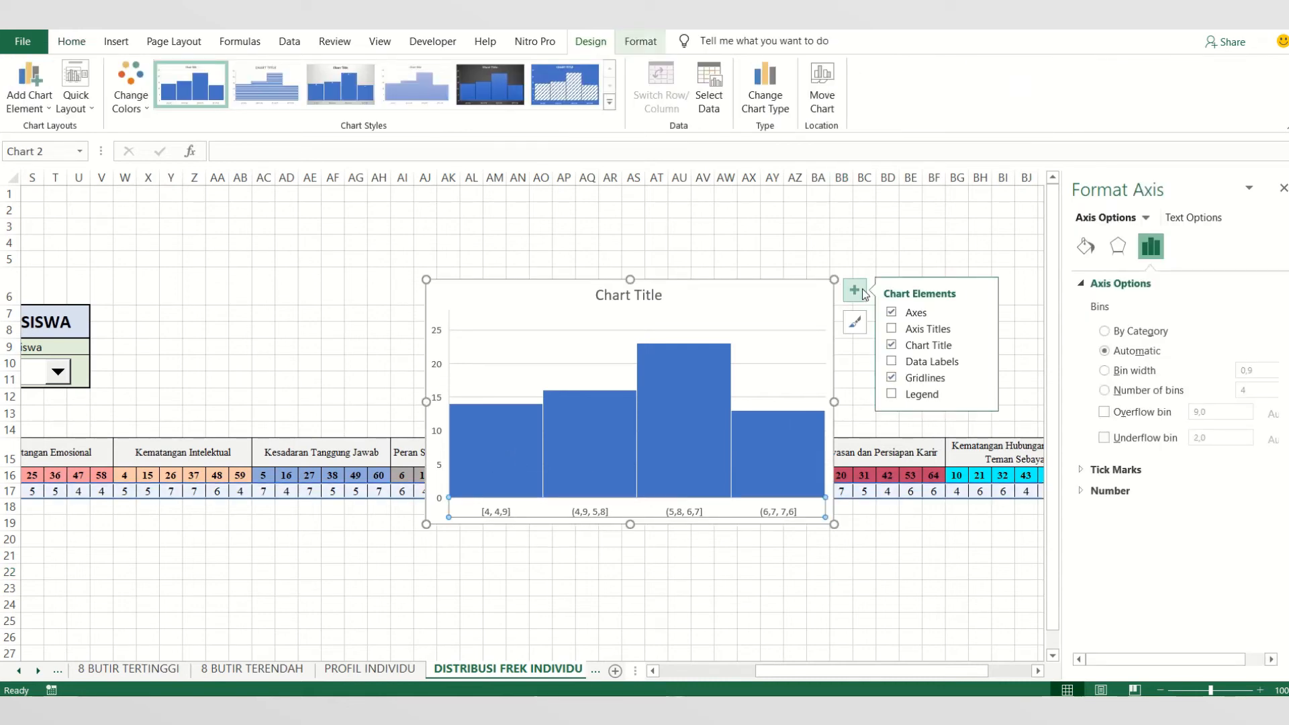
left_click(895, 315)
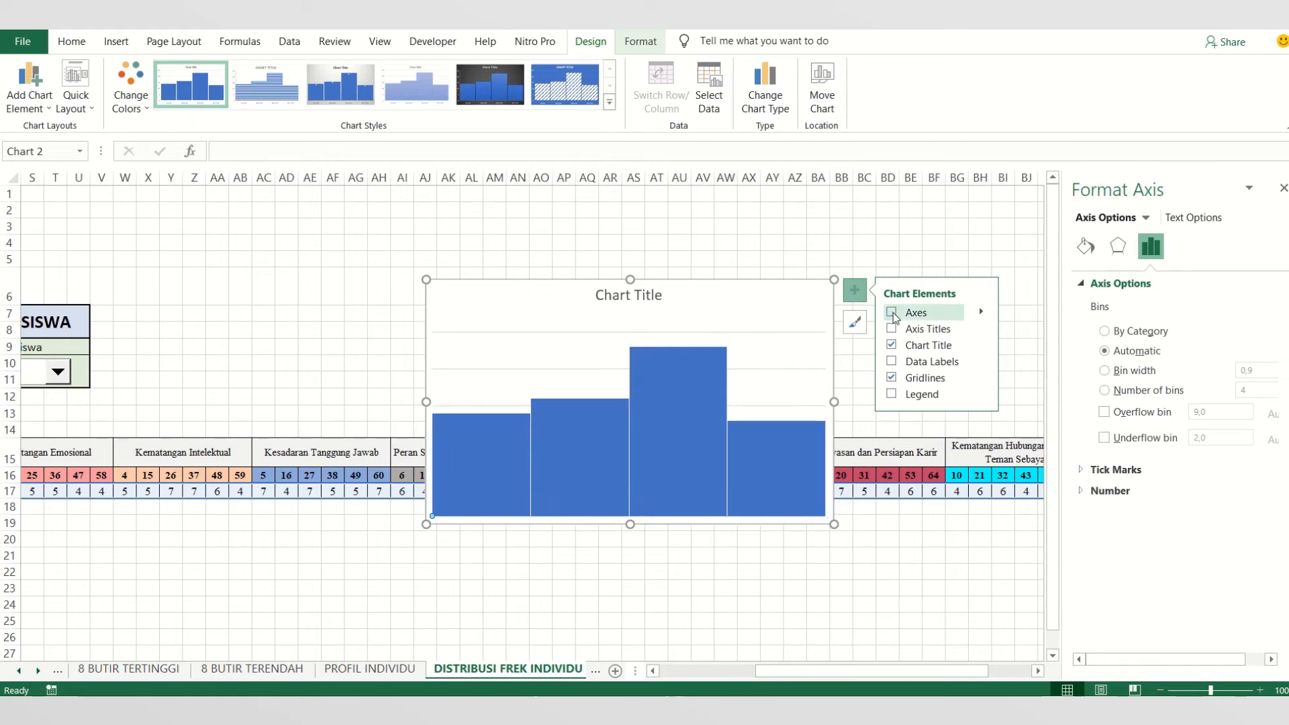
left_click(893, 314)
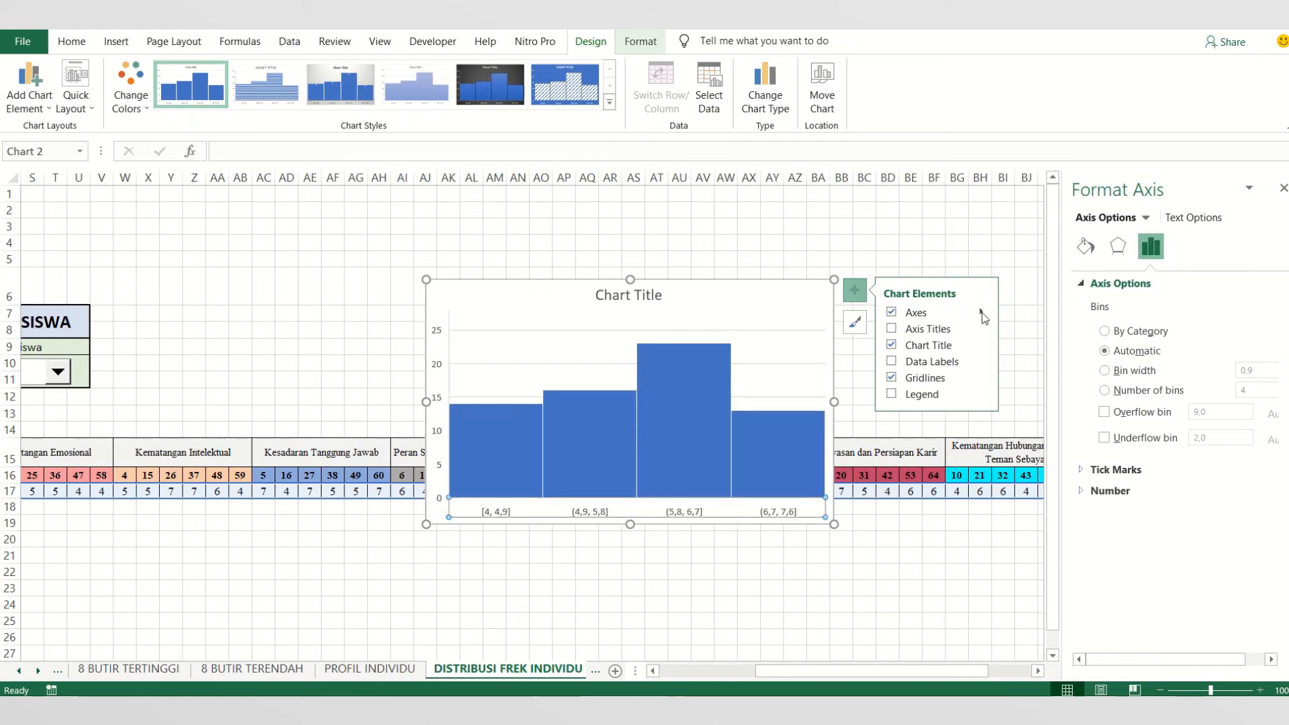
left_click(982, 313)
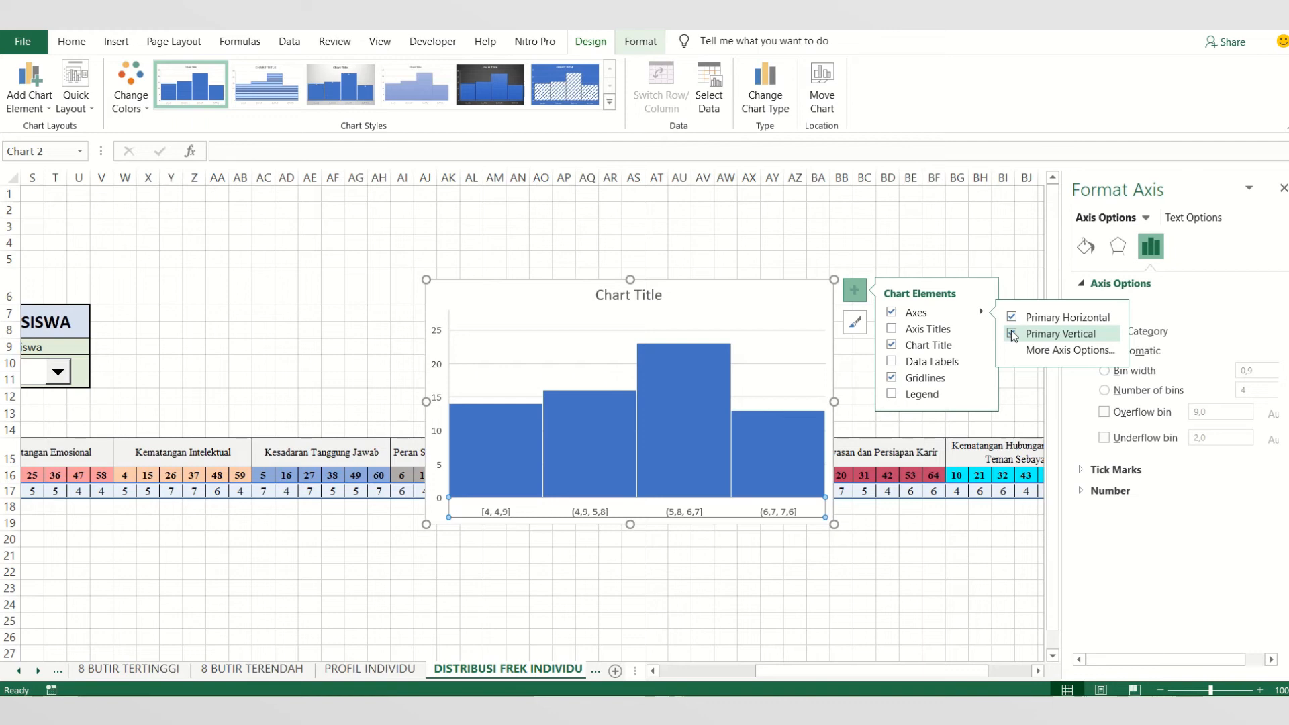
left_click(1012, 334)
left_click(1012, 334)
left_click(1012, 317)
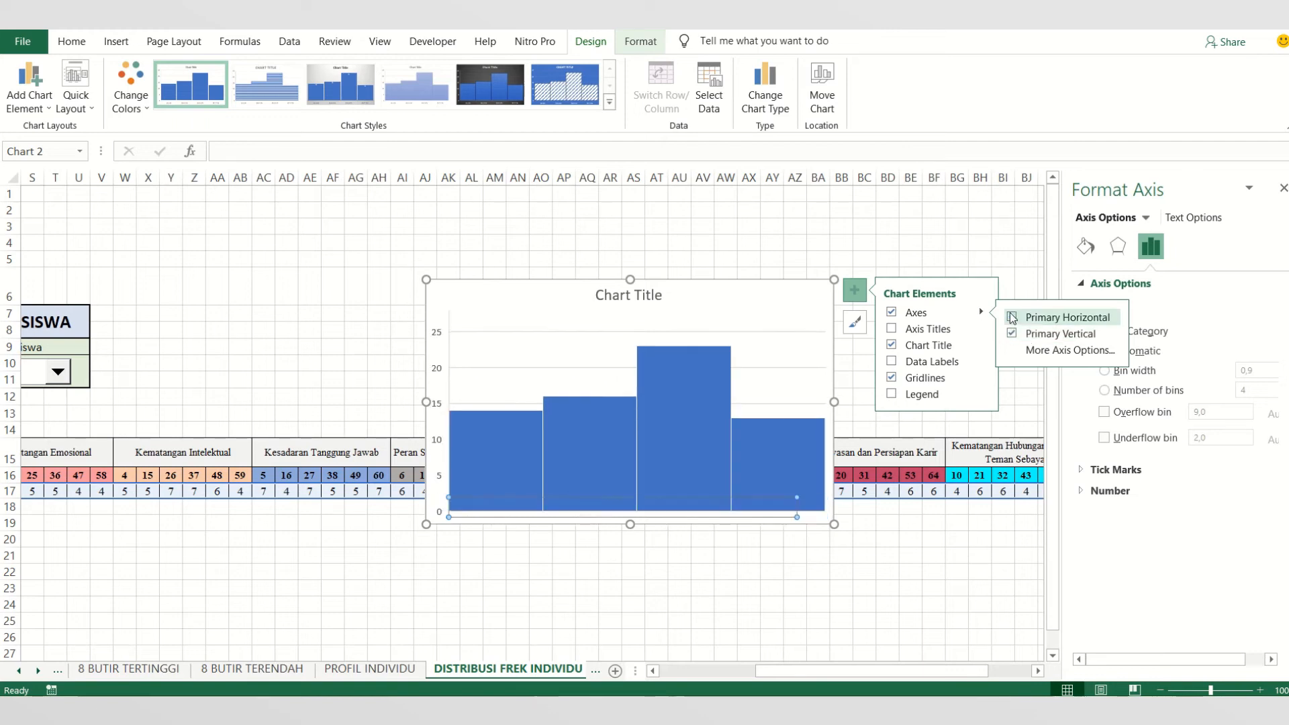
- Add axis titles to the histogram and change the horizontal axis title to SKOR JAWABAN
left_click(945, 333)
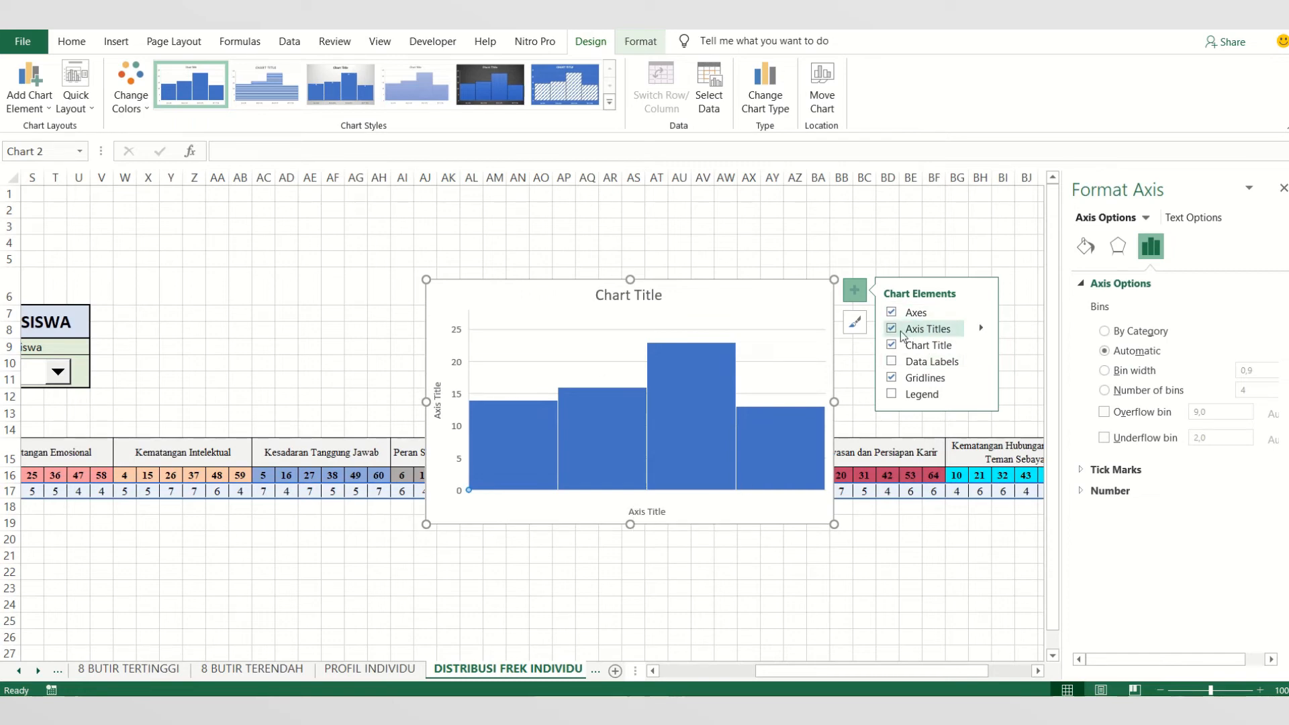
left_click(930, 330)
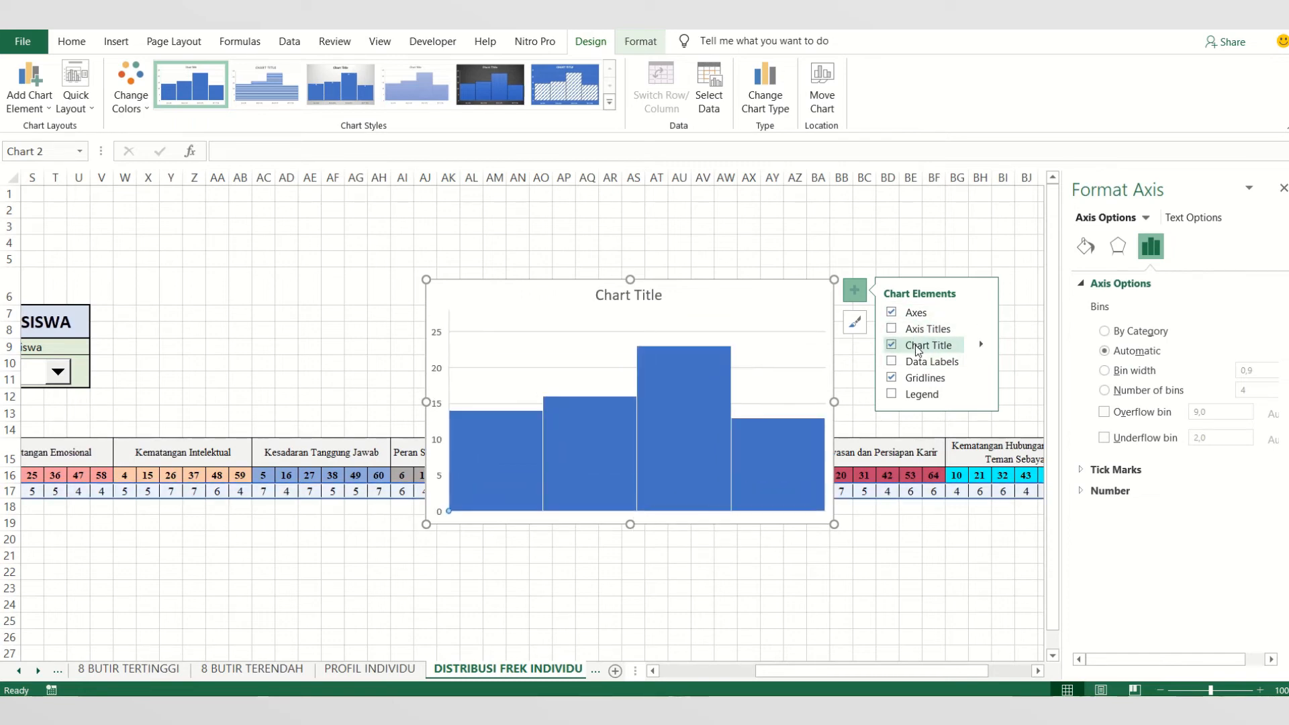
left_click(982, 346)
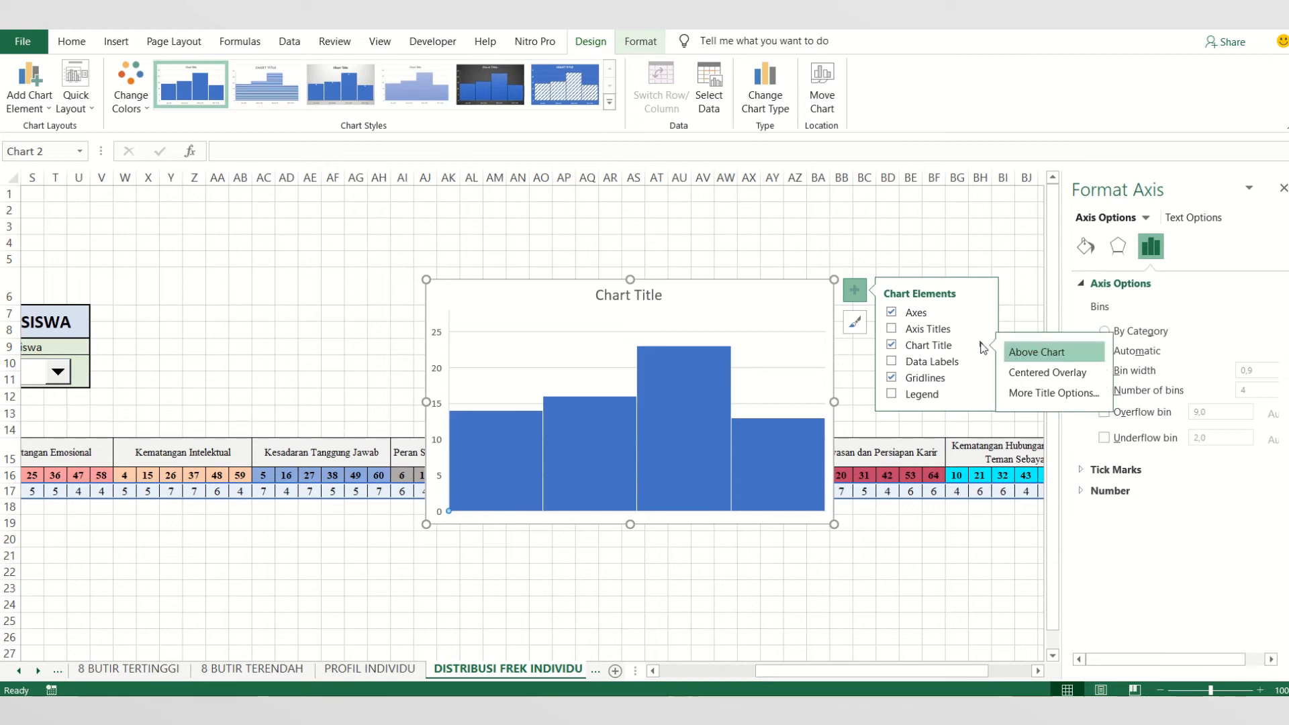
left_click(918, 332)
left_click(650, 513)
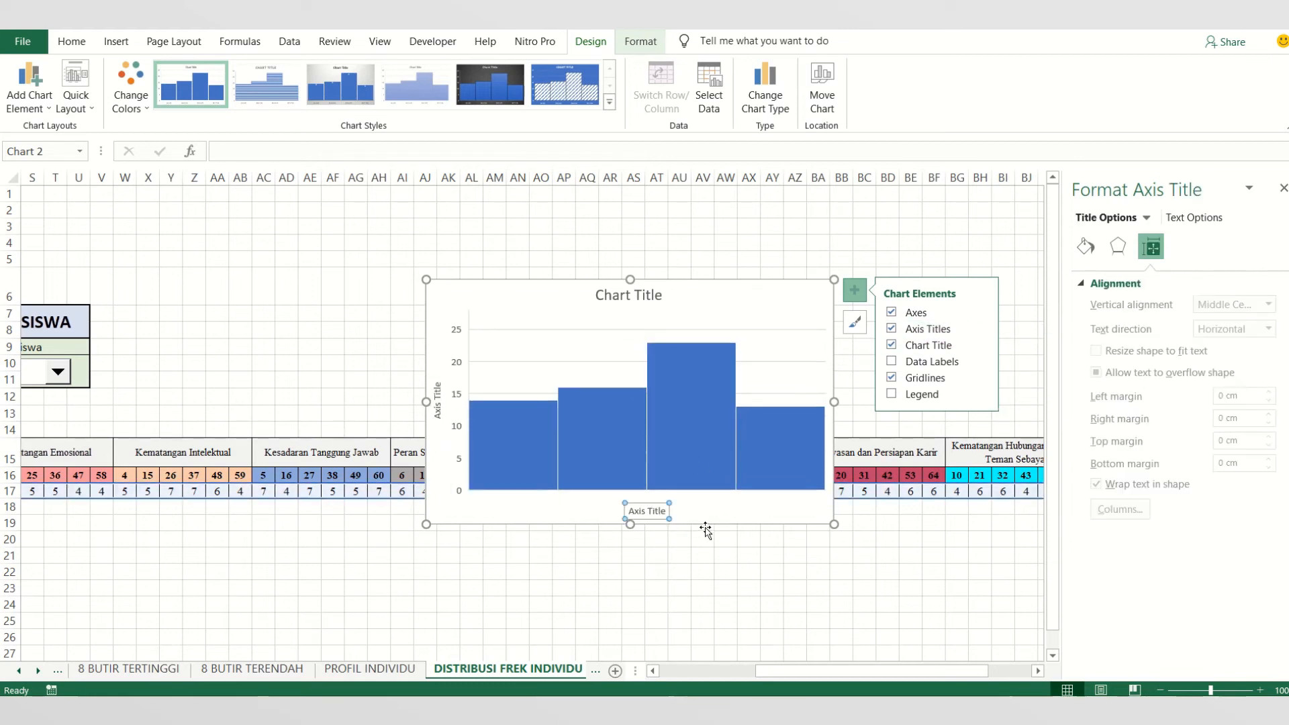
left_click(657, 511)
key("ctrl+a")
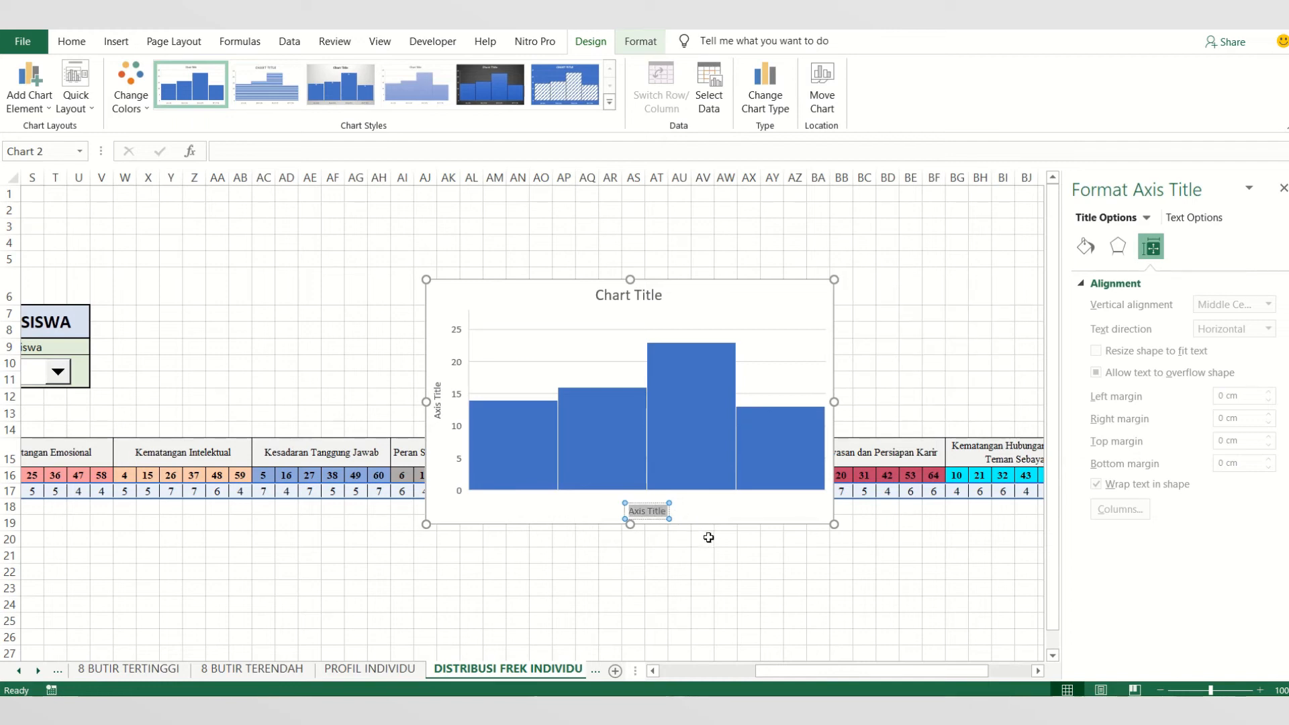
type("SKOR JAWABAN")
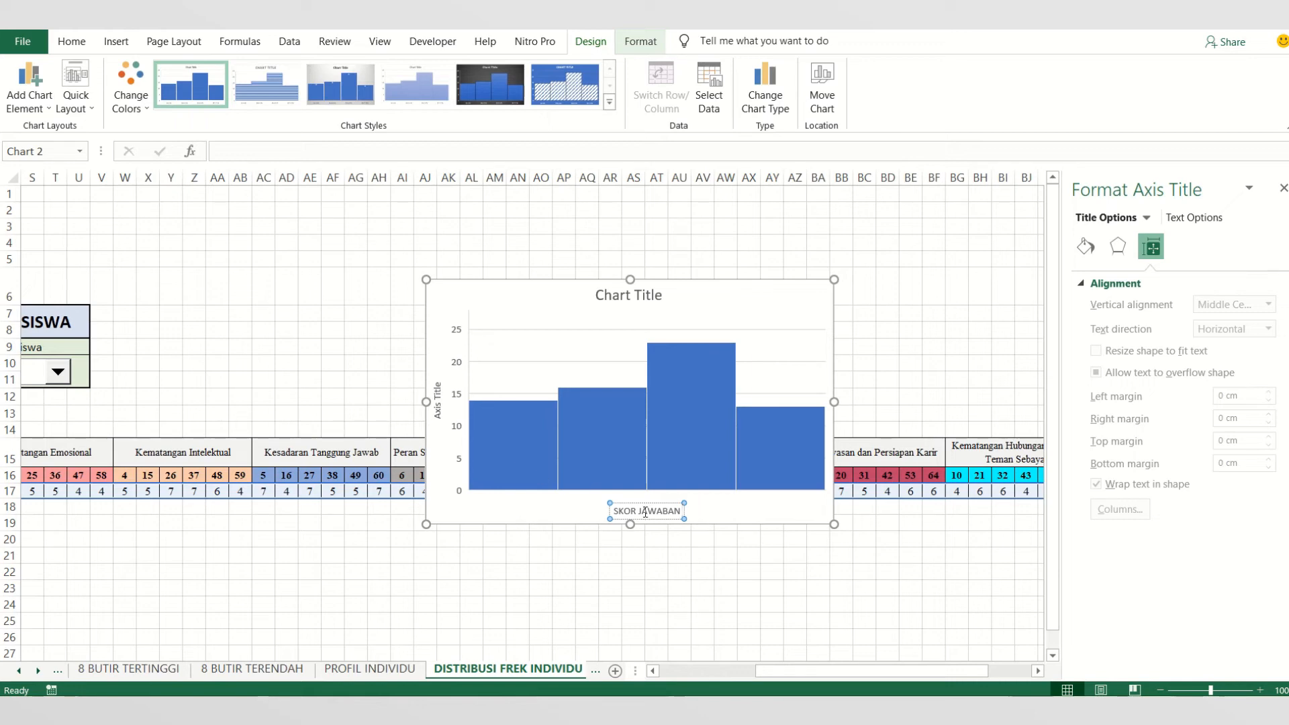
- Change the histogram's vertical axis title to BANYAK SKOR
left_click(437, 400)
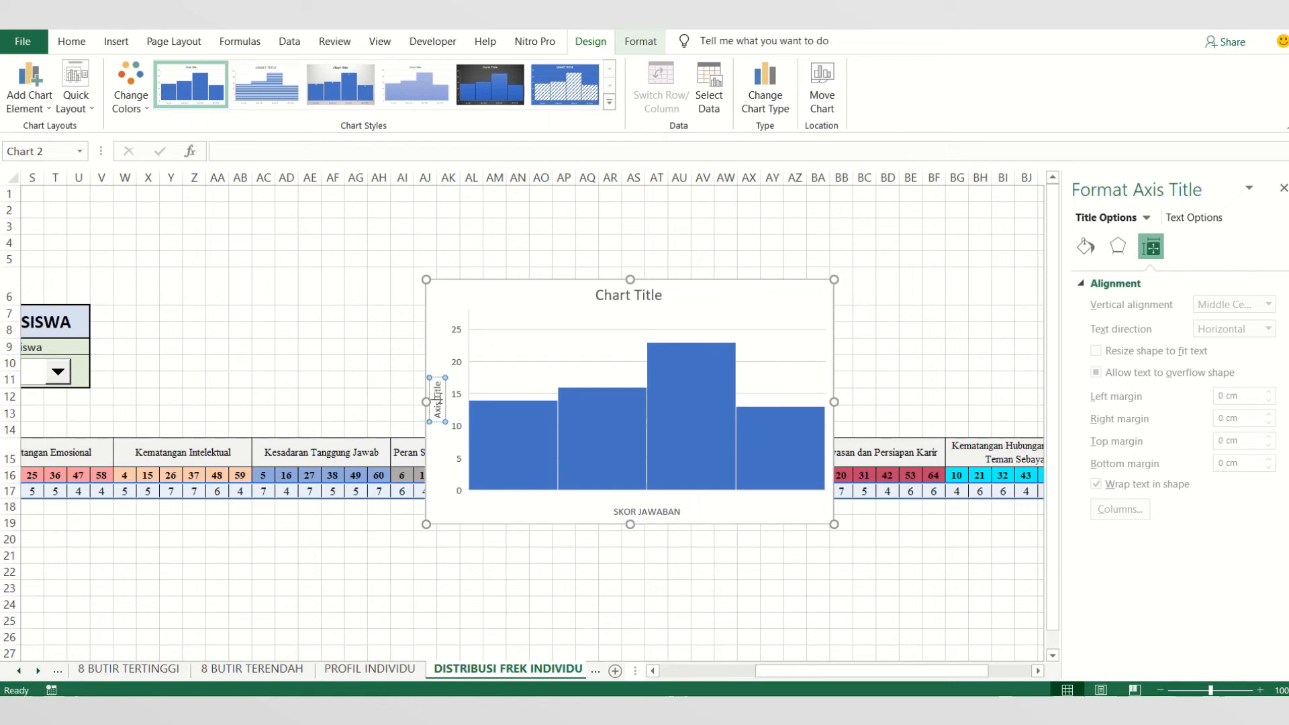
key("ctrl+a")
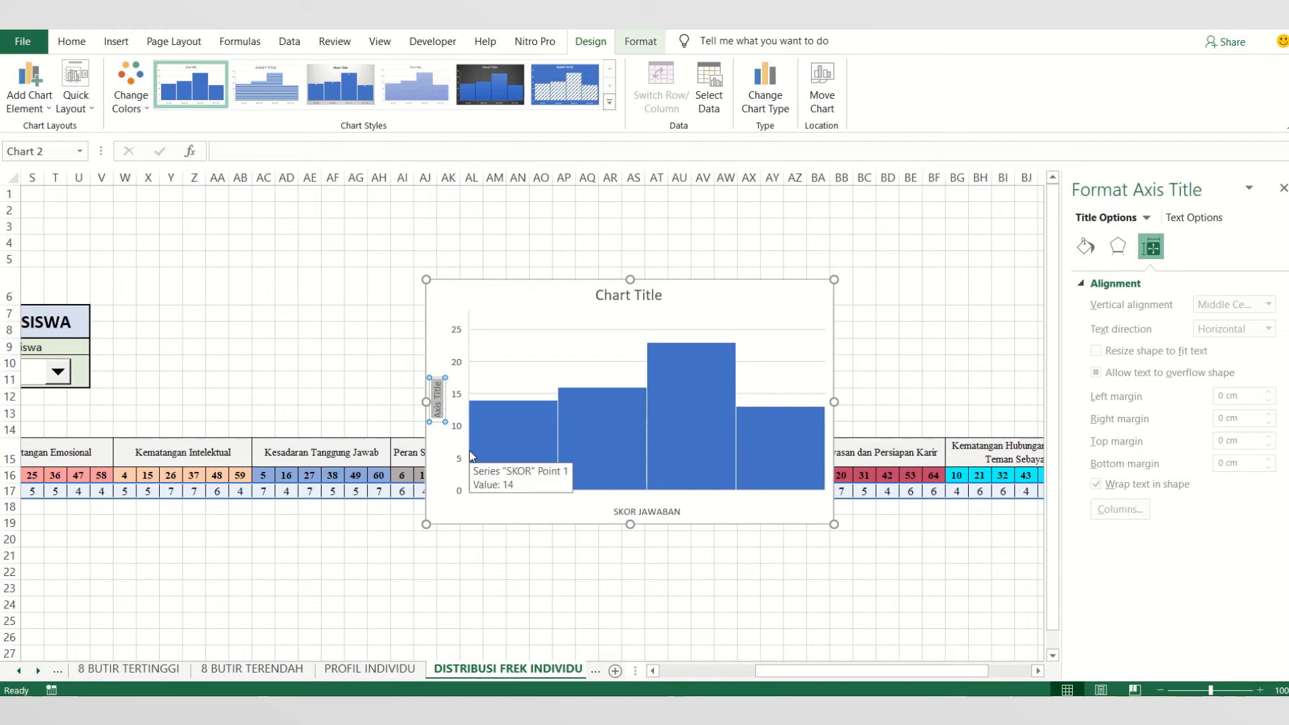
type("BANYAK SK")
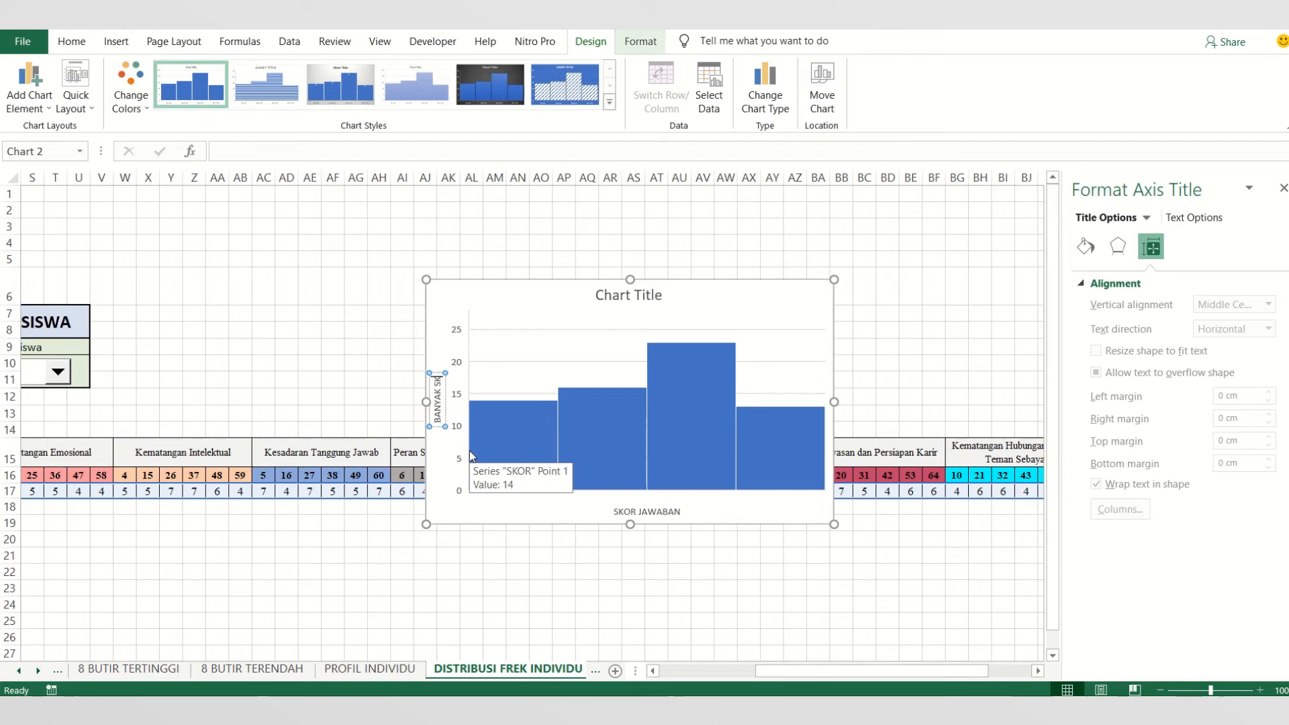
type("OR")
left_click(585, 552)
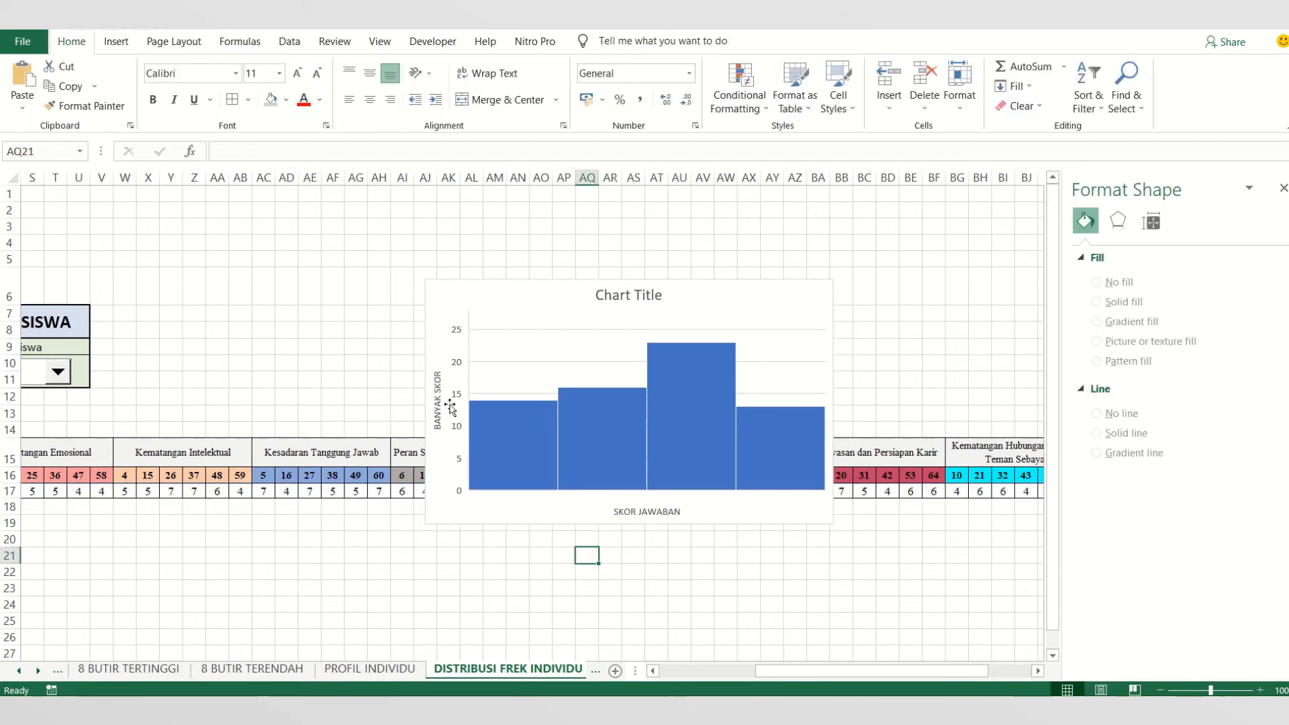
- Replace the histogram's vertical axis title with FREKUENSI
left_click(435, 390)
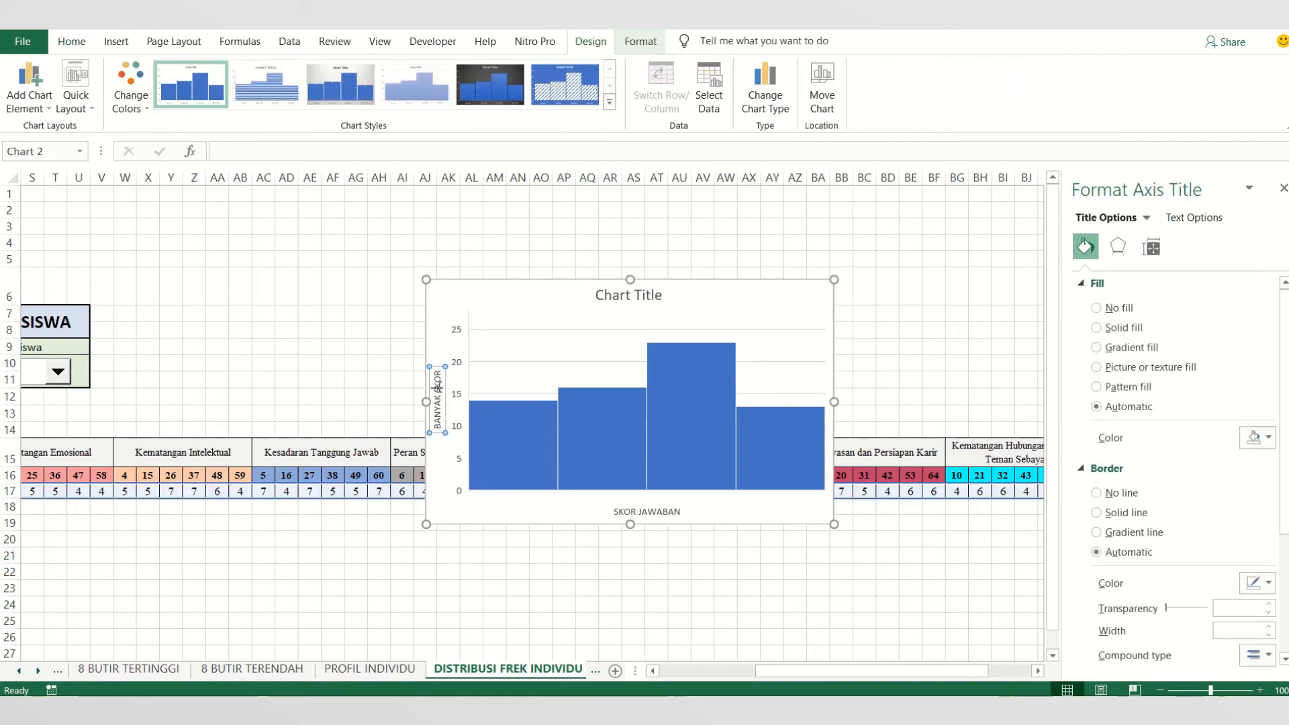
key("ctrl+a")
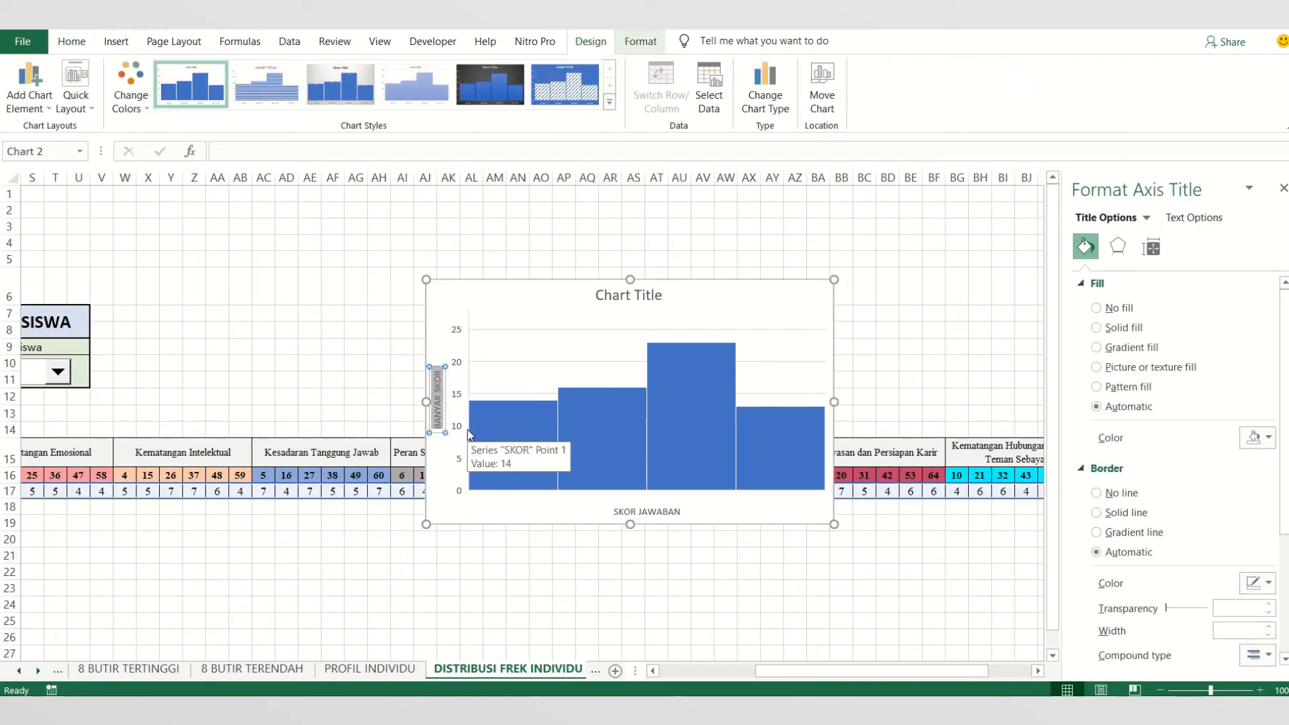
type("D")
type("IS")
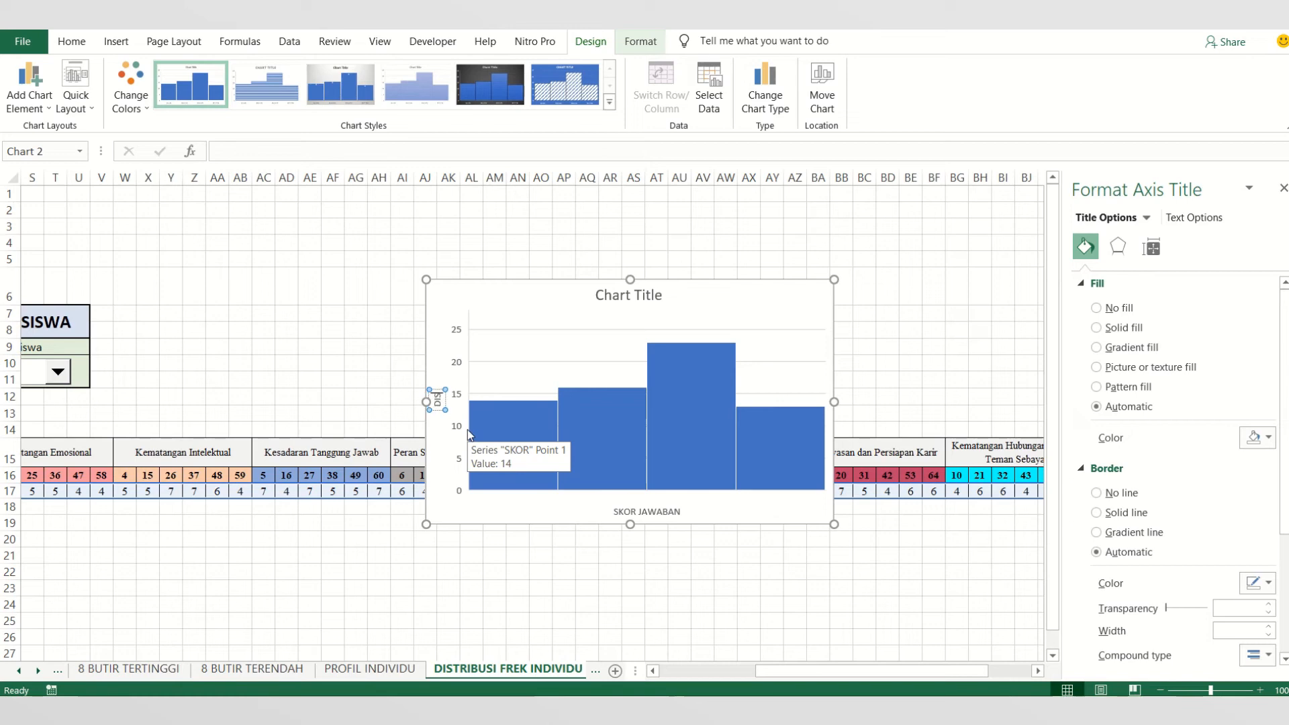
type("TRIBUSI")
key("BackSpace")
key("BackSpace")
key("BackSpace")
key("BackSpace")
key("BackSpace")
key("BackSpace")
key("BackSpace")
key("BackSpace")
key("BackSpace")
key("BackSpace")
type("FREKUENSI")
- Add data labels to the histogram's bars
left_click(547, 426)
left_click(854, 290)
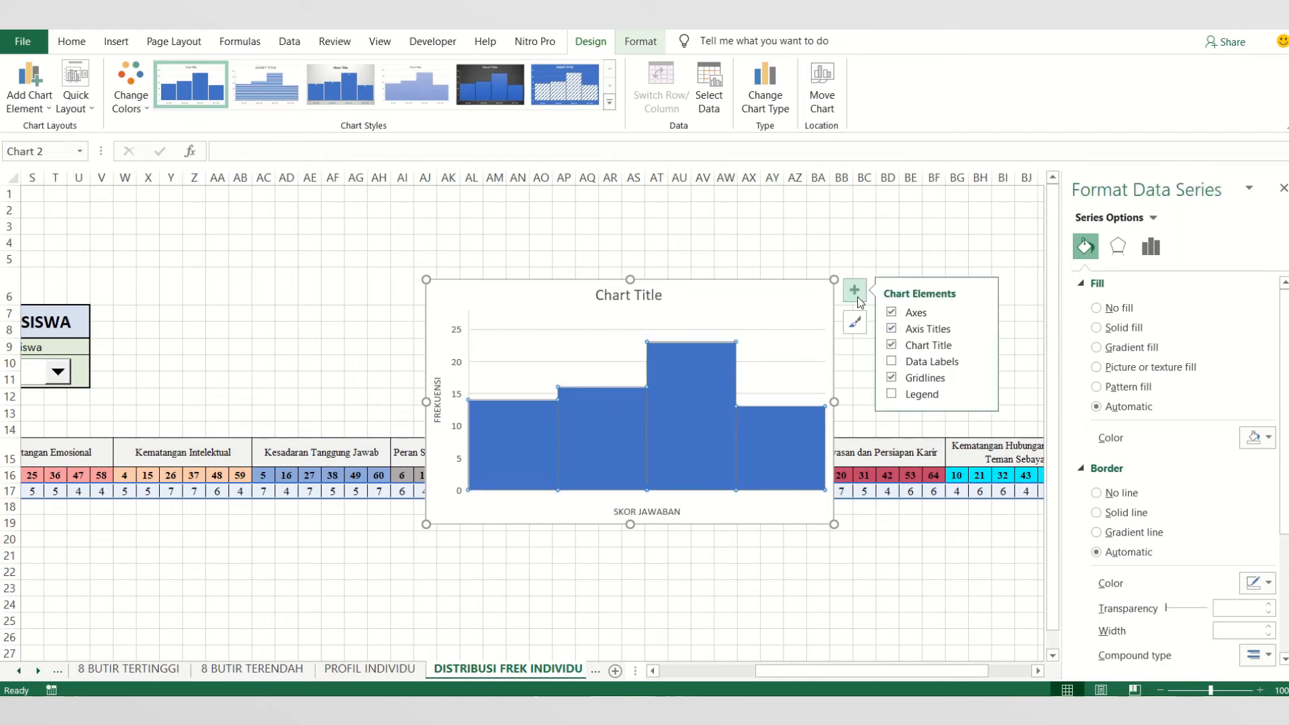
left_click(952, 369)
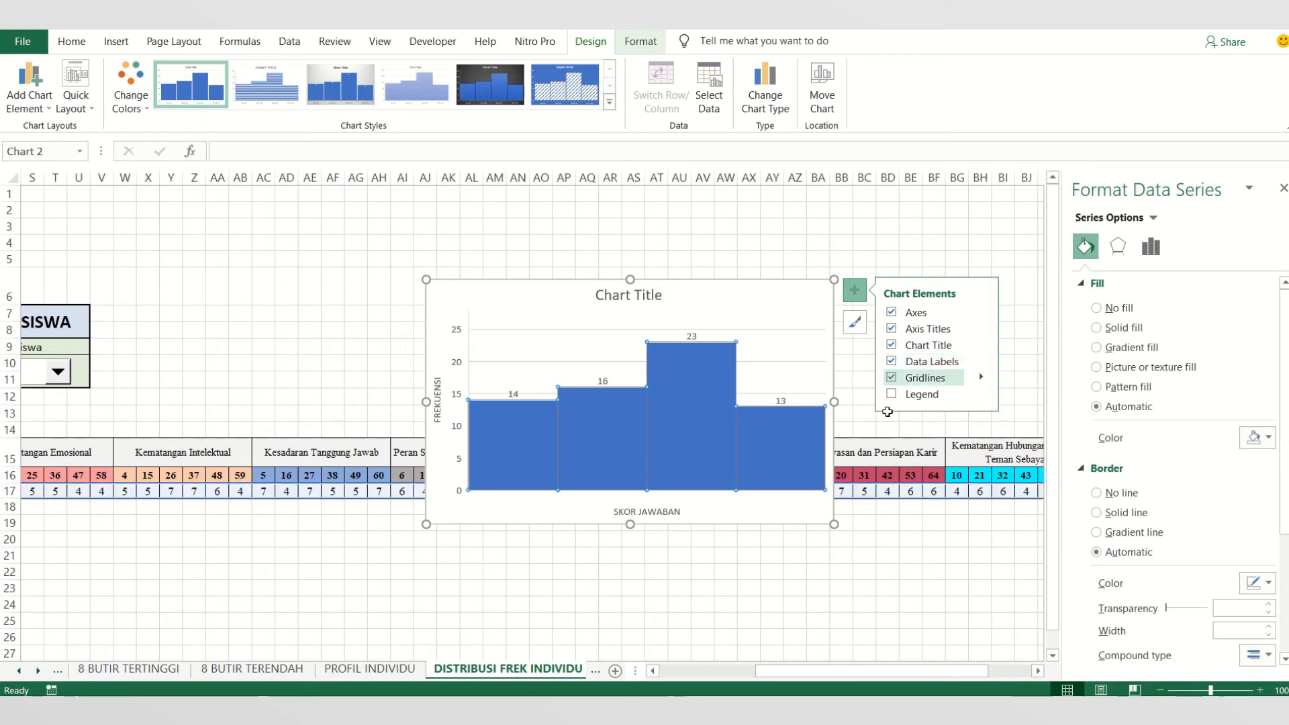
left_click(648, 543)
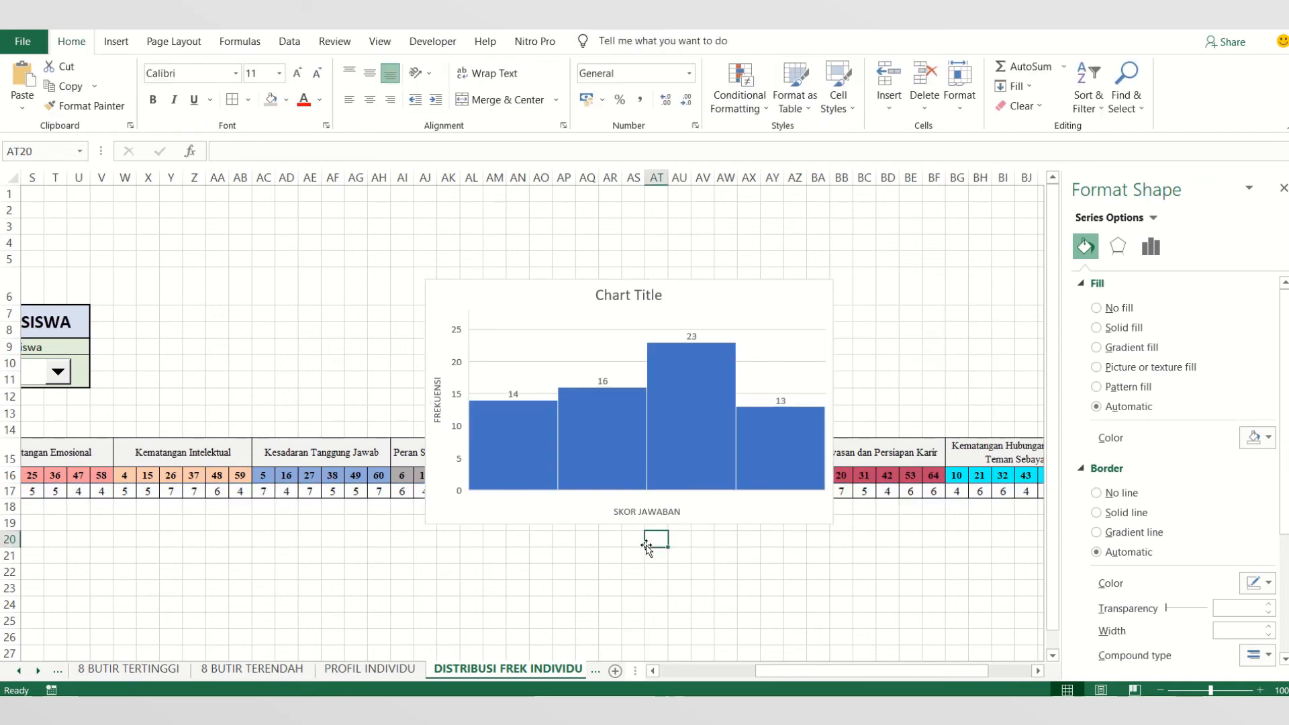
- Change the chart title to GRAFIK DISTRIBUSI FREKUENSI SKOR MAHASISWA
left_click(620, 296)
left_click(621, 296)
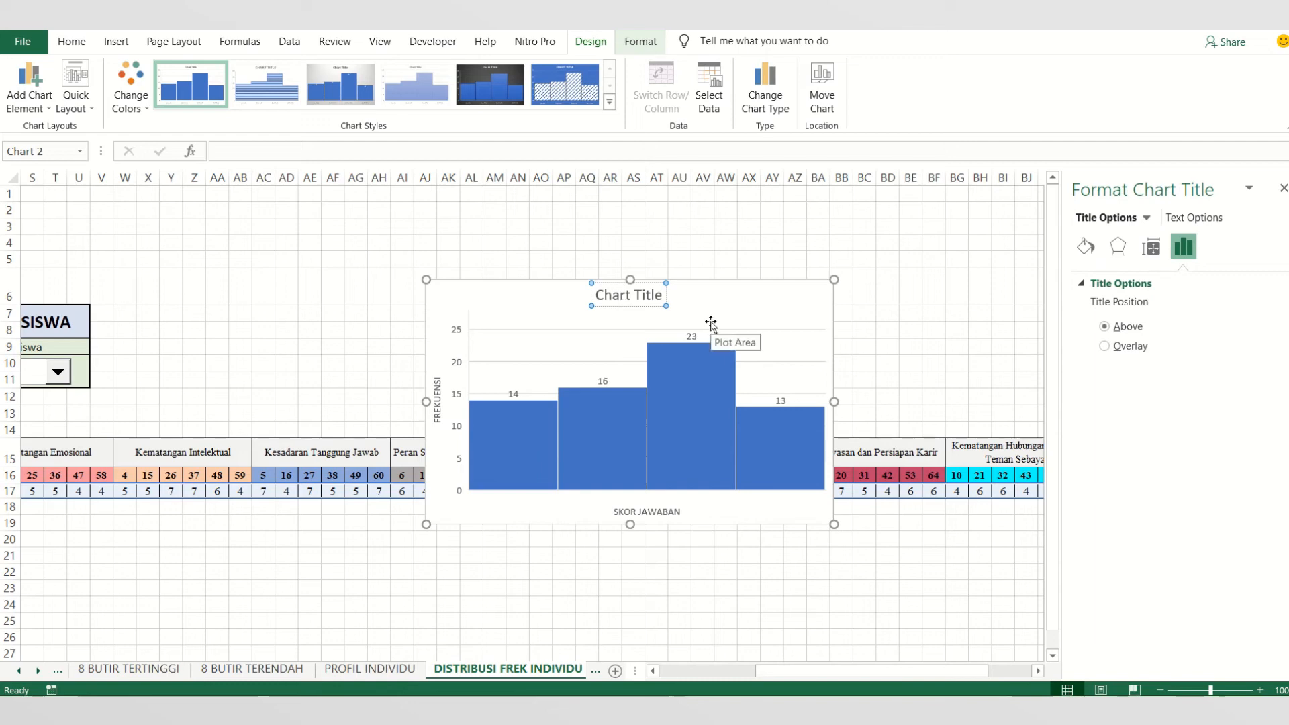
key("ctrl+a")
type("GRAFIK DISTRIB")
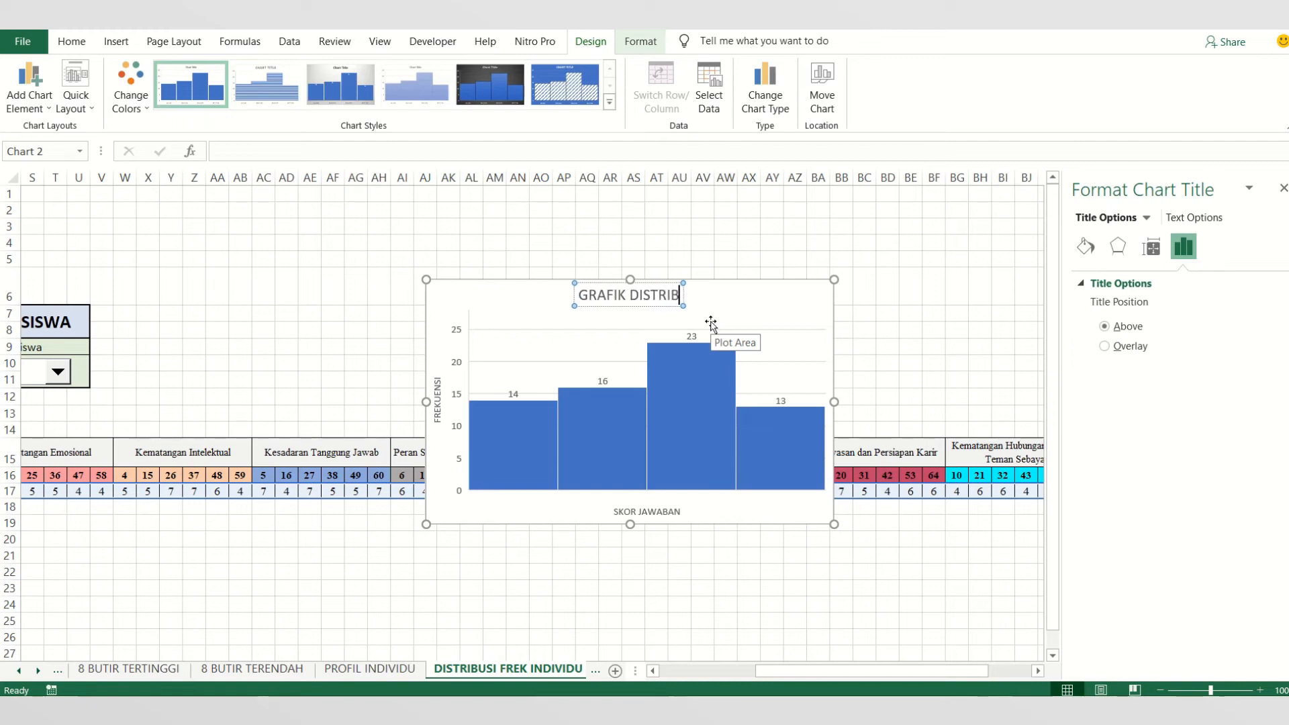
type("USI FRE")
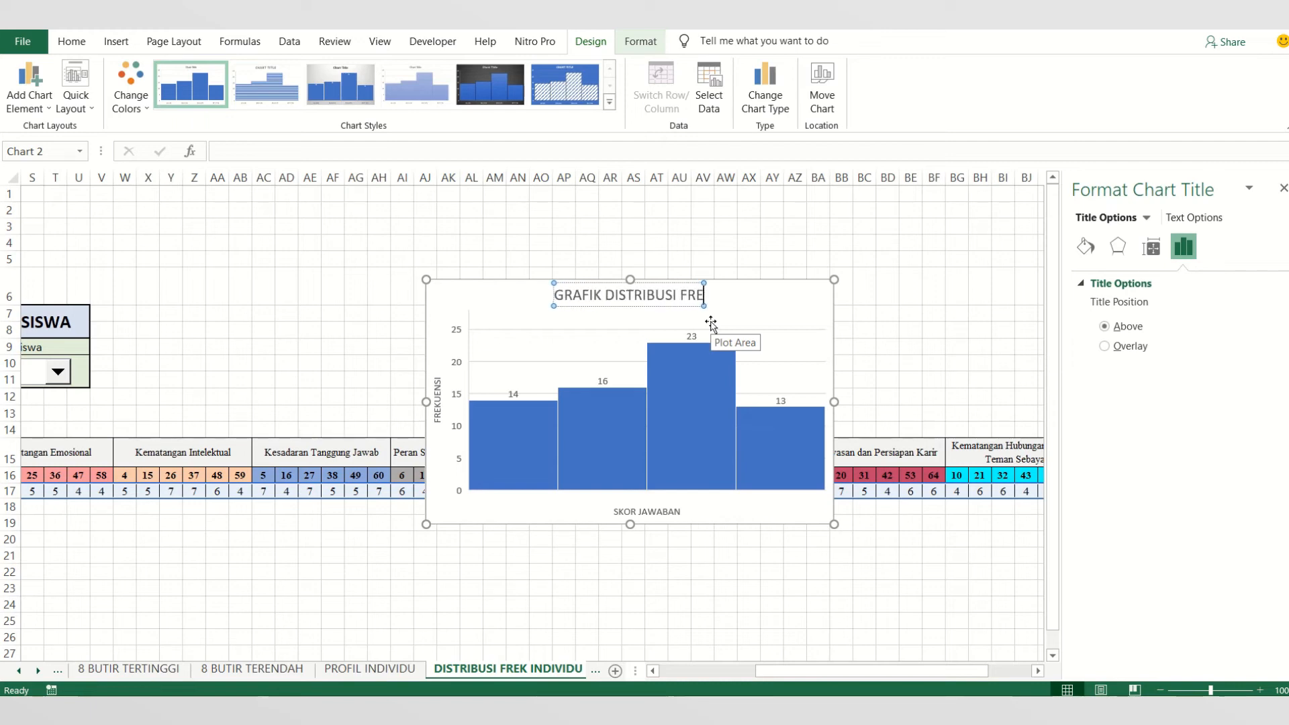
type("KUENSI ")
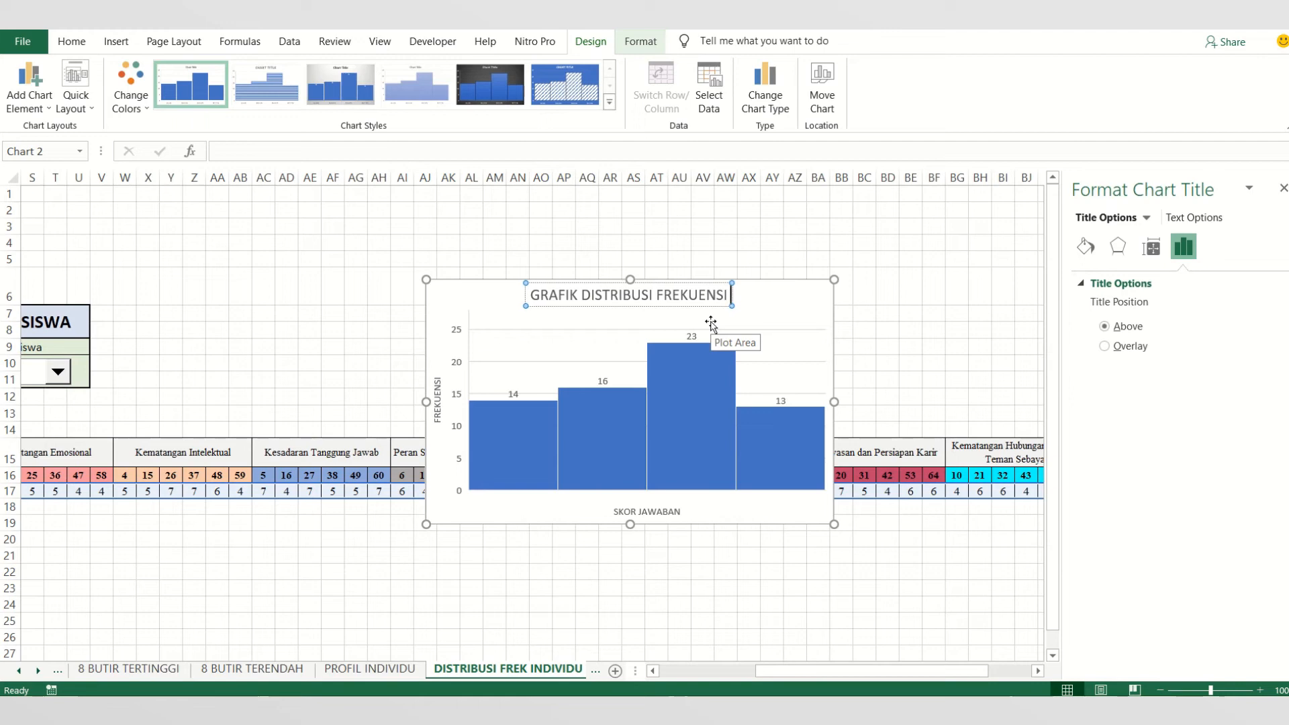
type("SKOR ")
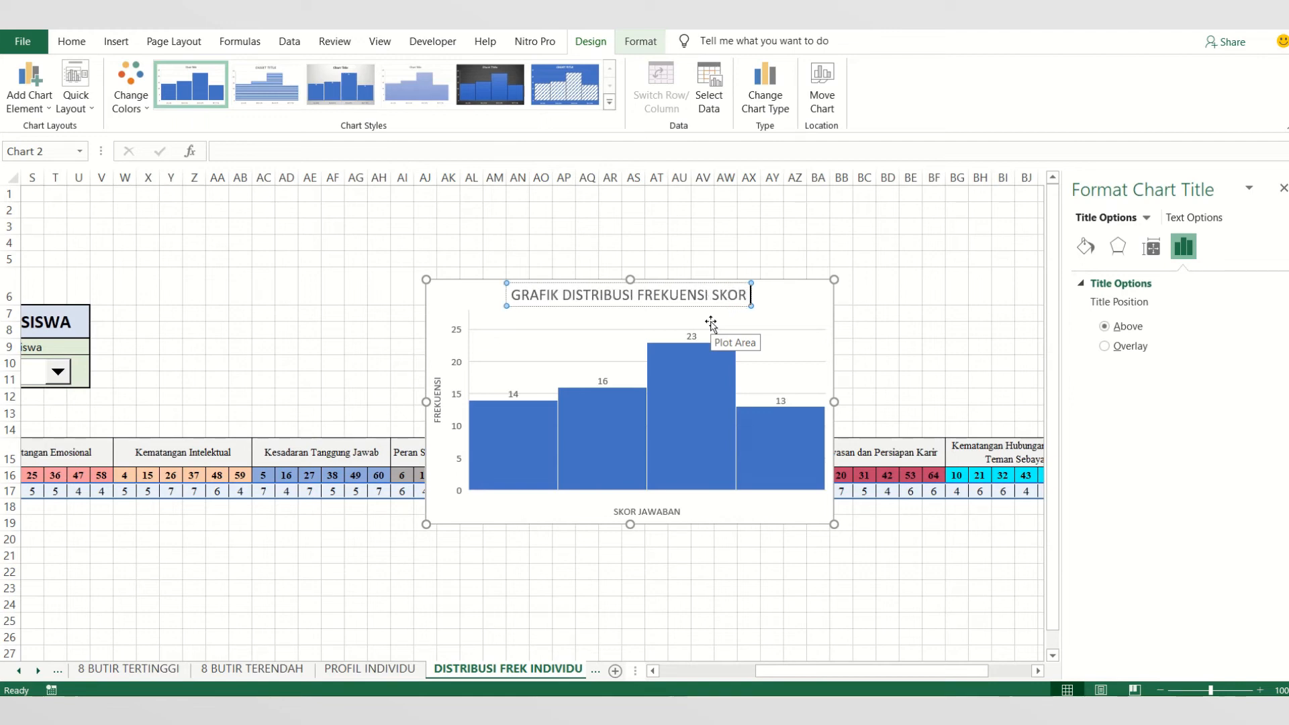
type("MAHASISW")
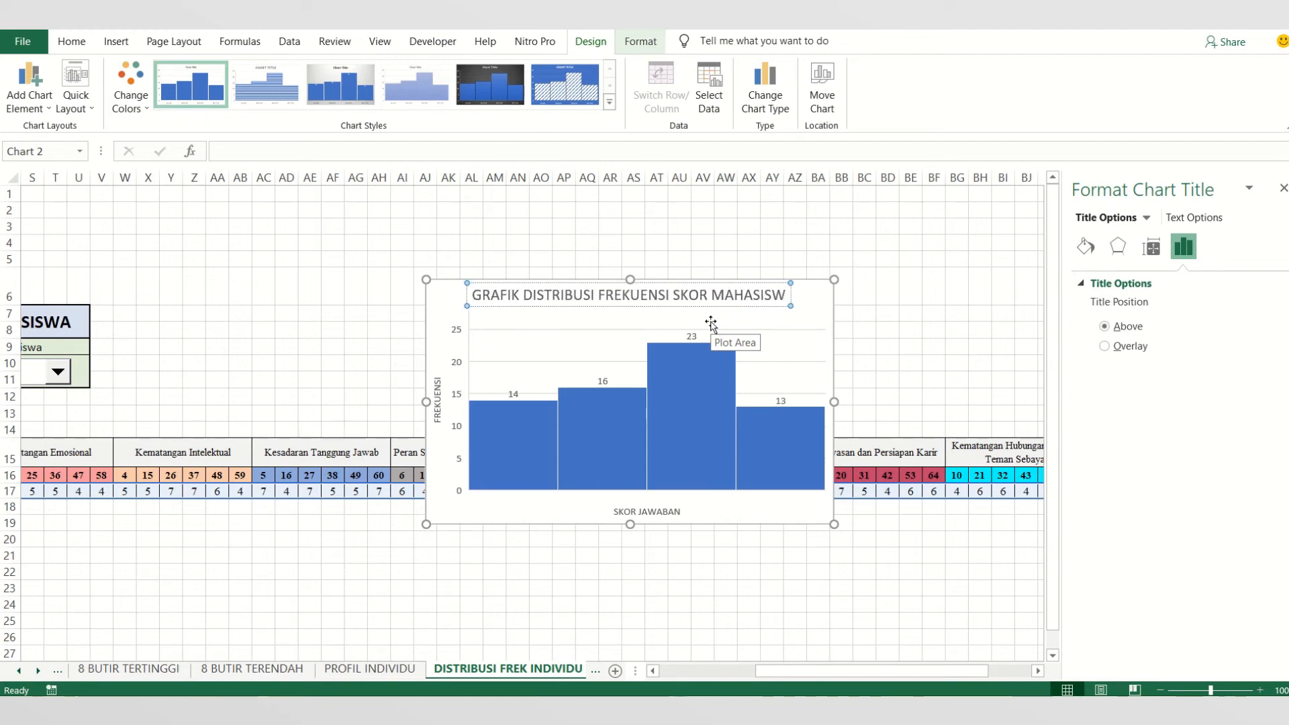
type("A")
- Make the whole chart title bold and set its font size to 11
key("ctrl+a")
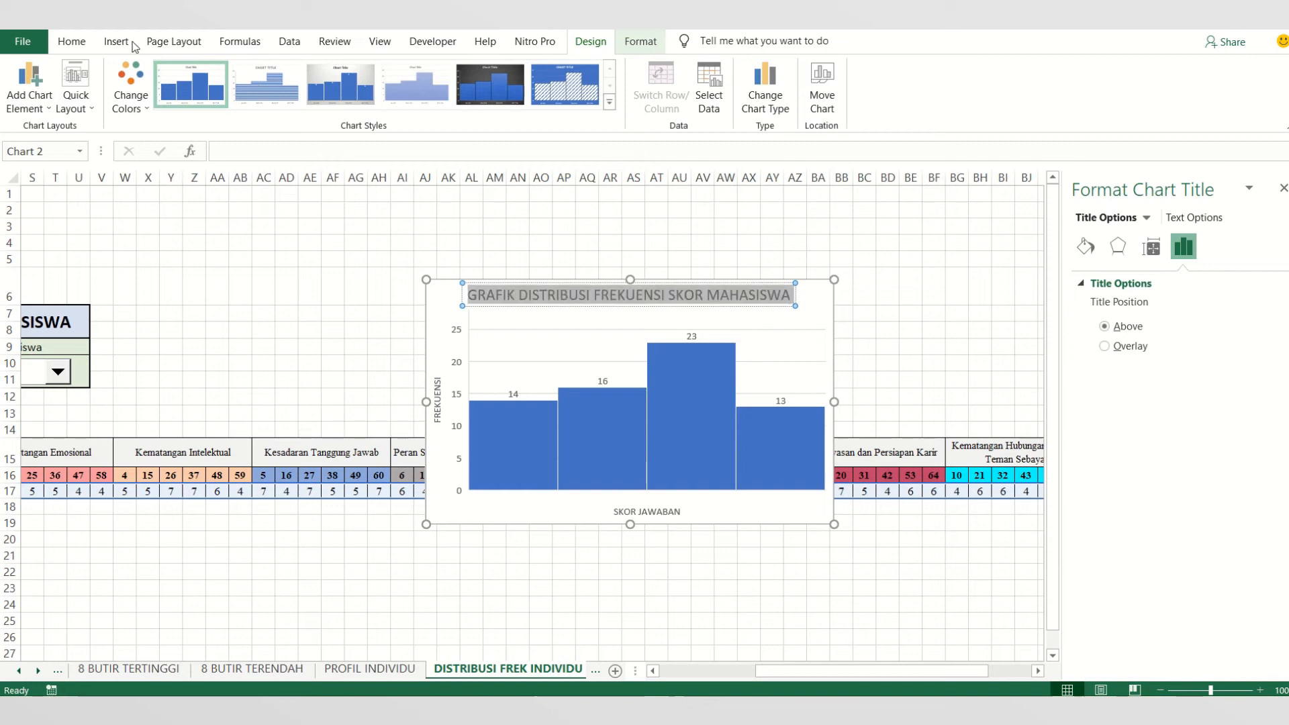
left_click(72, 41)
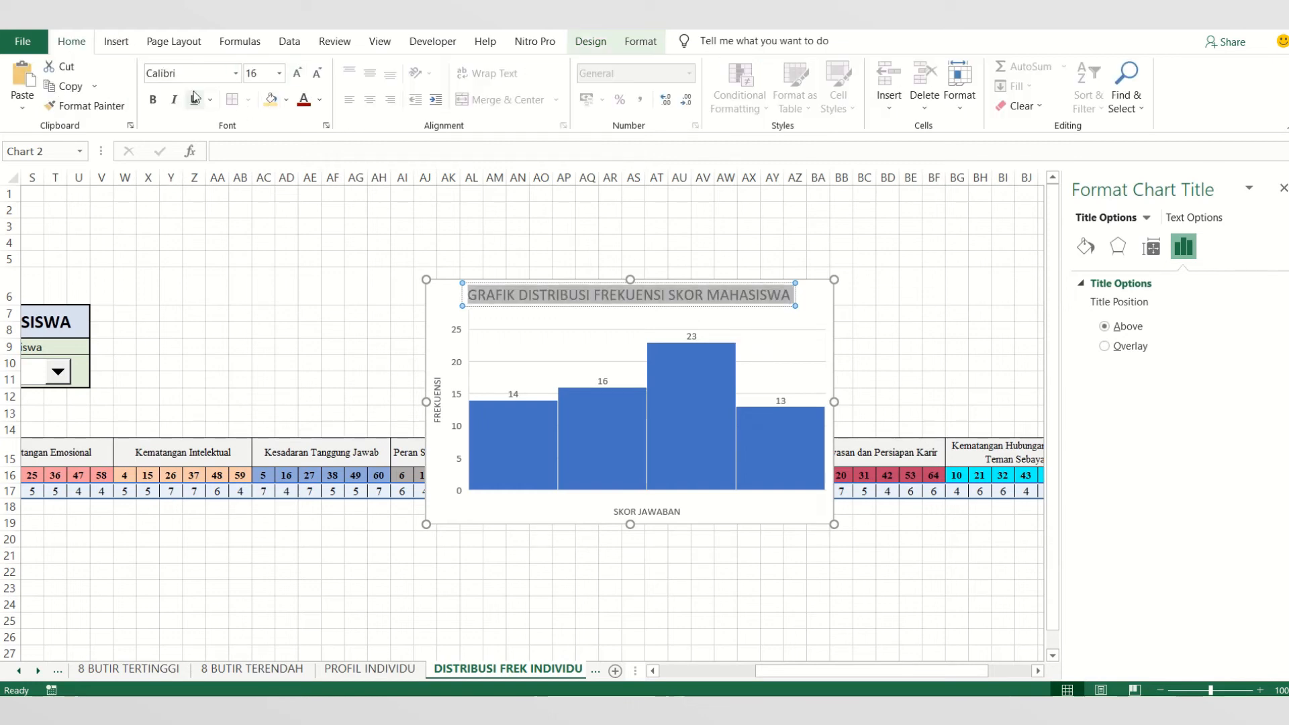
left_click(153, 99)
left_click(259, 73)
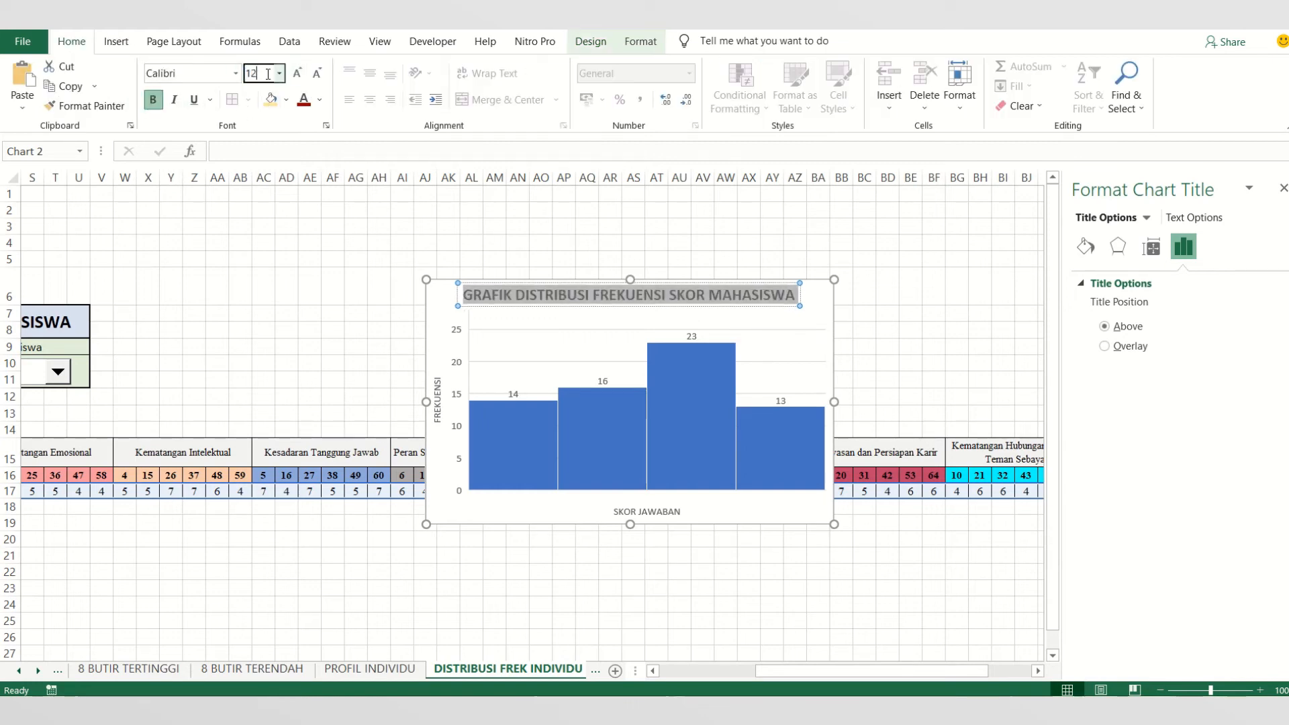
type("12")
key("Return")
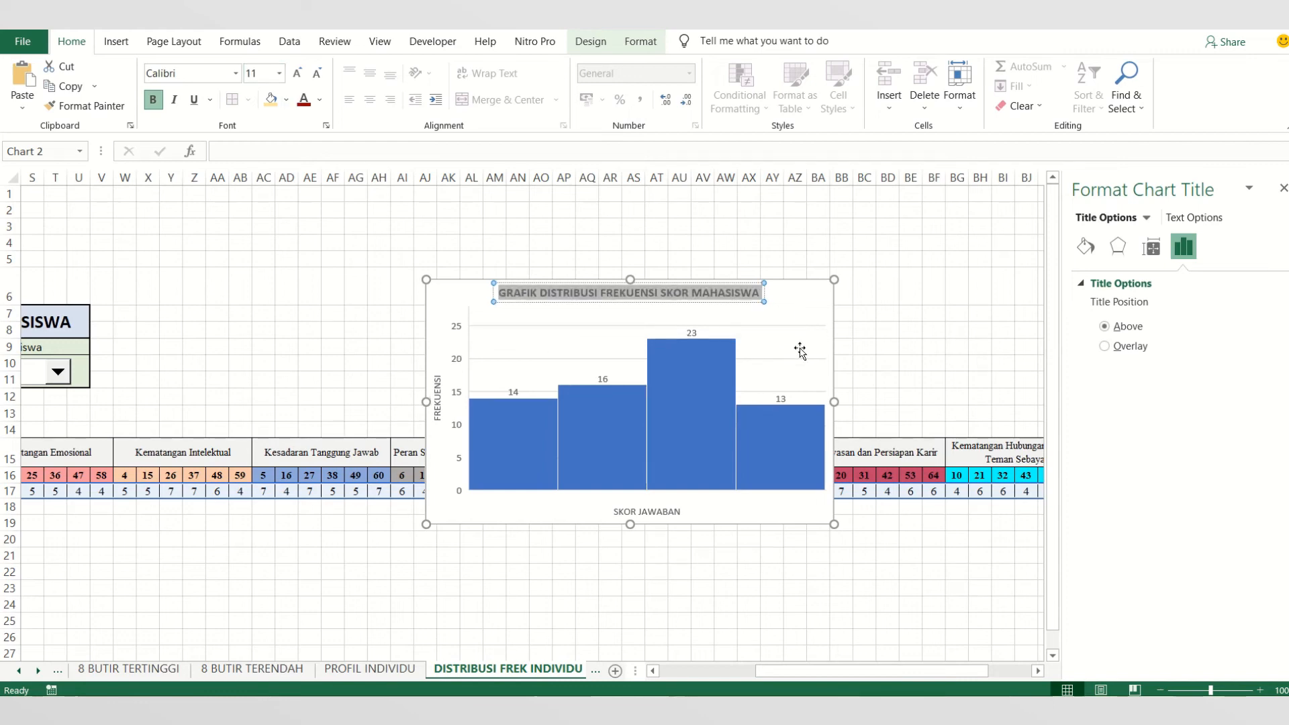
left_click(769, 354)
- Fill all the histogram's bars with light gold
left_click(492, 421)
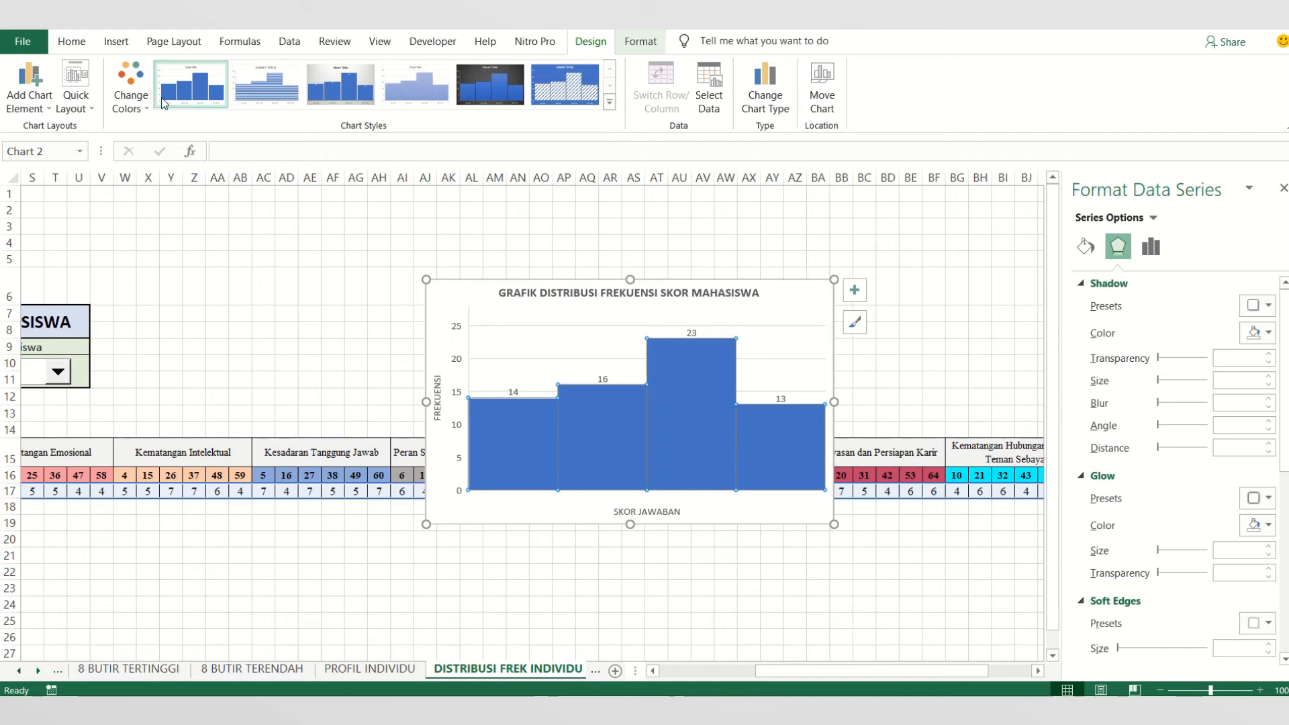
left_click(72, 42)
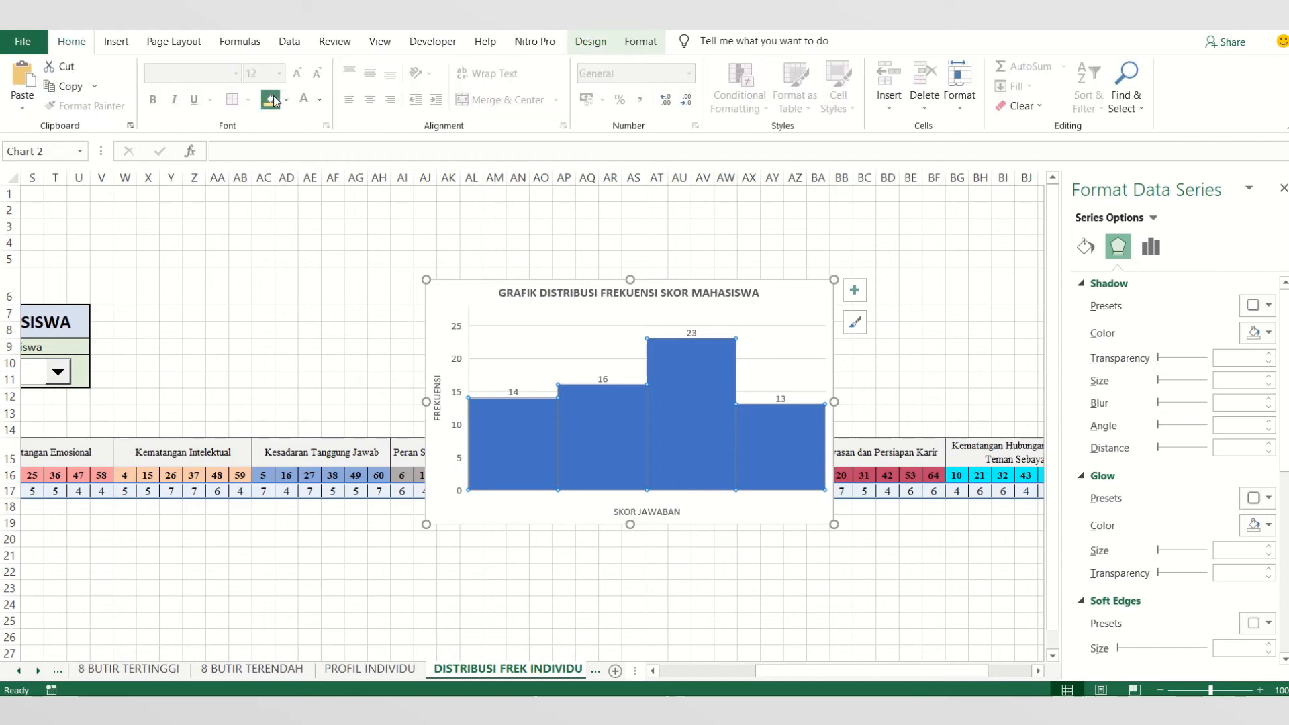
left_click(272, 98)
left_click(551, 532)
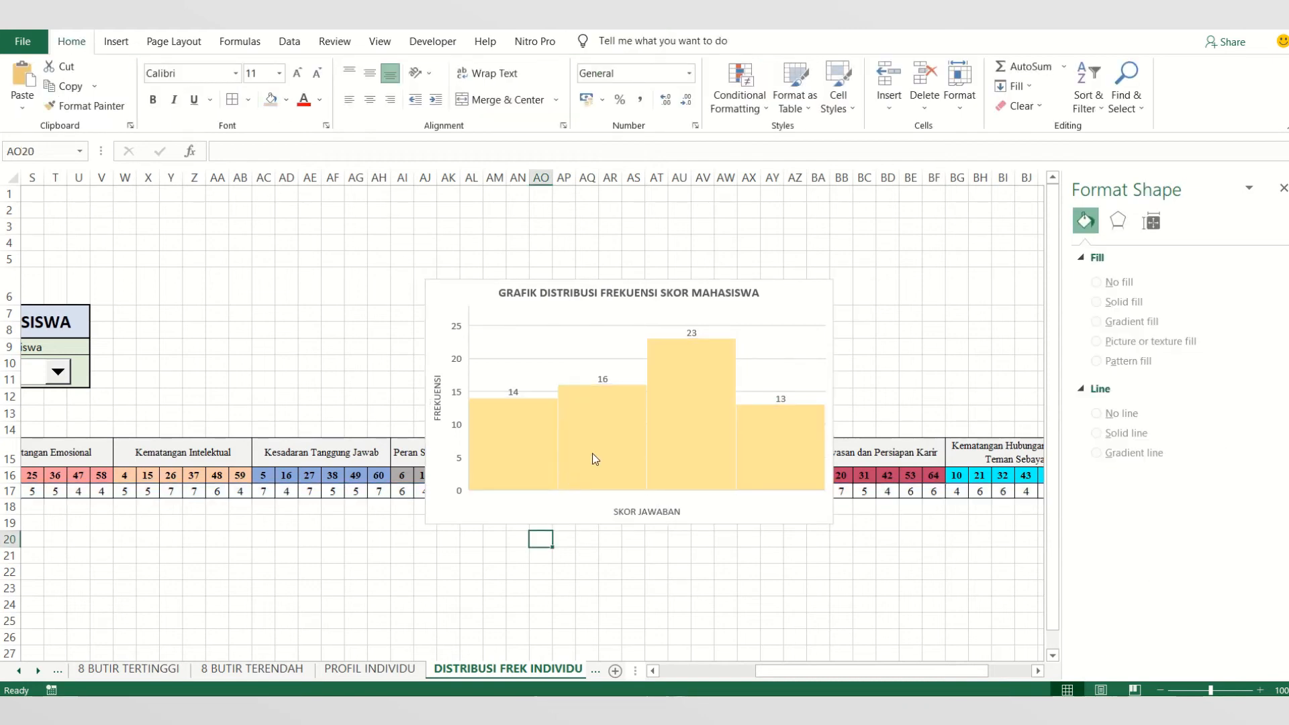
- Recolor only the histogram's second bar with a light blue fill
left_click(592, 453)
left_click(592, 453)
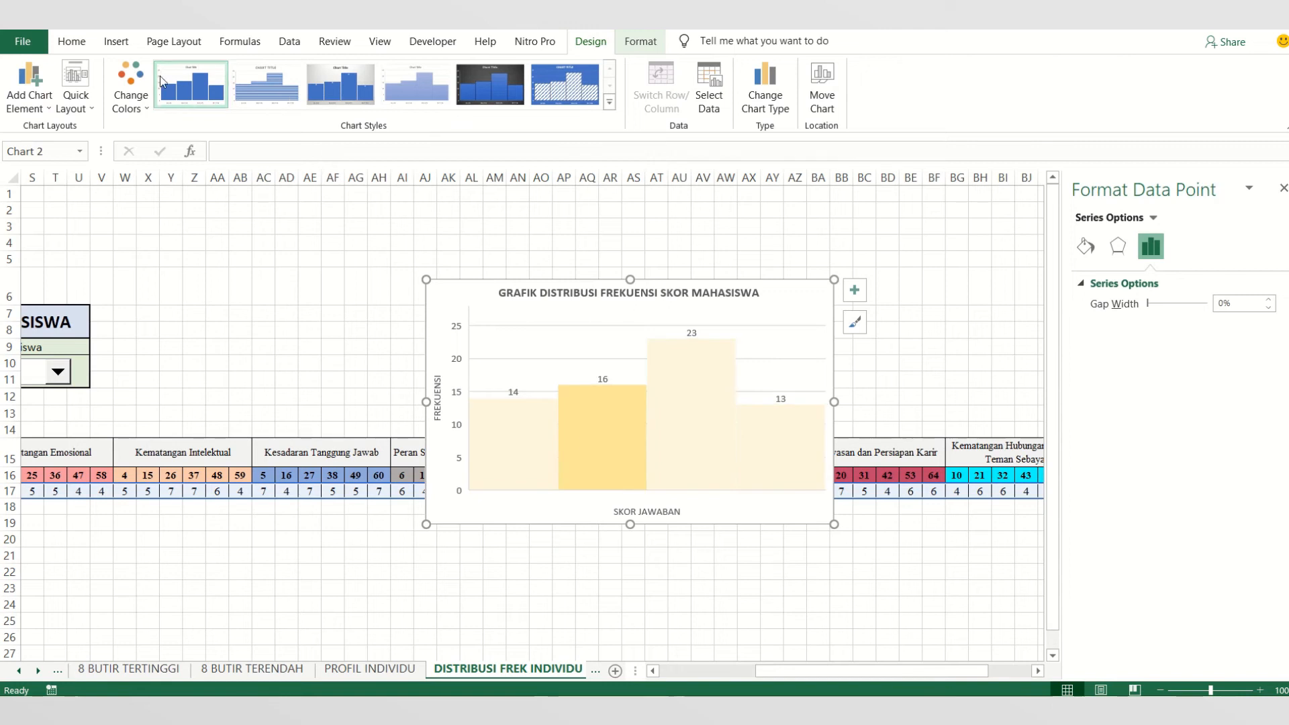
left_click(86, 42)
left_click(286, 99)
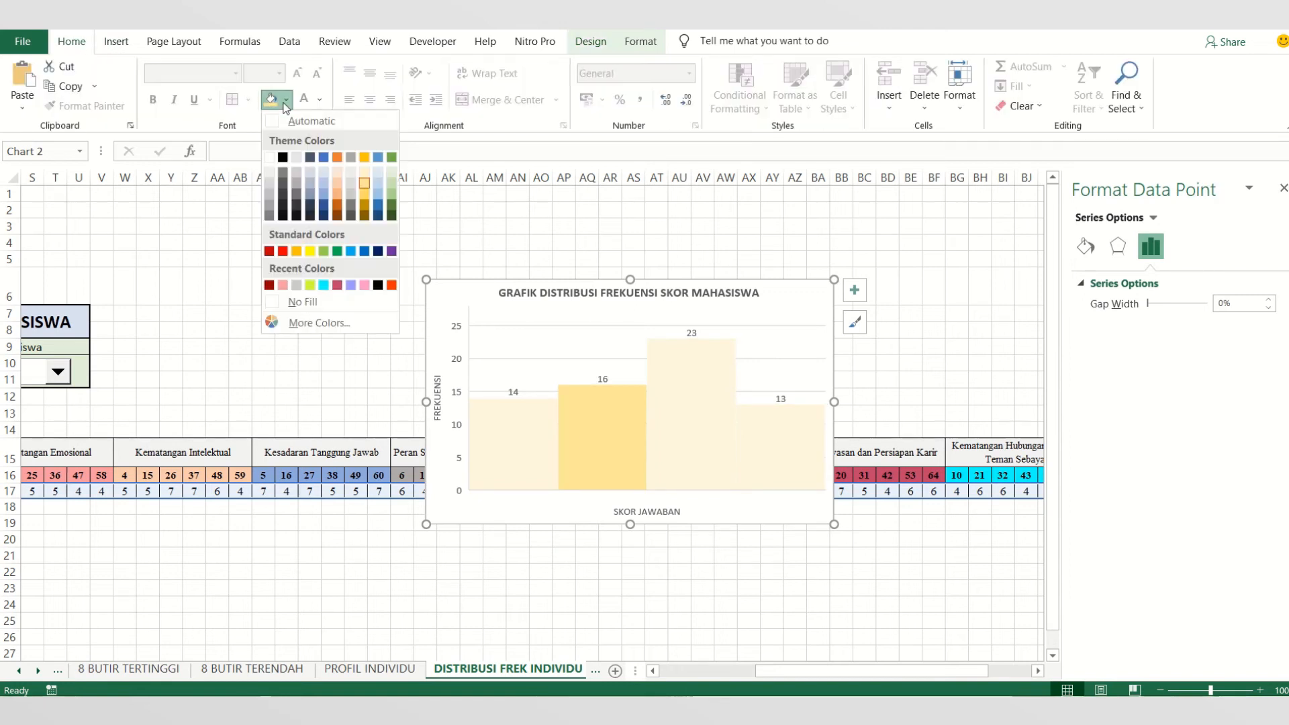
left_click(377, 187)
- Recolor only the histogram's third bar with a light green fill
left_click(704, 432)
double_click(704, 432)
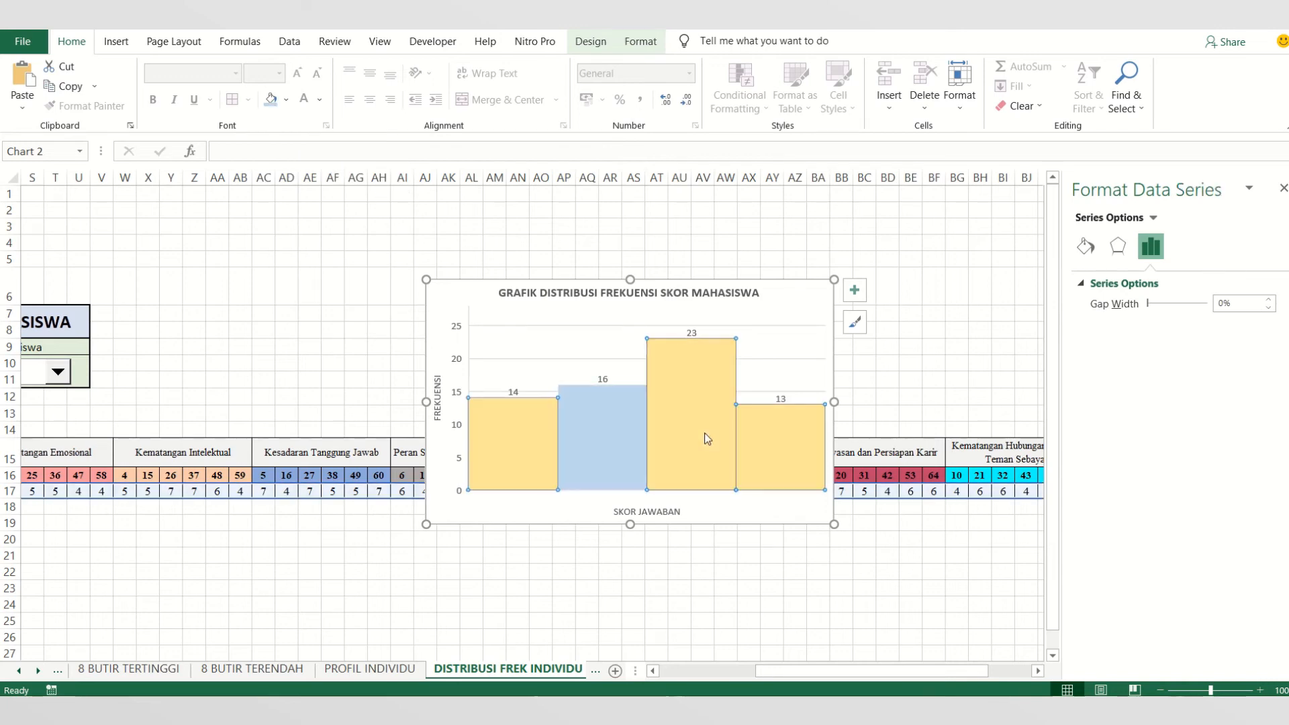
left_click(115, 42)
left_click(71, 42)
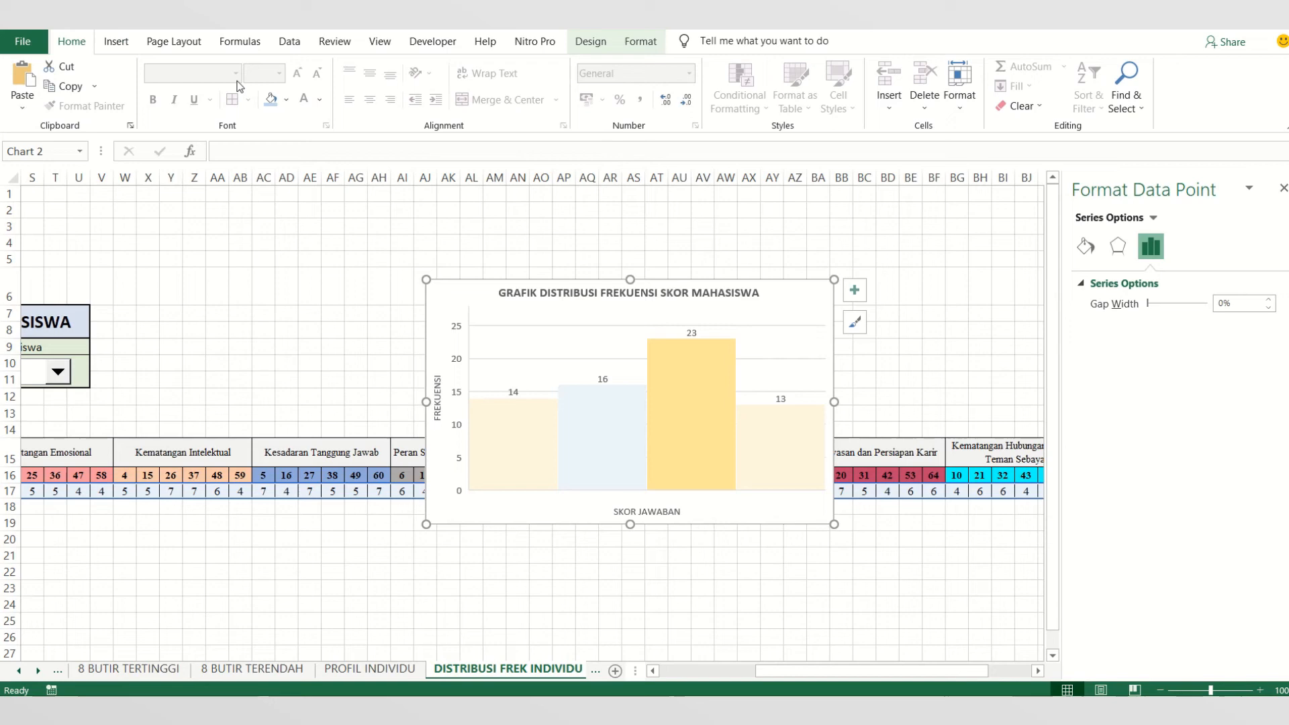
left_click(286, 100)
left_click(391, 182)
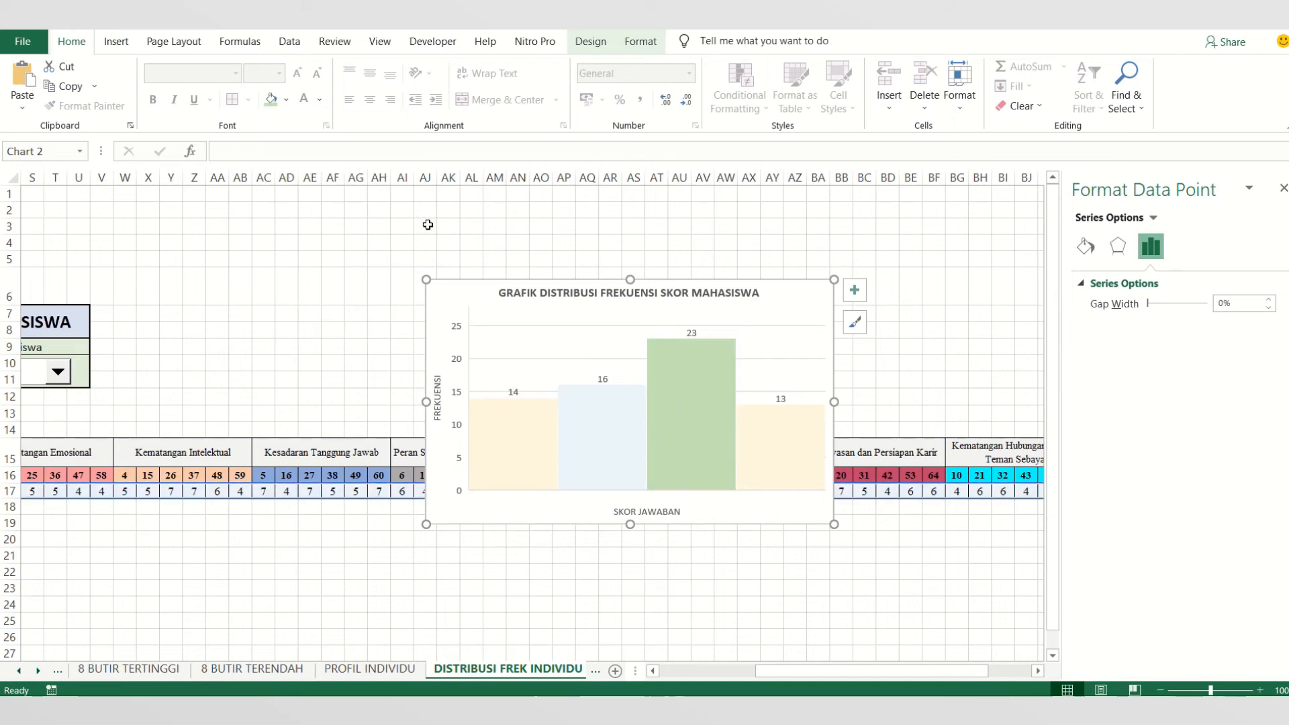
- Recolor only the histogram's fourth bar with a light orange fill
left_click(797, 464)
left_click(797, 454)
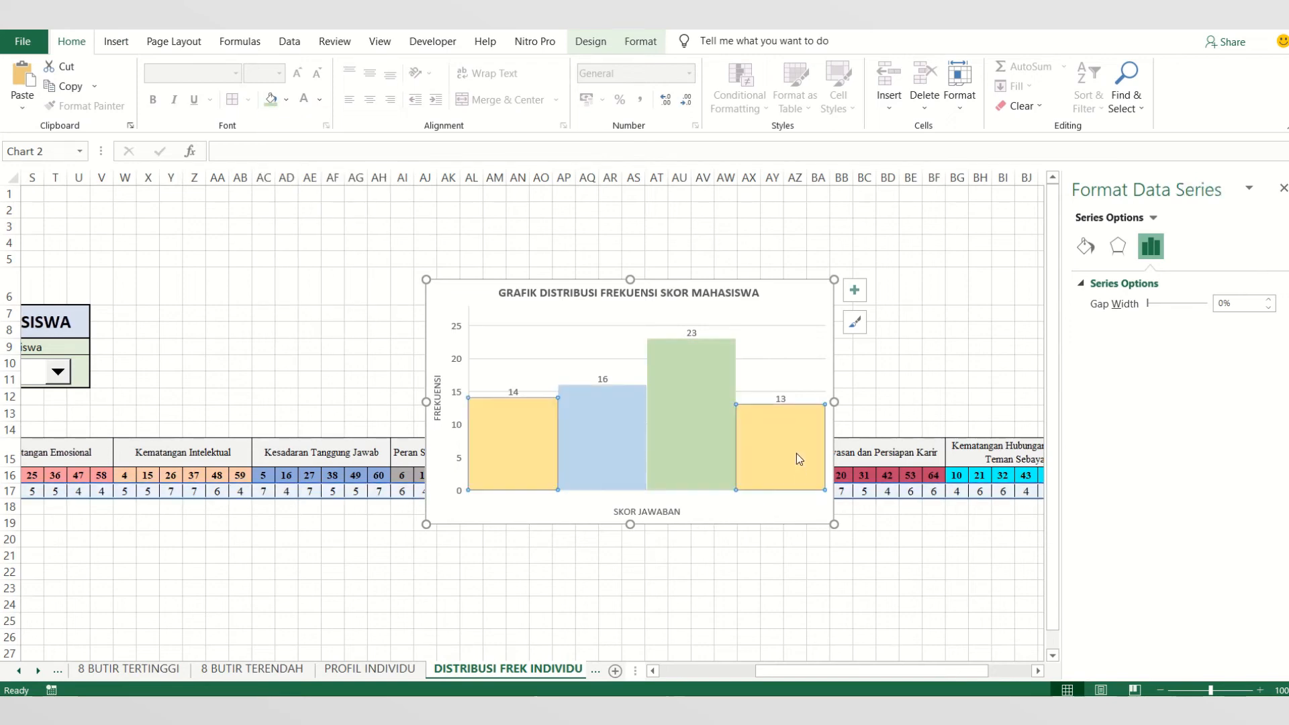
left_click(796, 453)
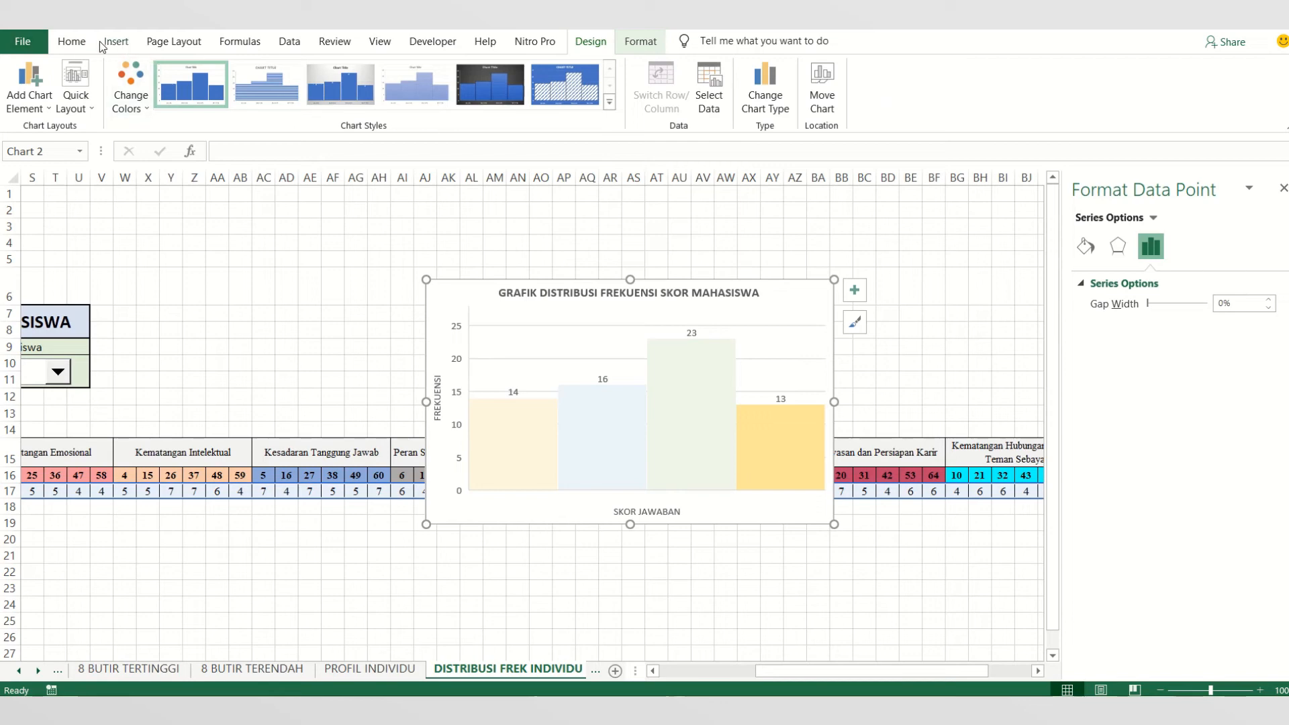
left_click(65, 46)
left_click(287, 100)
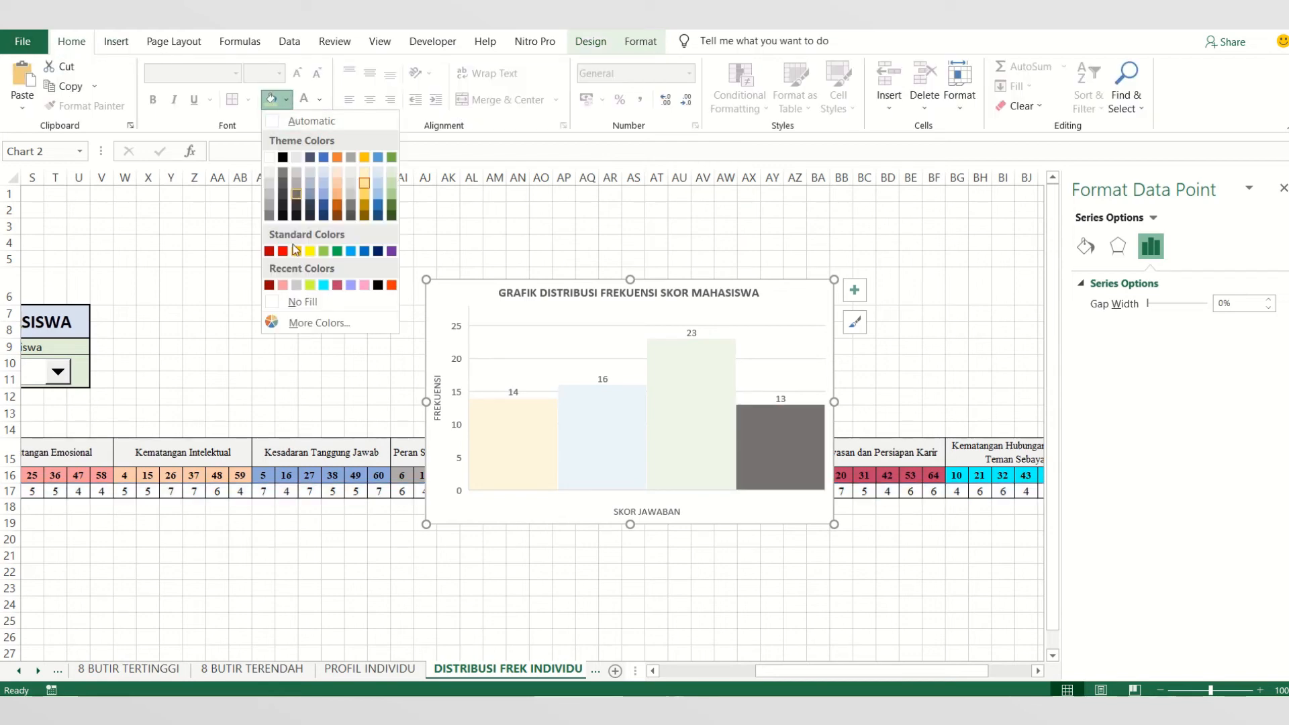
left_click(339, 184)
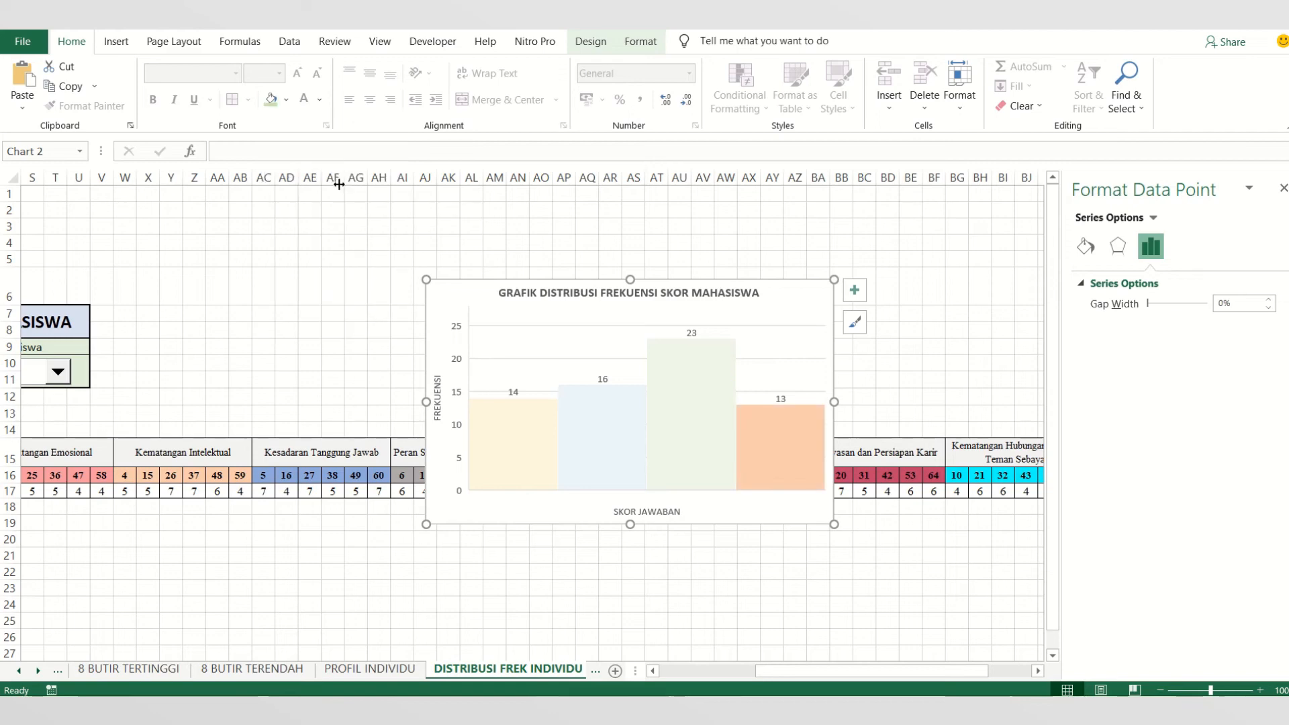
left_click(712, 577)
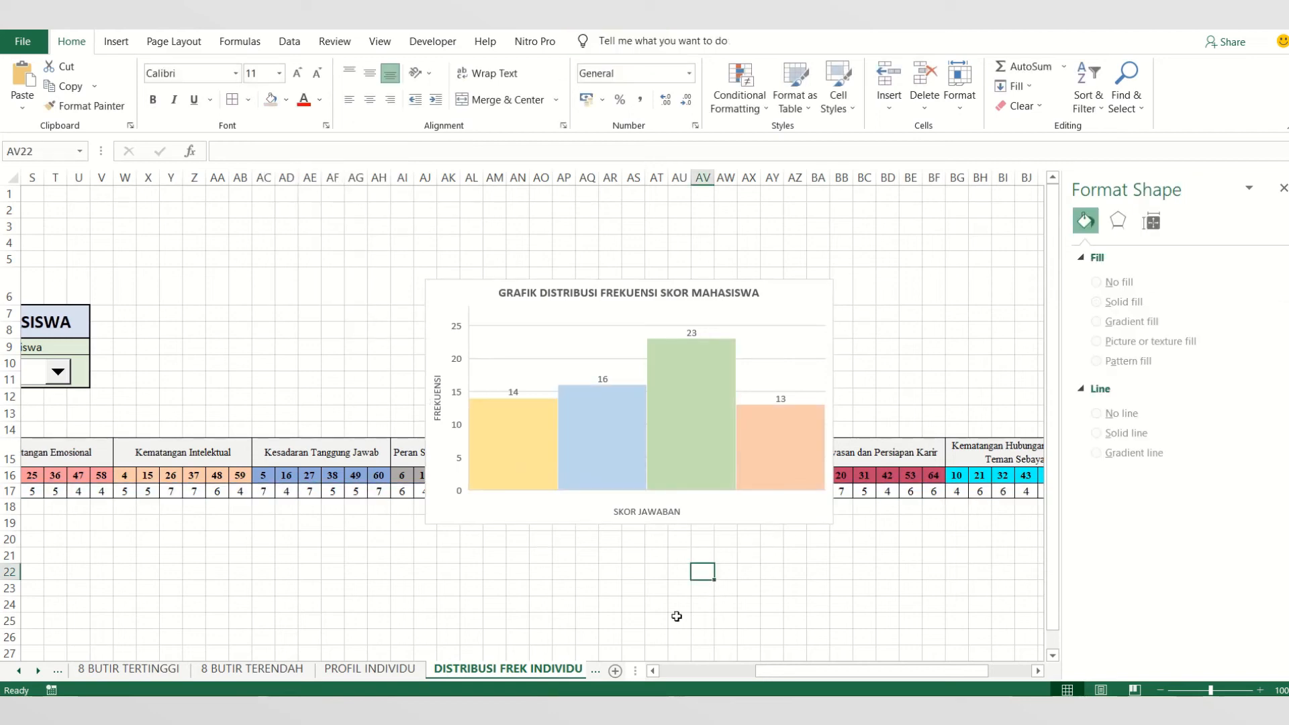
- Move the histogram above the score table, right beside the PENCARIAN DATA MAHASISWA box
left_click_drag(808, 663, 772, 671)
left_click(679, 522)
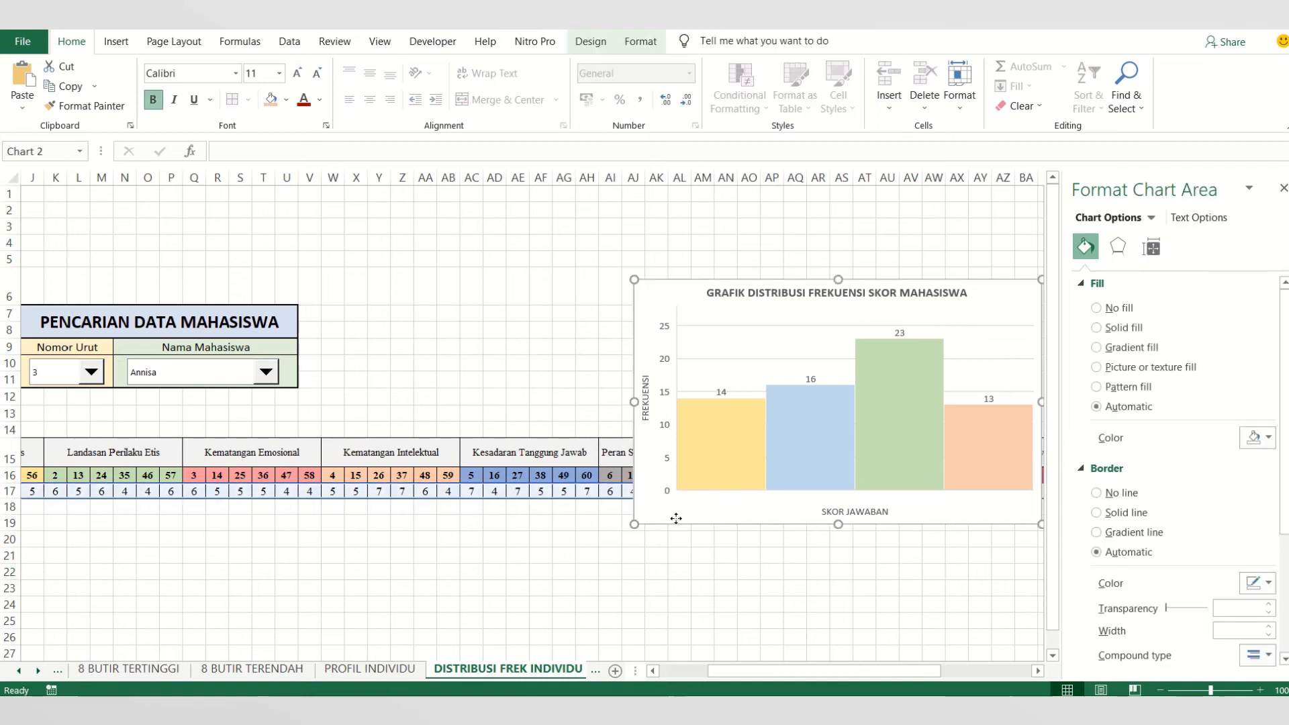
left_click_drag(679, 523, 372, 393)
- Choose the first student in the Nama Mahasiswa combo box
left_click(266, 372)
left_click(235, 392)
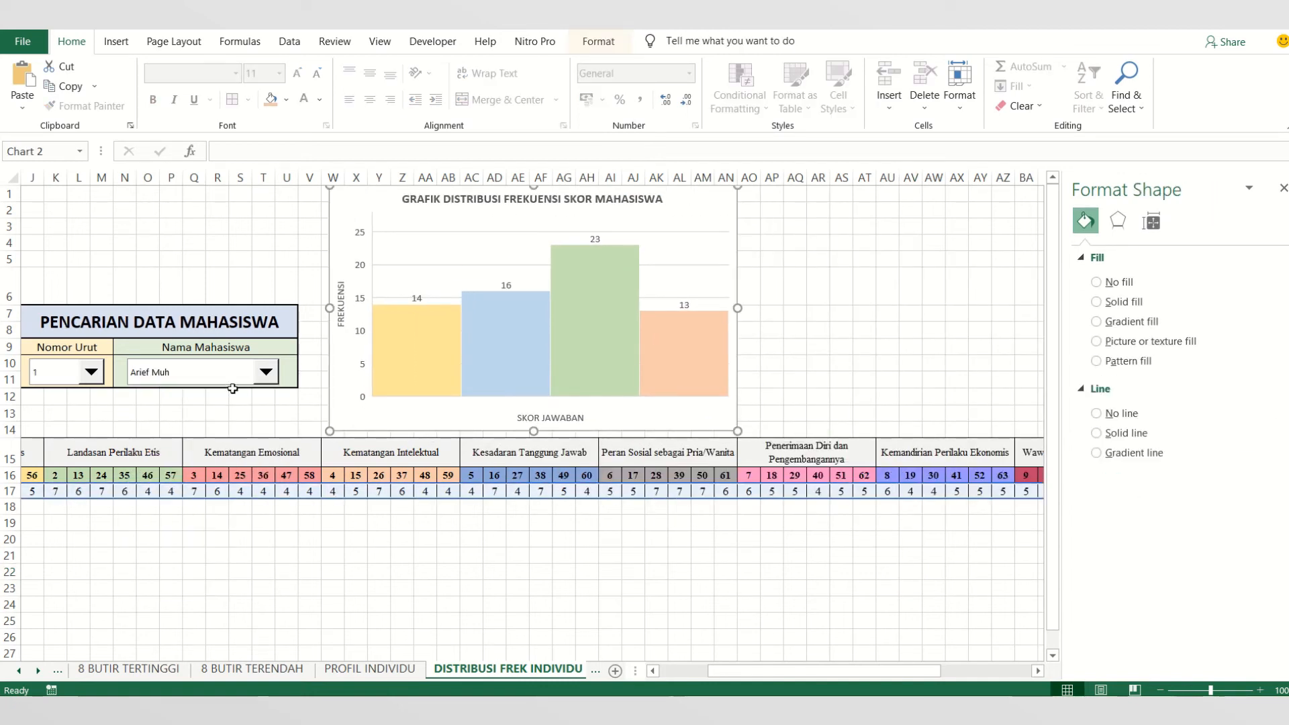
- Check how the histogram responds to several students in the Nama Mahasiswa combo box, finishing on the fifteenth student
left_click(266, 372)
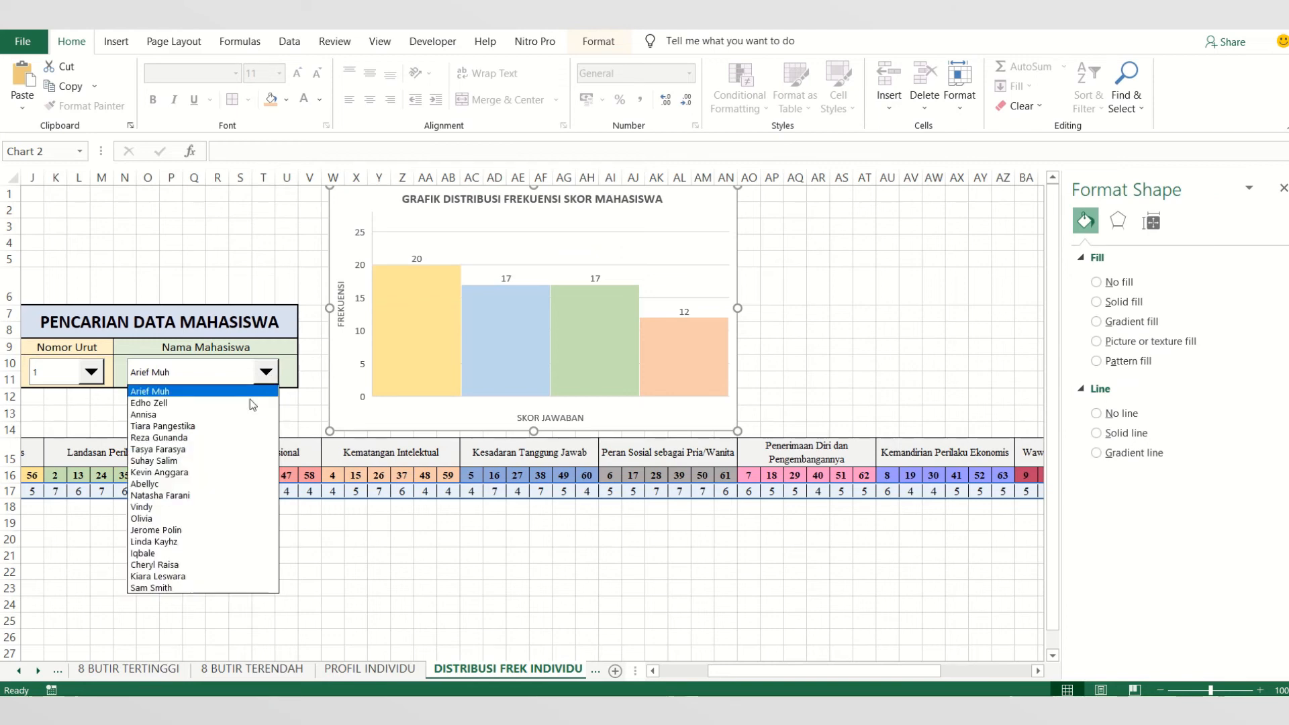
left_click(252, 401)
left_click(266, 372)
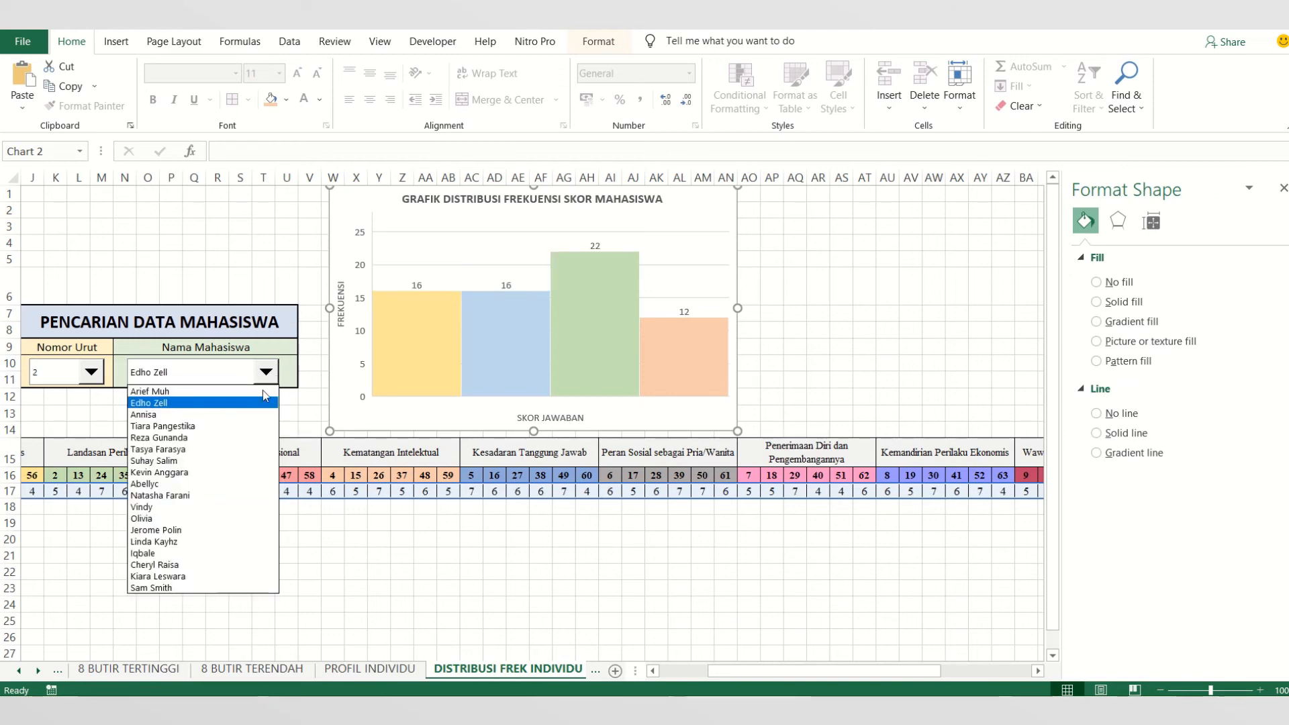
left_click(251, 414)
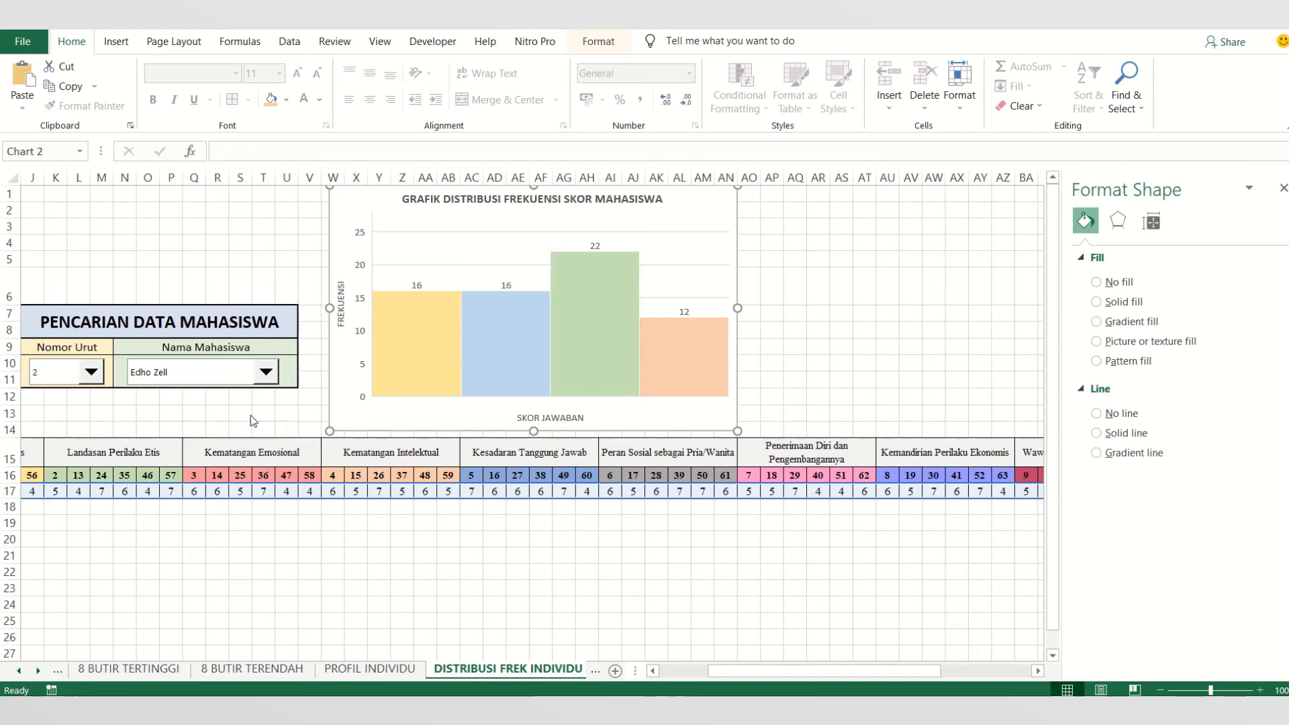
left_click(266, 372)
left_click(236, 476)
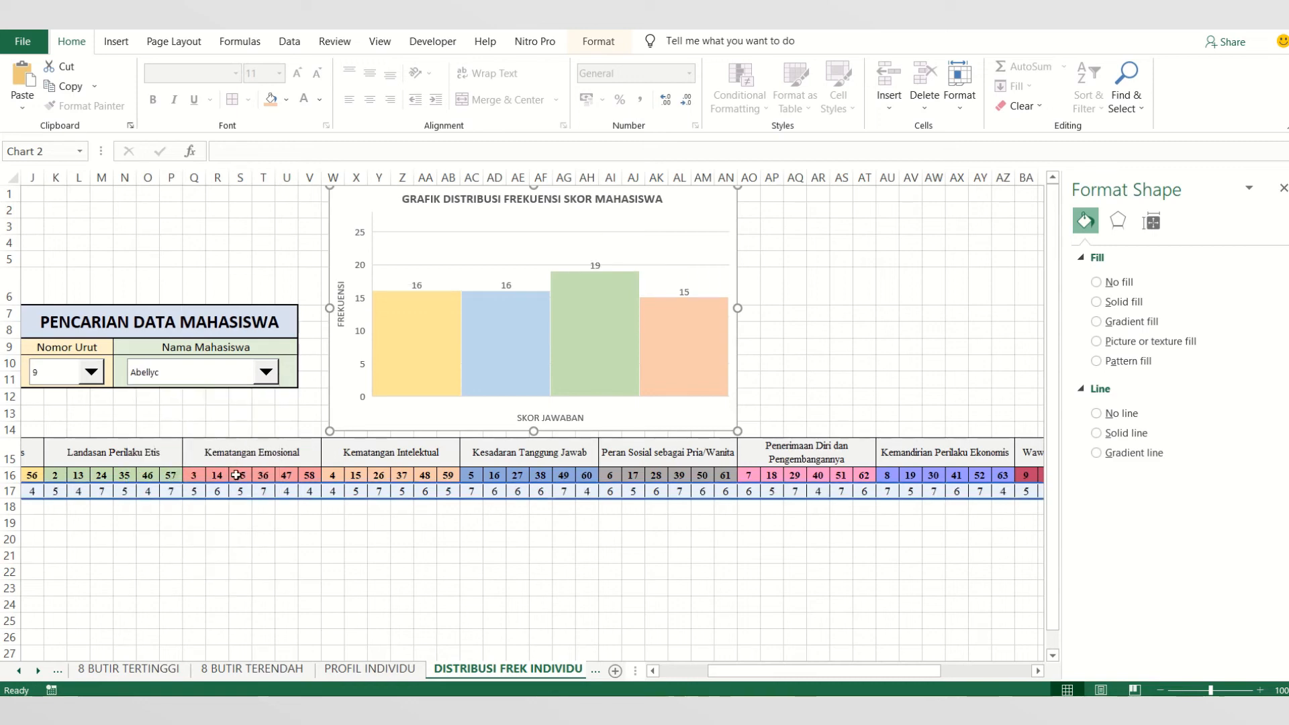
left_click(266, 372)
left_click(241, 508)
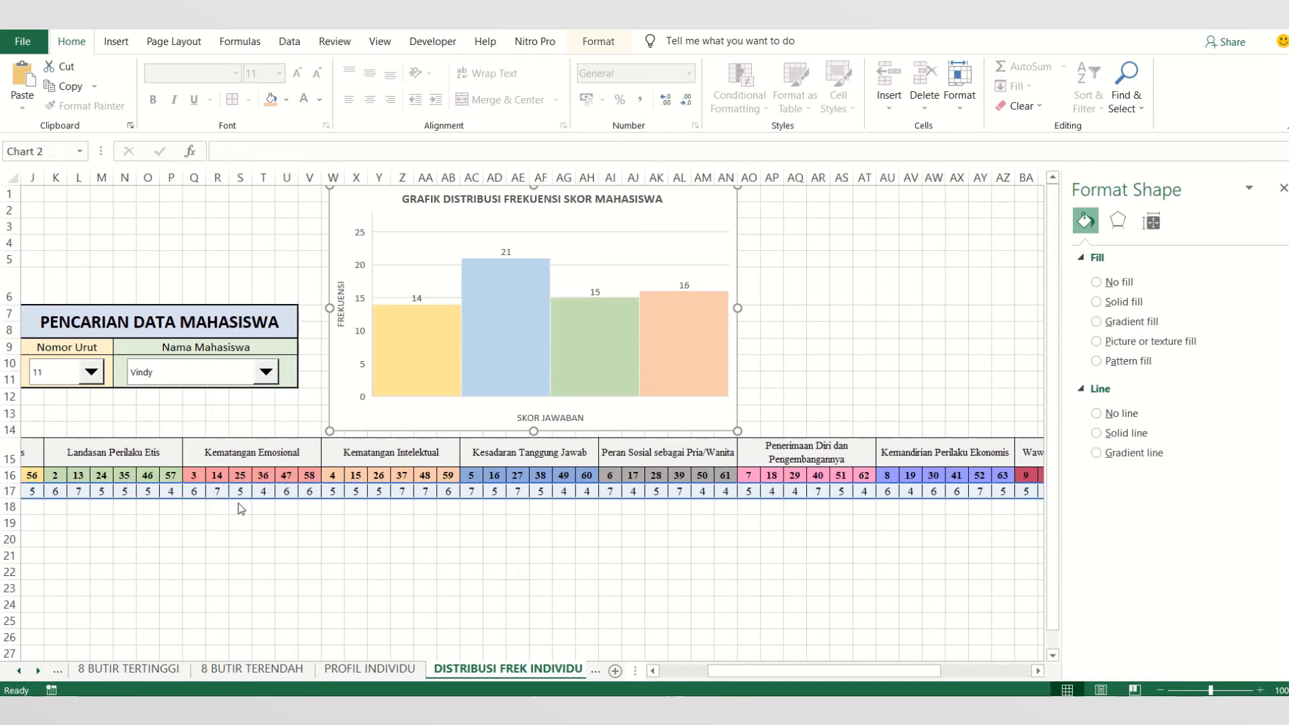
left_click(271, 375)
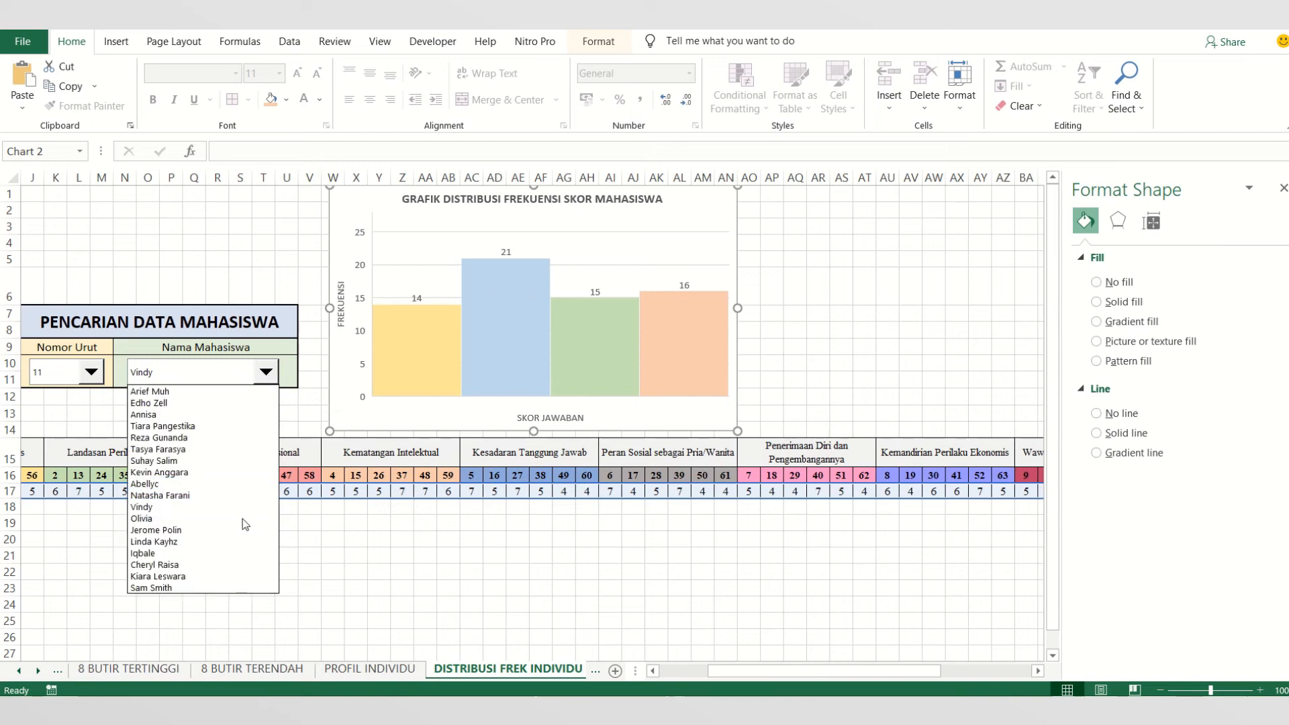
left_click(243, 555)
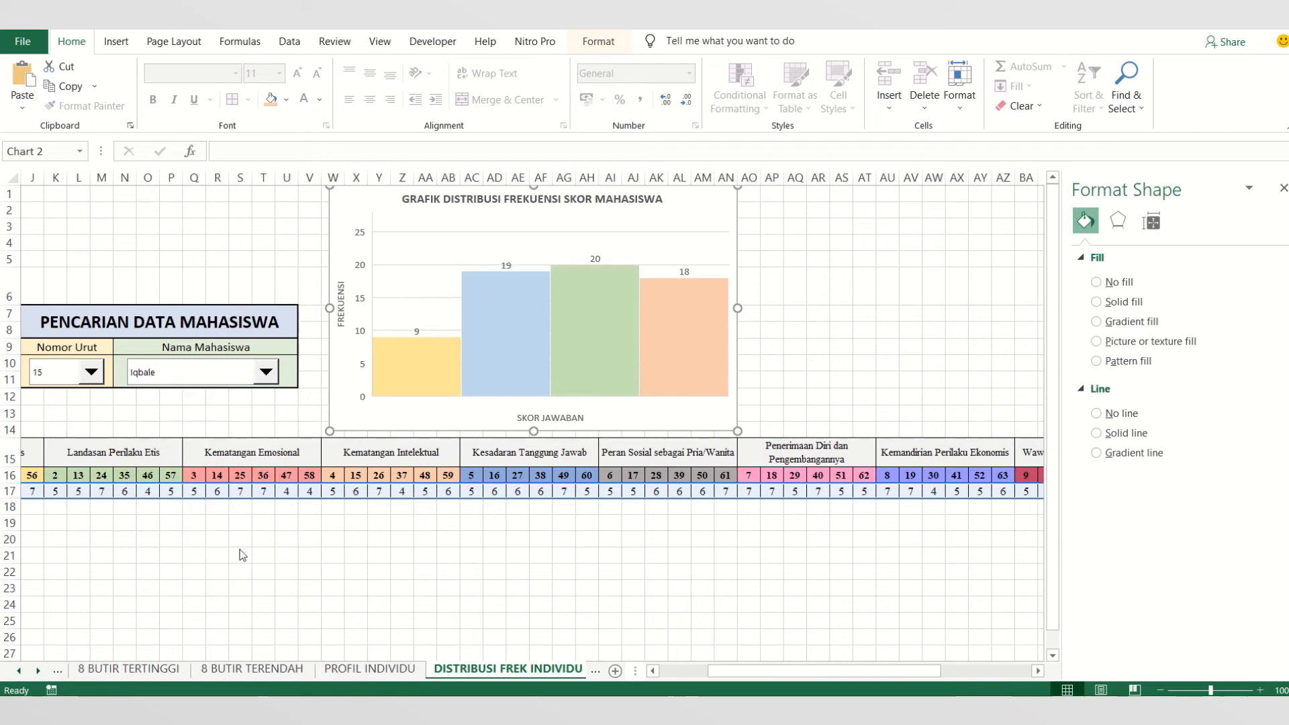
- Reset the maximum bound of the histogram's vertical axis to automatic
left_click(363, 252)
left_click(361, 268)
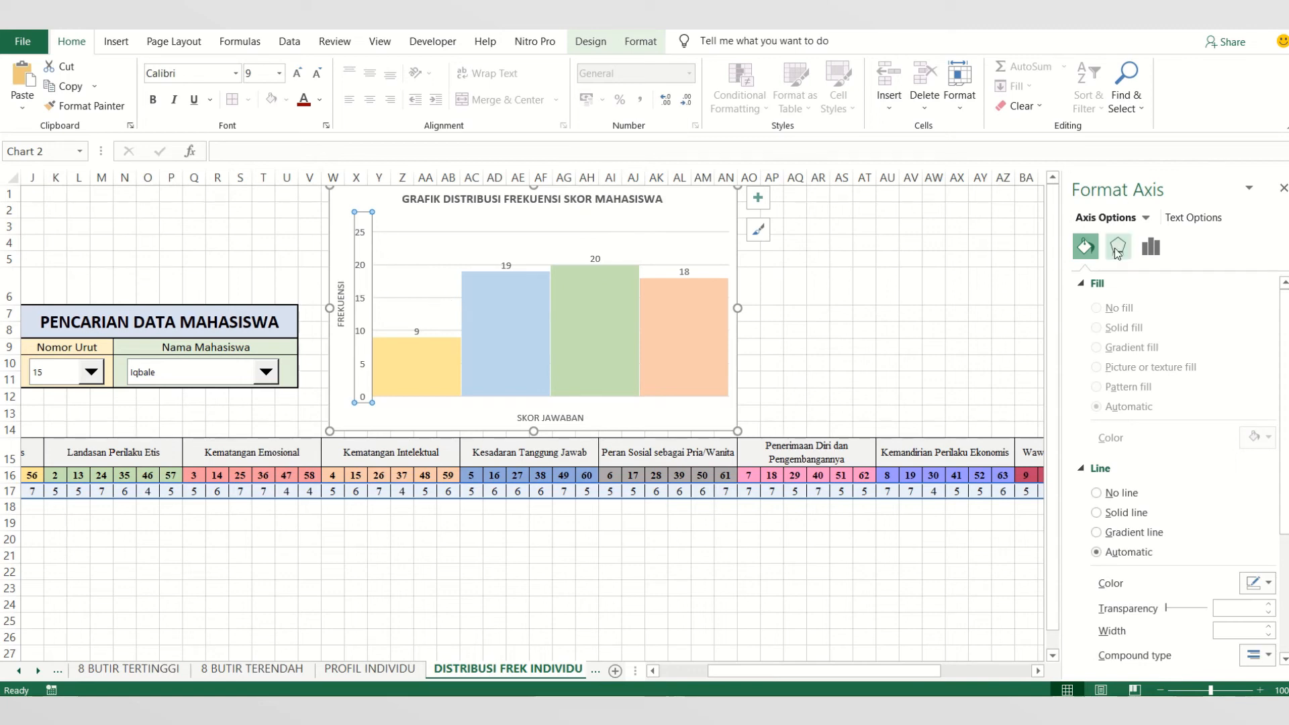
left_click(1118, 248)
left_click(1151, 247)
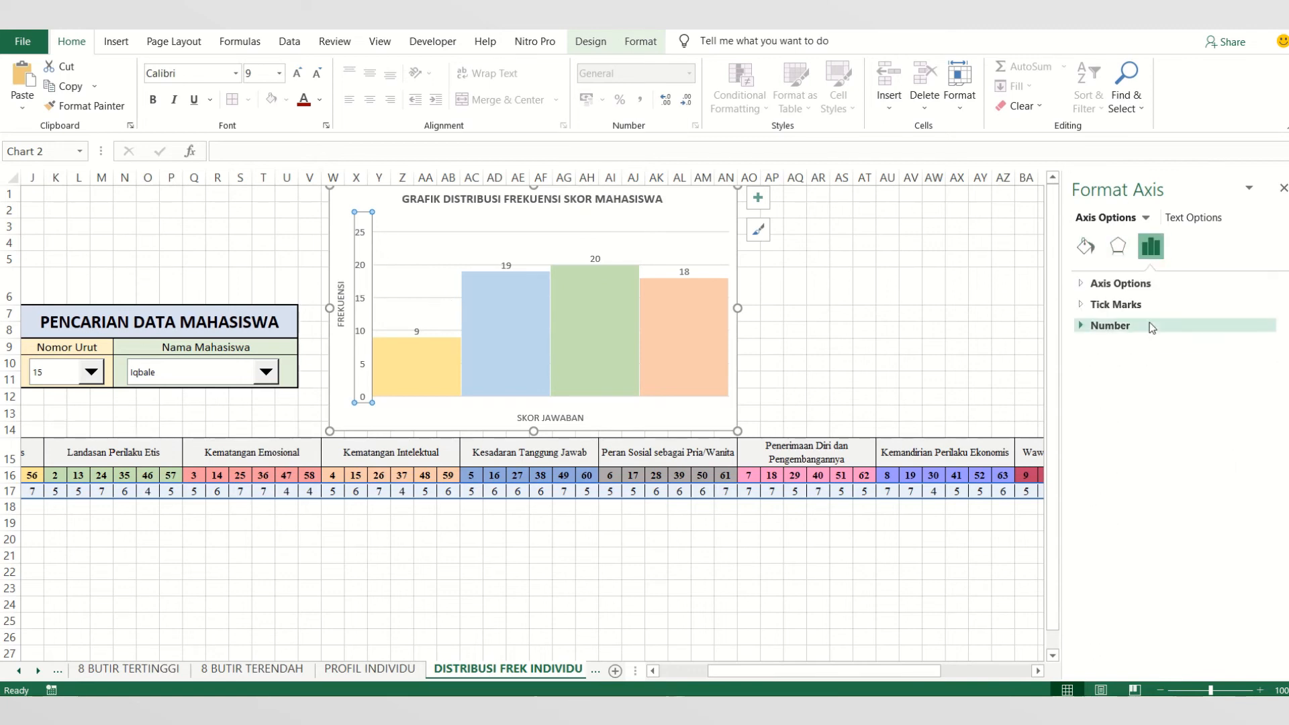
left_click(1125, 284)
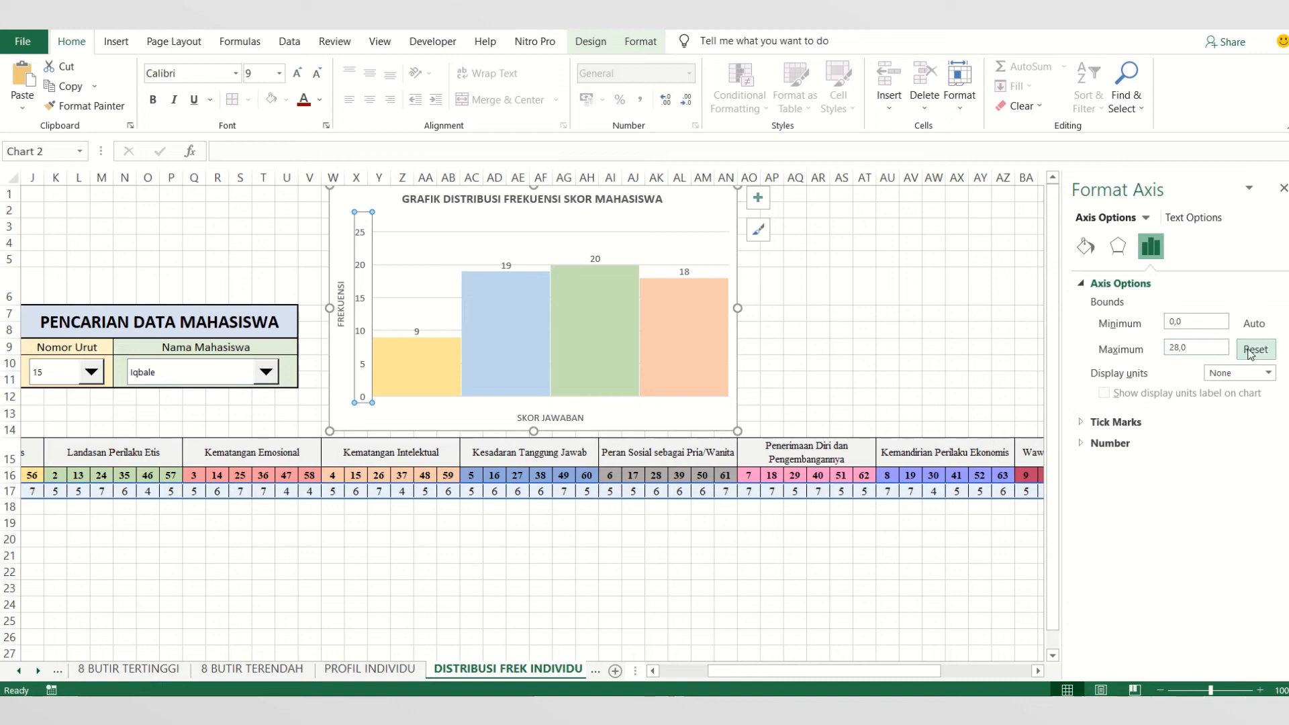
left_click(1254, 350)
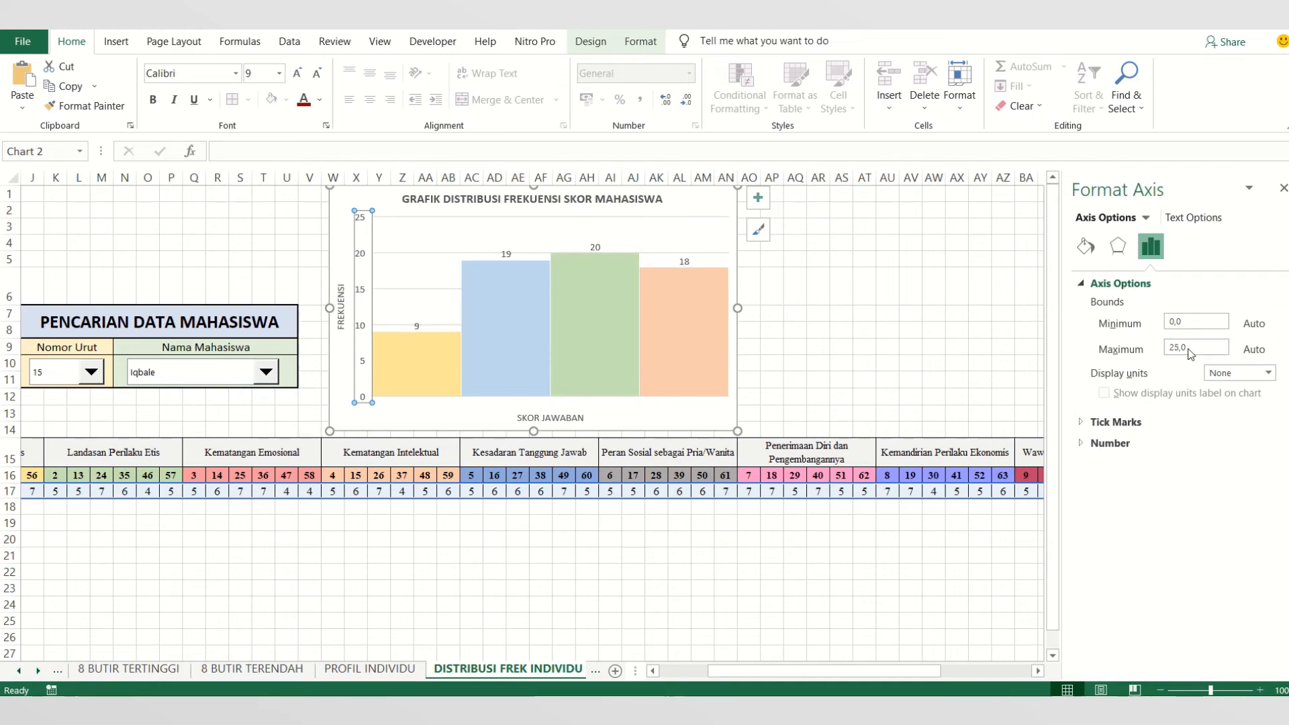
- Set the maximum bound of the histogram's vertical axis to 28
left_click_drag(1191, 354, 1161, 353)
type("28")
key("Return")
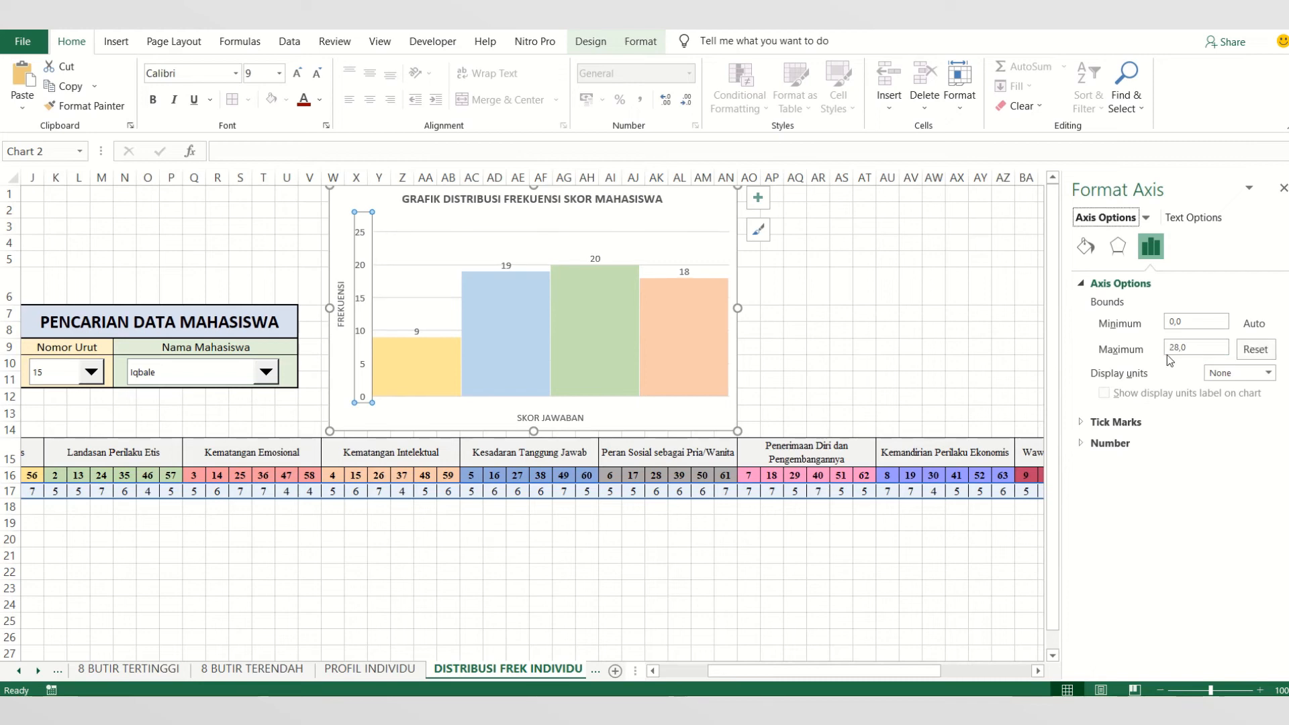
left_click(1269, 374)
left_click(1269, 374)
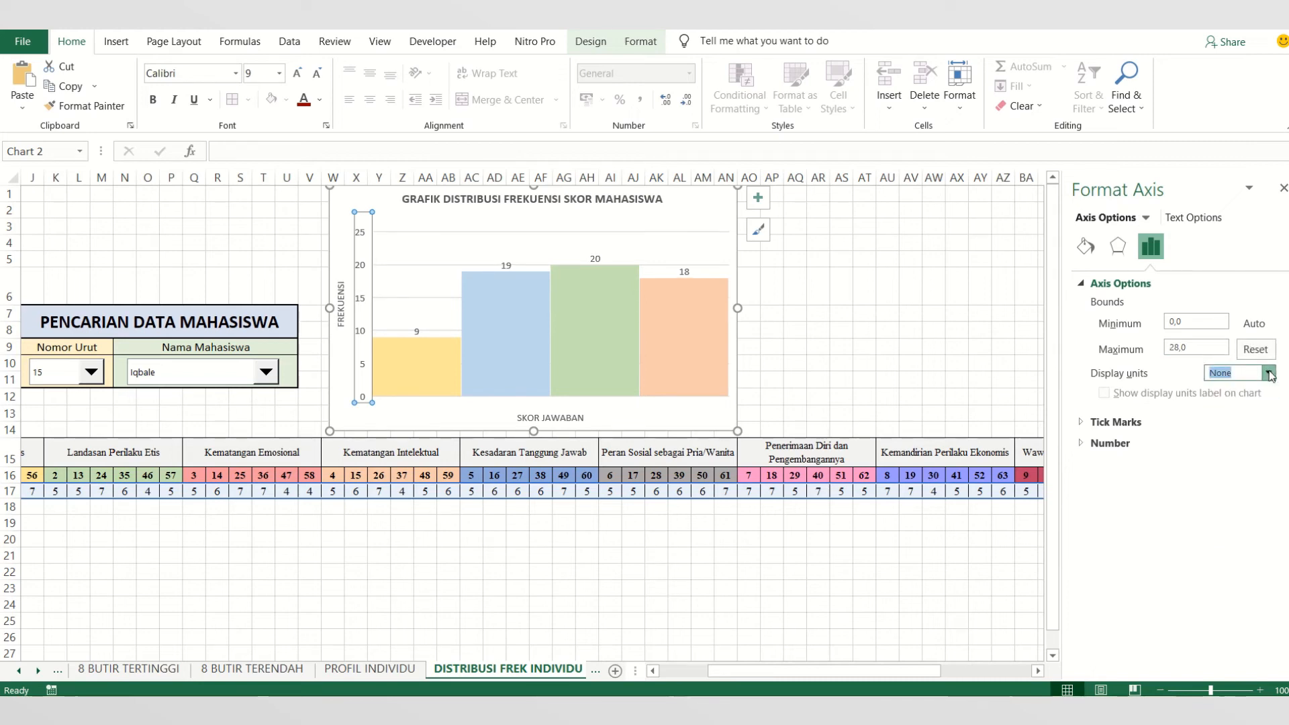
left_click(541, 555)
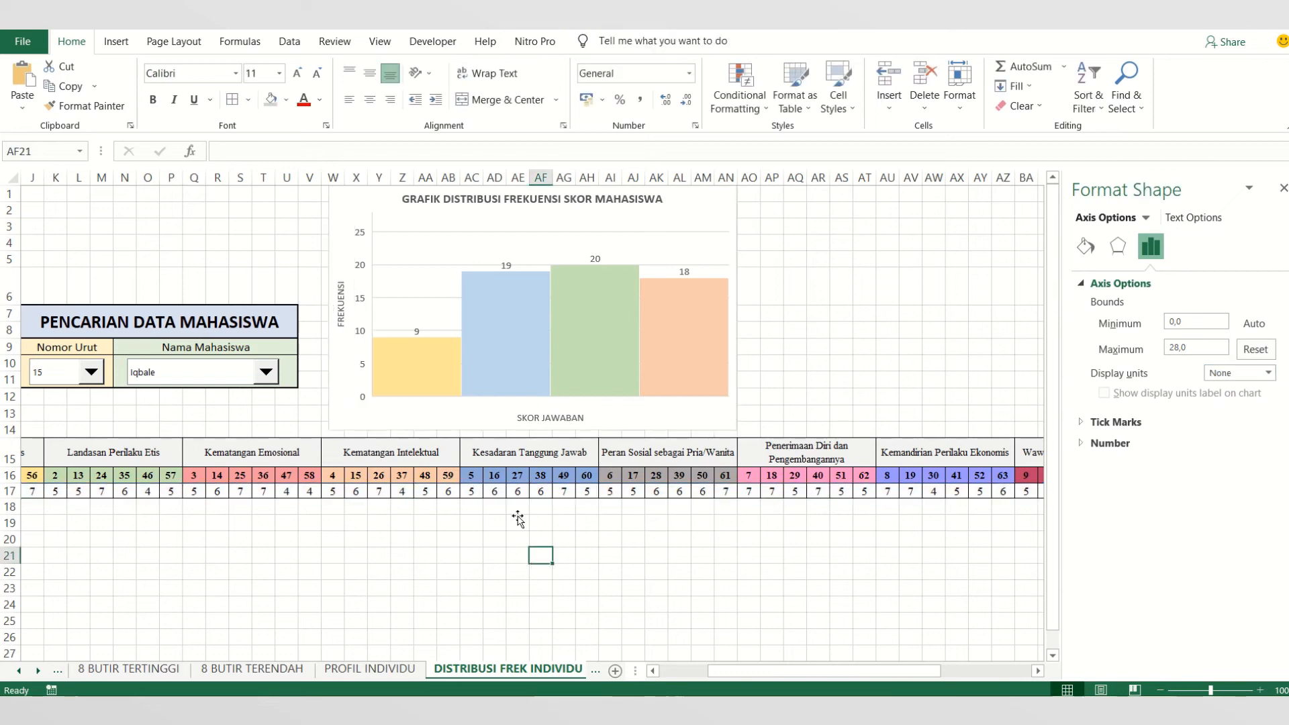
- Enlarge the histogram down to about row 16 and nudge it slightly away from the PENCARIAN DATA MAHASISWA box
left_click(732, 420)
left_click_drag(735, 426, 766, 479)
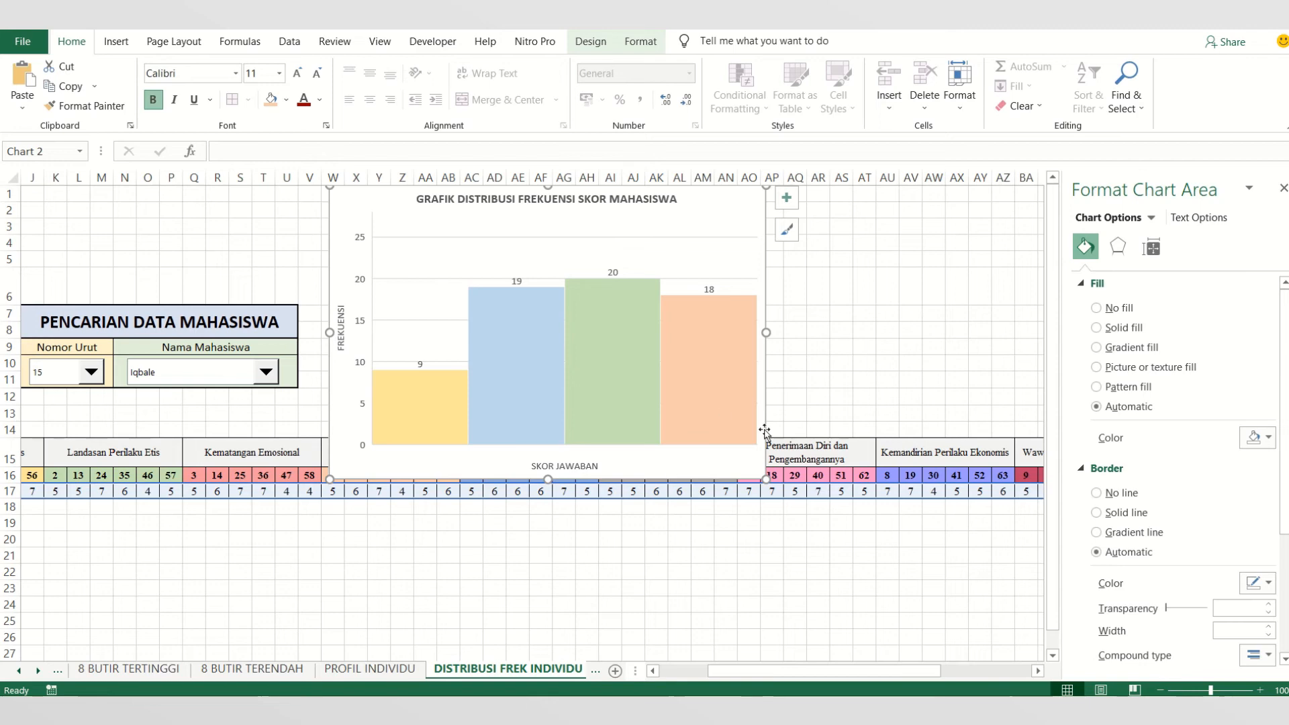
left_click_drag(764, 430, 769, 431)
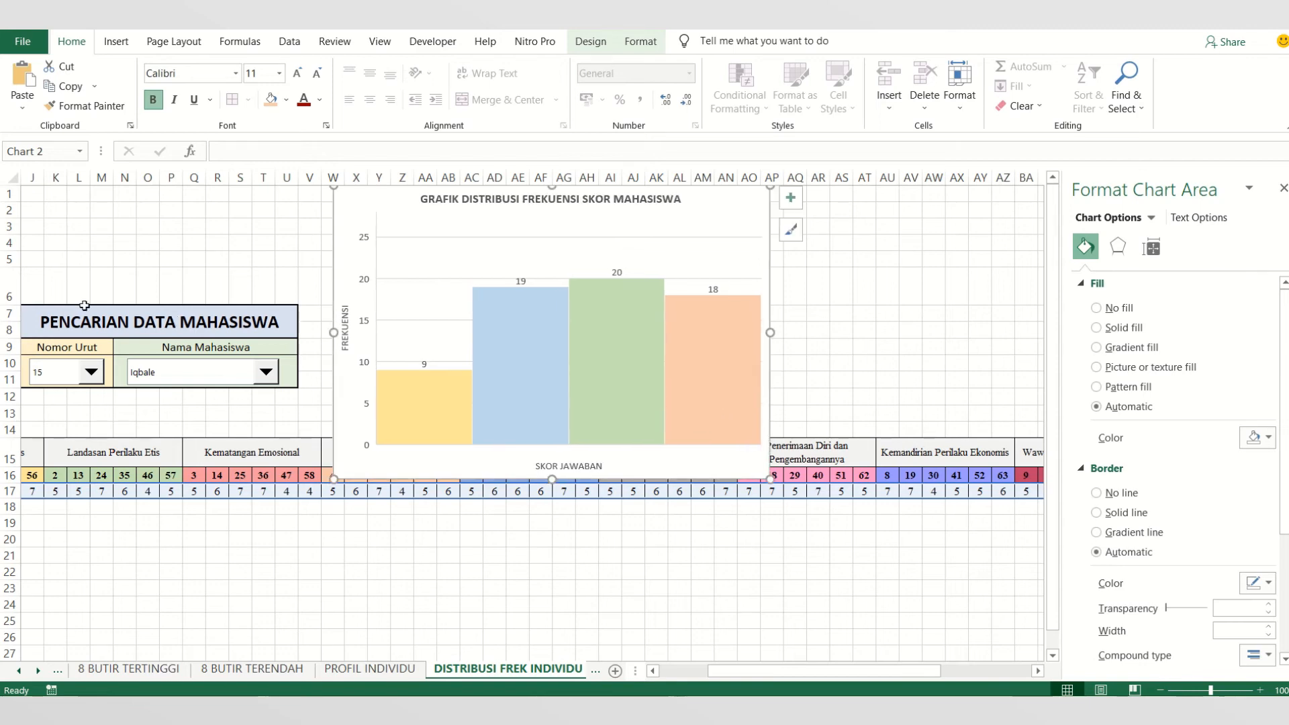
- Insert four blank rows above row 3 of the sheet
left_click_drag(6, 278, 6, 226)
right_click(6, 227)
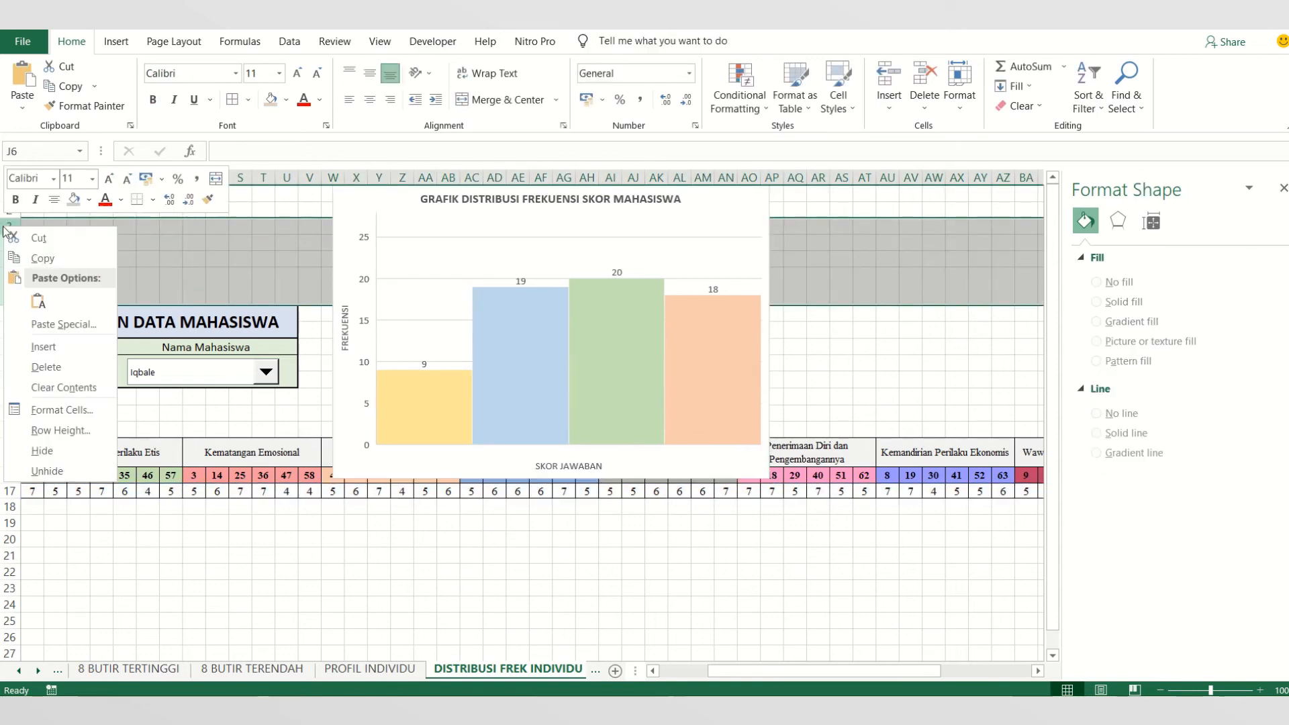
left_click(78, 356)
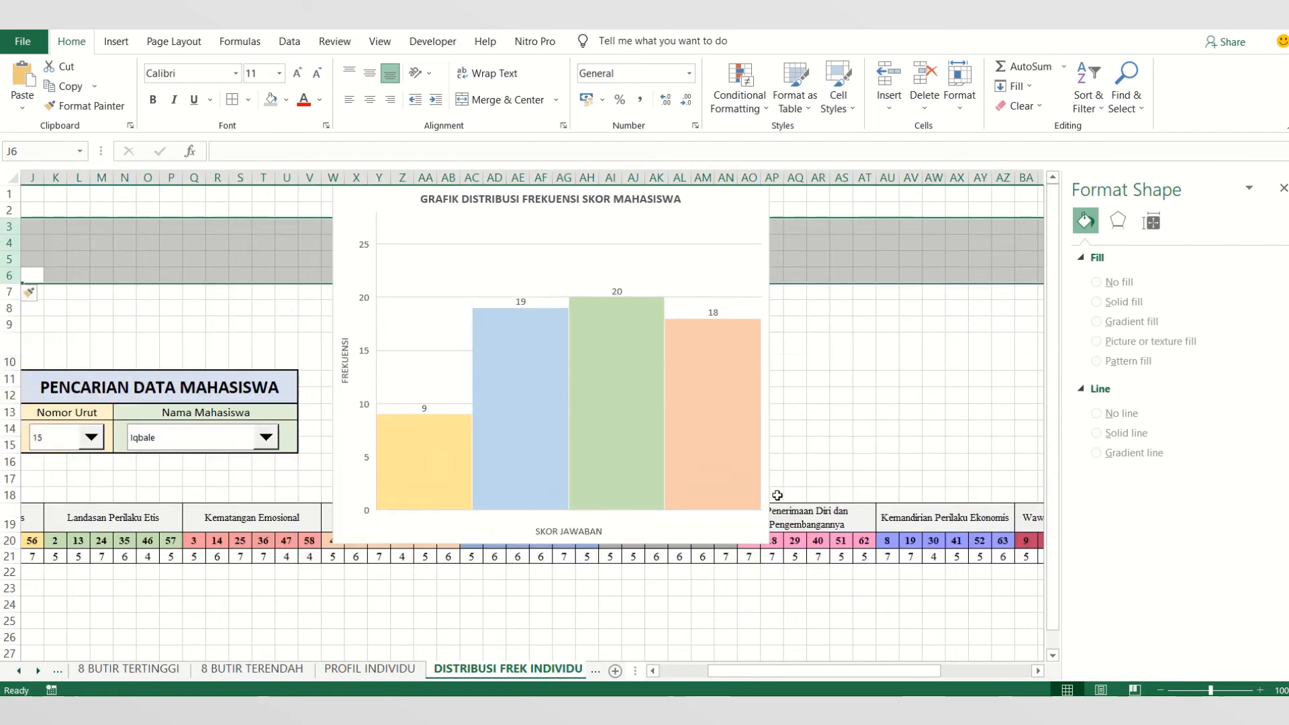
- Move and resize the histogram so it spans about rows 2 to 17, between columns V and AS, clear of the score table
left_click_drag(765, 435, 750, 436)
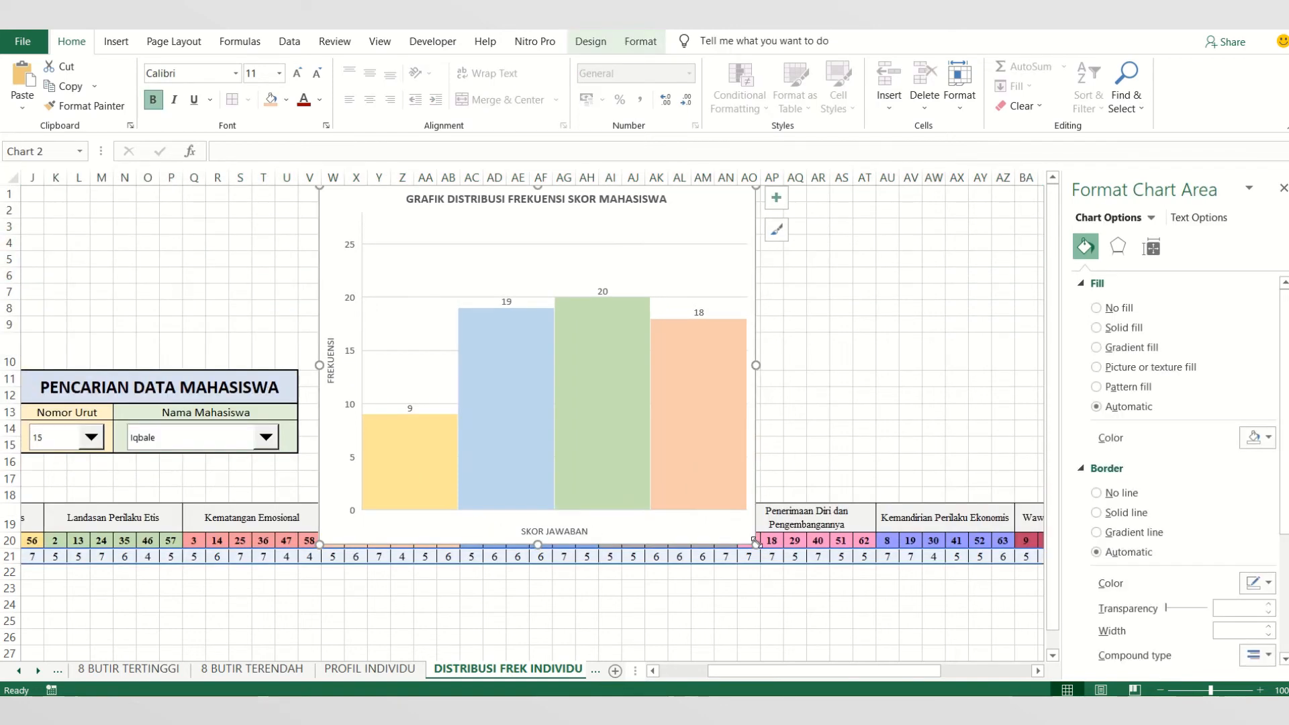
left_click_drag(755, 544, 831, 495)
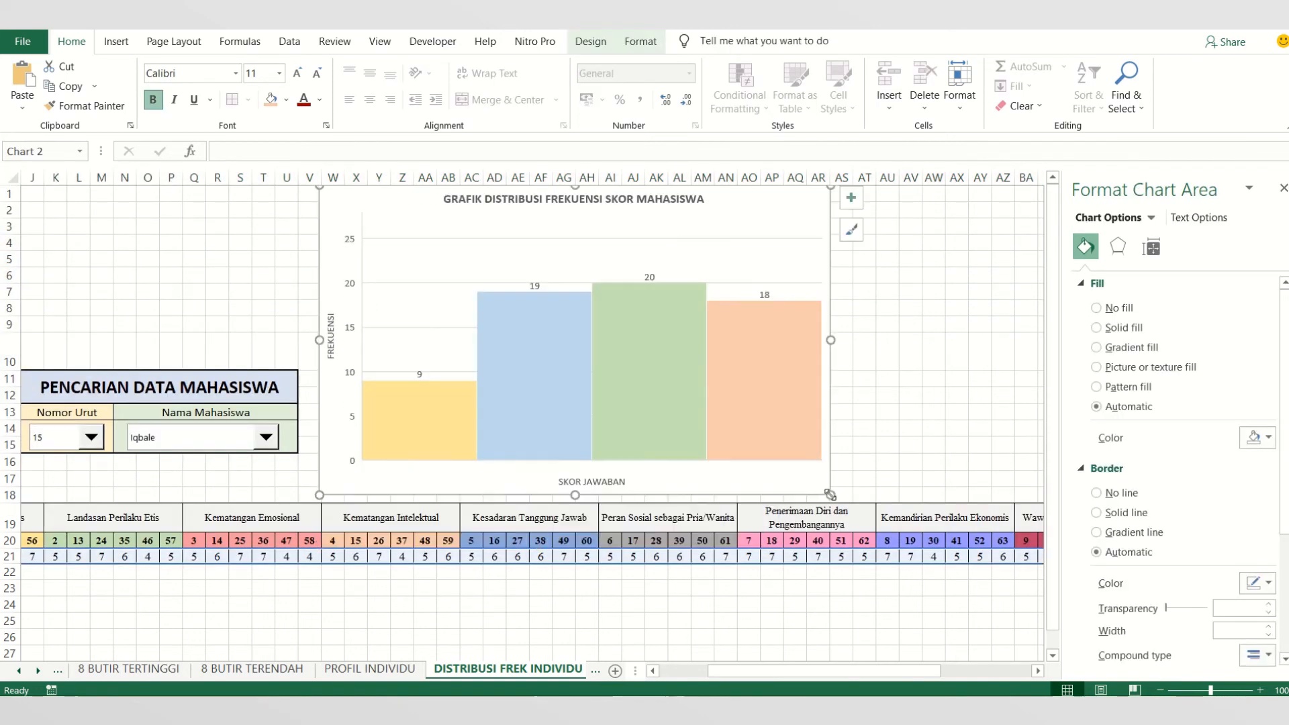
left_click(826, 624)
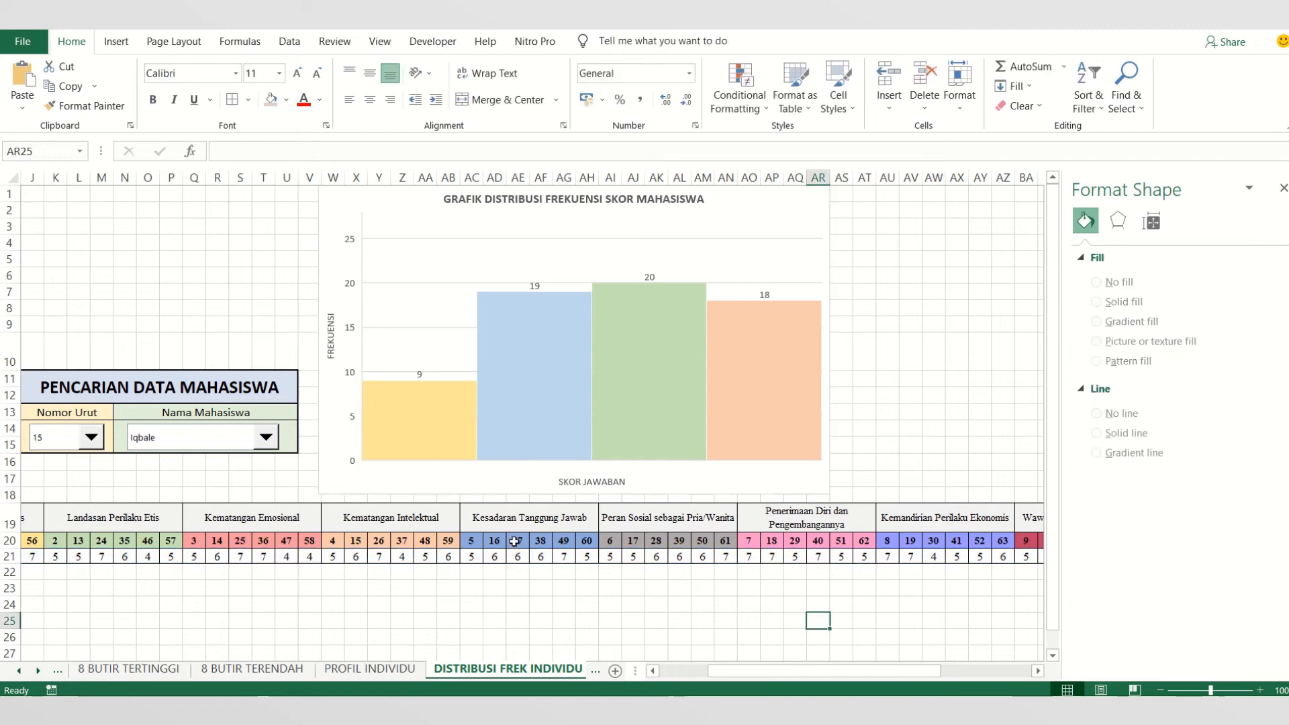
left_click(823, 476)
left_click_drag(831, 494, 786, 477)
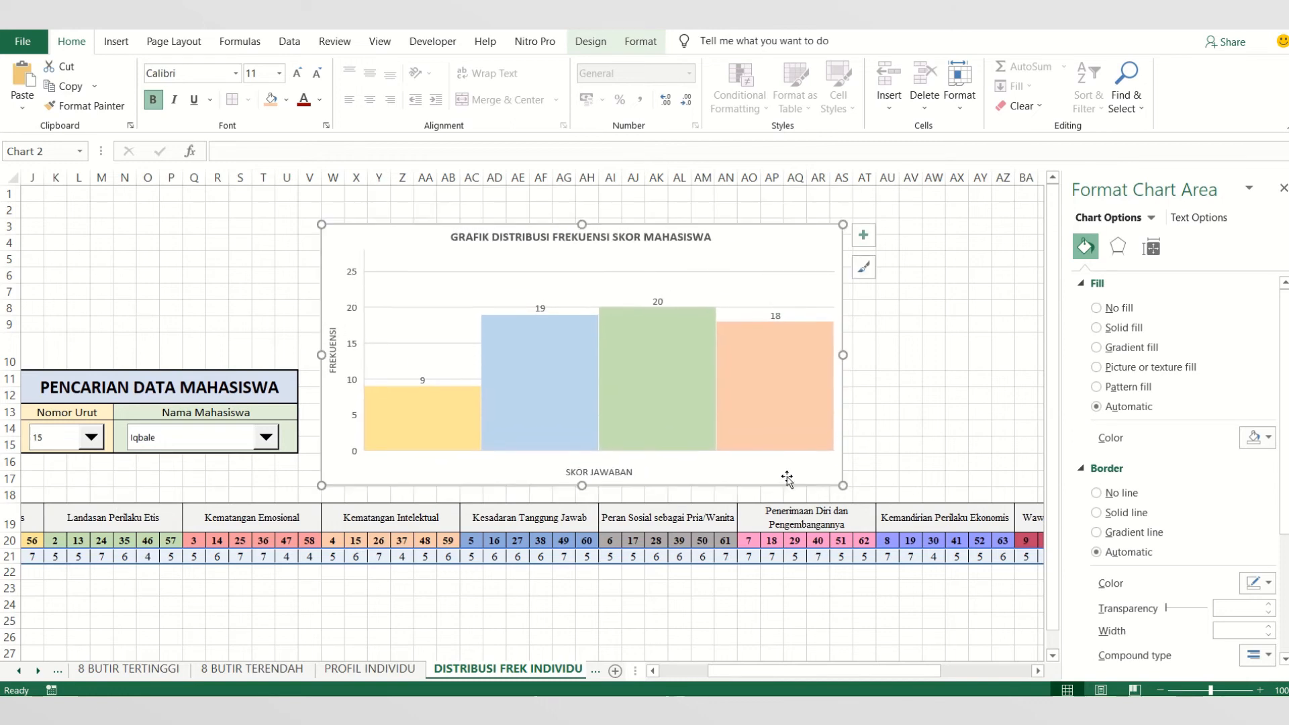
left_click_drag(582, 223, 580, 205)
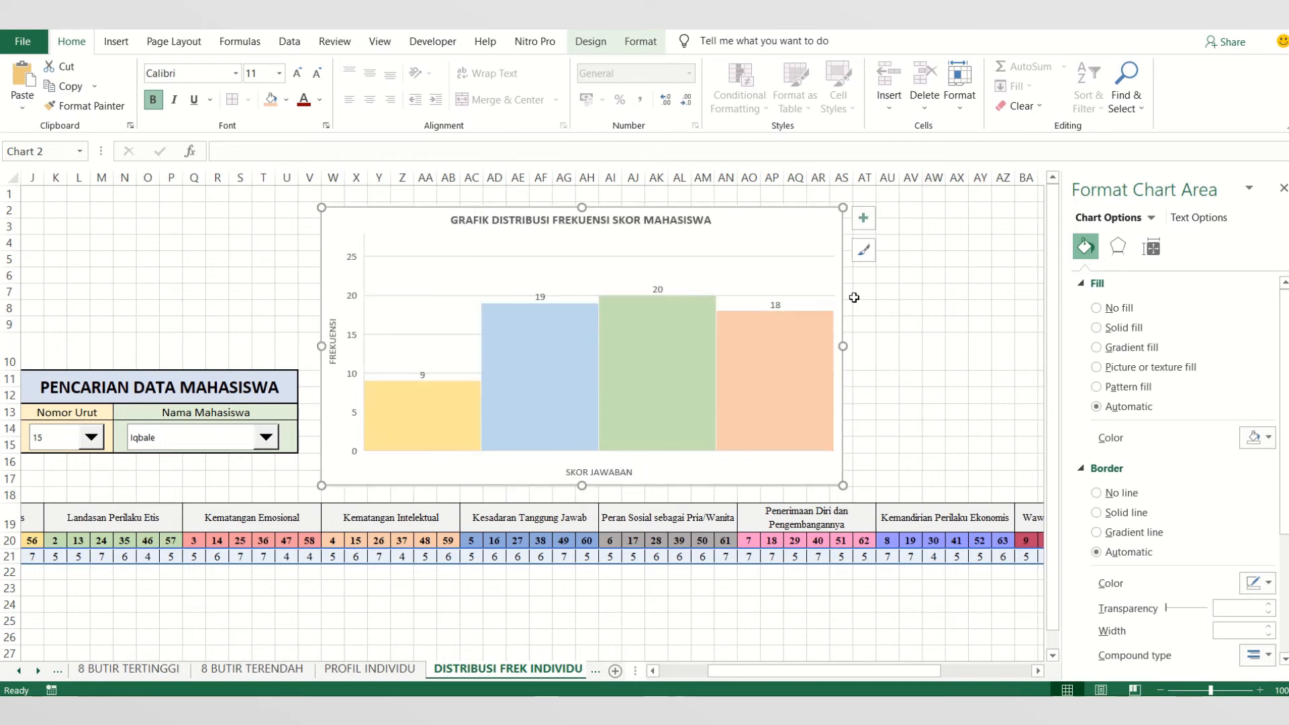
left_click(910, 324)
- Examine the histogram's four bars one by one
left_click(421, 418)
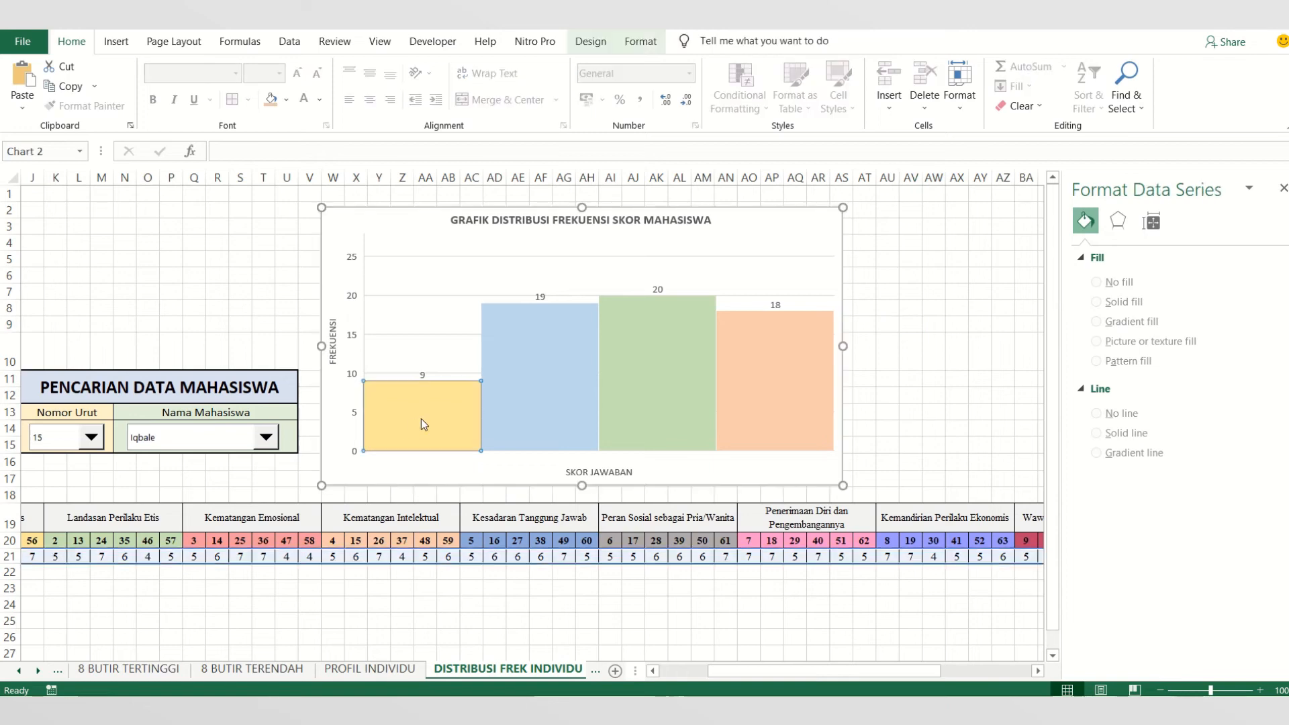
left_click(539, 380)
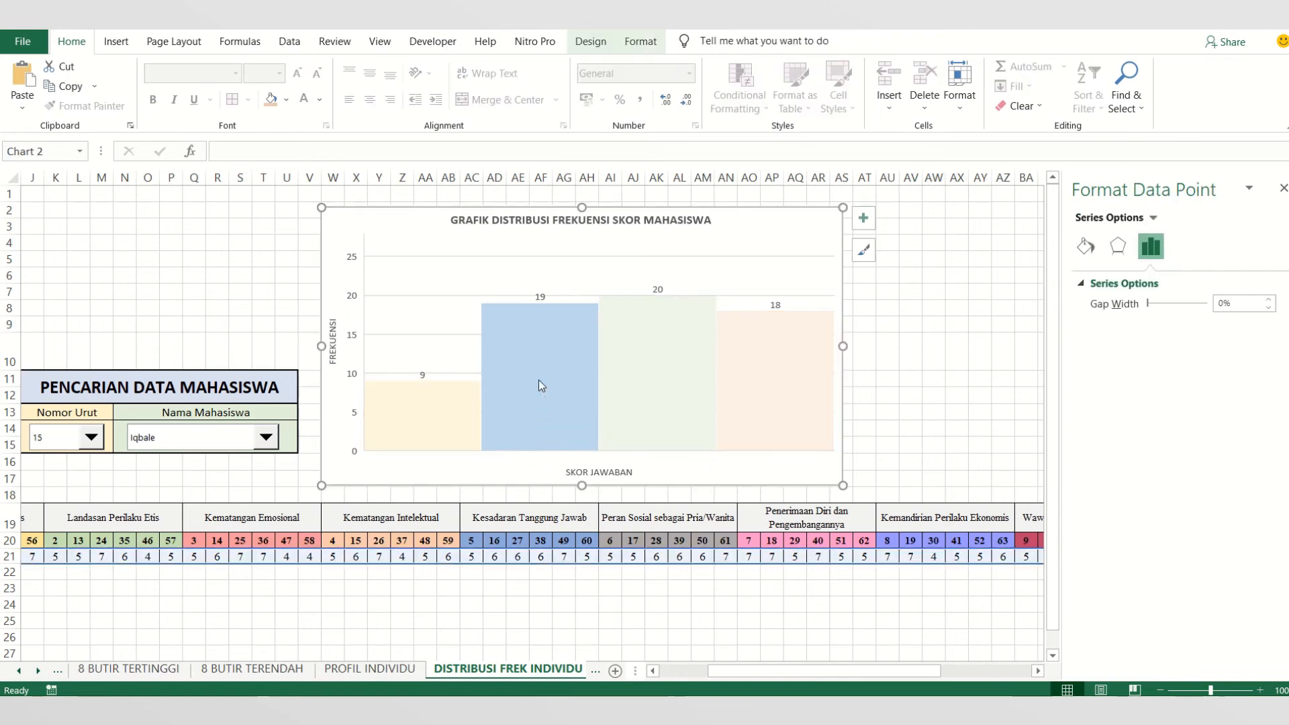
left_click(646, 373)
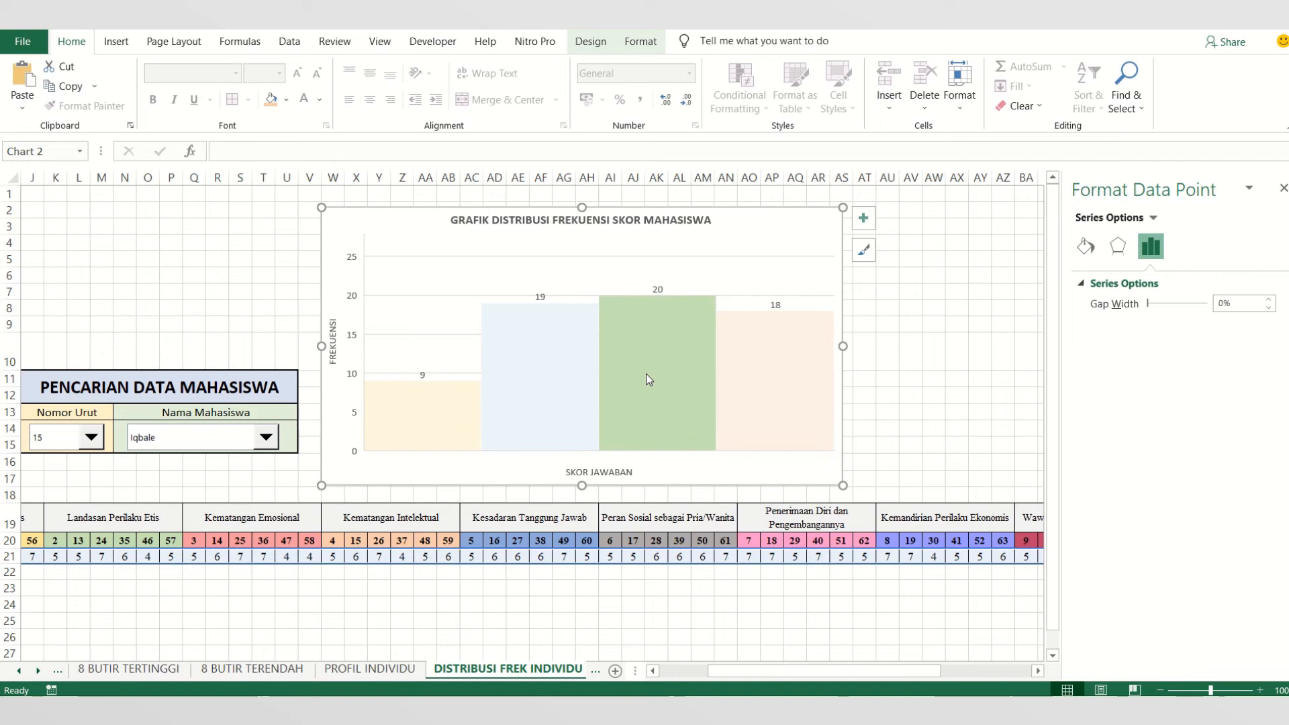
left_click(776, 380)
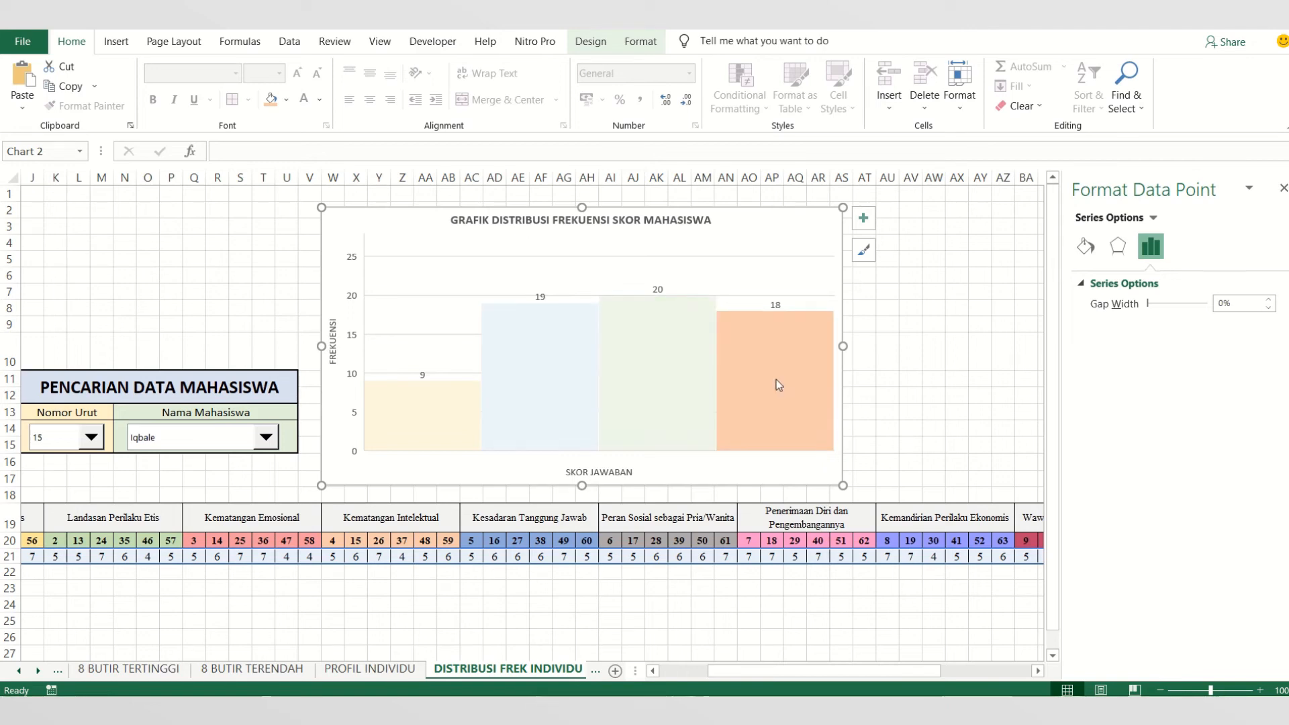
left_click(909, 416)
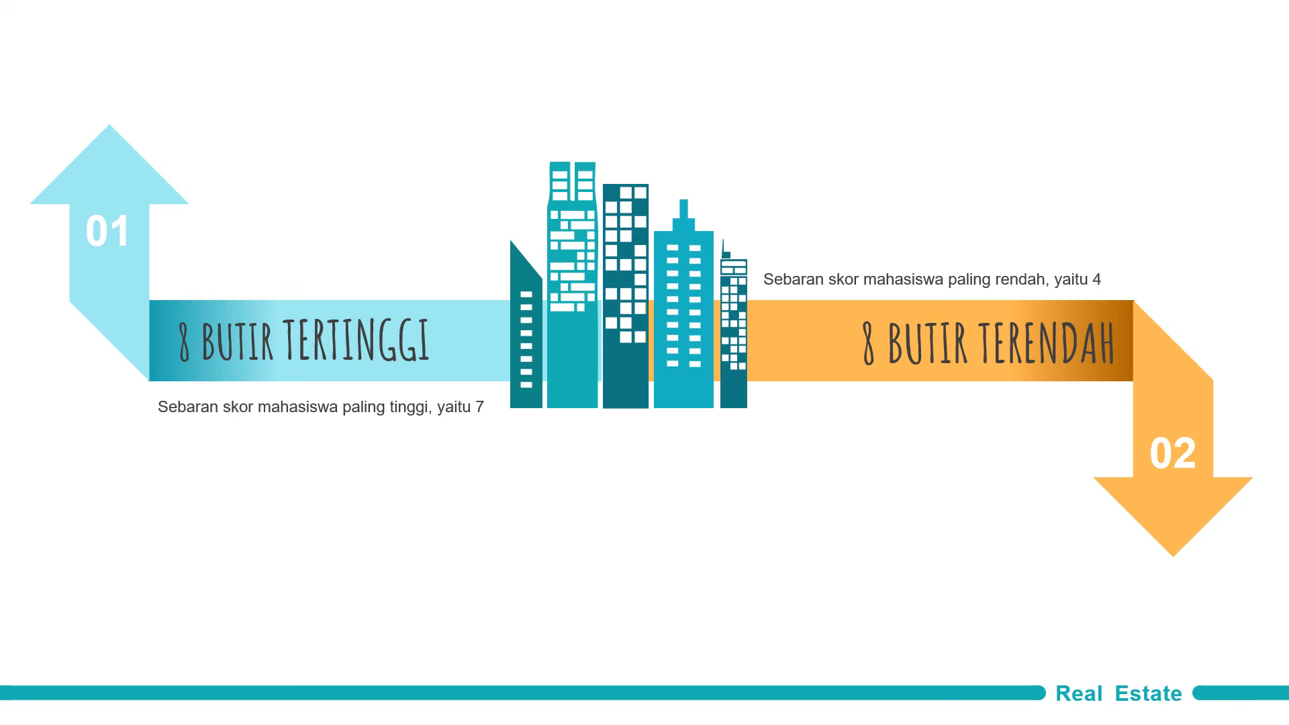
- Switch from the slide presentation to Excel and show the DISTRIBUSI FREK INDIVIDU sheet
key("alt+Tab")
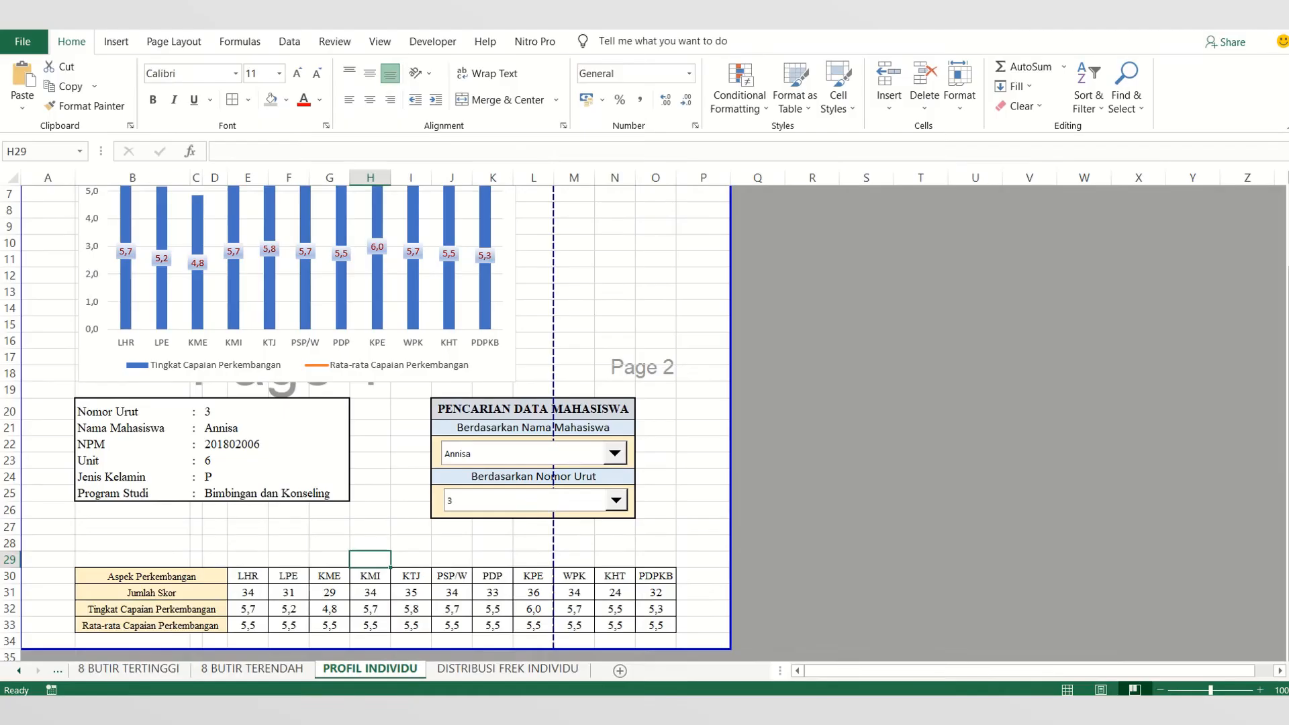
left_click(526, 670)
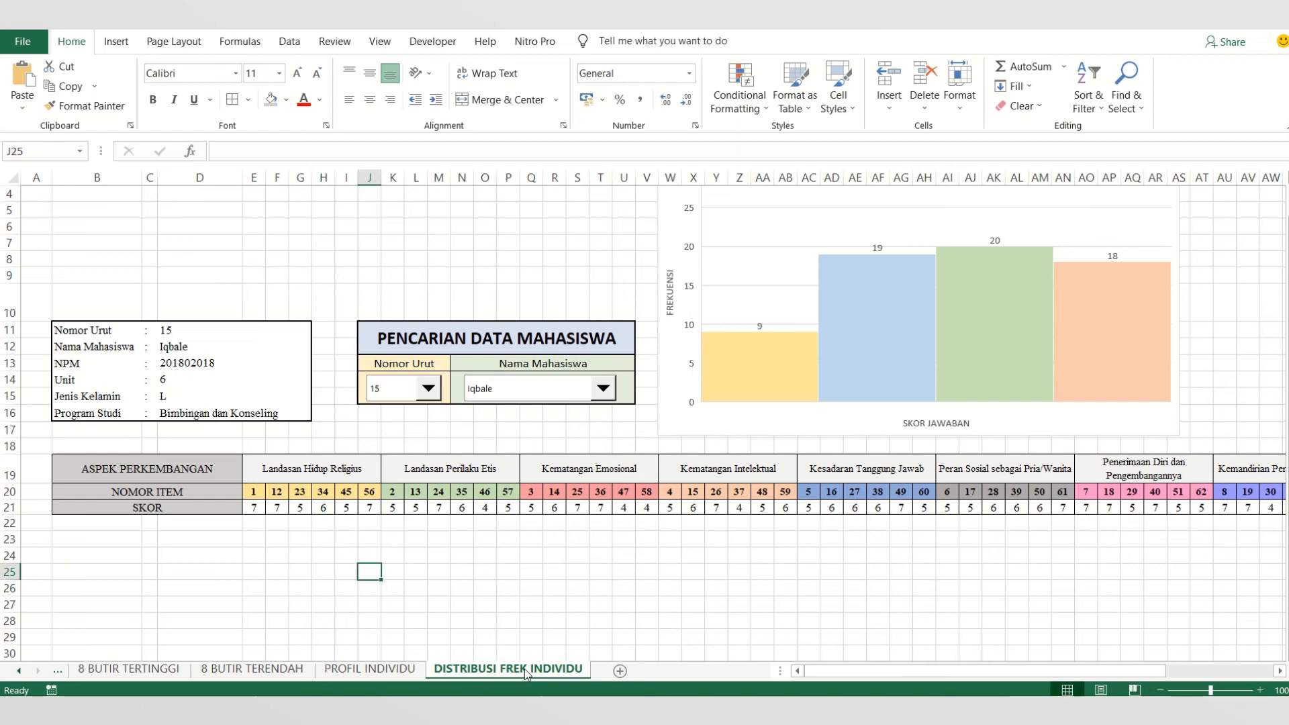
left_click(355, 540)
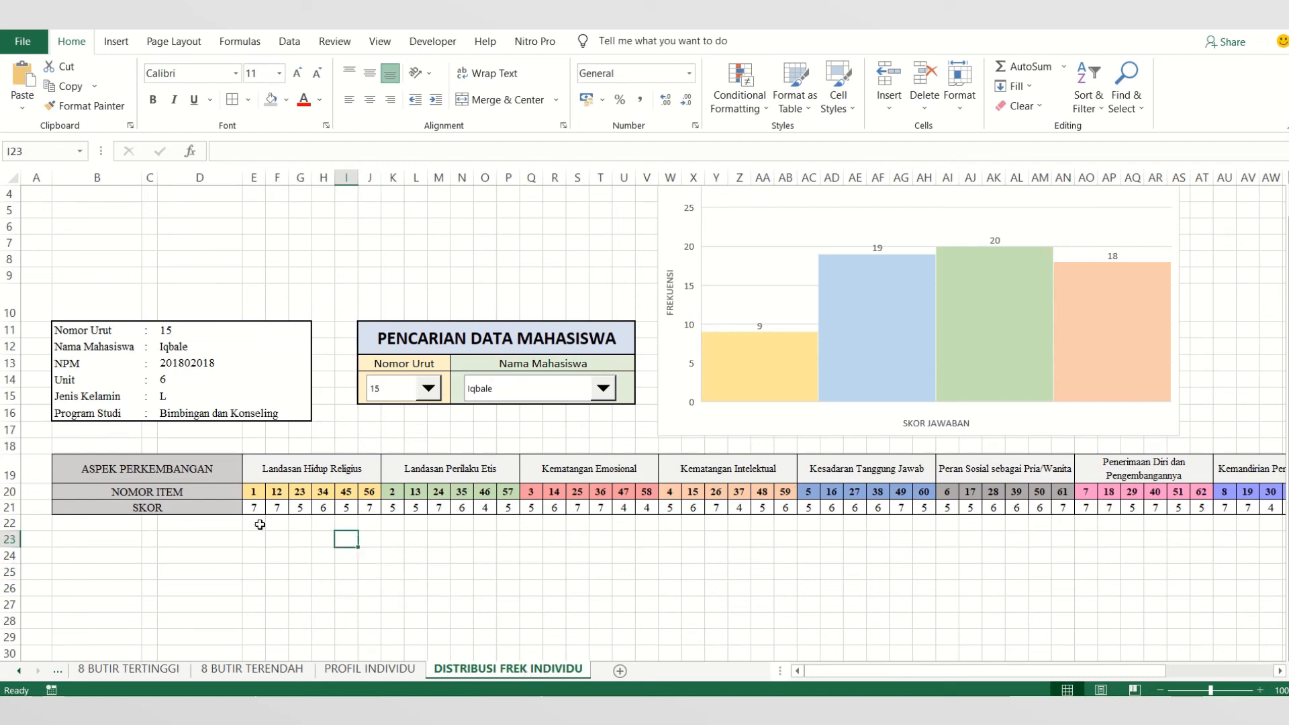
- Create a conditional formatting rule for the scores in E21:BR21 that formats the top 8 ranked values
left_click_drag(257, 512, 1021, 546)
left_click(438, 571)
left_click_drag(258, 508, 1215, 509)
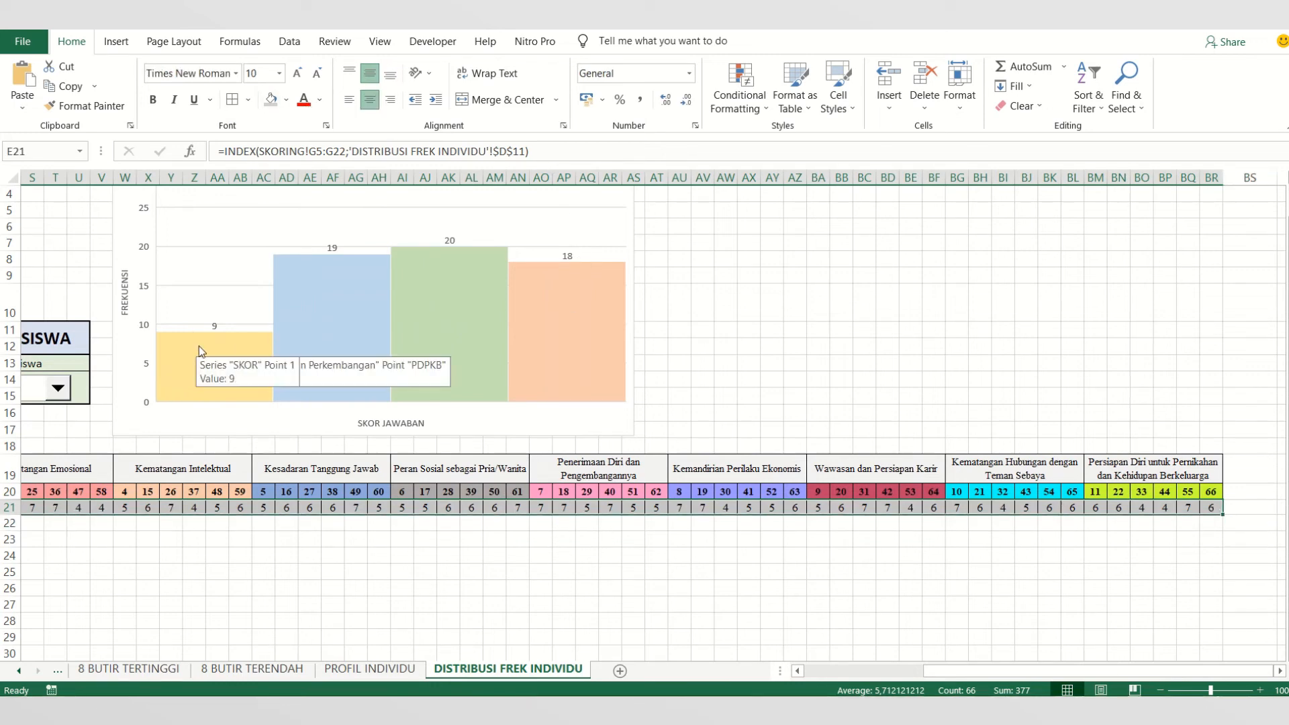
mouse_move(573, 357)
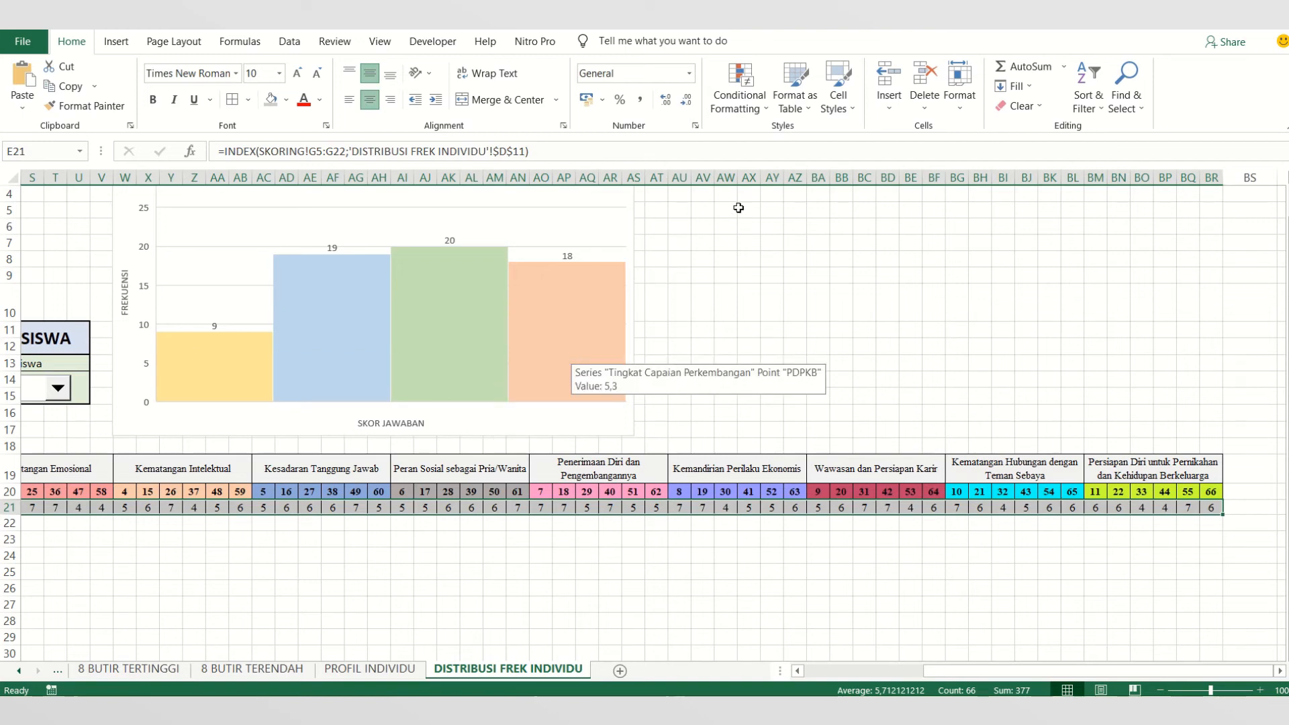
left_click(742, 112)
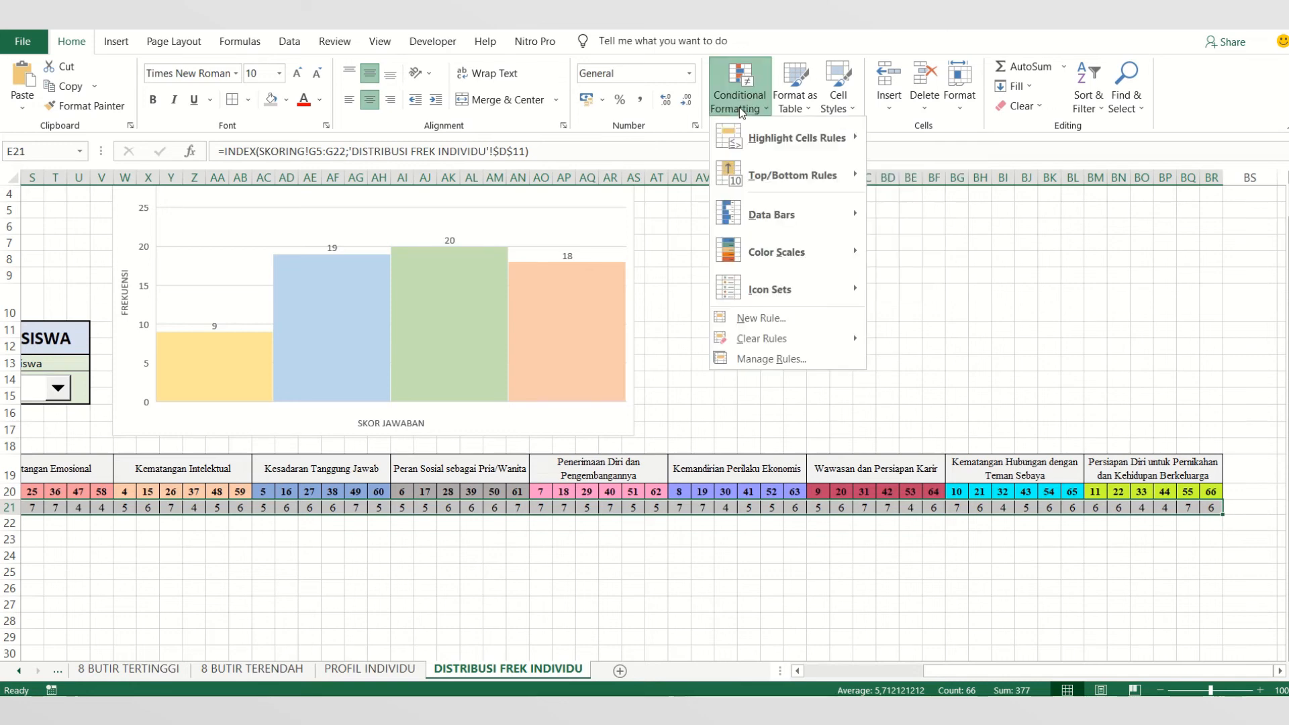
left_click(772, 360)
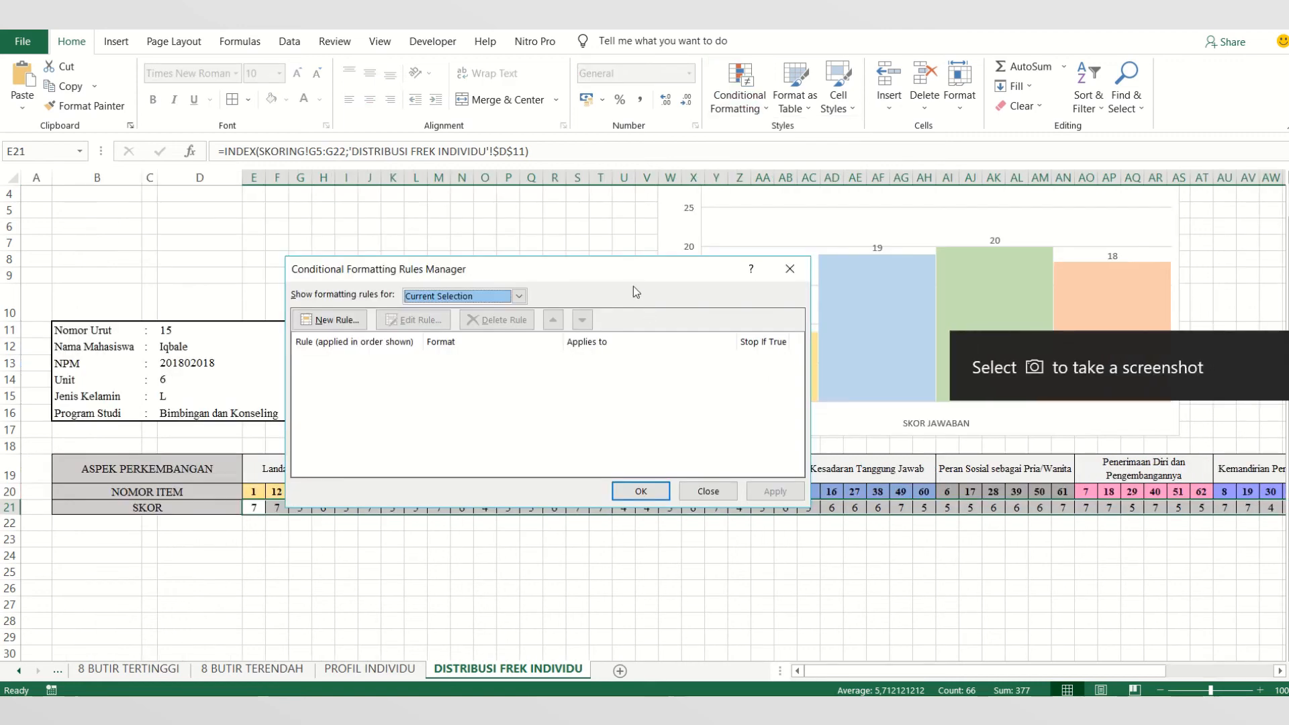
left_click(325, 320)
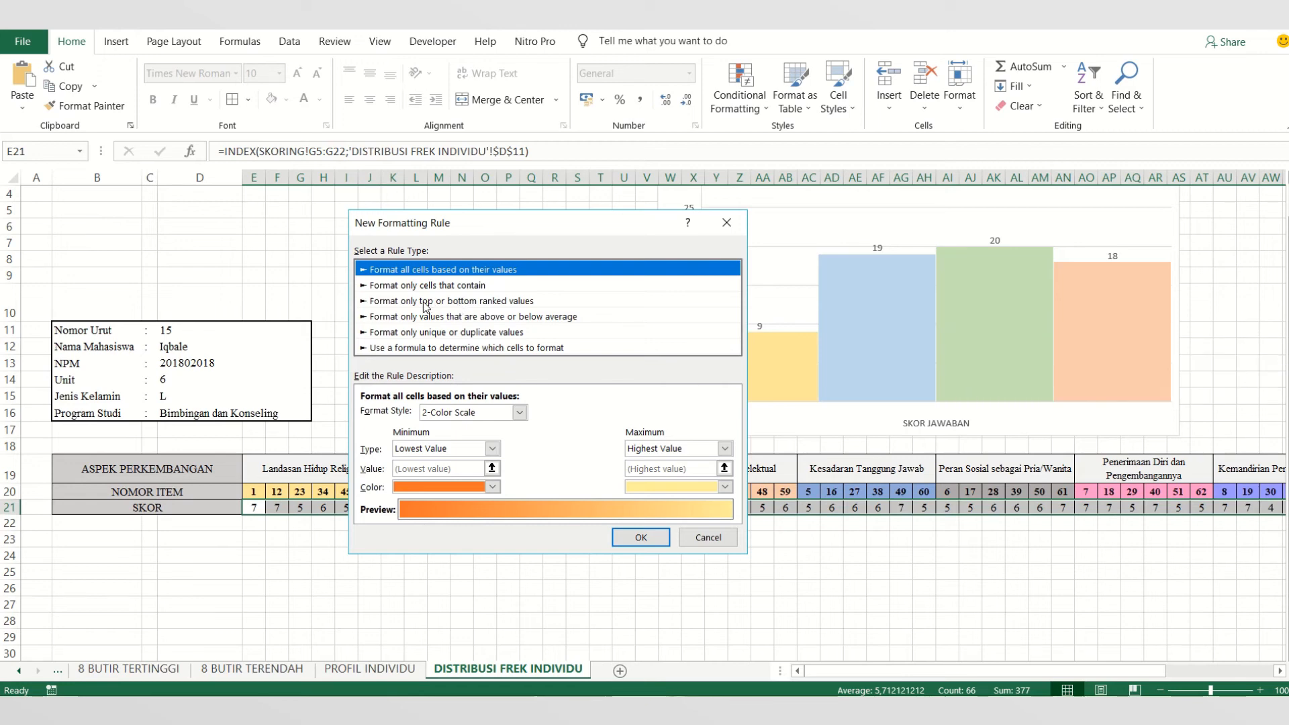
left_click(456, 308)
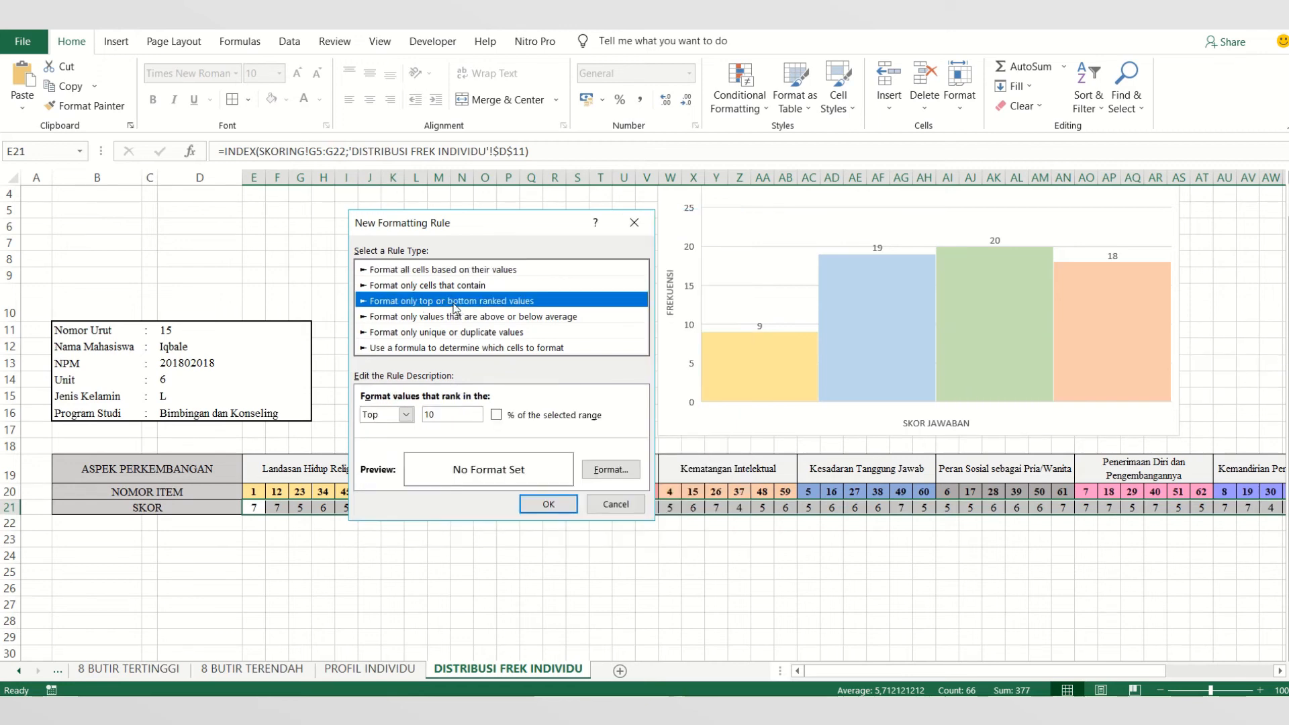
left_click(447, 414)
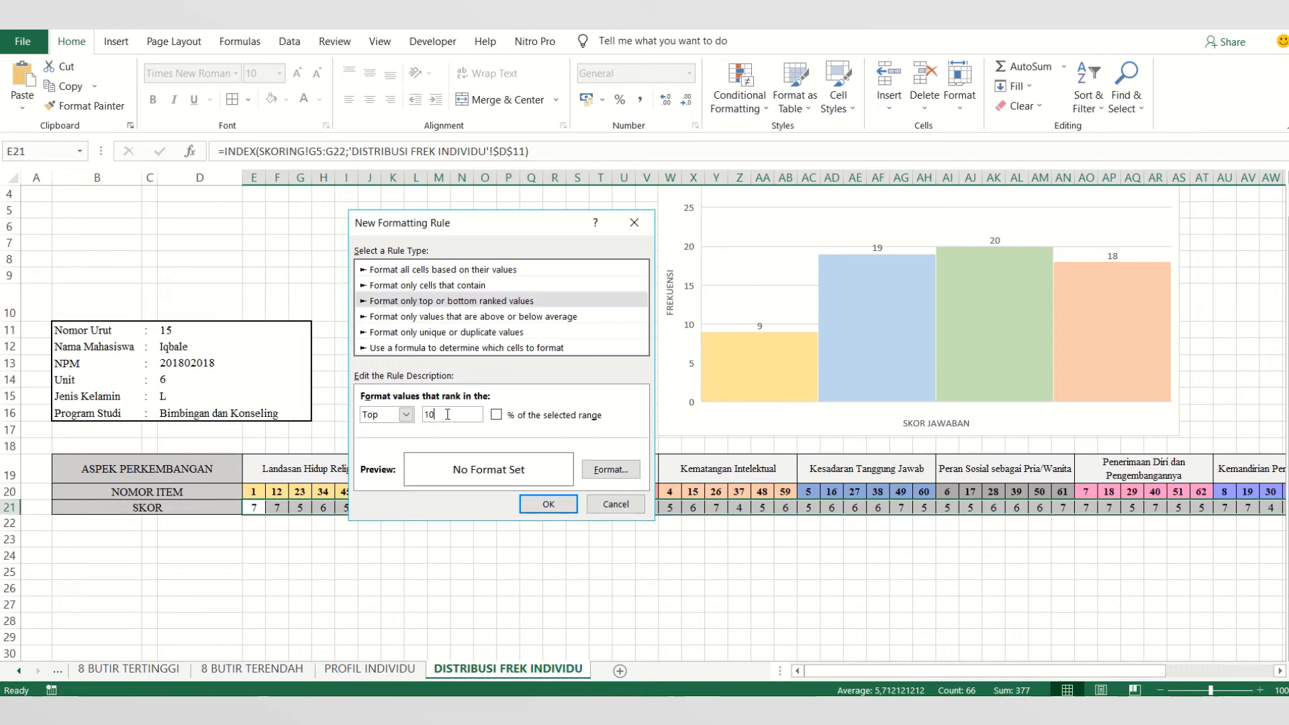
type("8")
- Give the Top 8 rule a light orange fill and add it to the rules list
left_click(611, 469)
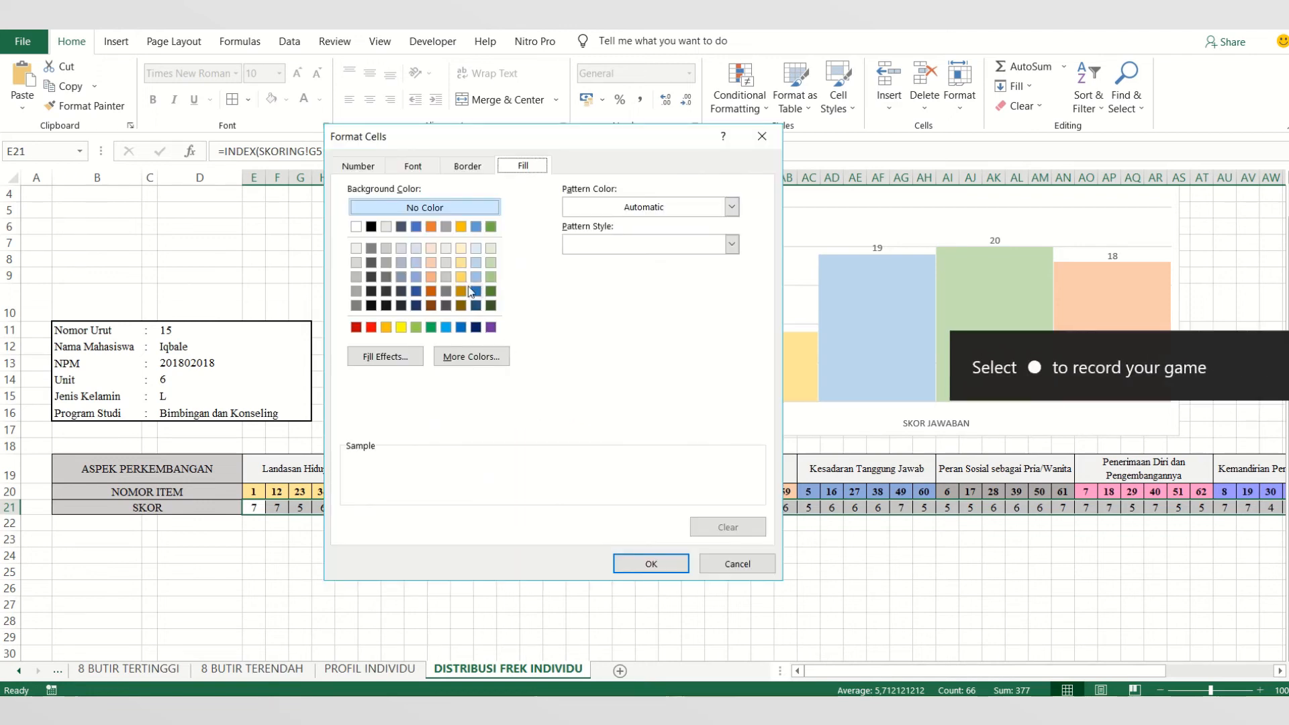
left_click(431, 262)
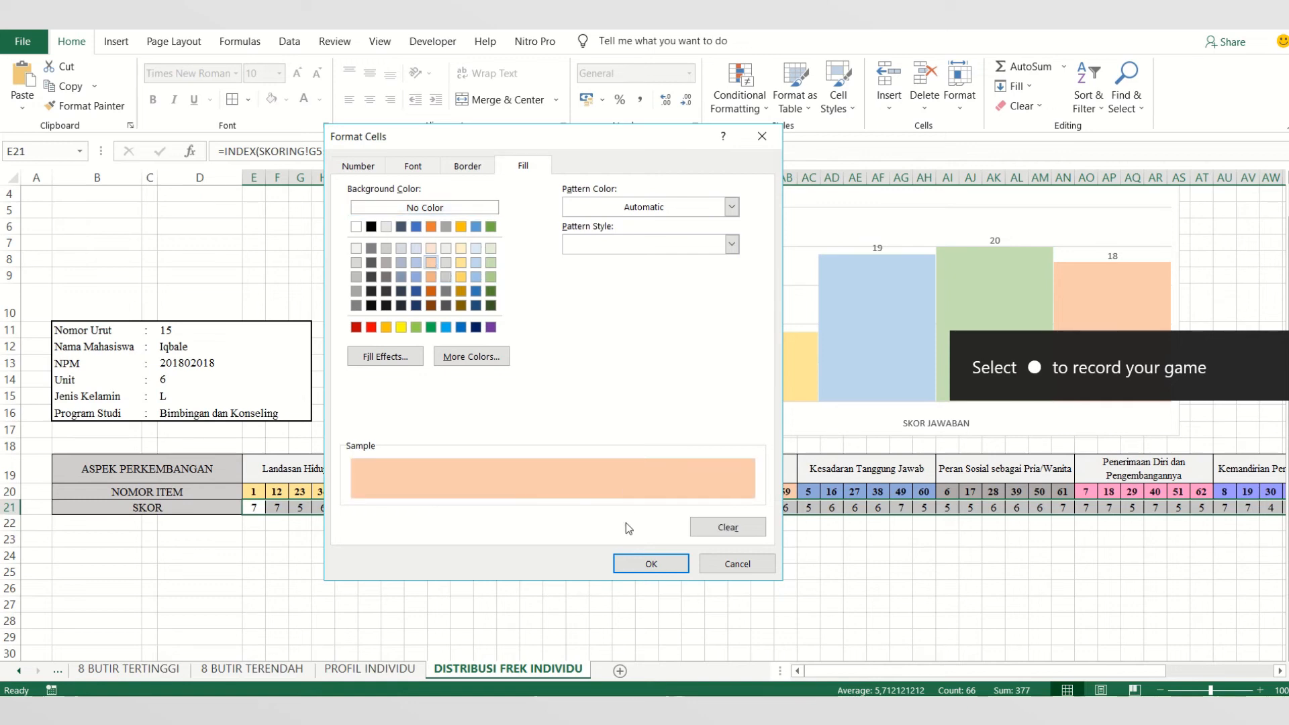
left_click(650, 563)
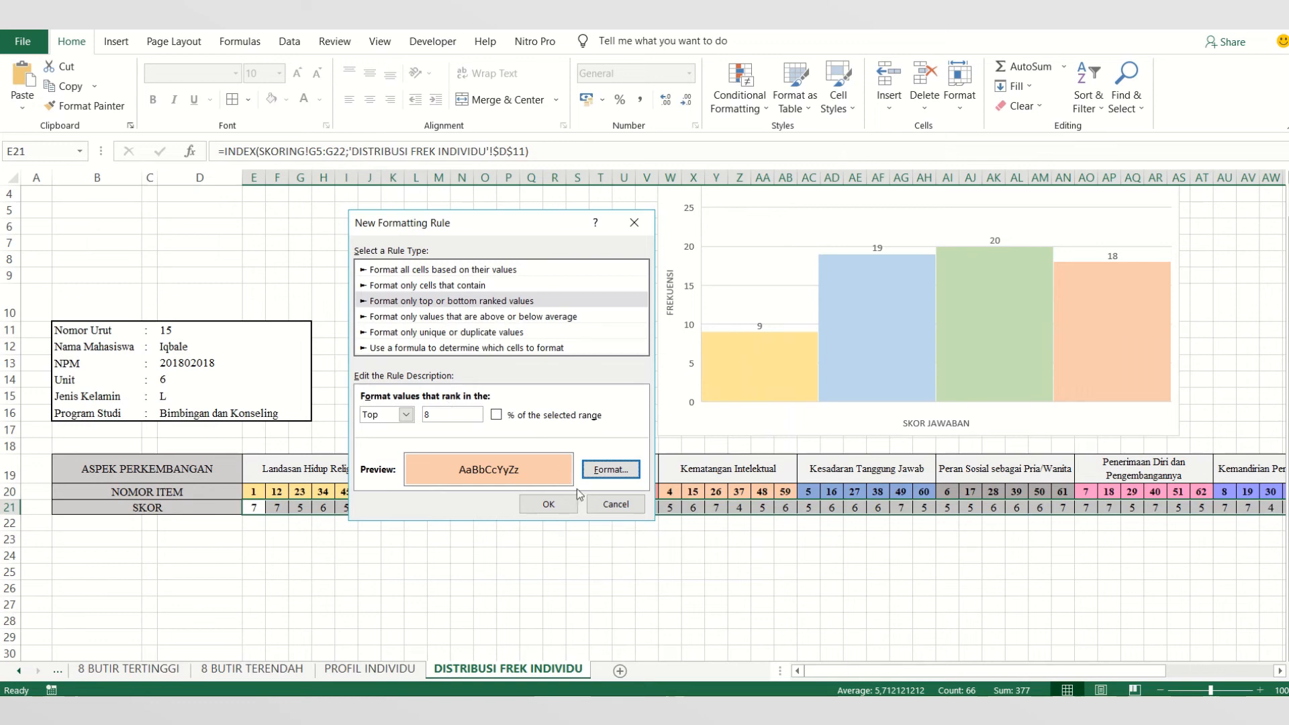
left_click(563, 511)
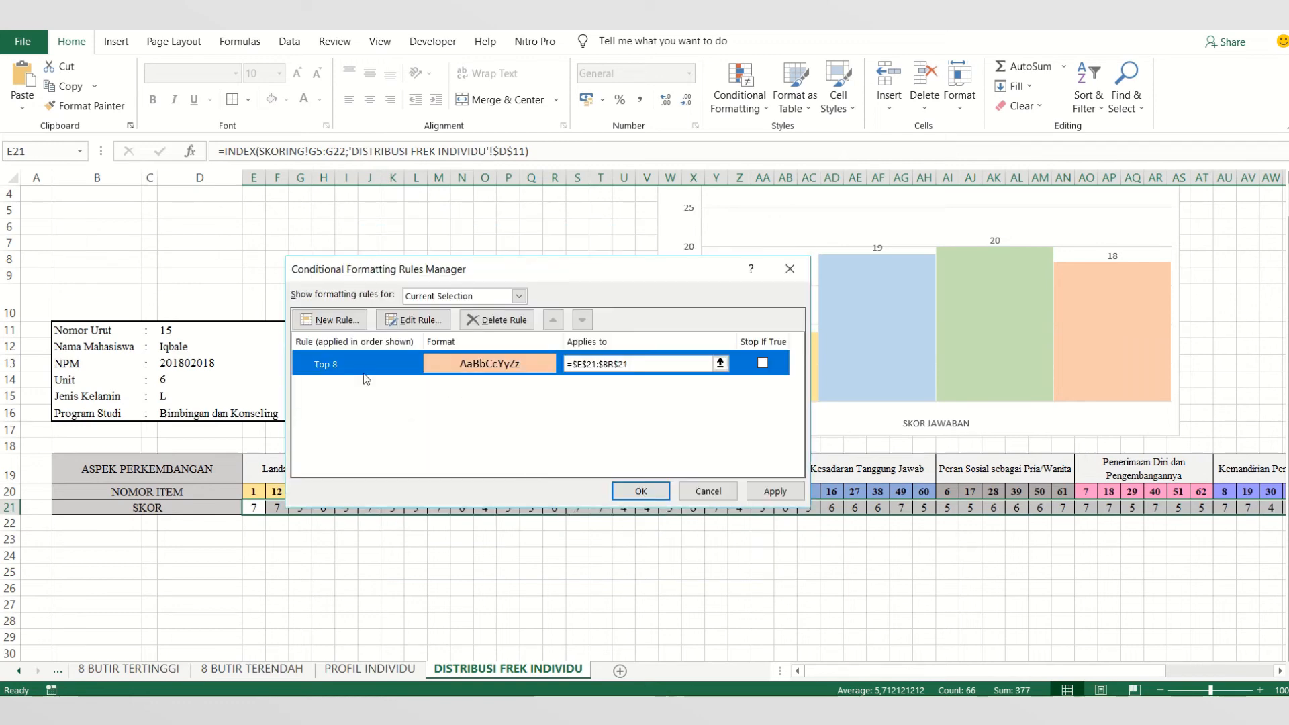
- Add a second rule giving the bottom 8 ranked scores a light gold fill, and apply both rules to E21:BR21
left_click(354, 322)
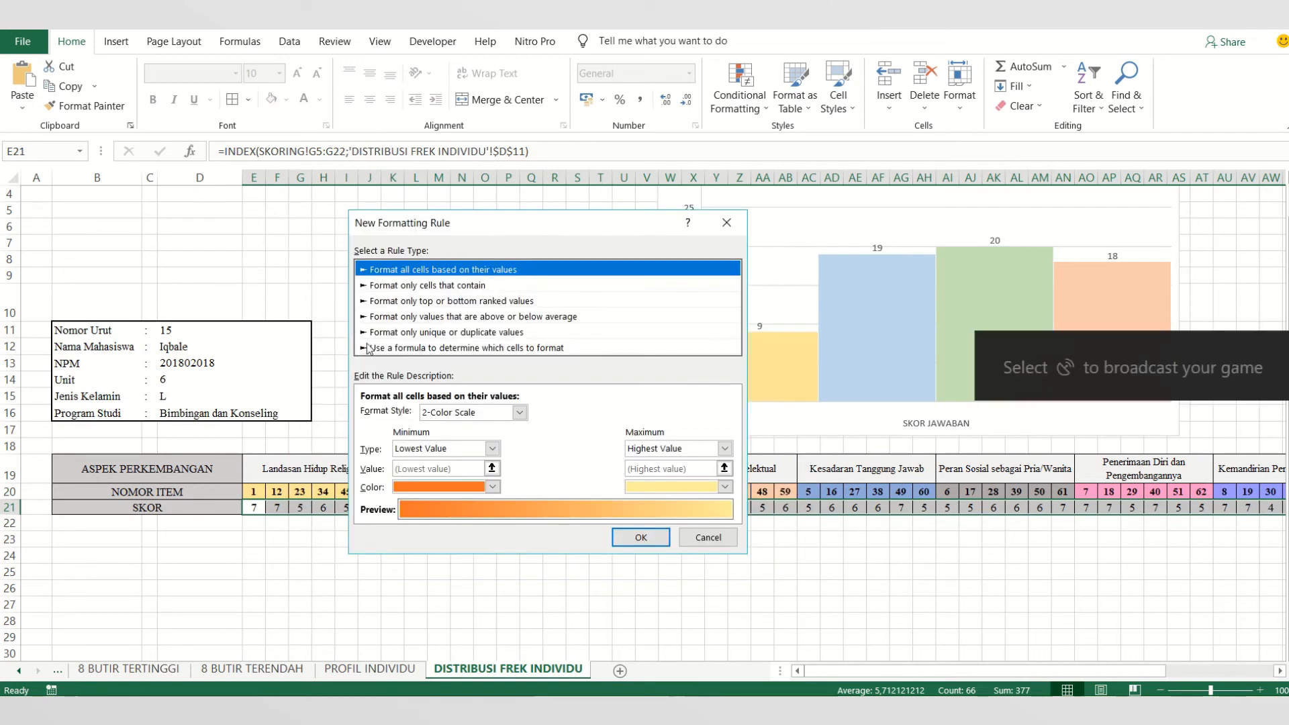
left_click(423, 303)
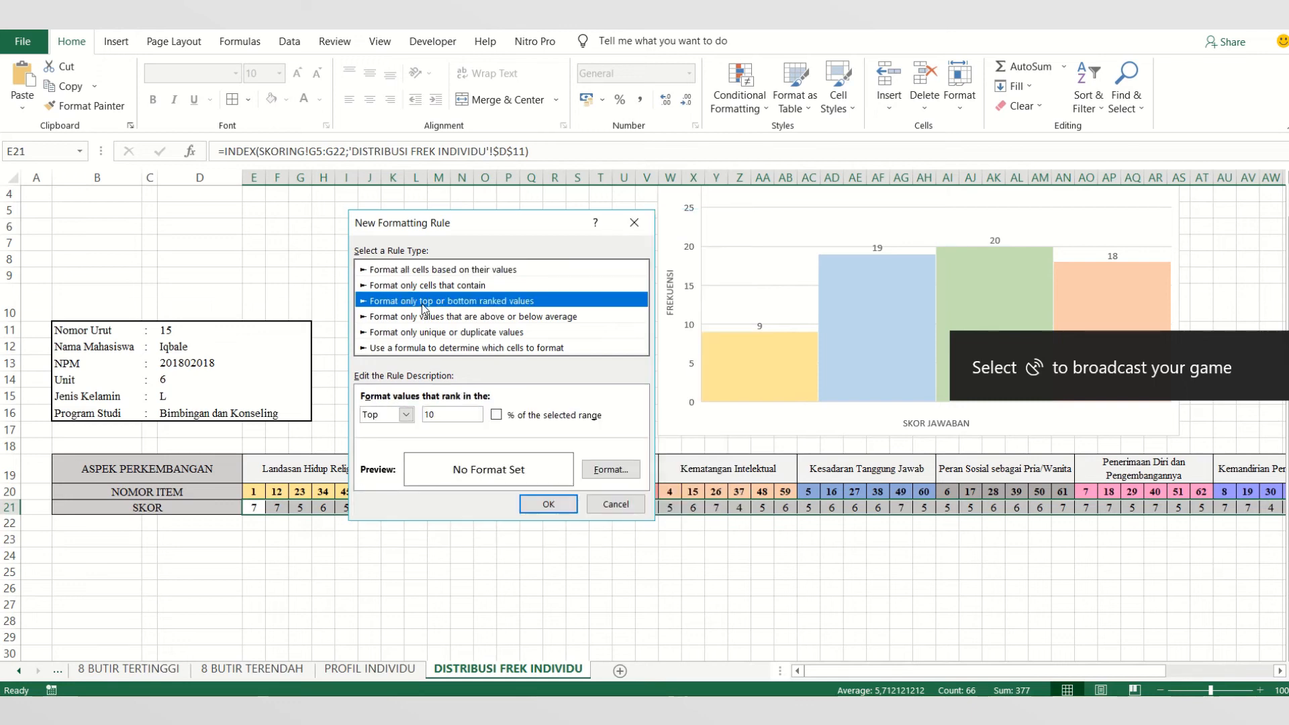
left_click(405, 414)
left_click(393, 442)
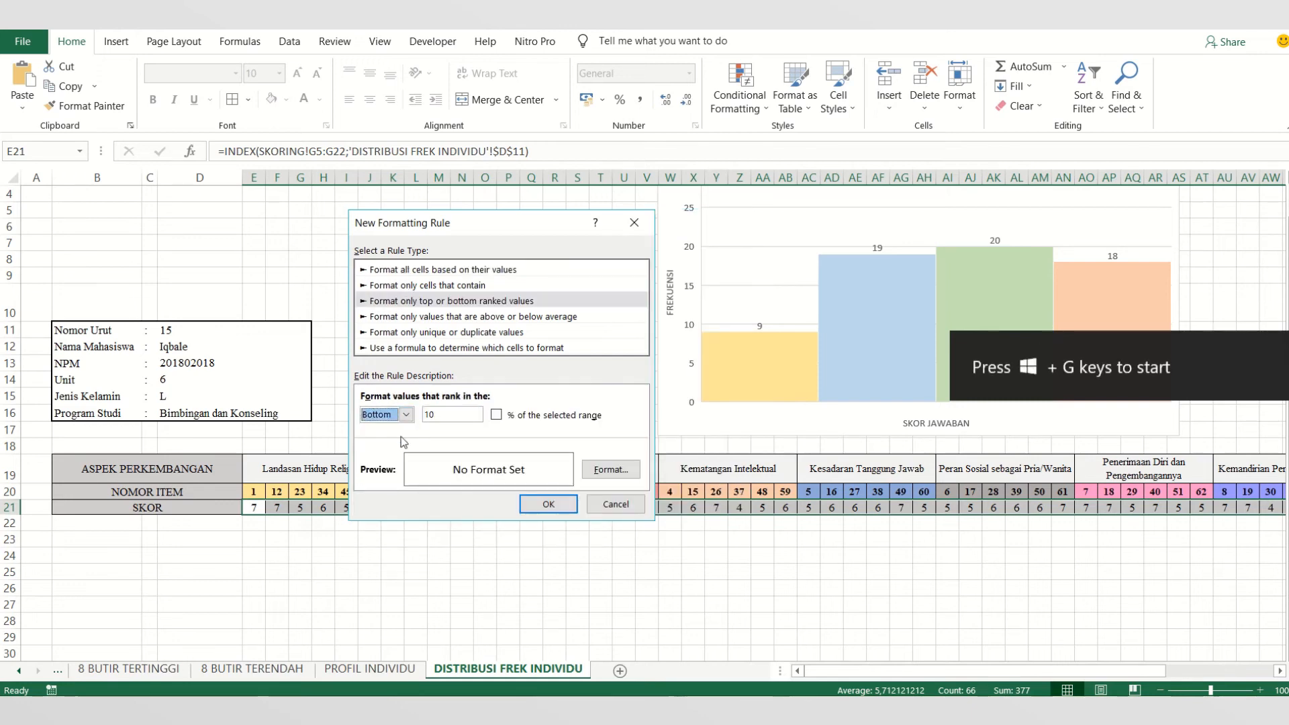
left_click_drag(437, 415, 421, 407)
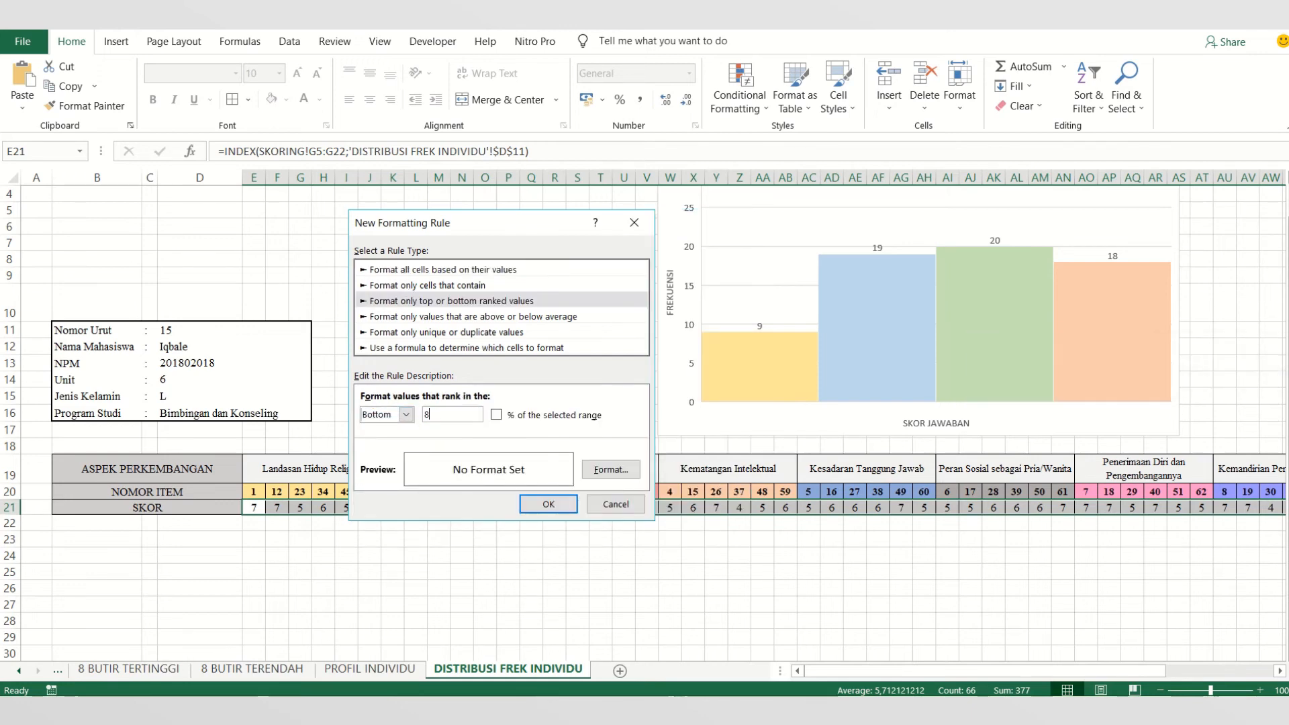
left_click(611, 469)
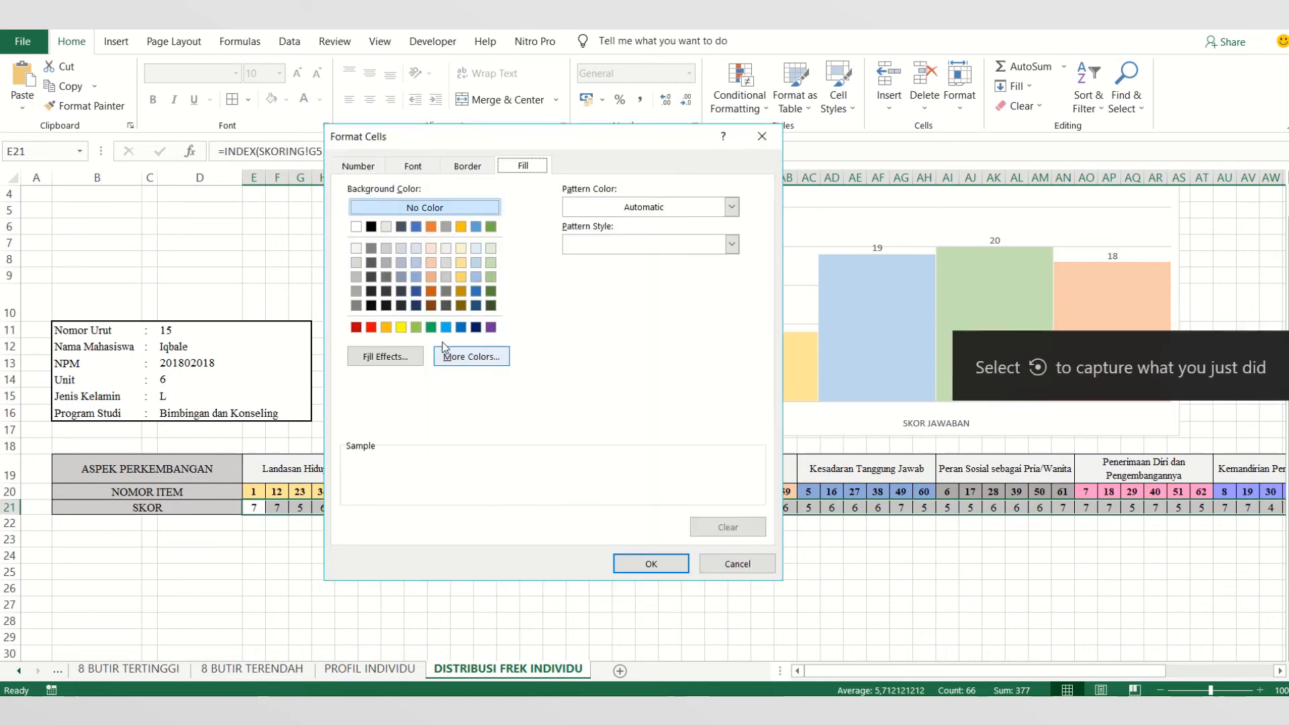
left_click(460, 262)
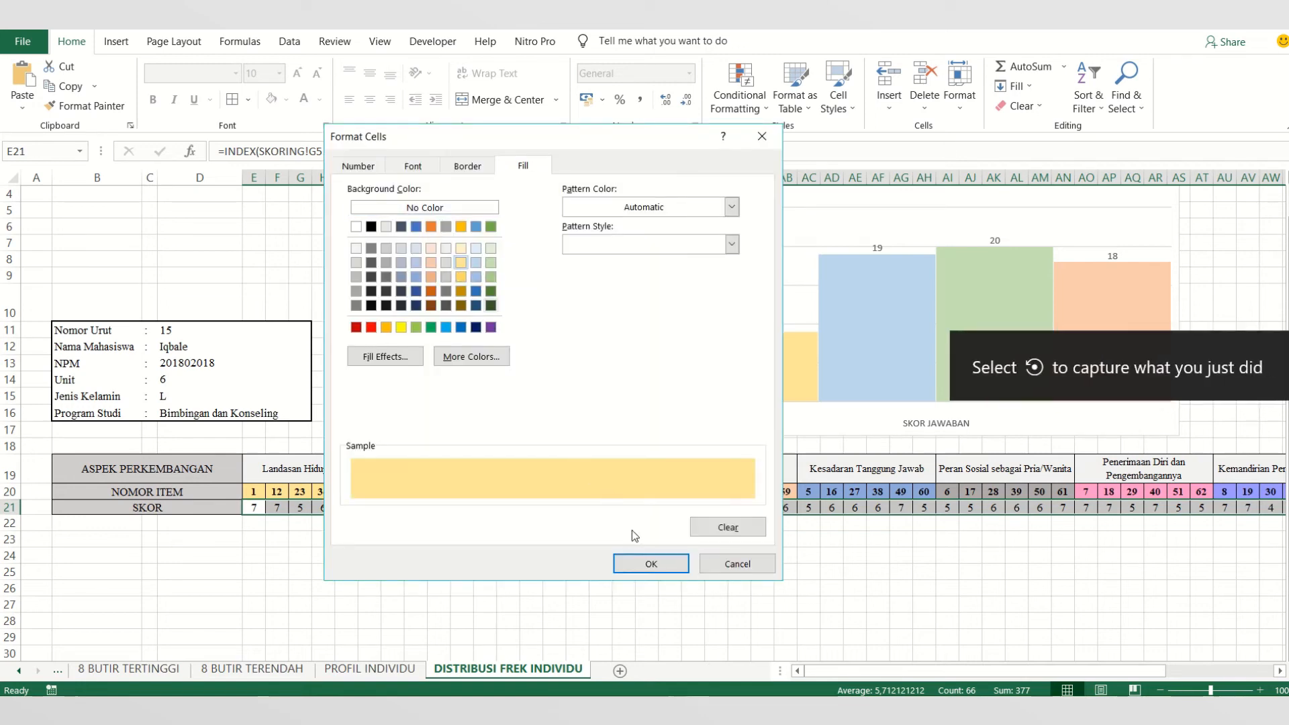
left_click(640, 562)
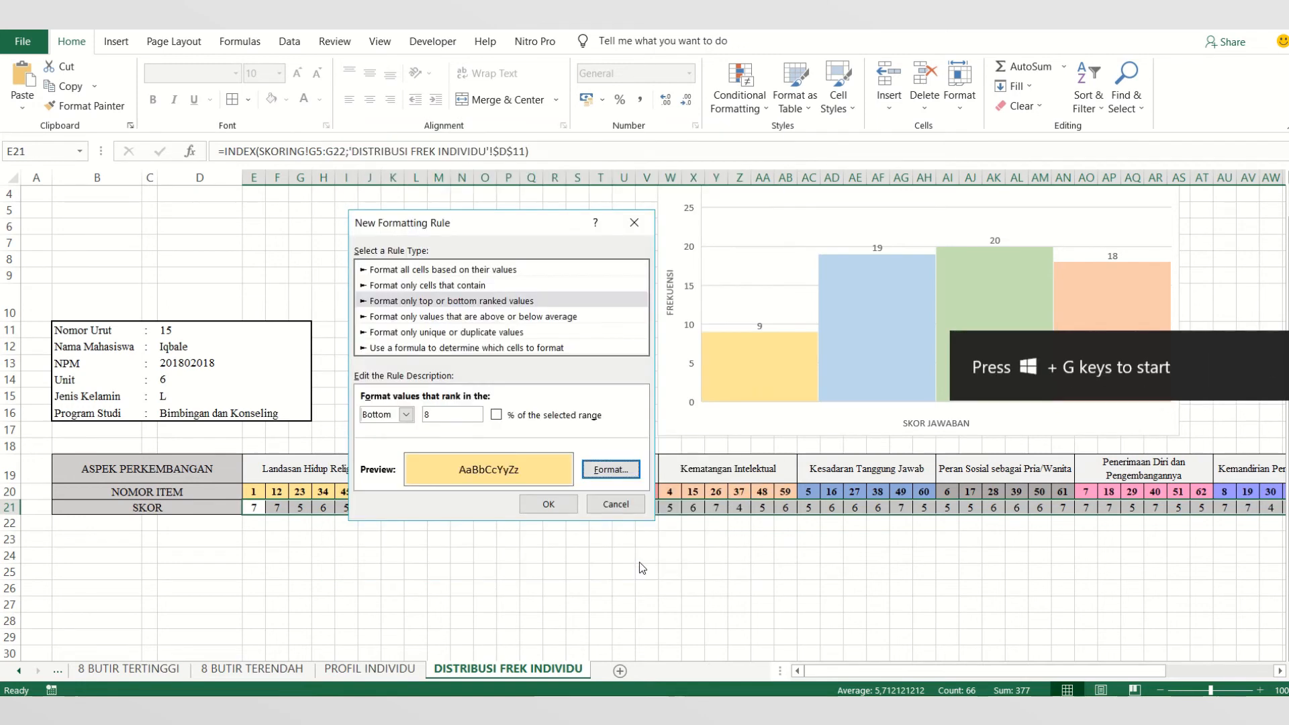
left_click(548, 505)
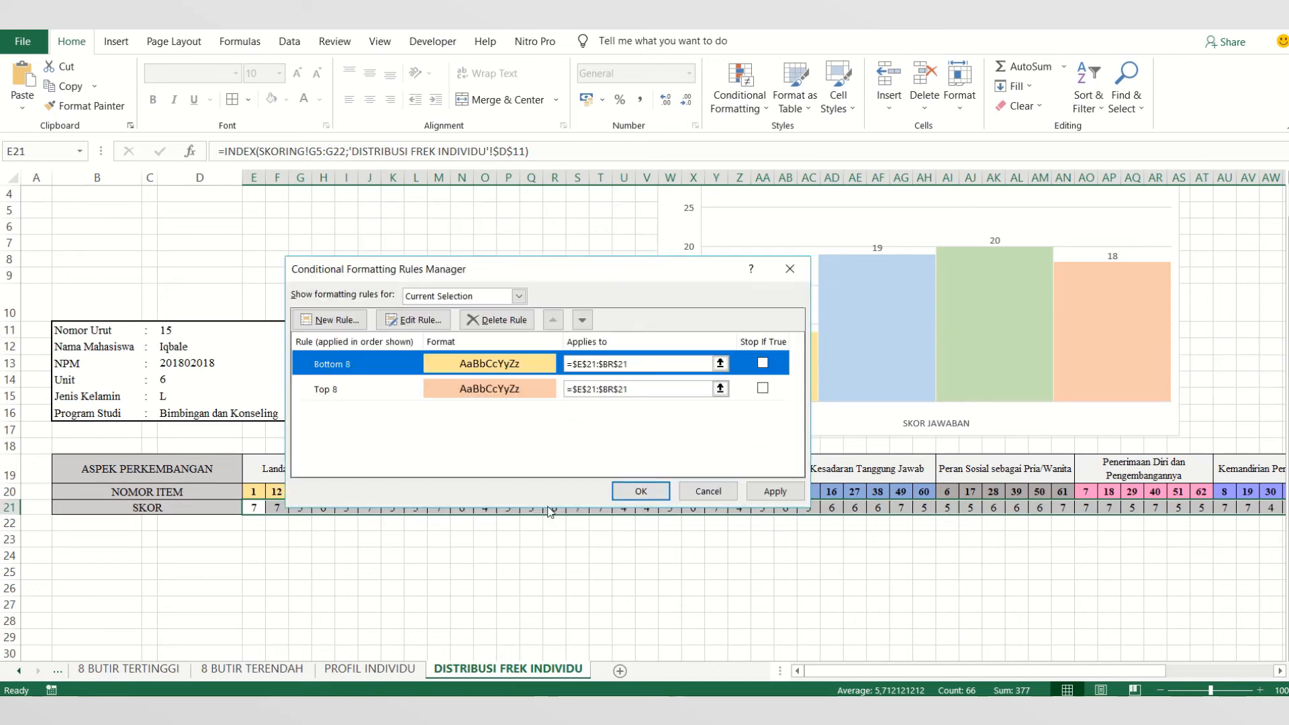
left_click(636, 499)
left_click(624, 571)
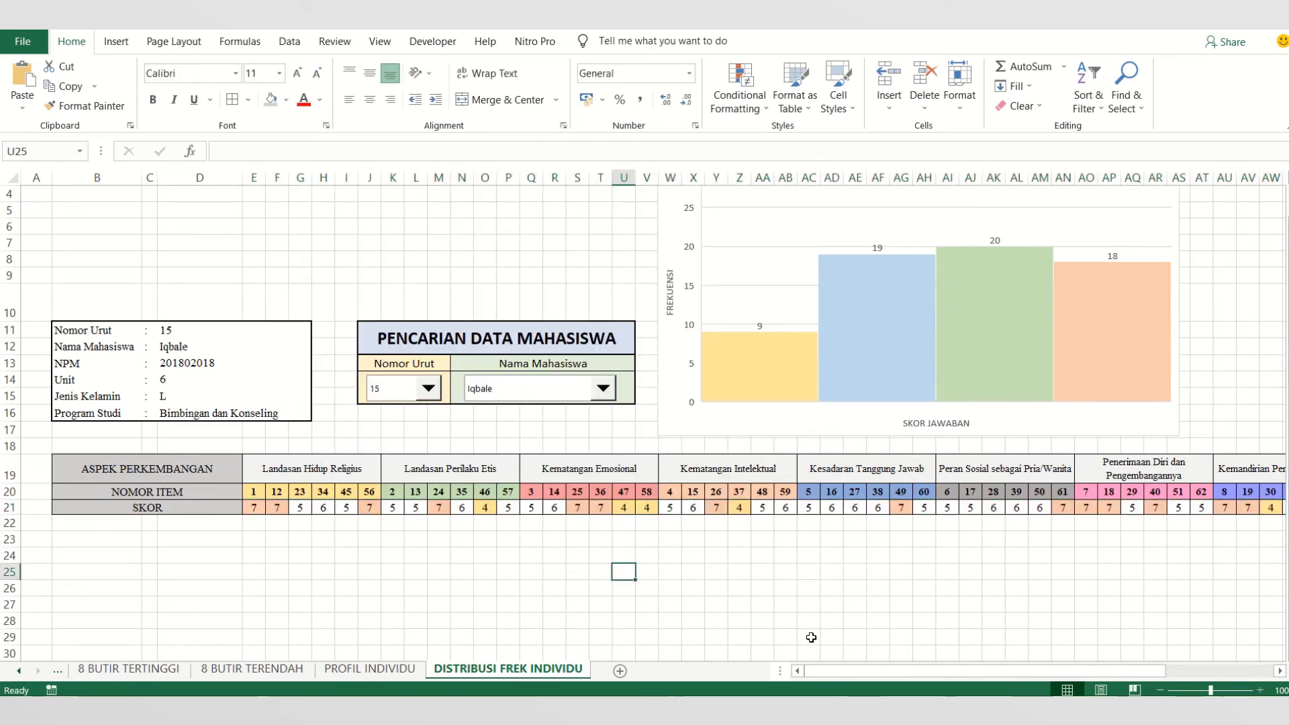
- Remove the fill colors from the aspect headings and item numbers in E19:BR20 and give the range thick outside borders
left_click_drag(888, 671, 802, 668)
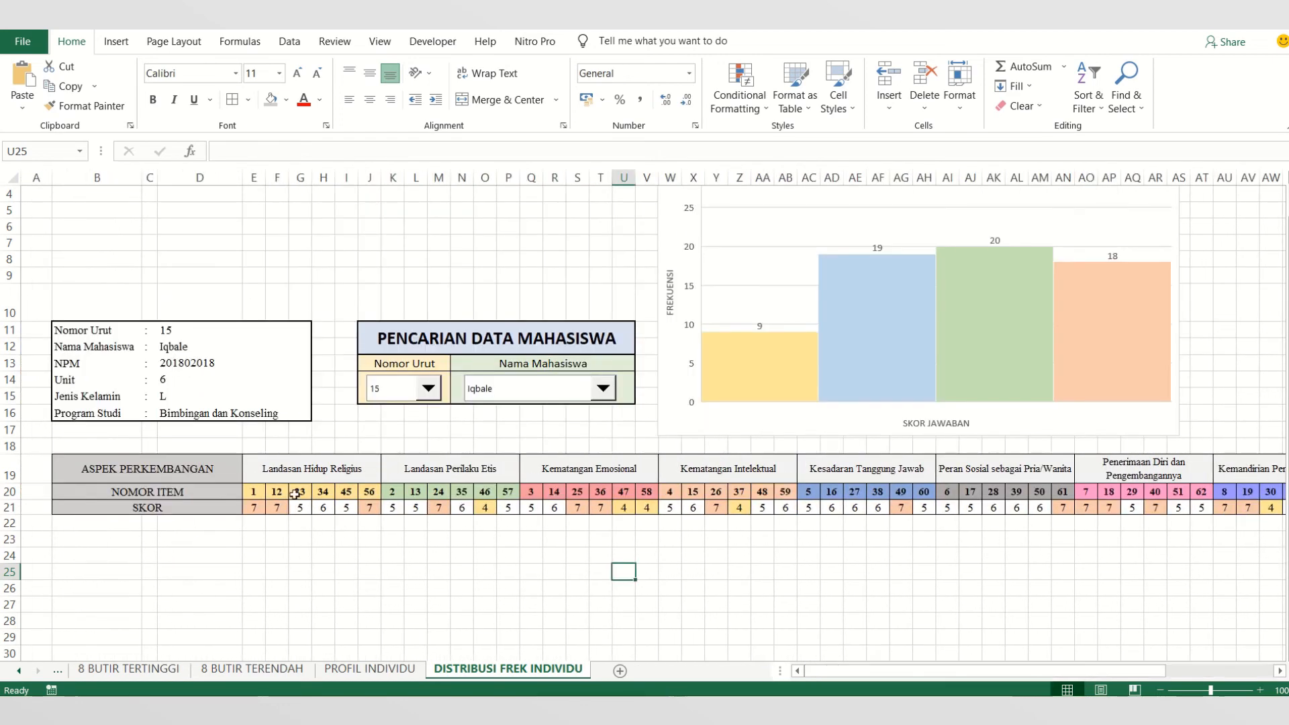
left_click(266, 471)
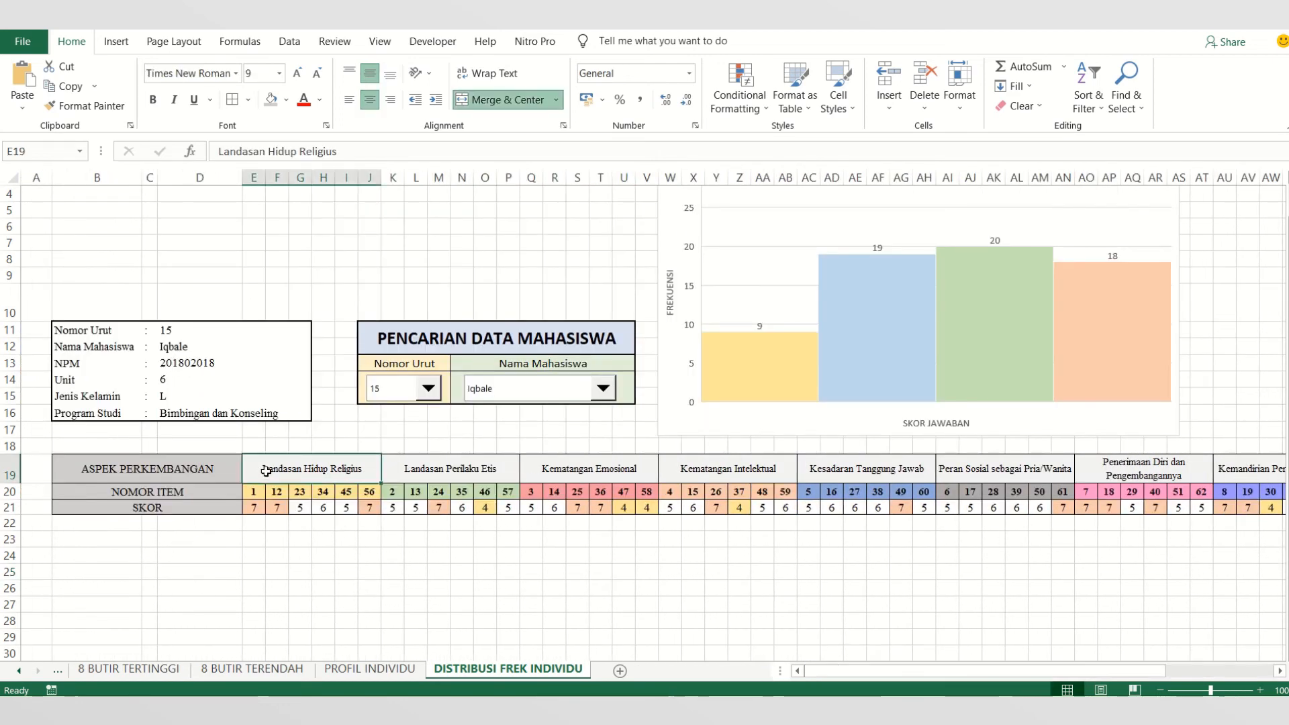
left_click_drag(266, 472, 1083, 495)
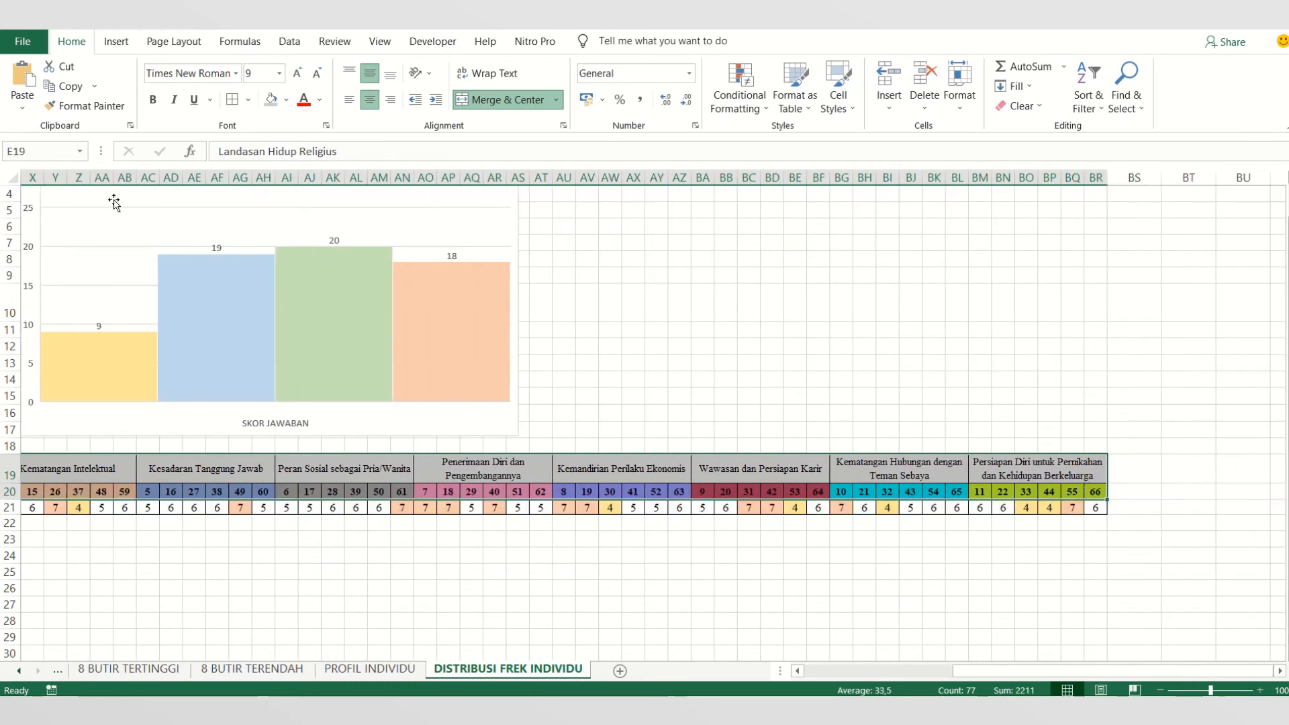
left_click(287, 99)
left_click(296, 280)
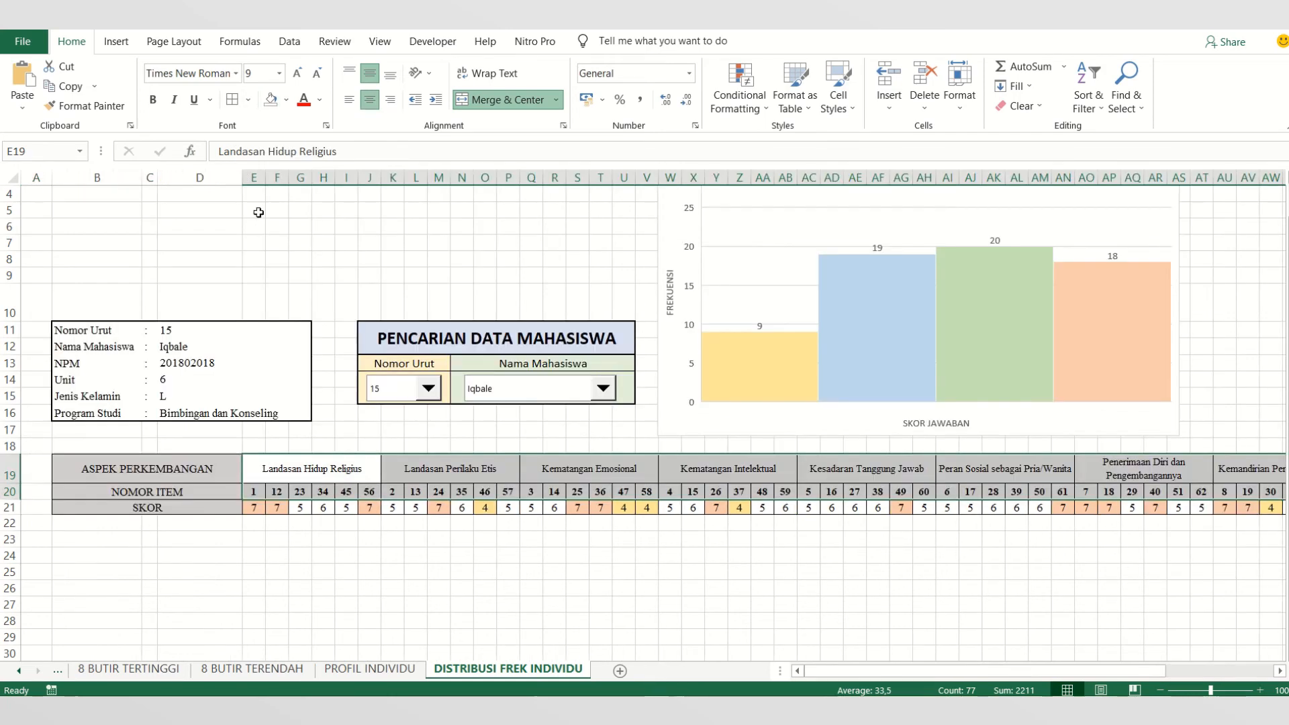
left_click(247, 100)
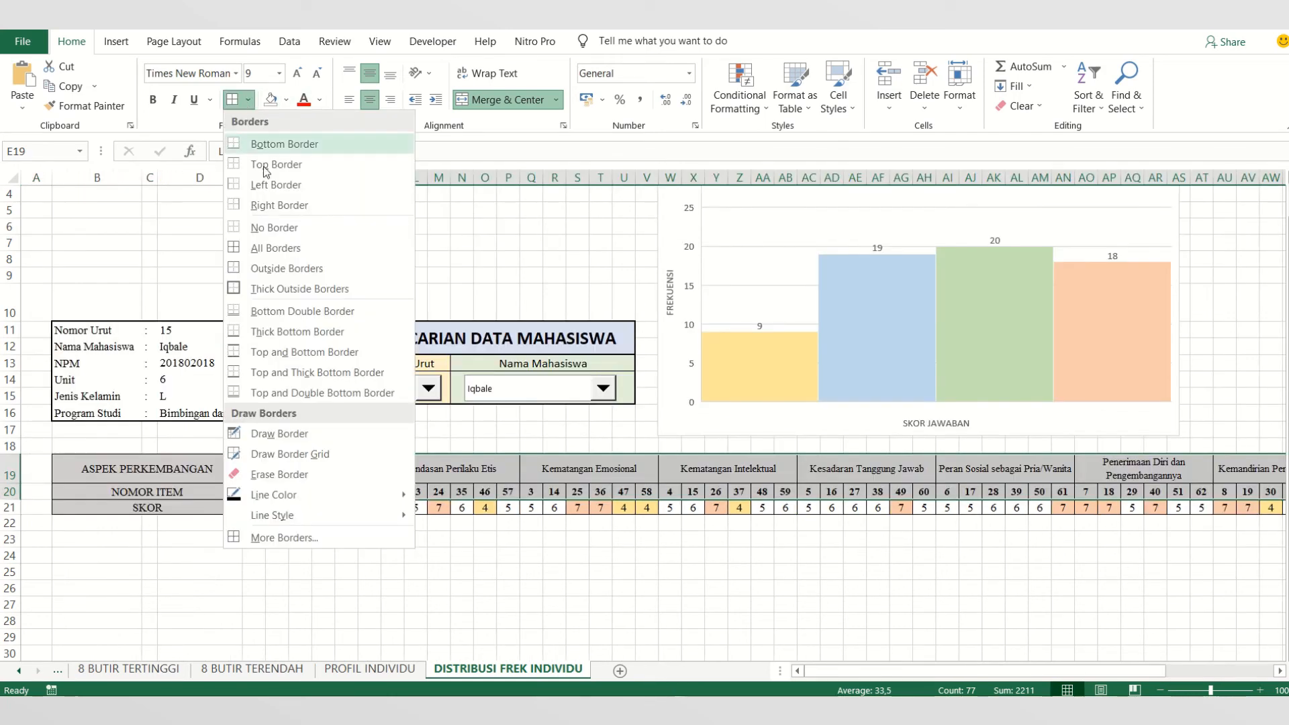
left_click(304, 289)
left_click(369, 574)
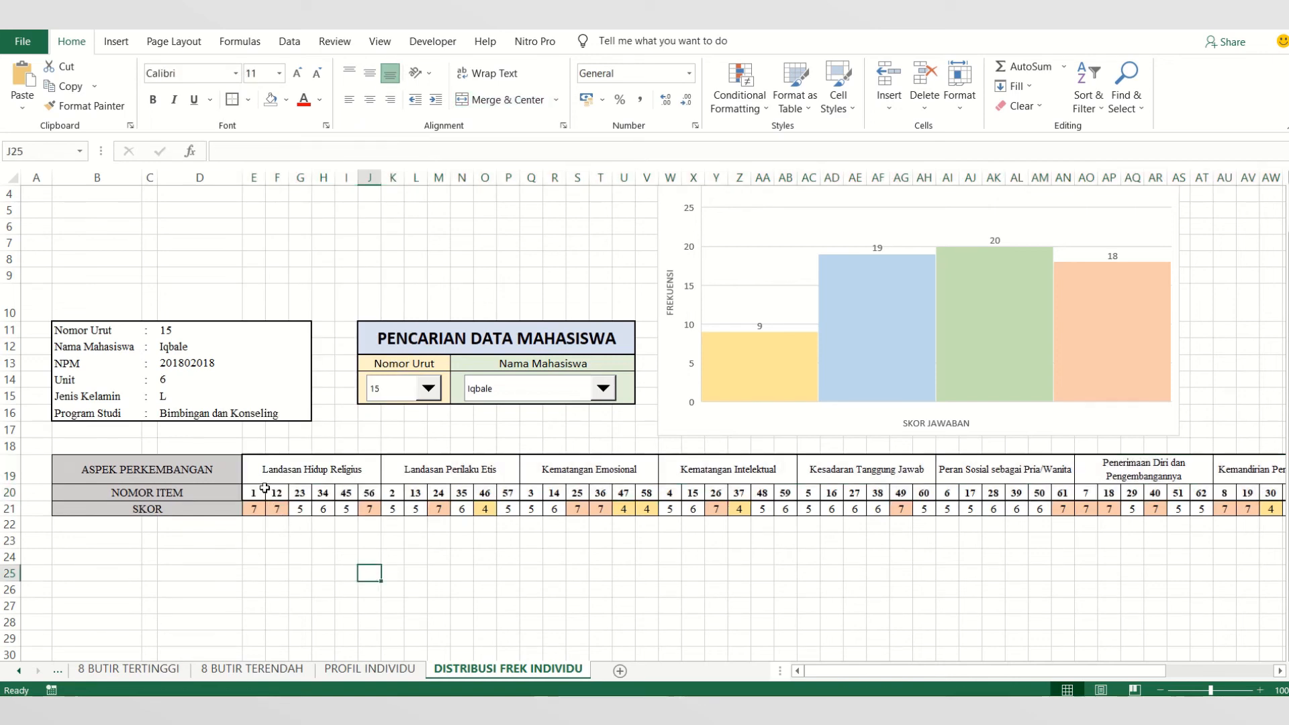
- Fill the aspect headings and item numbers in E19:BR20 with light gray
left_click_drag(271, 474, 1079, 491)
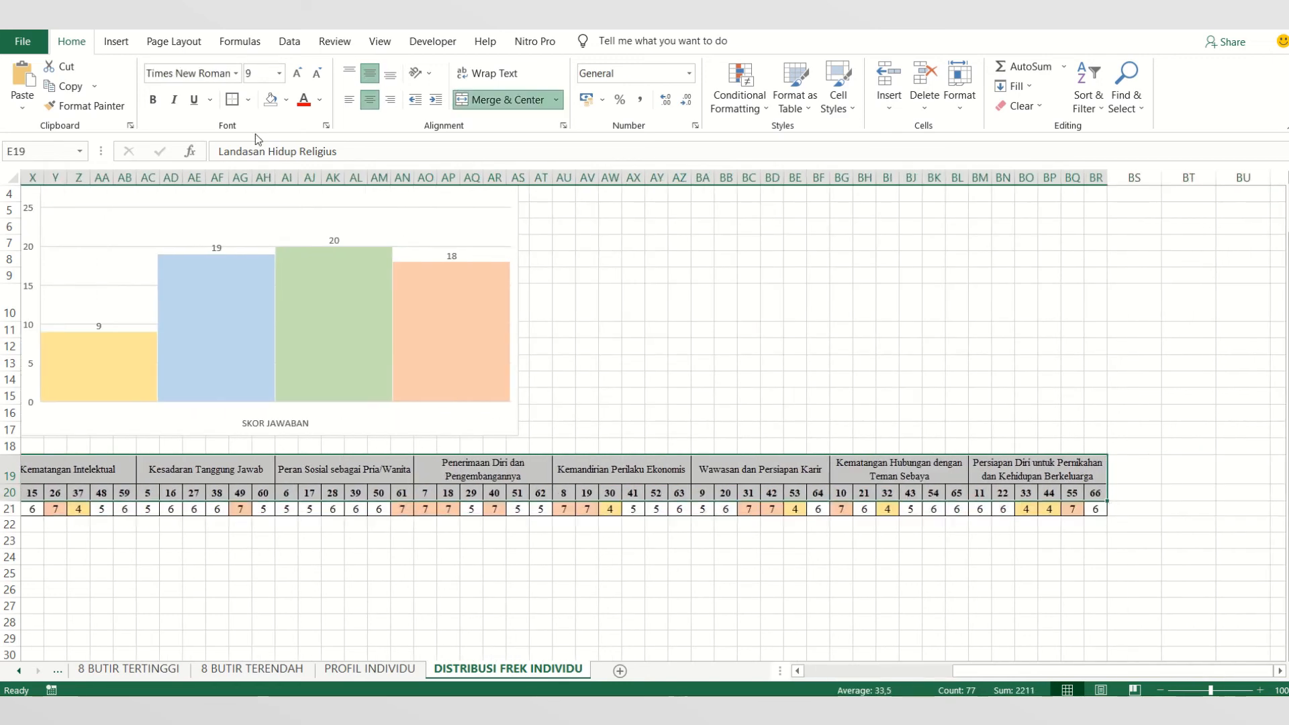
left_click(286, 100)
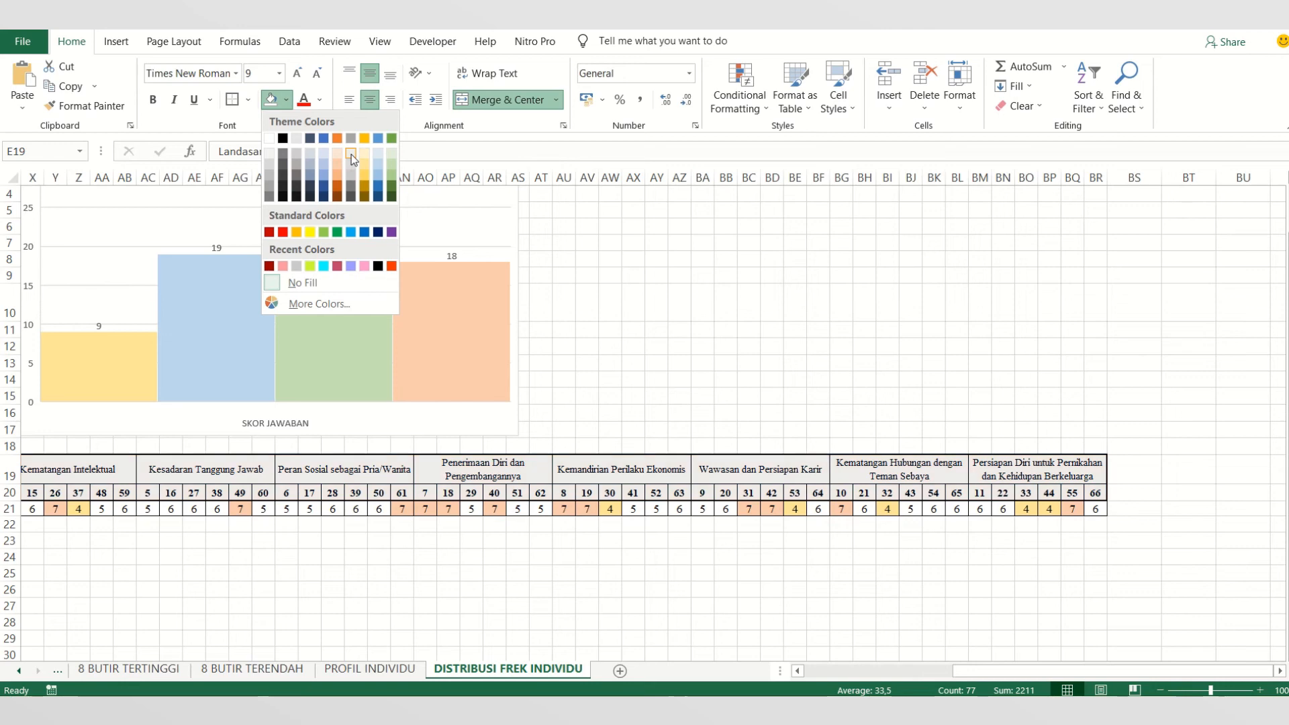
left_click(353, 163)
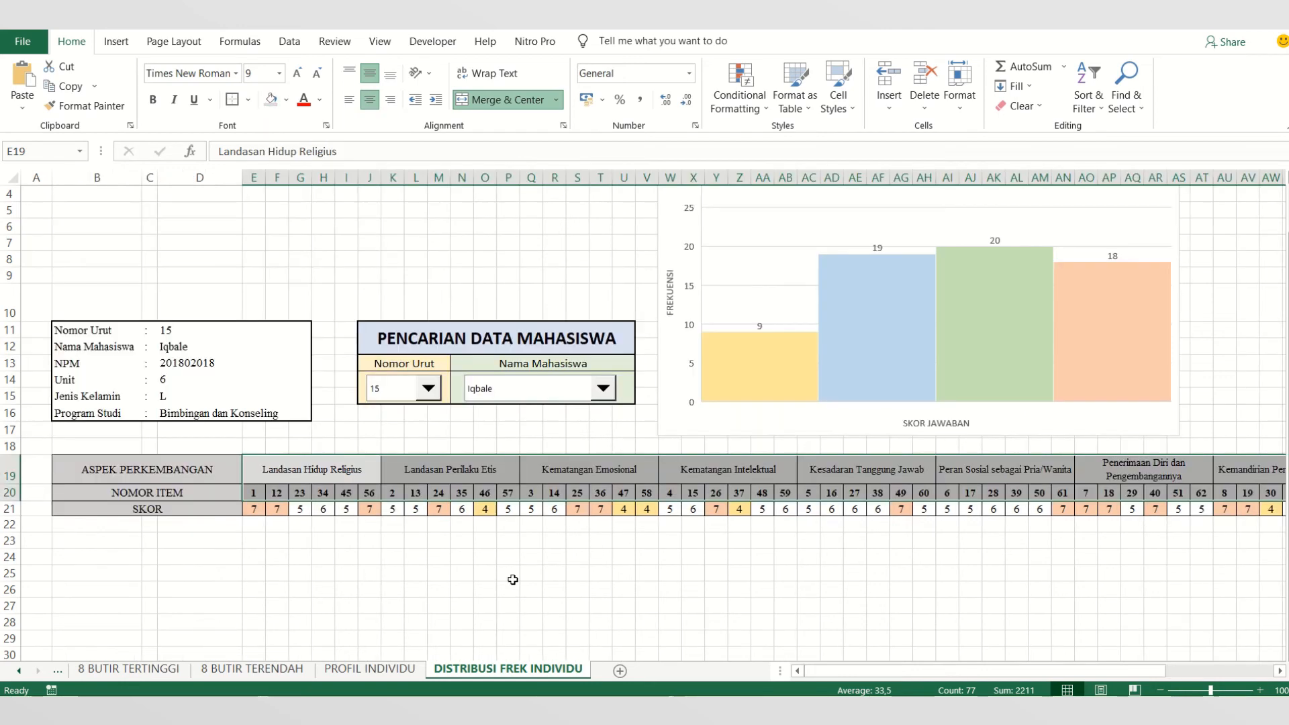
left_click(496, 560)
left_click_drag(133, 469, 149, 507)
left_click(346, 572)
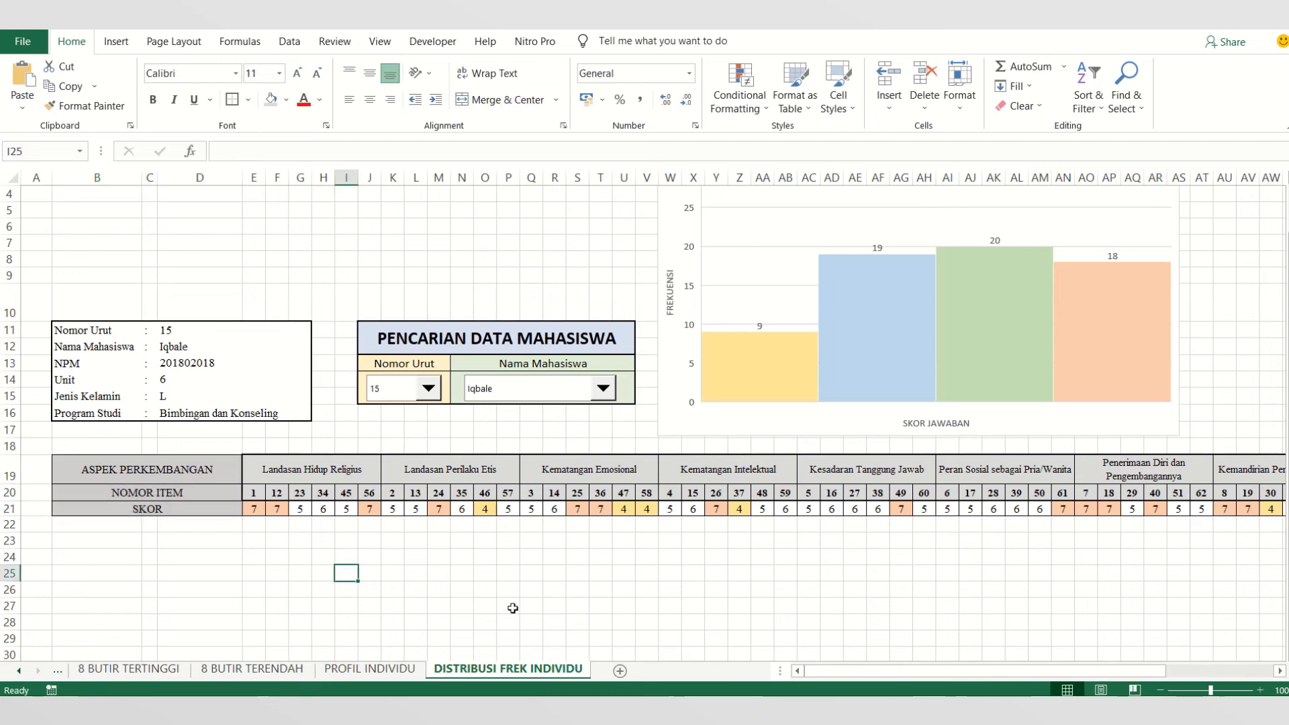
- Enter the label "Keterangan :" in cell B23 below the score table
left_click_drag(871, 672, 838, 671)
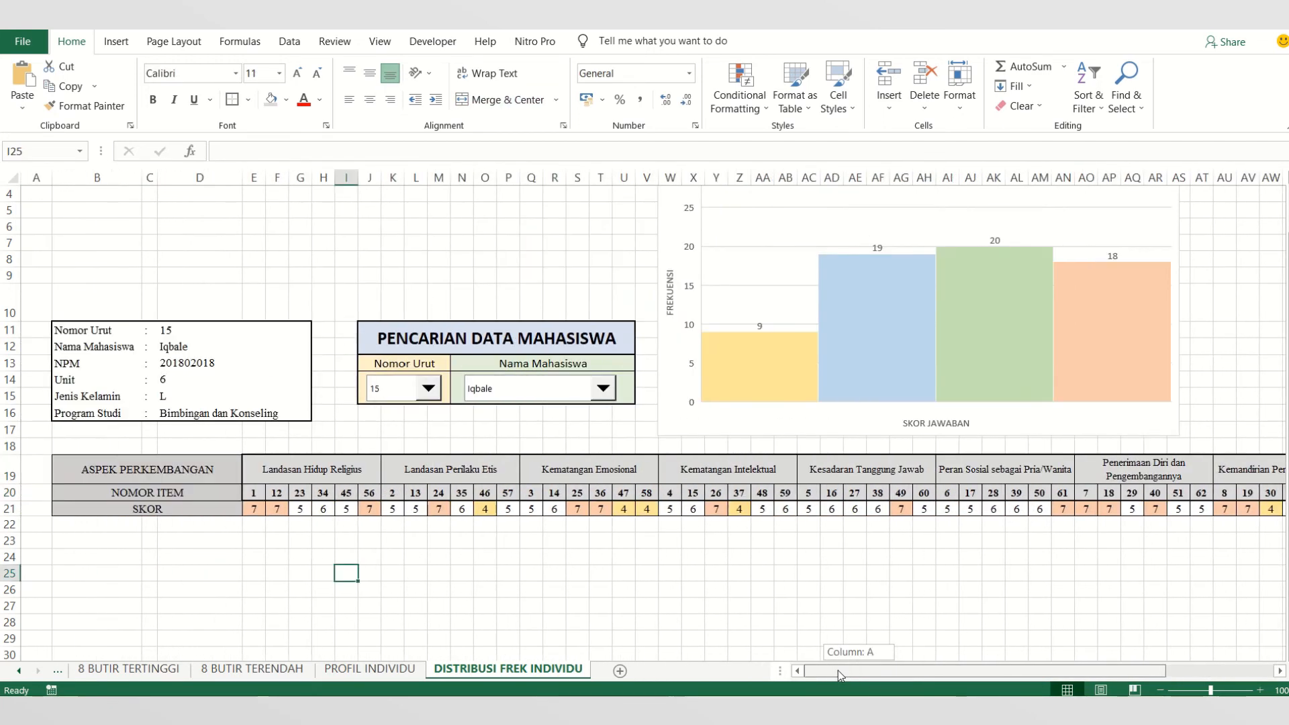
left_click(105, 540)
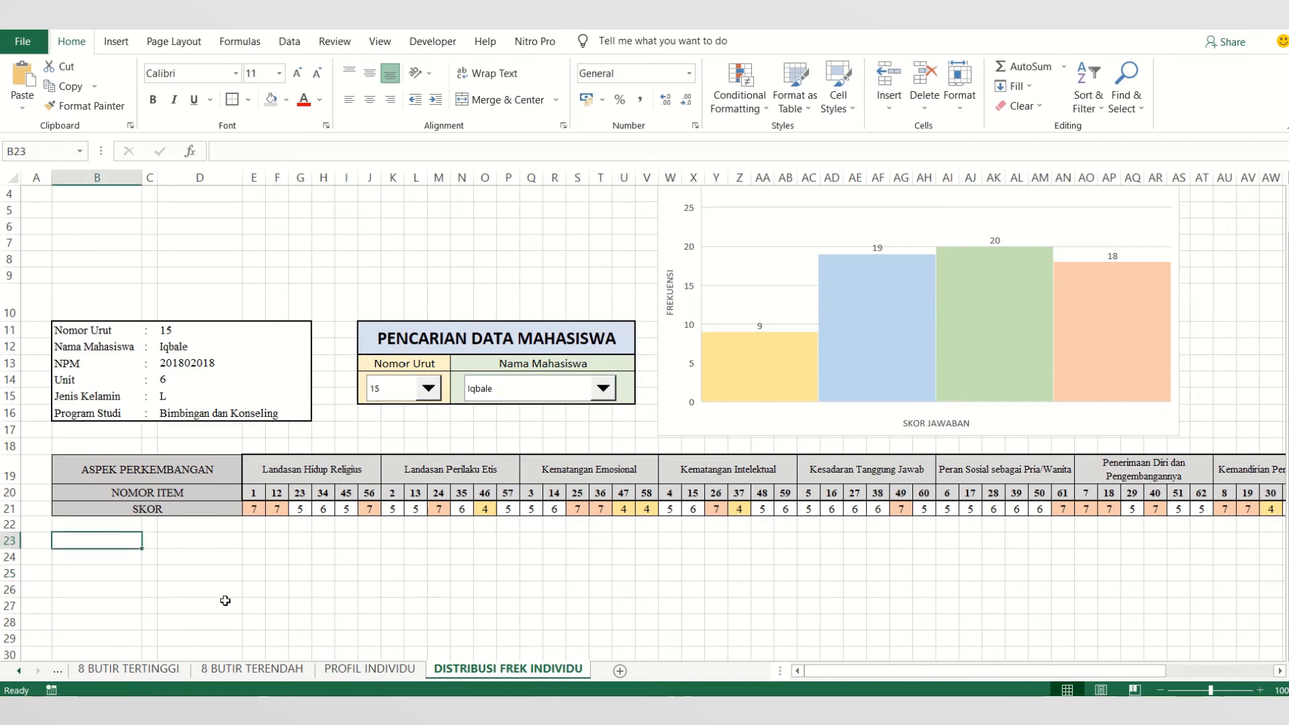
type("KE")
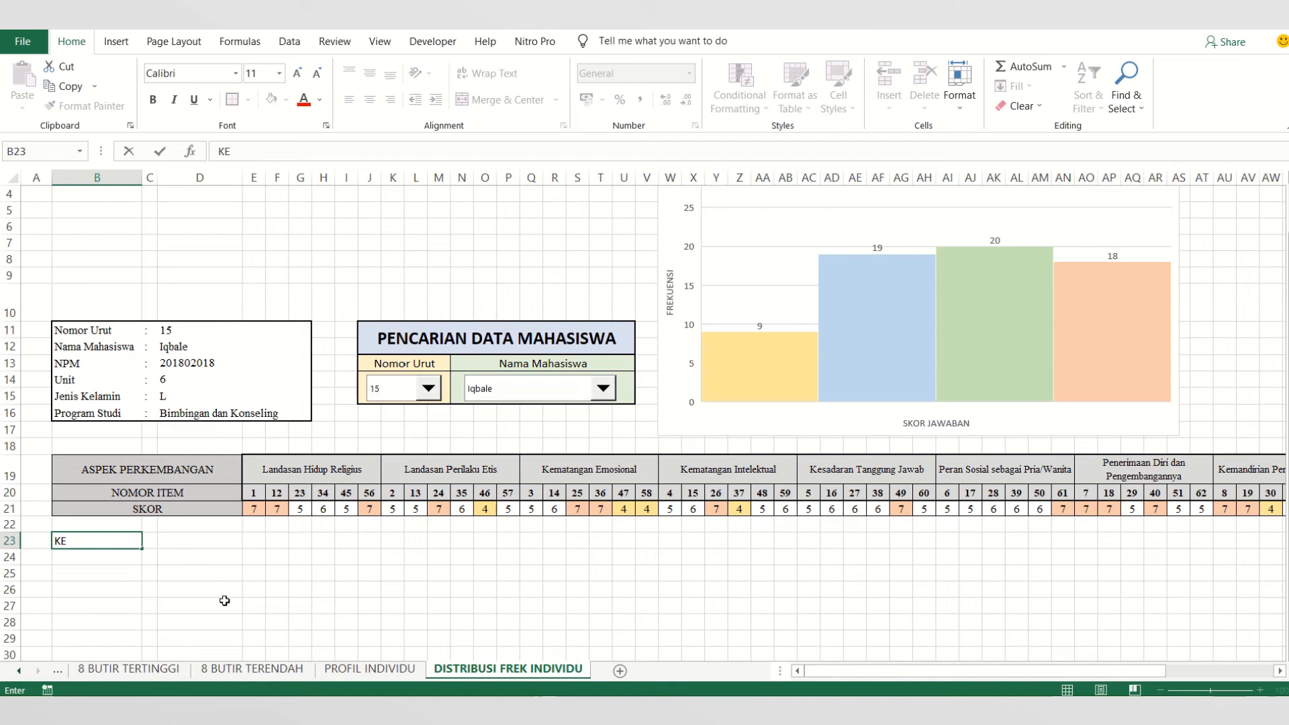
key("BackSpace")
type("eterangan :")
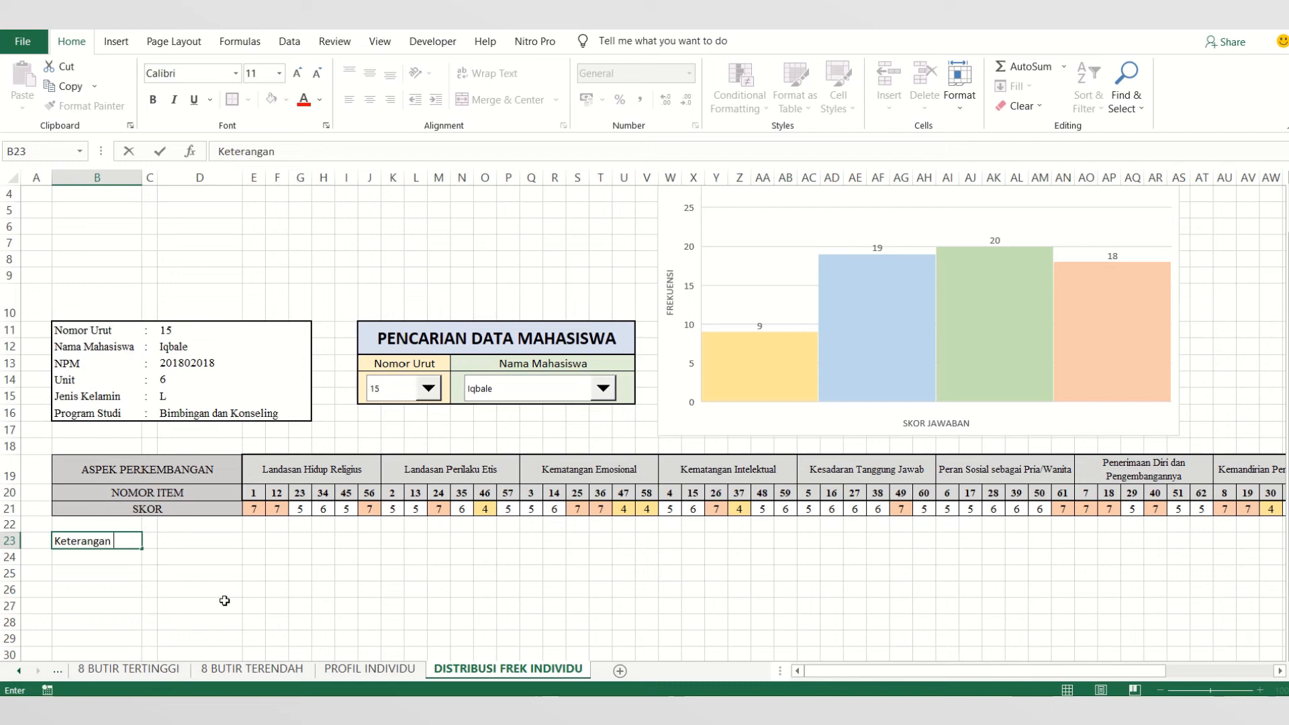
- Fill cell C23 beside the "Keterangan :" label with light gold
left_click(149, 540)
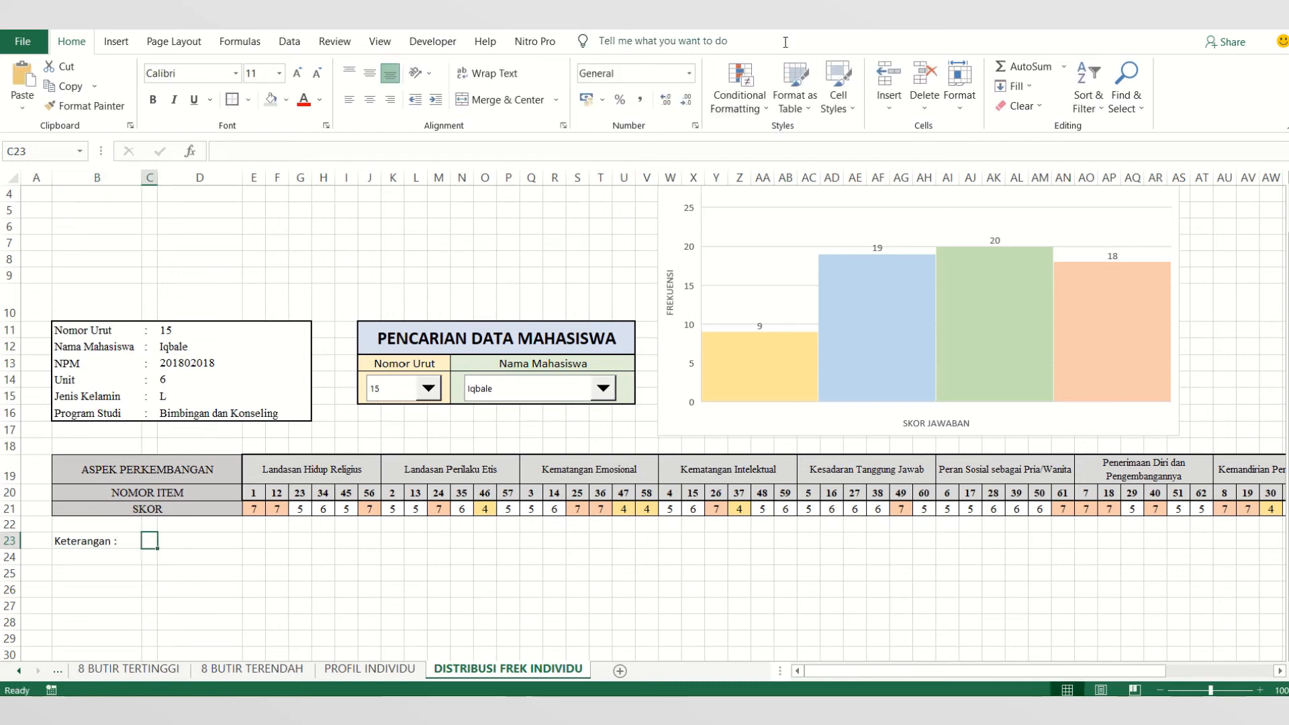
left_click(286, 99)
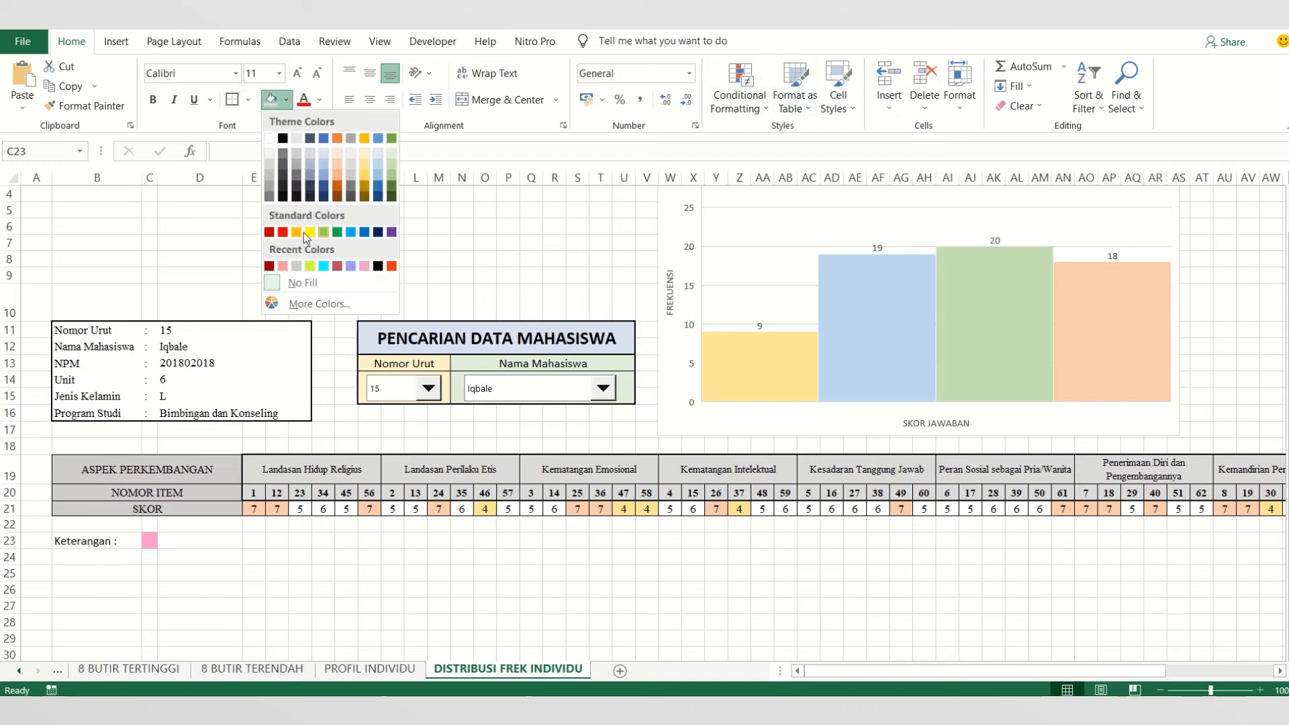
left_click(362, 164)
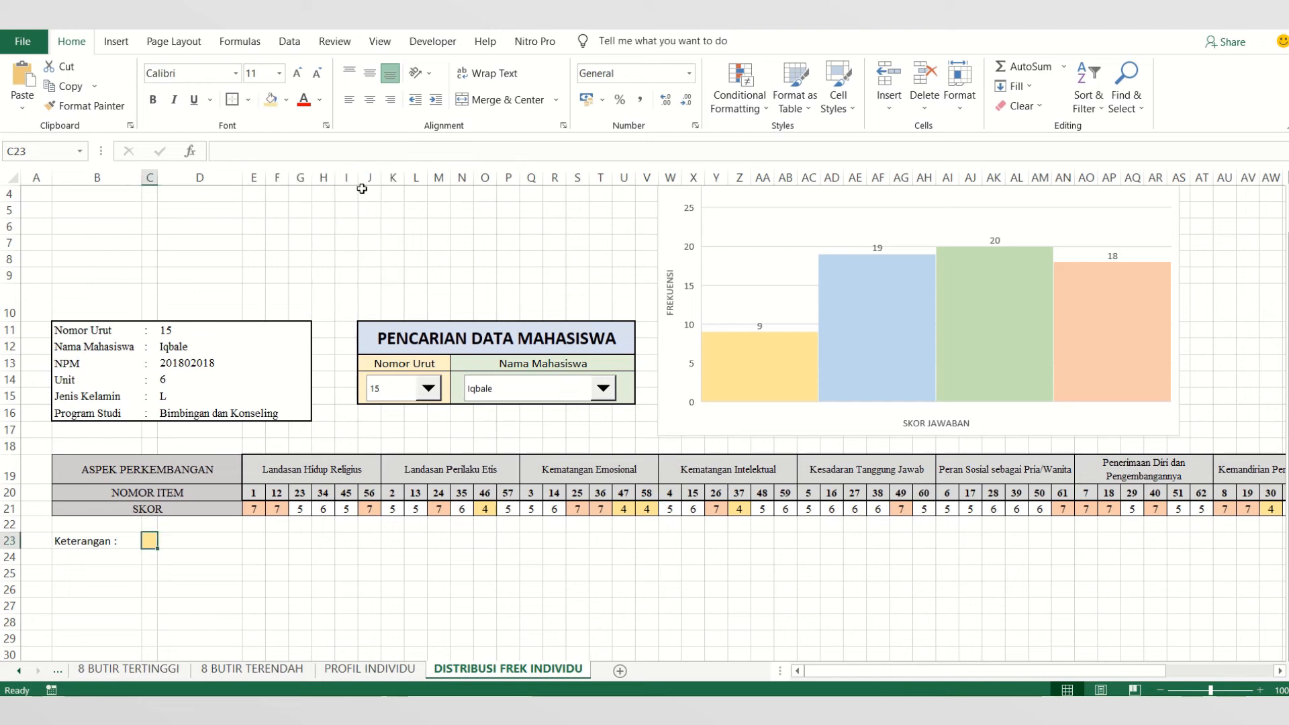
- Enter the legend text "Nilai tertinggi" in cell D23
left_click(219, 542)
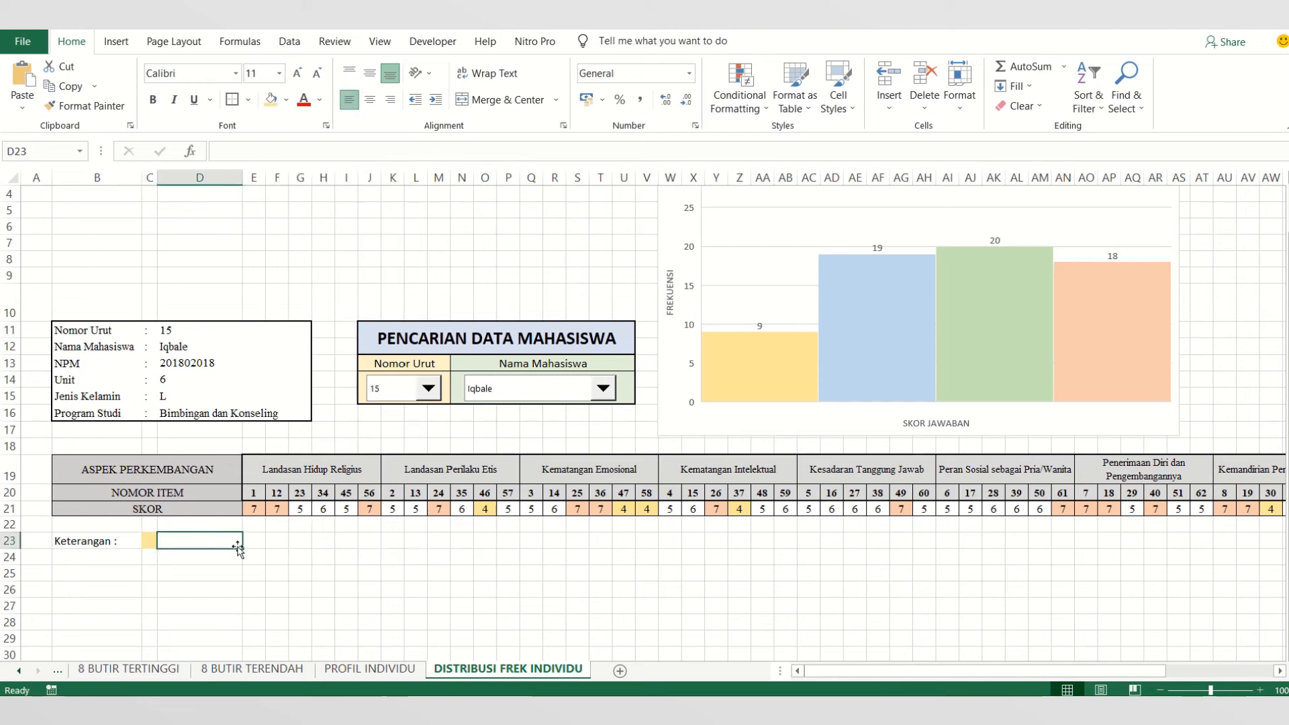
type("Nila")
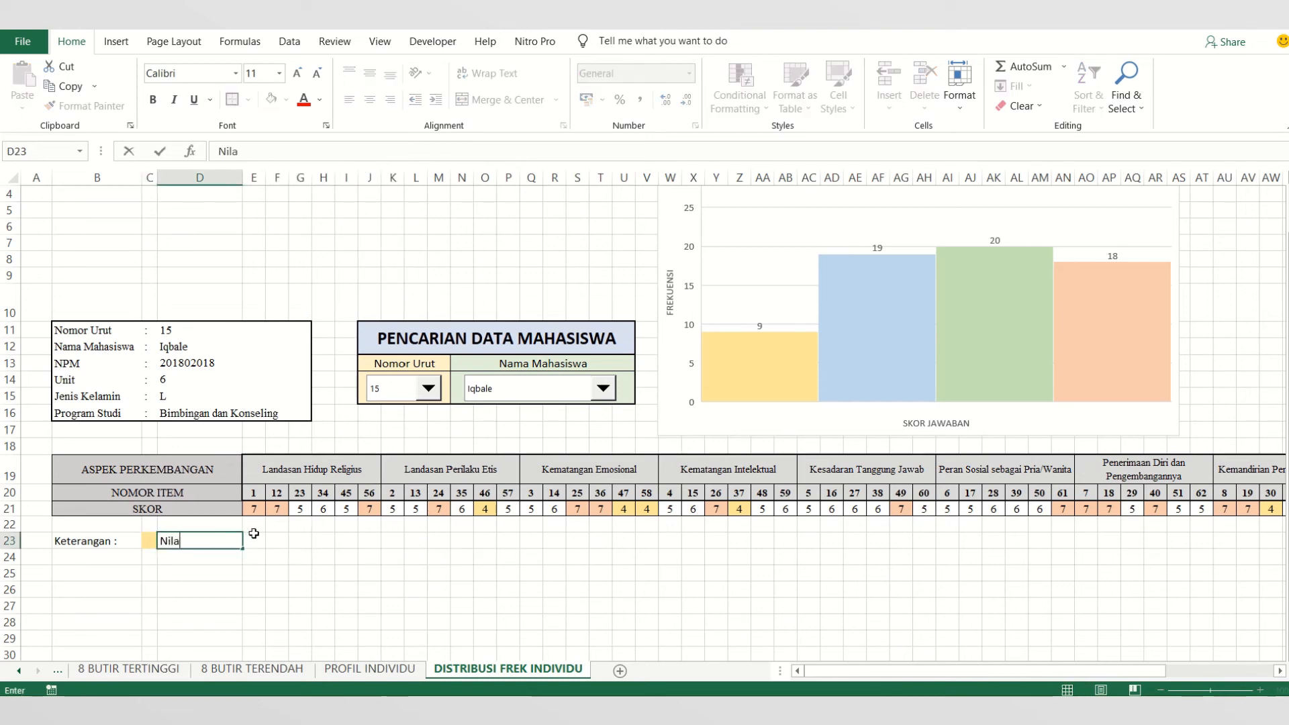
type("i teren")
key("BackSpace")
type("tinggi")
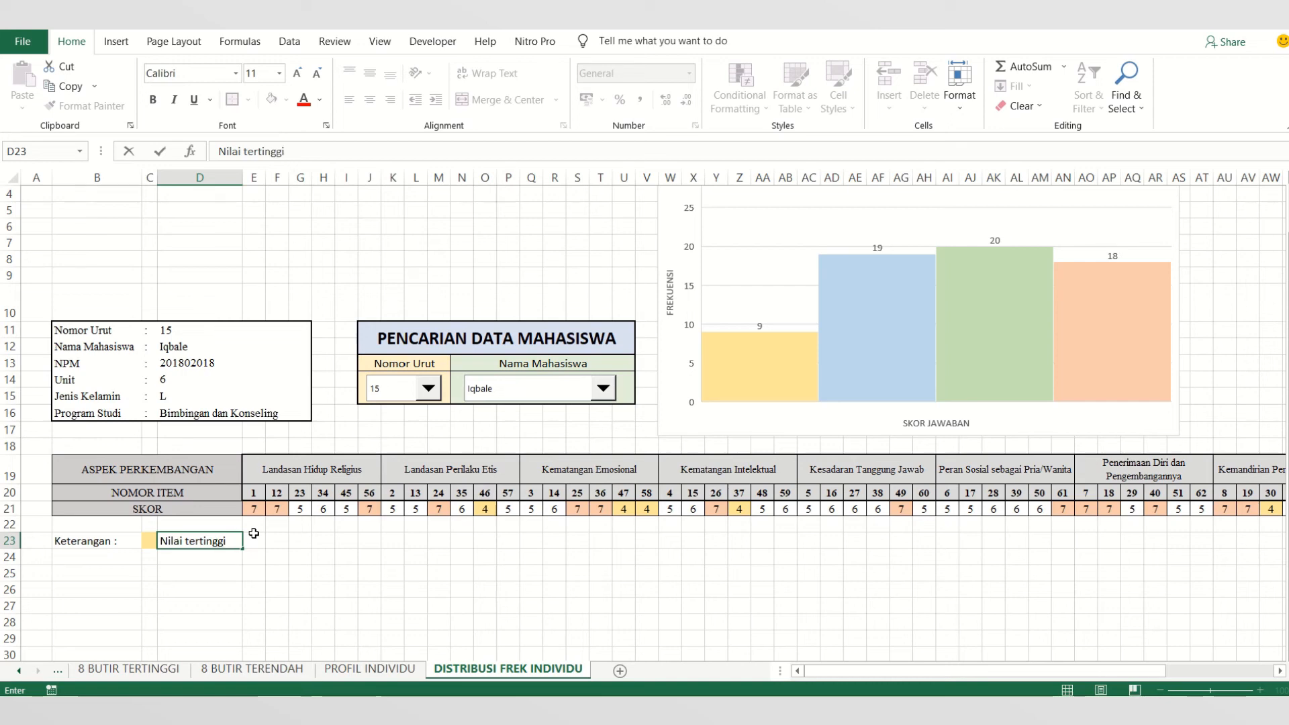
left_click(179, 589)
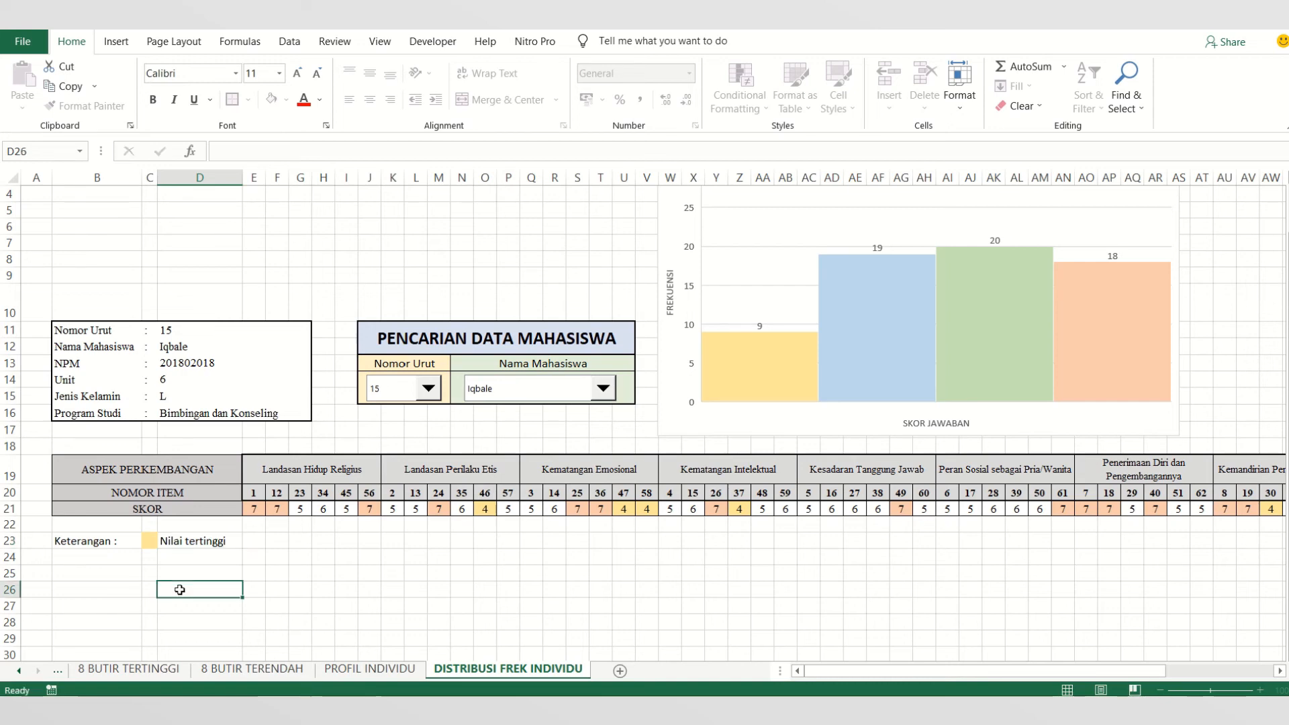
- Color the legend cells, filling C25 with light gold and C23 with light orange
left_click(153, 576)
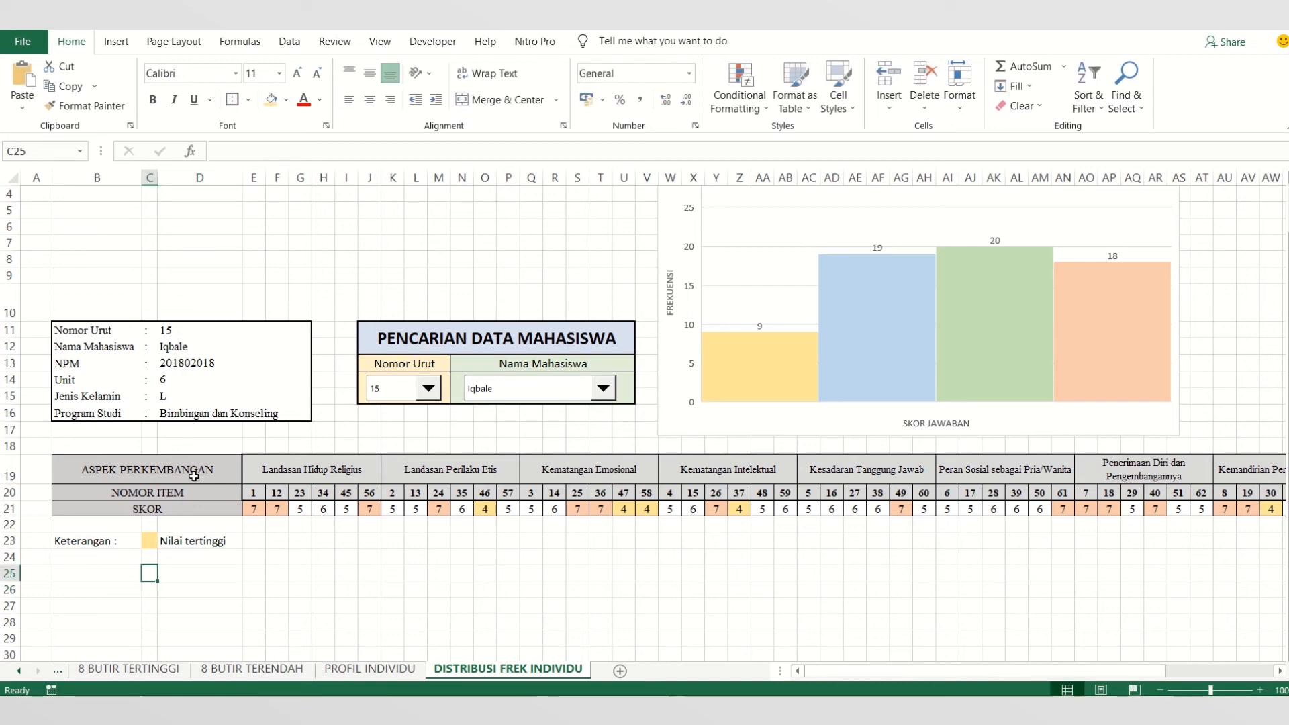
left_click(286, 100)
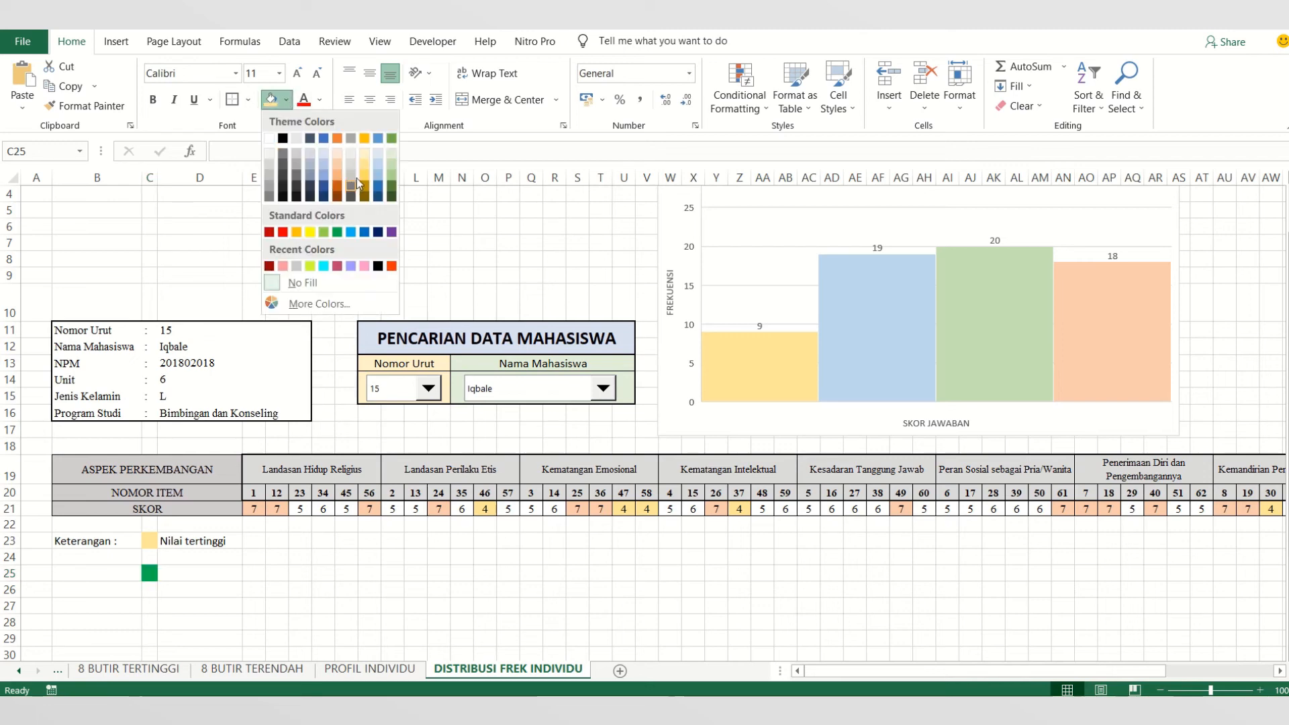
left_click(361, 161)
left_click(149, 541)
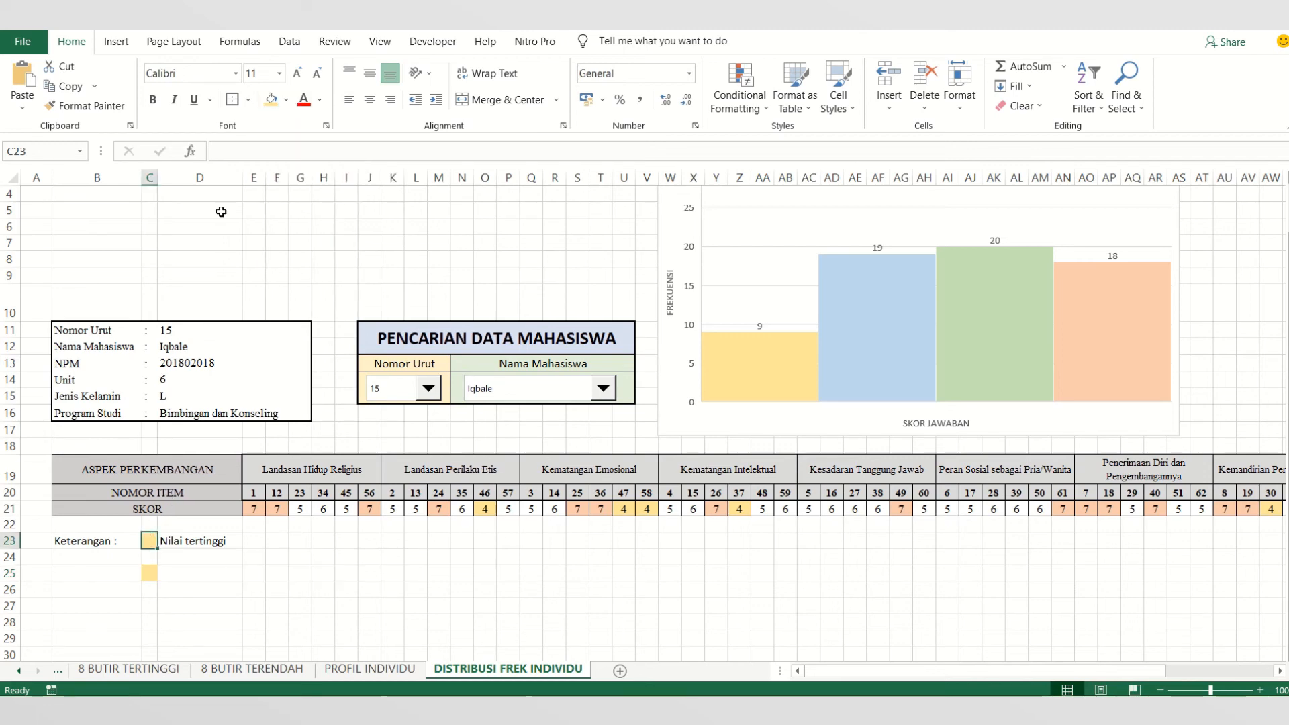
left_click(286, 100)
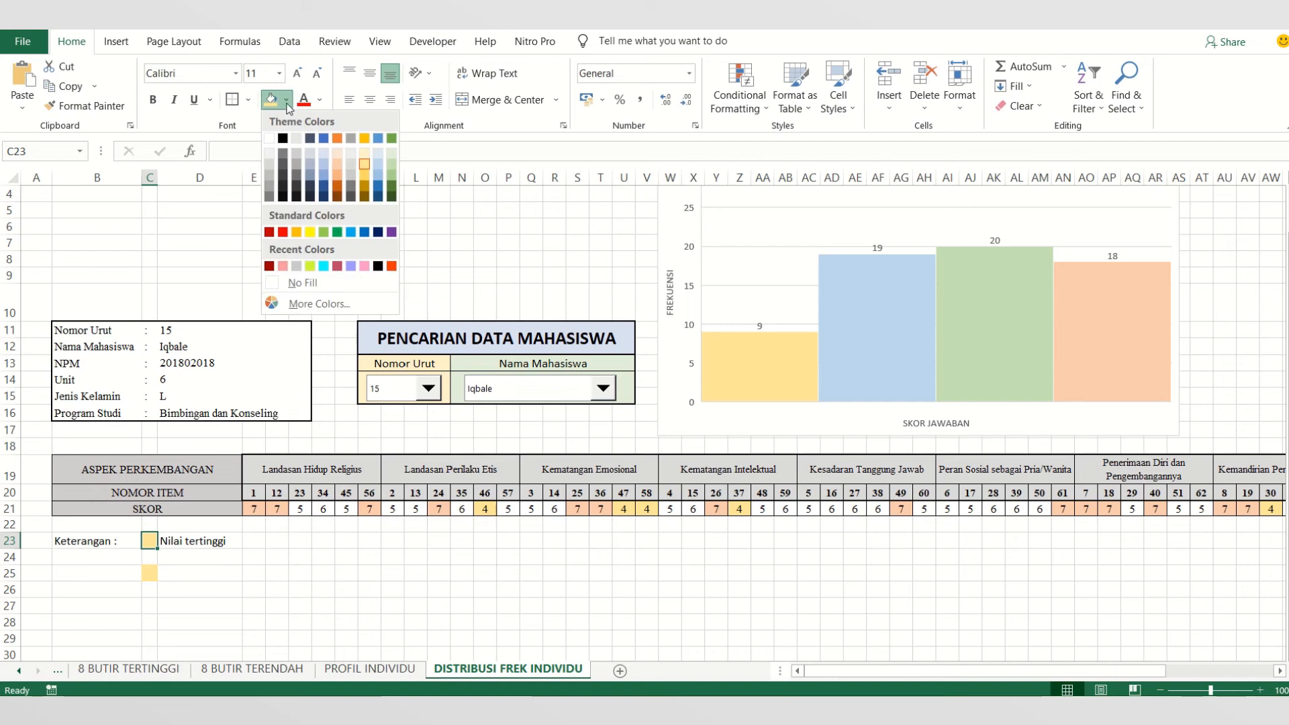
left_click(340, 162)
- Enter the legend text "Nilai terendah" in cell D25
left_click(221, 575)
type("N")
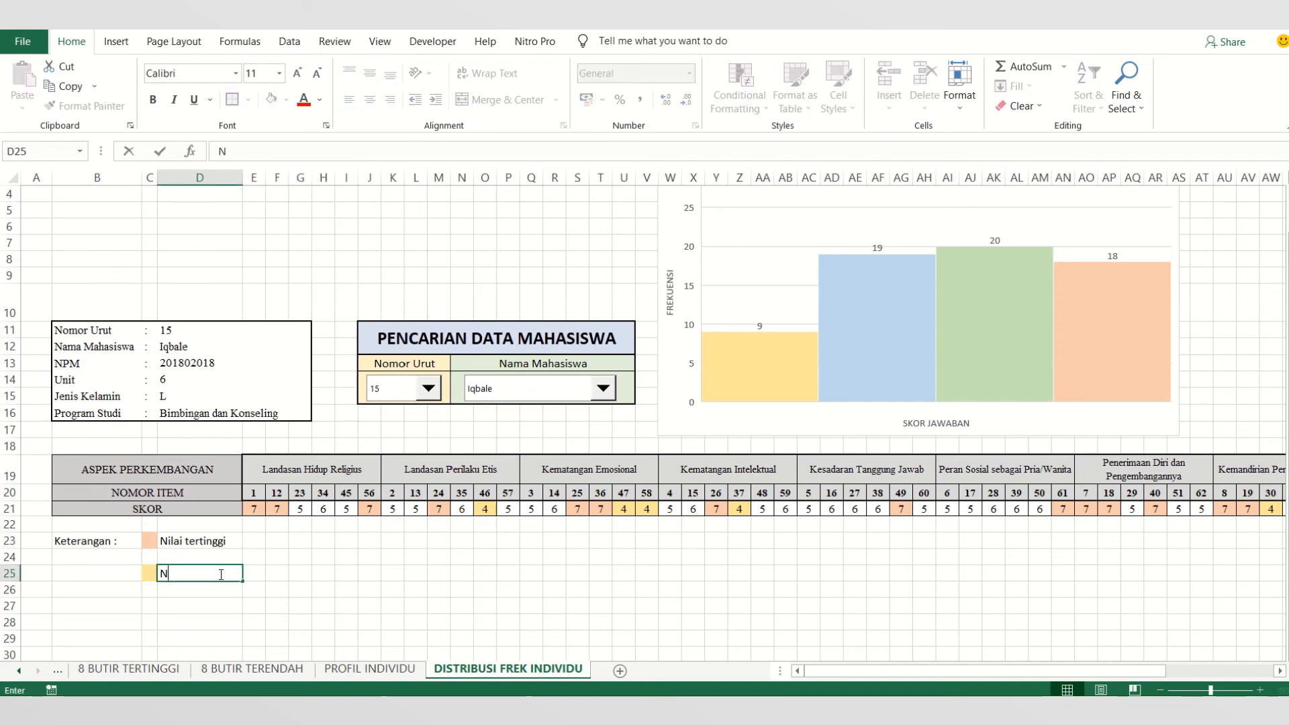
type("ilai terendah")
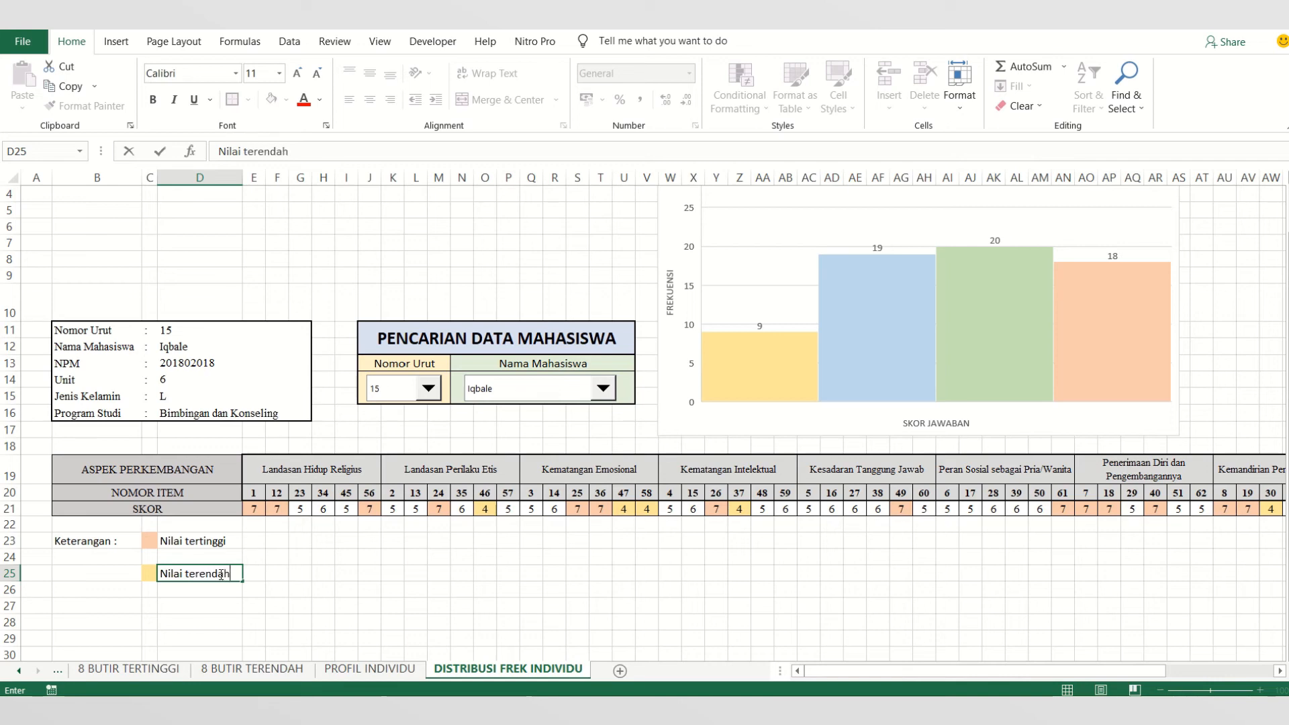
left_click(459, 558)
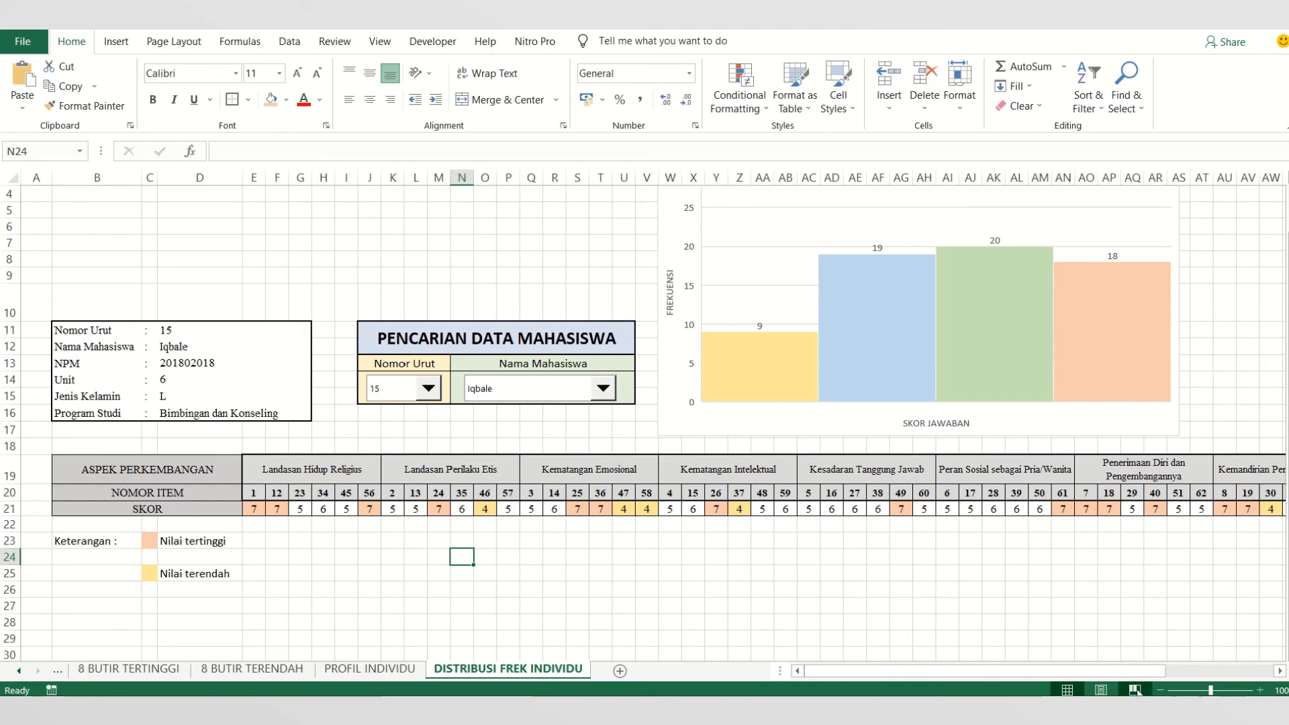
- Show the sheet in page break preview and extend the print area to column BS and row 26
left_click(1135, 691)
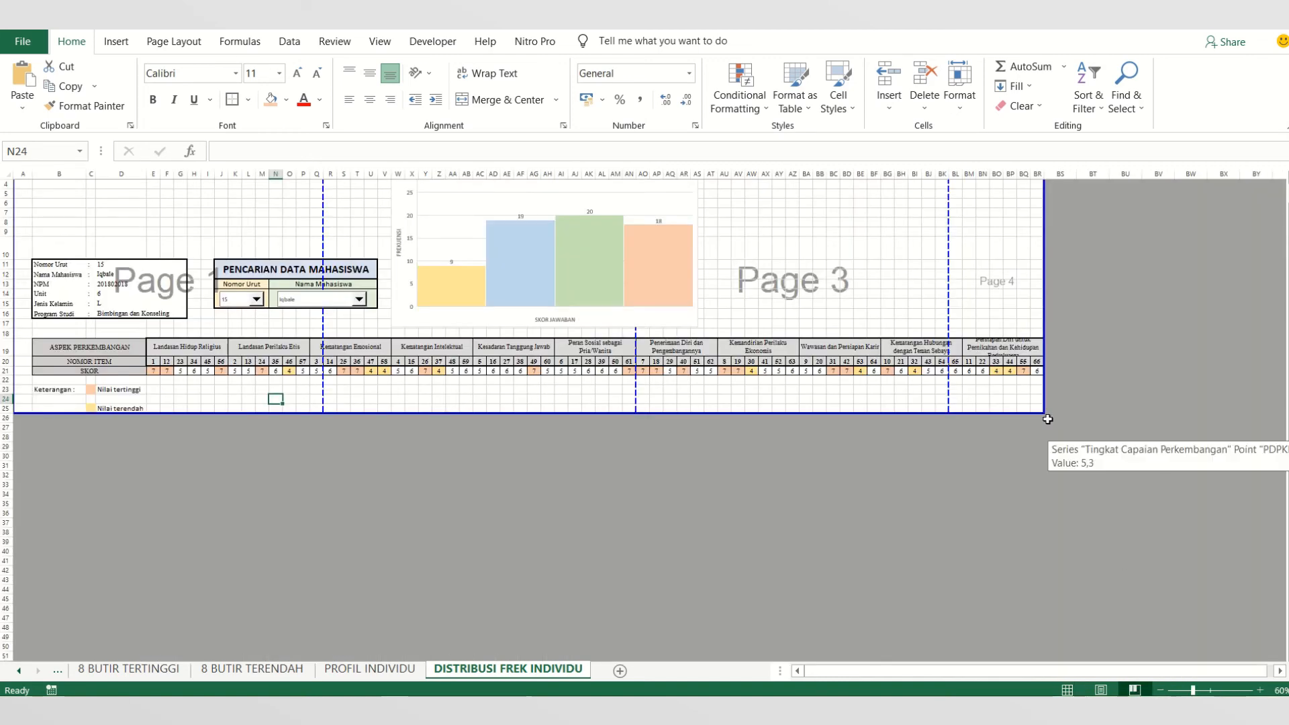
left_click_drag(1045, 414, 1077, 426)
left_click(1023, 523)
scroll(1004, 611, "up", 1)
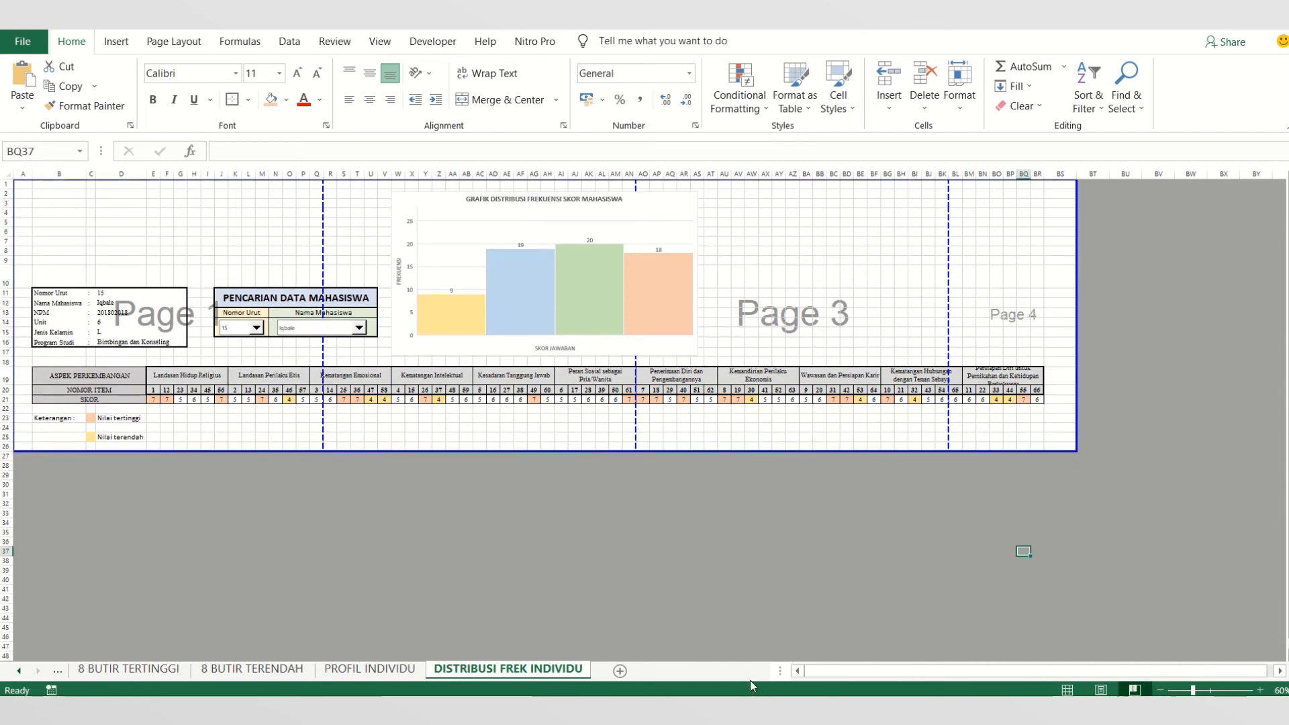
scroll(671, 632, "up", 3)
scroll(622, 621, "up", 4)
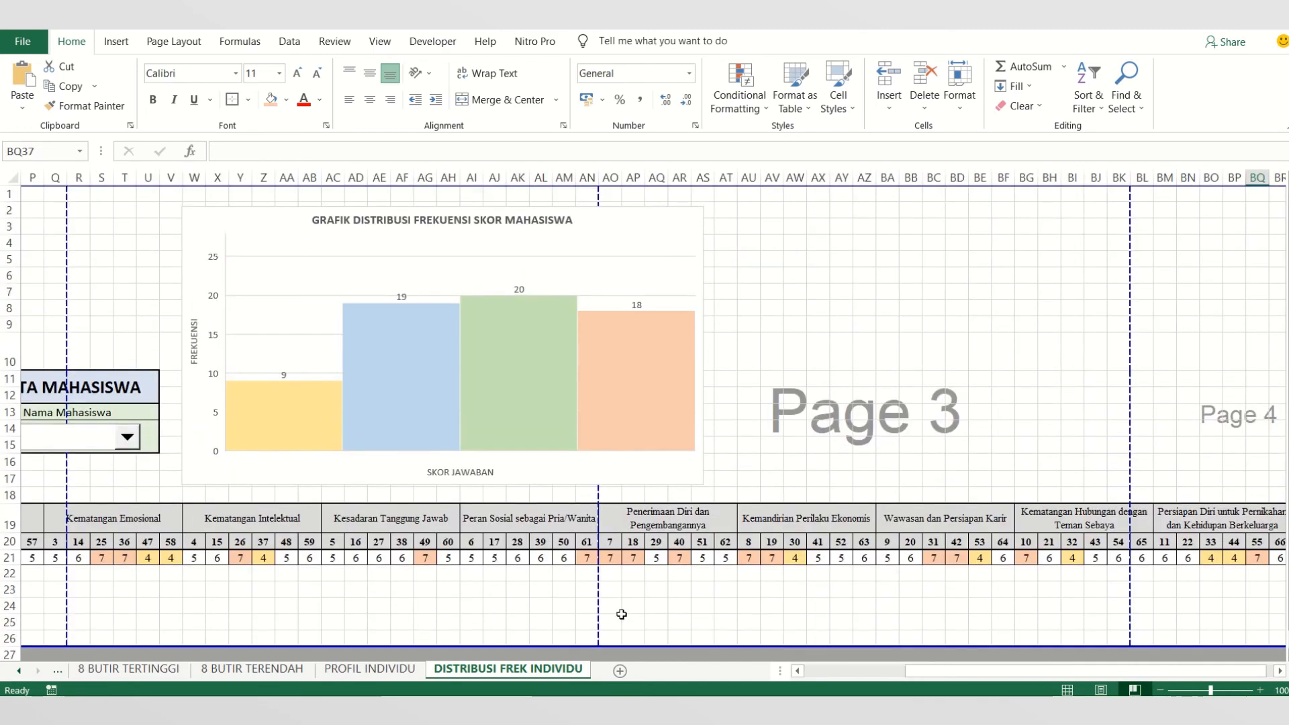
left_click_drag(982, 671, 776, 691)
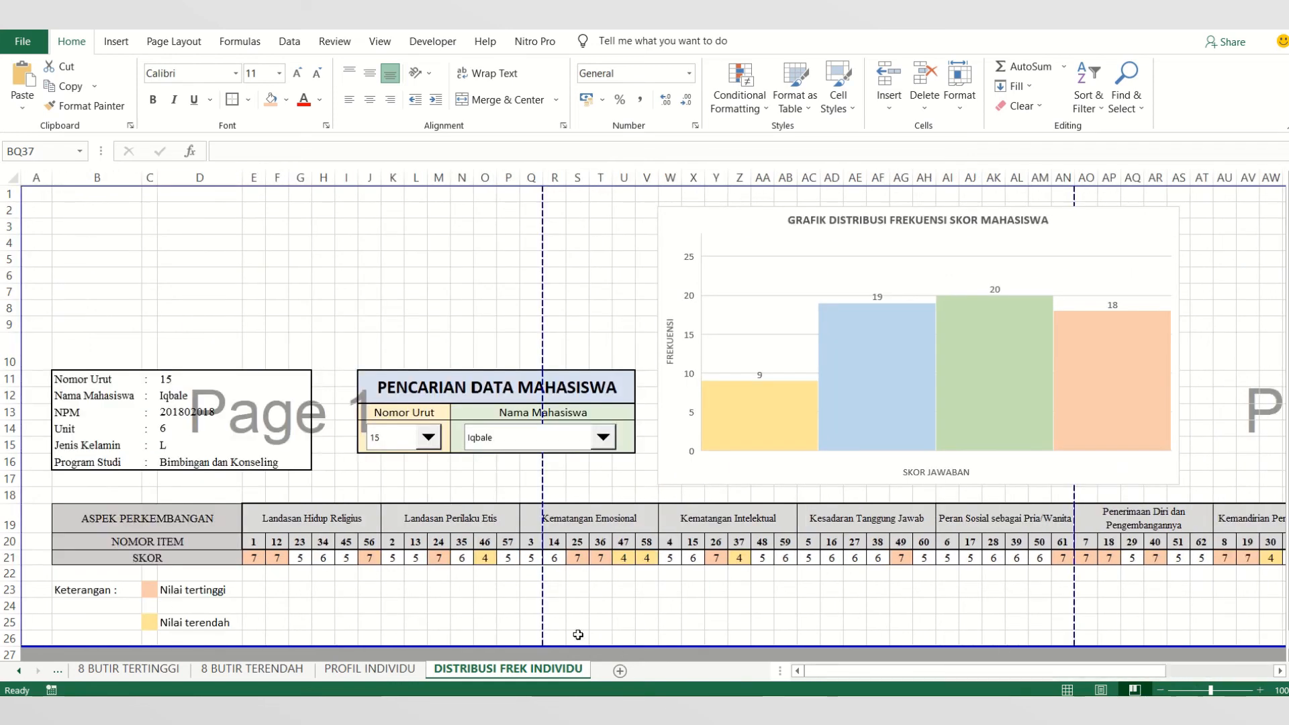
scroll(583, 624, "down", 4)
scroll(584, 625, "up", 4)
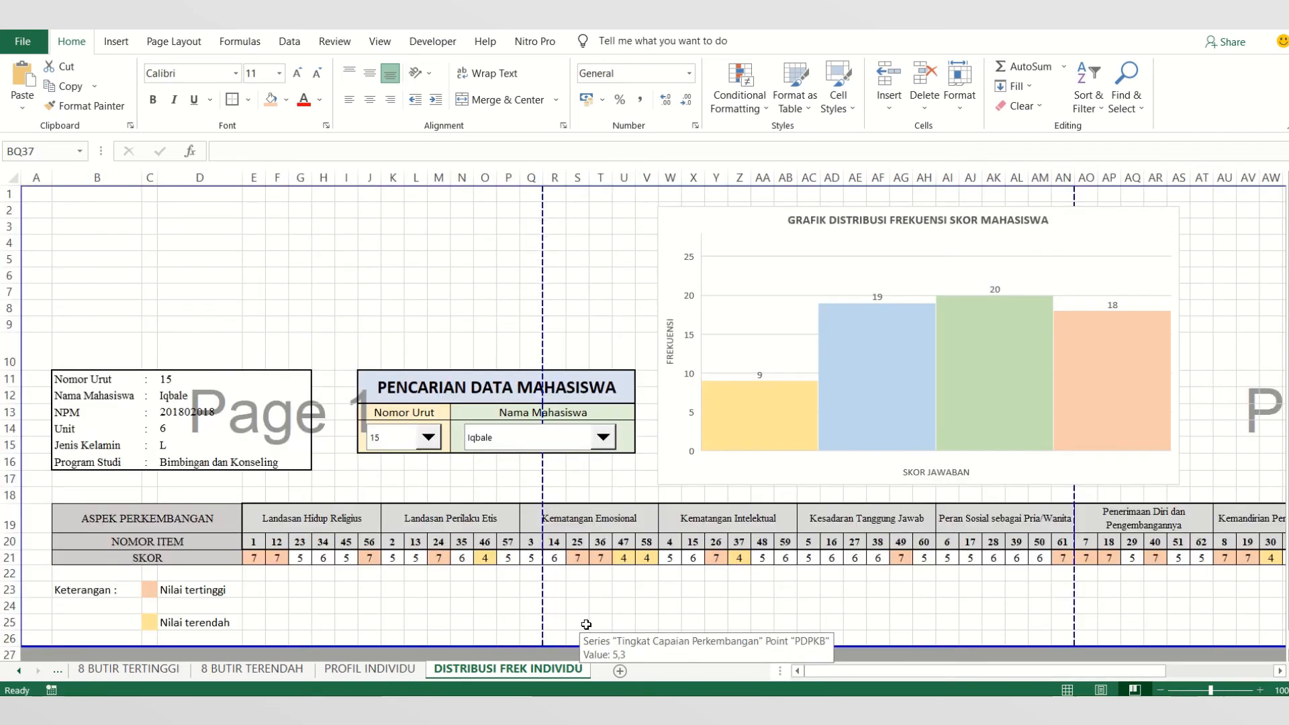
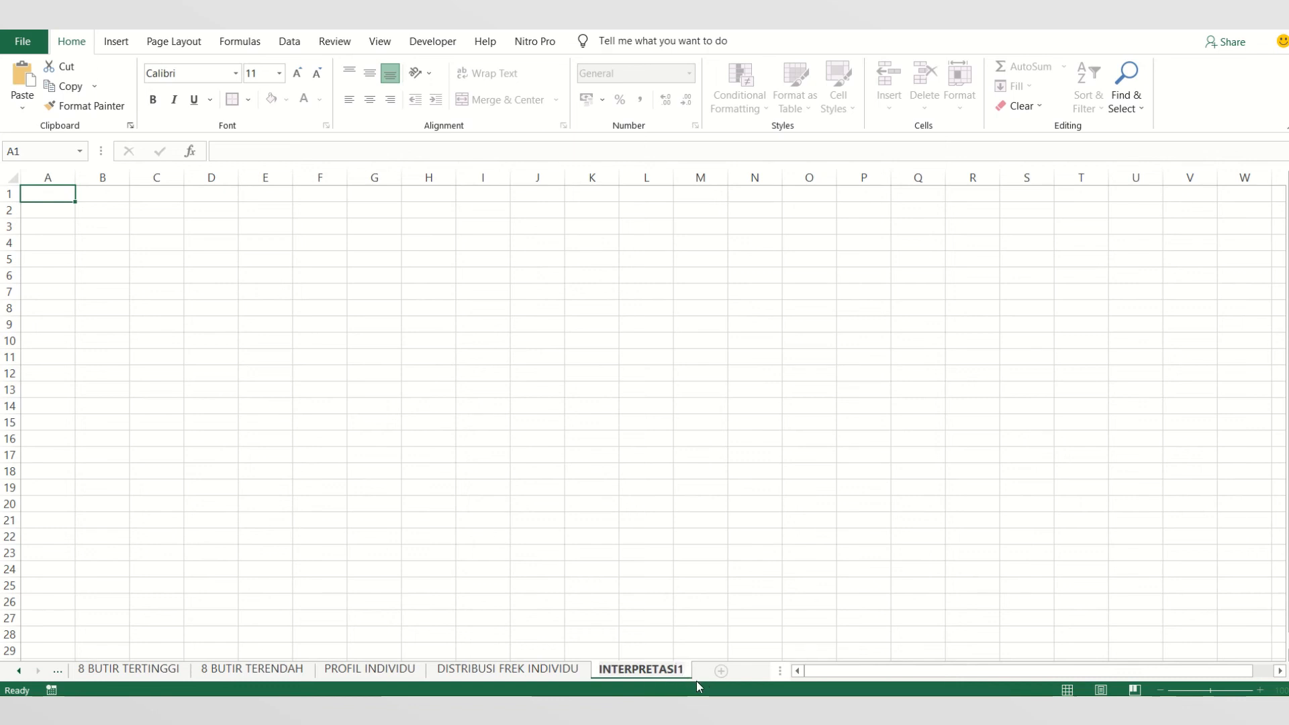
- Confirm INTERPRETASI1 as the name of the new sheet
key("Return")
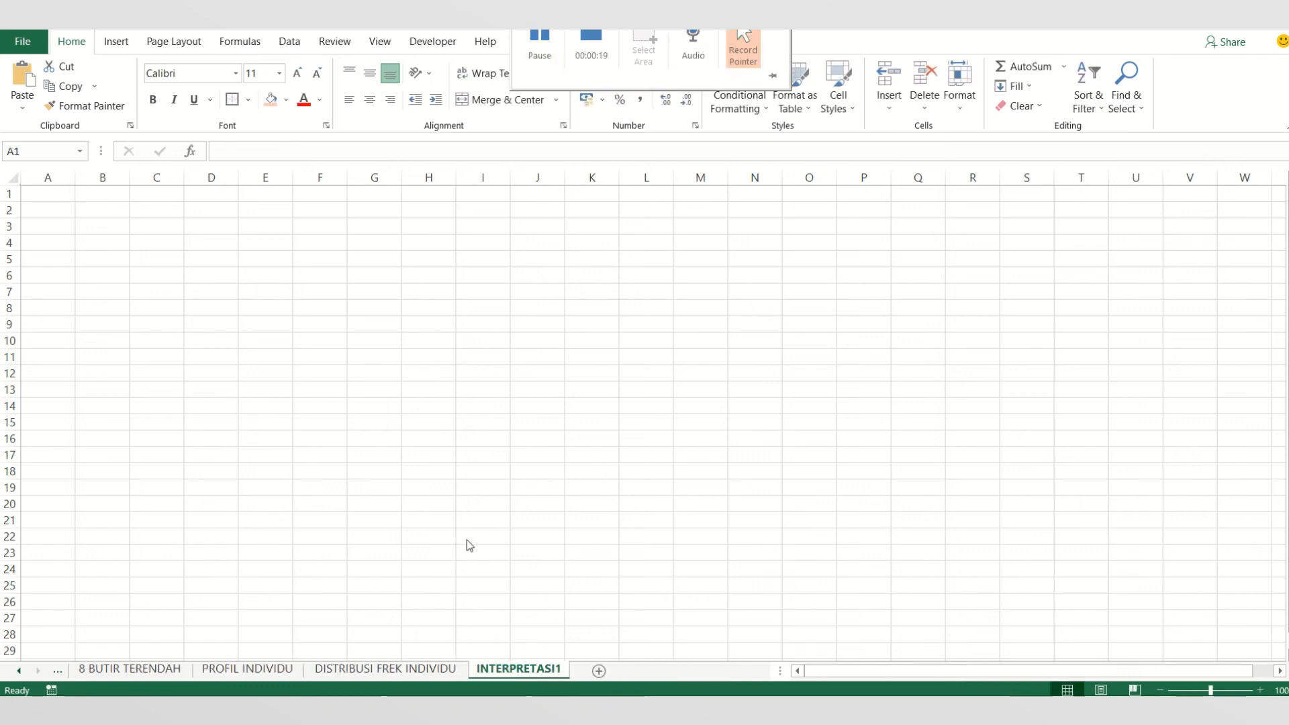
- Draw a large text box on the INTERPRETASI1 sheet, spanning roughly columns B to K from row 1 to about row 29
left_click(118, 42)
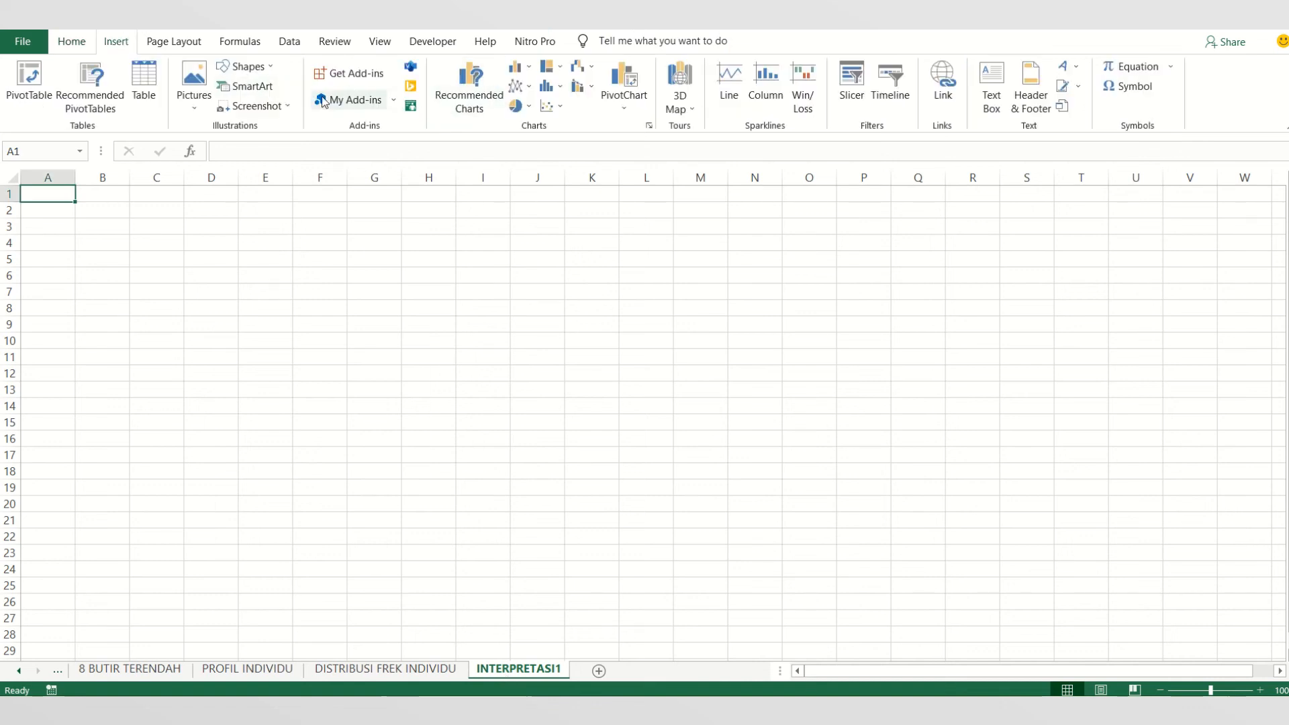
left_click(201, 109)
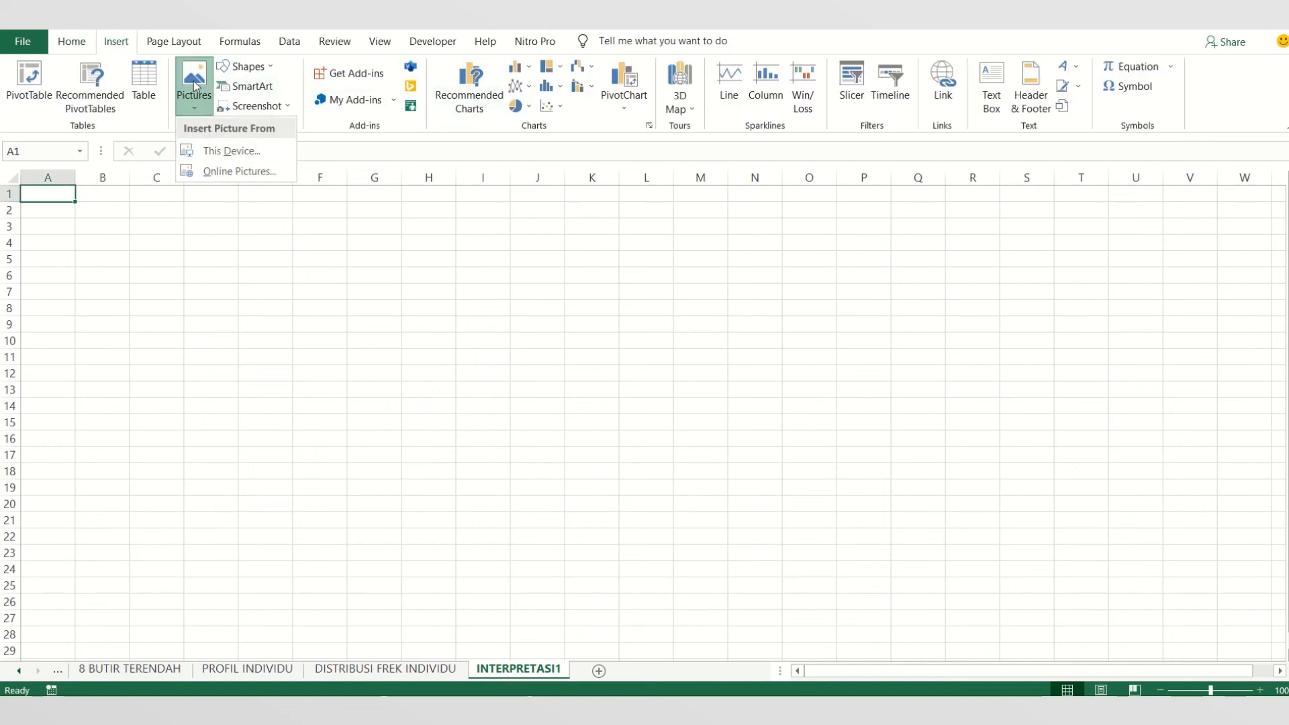
left_click(194, 96)
left_click(239, 67)
left_click(222, 106)
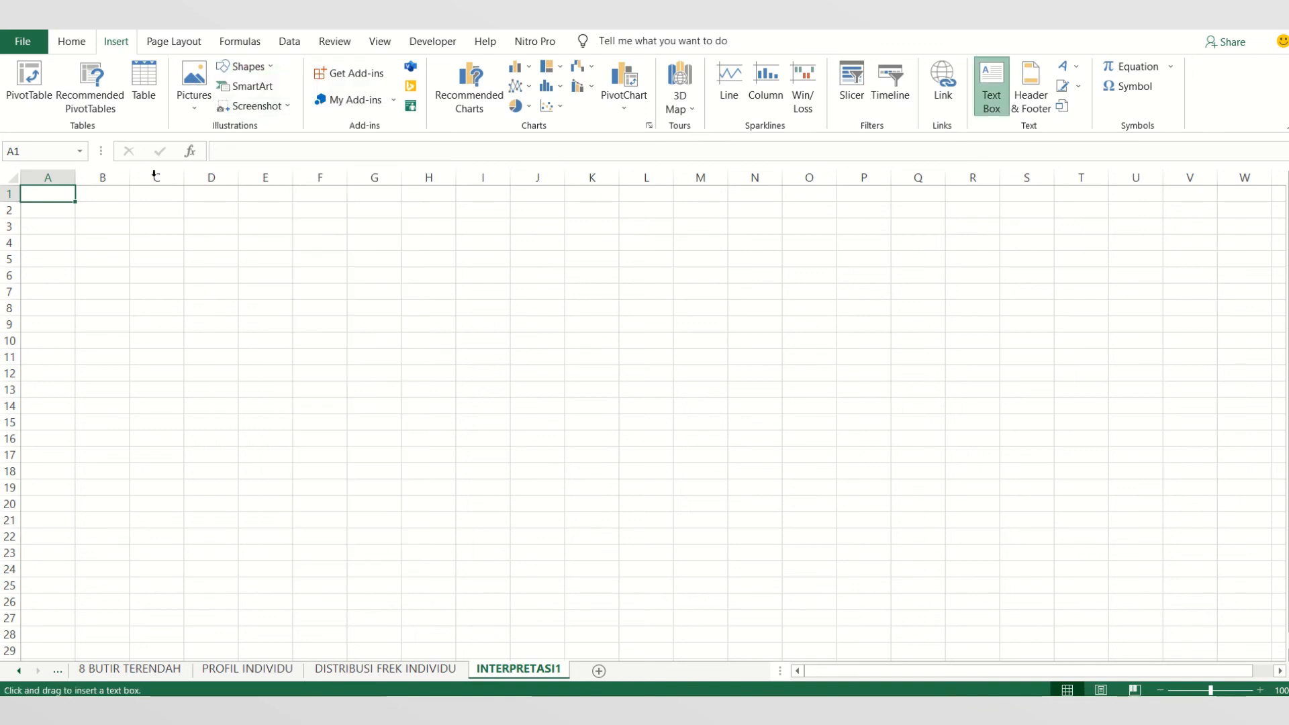
left_click_drag(69, 189, 610, 655)
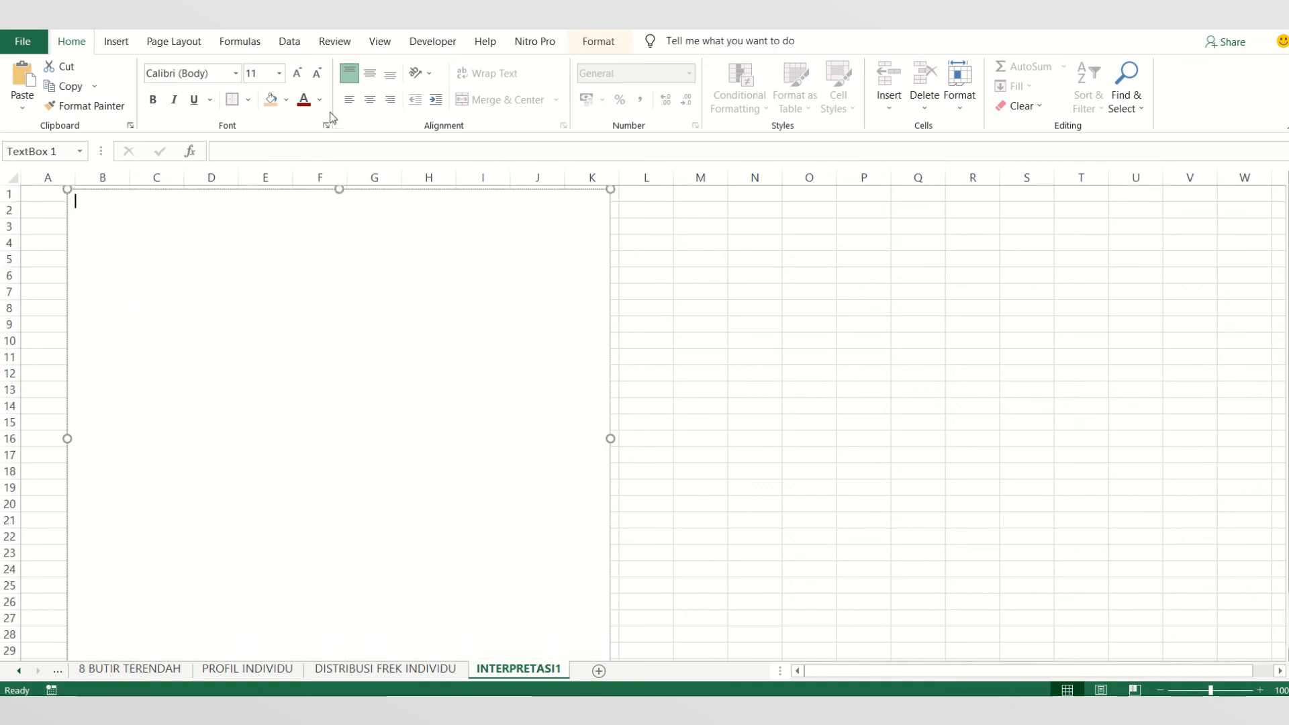
- Align the text box content to top and centre and enter the title INTERPRETASI
left_click(369, 99)
left_click(369, 72)
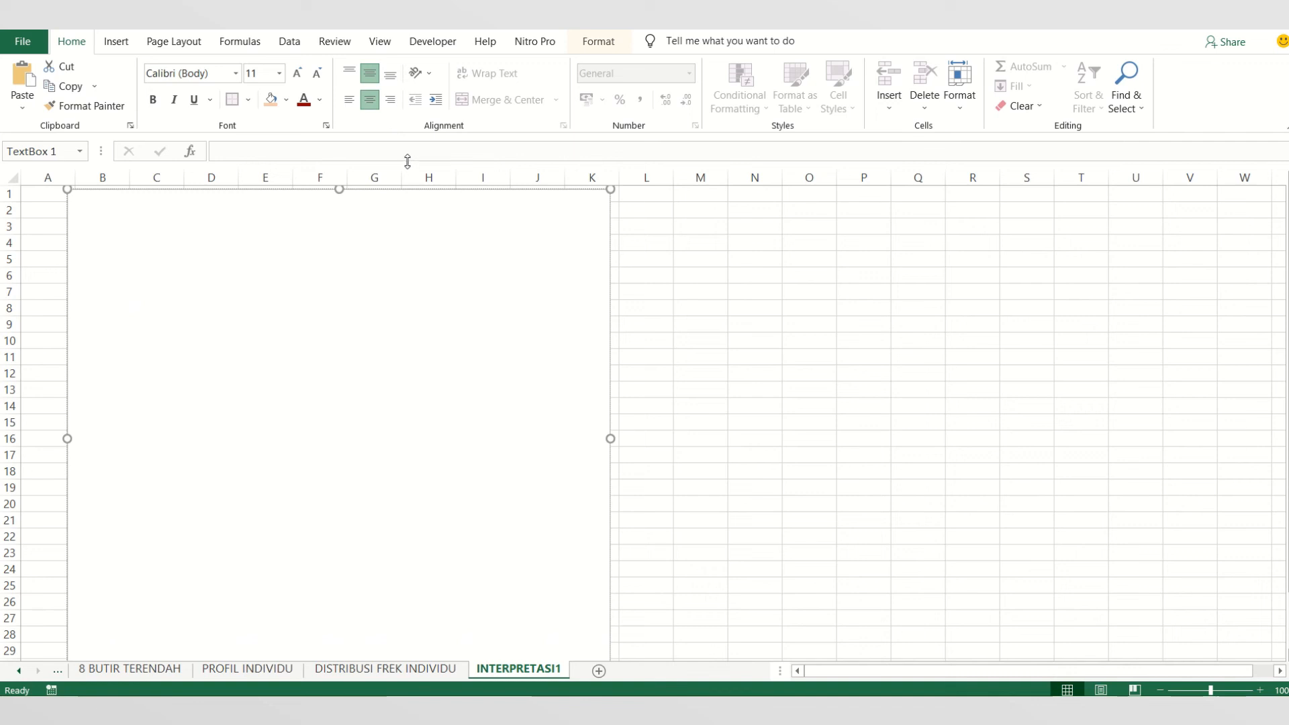
left_click(349, 74)
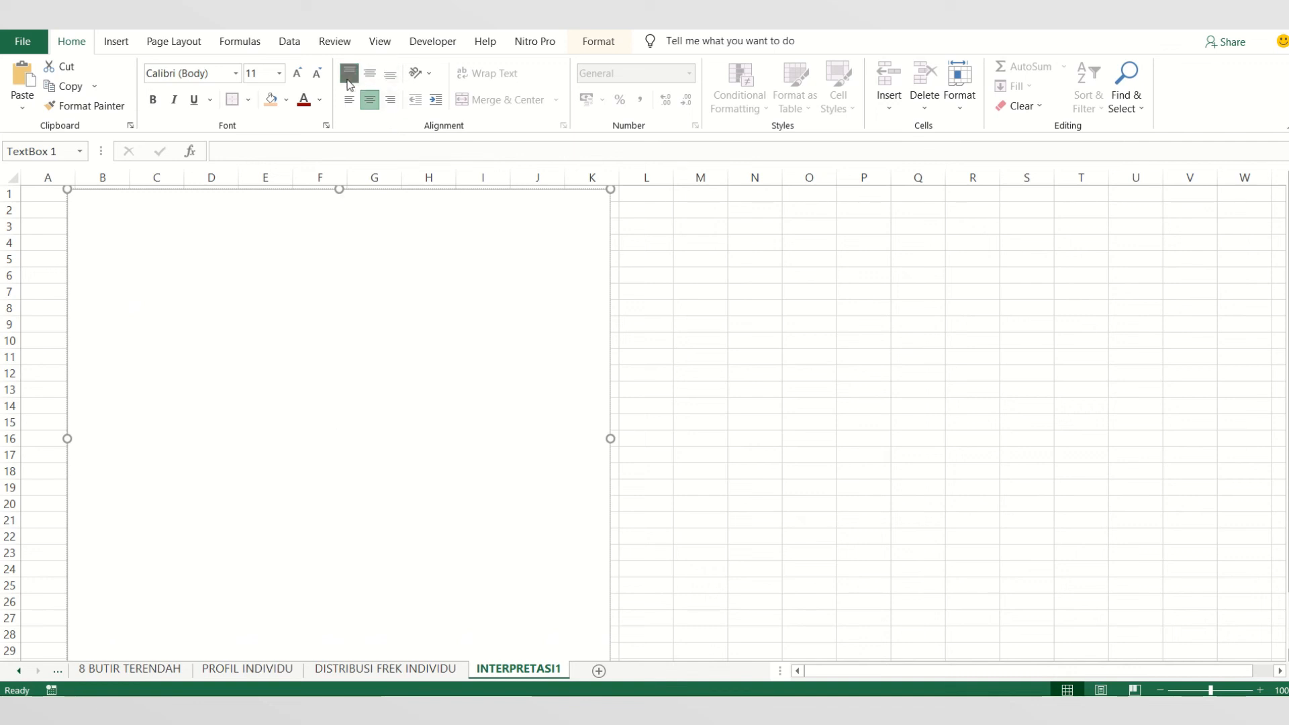
type("INTERPRETASI")
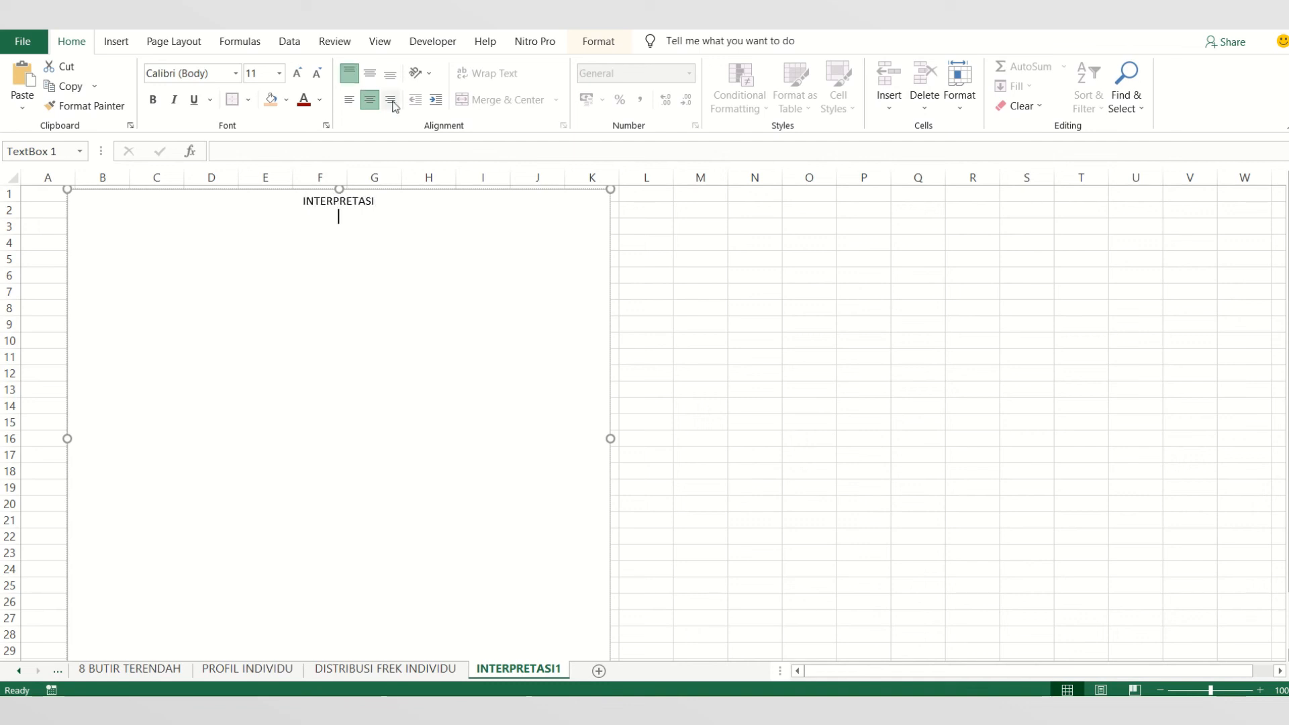
- Left-align the line below the title, then delete the whole text box
left_click(352, 106)
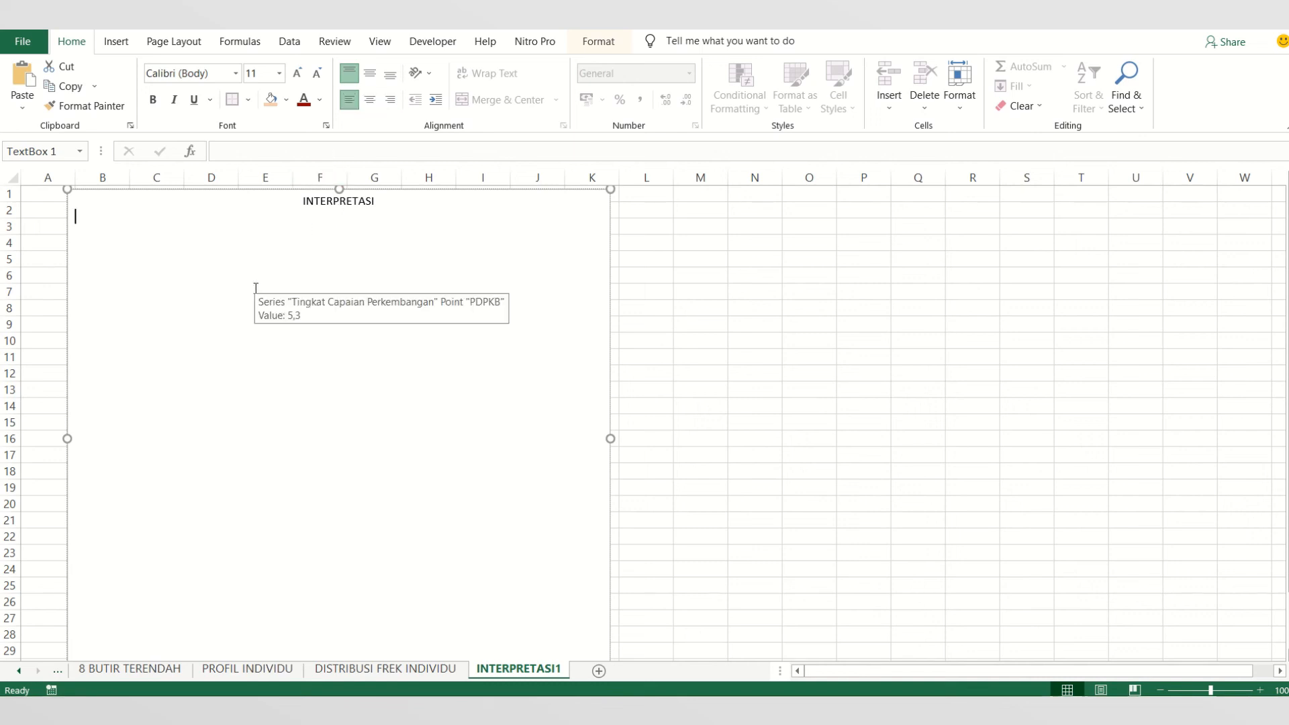
left_click(609, 302)
key("ctrl+e")
key("Delete")
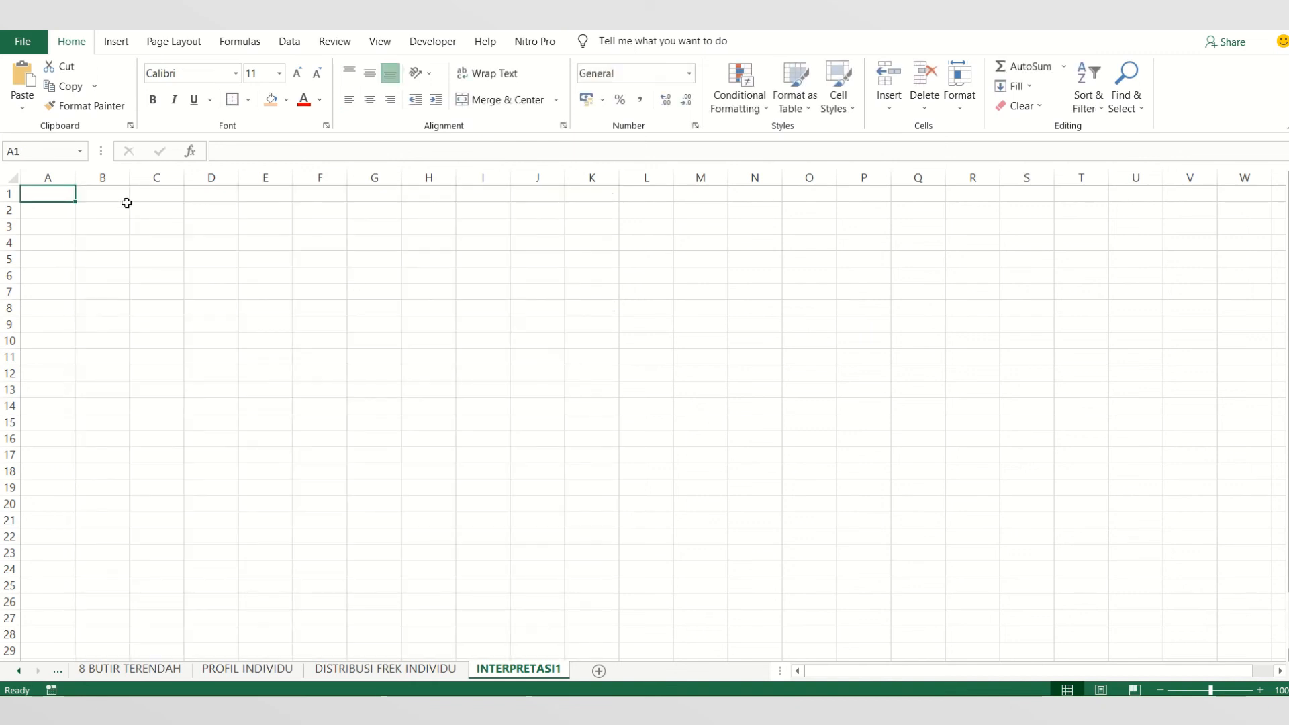
- Merge and centre the range B2:J54 on the INTERPRETASI1 sheet
left_click_drag(70, 189, 135, 244)
left_click_drag(133, 320, 133, 309)
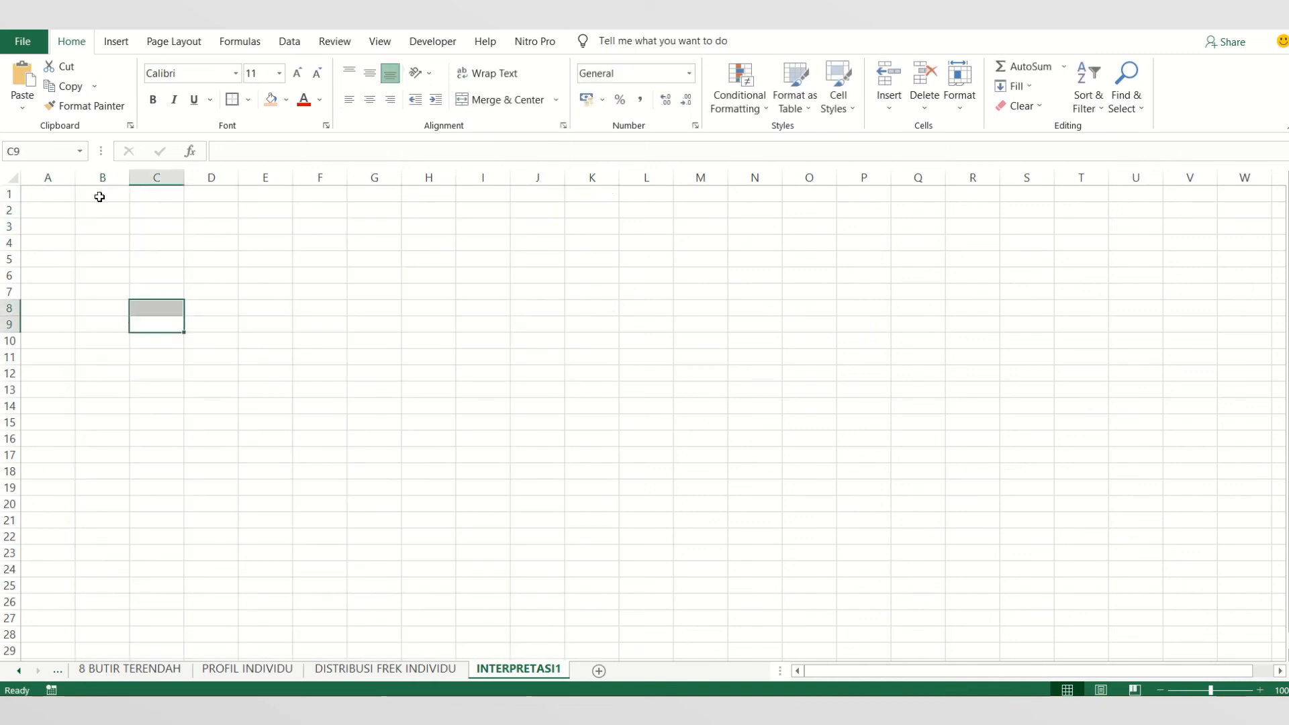
left_click_drag(104, 209, 538, 575)
scroll(524, 403, "up", 6)
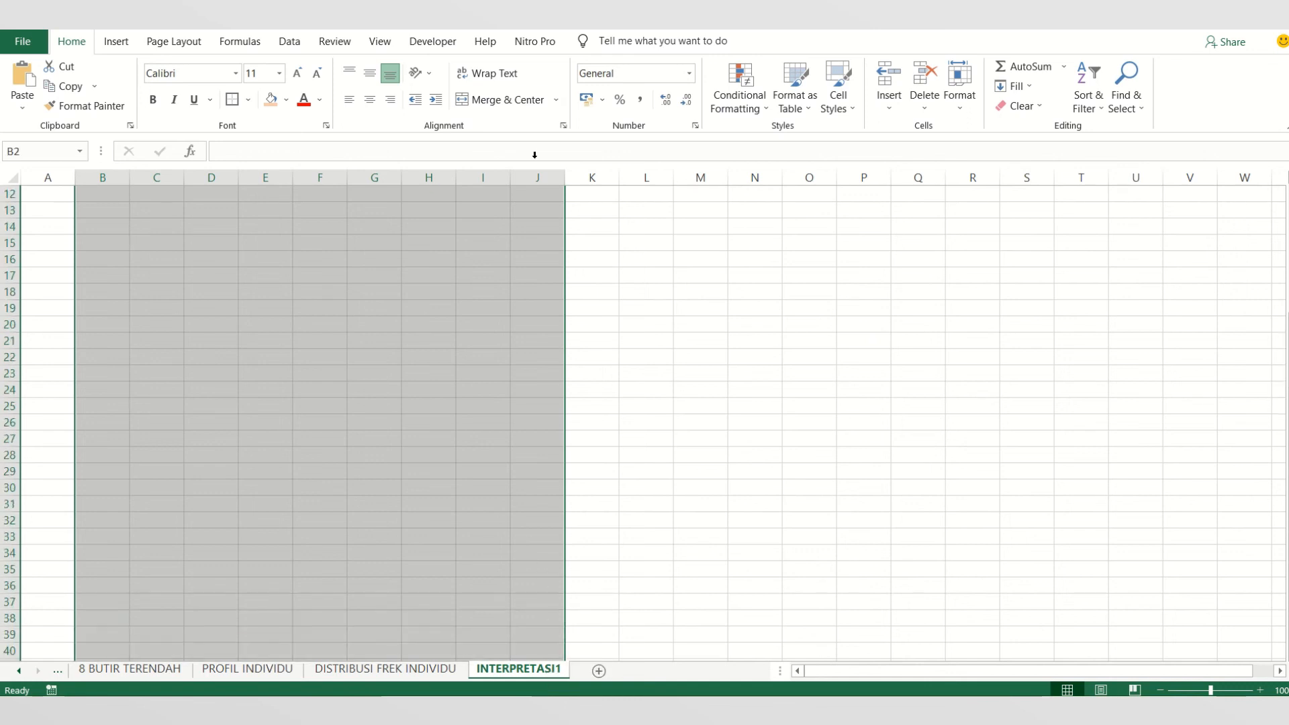
left_click(501, 102)
scroll(430, 363, "down", 2)
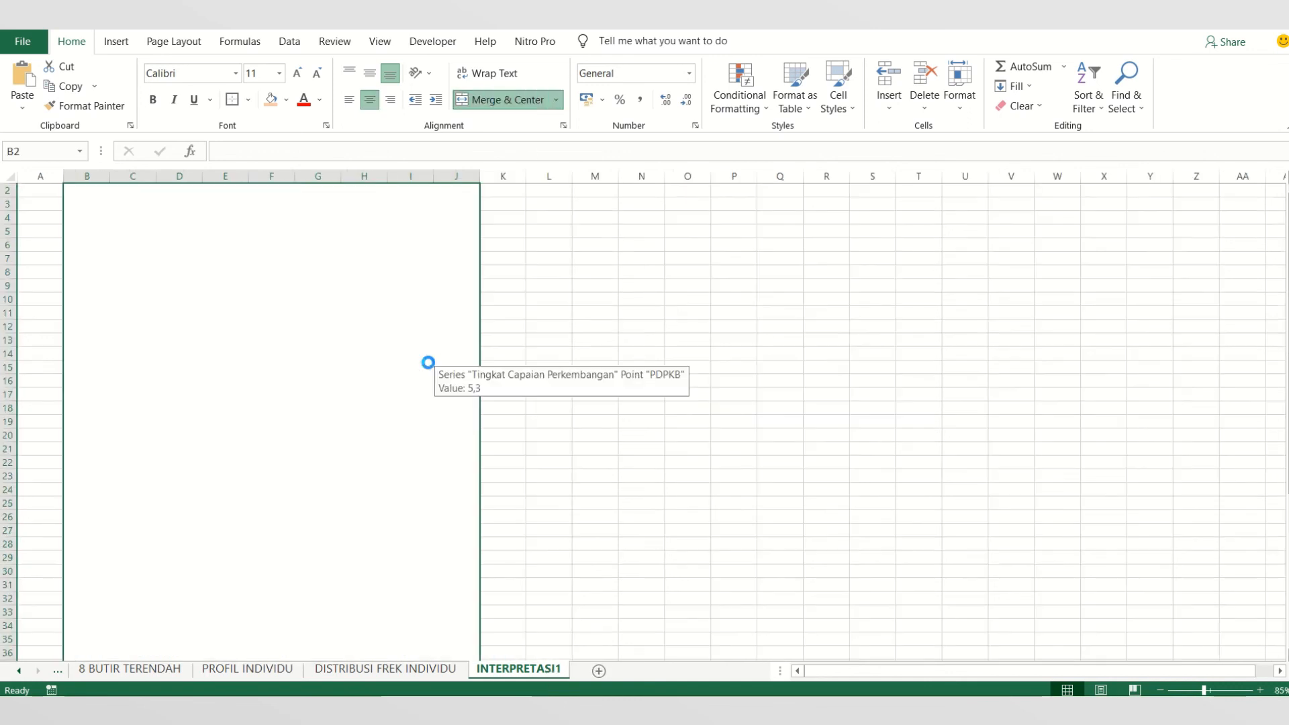
- Enter the title INTERPRETASI in the merged block starting at B2 and align it to the top
double_click(210, 198)
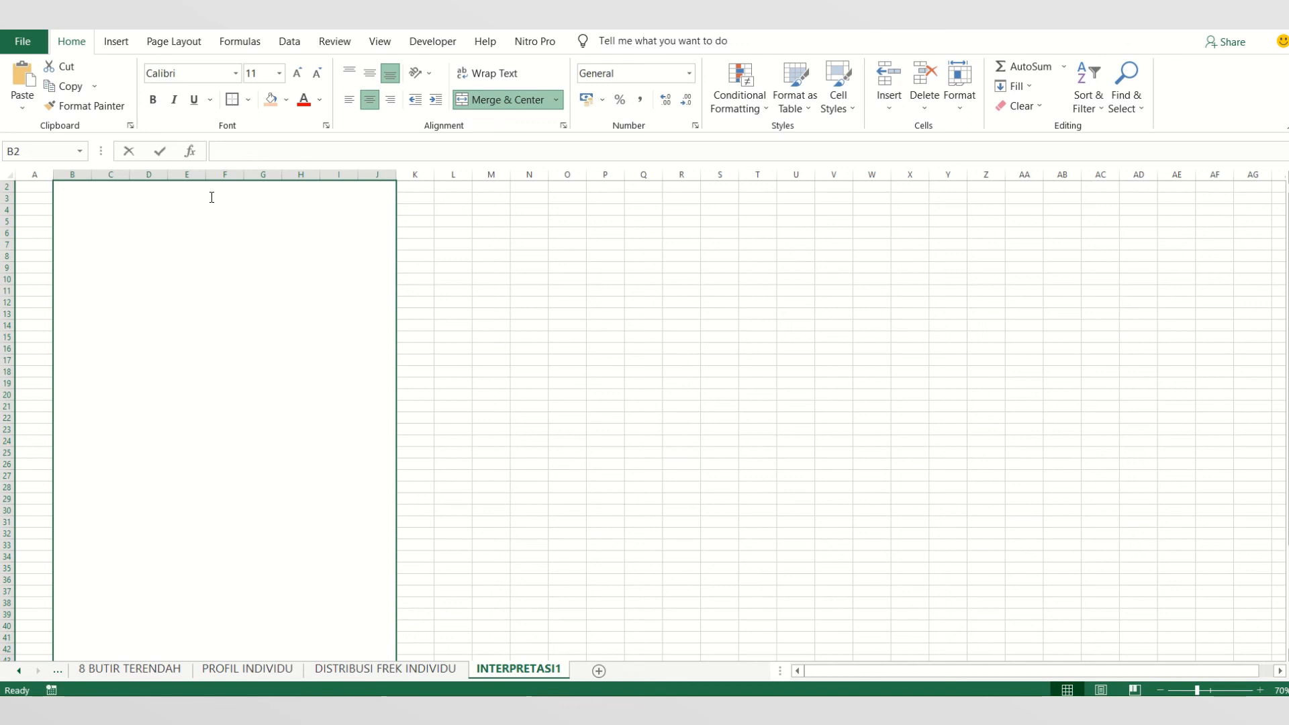
type("IN")
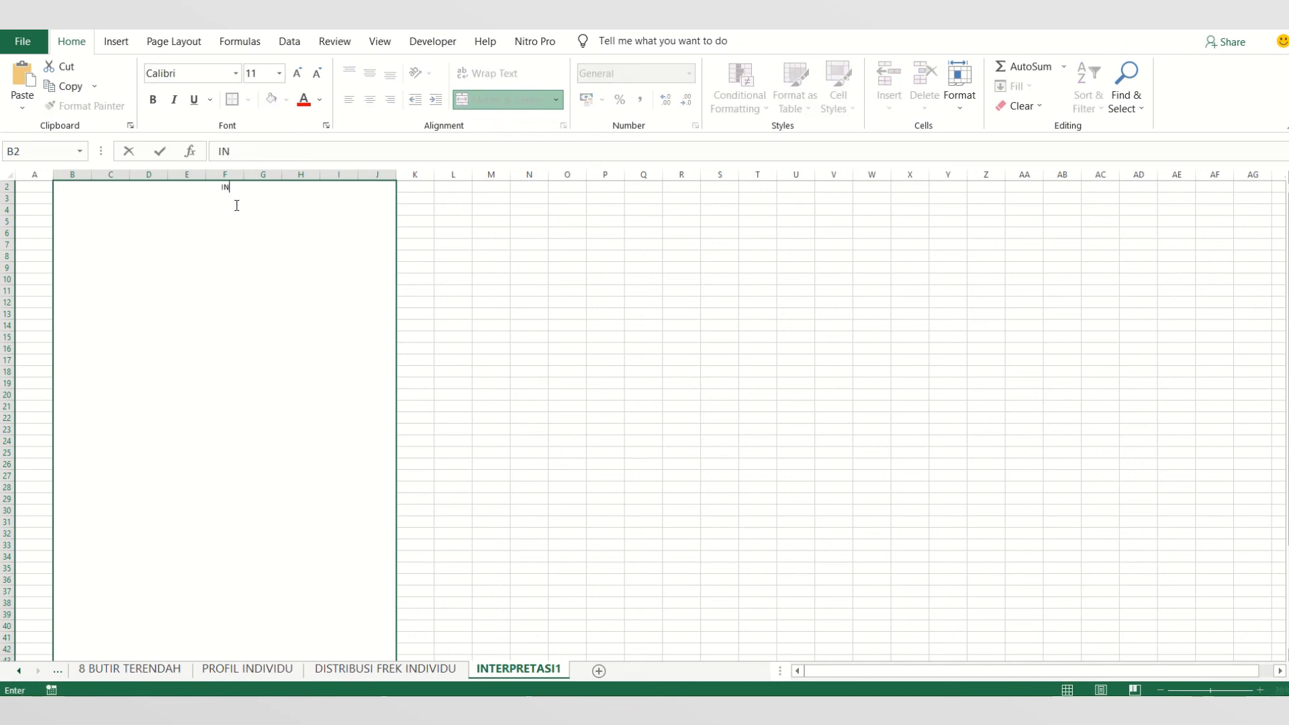
type("TERPRETASI")
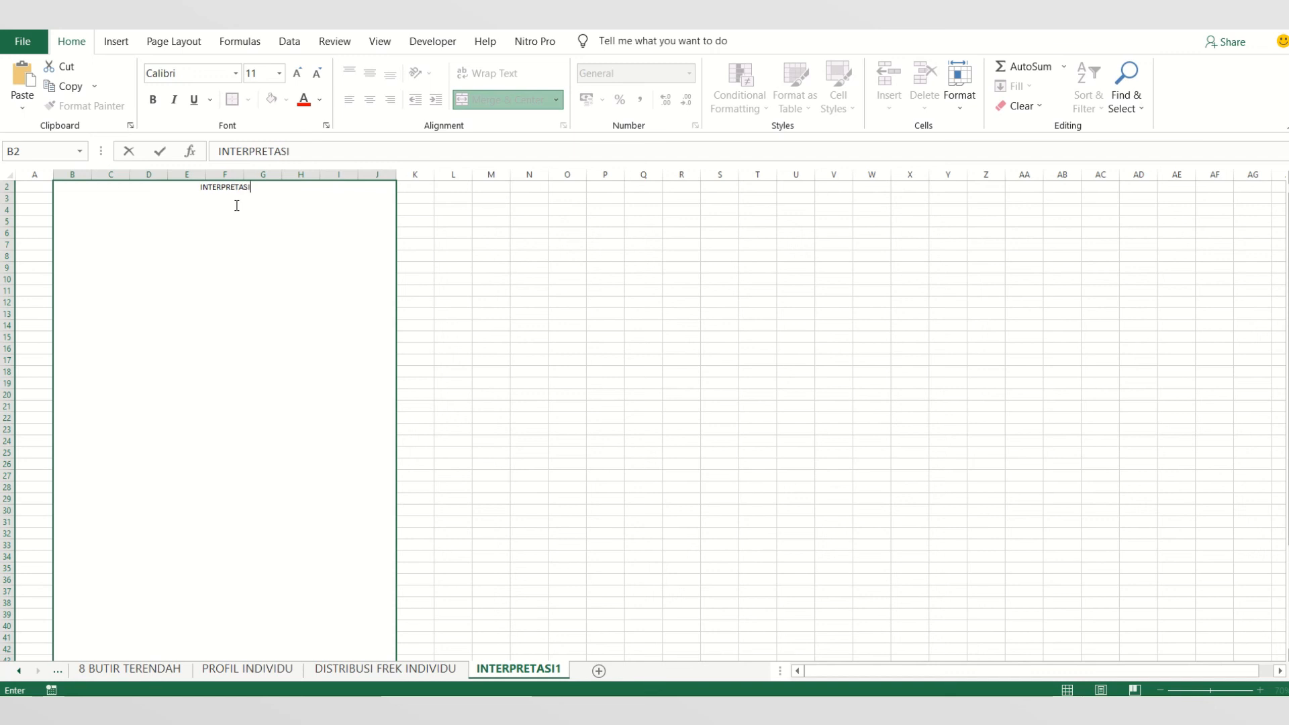
key("Return")
left_click(227, 378)
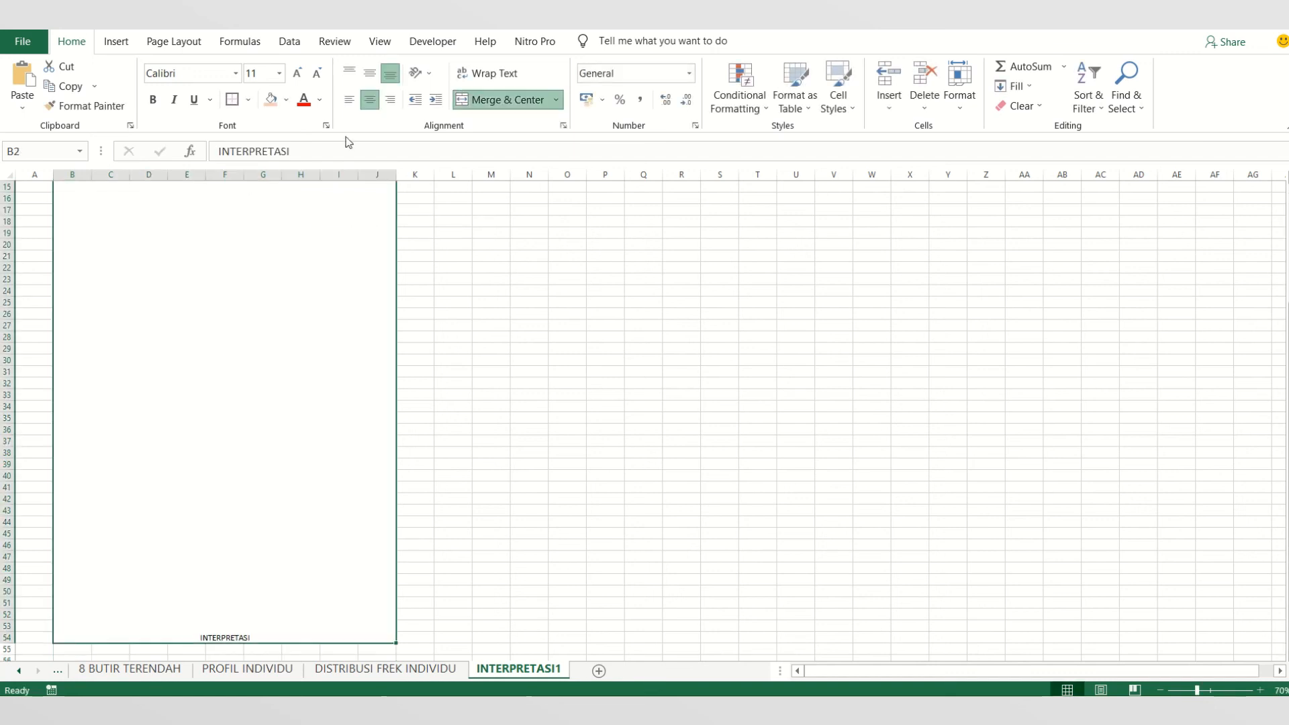
left_click(349, 72)
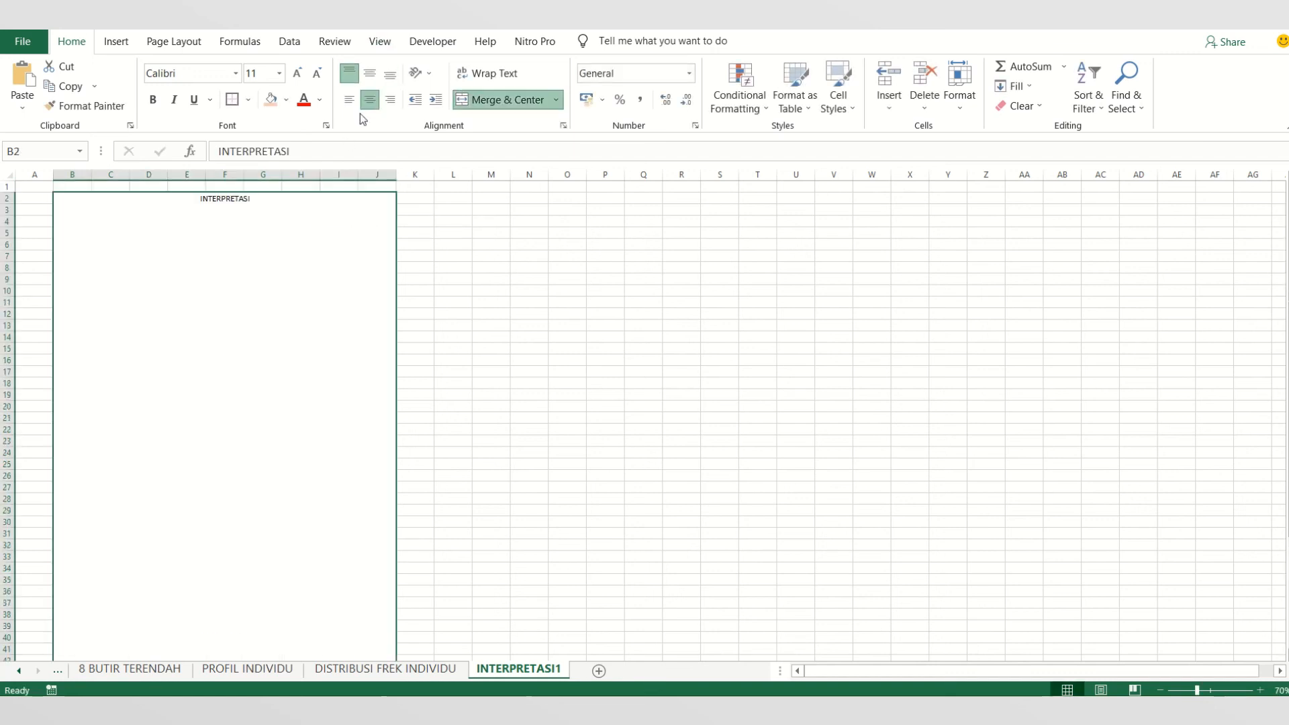
double_click(279, 201)
key("Return")
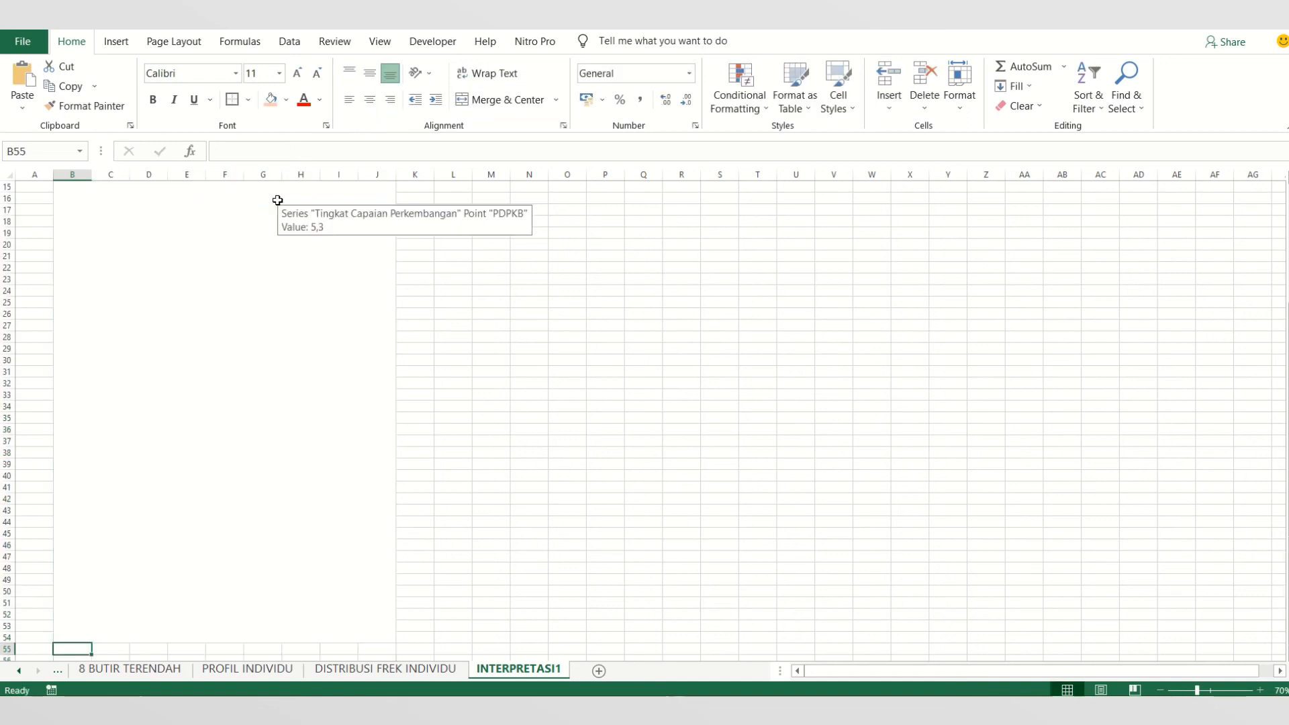
left_click(297, 236)
scroll(255, 242, "up", 5)
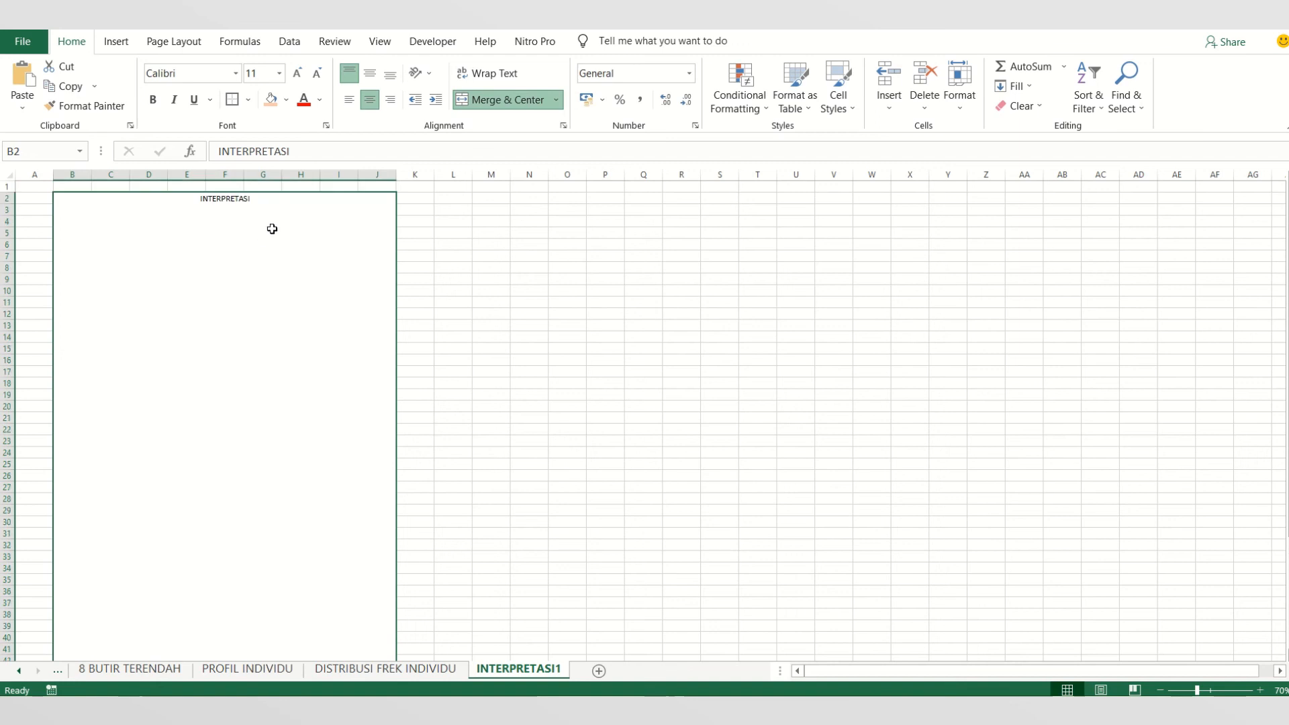
left_click(319, 151)
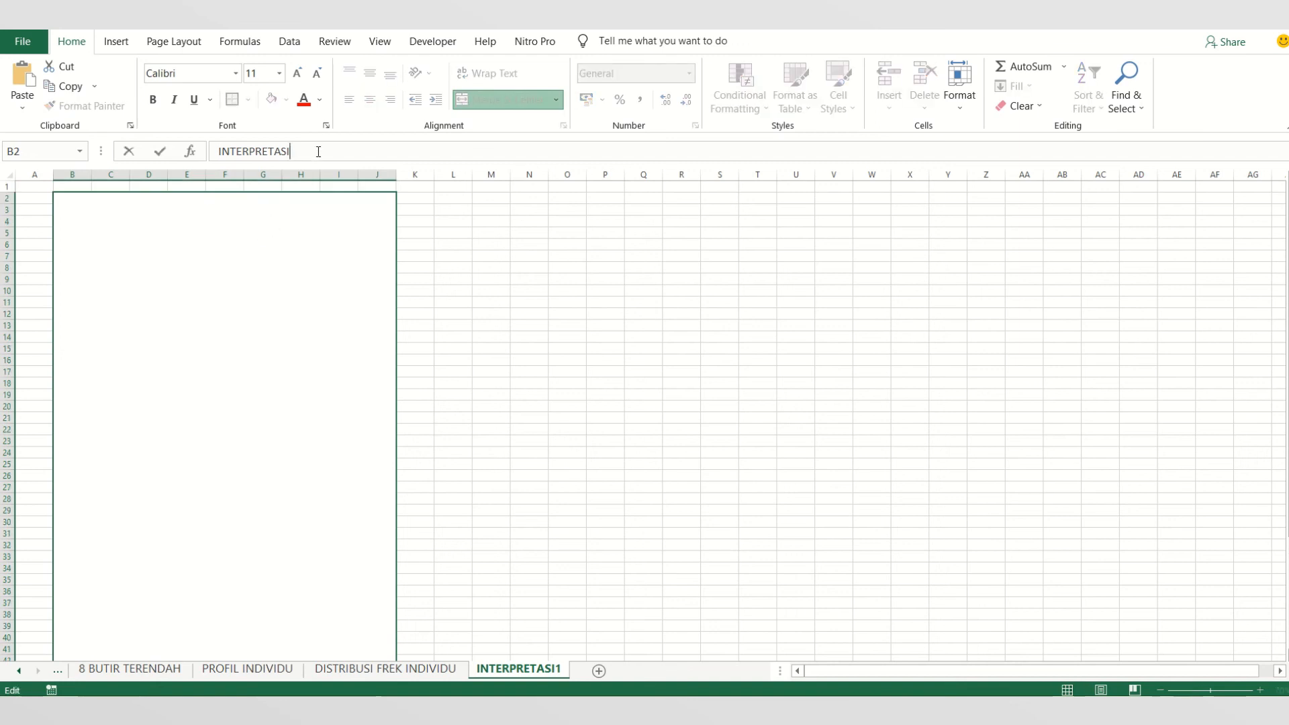
left_click(514, 289)
left_click(281, 248)
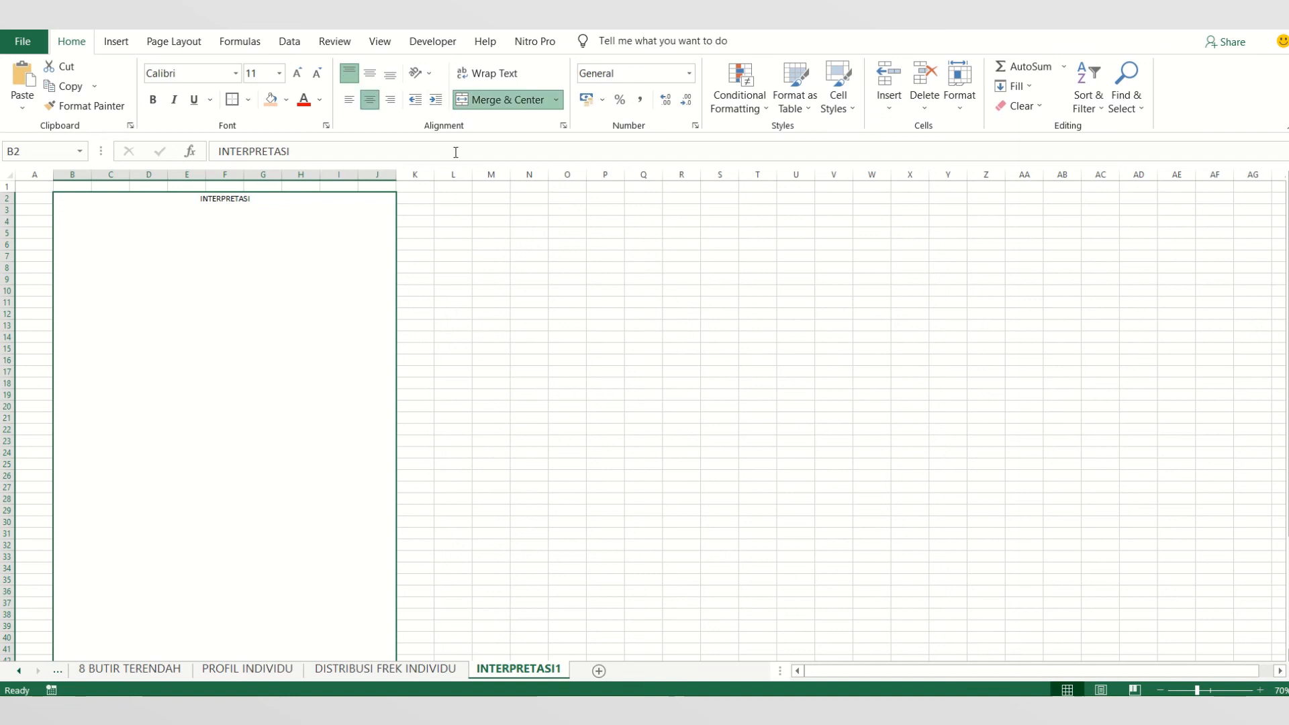
- Switch the sheet to Page Break Preview and check how the merged block divides across the printed pages
left_click(509, 105)
left_click(1135, 688)
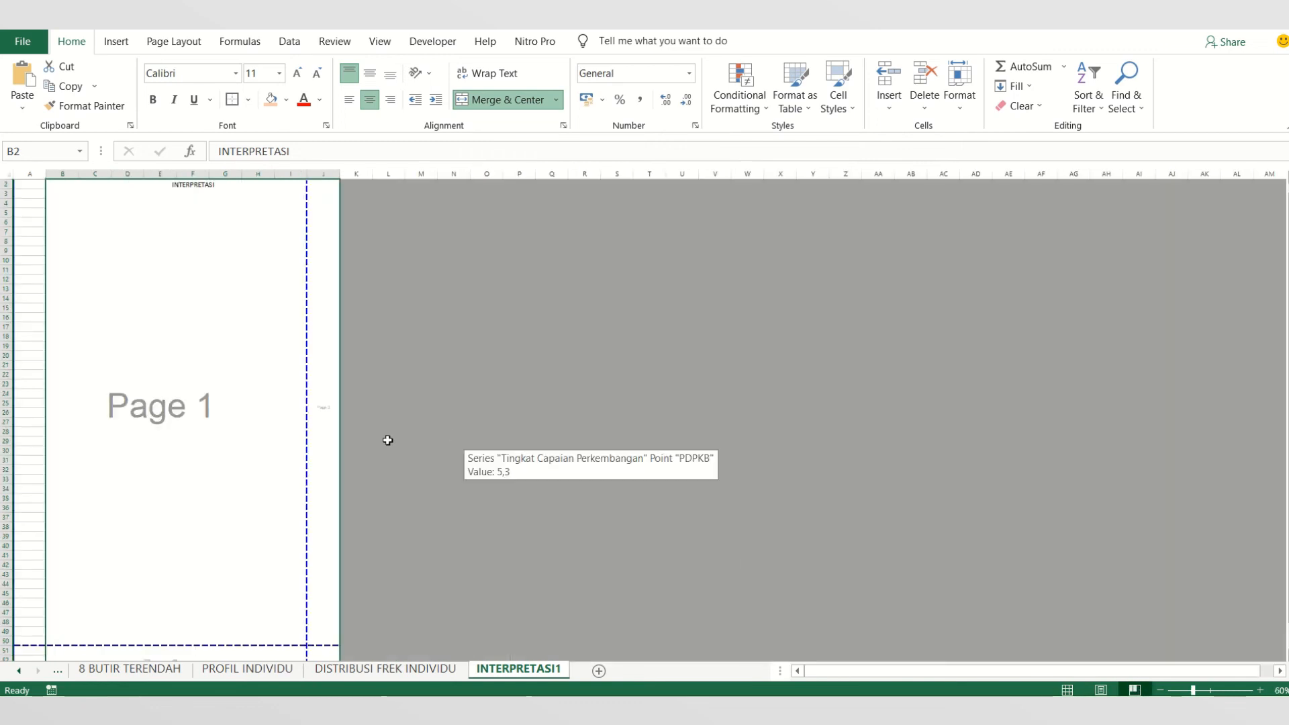
scroll(261, 454, "down", 5)
scroll(260, 455, "up", 6)
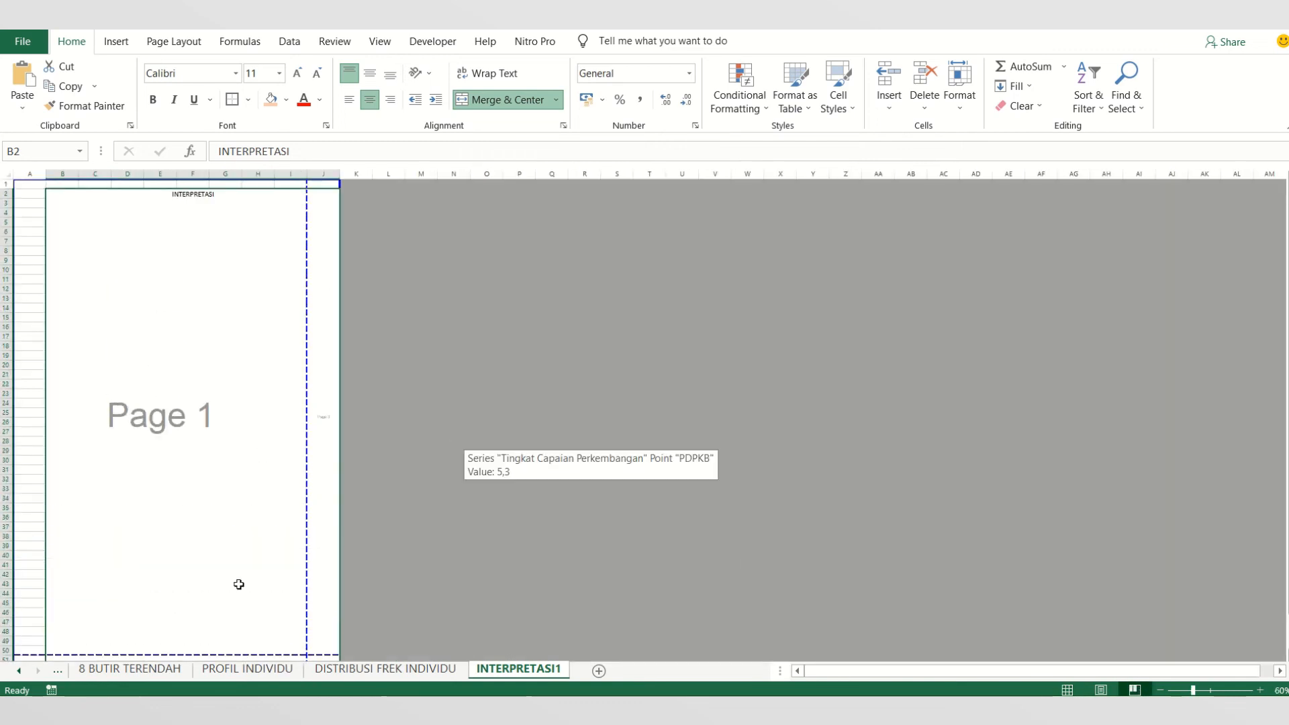
scroll(238, 585, "down", 2)
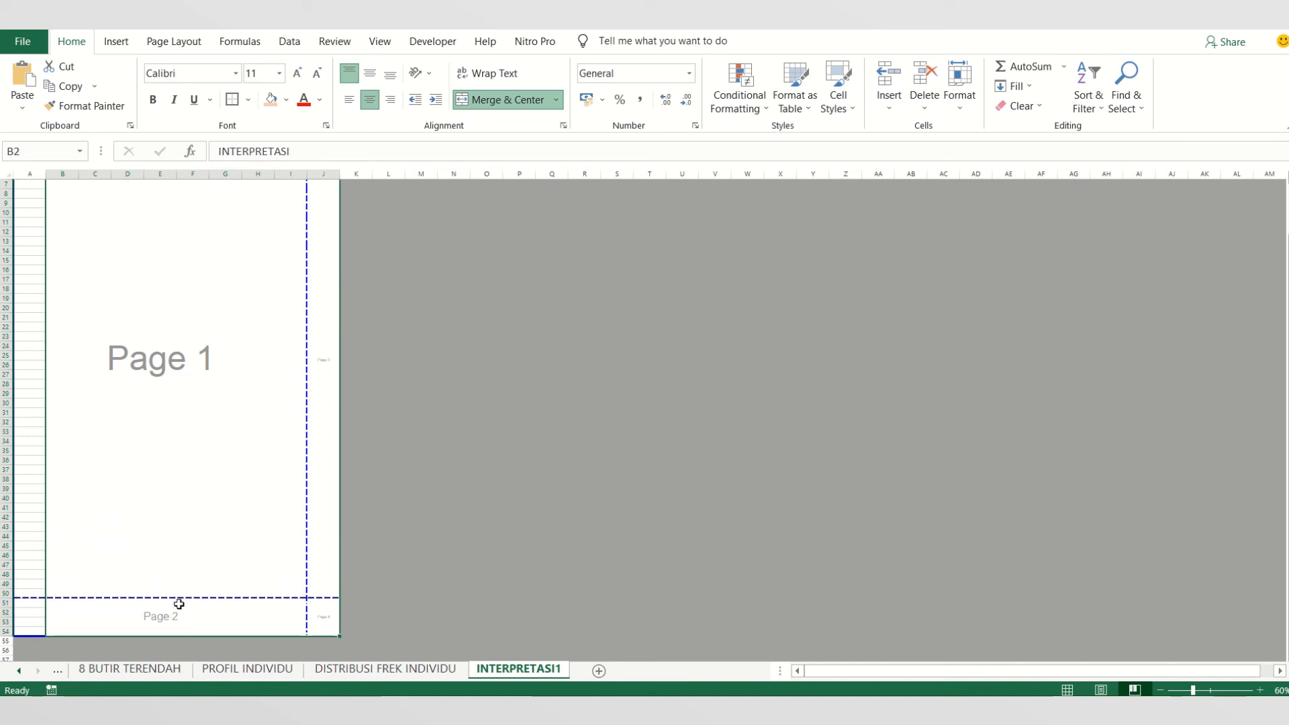
left_click(421, 441)
scroll(307, 413, "up", 2)
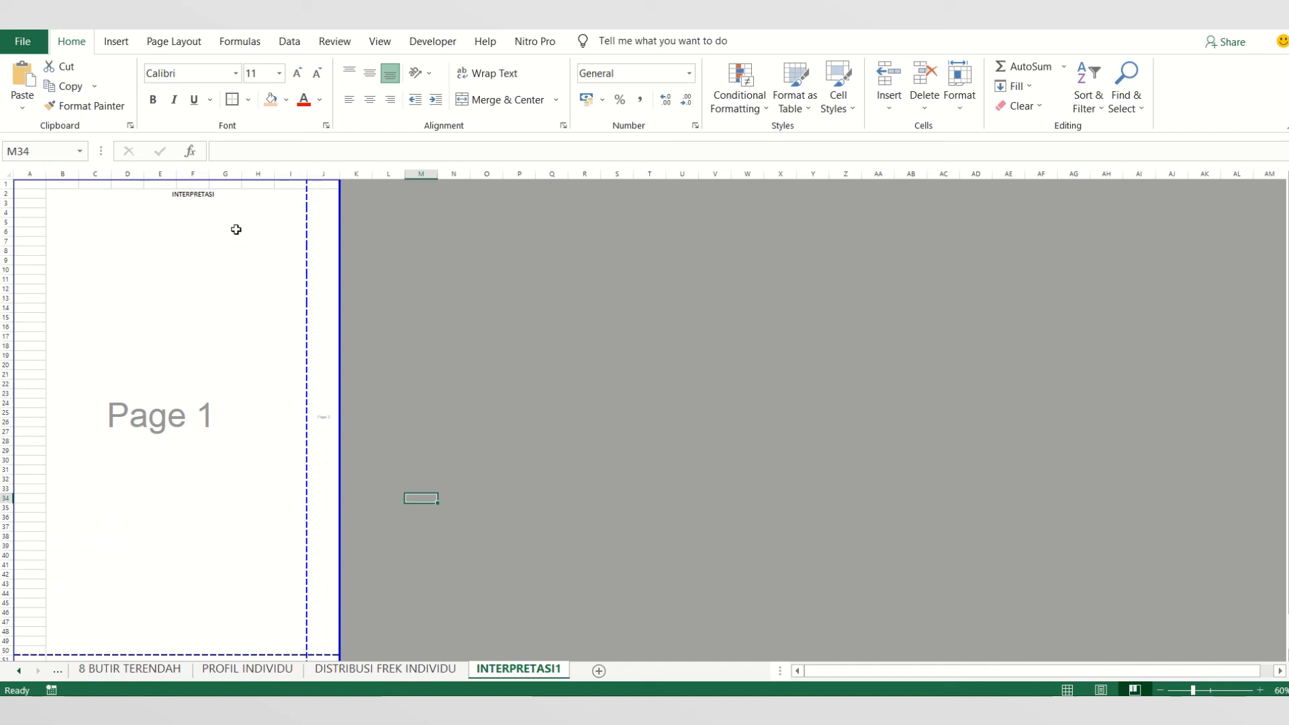
left_click(210, 191)
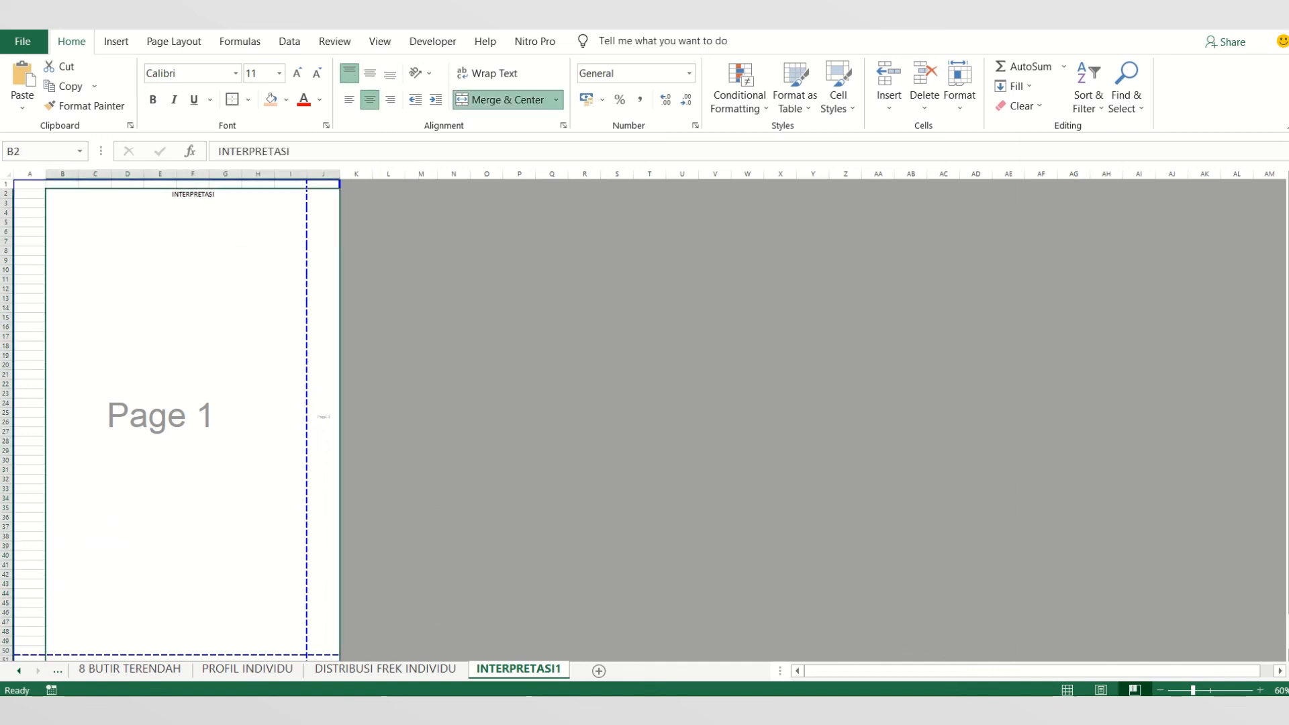
- Switch to the OLAH DATA EXCEL 2 presentation in PowerPoint and highlight point a) on slide 29, INTERPRETASI DATA DAN GRAFIK
left_click(354, 712)
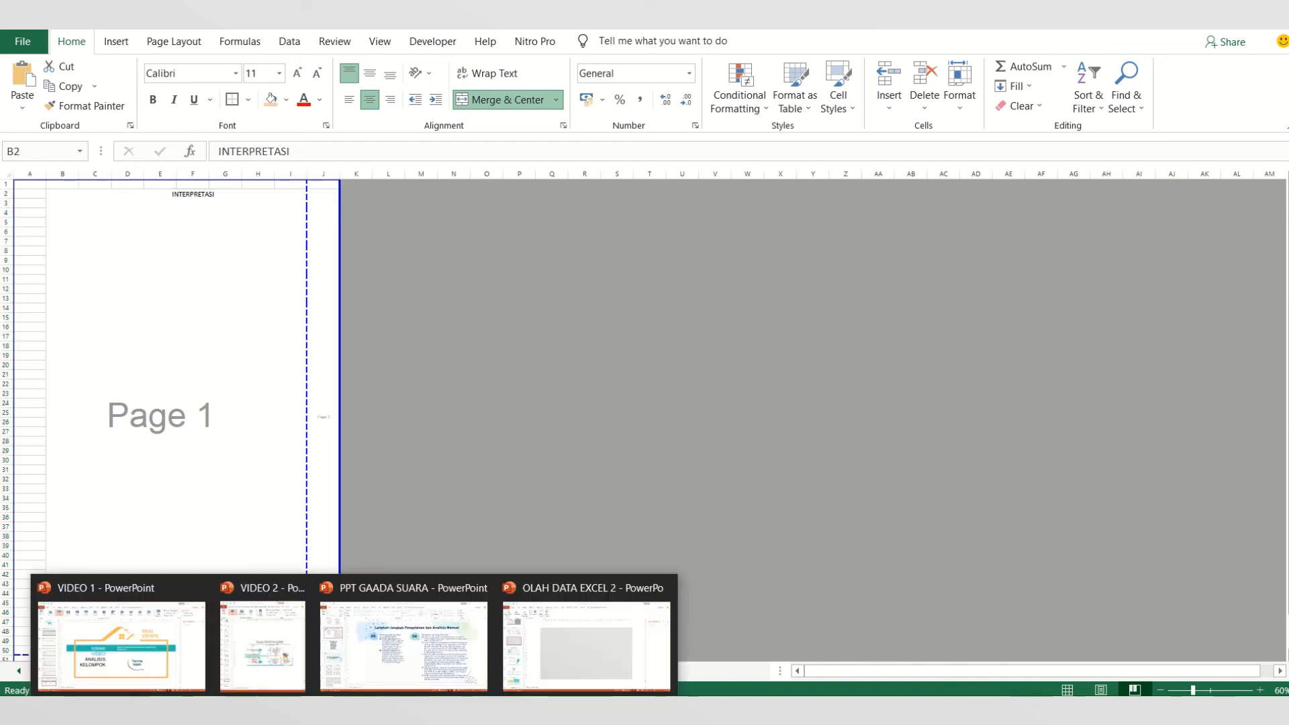
left_click(530, 641)
left_click(94, 239)
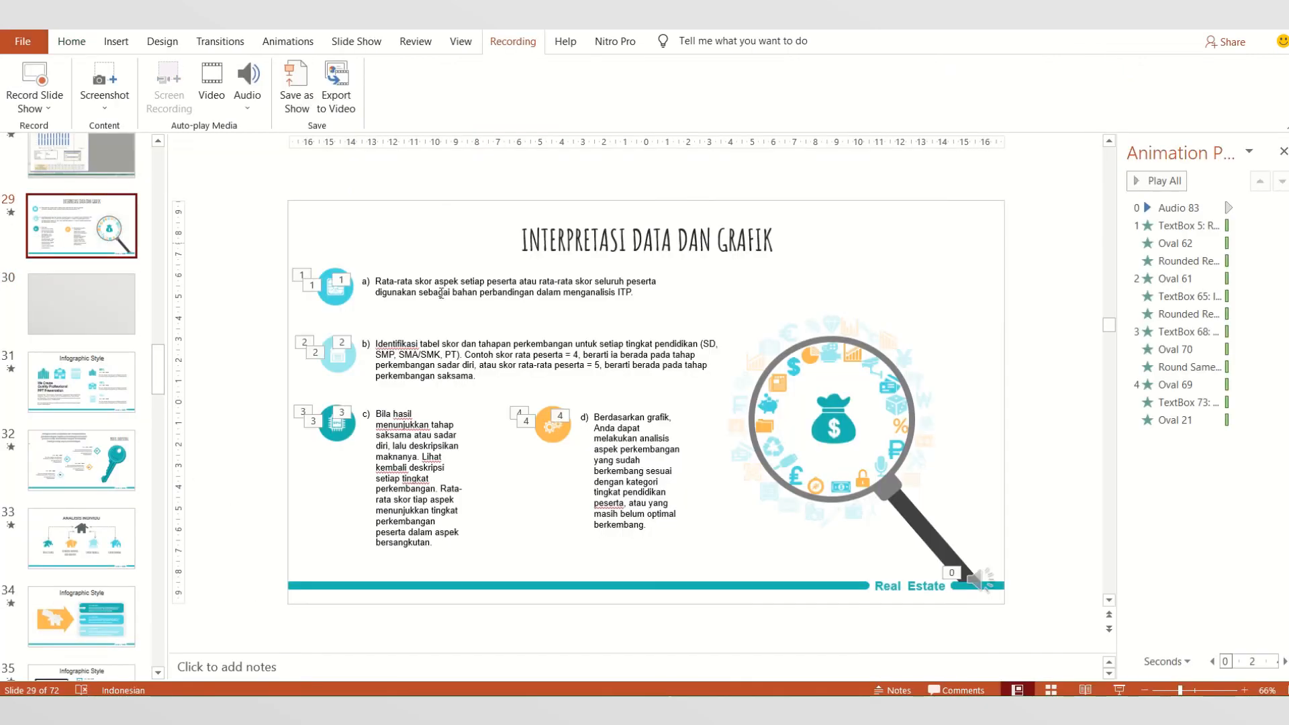
left_click(450, 293)
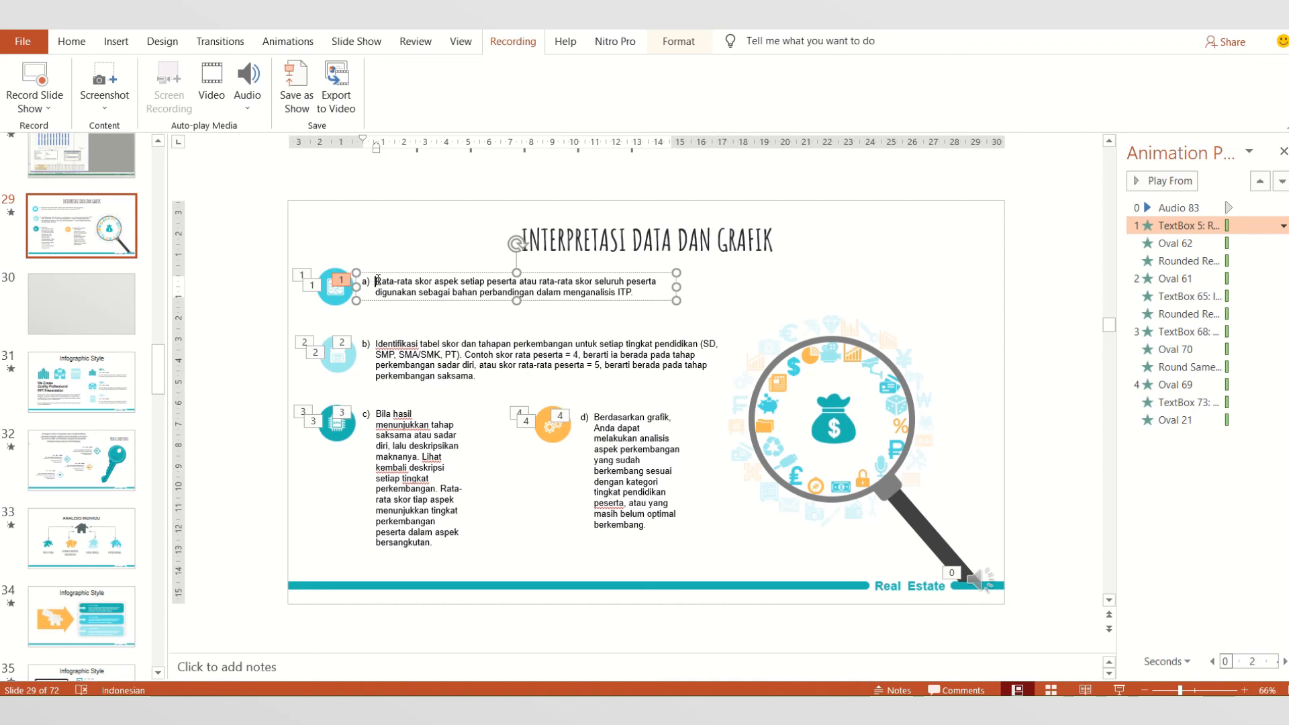
left_click_drag(378, 281, 636, 295)
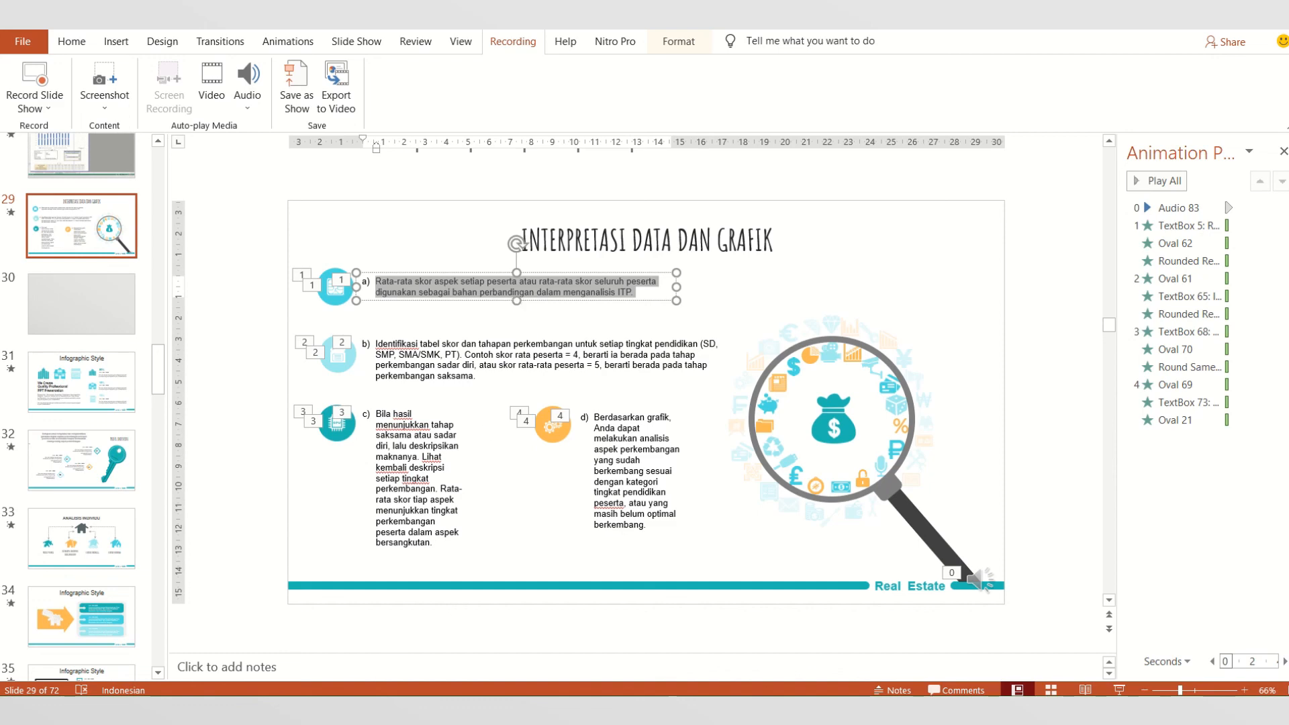
- Return to the VIDEO 2 workbook in Excel and bring up the PROFIL KELOMPOK sheet with the group averages table
mouse_move(396, 710)
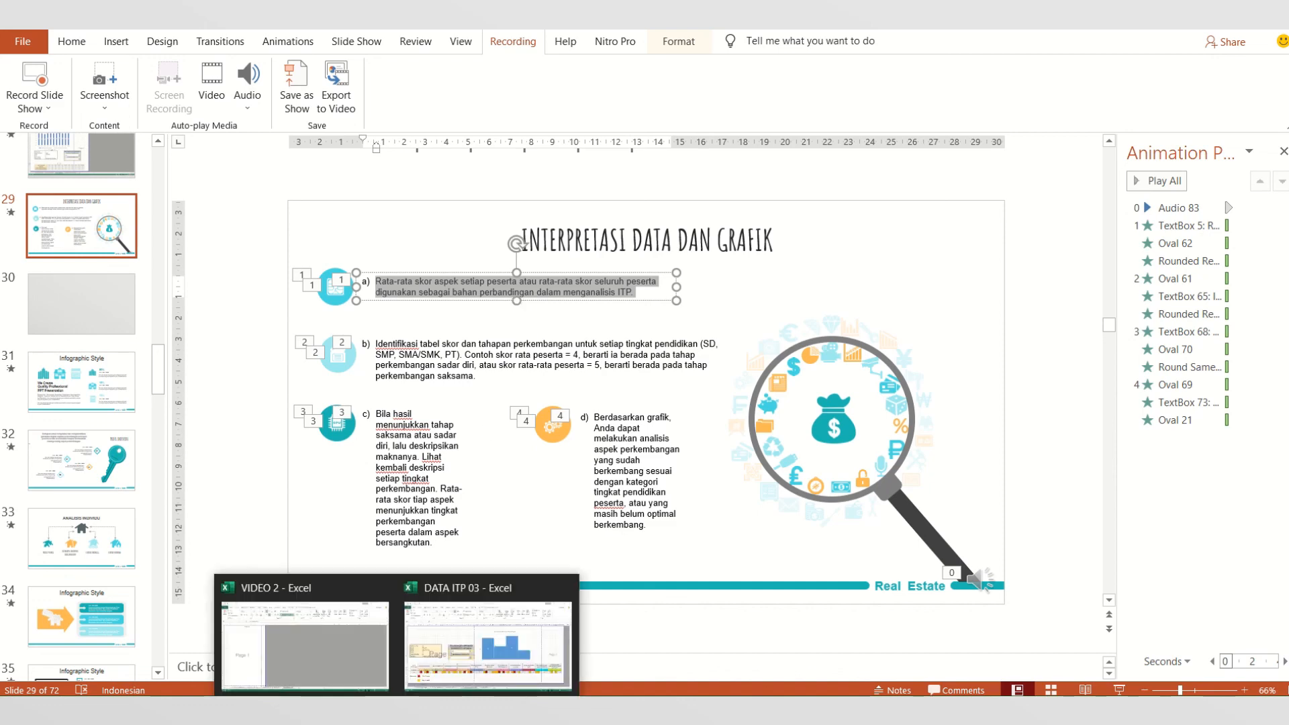
left_click(300, 650)
left_click(141, 670)
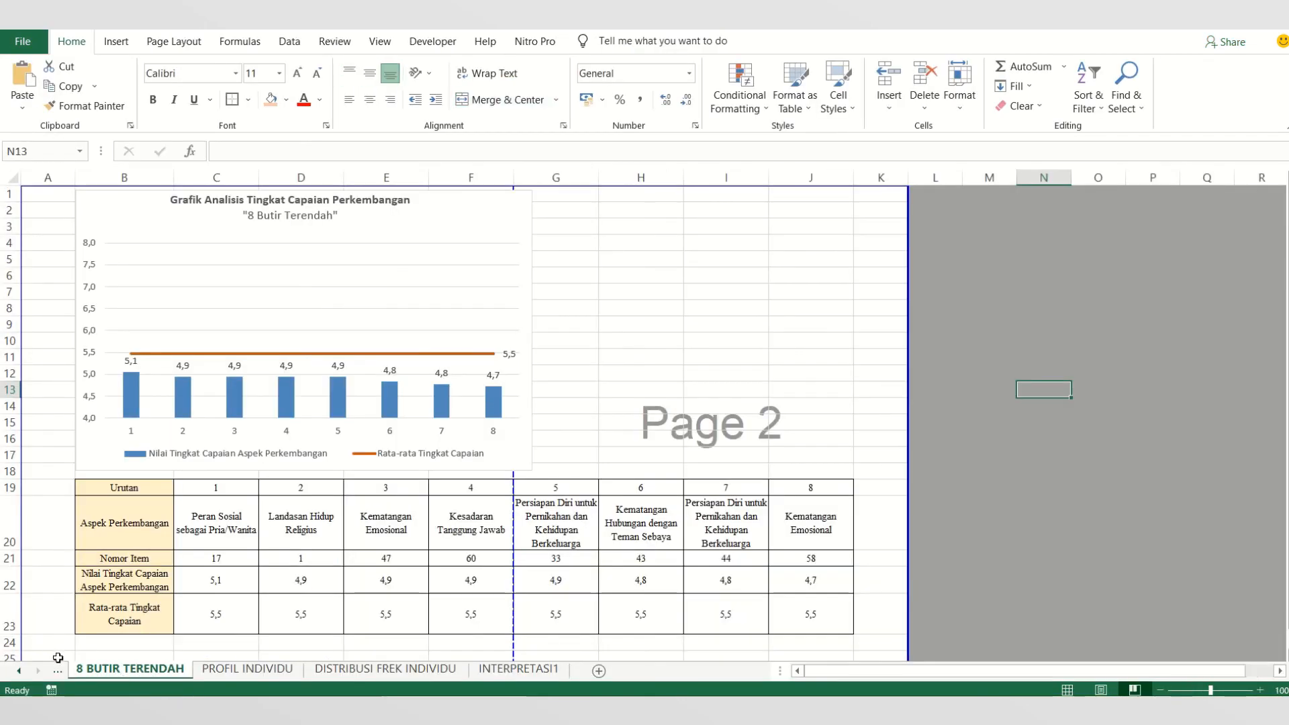
left_click(58, 672)
left_click(57, 671)
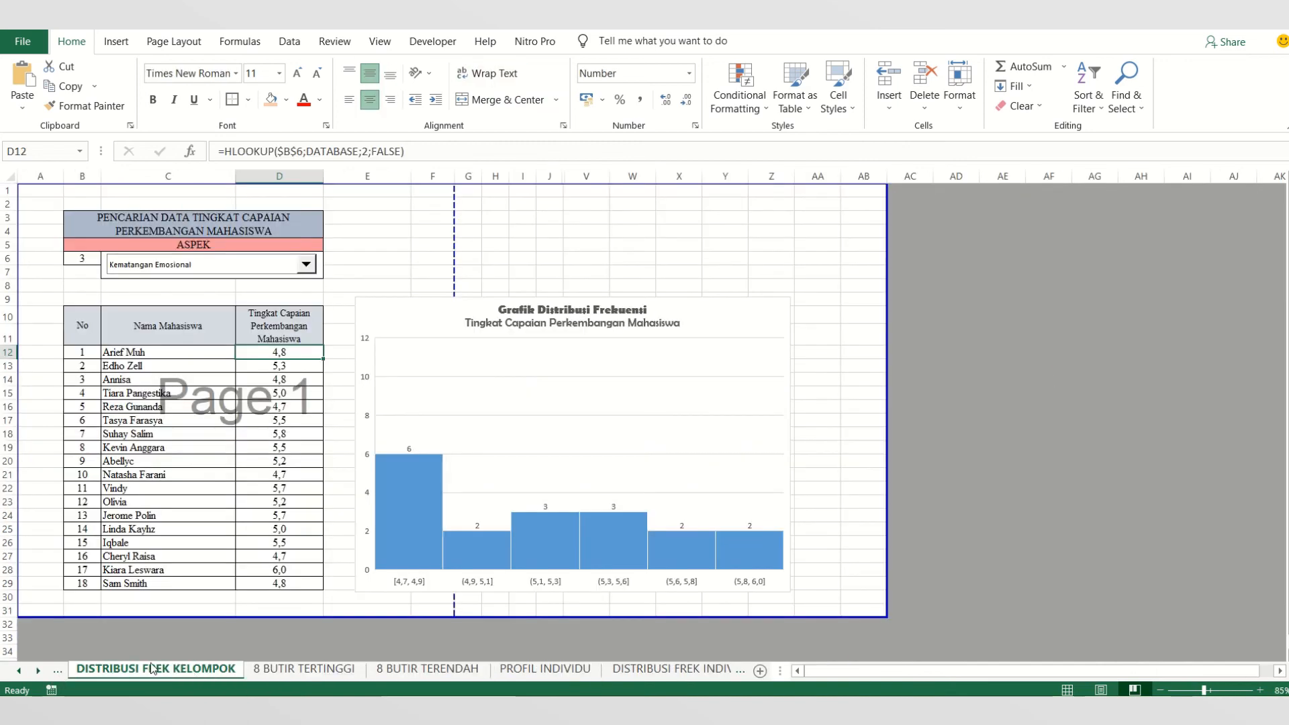
left_click(57, 672)
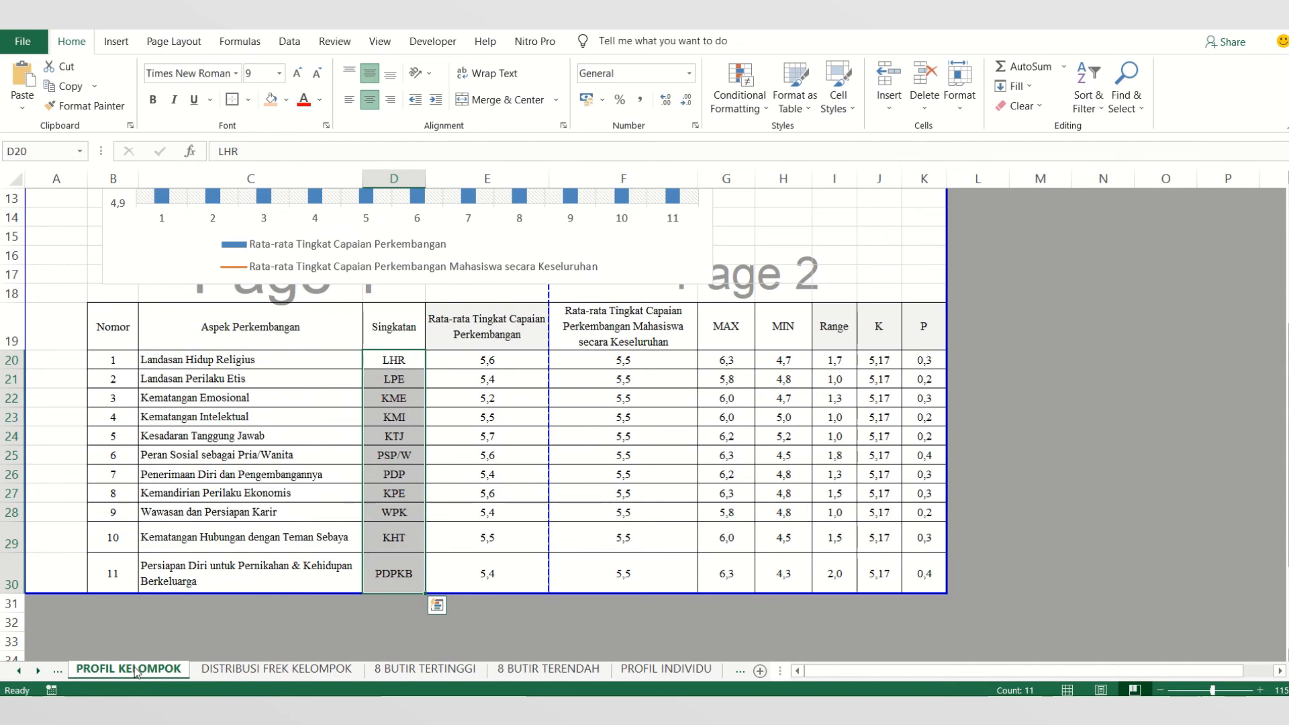
- Review the chart and both average columns on PROFIL KELOMPOK, and highlight the student achievement scores on DISTRIBUSI FREK KELOMPOK
scroll(329, 542, "up", 3)
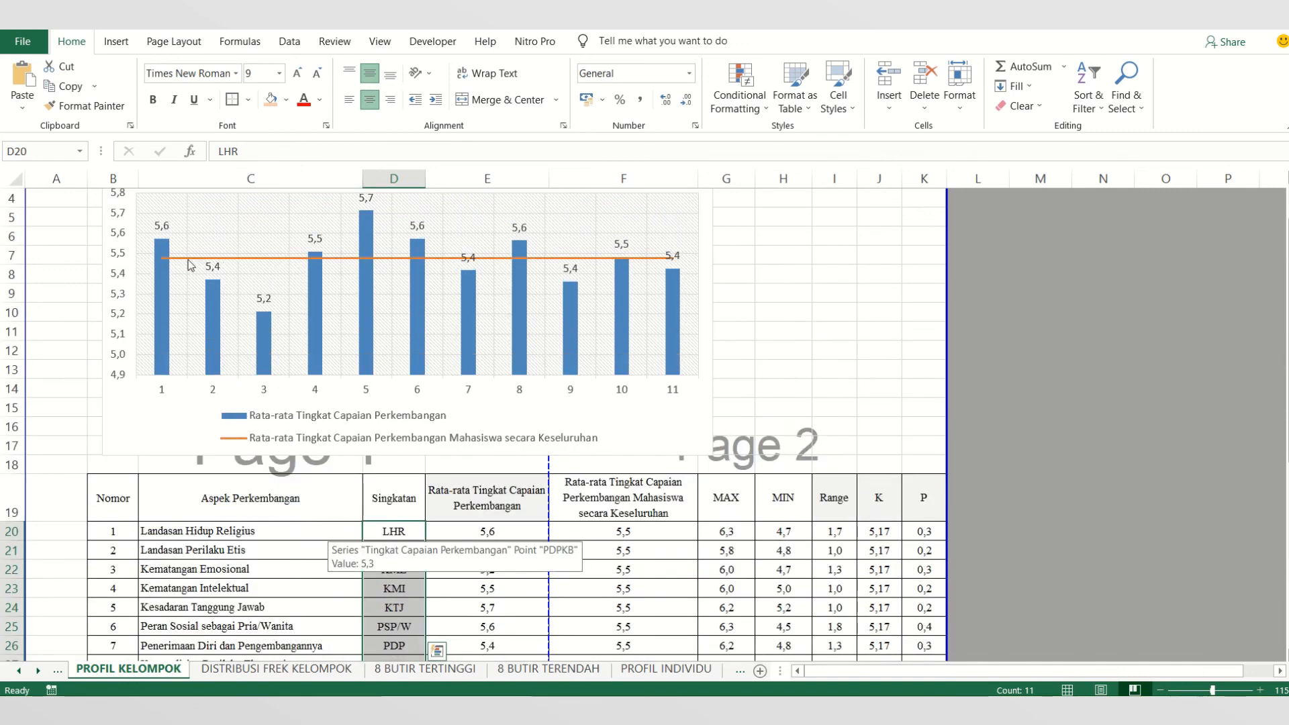
scroll(623, 350, "down", 3)
left_click_drag(495, 325, 456, 569)
left_click_drag(637, 332, 631, 584)
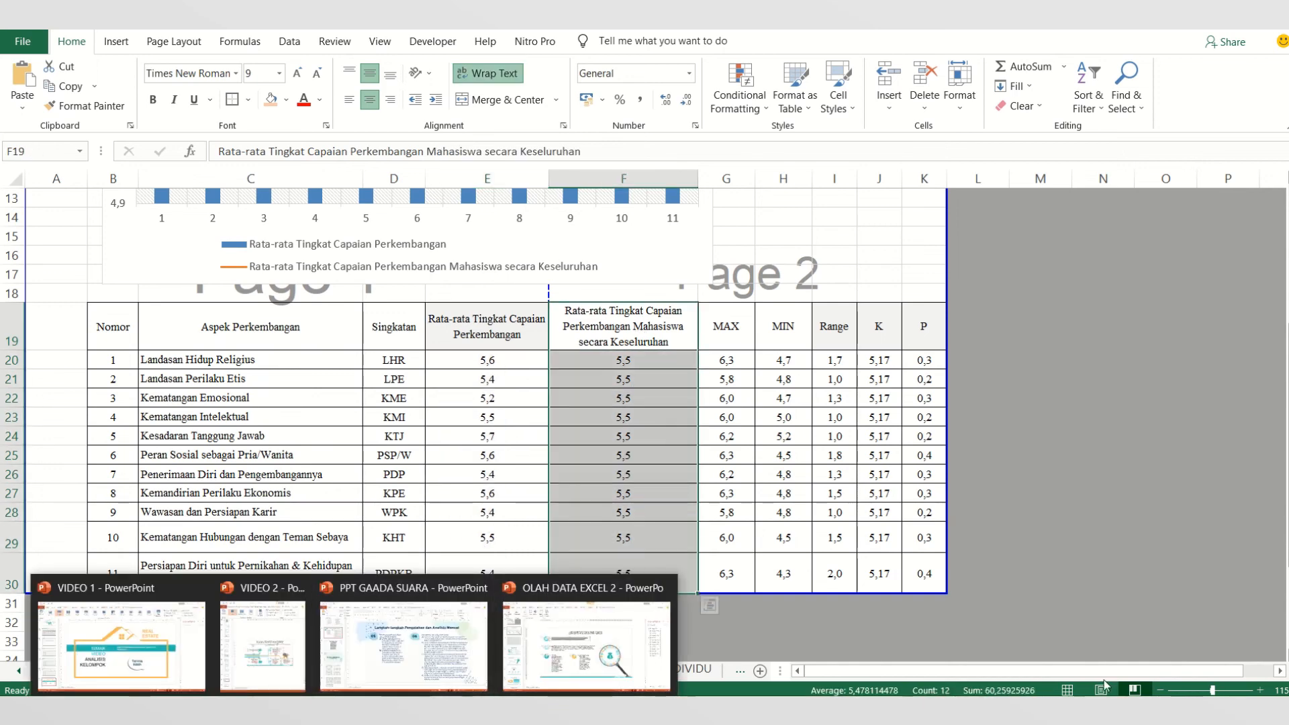
left_click(1041, 641)
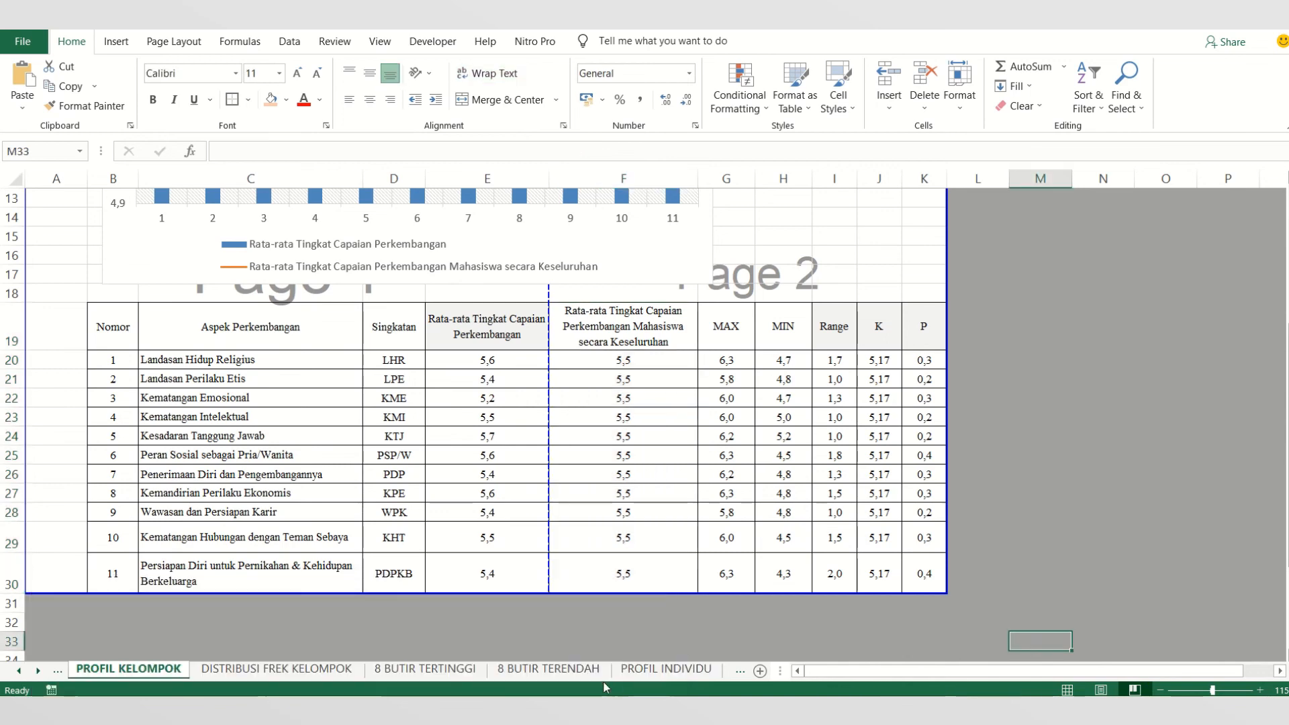
left_click(336, 670)
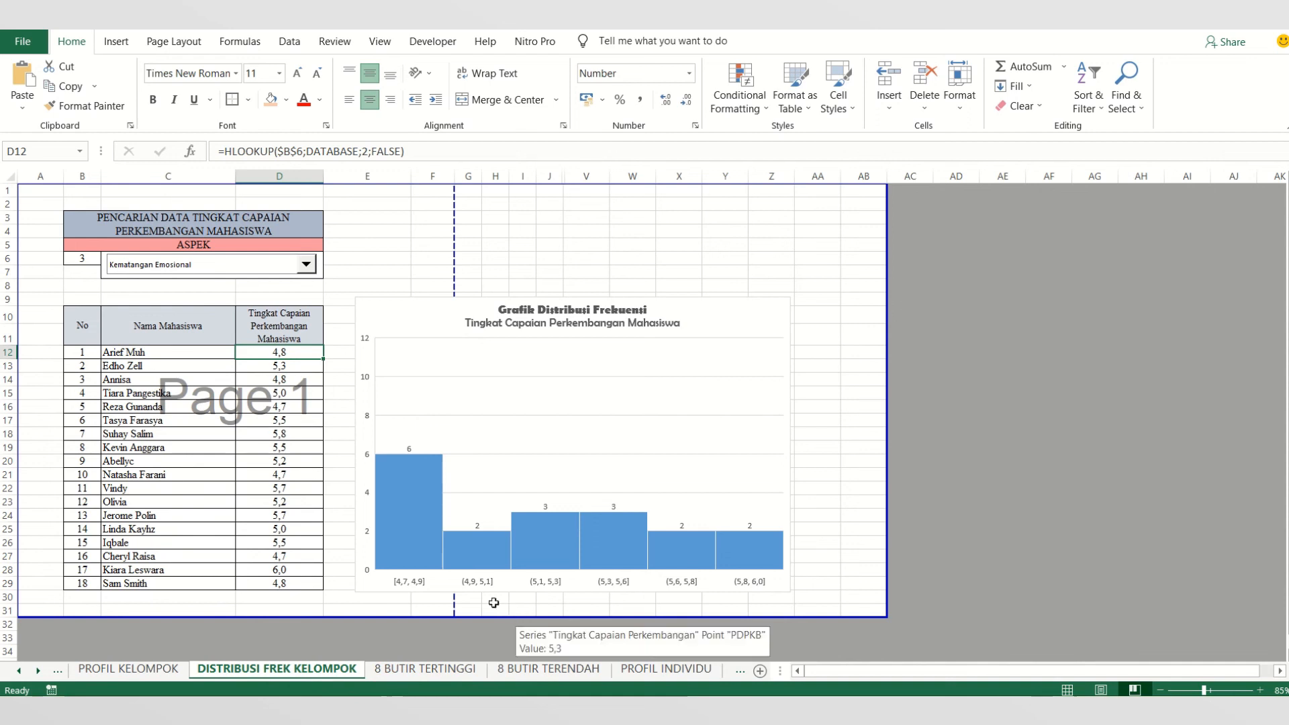
left_click_drag(310, 350, 286, 588)
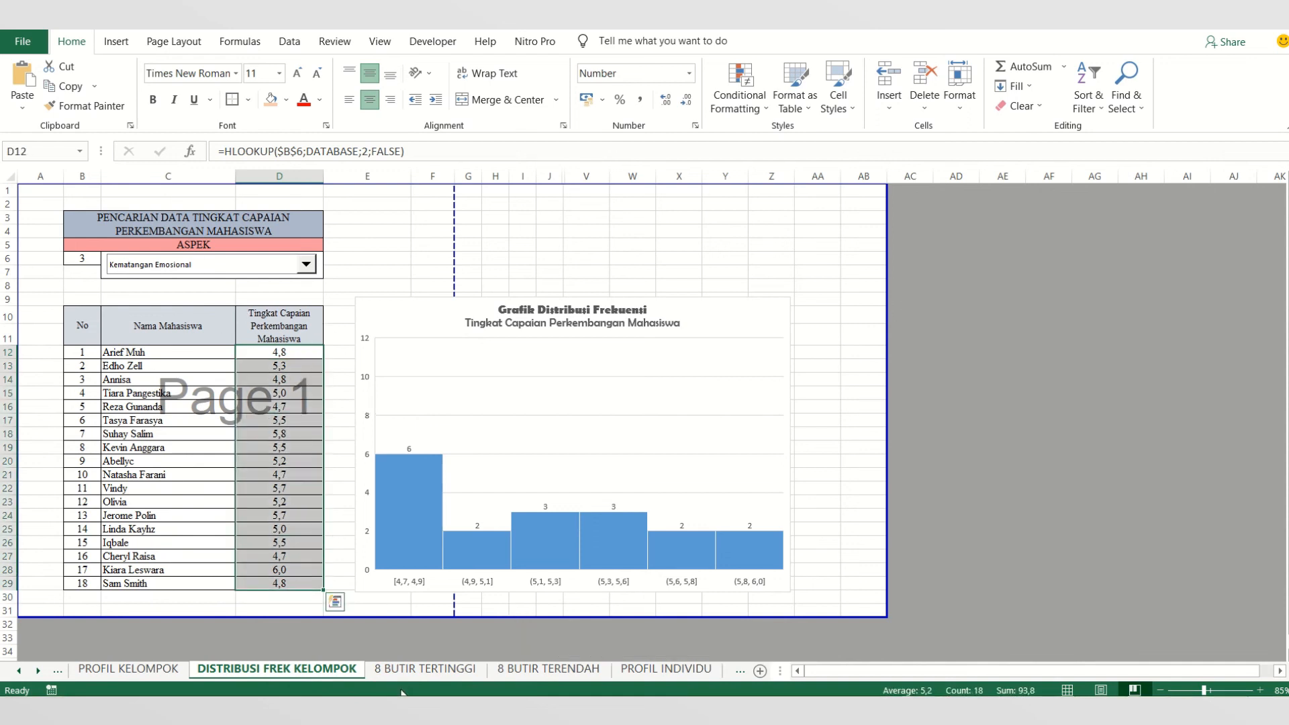
- On PROFIL INDIVIDU, look up the student with Nomor Urut 1 by name and highlight the average and achievement level rows
left_click(655, 680)
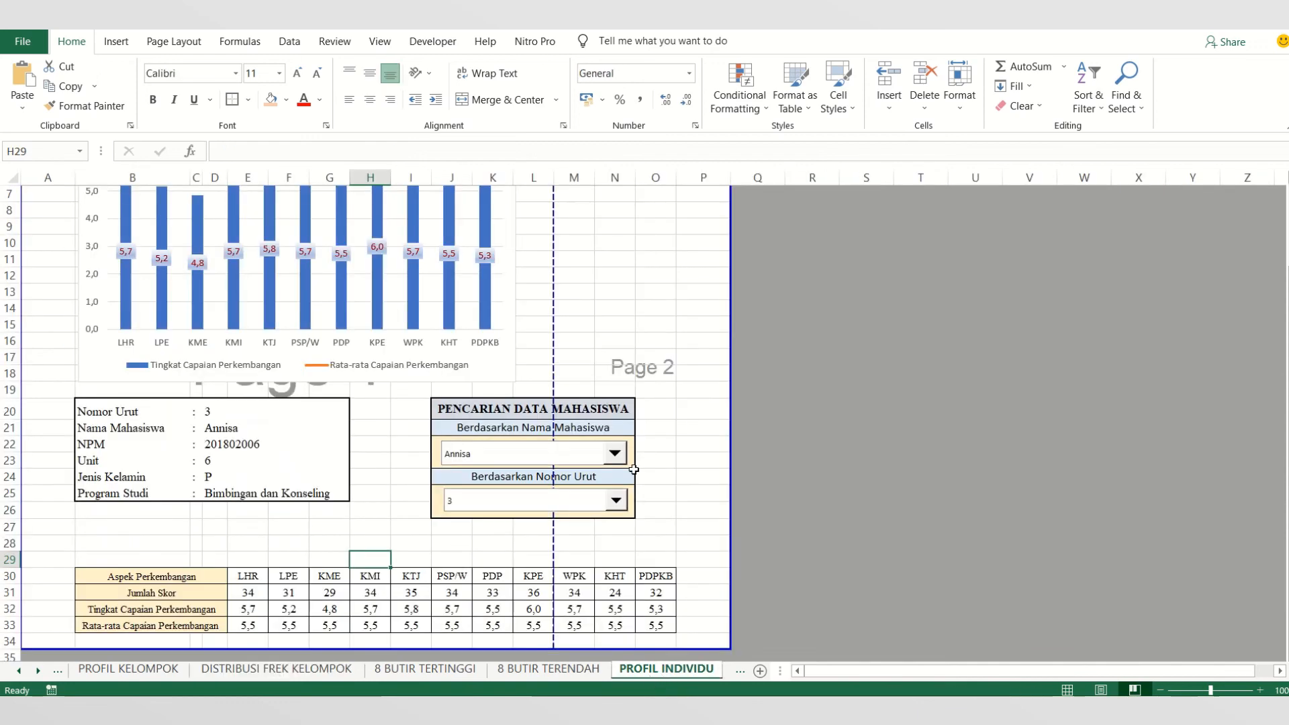
left_click(614, 454)
left_click(566, 472)
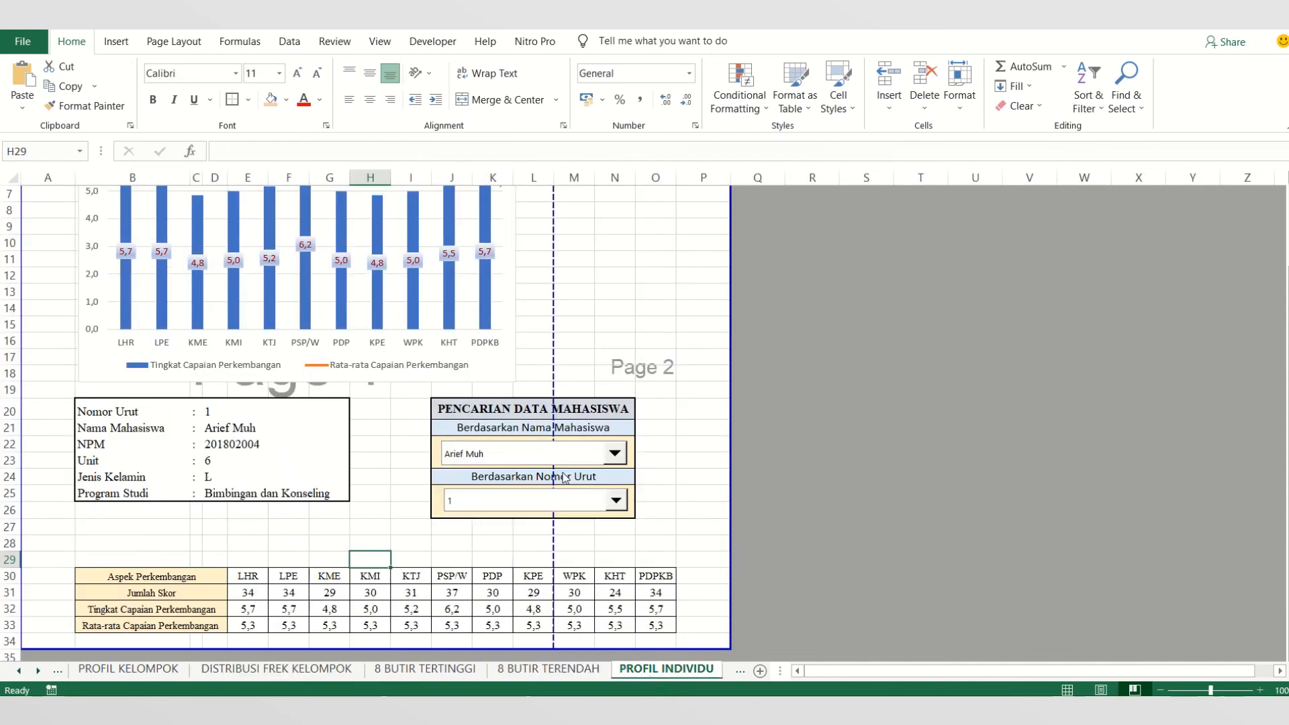
left_click_drag(246, 626, 669, 630)
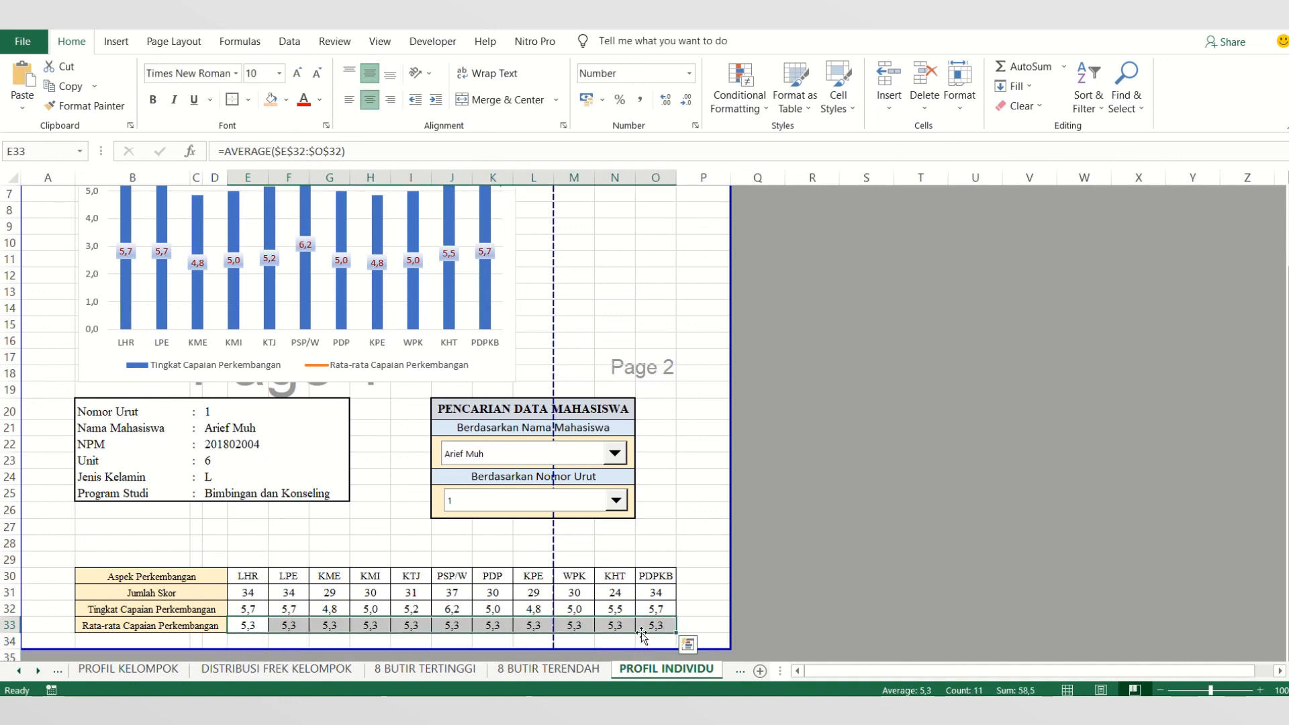
left_click_drag(249, 607, 665, 606)
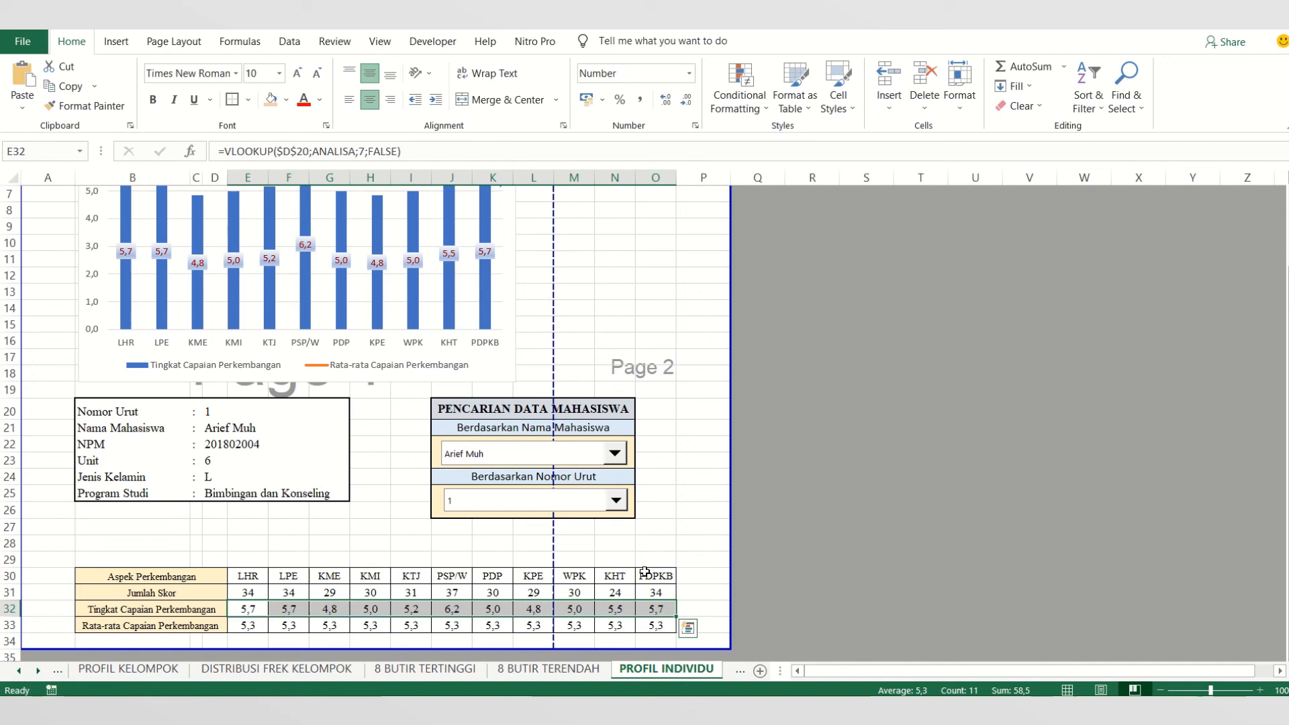
- Switch the student lookup by name through Nomor Urut 2 and 3, ending on the student with Nomor Urut 4
left_click(614, 453)
left_click(550, 486)
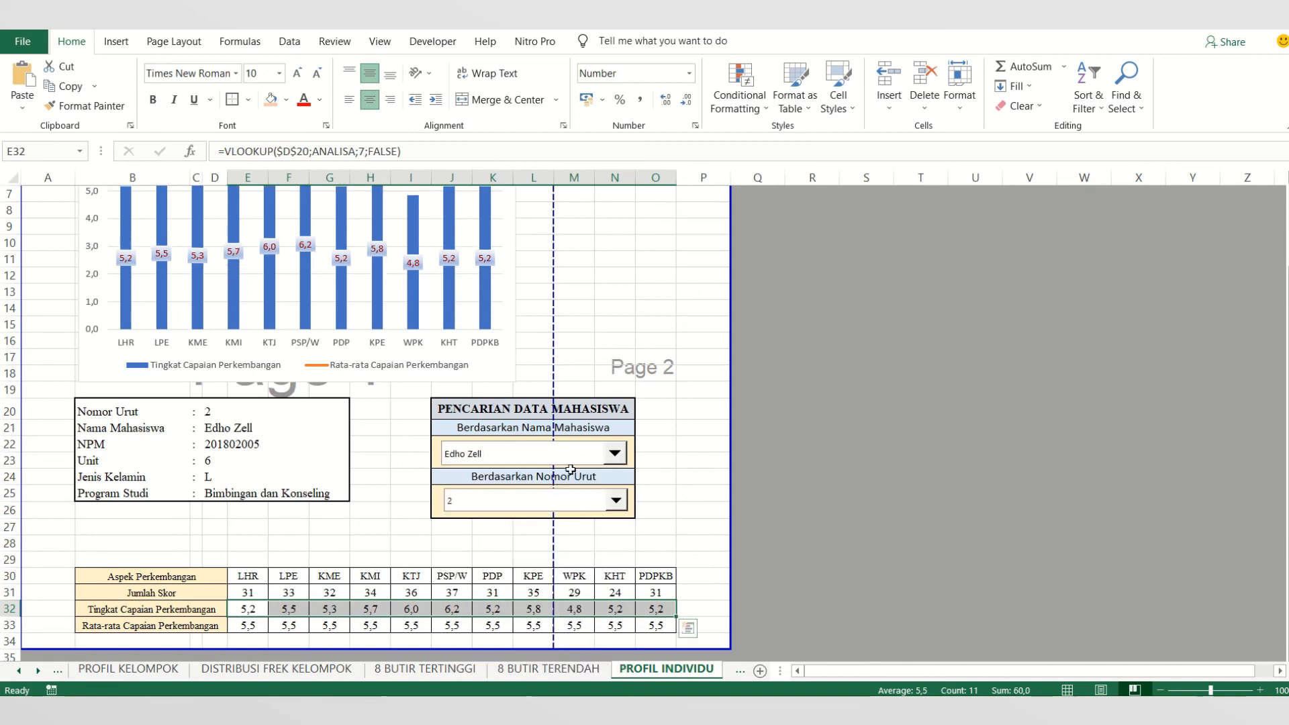
left_click(613, 453)
left_click(567, 495)
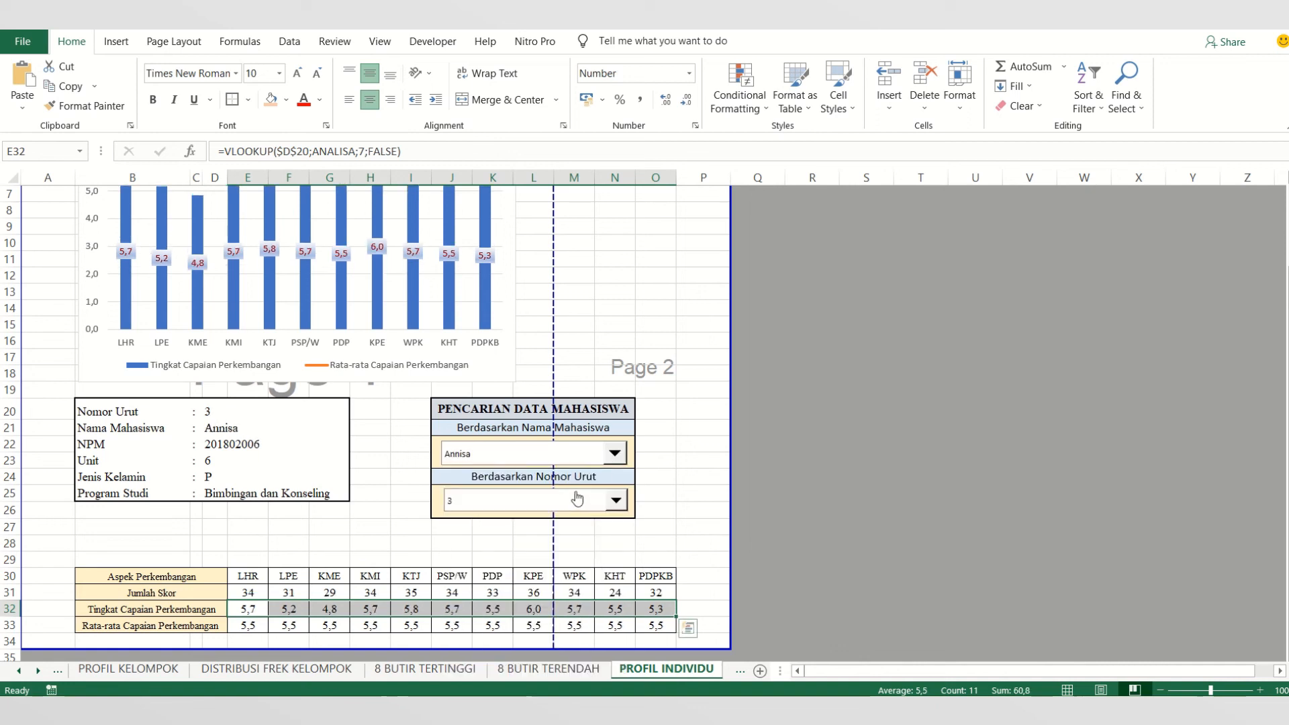
left_click(616, 459)
left_click(559, 509)
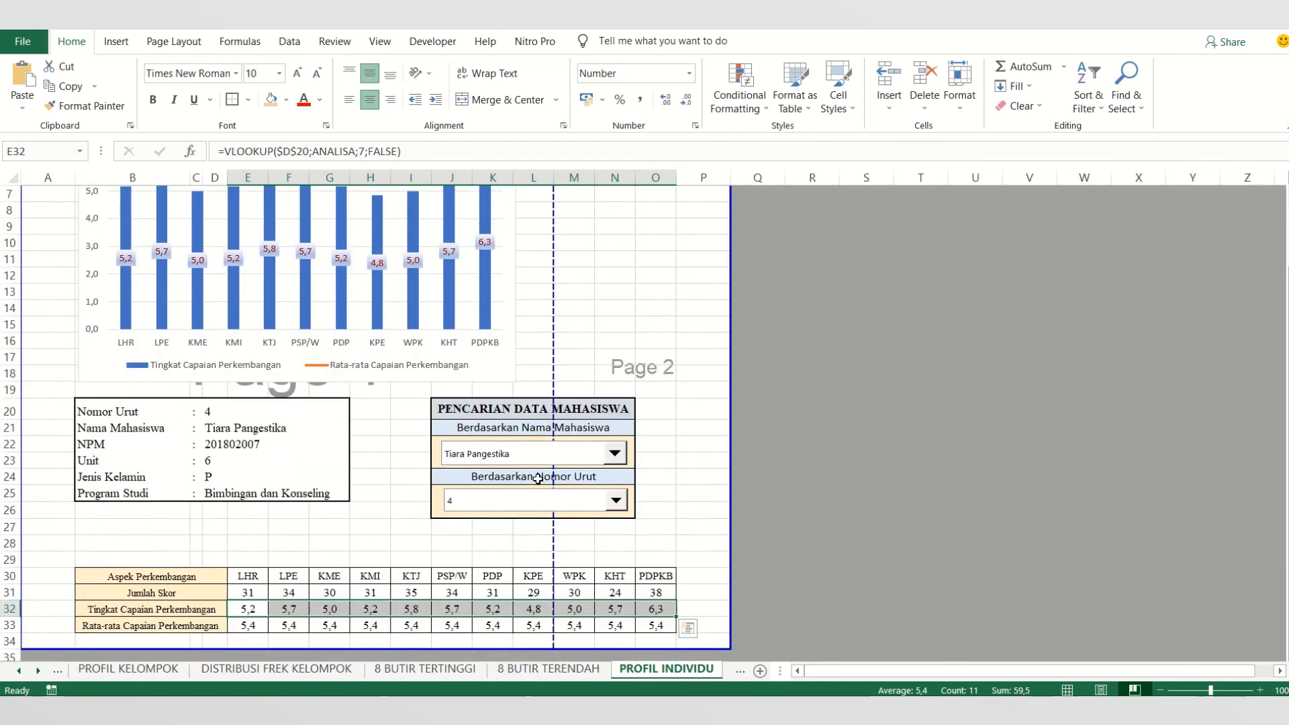
- Highlight the Tingkat Capaian Perkembangan row and the Rata-rata Capaian Perkembangan row for the fourth student
scroll(538, 475, "down", 1)
left_click(268, 610)
left_click_drag(248, 561, 645, 561)
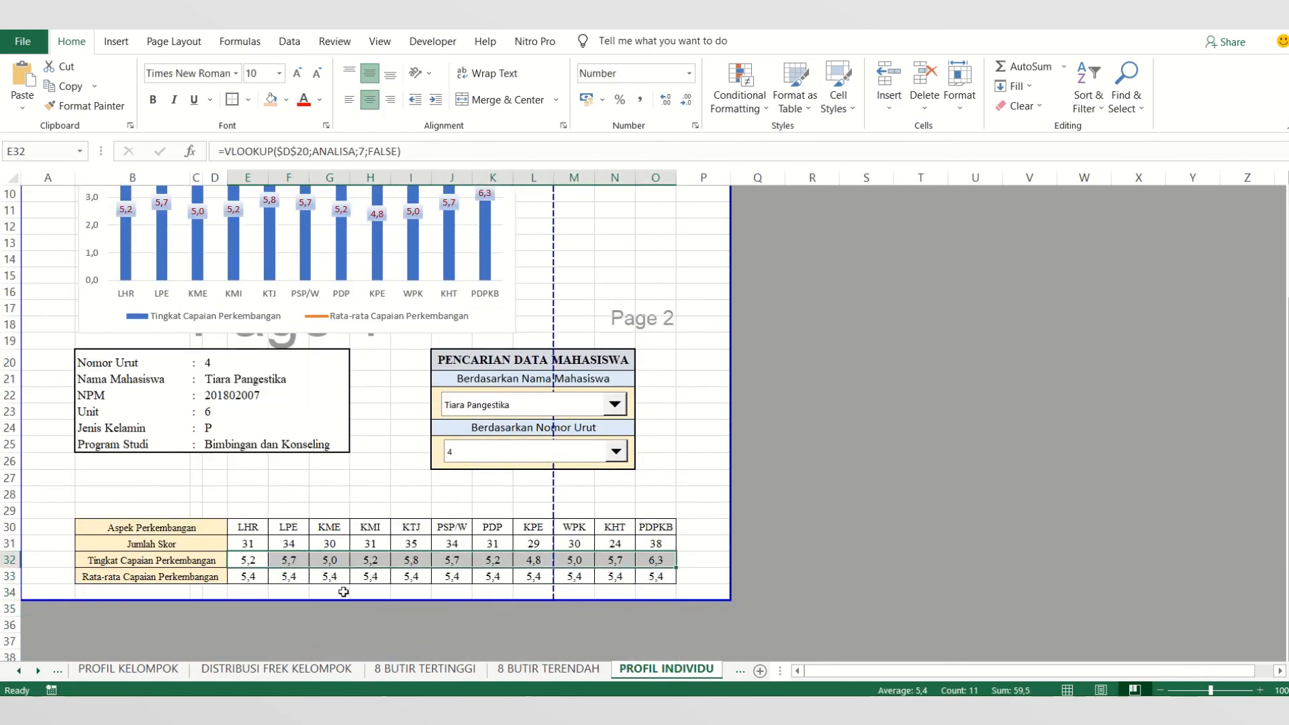
left_click_drag(252, 577, 653, 575)
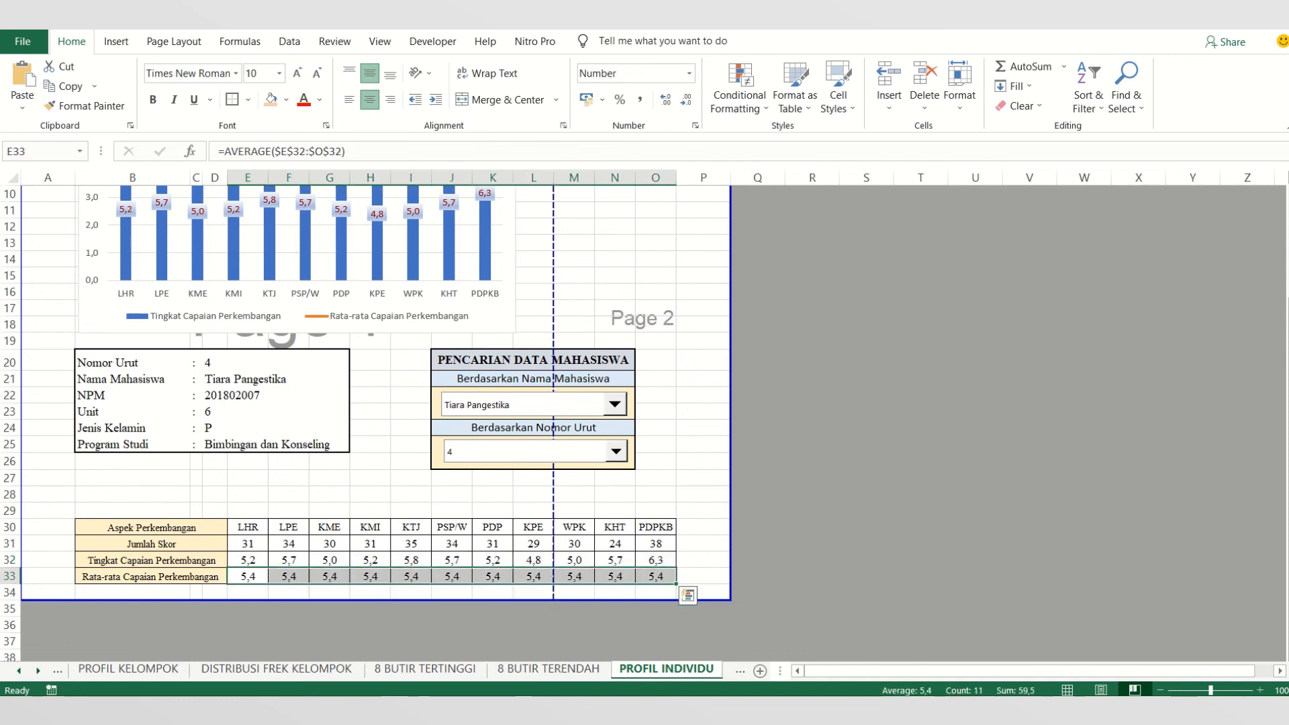
- Switch to the OLAH DATA EXCEL 2 presentation in PowerPoint and highlight point b) on the INTERPRETASI DATA DAN GRAFIK slide
mouse_move(356, 712)
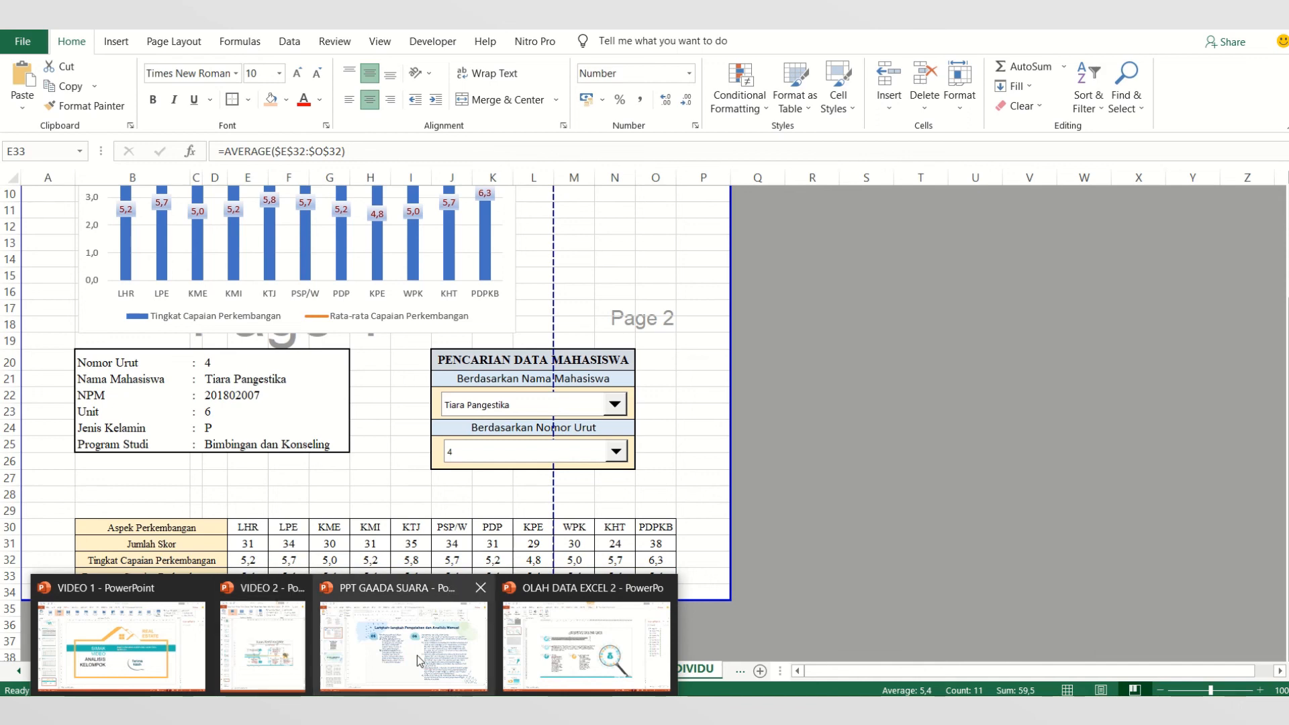
left_click(586, 645)
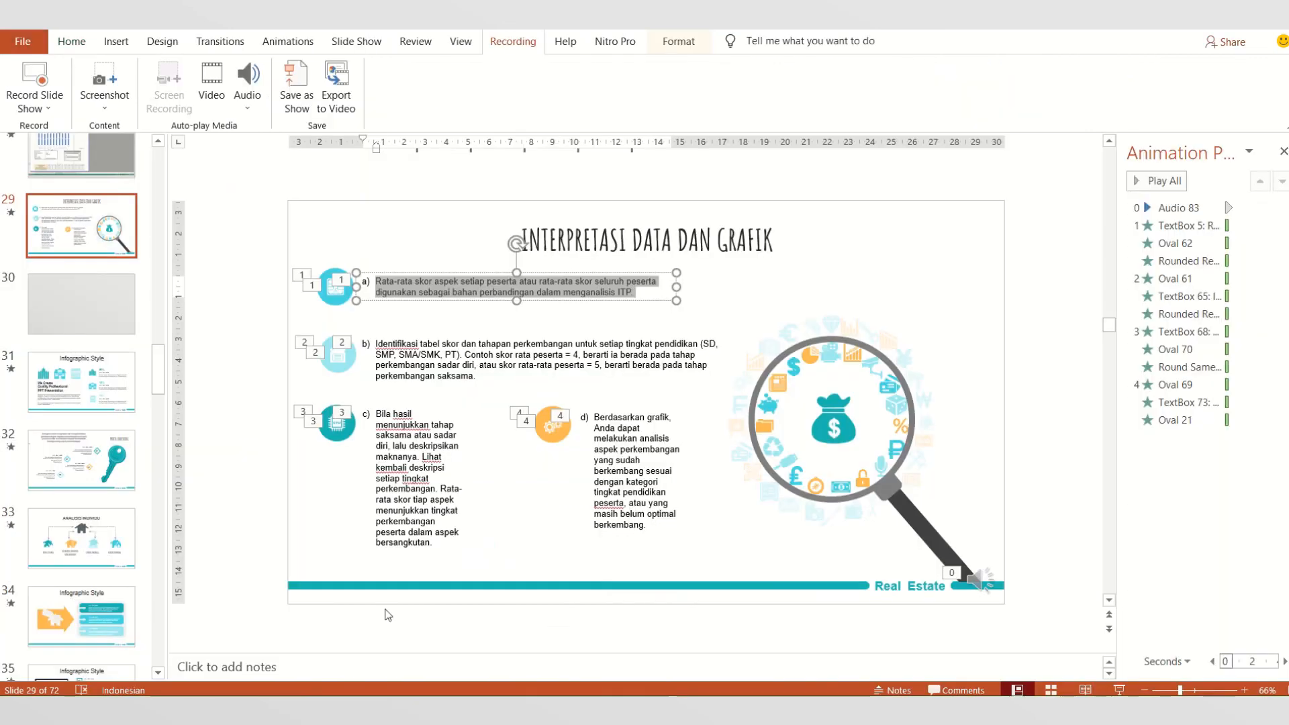
left_click(425, 367)
left_click_drag(377, 343, 481, 377)
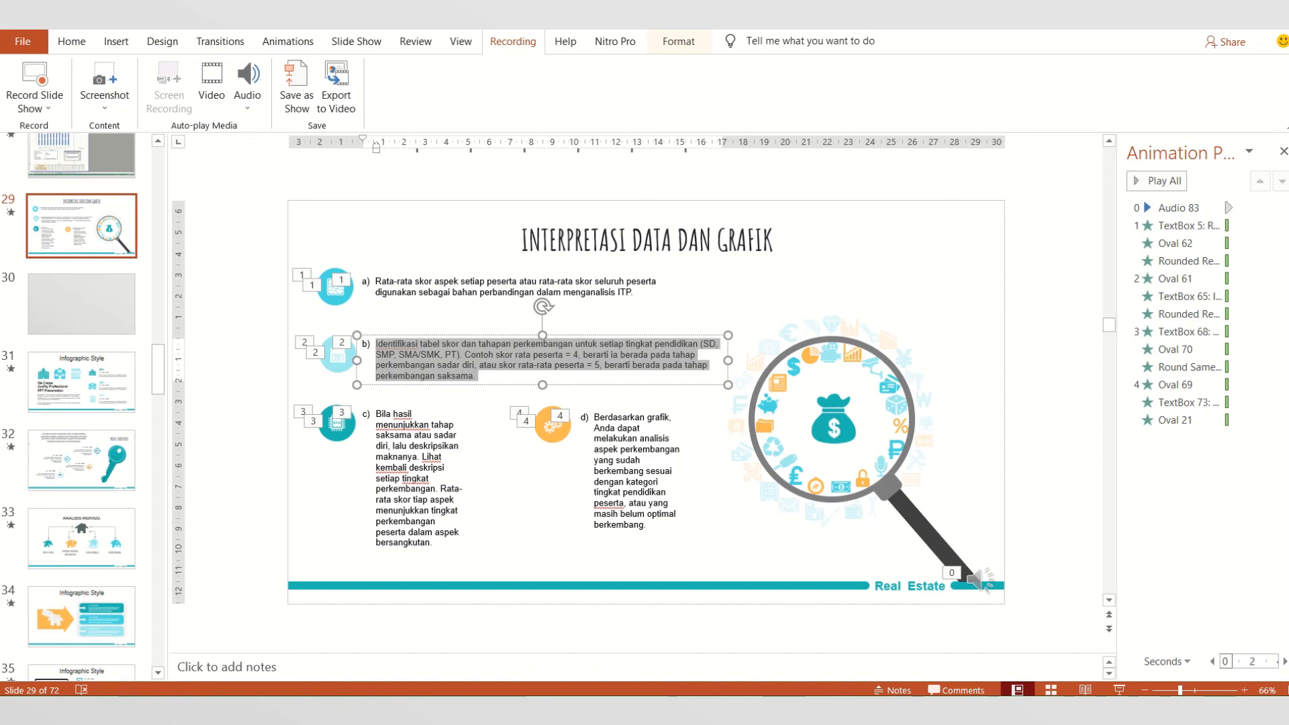
- Return to the VIDEO 2 workbook in Excel and inspect the average and achievement level cells for LHR, LPE and KME
mouse_move(328, 678)
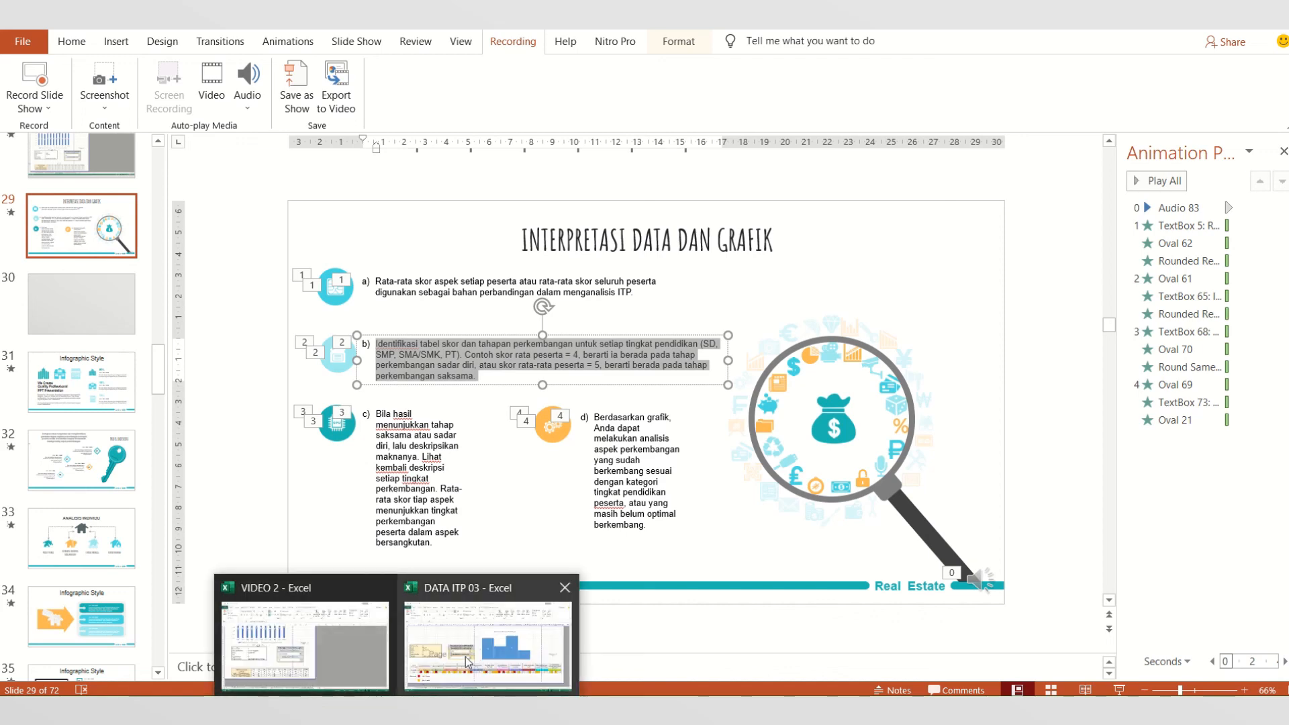
left_click(441, 665)
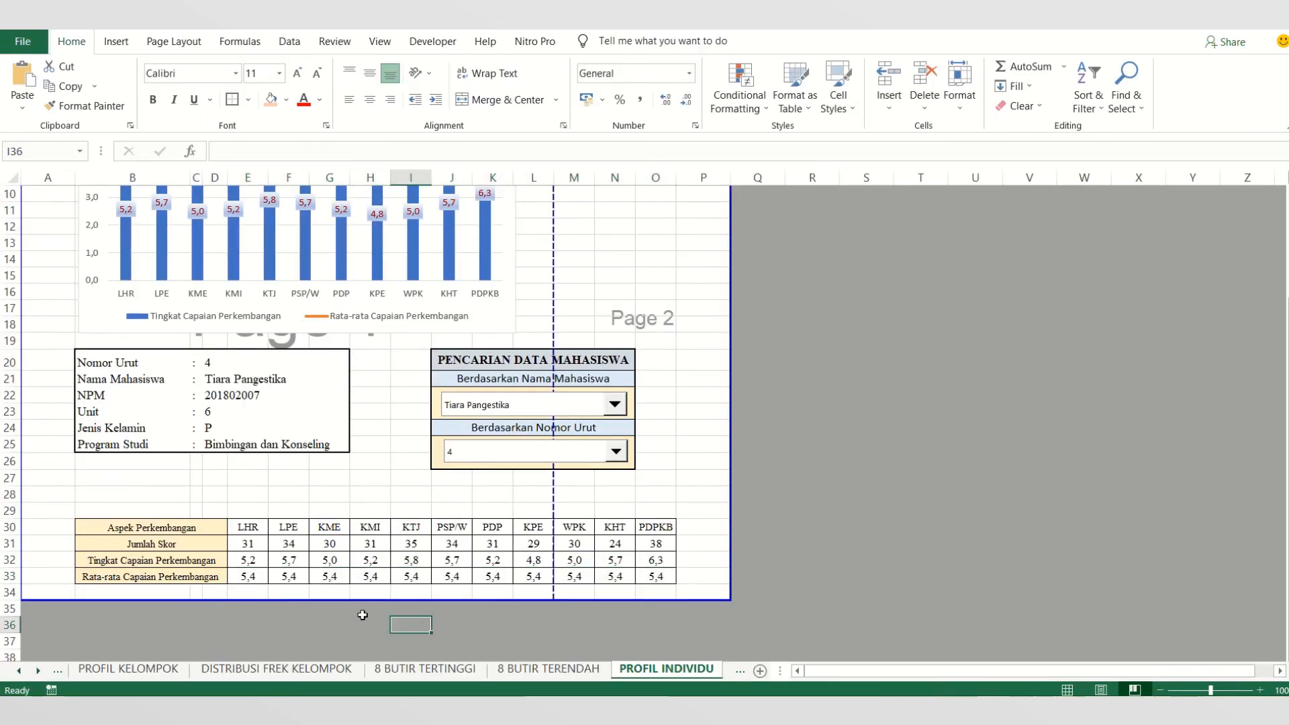
left_click(265, 582)
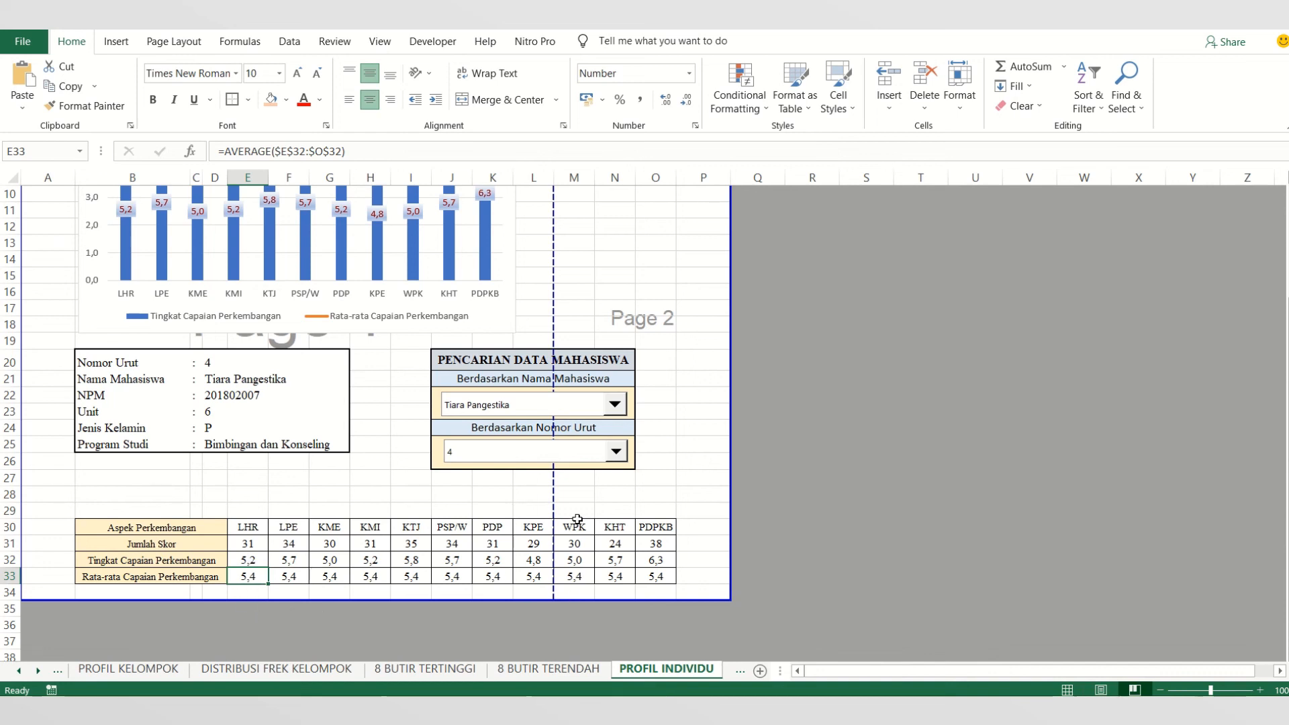
left_click(285, 580)
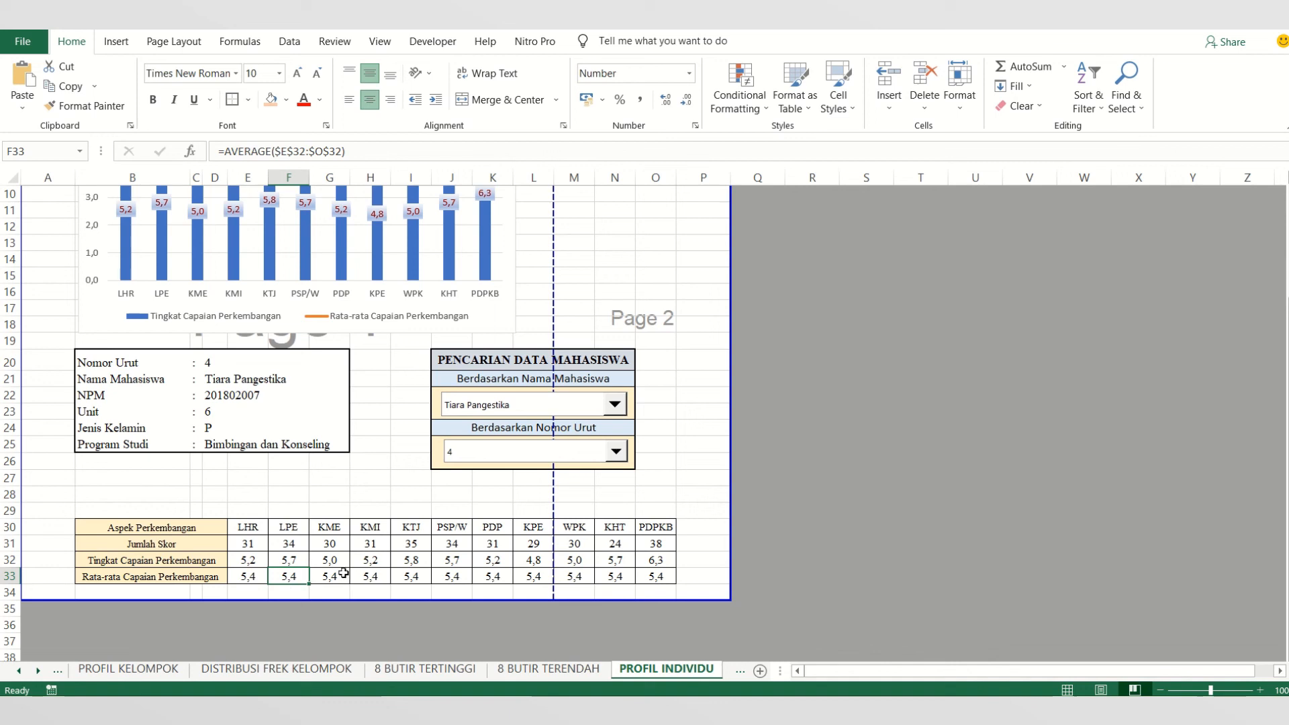
left_click(343, 573)
left_click(263, 561)
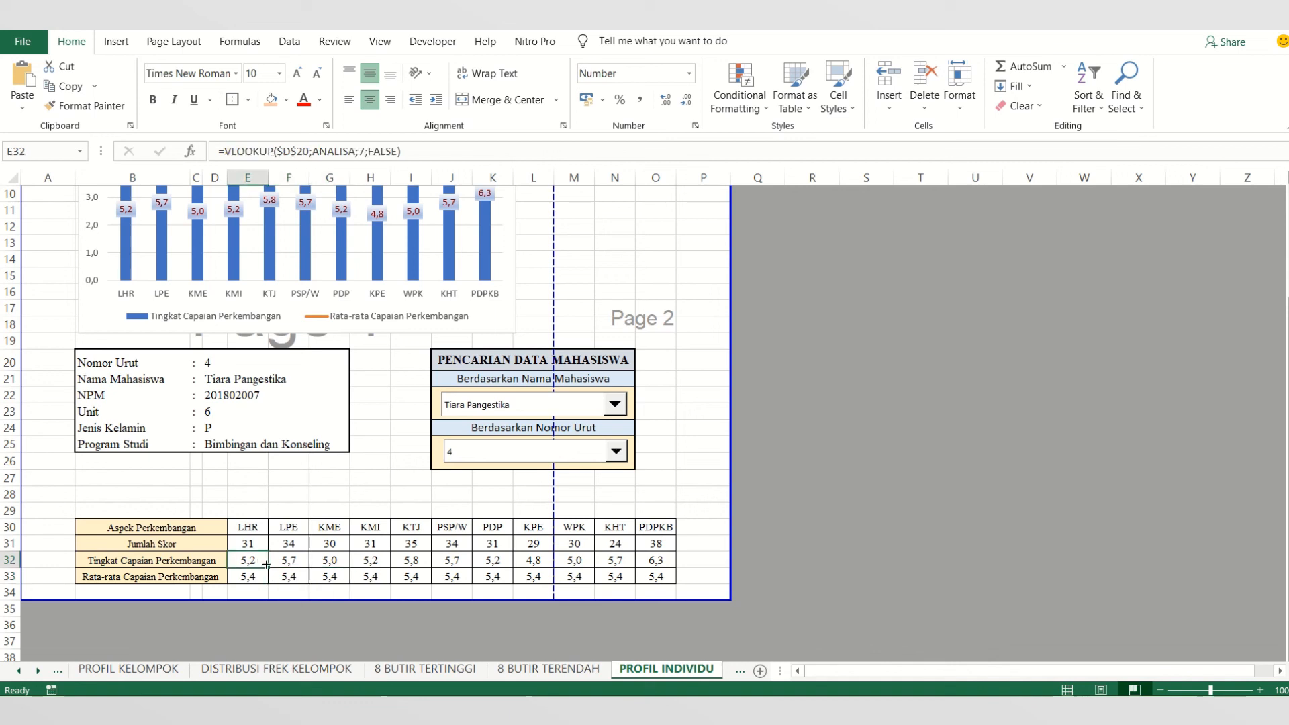
left_click(304, 557)
left_click(331, 560)
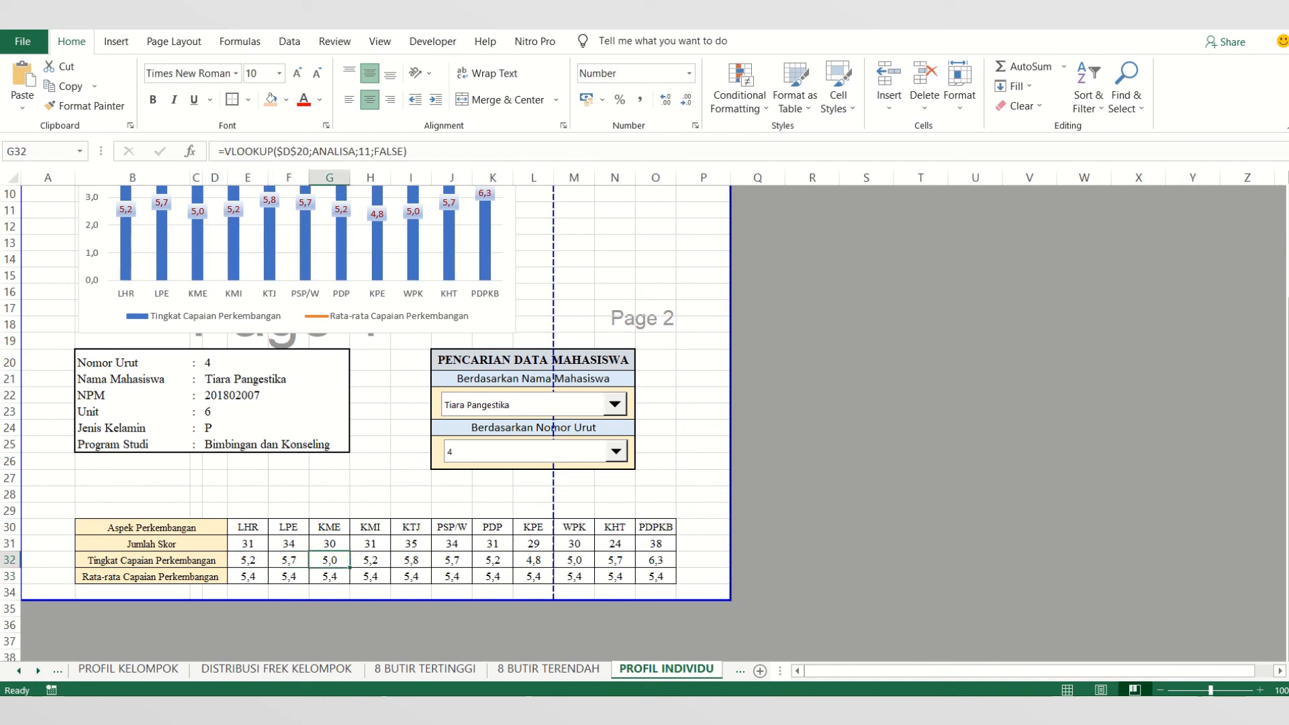
- Switch back to the OLAH DATA EXCEL 2 presentation in PowerPoint and highlight points c) and d) on the interpretation slide
left_click(396, 711)
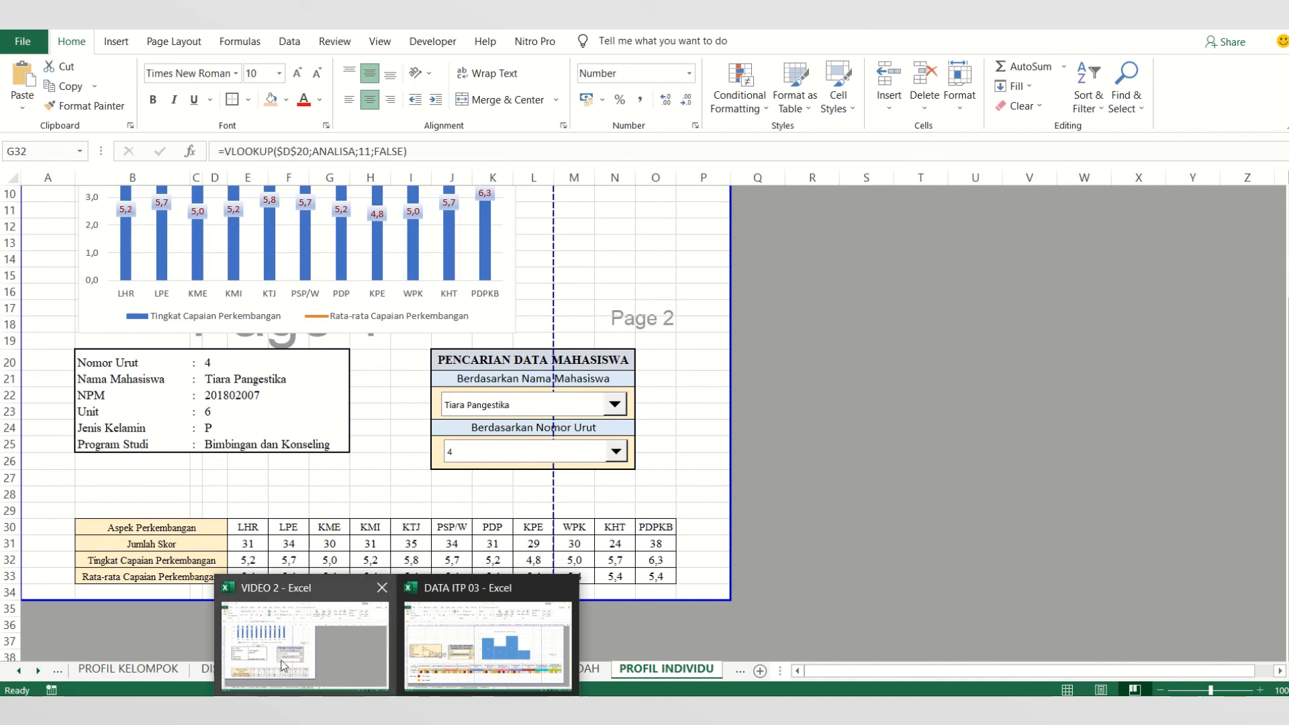
left_click(535, 649)
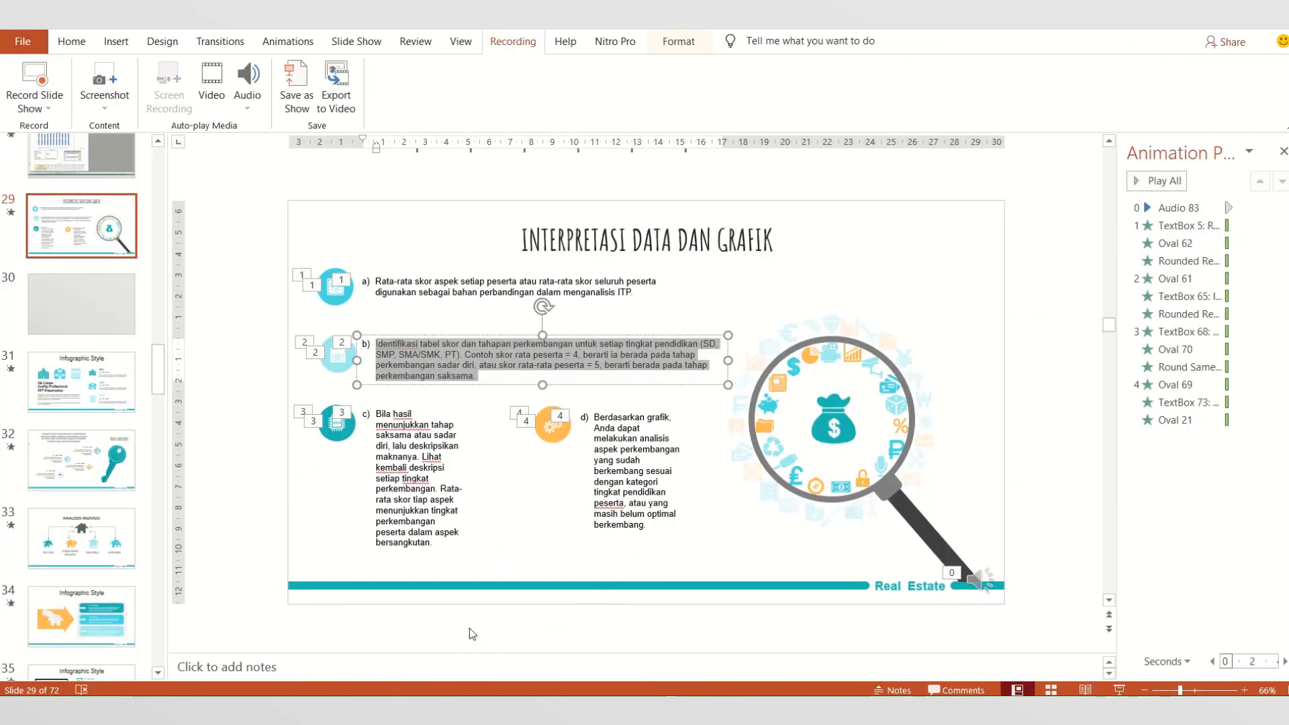
left_click(378, 414)
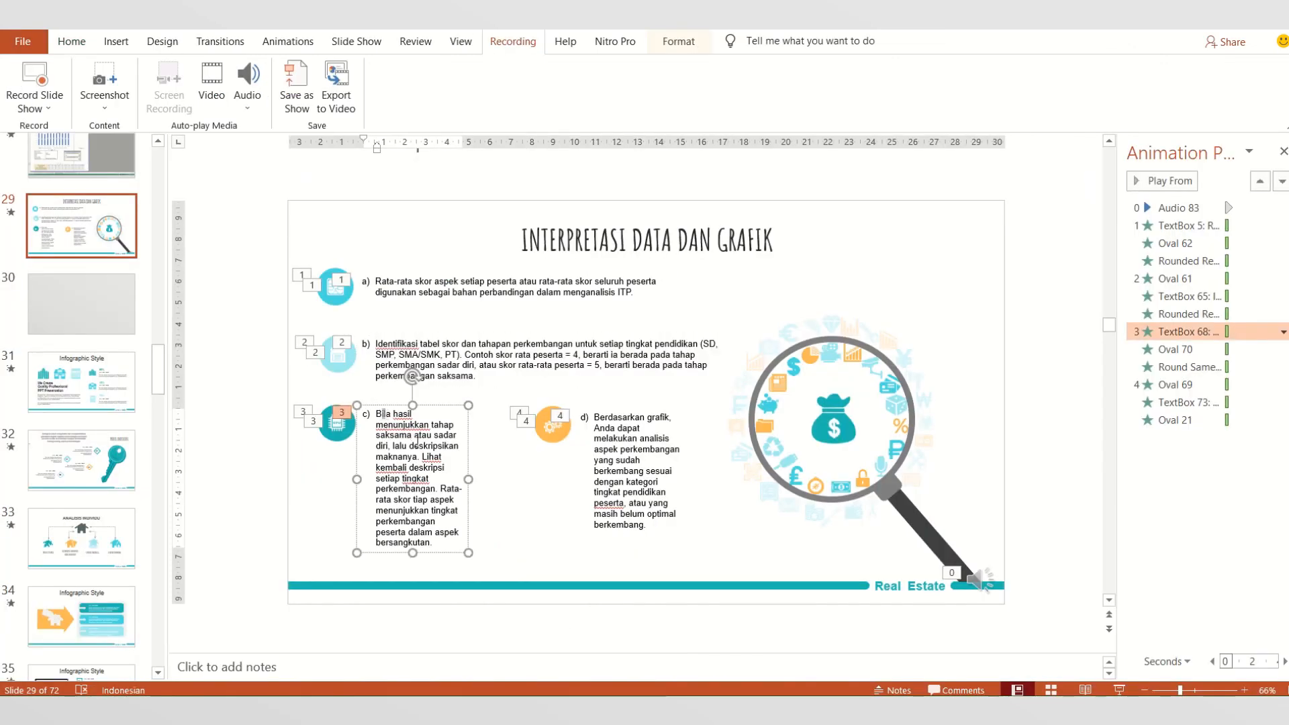
left_click_drag(377, 413, 445, 552)
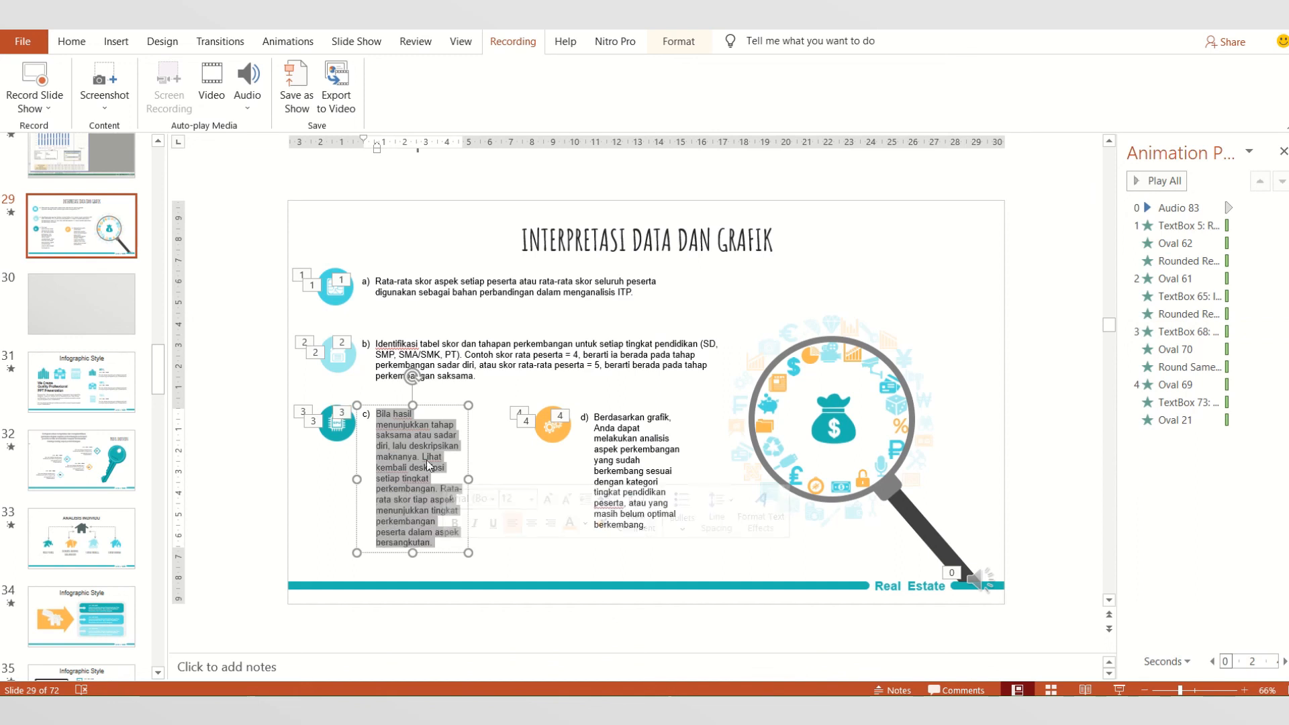
left_click(612, 428)
left_click_drag(611, 412, 671, 522)
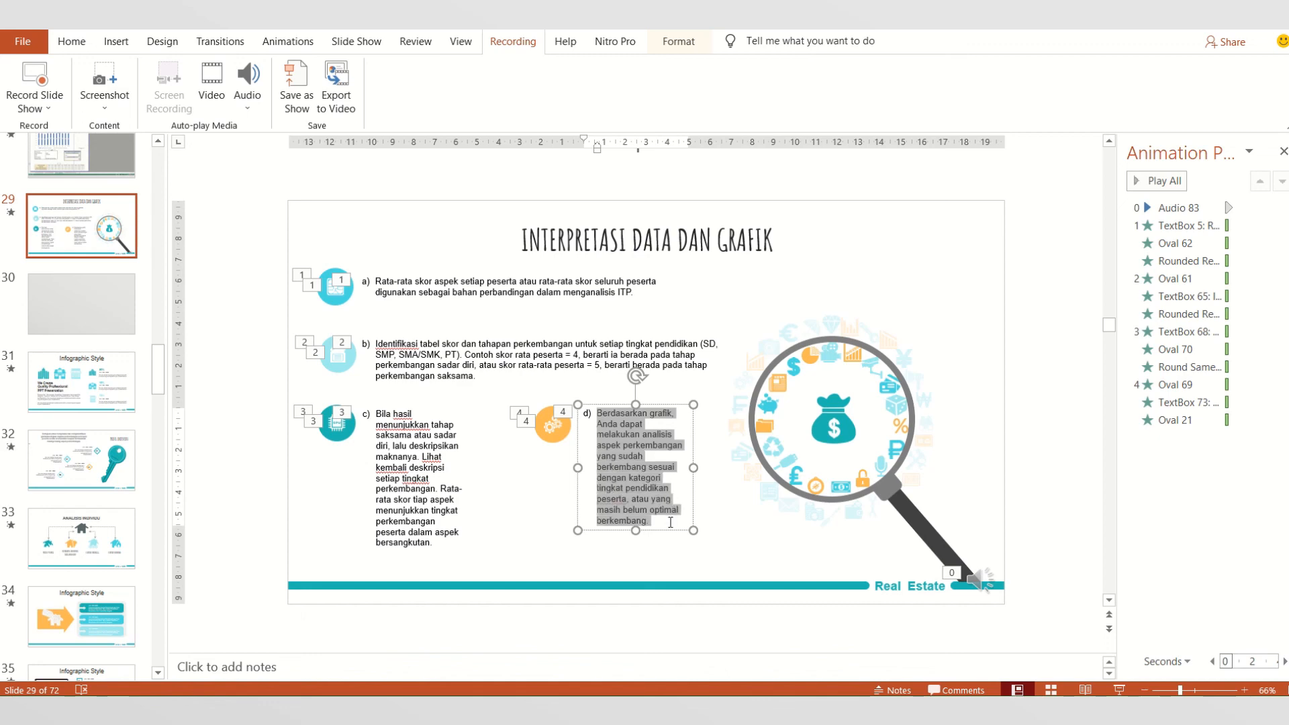
left_click(633, 559)
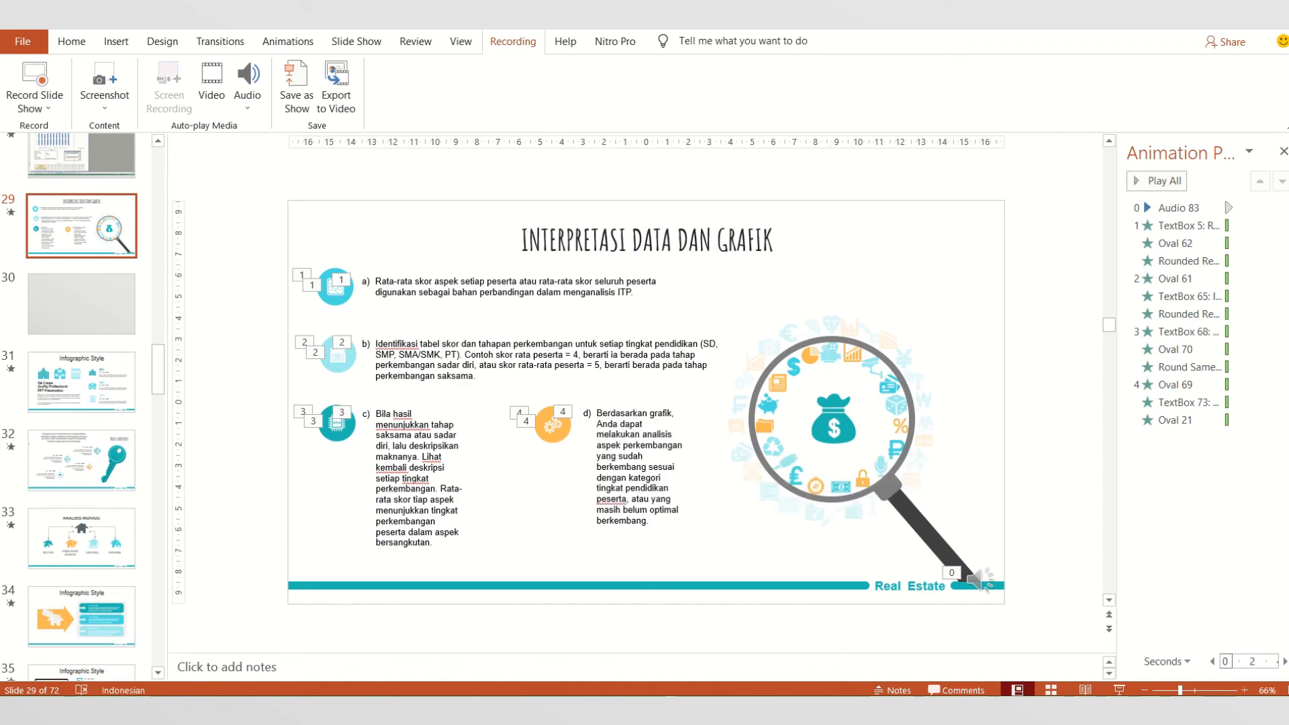
- Return to the Excel workbook and review the 8 BUTIR TERTINGGI and 8 BUTIR TERENDAH charts and tables, ending on PROFIL INDIVIDU
left_click(316, 645)
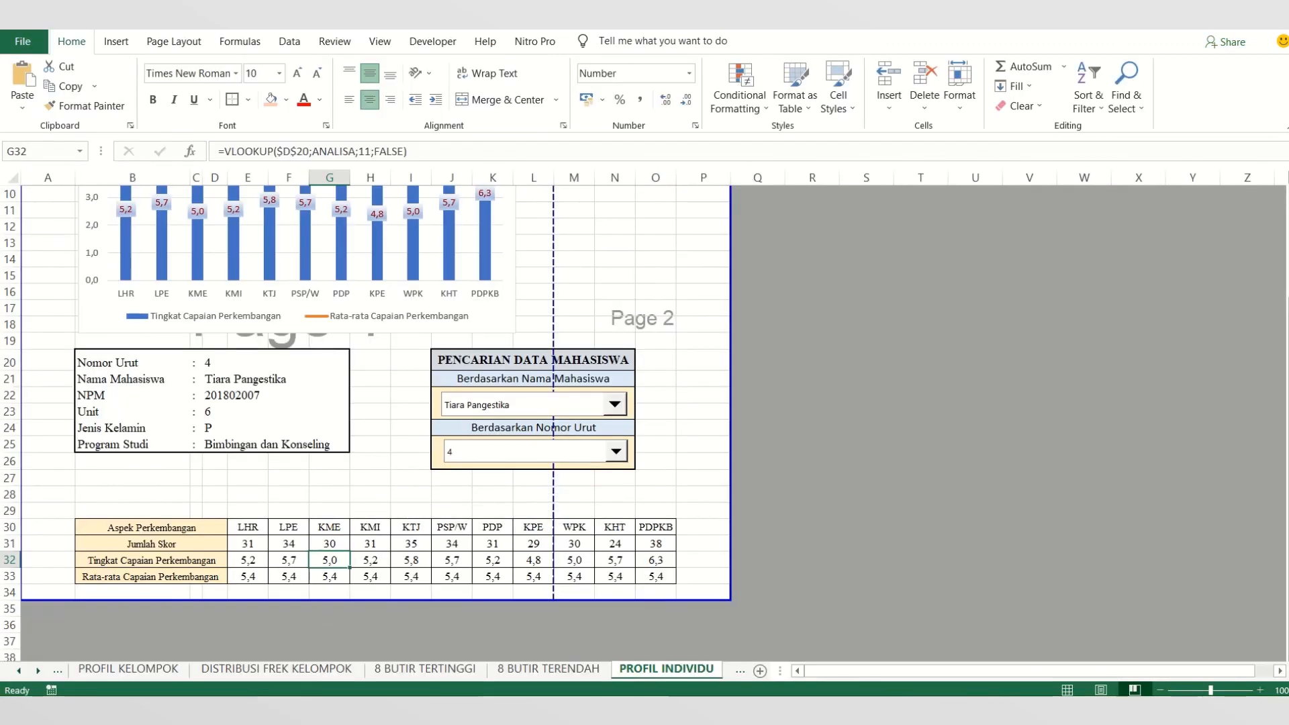
left_click(381, 670)
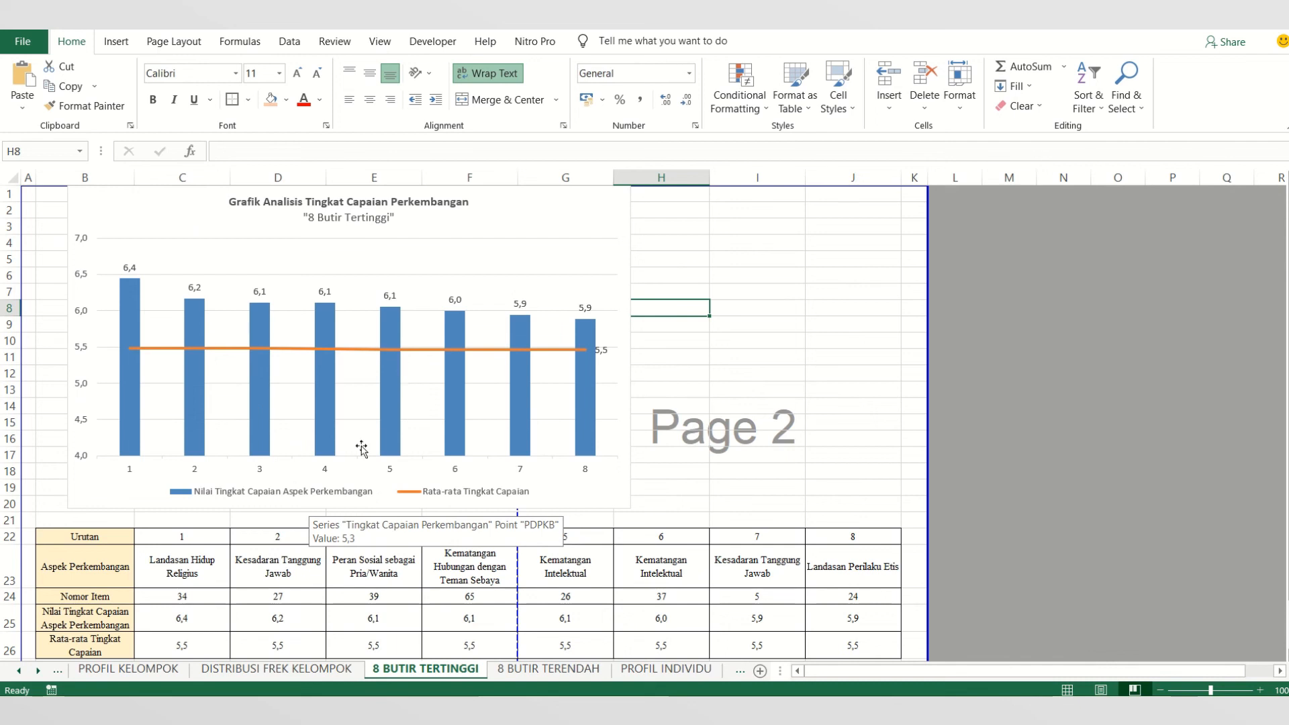
scroll(344, 473, "down", 1)
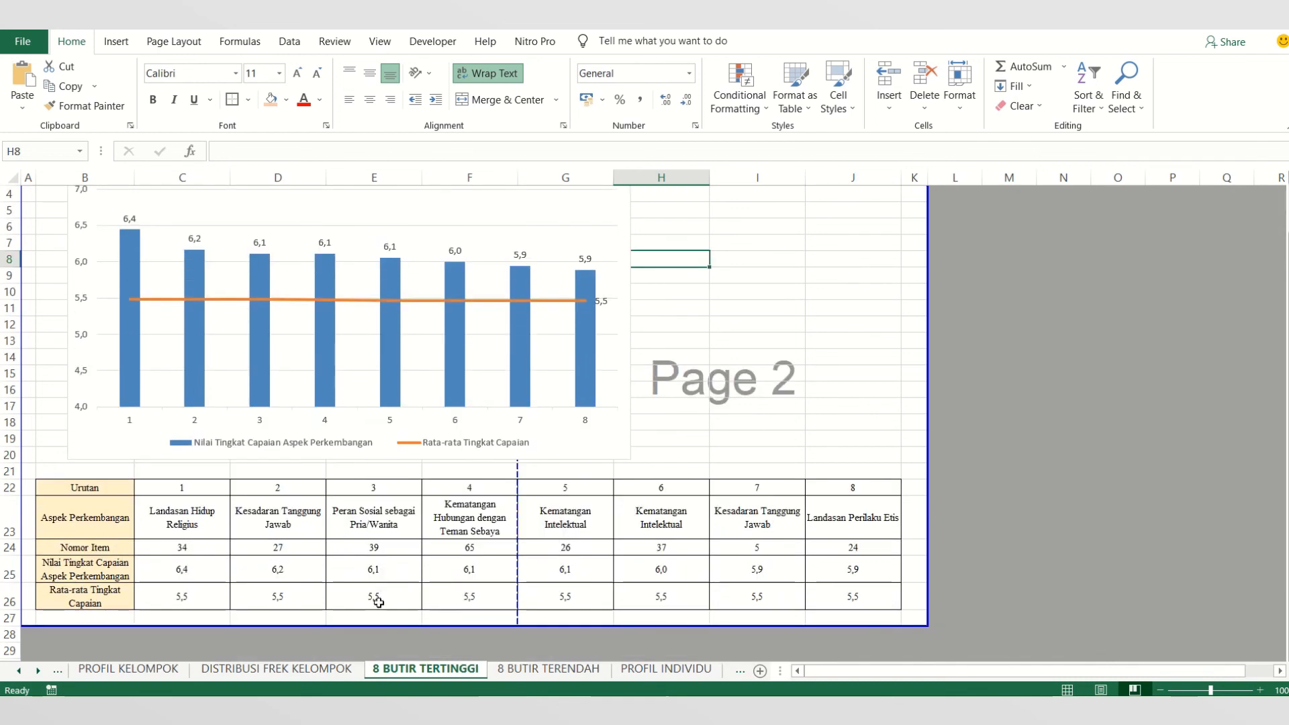
scroll(236, 415, "up", 1)
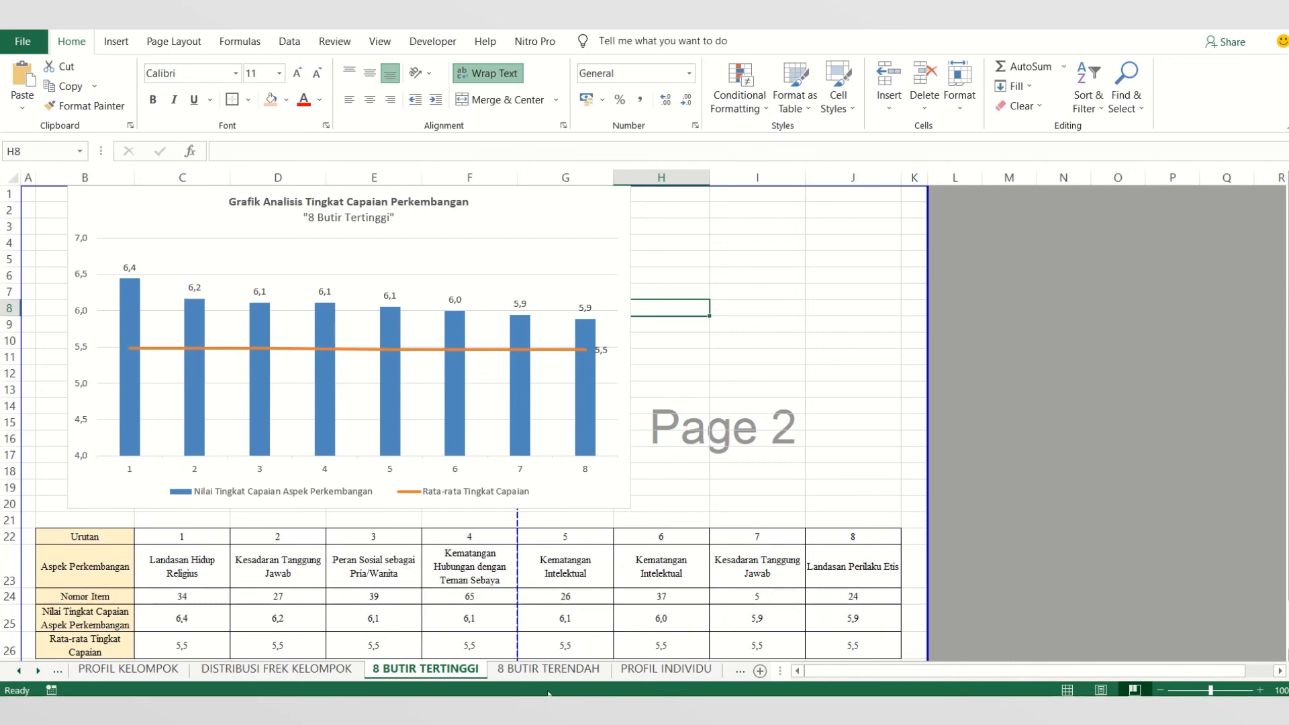
left_click(549, 669)
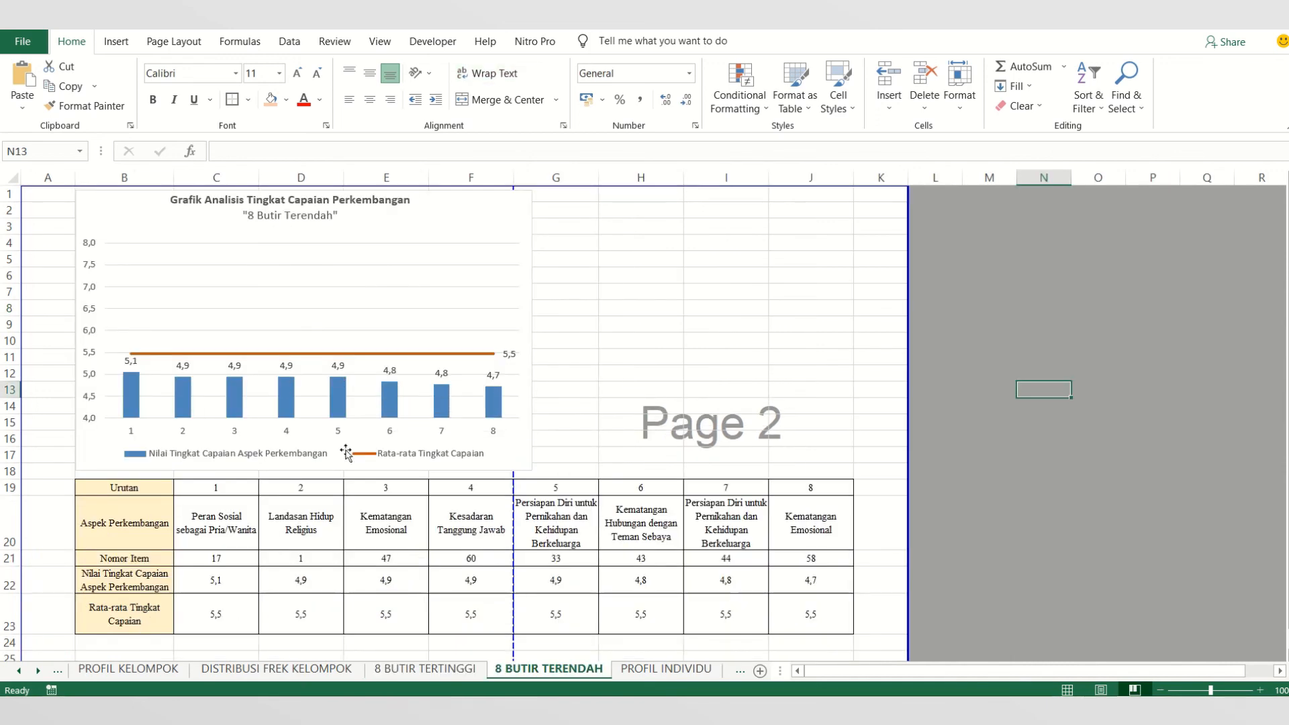
left_click(695, 672)
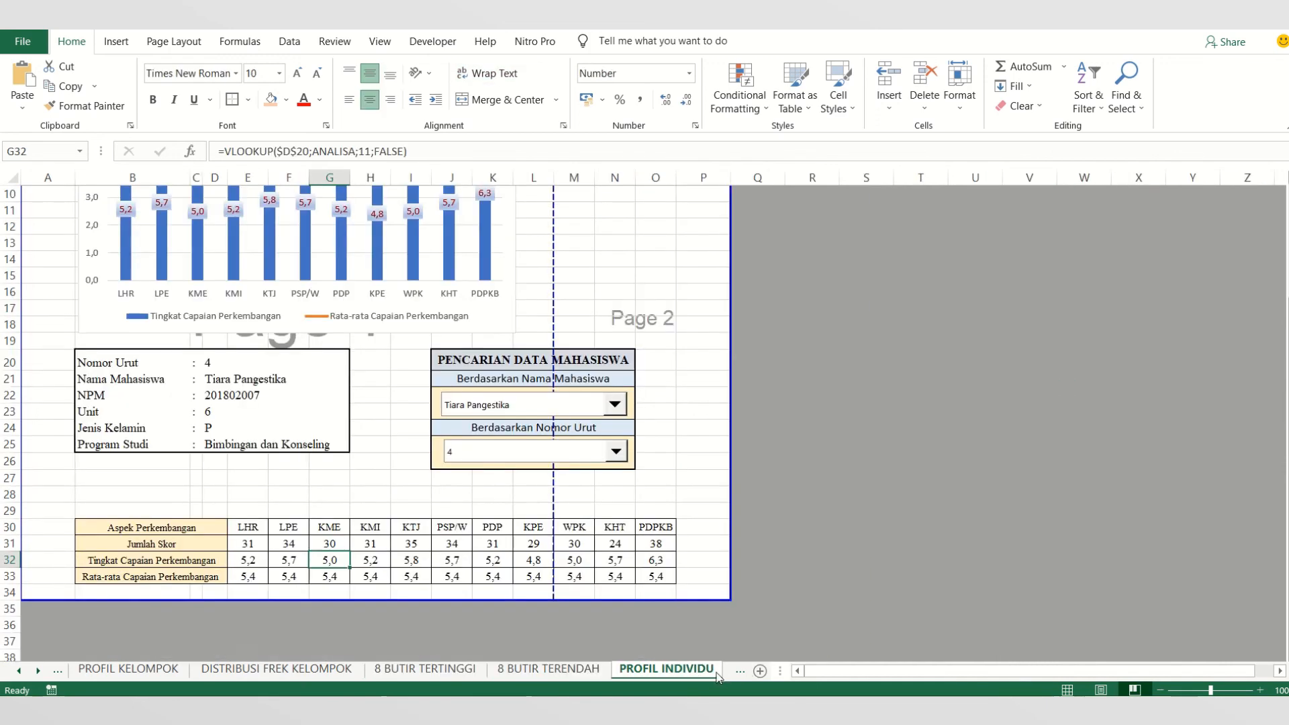
- Open the DISTRIBUSI FREK INDIVIDU sheet and inspect the lowest-score and highest-score columns of the student score distribution chart
left_click(564, 669)
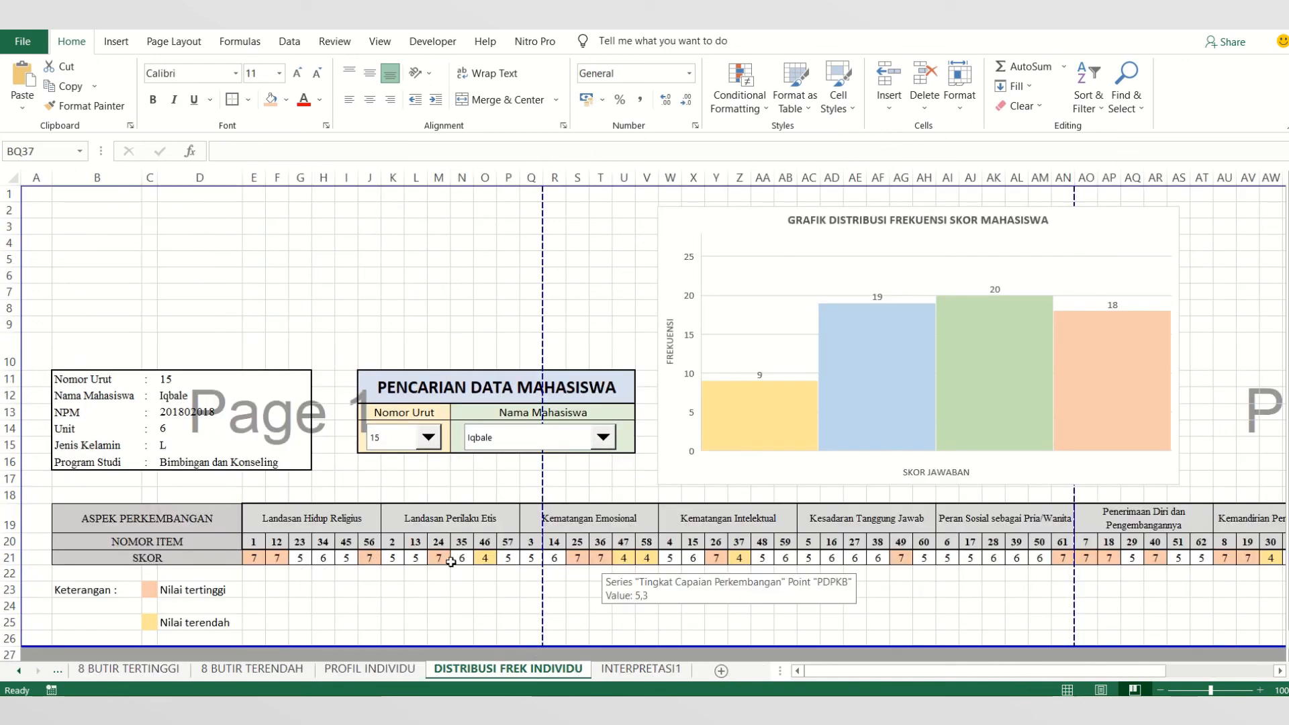
left_click(792, 406)
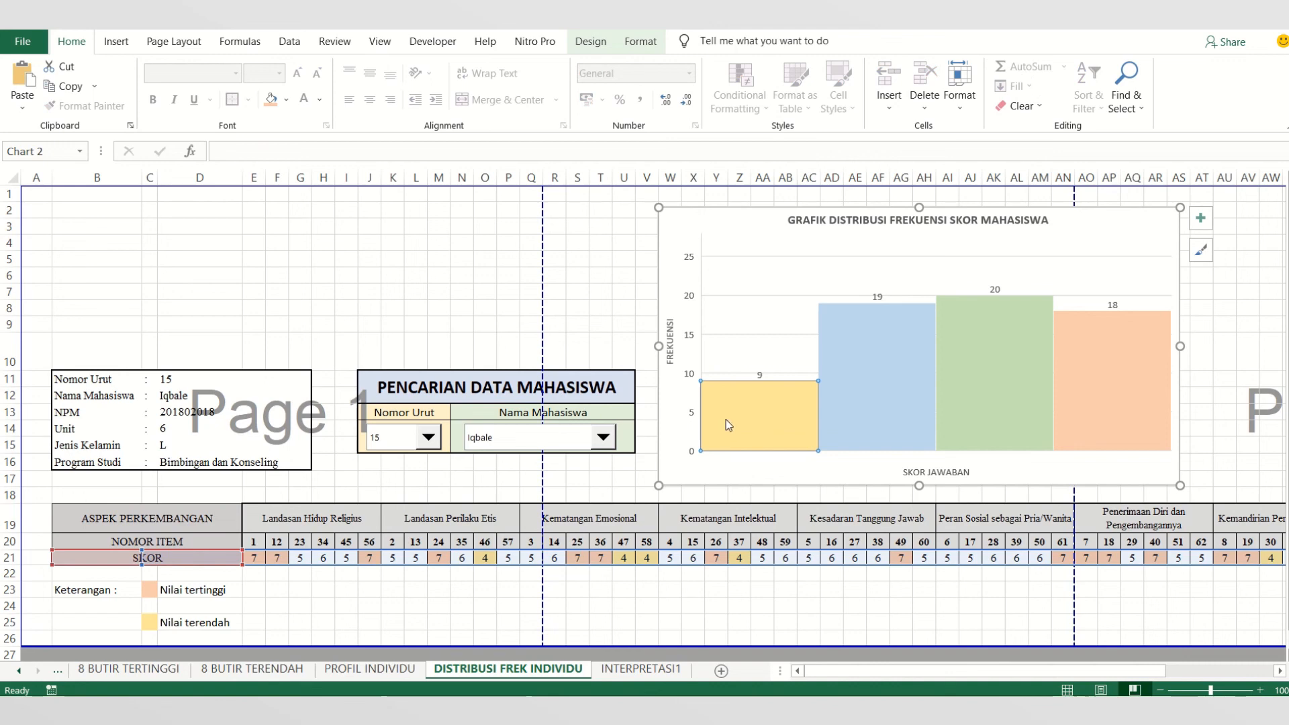
left_click(1118, 376)
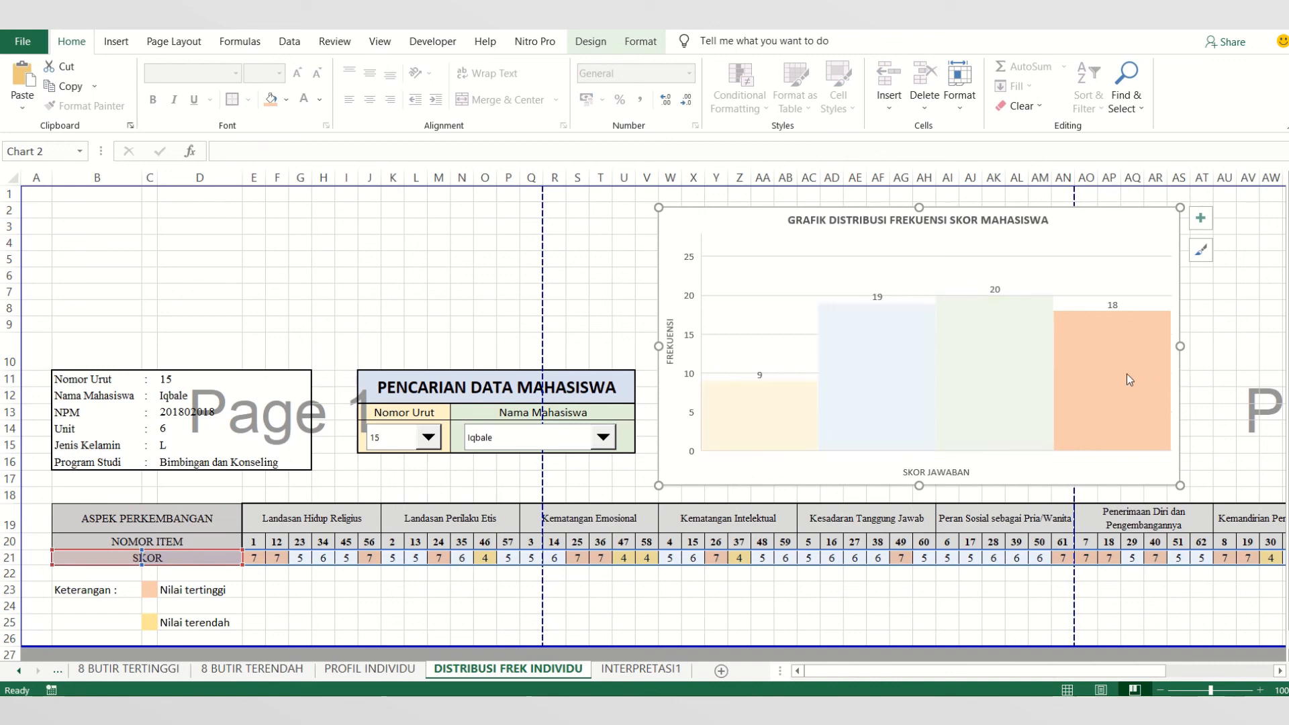
left_click(922, 583)
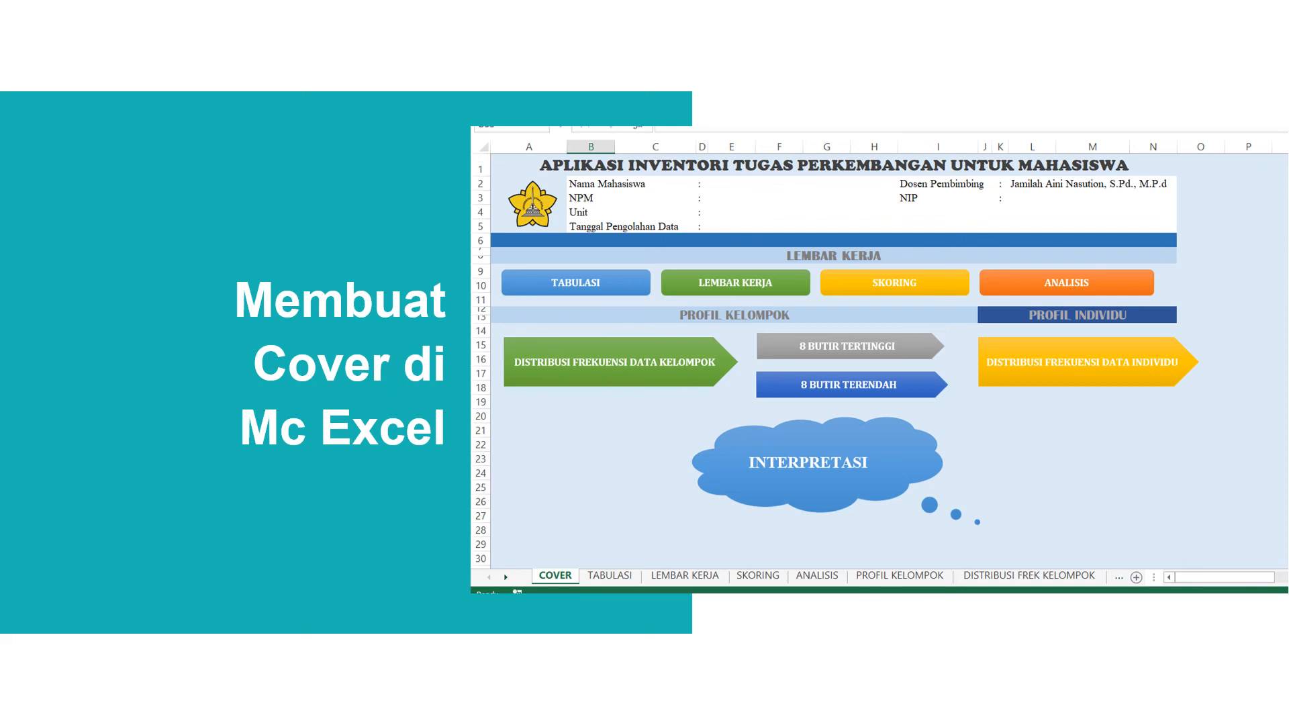
- End the slide show at the Membuat Cover di Mc Excel slide and switch to the TABULASI sheet of the VIDEO 2 workbook in Excel
key("Escape")
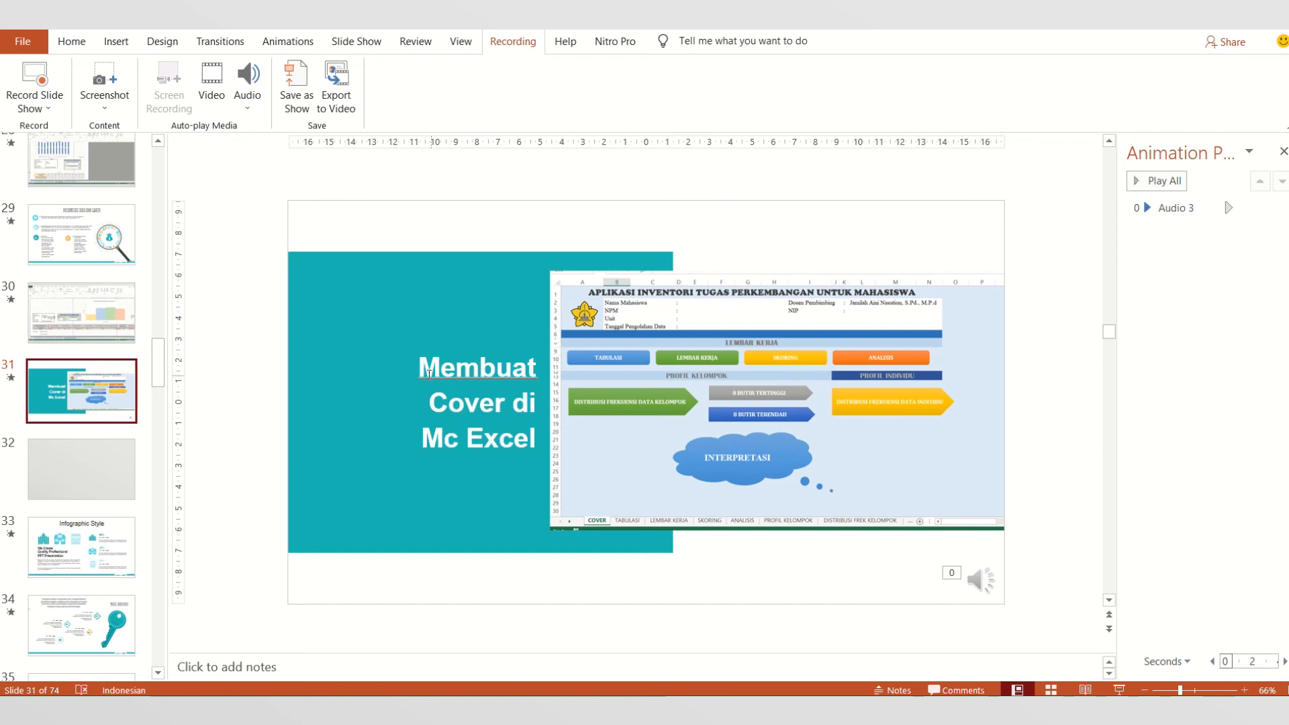
left_click_drag(429, 374, 521, 474)
left_click(521, 475)
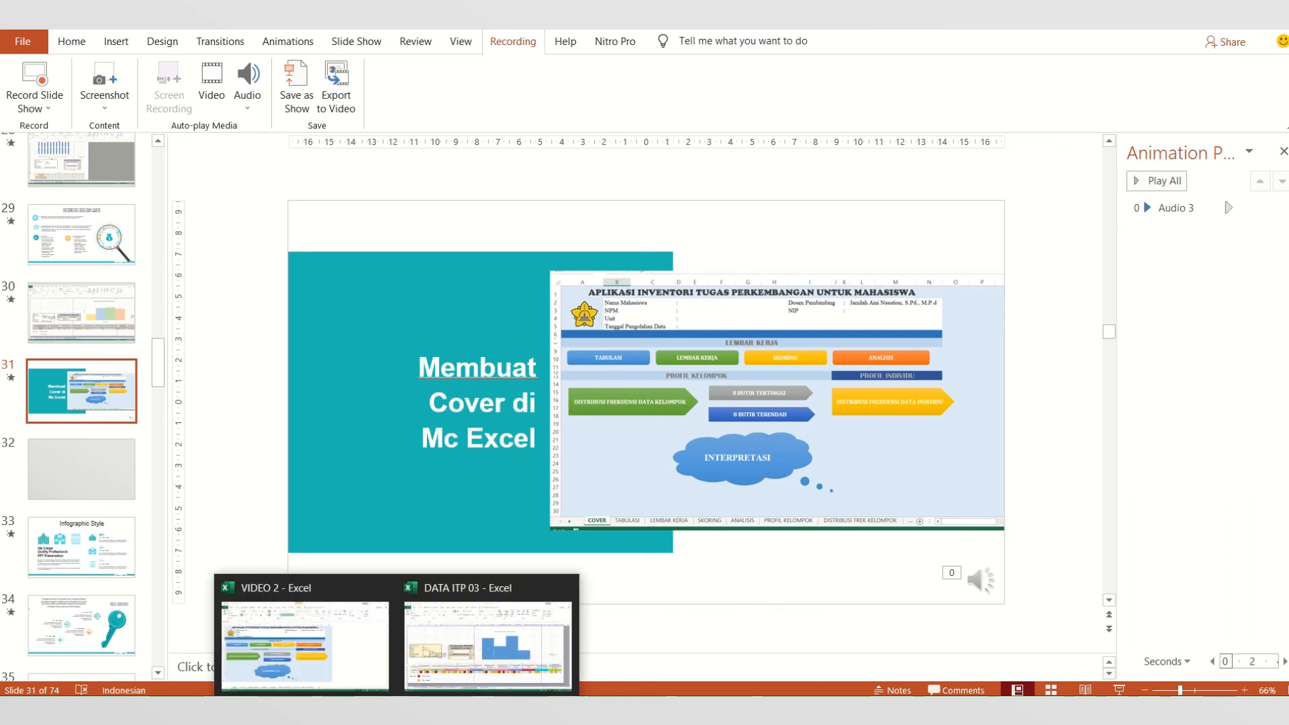
left_click(304, 654)
left_click(168, 669)
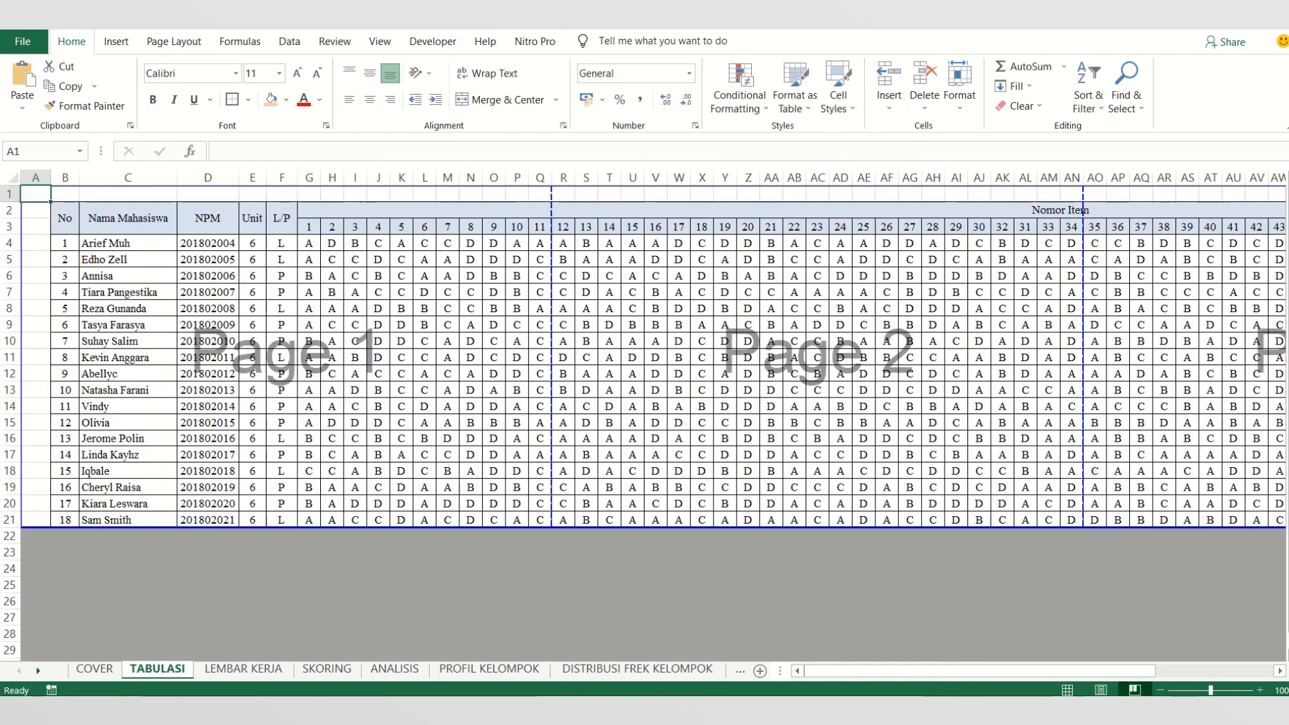
- Add a new worksheet named COVER1 and place it between the COVER and TABULASI sheets
left_click(762, 672)
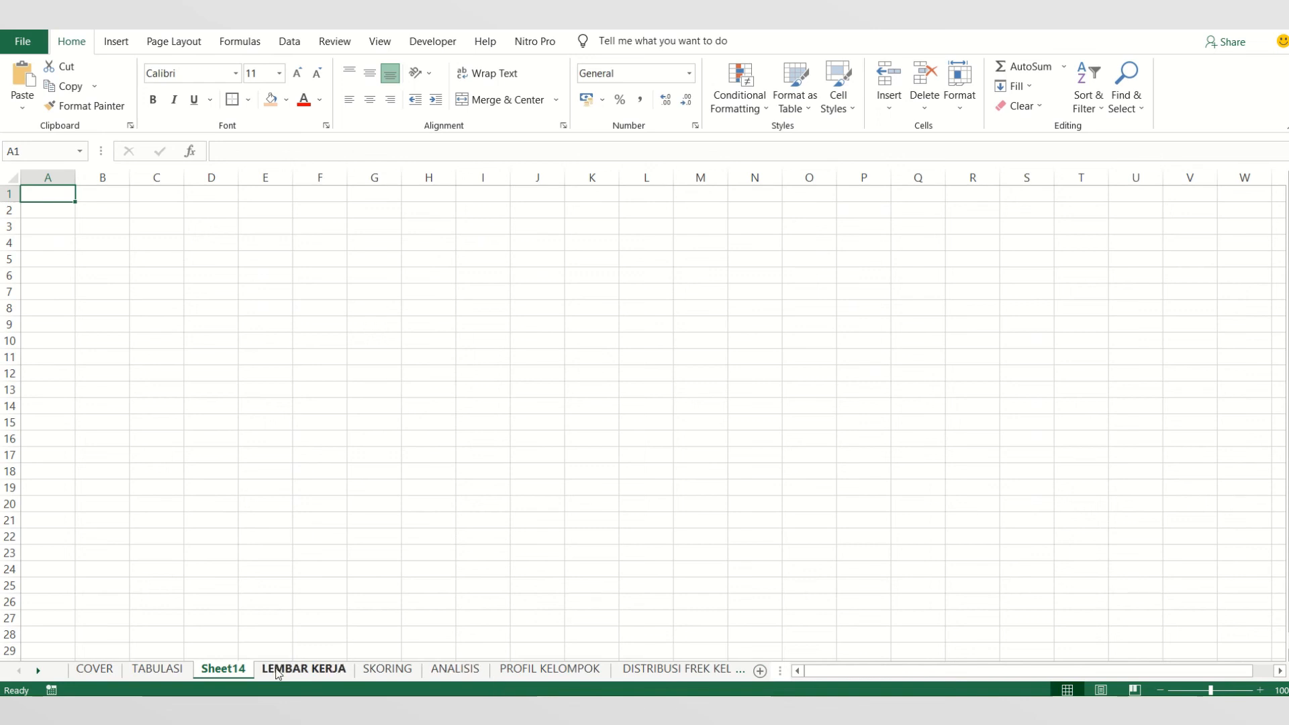
double_click(236, 668)
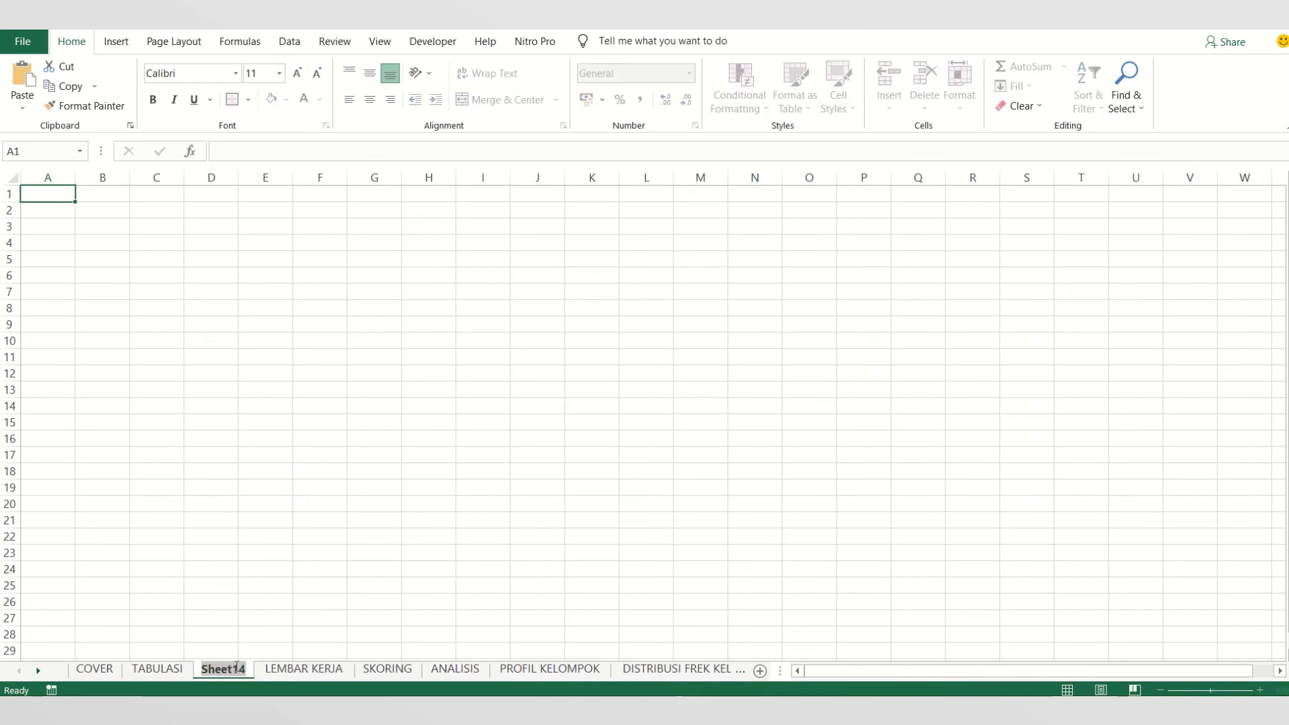
type("COVER")
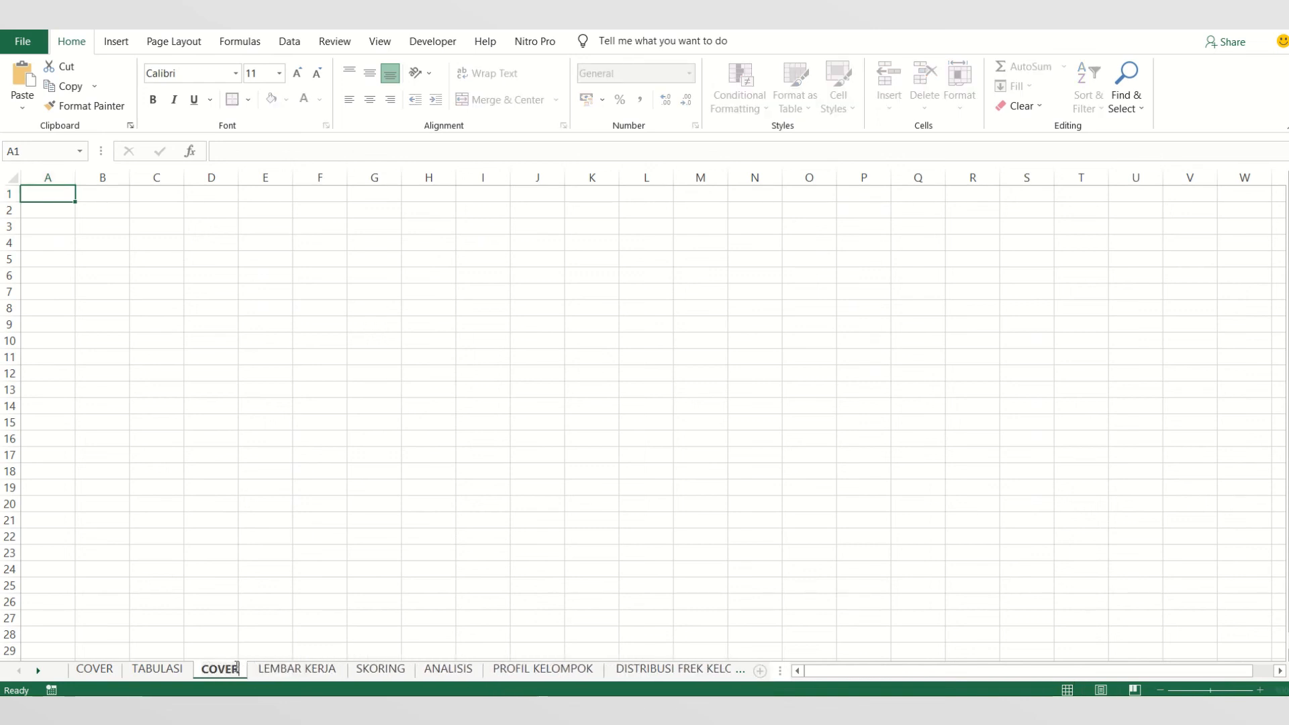
type("1")
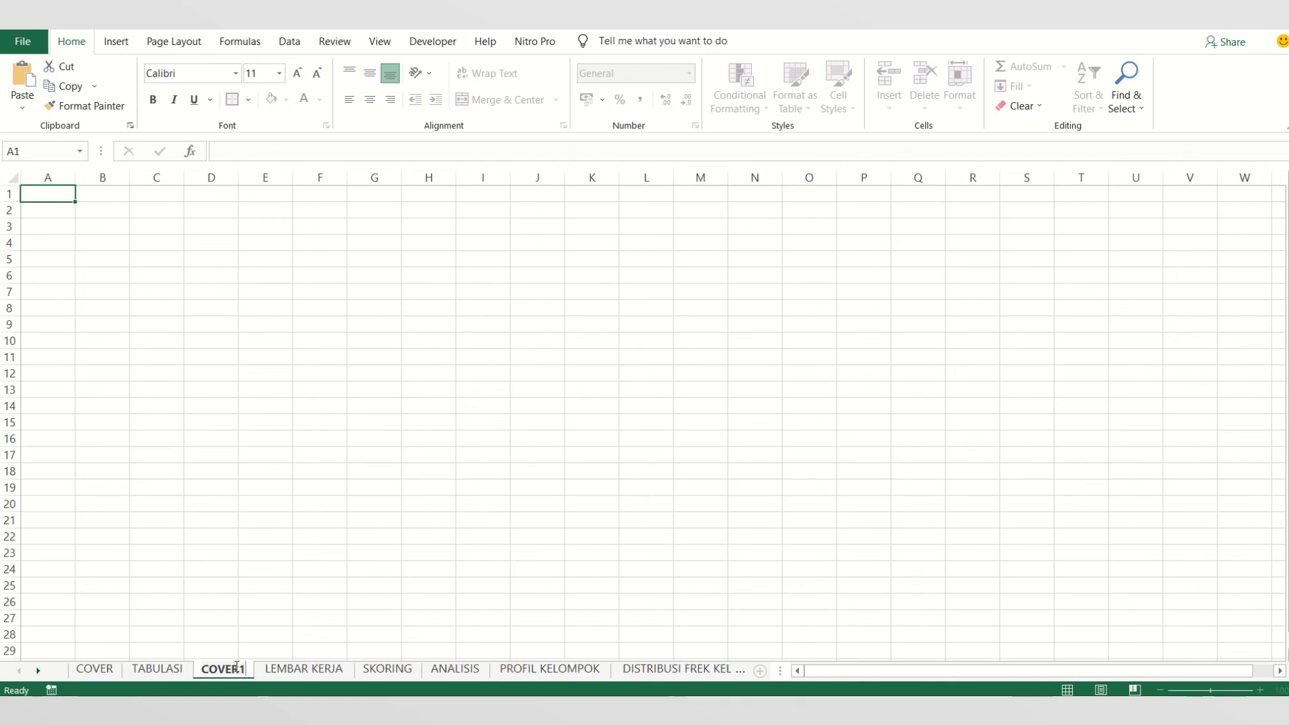
left_click(157, 669)
left_click(222, 669)
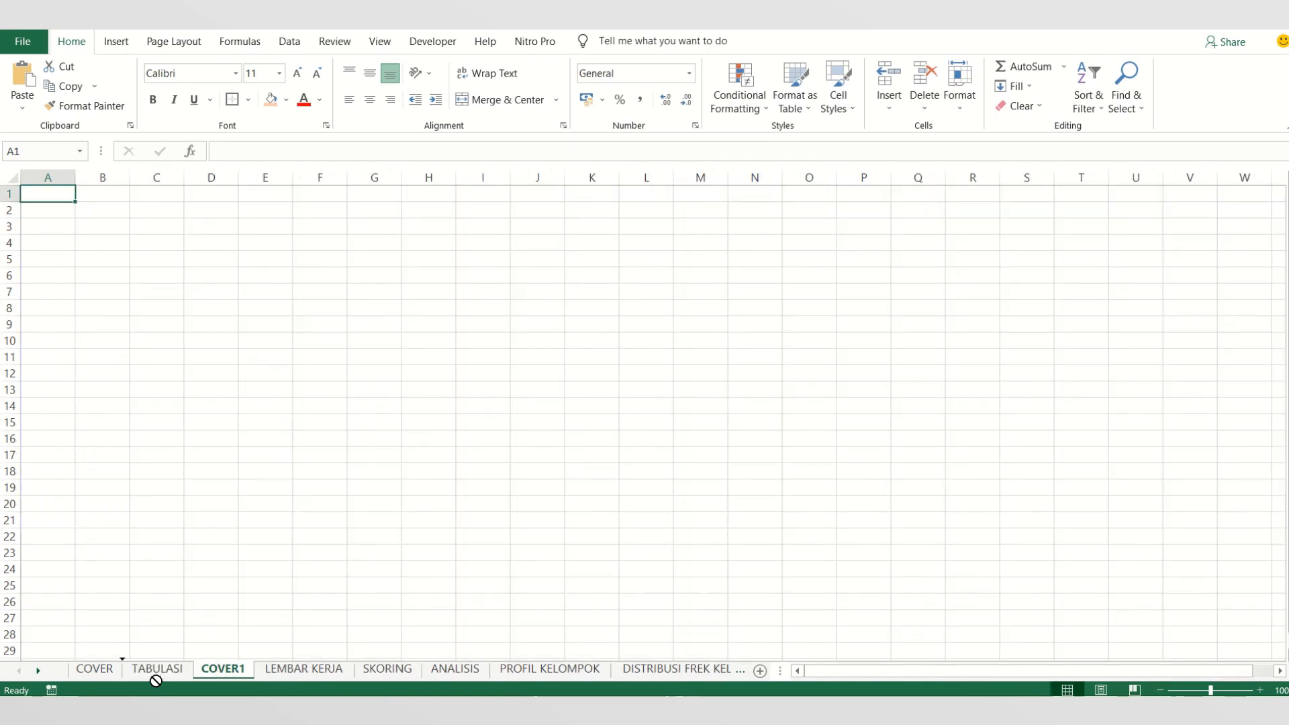
left_click_drag(107, 681, 127, 674)
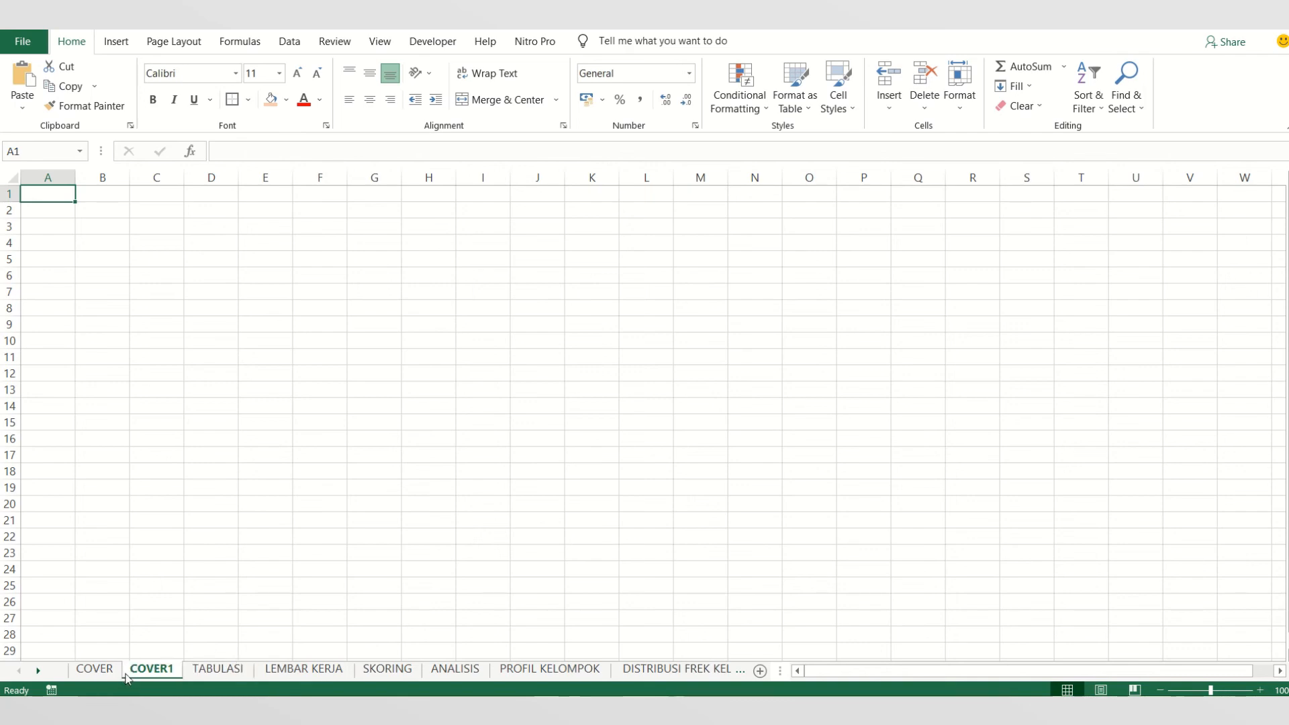
- Delete the blank COVER1 worksheet from the workbook
left_click(222, 668)
left_click(154, 672)
right_click(153, 670)
left_click(191, 494)
- Open the COVER sheet and examine its title row and the identity block in rows 2 to 5
left_click(94, 669)
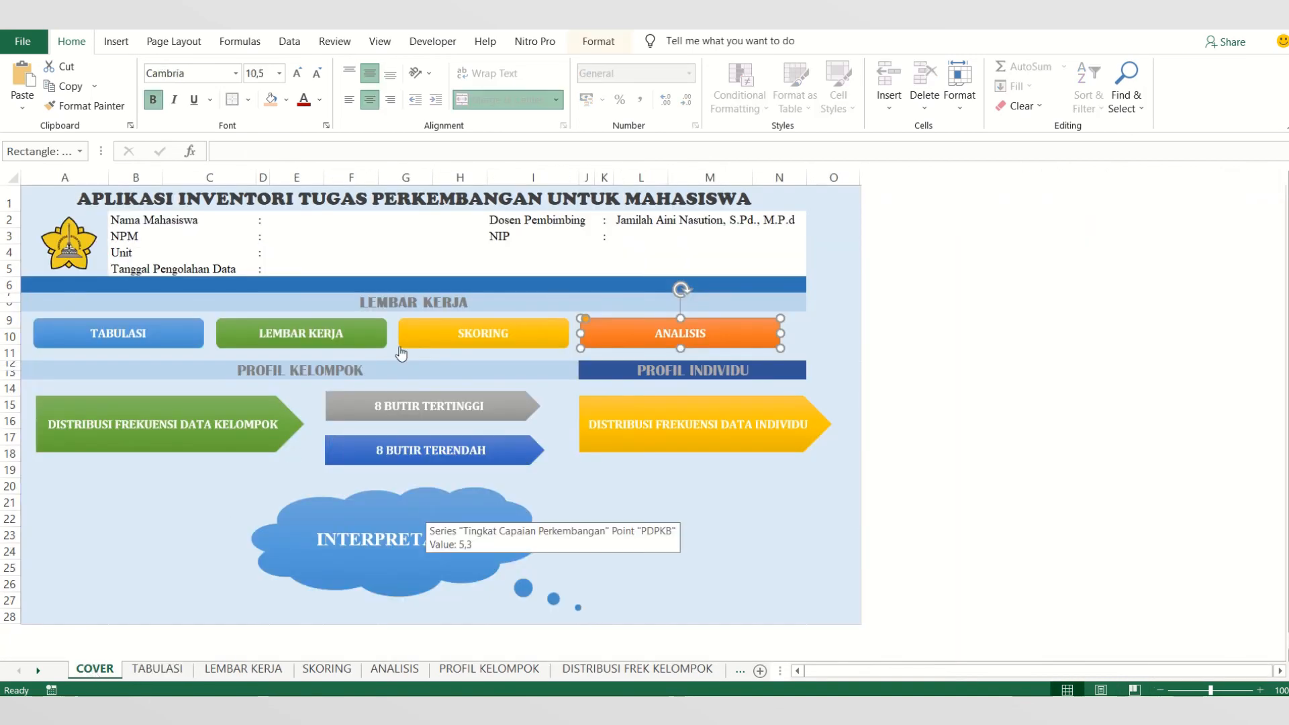
key("Escape")
left_click_drag(125, 216, 801, 272)
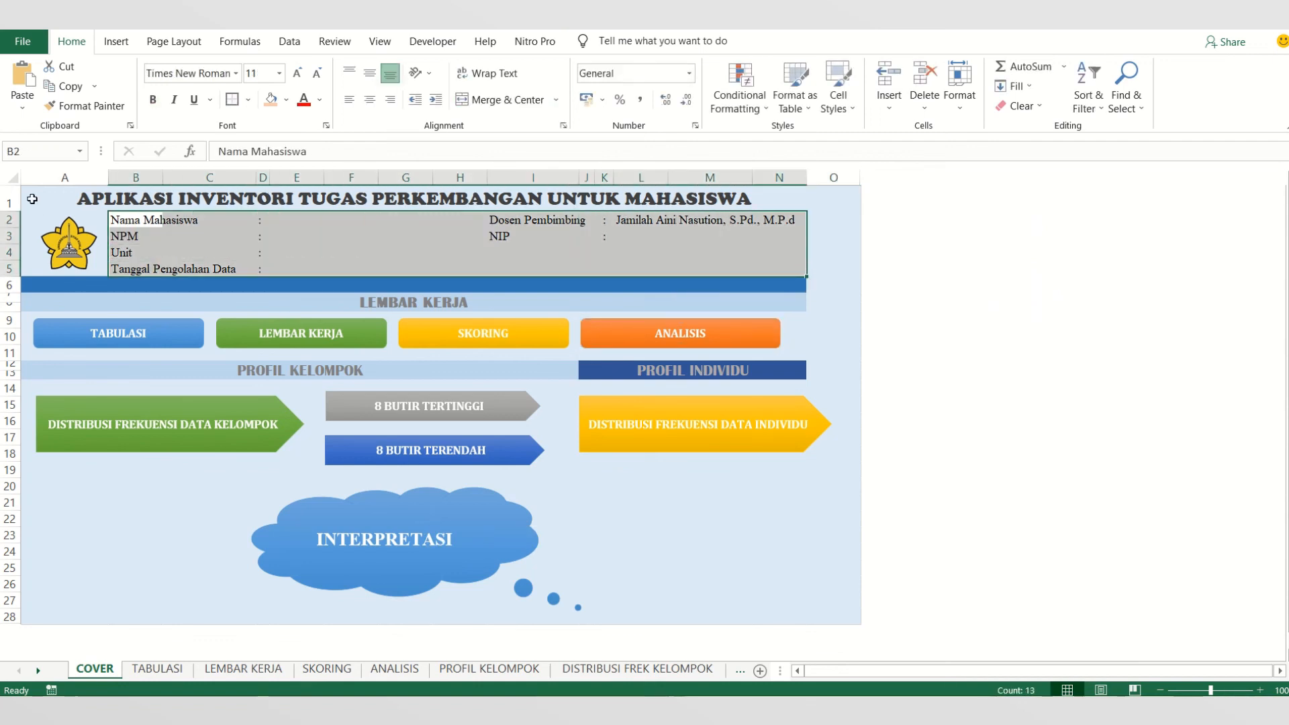
left_click(32, 199)
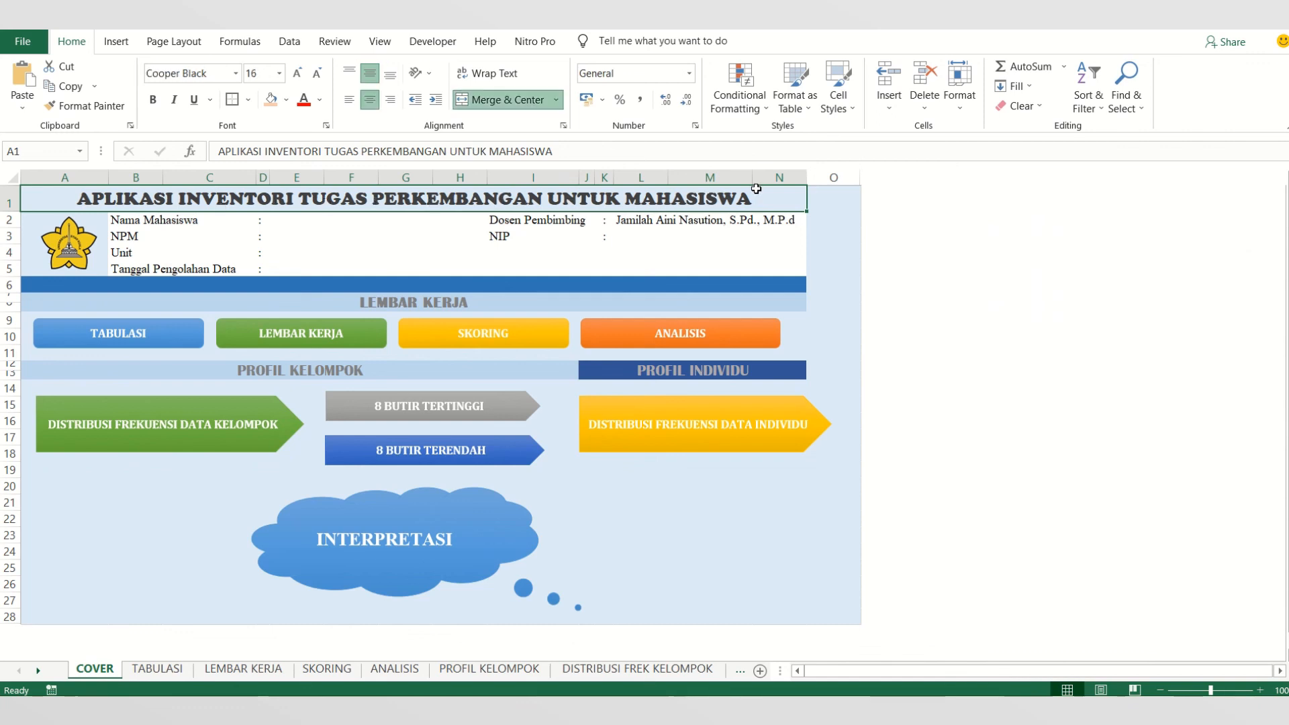
left_click(139, 225)
left_click_drag(139, 225, 799, 269)
left_click(93, 200)
left_click(166, 542)
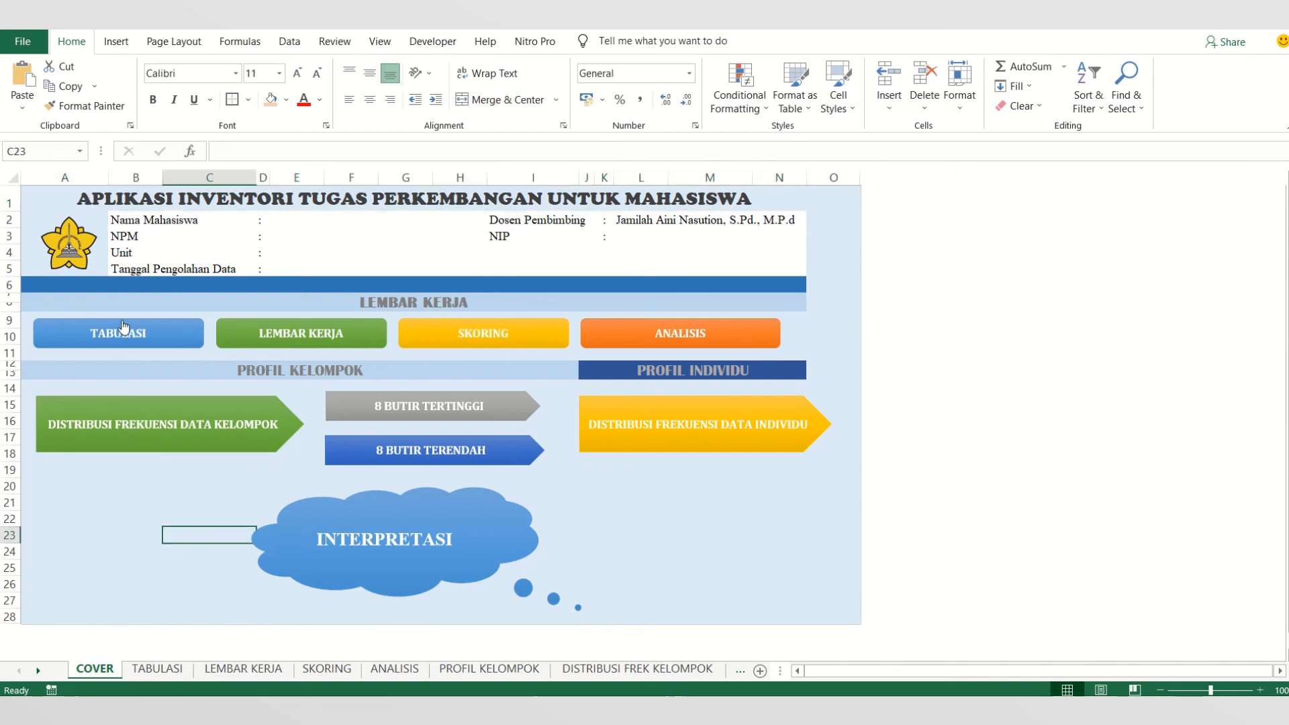
- Test the cover's TABULASI and LEMBAR KERJA navigation shapes, returning to the COVER sheet between them
left_click(131, 342)
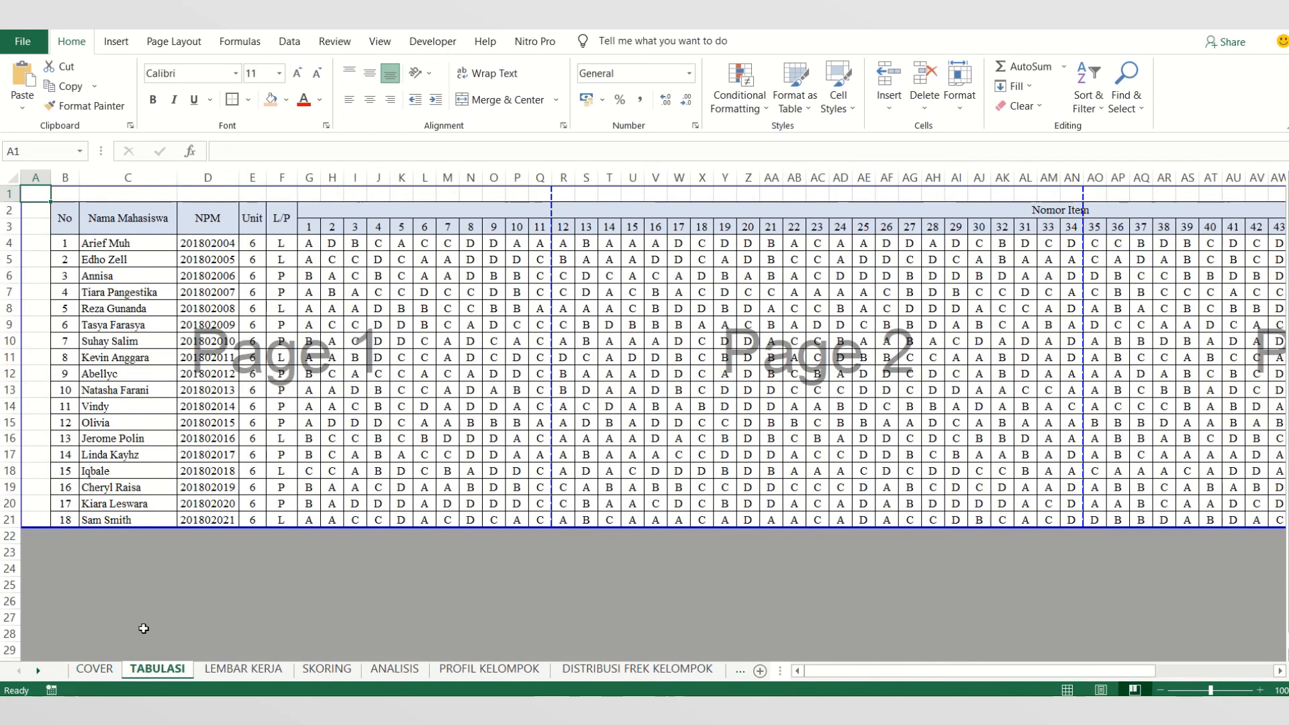
left_click(94, 669)
left_click(269, 330)
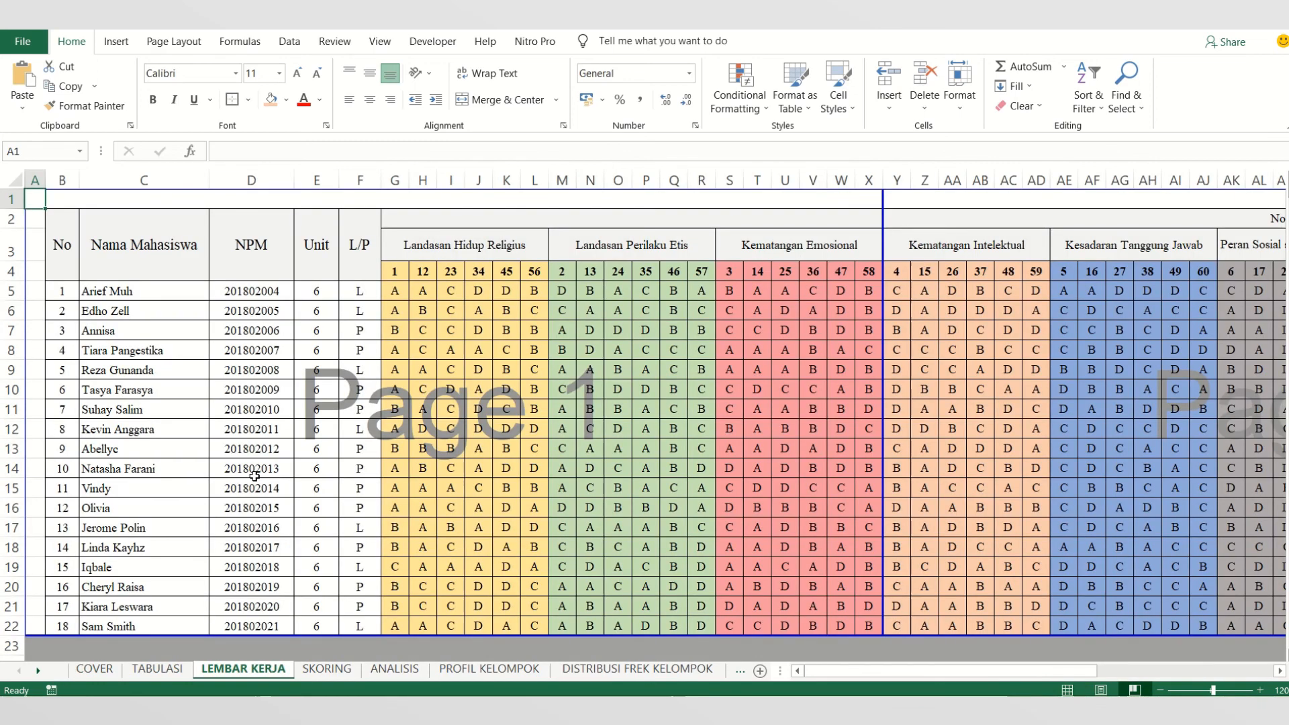